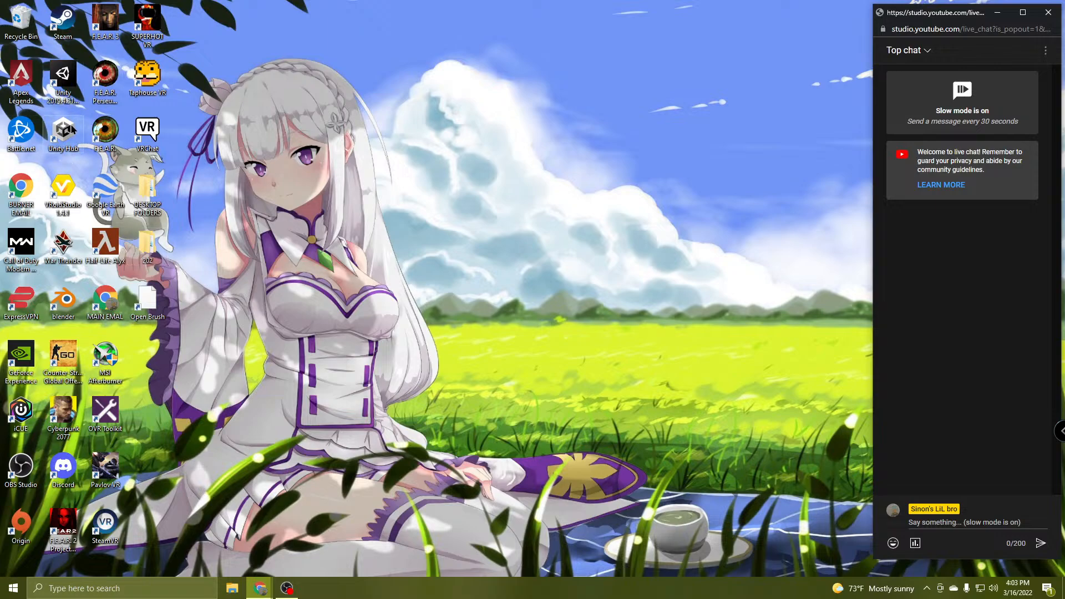
Open the done folder inside 2D PROJECT in Saved Pictures.
click(232, 587)
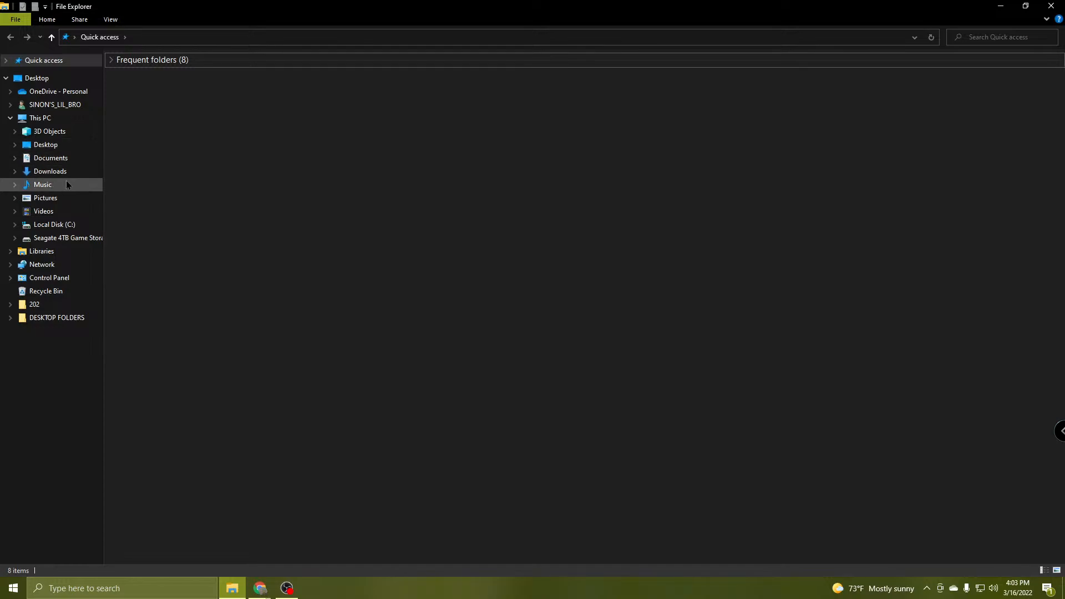
click(47, 198)
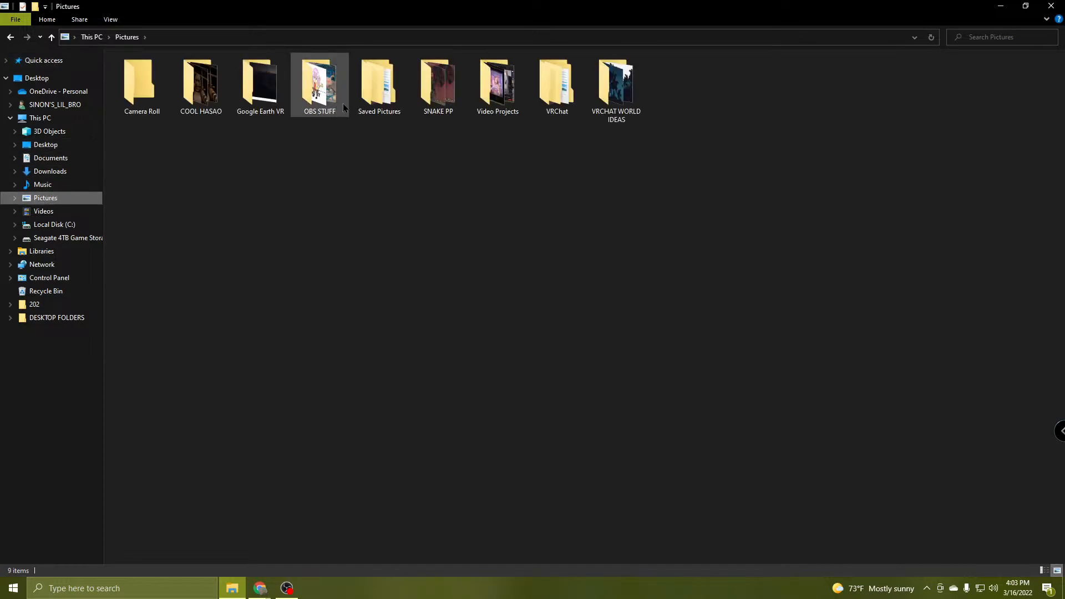
double_click(380, 89)
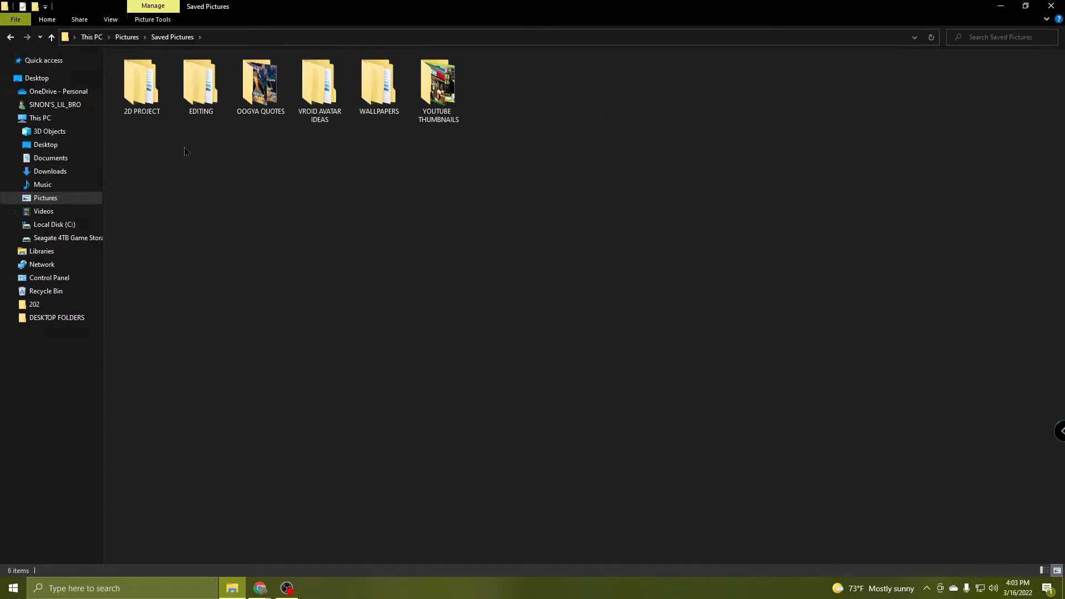
double_click(158, 95)
double_click(141, 84)
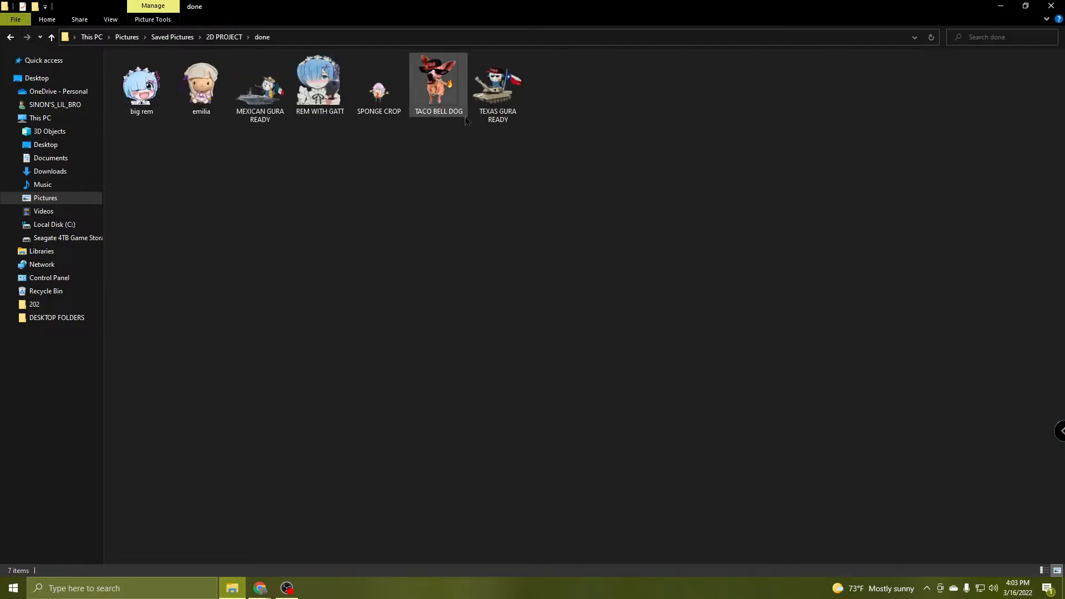
View the finished PNG images in the done folder, starting with big rem, and put the image viewer and folder away.
double_click(141, 84)
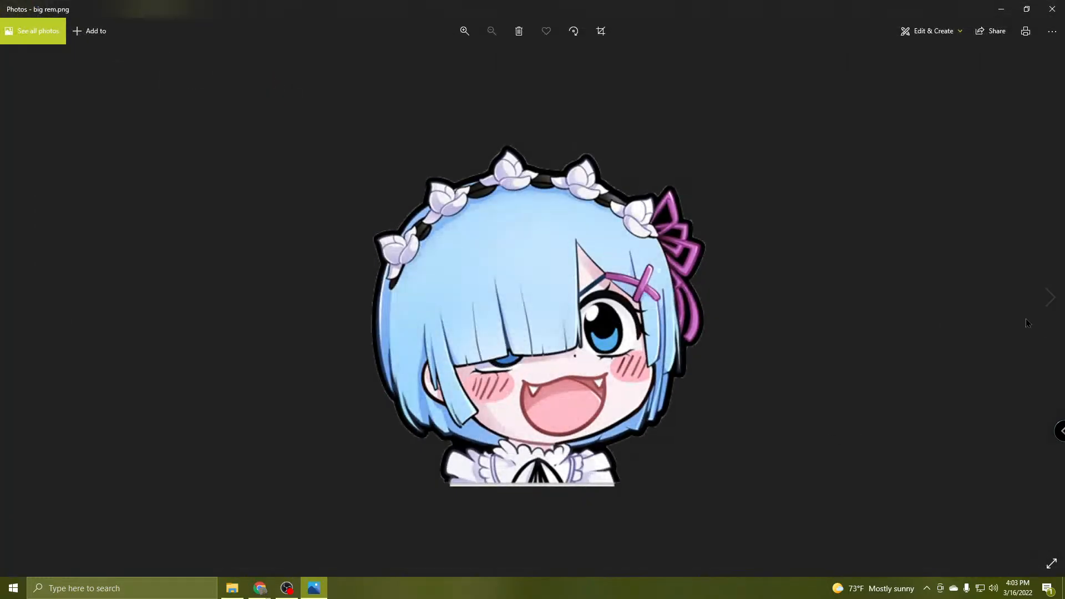
click(1050, 303)
click(1051, 304)
click(1050, 304)
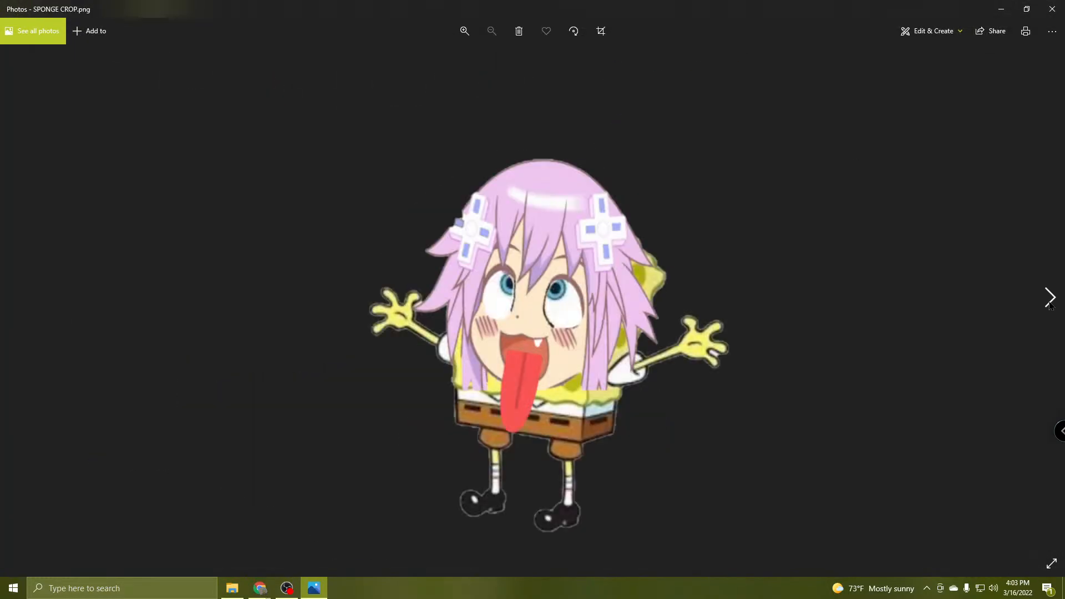
click(1050, 304)
click(1050, 304)
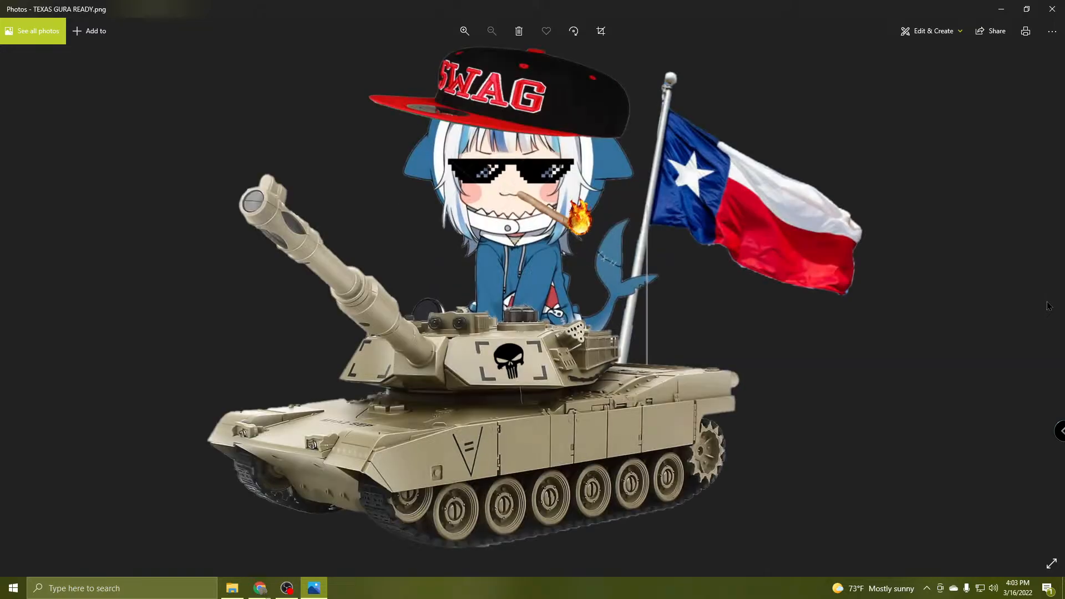
click(7, 300)
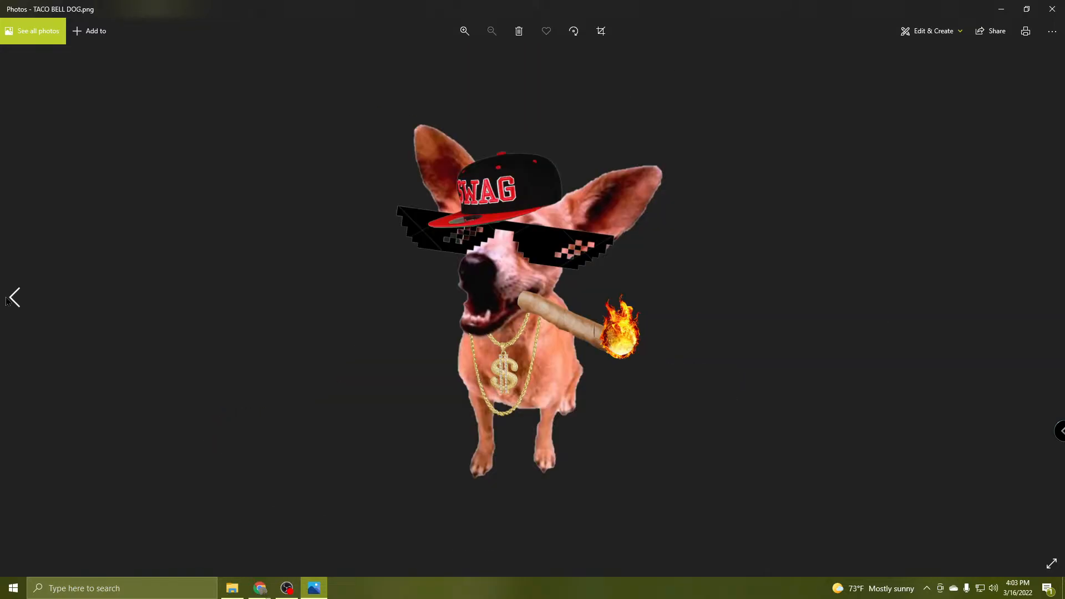
click(7, 300)
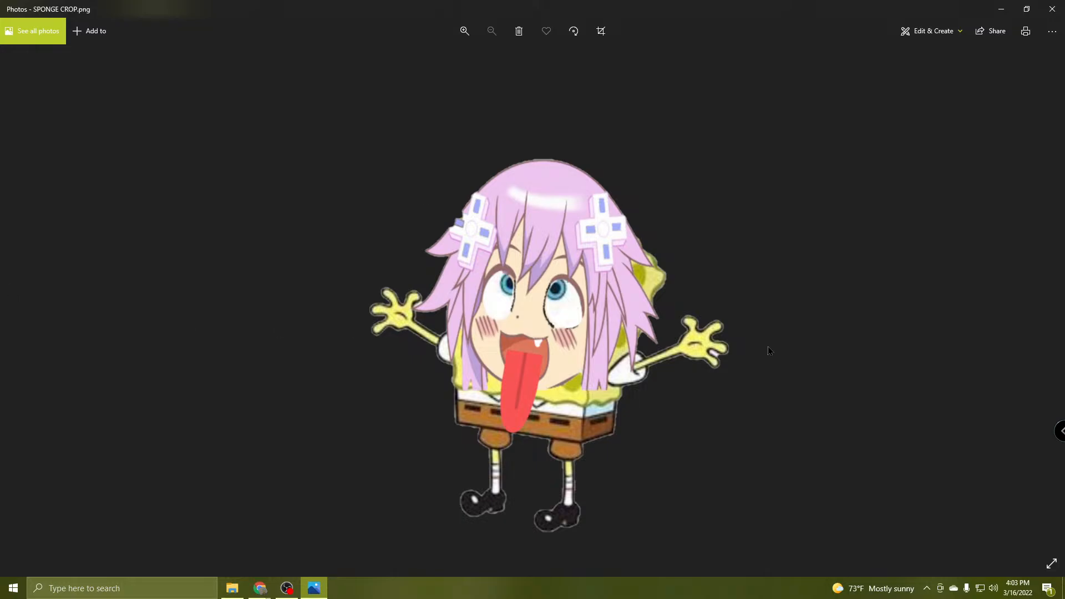
click(11, 298)
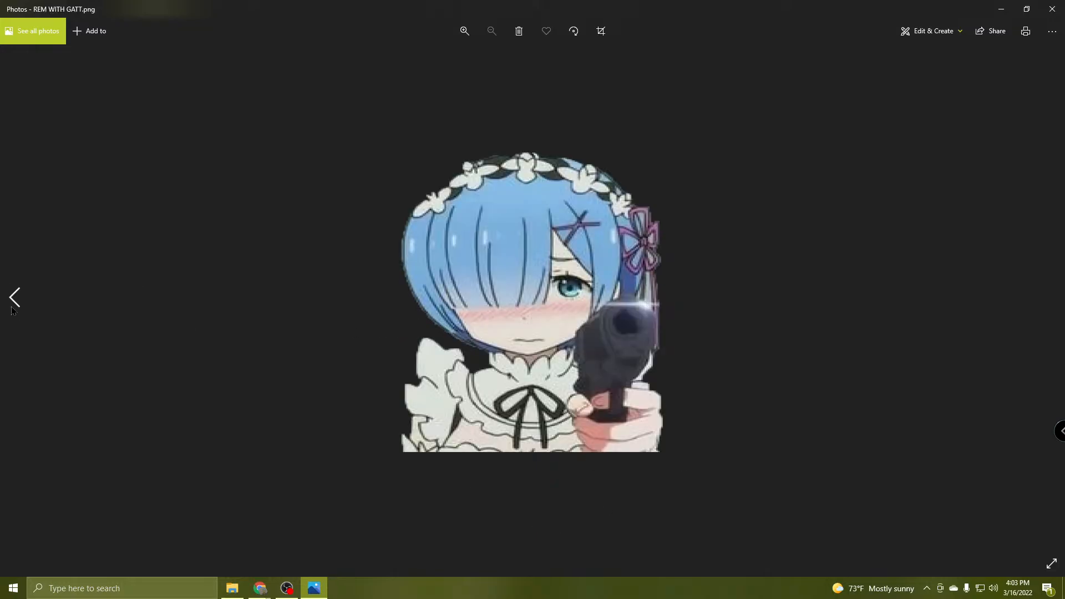
click(11, 297)
click(1052, 9)
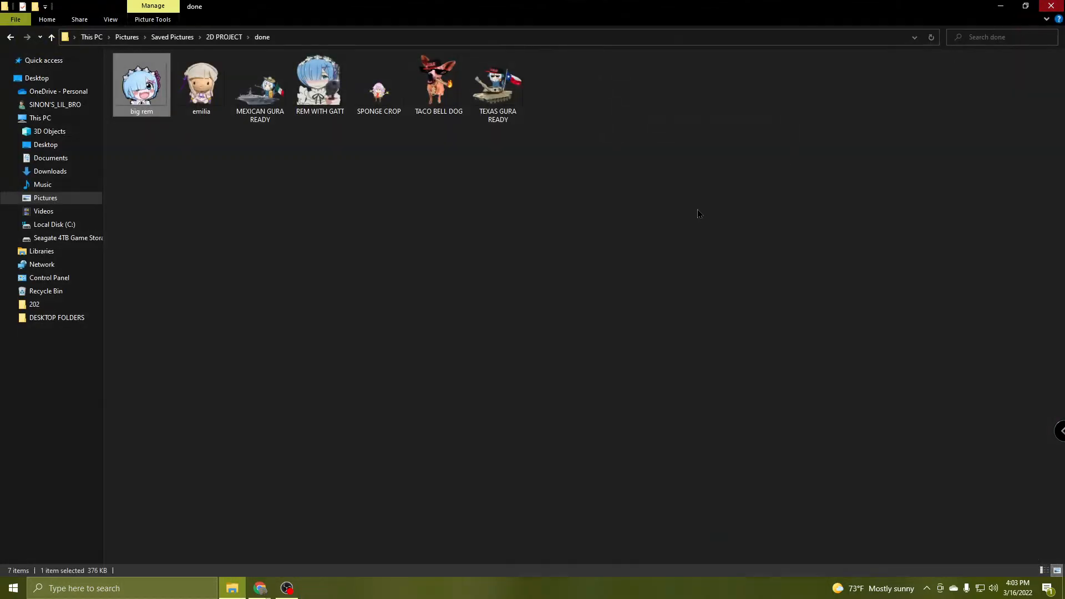
click(999, 8)
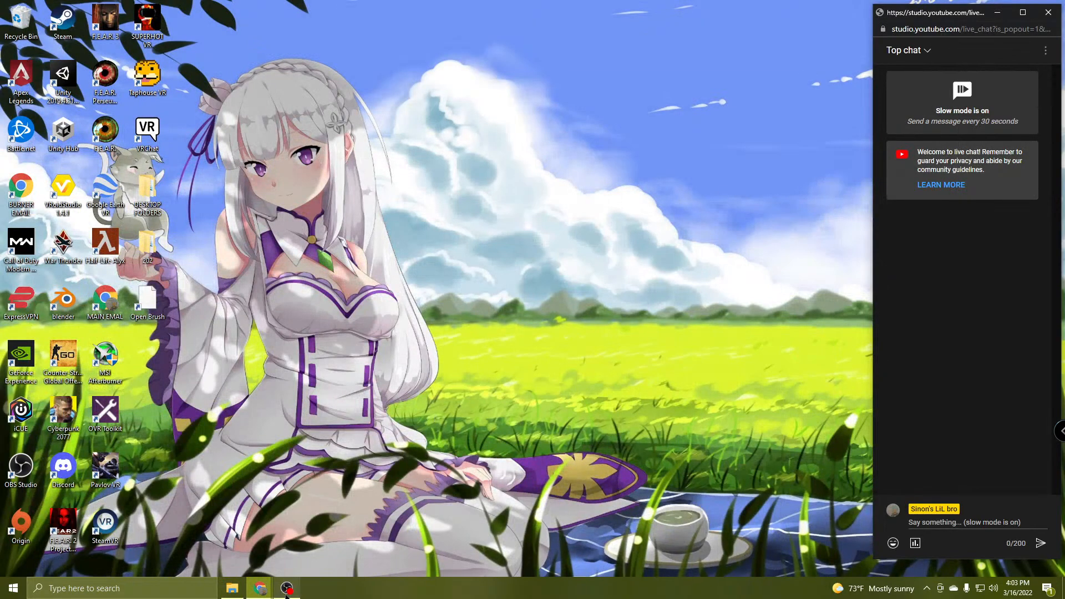
Check the stream health in the YouTube Studio live dashboard and return to the desktop.
mouse_move(283, 589)
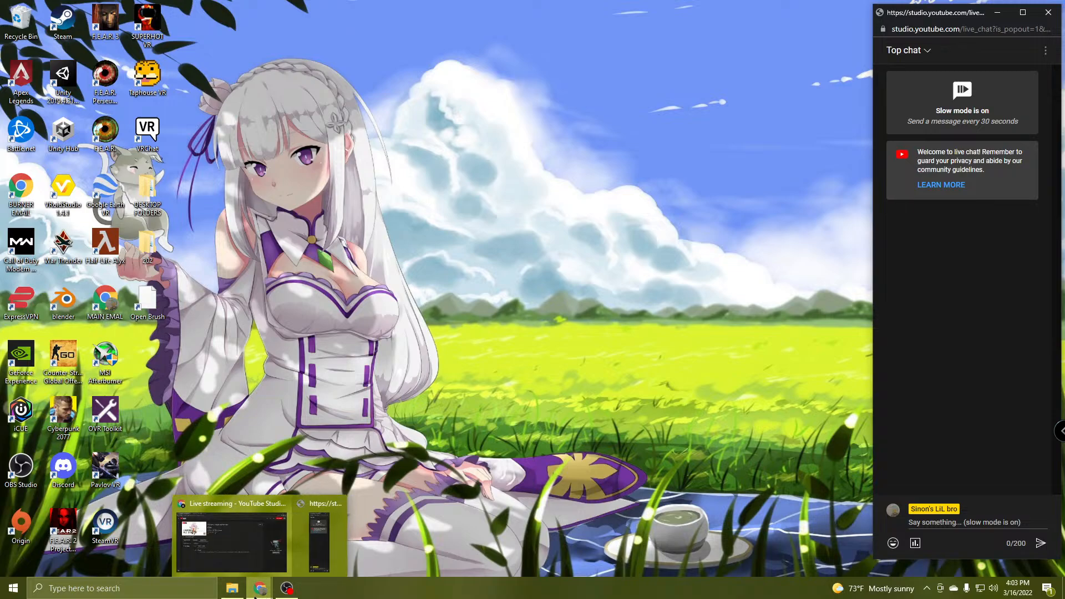
click(231, 541)
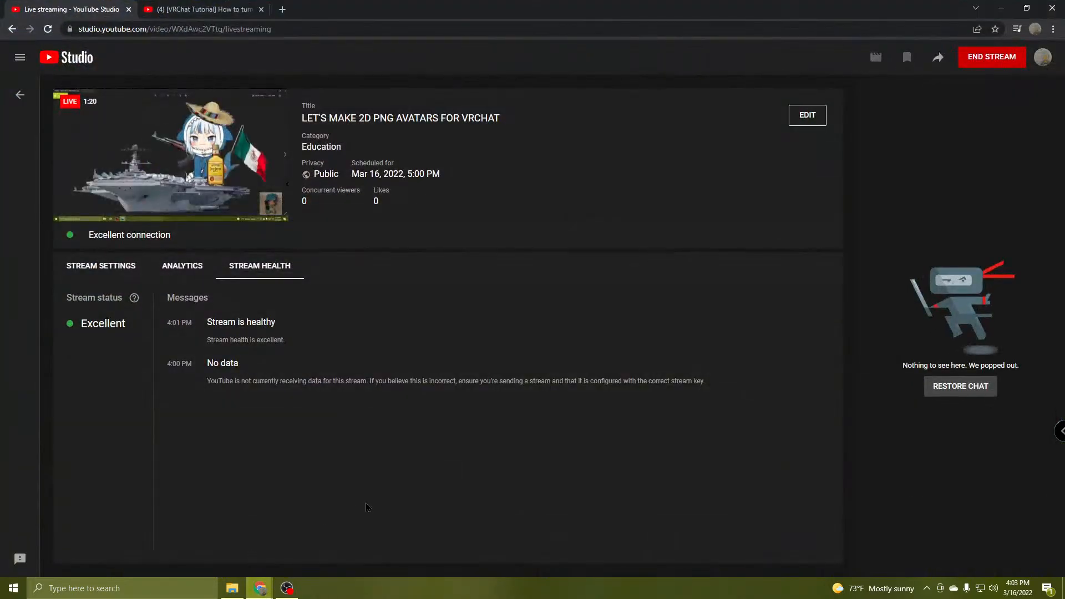
click(1003, 9)
click(604, 335)
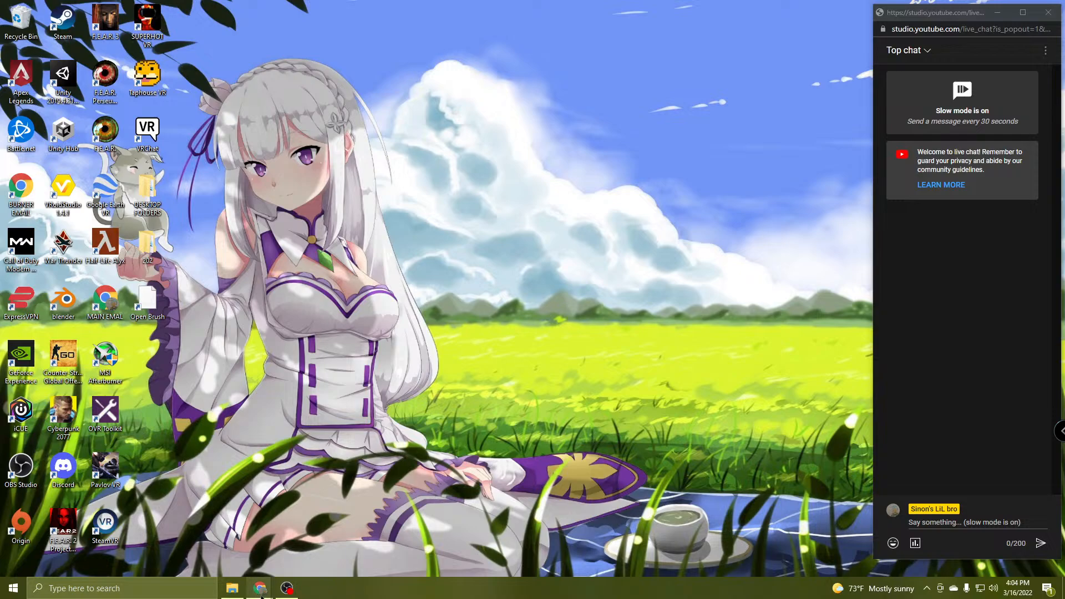
Load vrchat.net in a new browser tab.
click(205, 533)
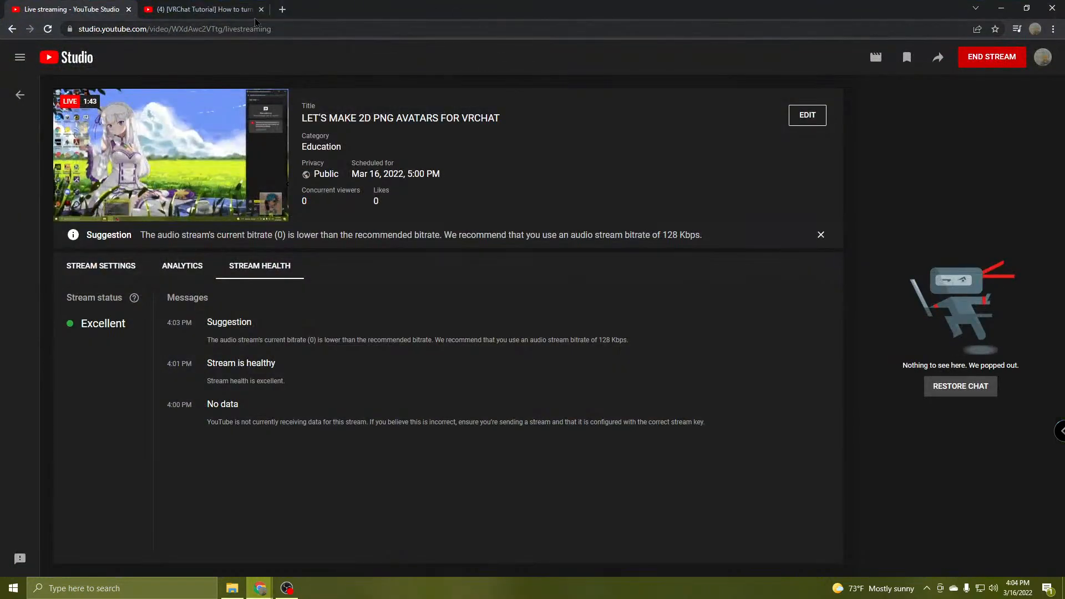
click(282, 9)
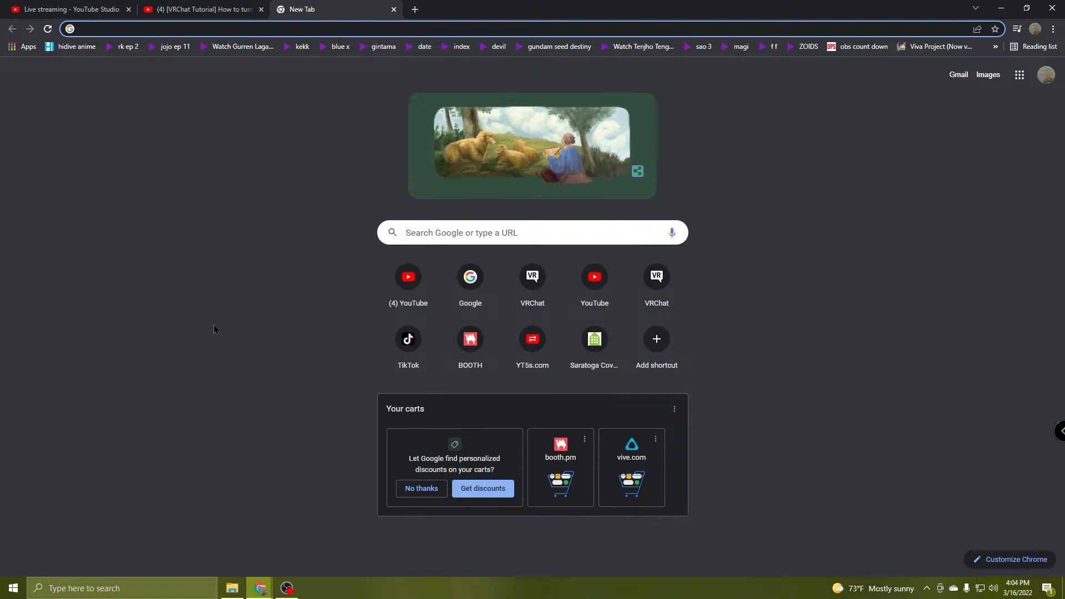
click(495, 227)
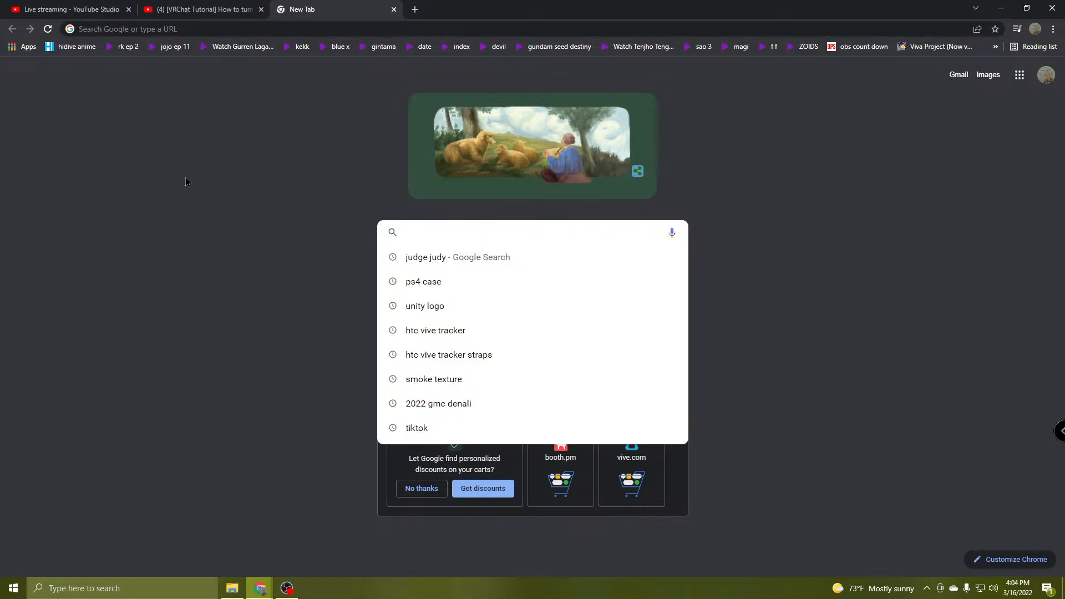
text(v)
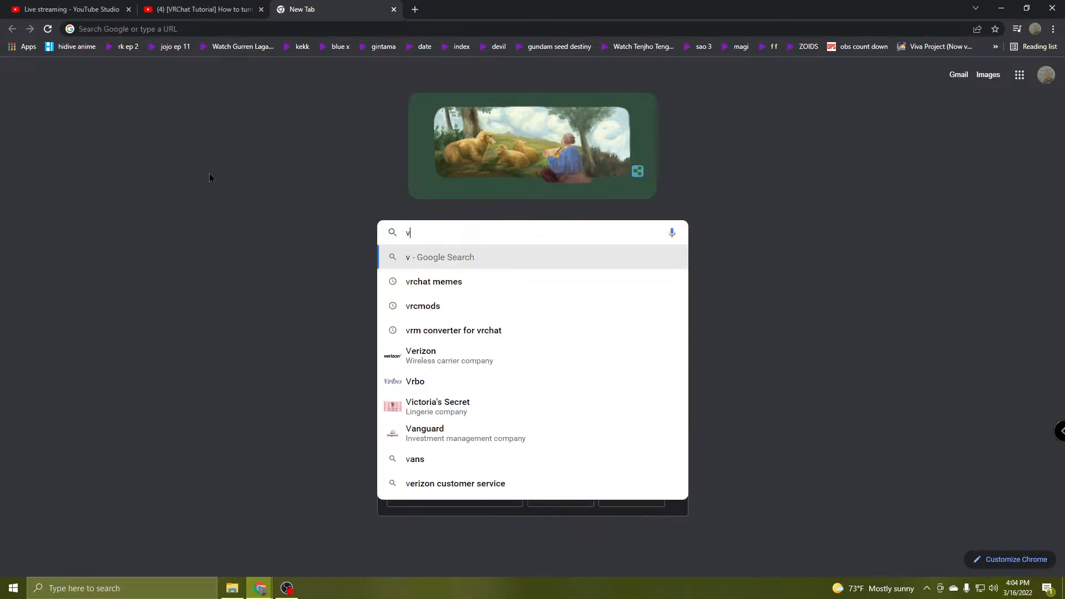
text(rchat.net)
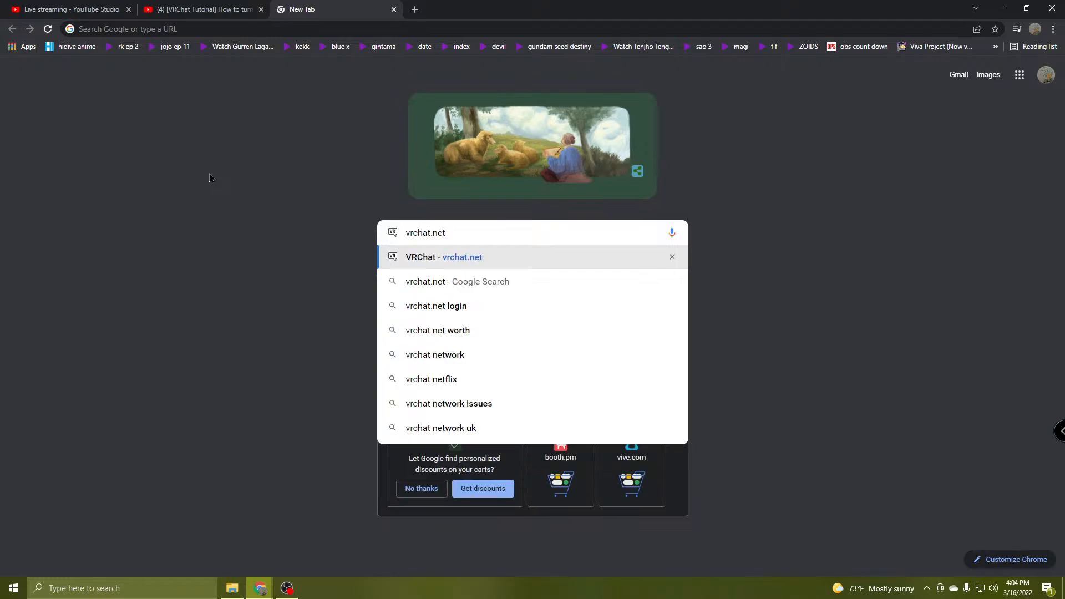
key(Return)
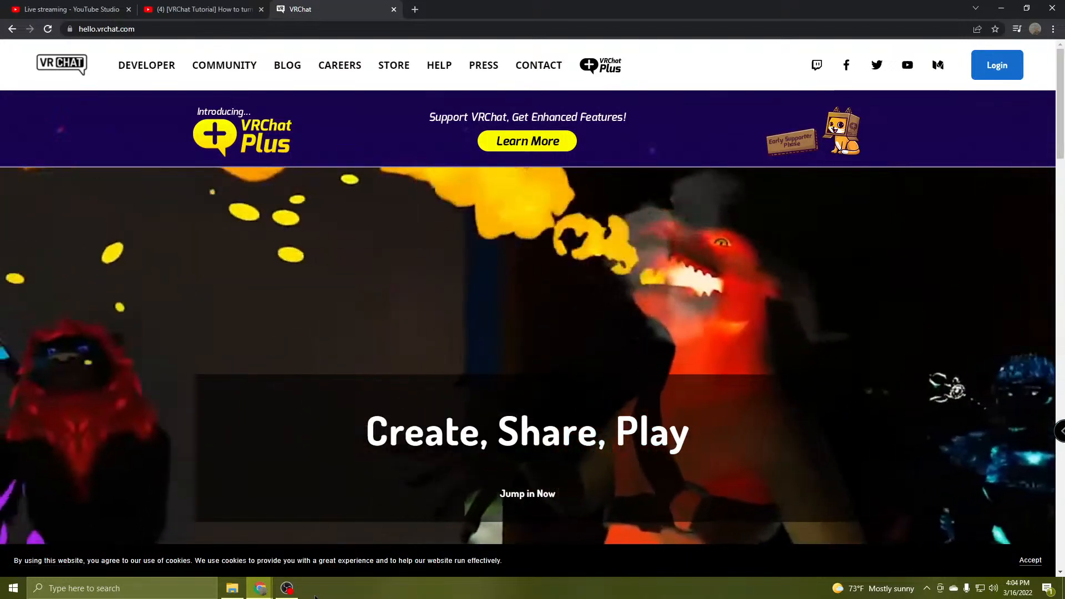
Switch to OBS and activate the BREAK TIME scene.
click(258, 588)
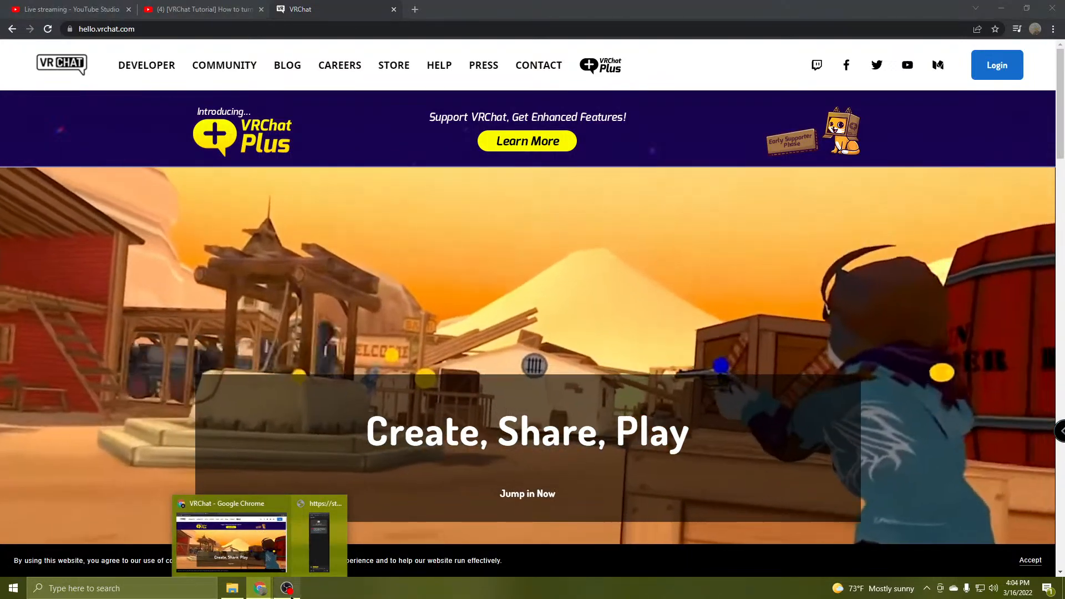
click(287, 588)
click(33, 508)
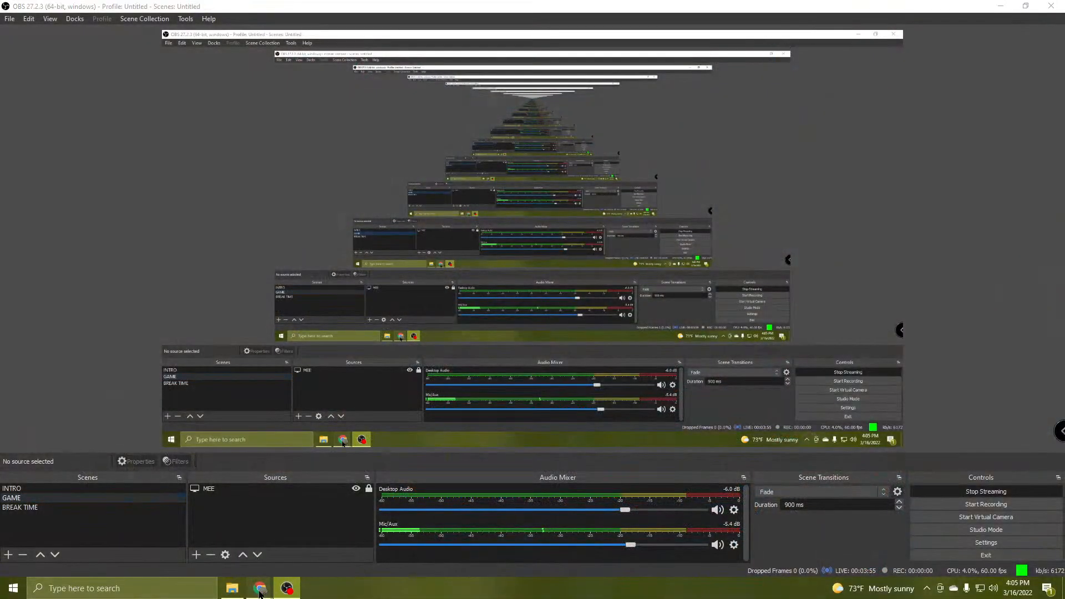
Switch back to Chrome and look over the friend locations on the VRChat home page.
mouse_move(259, 589)
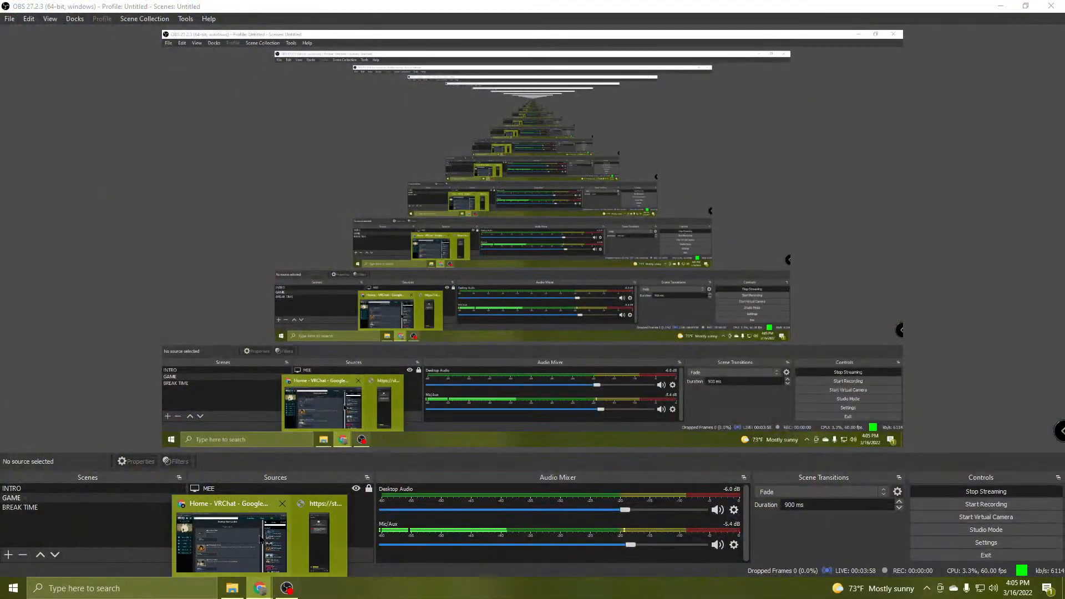
click(235, 541)
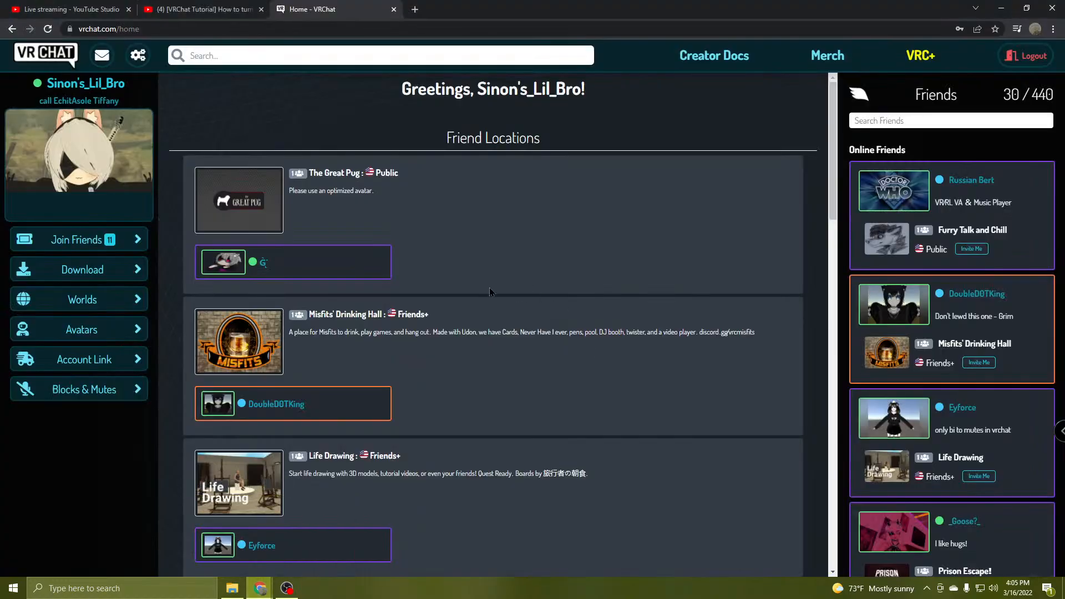
scroll(546, 222, down, 12)
scroll(565, 283, up, 12)
scroll(649, 277, down, 5)
scroll(656, 302, up, 5)
Open the VRChat Download page and examine the SDK2 information under Other, collapsing that section when done.
click(90, 271)
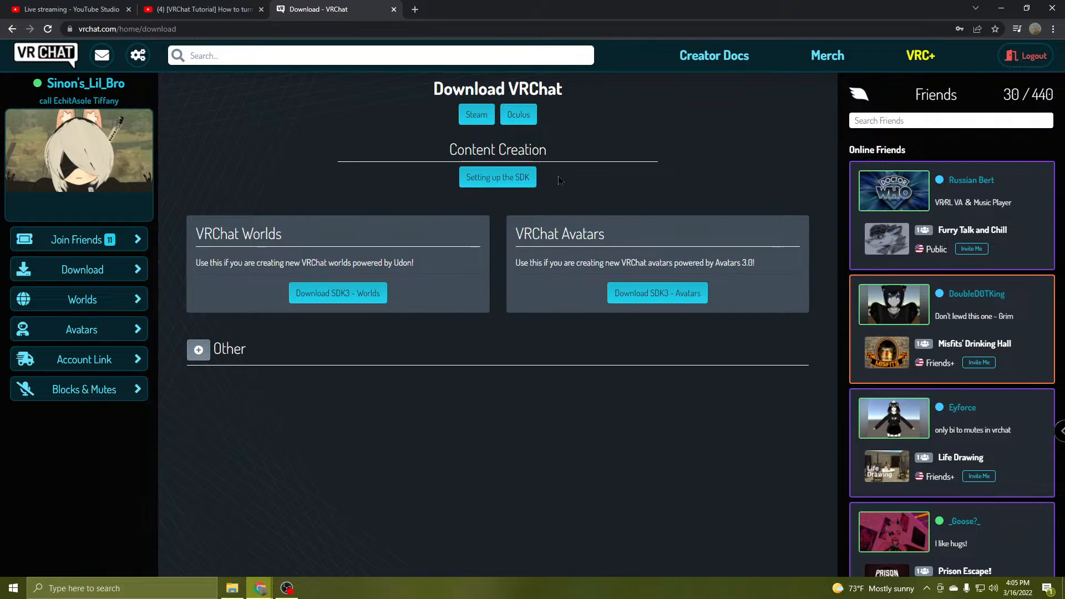
click(198, 351)
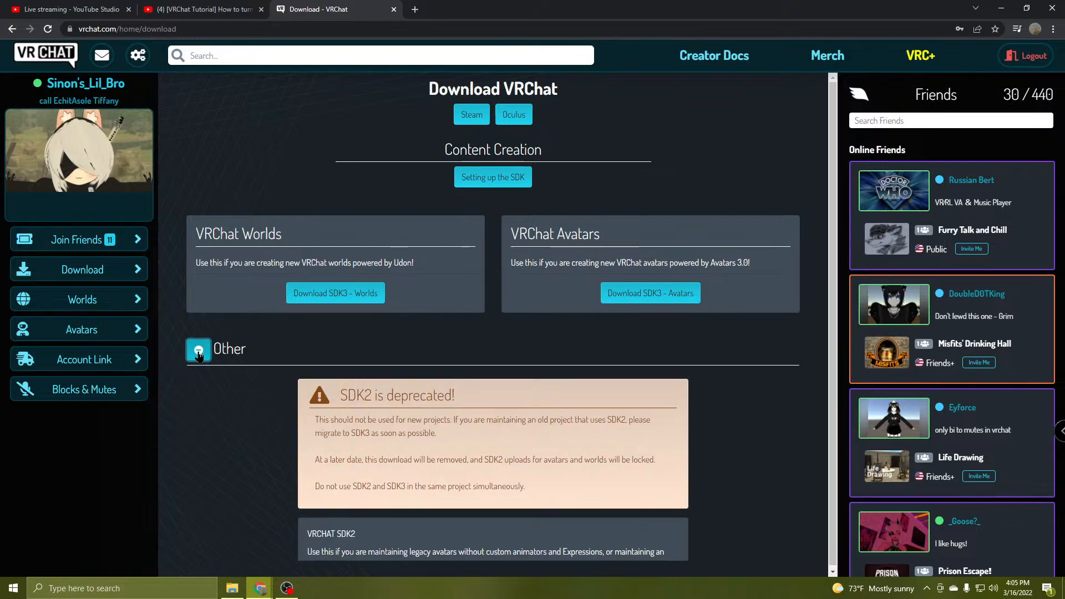
scroll(369, 499, down, 1)
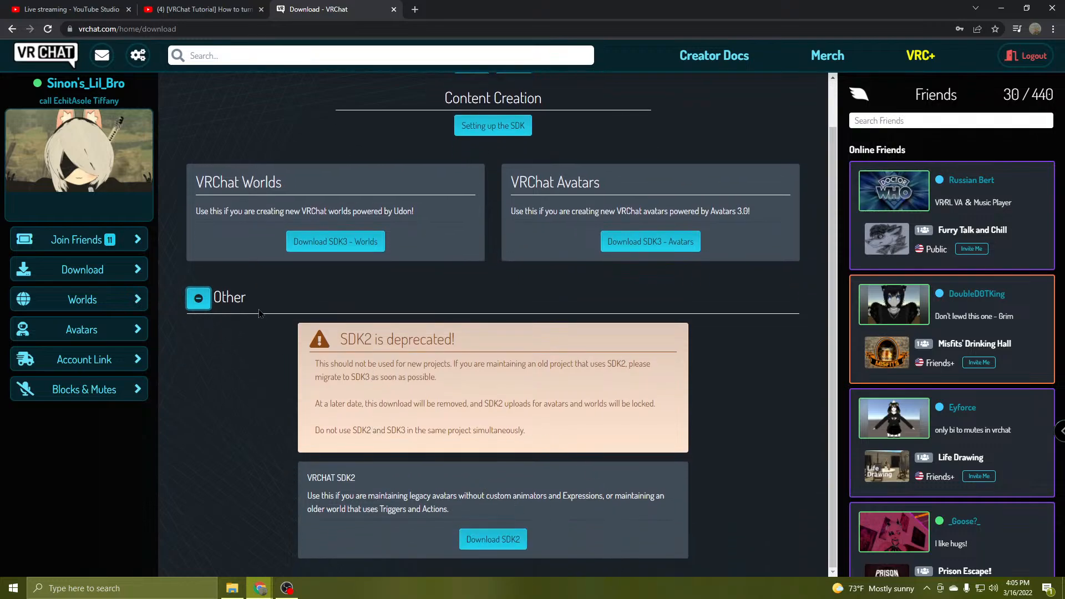
click(199, 298)
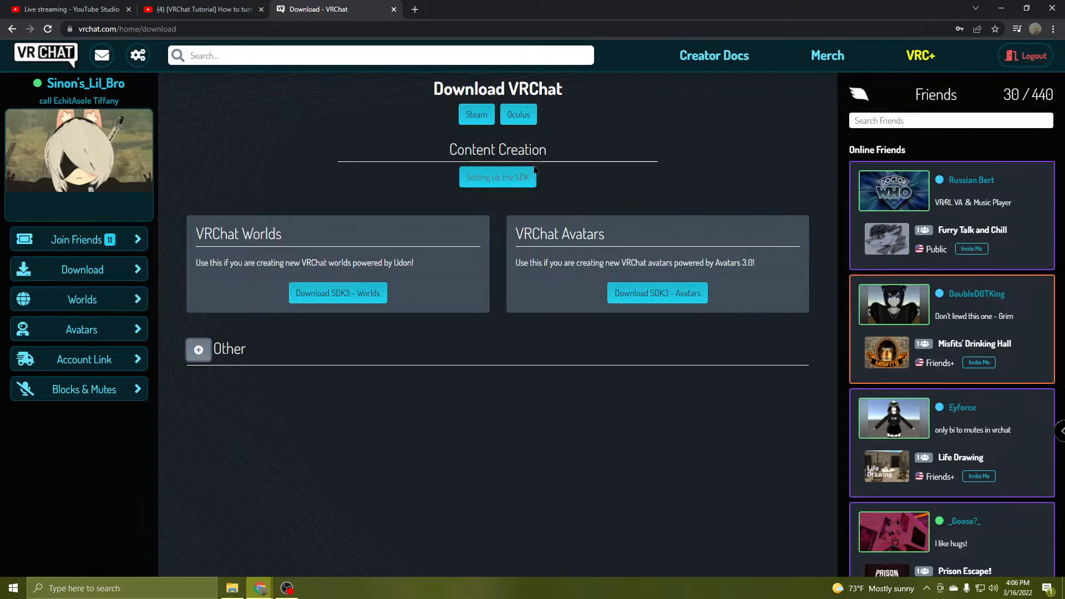
Read the Setting up the SDK guide and follow its link to the Current Supported Unity Version page.
click(498, 177)
scroll(589, 300, down, 5)
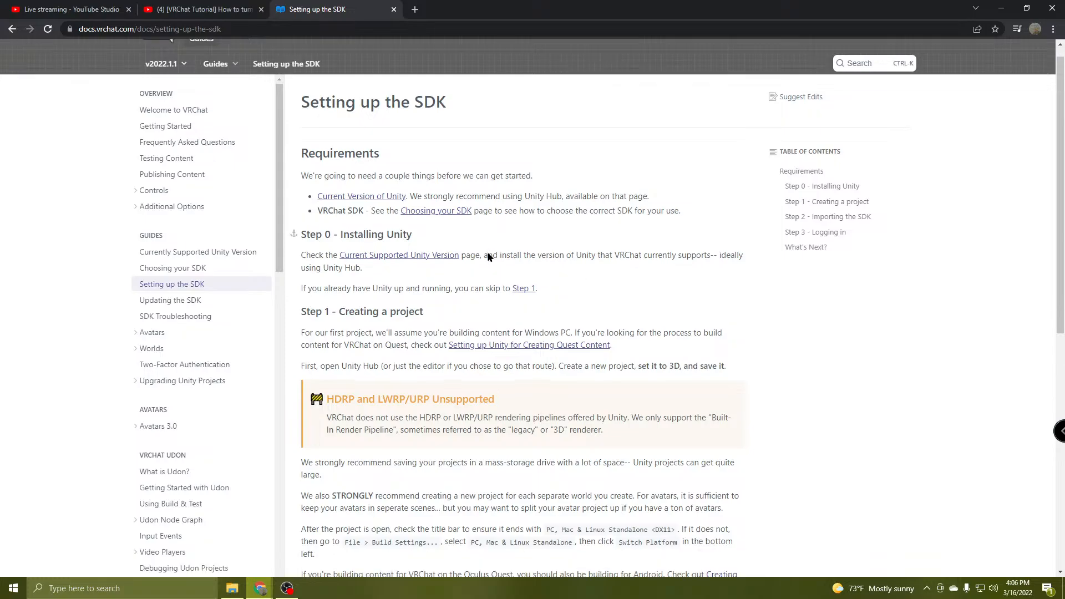
scroll(549, 302, up, 5)
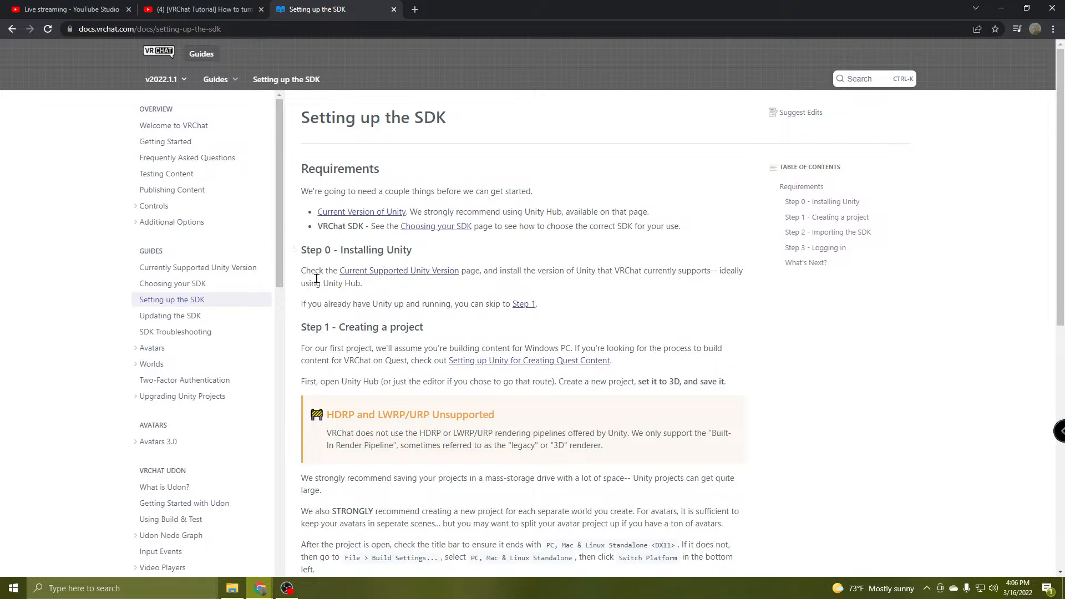
click(401, 272)
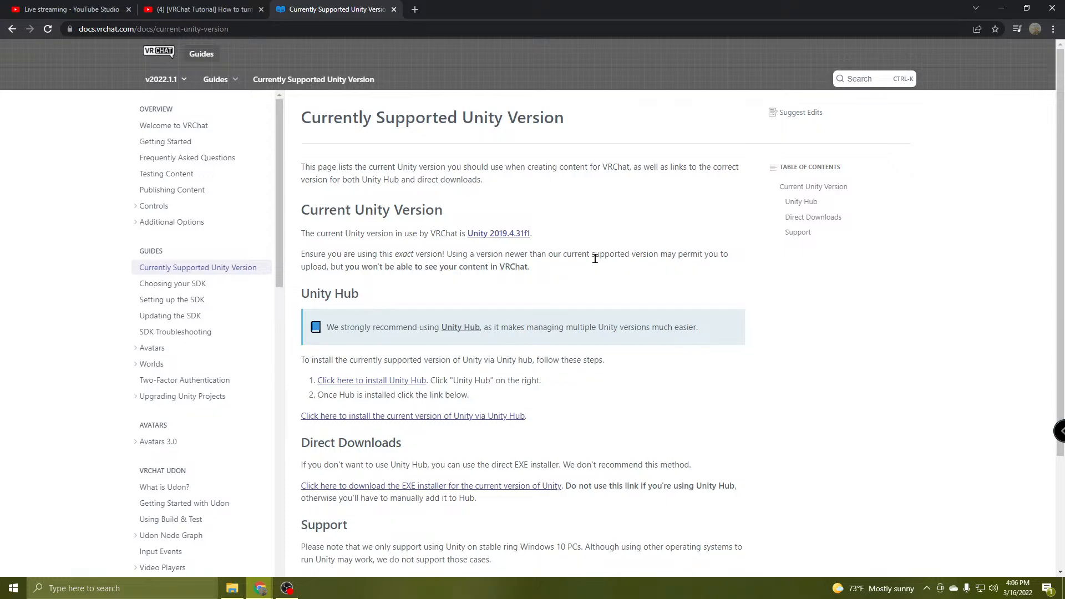
mouse_move(290, 591)
Close the VRChat documentation tab and look over the "How to turn a picture into a 2D avatar" tutorial's YouTube page.
click(394, 10)
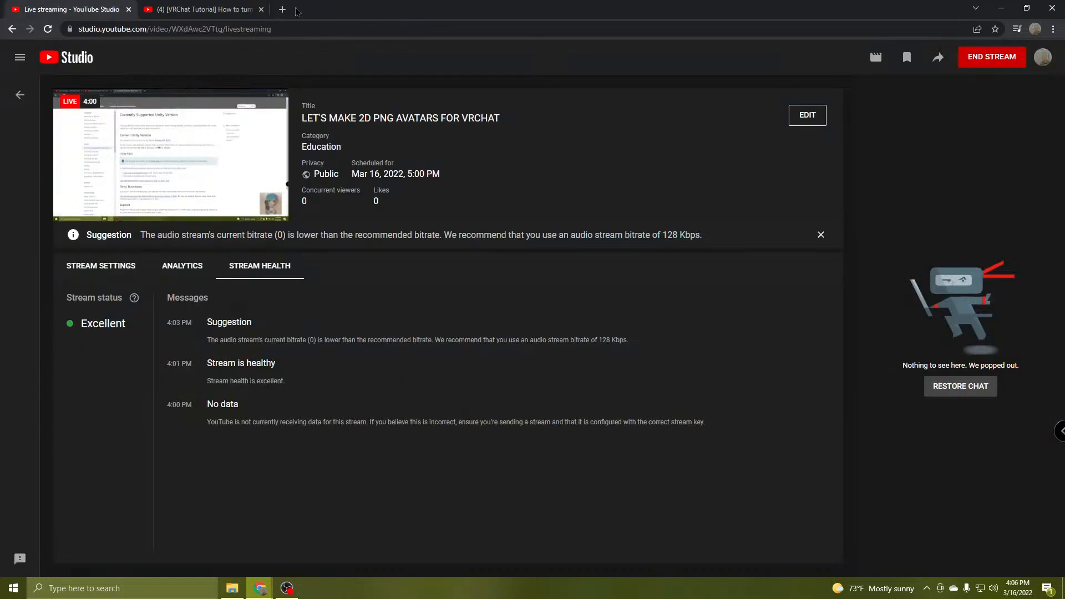
click(213, 10)
scroll(335, 293, down, 5)
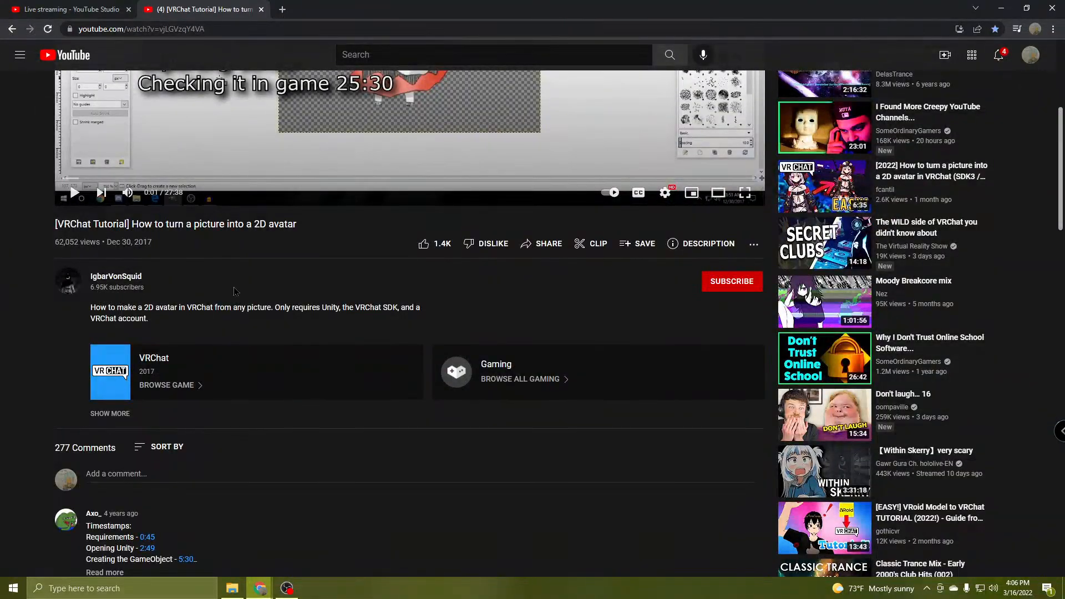
scroll(234, 291, up, 5)
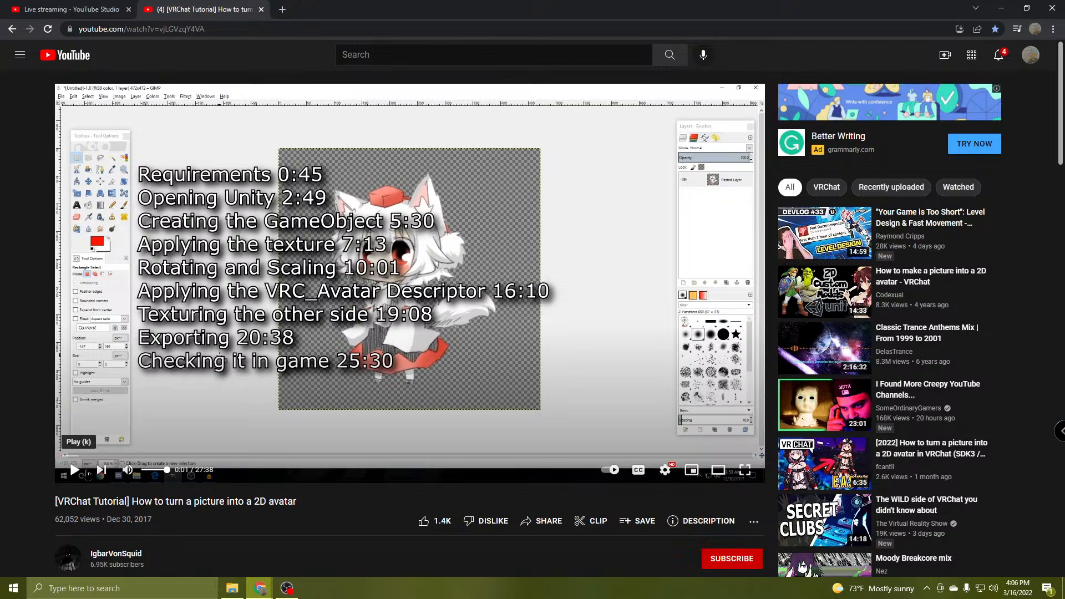
Play the tutorial video, lower its volume, skip ahead to about 4:00 and pause it.
click(75, 471)
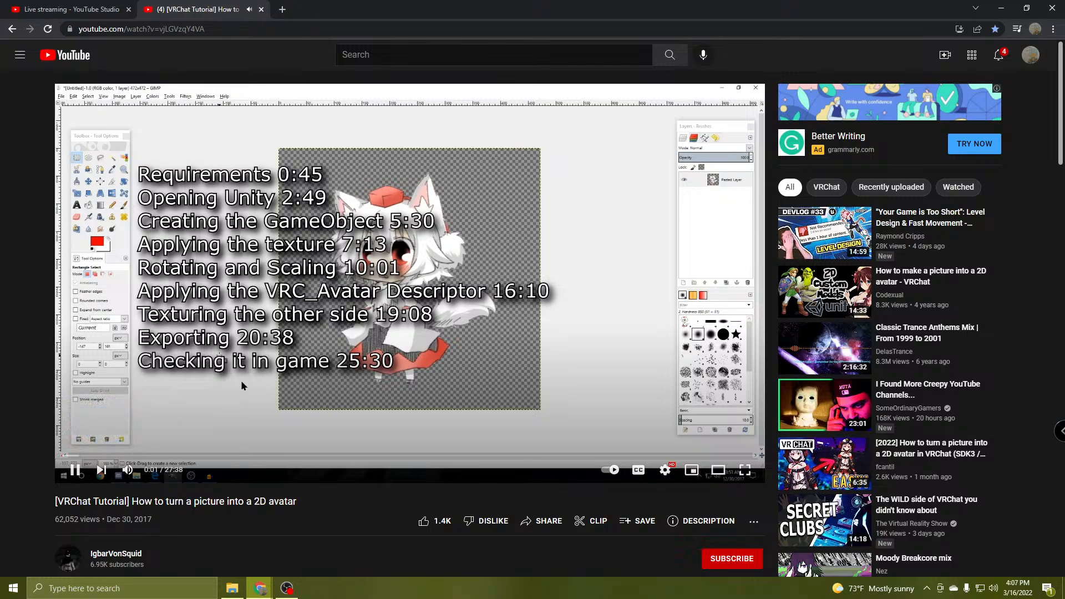
click(147, 472)
click(162, 455)
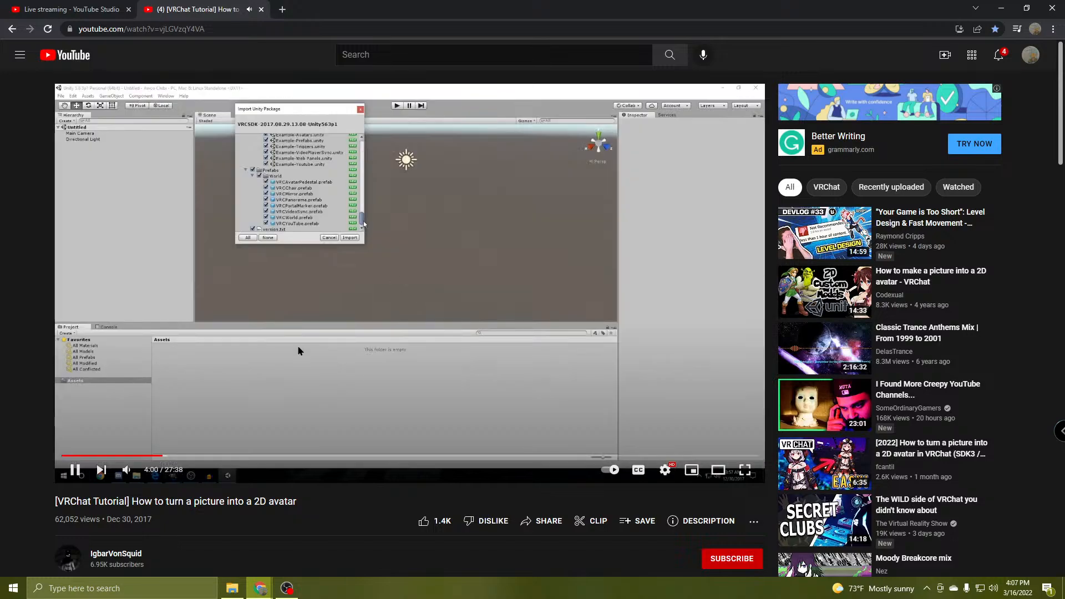
click(317, 307)
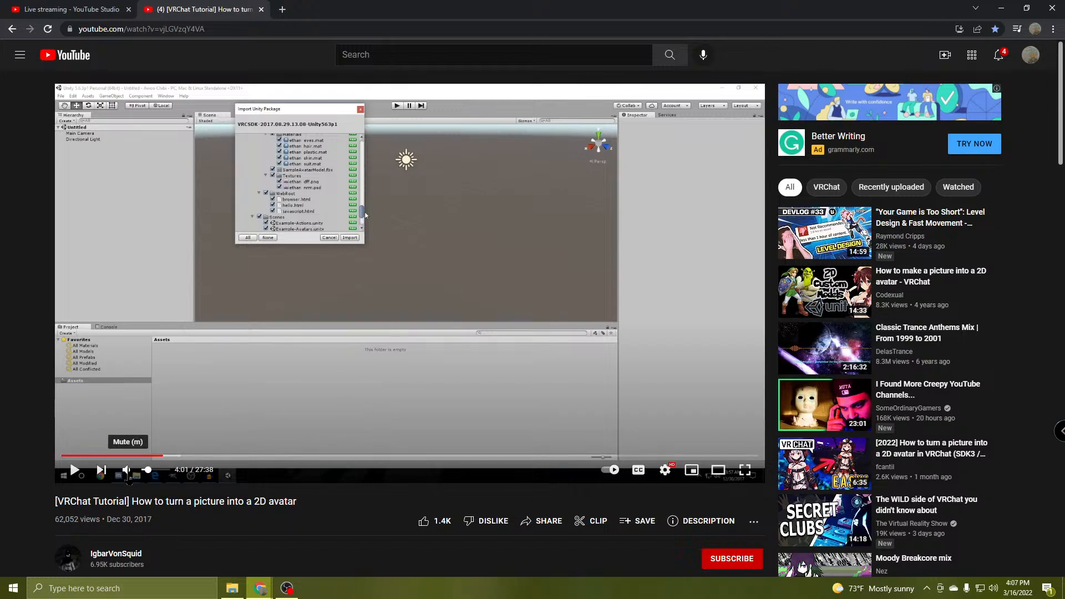
Look over the tutorial video's description and the timestamps in its comments.
scroll(380, 361, down, 5)
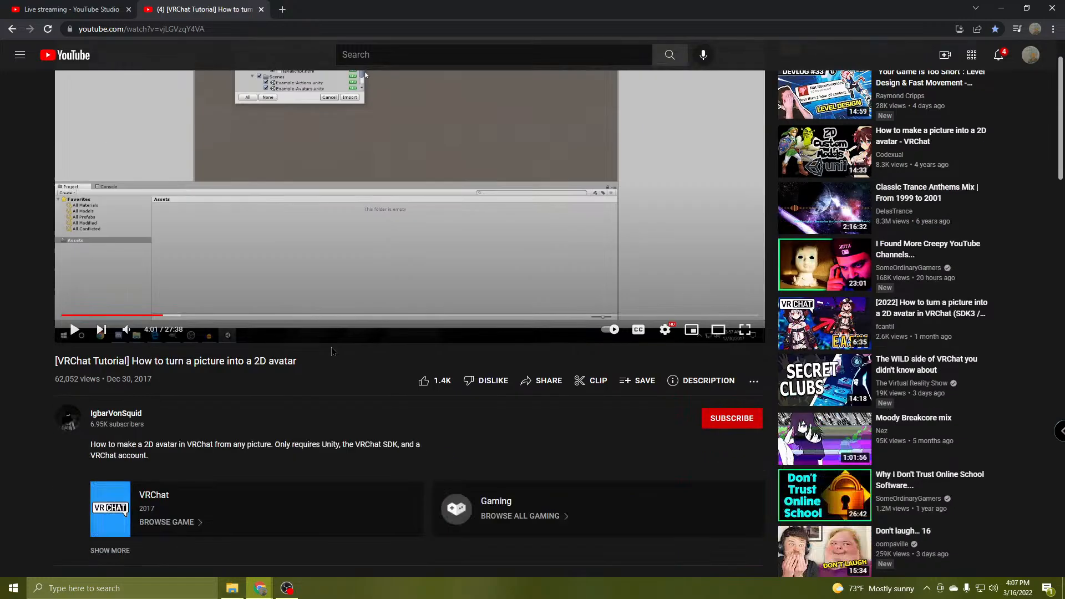
scroll(380, 361, up, 5)
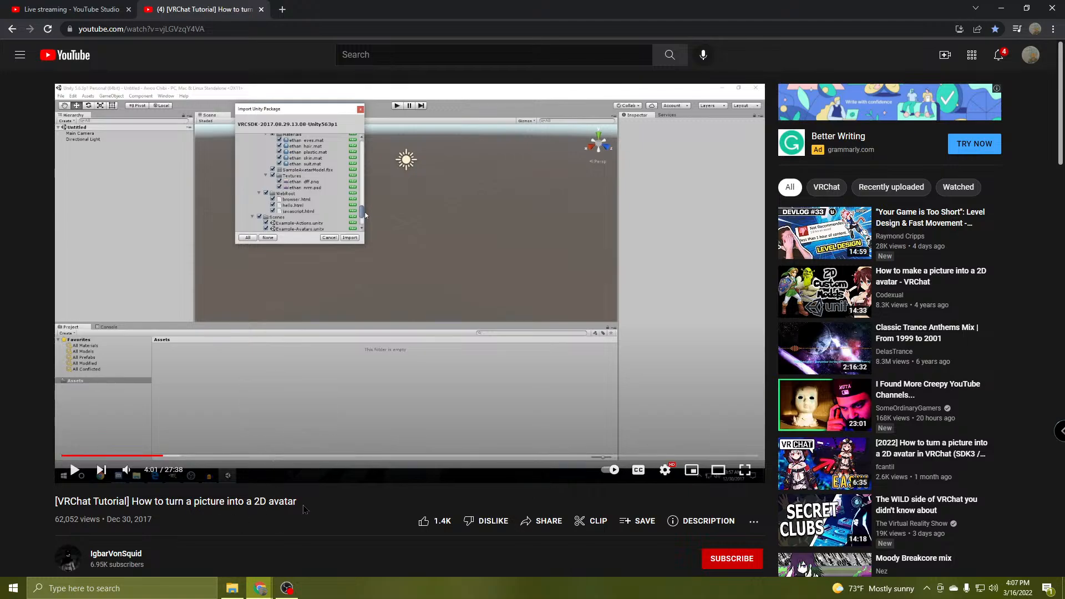
scroll(332, 417, down, 5)
scroll(172, 518, up, 5)
scroll(185, 538, down, 5)
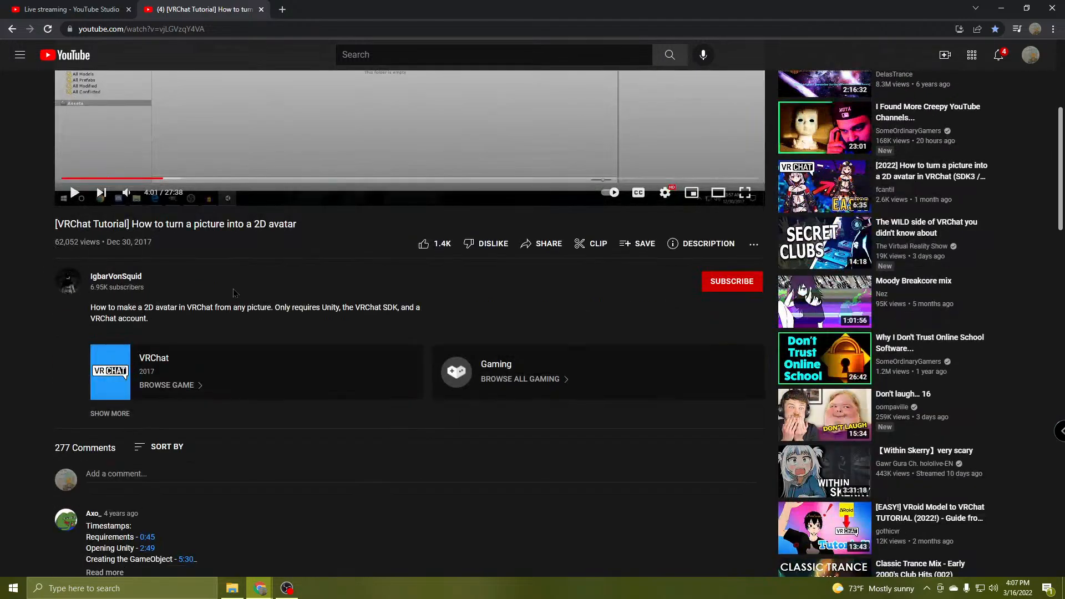
scroll(413, 413, up, 5)
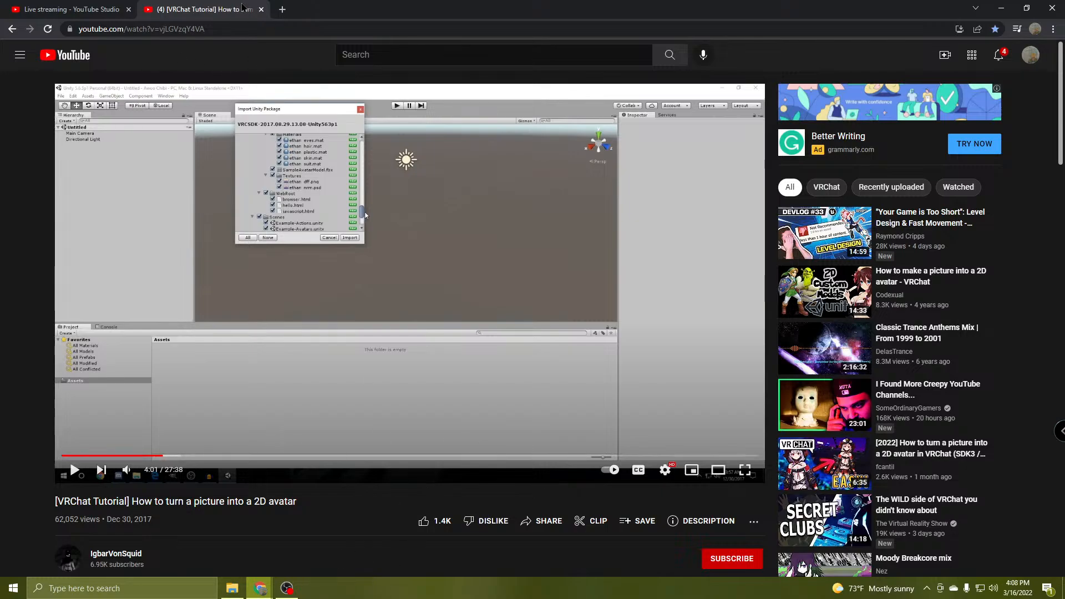
Minimize the browser and launch Unity Hub from the desktop.
click(1001, 8)
click(1004, 6)
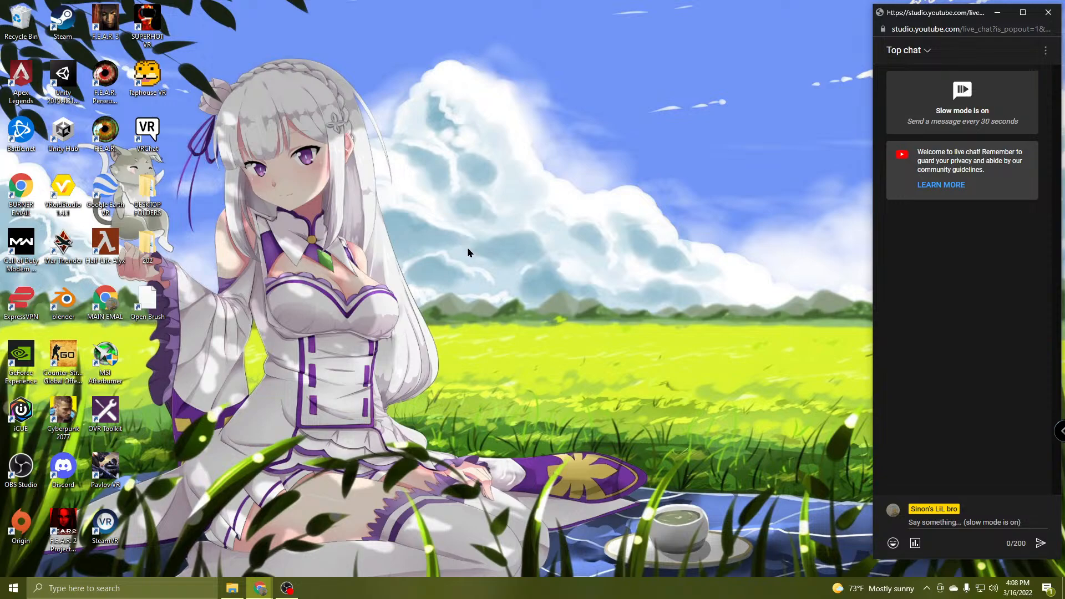
click(64, 133)
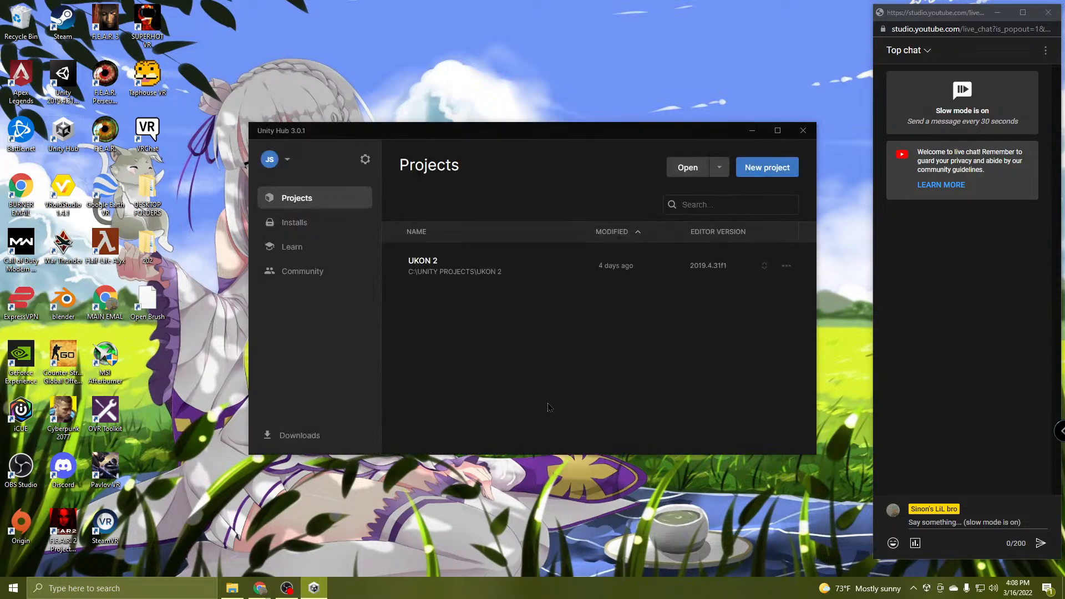
Close the tutorial's tab in Chrome, minimize the browser and reposition the Unity Hub window on the desktop.
mouse_move(260, 587)
mouse_move(240, 531)
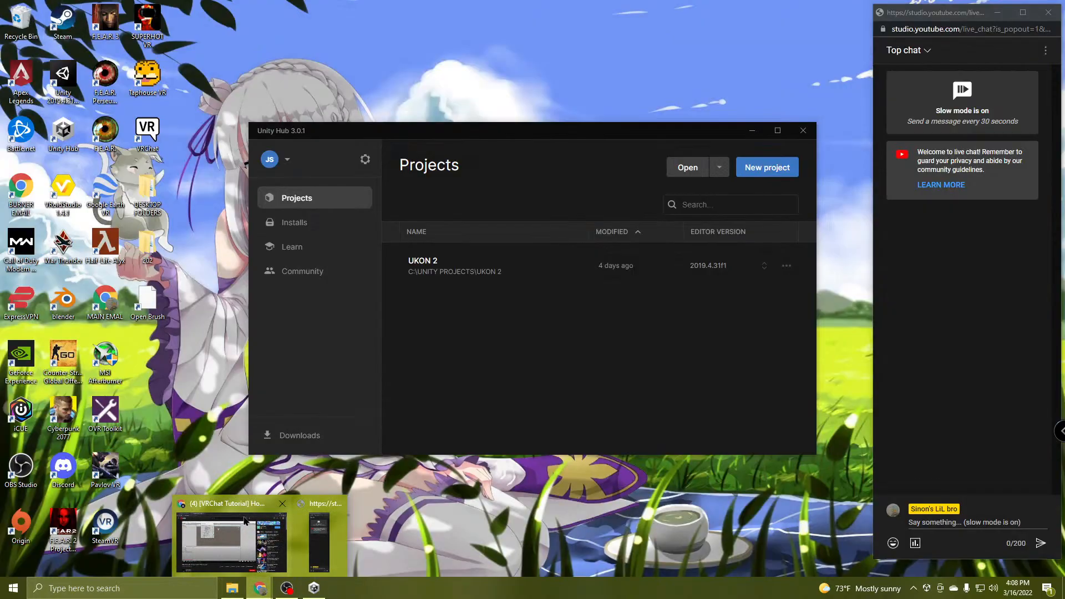
click(244, 527)
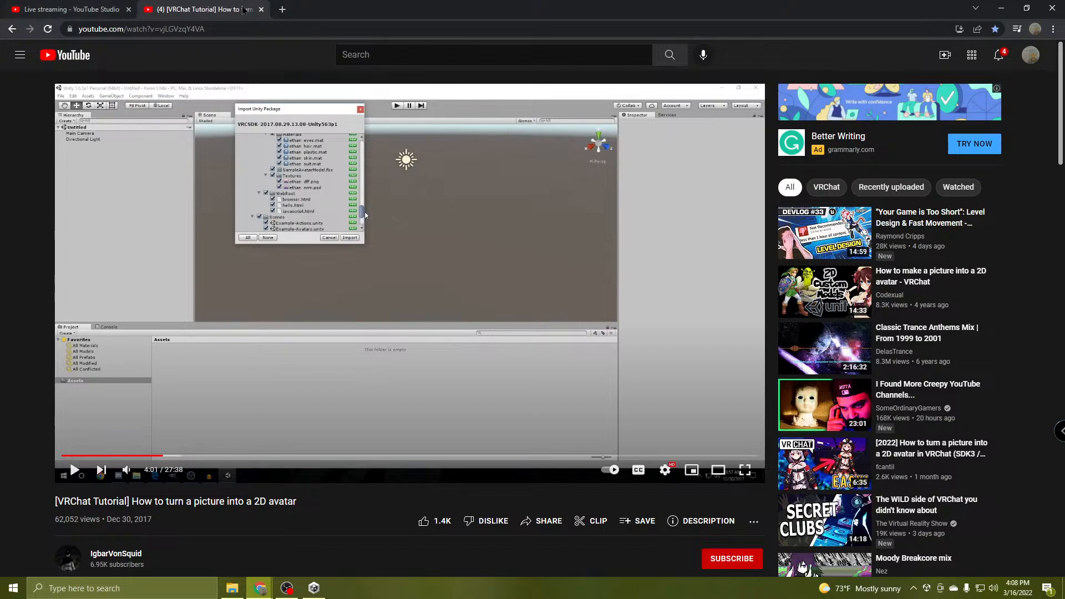
click(261, 10)
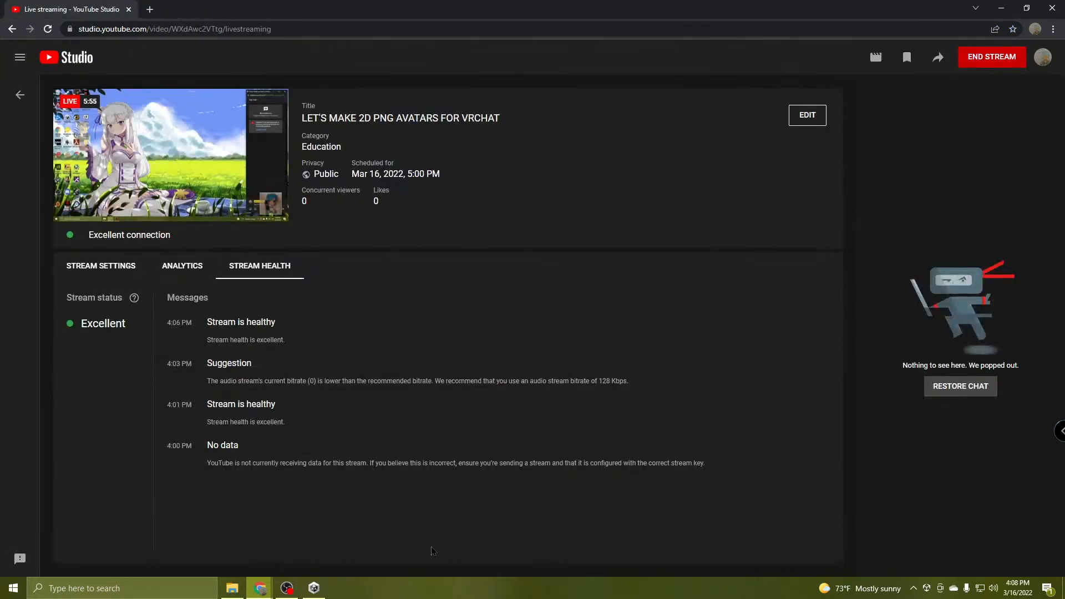
click(1002, 8)
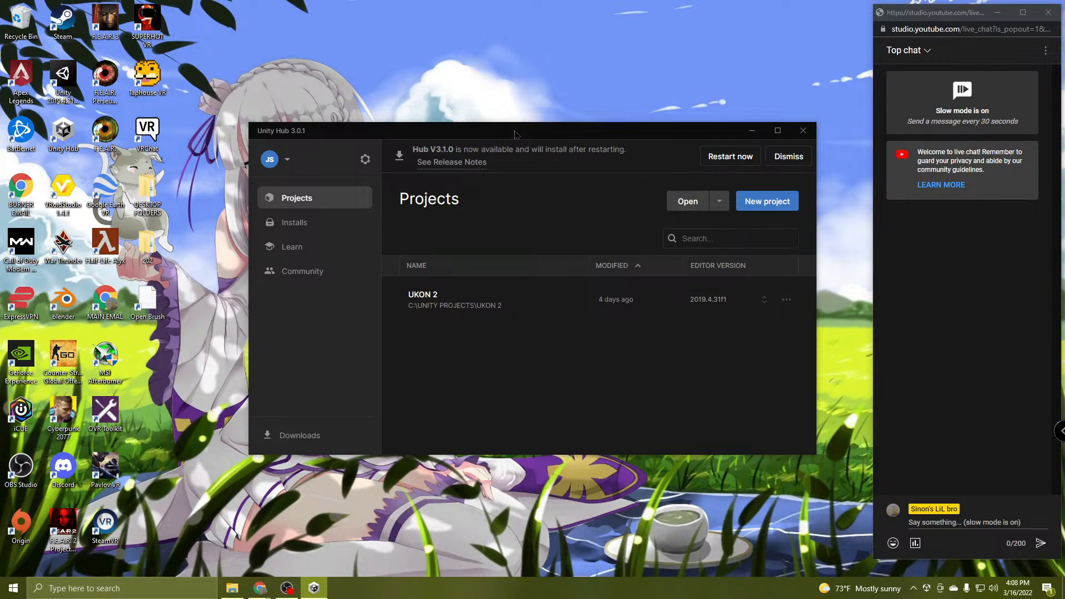
drag(515, 135, 431, 95)
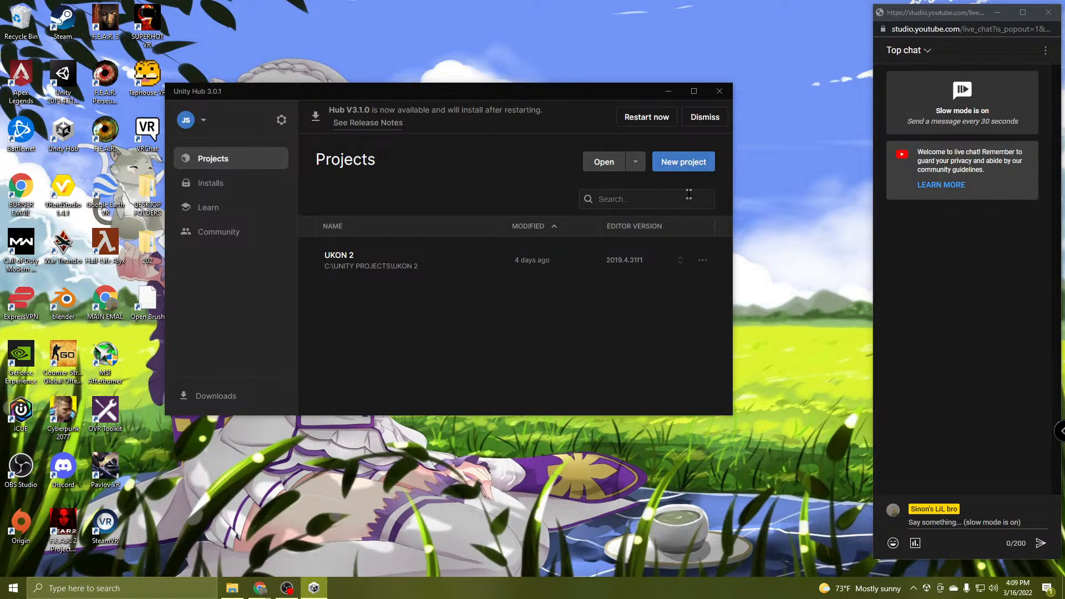
Start a new project from the 3D Core template with editor version 2019.4.31f1.
click(692, 164)
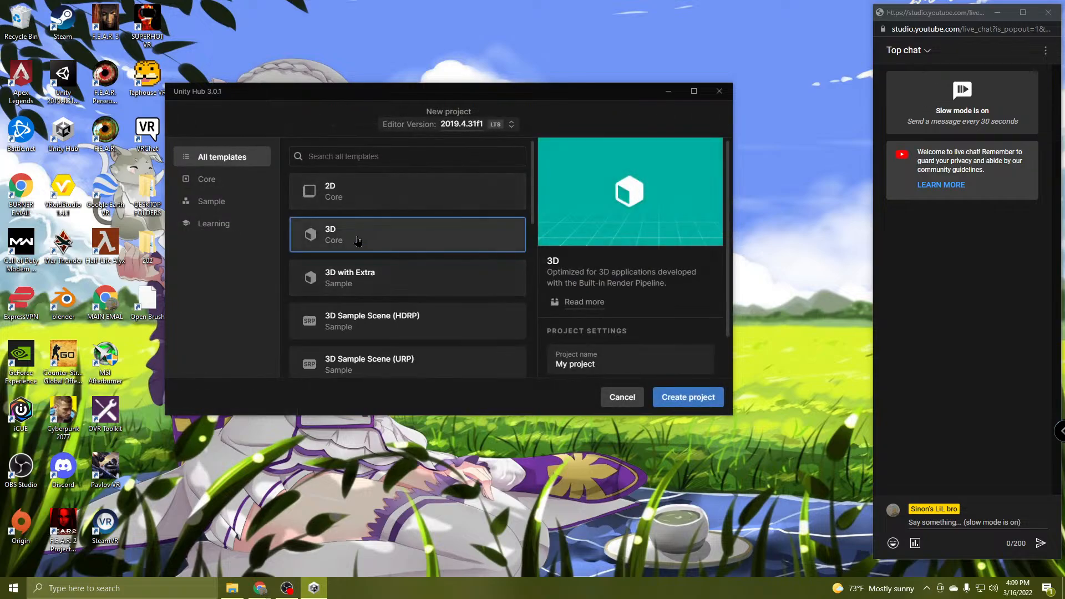
click(467, 126)
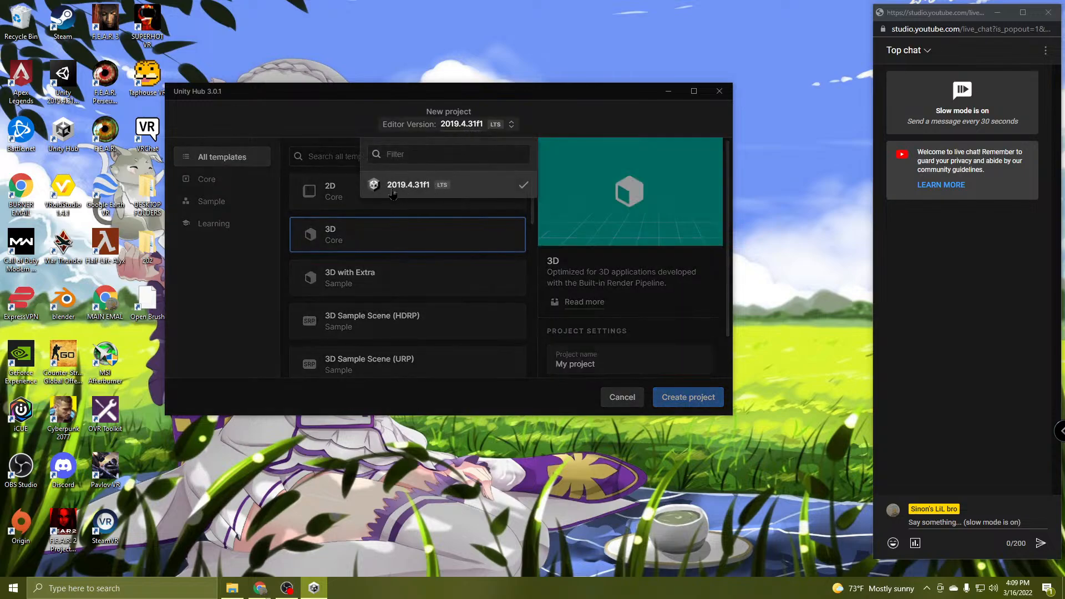
click(411, 186)
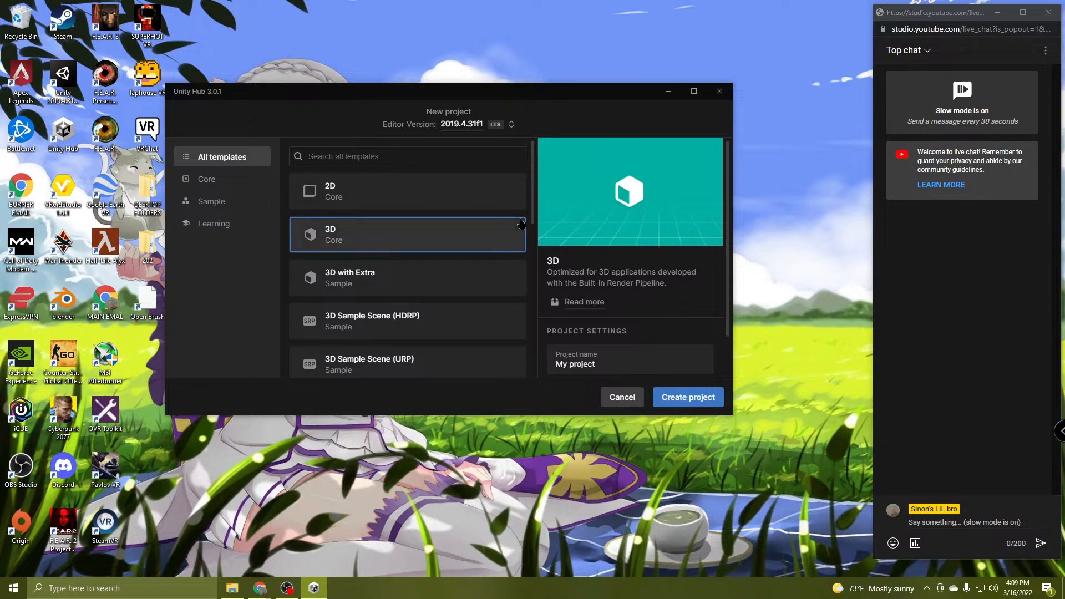
Name the project TANK GURA and create it in C:\UNITY PROJECTS.
scroll(610, 274, down, 1)
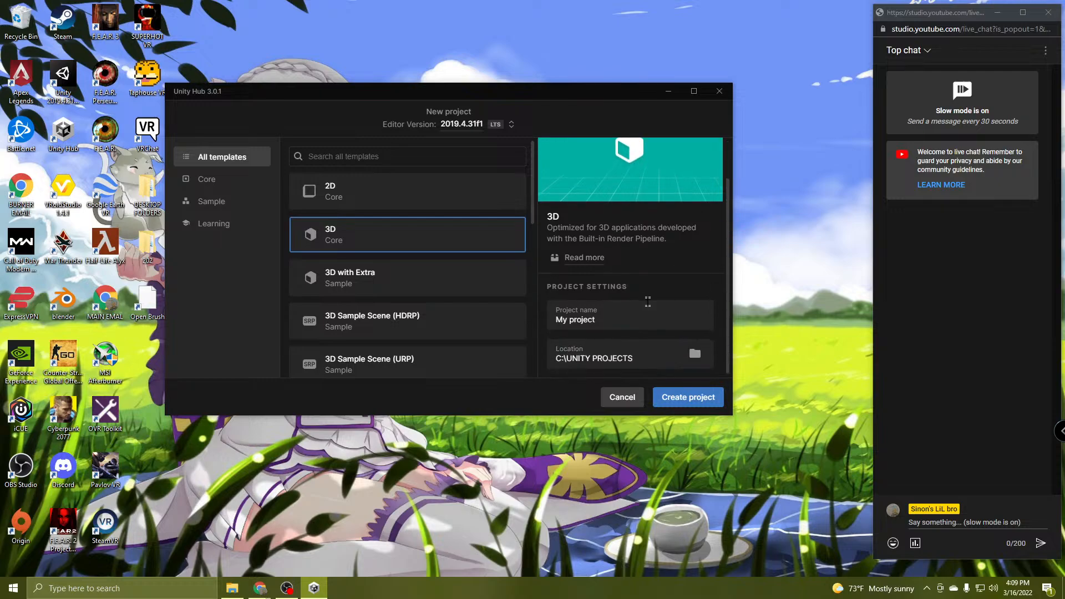
click(618, 320)
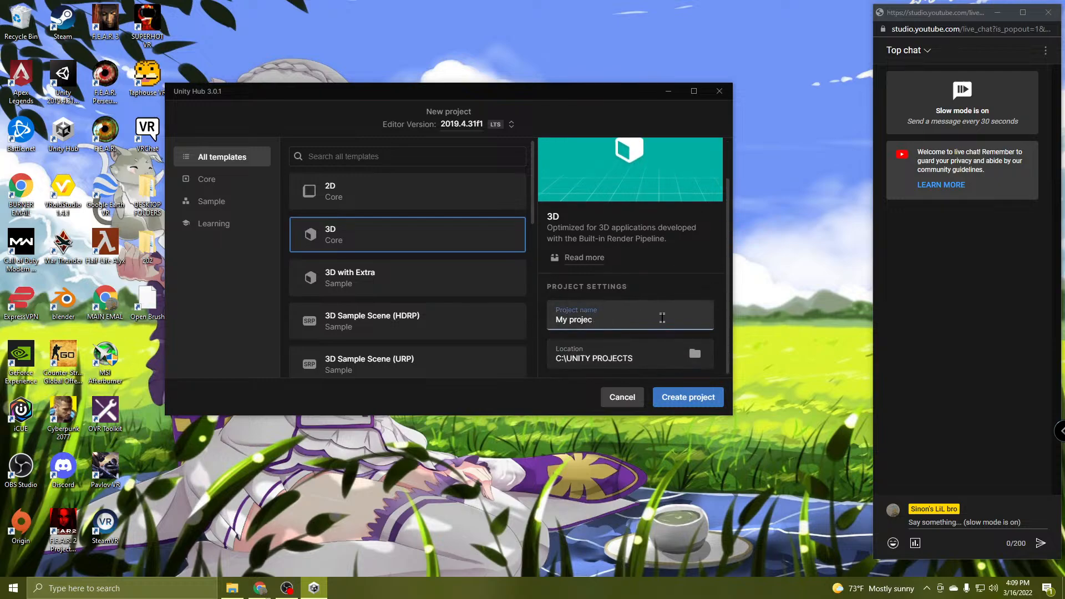
key(BackSpace)
key(BackSpace)
key(BackSpace)
key(BackSpace)
key(BackSpace)
key(BackSpace)
key(BackSpace)
key(BackSpace)
key(BackSpace)
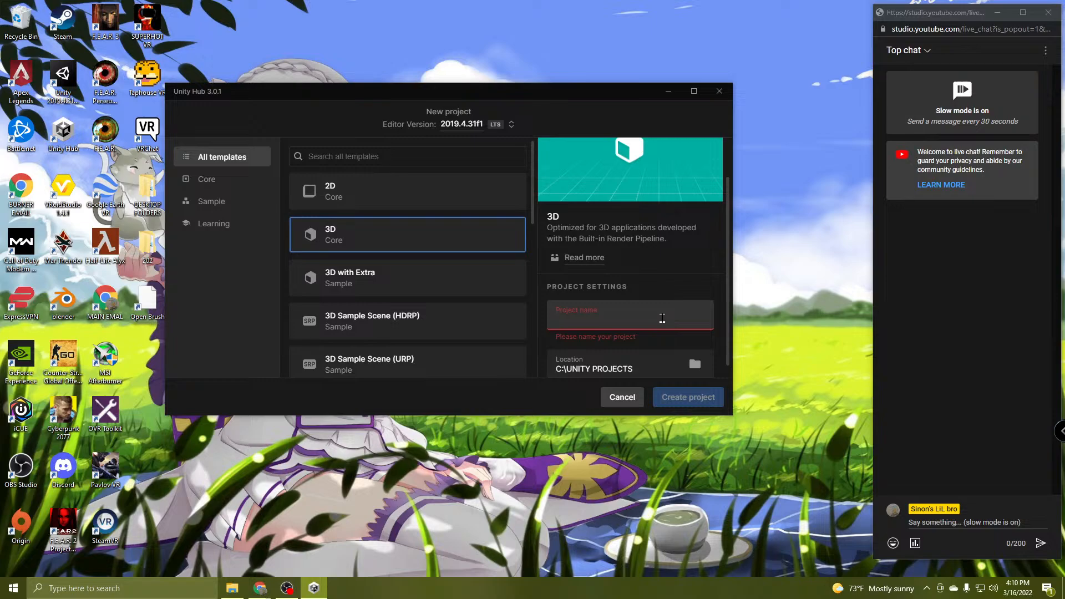
text(tank)
text(TANK GURA)
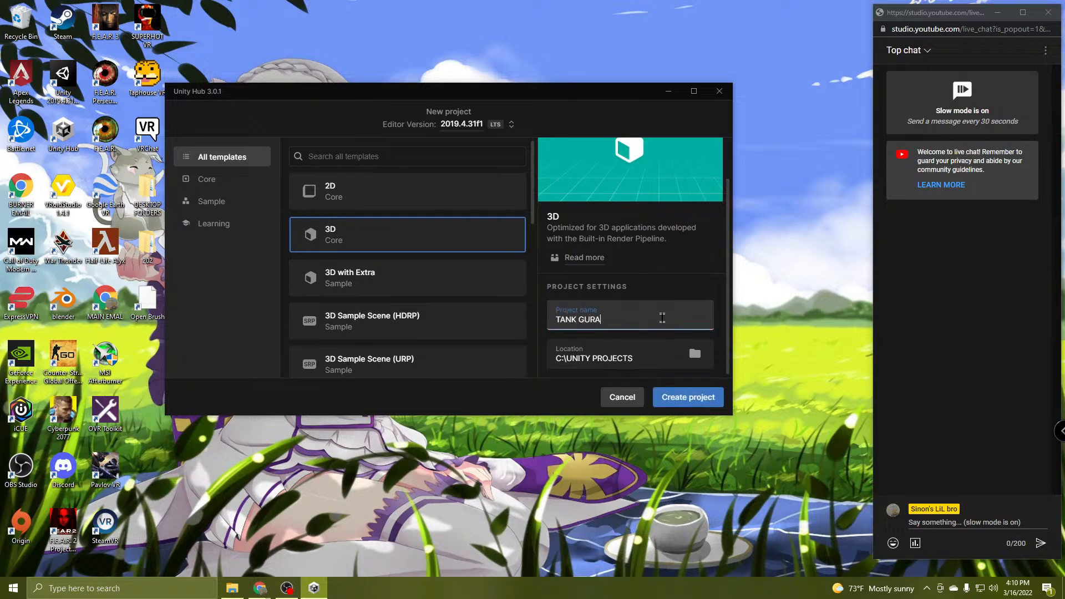
click(687, 398)
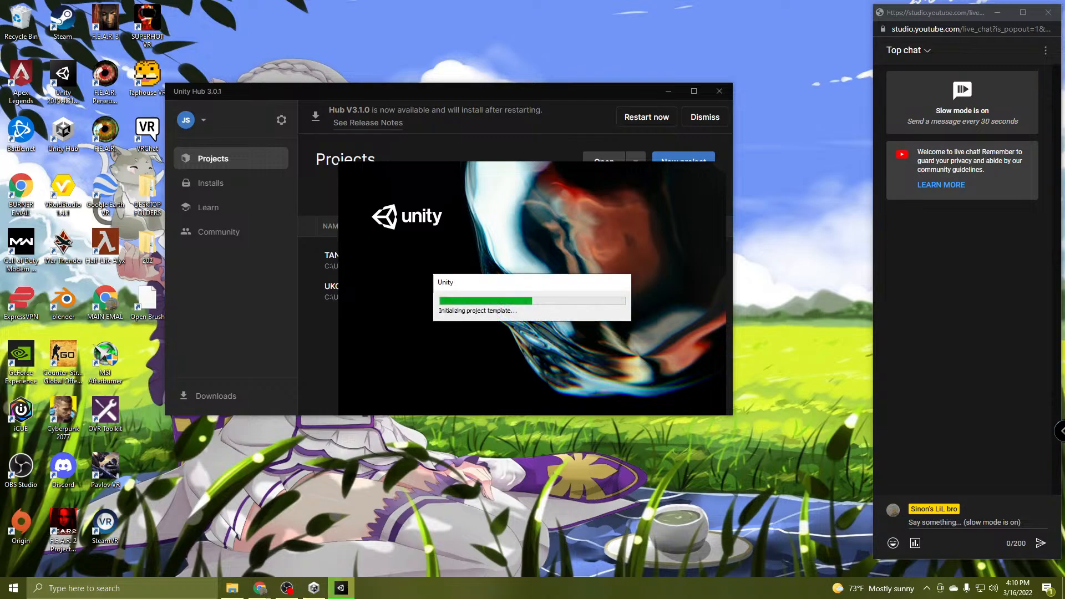
Switch to OBS to check the stream's audio levels, minimizing it when done to return to Unity Hub.
mouse_move(259, 595)
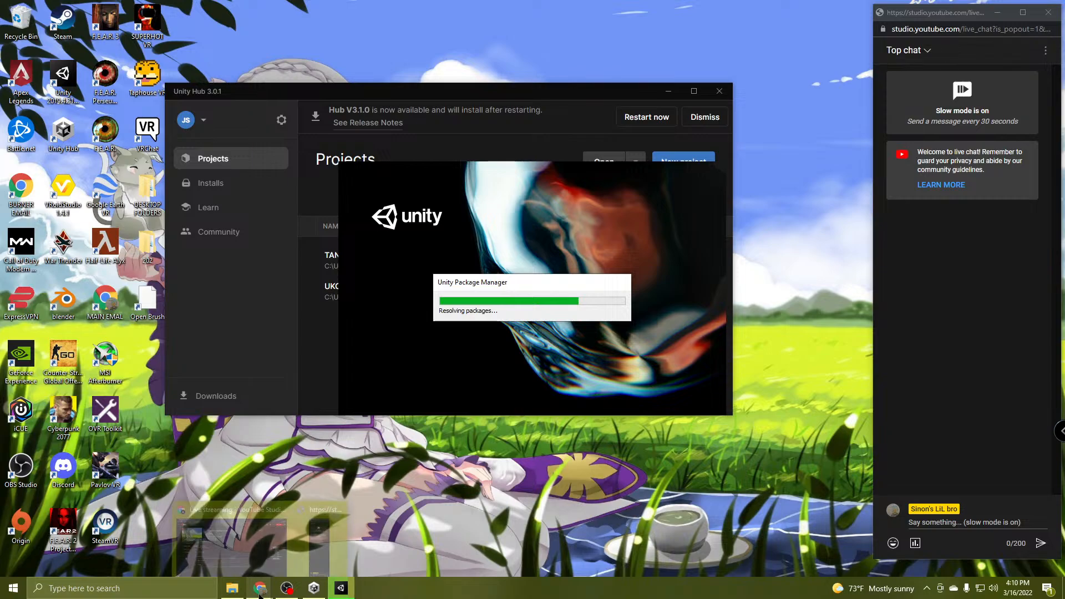
click(231, 536)
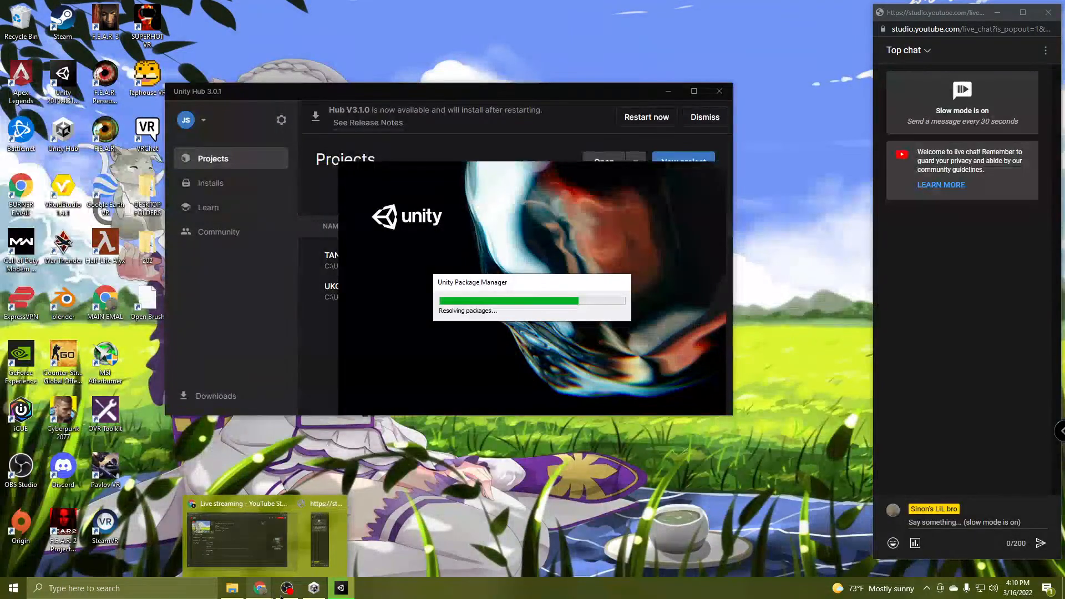
mouse_move(289, 597)
click(294, 551)
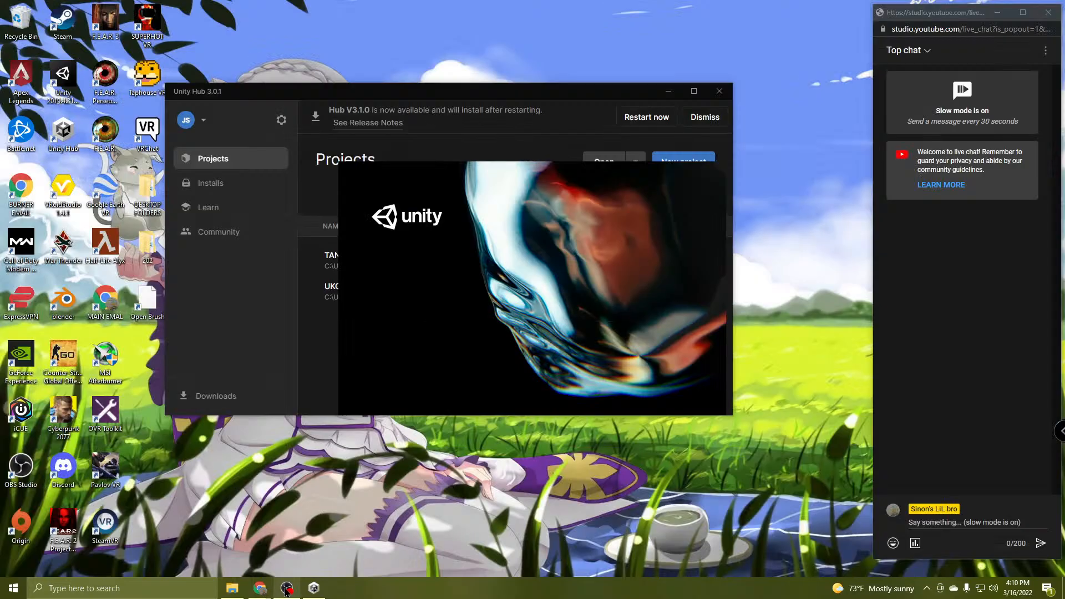
mouse_move(289, 592)
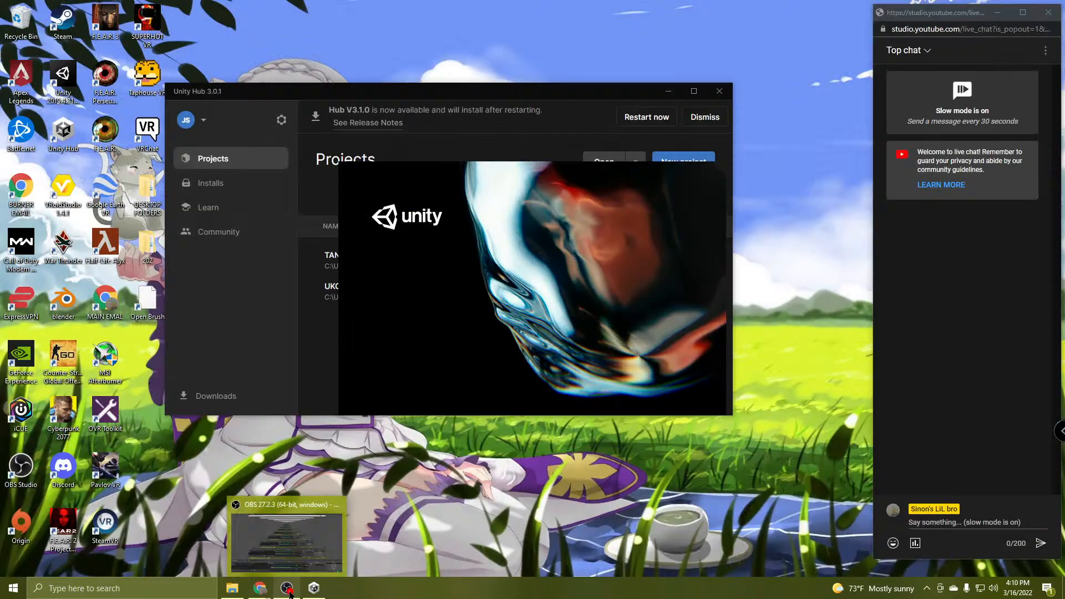
click(295, 560)
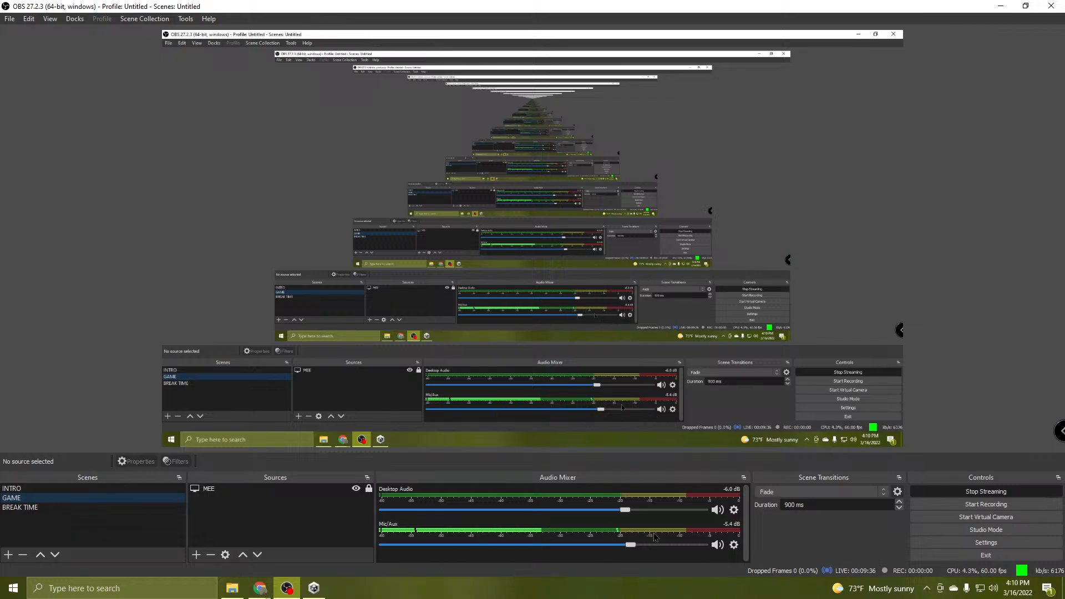
click(314, 588)
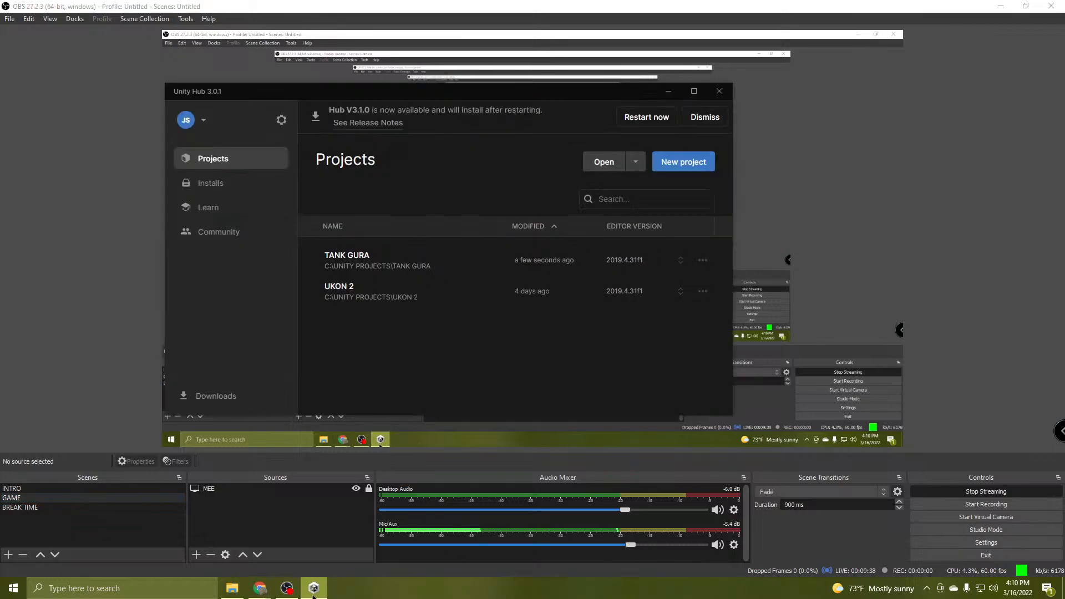
click(999, 6)
click(999, 5)
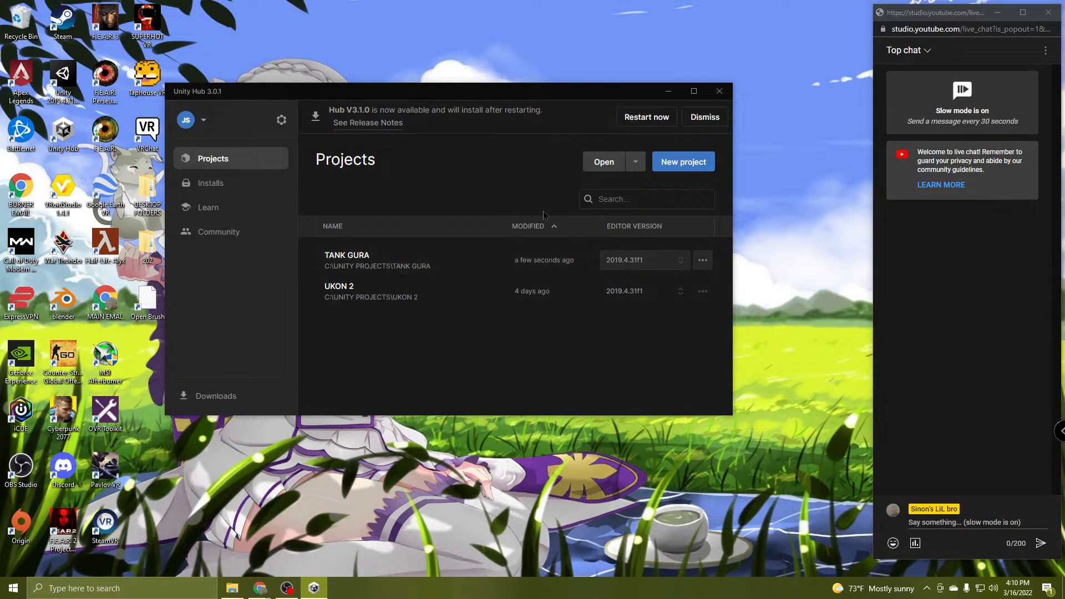
Bring the TANK GURA project's Unity editor forward and look around the sample scene's camera and directional light.
mouse_move(314, 587)
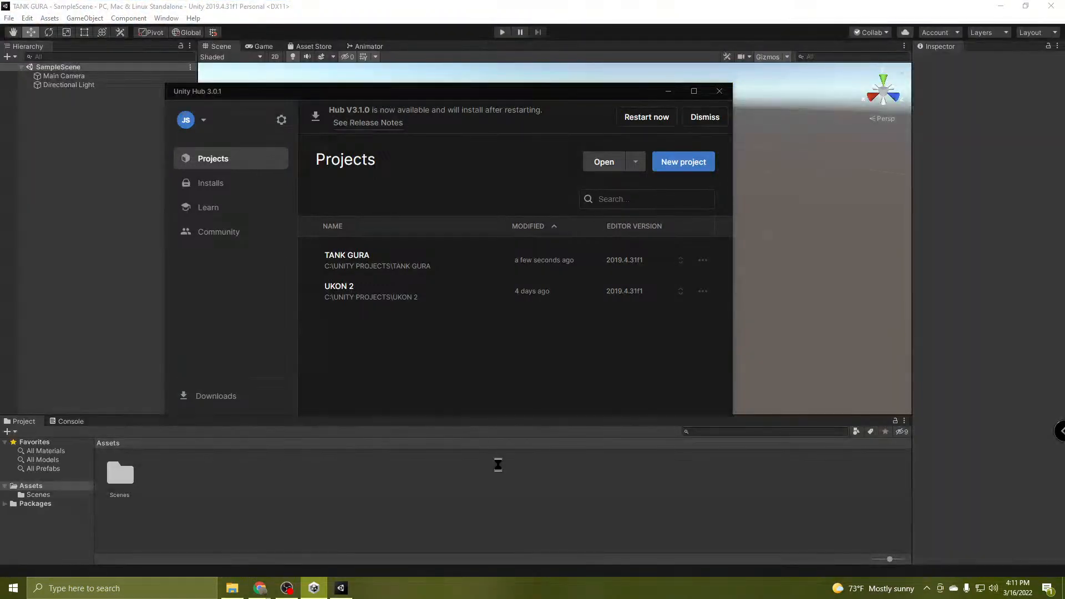
click(89, 328)
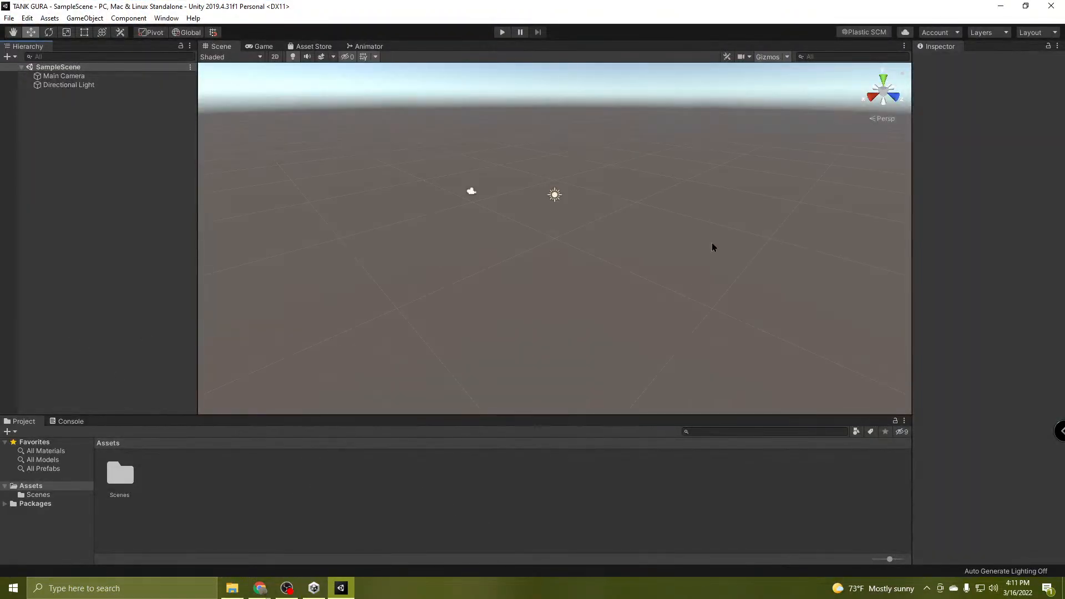
scroll(598, 249, up, 3)
right_drag(514, 306, 528, 268)
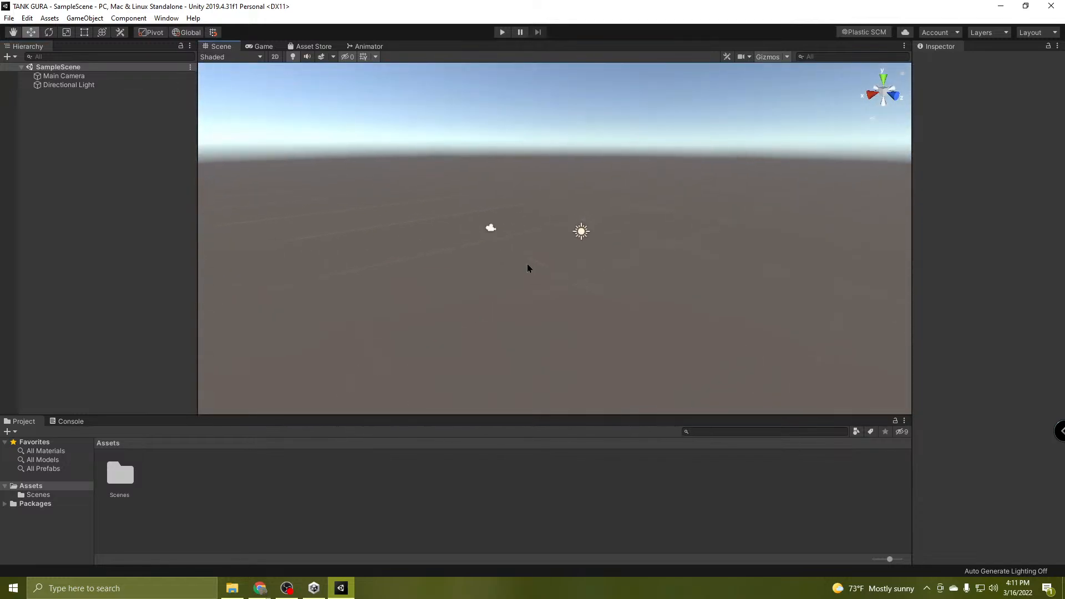
mouse_move(597, 259)
right_down()
mouse_move(708, 256)
mouse_move(730, 198)
mouse_move(380, 264)
mouse_move(523, 324)
mouse_move(654, 269)
mouse_move(608, 254)
right_up()
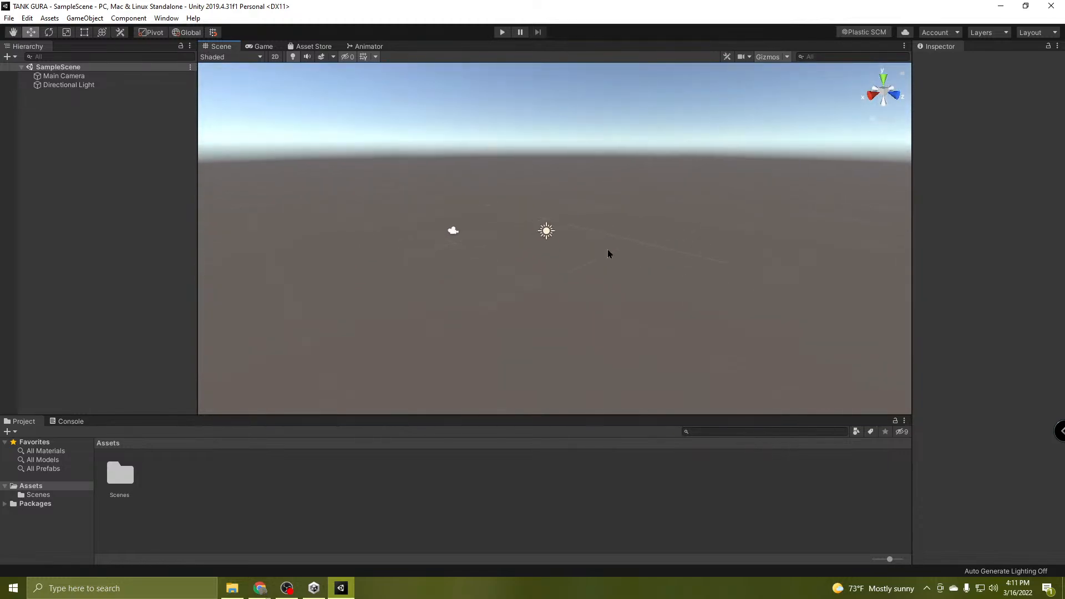
scroll(506, 204, up, 6)
scroll(519, 170, down, 3)
scroll(530, 161, up, 1)
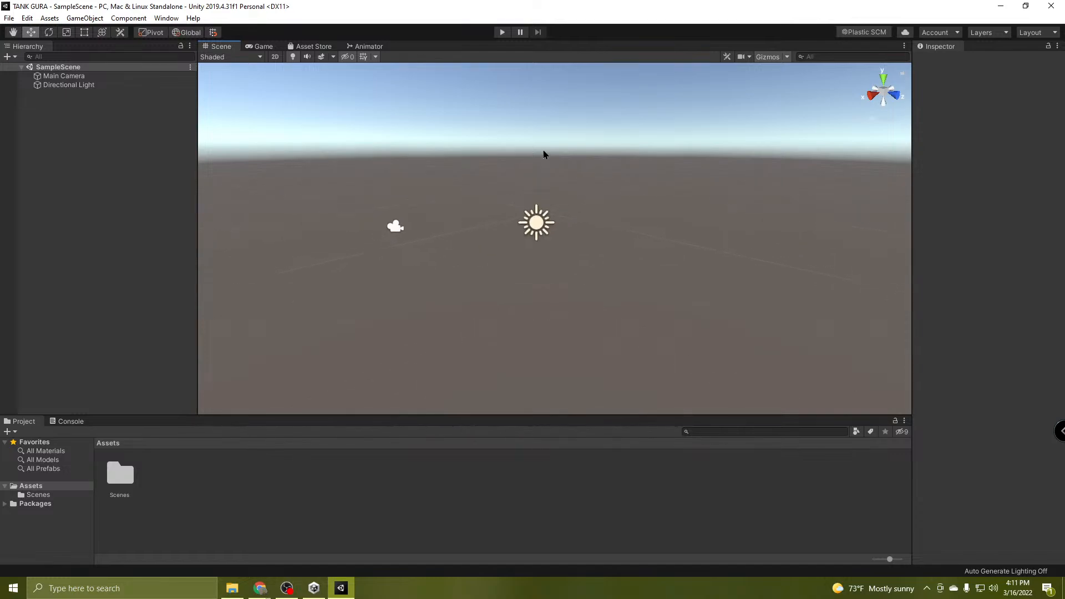
right_drag(652, 250, 599, 283)
scroll(610, 244, up, 2)
key(w)
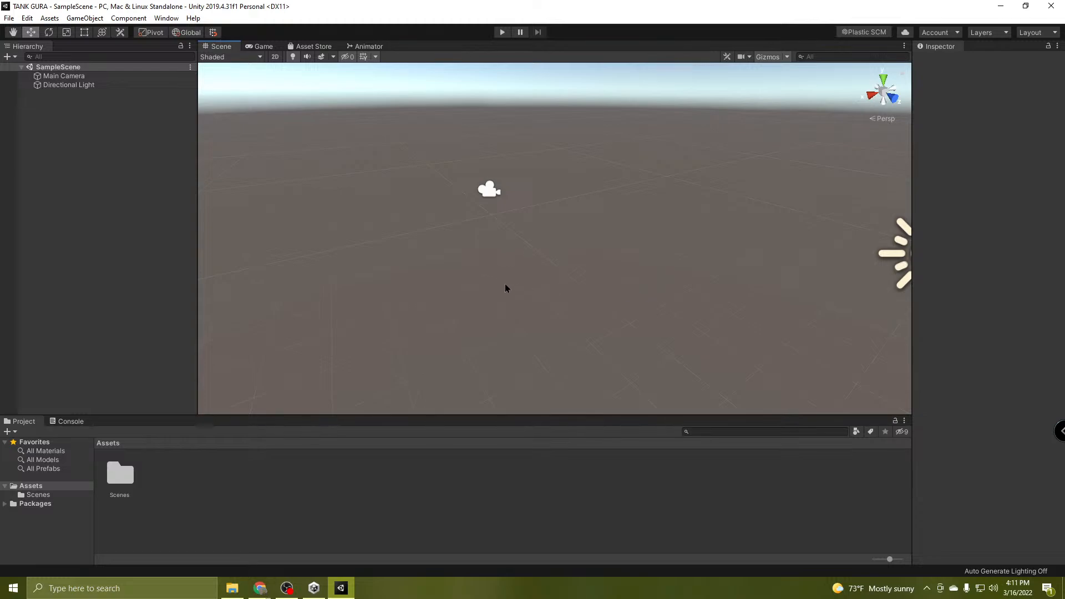
Inspect the sample scene around the main camera and directional light from several angles and distances.
right_drag(555, 218, 598, 209)
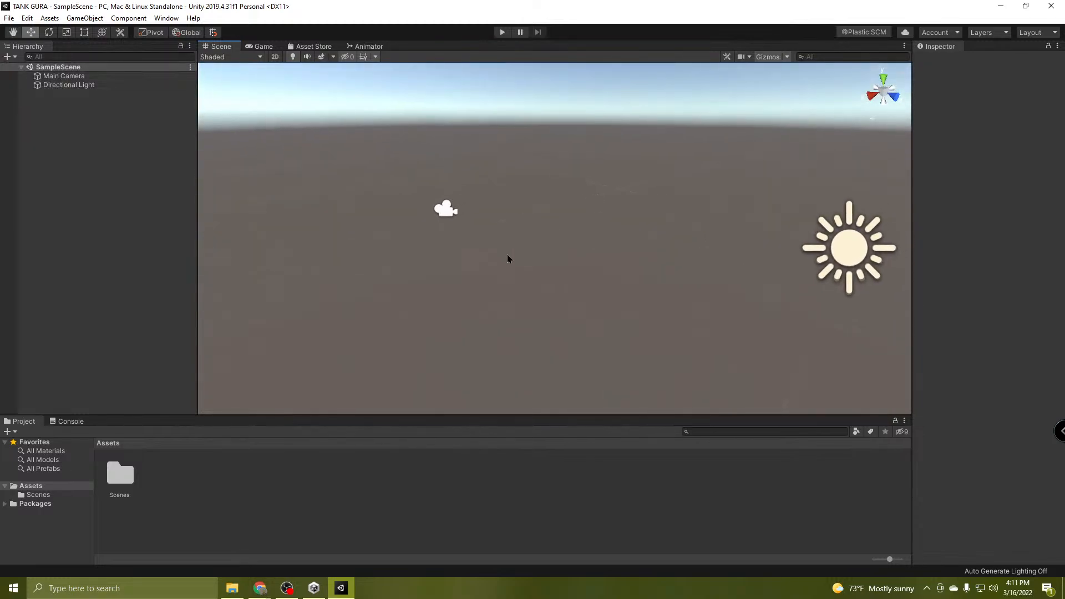
right_drag(531, 238, 558, 197)
key(s)
key(d)
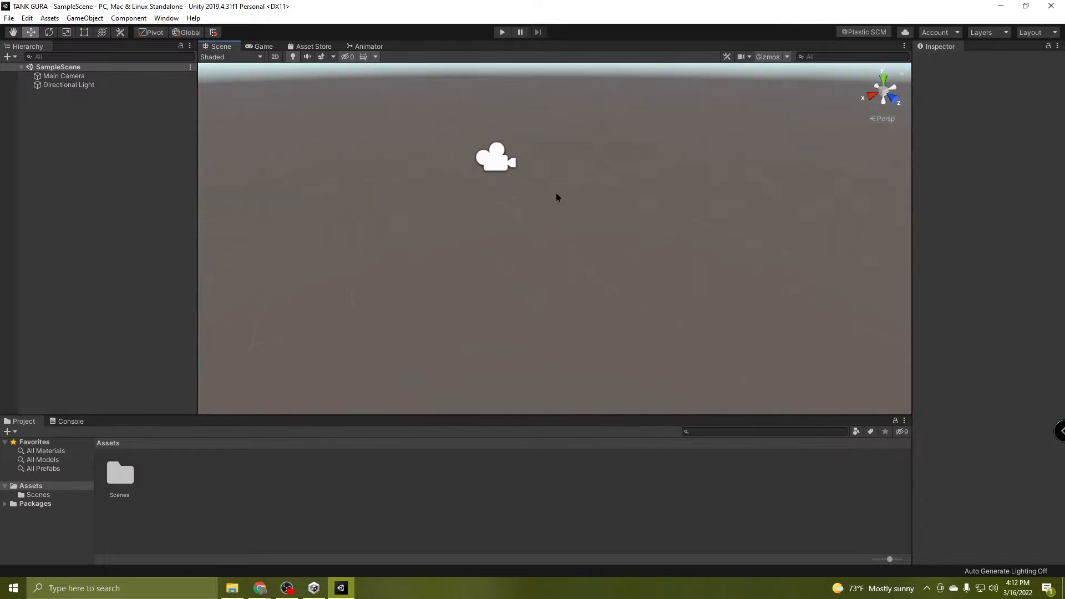
scroll(544, 169, up, 2)
scroll(551, 147, down, 5)
scroll(575, 161, up, 2)
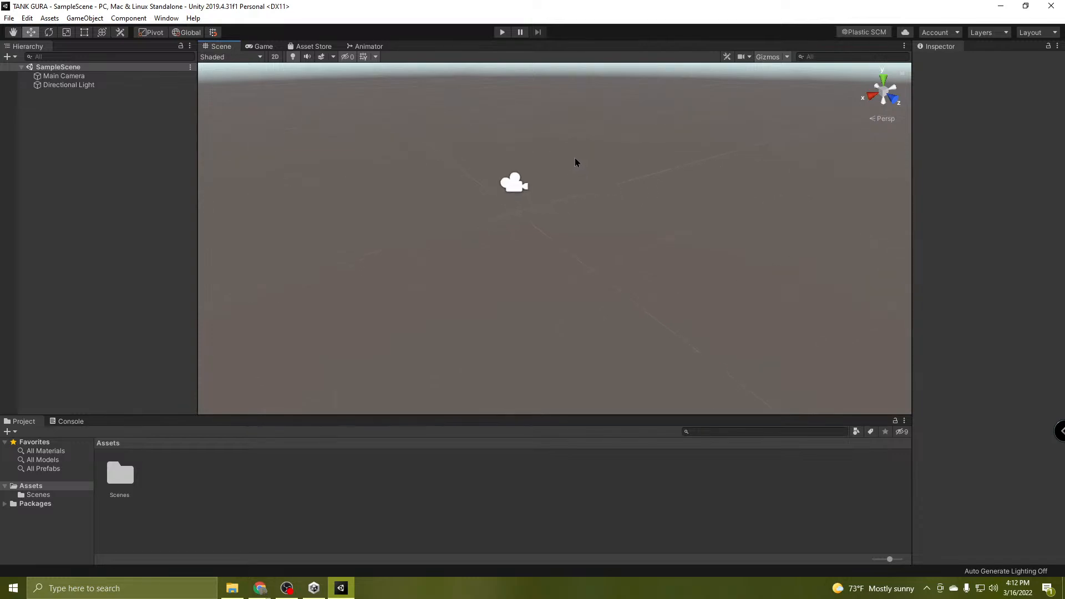
scroll(587, 157, up, 5)
scroll(585, 157, down, 5)
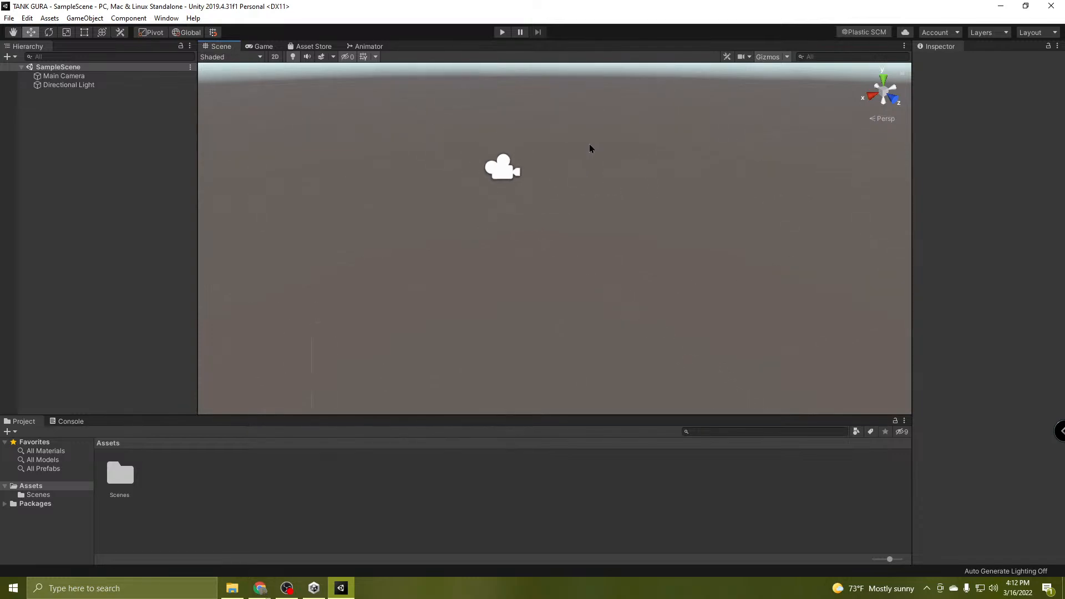
scroll(592, 155, down, 4)
right_drag(602, 224, 449, 188)
key(s)
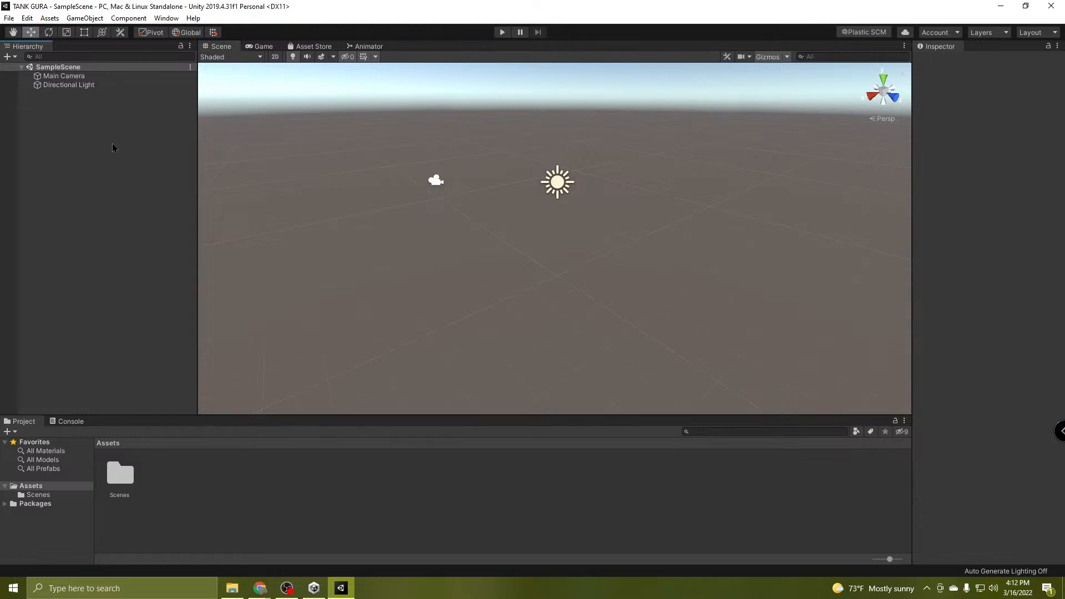
Create an empty game object in the scene and move it horizontally to about X -2.36, Z -7.74.
right_click(69, 144)
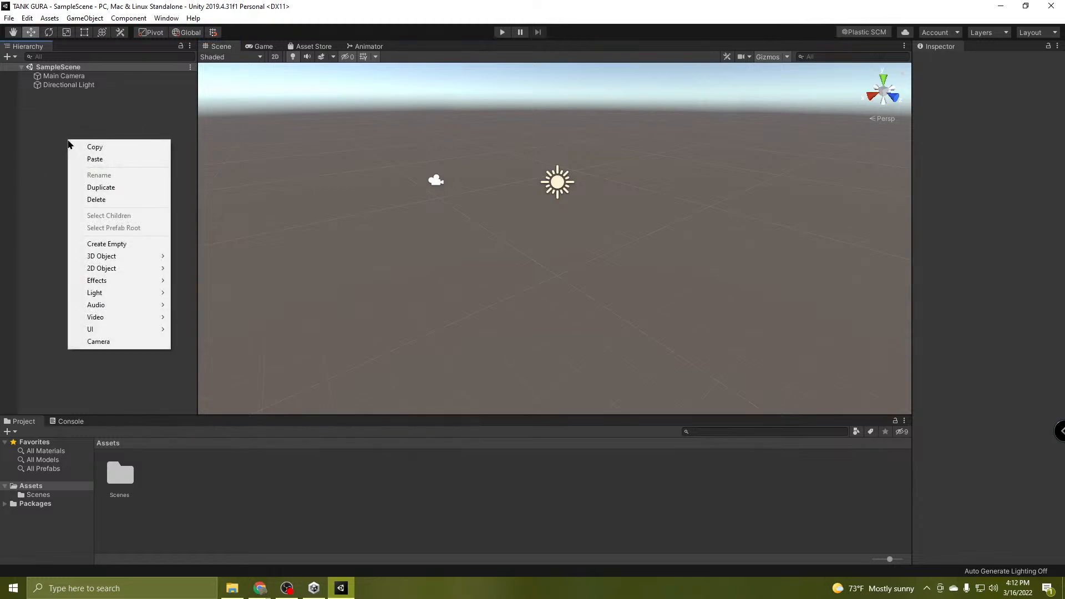
click(127, 245)
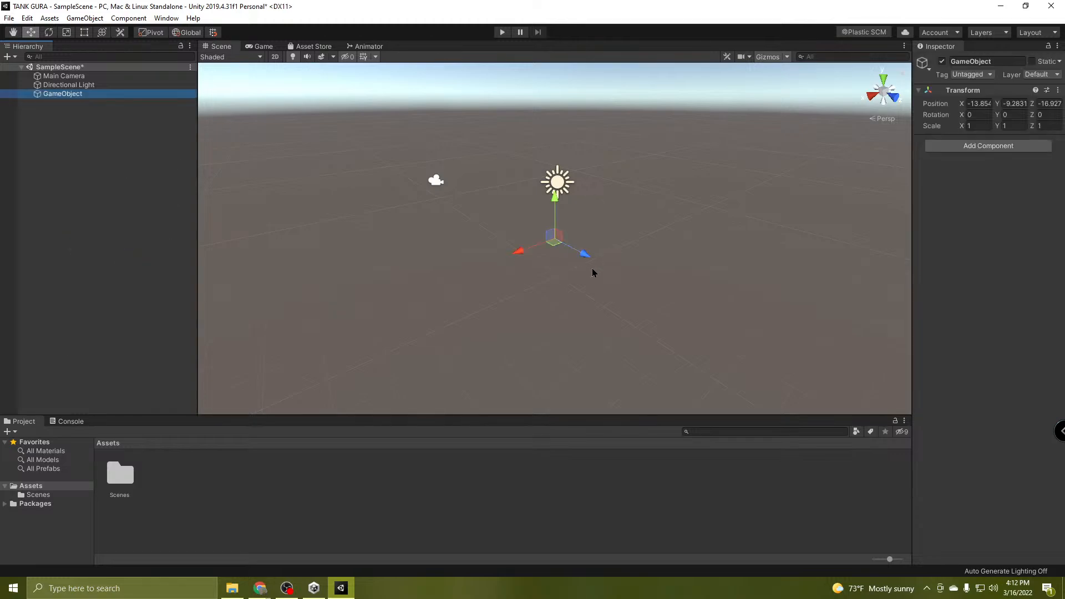
drag(588, 262, 504, 335)
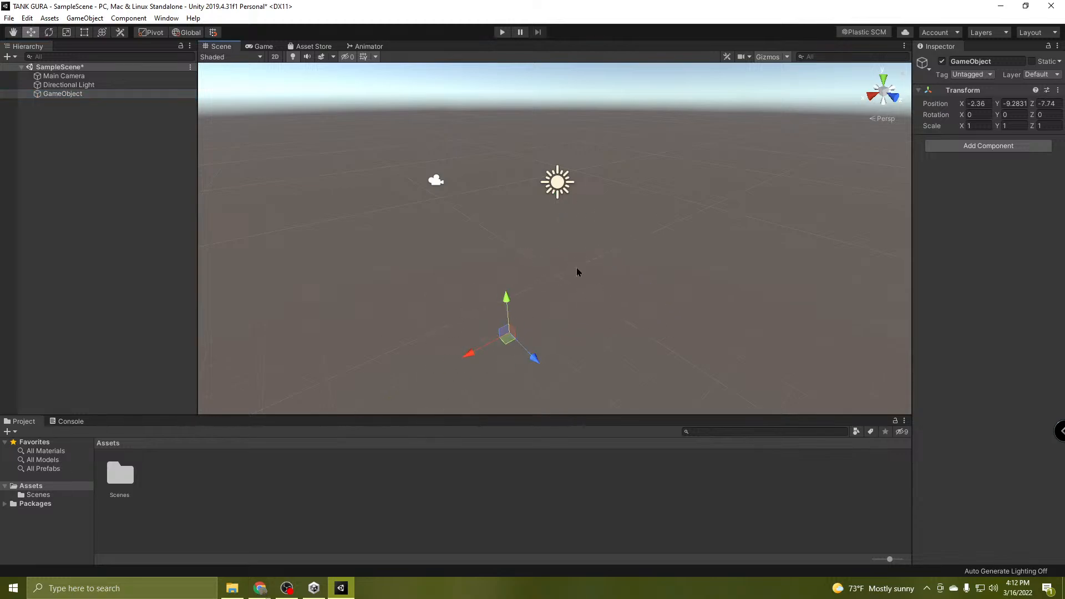
Rename the new empty game object as MEEE.
click(73, 95)
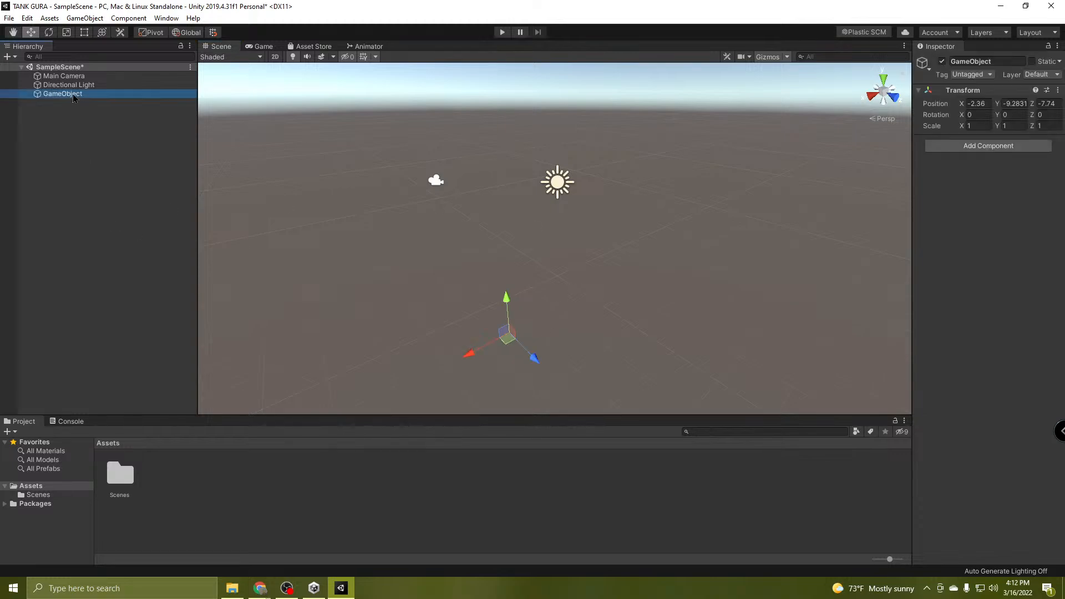
key(F2)
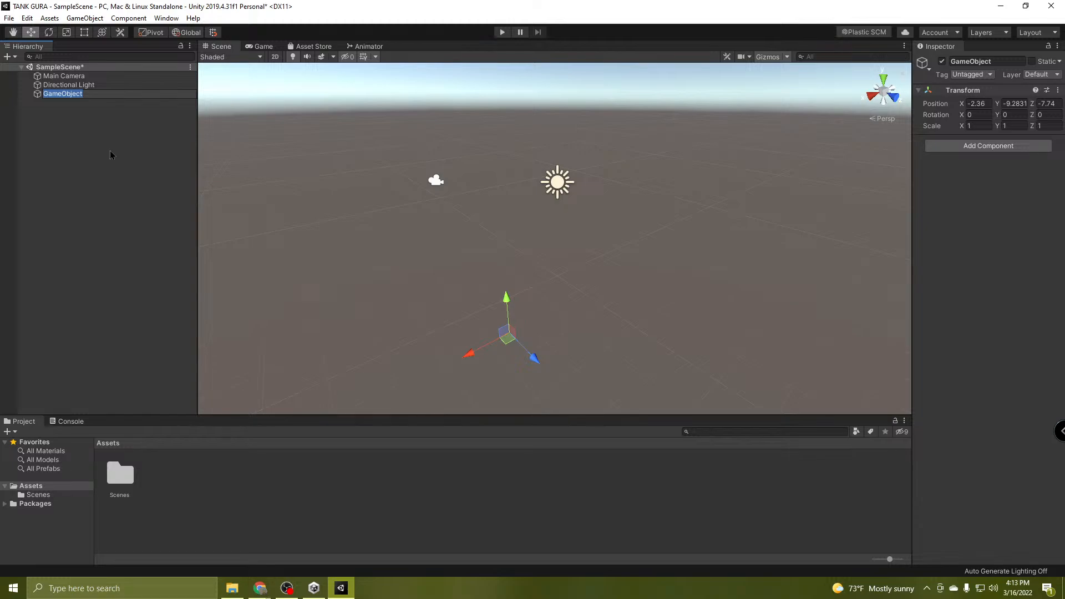
text(MEEI)
key(BackSpace)
key(BackSpace)
key(BackSpace)
text(IIEE)
key(BackSpace)
key(BackSpace)
key(BackSpace)
key(BackSpace)
key(BackSpace)
text(MEEE)
click(110, 151)
Move MEEE along its axes to about X -2.6, Y -3.85 and check its position by reselecting it.
click(52, 93)
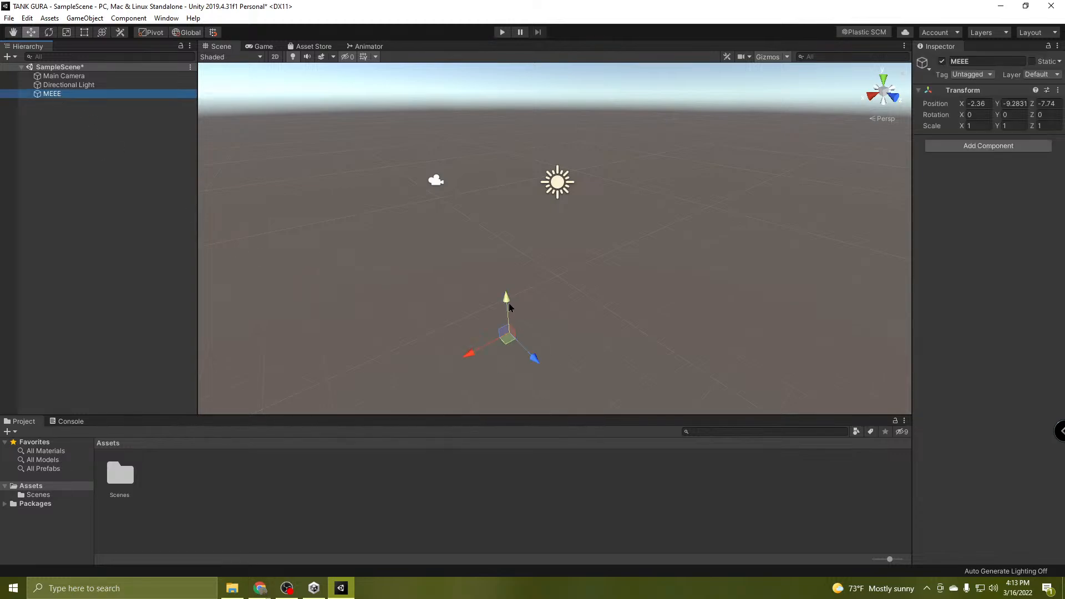
drag(508, 303, 554, 223)
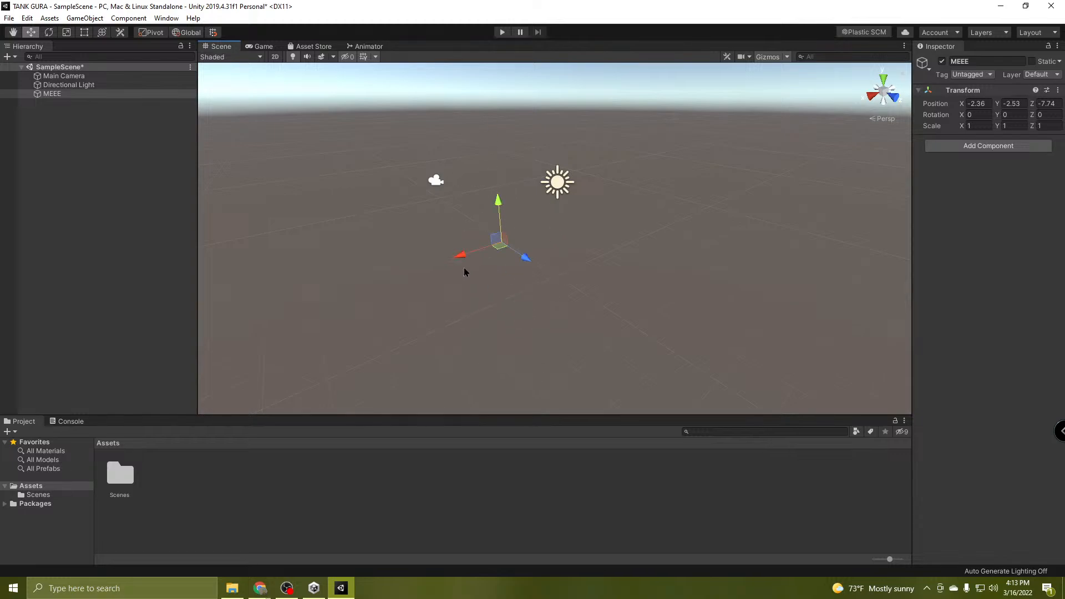
drag(462, 257, 491, 333)
drag(500, 207, 520, 221)
click(83, 108)
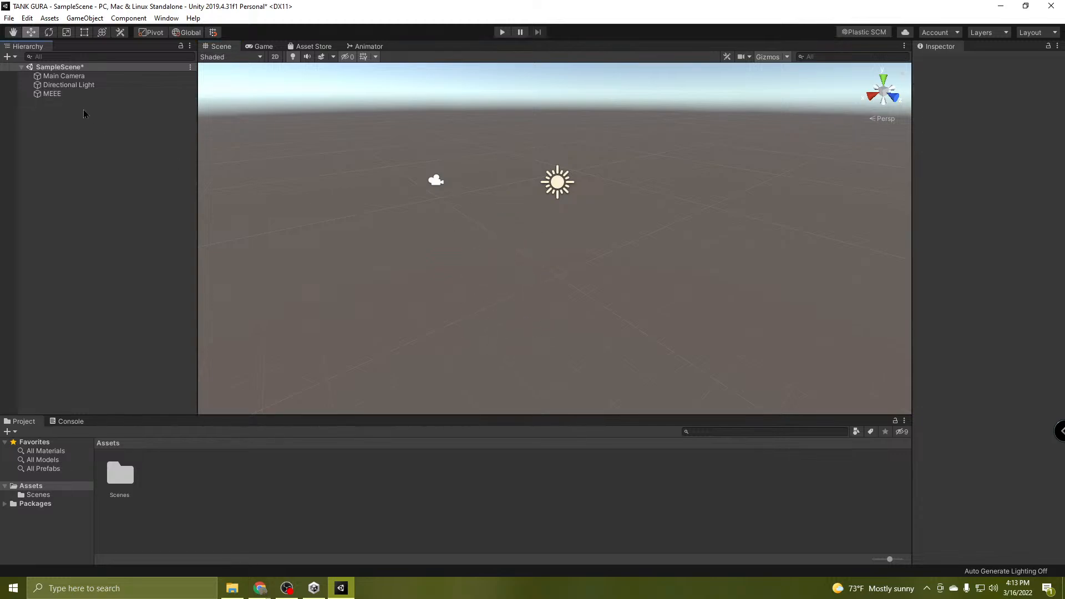
click(50, 97)
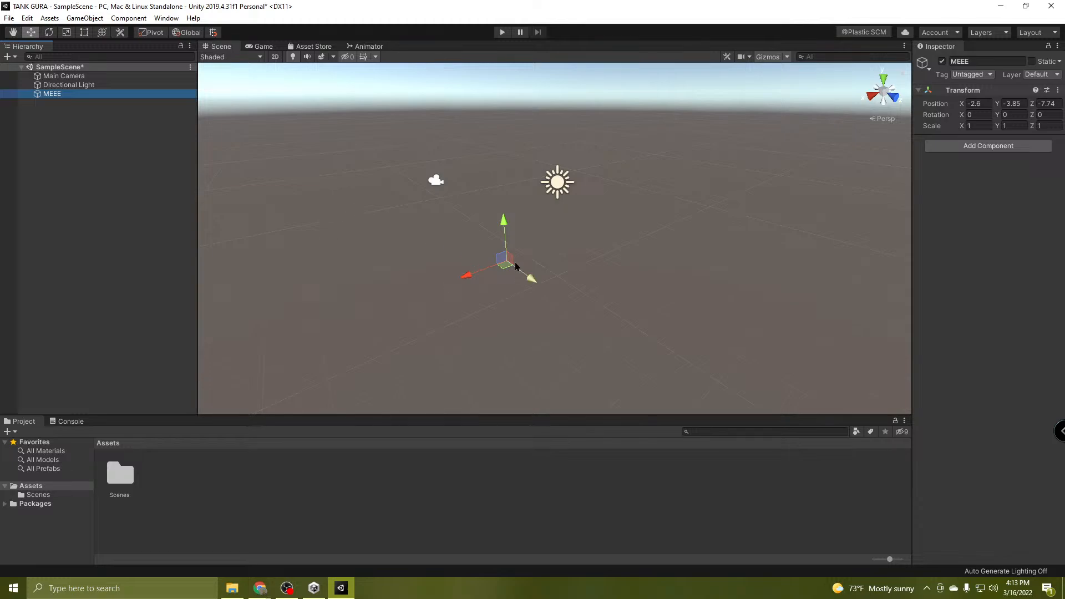
click(121, 184)
Reset MEEE's transform so it sits at the scene origin.
click(52, 94)
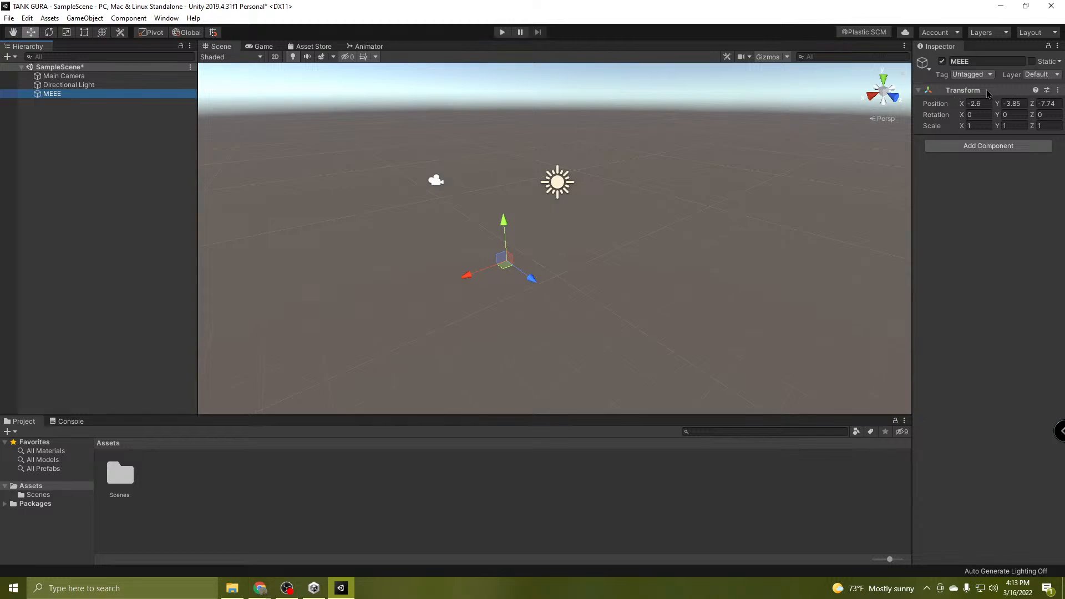
click(1057, 91)
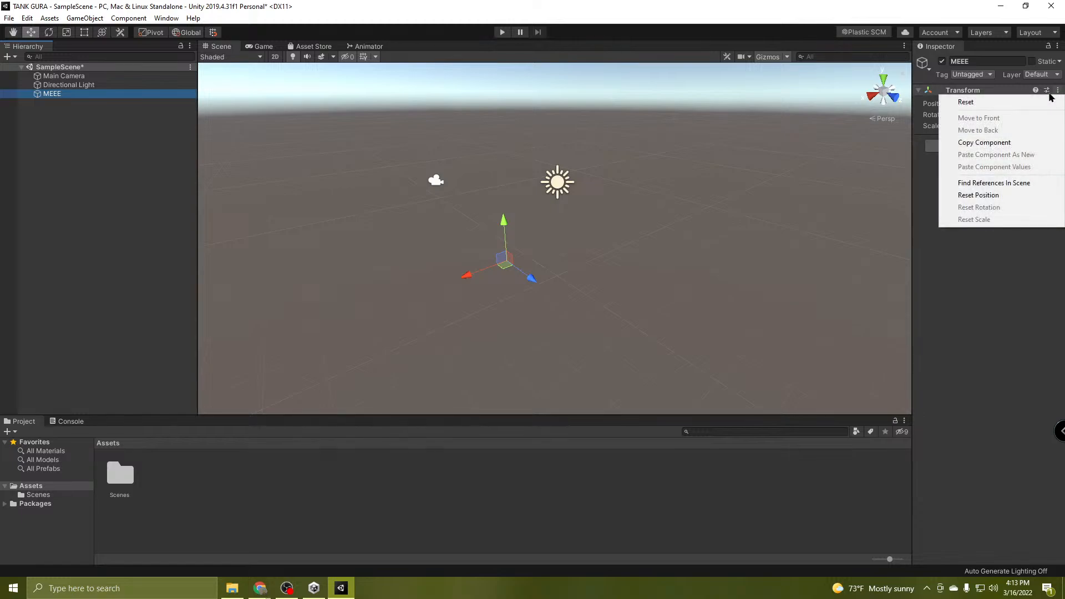
click(976, 104)
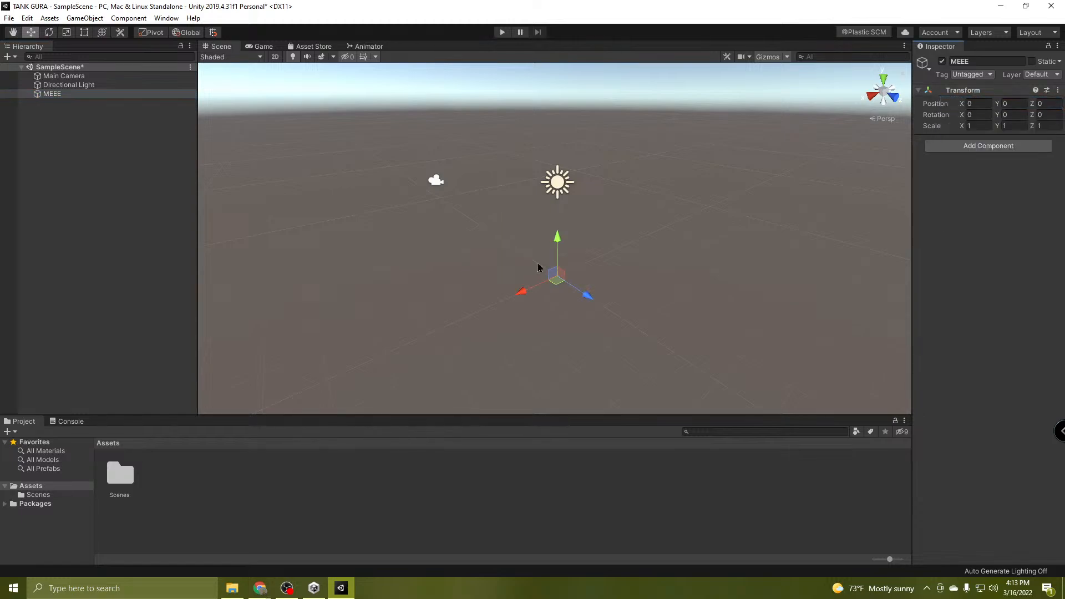
right_drag(603, 316, 577, 319)
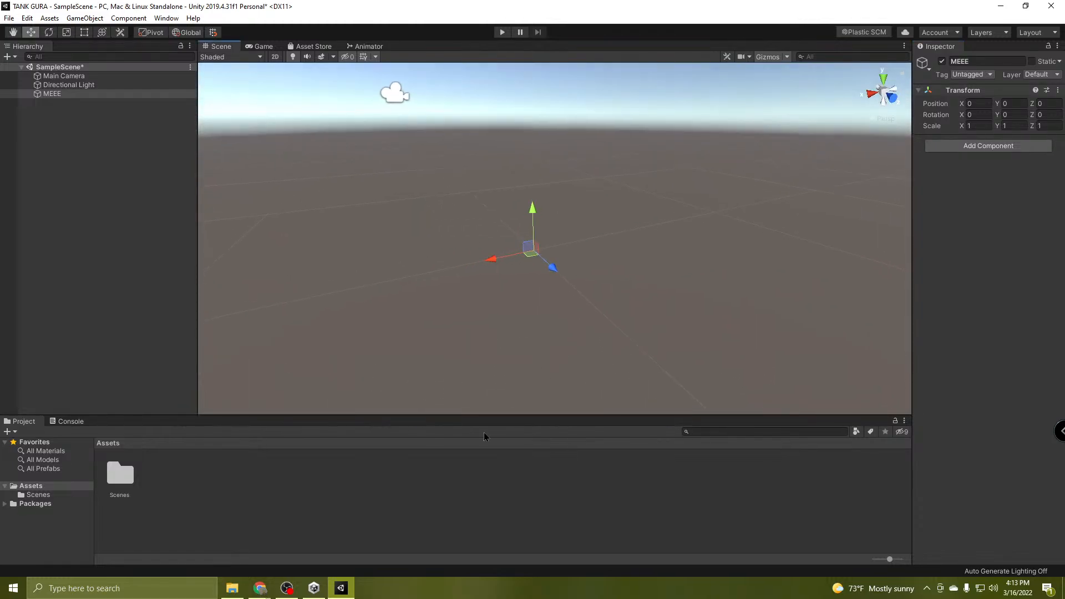
Switch to the YouTube live chat pop-out, place it over Unity's hierarchy area and shorten the window.
mouse_move(260, 586)
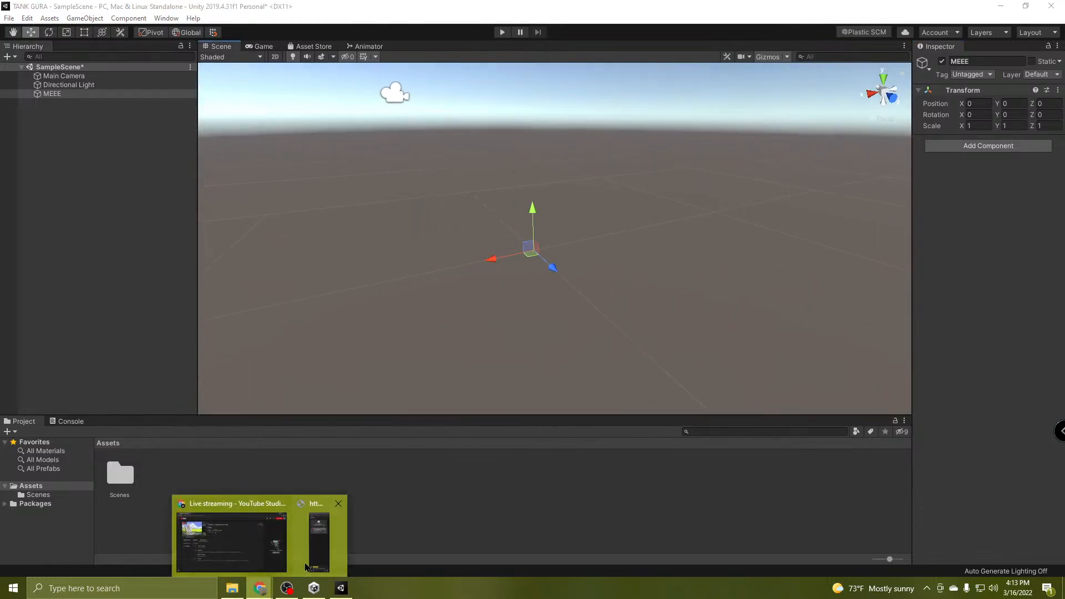
click(317, 556)
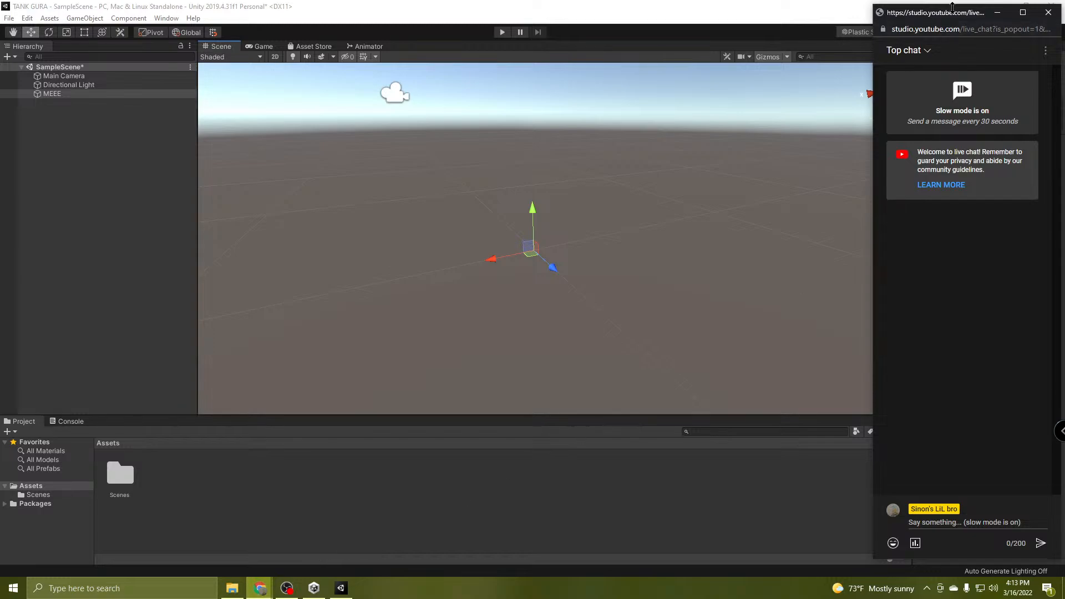
drag(952, 7, 82, 11)
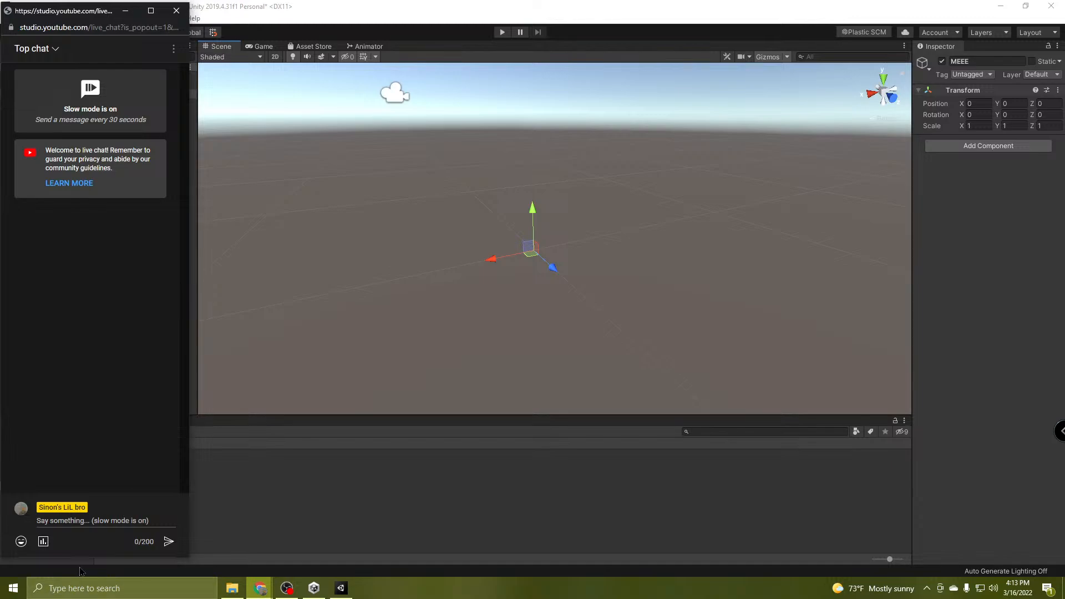
drag(84, 560, 105, 338)
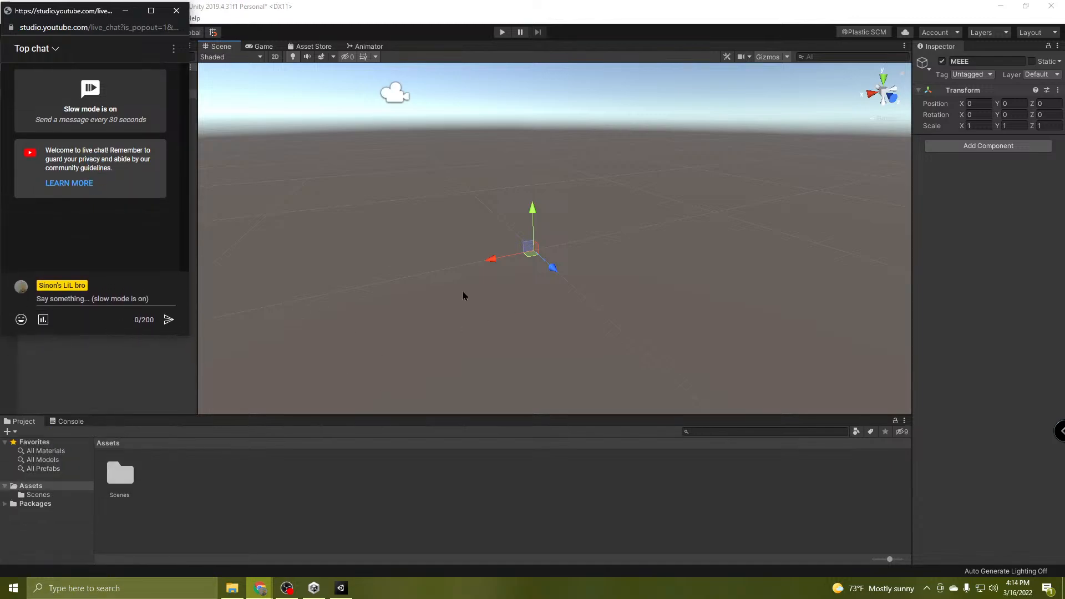
Return to Unity and reset the Directional Light's transform.
right_drag(611, 287, 715, 297)
click(89, 149)
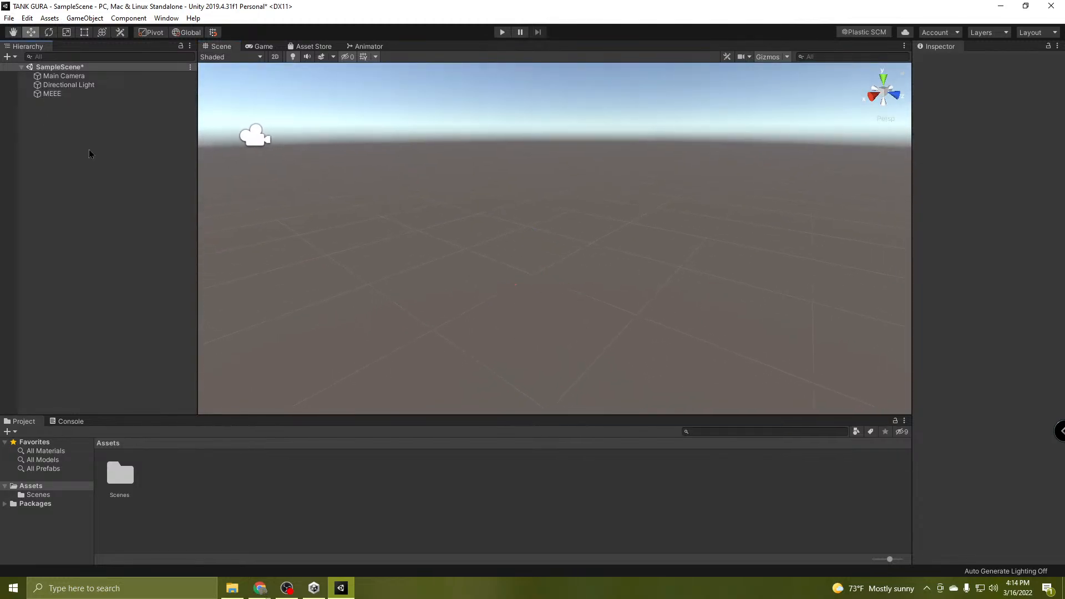
click(69, 87)
key(f)
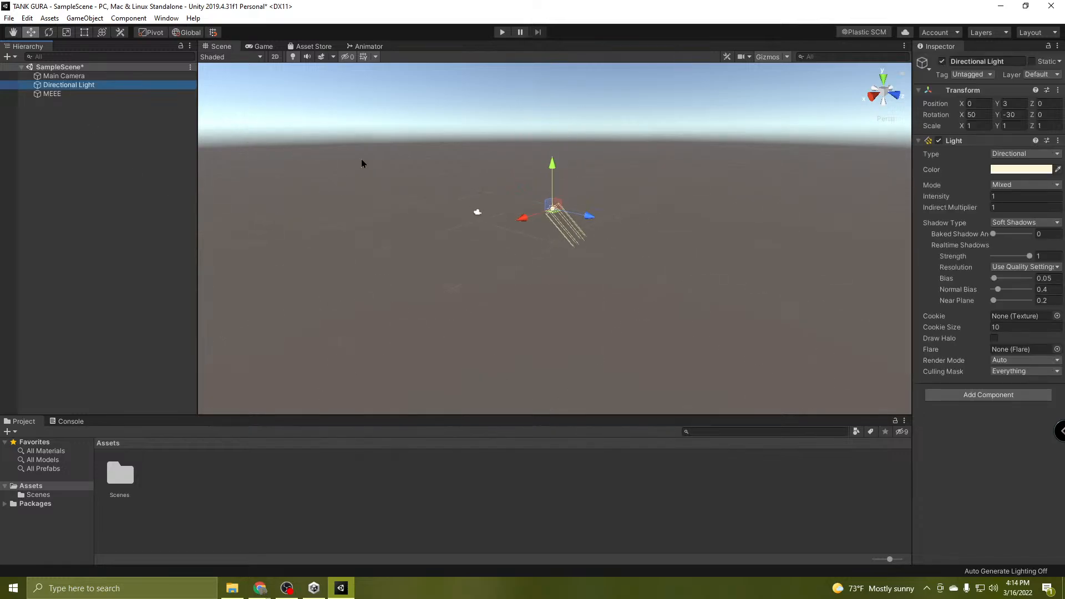
click(1058, 90)
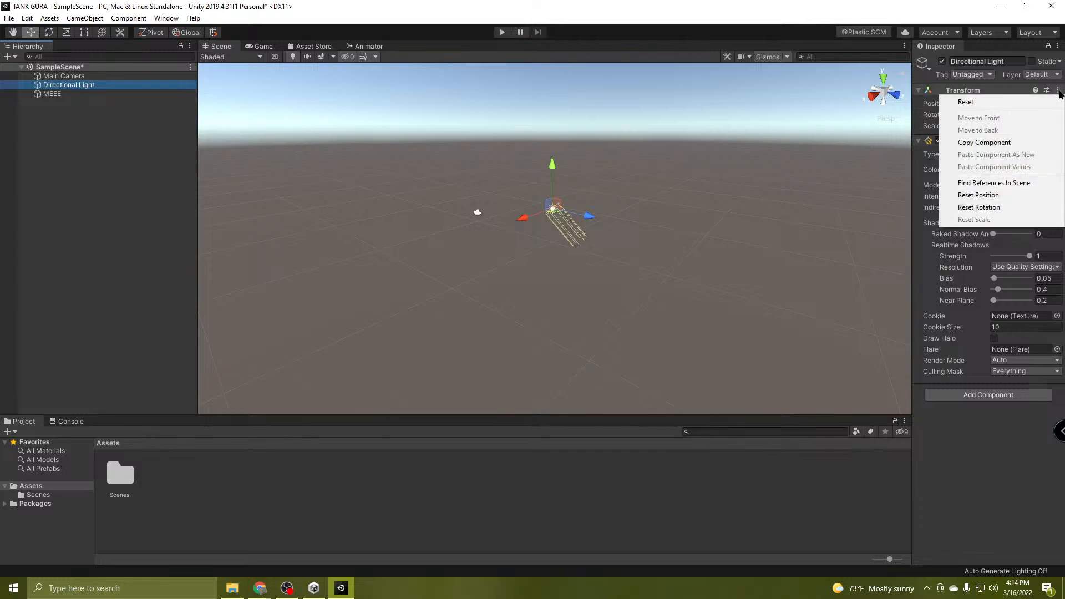
click(993, 104)
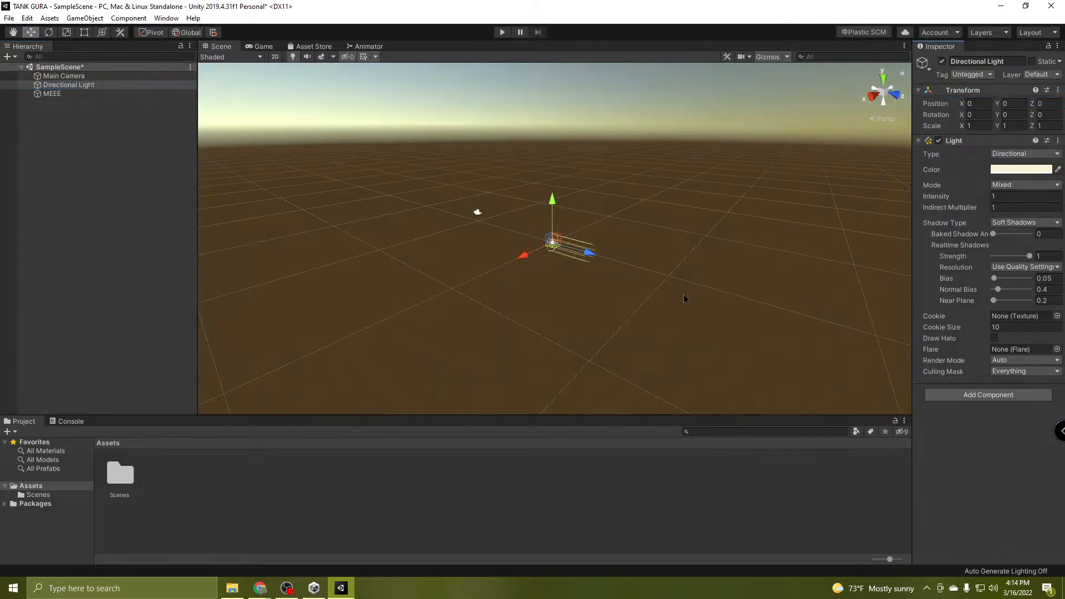
Raise the Directional Light high above the ground to about Y 118.2.
right_drag(631, 240, 637, 305)
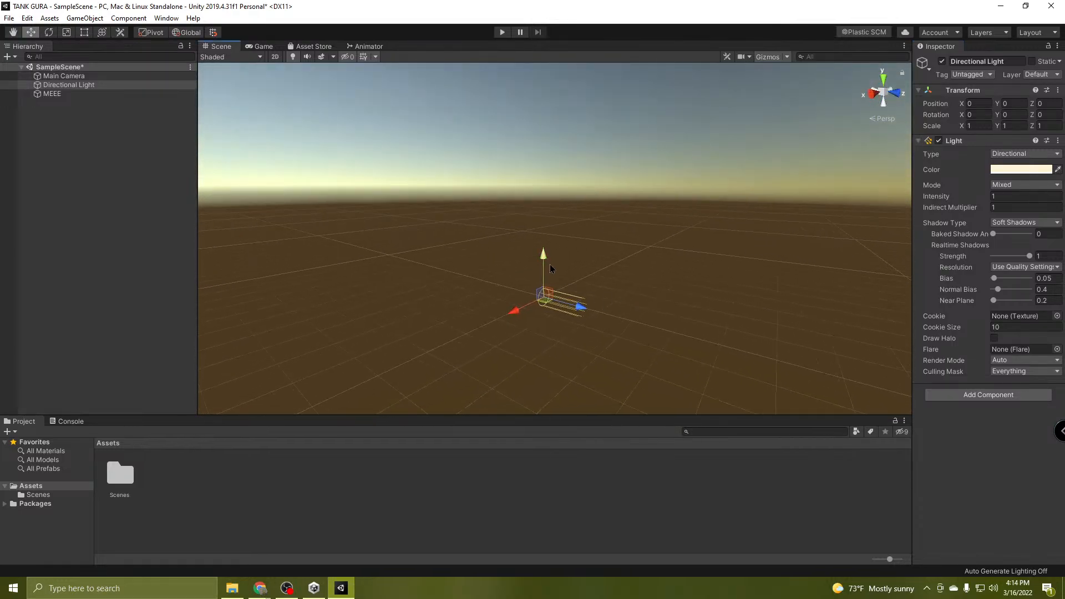
right_drag(550, 268, 576, 348)
drag(548, 330, 584, 50)
right_drag(648, 284, 642, 222)
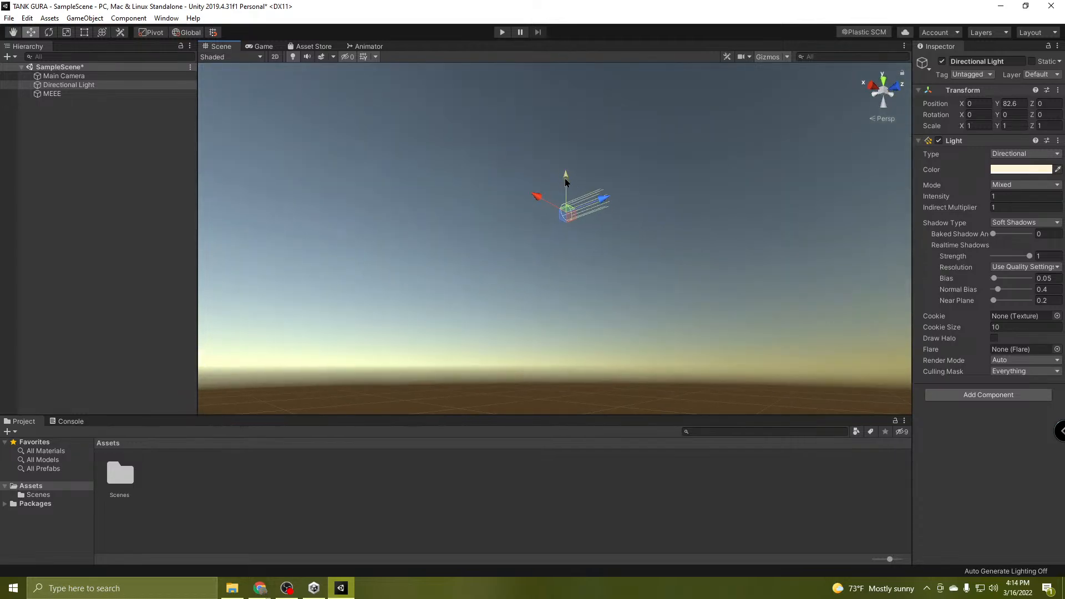
drag(565, 178, 572, 110)
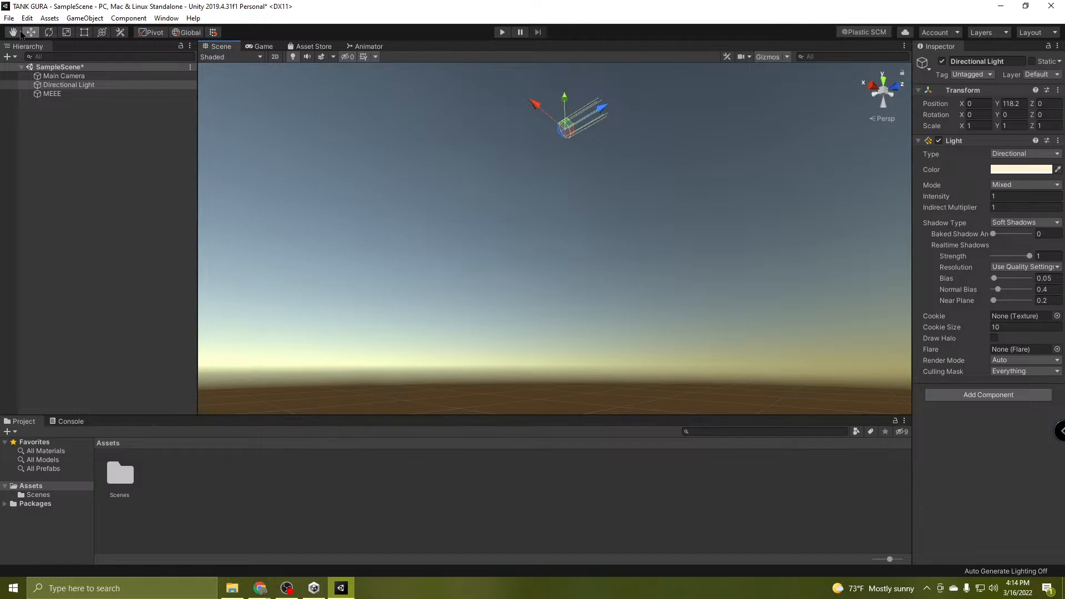
Rotate the Directional Light to point nearly straight down, about 107° on X and -1.5° on Y and Z.
click(49, 33)
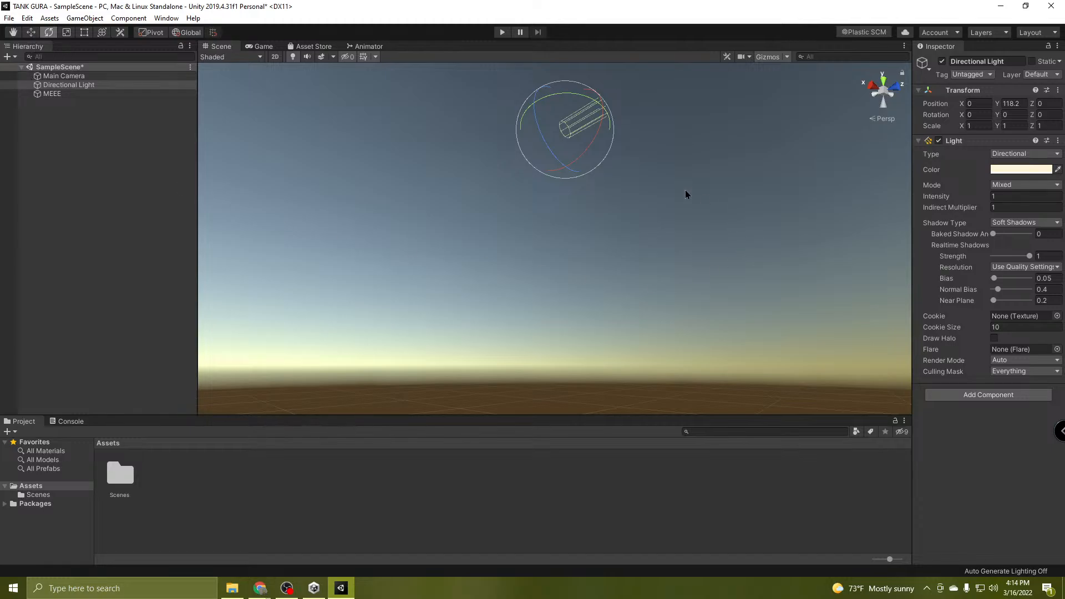
drag(590, 141, 566, 189)
right_drag(584, 226, 521, 237)
drag(732, 182, 555, 336)
right_drag(555, 336, 333, 157)
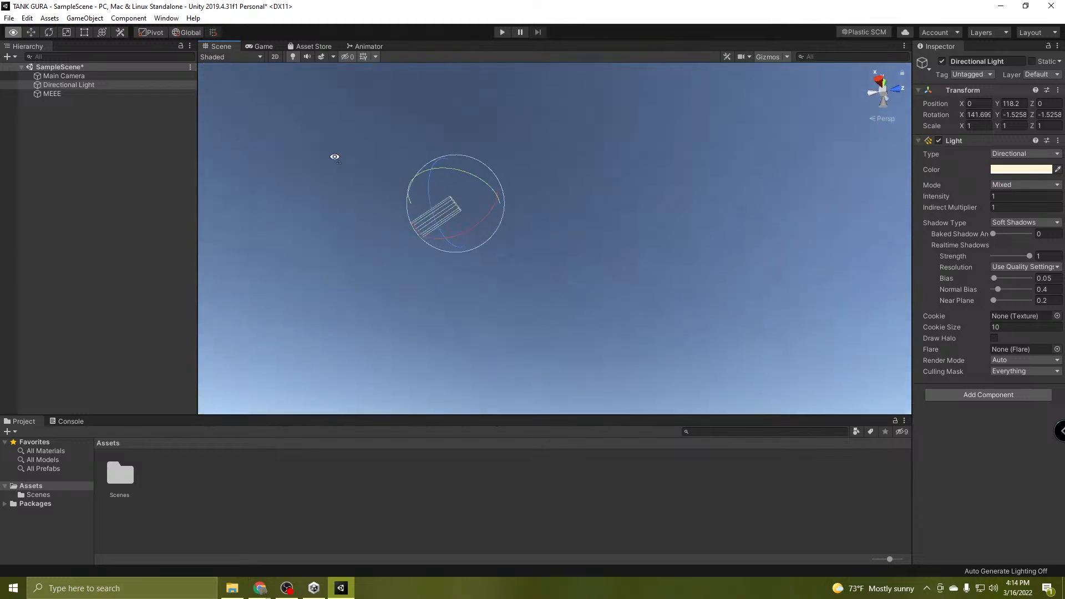
drag(468, 231, 575, 252)
right_drag(575, 251, 355, 230)
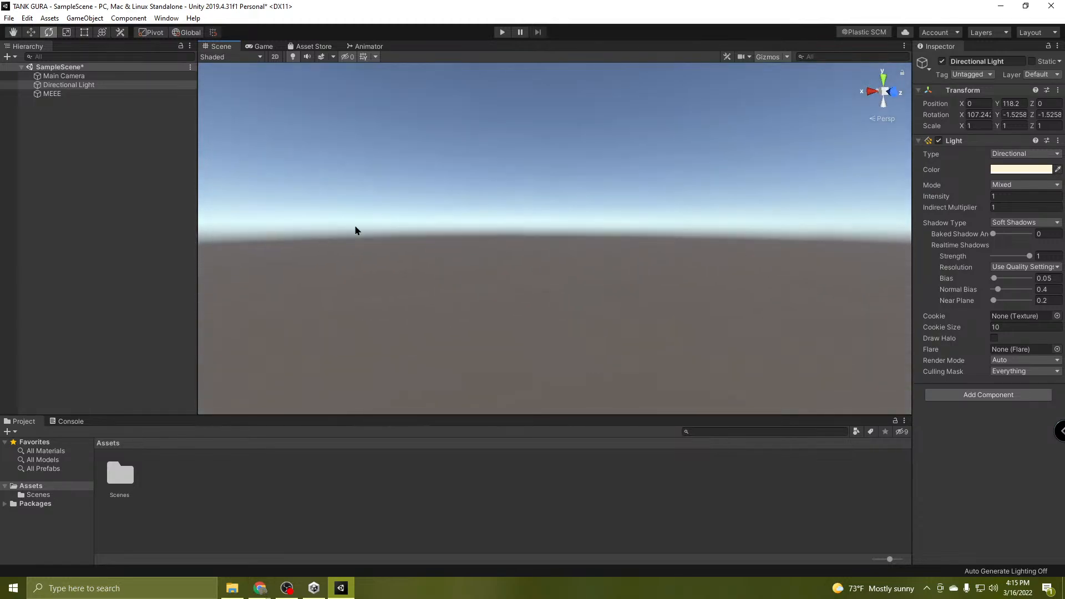
Select MEEE and examine it at the scene origin from different angles and zoom levels.
click(57, 95)
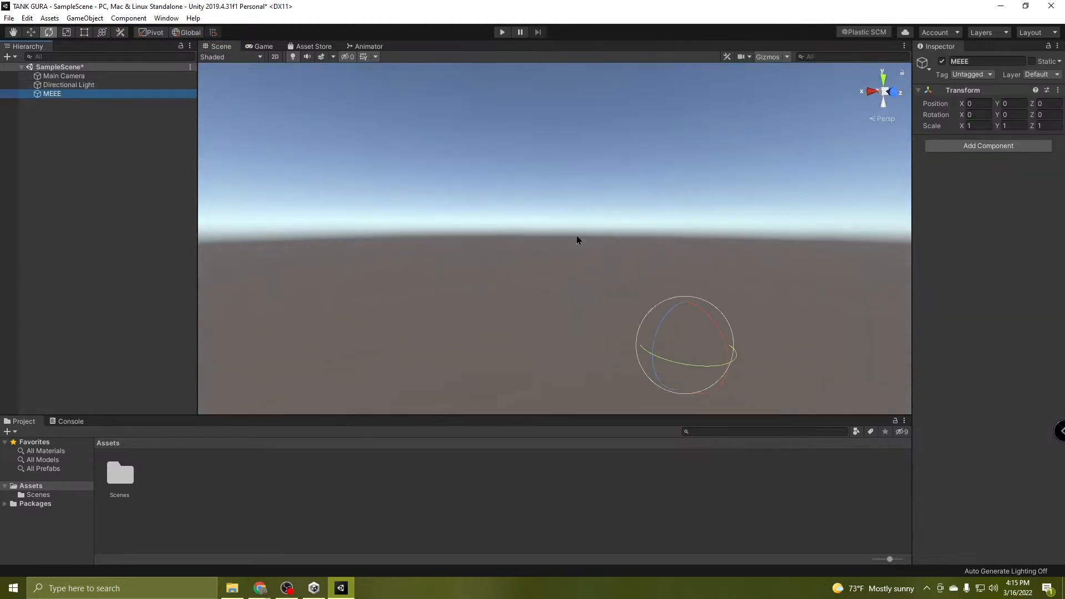
right_drag(254, 171, 607, 349)
scroll(642, 311, down, 3)
scroll(656, 319, down, 3)
scroll(635, 312, up, 3)
scroll(634, 311, down, 5)
scroll(632, 310, up, 5)
scroll(612, 340, down, 1)
scroll(616, 329, up, 4)
scroll(638, 321, up, 1)
scroll(619, 322, up, 1)
scroll(594, 328, down, 2)
scroll(596, 325, down, 5)
scroll(594, 361, up, 2)
scroll(601, 352, down, 3)
scroll(606, 352, up, 3)
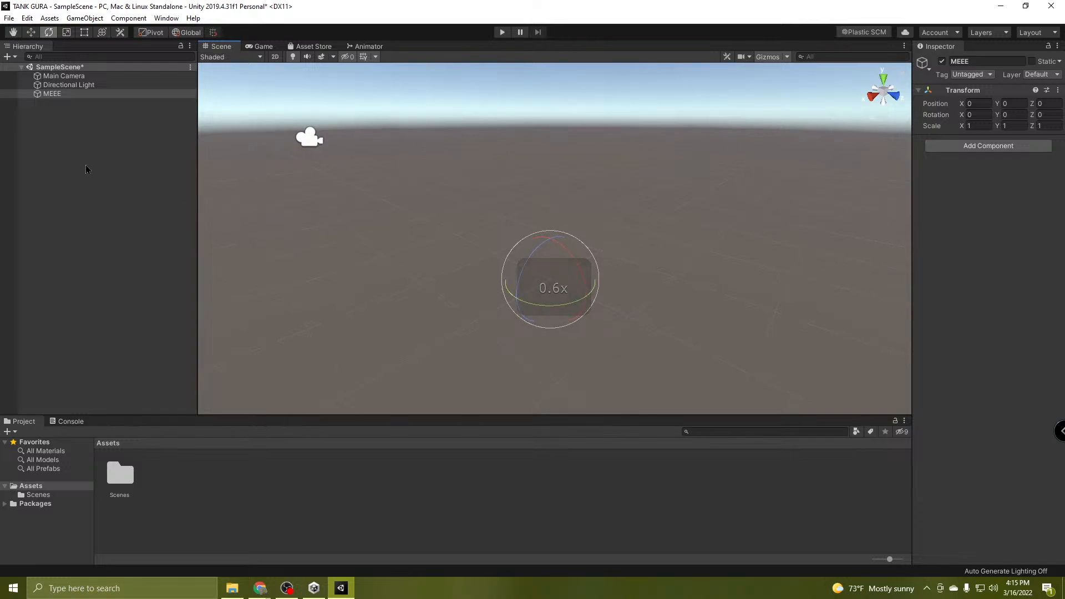
click(61, 95)
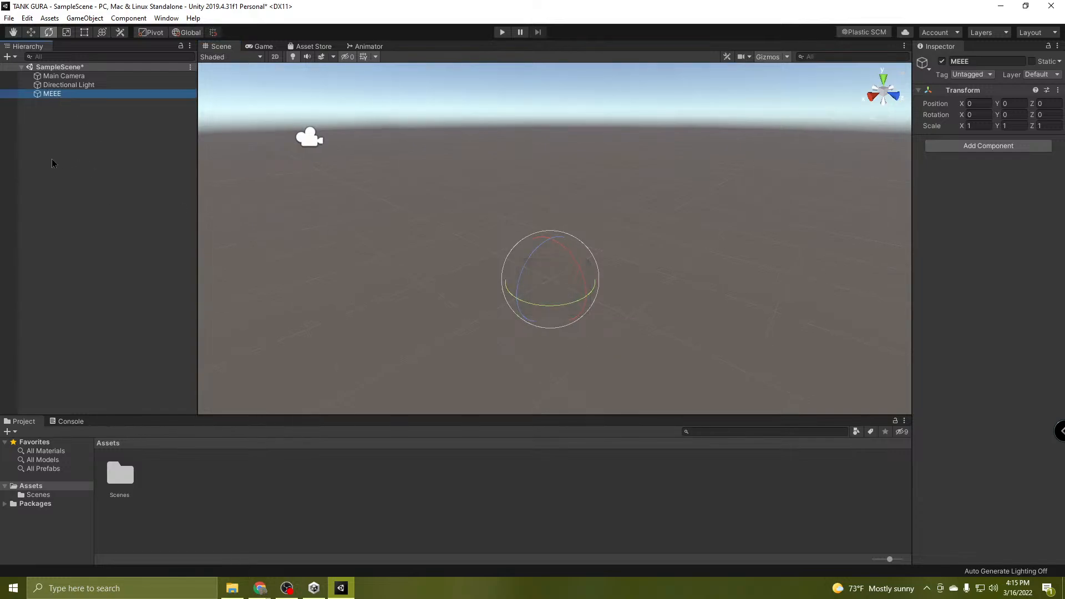
Compare the Hand, Move, Rotate, Scale, Rect and combined Transform tools on MEEE, finishing with the Move tool.
click(67, 32)
click(84, 32)
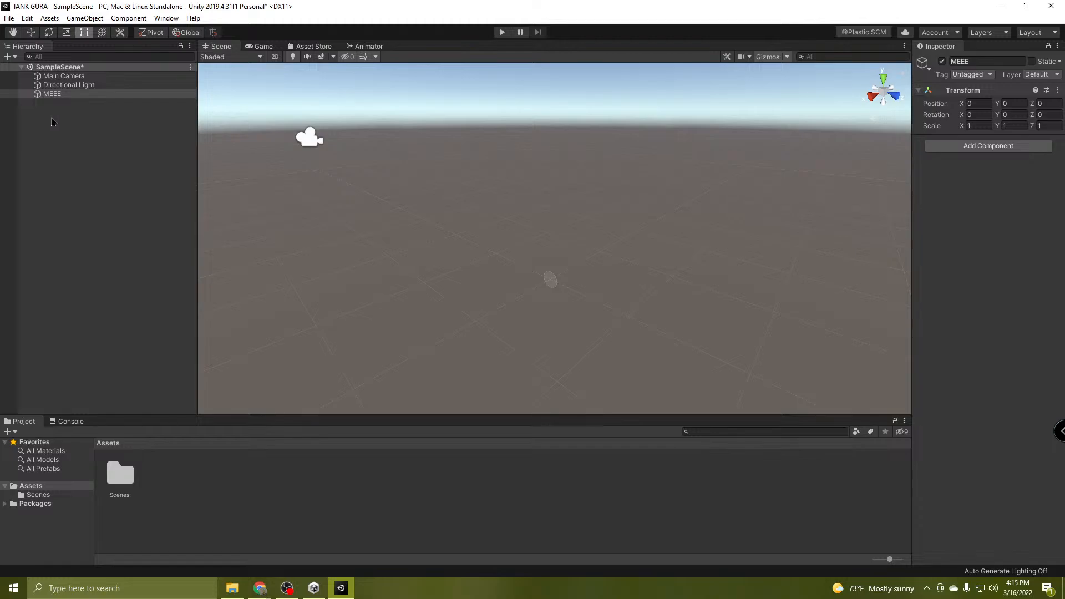
key(q)
key(w)
alt+drag(228, 148, 360, 218)
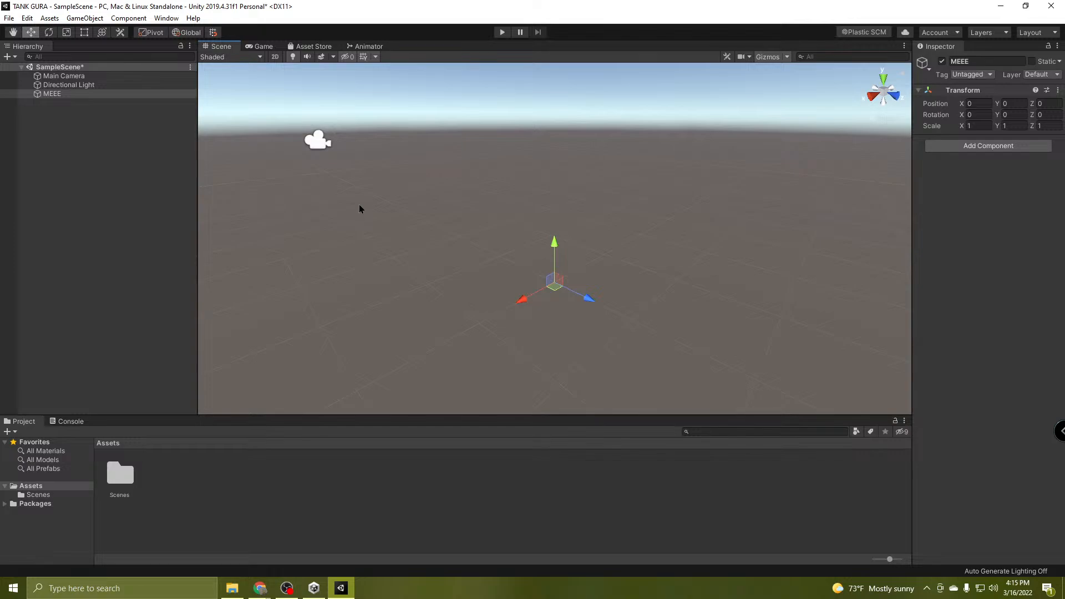
key(e)
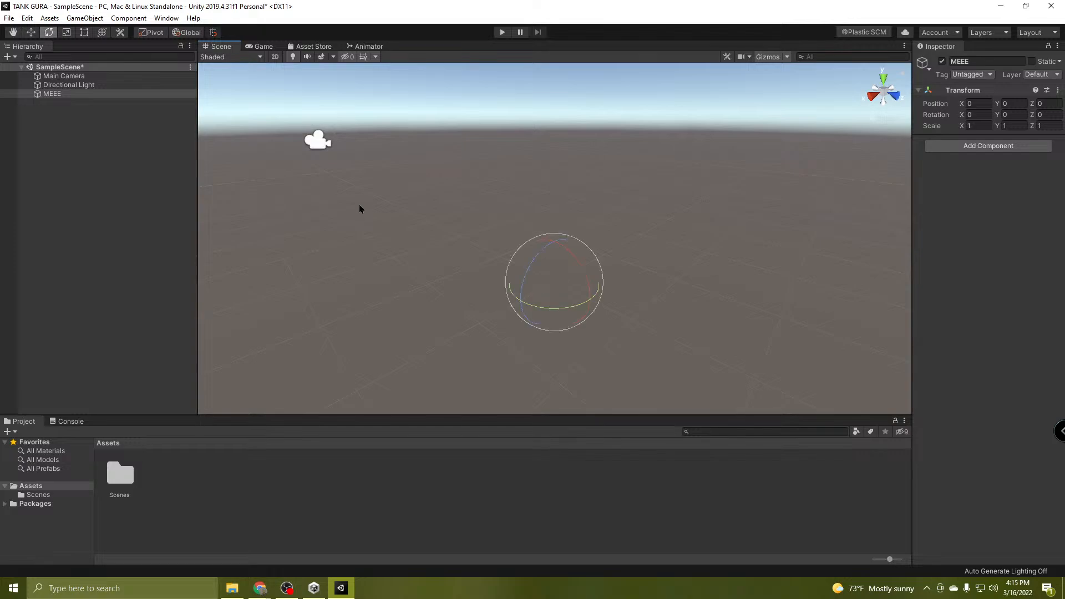
key(r)
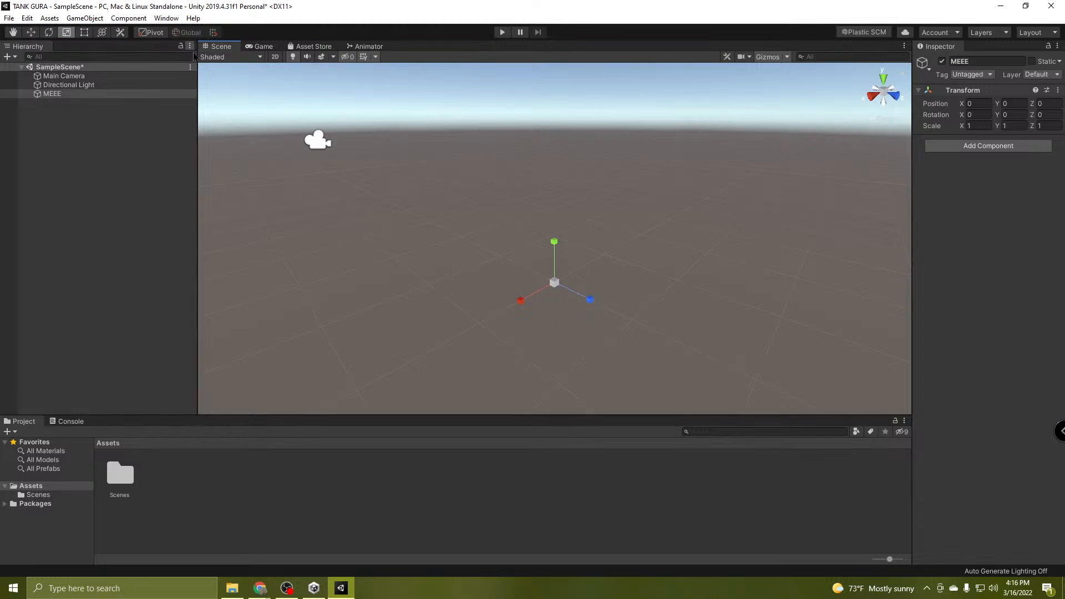
key(t)
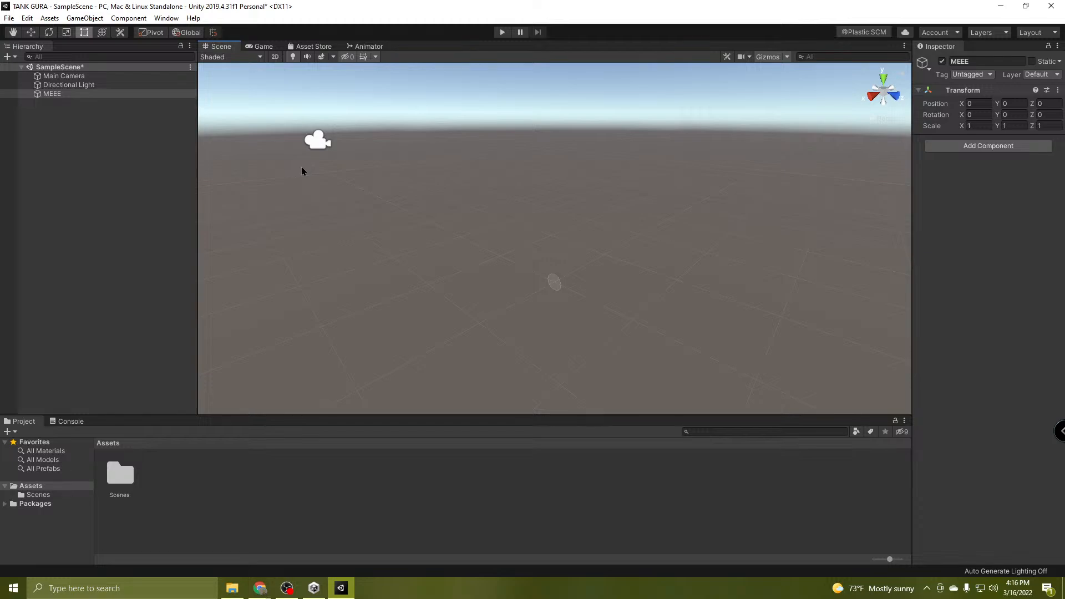
key(y)
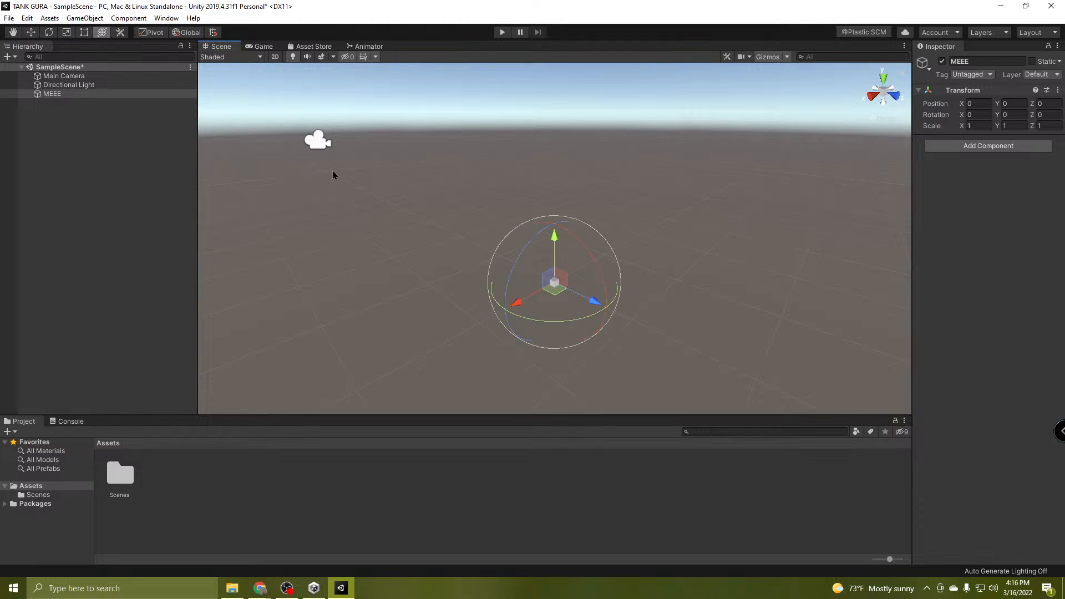
key(w)
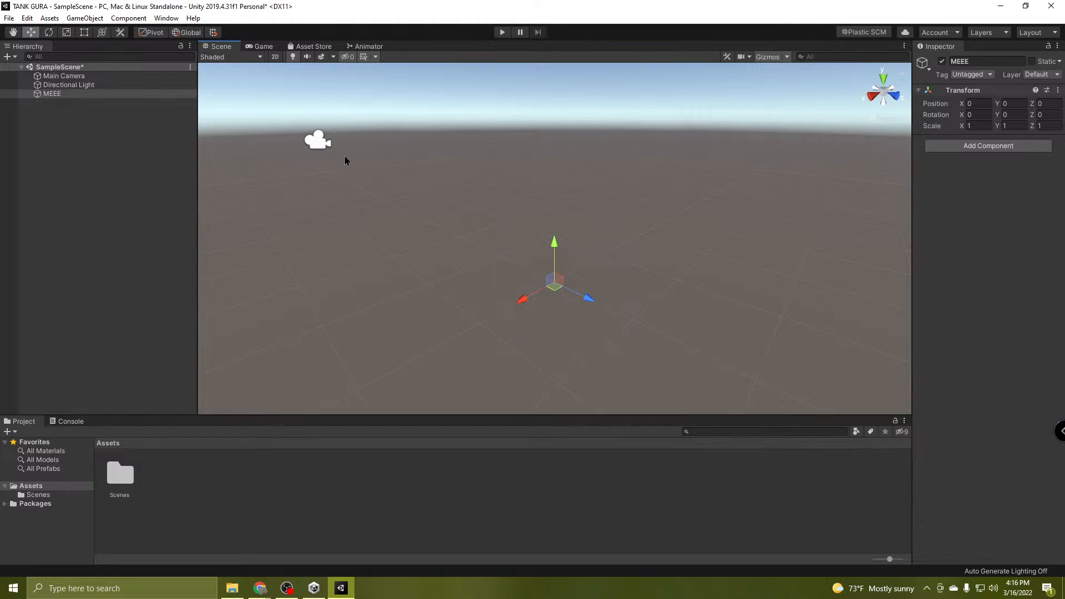
key(e)
key(r)
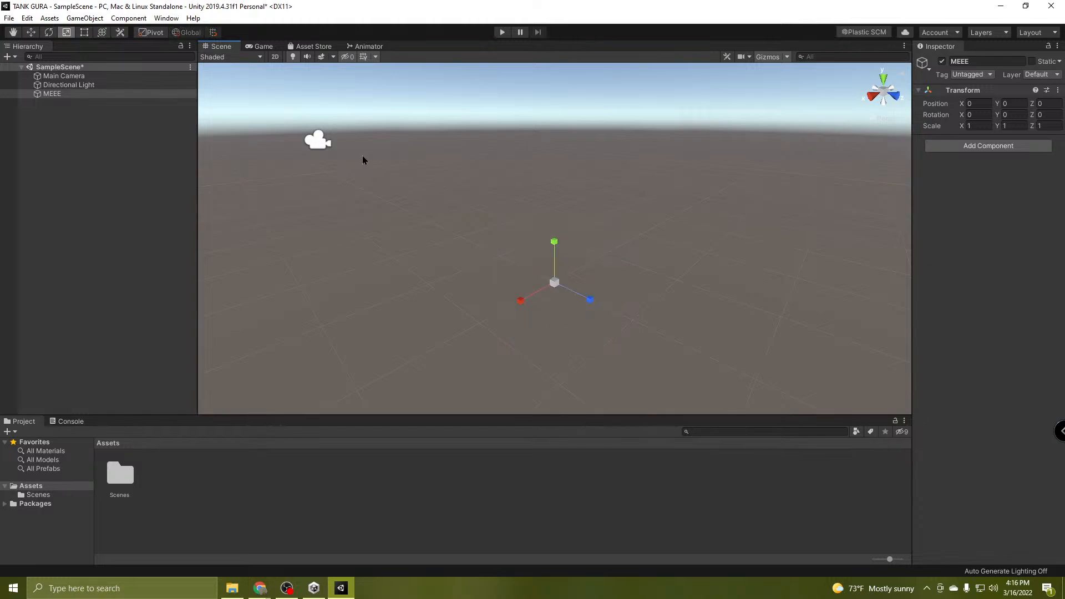
key(e)
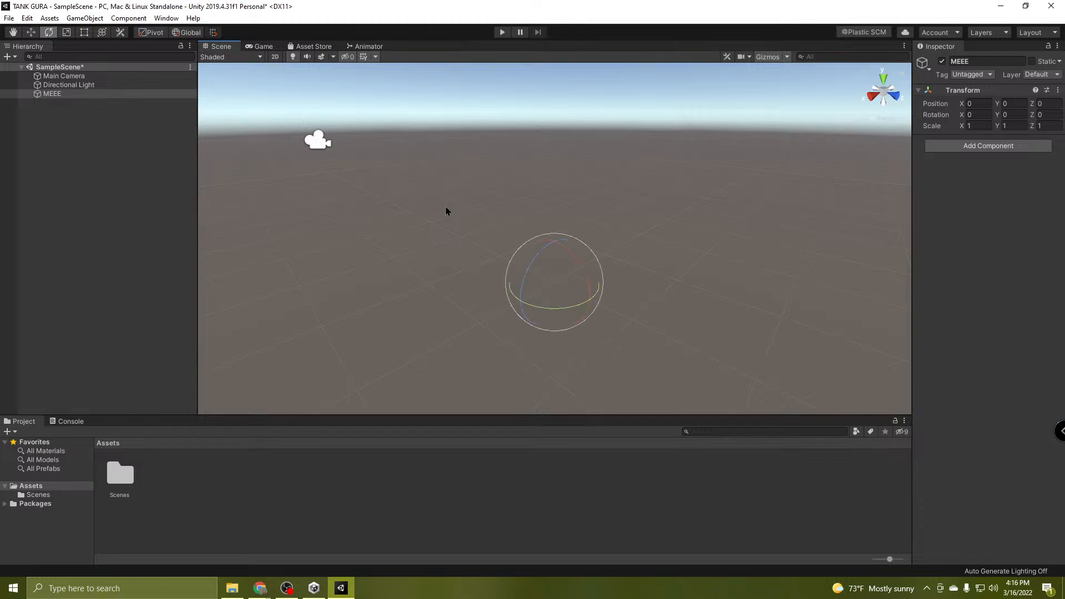
key(r)
key(w)
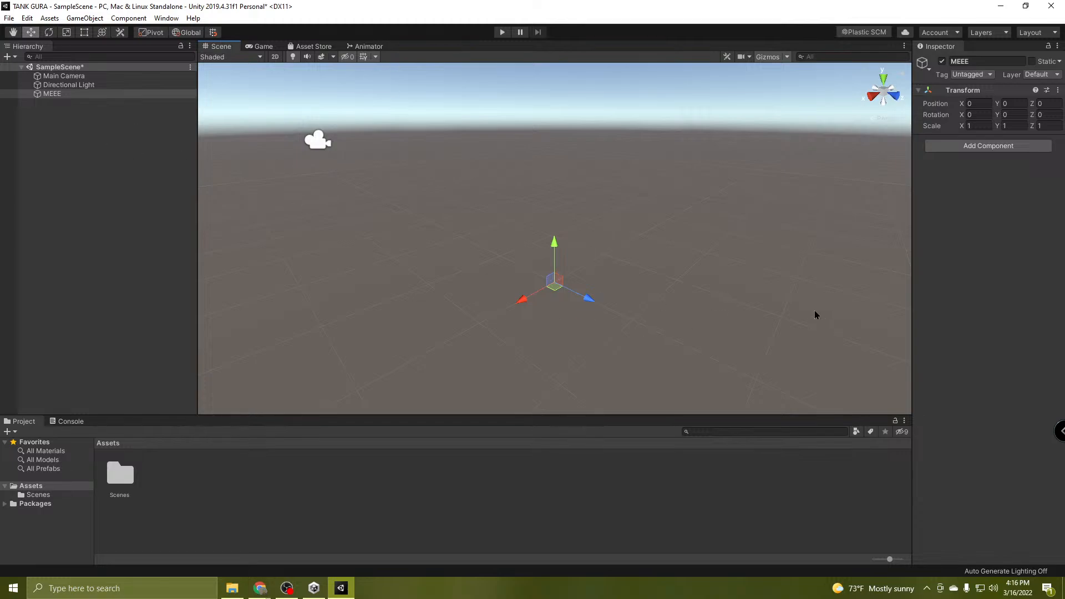
right_drag(814, 312, 799, 341)
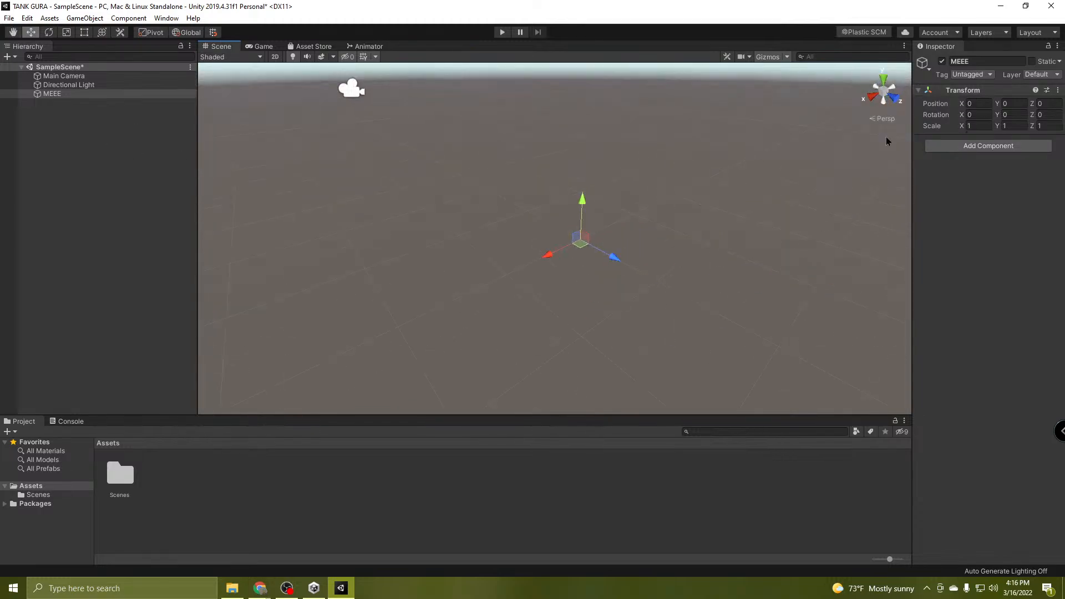
click(64, 113)
click(59, 95)
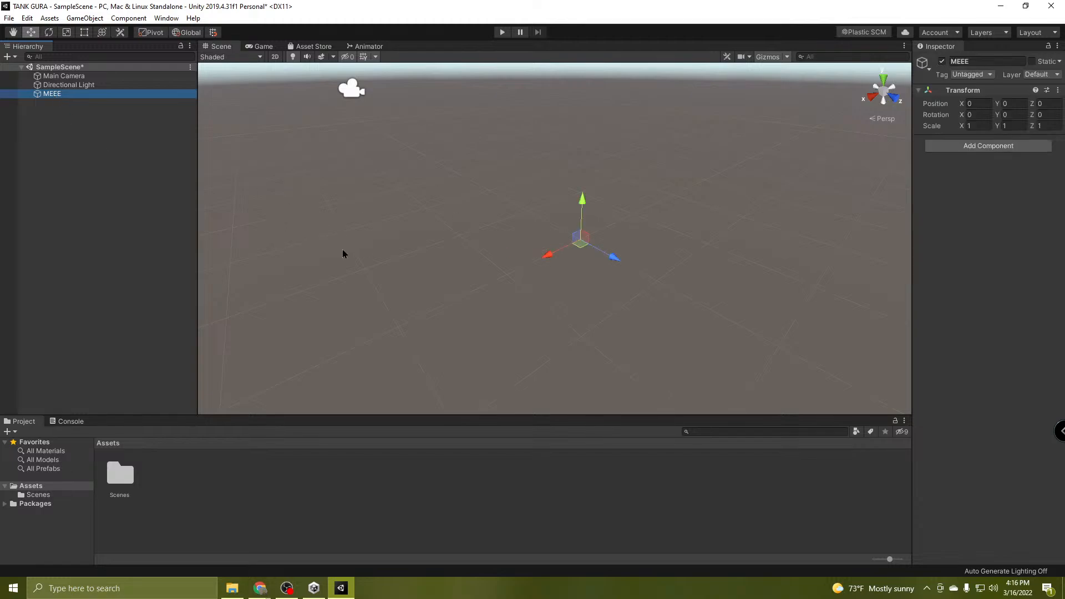
mouse_move(508, 319)
right_down()
mouse_move(553, 309)
mouse_move(484, 309)
mouse_move(489, 318)
right_up()
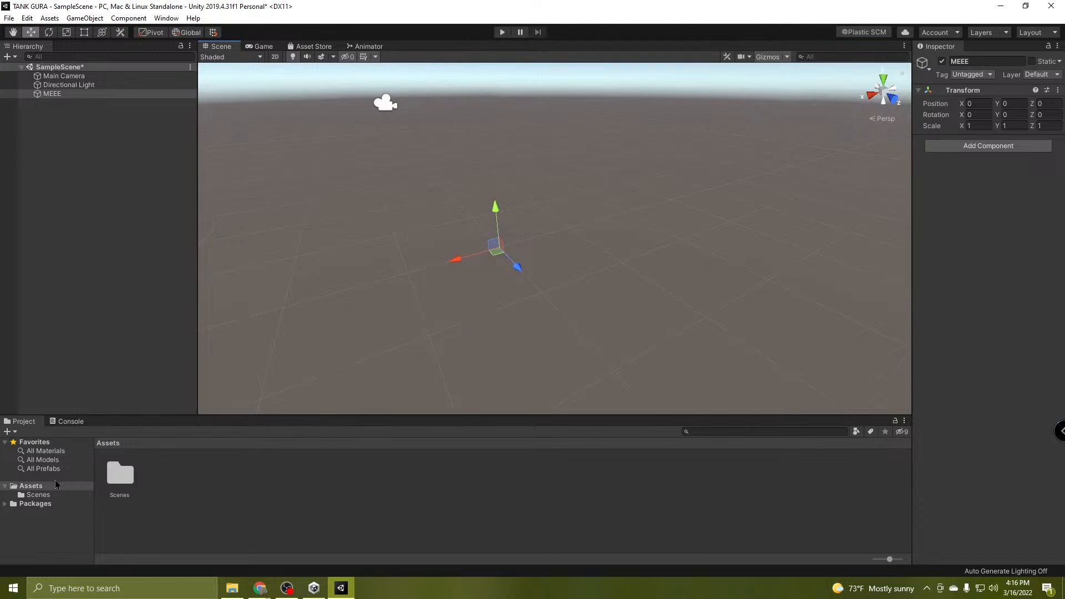
right_click(40, 488)
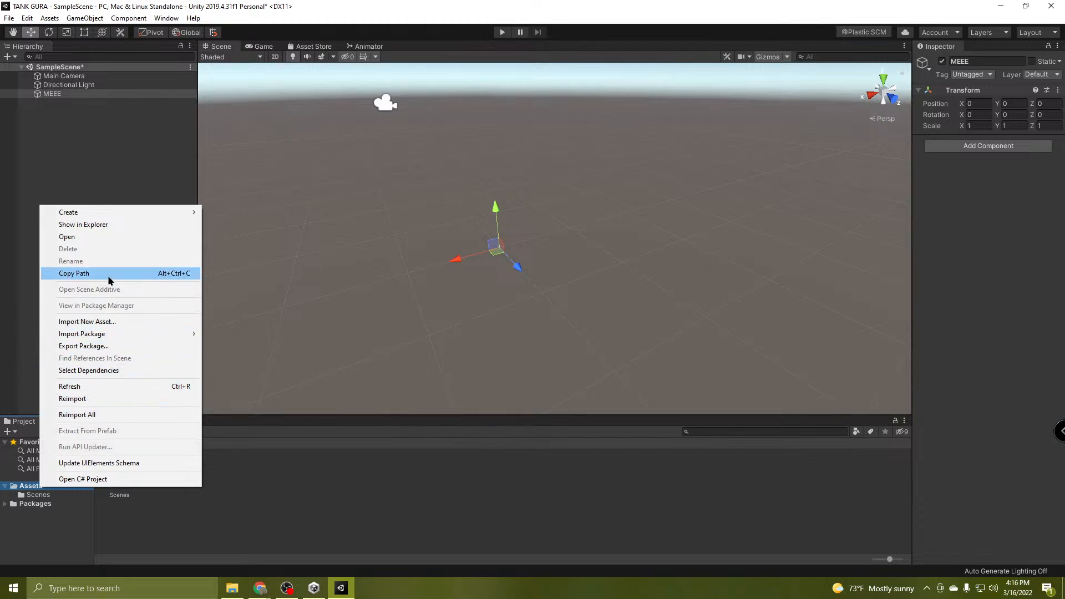
click(300, 515)
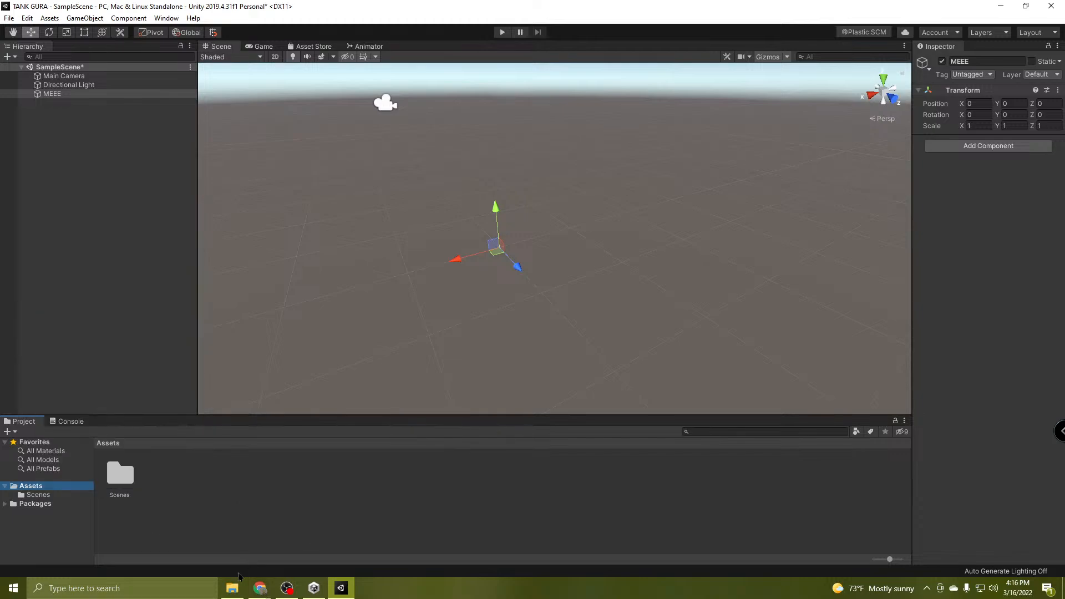
Switch to File Explorer and open the AVATAR 3.0 SDK folder under DESKTOP FOLDERS, VRCHAT ASSETS, VRC SDK'S.
click(231, 588)
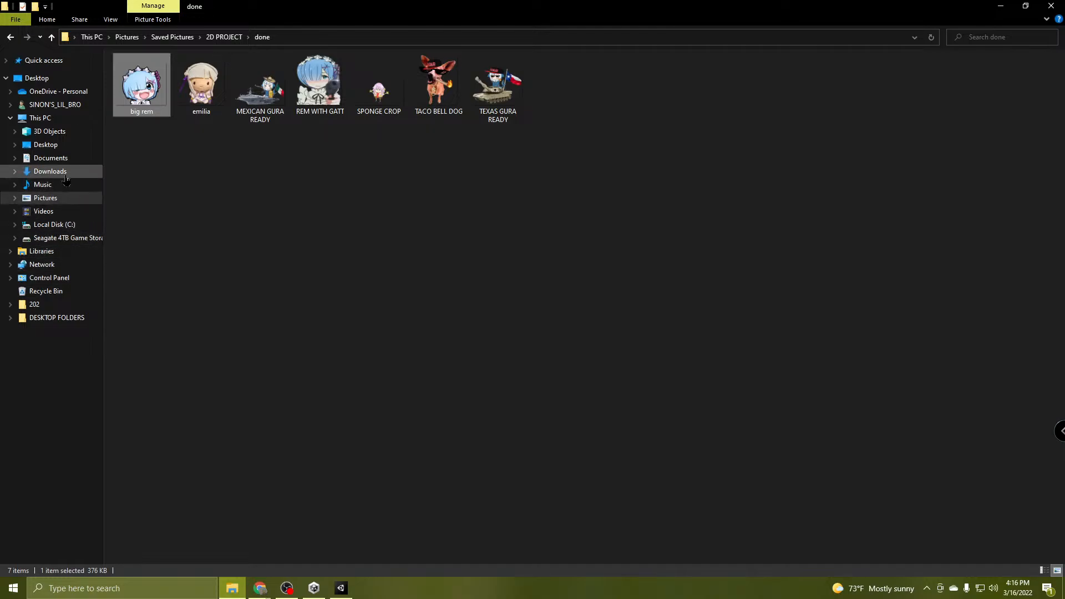
click(57, 318)
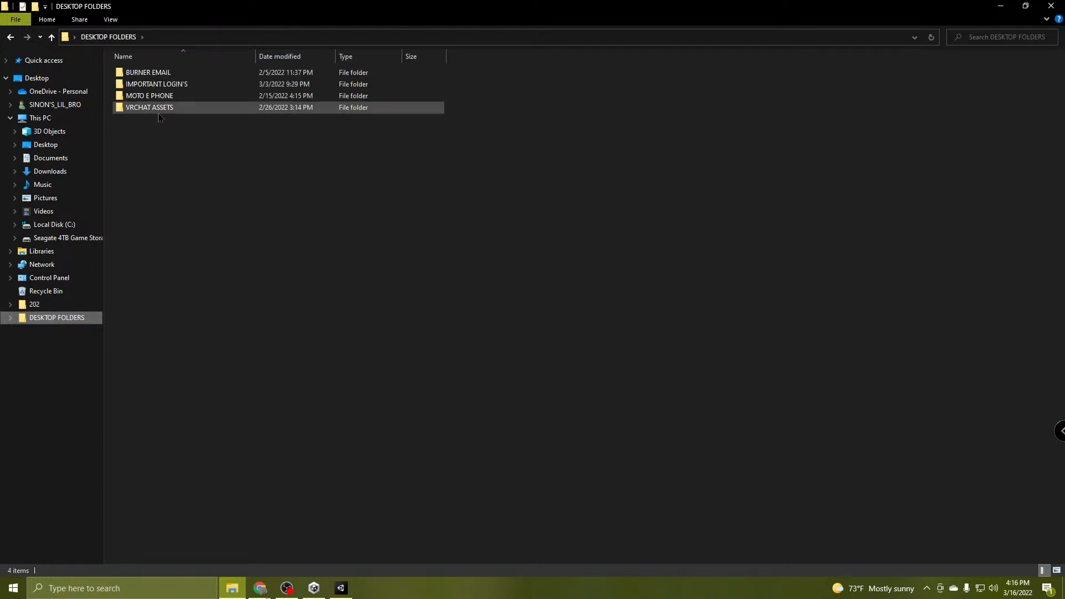
double_click(158, 108)
double_click(155, 99)
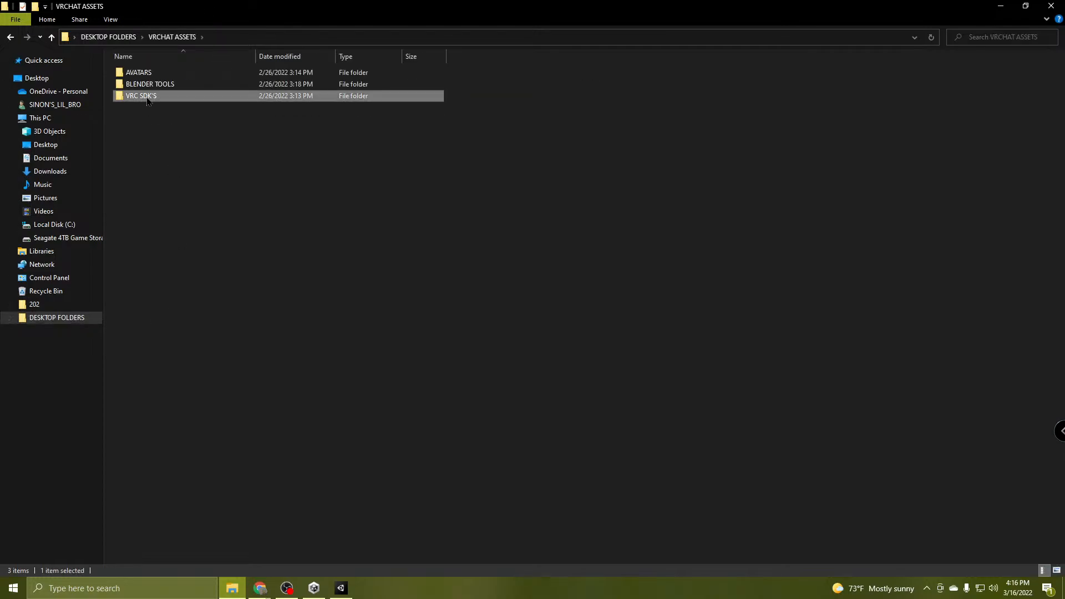
double_click(160, 73)
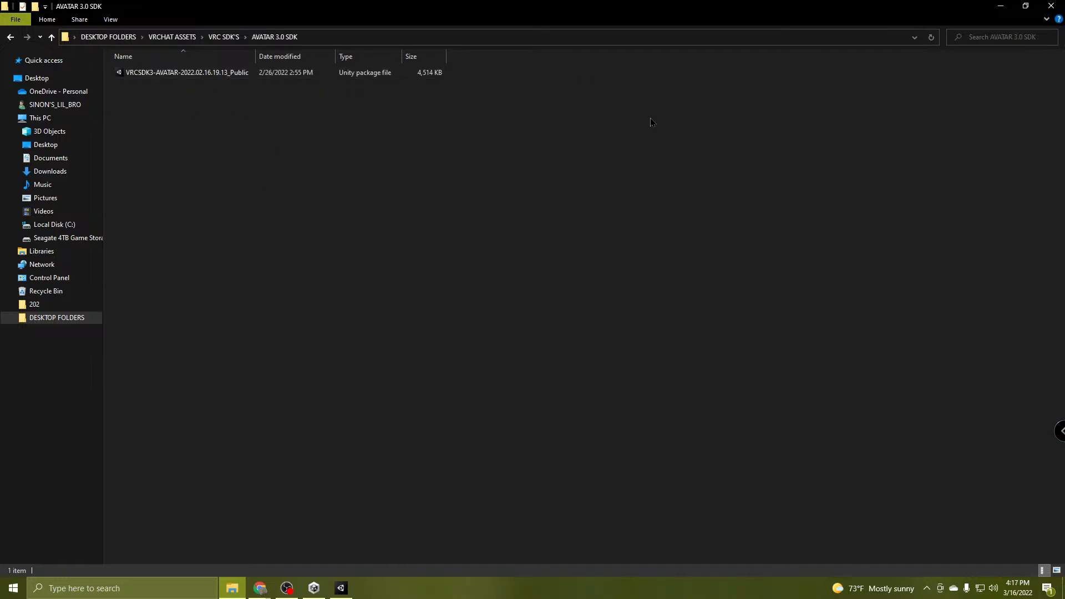
Bring the VRCSDK3-AVATAR-2022.02.16.19.13_Public package into Unity's Assets folder and put File Explorer out of the way.
click(1025, 6)
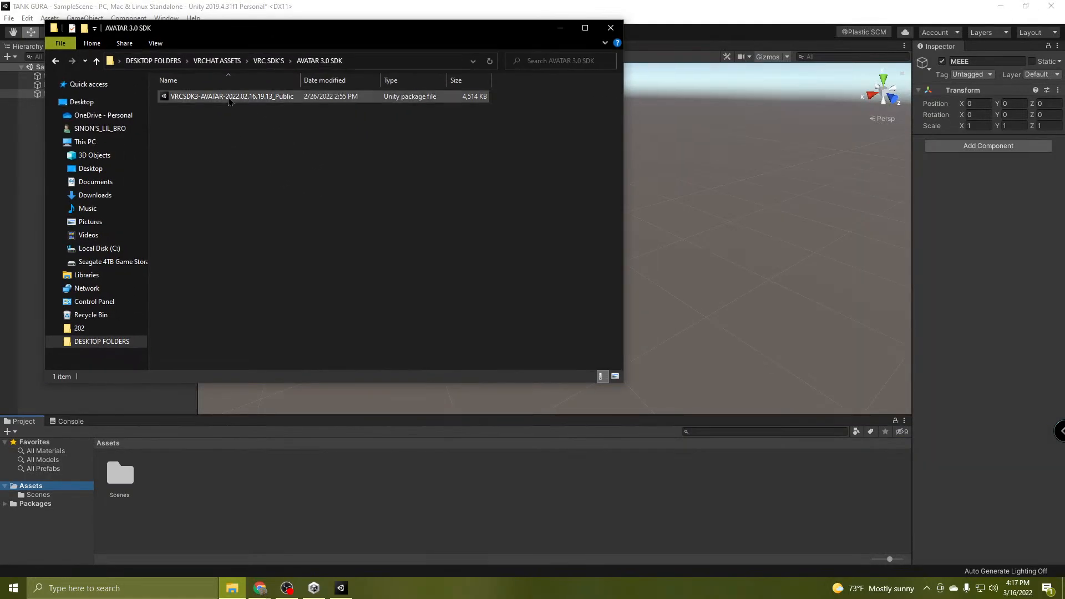
drag(230, 102, 226, 493)
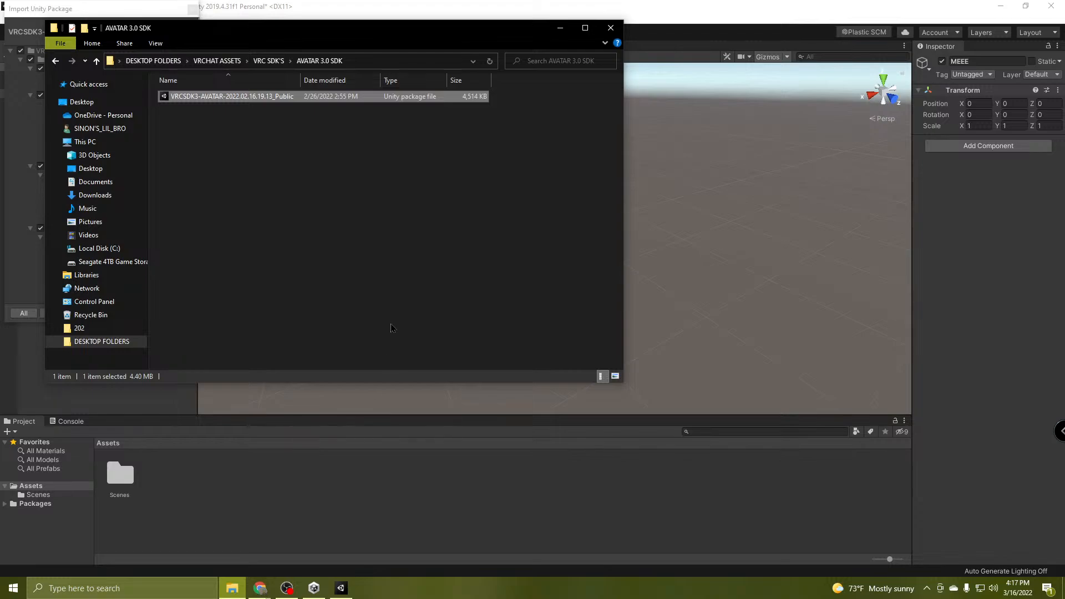
click(560, 27)
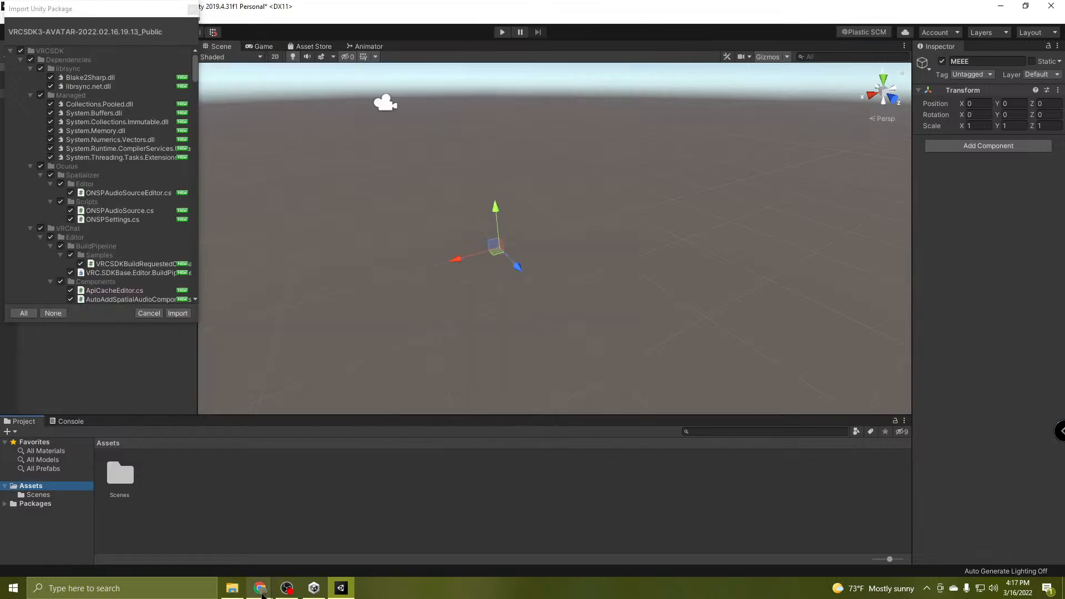
Check the YouTube live chat window and return to Unity.
mouse_move(262, 592)
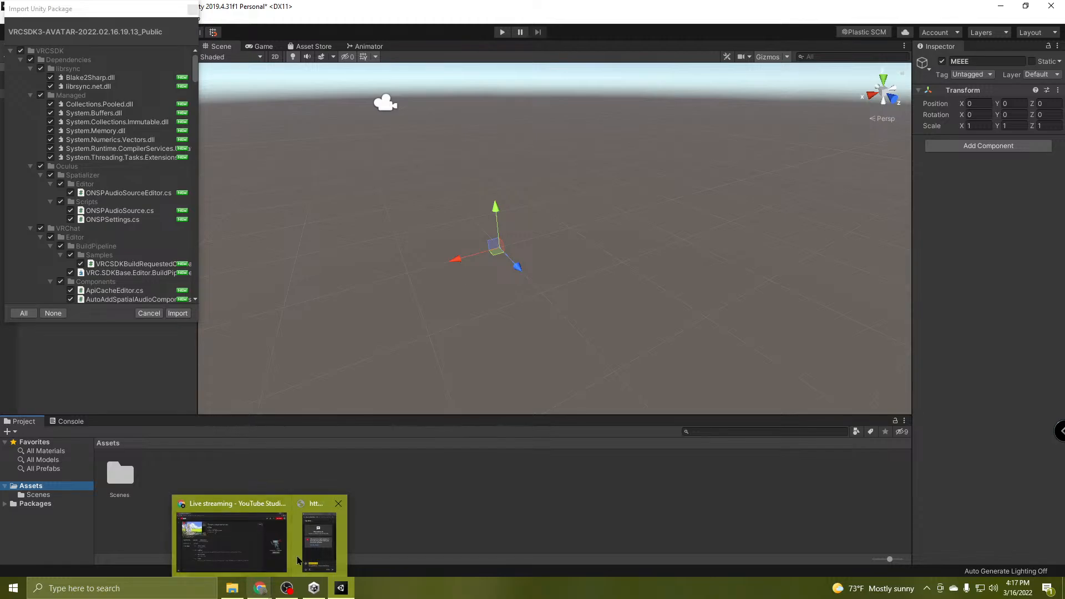
click(317, 546)
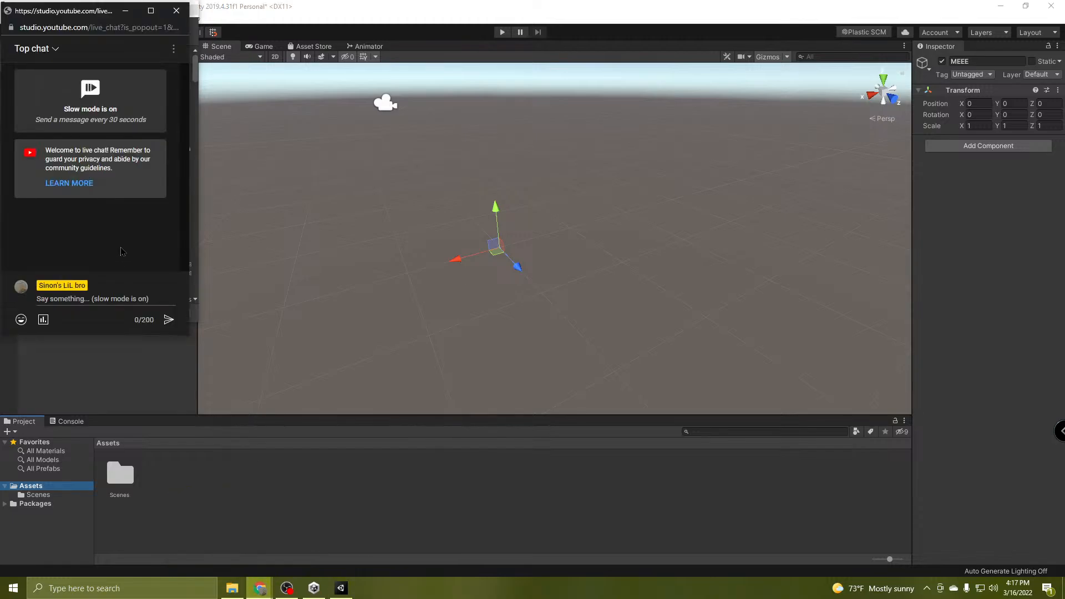
click(283, 510)
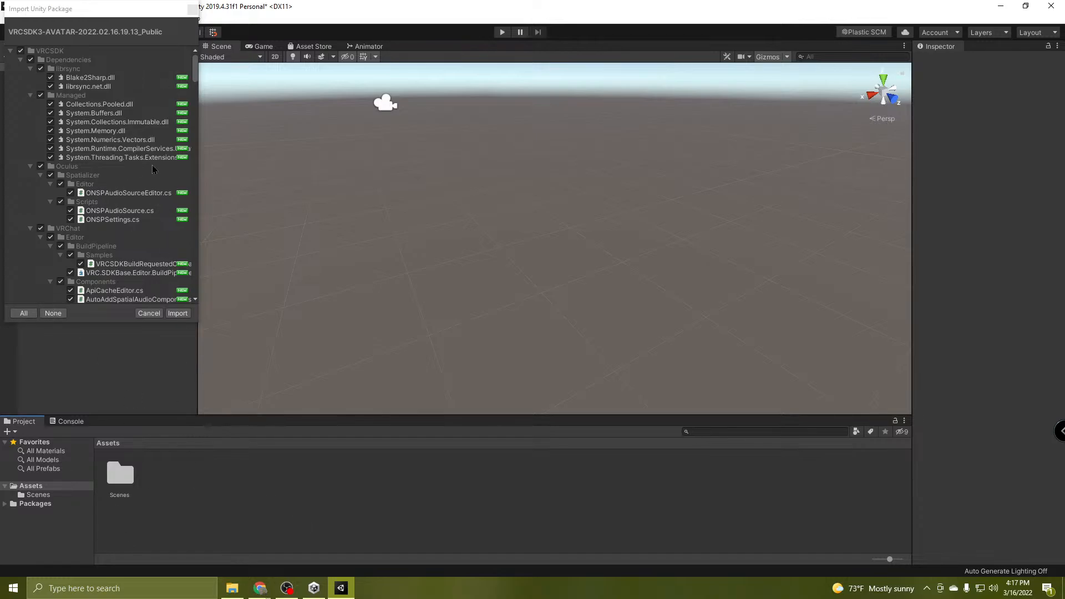
Review the contents of the VRCSDK3 avatar package and import it with all items selected.
scroll(154, 169, down, 10)
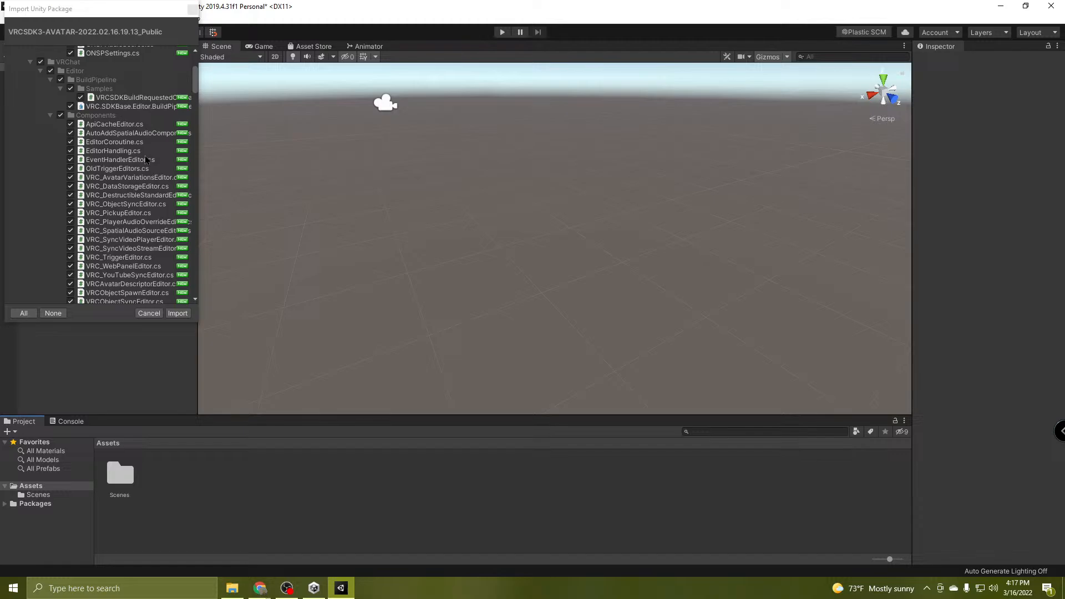
click(24, 316)
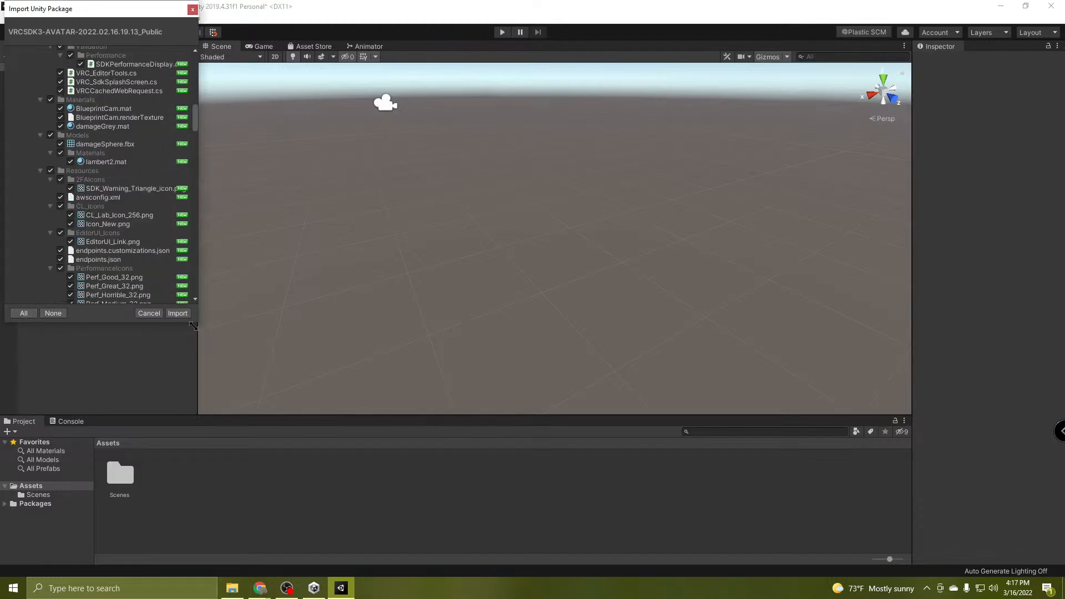
scroll(80, 149, up, 7)
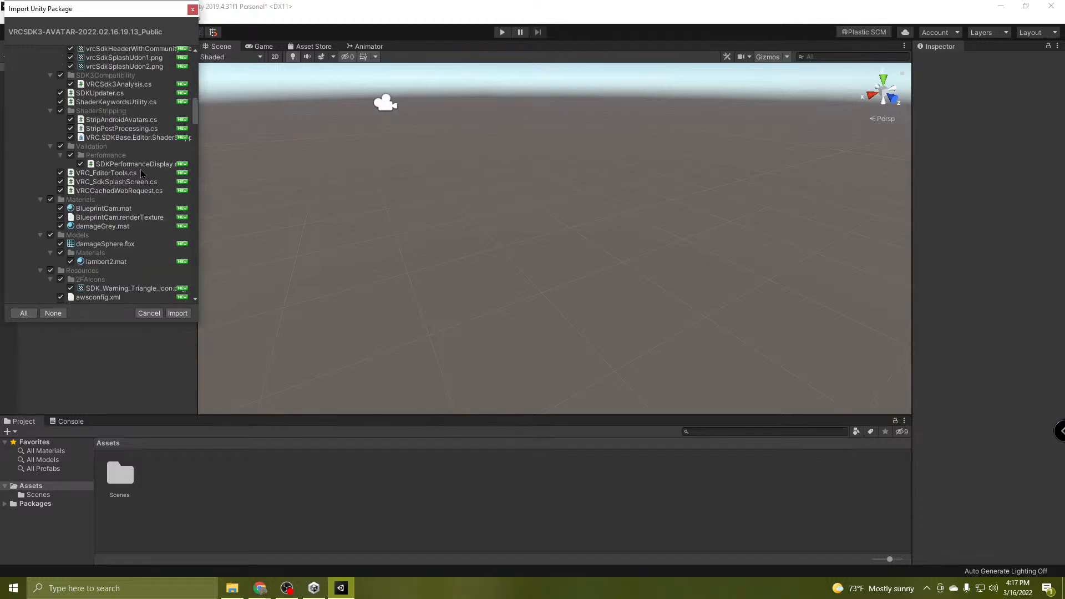
click(178, 314)
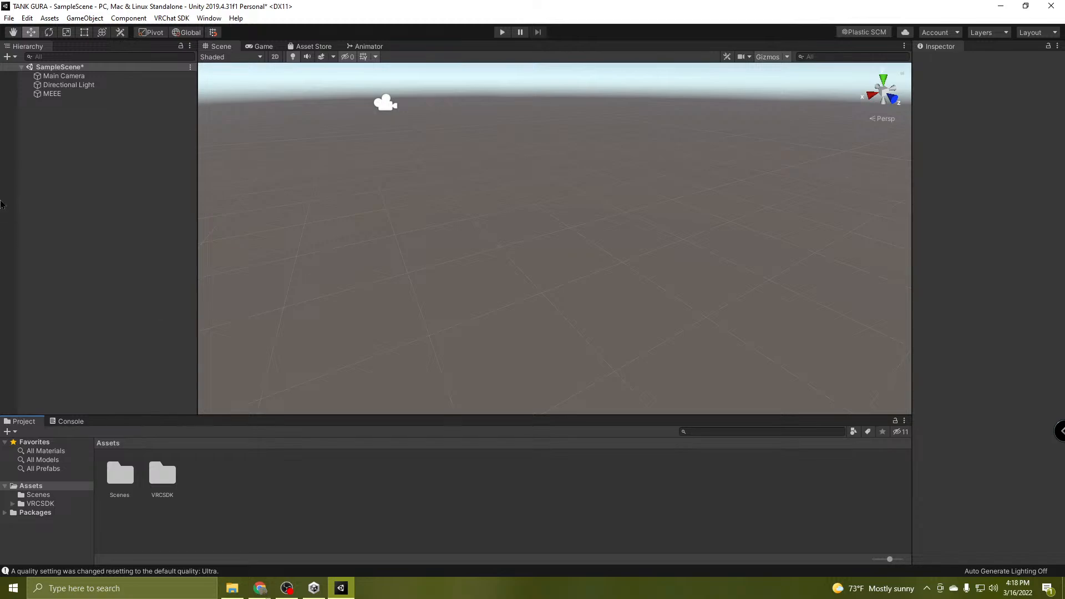
Add a 3D Plane to SampleScene at root level, separate from MEEE.
click(134, 326)
right_drag(577, 258, 606, 208)
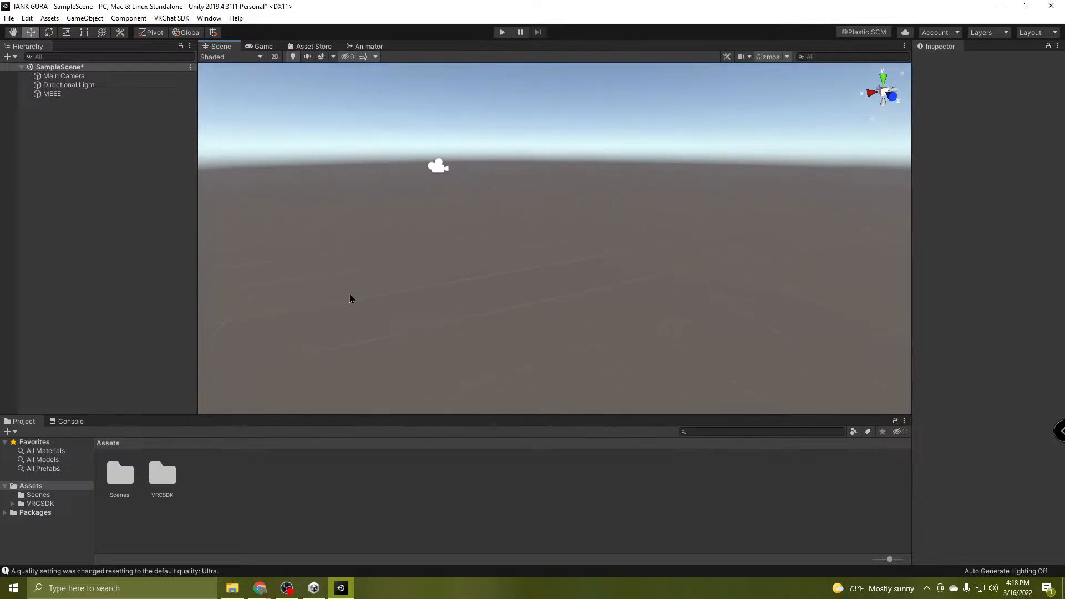
click(54, 94)
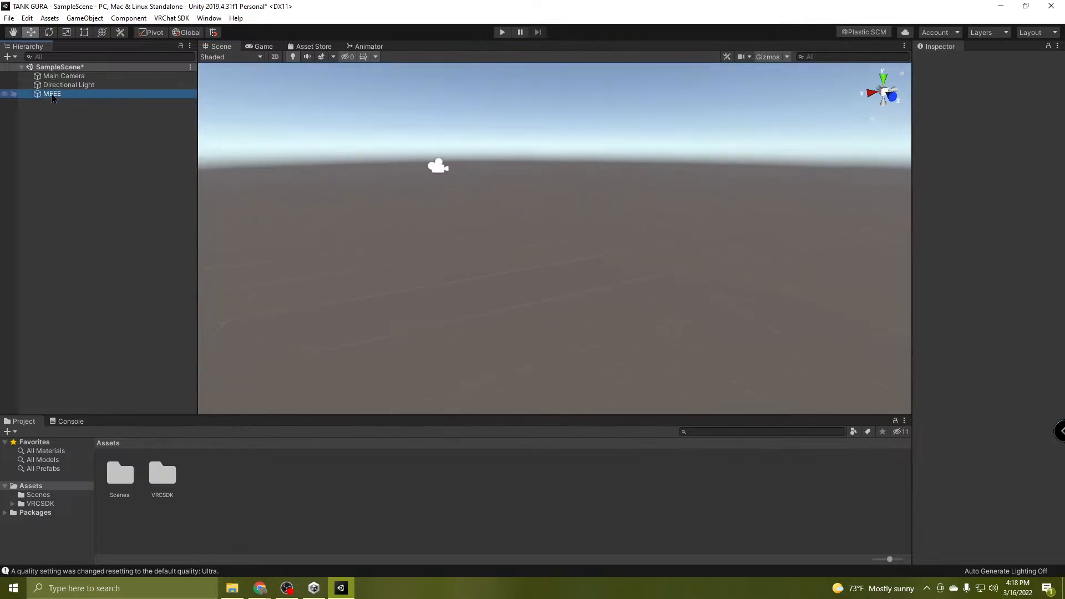
right_click(93, 143)
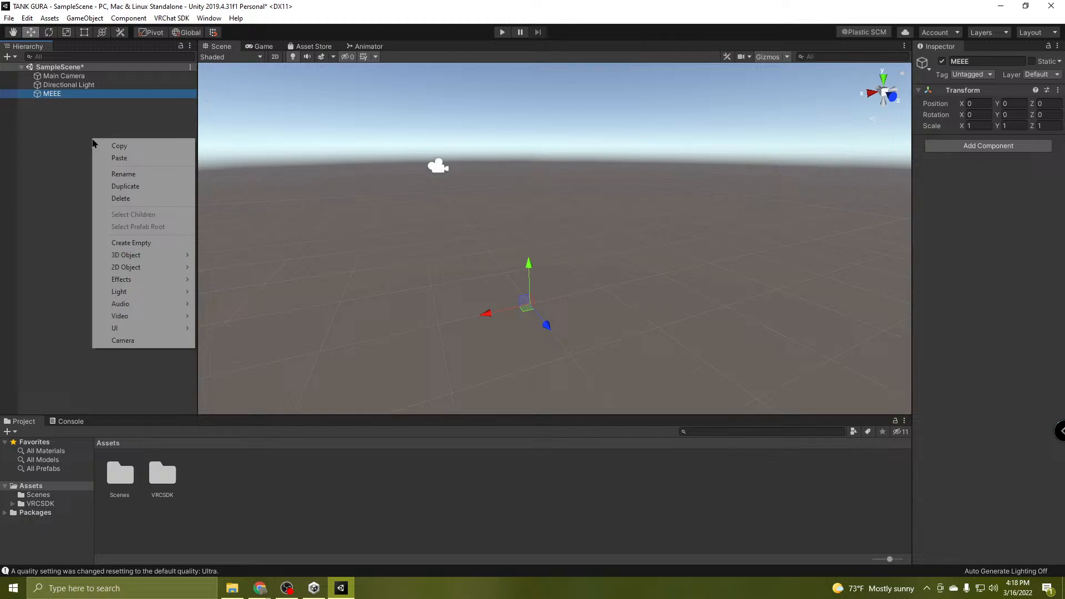
click(57, 162)
right_click(72, 185)
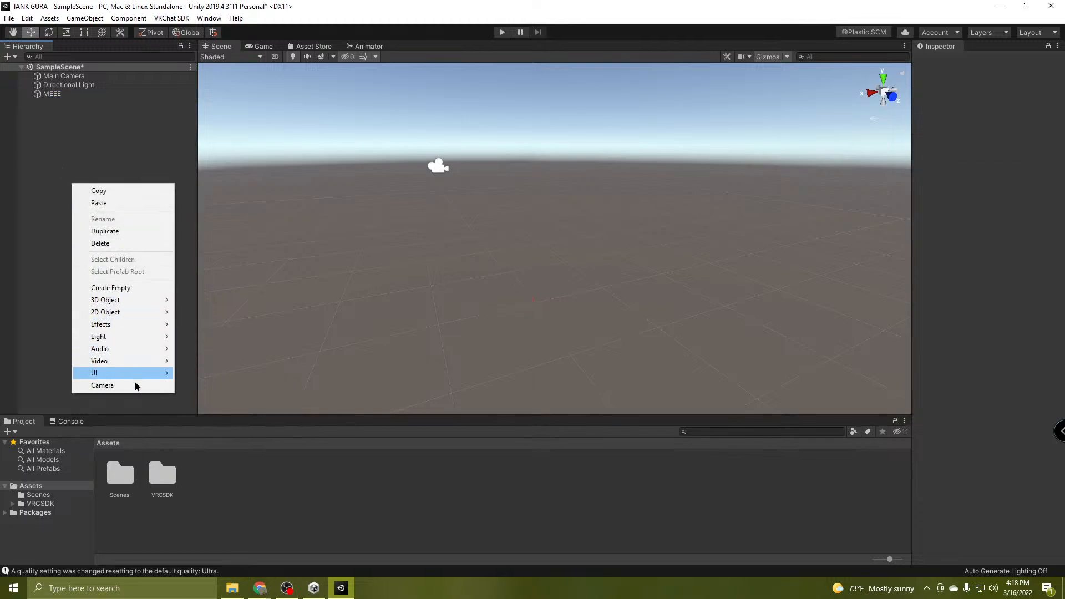
mouse_move(112, 300)
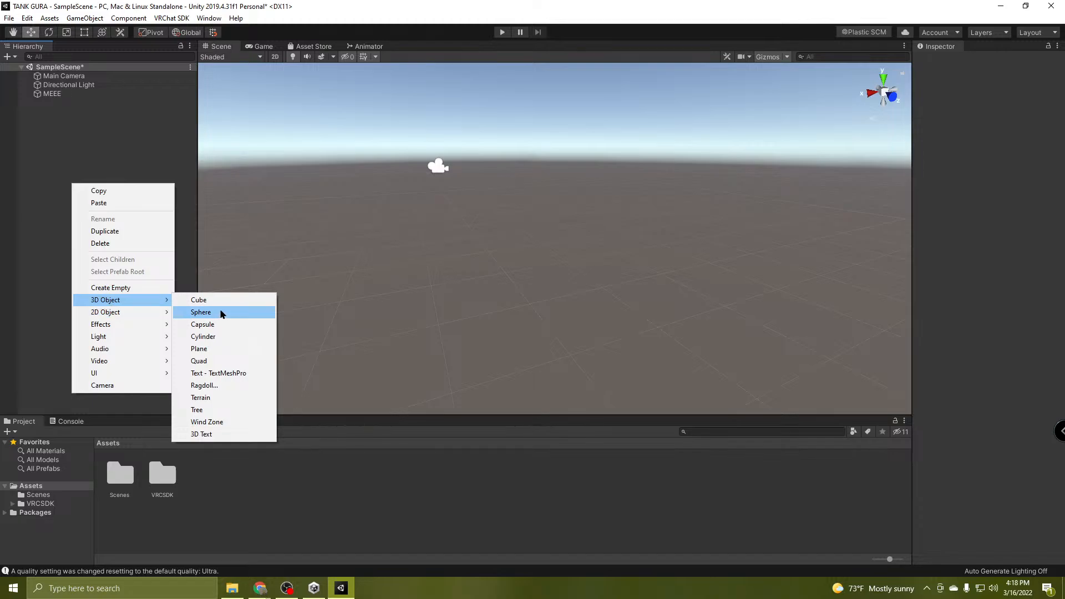
click(211, 349)
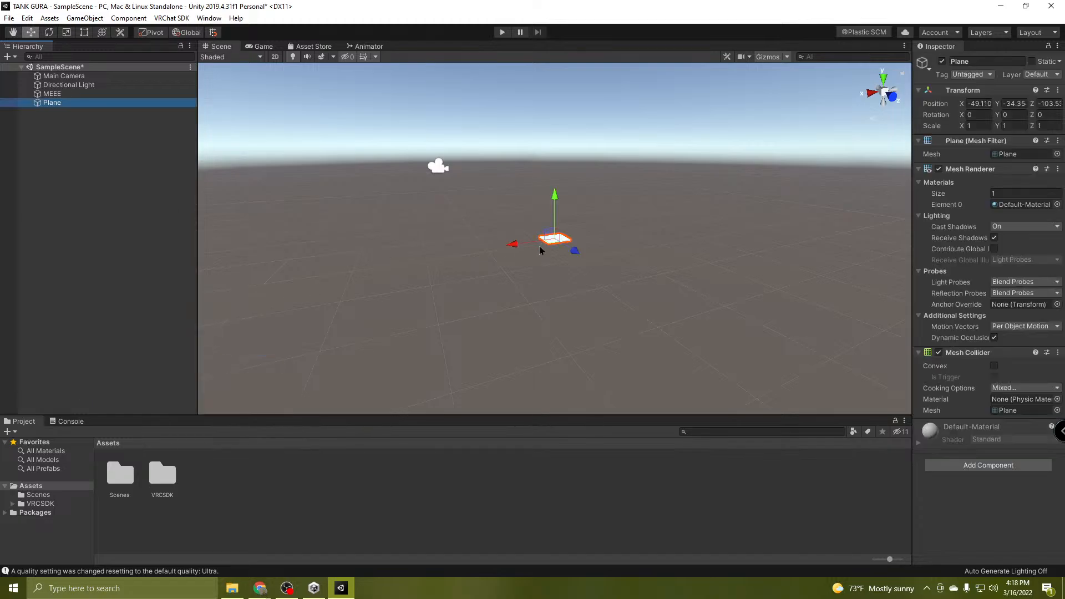
Reset the Plane's Transform so that it shares the scene origin with MEEE.
alt+drag(676, 291, 715, 318)
click(55, 96)
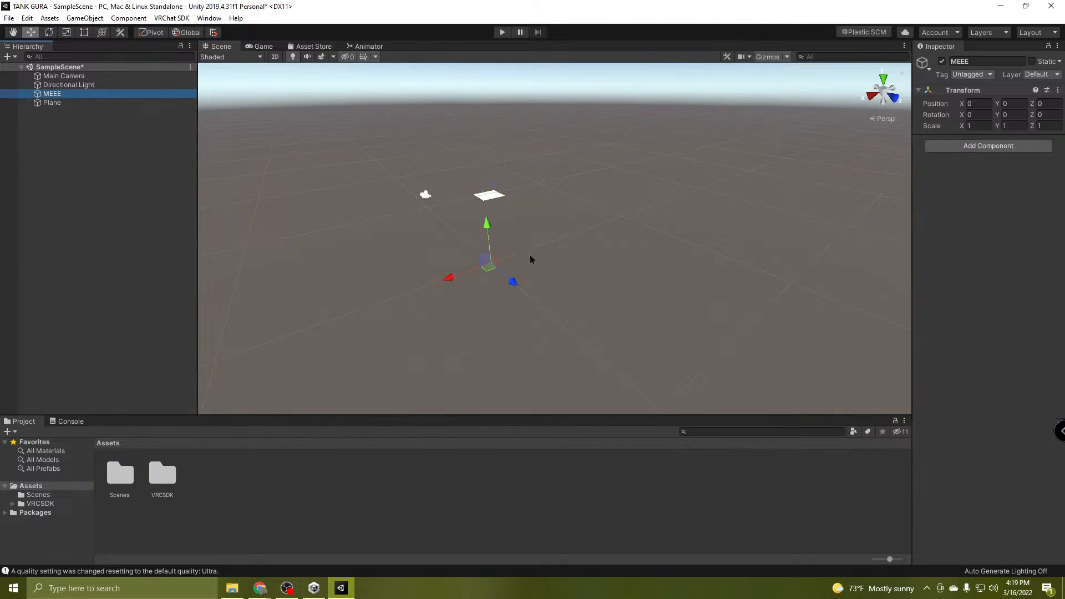
click(61, 102)
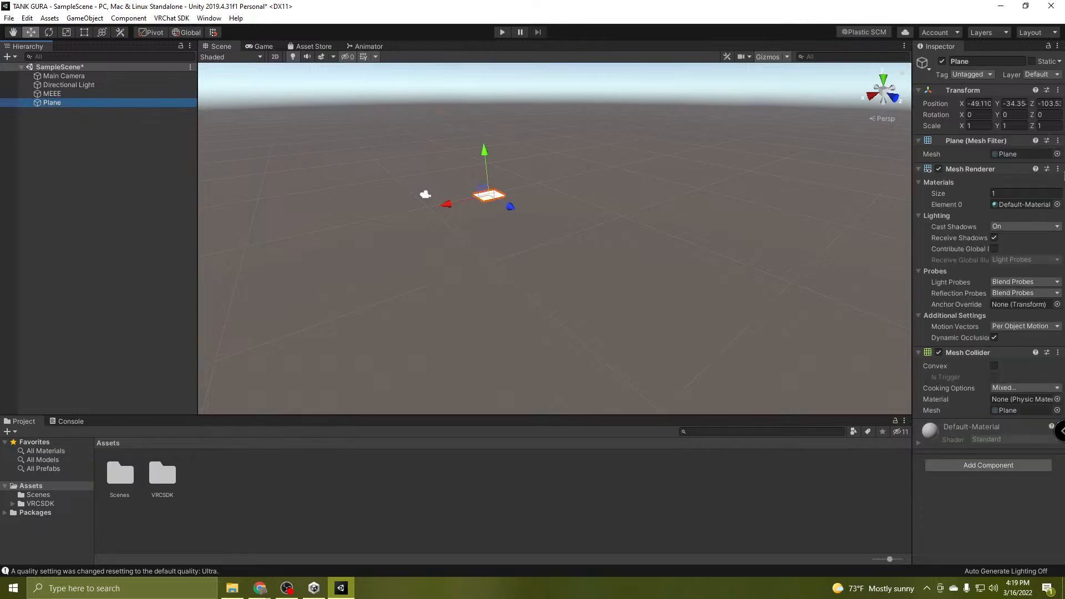
click(1058, 90)
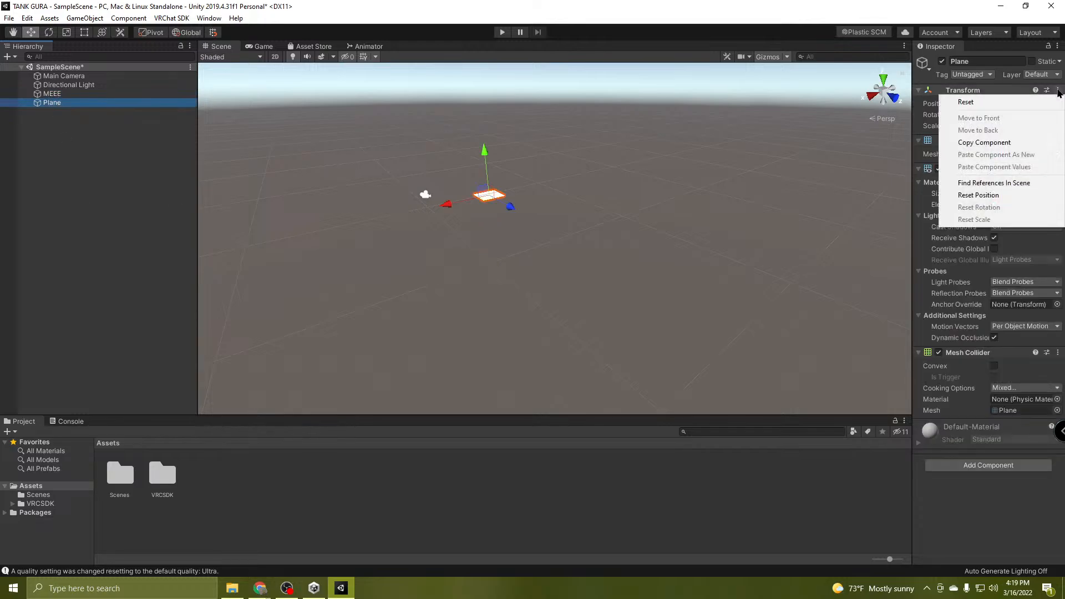
click(992, 100)
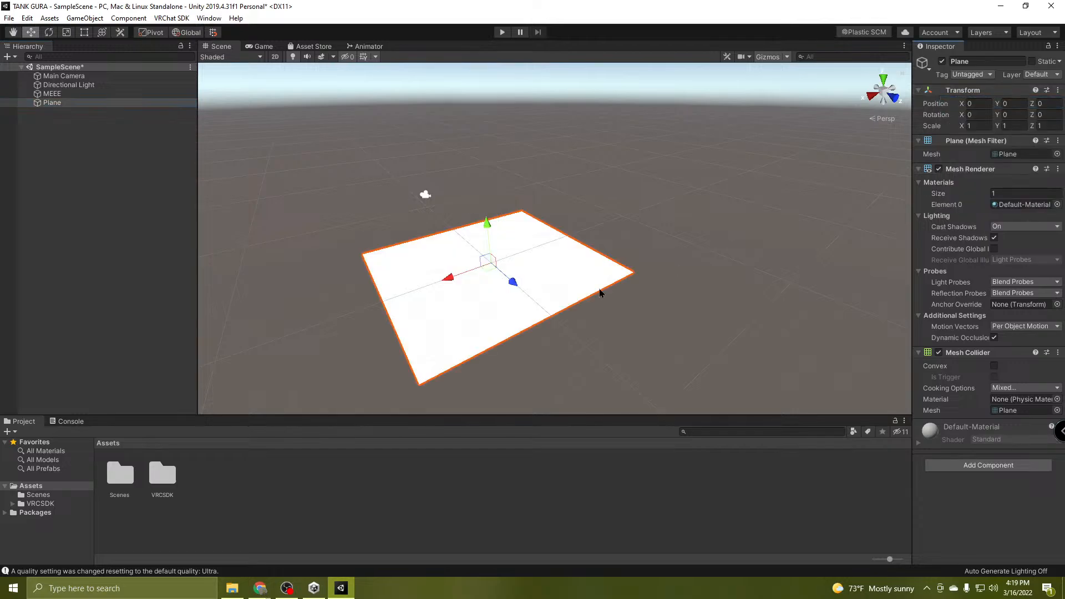
Compare the positions of MEEE and the Plane and inspect the Plane in the scene from several angles.
alt+drag(727, 311, 655, 315)
scroll(654, 315, up, 5)
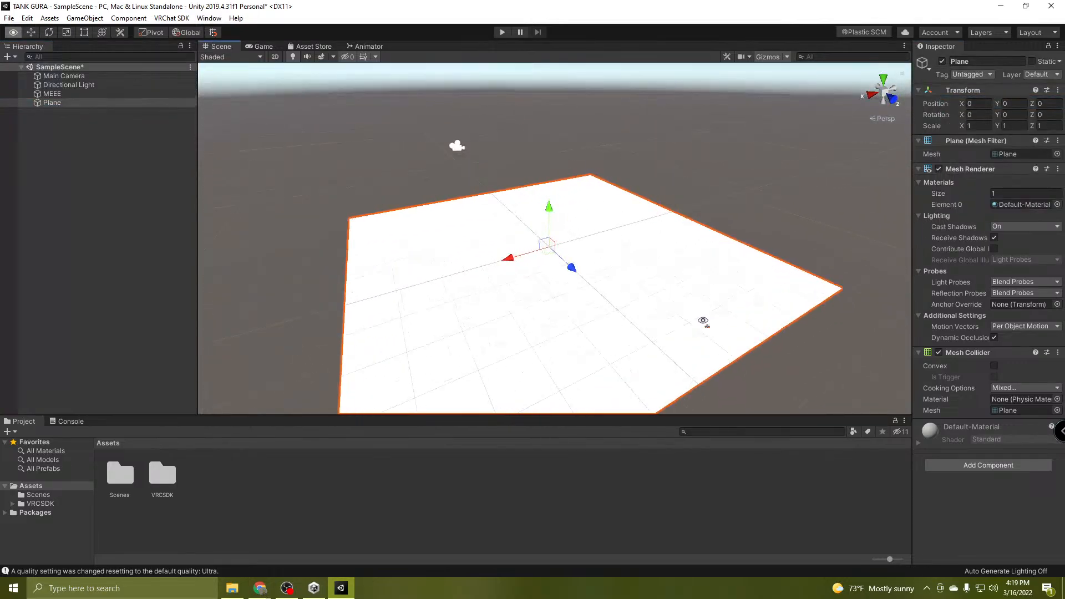
click(49, 96)
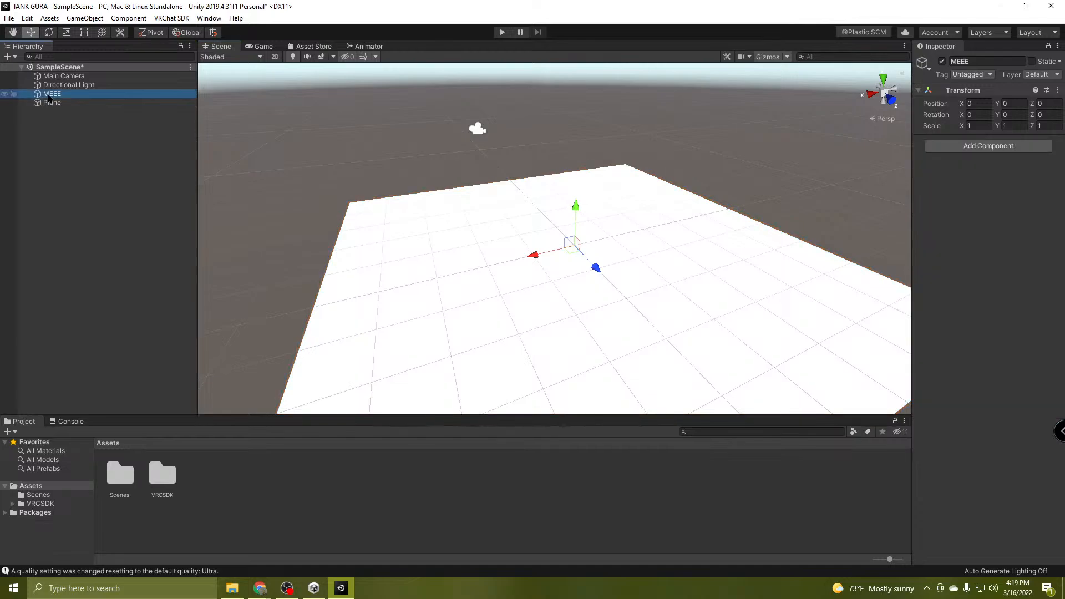
click(52, 102)
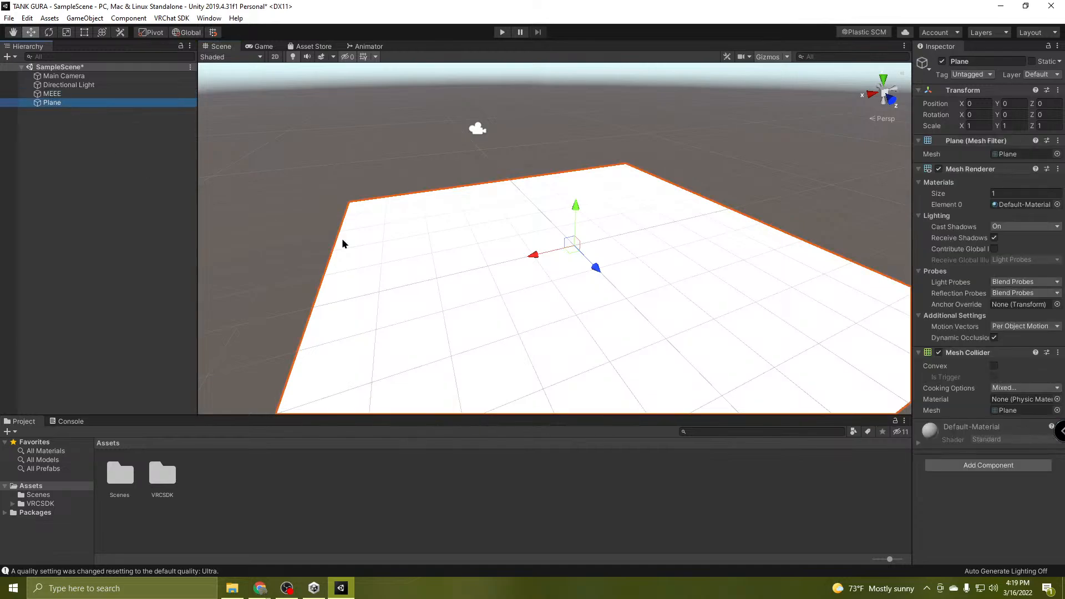
scroll(557, 277, down, 10)
scroll(642, 269, up, 8)
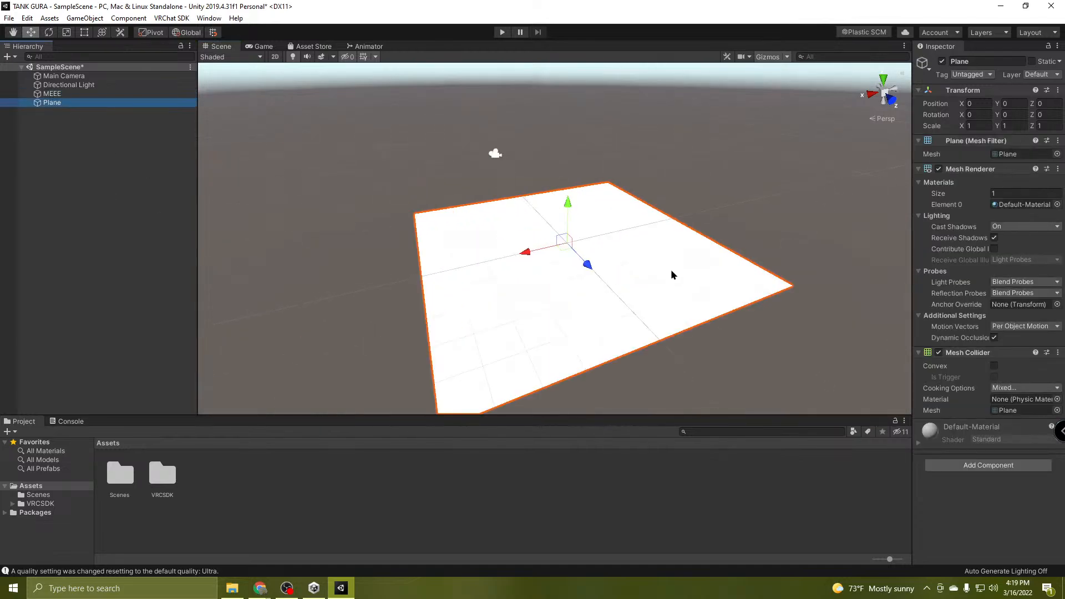
right_drag(651, 284, 607, 293)
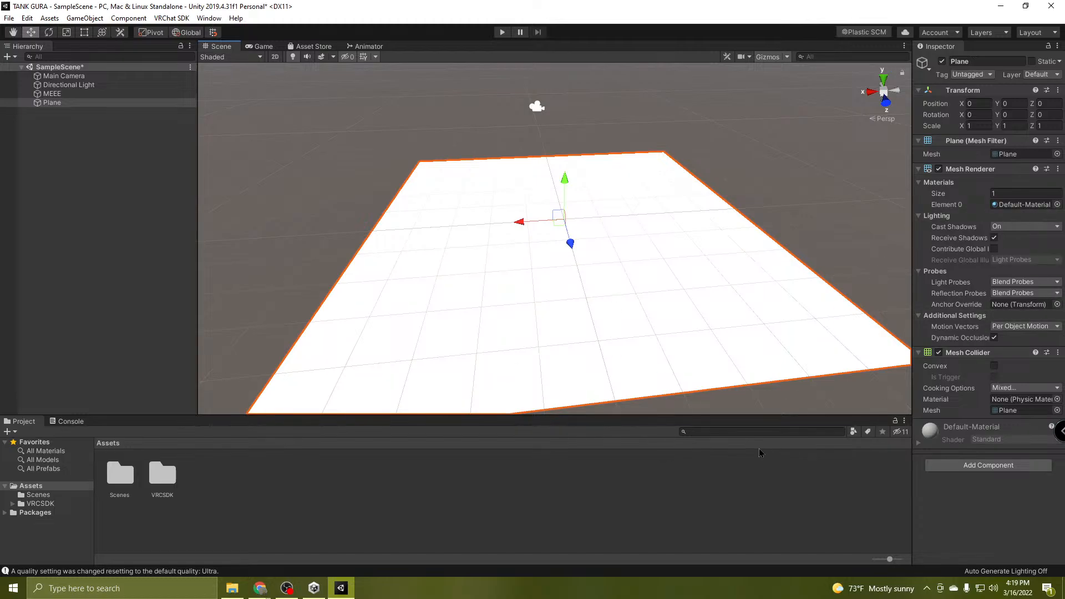
right_drag(454, 249, 466, 292)
Import the TEXAS GURA READY image from Pictures > Saved Pictures > 2D PROJECT > done into Unity's Assets folder.
click(233, 589)
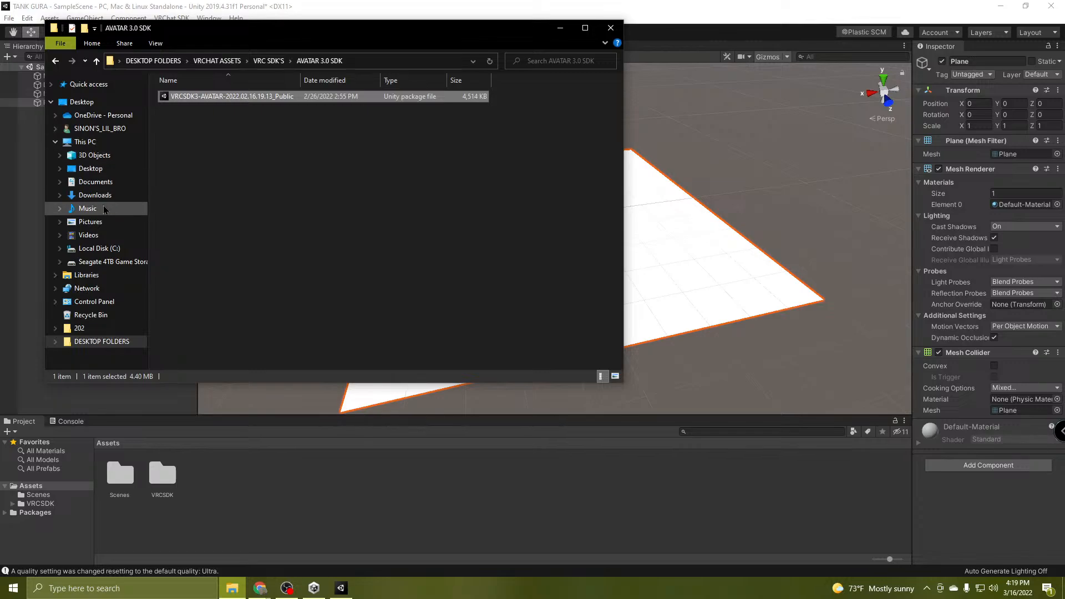
click(91, 221)
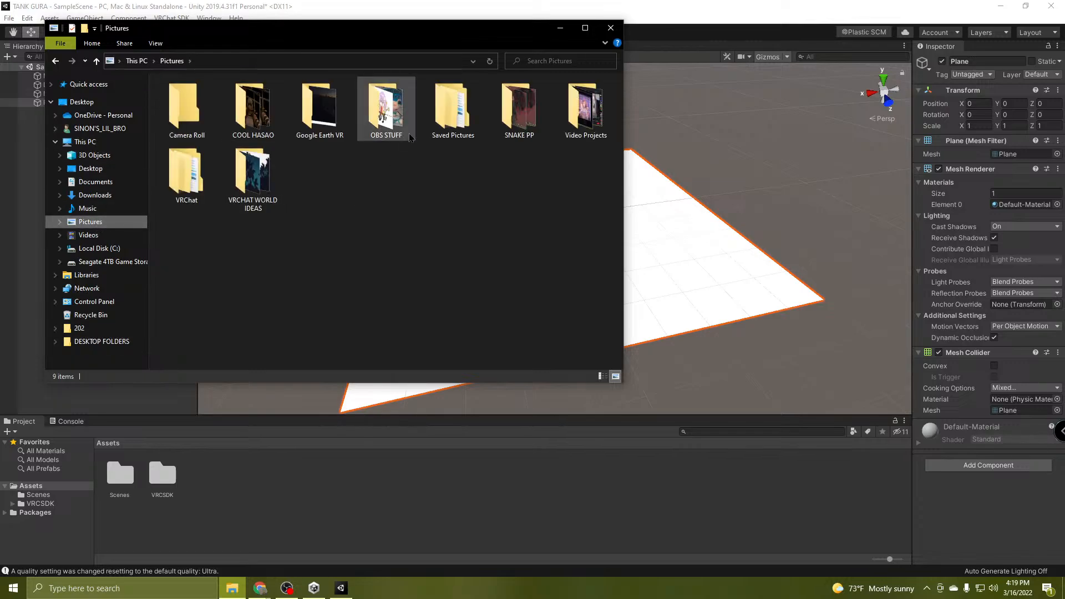
double_click(443, 108)
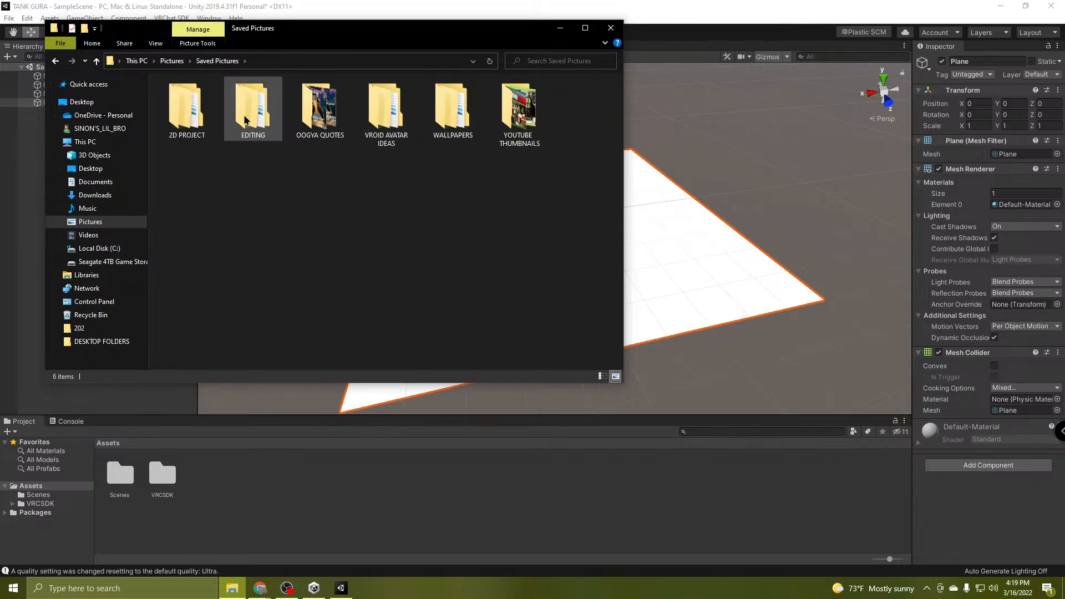
double_click(190, 107)
click(193, 108)
double_click(193, 108)
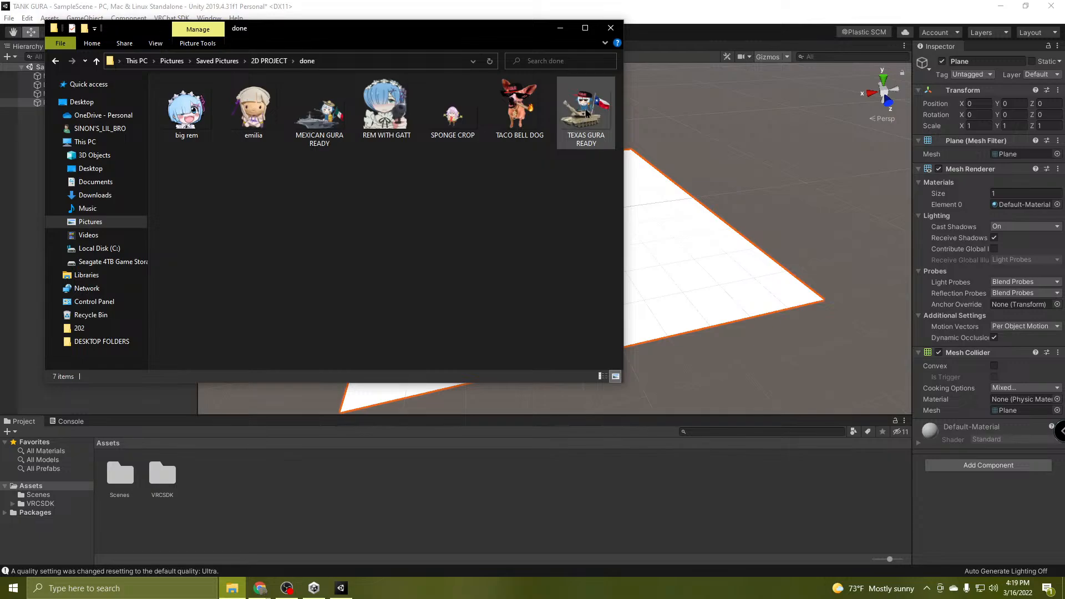
drag(573, 122, 261, 514)
click(333, 512)
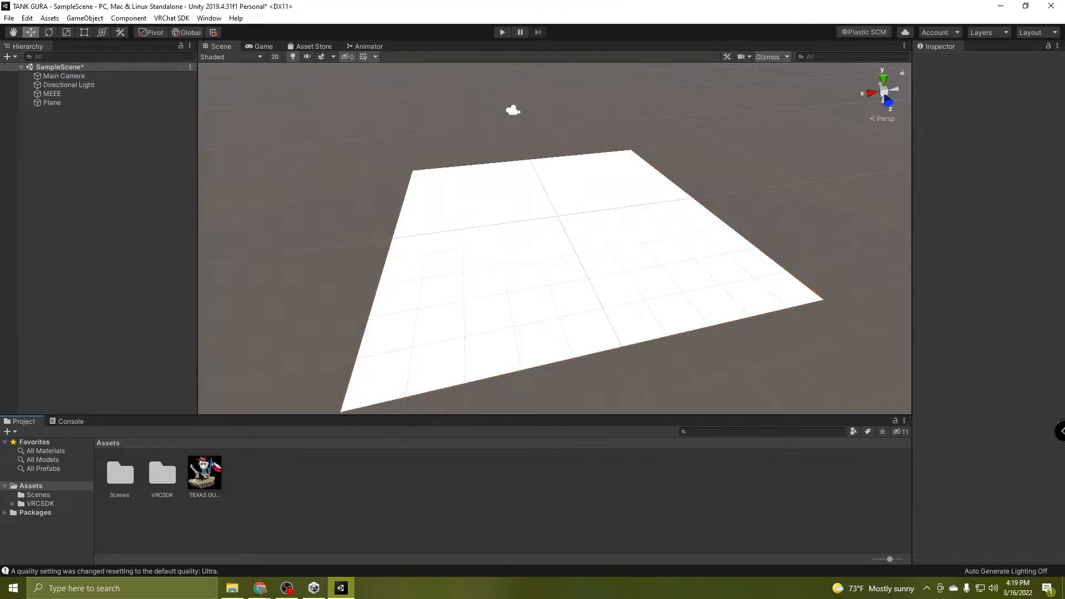
Set the TEXAS GURA READY texture's Wrap Mode to Clamp and apply the import settings.
click(205, 479)
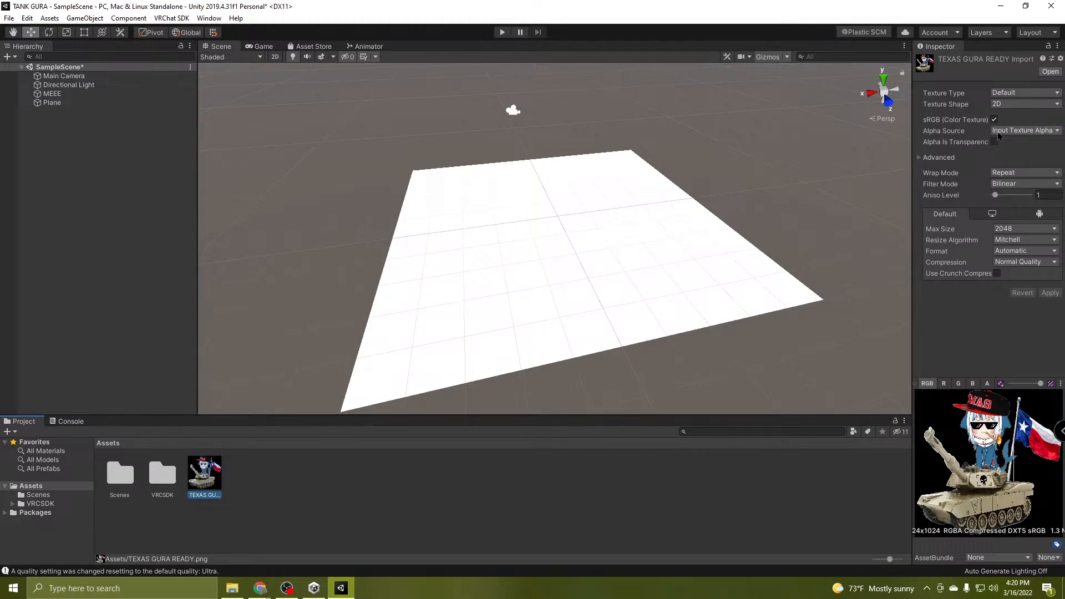
click(1012, 176)
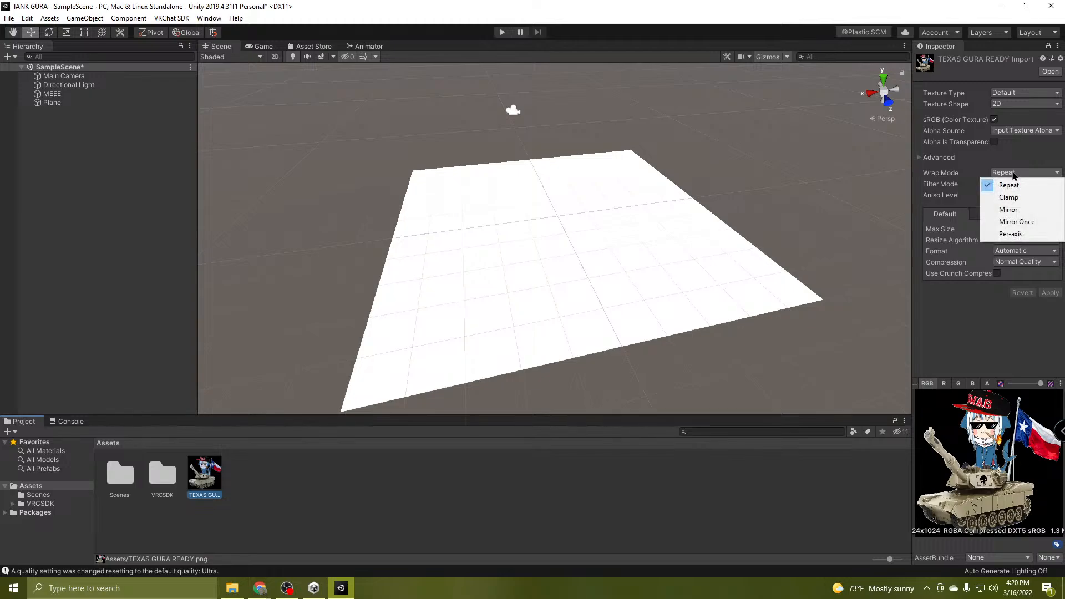
click(1016, 198)
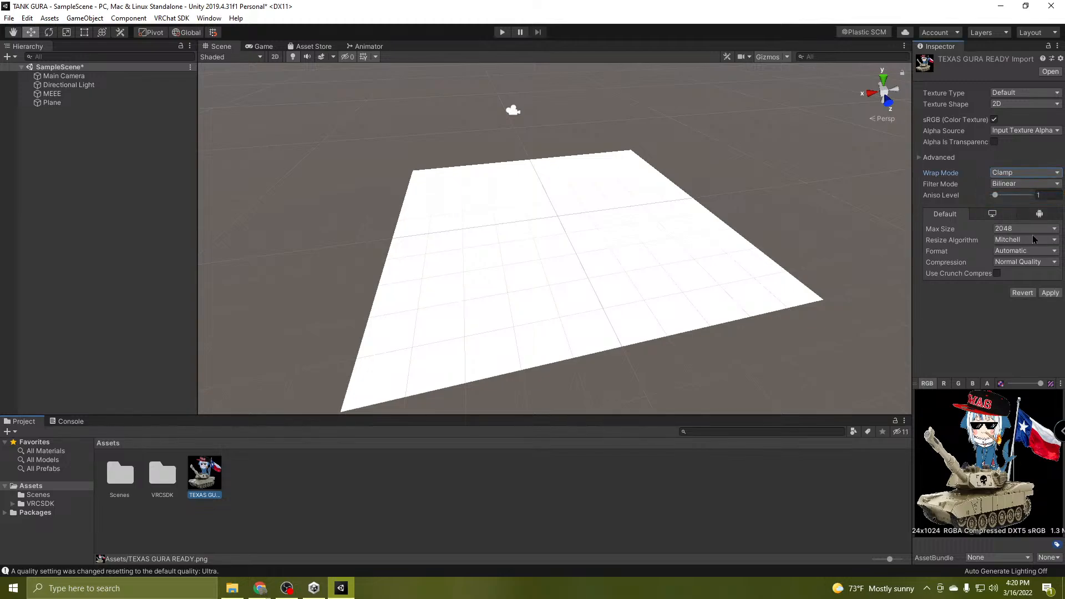
click(1050, 293)
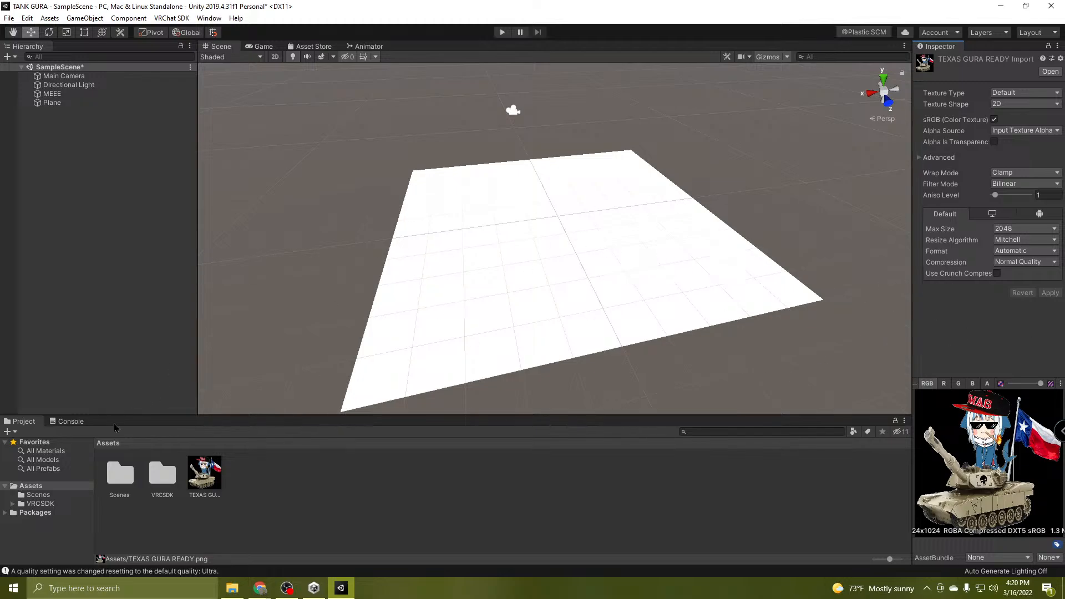
Clear all messages from the Console and return to the project's Assets.
click(68, 422)
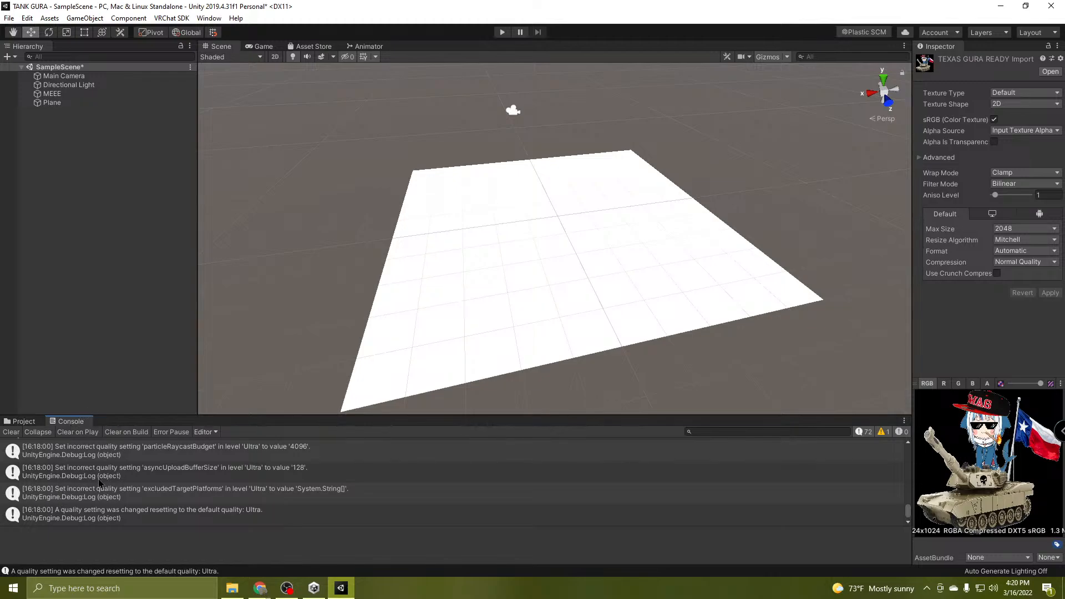
click(10, 433)
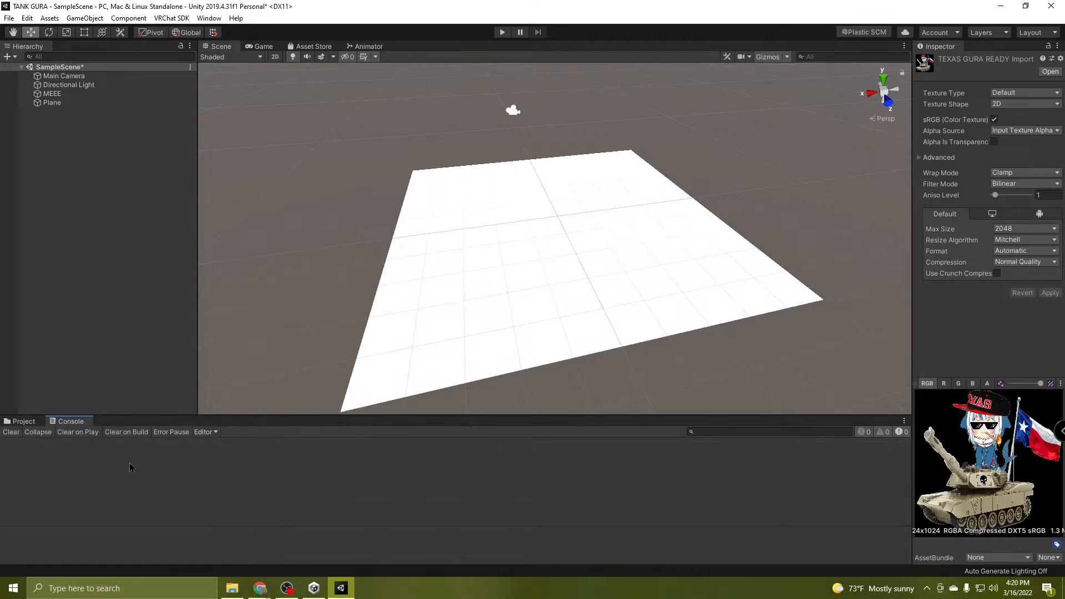
click(21, 423)
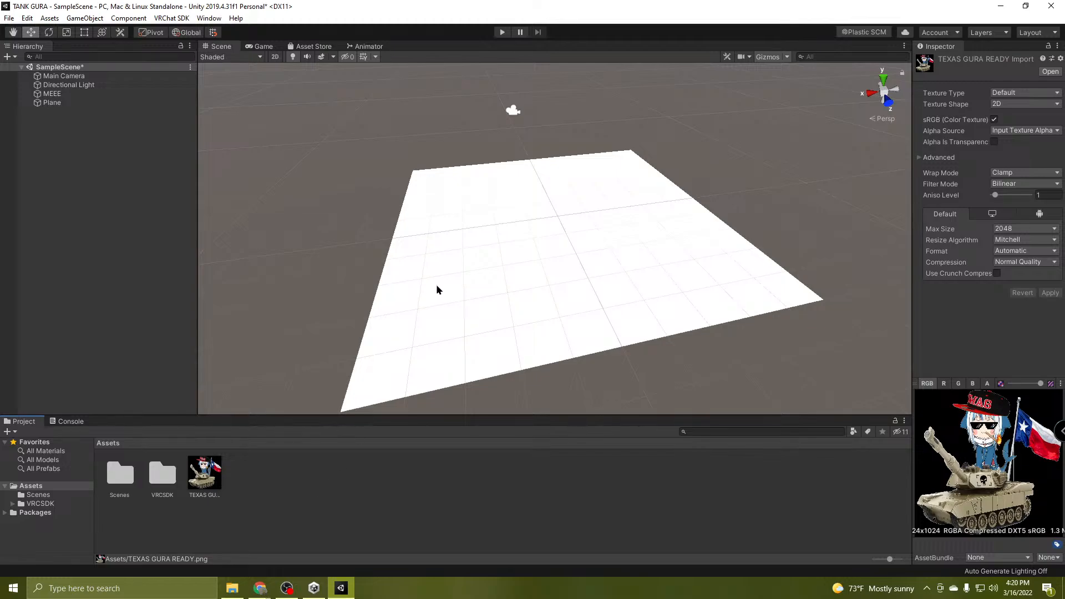
right_drag(436, 284, 568, 331)
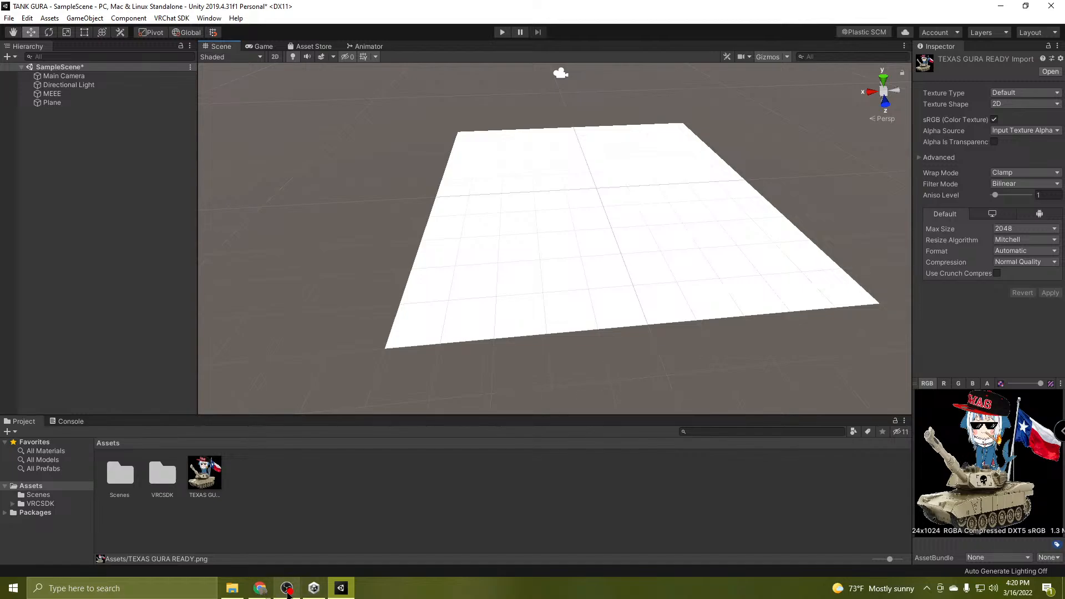
Check the YouTube live chat window, then return to Unity and view the TEXAS GURA READY import settings.
mouse_move(260, 589)
click(325, 550)
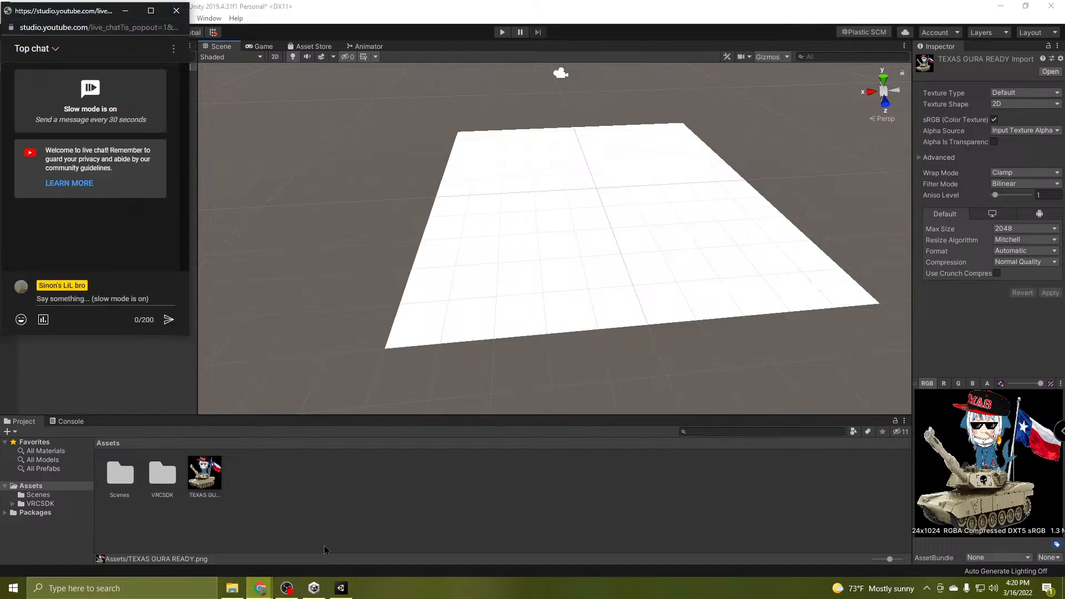
click(433, 499)
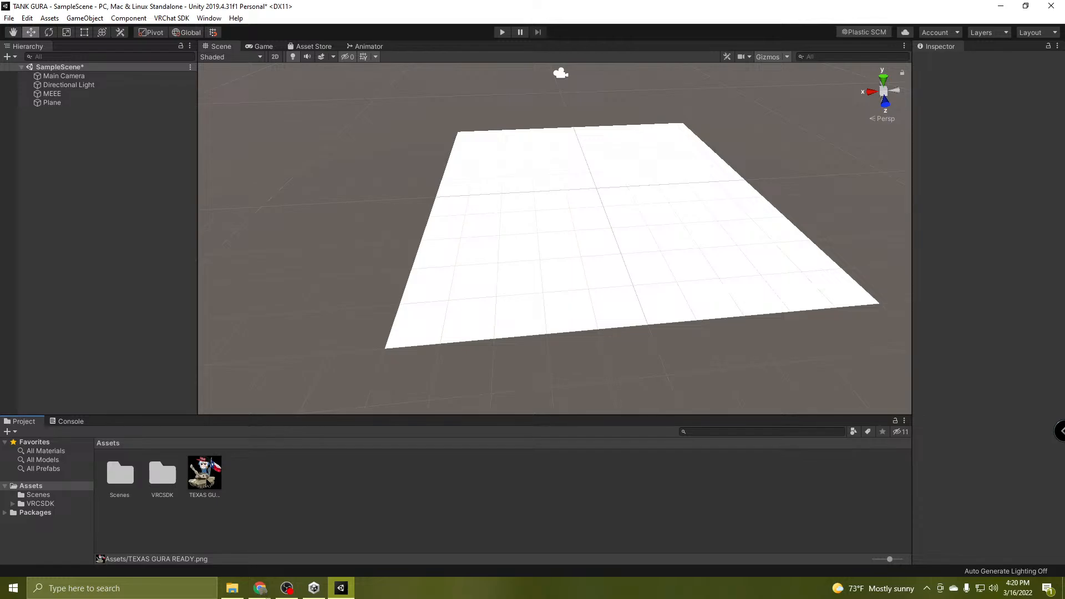
click(206, 480)
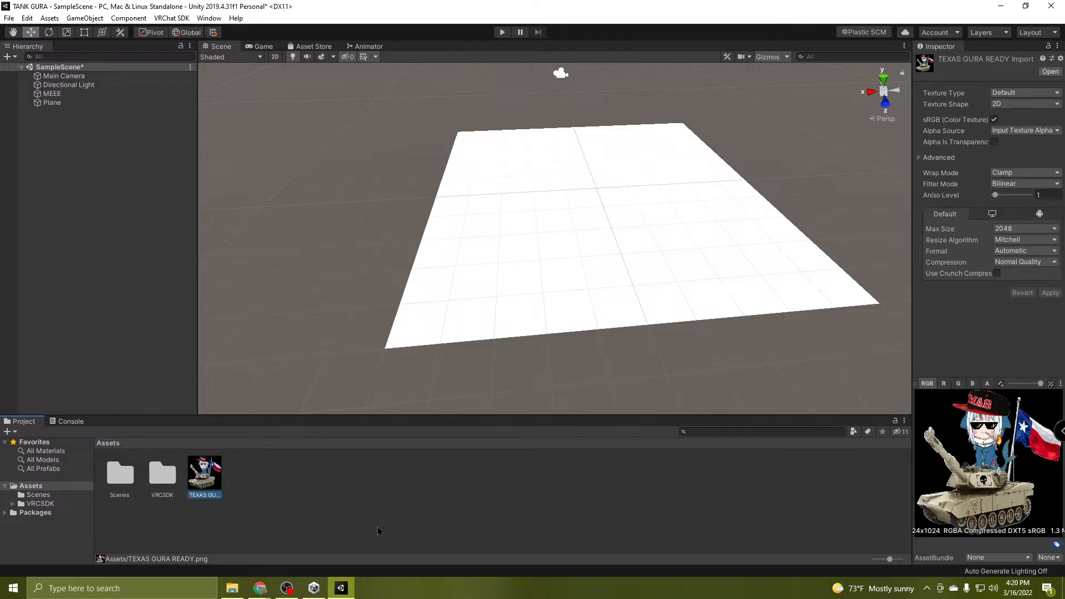
Create a new material named GURA in the Assets folder.
click(327, 490)
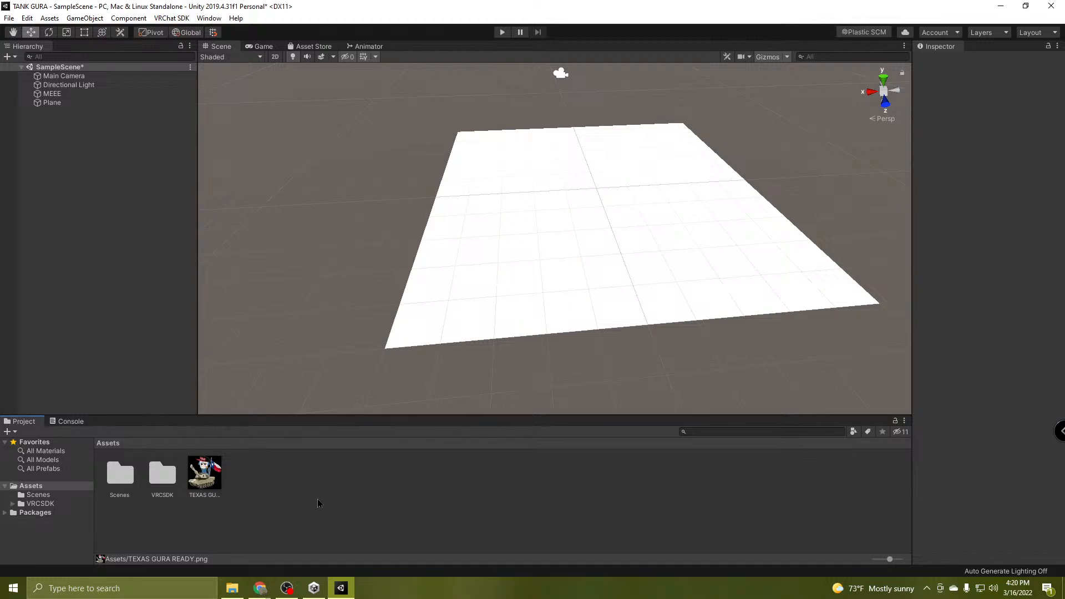
right_click(319, 499)
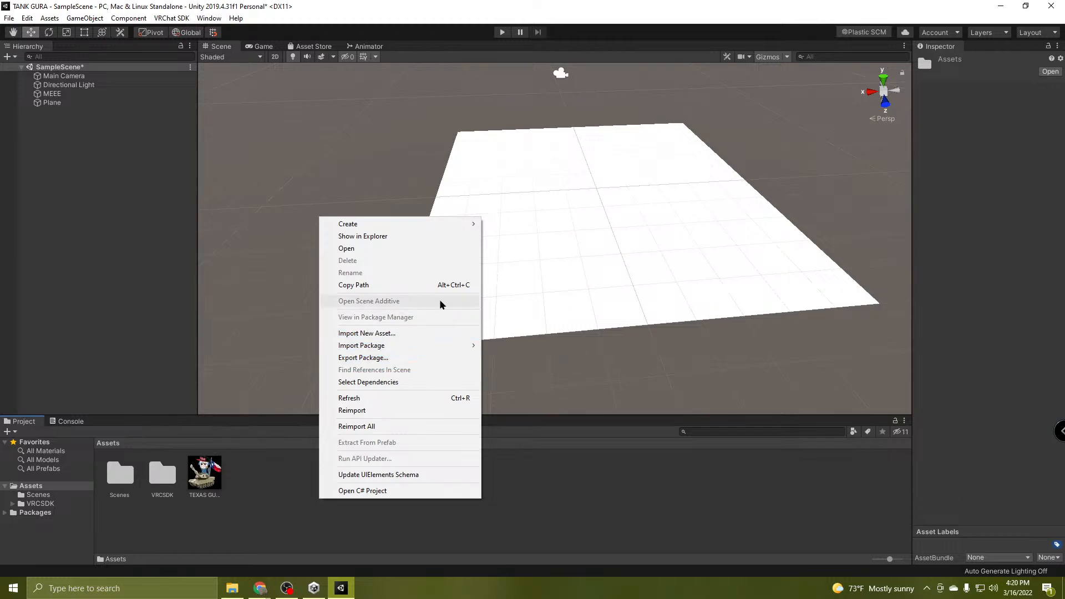
mouse_move(368, 224)
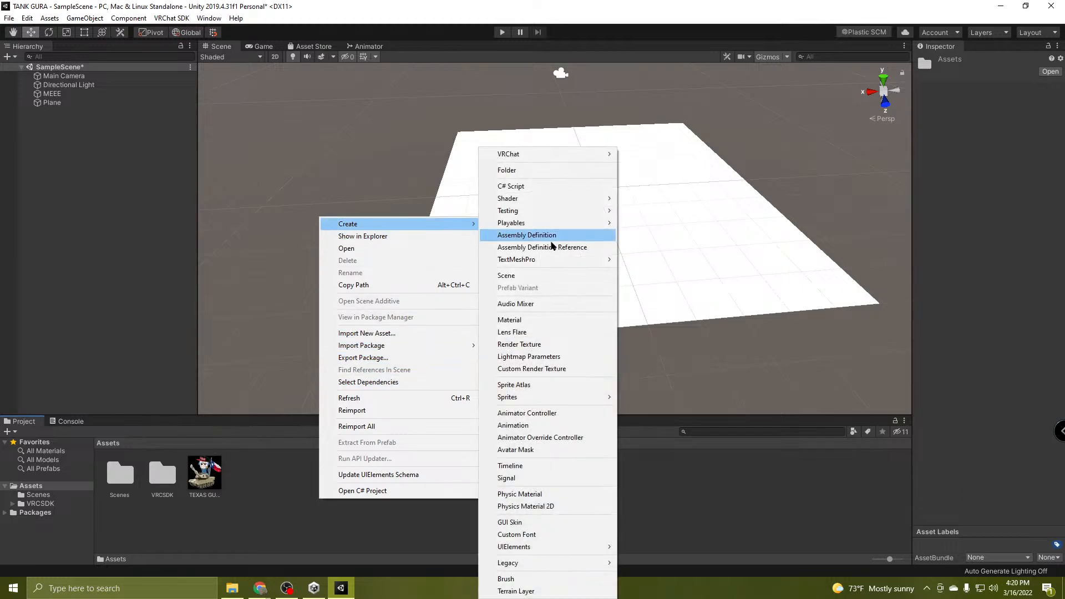
click(531, 320)
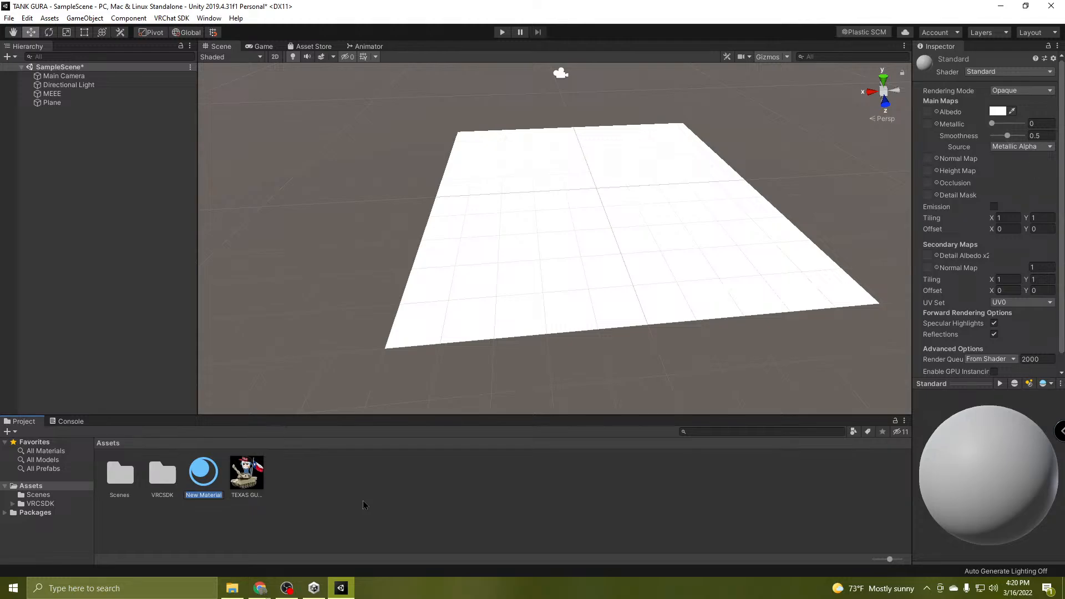
text(GURA)
key(Return)
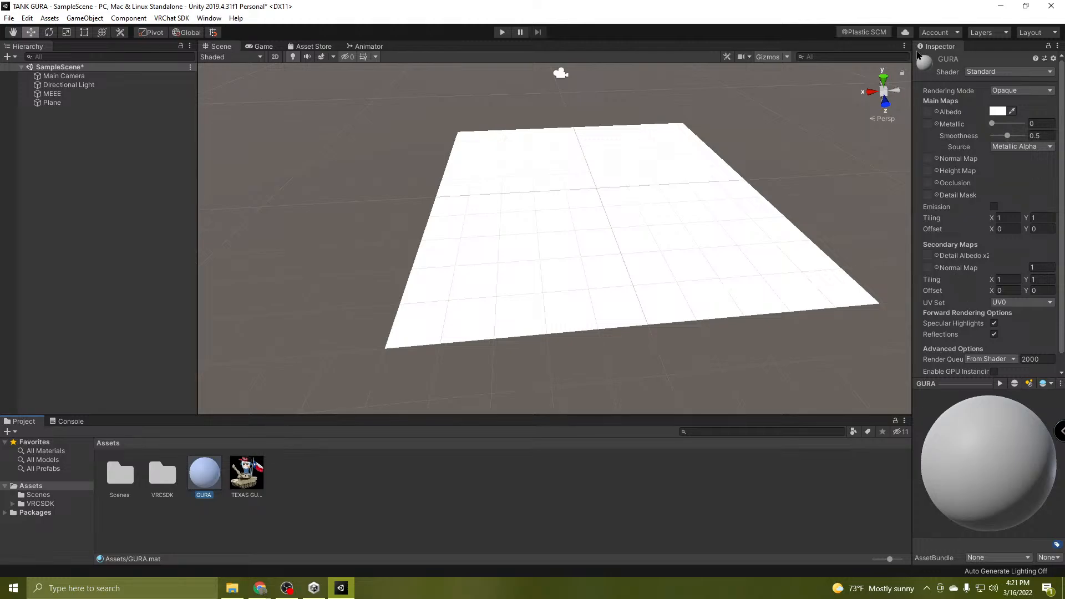
Change the GURA material's shader to Legacy Shaders/Transparent/Cutout/Diffuse.
click(996, 72)
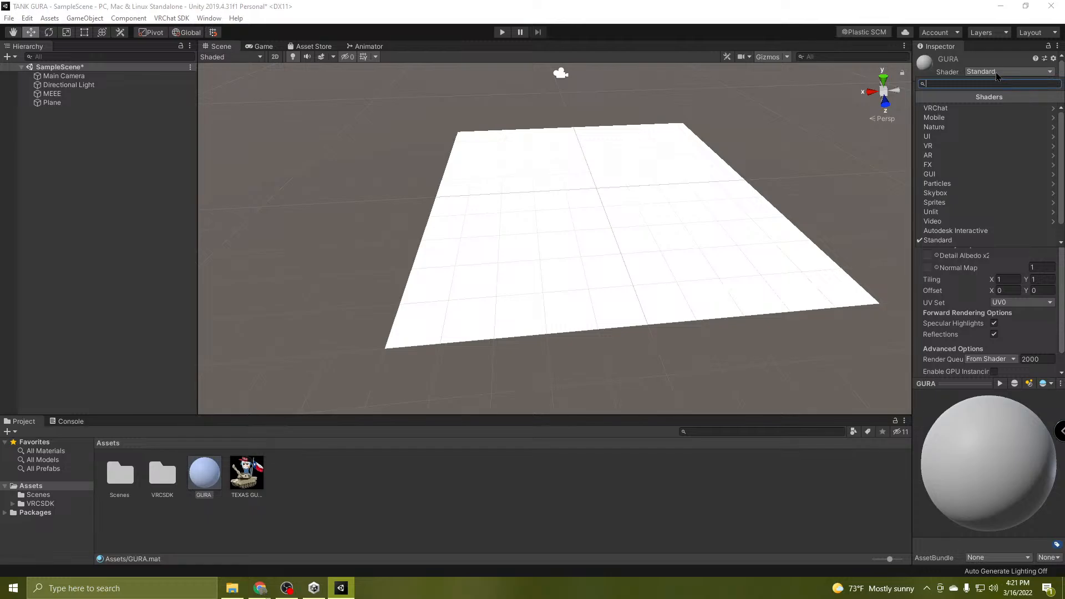
scroll(1000, 176, down, 1)
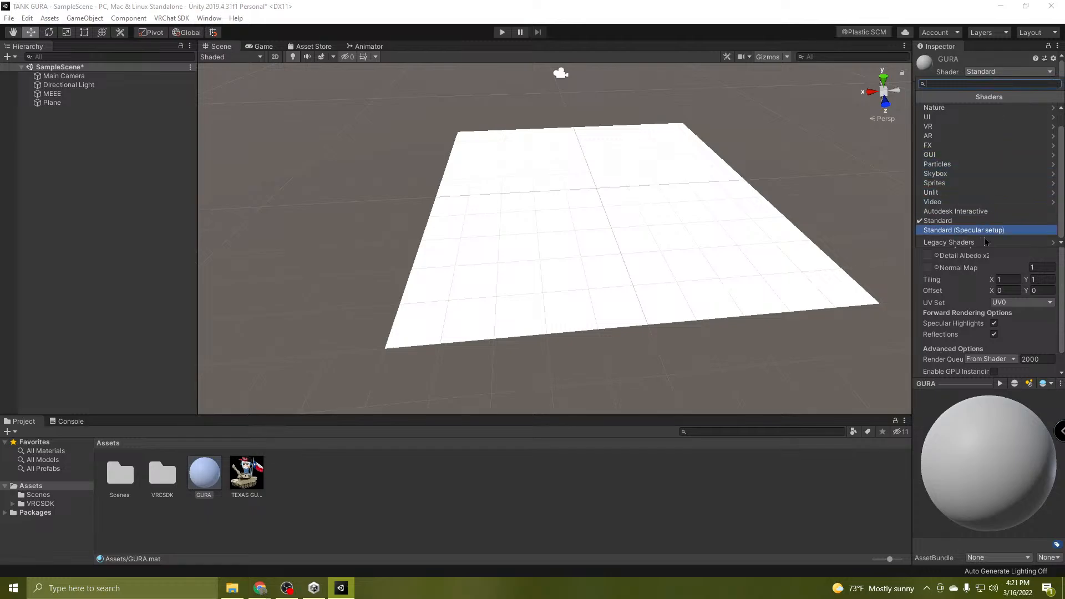
click(945, 249)
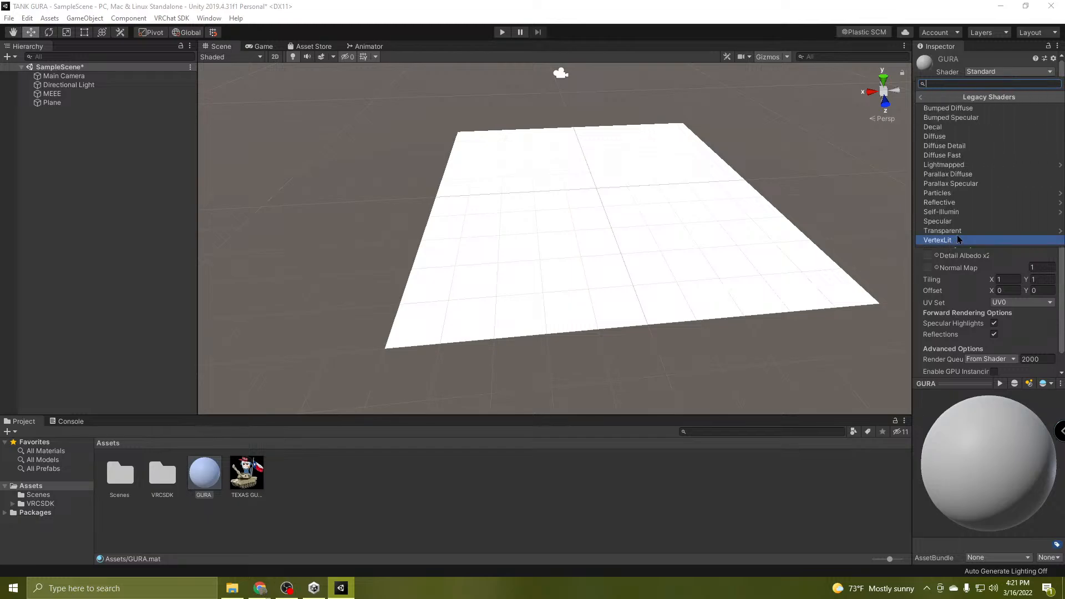
click(959, 230)
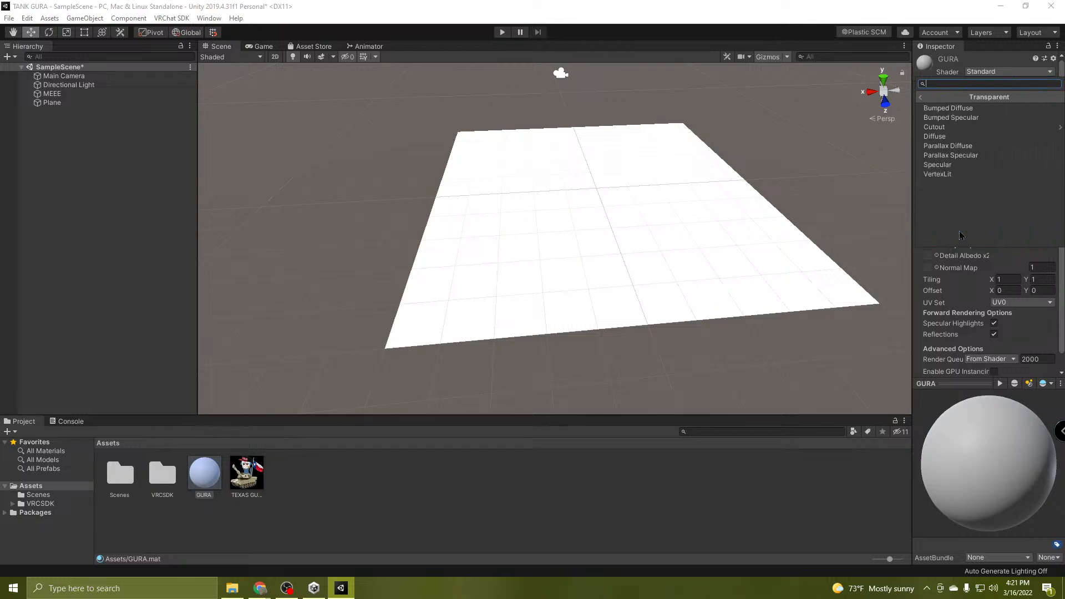
click(945, 127)
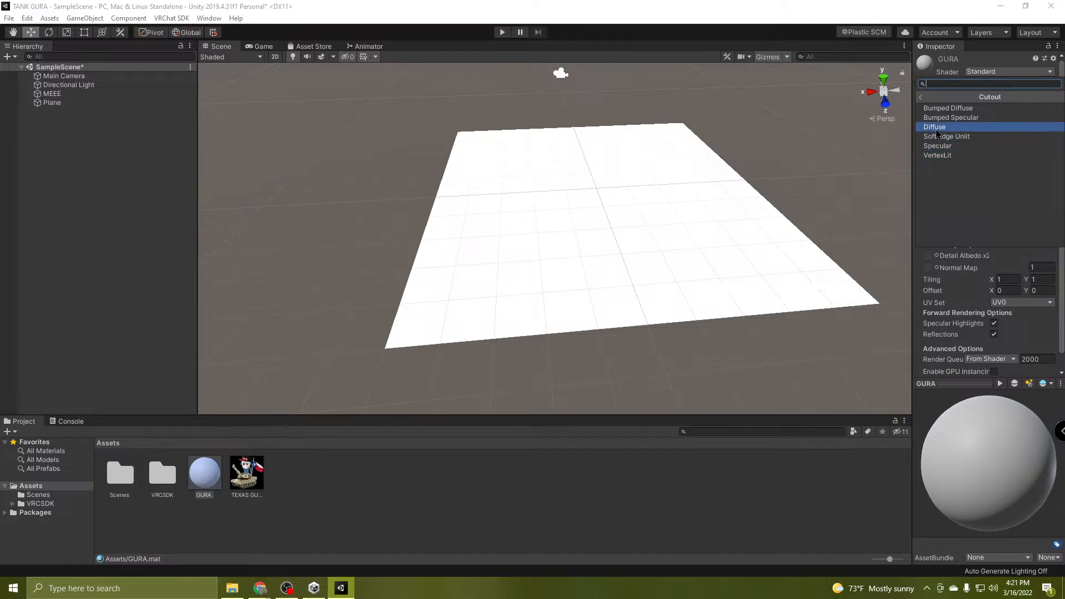
click(938, 131)
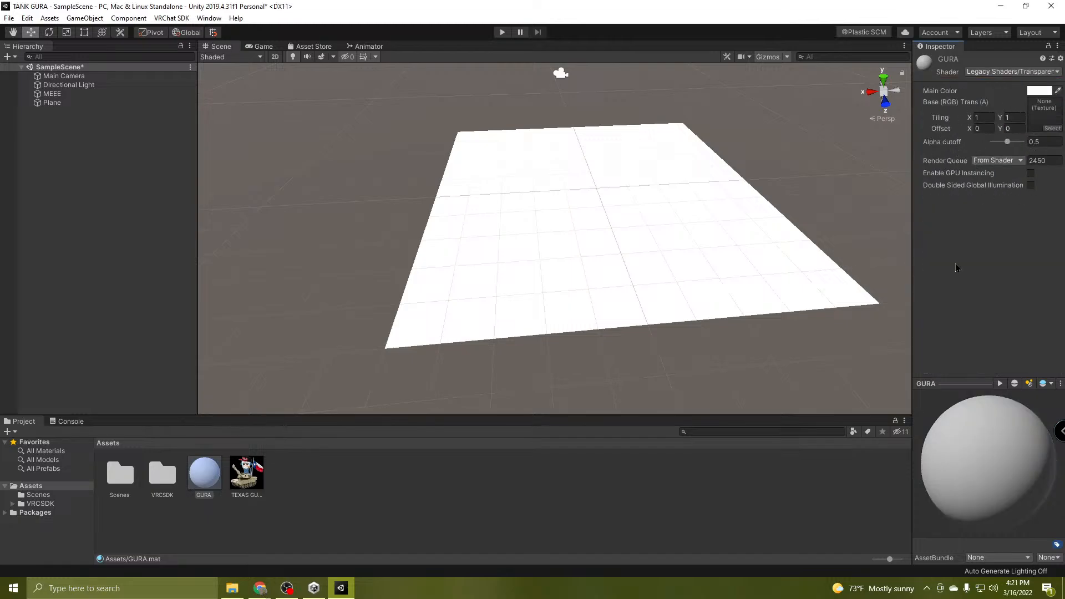
Assign the TEXAS GURA READY image as the GURA material's Base (RGB) Trans (A) texture and rotate the material preview.
click(295, 505)
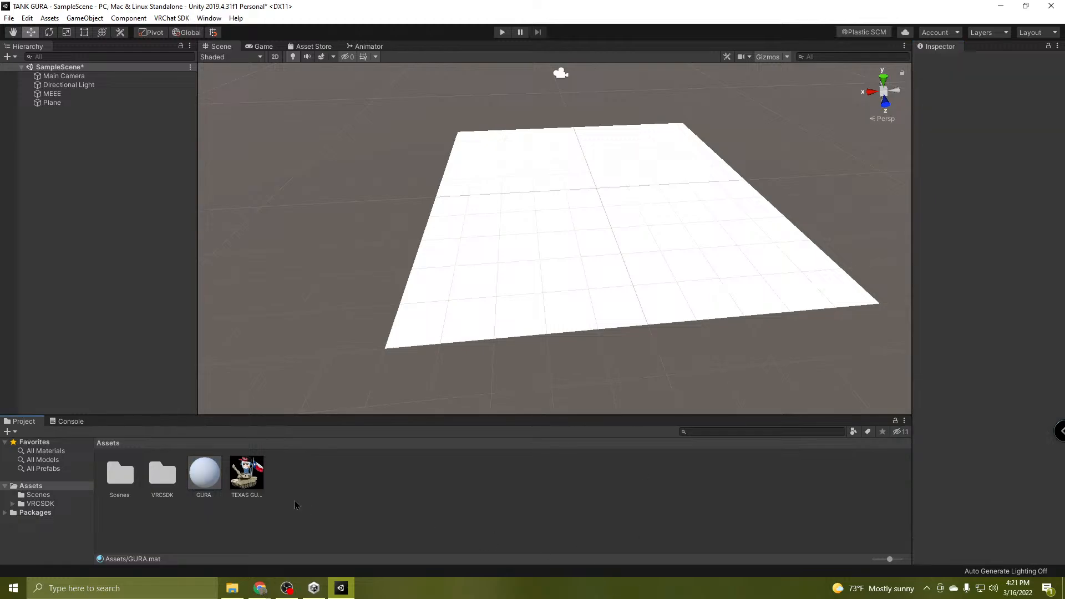
click(205, 482)
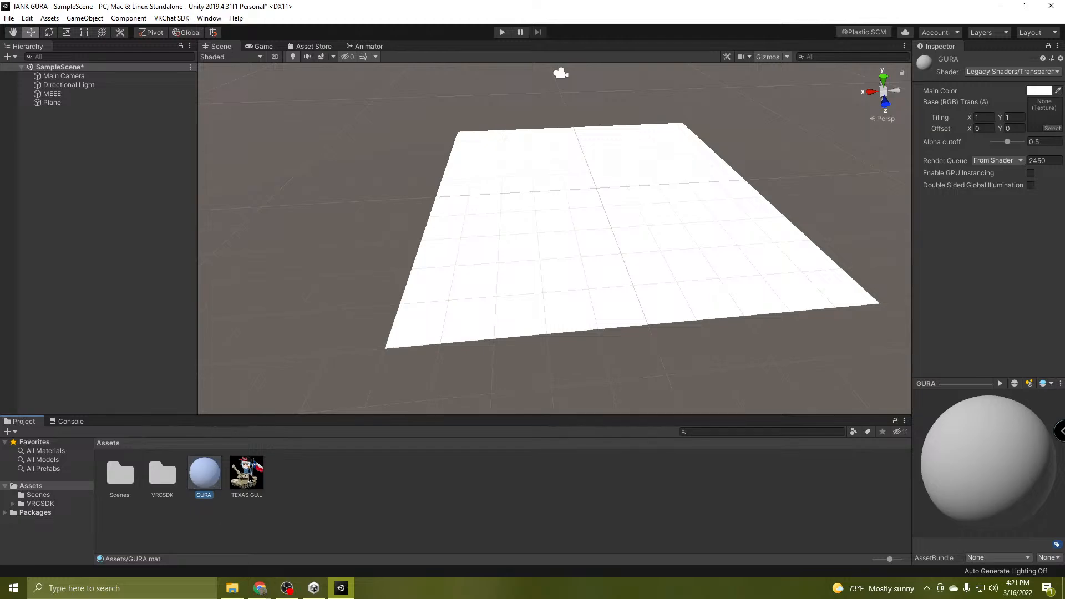
drag(247, 472, 264, 498)
drag(247, 480, 1042, 115)
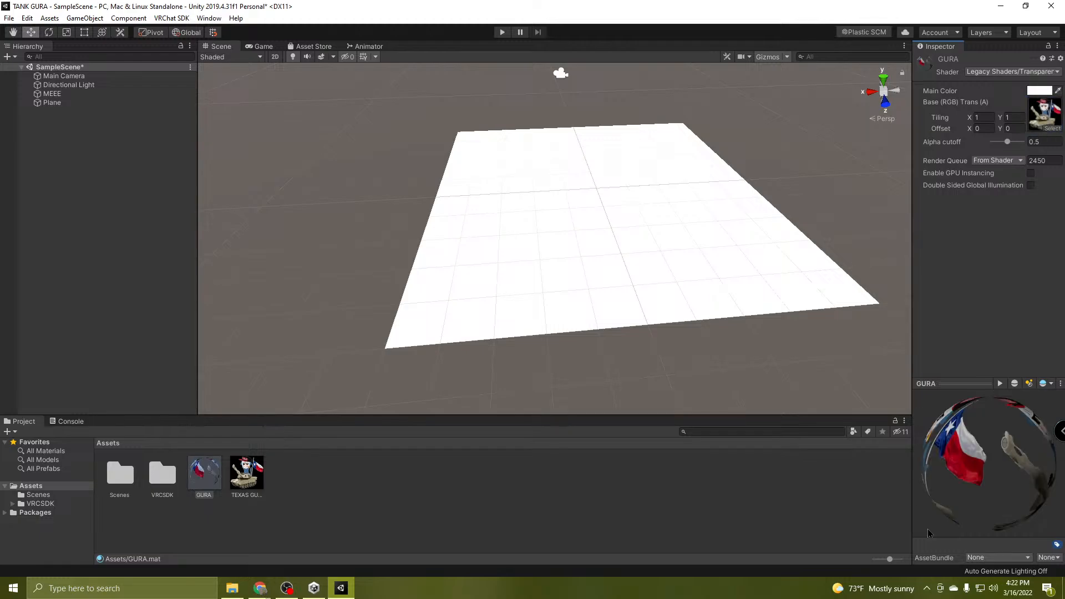
drag(1005, 474, 917, 461)
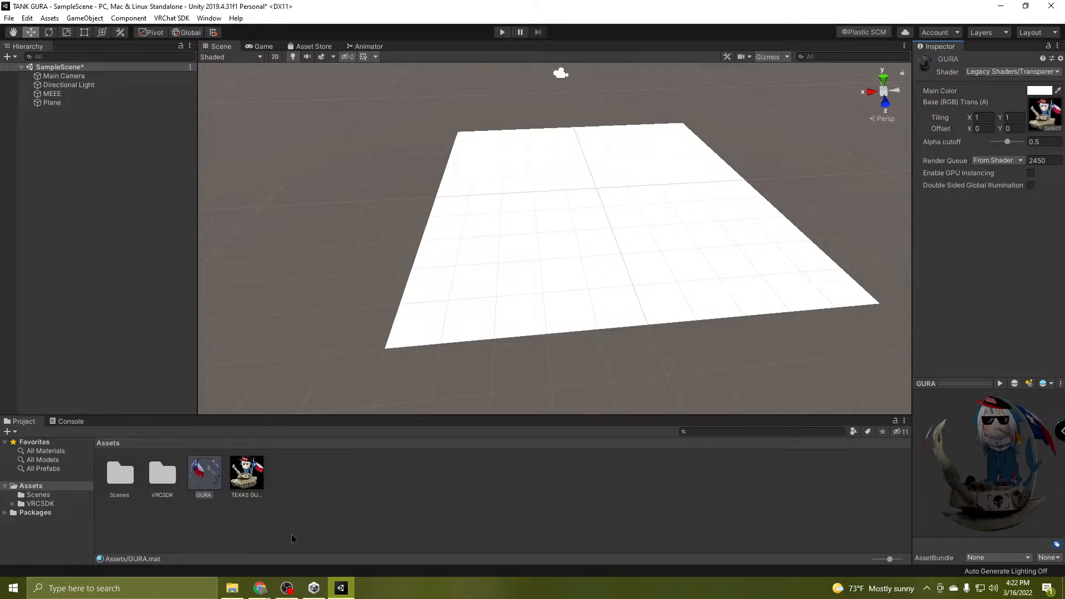
Apply the GURA material to the plane in the scene.
click(210, 478)
drag(326, 524, 577, 271)
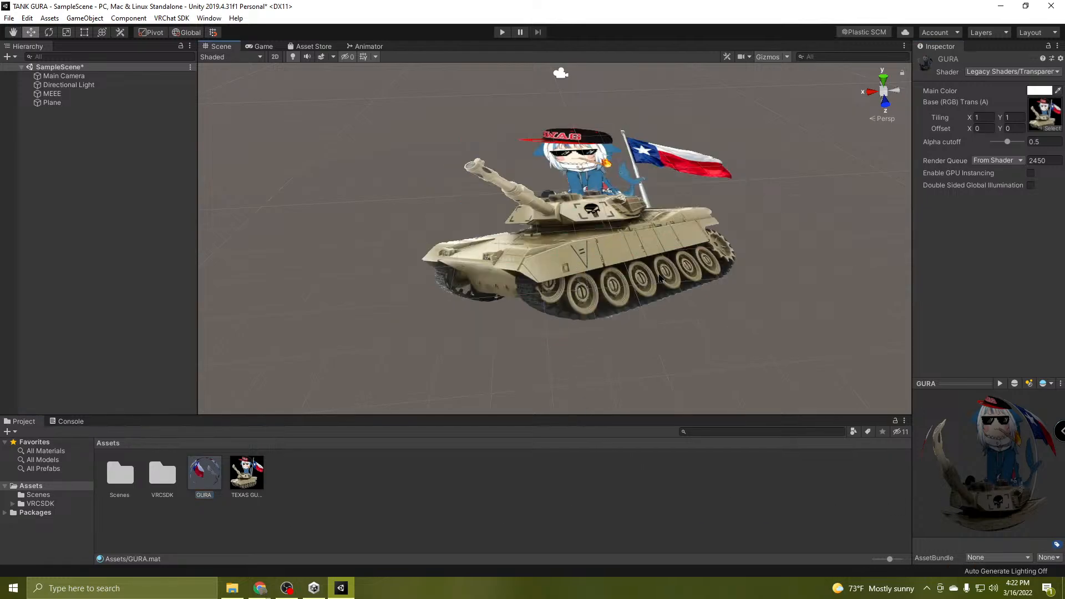
mouse_move(731, 253)
alt+mouse_down()
mouse_move(737, 227)
mouse_move(680, 191)
mouse_move(715, 246)
alt+mouse_up()
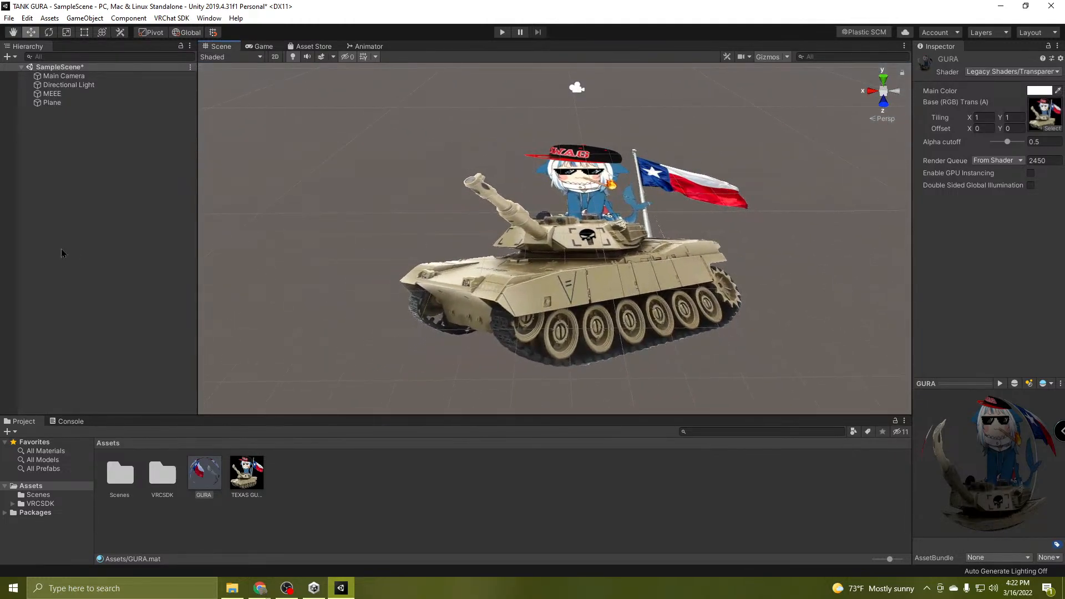
Examine the MEEE and Plane objects, the TEXAS GURA READY import settings and the textured plane up close.
click(58, 94)
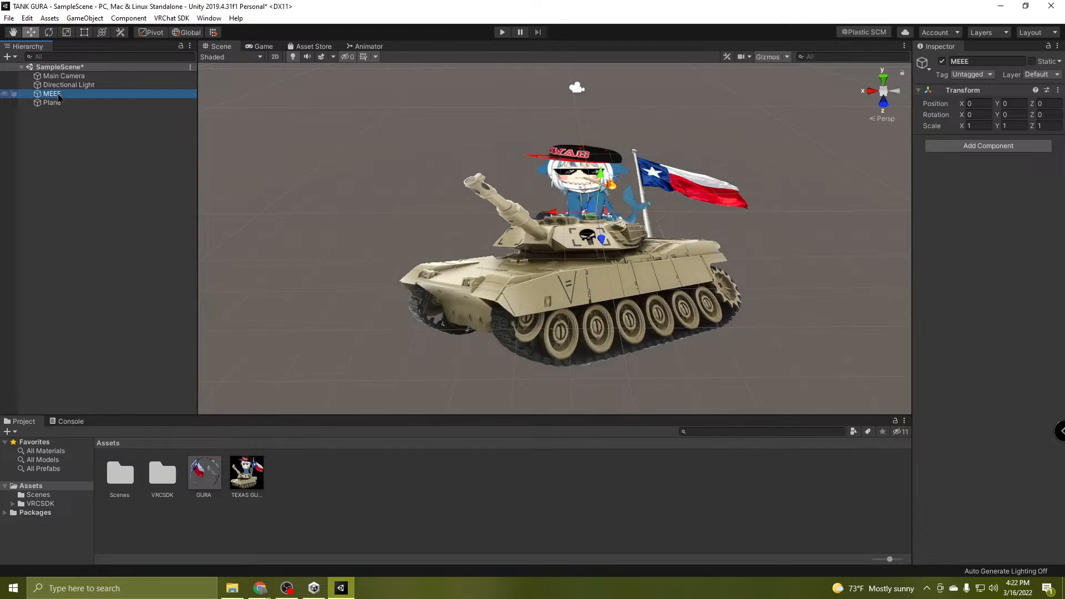
click(53, 105)
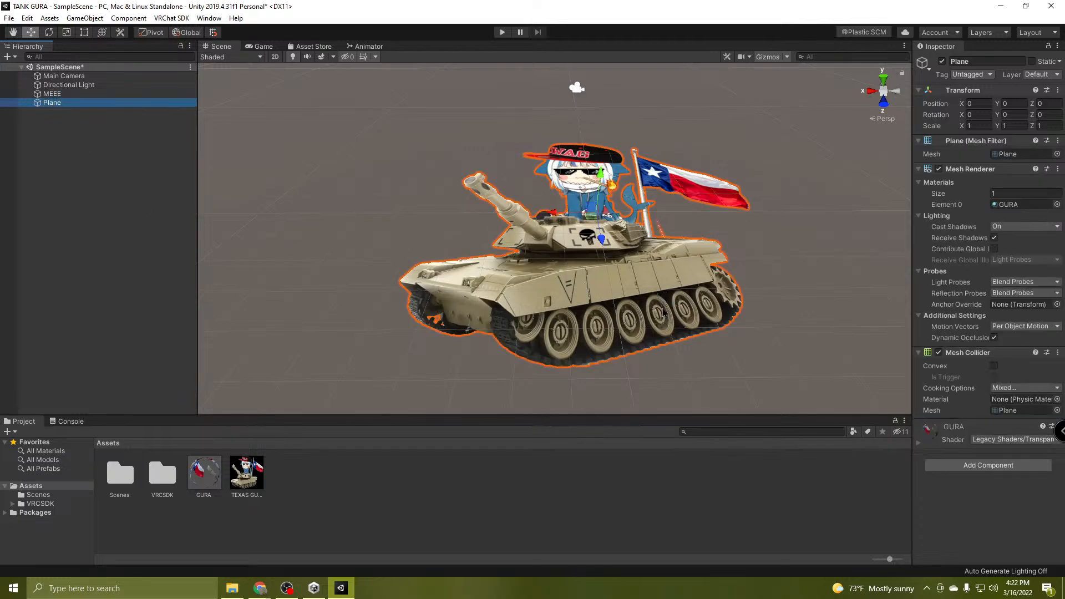
click(247, 479)
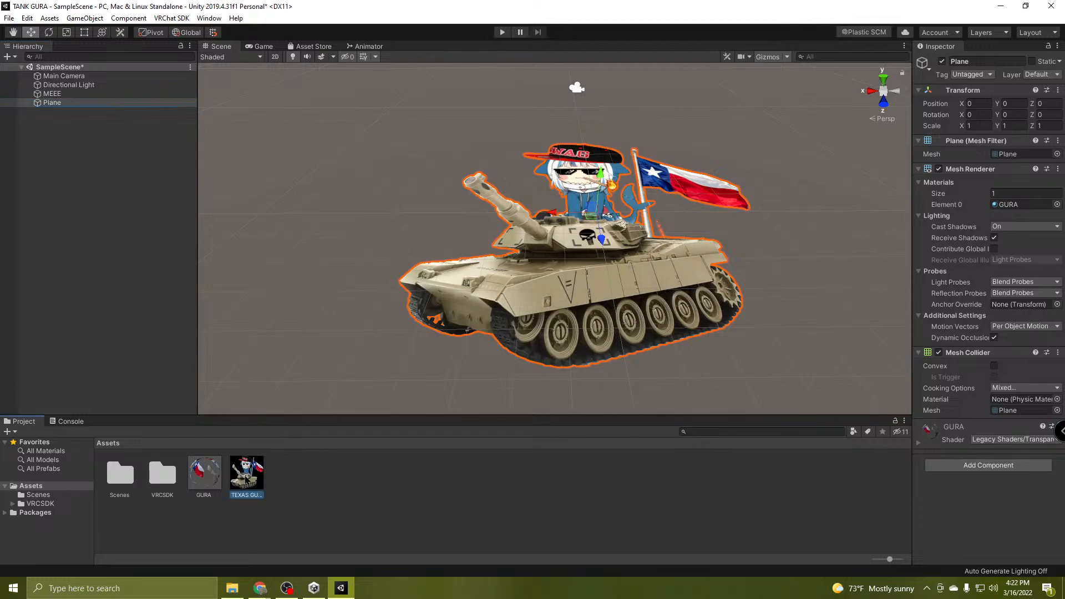
scroll(600, 289, up, 2)
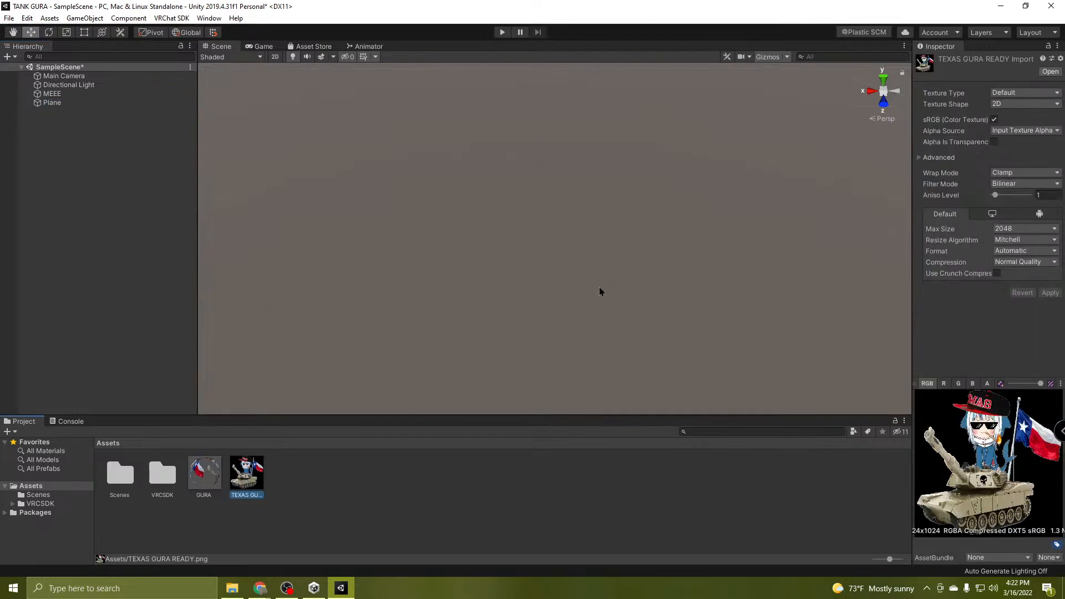
scroll(600, 288, down, 1)
right_drag(648, 266, 668, 286)
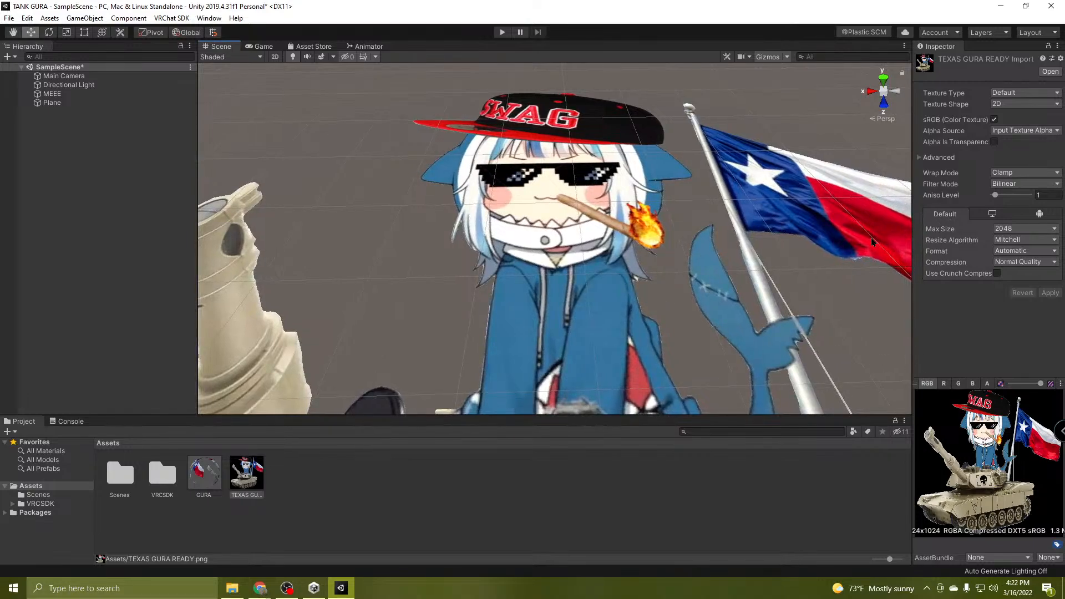
click(259, 495)
click(210, 482)
click(270, 494)
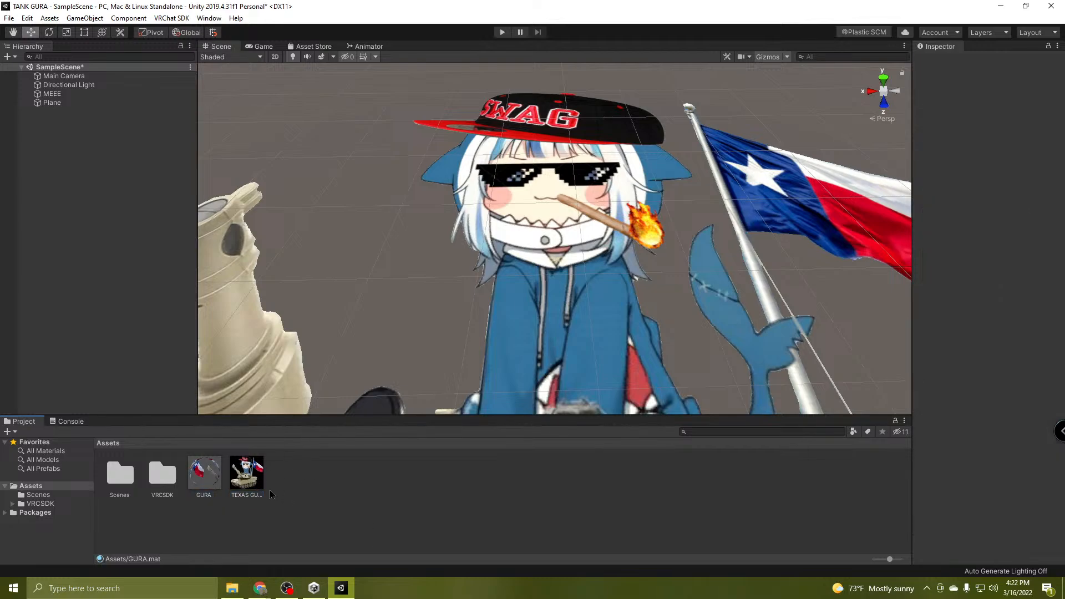
click(247, 481)
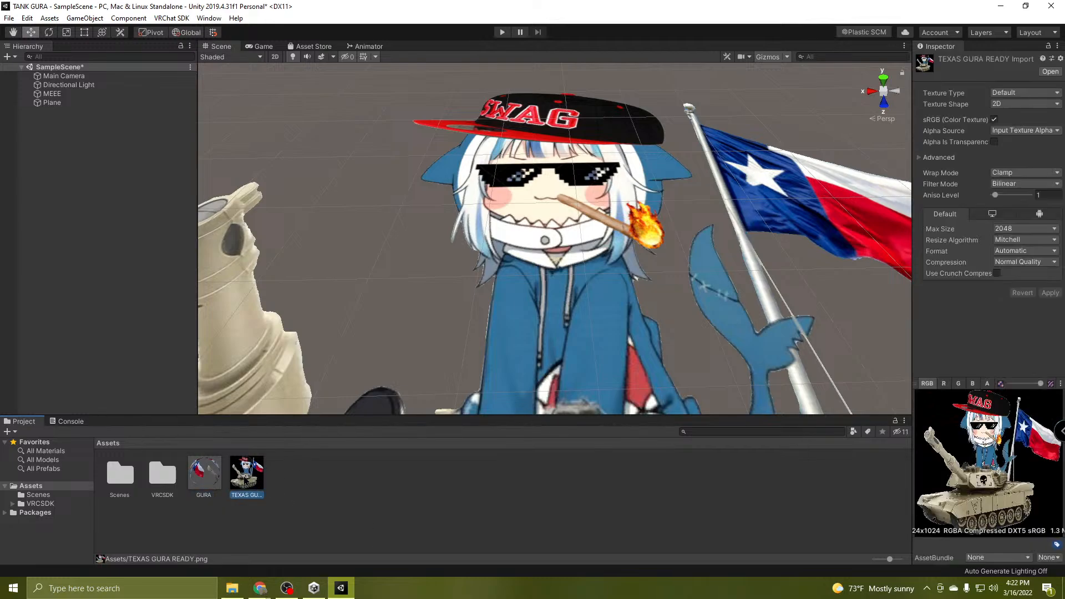
Lower the GURA material's Alpha cutoff to 0.04 and inspect the image's edges up close.
click(204, 477)
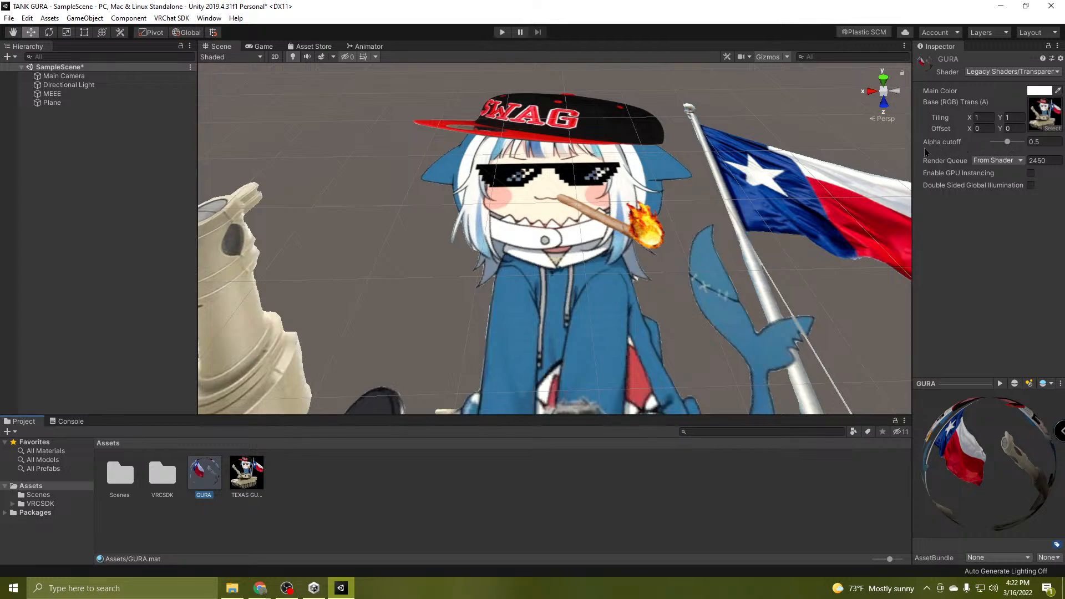
drag(1009, 143, 999, 146)
drag(1016, 153, 996, 170)
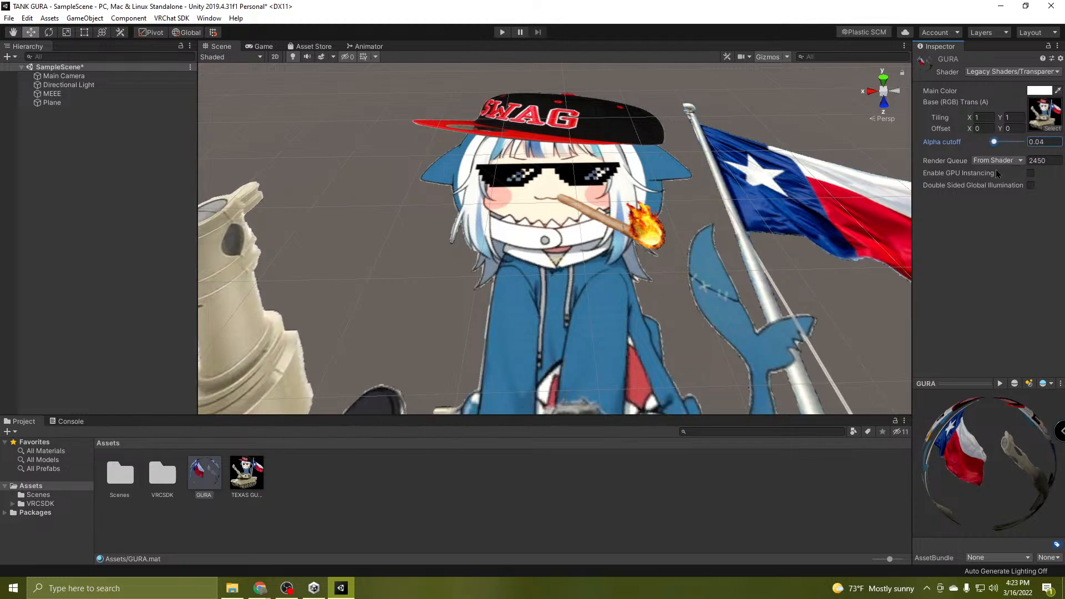
right_drag(646, 247, 683, 258)
scroll(744, 230, down, 2)
scroll(742, 232, up, 1)
scroll(742, 232, down, 1)
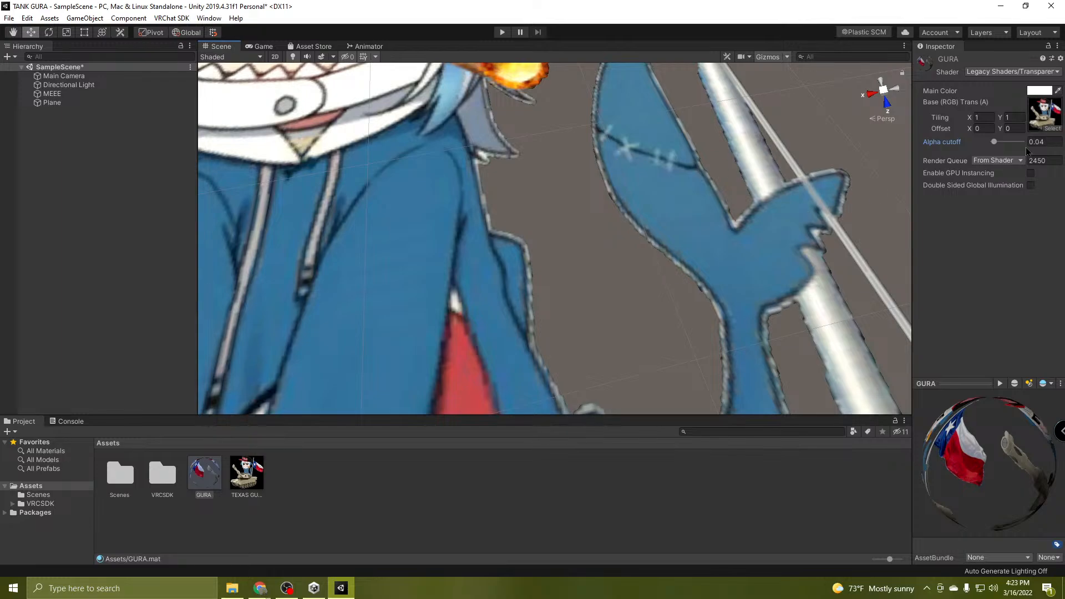
Raise the GURA material's Alpha cutoff to 0.65 and check the whole image from farther away.
mouse_move(1003, 143)
mouse_down()
mouse_move(976, 157)
mouse_move(1013, 160)
mouse_up()
right_drag(643, 244, 602, 299)
key(s)
key(s)
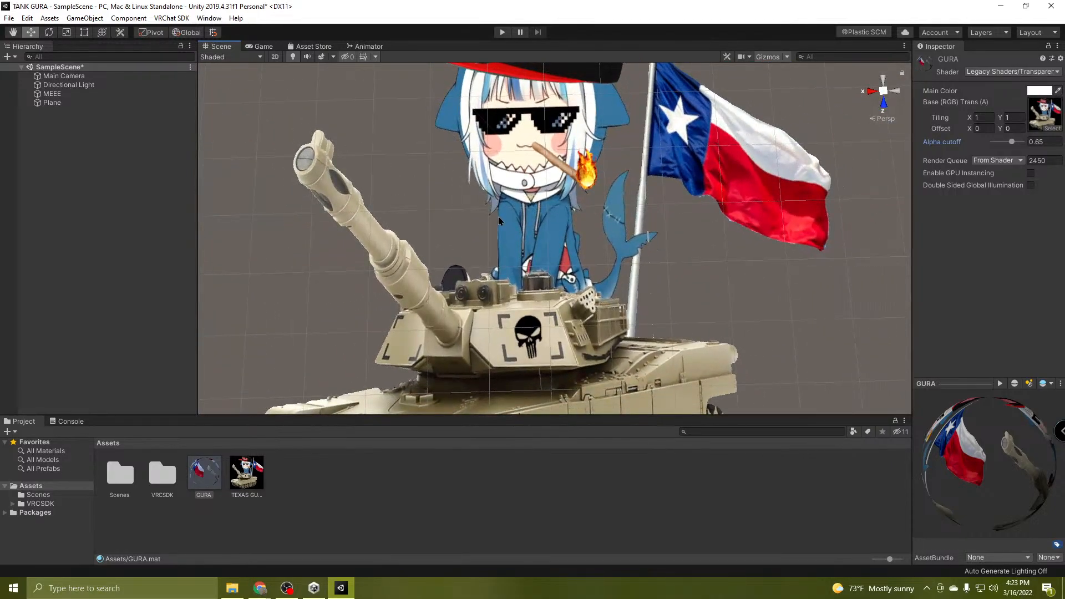
Set the Plane's X rotation to 90 so the image stands upright, and inspect it in the scene.
click(53, 103)
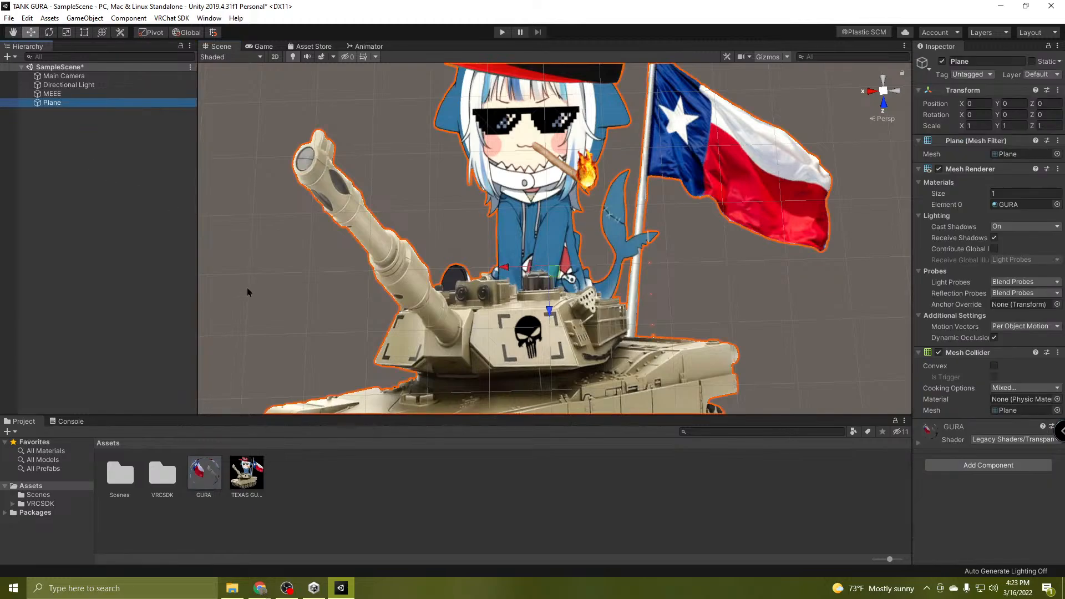
scroll(426, 279, down, 10)
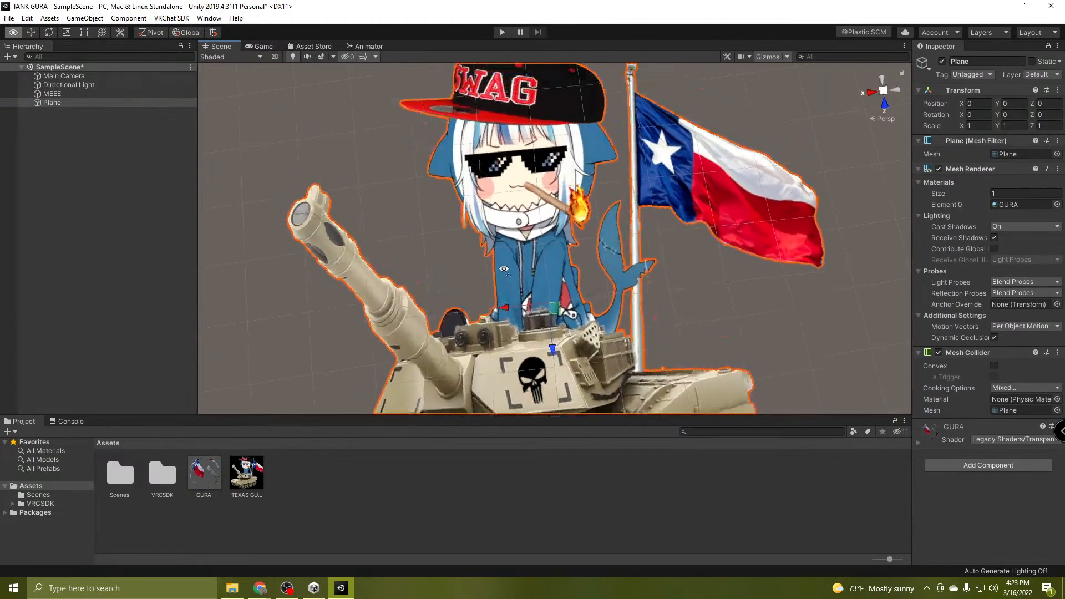
scroll(575, 314, up, 10)
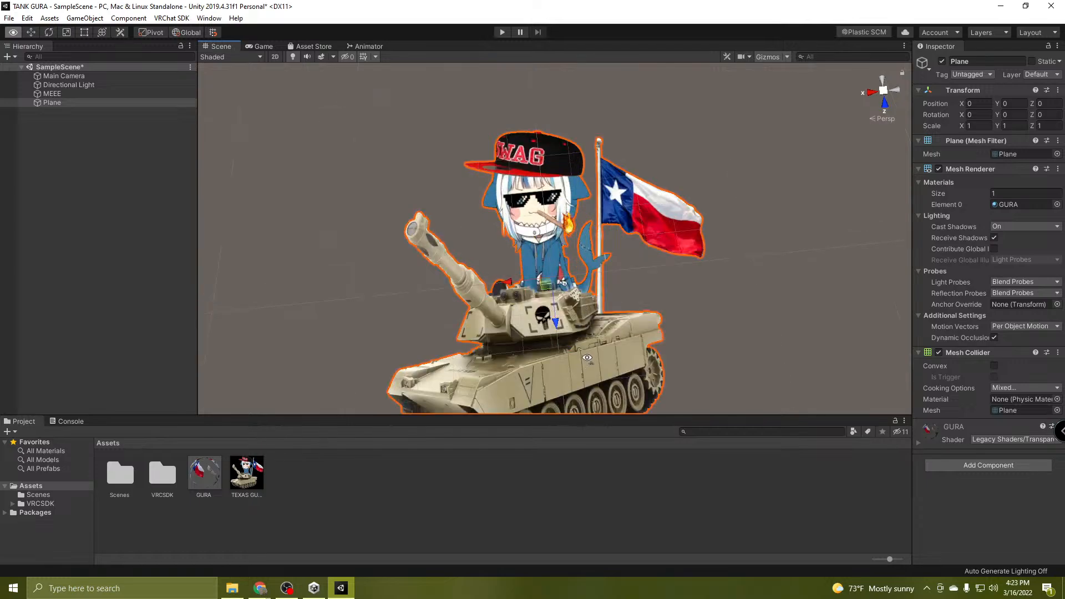
scroll(593, 391, up, 6)
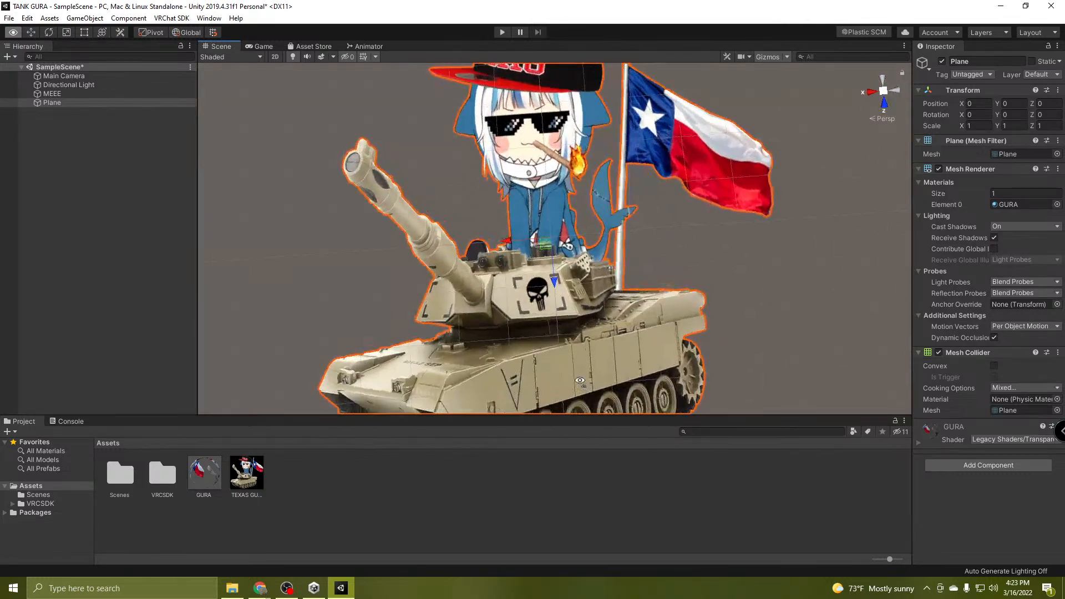
key(w)
right_drag(576, 360, 677, 224)
key(s)
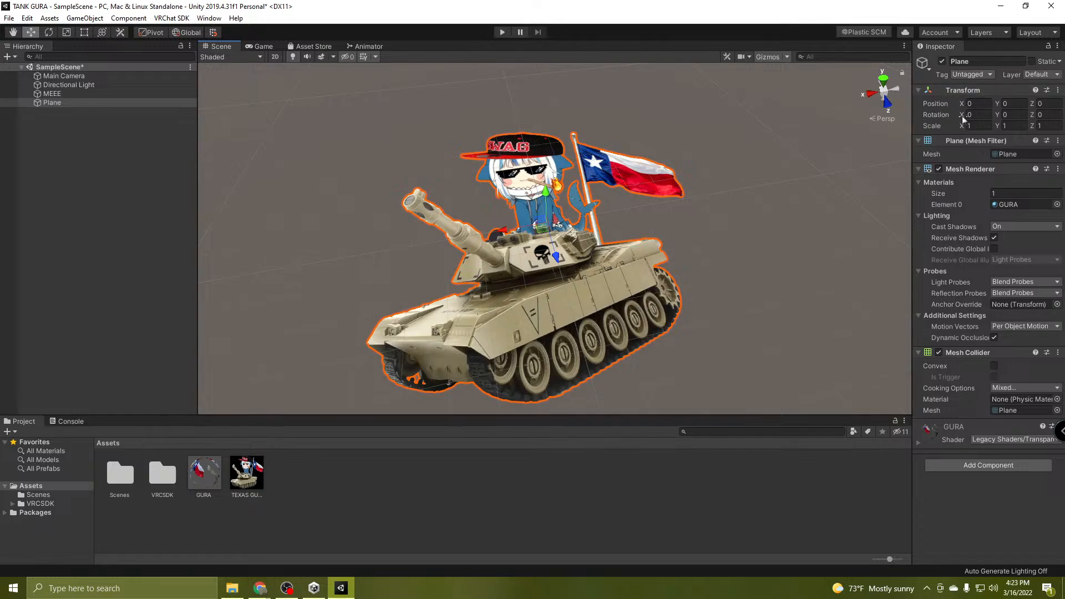
click(990, 114)
text(90)
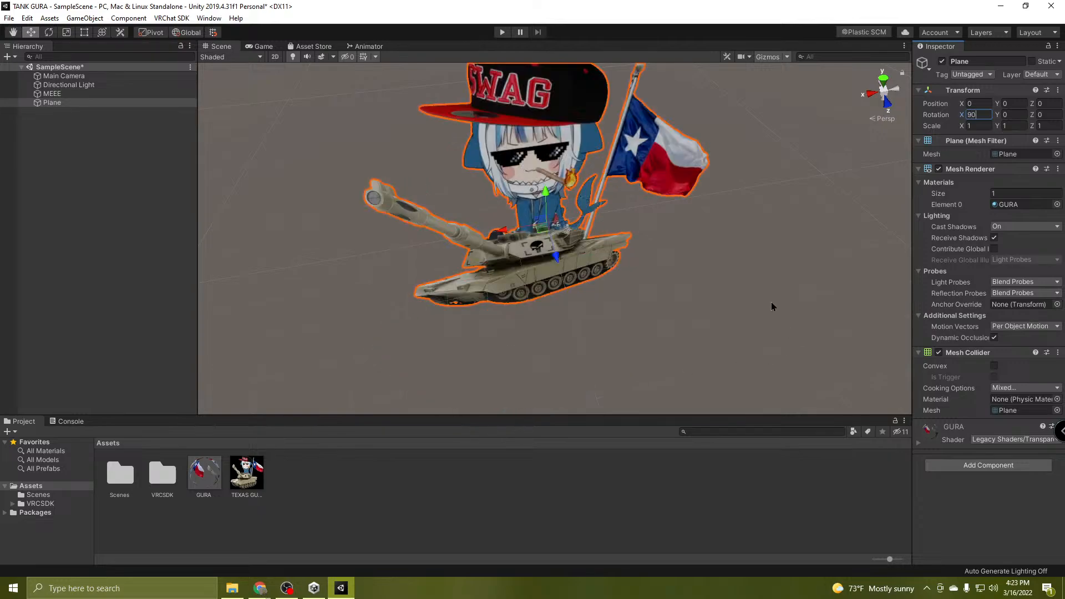
right_drag(772, 303, 730, 235)
scroll(647, 245, down, 6)
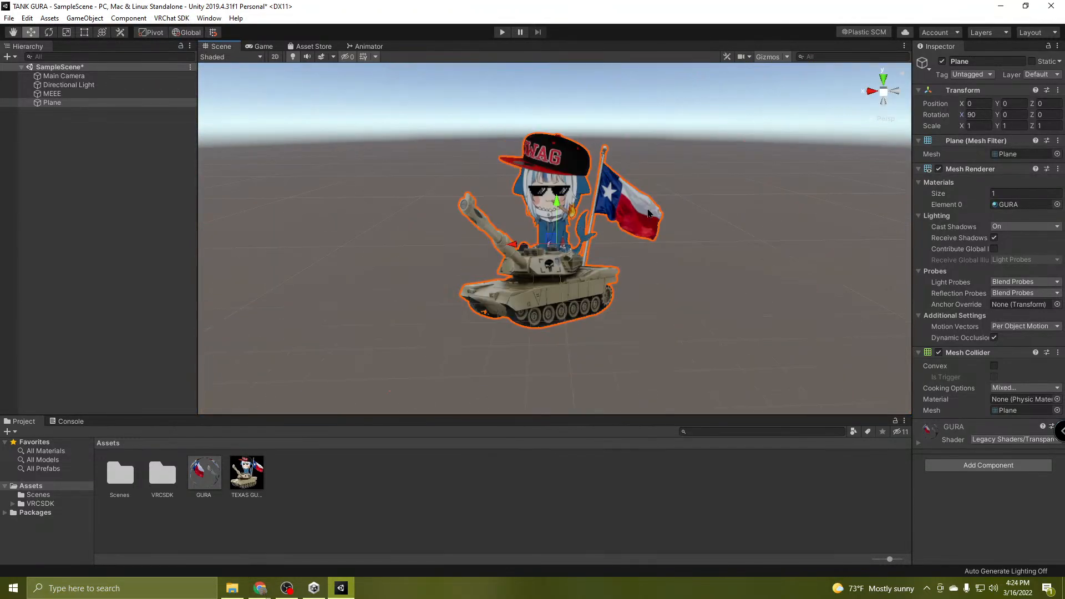
scroll(644, 224, up, 6)
scroll(643, 225, down, 4)
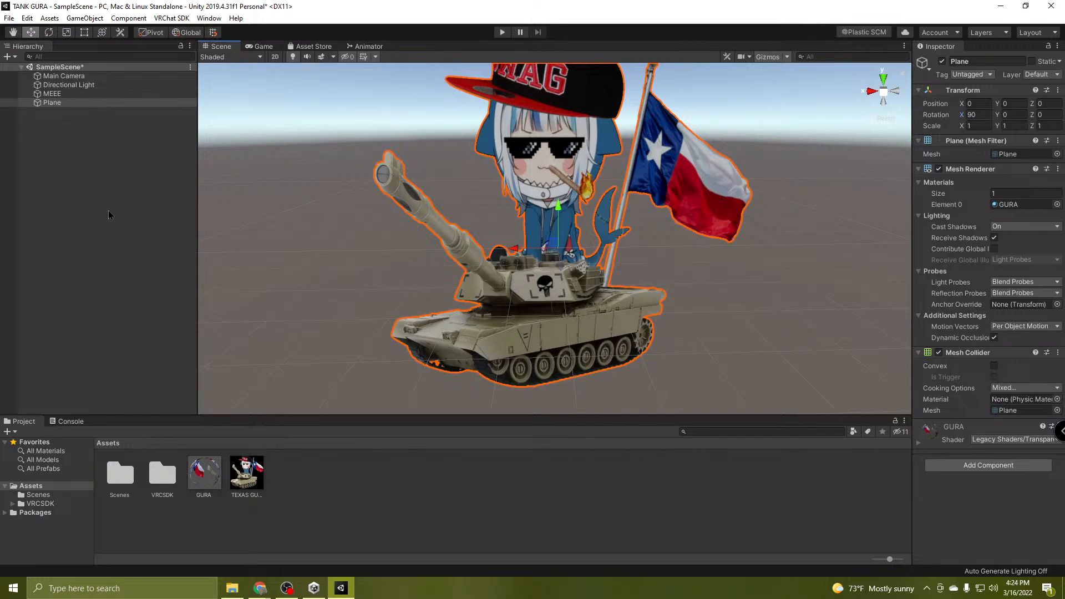
Look through the project's prefabs, models and materials, then return to the prefab listing.
click(45, 470)
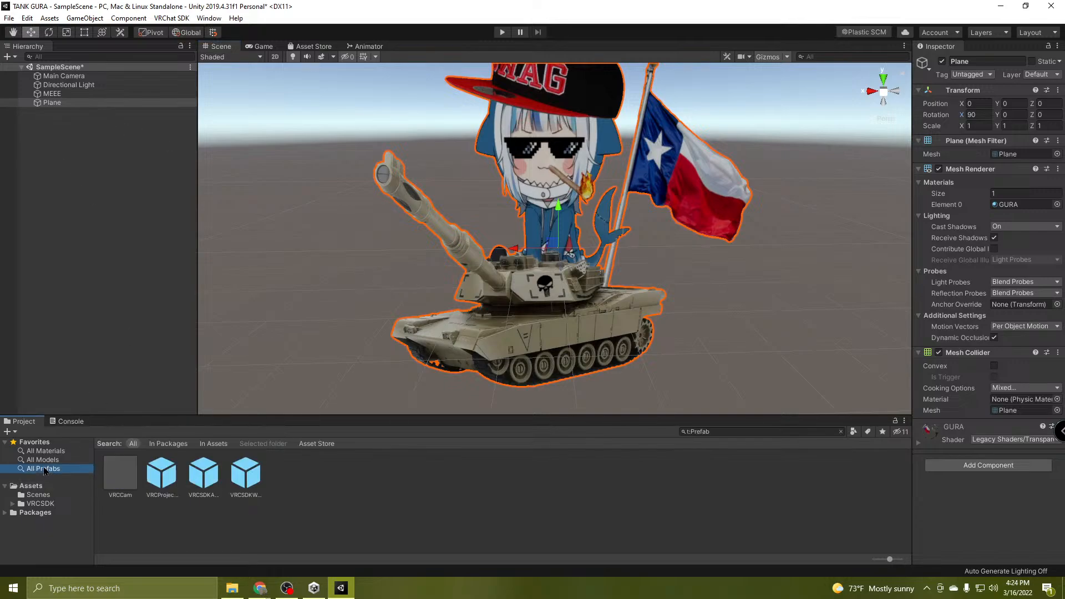
click(46, 461)
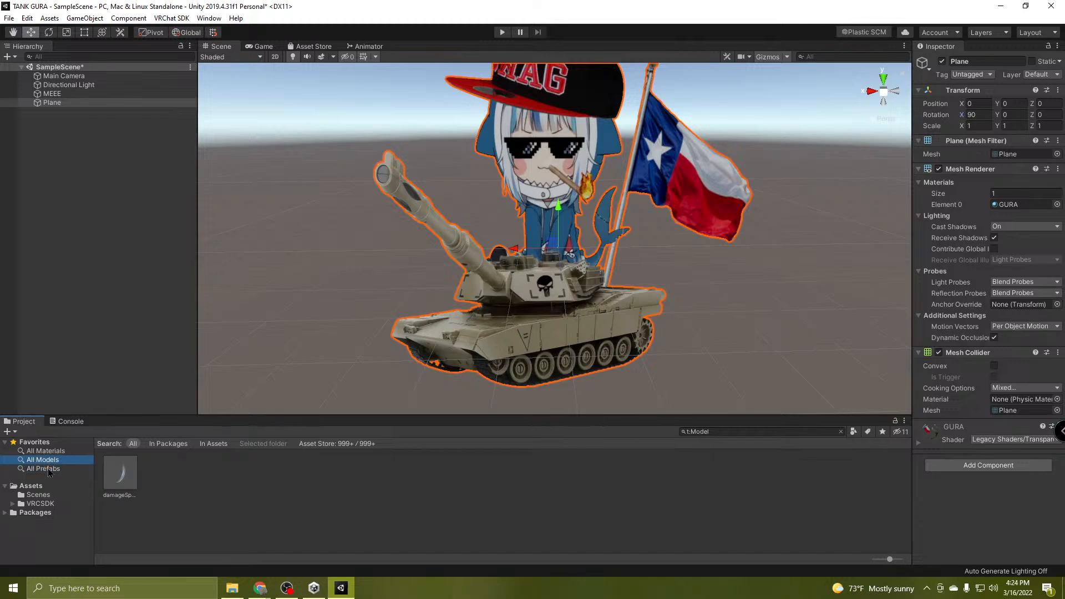
click(47, 452)
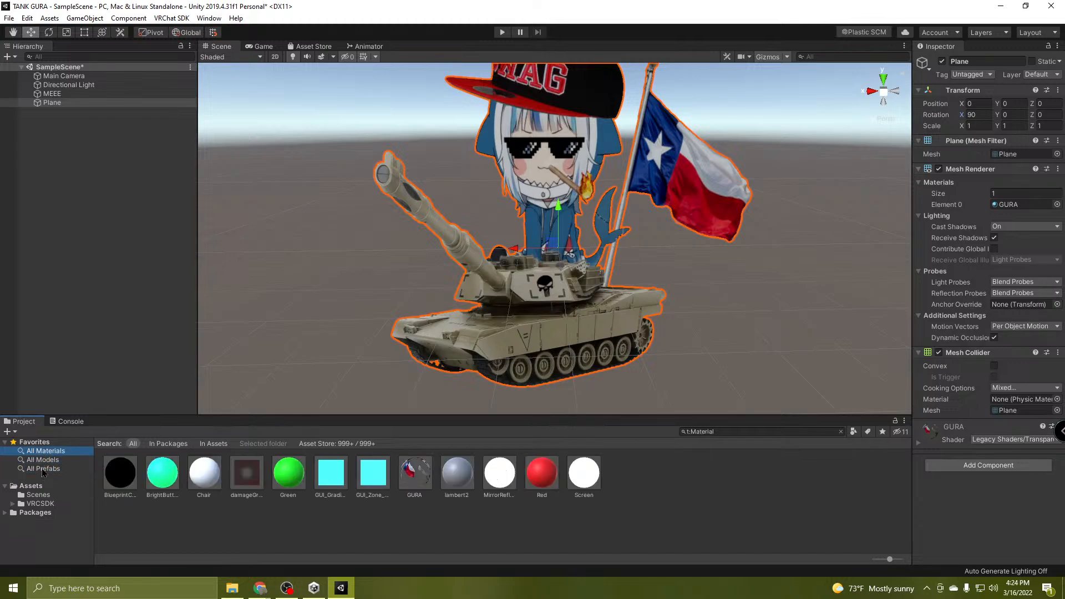
click(44, 471)
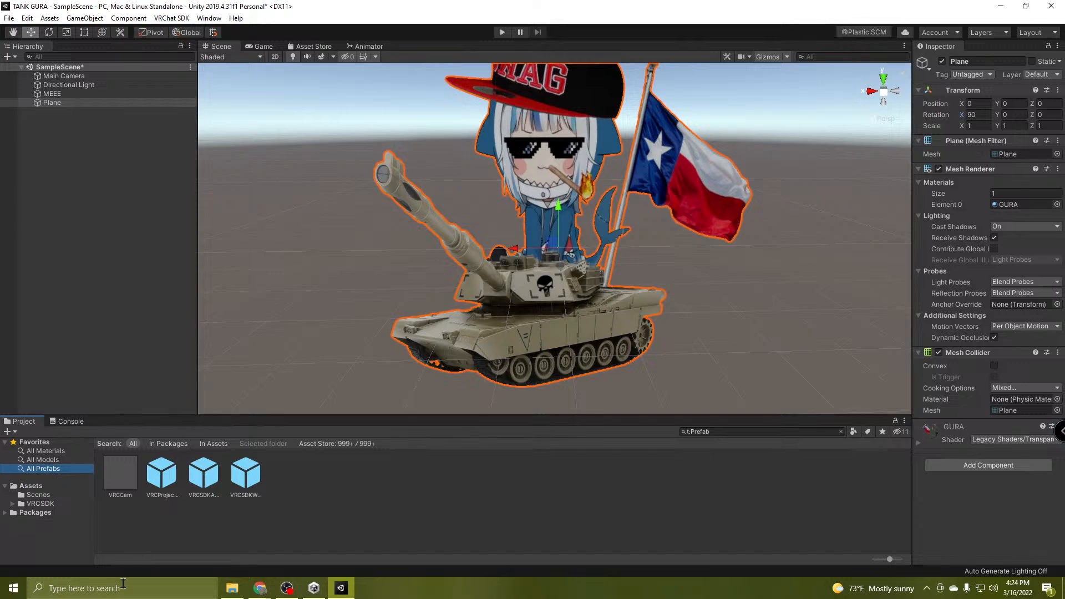
Look through the project's models, the SDK3A and Packages folders, and the VRCSDK sample materials, scripts and shaders, including Mobile.
click(53, 461)
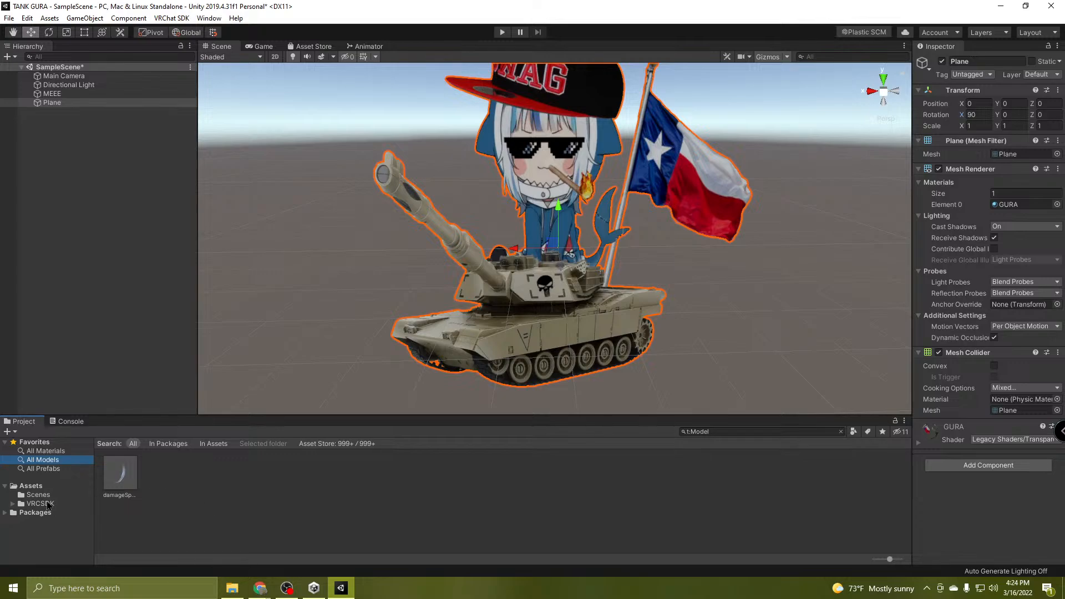
click(64, 505)
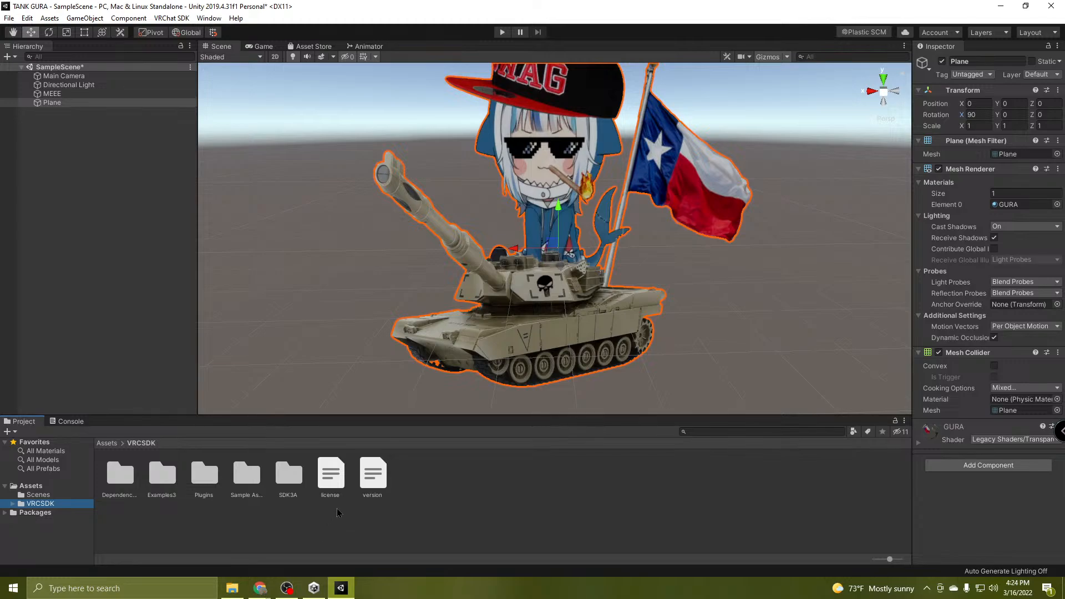
double_click(246, 474)
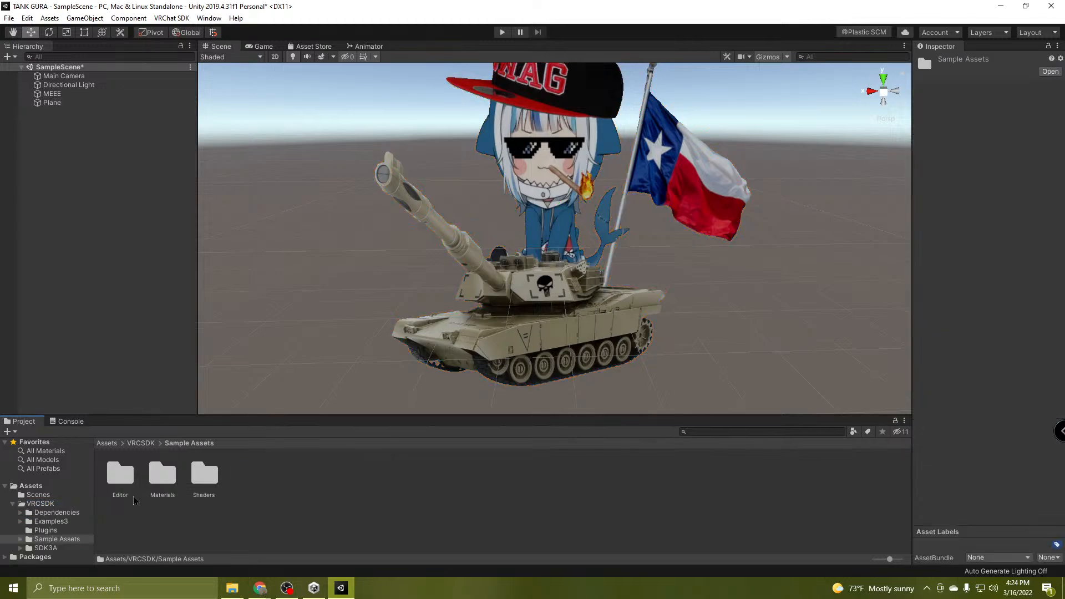
double_click(166, 482)
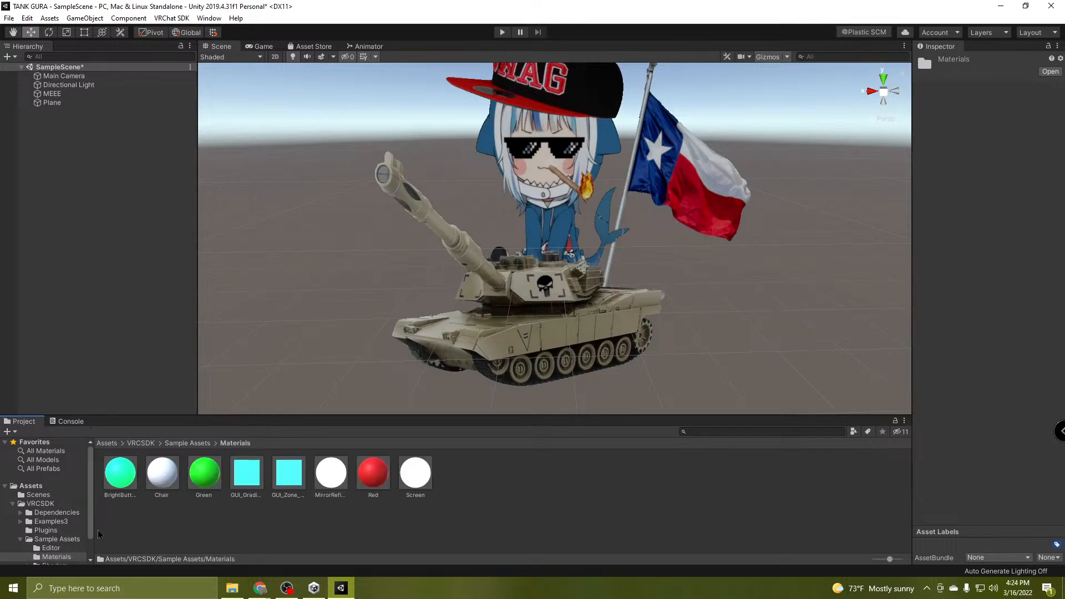
scroll(62, 516, down, 2)
click(48, 549)
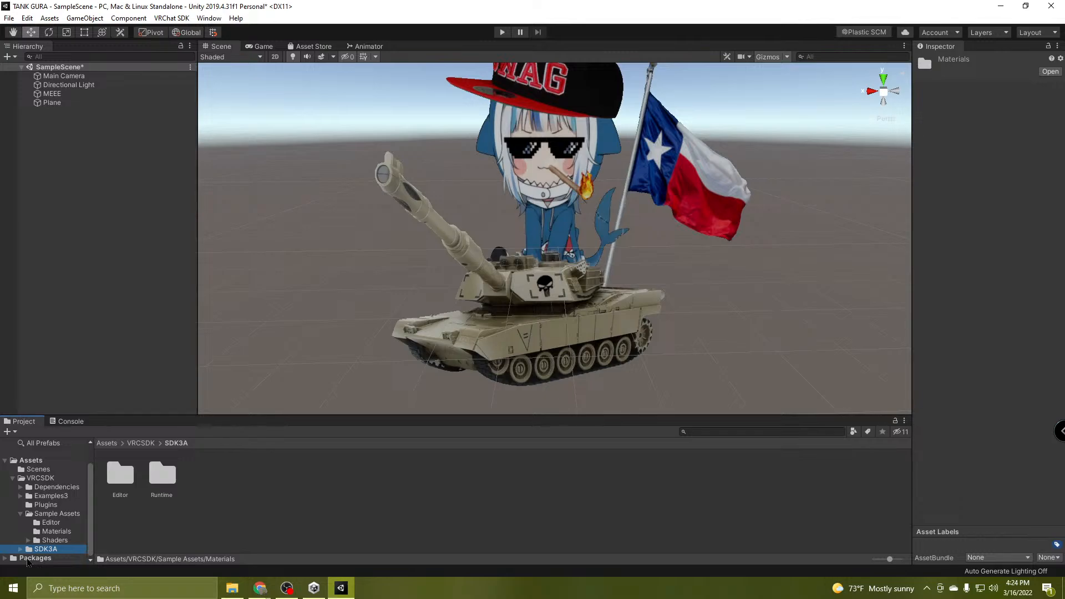
click(35, 558)
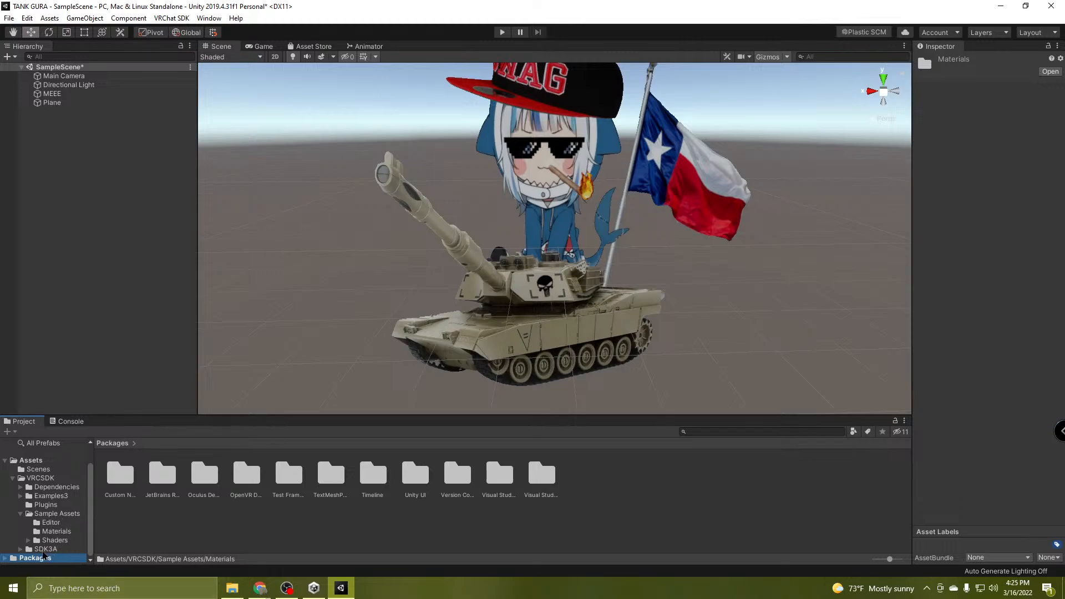
click(42, 550)
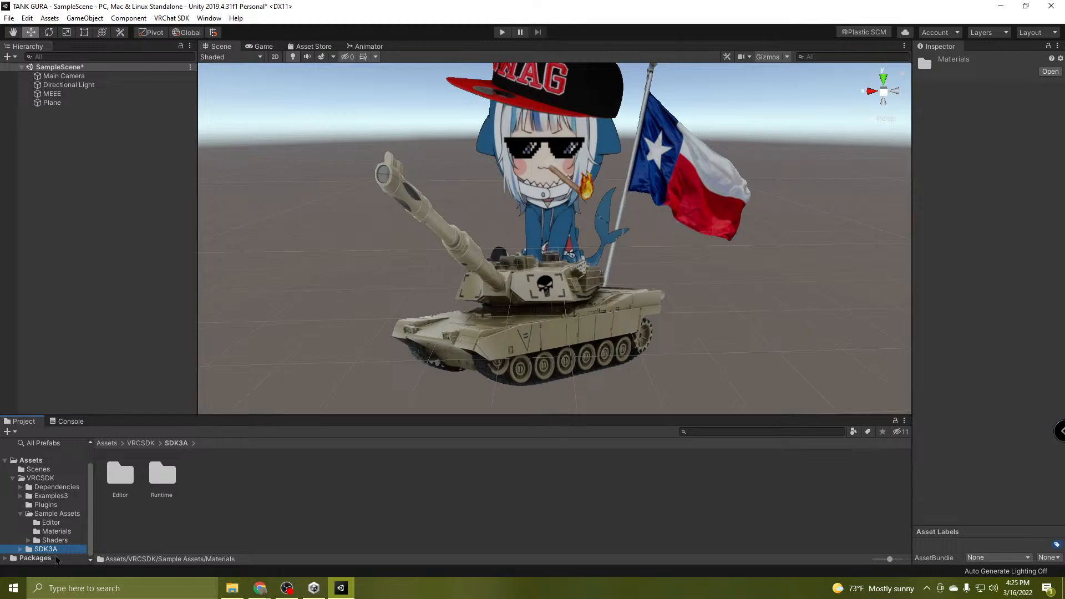
click(58, 541)
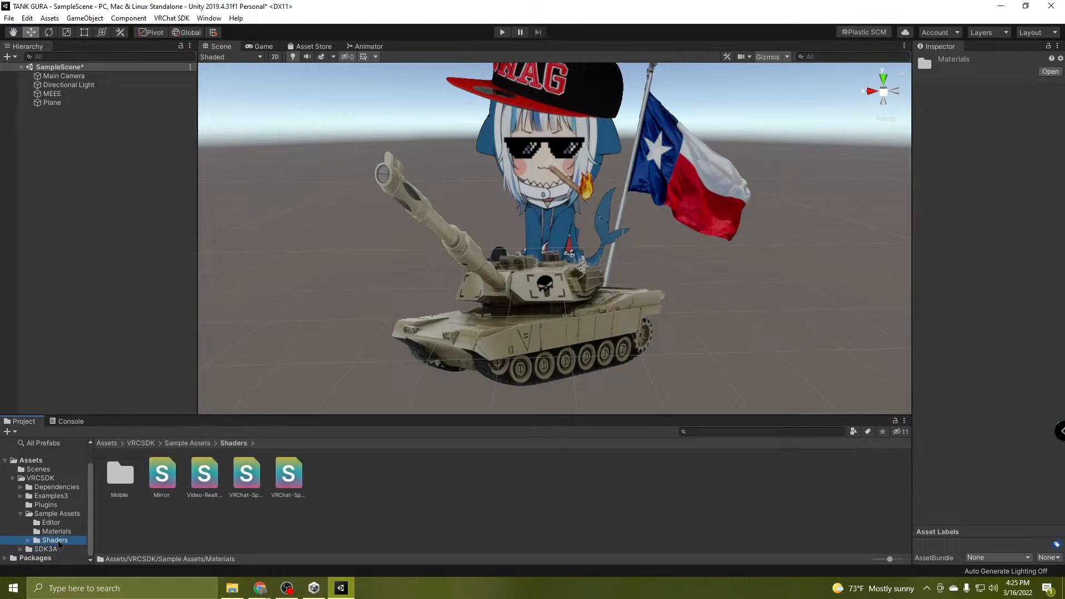
click(63, 532)
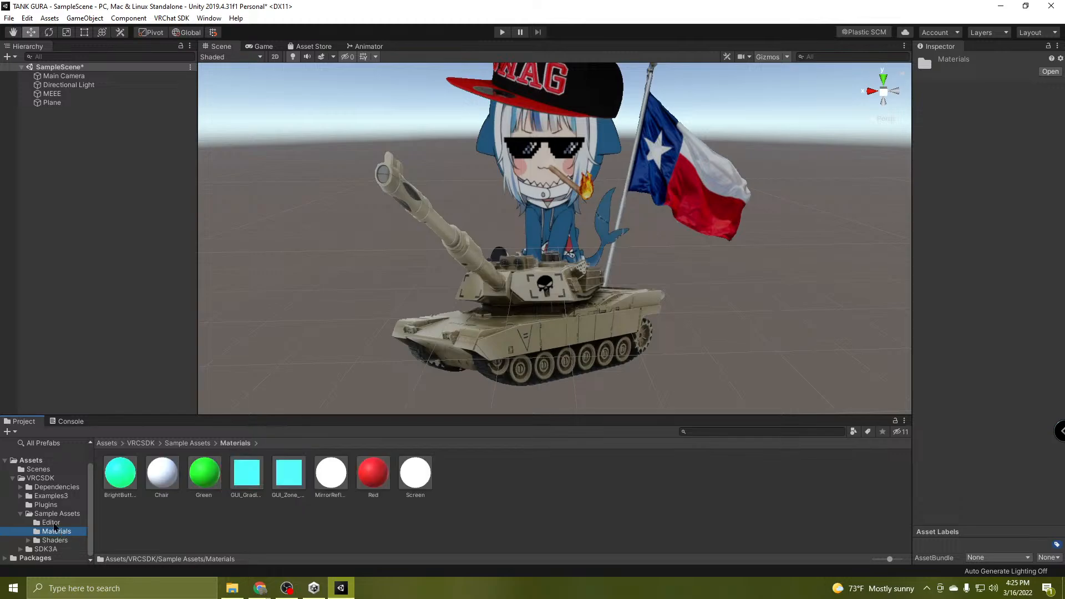
click(54, 524)
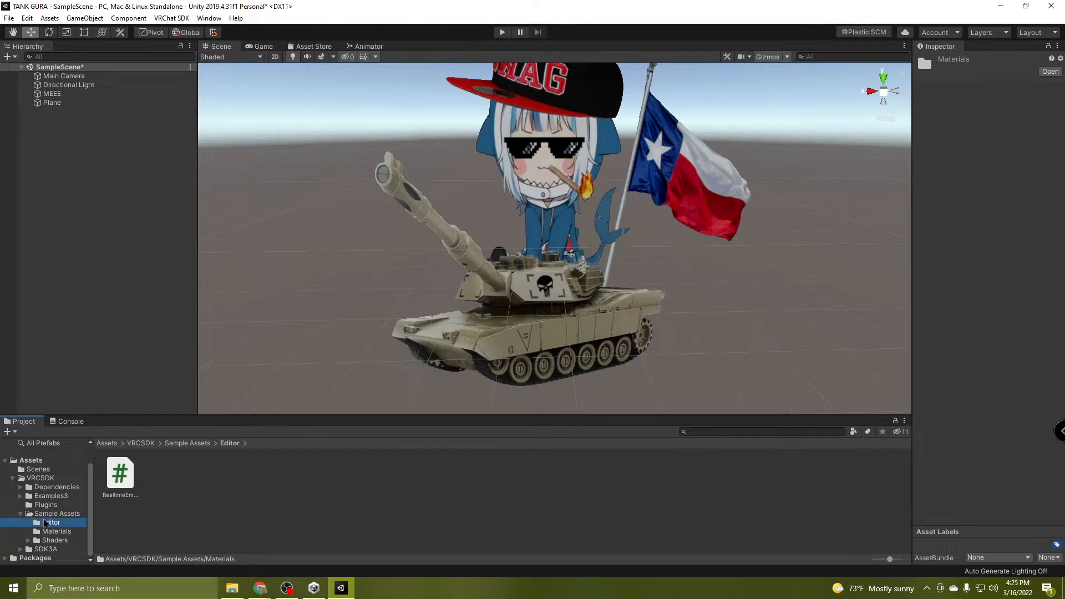
click(31, 517)
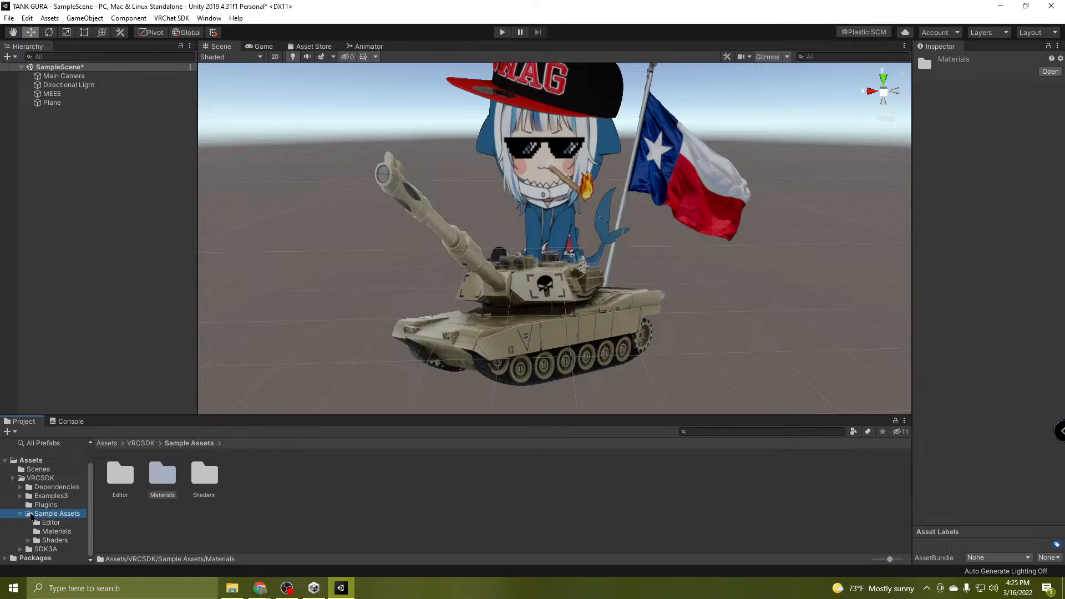
double_click(205, 476)
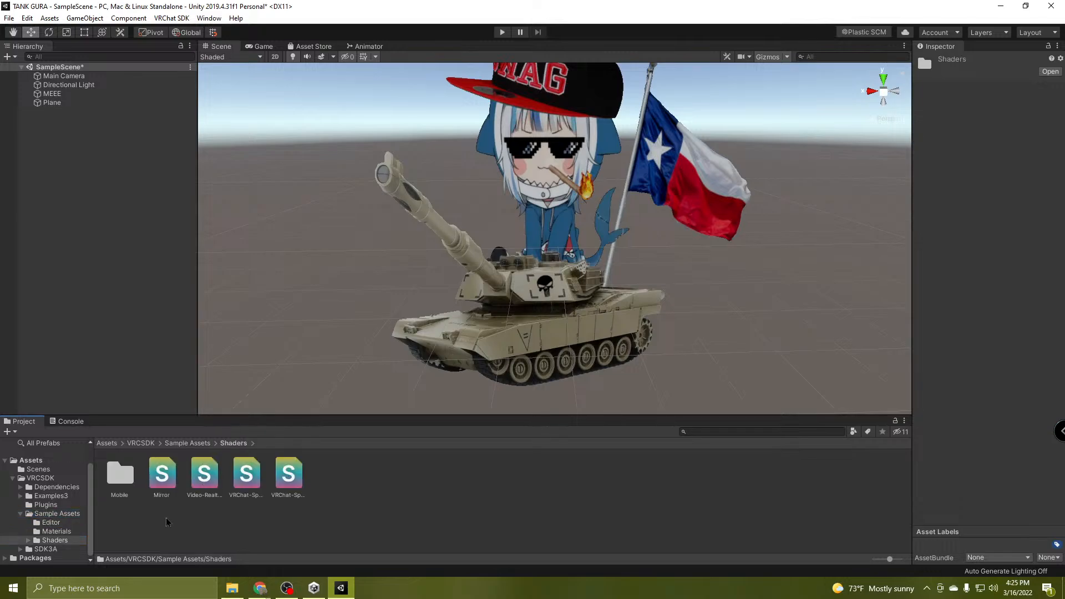
double_click(121, 476)
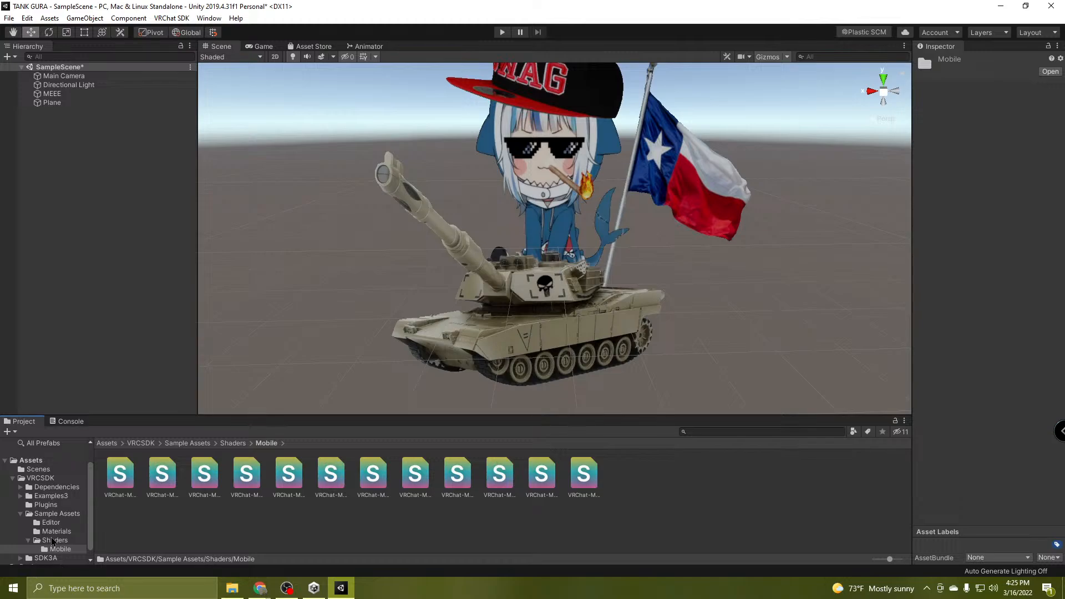
click(21, 514)
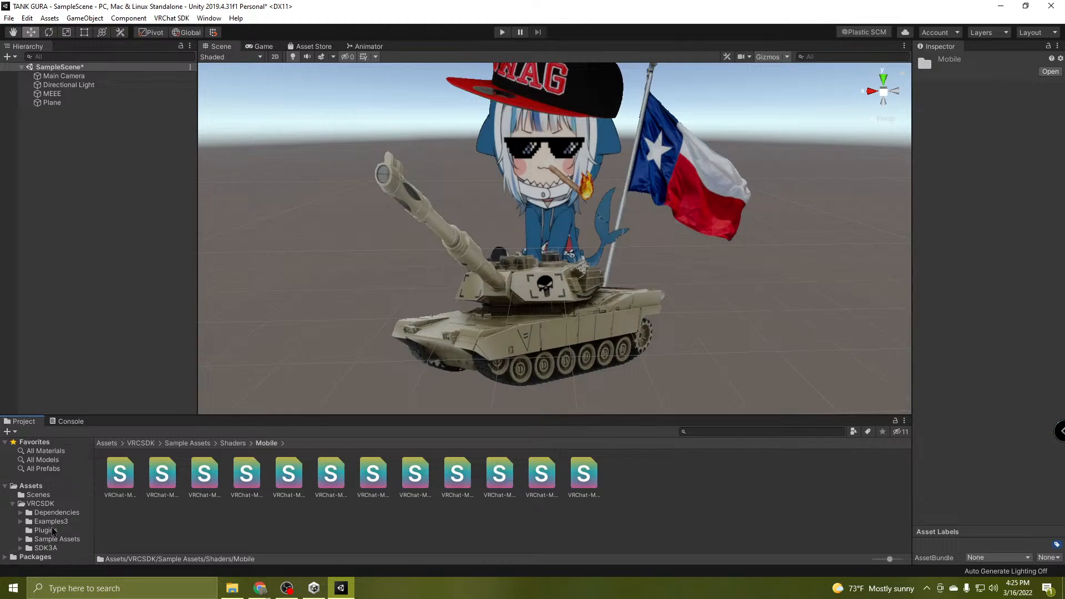
Look through the VRCSDK Sample Assets Editor folder and the Examples3 expression menu icons and Animation folder, and collapse the folder tree.
click(25, 506)
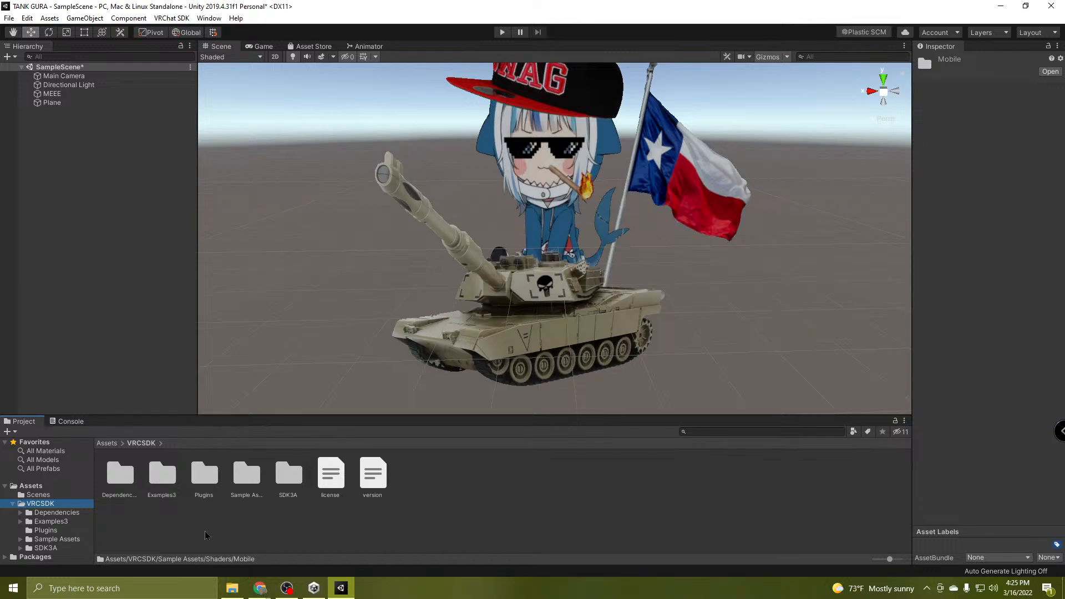
click(247, 477)
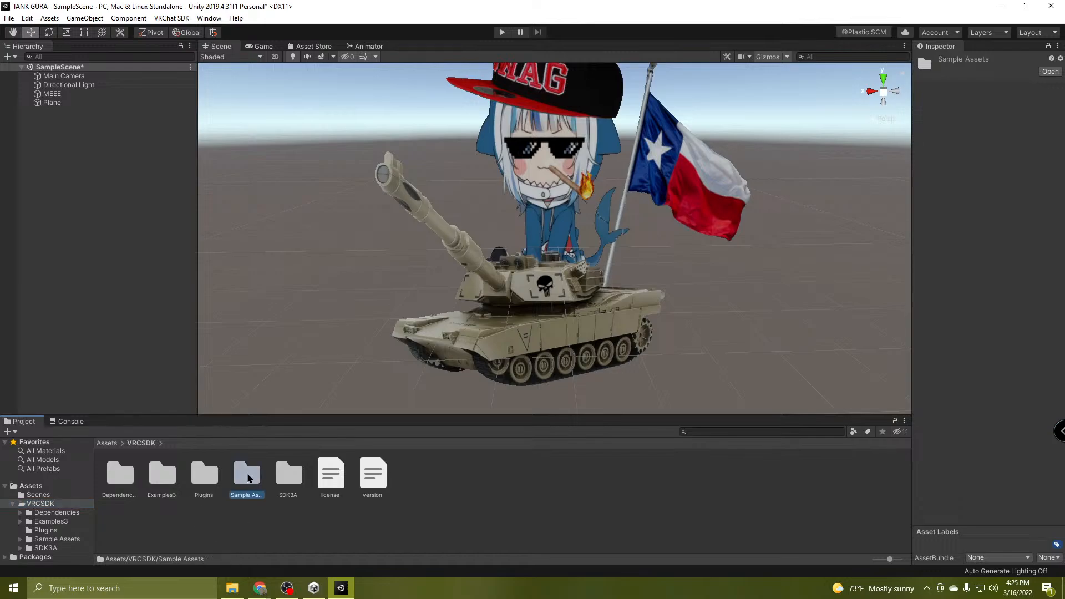
double_click(247, 477)
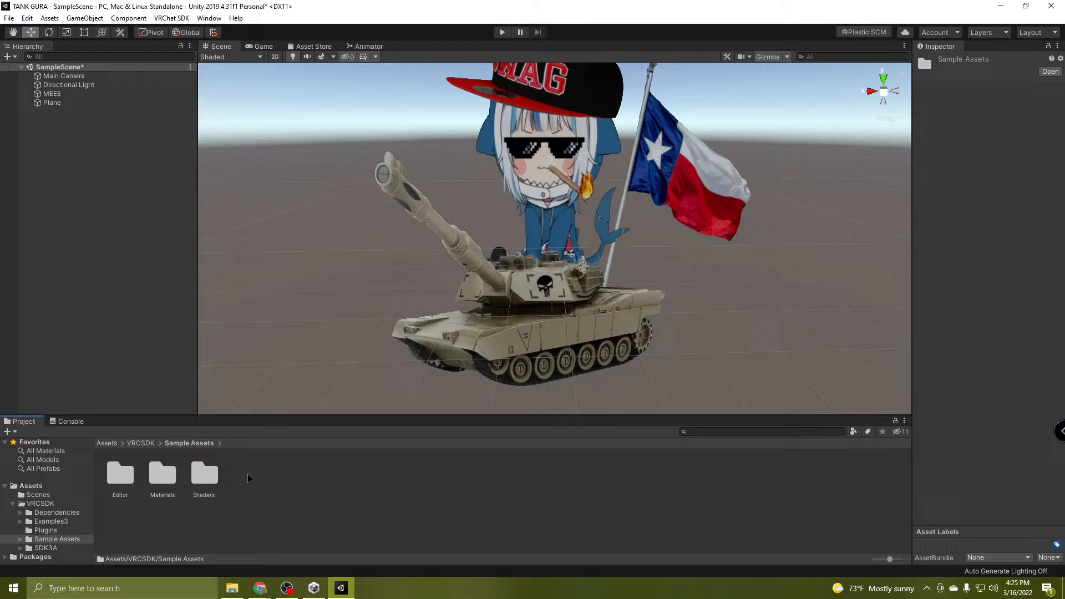
double_click(118, 478)
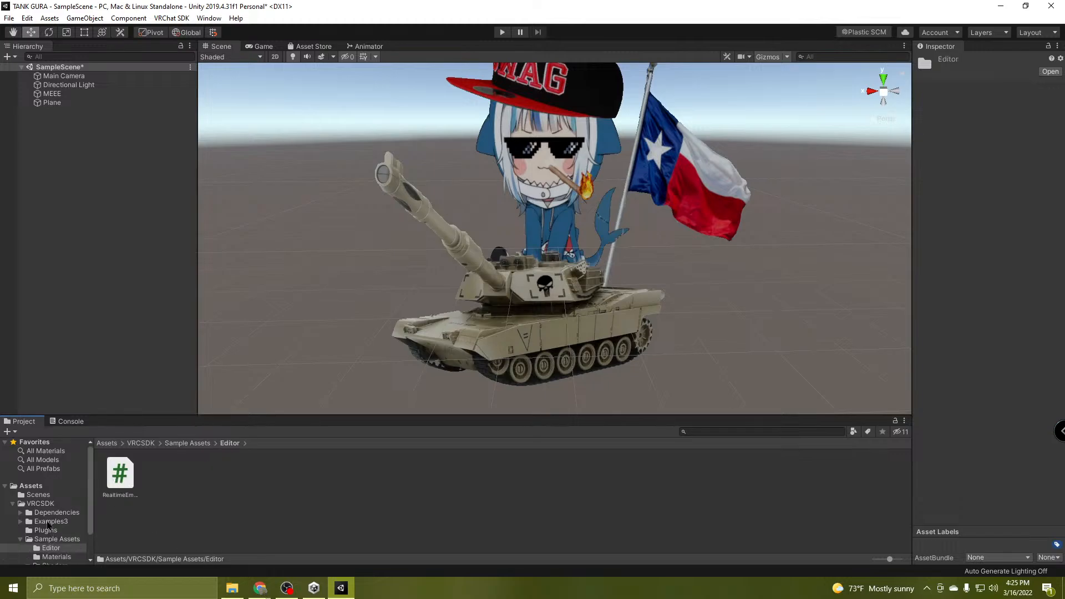
scroll(48, 524, down, 2)
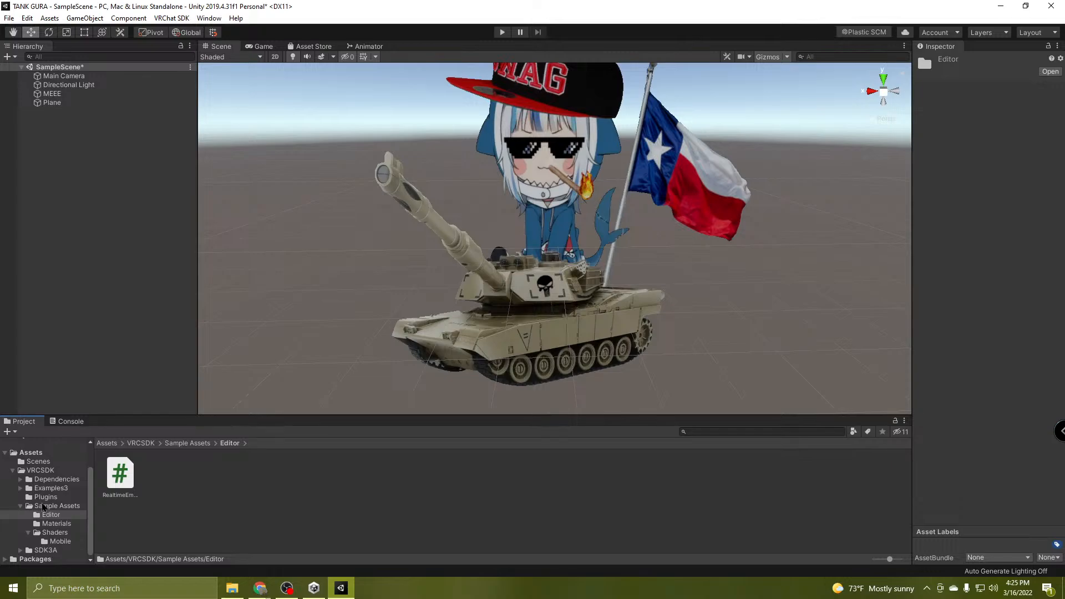
click(51, 488)
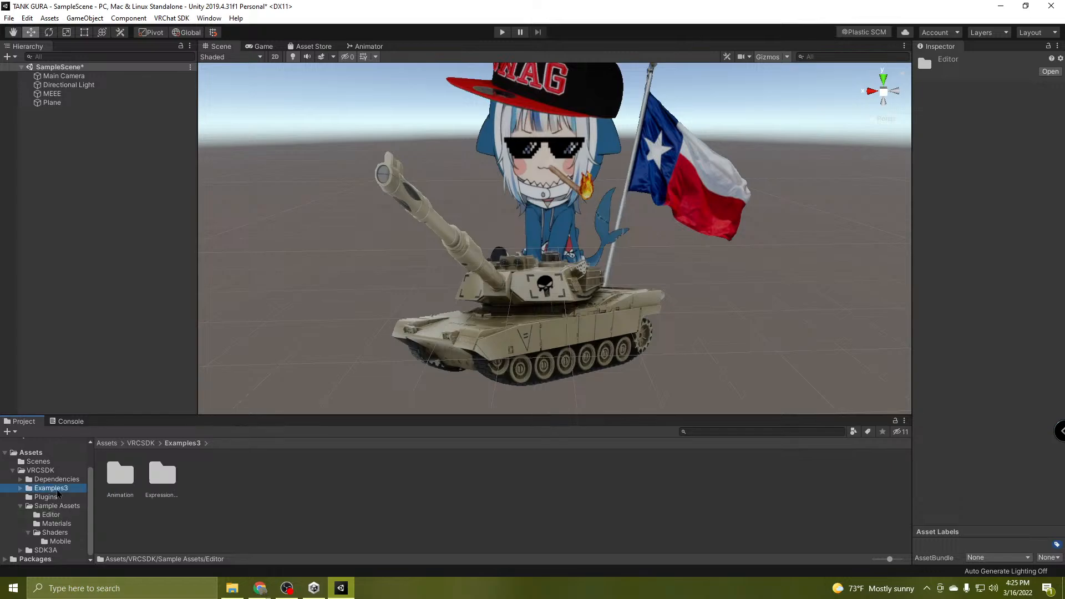
double_click(164, 477)
double_click(120, 476)
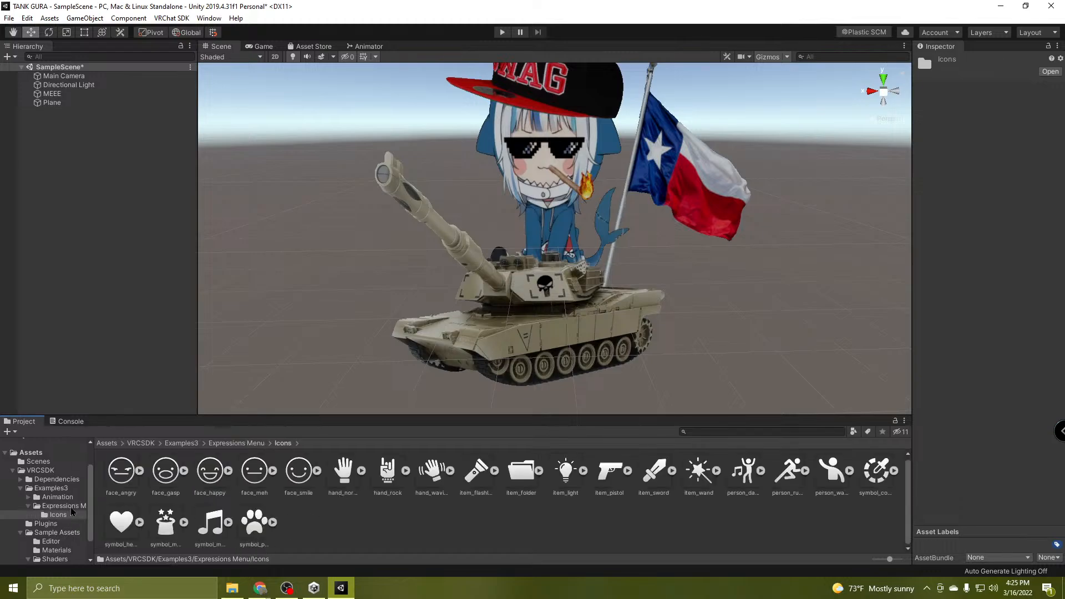
click(46, 490)
double_click(120, 483)
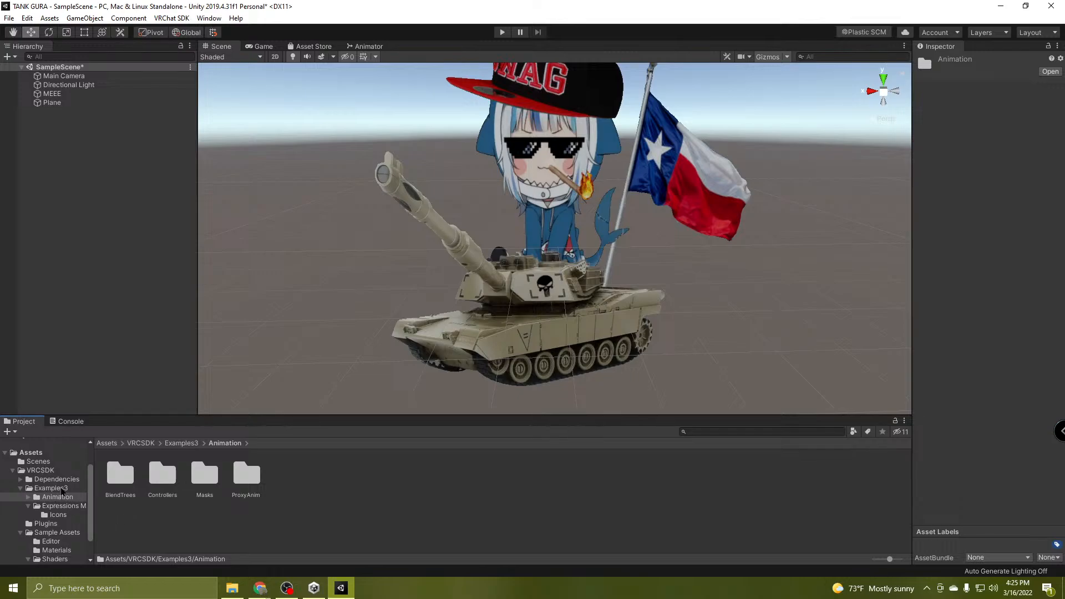
click(20, 489)
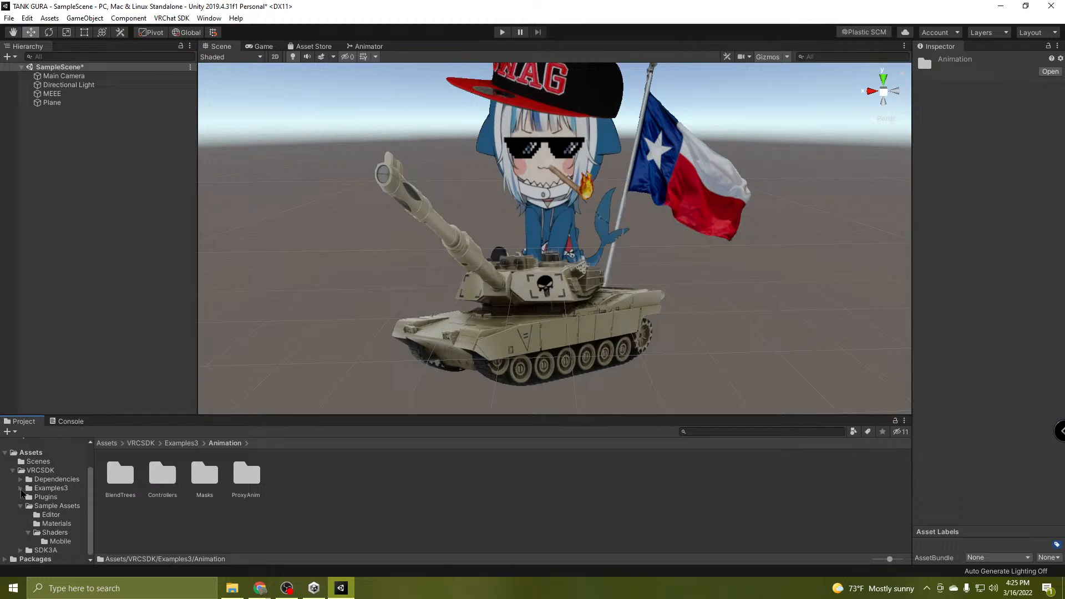
click(22, 506)
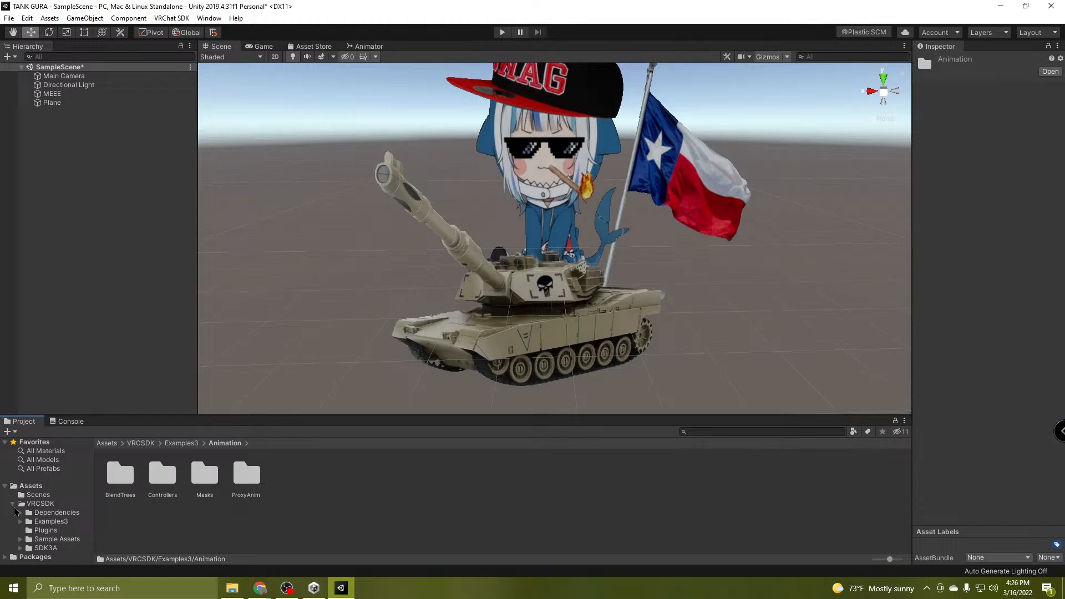
click(13, 504)
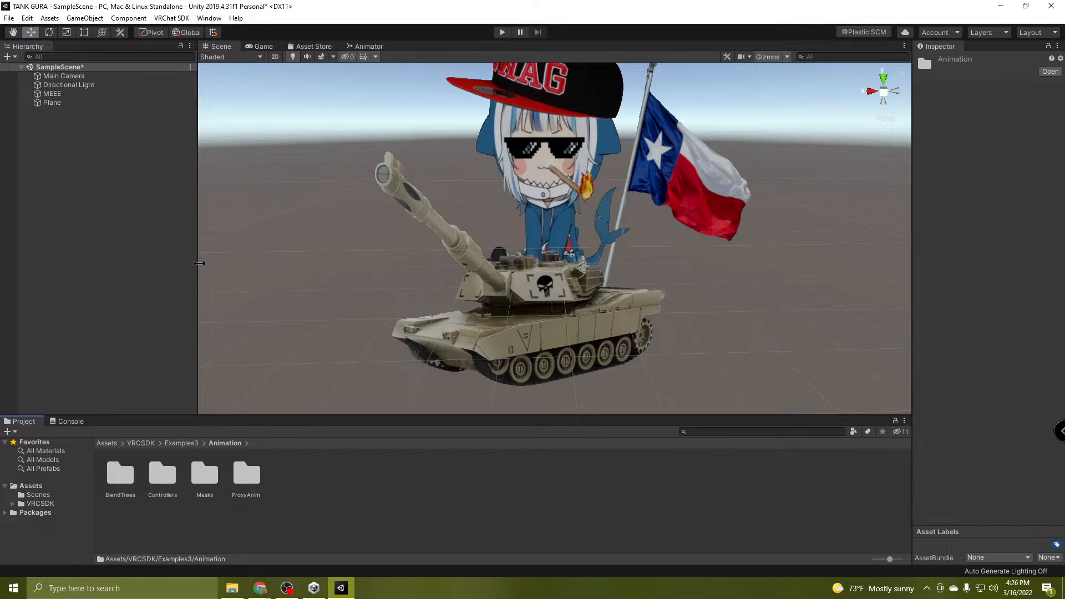
Try adding the VRCProjectSettings prefab from the project's prefab listing to the scene beside the image, and delete it again.
alt+drag(438, 319, 471, 294)
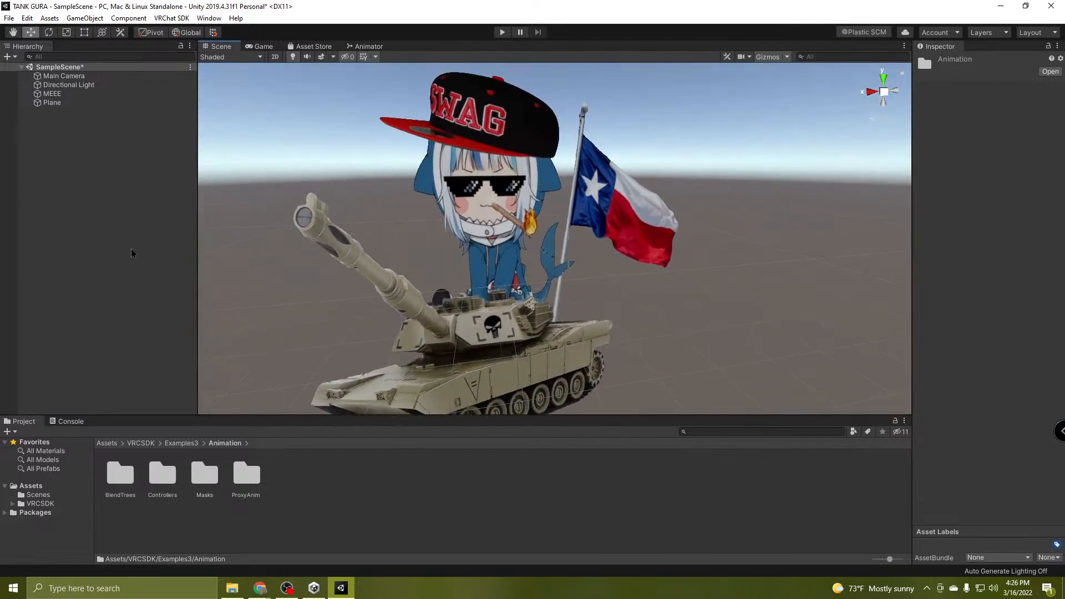
click(55, 452)
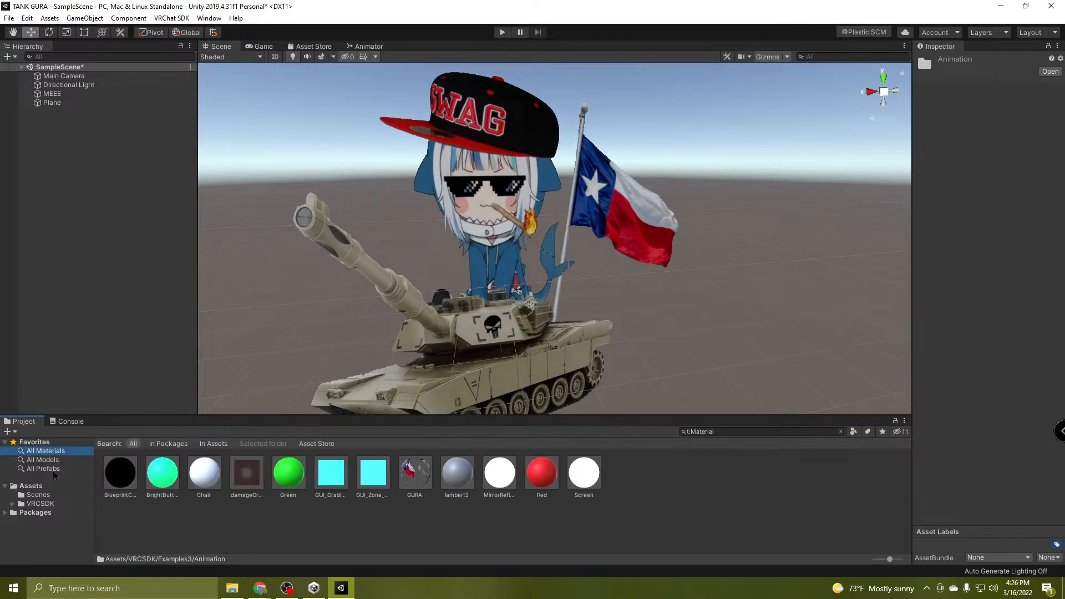
click(48, 462)
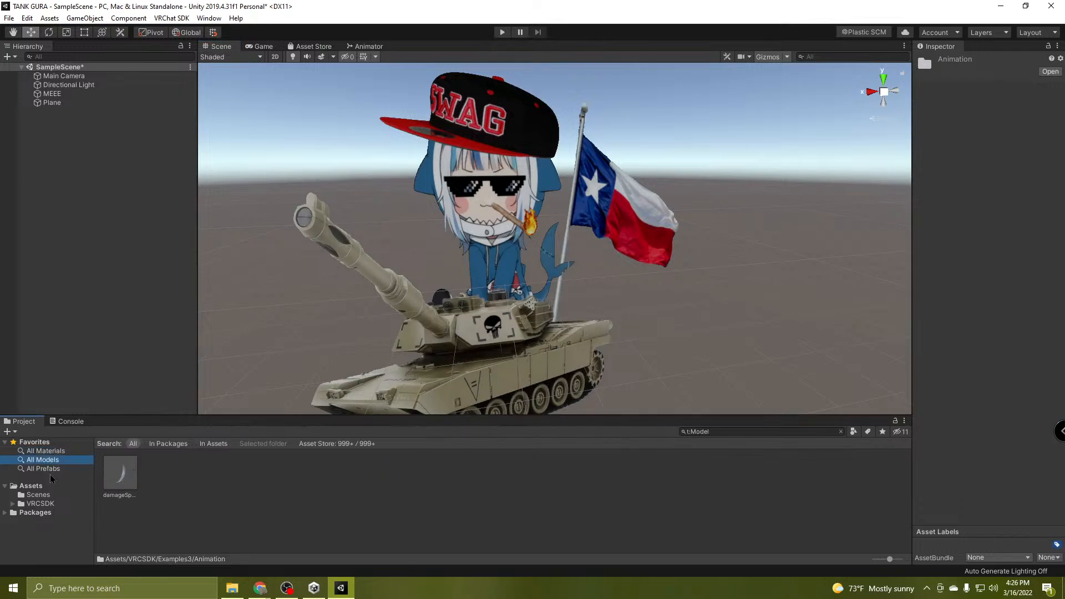
click(56, 471)
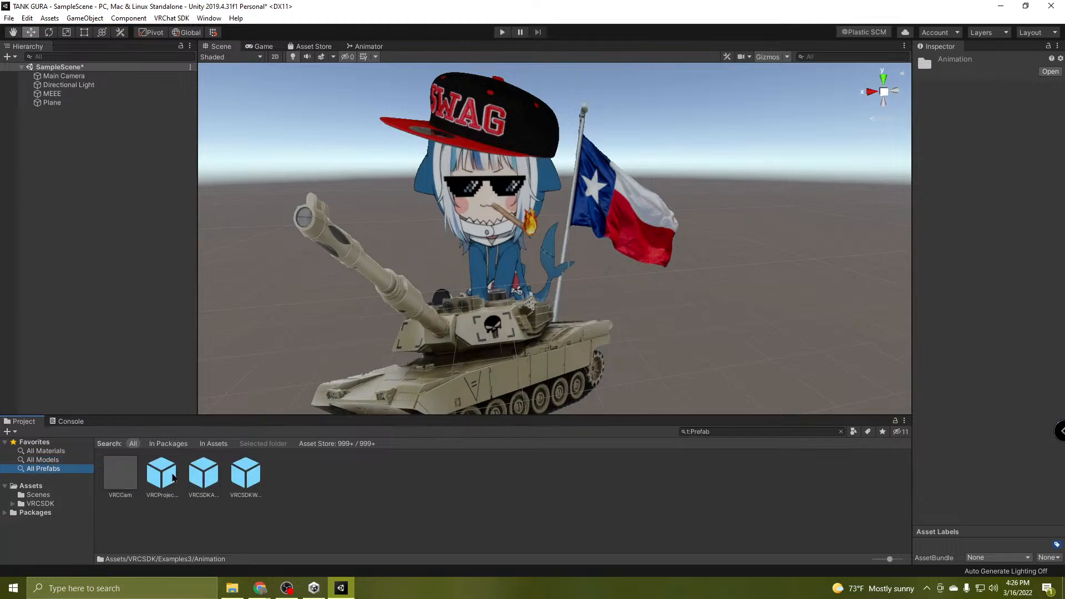
scroll(330, 350, down, 8)
scroll(354, 364, up, 2)
right_drag(370, 380, 351, 431)
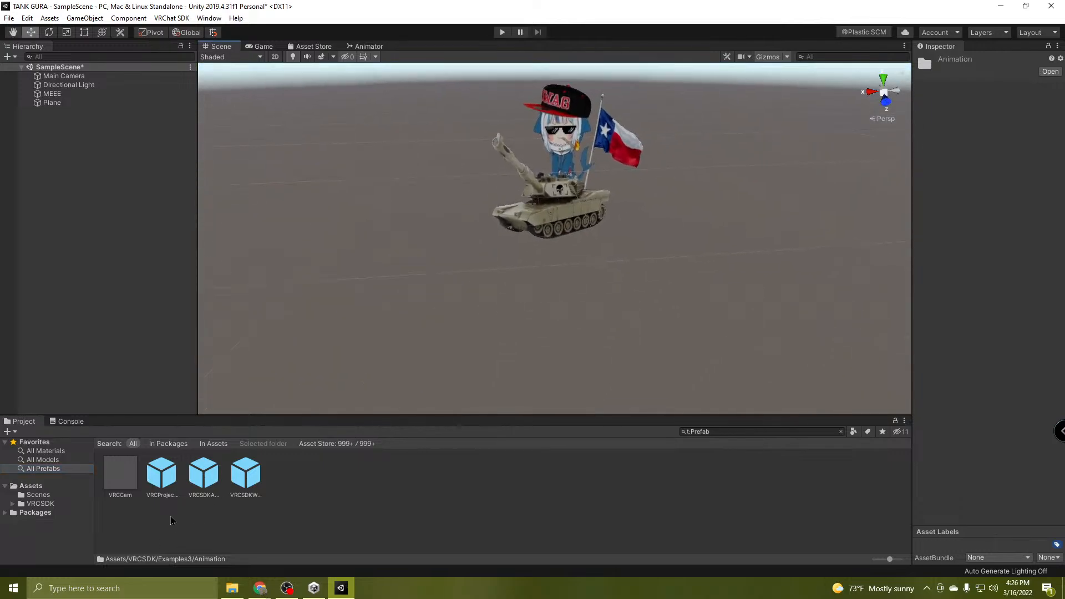
drag(165, 488, 344, 299)
right_drag(544, 363, 505, 347)
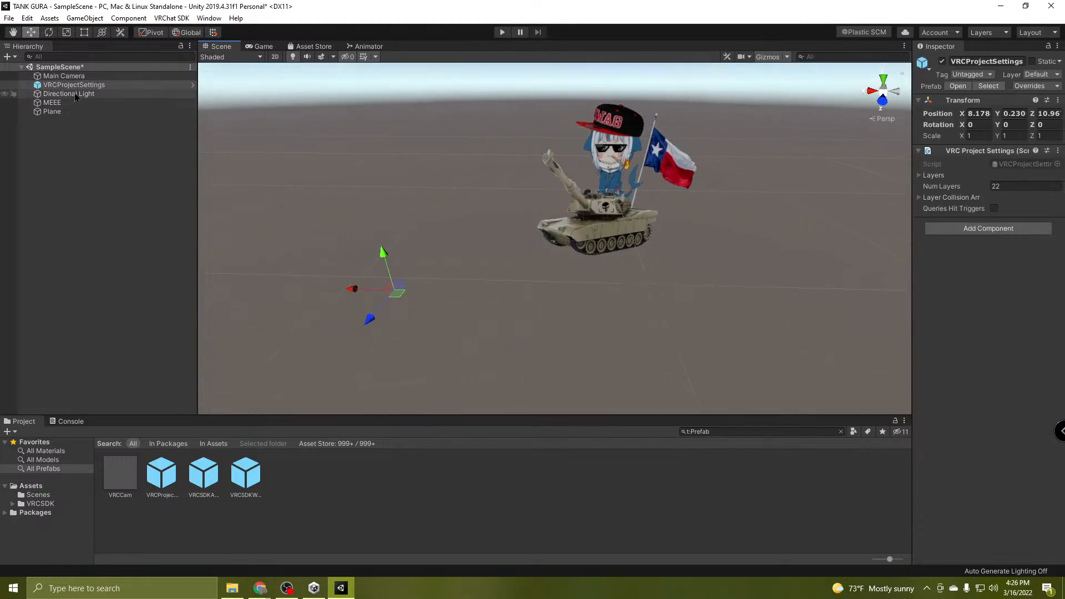
right_click(97, 88)
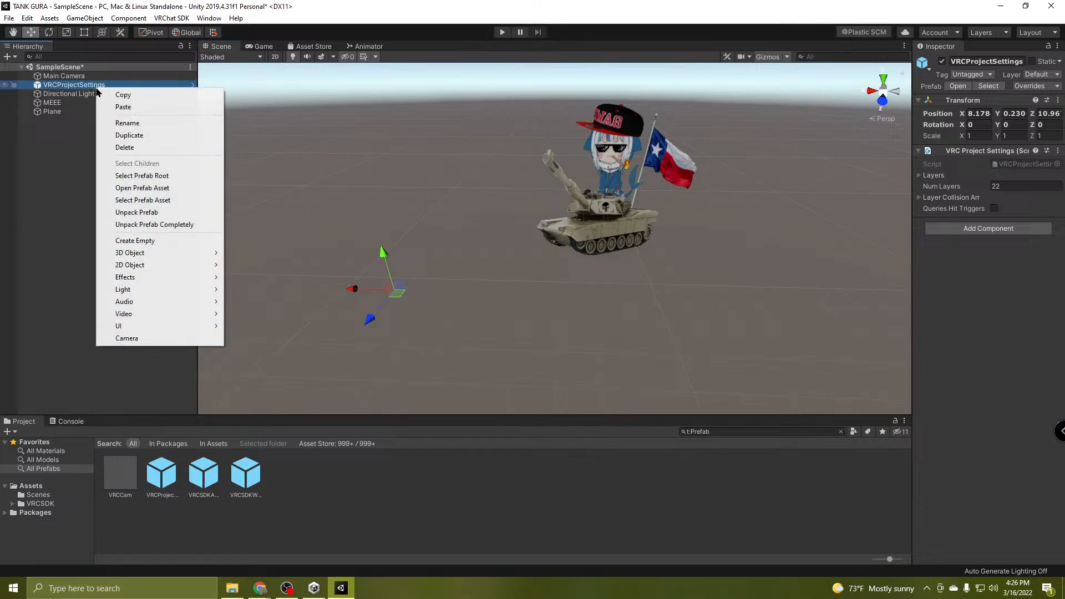
click(125, 147)
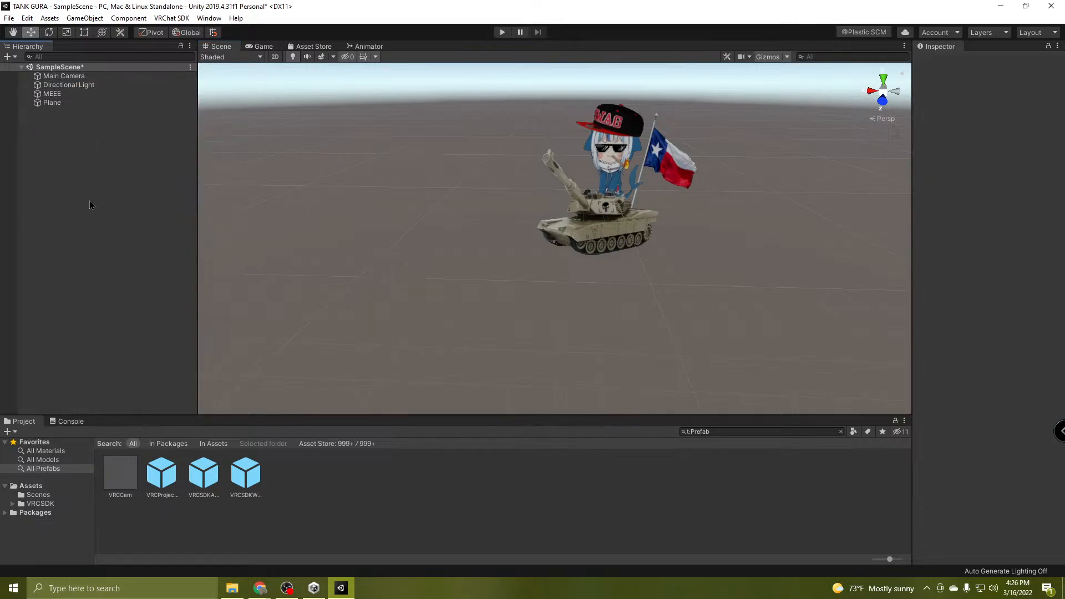
Inspect the settings of the scene's Main Camera and Directional Light.
click(76, 78)
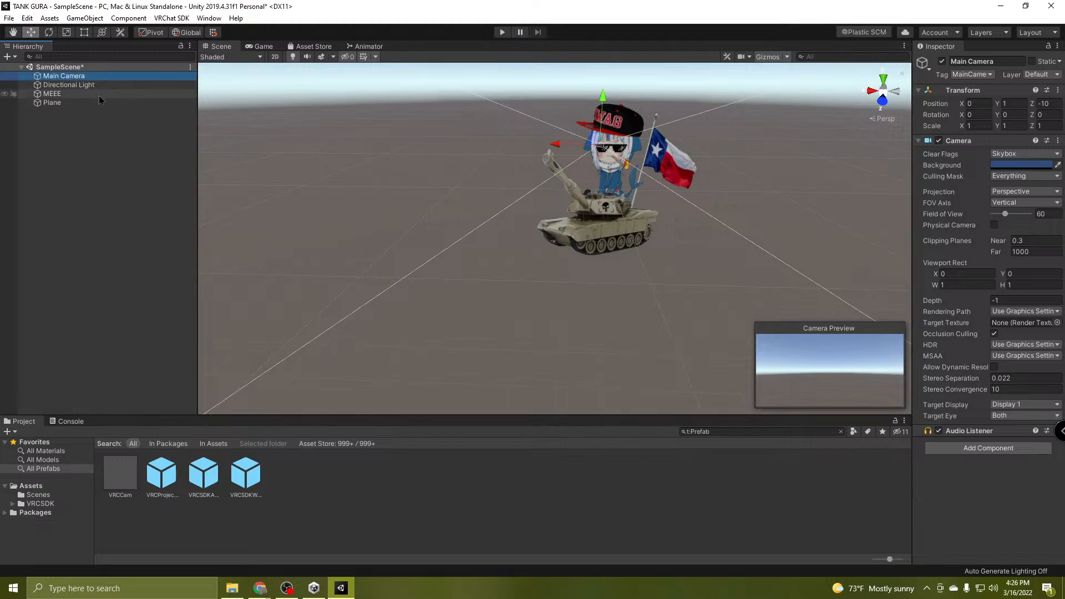
click(98, 95)
click(92, 87)
click(86, 94)
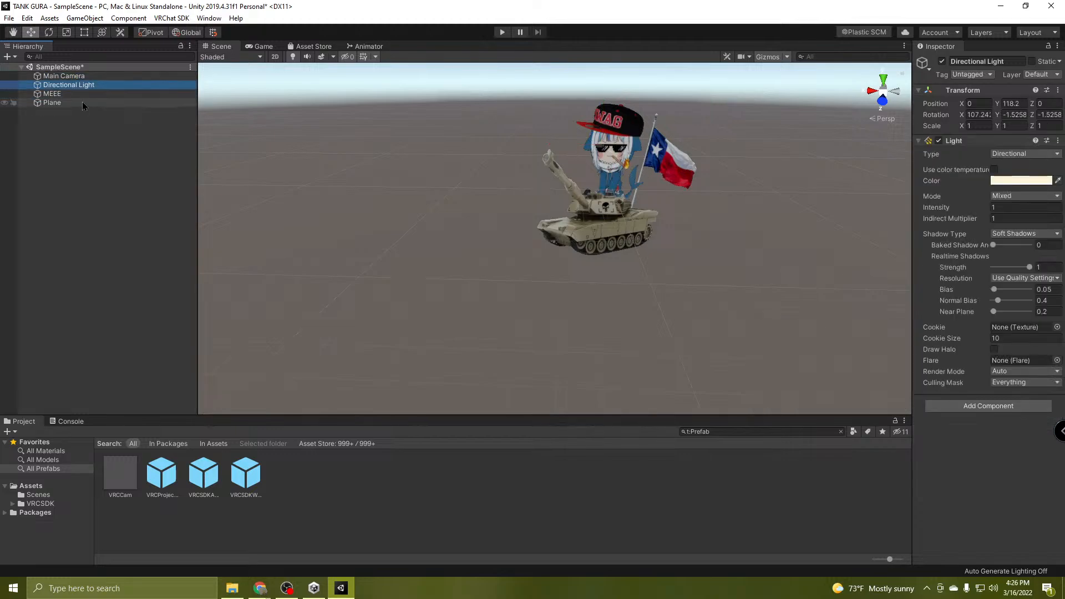
Inspect the plane carrying the tank image up close from the front and review its component settings.
click(62, 105)
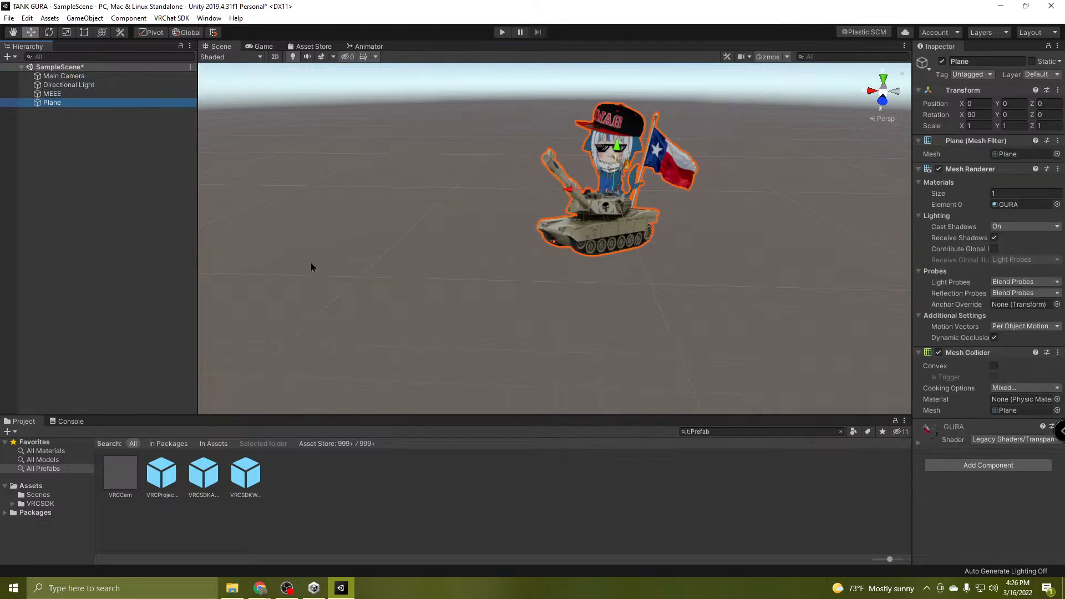
right_drag(368, 268, 597, 265)
key(w)
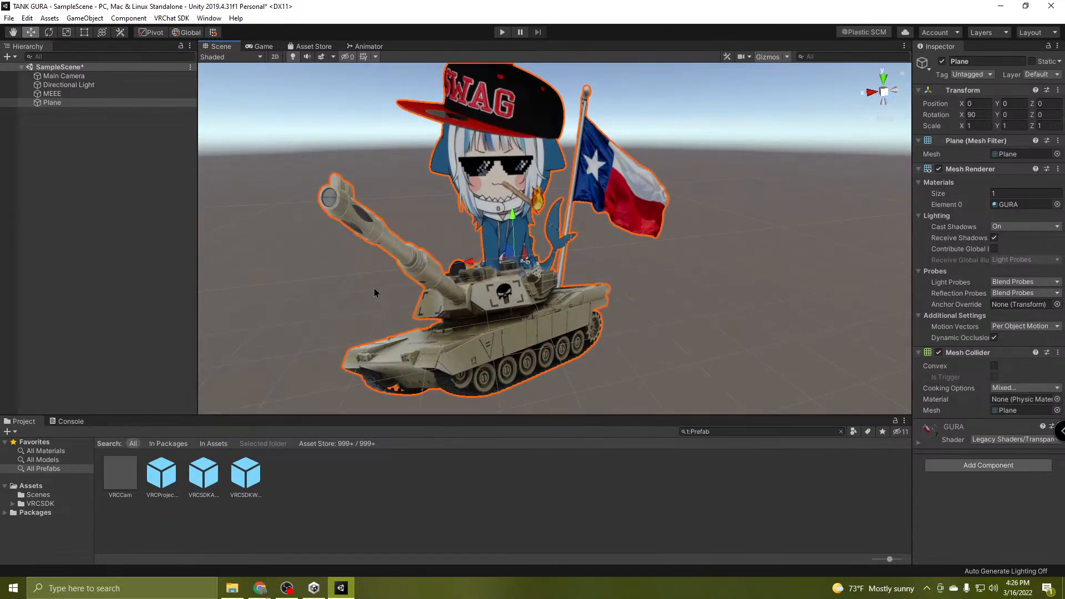
Search the Asset Store for "unity chan".
click(314, 46)
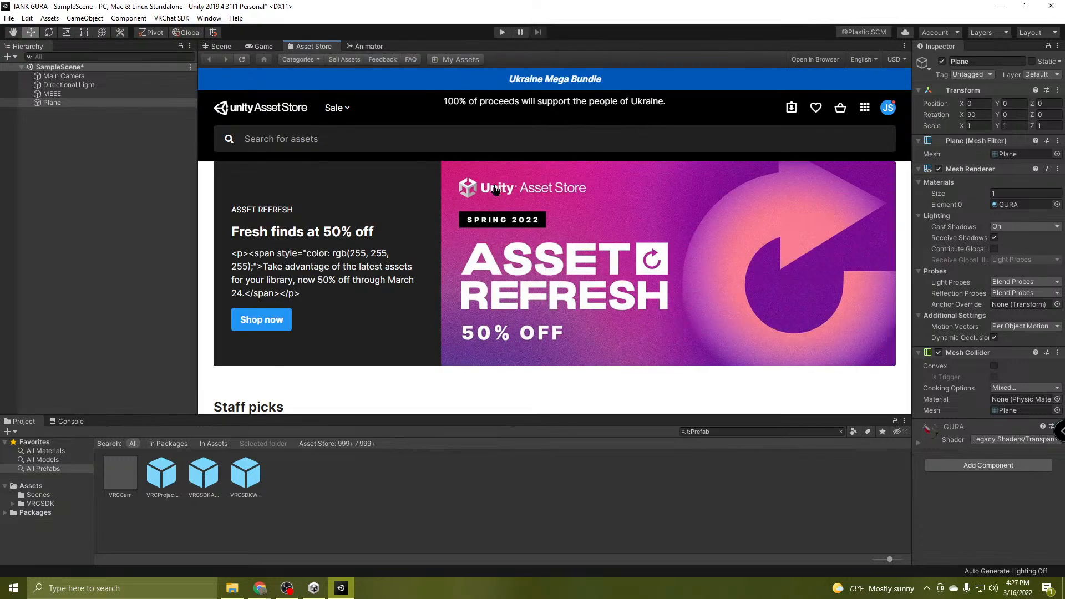
scroll(504, 275, down, 3)
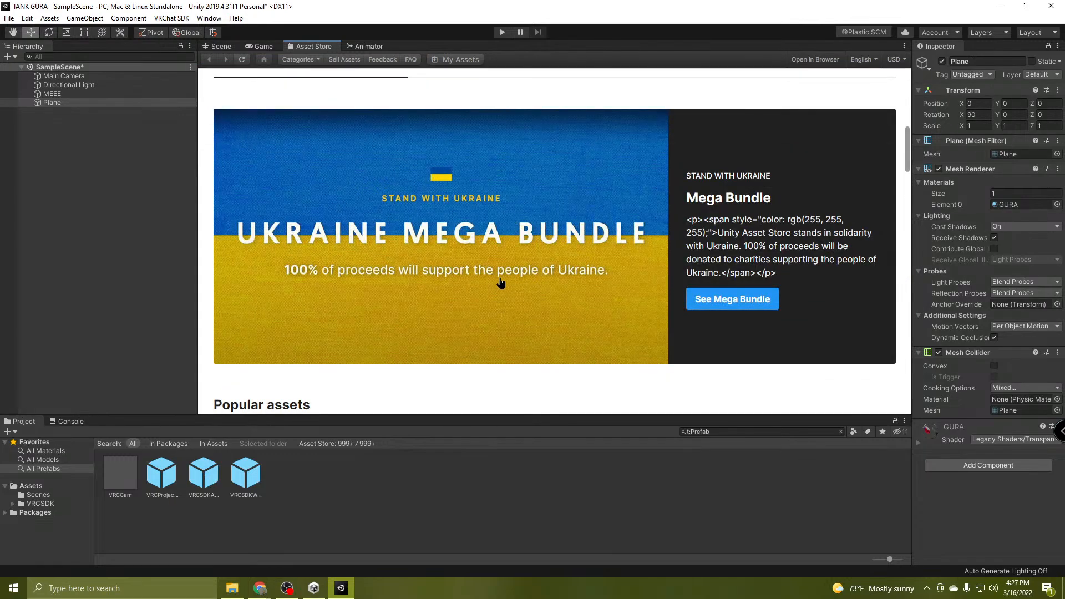
scroll(500, 280, down, 4)
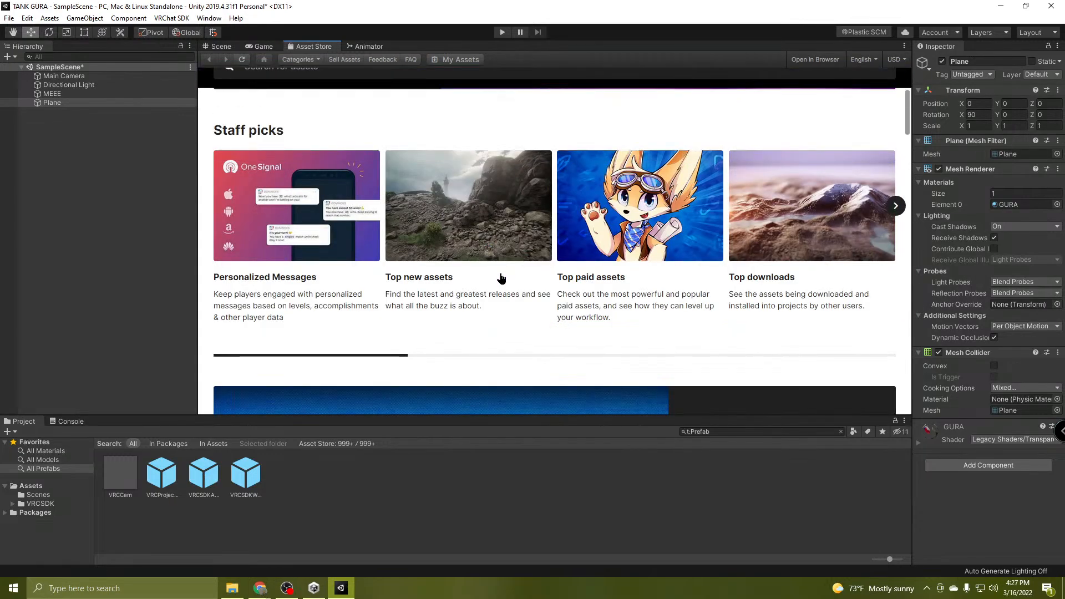
scroll(492, 285, up, 5)
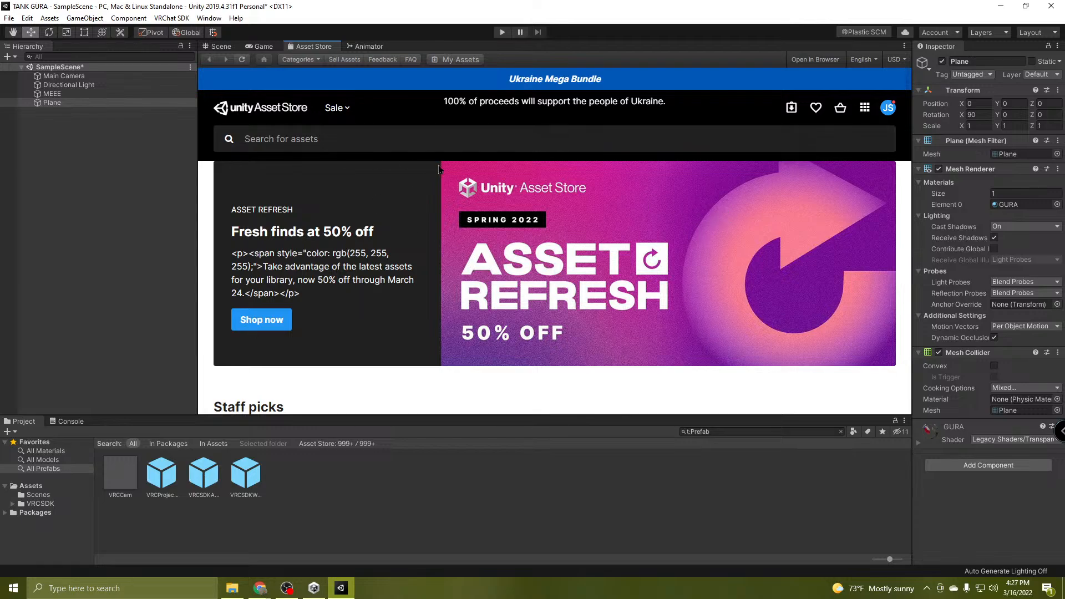
click(317, 141)
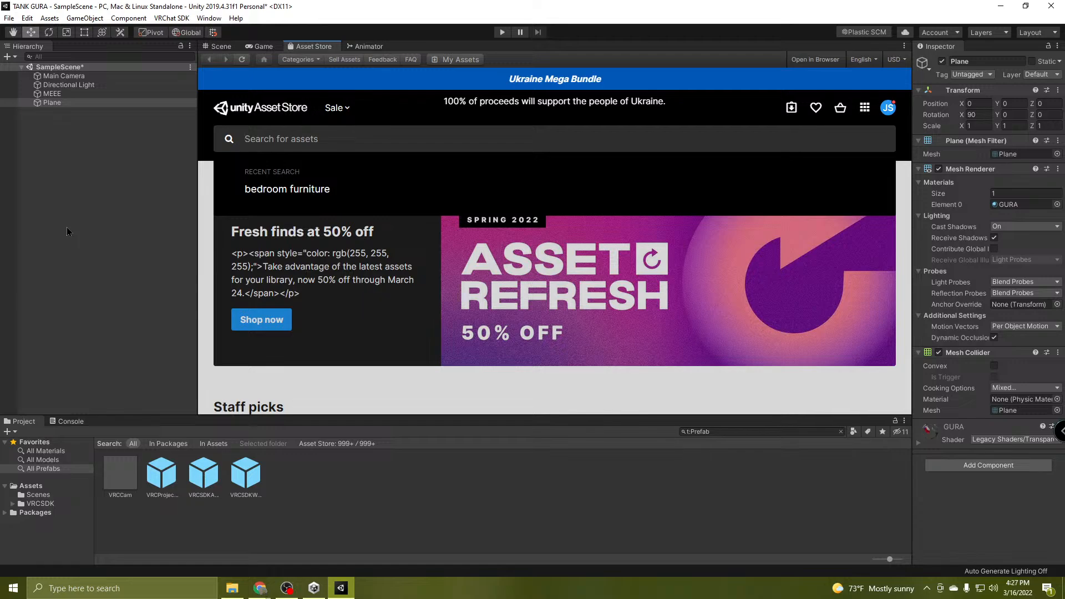
text(unit)
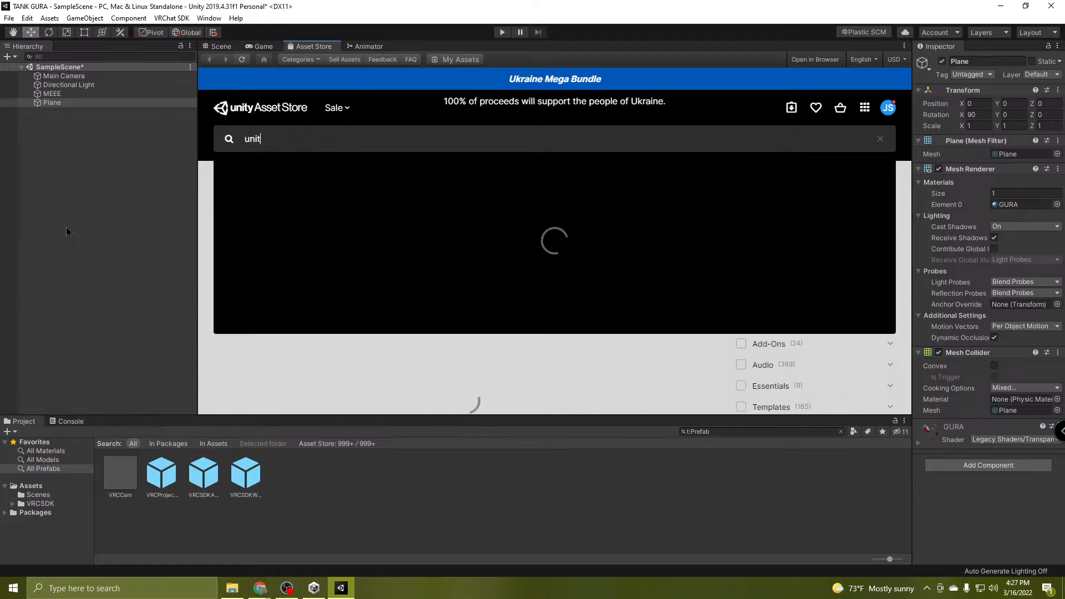
text(y c)
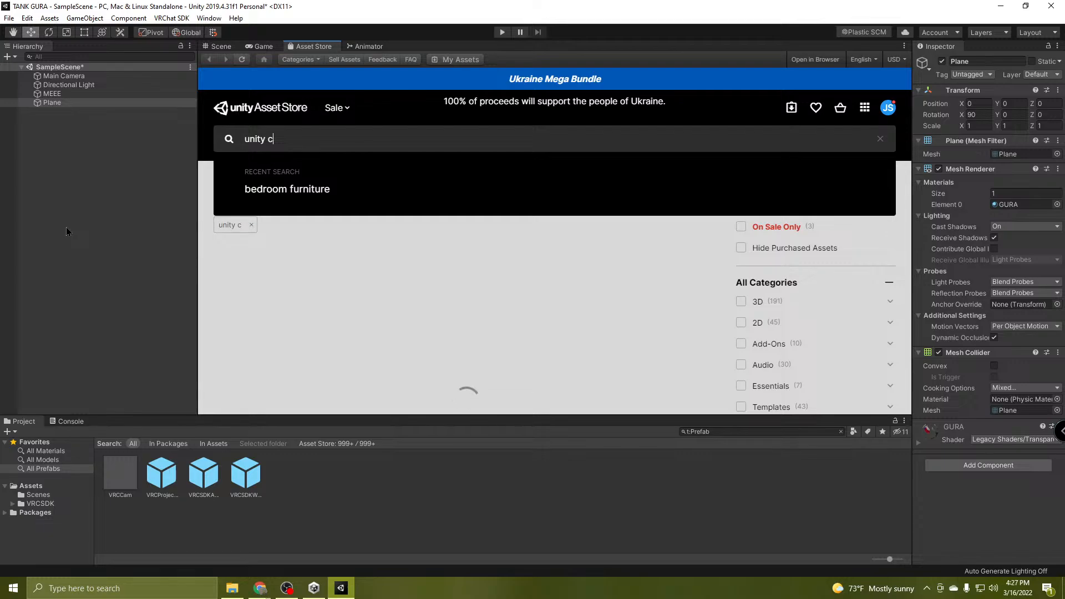
text(han)
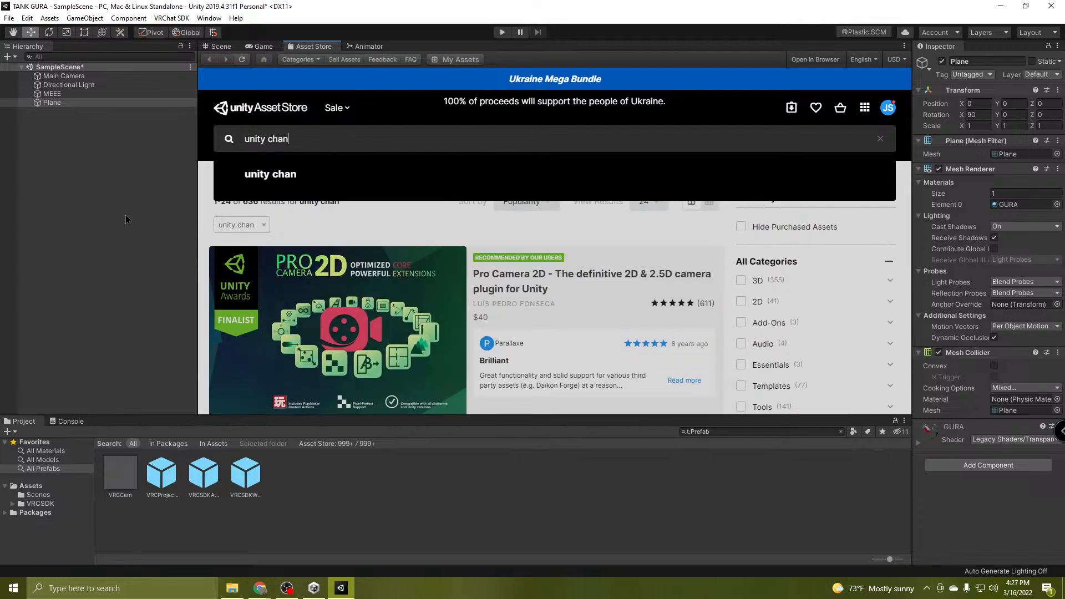
click(272, 173)
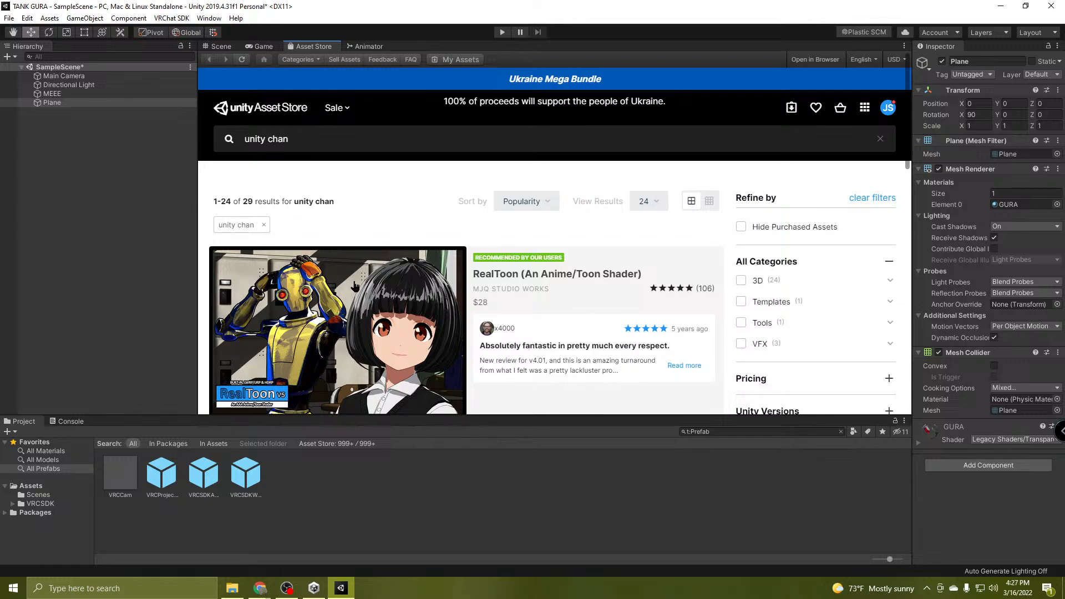
Open the free Unity-Chan! Model asset page, look over its details and download the package.
scroll(355, 286, down, 5)
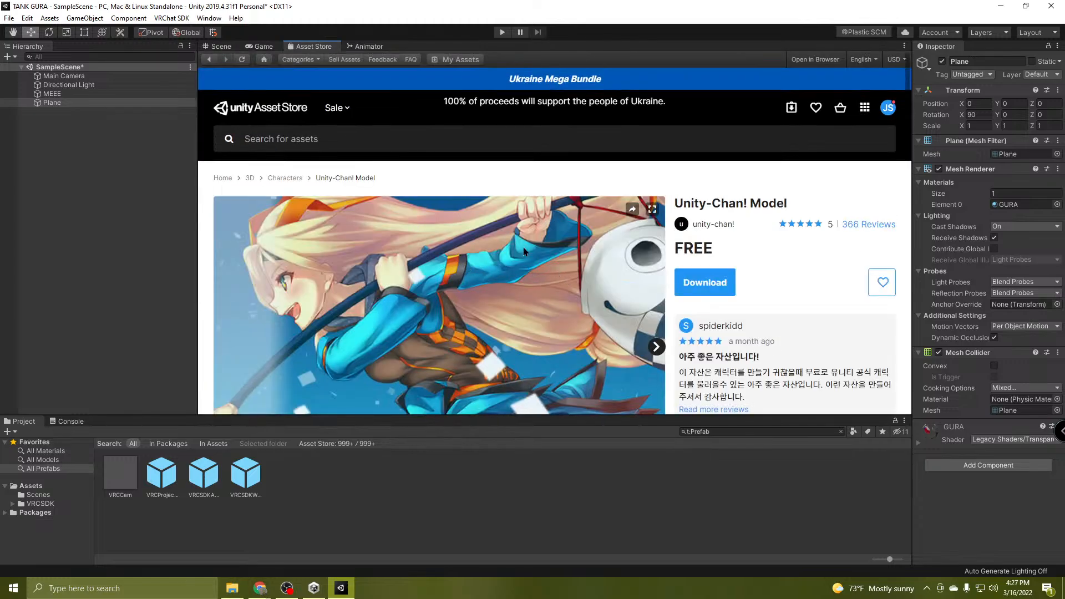
scroll(393, 248, down, 5)
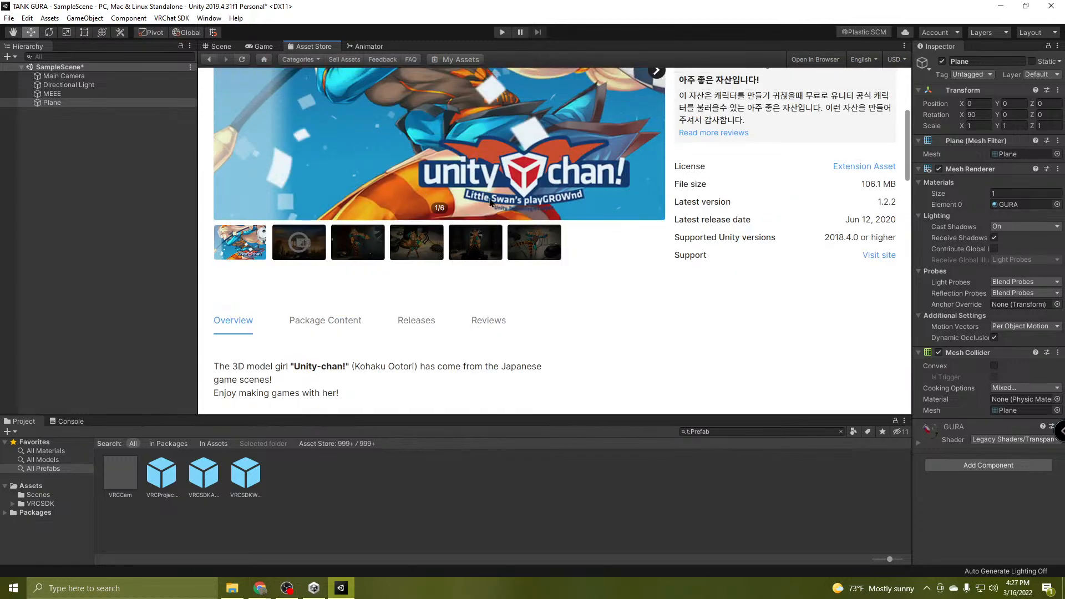
scroll(495, 295, down, 5)
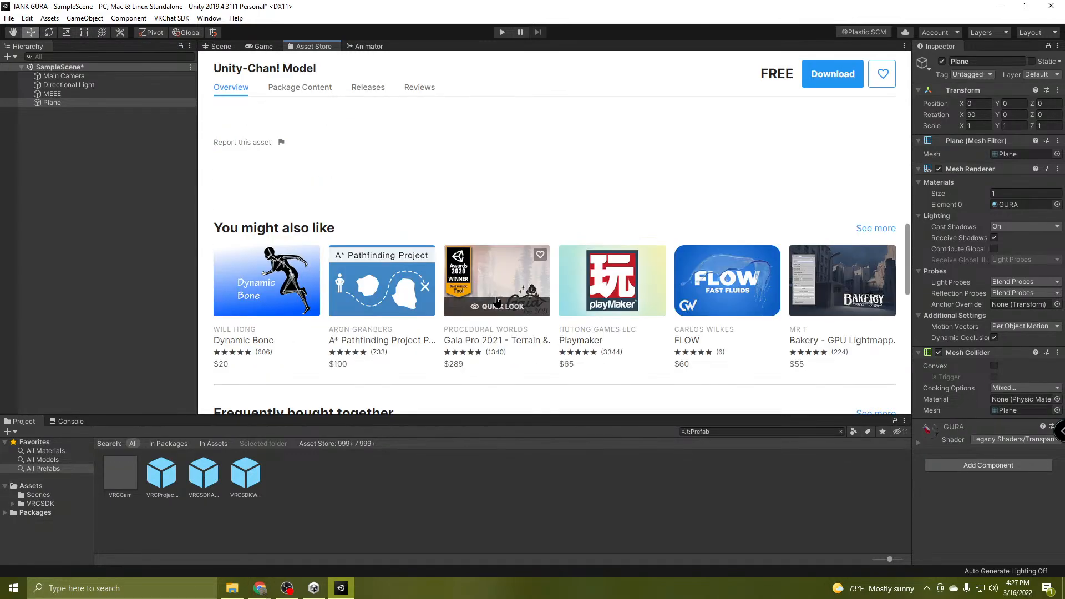
scroll(497, 301, up, 10)
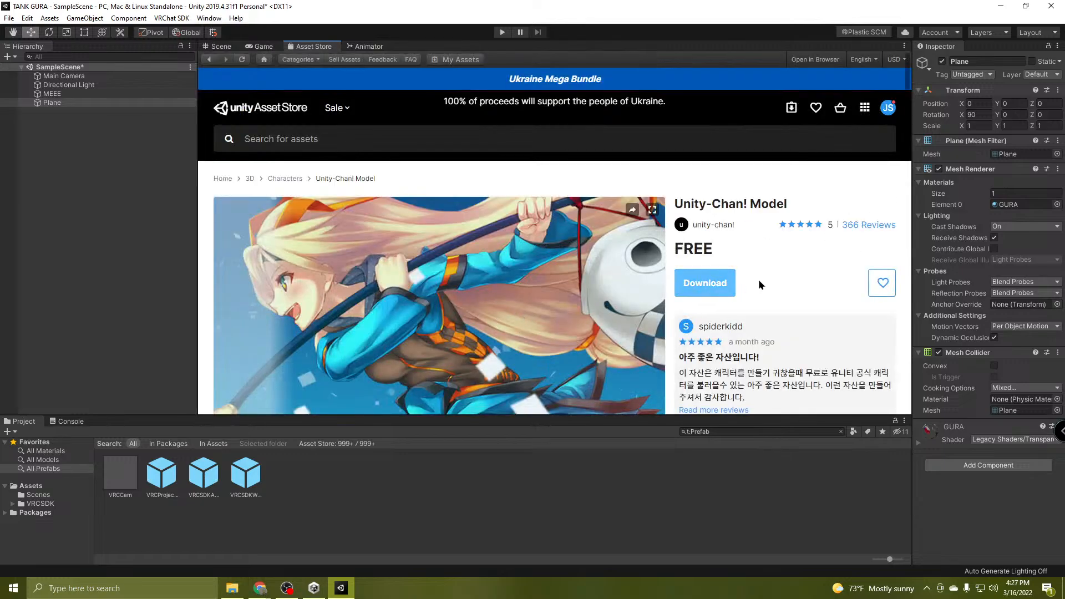
click(706, 287)
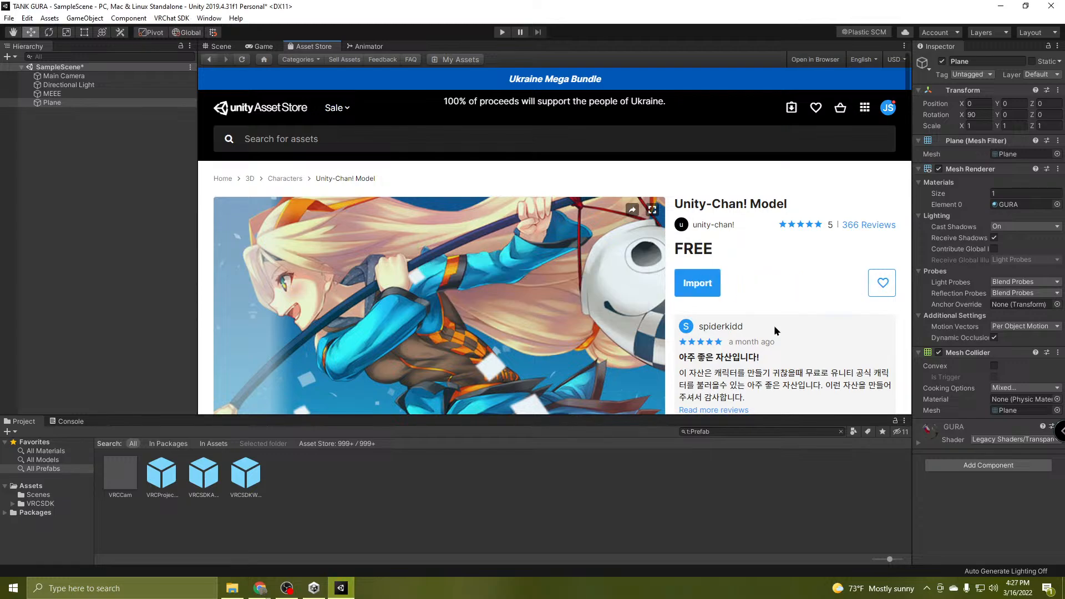
Import all items of the Unity-Chan Model package into the project's Assets.
click(698, 281)
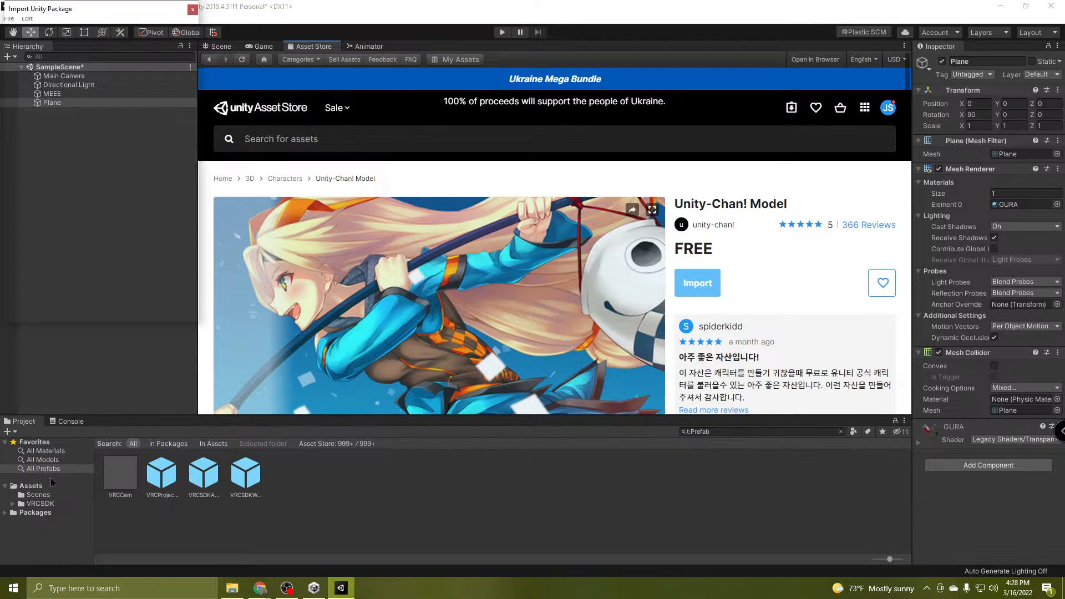
click(22, 487)
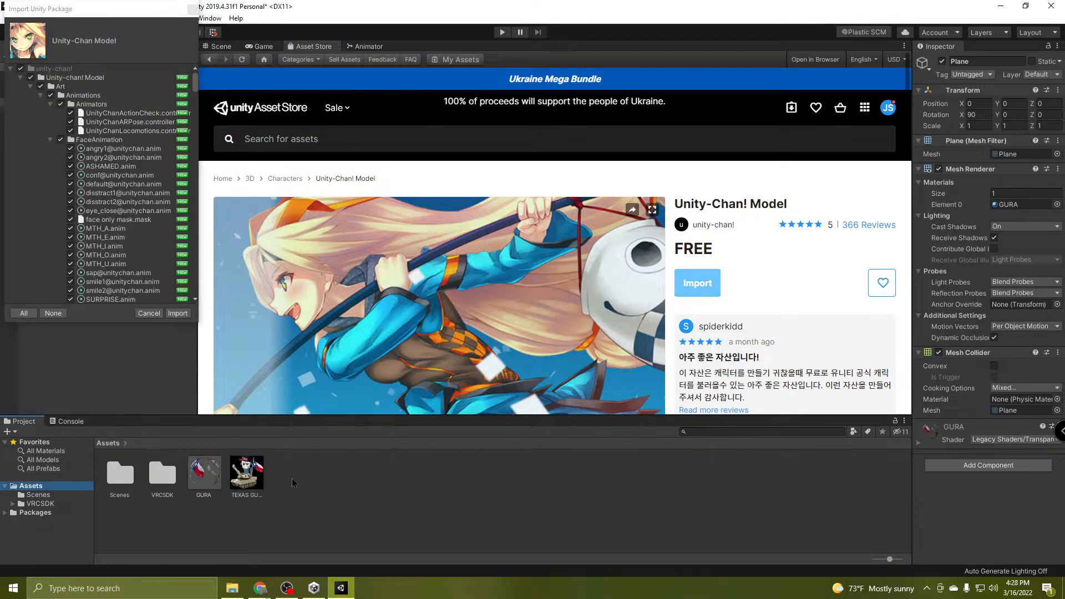
click(20, 315)
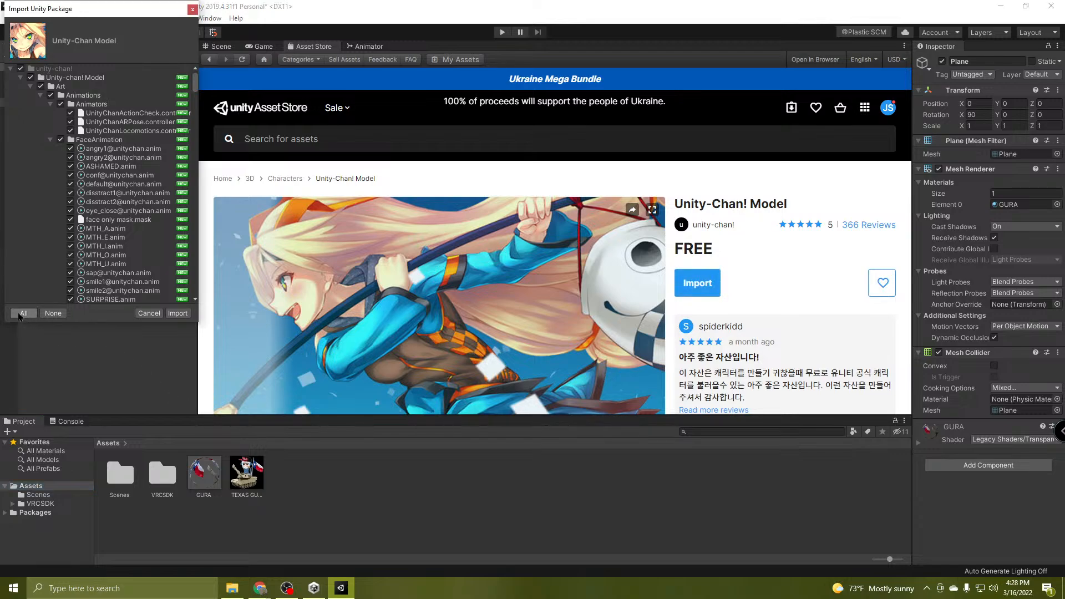
click(178, 314)
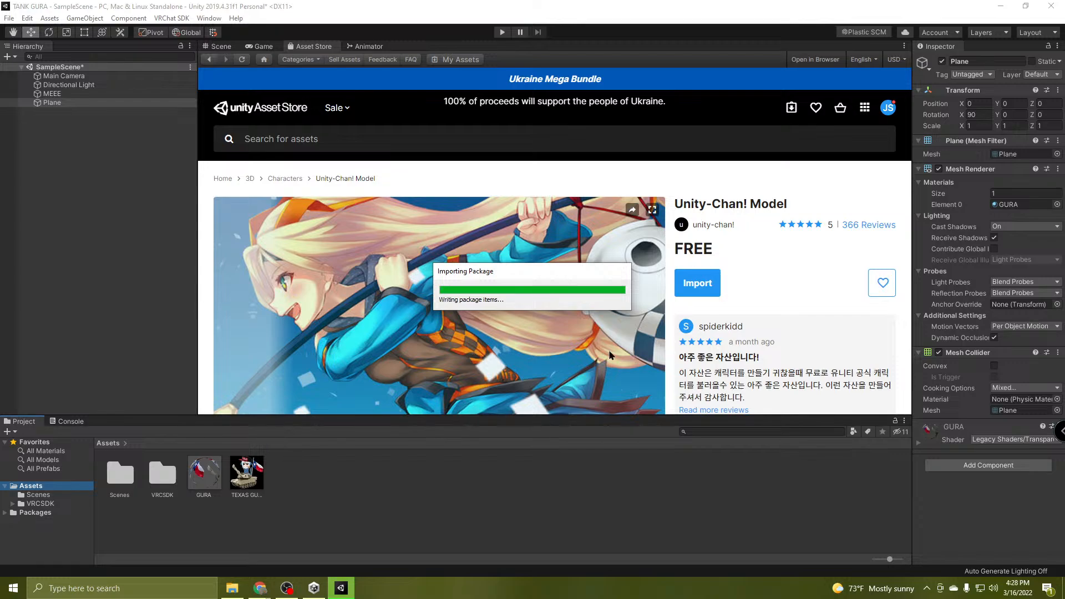
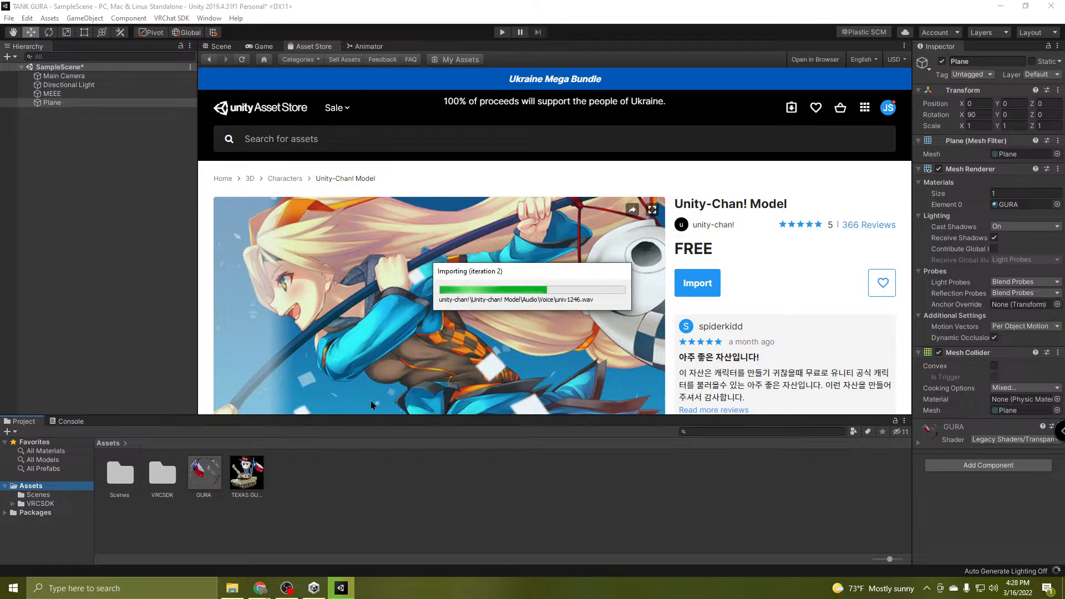
Check the live stream's status in YouTube Studio in Chrome and its live chat, and return to the Unity editor.
mouse_move(288, 591)
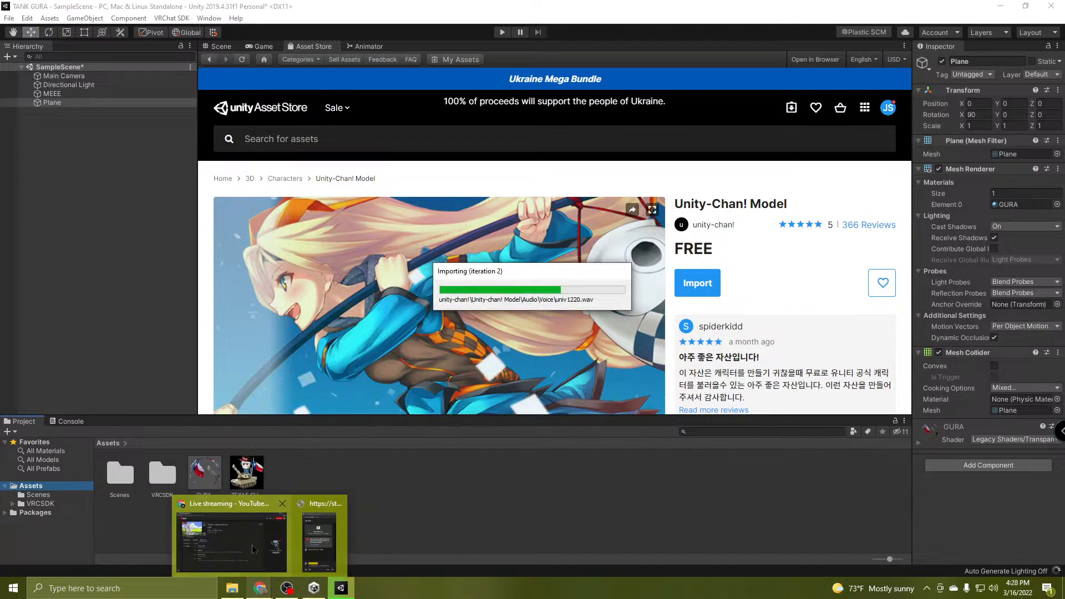
mouse_move(253, 548)
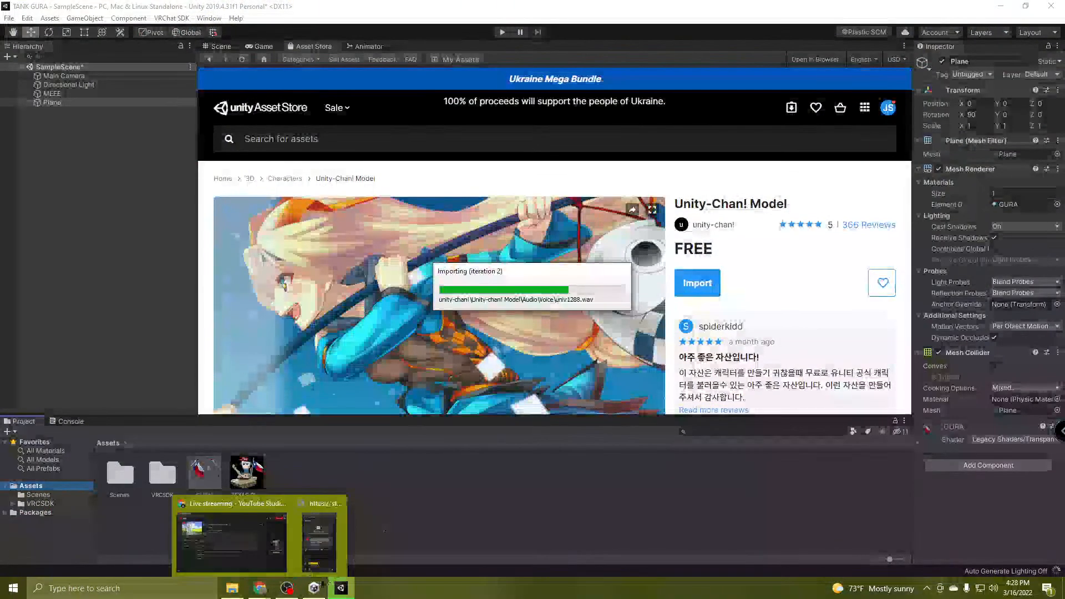
click(246, 546)
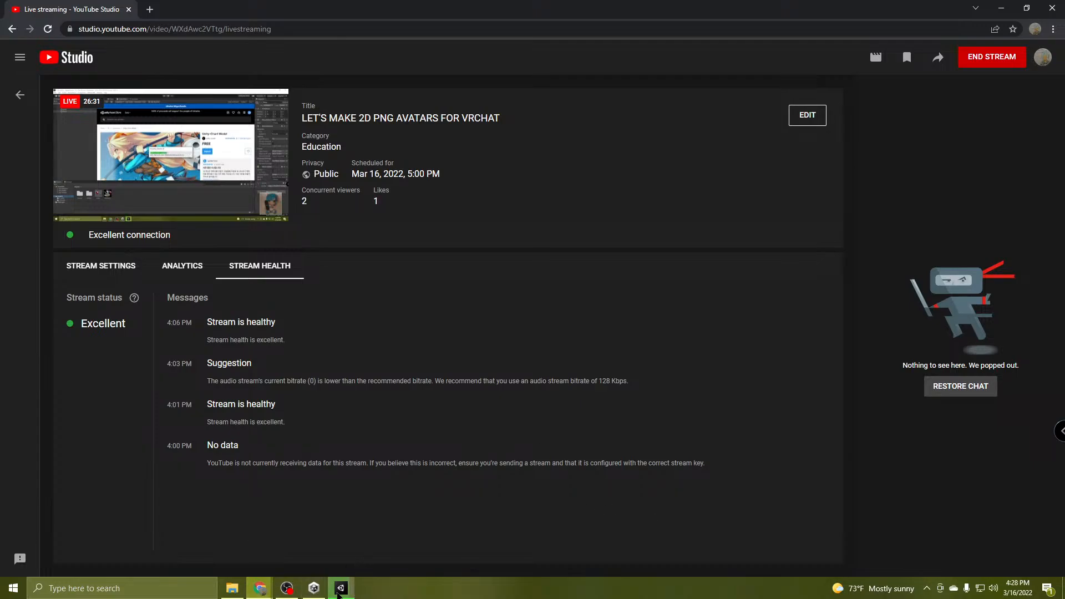
click(314, 589)
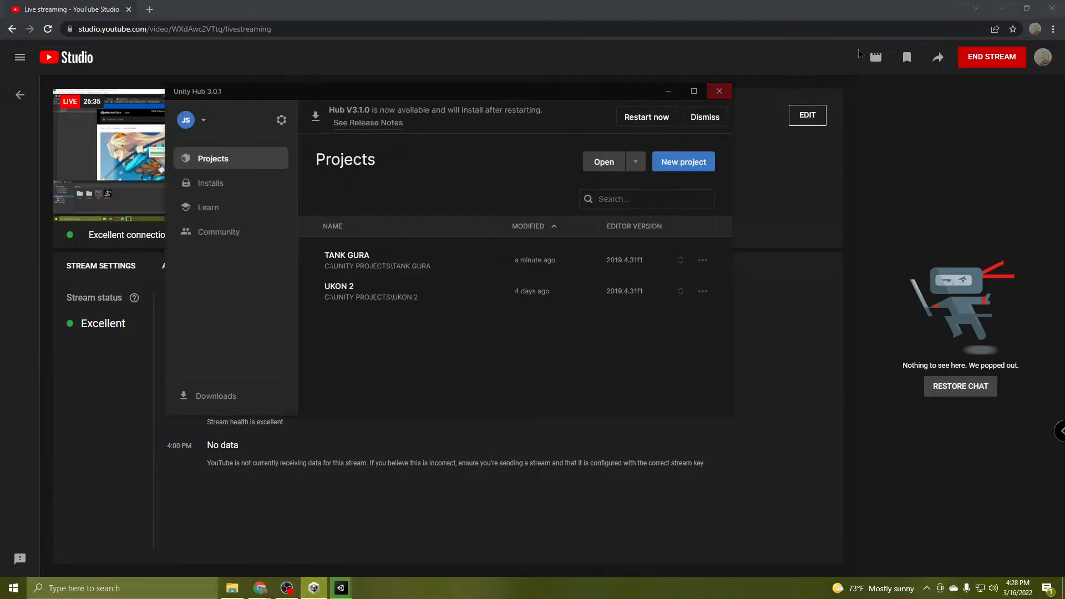
click(999, 8)
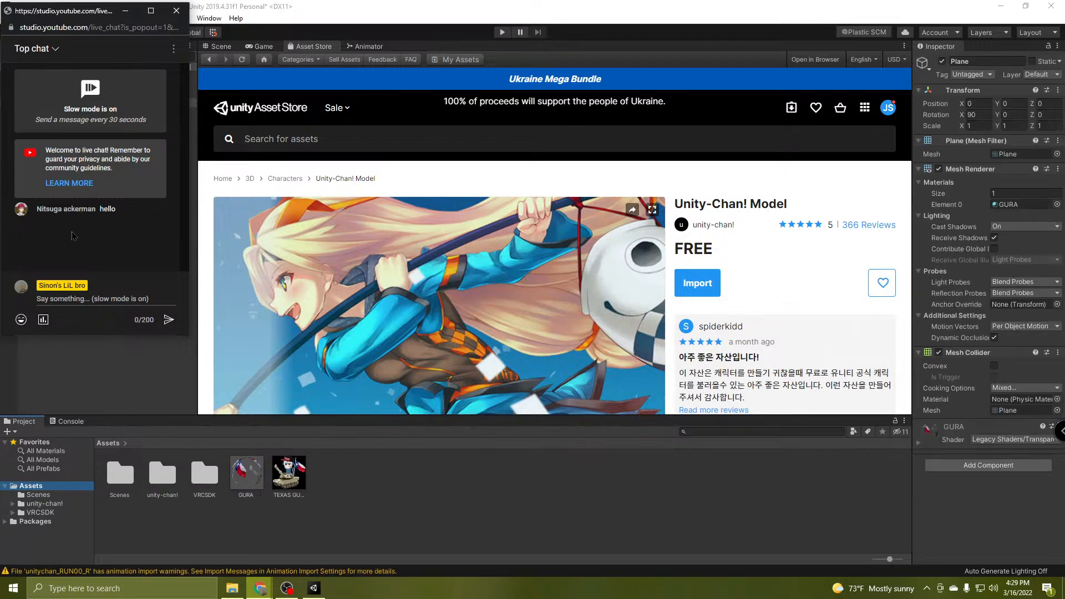
click(137, 389)
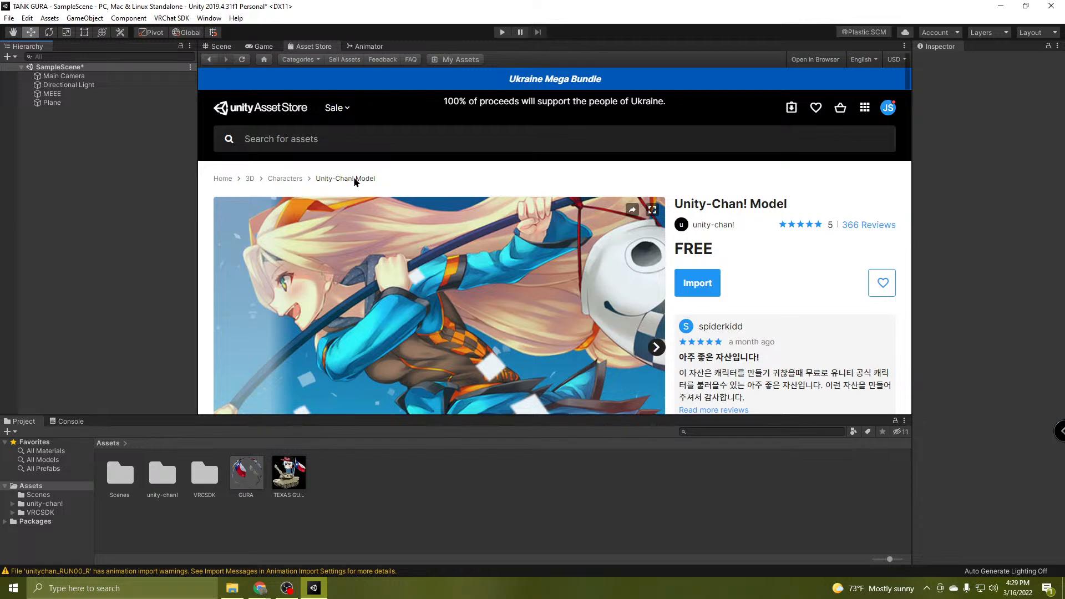
Return to the scene with the tank image and open the Prefabs folder inside unity-chan!/Unity-chan! Model.
click(217, 51)
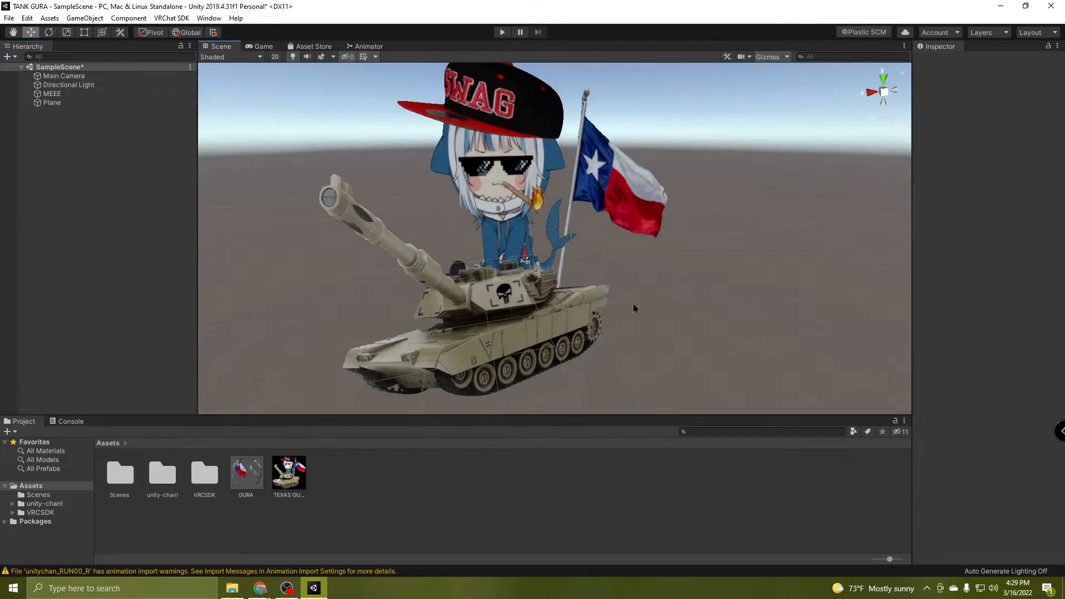
scroll(635, 308, down, 5)
scroll(557, 294, up, 2)
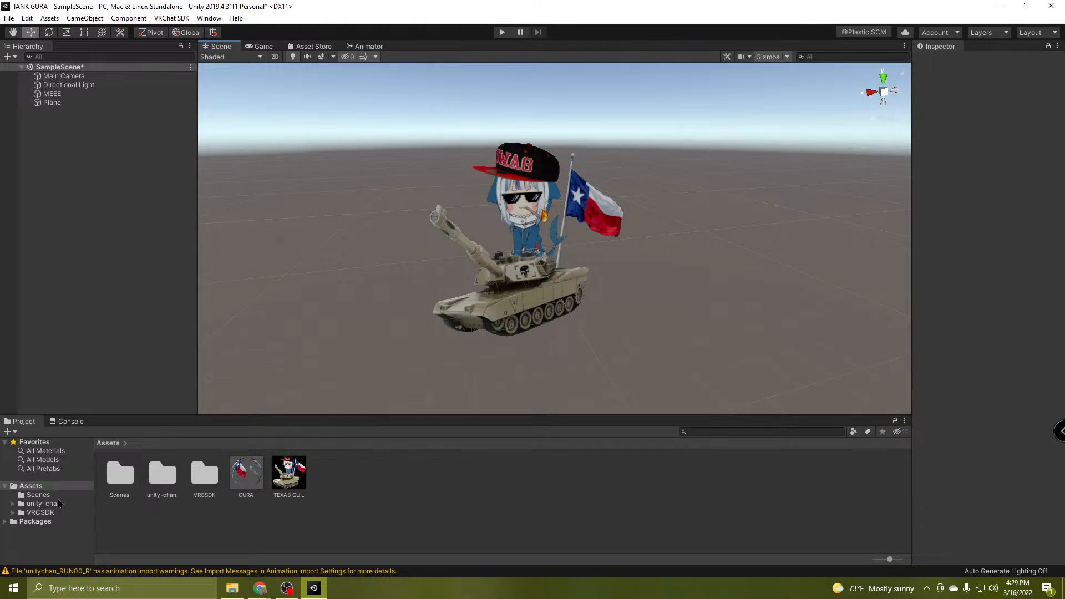
click(164, 482)
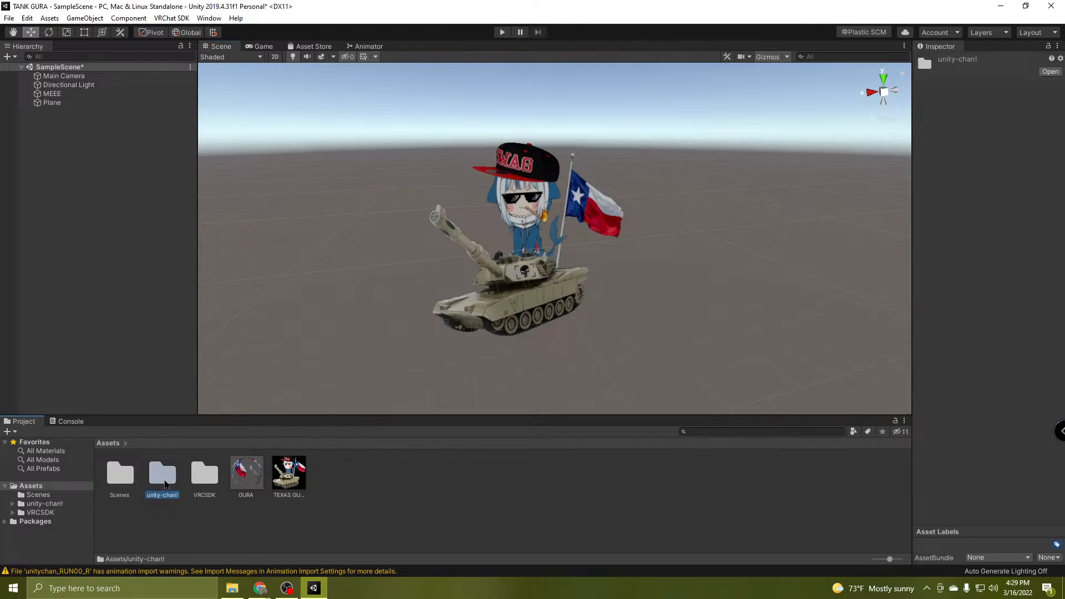
double_click(163, 480)
double_click(117, 472)
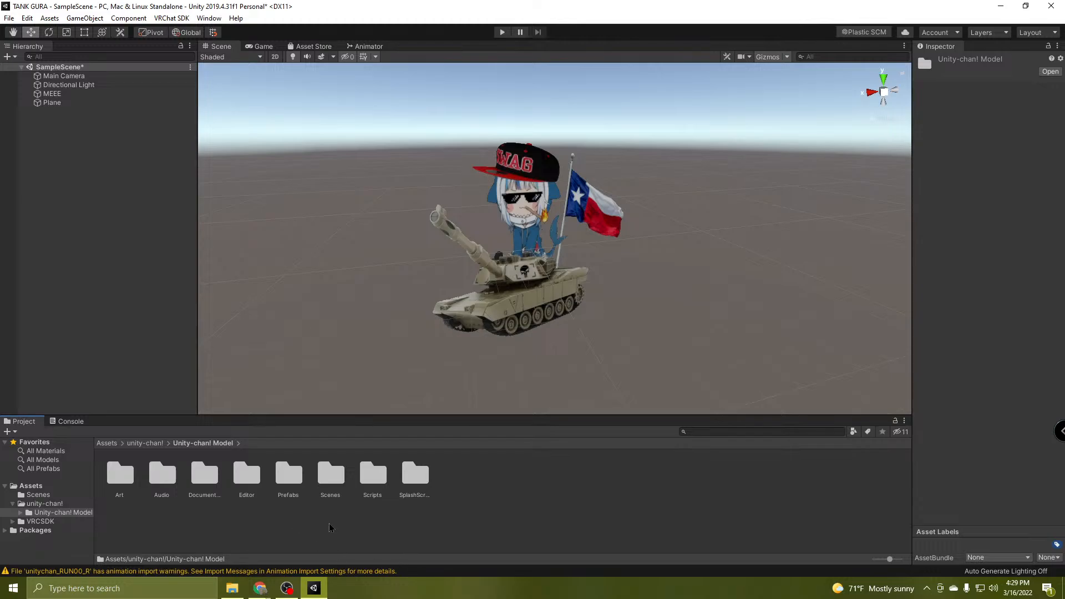
double_click(289, 474)
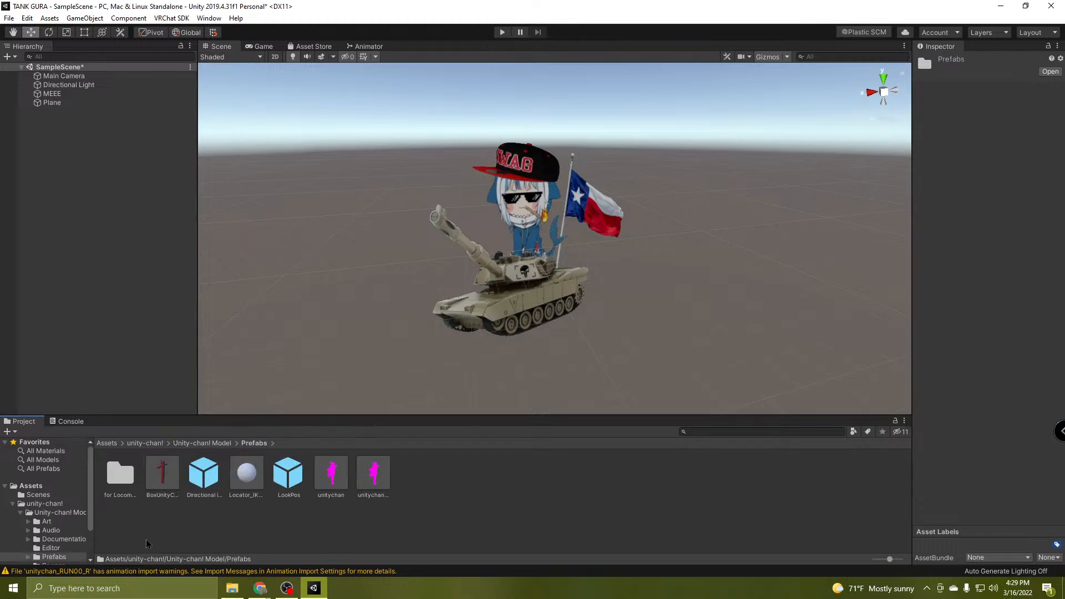
Add the BoxUnityChan prefab to SampleScene as a top-level object.
scroll(365, 351, down, 2)
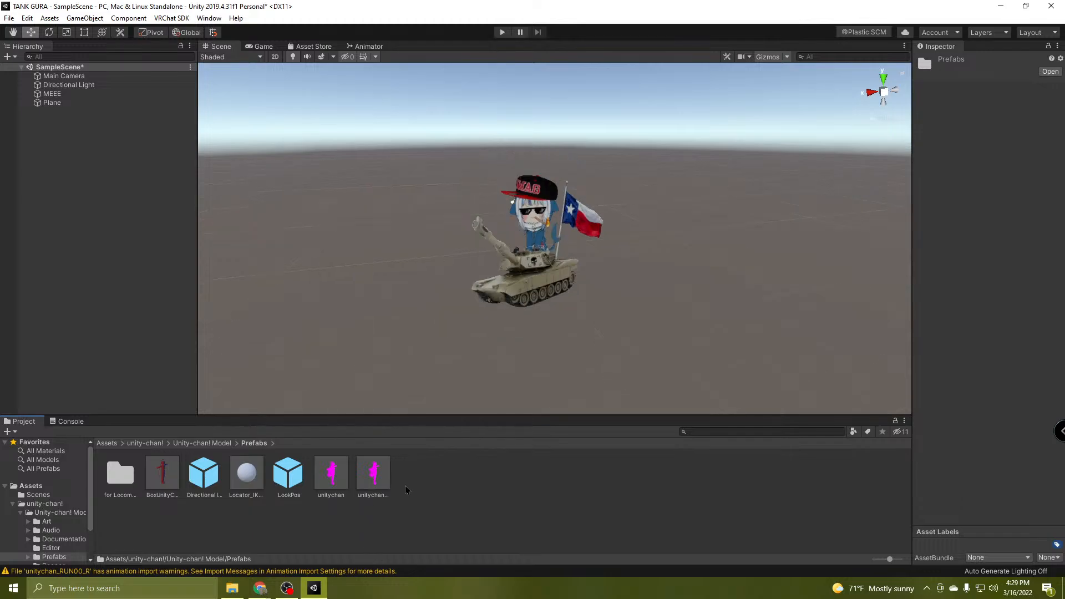
click(156, 467)
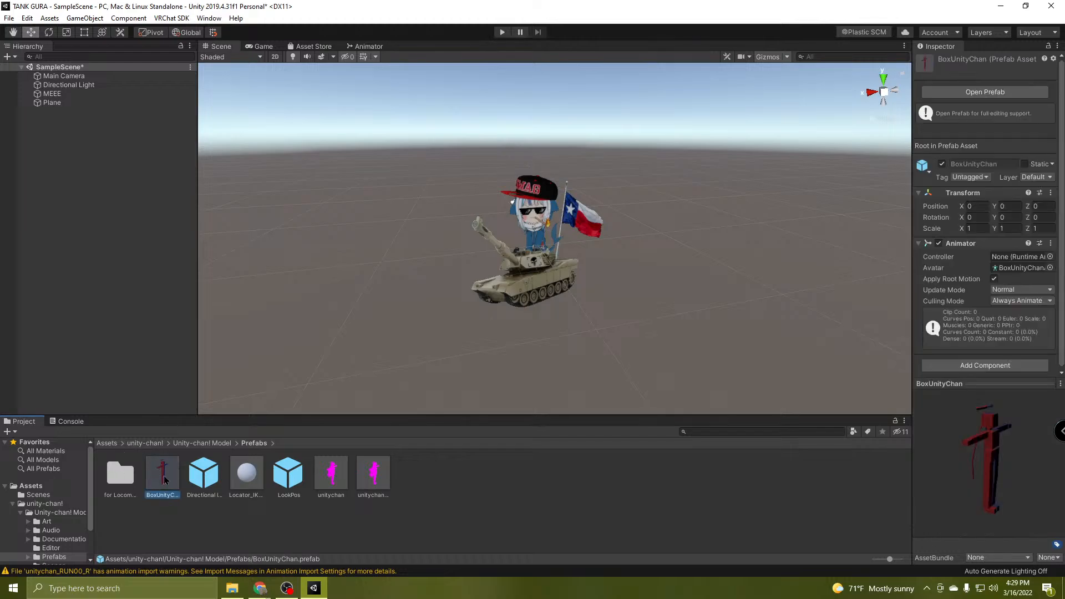
drag(167, 481, 123, 281)
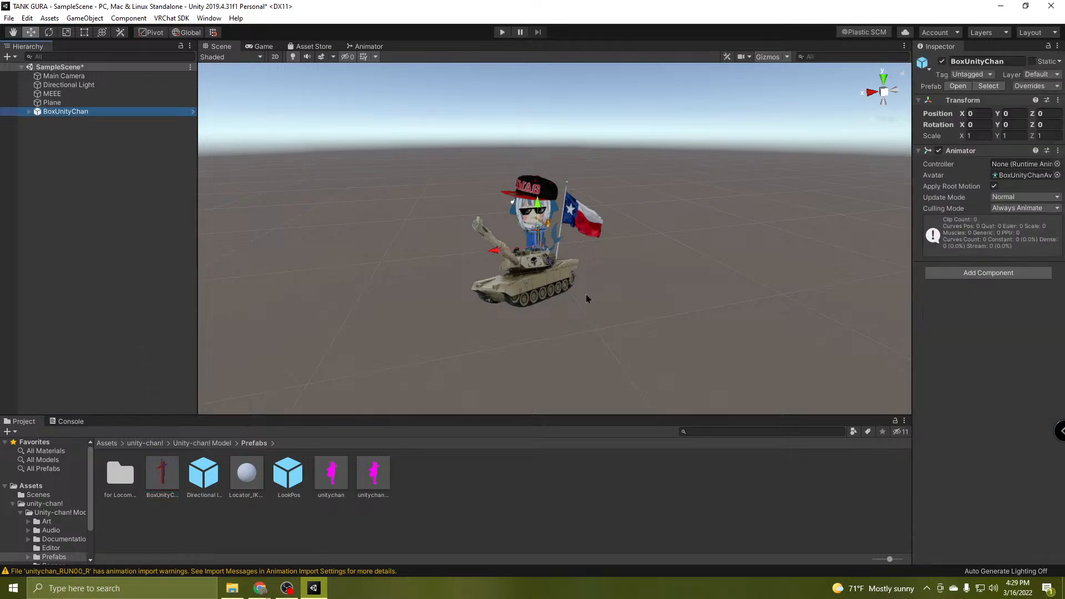
Move BoxUnityChan along X to 9.47, clear of the tank image, and view it from the front.
scroll(577, 278, up, 3)
drag(533, 256, 290, 274)
scroll(289, 269, up, 5)
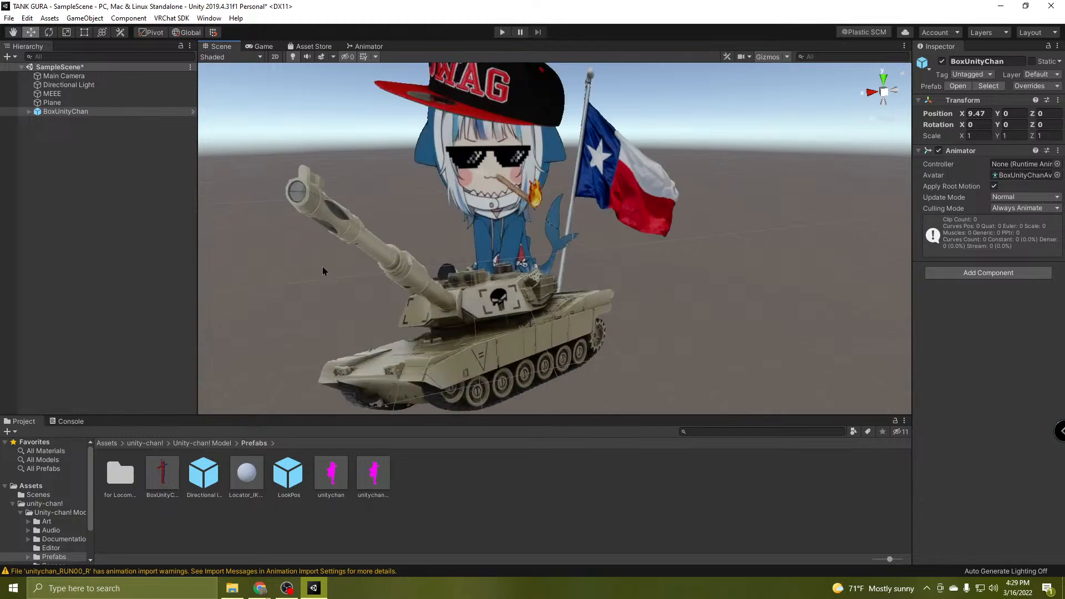
right_drag(323, 268, 276, 289)
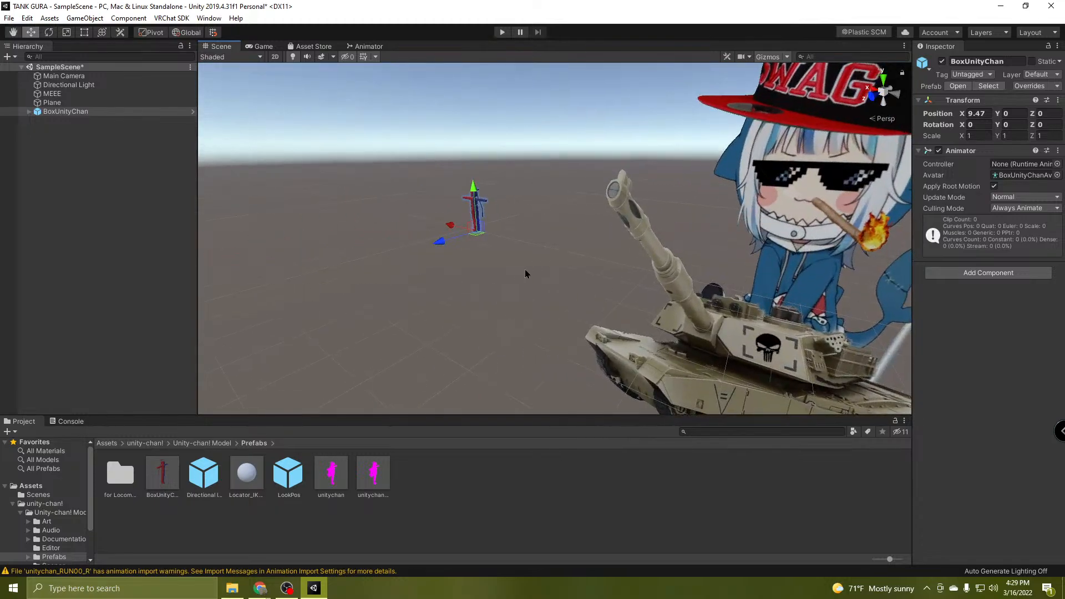
right_drag(525, 268, 362, 289)
scroll(533, 254, up, 2)
key(w)
scroll(531, 254, up, 2)
key(a)
key(s)
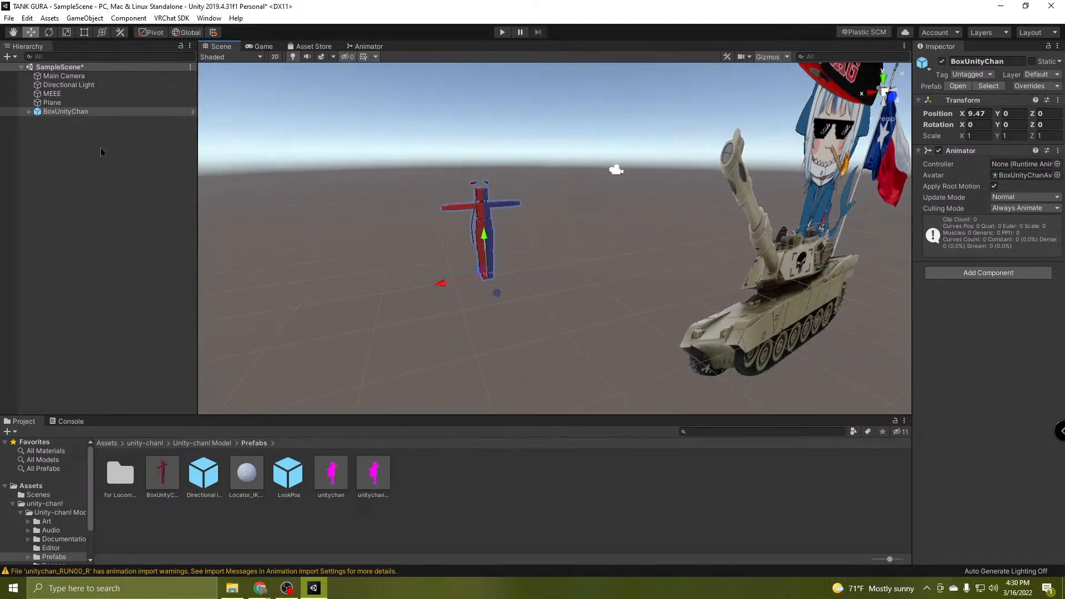
Replace BoxUnityChan in SampleScene with the unitychan prefab from the Prefabs folder as a top-level object.
click(55, 115)
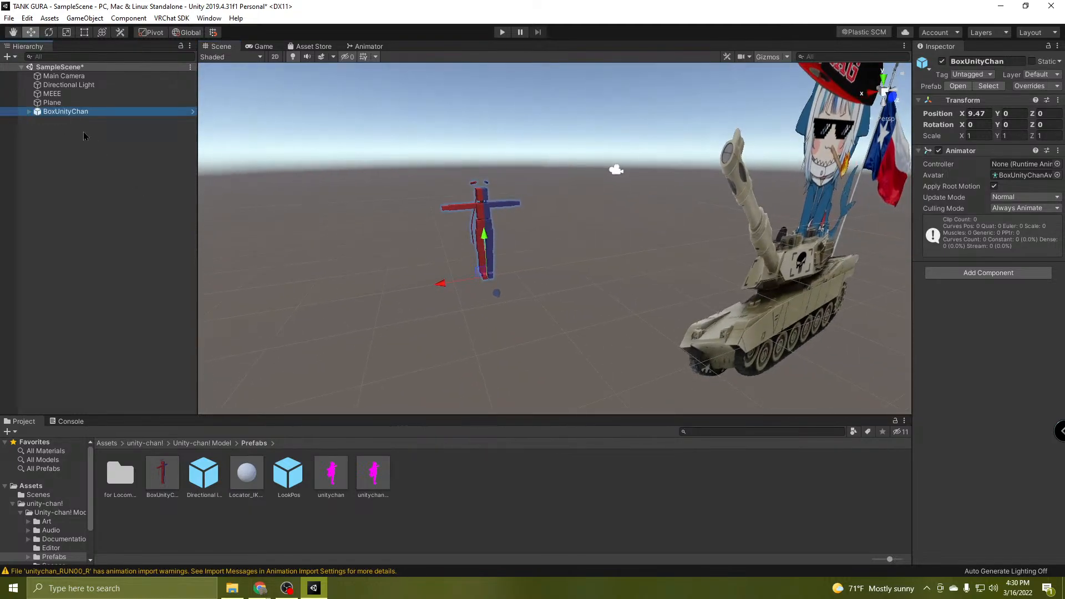
key(Delete)
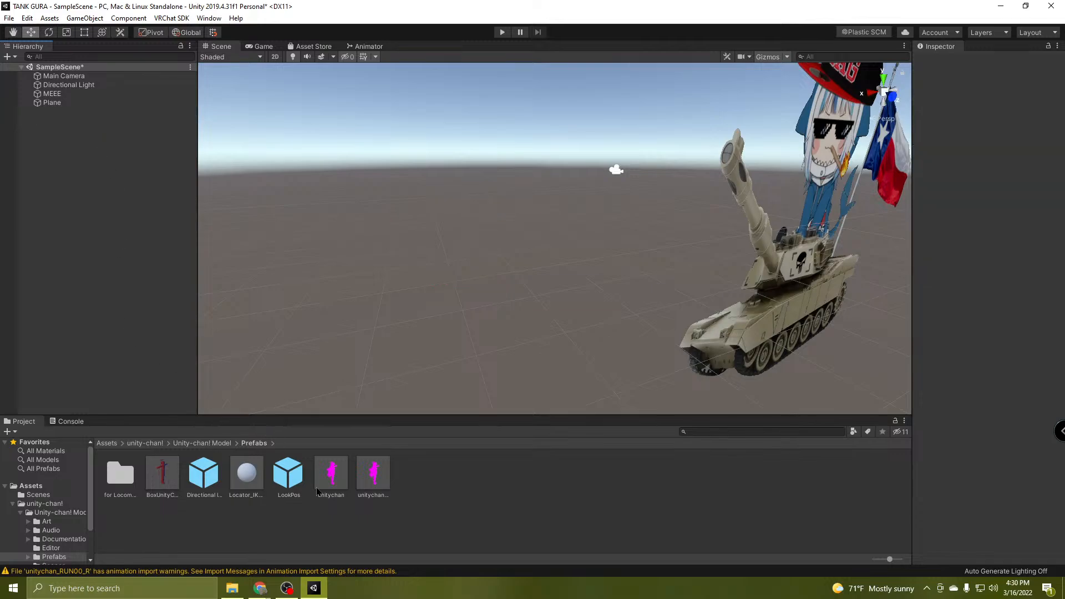
drag(337, 480, 92, 169)
alt+drag(514, 271, 460, 243)
scroll(459, 243, down, 8)
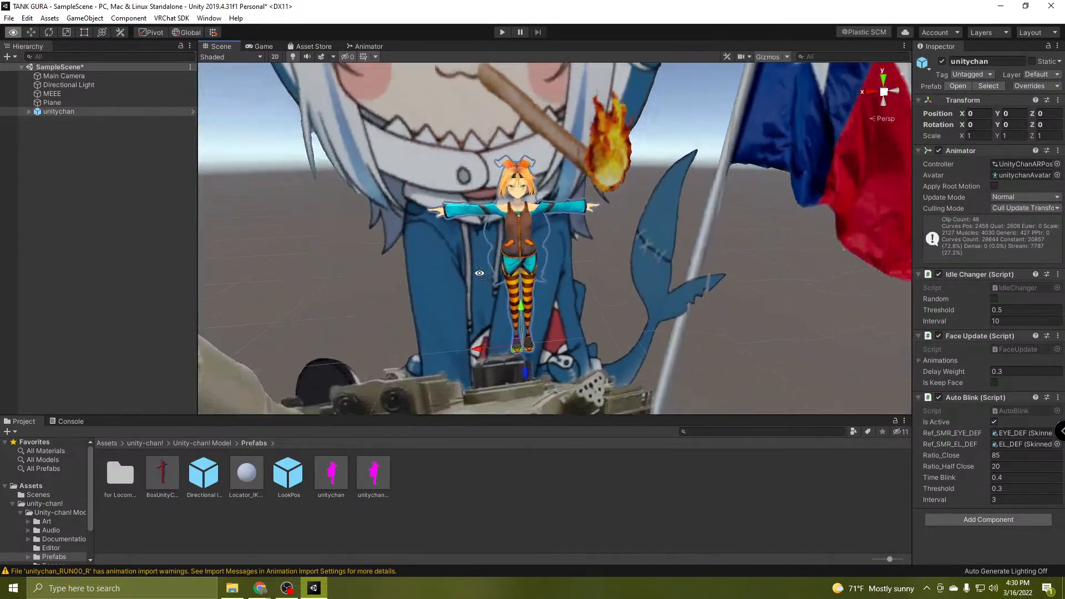
Move unitychan along X to about -6.81, past the Texas flag, and compare its size with the tank image plane.
drag(480, 342, 709, 314)
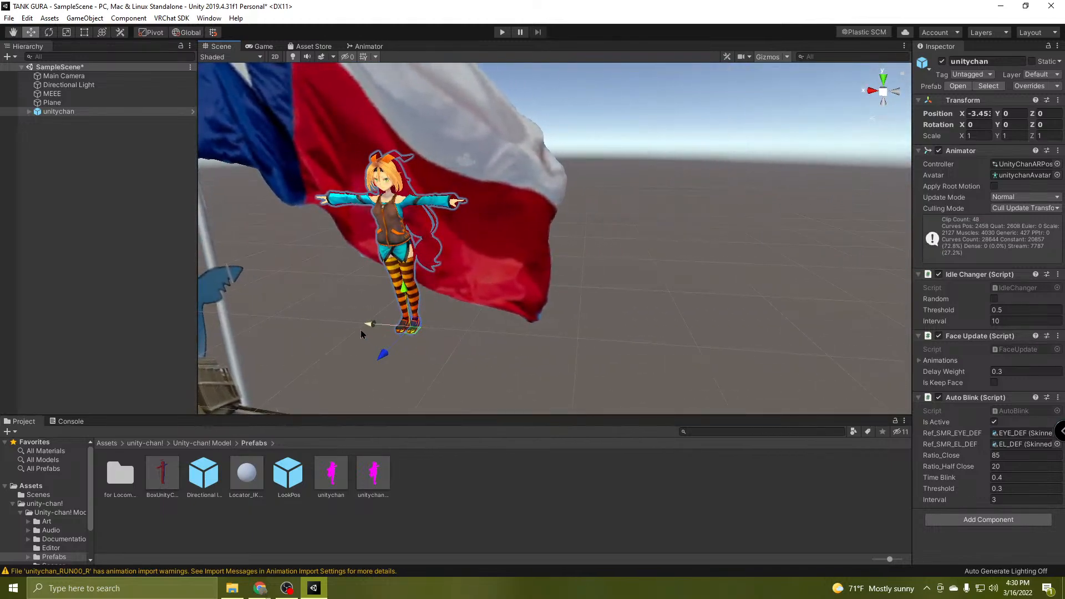
drag(361, 329, 705, 336)
right_drag(706, 336, 707, 303)
key(w)
key(s)
key(s)
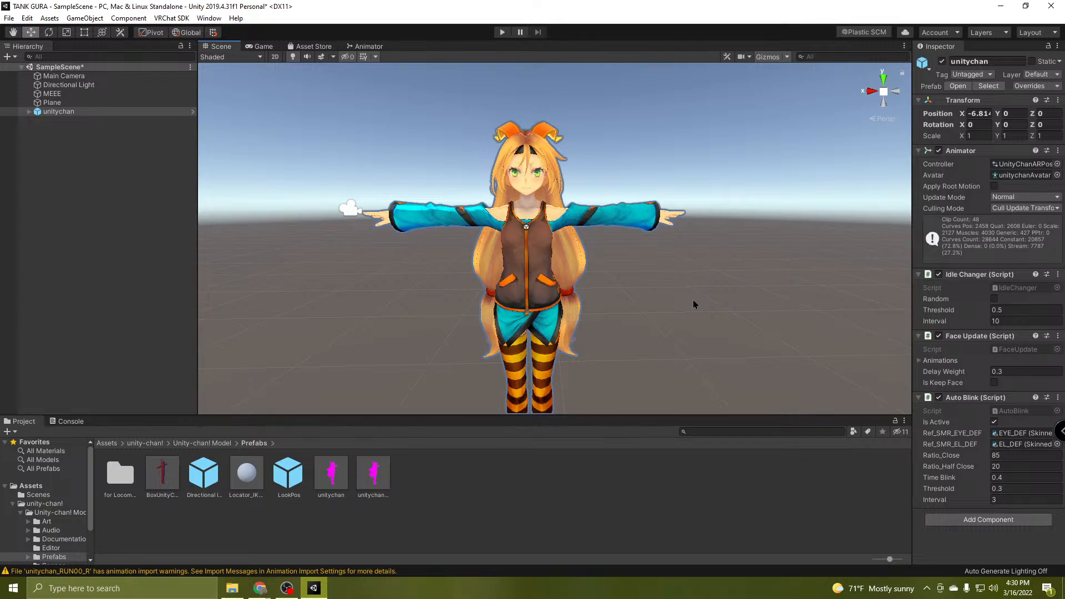
scroll(675, 291, down, 10)
right_drag(444, 257, 490, 242)
key(w)
click(492, 243)
scroll(546, 267, down, 5)
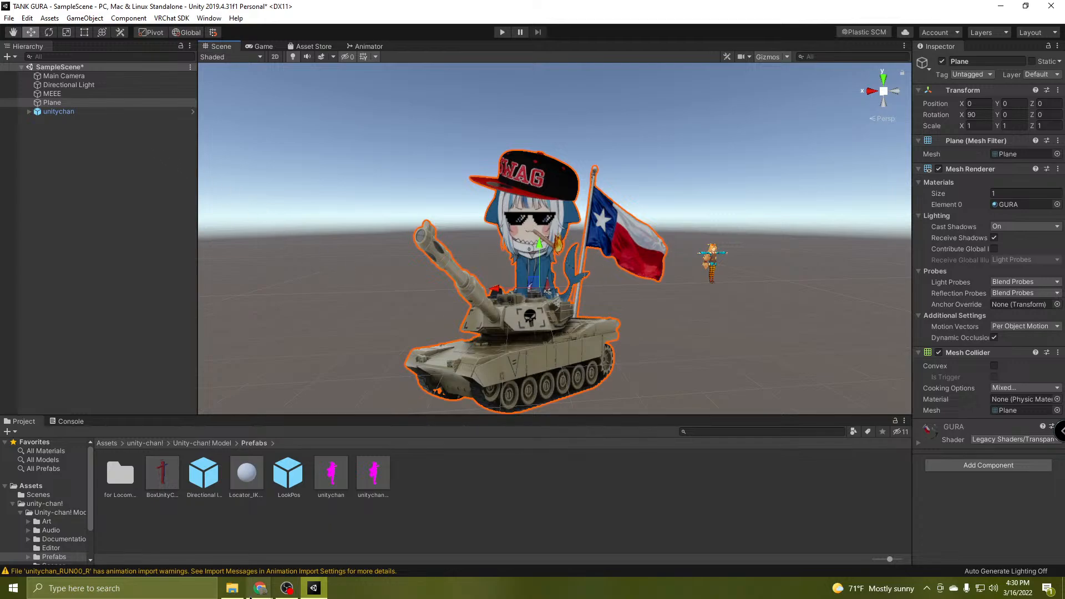
Check the stream's pop-out live chat in Chrome and return to the Unity editor.
mouse_move(263, 593)
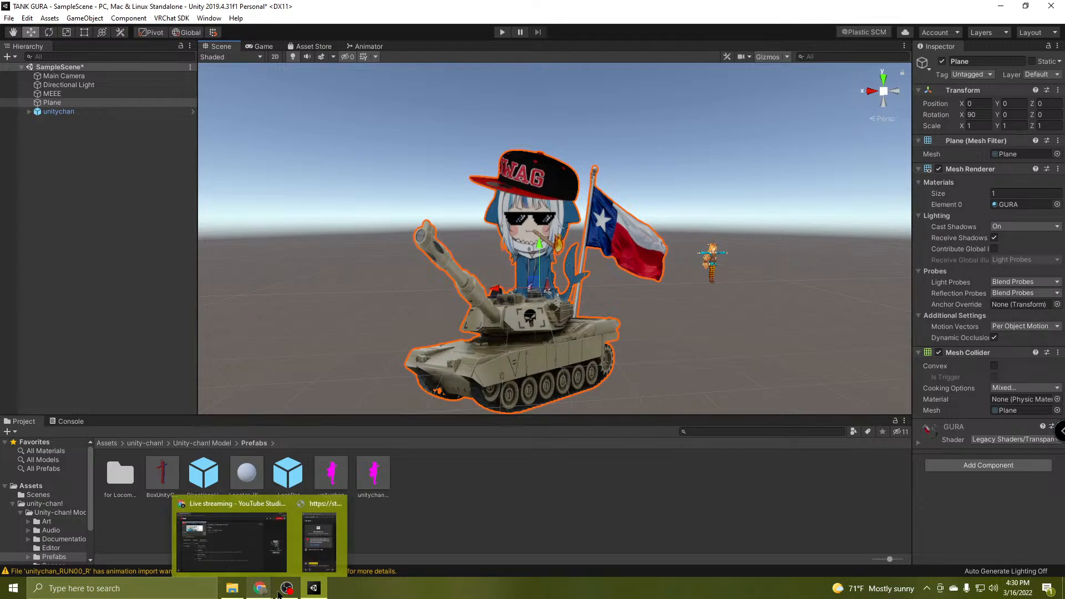
mouse_move(323, 596)
click(319, 540)
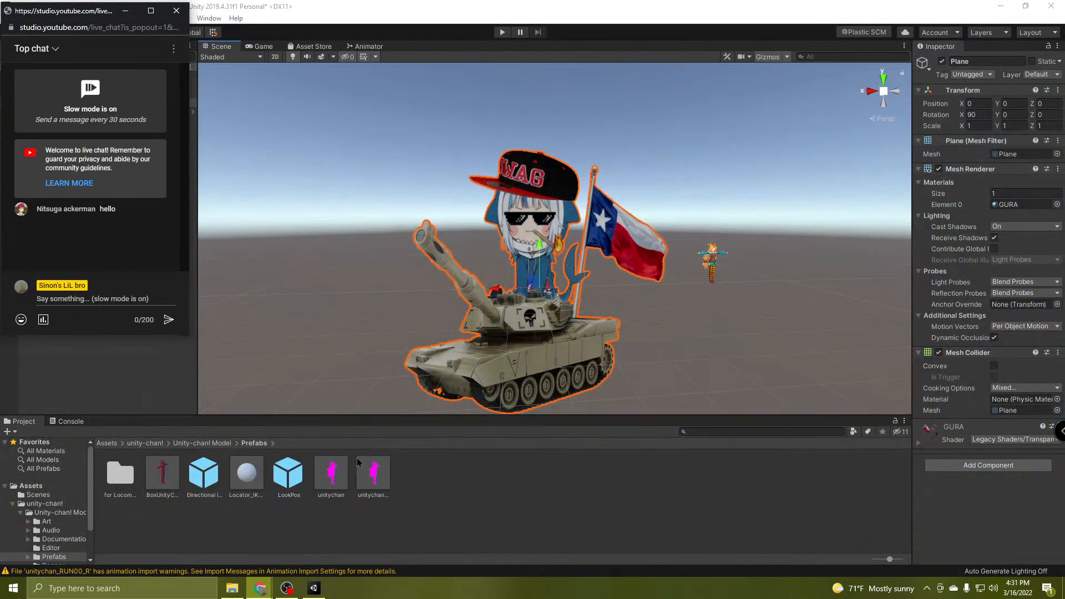
click(574, 502)
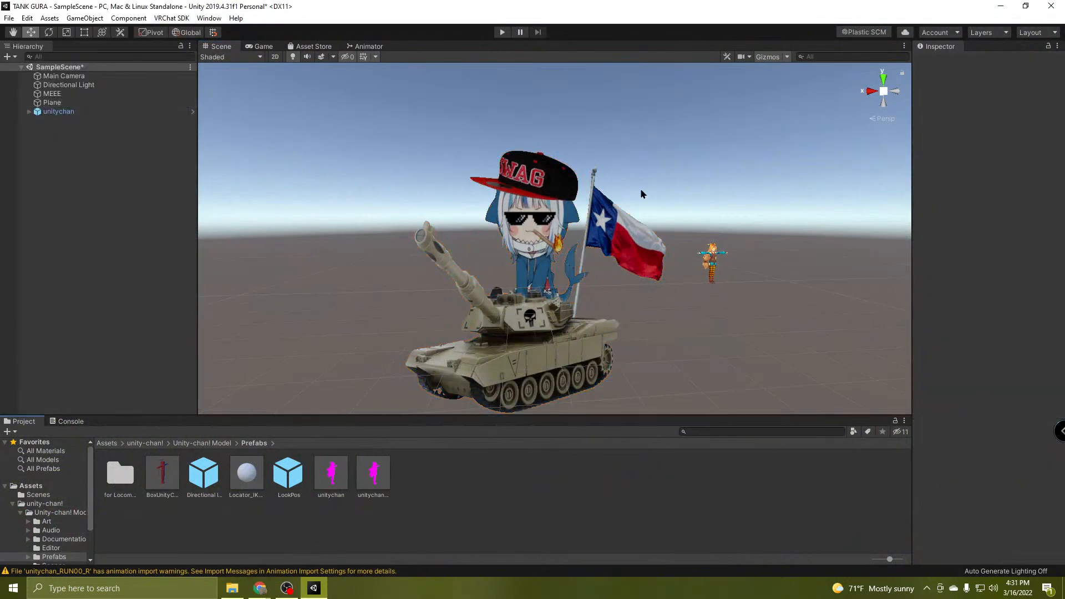
Reset the unitychan model's Transform so it sits at the origin.
click(64, 113)
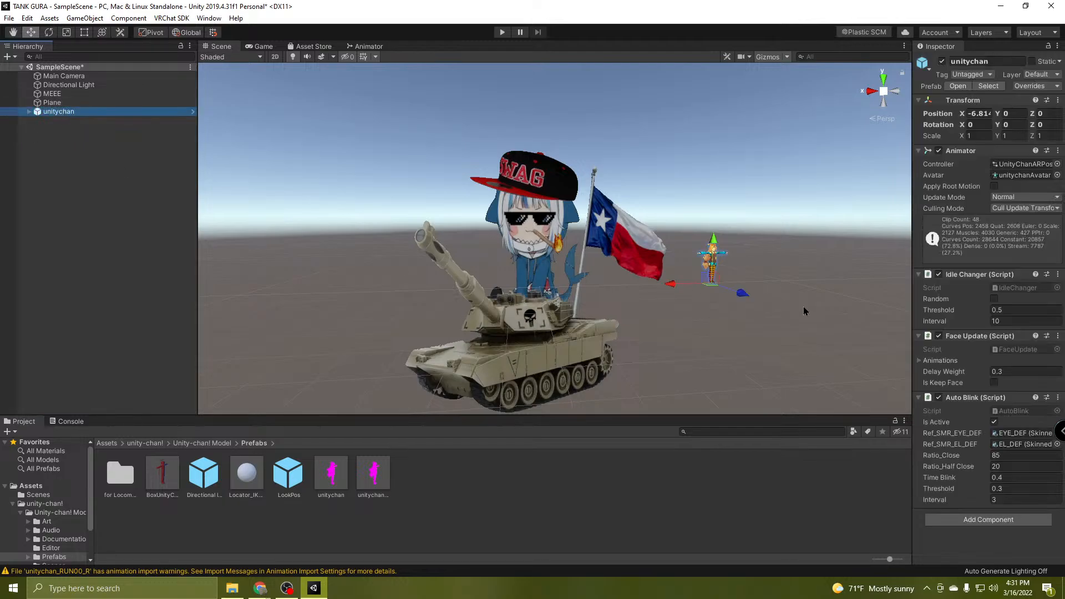
click(1058, 105)
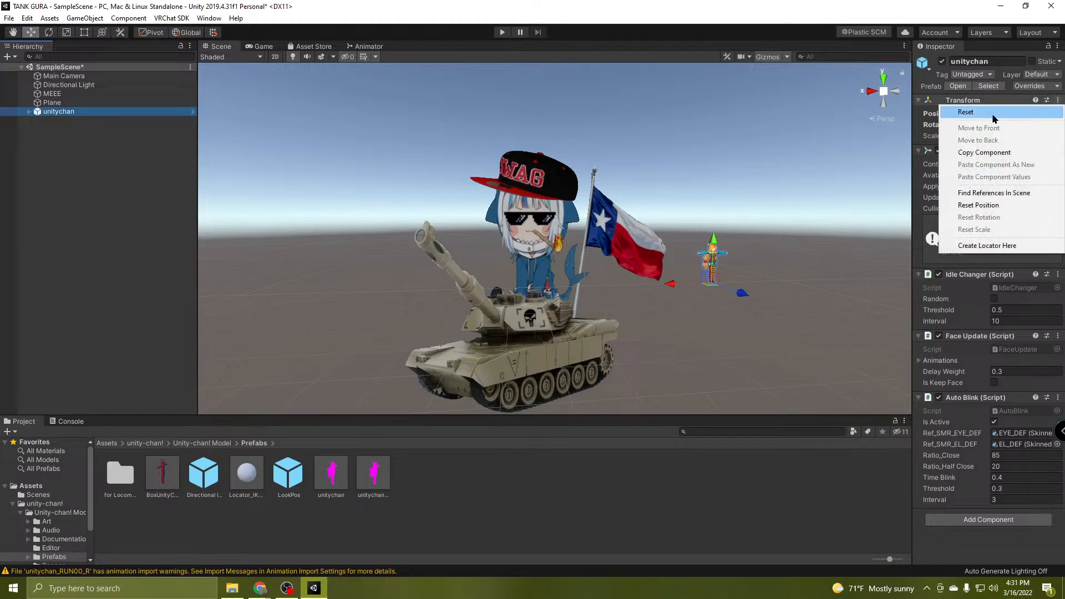
click(1002, 112)
key(f)
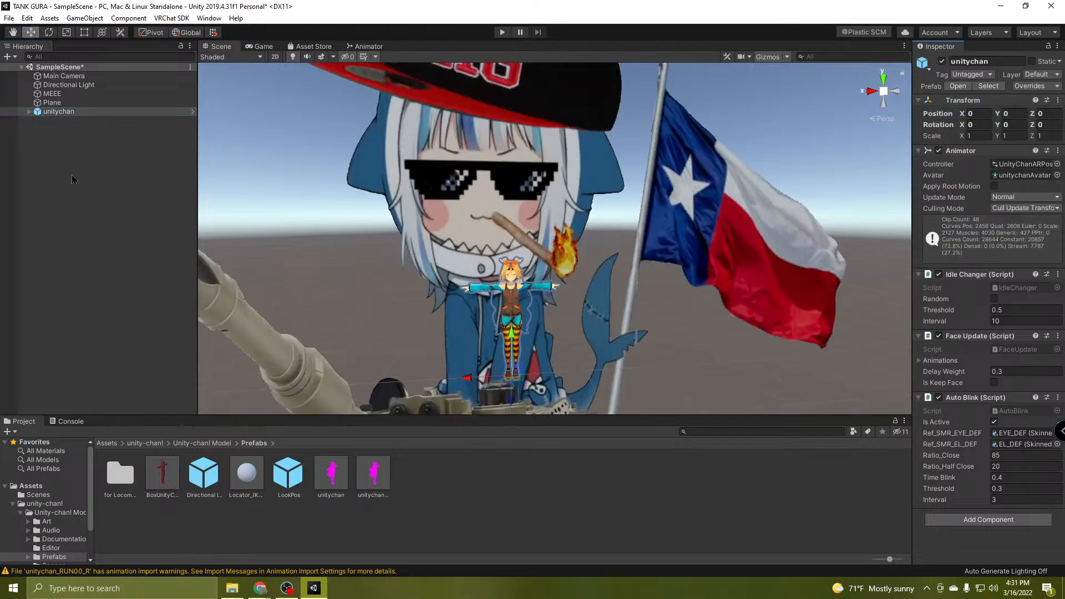
Try moving the empty MEEE object along X to about -2.96 and reset its Transform.
click(52, 93)
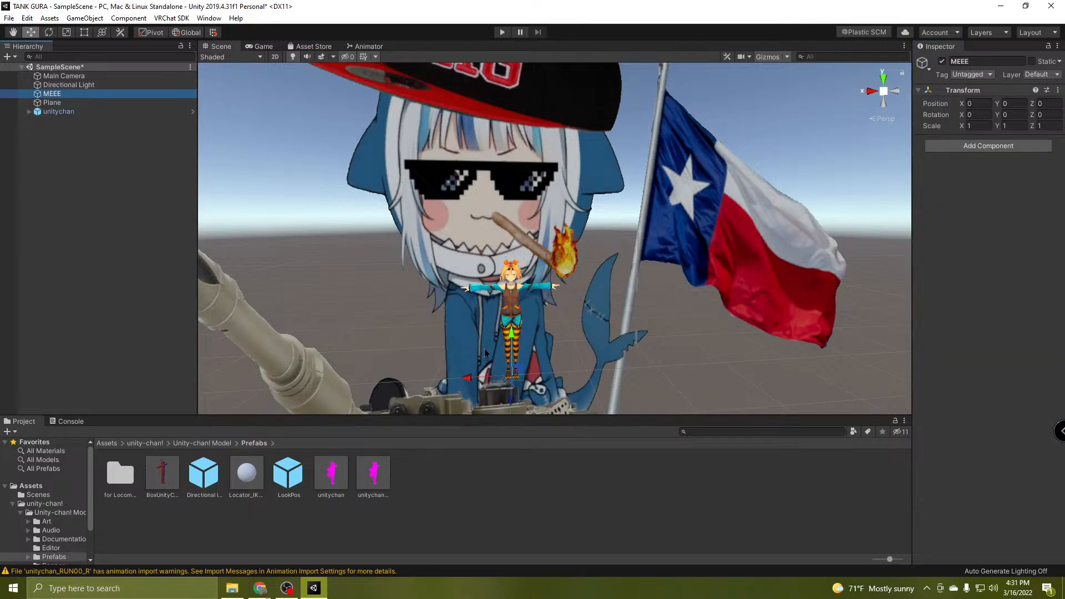
key(f)
drag(483, 294, 696, 287)
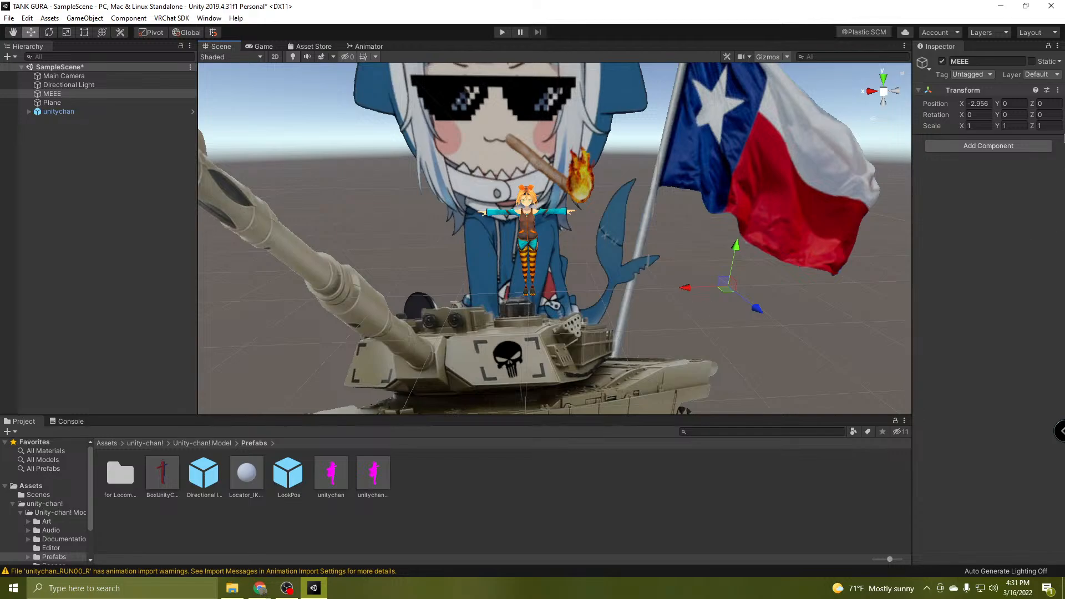
click(1058, 91)
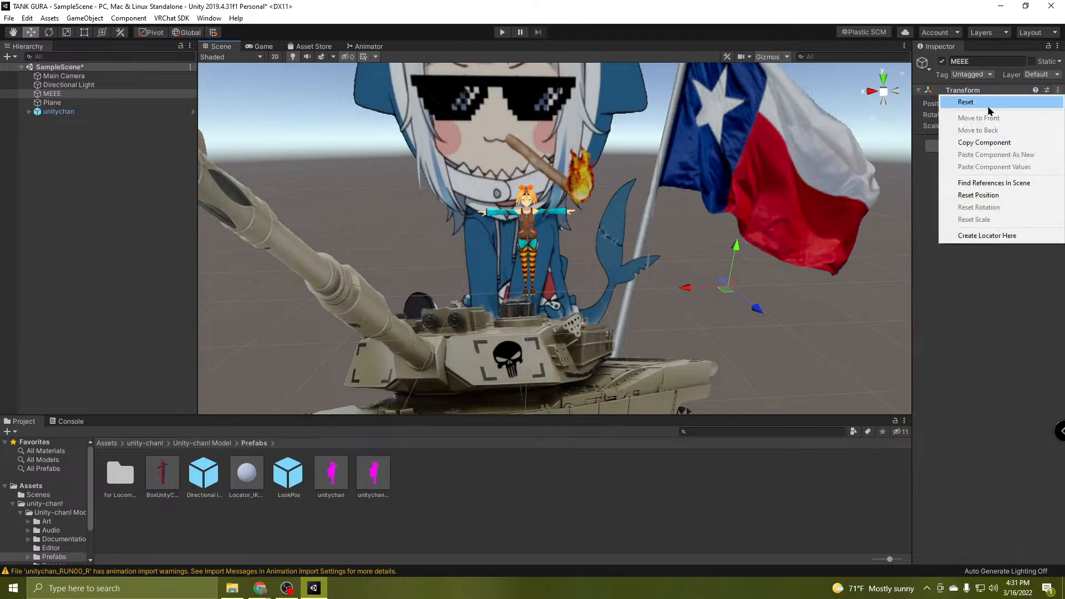
click(993, 107)
key(s)
right_drag(596, 278, 538, 245)
key(w)
key(s)
key(s)
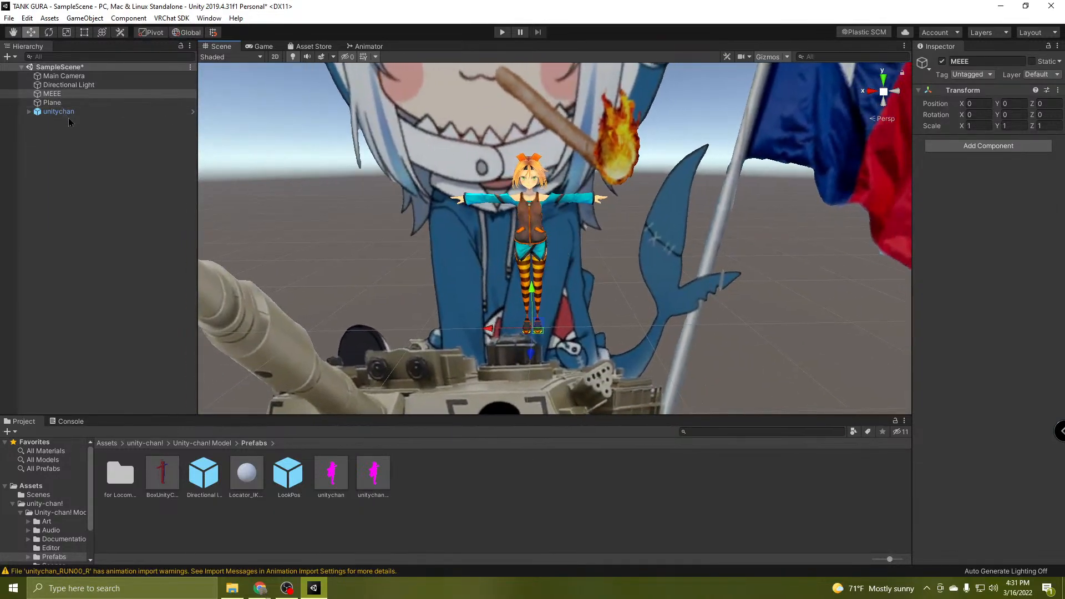
Move unitychan along X to about 3.36, beside the tank image.
click(68, 115)
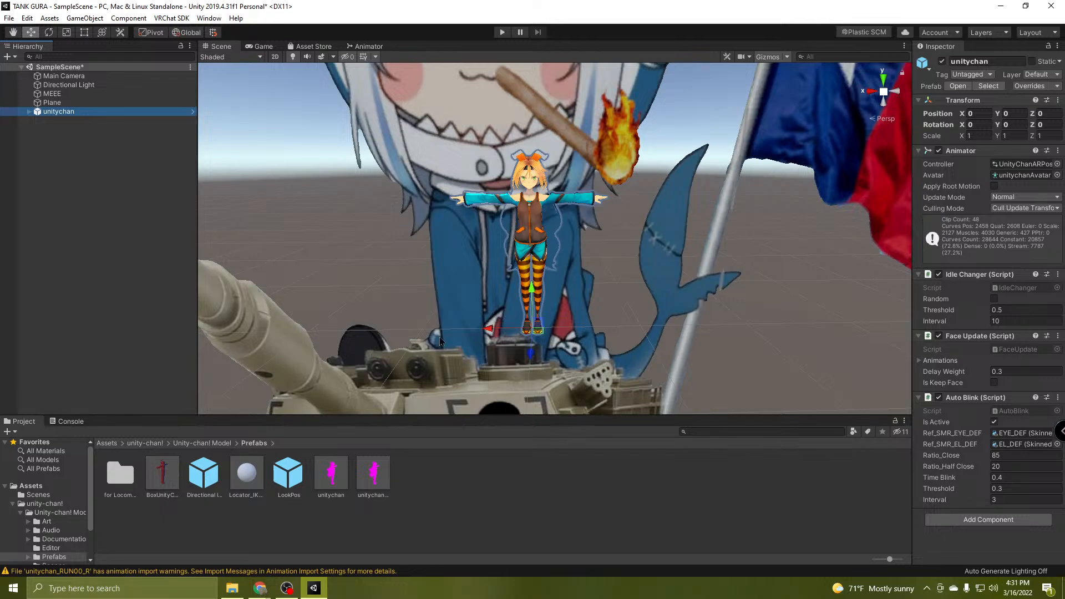
scroll(439, 337, down, 5)
drag(522, 265, 408, 267)
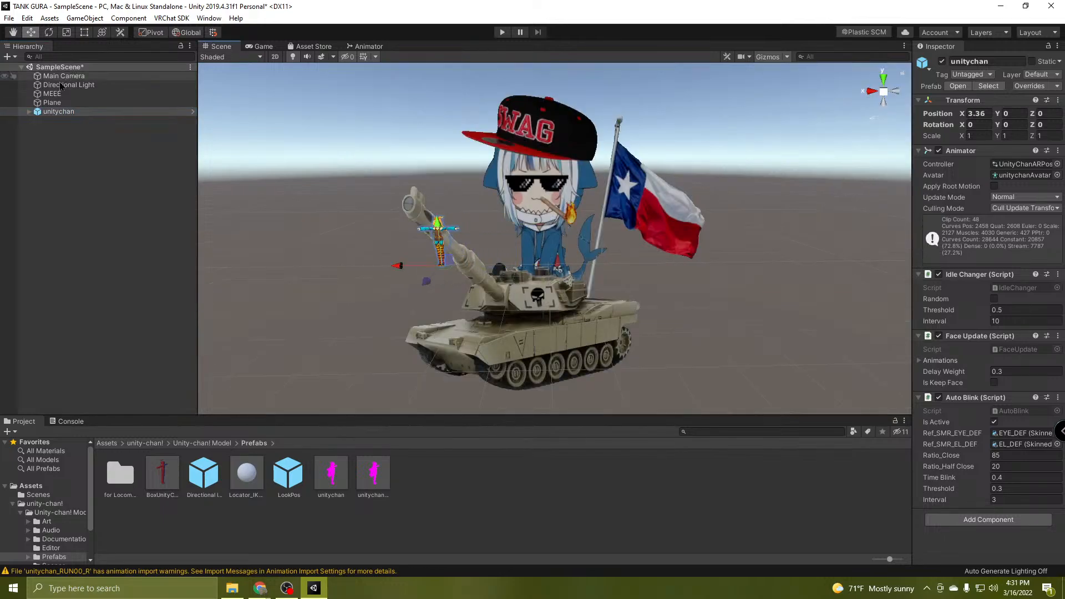
Set the tank image Plane's X and Z scale to 0.5 and compare its size with unitychan.
click(60, 103)
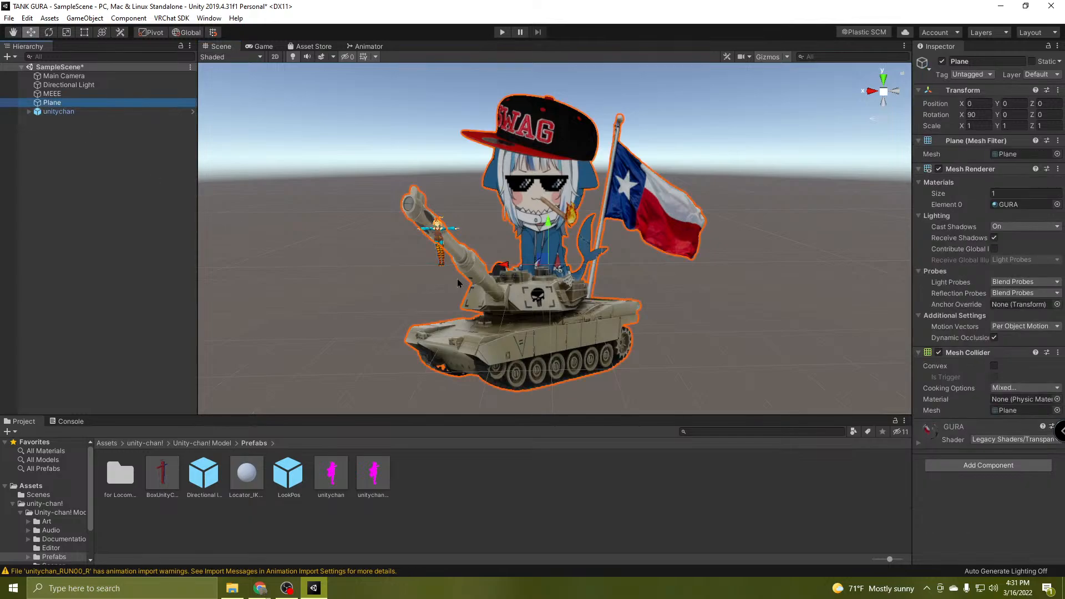
click(982, 125)
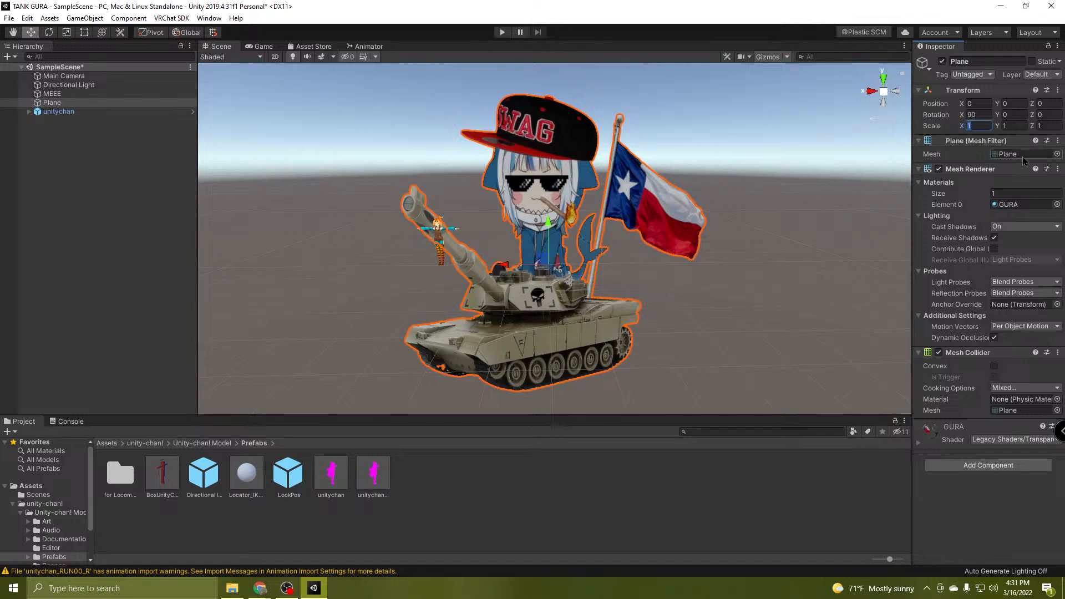
text(0.)
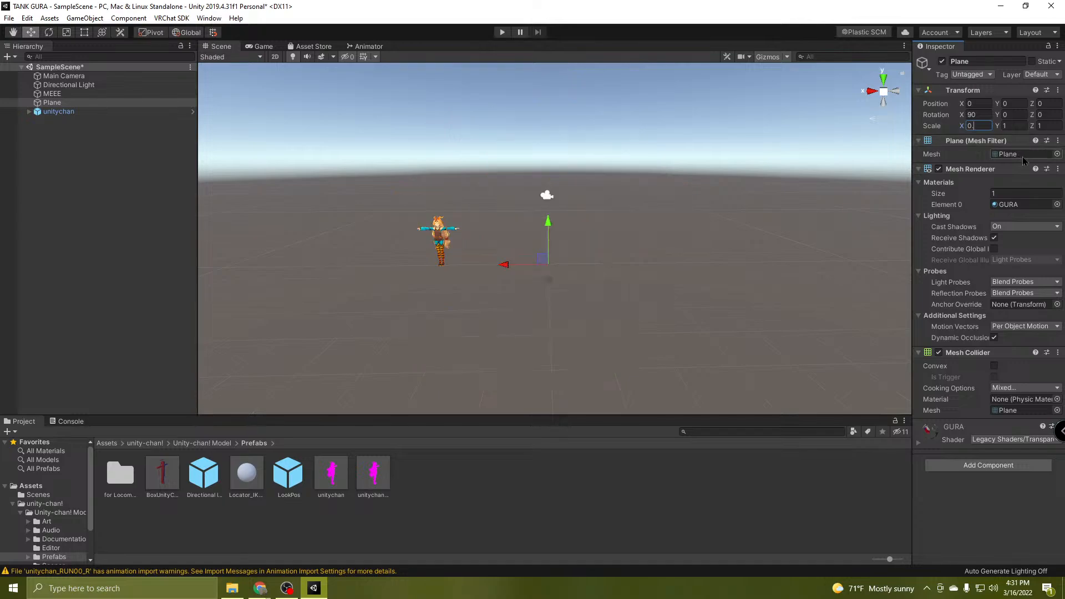
text(05)
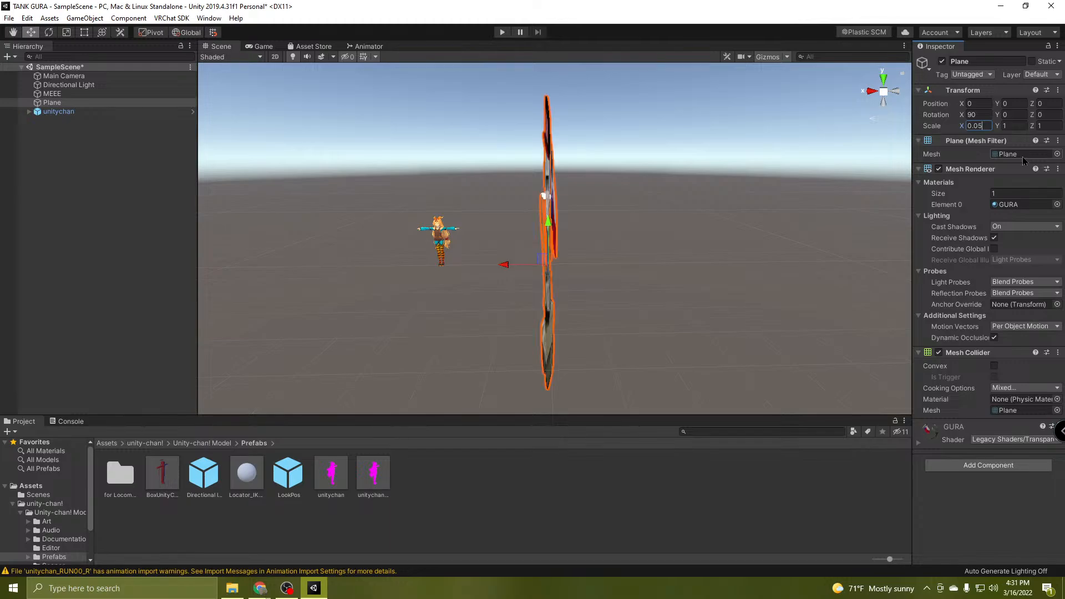
key(BackSpace)
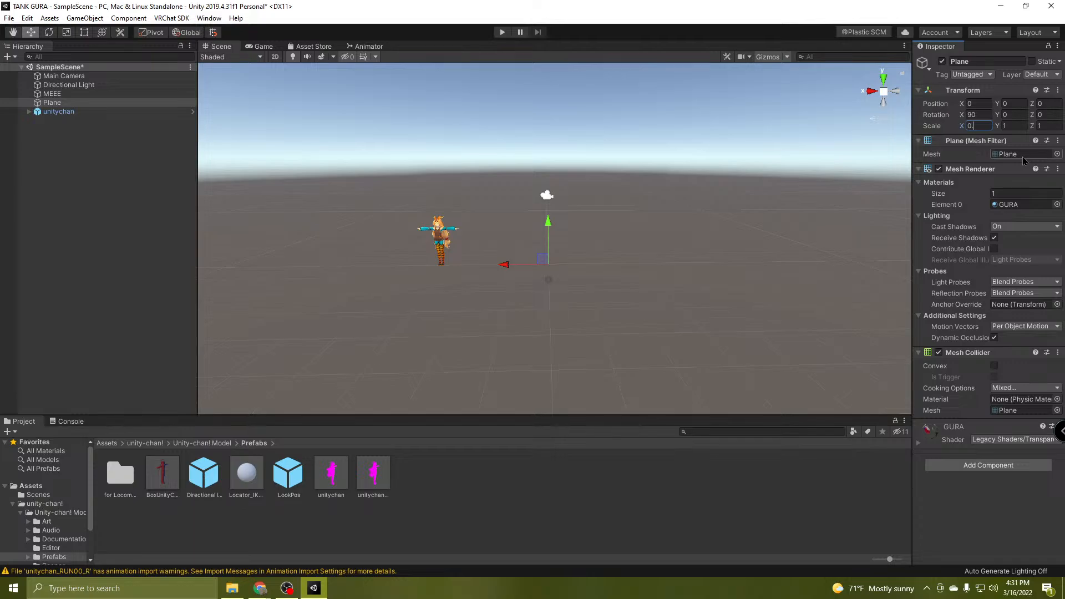
text(5)
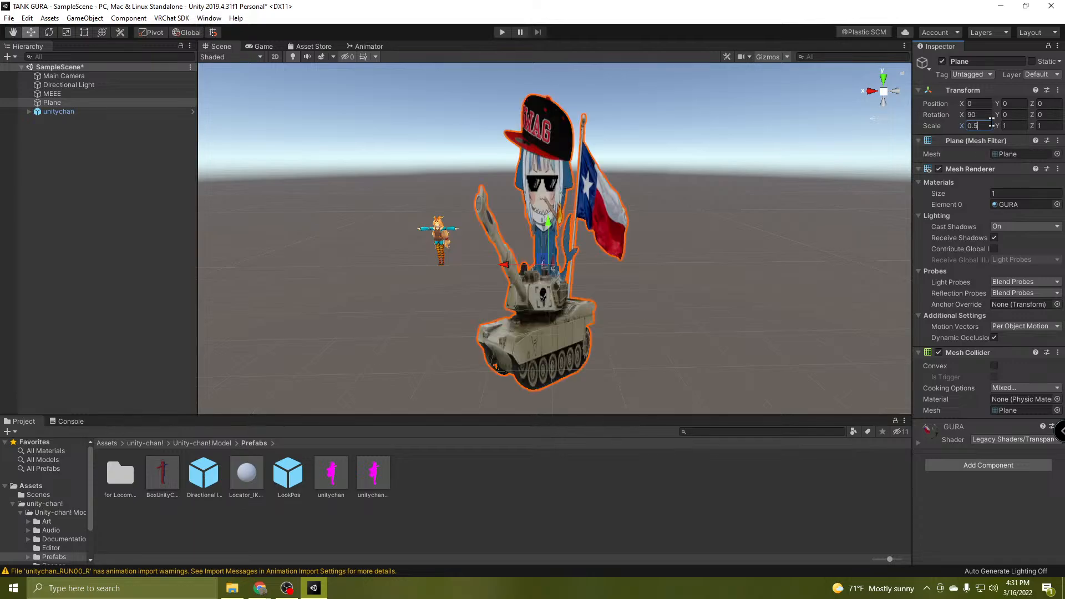
click(1051, 126)
text(0.5)
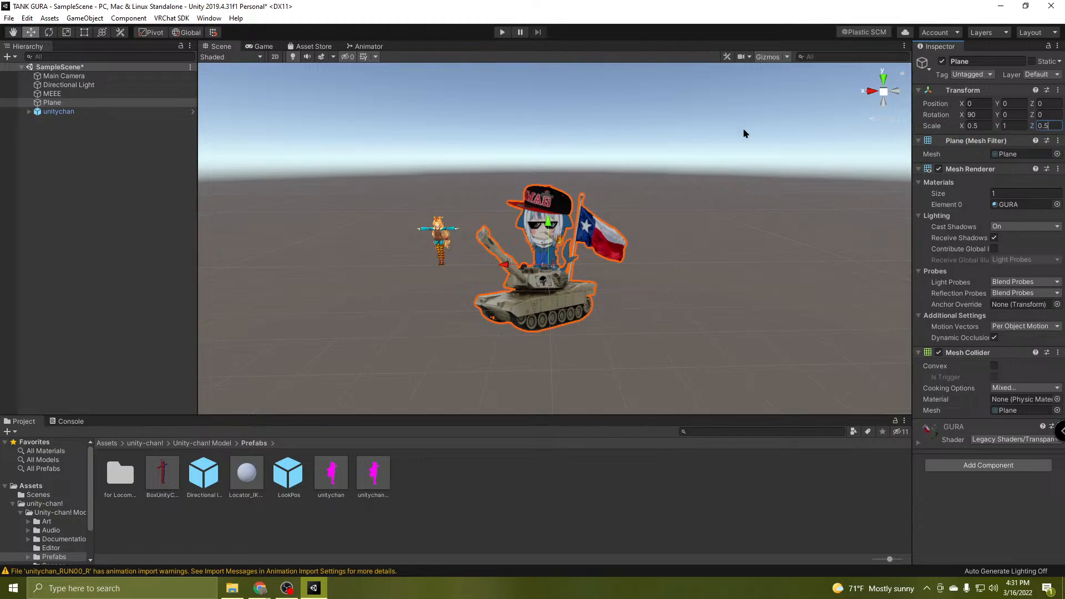
scroll(553, 276, up, 5)
scroll(538, 270, down, 5)
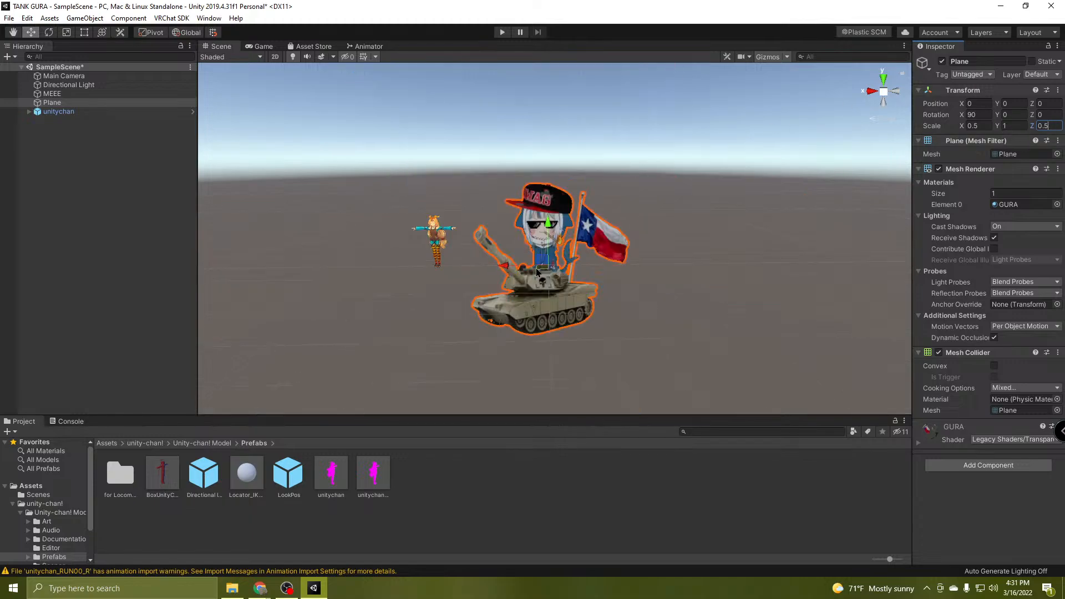
scroll(530, 232, up, 5)
scroll(531, 231, down, 5)
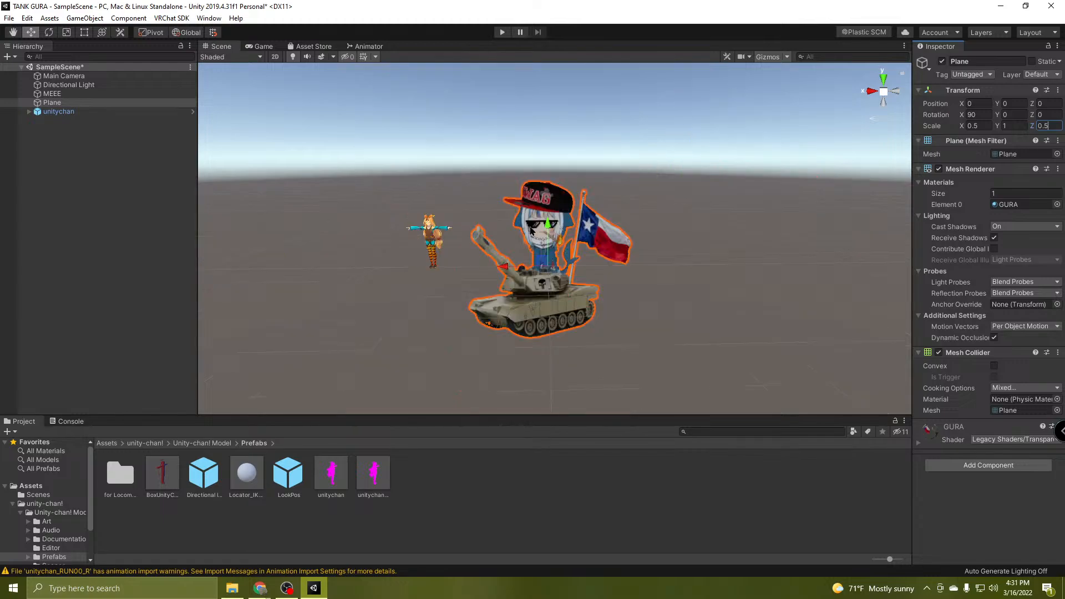
Set the tank image Plane's X and Z scale to 0.3.
click(980, 126)
text(0.3)
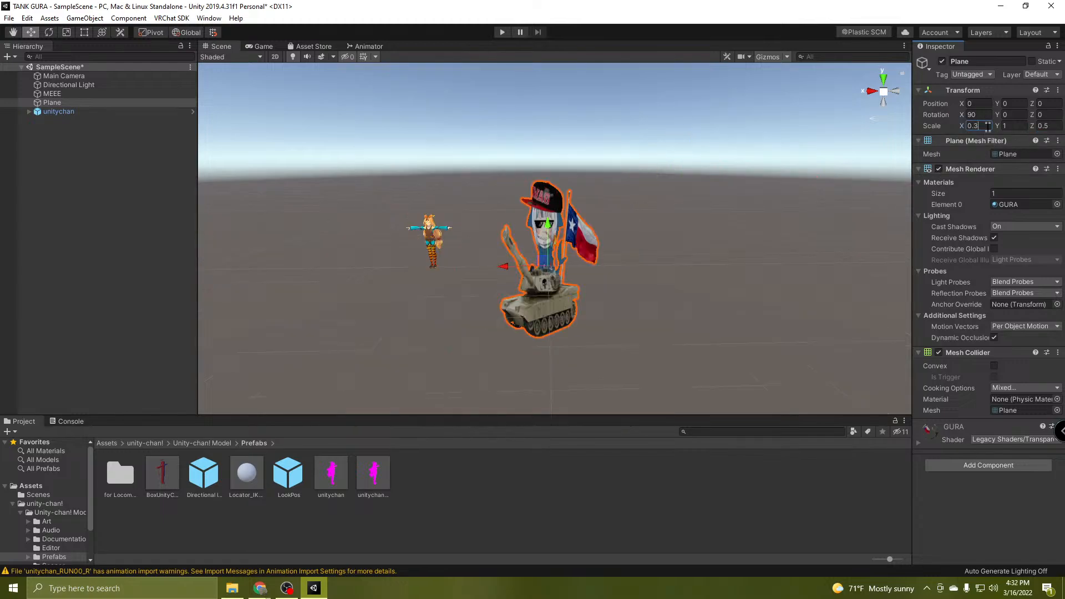
click(1050, 126)
text(0.3)
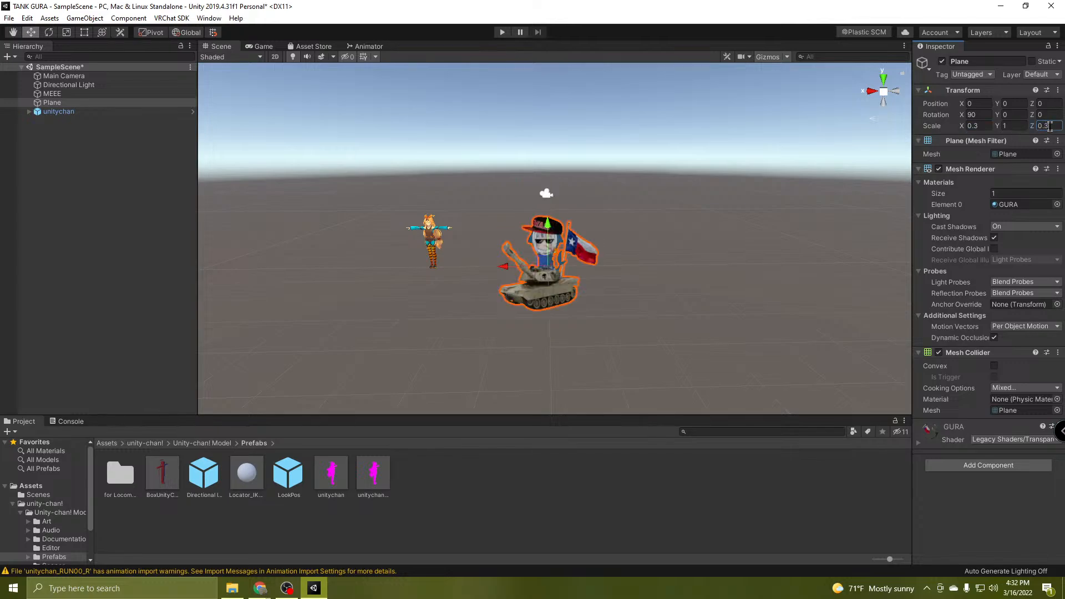
Raise the tank image Plane along Y to about 1.09 so the tank's tracks are level with unitychan's feet.
key(w)
right_drag(537, 259, 533, 268)
key(s)
key(a)
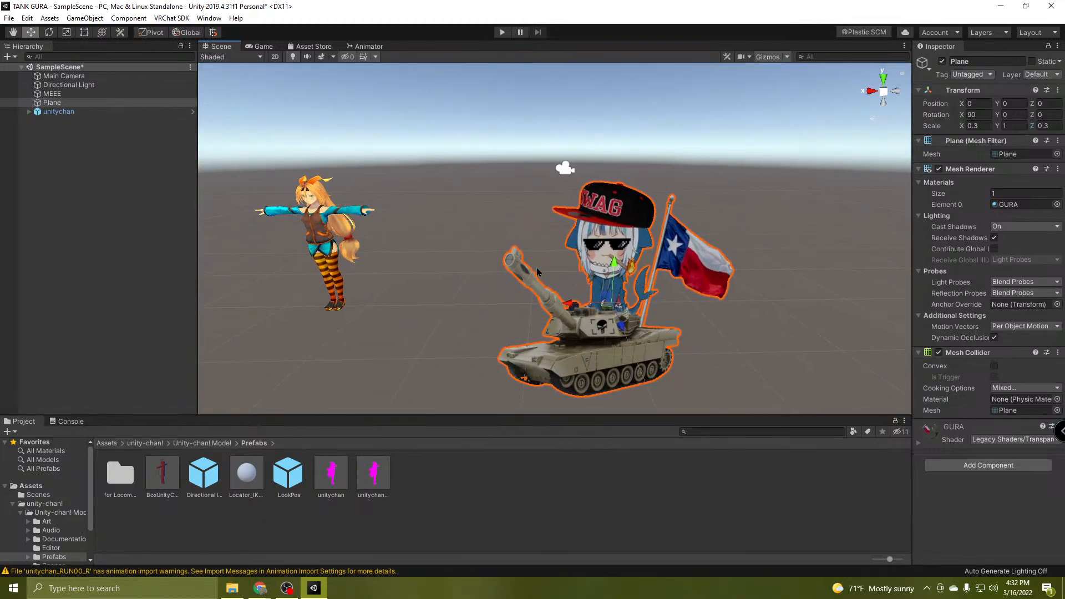
drag(616, 270, 615, 196)
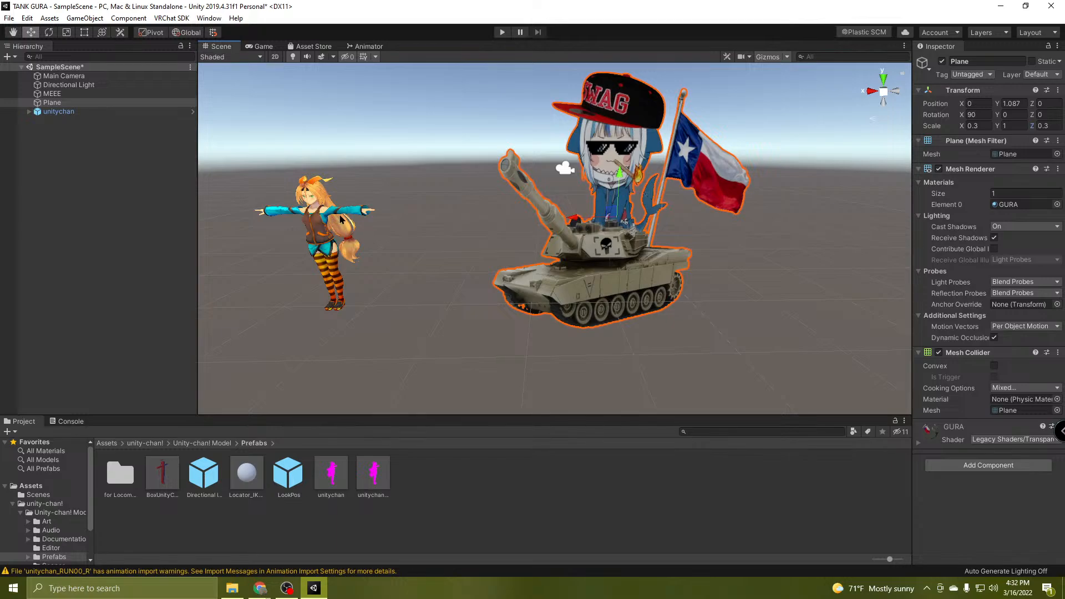
Move unitychan along X to about 1.87, closer to the tank image.
click(330, 229)
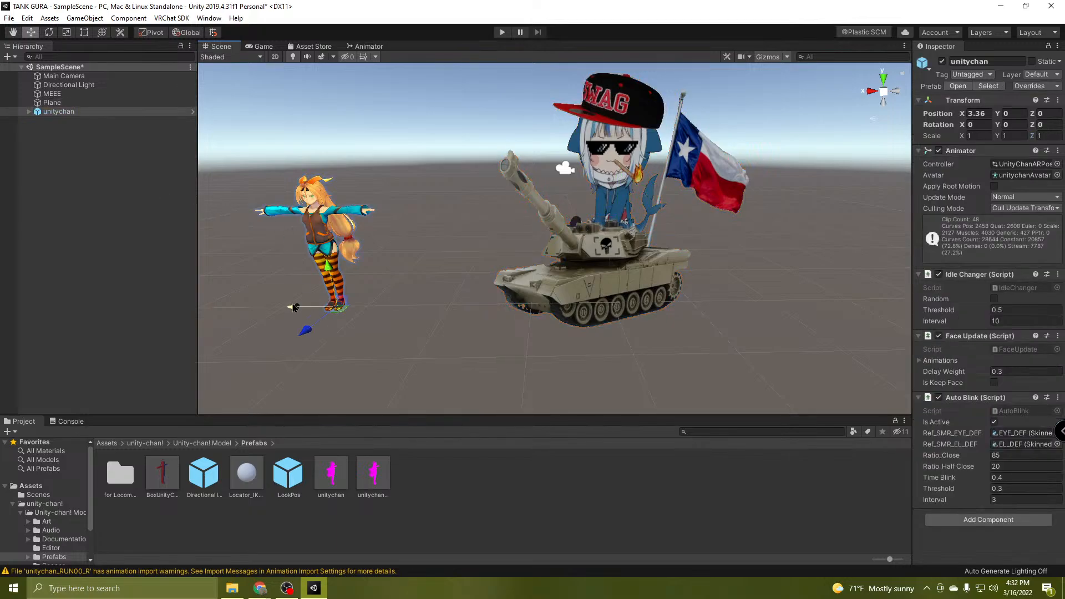
drag(294, 308, 417, 325)
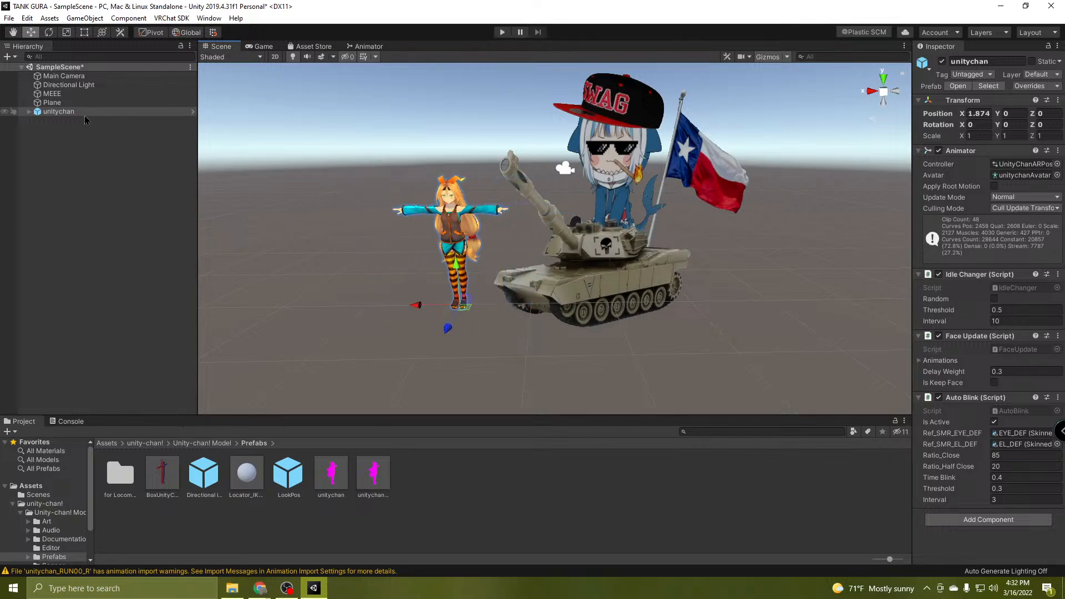
Set the tank image Plane's scale to 0.2 on X and Z, with 1 on Y.
click(53, 102)
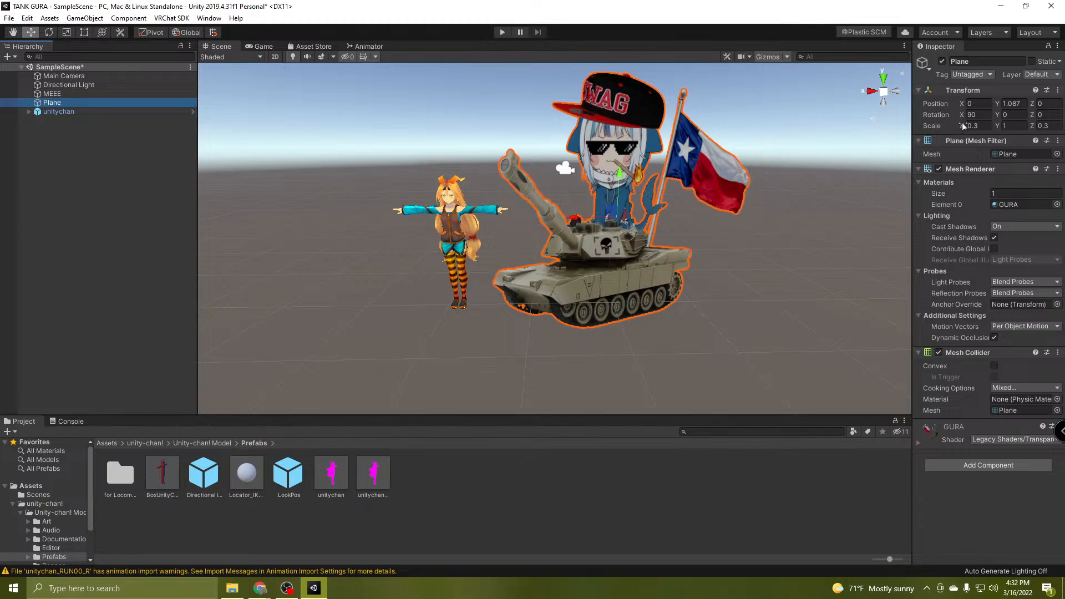
click(982, 127)
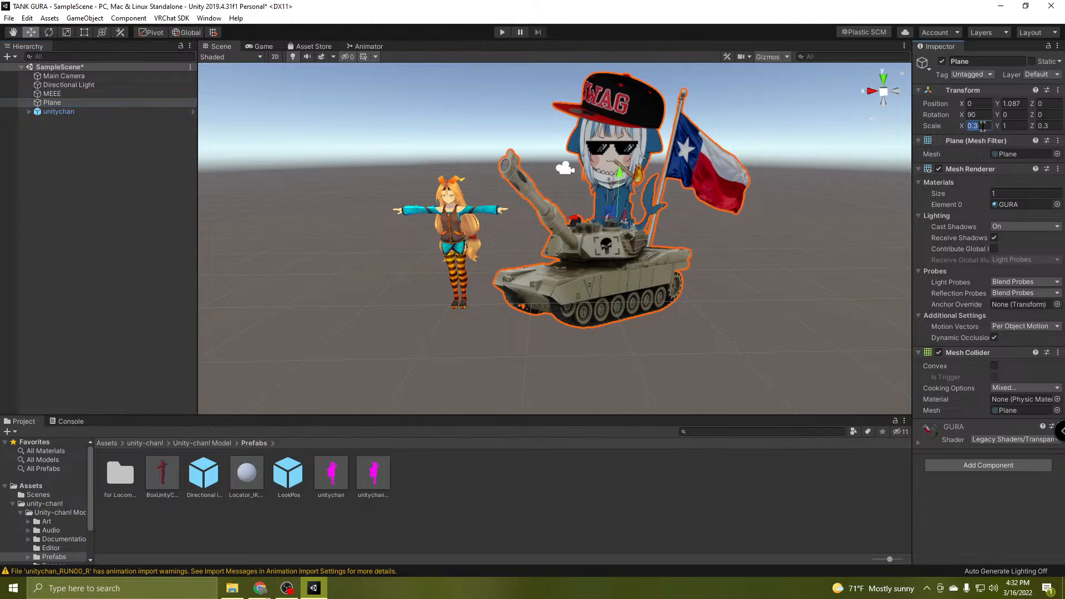
text(0.2)
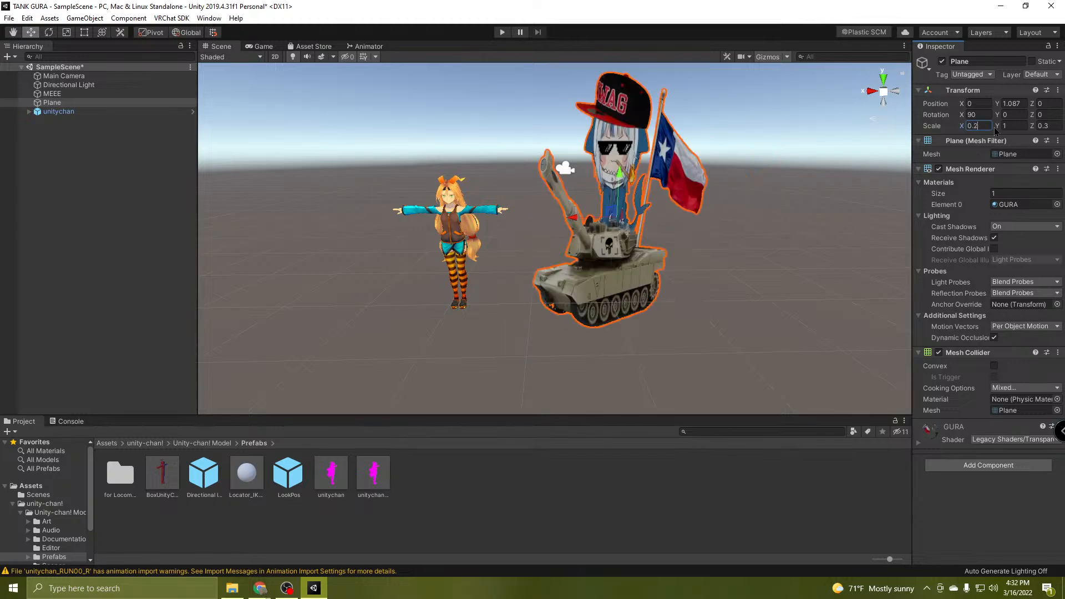
click(1047, 125)
text(0.2)
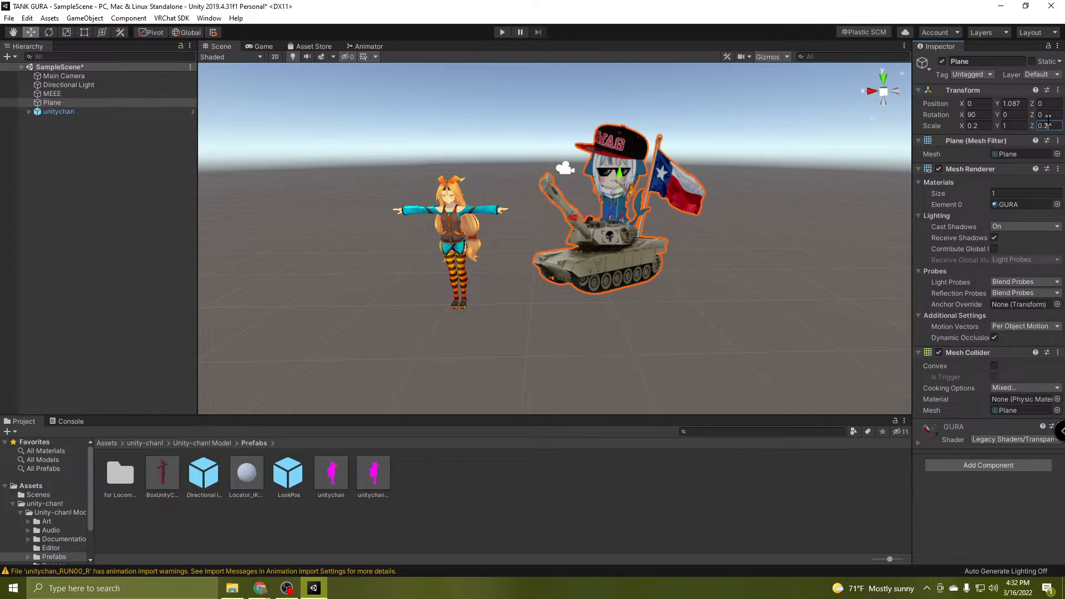
click(1013, 126)
key(BackSpace)
key(BackSpace)
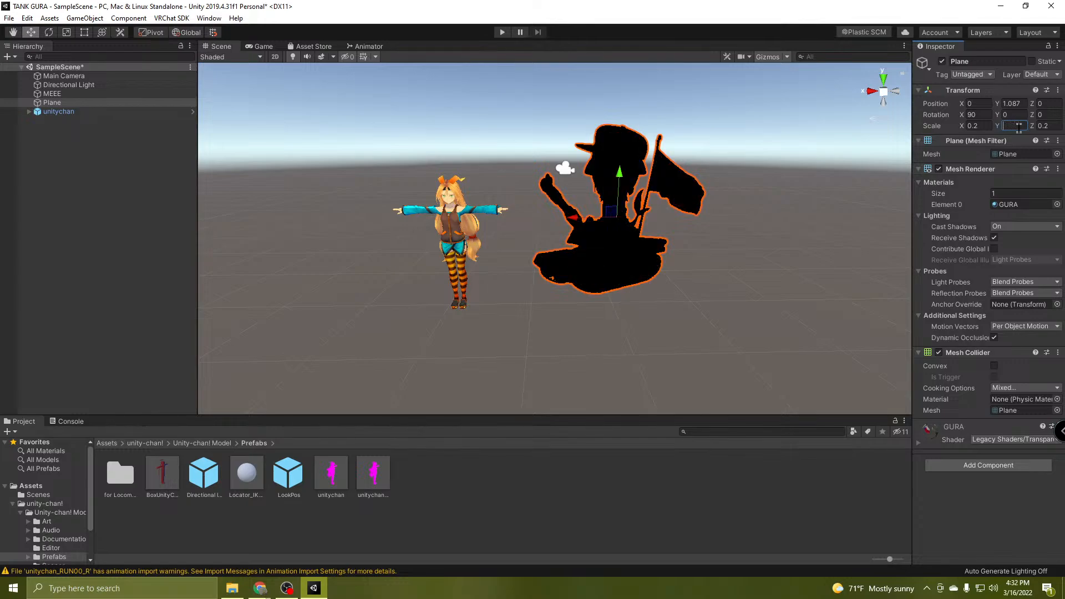
text(1)
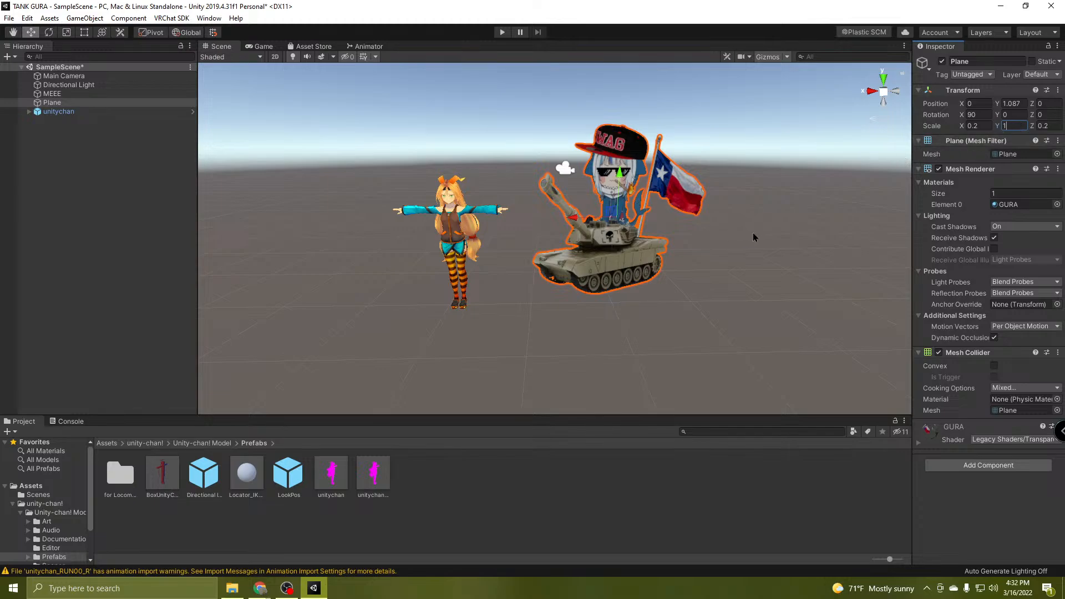
Examine the tank image and unitychan from the front and from behind to compare their sizes.
alt+drag(841, 176, 810, 191)
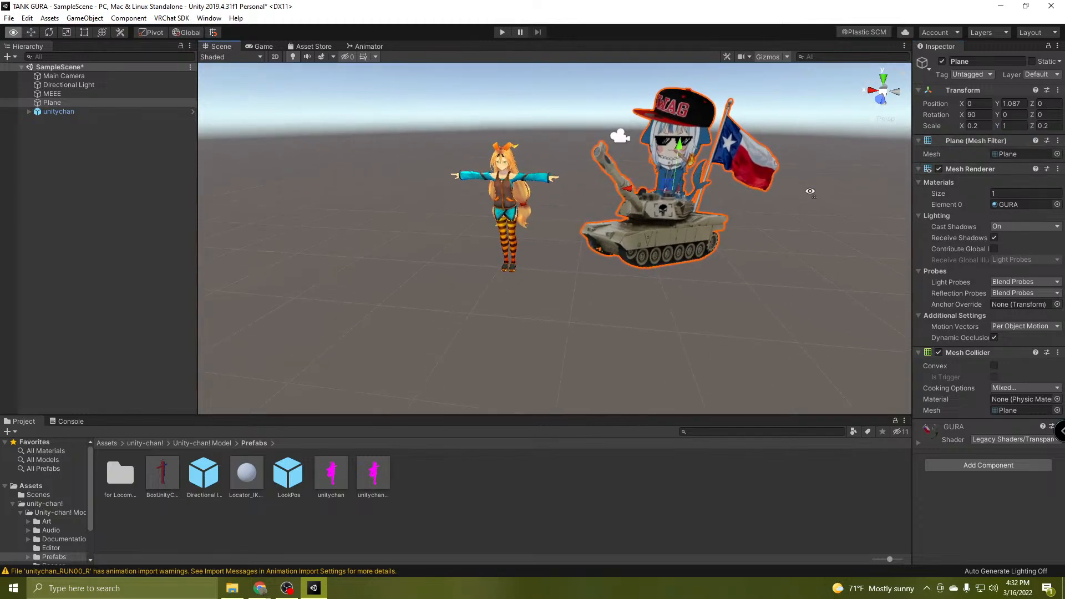
right_drag(810, 191, 365, 166)
key(d)
key(w)
key(d)
key(s)
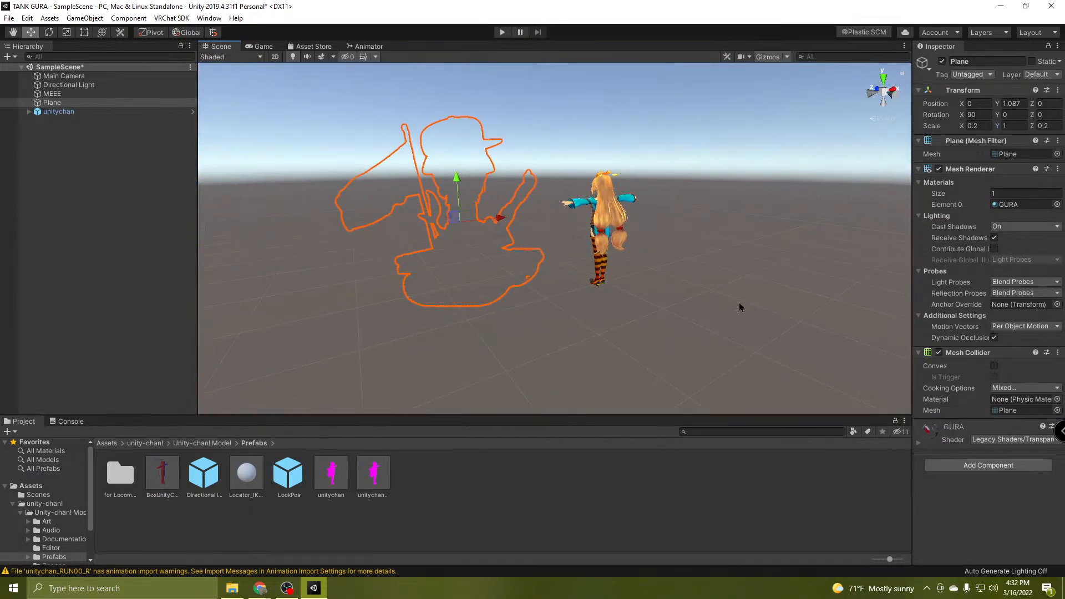
key(w)
right_drag(739, 307, 641, 266)
alt+drag(697, 311, 750, 250)
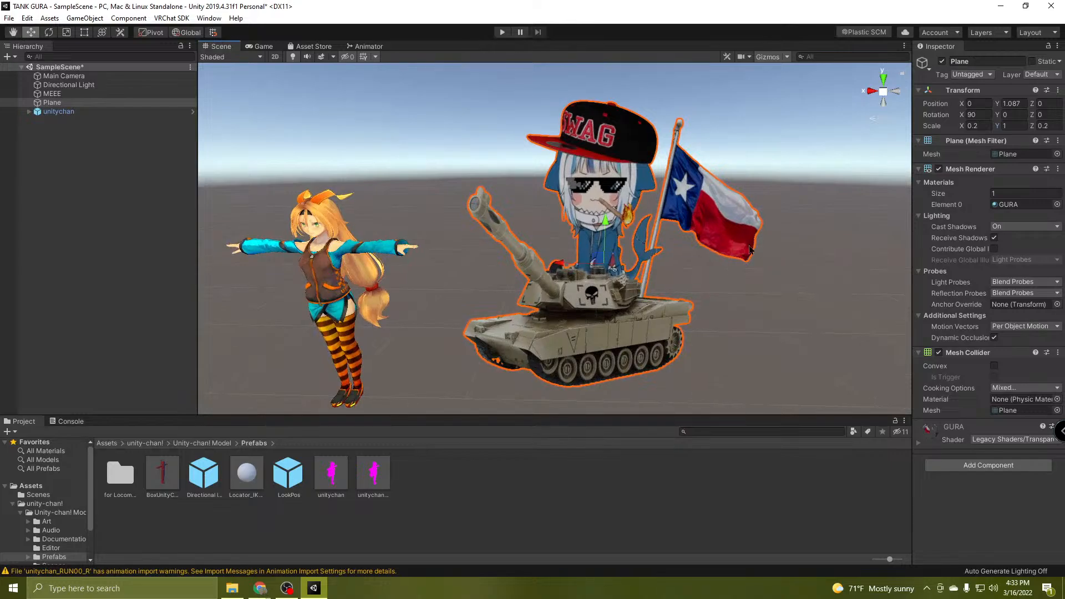
Clear all warnings from the console and go back to the project's root Assets folder.
click(71, 422)
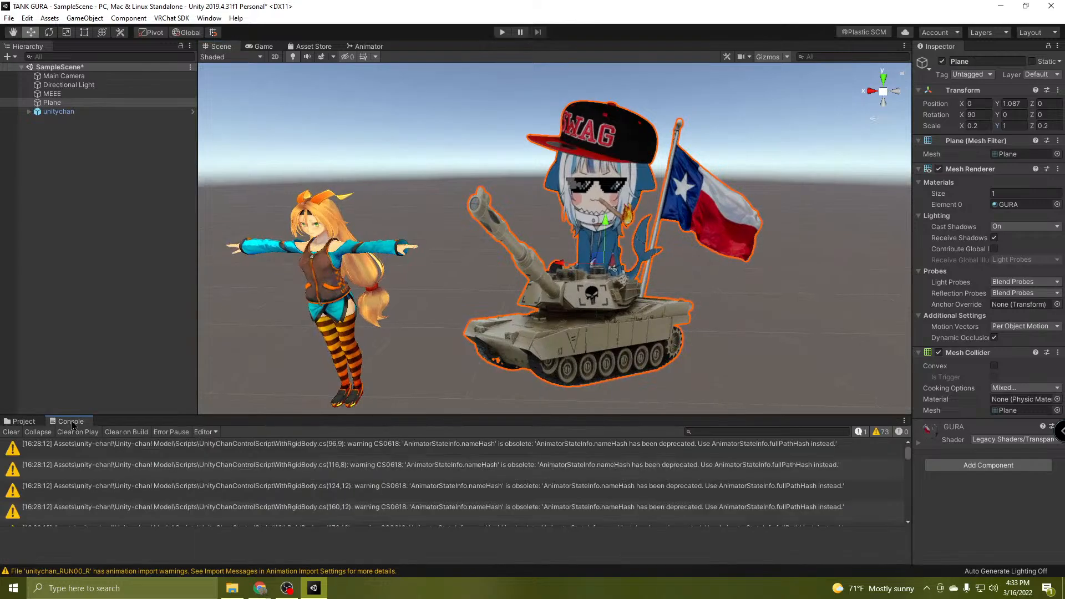
scroll(77, 489, down, 5)
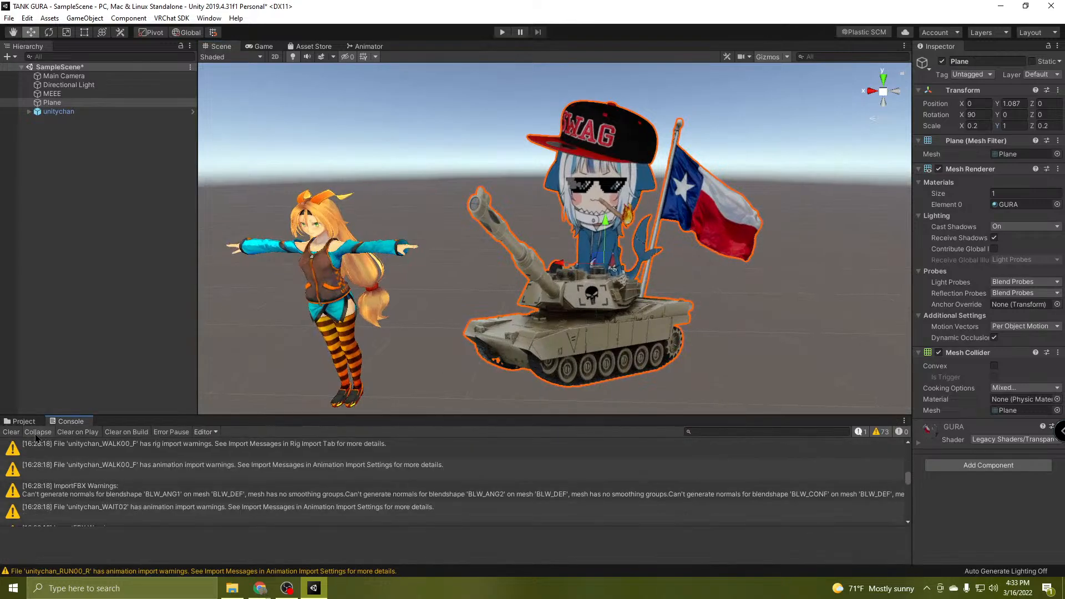
click(10, 432)
click(23, 421)
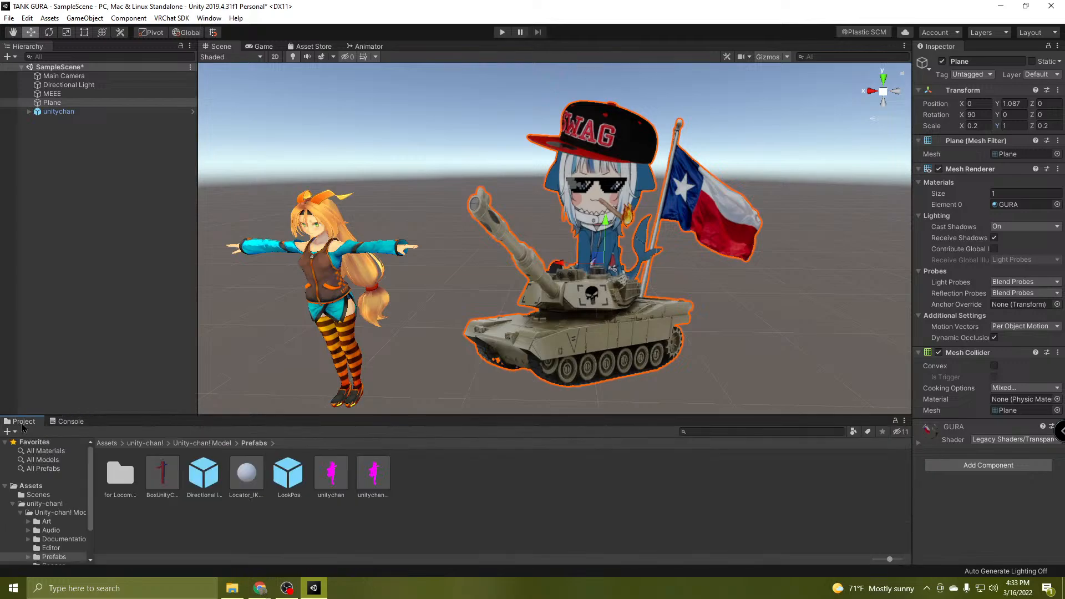
click(31, 486)
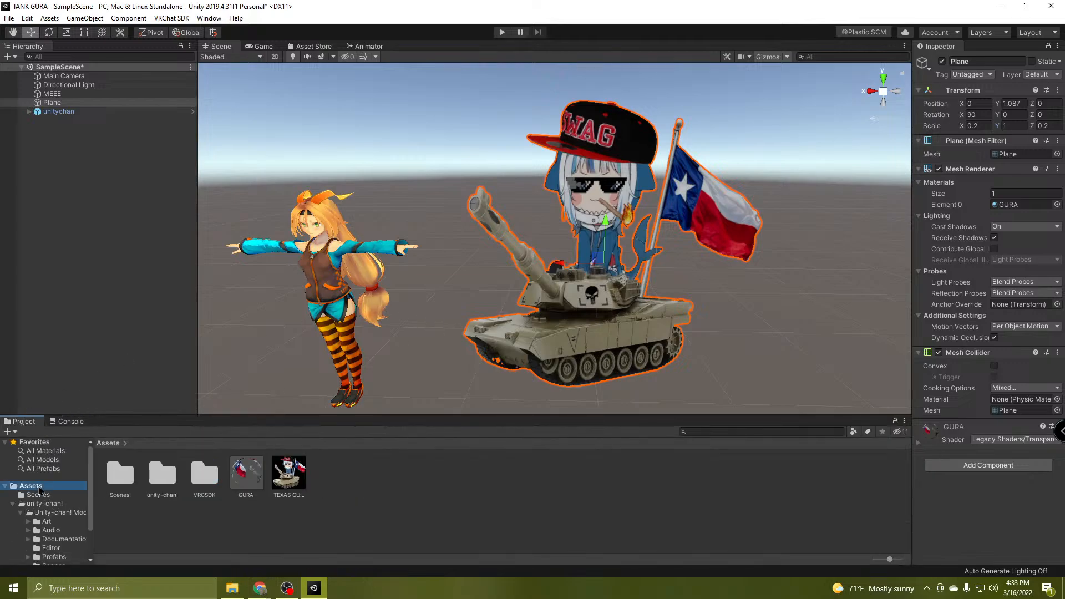
Set the tank image Plane's X and Z scale to 0.1.
mouse_move(608, 291)
right_down()
mouse_move(658, 279)
mouse_move(610, 277)
mouse_move(602, 299)
right_up()
key(s)
key(w)
key(s)
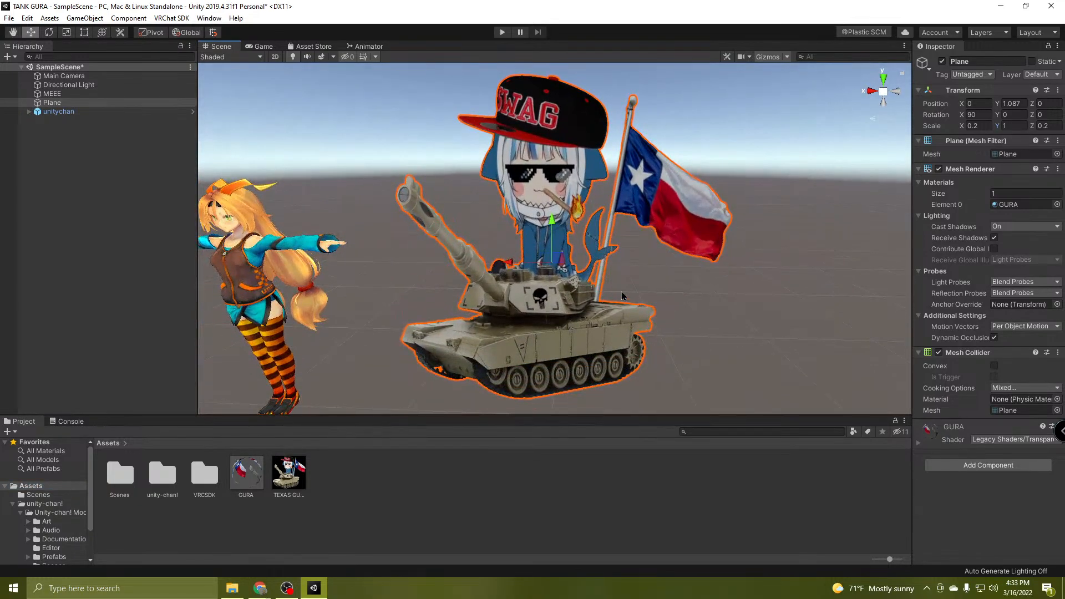
right_drag(696, 268, 728, 242)
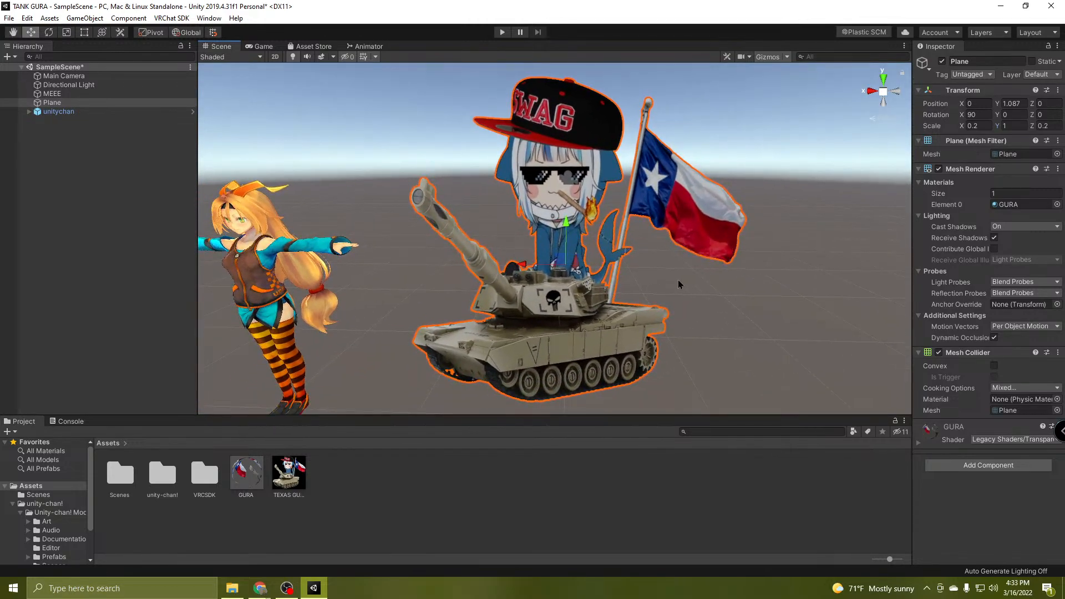
click(58, 103)
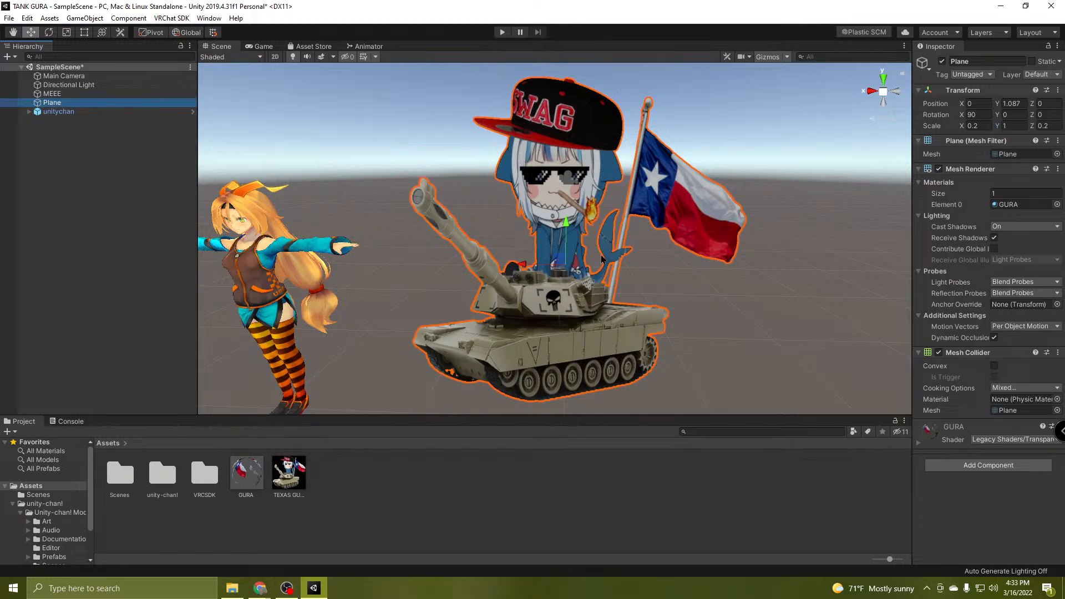
right_drag(601, 259, 615, 242)
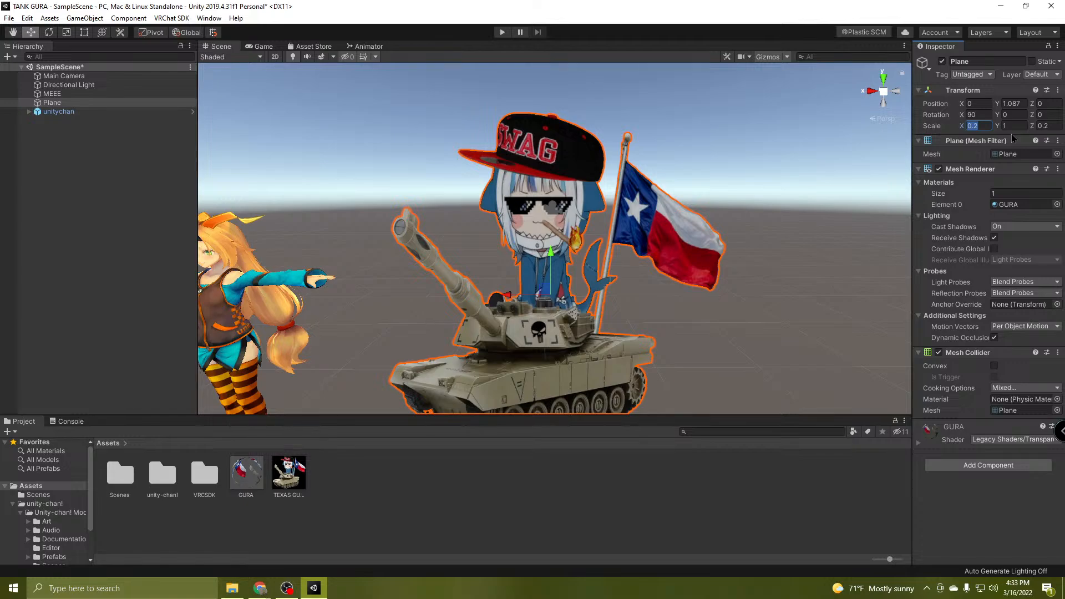
text(0.1)
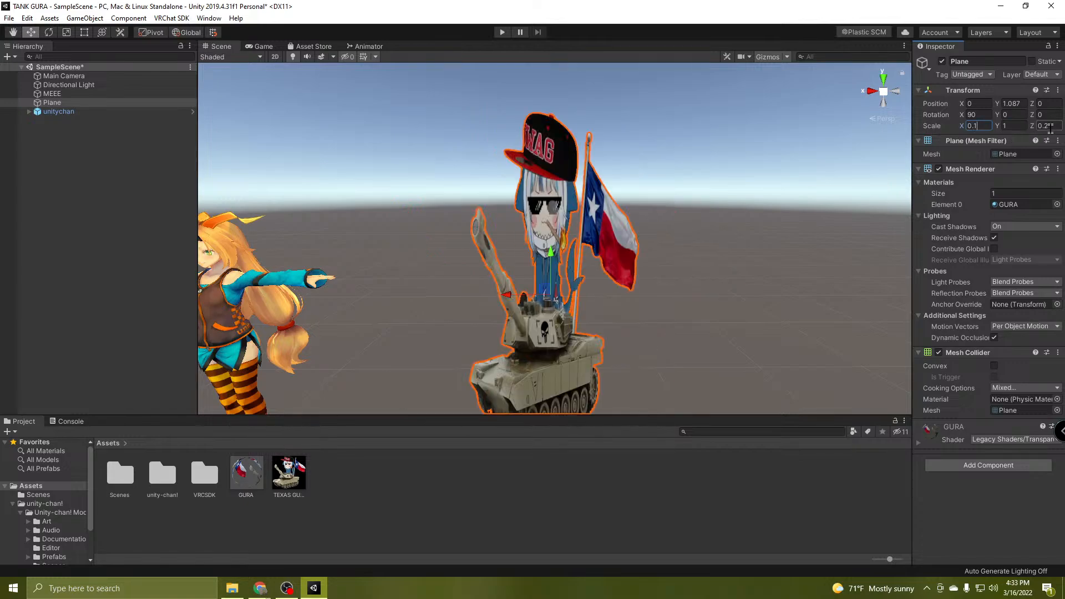
text(0.1)
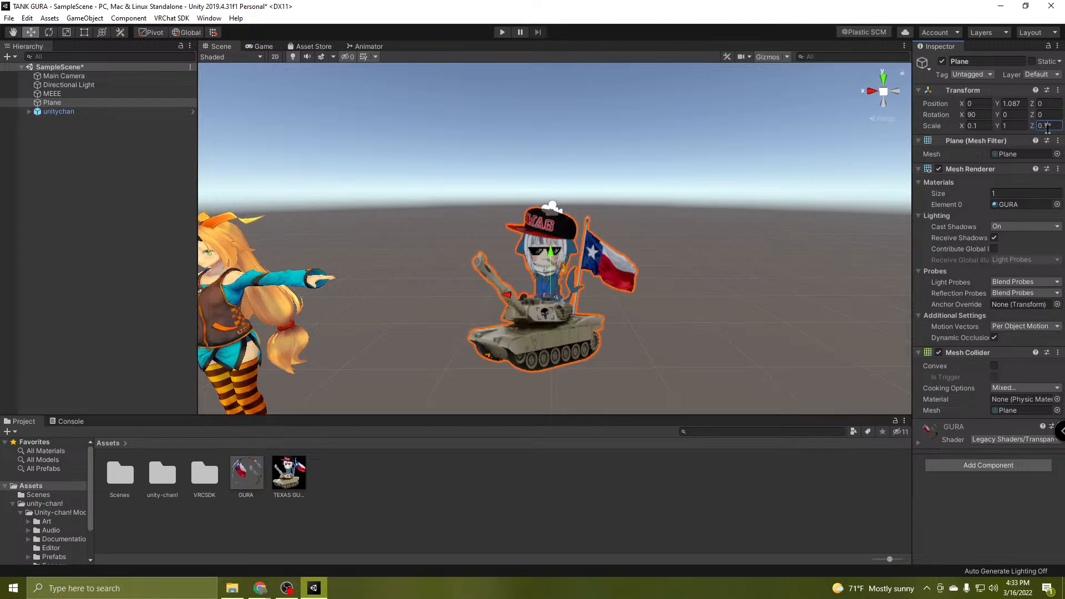
Reset the tank image Plane's Y position to 0 and raise it until the tracks are about level with unitychan's feet.
right_drag(773, 226, 716, 269)
key(s)
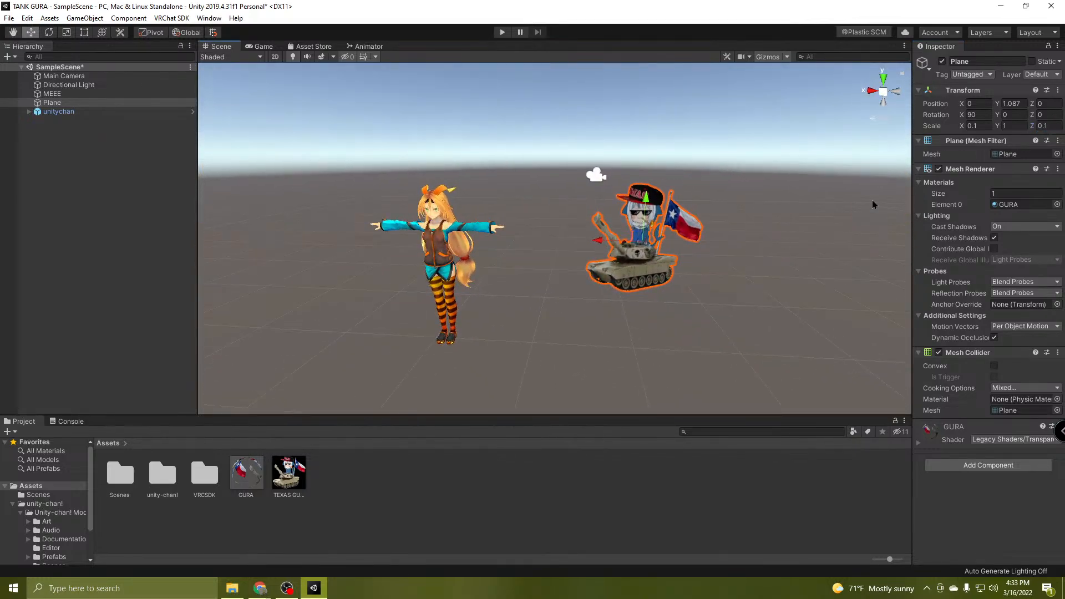
text(0)
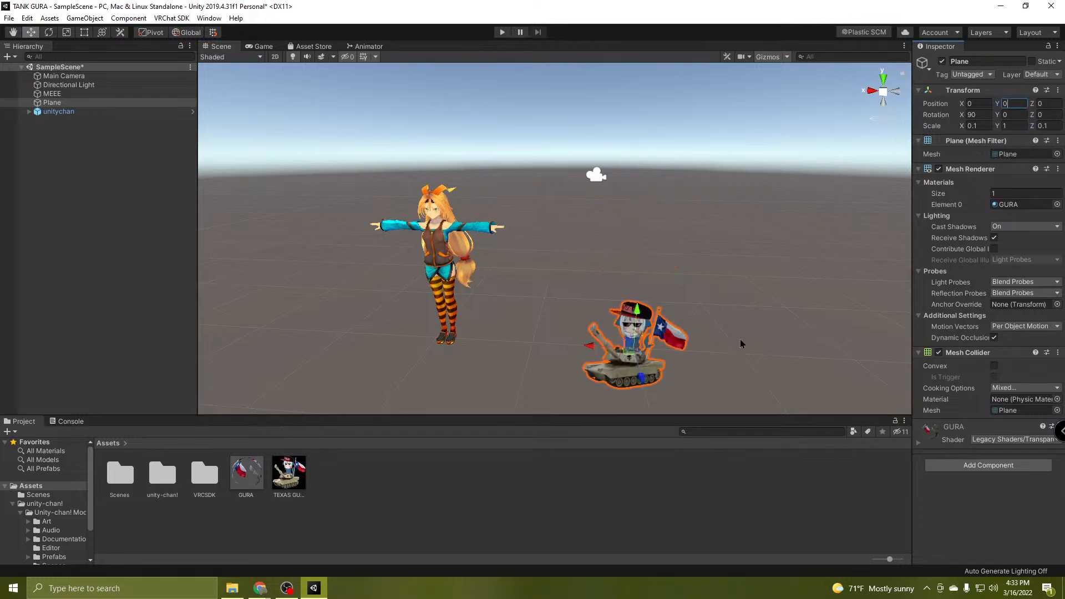
right_drag(742, 344, 702, 350)
key(w)
key(s)
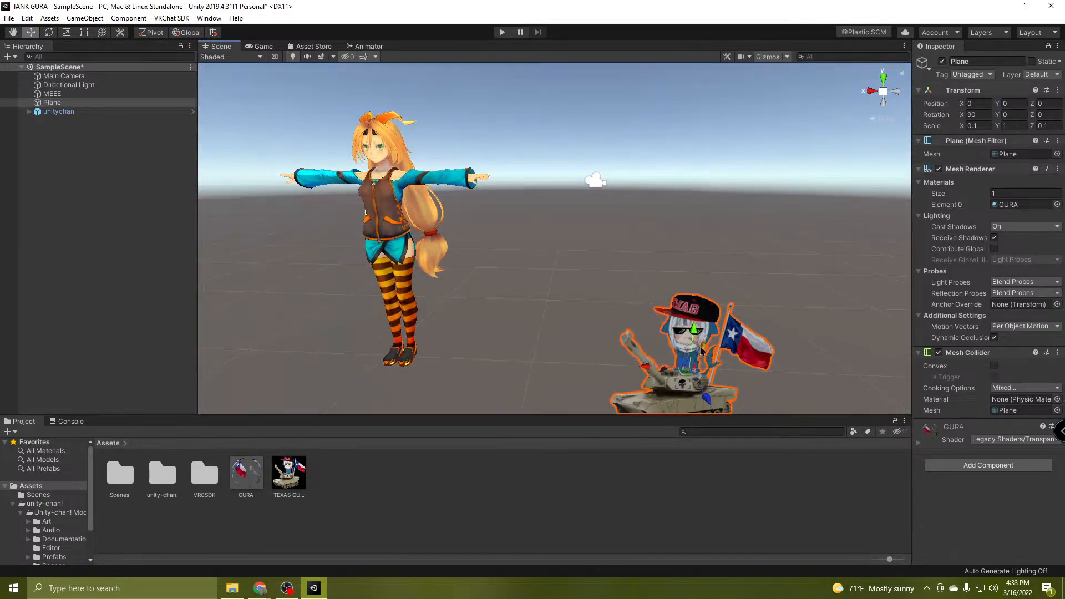
drag(693, 334, 702, 274)
right_drag(702, 273, 703, 353)
Move unitychan along X to about 0.77, right beside the tank image.
click(66, 113)
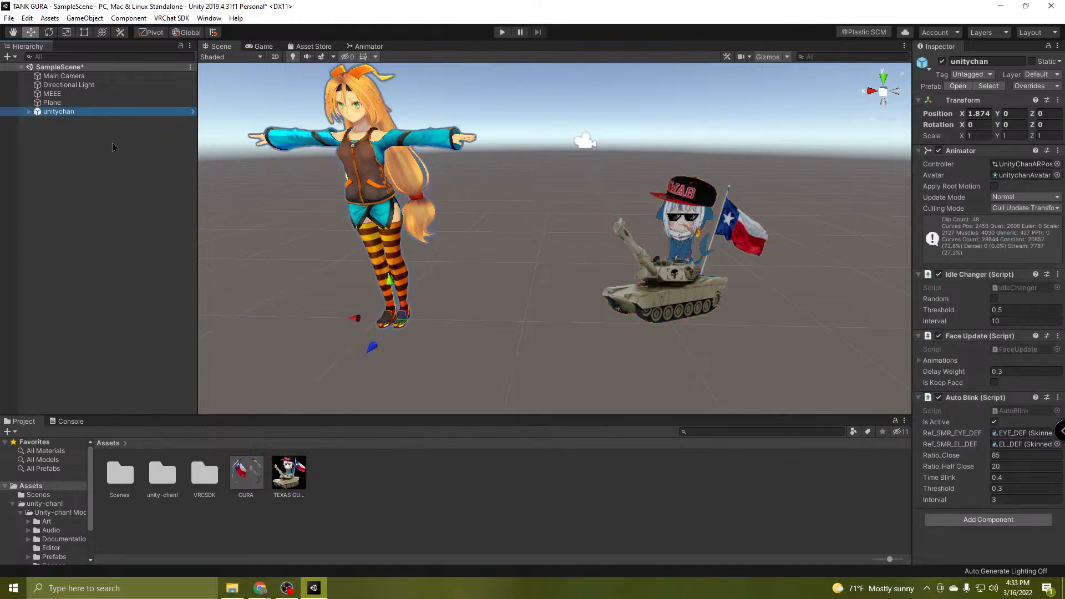
drag(358, 319, 513, 322)
right_drag(697, 308, 707, 274)
key(d)
key(s)
key(w)
key(s)
key(w)
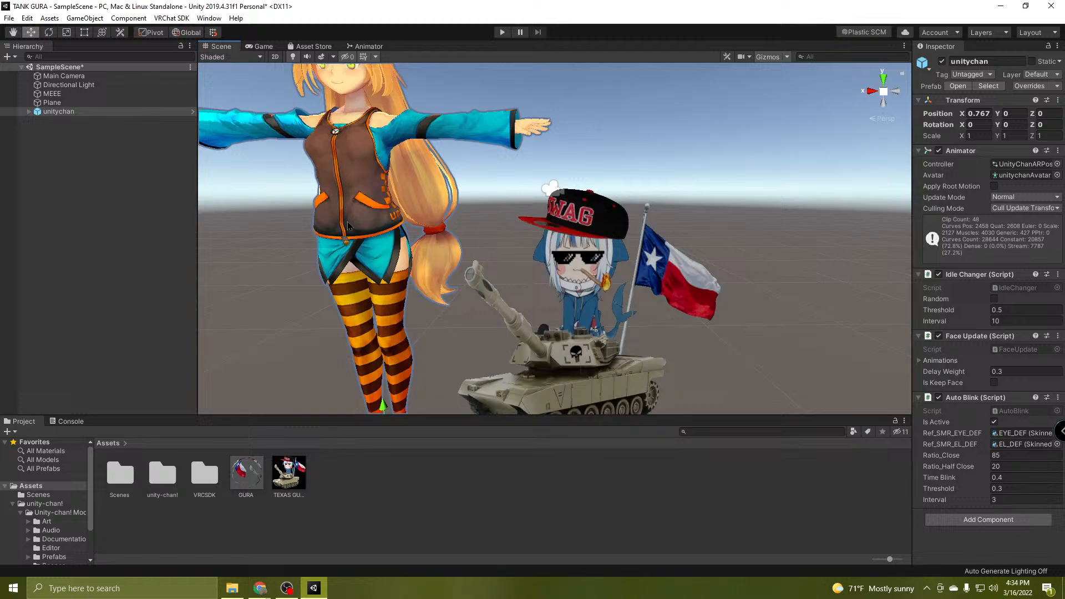
Examine the tank image next to unitychan to compare their heights and the level of tracks and feet.
double_click(65, 115)
mouse_move(666, 310)
right_down()
mouse_move(725, 332)
mouse_move(629, 308)
mouse_move(632, 237)
mouse_move(664, 294)
right_up()
key(s)
key(a)
key(e)
key(q)
scroll(664, 284, down, 3)
key(w)
key(s)
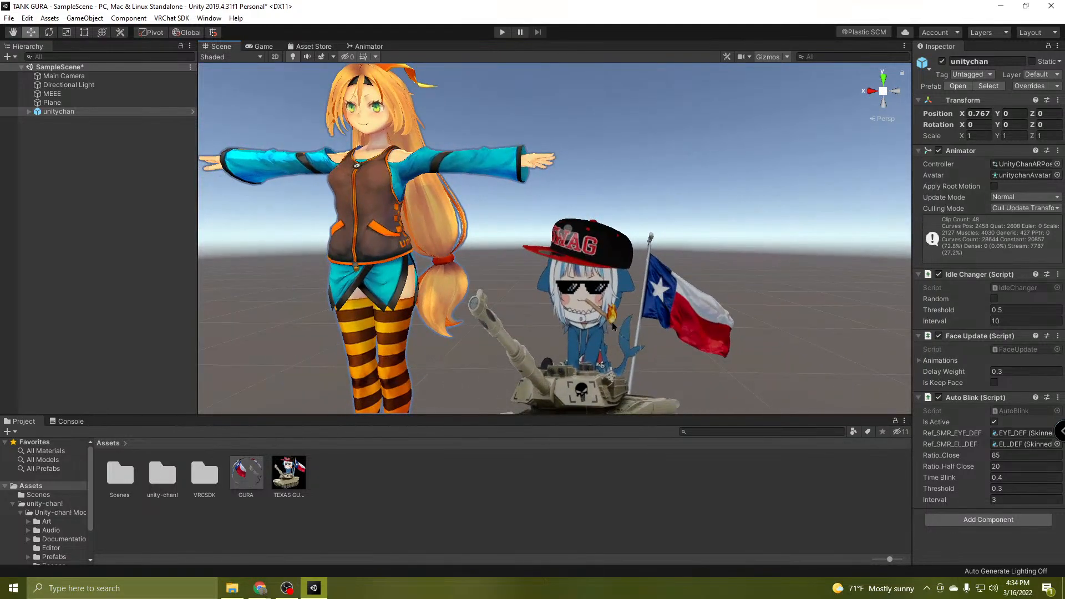
right_drag(613, 326, 641, 381)
right_drag(707, 293, 682, 311)
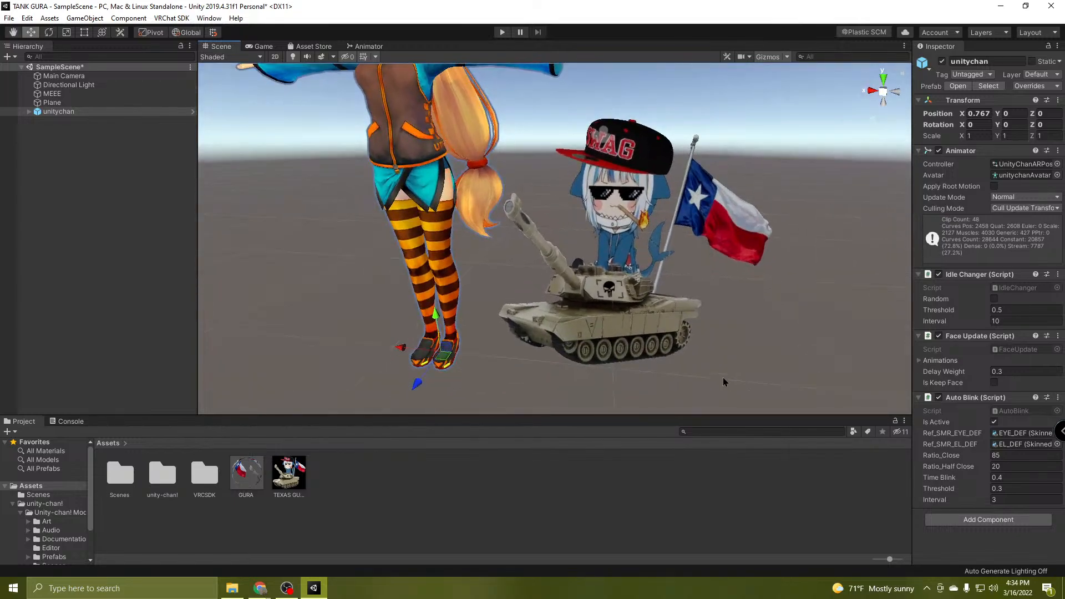
Select the Plane with the tank image and try several Z scale values between 0.11 and 0.15, settling on 0.13.
right_drag(724, 377, 759, 268)
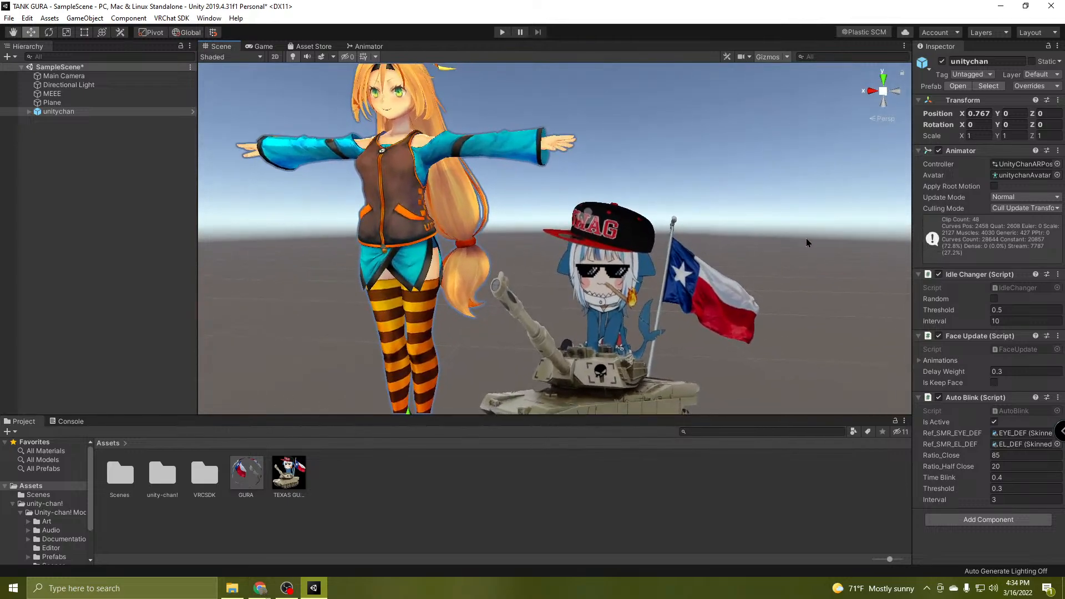
click(60, 104)
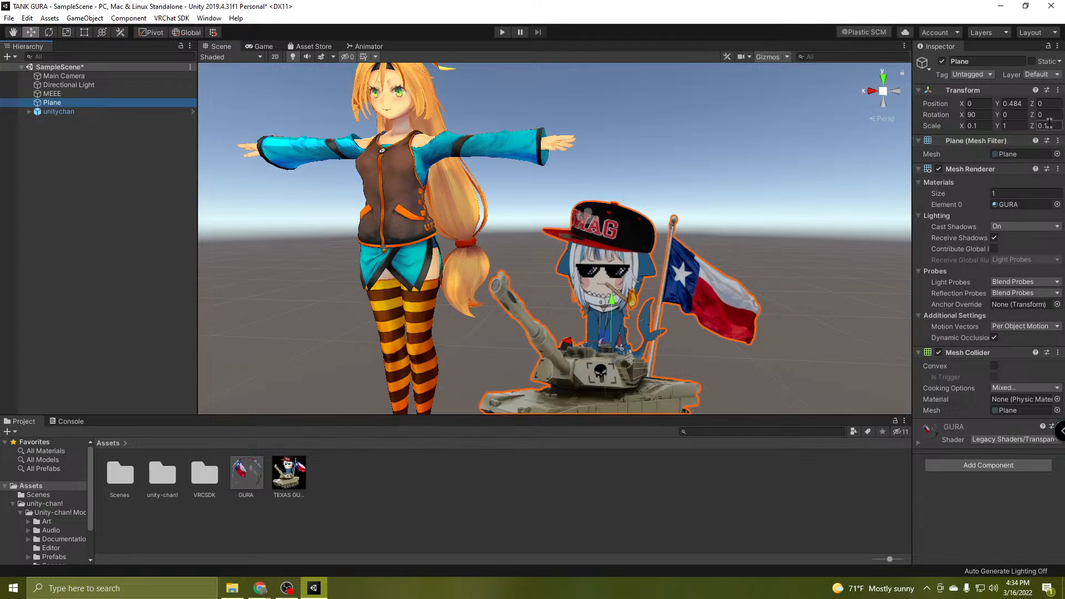
drag(1036, 128, 1042, 135)
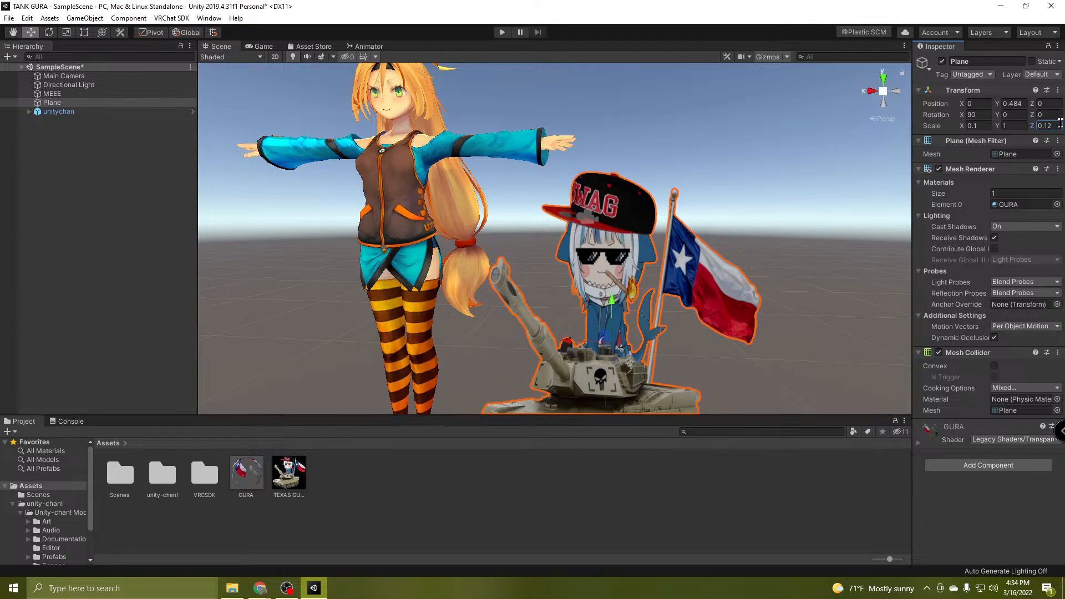
text(0.)
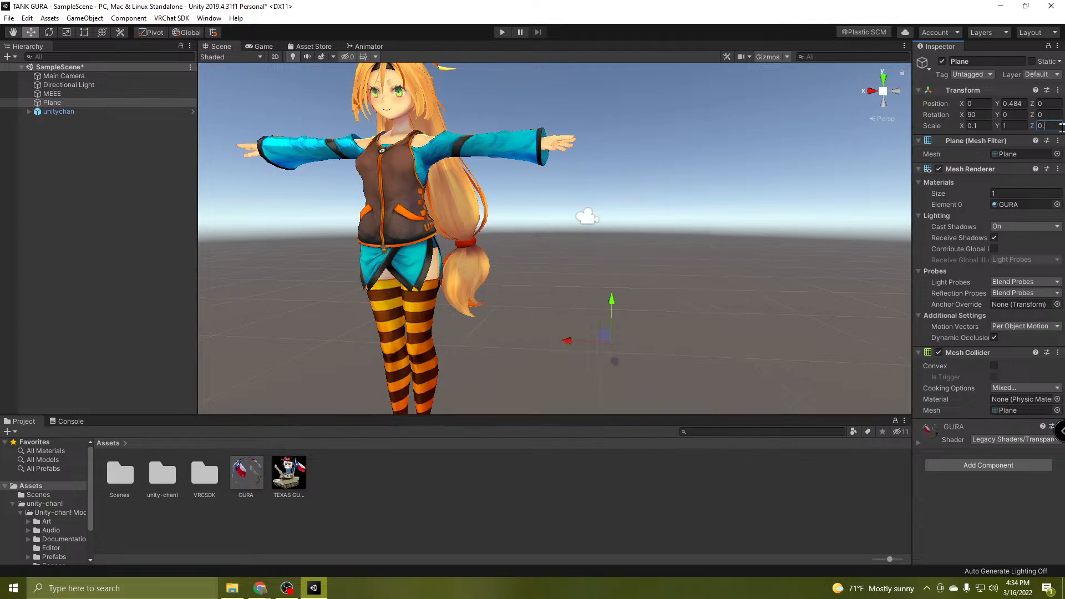
text(11)
alt+drag(853, 142, 799, 202)
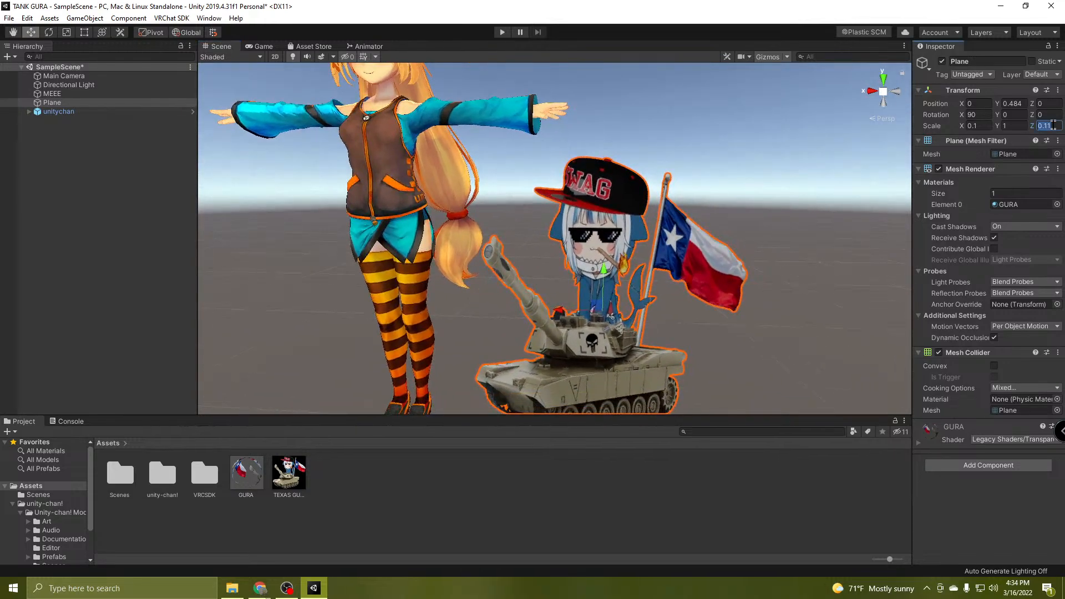
text(0.12)
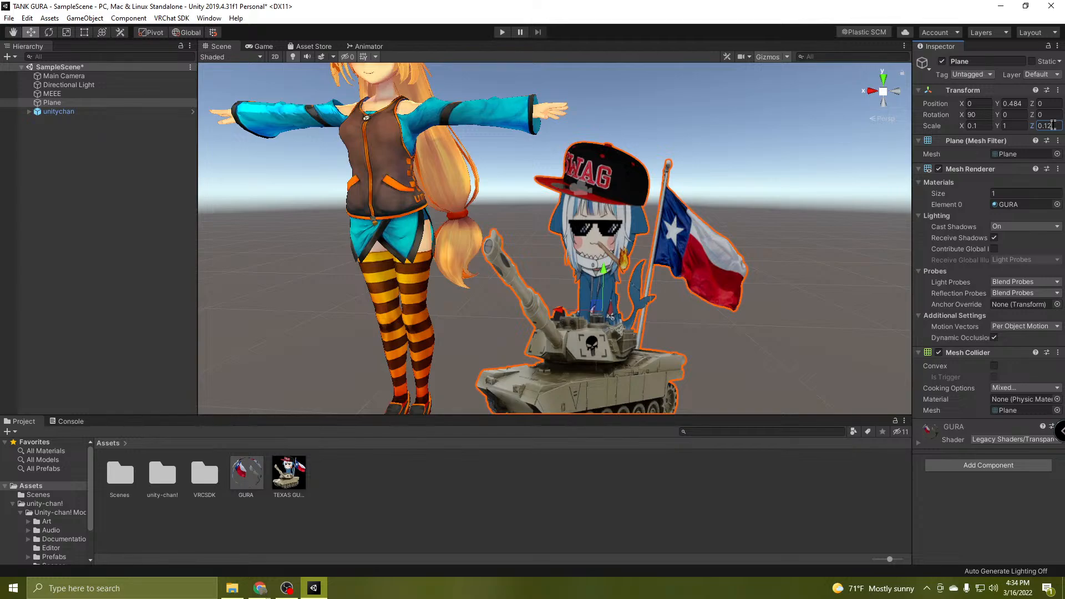
key(BackSpace)
text(3)
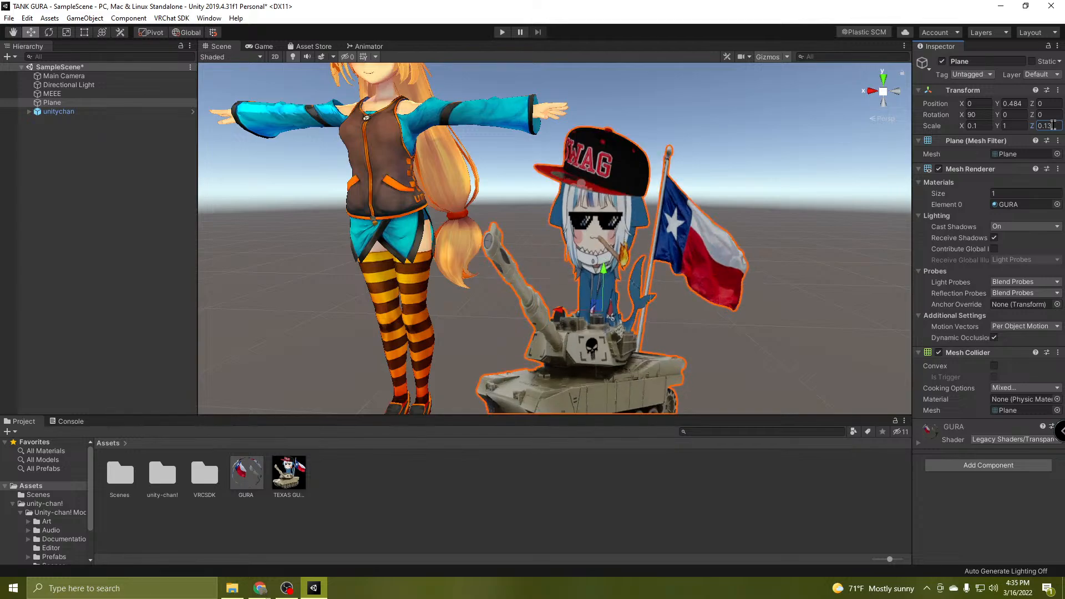
key(BackSpace)
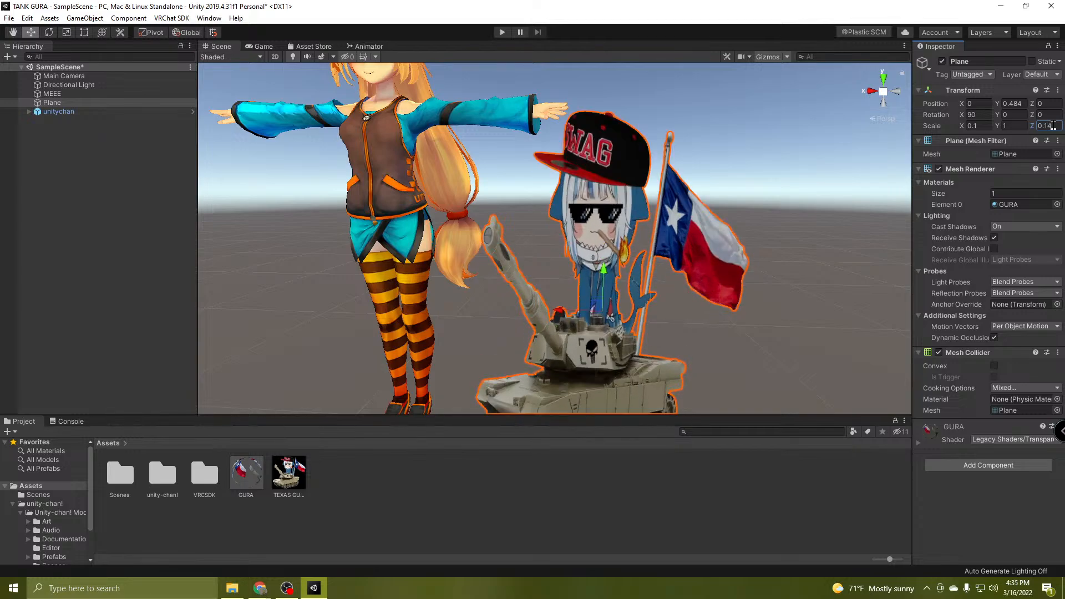
text(5)
key(BackSpace)
key(BackSpace)
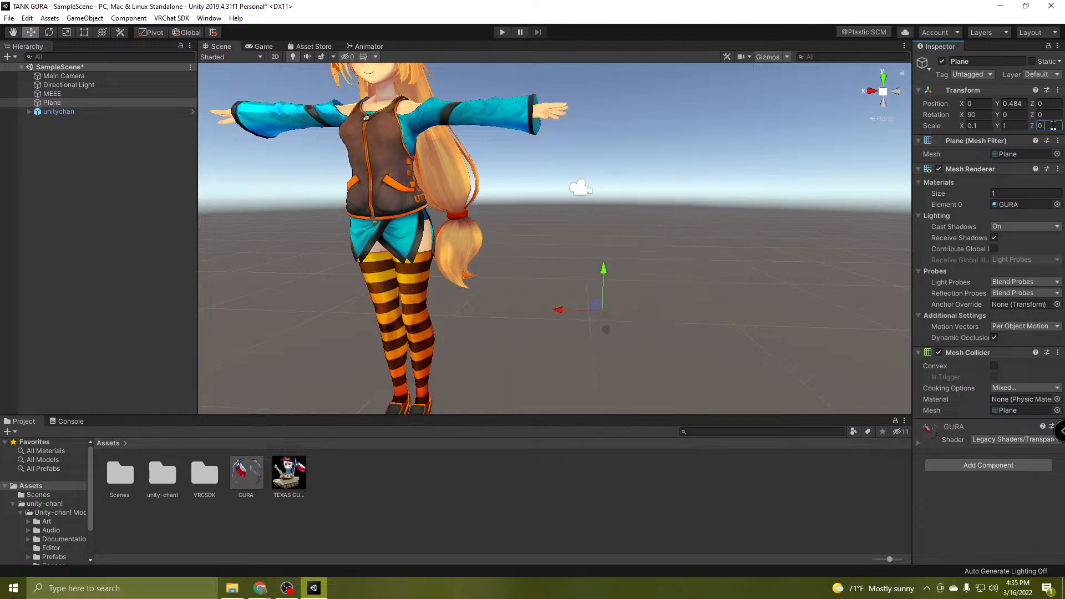
text(13)
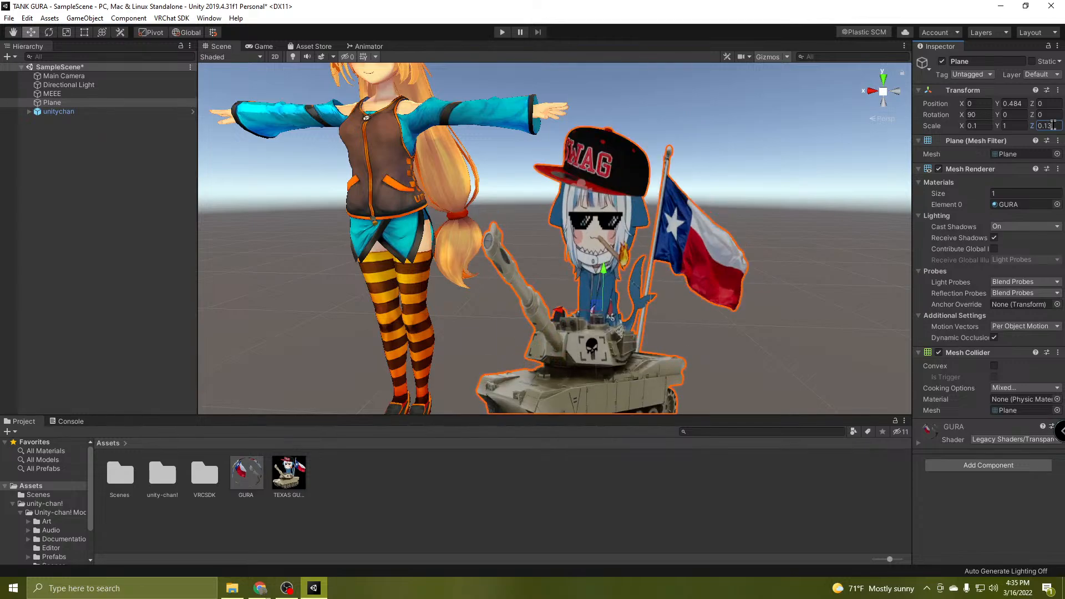
scroll(604, 305, down, 3)
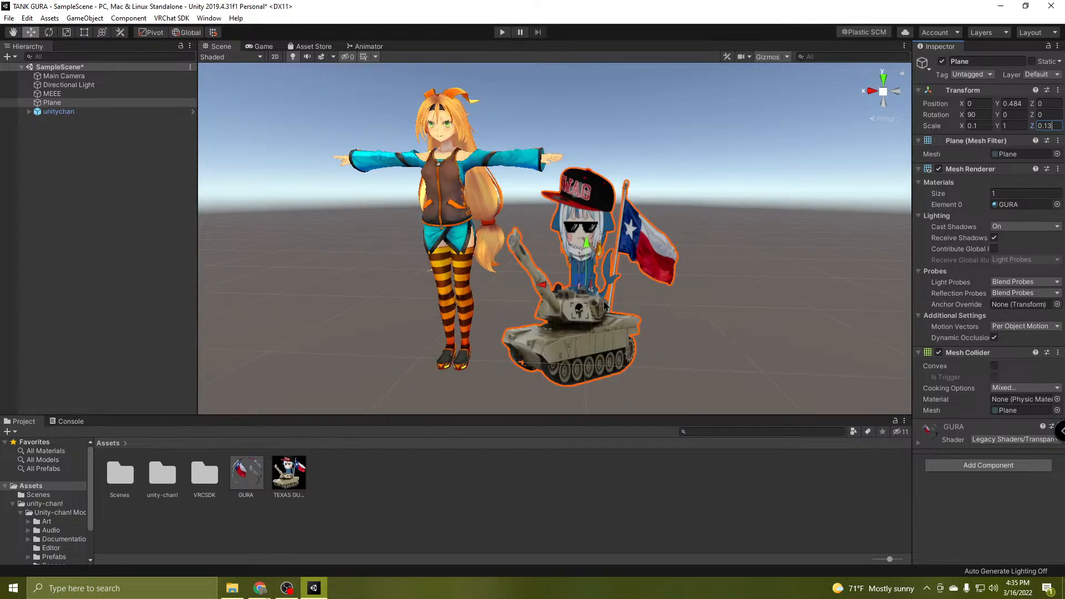
Raise the Plane to a Y position of about 0.63 to bring the tank's tracks to the character's foot level.
drag(586, 248, 611, 214)
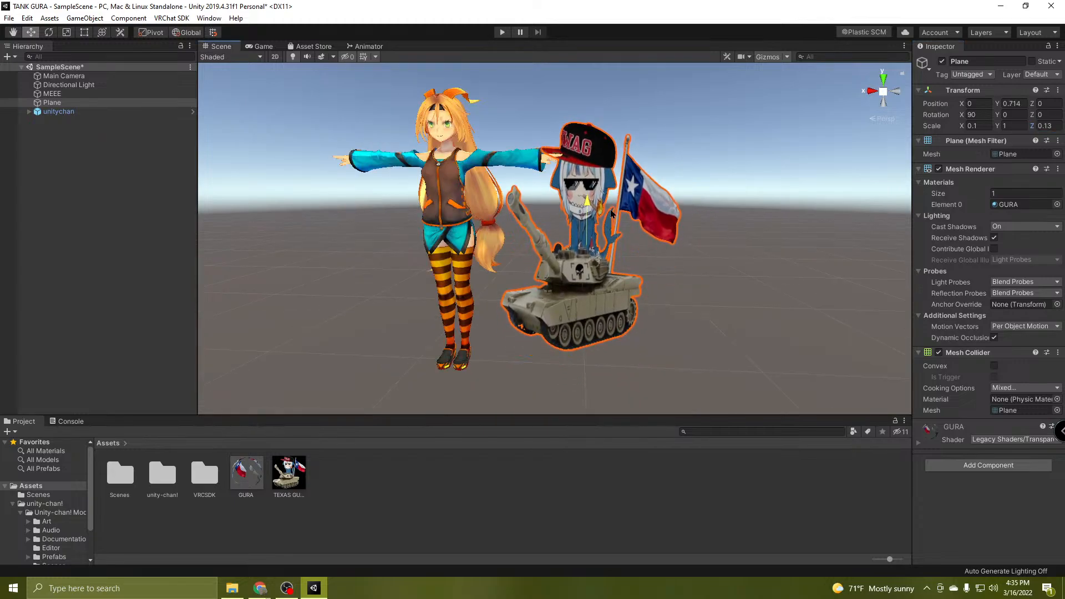
mouse_move(622, 229)
right_down()
mouse_move(642, 363)
mouse_move(630, 360)
mouse_move(663, 398)
mouse_move(676, 385)
mouse_move(571, 324)
mouse_move(664, 299)
mouse_move(643, 209)
mouse_move(638, 236)
right_up()
key(w)
key(s)
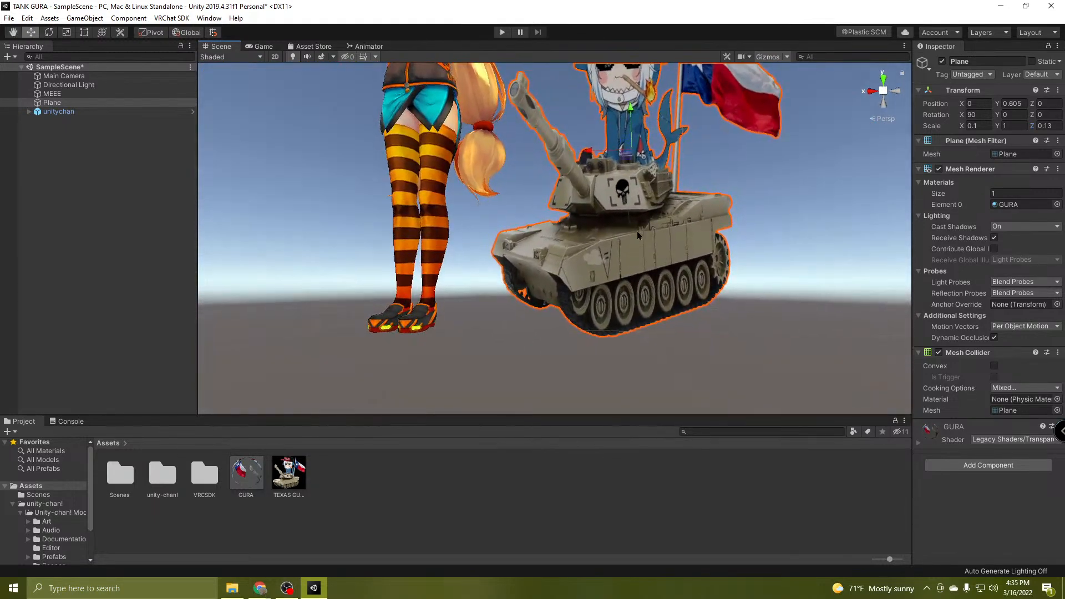
drag(632, 111, 639, 106)
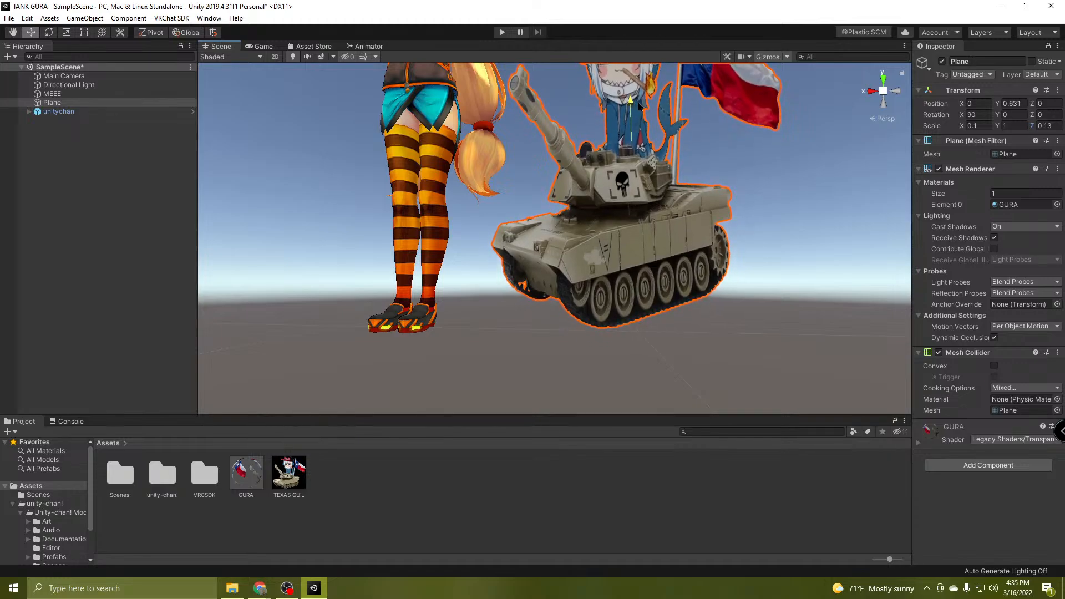
right_drag(663, 182, 672, 216)
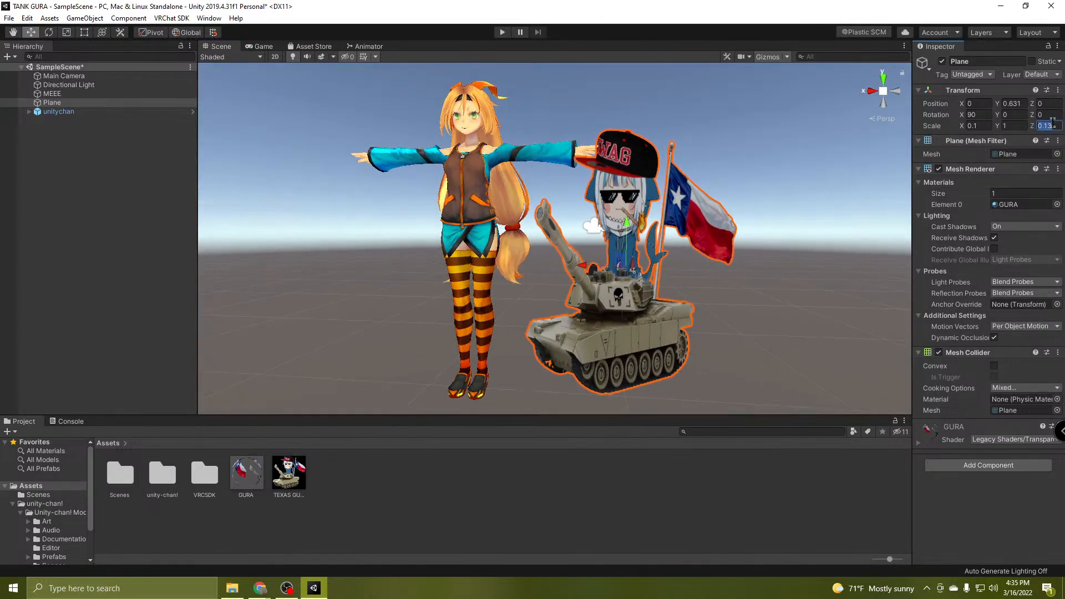
Set the Plane's Z scale to 0.1 and its Y position to 0.
text(0.1)
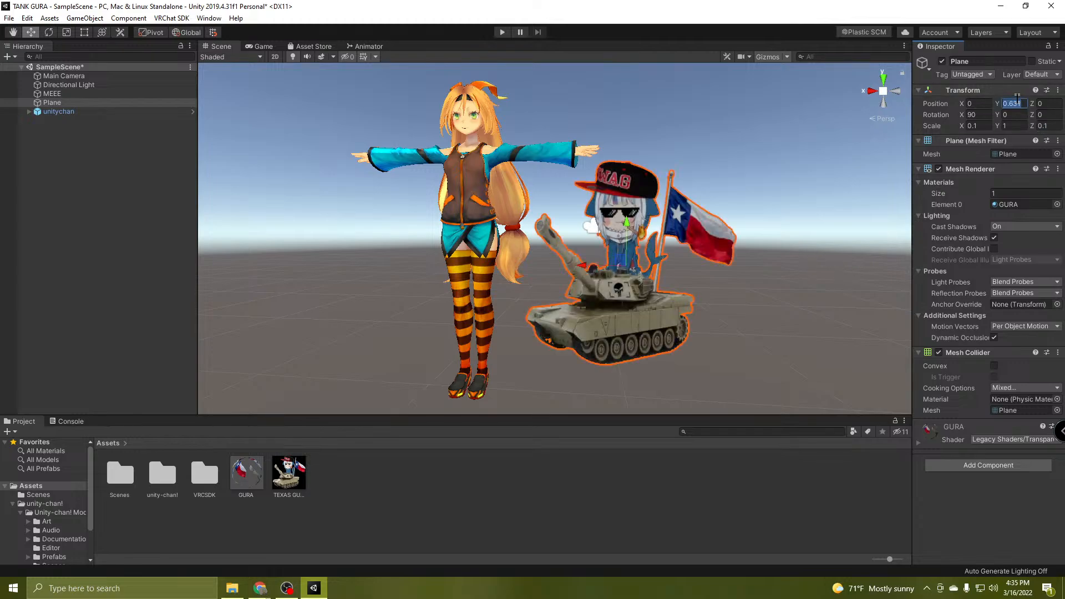
text(0)
right_drag(709, 310, 729, 341)
key(w)
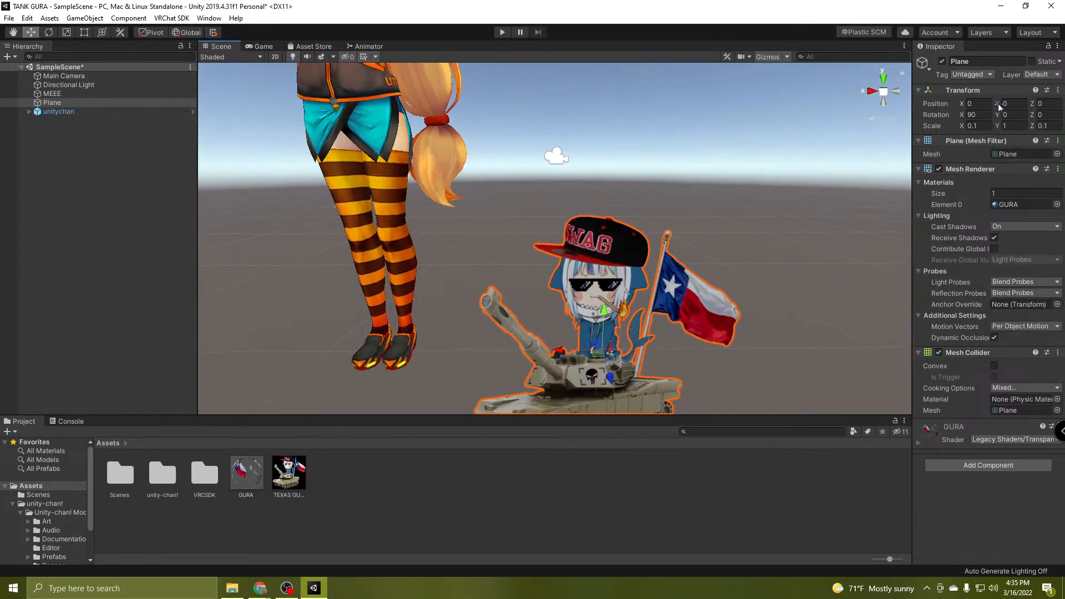
Raise the Plane until the tank rests on the ground, trying several heights and settling on a Y position of 0.48.
drag(1000, 102, 1009, 98)
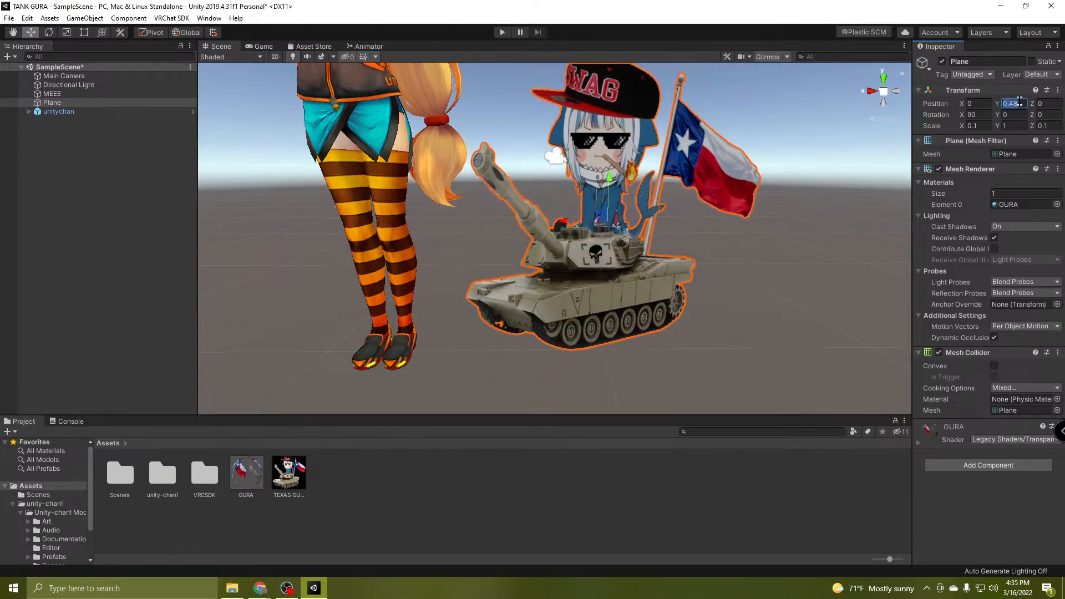
text(0.3)
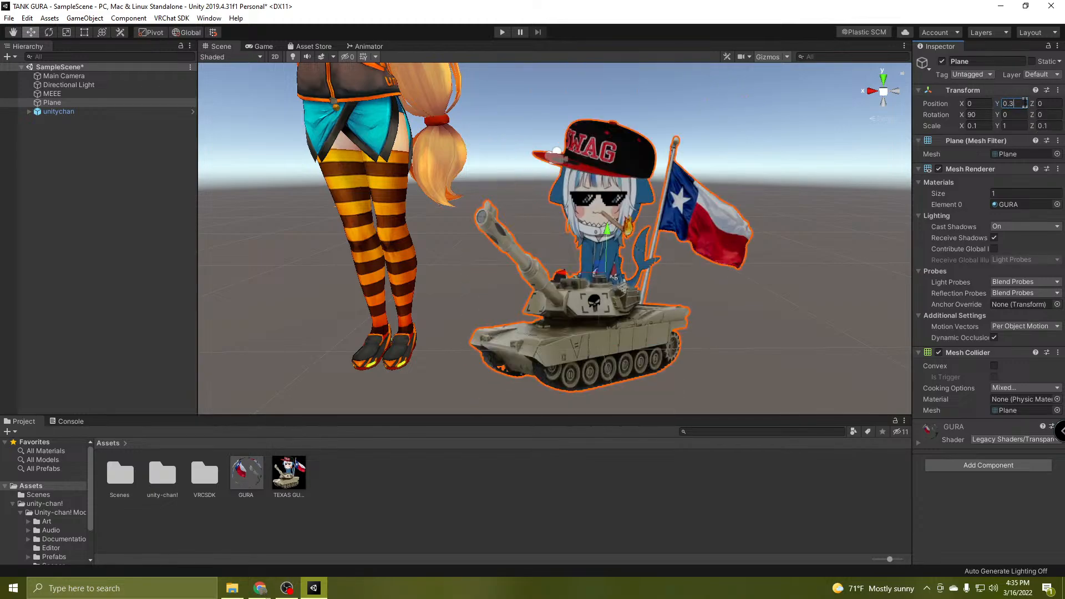
key(BackSpace)
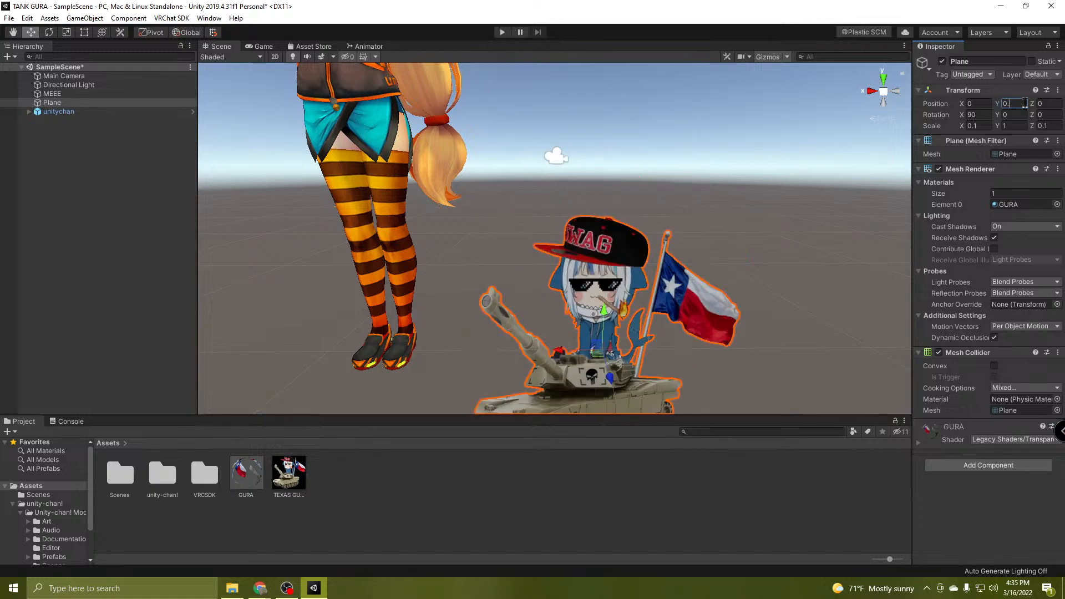
text(4)
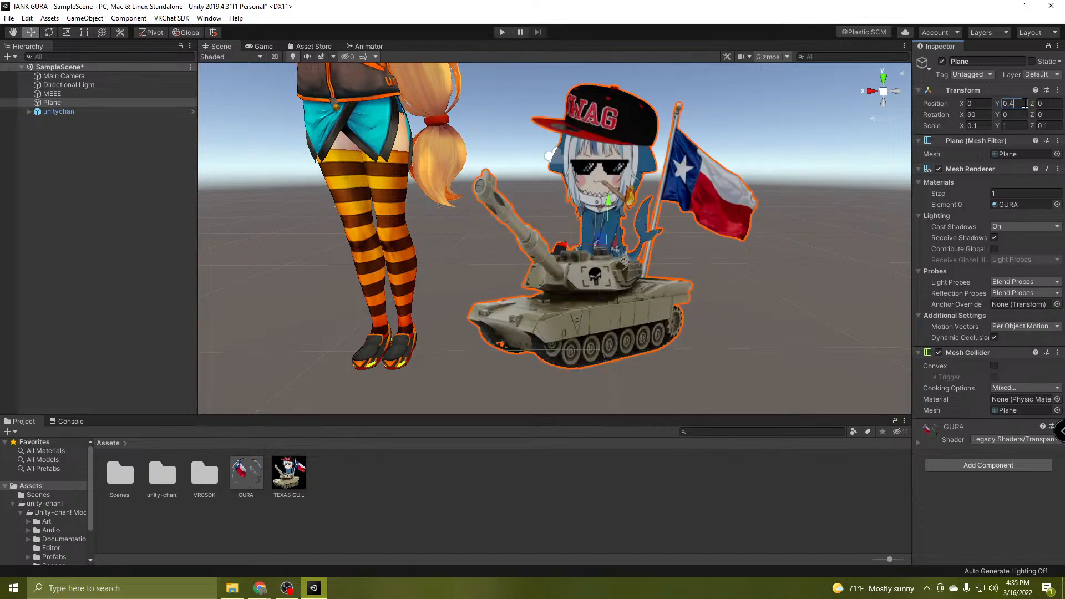
text(5)
key(BackSpace)
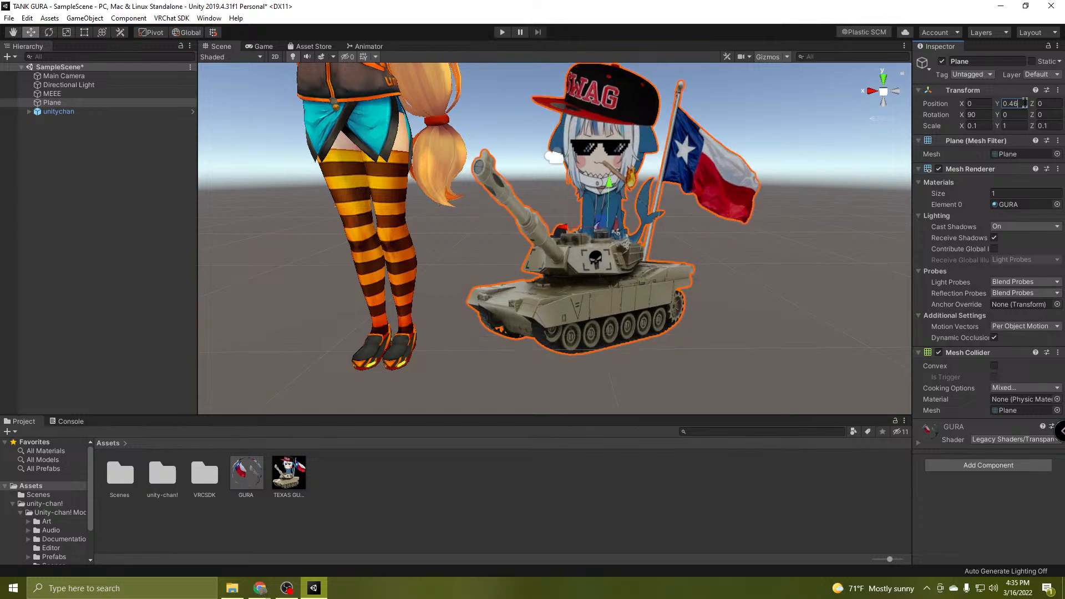
text(7)
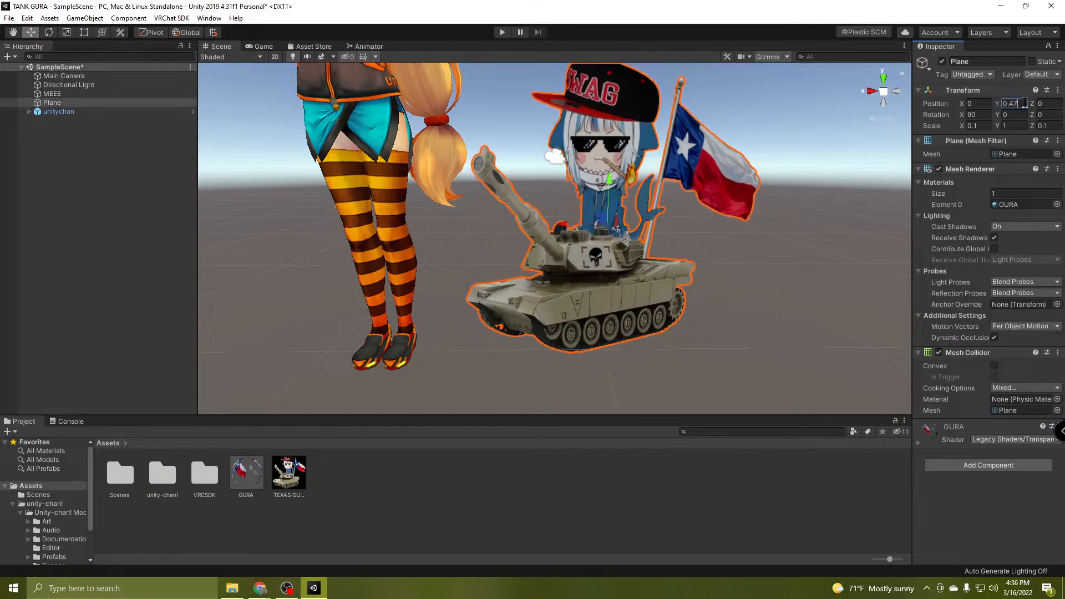
key(BackSpace)
text(8)
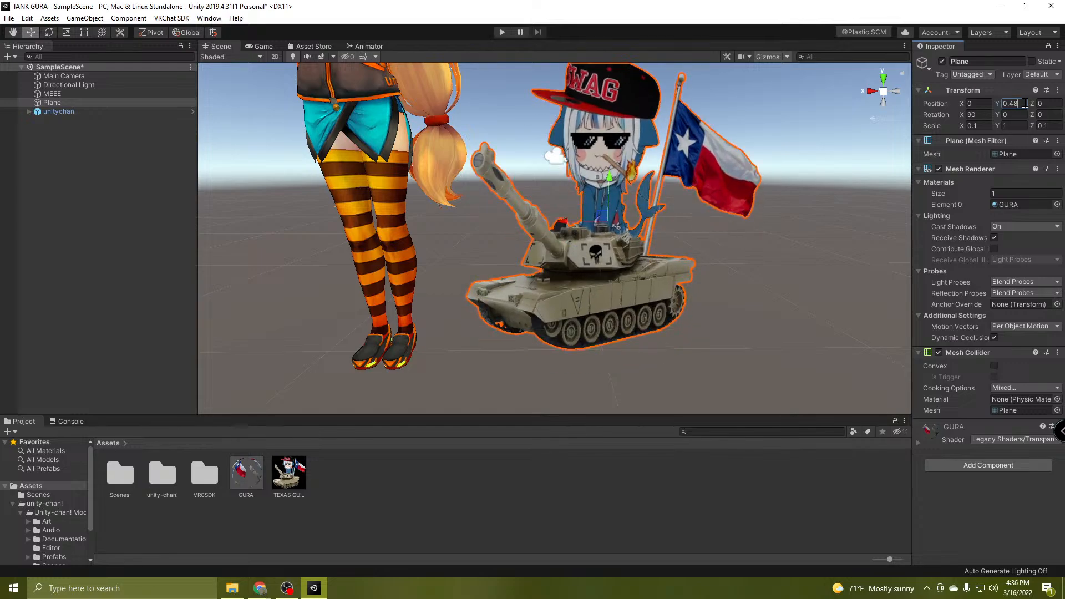
Examine the tank image's ground contact and its size compared with the unitychan model.
right_drag(830, 233, 801, 331)
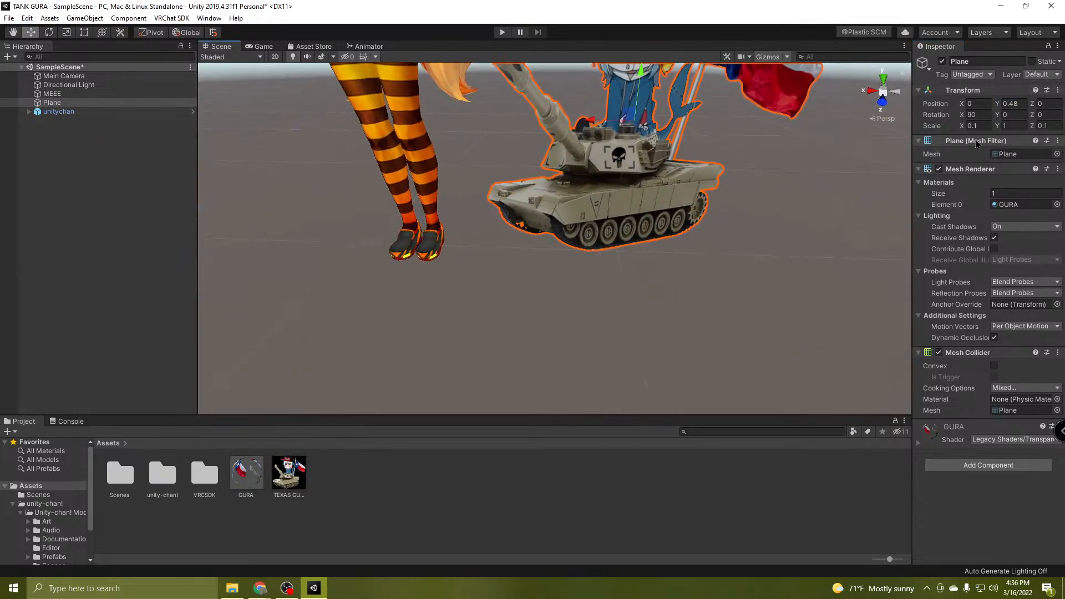
key(w)
right_drag(535, 317, 570, 198)
key(s)
middle_drag(570, 198, 573, 238)
right_drag(573, 238, 605, 248)
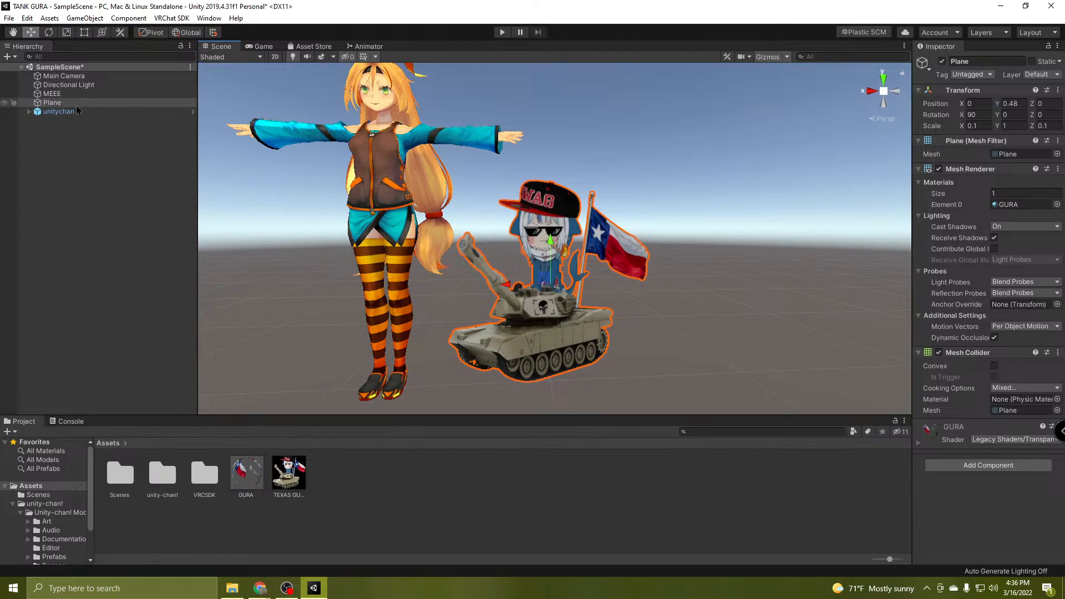
click(60, 112)
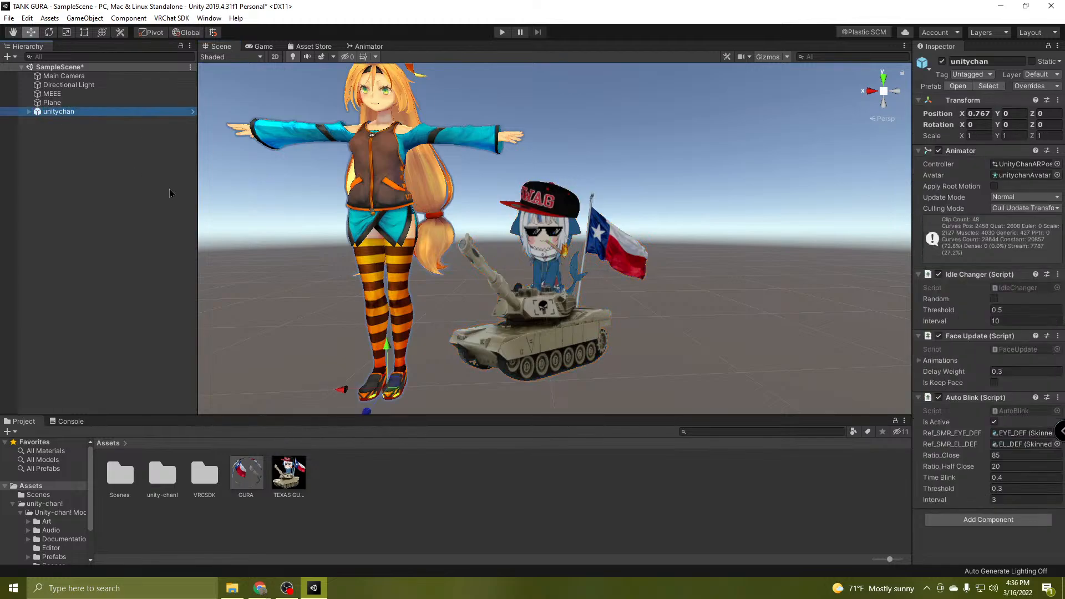
right_drag(477, 298, 411, 361)
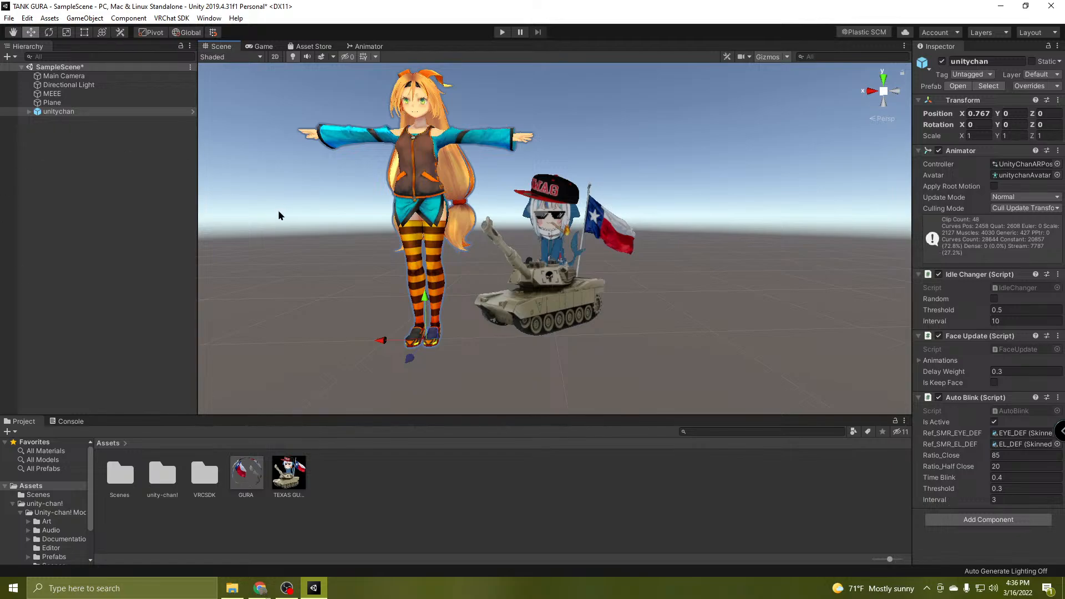
Reset the transform of the MEEE object.
click(53, 94)
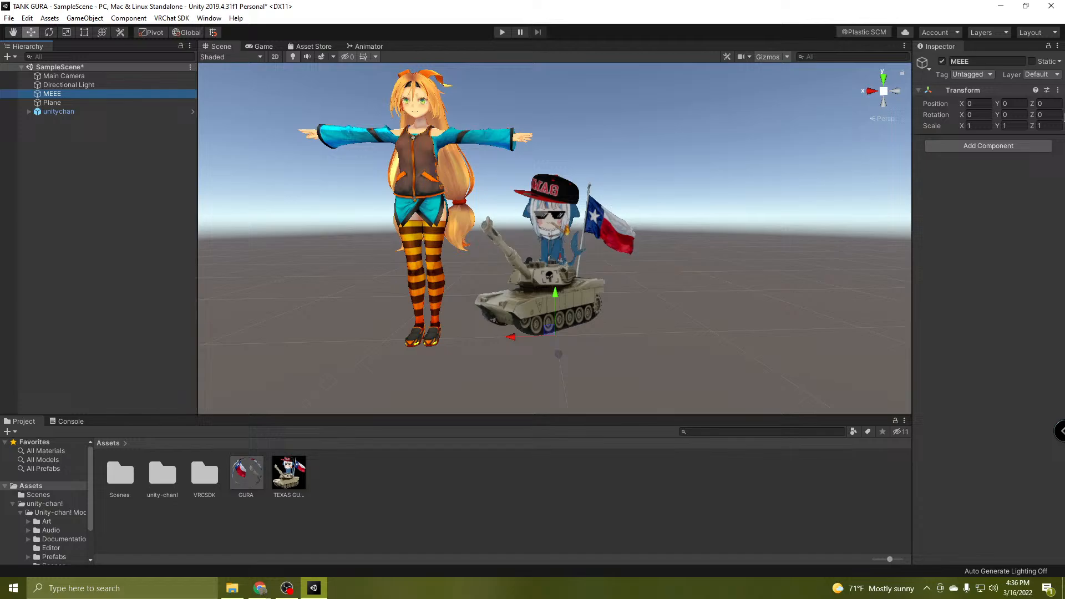
click(1058, 90)
click(1002, 105)
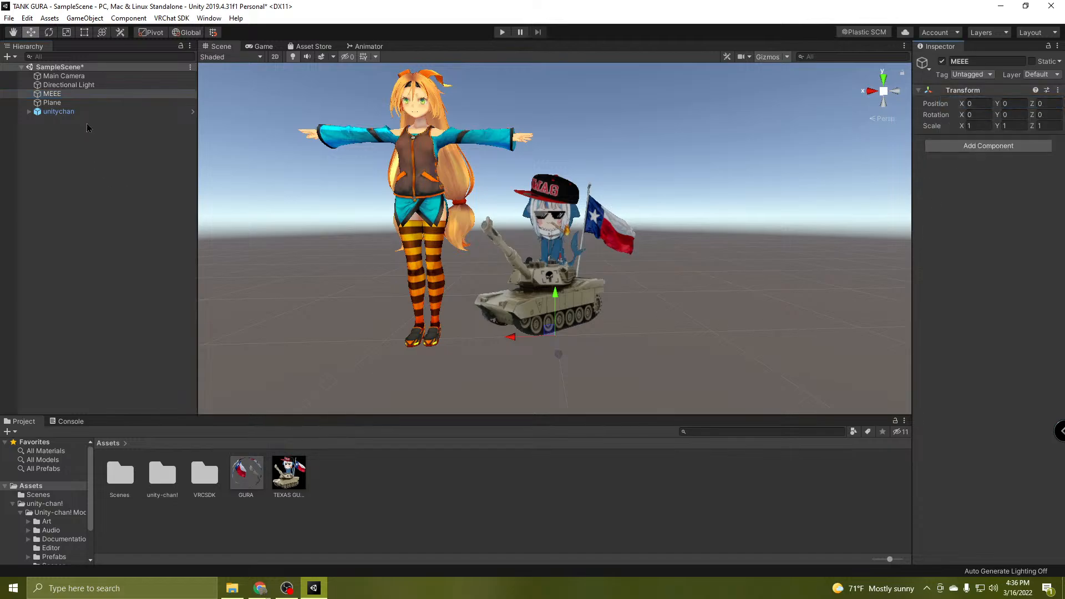
Make the Plane a child of the MEEE object and collapse MEEE in the scene hierarchy.
click(53, 103)
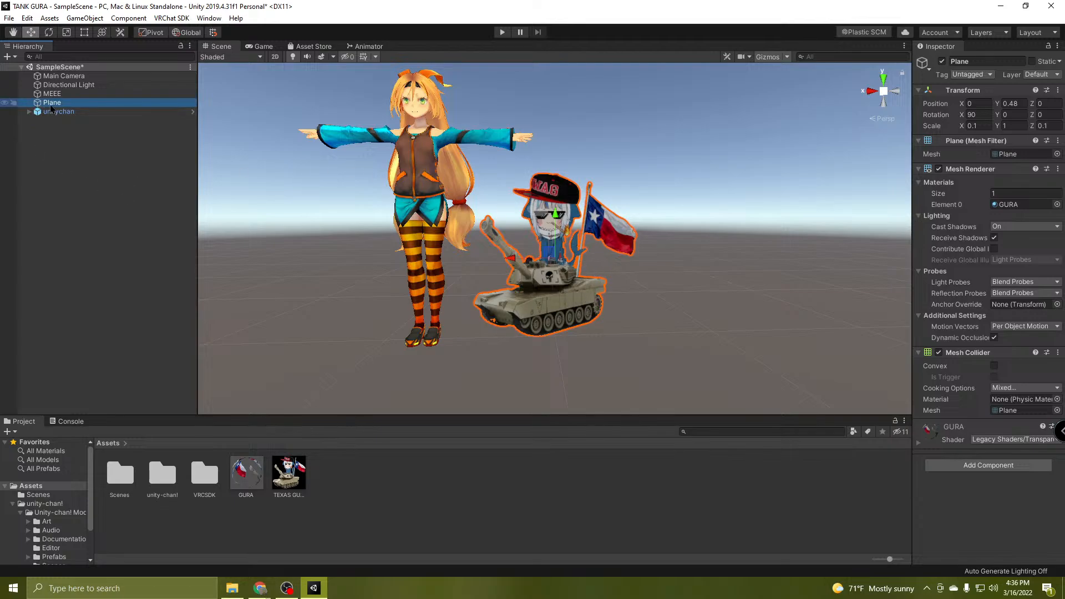
drag(50, 105, 56, 95)
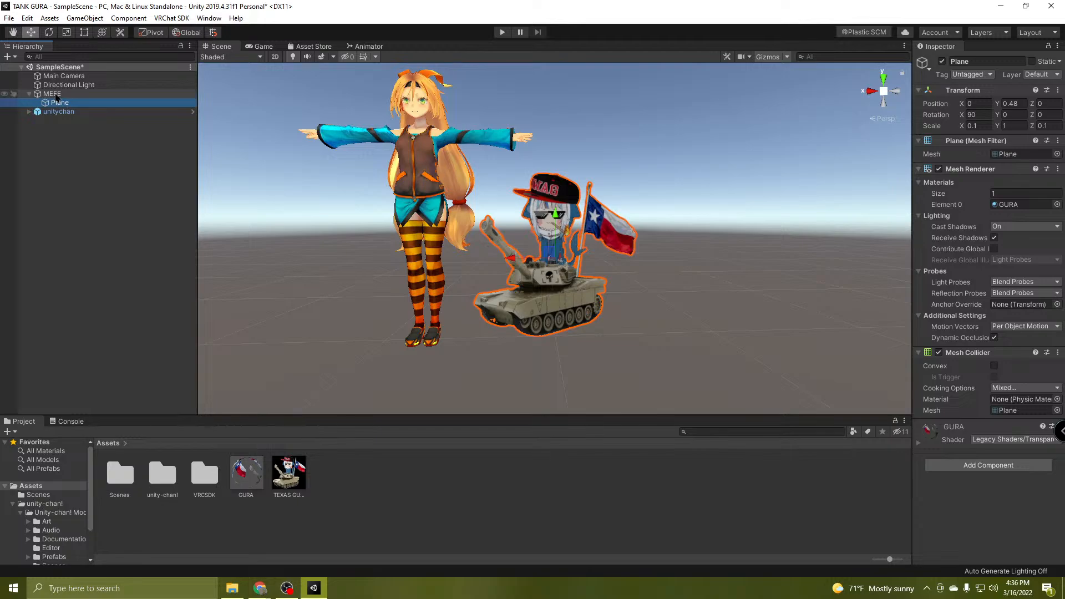
click(56, 95)
click(29, 95)
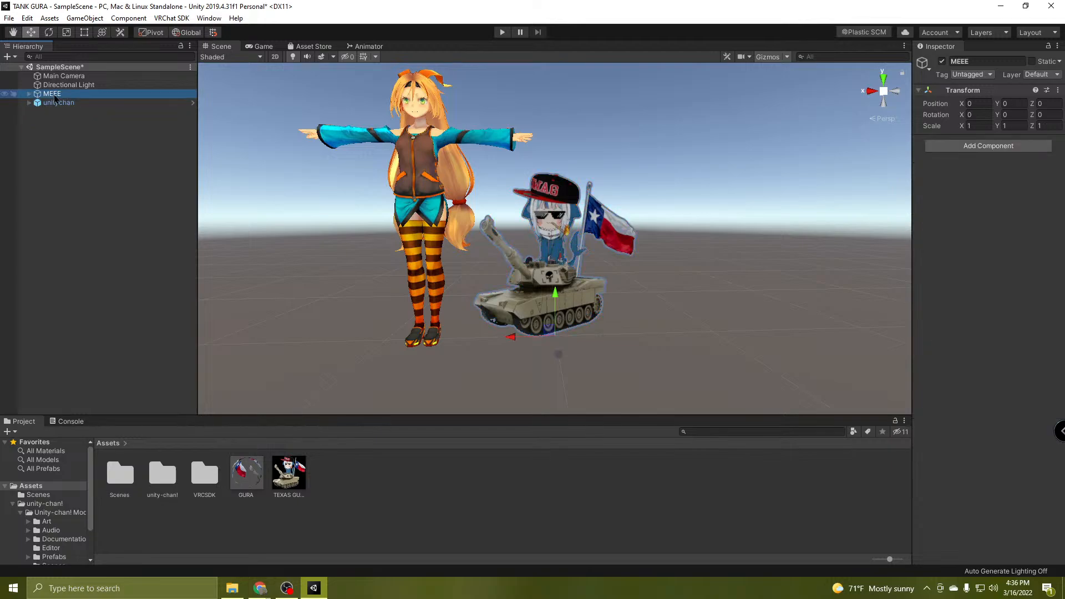
drag(54, 105, 48, 95)
Move MEEE freely away from the origin to test that the tank follows, and reset its transform.
drag(522, 342, 719, 145)
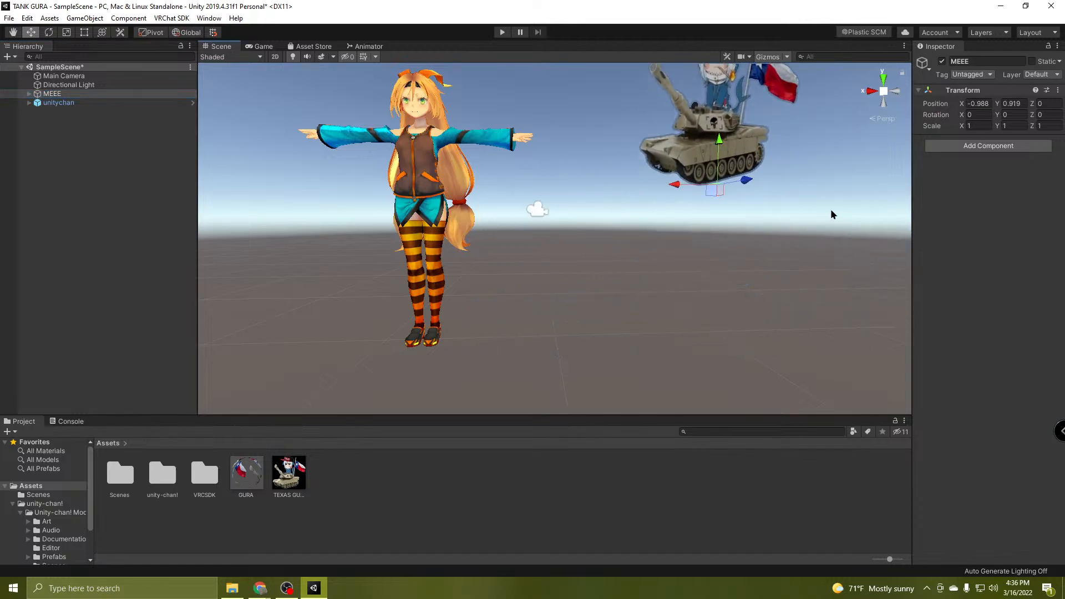
click(1058, 90)
click(987, 101)
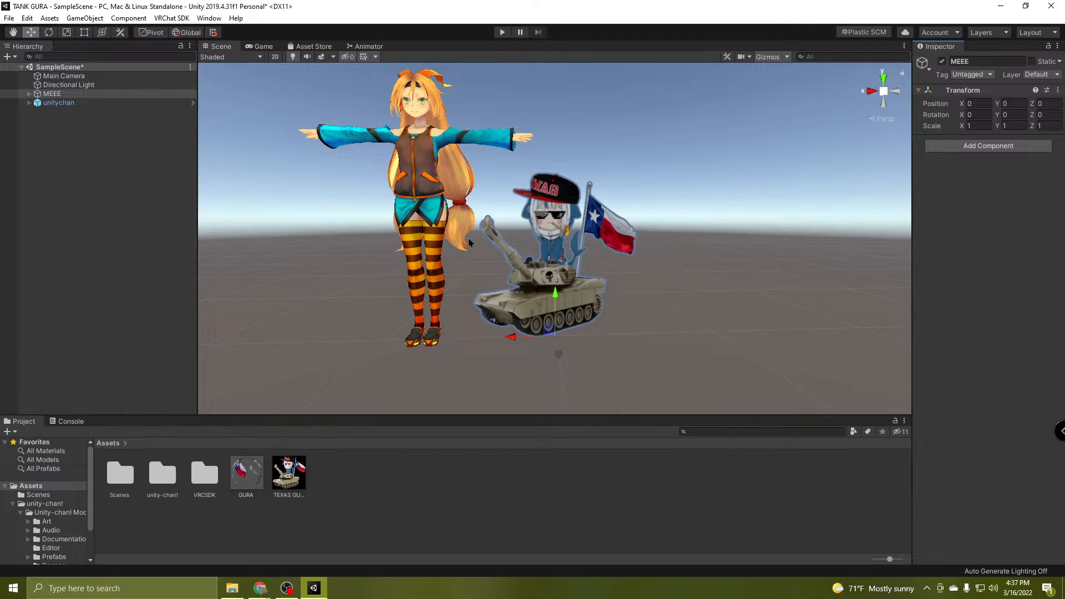
Expand MEEE in the scene hierarchy and rename its child Plane as "gura front".
click(33, 98)
click(29, 94)
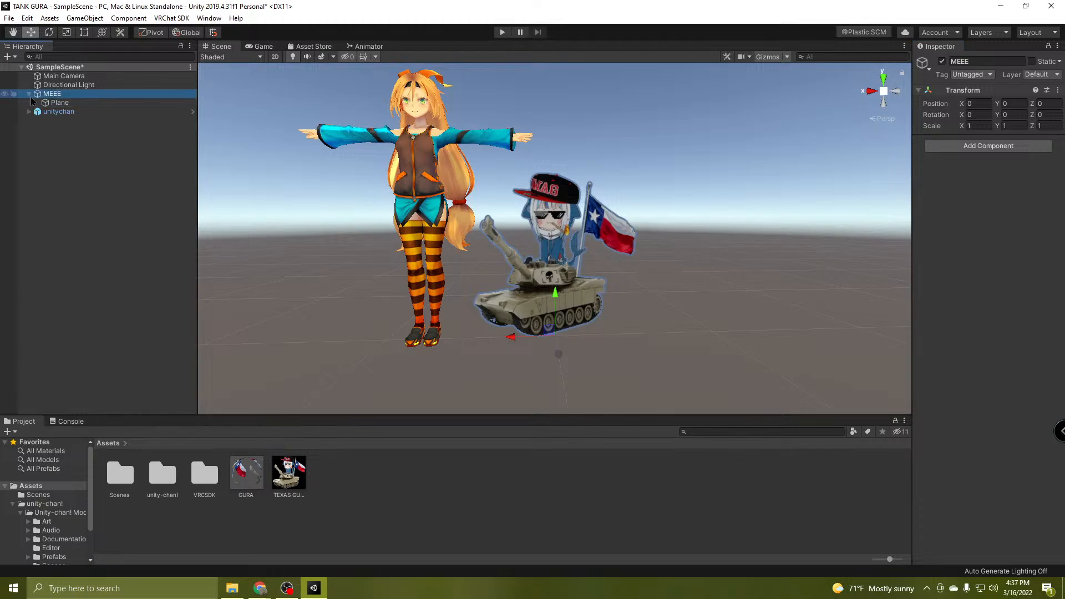
click(63, 105)
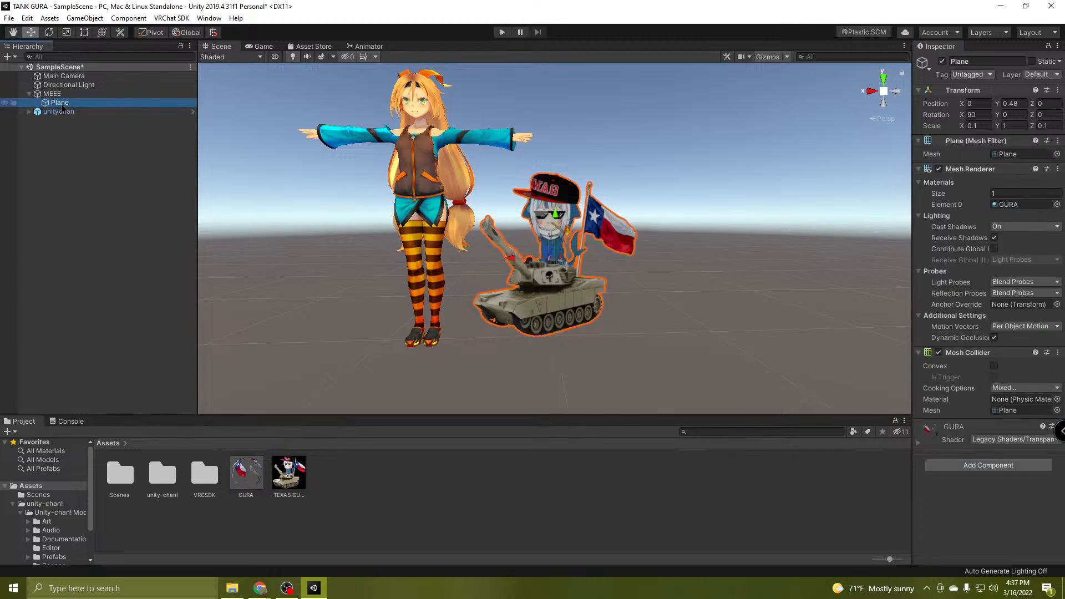
click(61, 103)
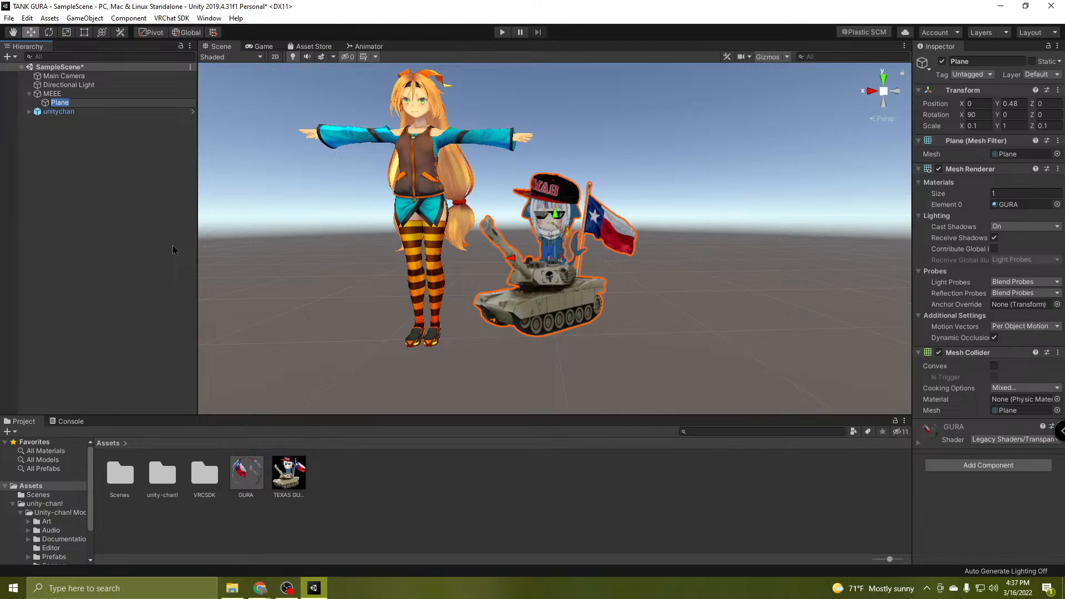
text(gu)
key(BackSpace)
text(gura front)
click(142, 224)
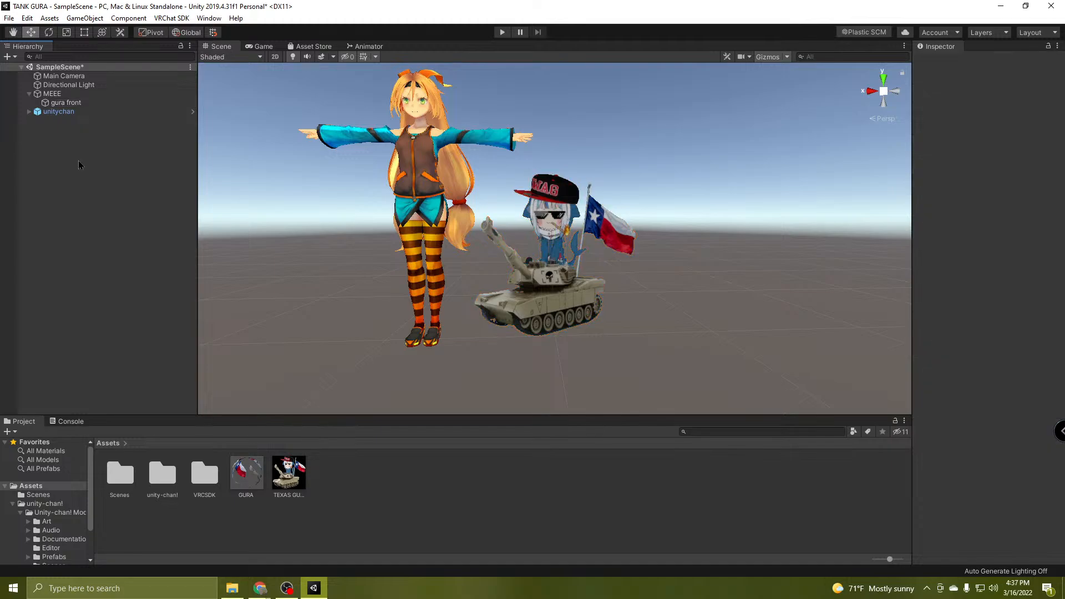
Delete the unitychan model from the scene.
click(54, 113)
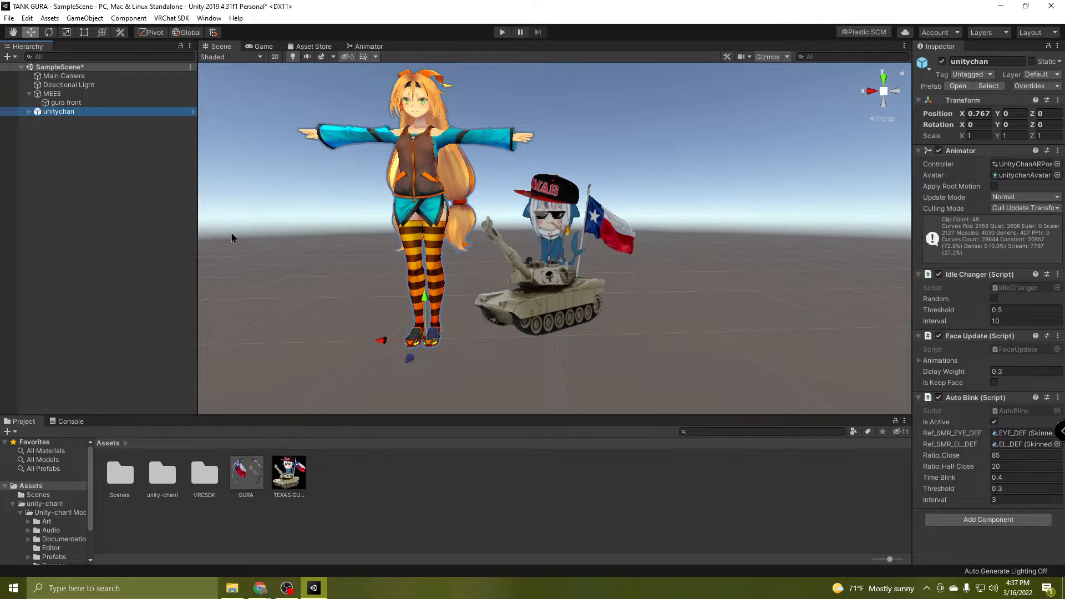
mouse_move(577, 280)
alt+mouse_down()
mouse_move(610, 311)
mouse_move(577, 260)
alt+mouse_up()
right_click(61, 112)
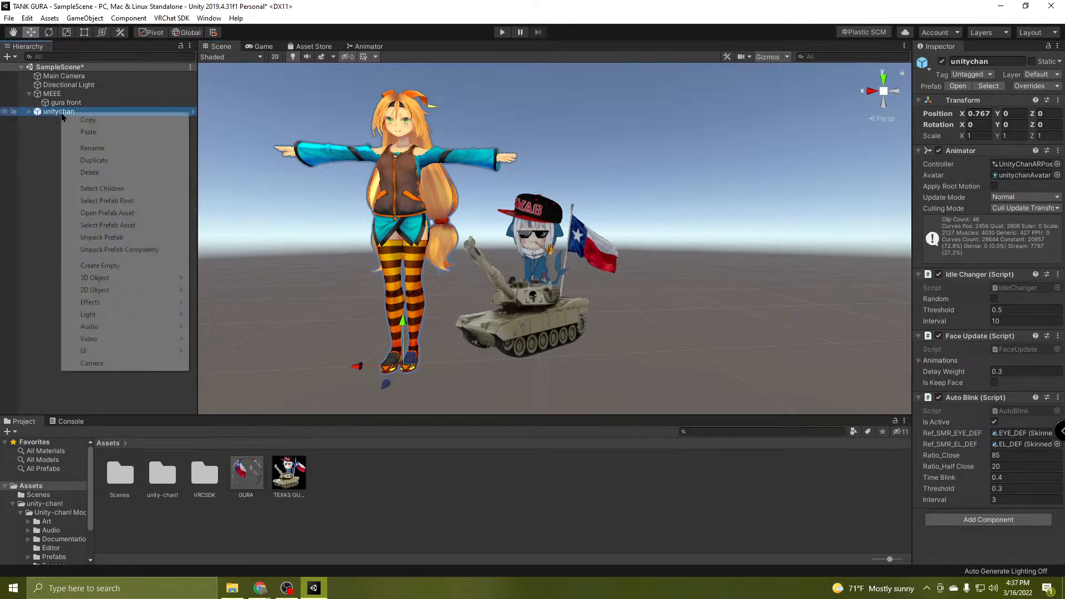
click(106, 172)
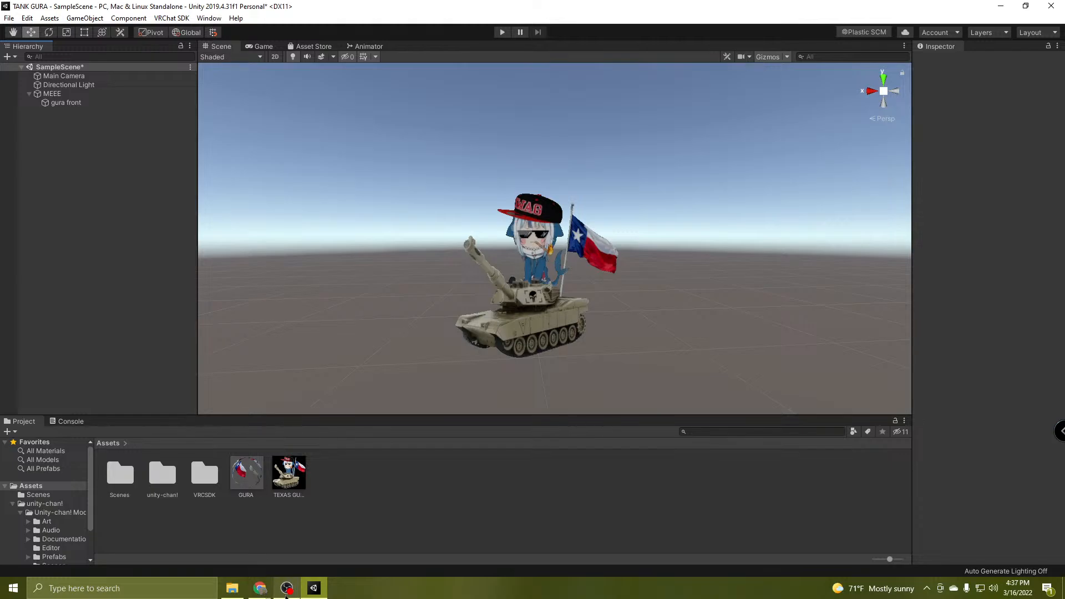
Check the live chat and stream health in YouTube Studio, and return to the Unity scene.
click(260, 591)
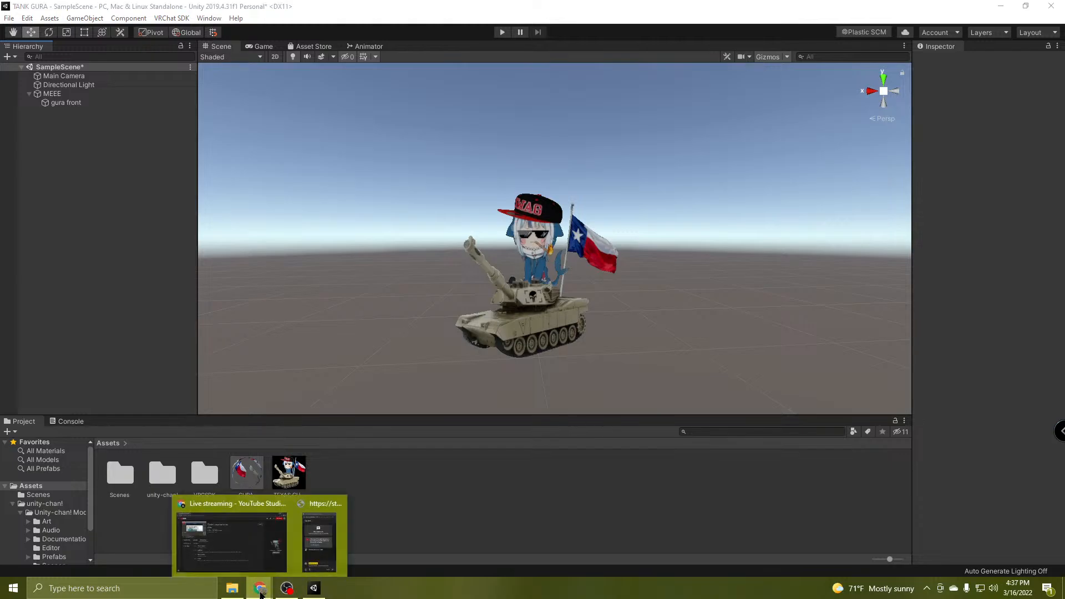
click(320, 554)
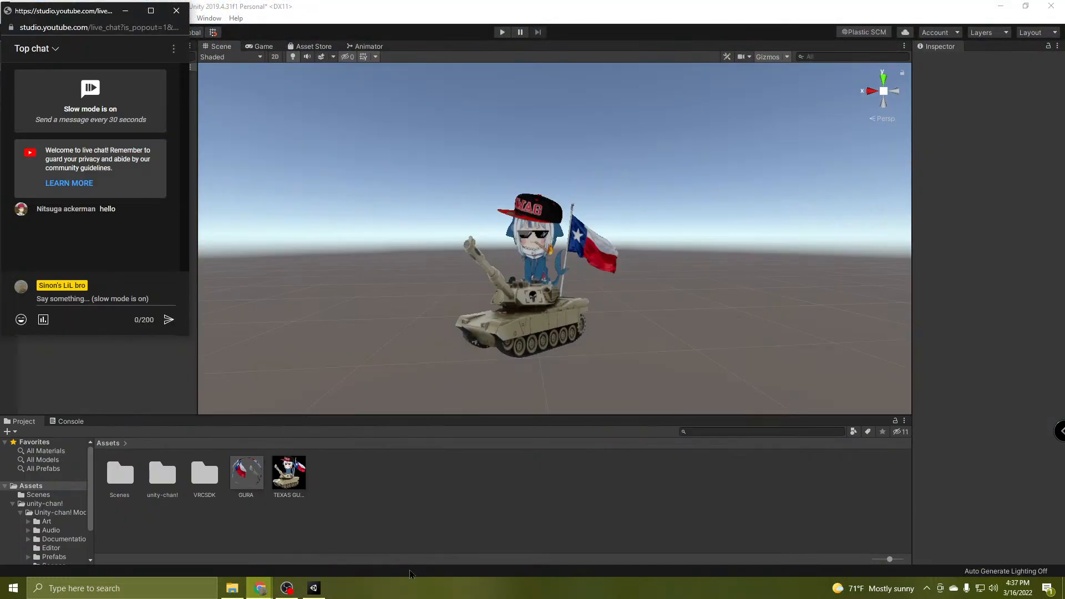
mouse_move(261, 588)
click(249, 543)
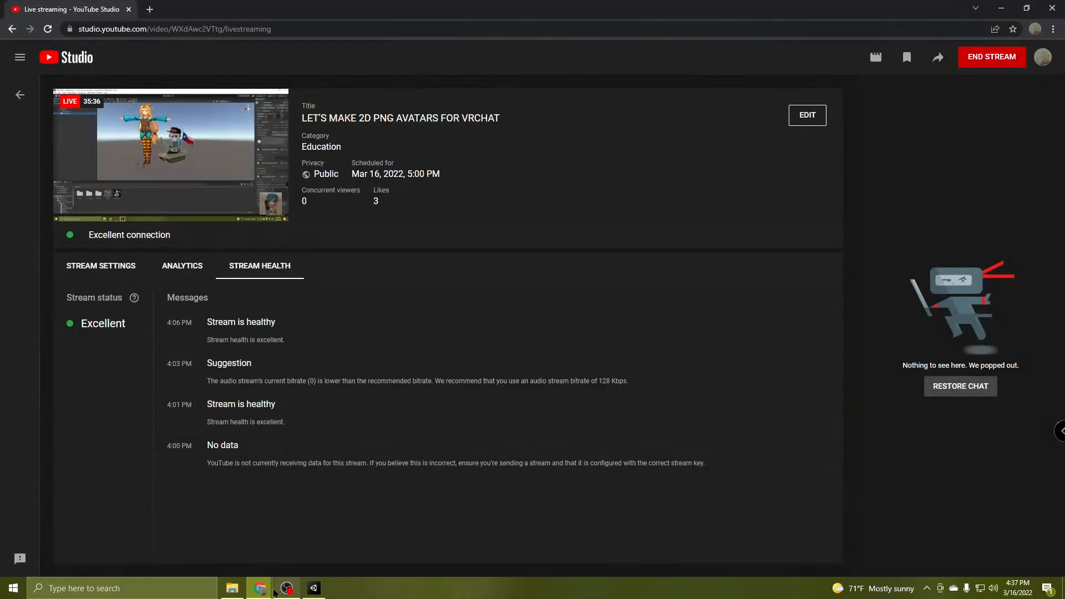
mouse_move(265, 591)
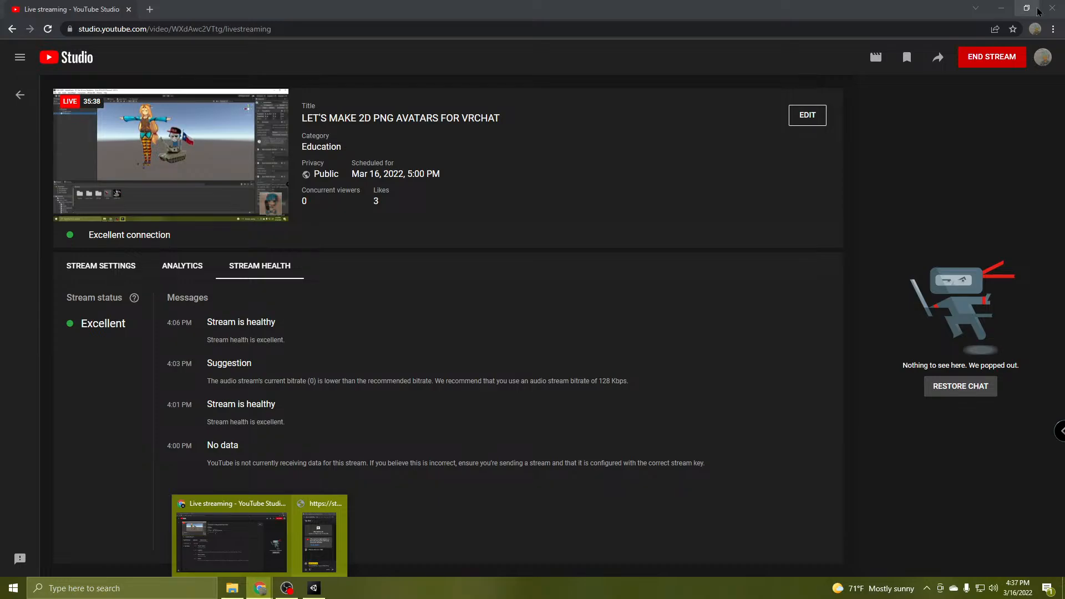
click(997, 15)
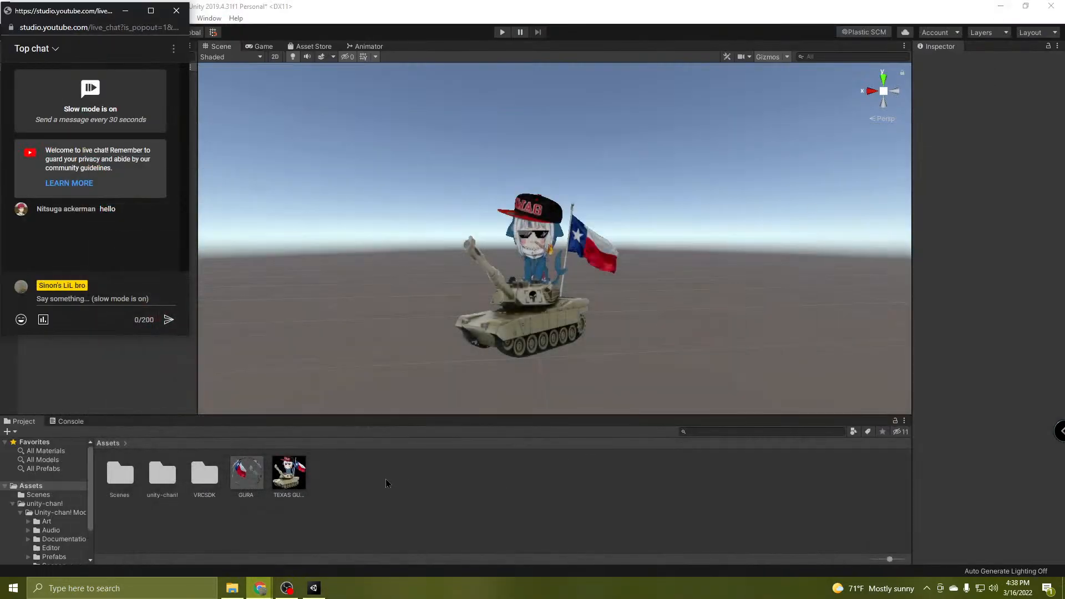
click(424, 503)
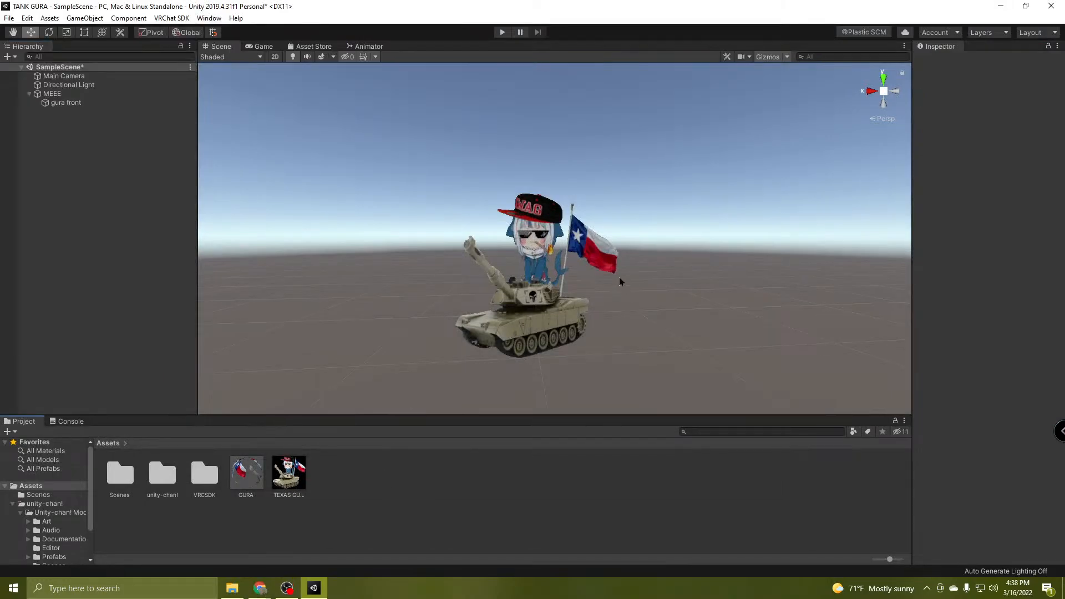
Duplicate the gura front plane and move the copy about 0.81 units along X, beside the original tank.
click(65, 104)
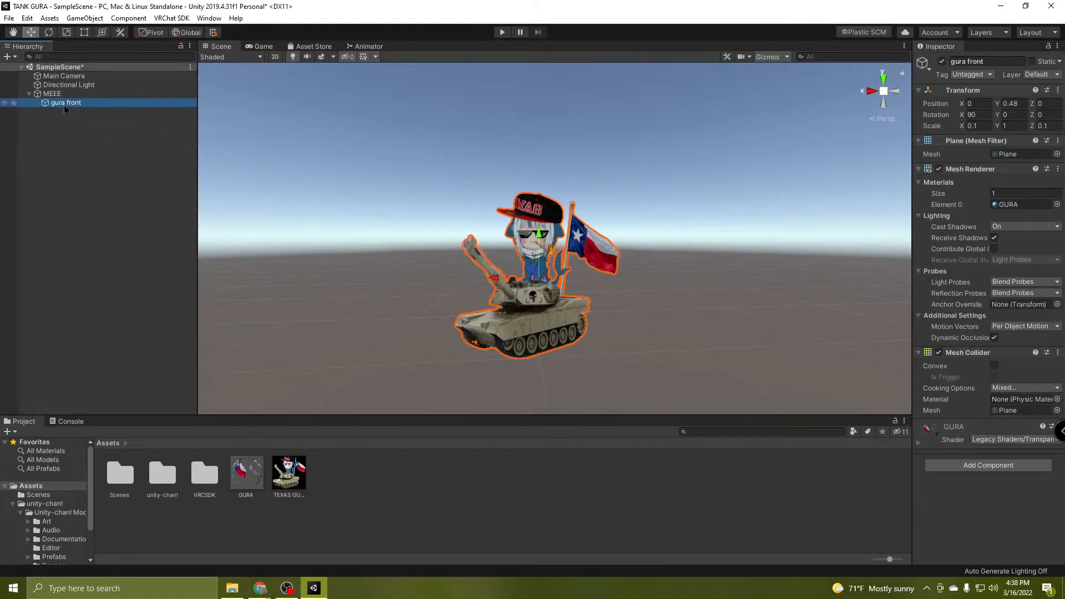
mouse_move(645, 329)
alt+mouse_down()
mouse_move(654, 327)
mouse_move(635, 327)
alt+mouse_up()
key(w)
right_drag(635, 327, 611, 348)
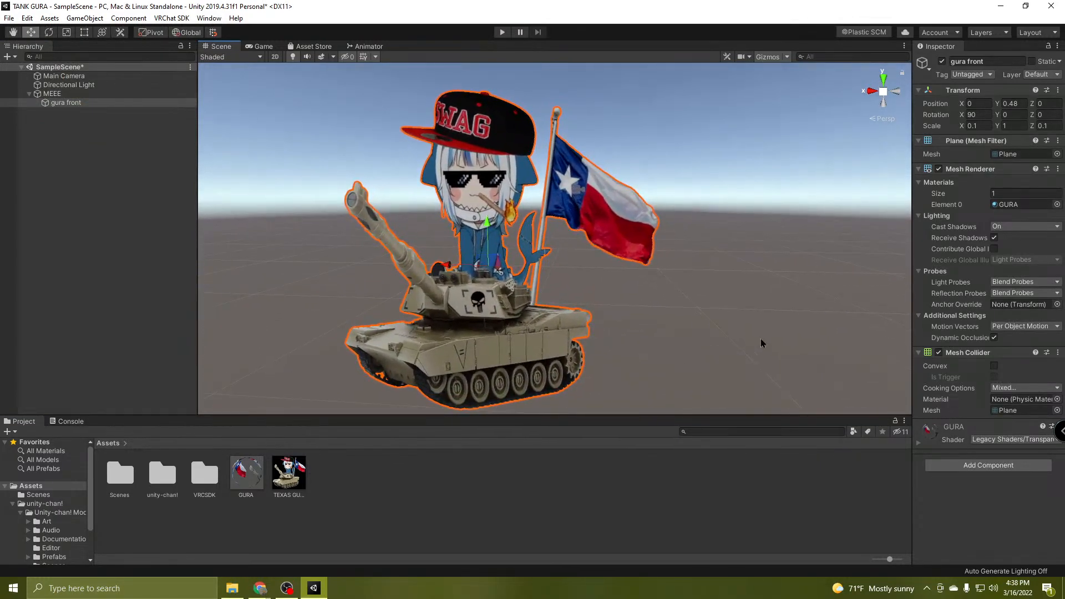
mouse_move(718, 342)
right_down()
mouse_move(723, 368)
mouse_move(712, 347)
right_up()
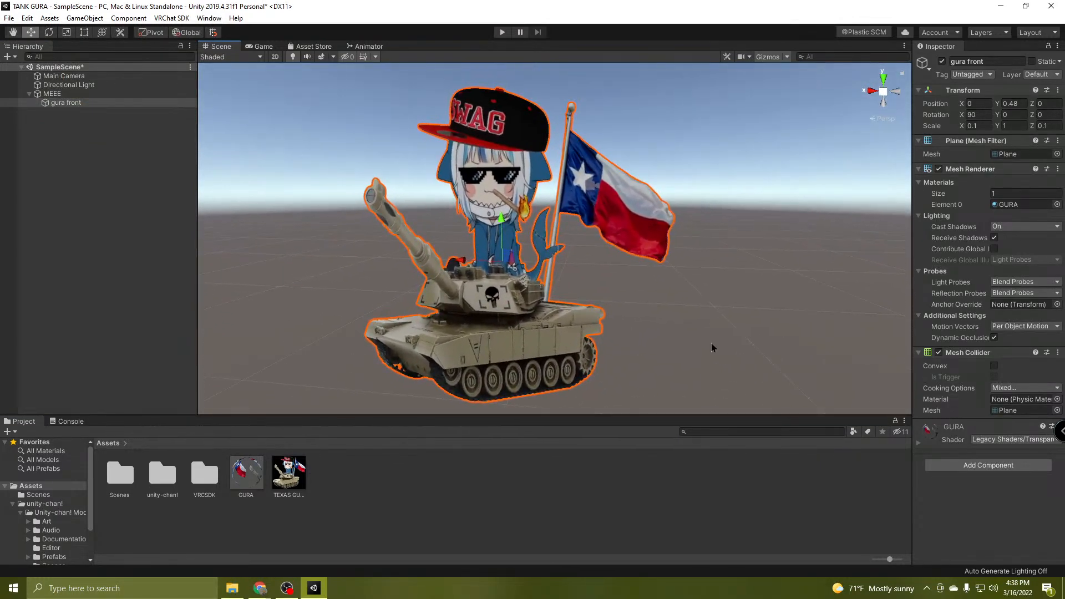
click(61, 105)
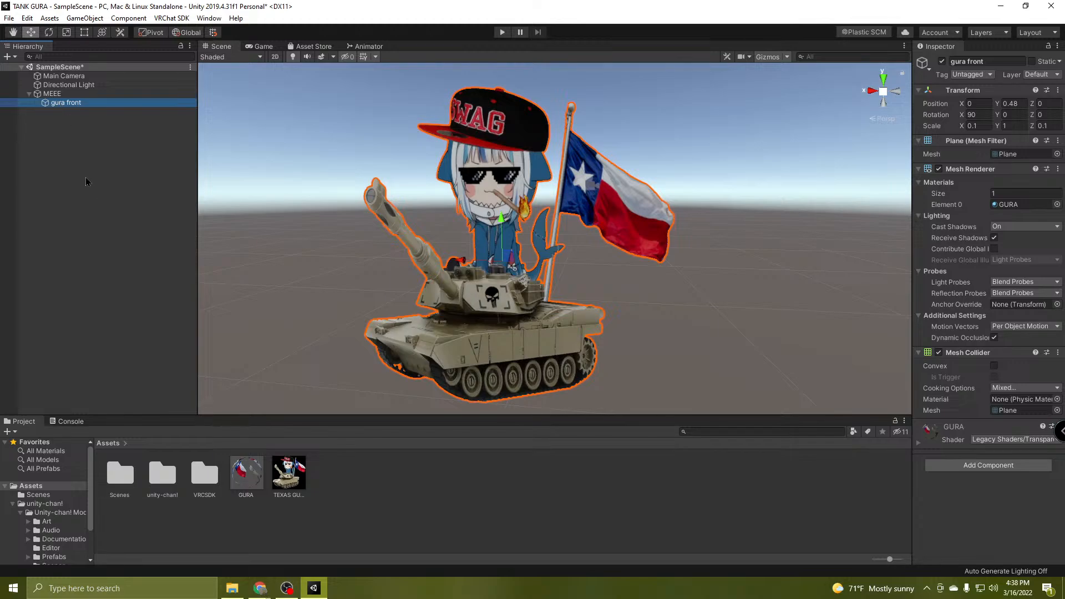
key(ctrl+d)
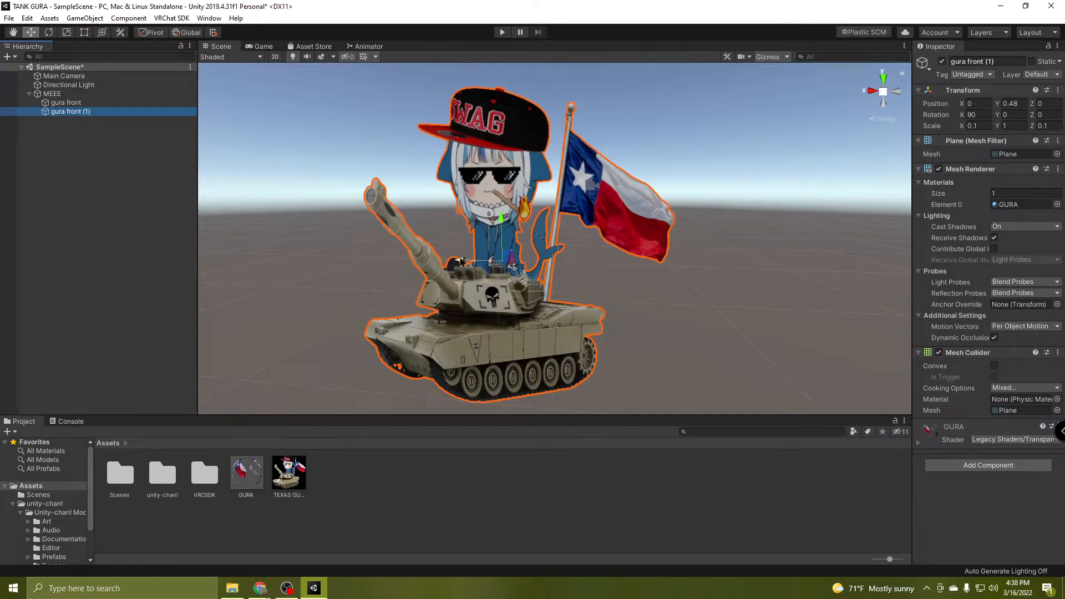
drag(466, 258, 255, 239)
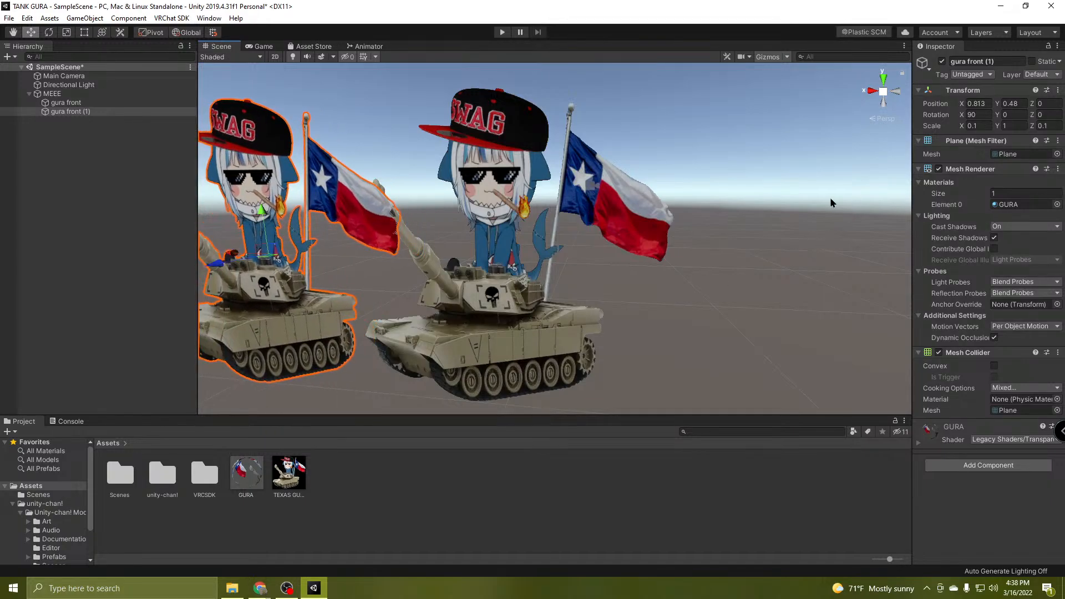
alt+drag(387, 280, 421, 275)
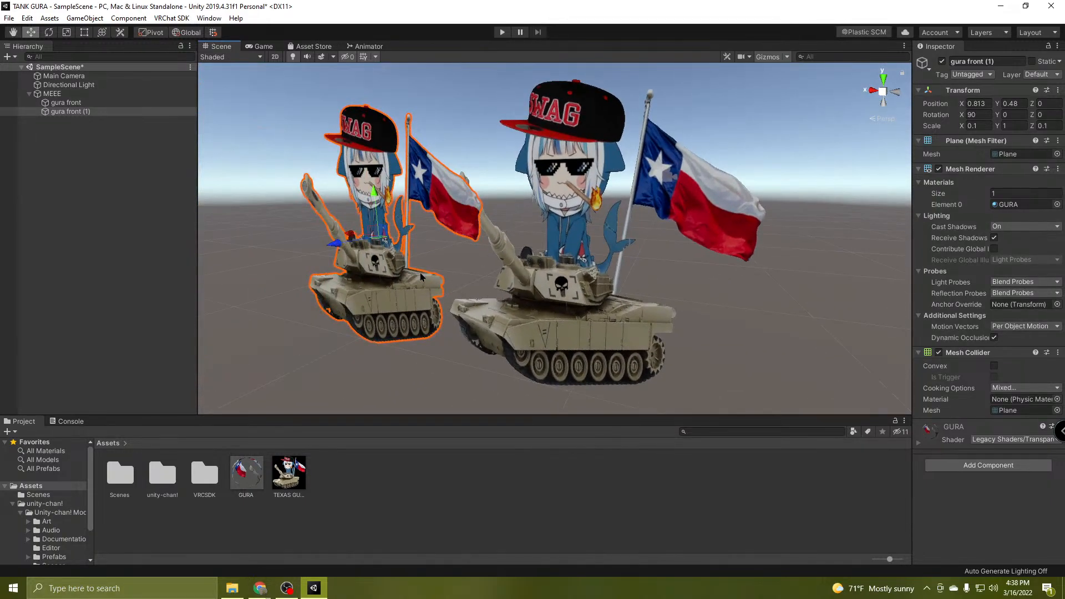
click(986, 103)
click(784, 280)
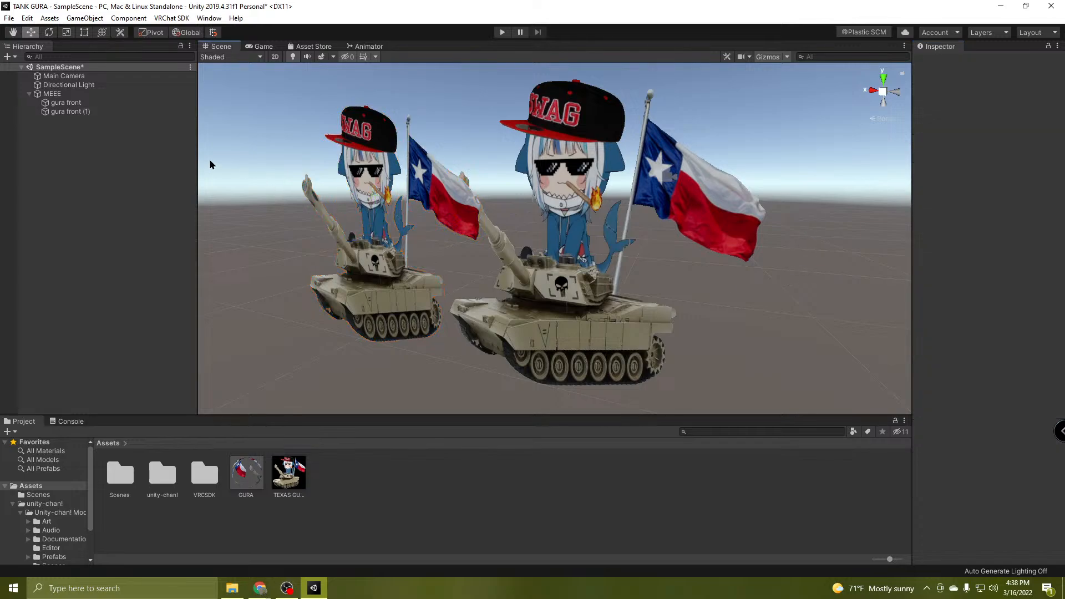
Rename the duplicated gura front plane as "gura back".
click(73, 113)
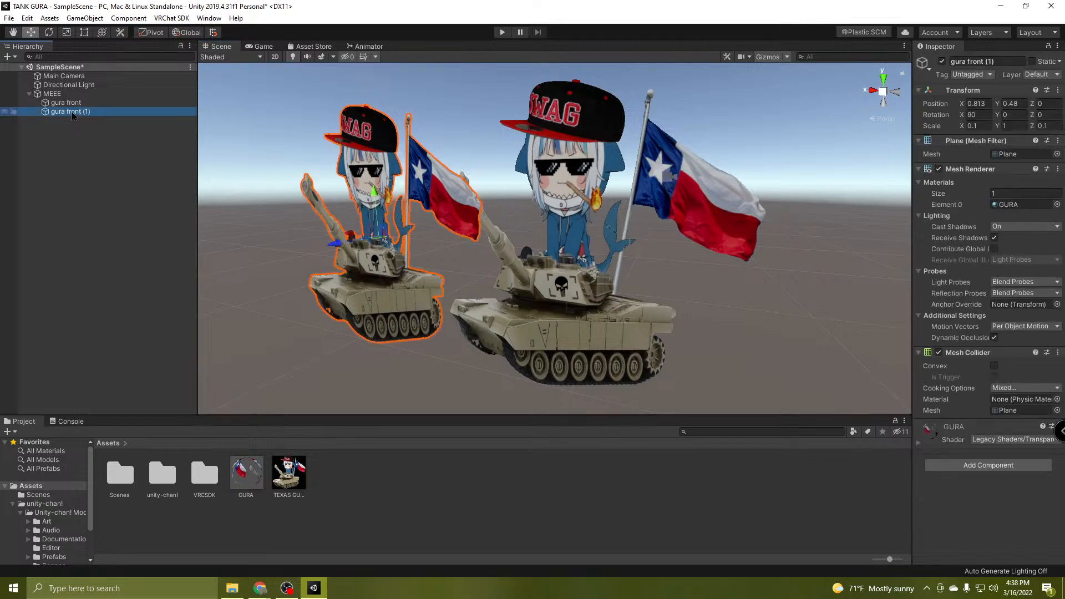
click(72, 113)
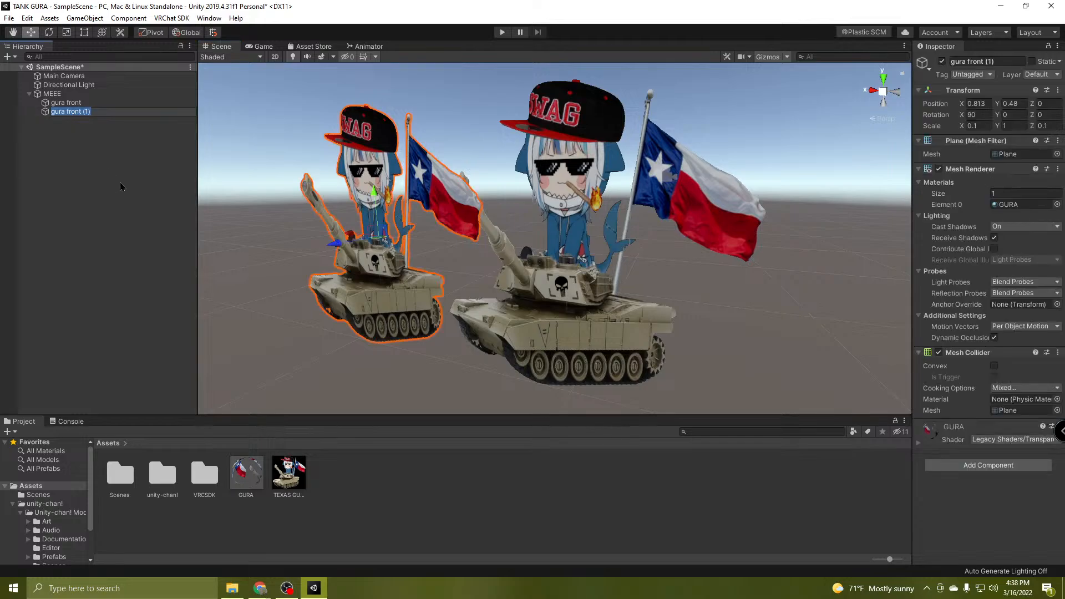
key(End)
key(BackSpace)
key(BackSpace)
key(BackSpace)
key(BackSpace)
key(BackSpace)
key(BackSpace)
key(BackSpace)
key(BackSpace)
text(back)
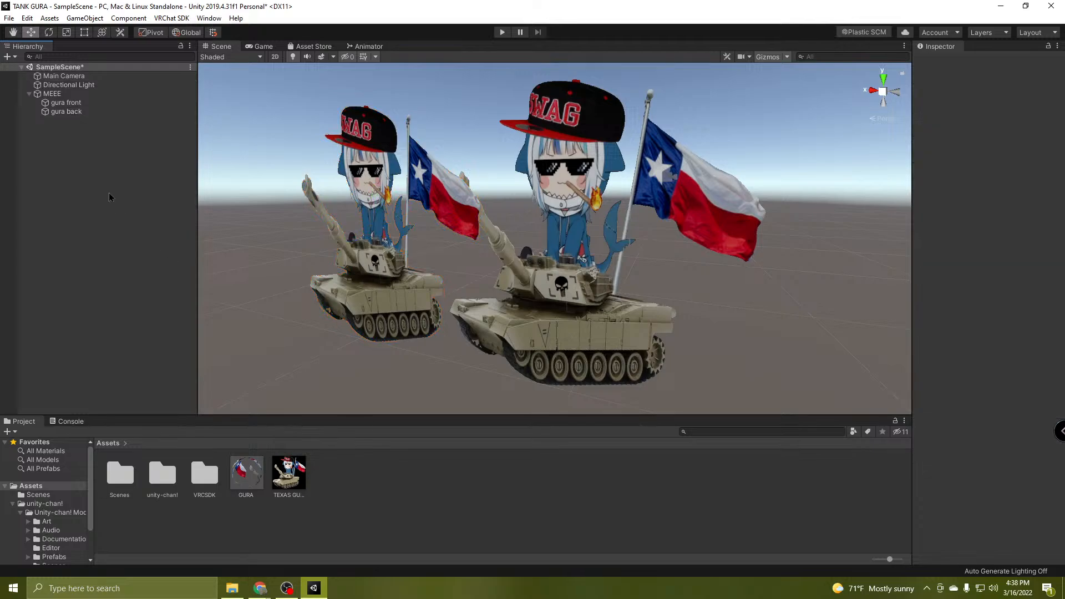
Set the X position of gura back to 0 so it overlaps the gura front plane.
click(74, 111)
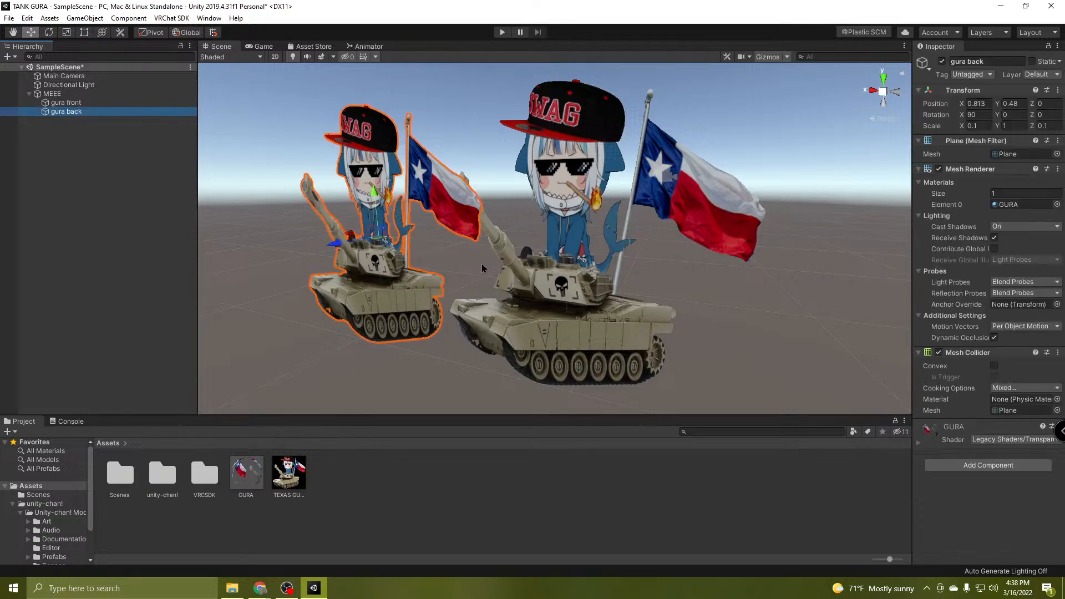
click(989, 103)
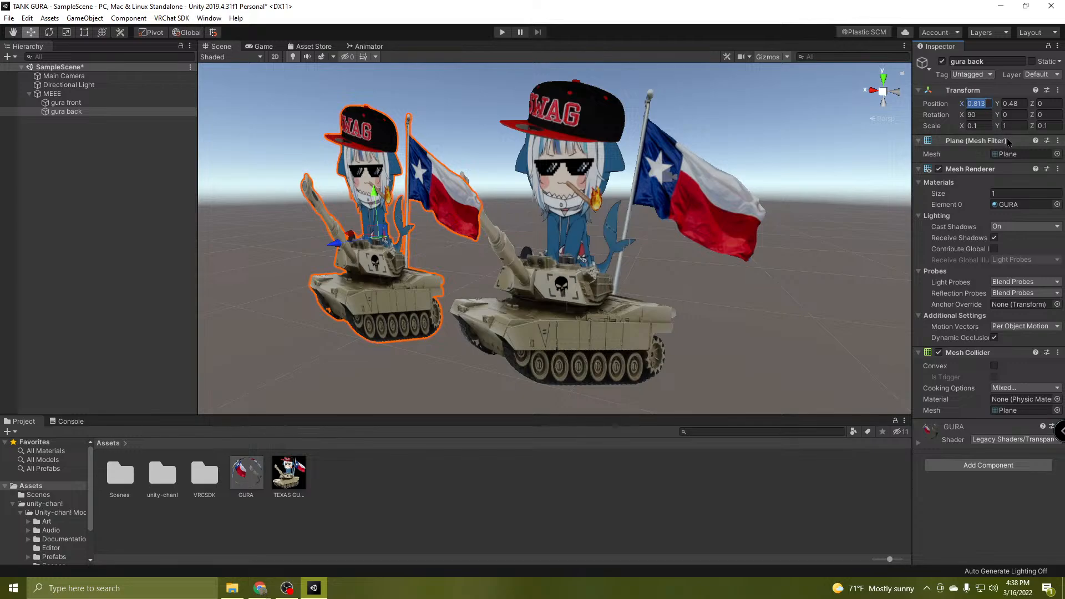
text(0)
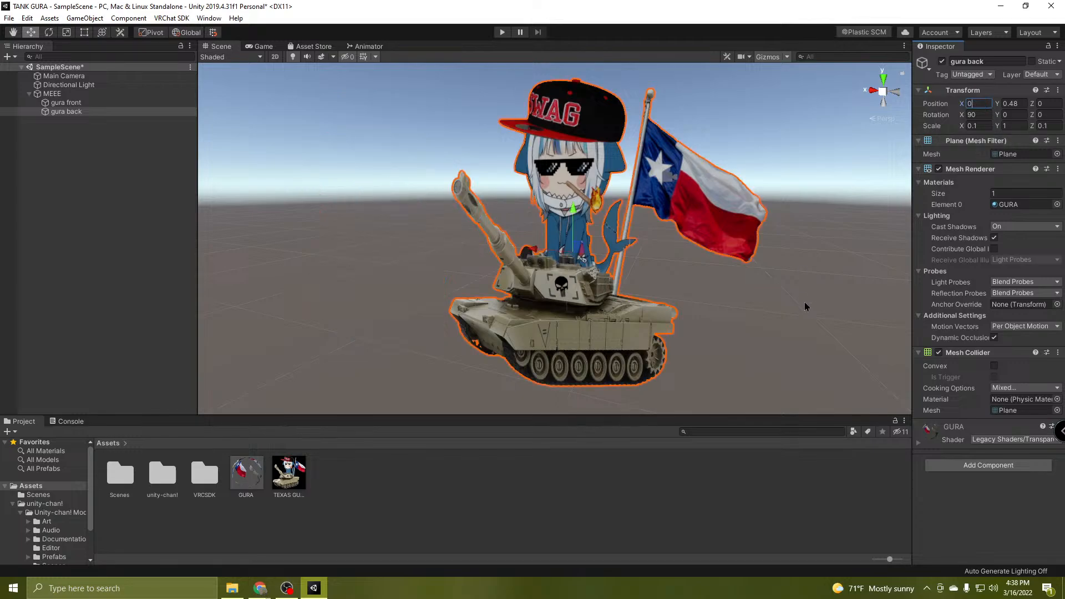
Set the Y scale of gura back to -1 to make the tank image face backwards.
alt+drag(749, 286, 381, 276)
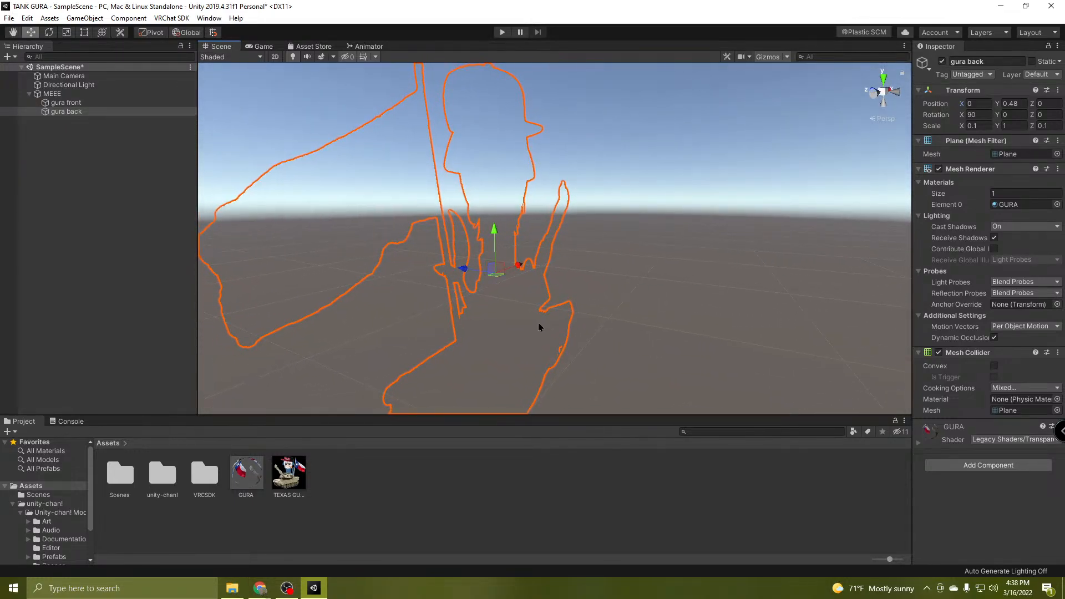
click(1011, 126)
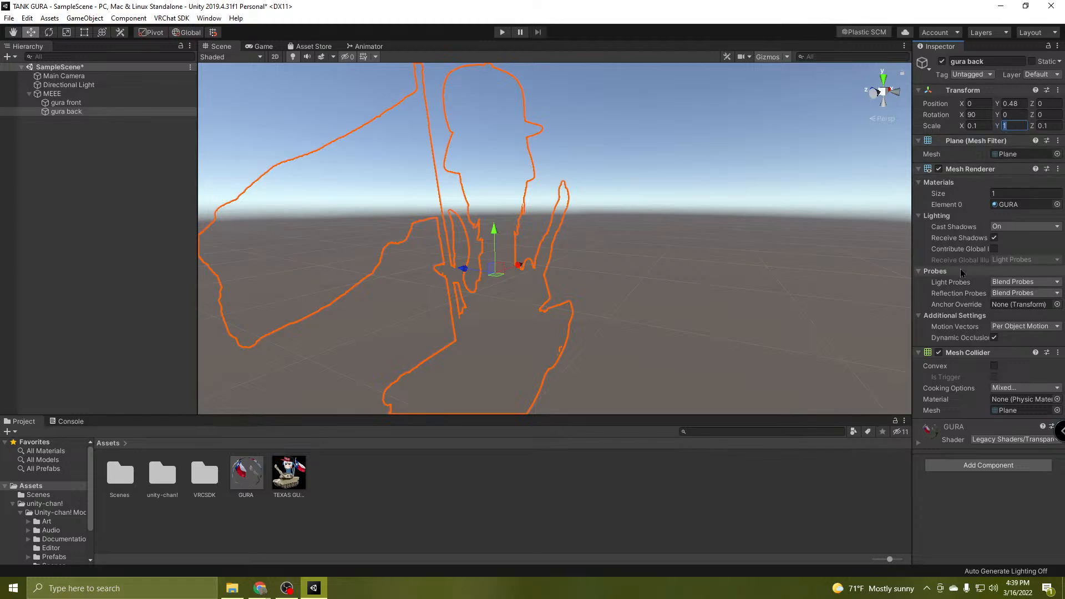
text(-1)
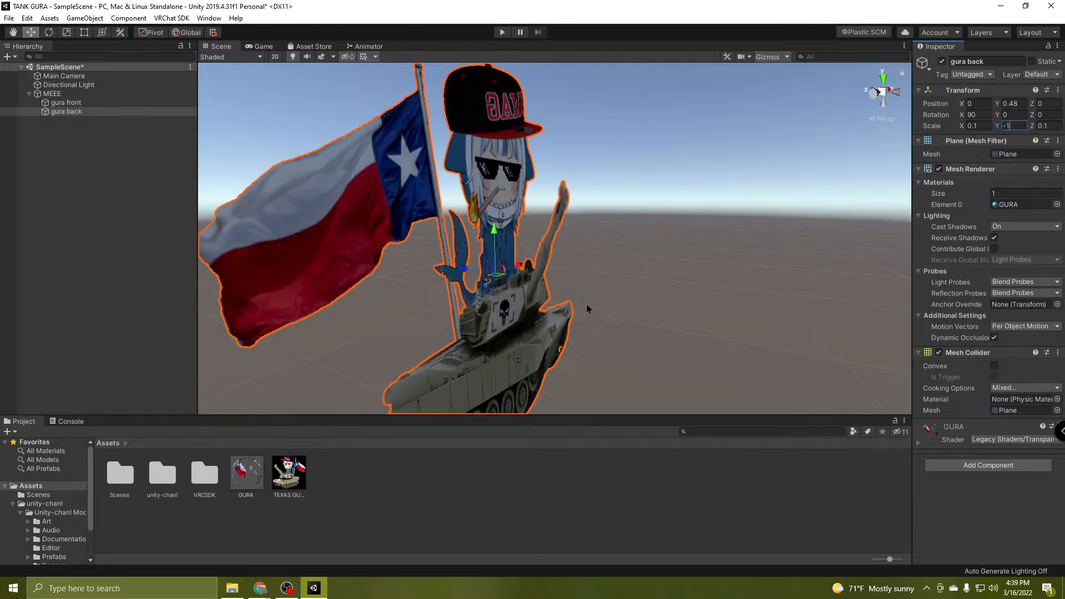
Examine the tank image from behind and from the front, comparing the transforms of gura front and gura back.
alt+drag(647, 323, 391, 207)
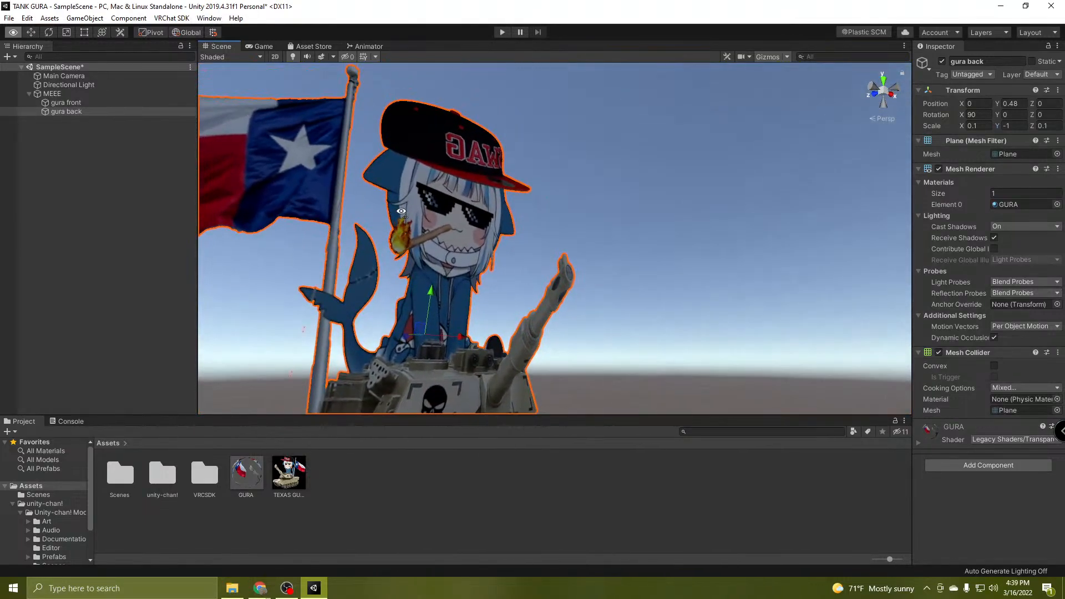
click(60, 105)
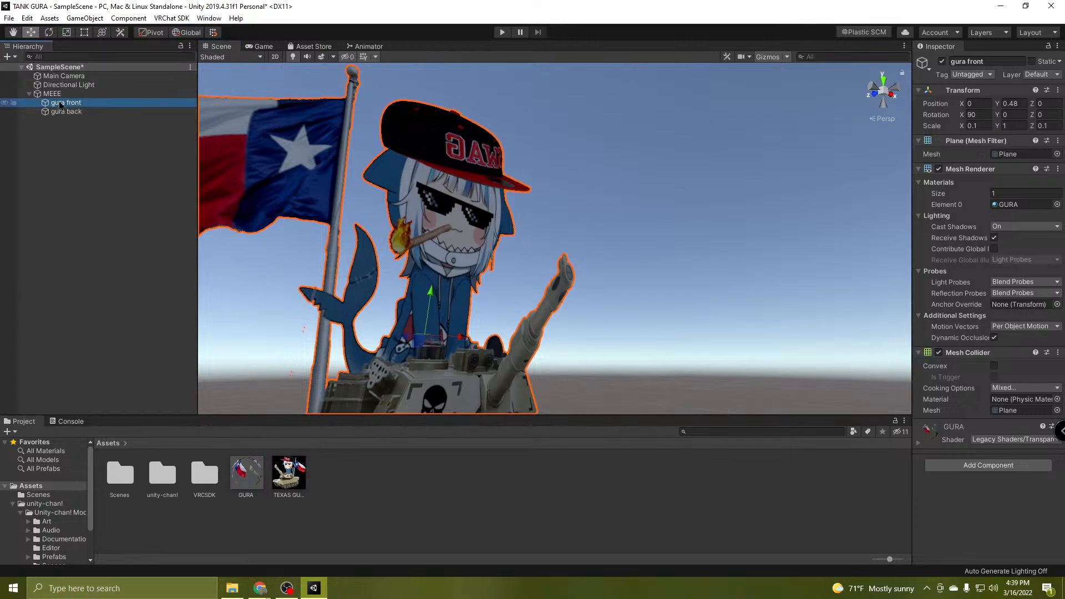
click(74, 114)
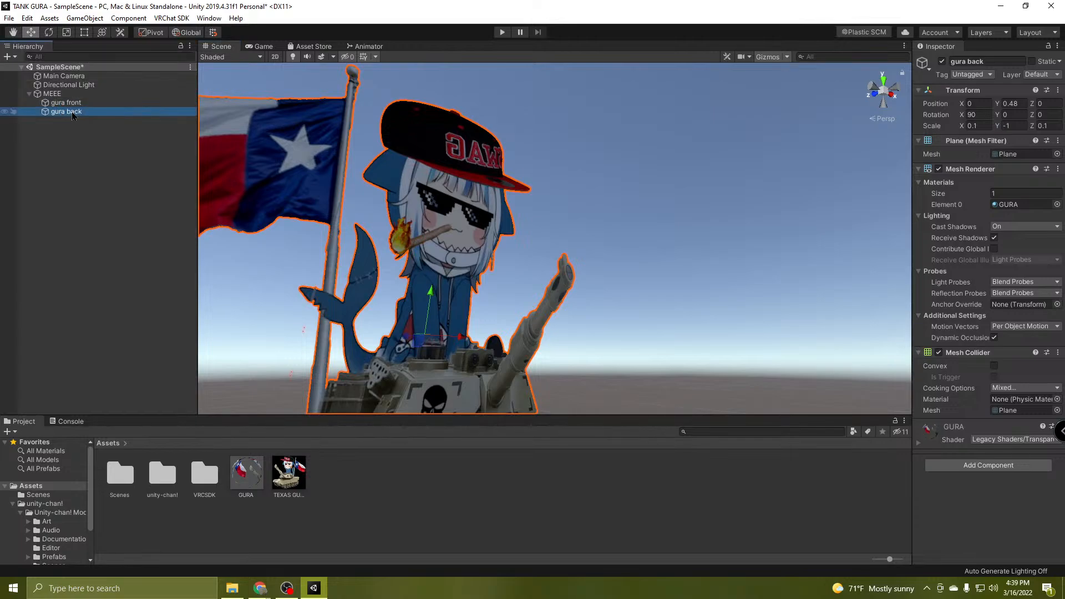
right_drag(394, 289, 445, 346)
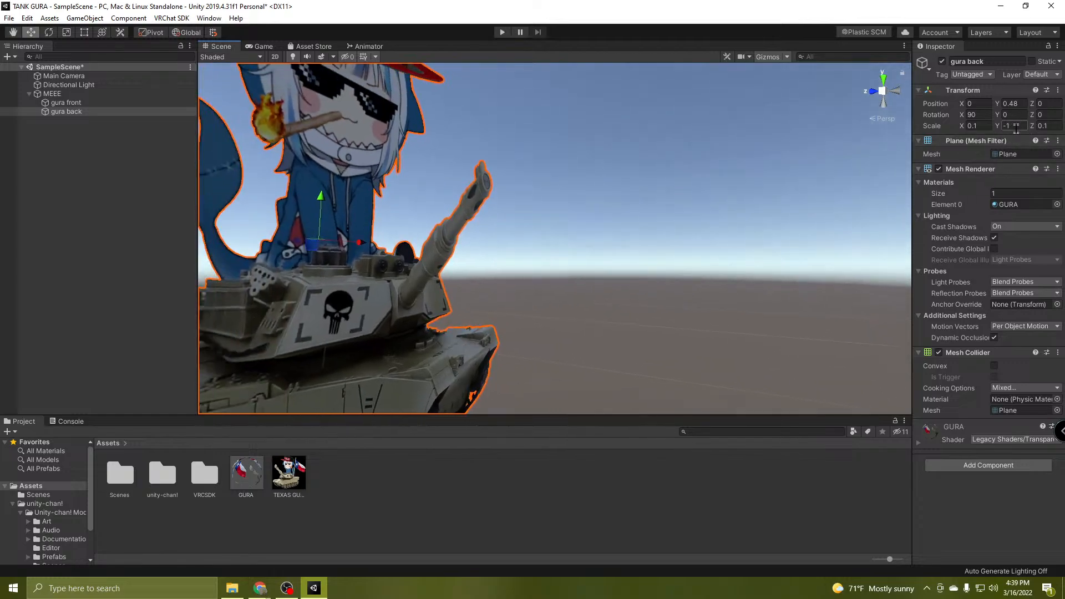
alt+drag(729, 231, 970, 256)
right_drag(969, 255, 972, 256)
key(w)
mouse_move(777, 266)
right_down()
mouse_move(746, 252)
mouse_move(743, 213)
mouse_move(773, 203)
mouse_move(776, 252)
mouse_move(757, 258)
right_up()
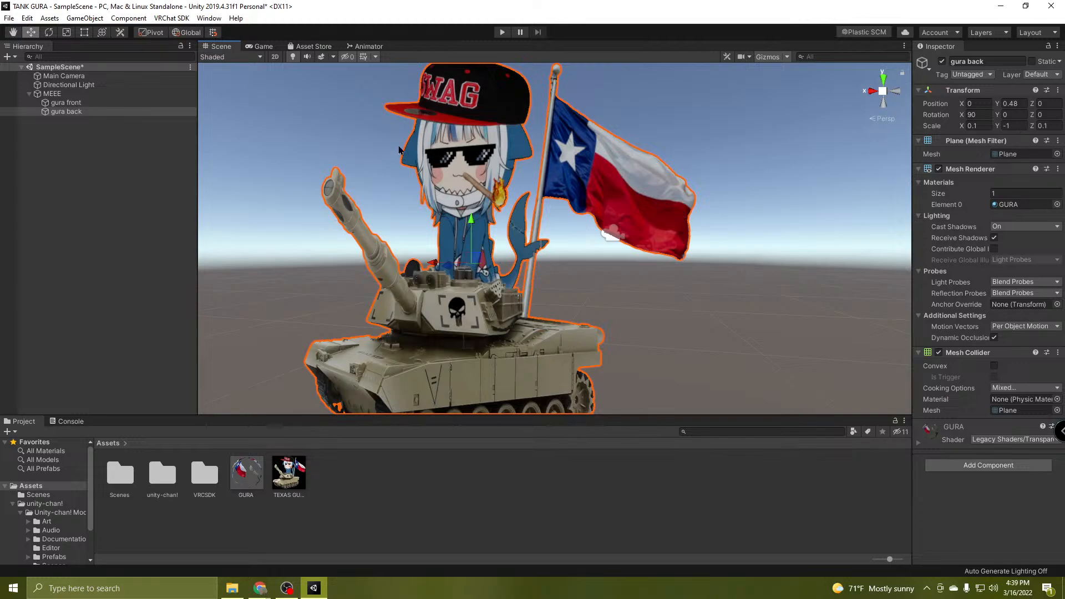
Clear the Y scale of gura back and re-enter it as -1 to compare the rear side.
right_drag(582, 165, 309, 212)
alt+drag(499, 253, 431, 258)
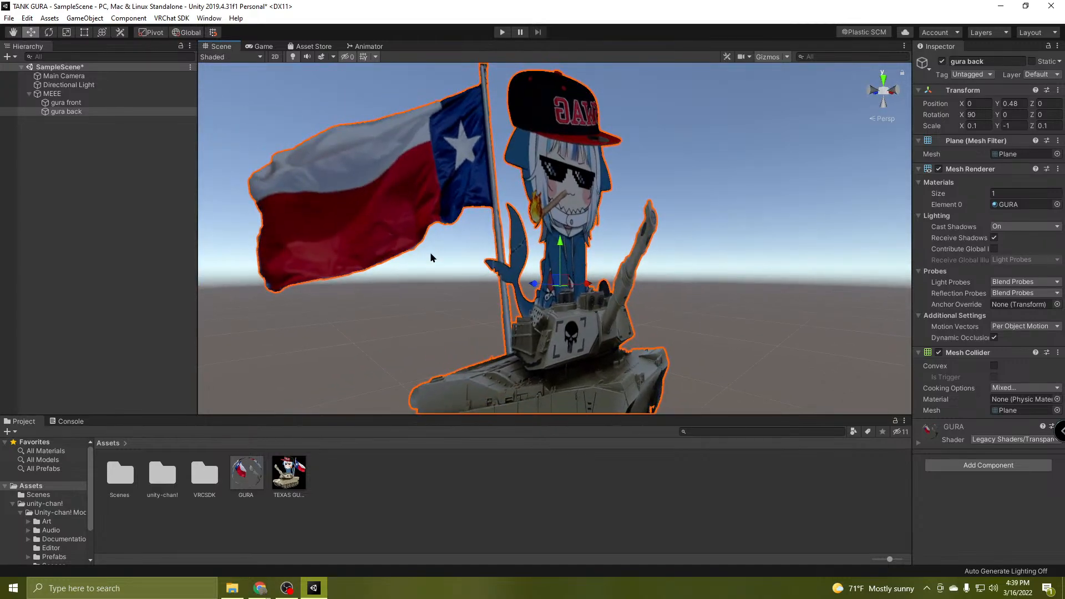
click(75, 111)
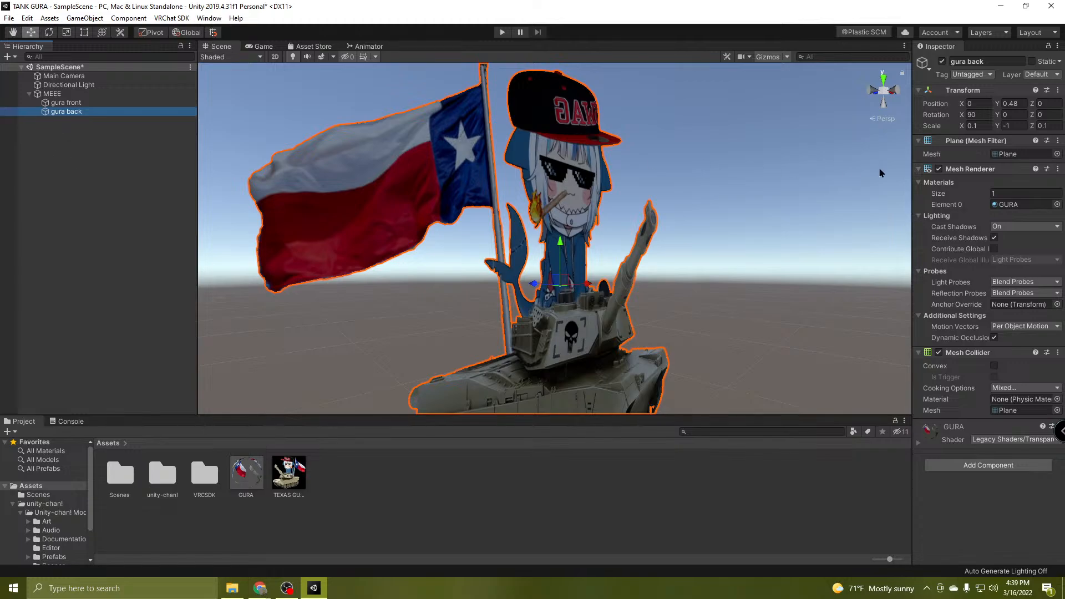
click(1020, 124)
text(1)
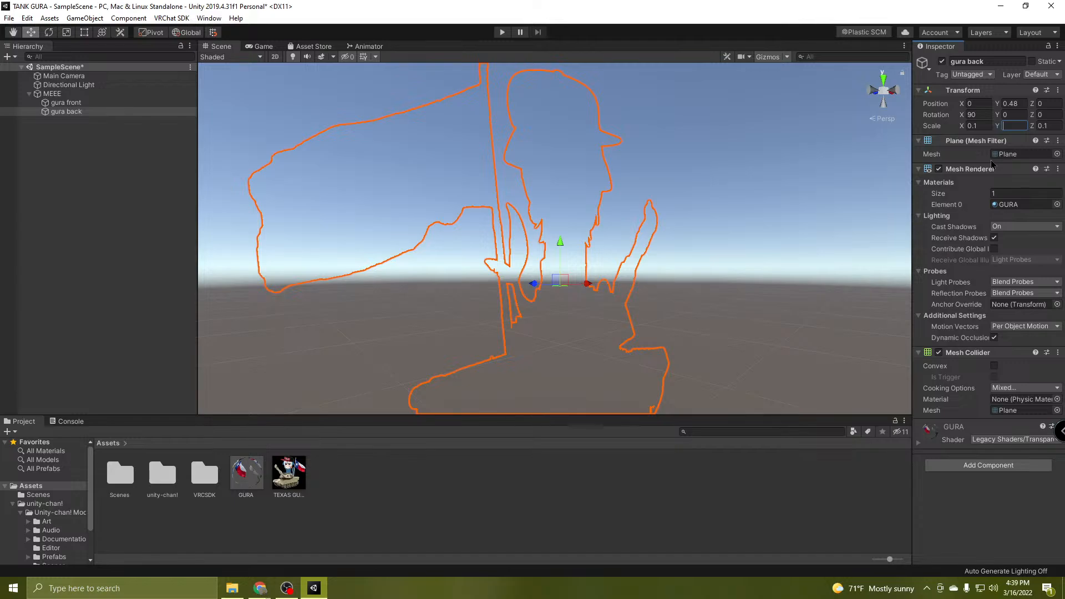
text(1)
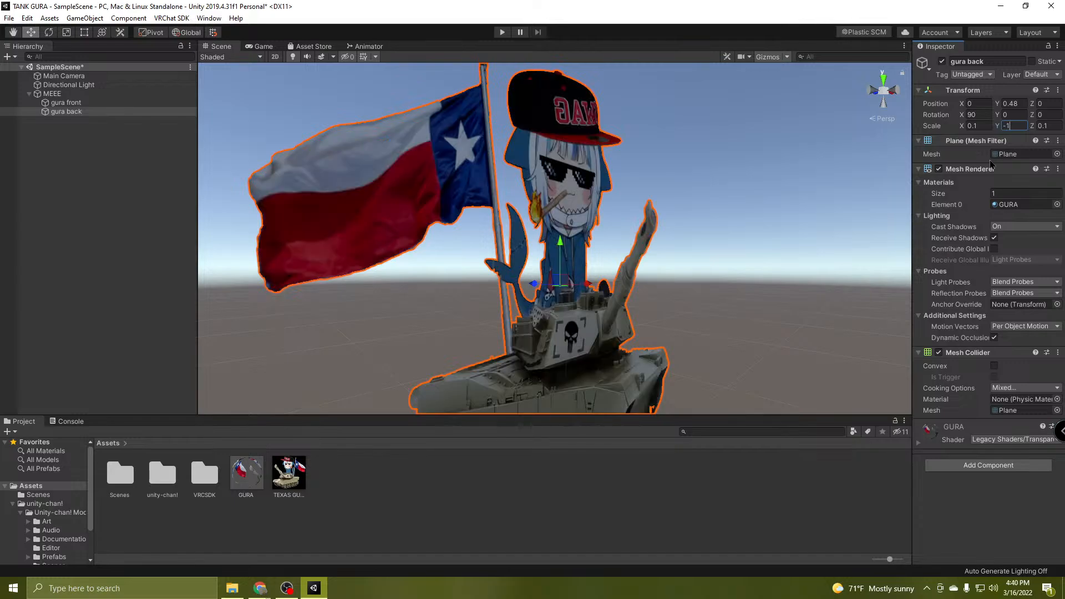
Rotate the gura front plane about the vertical axis by about 30 degrees.
right_drag(616, 270, 499, 286)
right_drag(660, 288, 529, 344)
click(71, 103)
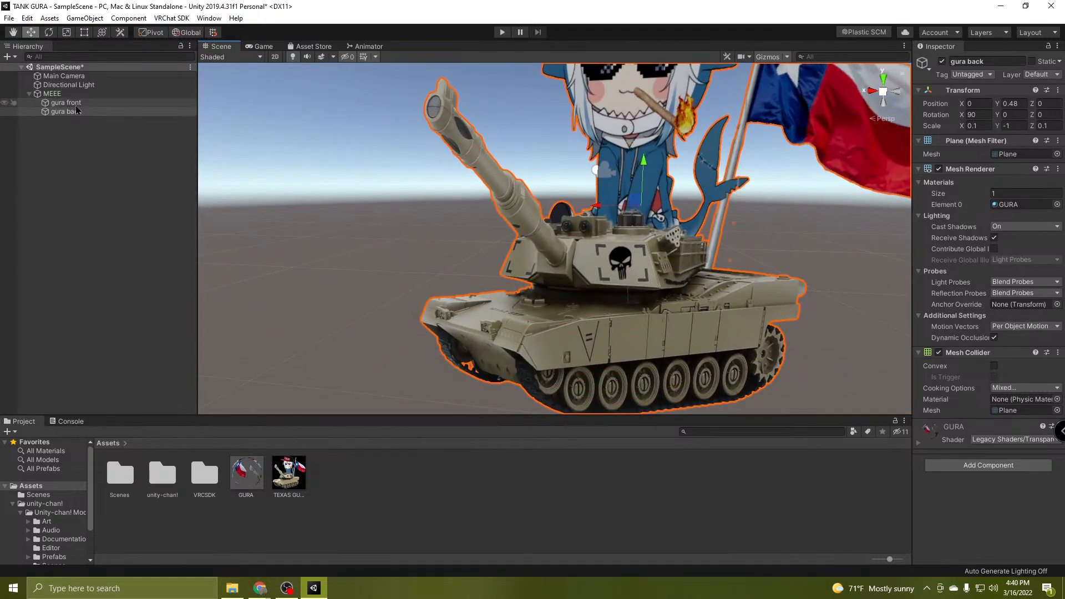
right_drag(723, 308, 749, 272)
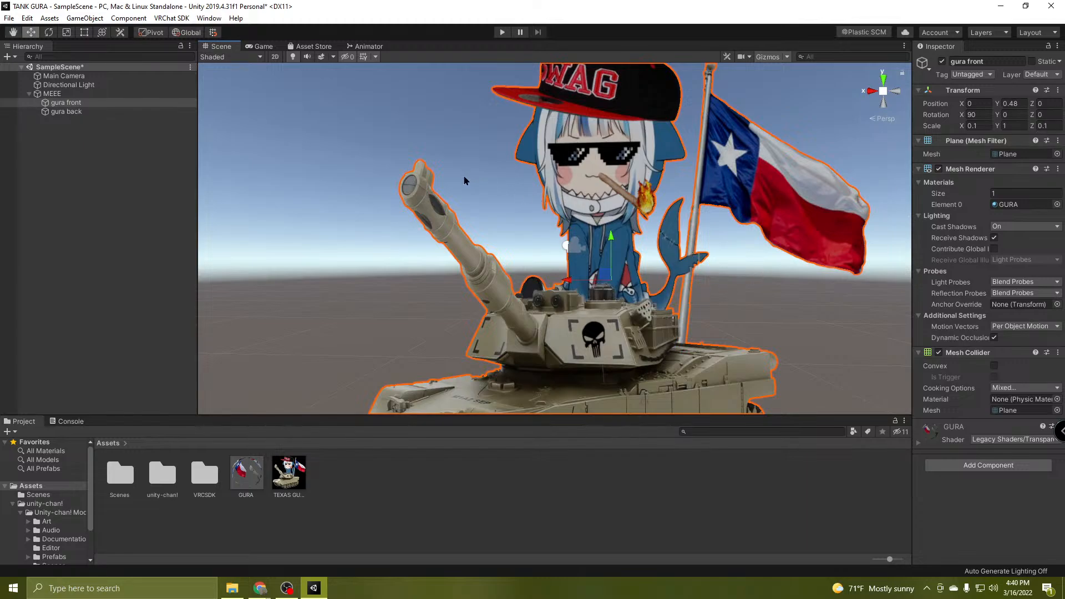
key(e)
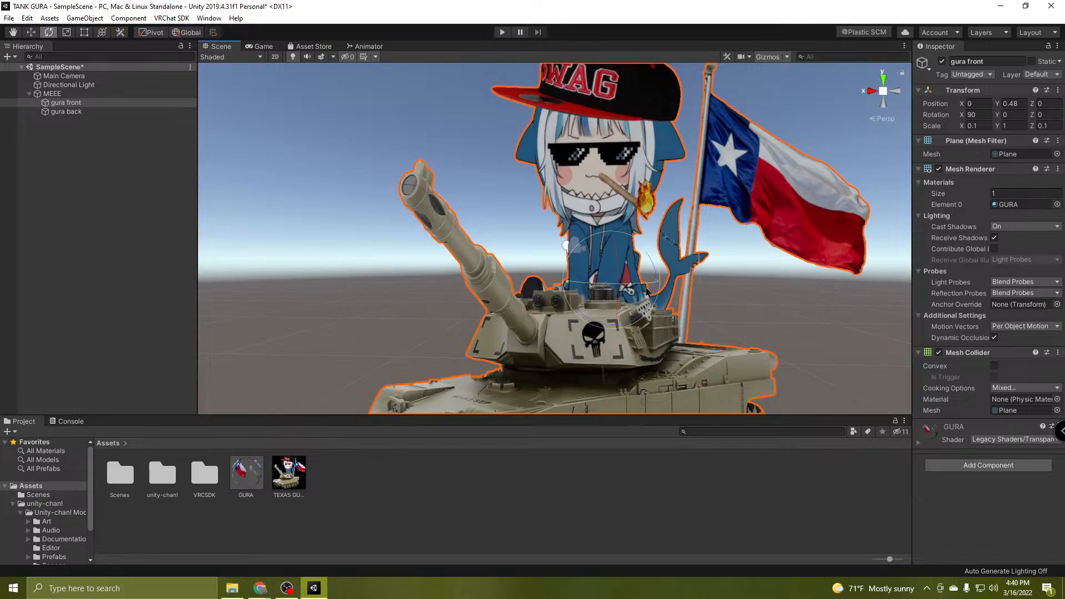
drag(642, 287, 632, 291)
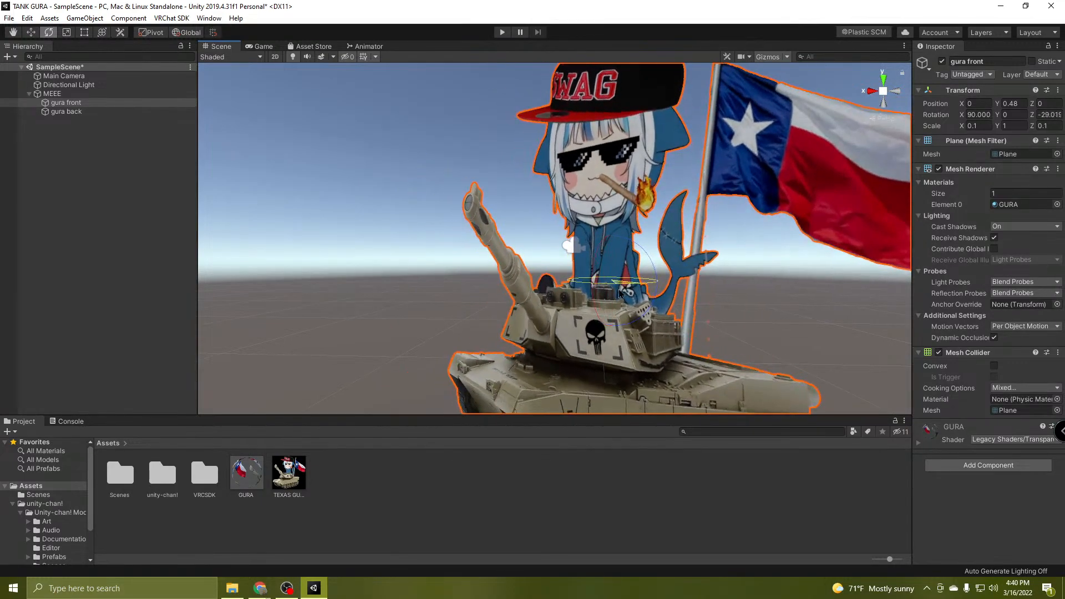
Set the Z rotation of gura front to 0 and then to 180, checking the overlapping planes.
click(1058, 114)
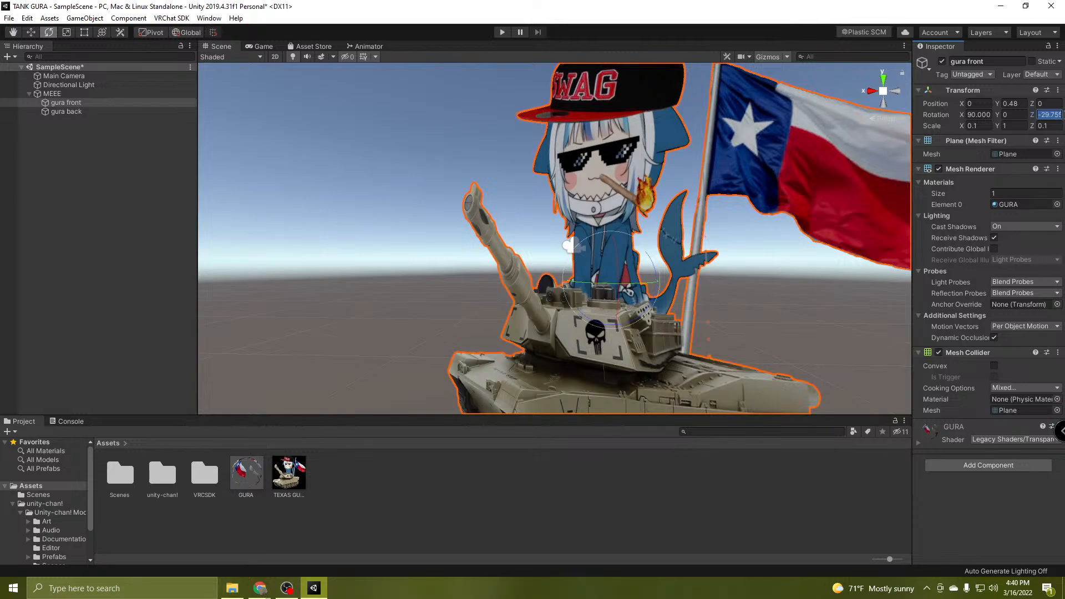
text(0)
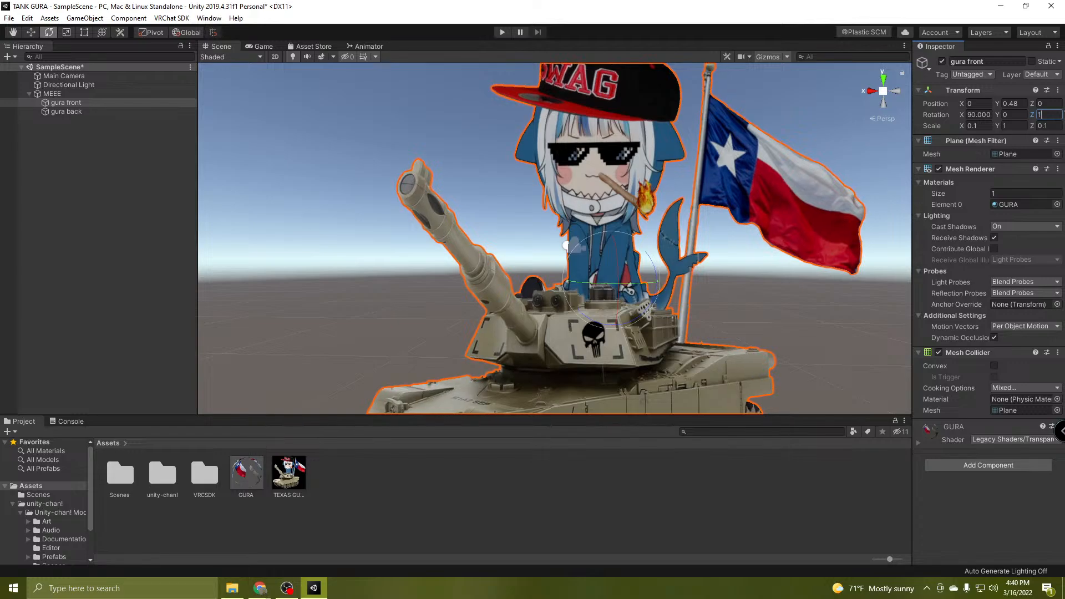
text(180)
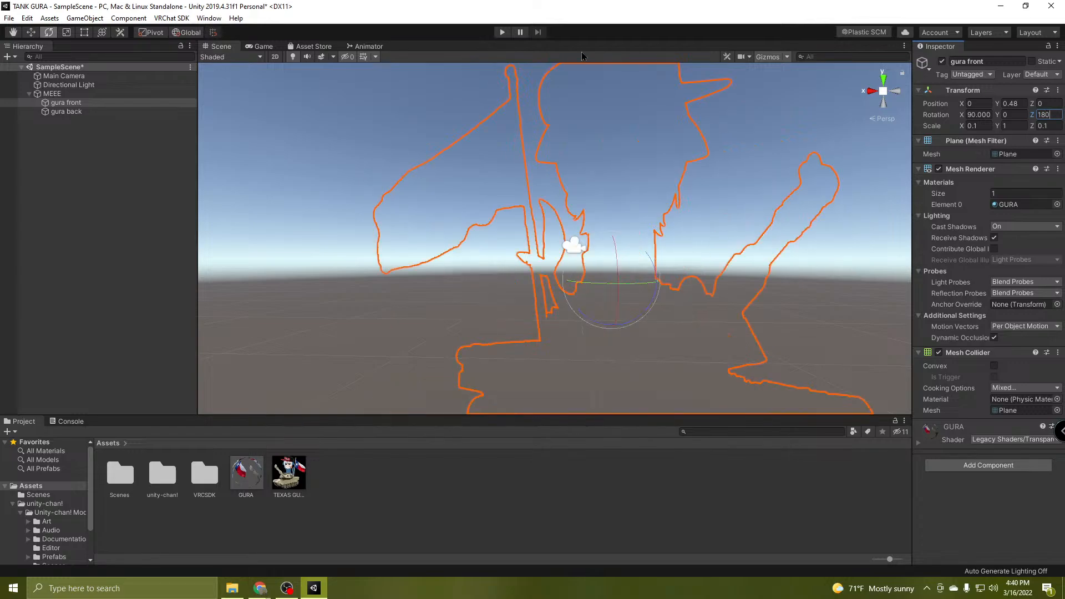
alt+drag(663, 256, 657, 226)
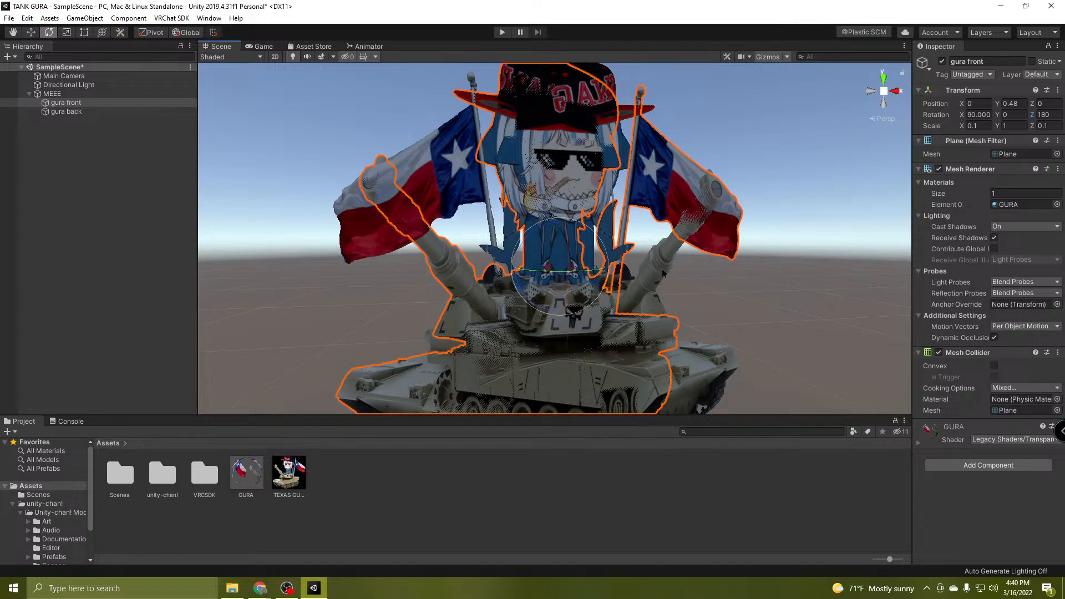
scroll(717, 283, up, 2)
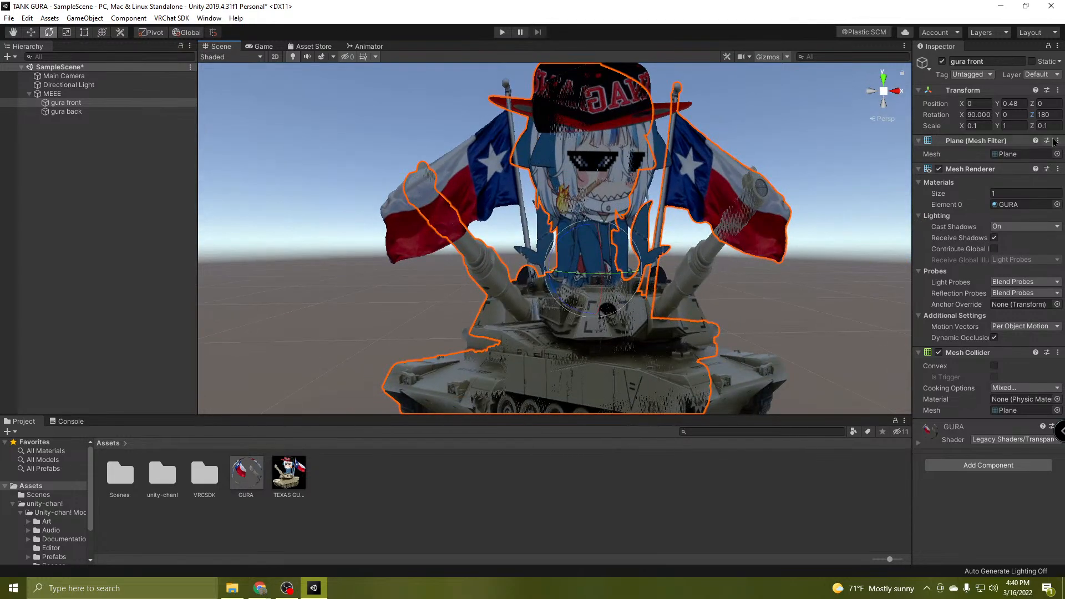
Reset the Z rotation of gura front to 0.
click(1060, 114)
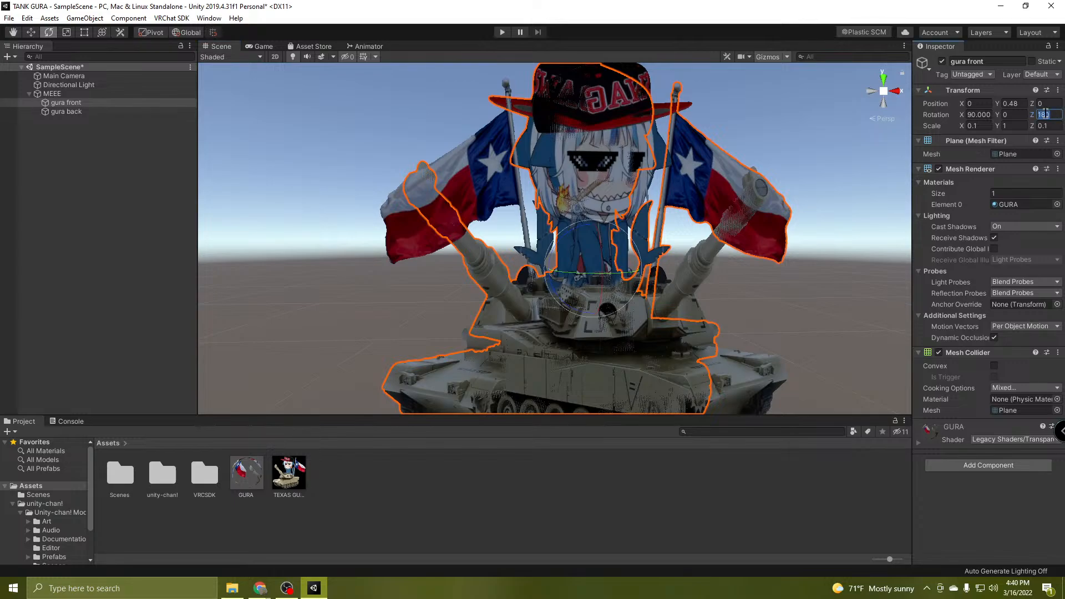
text(0)
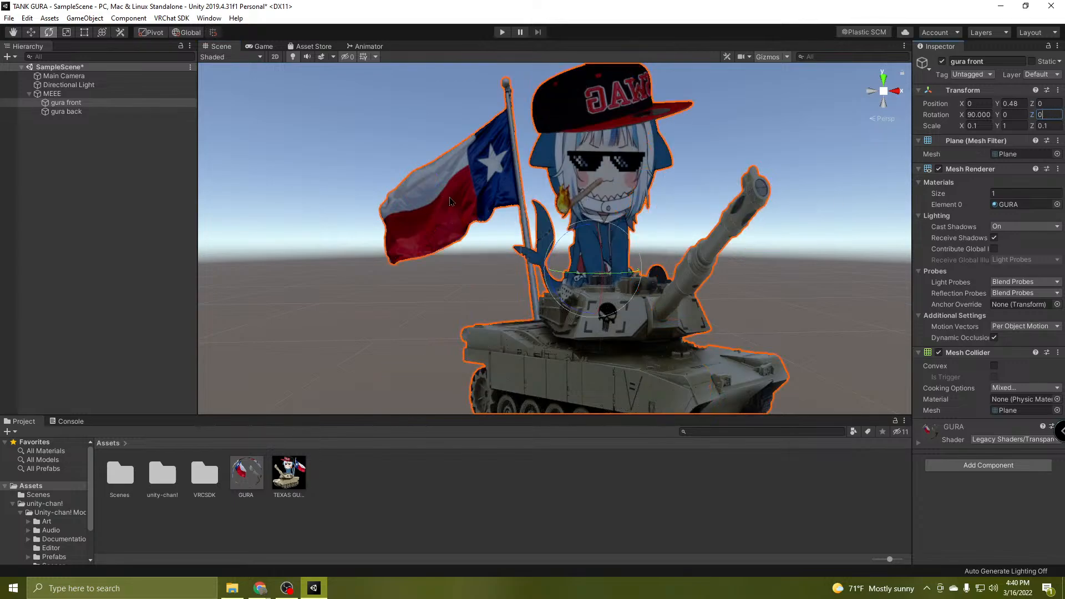
Examine the tank image from the front and compare the transforms of gura front and gura back.
right_drag(676, 317, 719, 216)
key(w)
key(s)
key(d)
key(w)
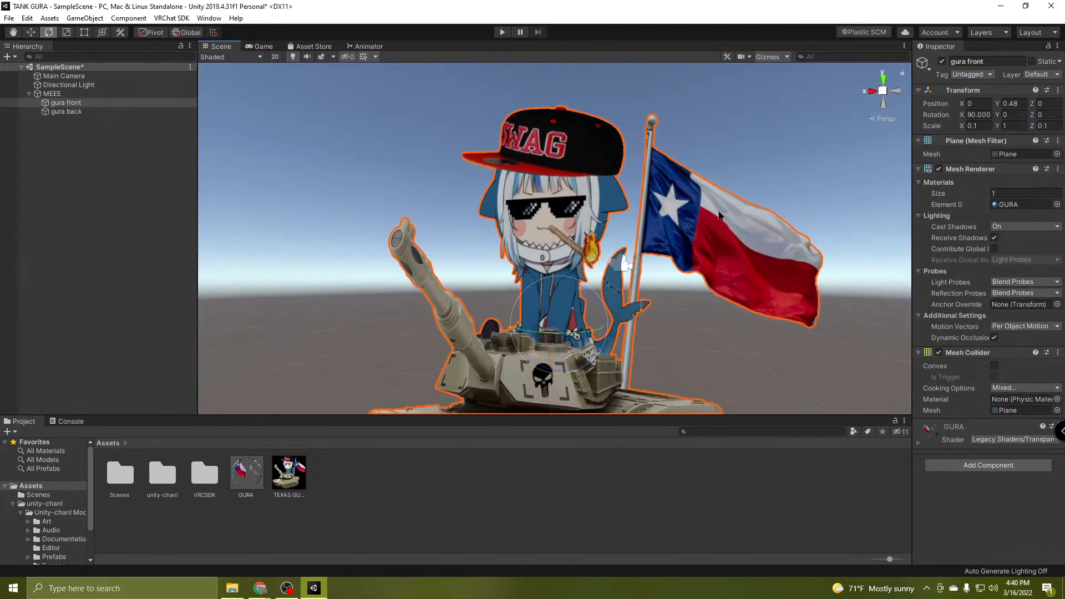
key(s)
right_drag(574, 334, 636, 343)
key(w)
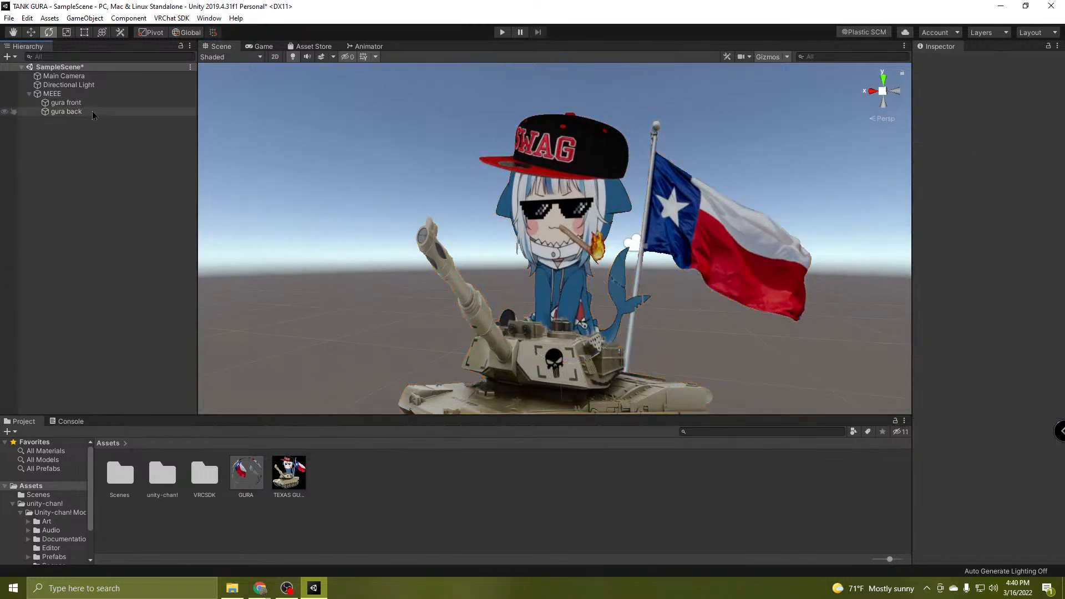
click(79, 103)
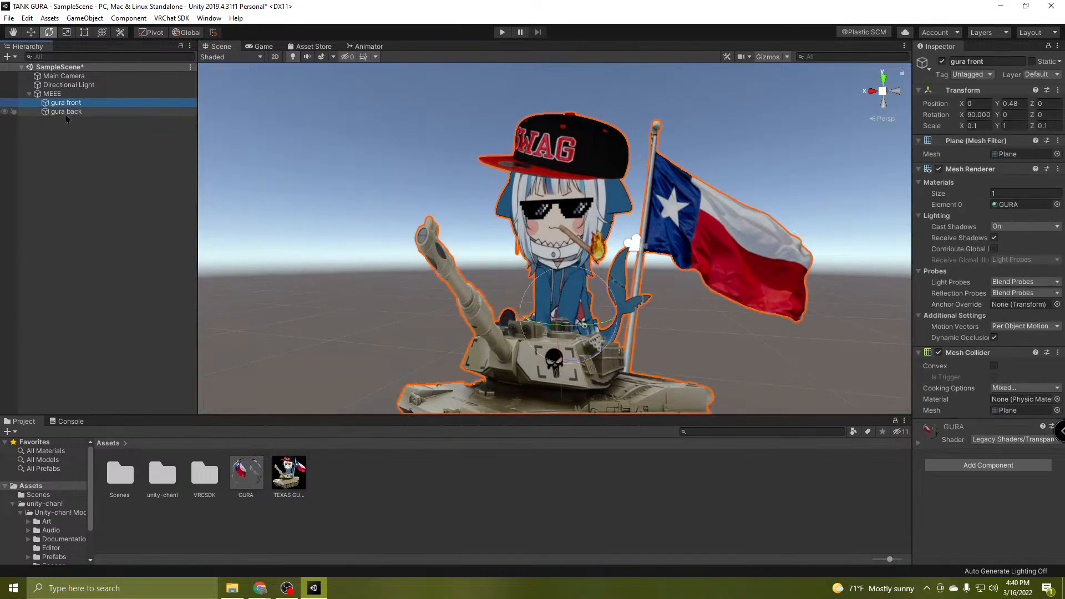
click(73, 112)
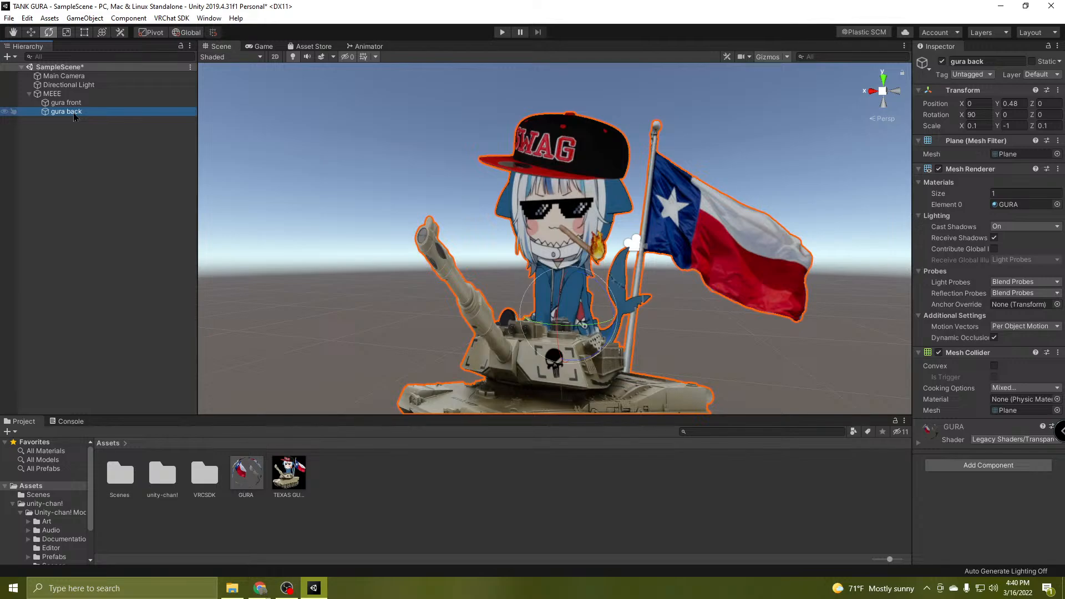
Select the MEEE parent object and collapse its children in the hierarchy.
click(31, 32)
click(51, 94)
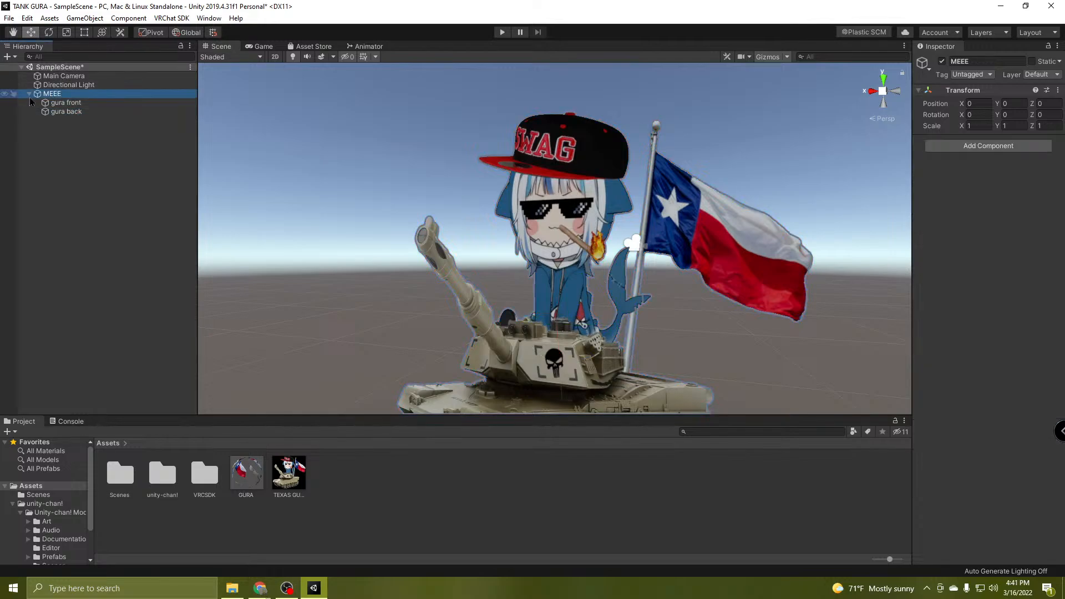
click(30, 95)
key(F2)
right_drag(612, 256, 645, 287)
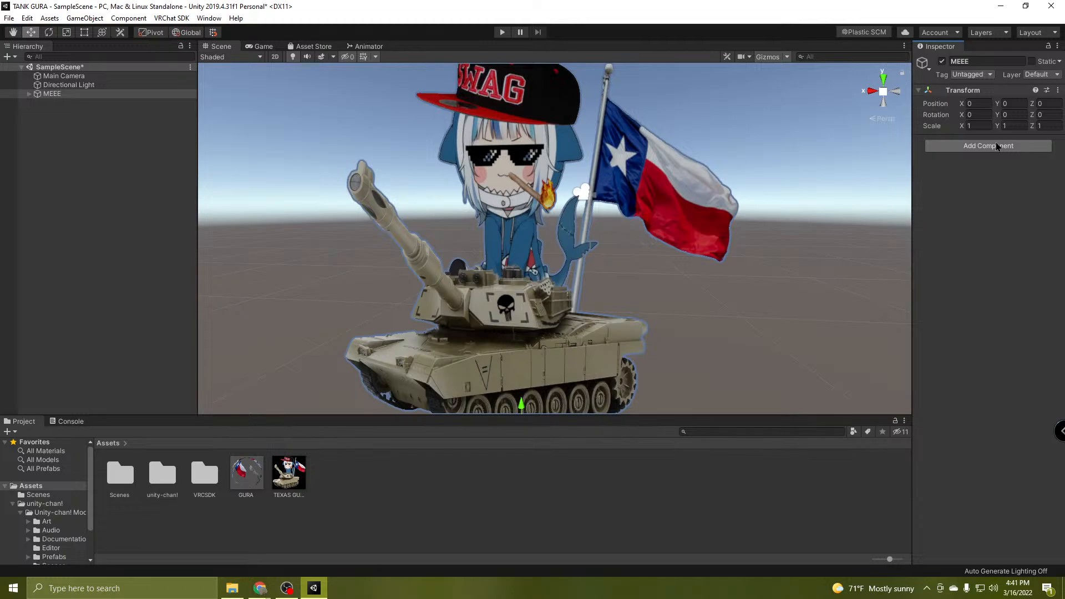
alt+drag(712, 230, 671, 229)
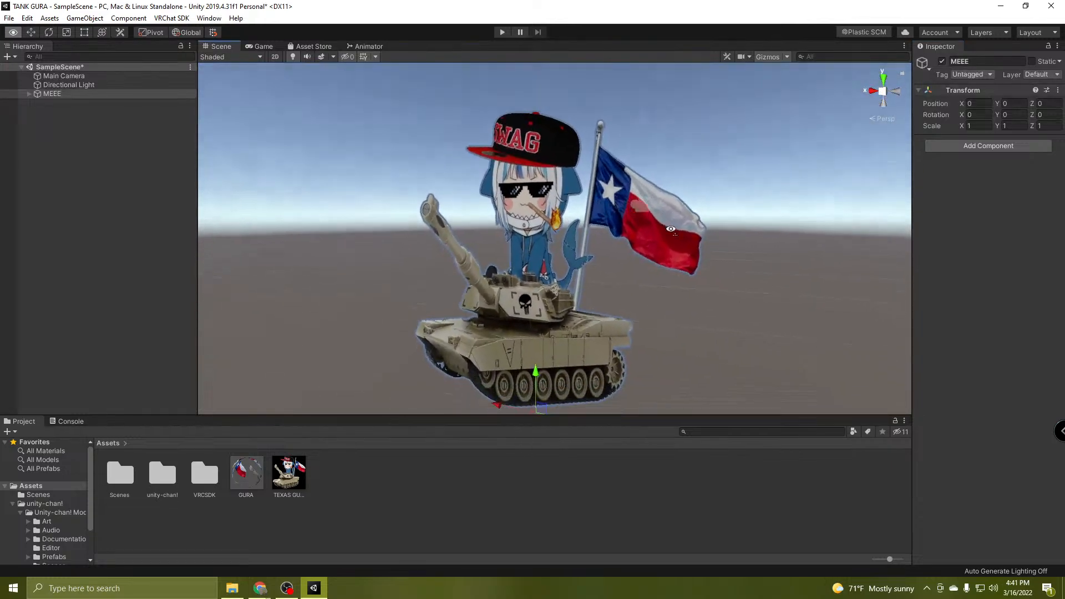
key(w)
mouse_move(670, 229)
right_down()
mouse_move(670, 219)
mouse_move(659, 241)
right_up()
key(s)
mouse_move(628, 284)
right_down()
mouse_move(682, 271)
mouse_move(622, 248)
mouse_move(617, 235)
mouse_move(611, 256)
mouse_move(635, 212)
mouse_move(607, 307)
mouse_move(650, 299)
mouse_move(619, 294)
right_up()
key(s)
key(w)
key(s)
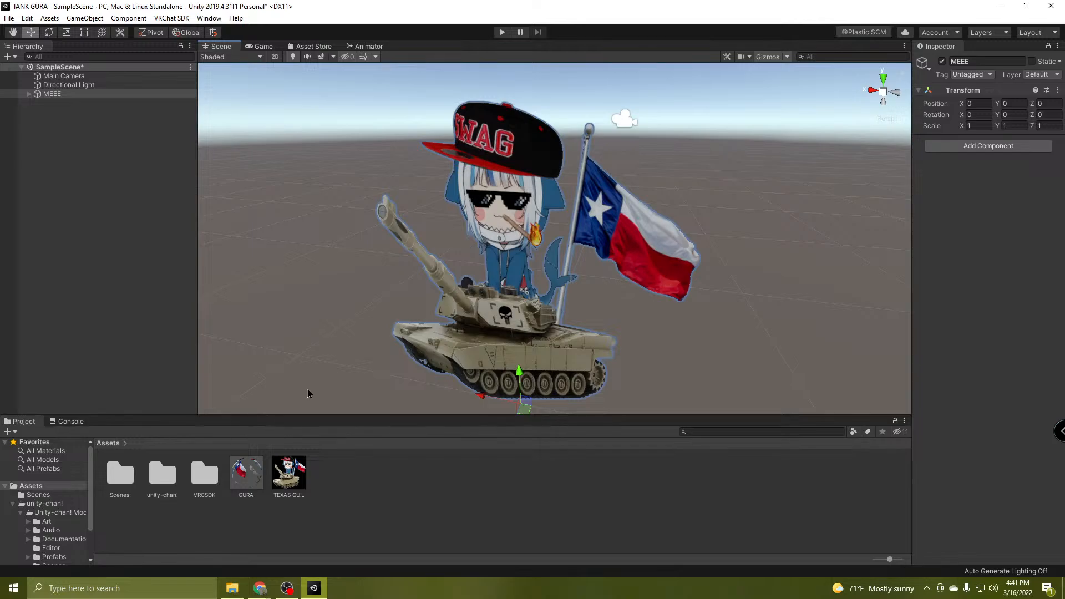
Add a VRC Avatar Descriptor component to the MEEE object.
click(972, 146)
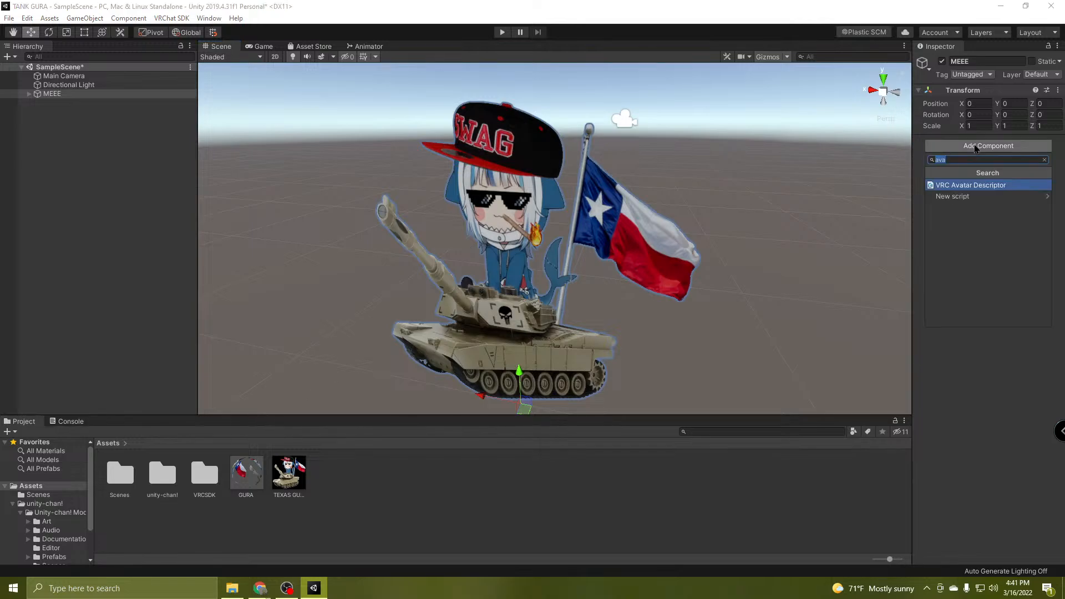
key(BackSpace)
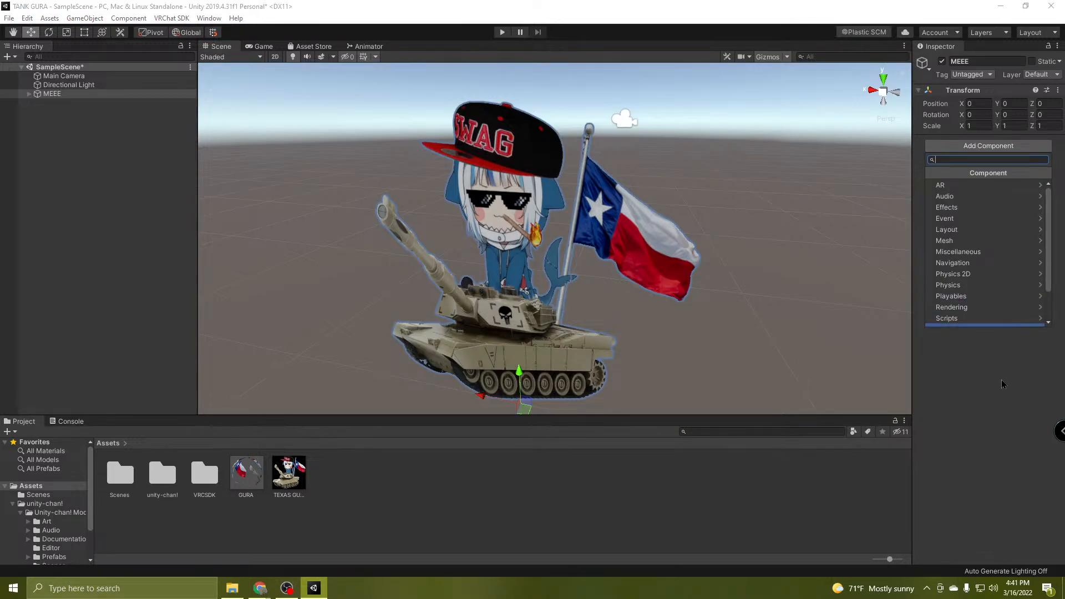
text(ava)
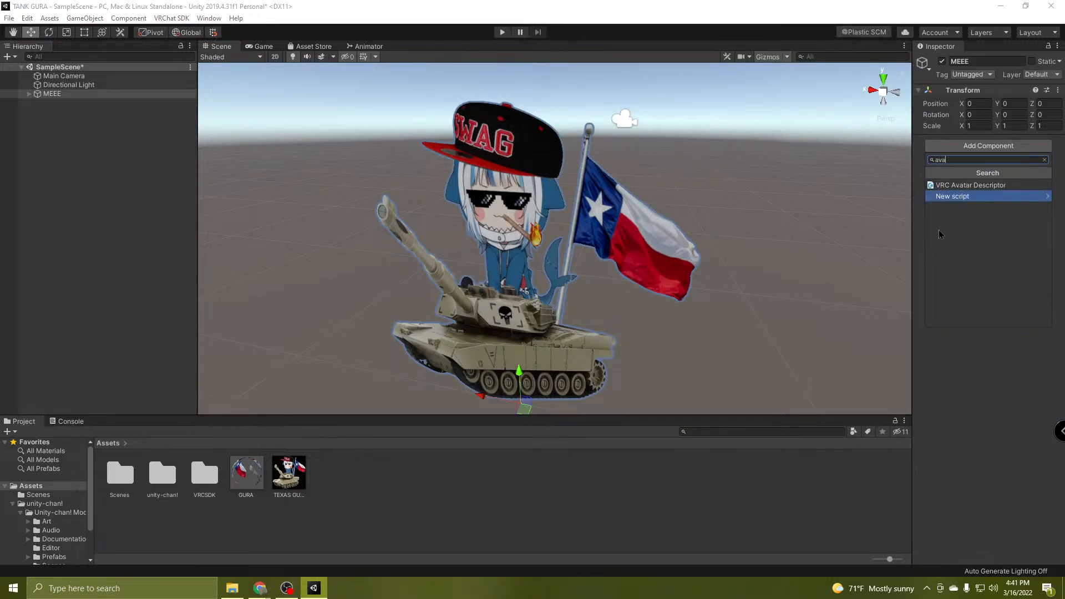
click(968, 187)
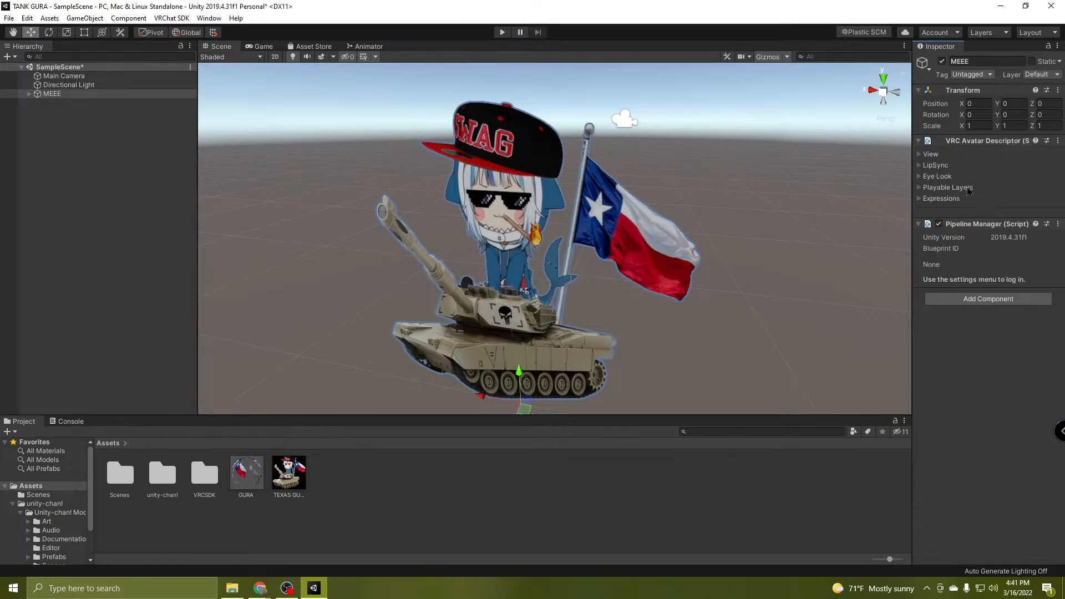
Expand the avatar descriptor's View settings and locate the view position sphere in the scene.
click(920, 155)
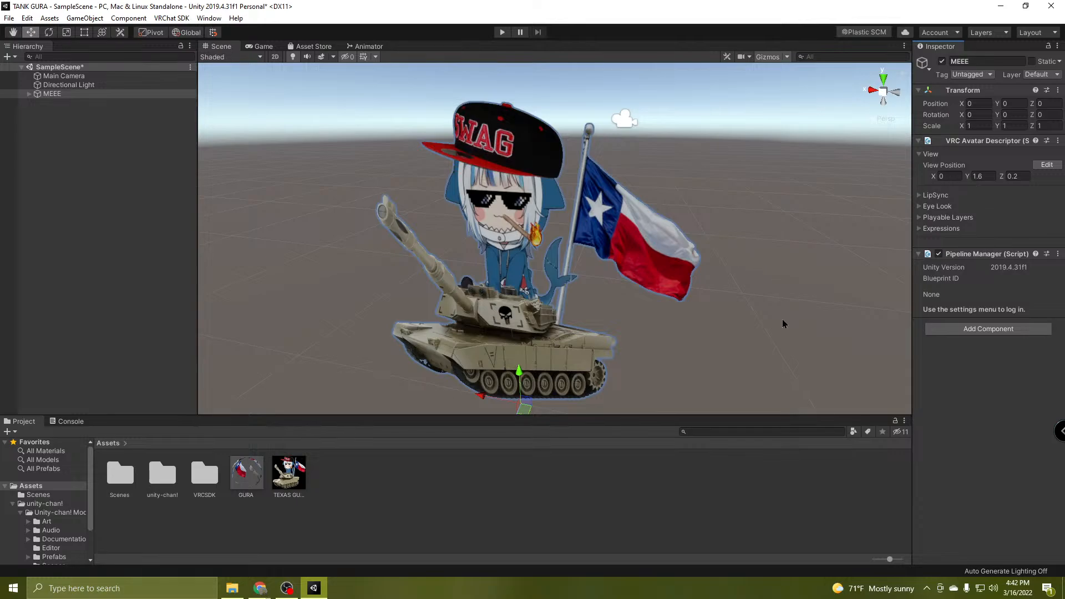
right_drag(755, 313, 587, 361)
key(s)
key(w)
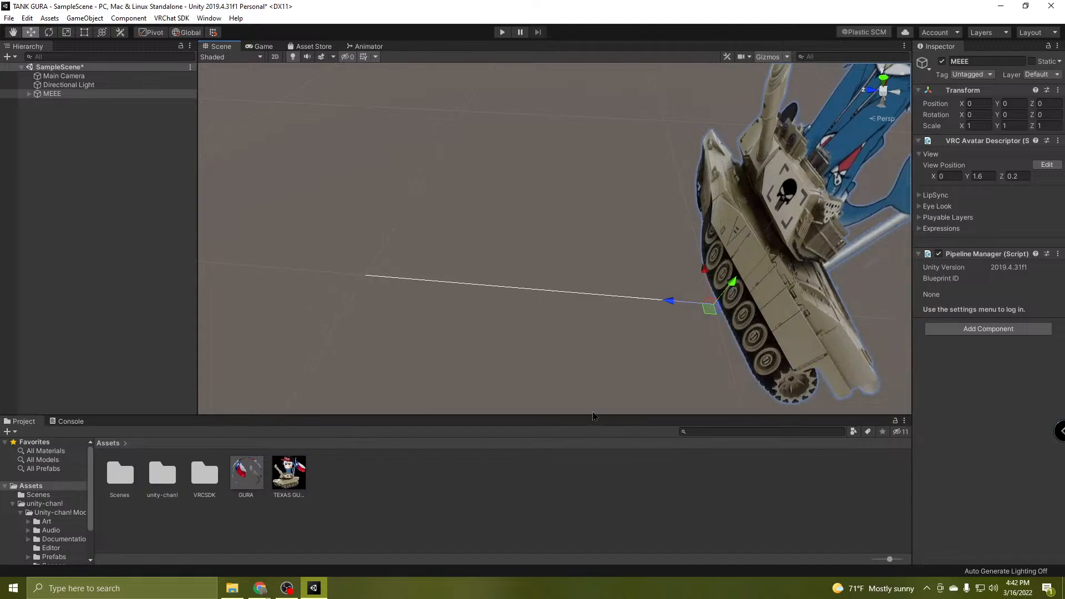
right_drag(593, 413, 512, 185)
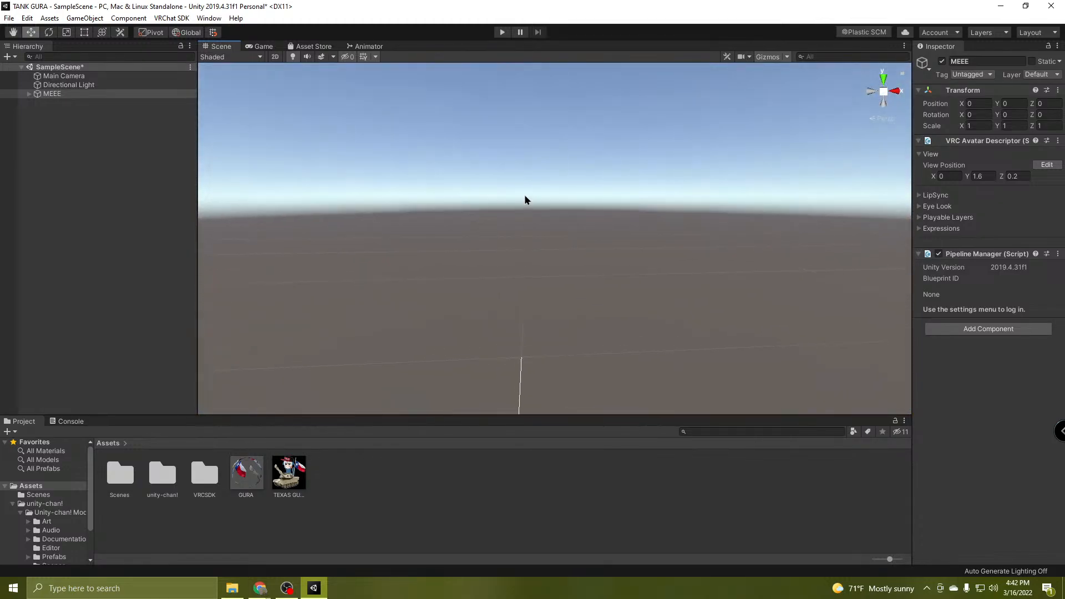
right_drag(545, 321, 620, 239)
key(s)
key(w)
right_drag(489, 206, 548, 218)
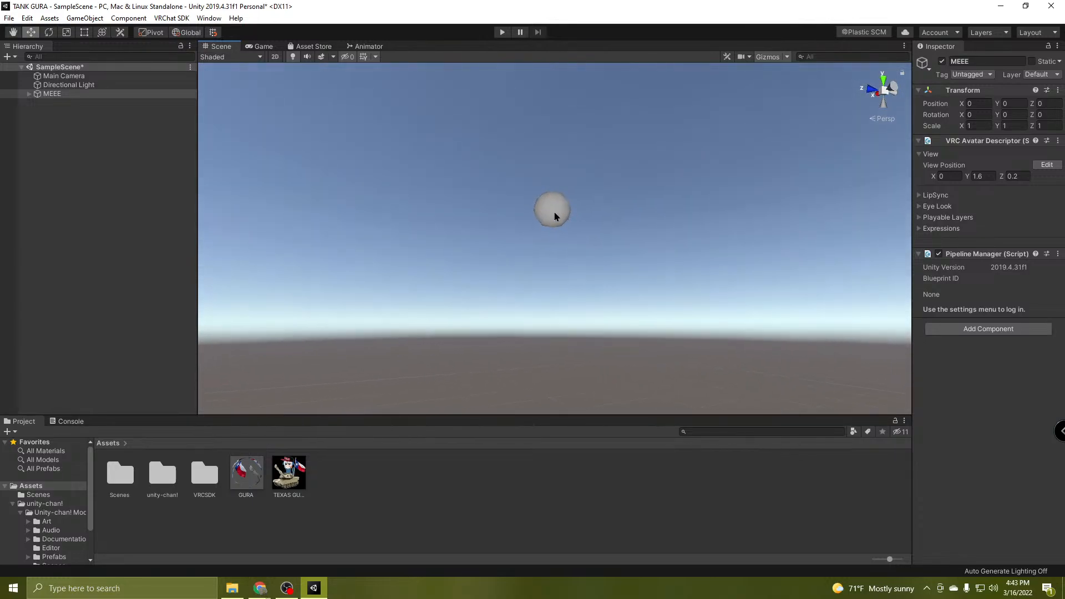
Examine the MEEE character's face up close from the front to judge where the view position belongs.
click(62, 93)
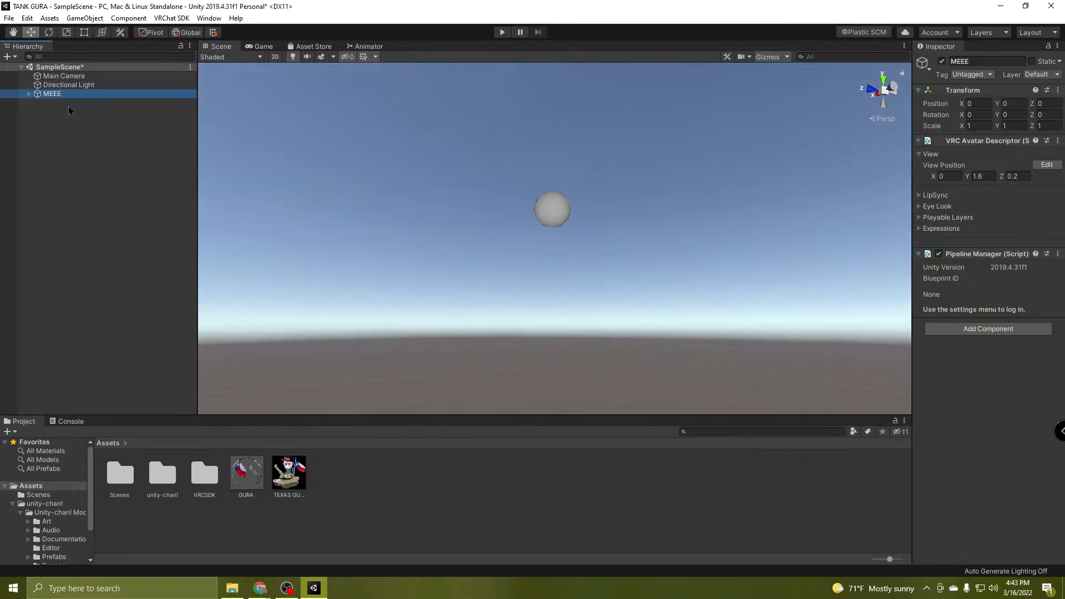
right_drag(551, 209, 527, 214)
key(w)
key(s)
key(d)
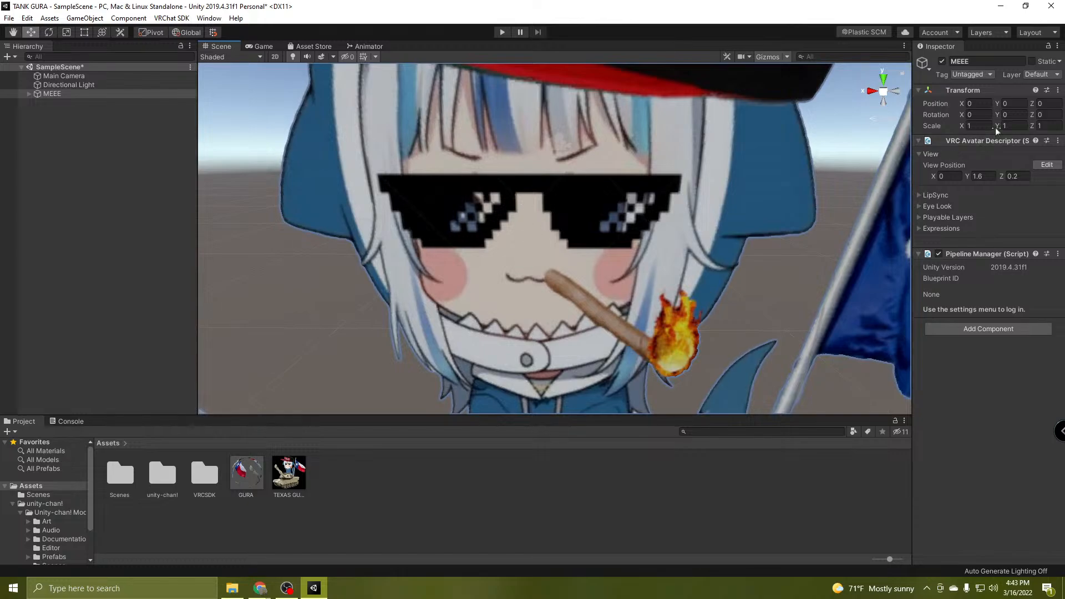
right_drag(770, 218, 673, 185)
key(s)
key(w)
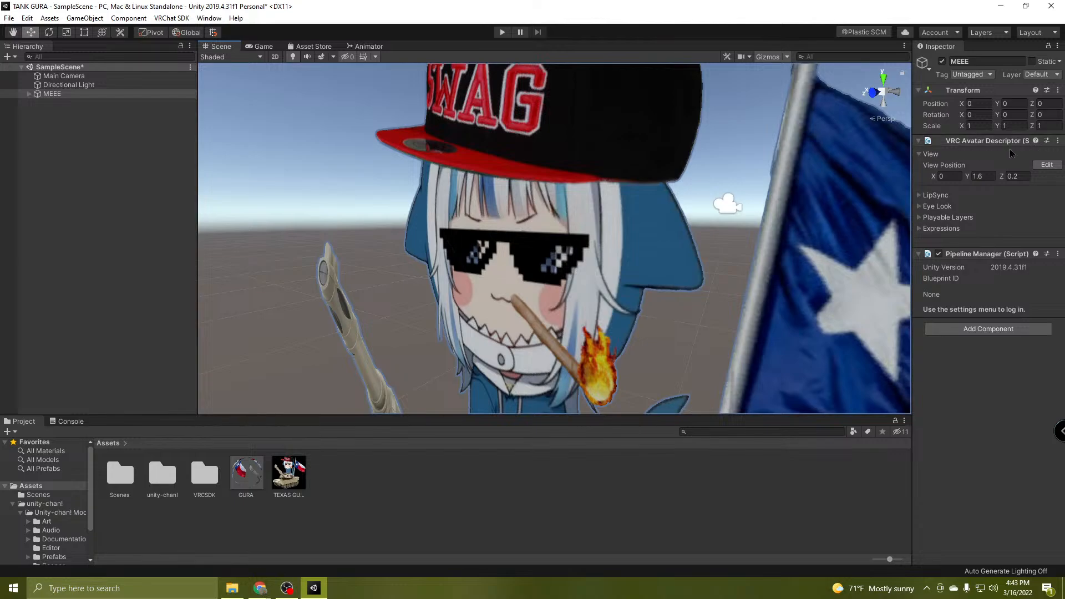
Set the Y value of the avatar's View Position to 0.1 and check where the sphere sits.
click(981, 177)
text(0.1)
scroll(739, 300, down, 10)
right_drag(688, 266, 550, 366)
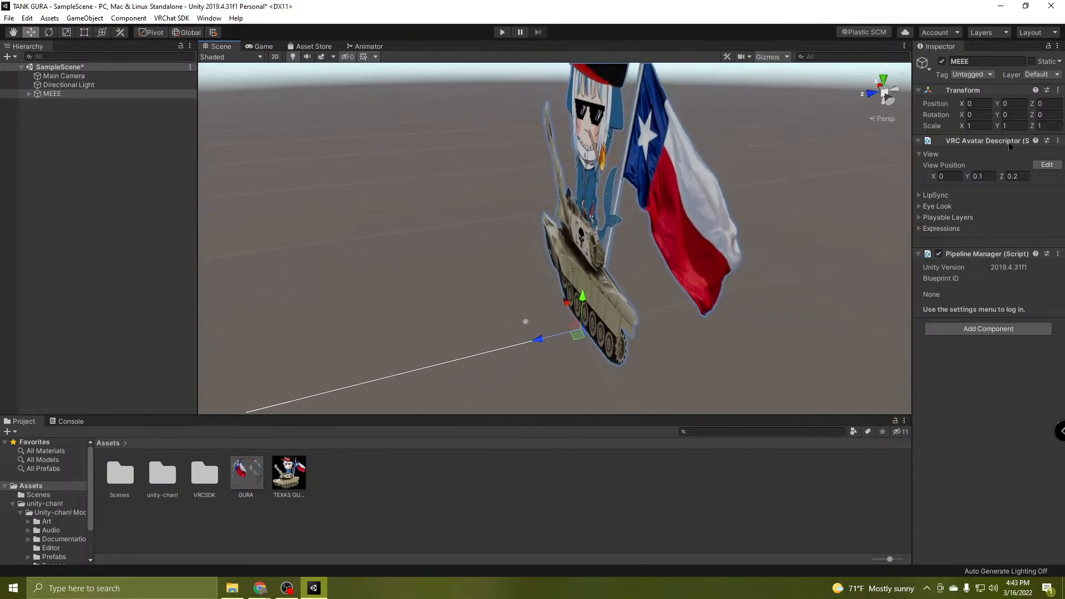
Set the Y value of the avatar's View Position to 0.7 and check the sphere's height beside the face.
click(992, 176)
text(0.5)
key(BackSpace)
text(8)
key(BackSpace)
right_drag(651, 166, 605, 147)
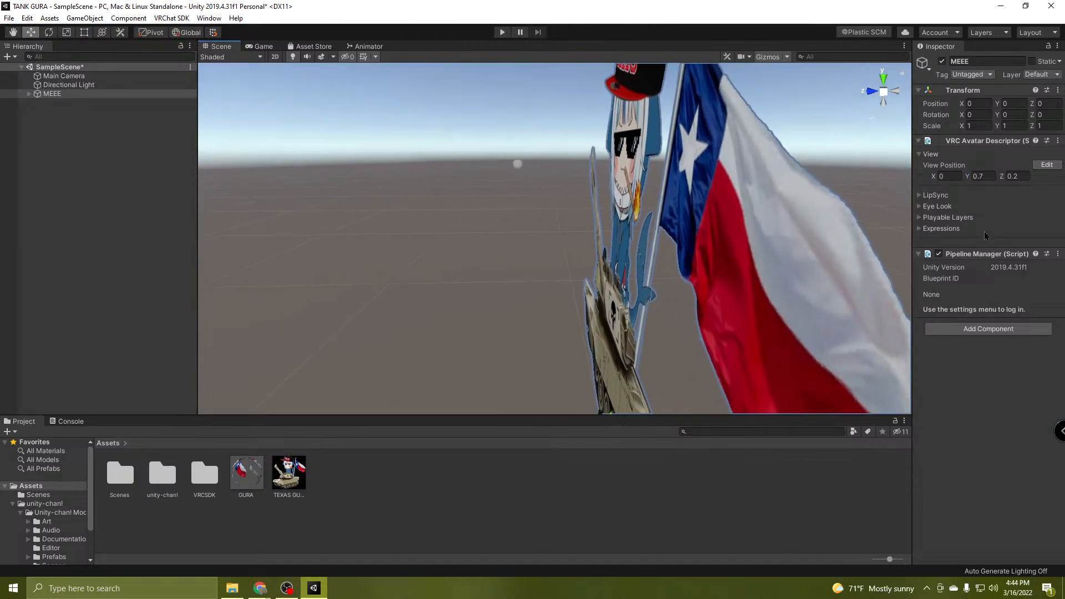
Set the Z value of the View Position to 0 and check the sphere against the character's face from the front.
click(1013, 176)
text(0.1)
key(BackSpace)
right_drag(749, 197, 729, 155)
key(w)
key(s)
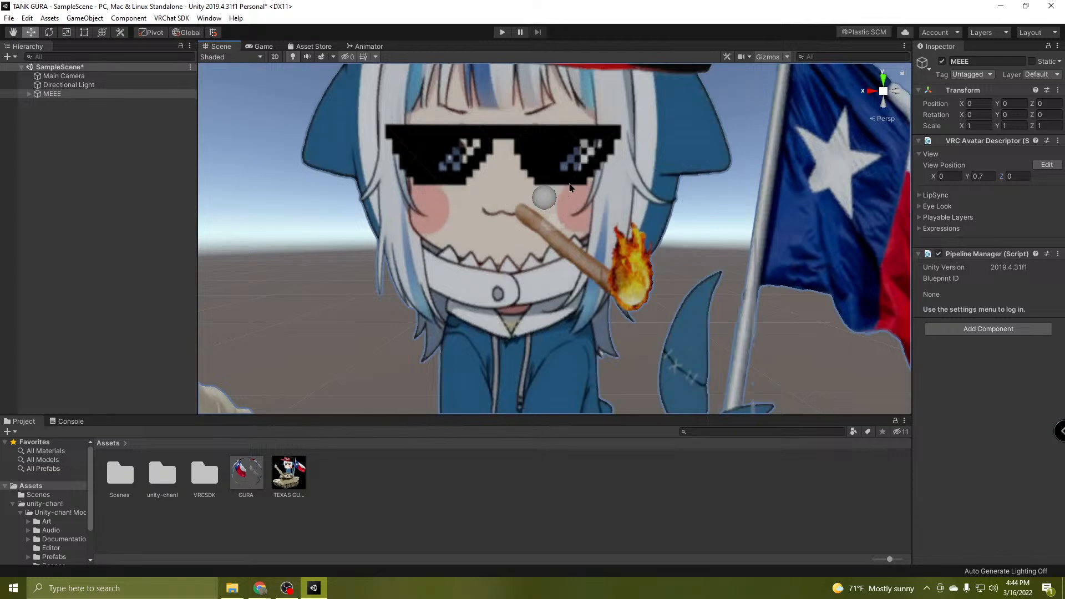
right_drag(603, 241, 606, 358)
key(s)
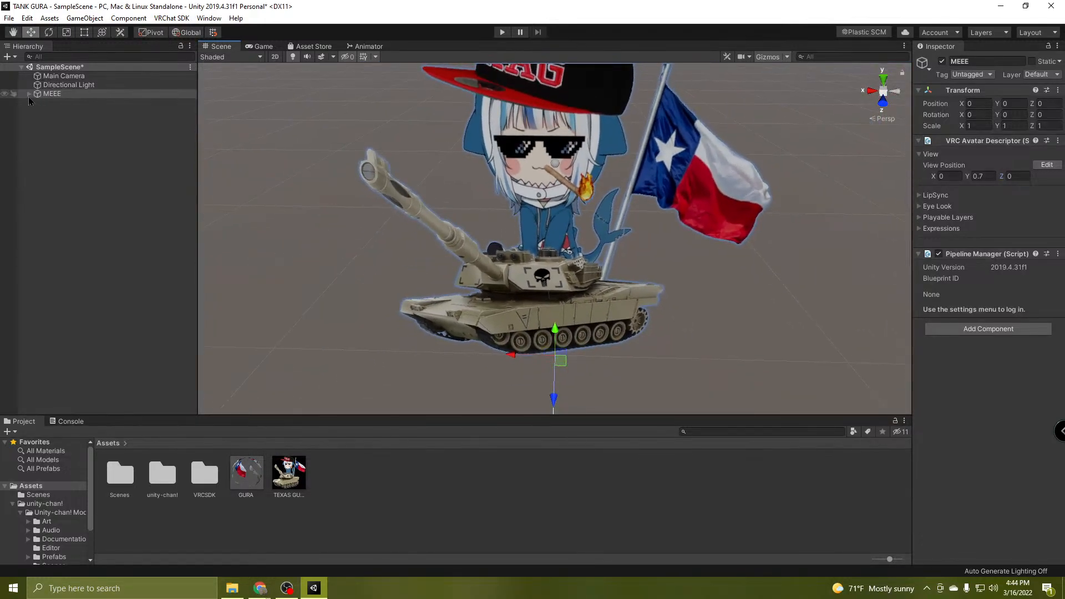
Expand the MEEE object, try shifting its gura front plane along X, and set that plane's X position back to 0.
click(28, 95)
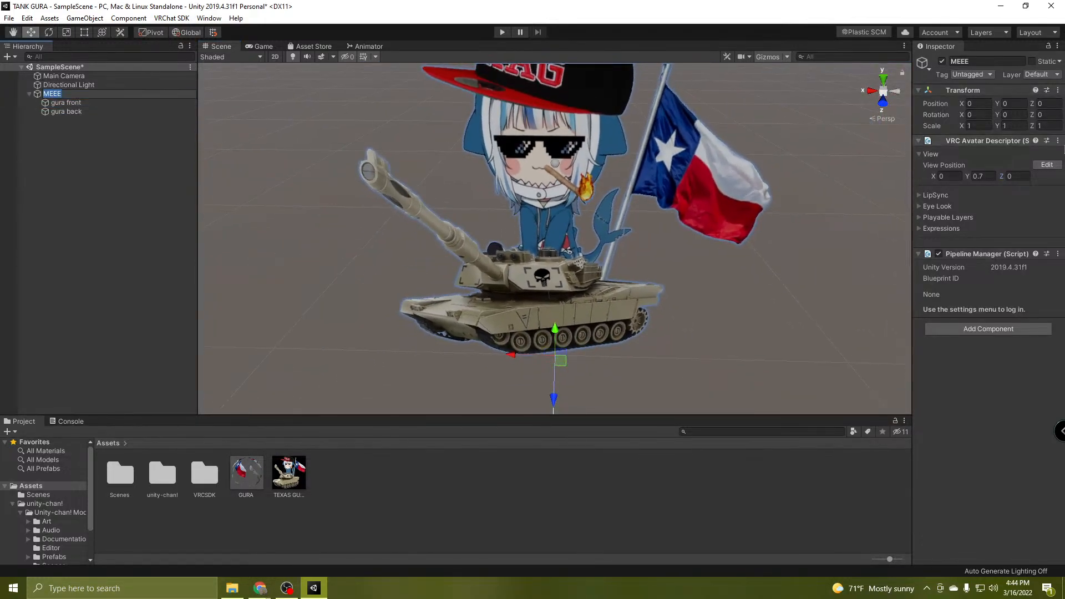
click(74, 103)
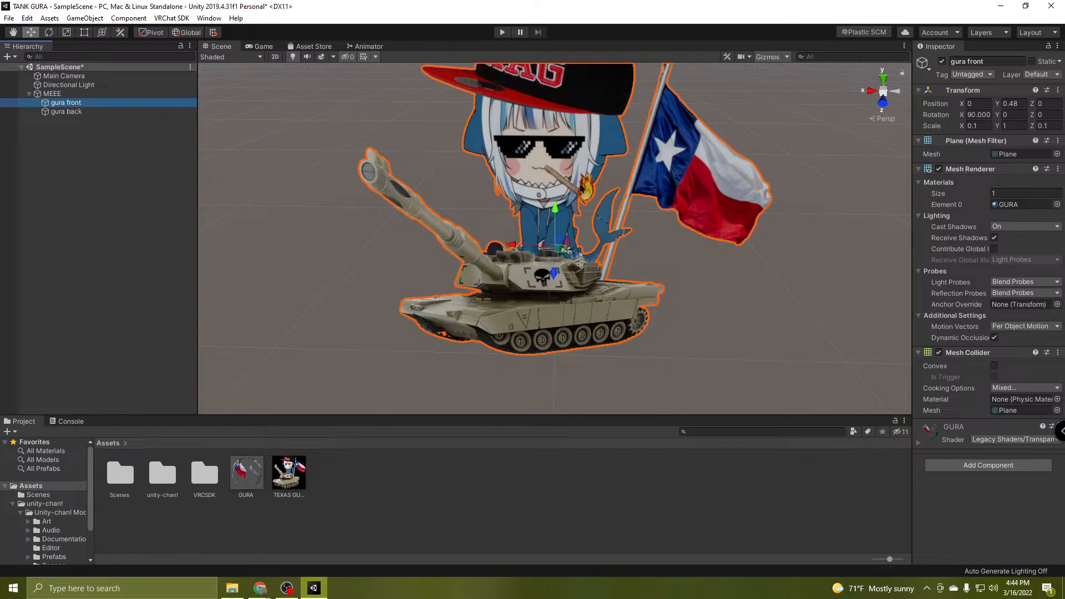
click(62, 112)
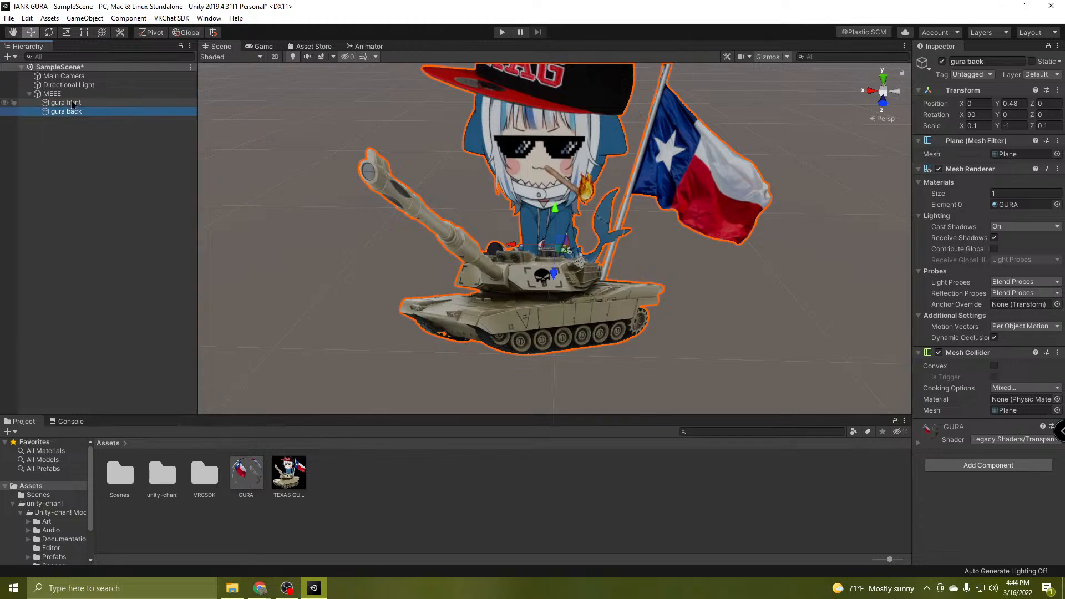
click(69, 103)
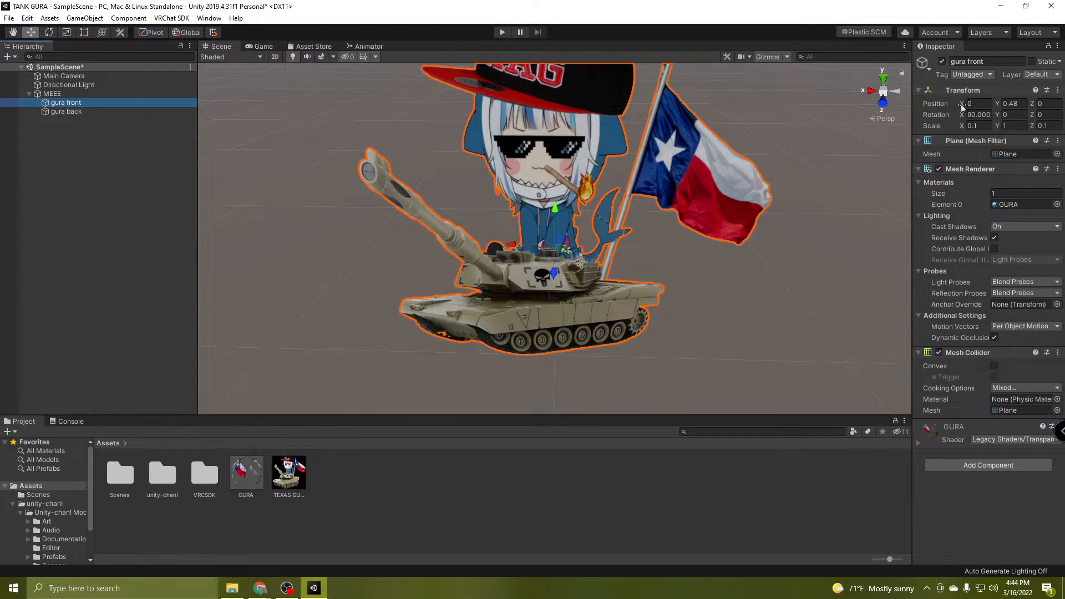
drag(964, 101, 952, 120)
click(978, 103)
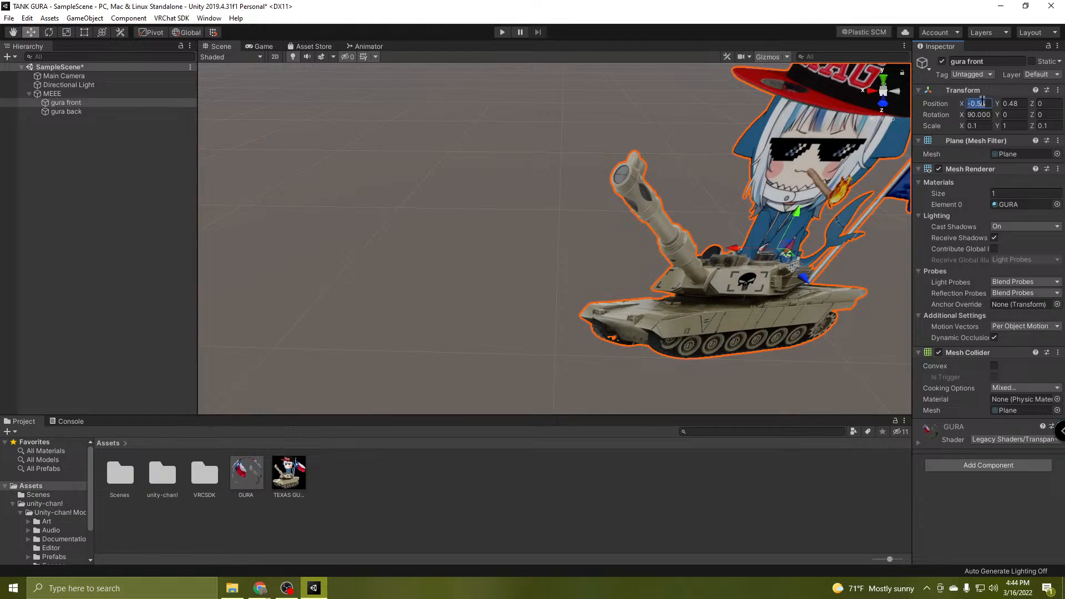
text(0)
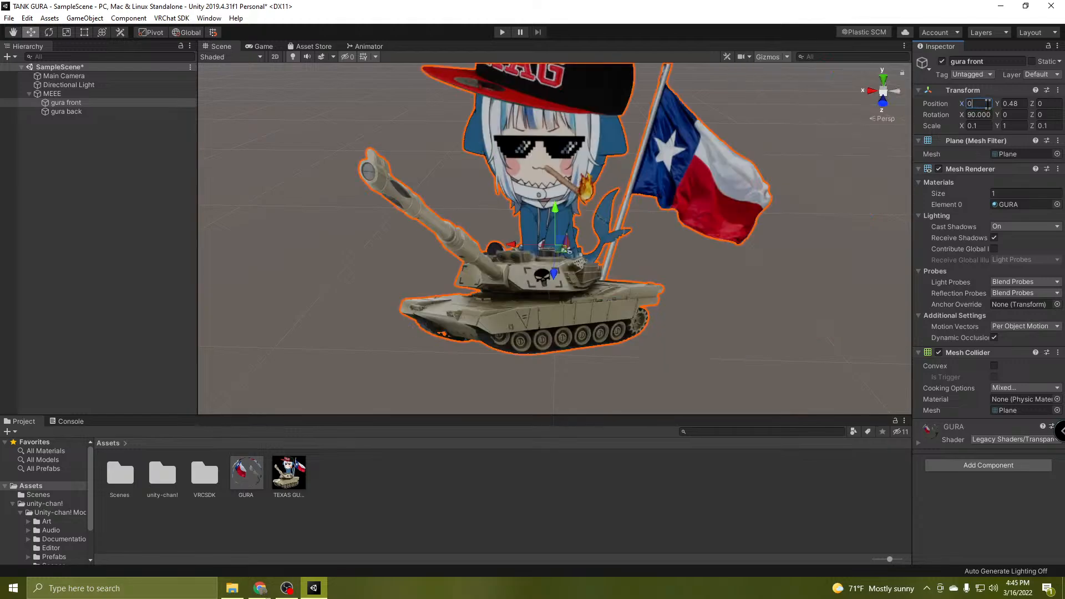
Try shifting the gura back plane along Z and set its Z position back to 0.
click(57, 112)
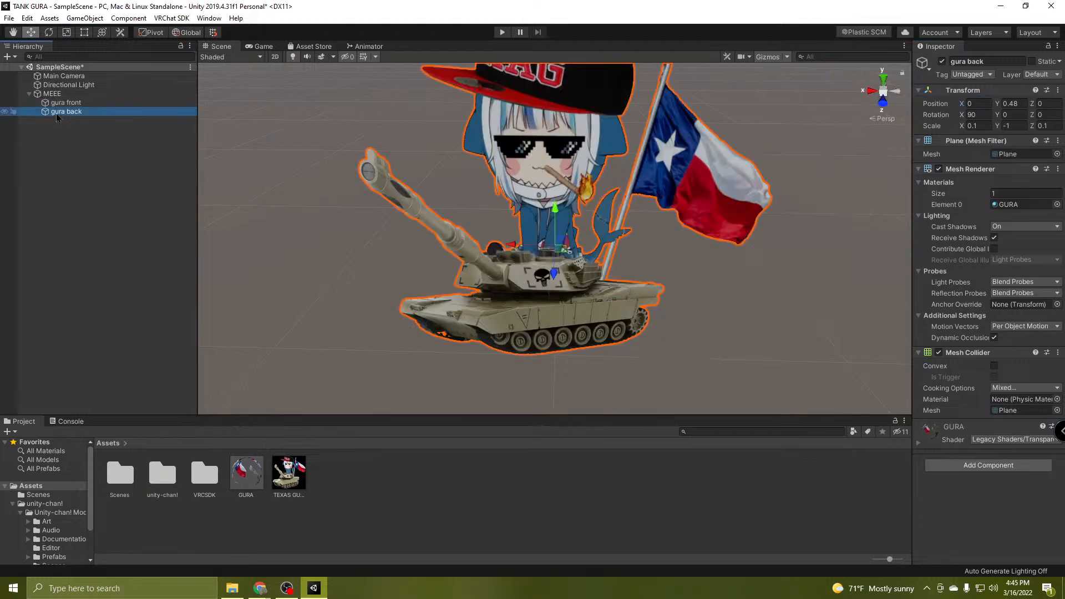
click(1037, 103)
text(0.11)
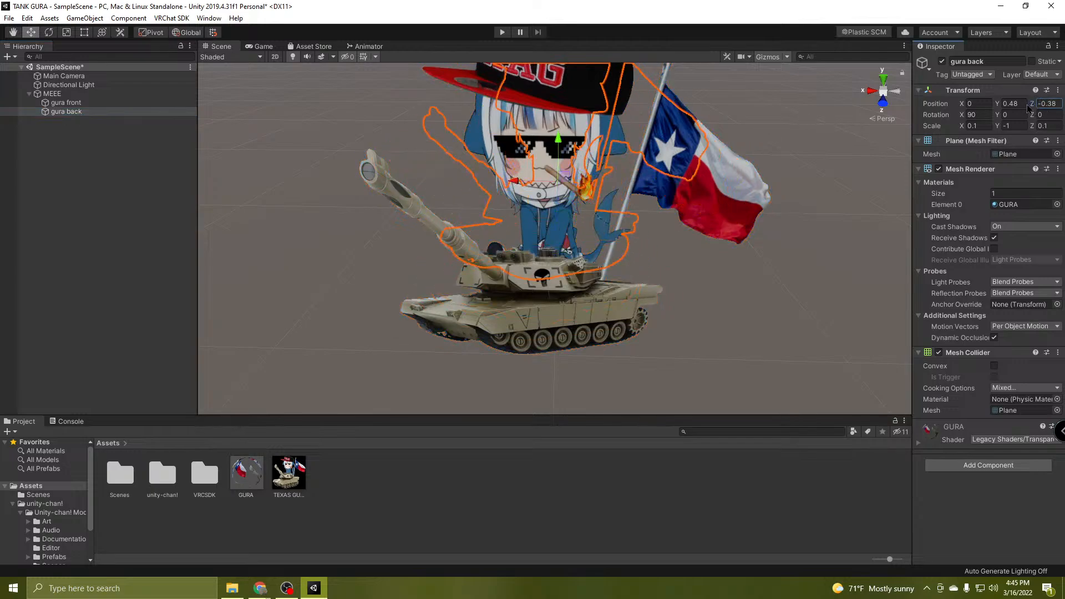
drag(1039, 110, 1014, 114)
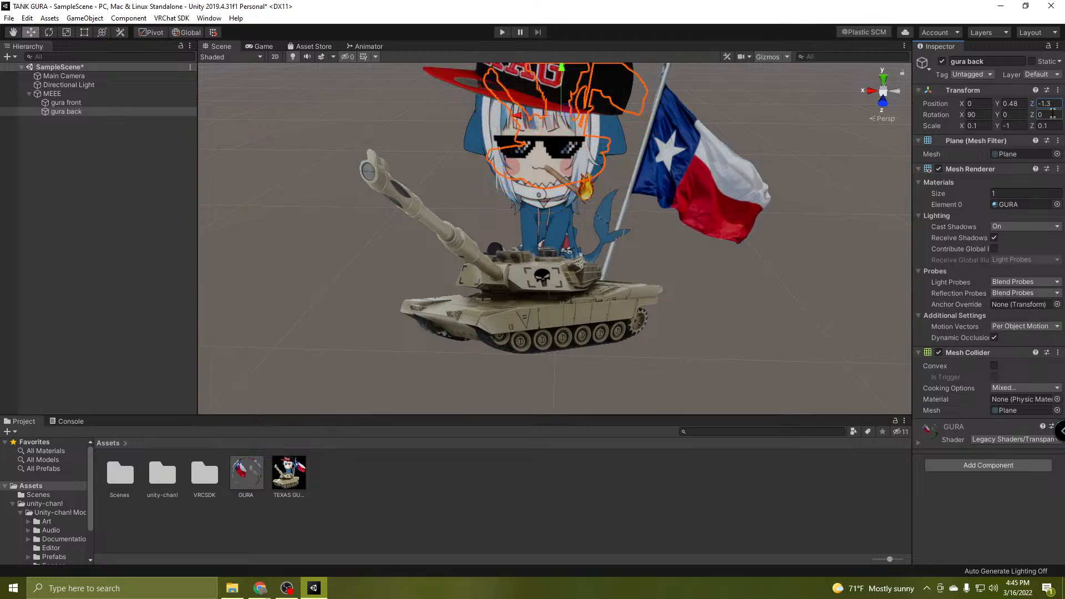
click(1058, 103)
text(0)
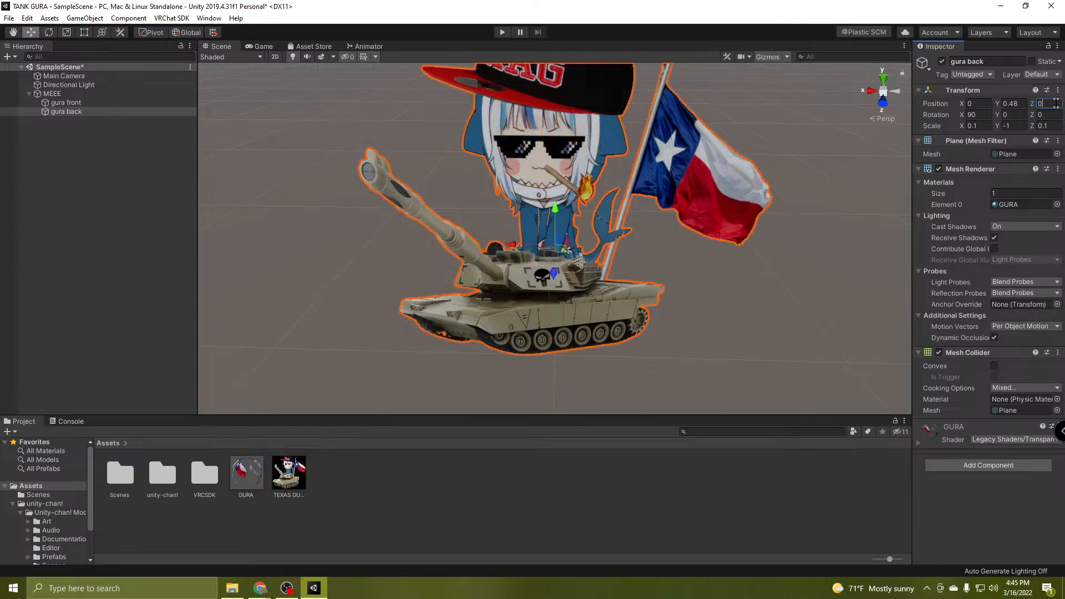
click(974, 103)
right_drag(788, 296, 785, 173)
key(w)
key(s)
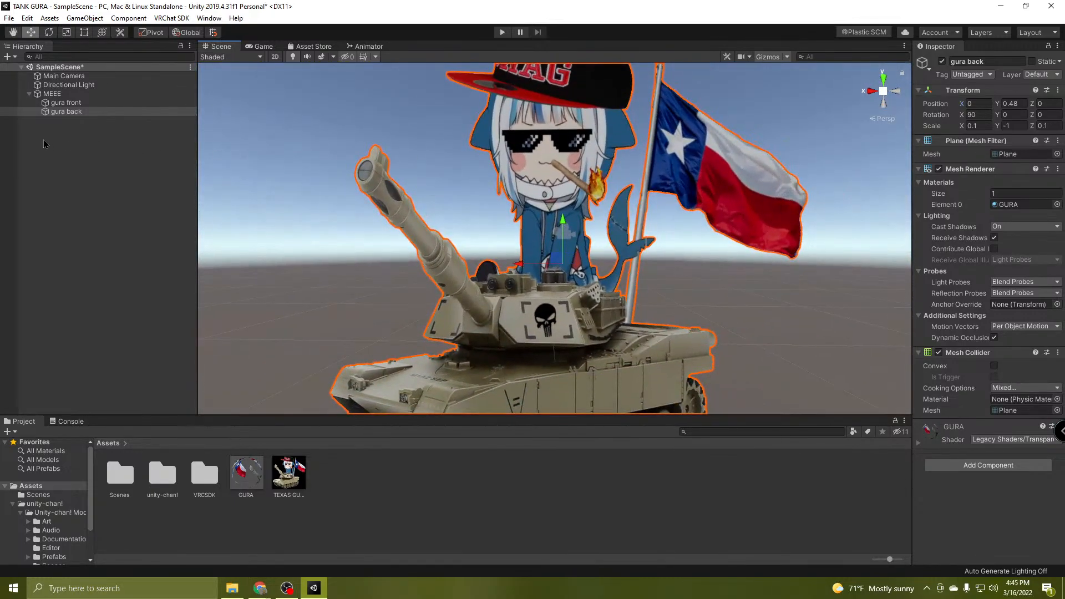
Select the MEEE object and bring the view position sphere on its face up close from the front.
click(51, 94)
key(w)
right_drag(511, 223, 714, 275)
key(s)
key(w)
key(s)
key(w)
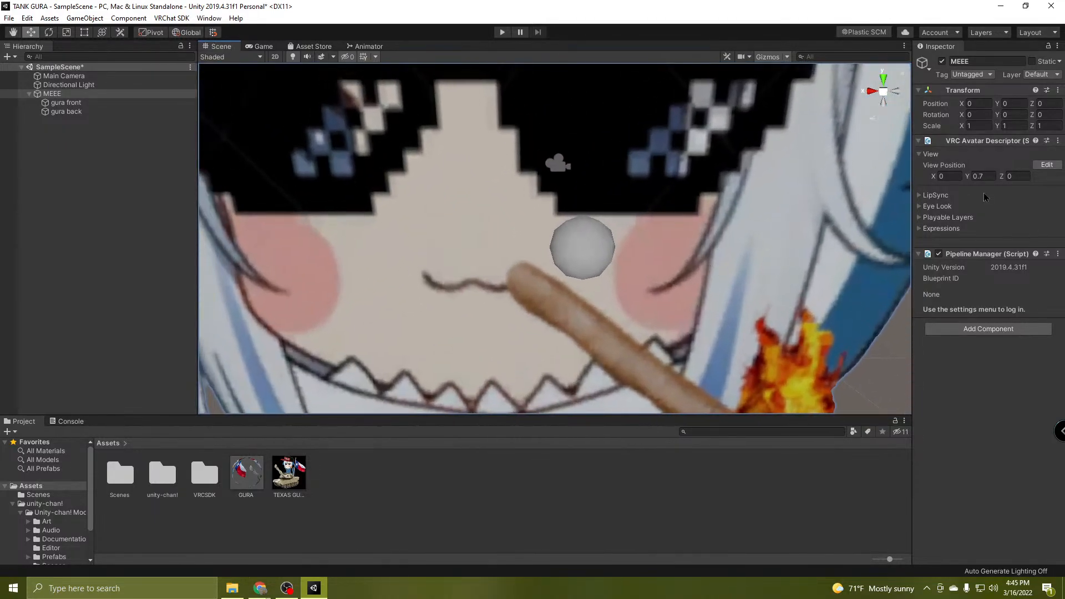
Set the X value of the View Position to 0.035 to centre the sphere above the character's mouth.
click(951, 175)
text(1)
key(BackSpace)
text(0.1)
key(BackSpace)
text(01)
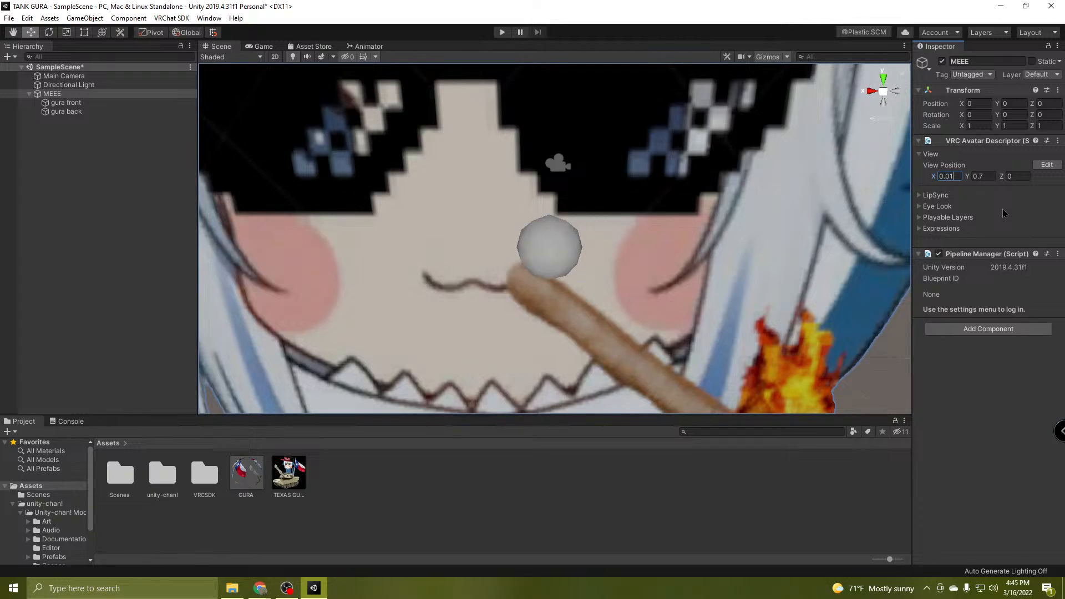
key(BackSpace)
text(2)
key(BackSpace)
text(3)
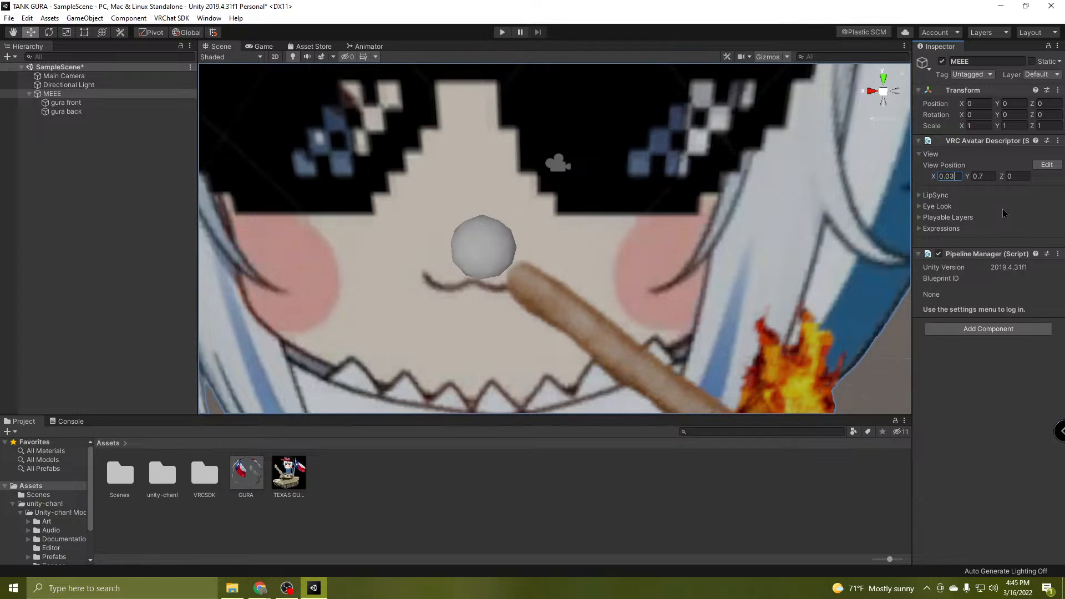
text(3)
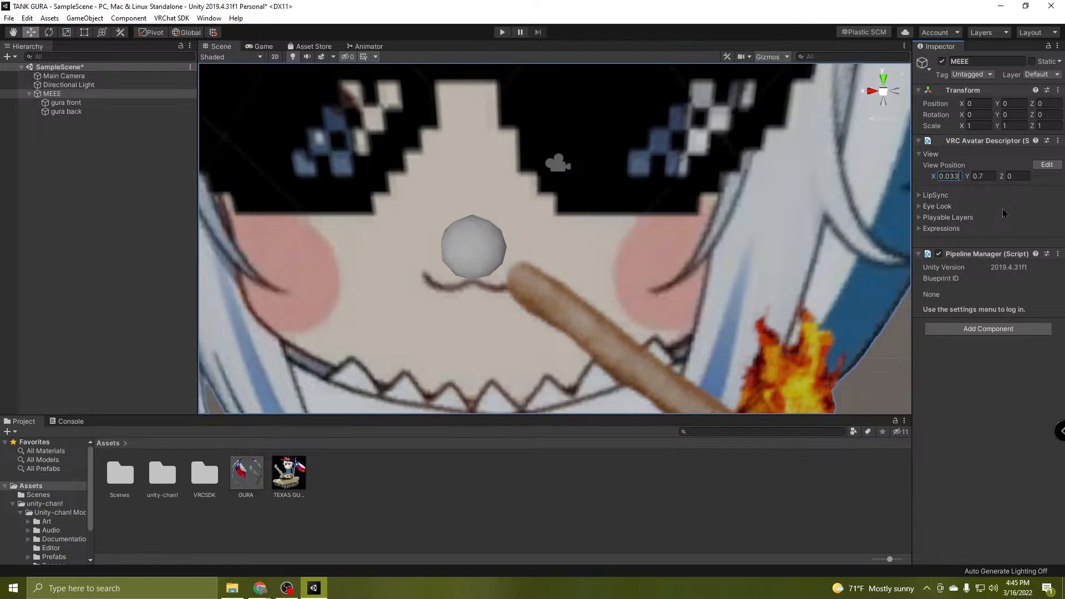
key(BackSpace)
text(5)
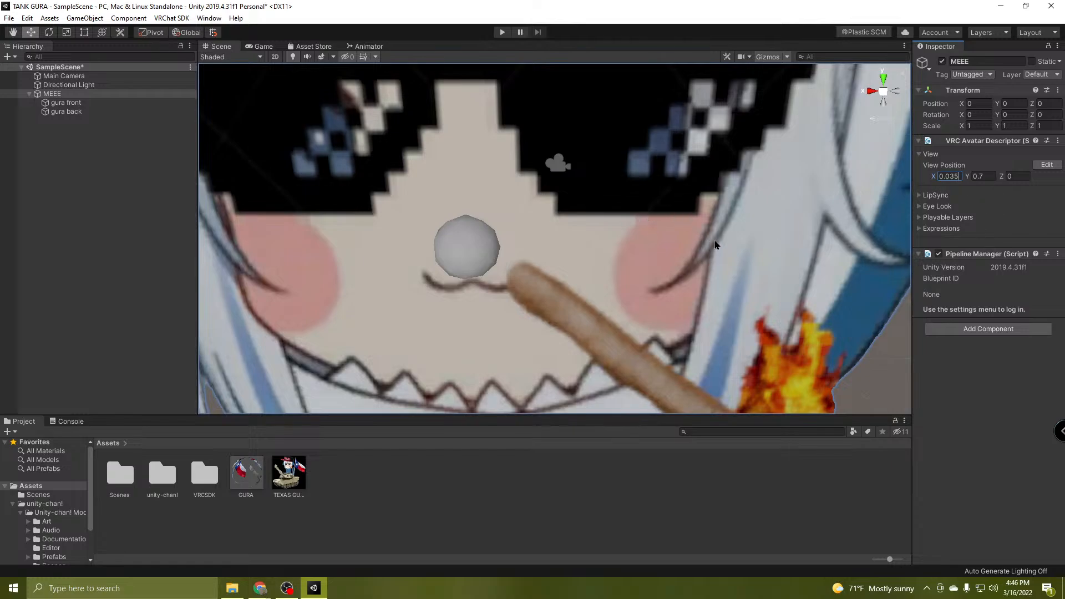
Inspect the sphere from behind and edge-on, and set the Z value of the View Position to 0.01.
alt+drag(588, 206, 427, 284)
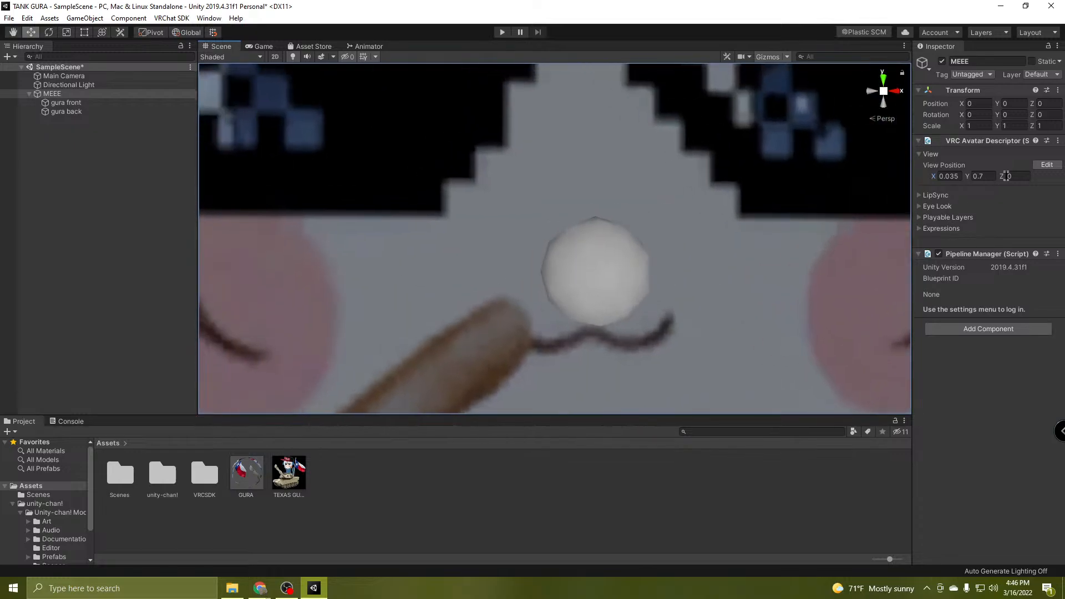
alt+drag(744, 281, 679, 275)
scroll(683, 267, down, 10)
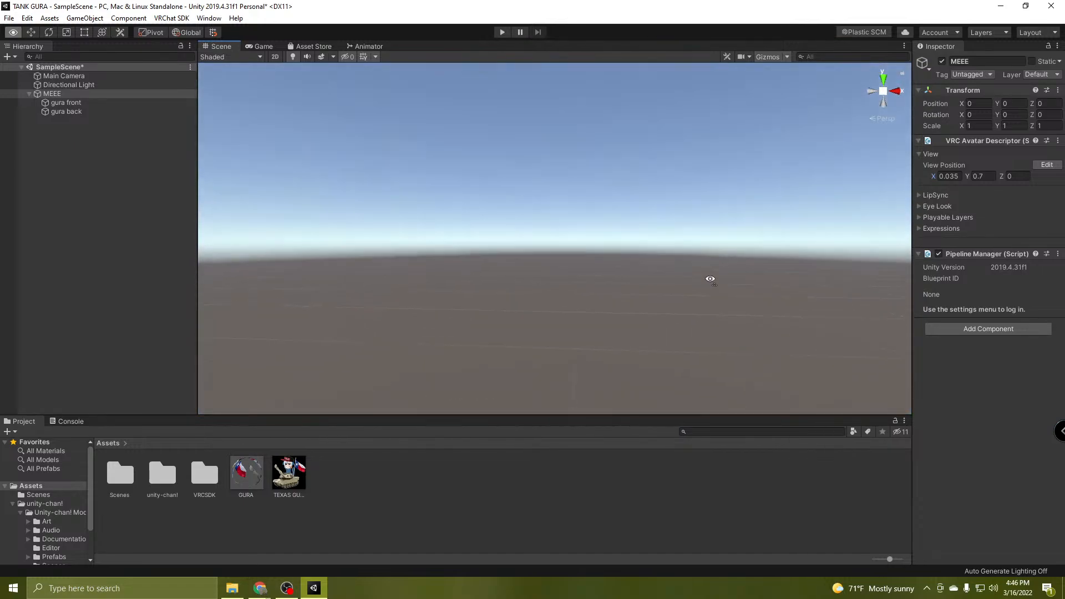
right_drag(710, 279, 716, 356)
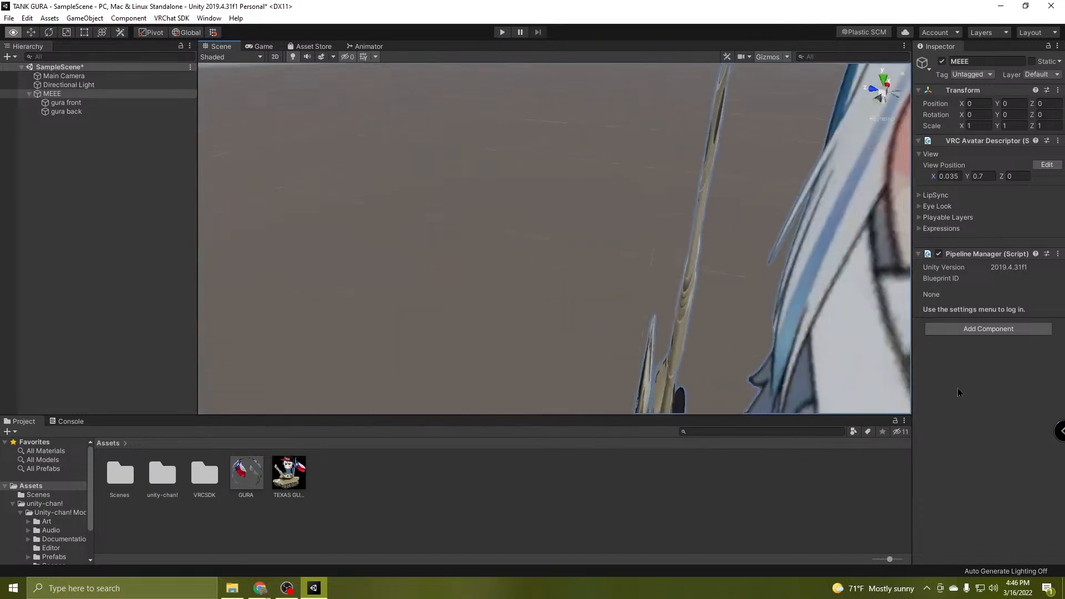
right_drag(960, 393, 775, 477)
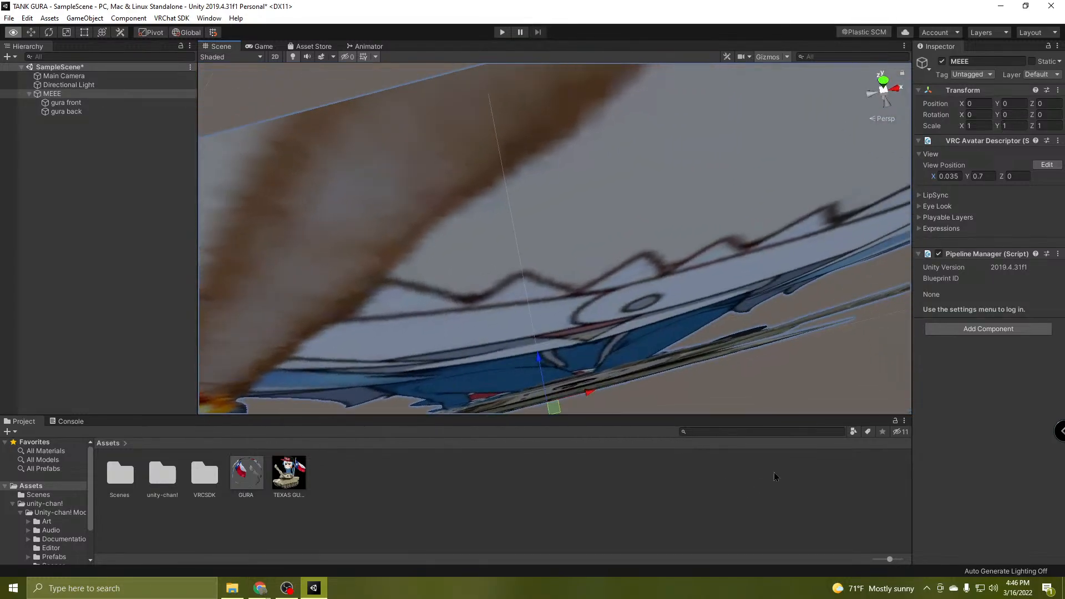
right_drag(776, 388, 694, 271)
click(1018, 176)
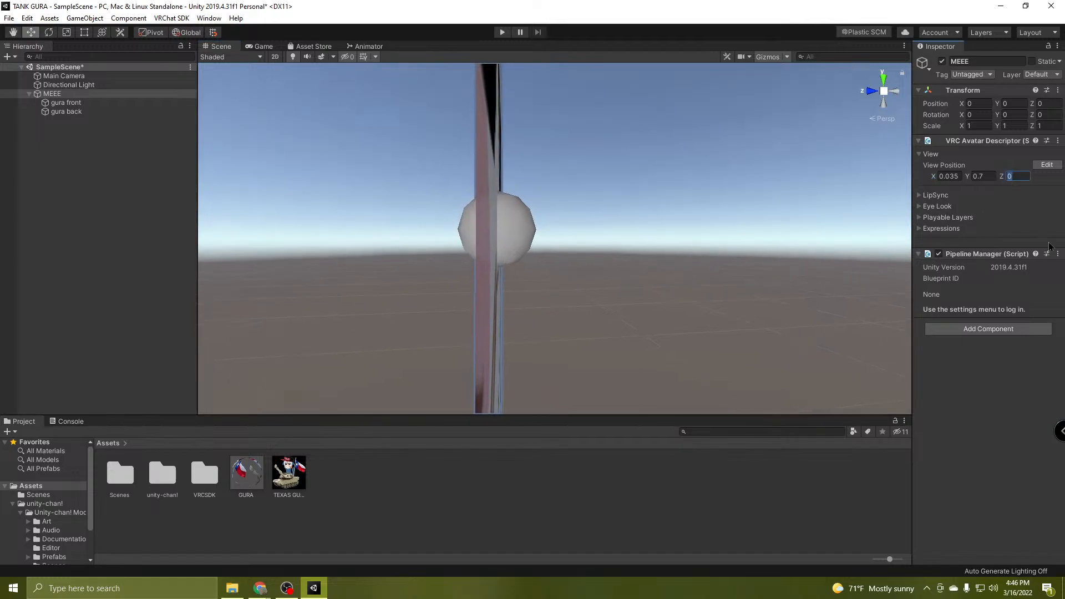
text(0.01)
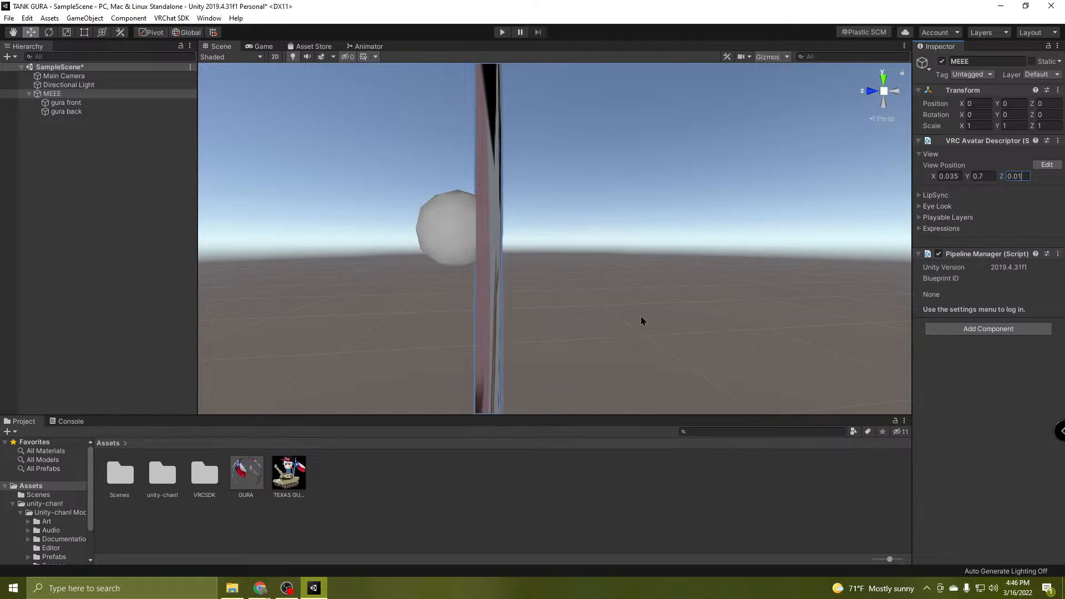
Raise the view position sphere to the sunglasses by setting its Y value to 0.74.
right_drag(637, 319, 756, 273)
scroll(755, 272, up, 2)
key(w)
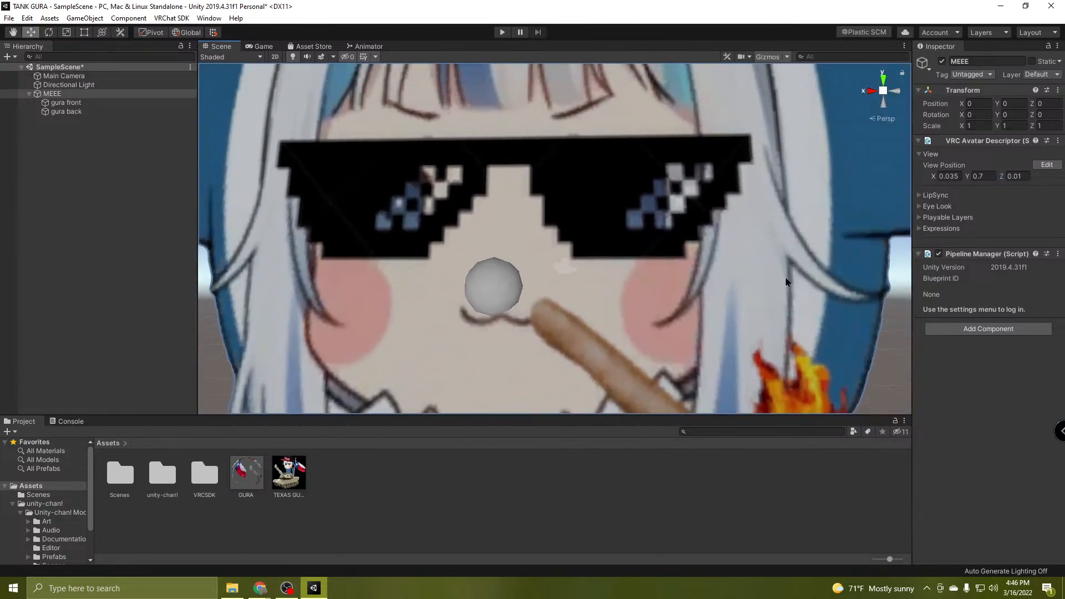
click(981, 176)
text(0.7)
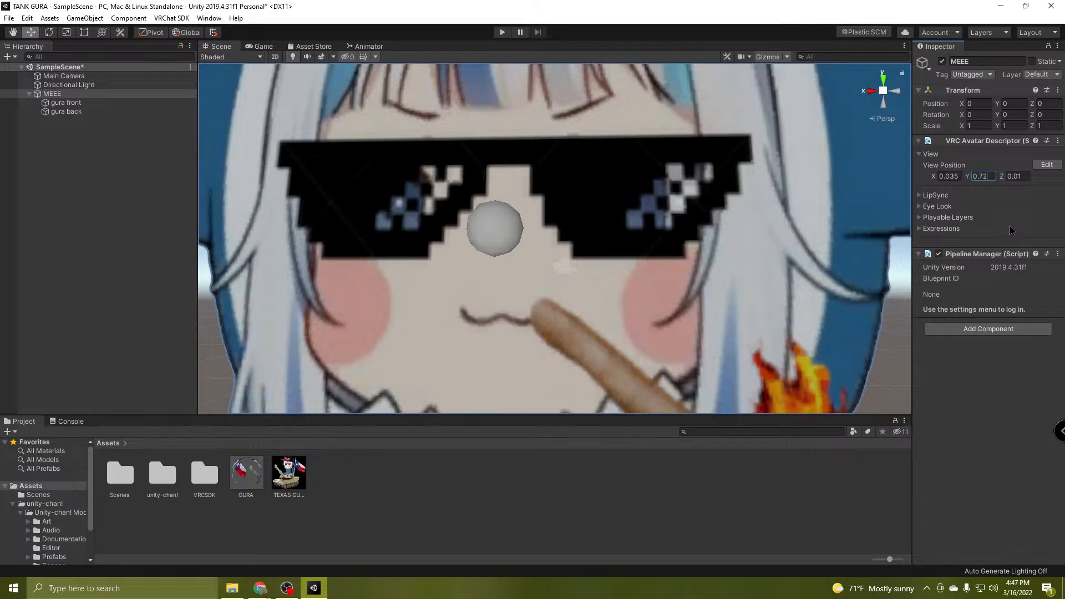
text(3)
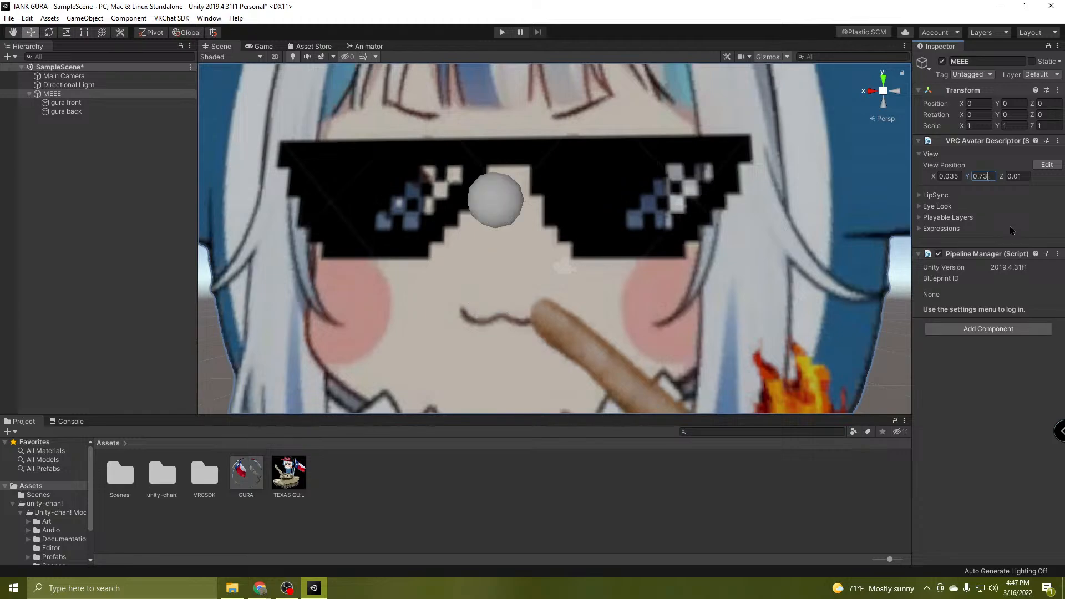
key(BackSpace)
text(4)
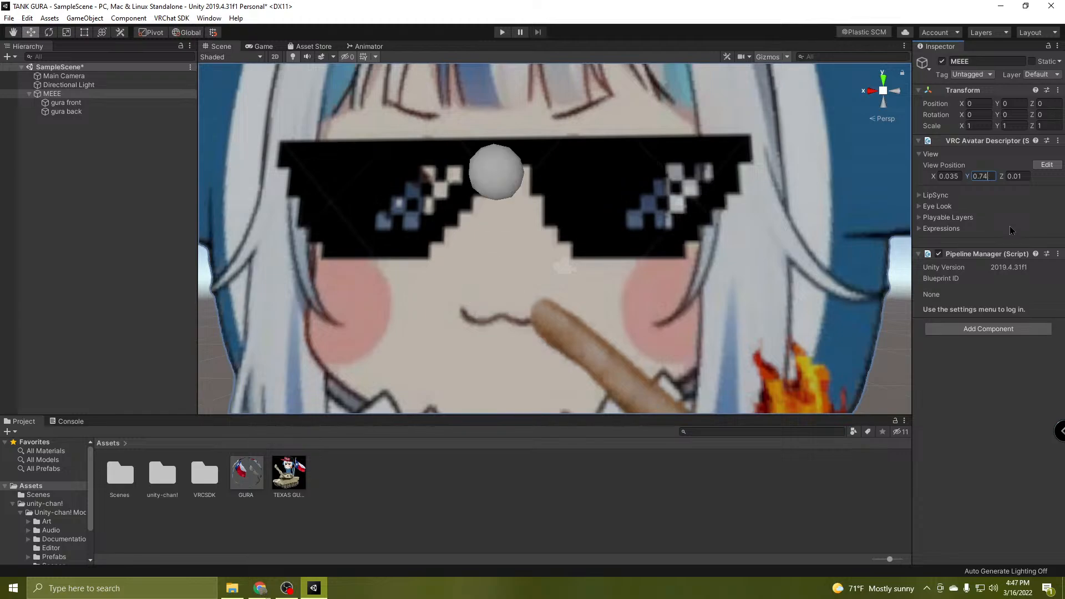
Check the sphere's height on the face from farther back and set the Y value of the View Position to 0.73.
right_drag(685, 176, 715, 219)
key(e)
key(q)
scroll(675, 228, down, 1)
key(e)
scroll(674, 227, down, 1)
key(q)
key(s)
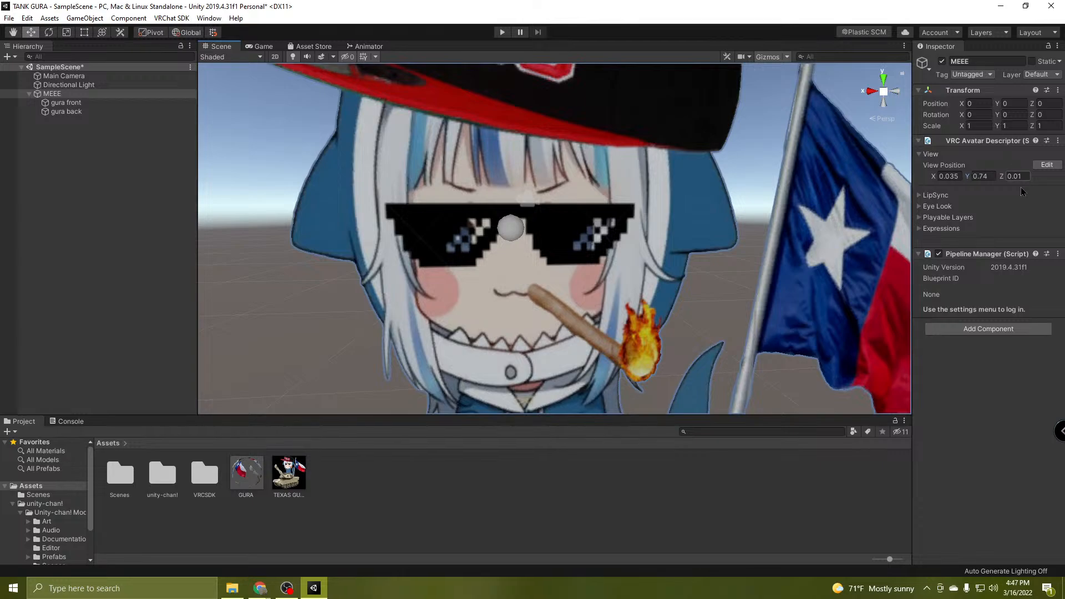
click(985, 176)
text(0.7)
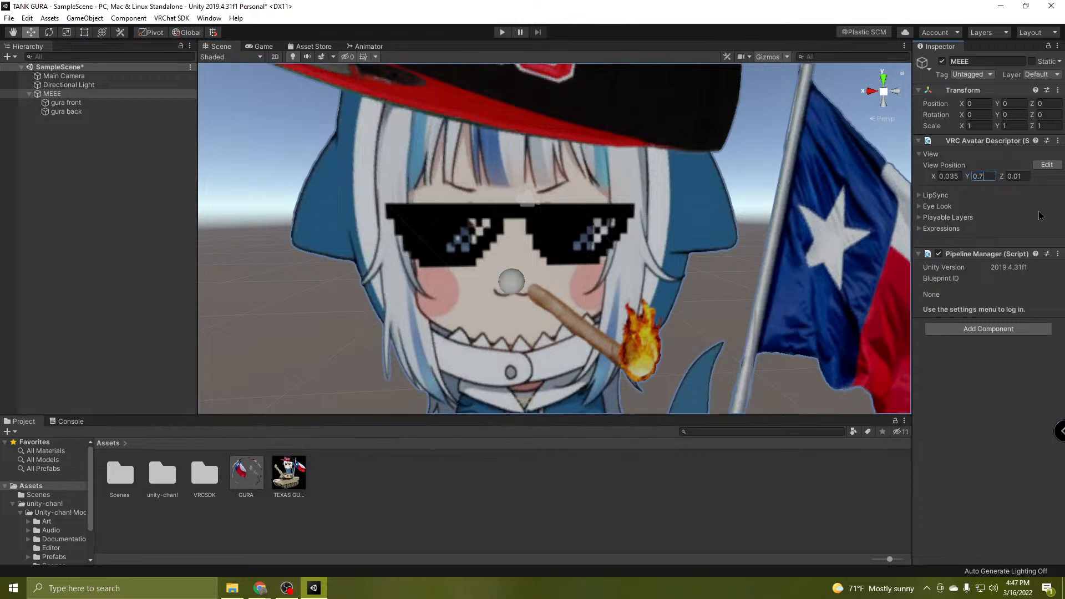
text(3)
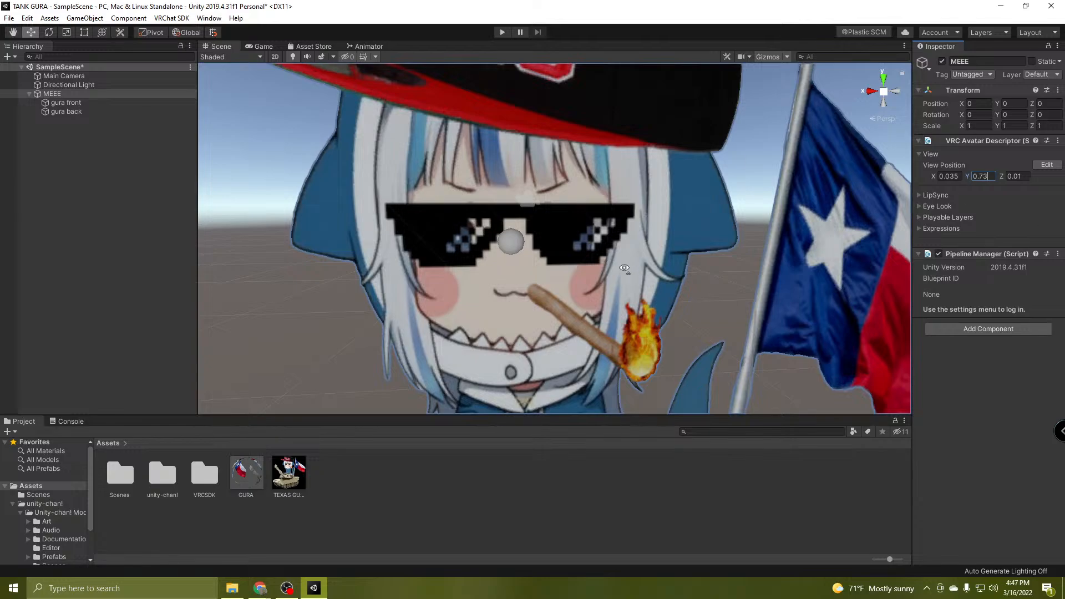
Examine the sphere's placement between the eyes at an angle, and view the whole MEEE avatar from the front.
right_drag(623, 267, 557, 305)
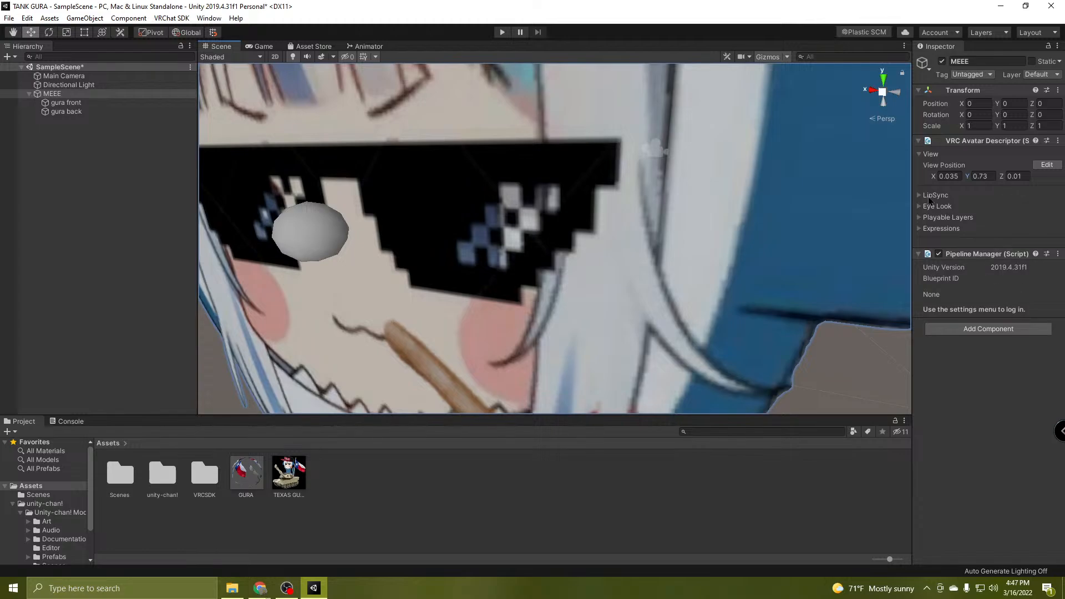
key(f)
scroll(586, 261, up, 5)
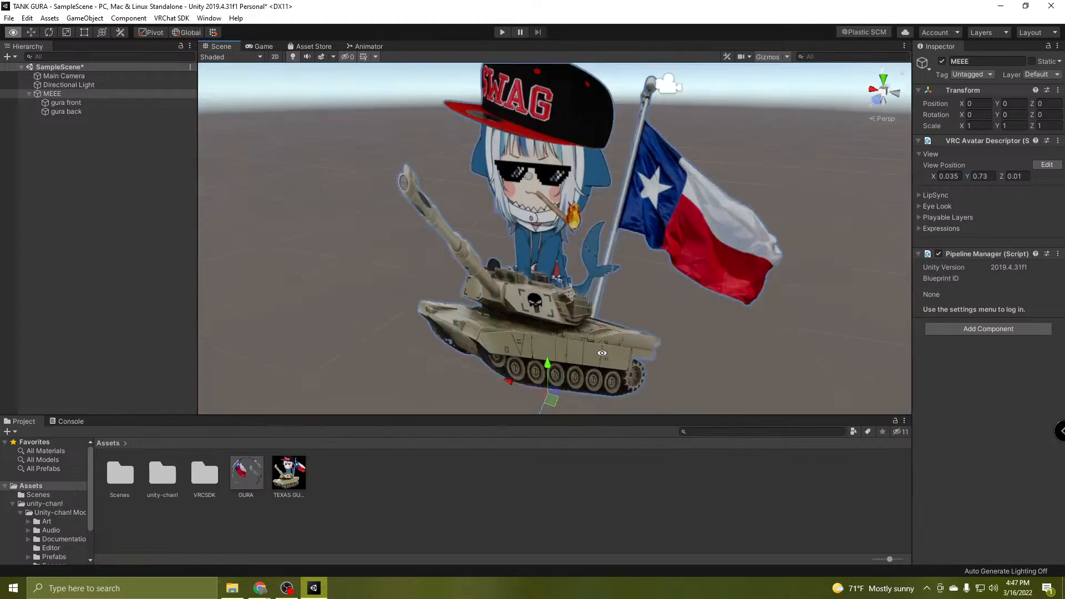
alt+drag(586, 260, 680, 335)
scroll(691, 286, down, 4)
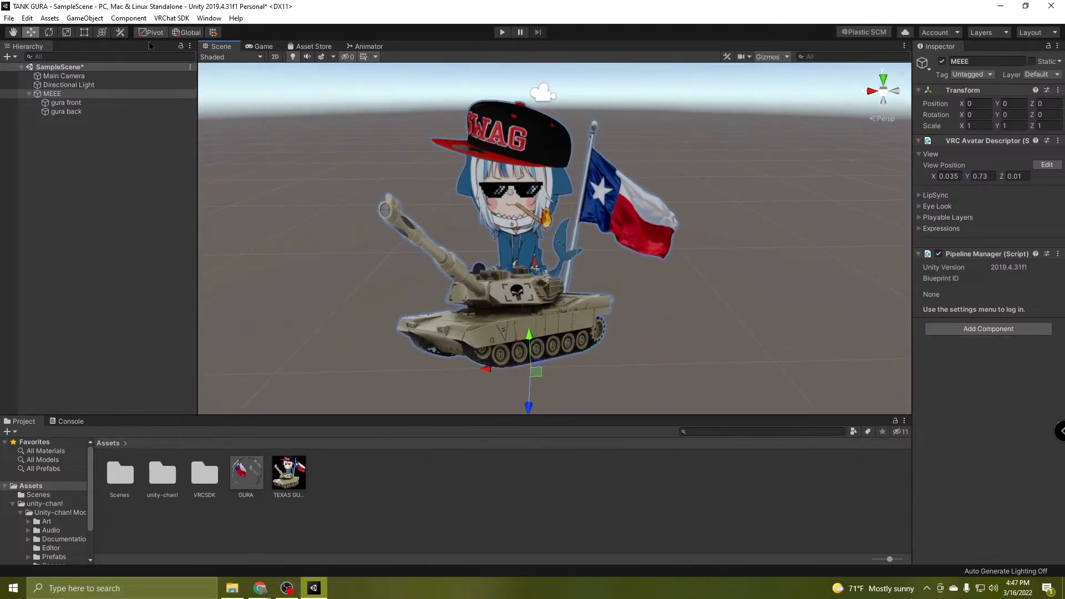
mouse_move(670, 281)
alt+mouse_down()
mouse_move(632, 332)
mouse_move(657, 291)
alt+mouse_up()
click(69, 422)
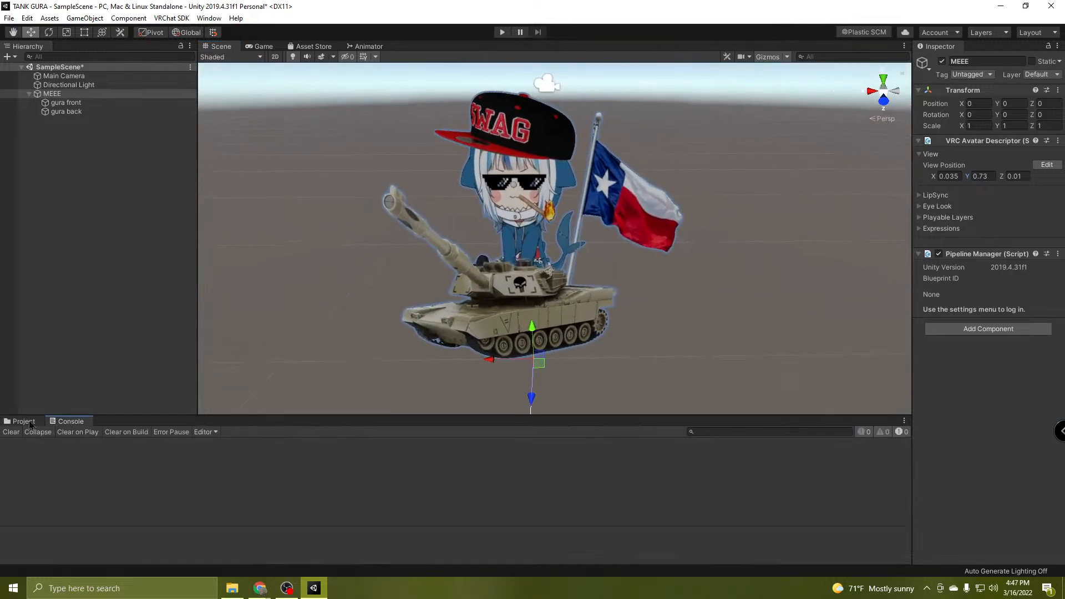
click(22, 421)
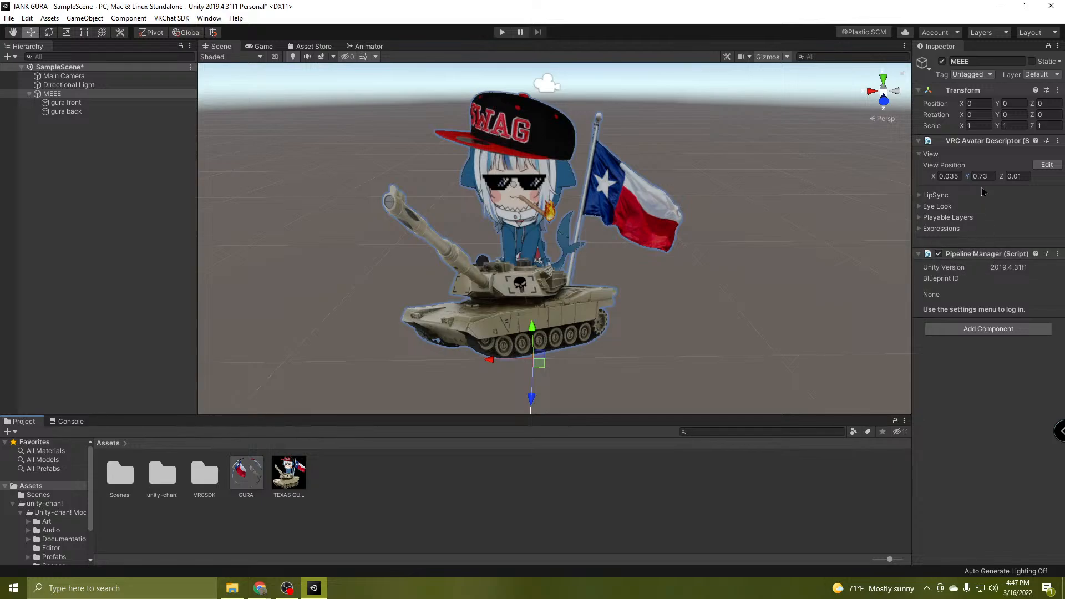
Collapse the VRC Avatar Descriptor and Pipeline Manager components of MEEE, and add an Animator component.
click(973, 141)
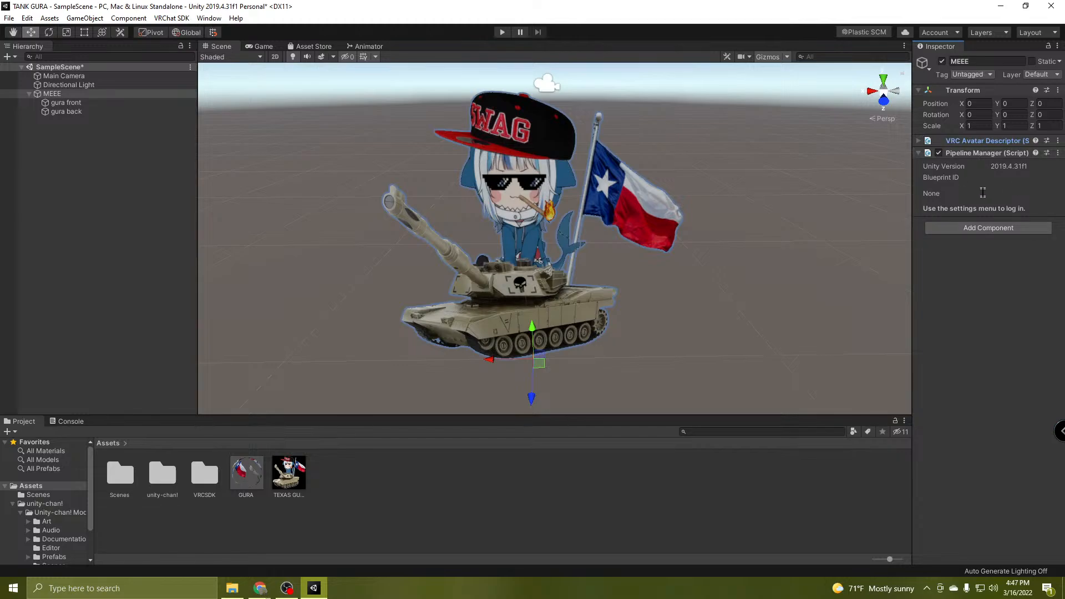
click(969, 158)
click(999, 170)
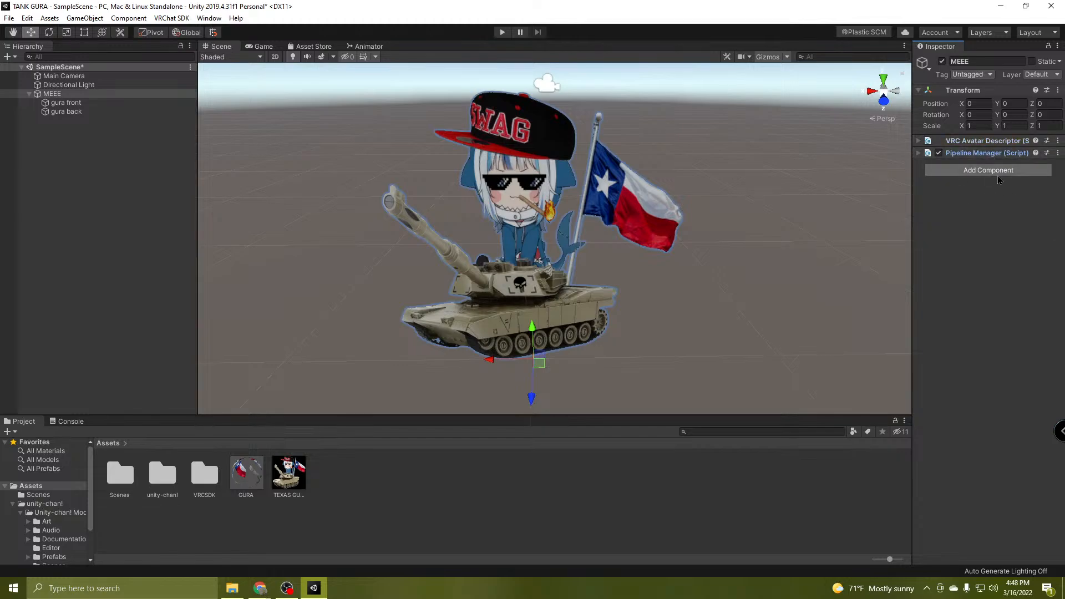
key(BackSpace)
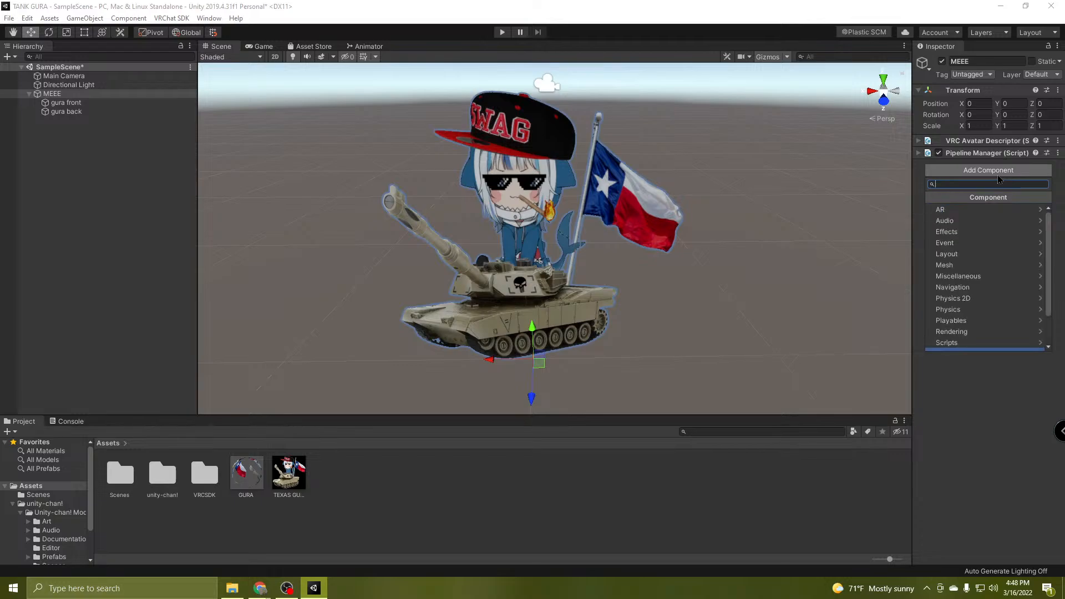
text(a)
click(948, 234)
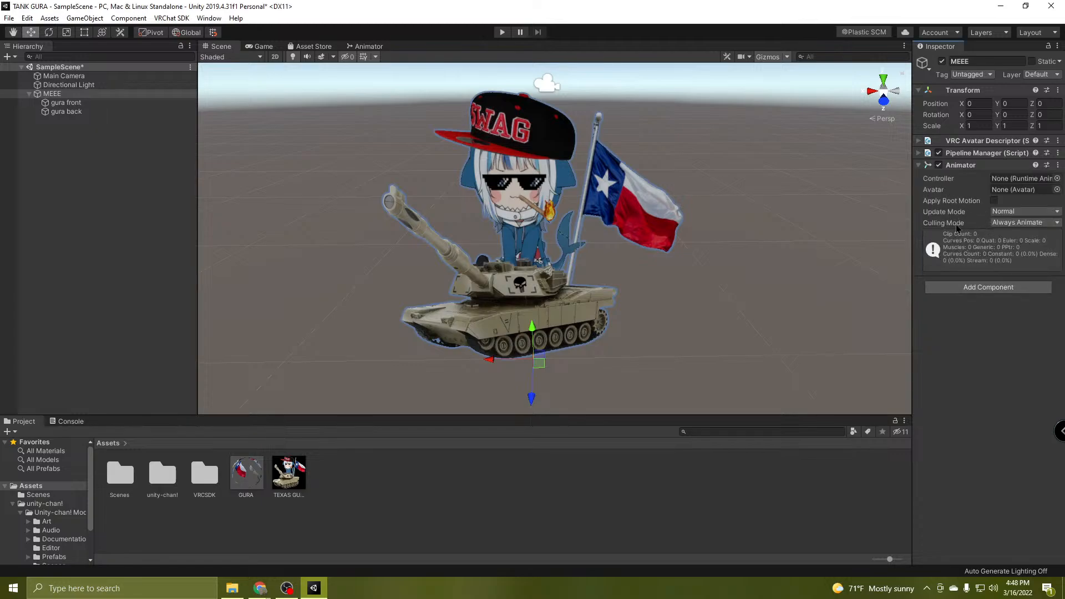
click(977, 154)
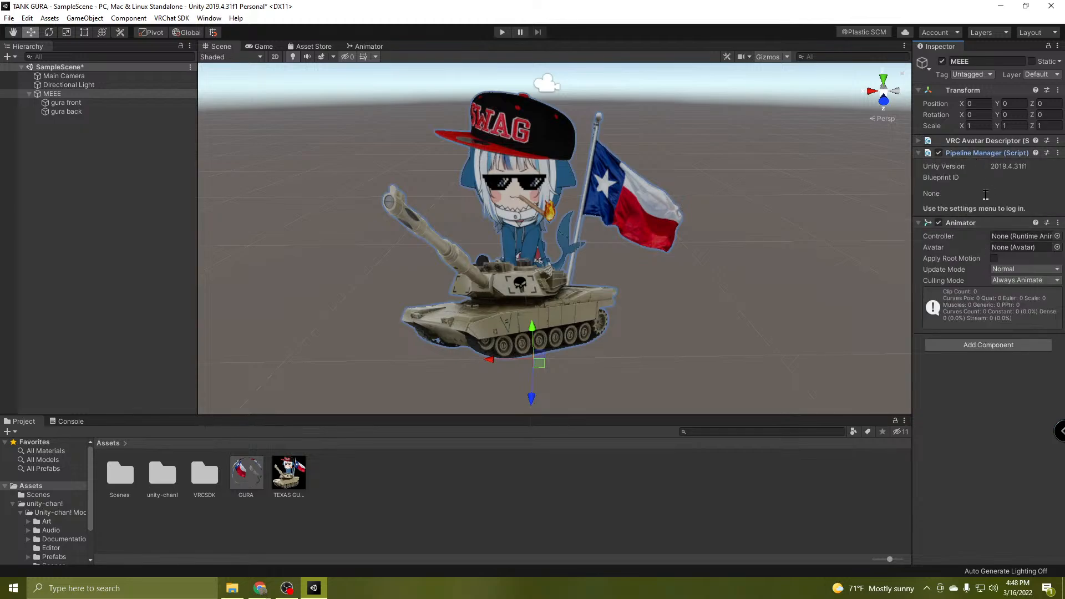
click(980, 154)
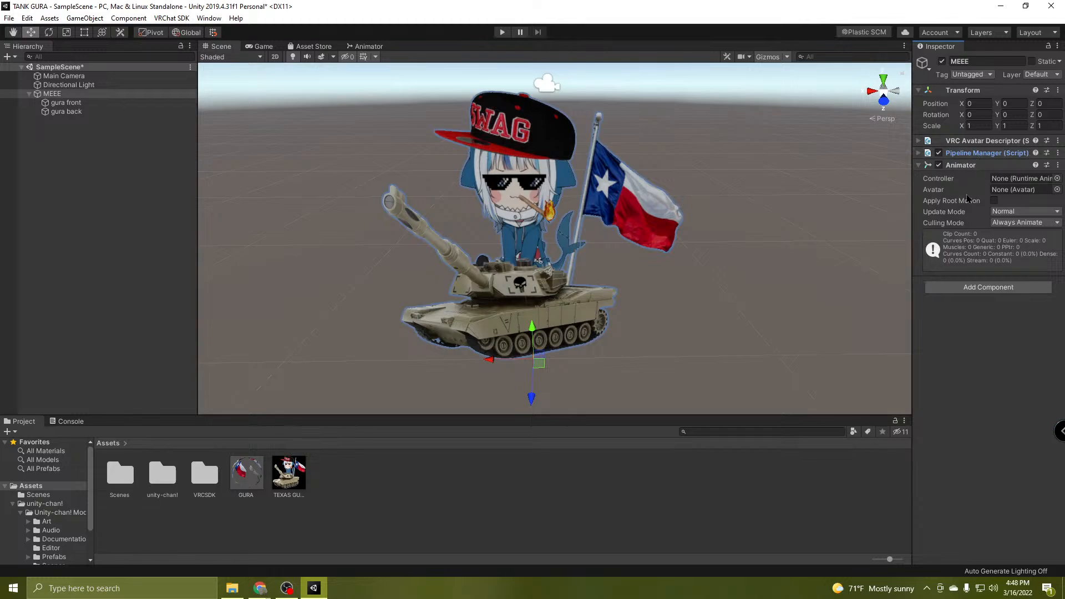
Leave the Animator's Avatar at None and assign vrc_AvatarV3UtilityTPose as its Controller.
click(1057, 190)
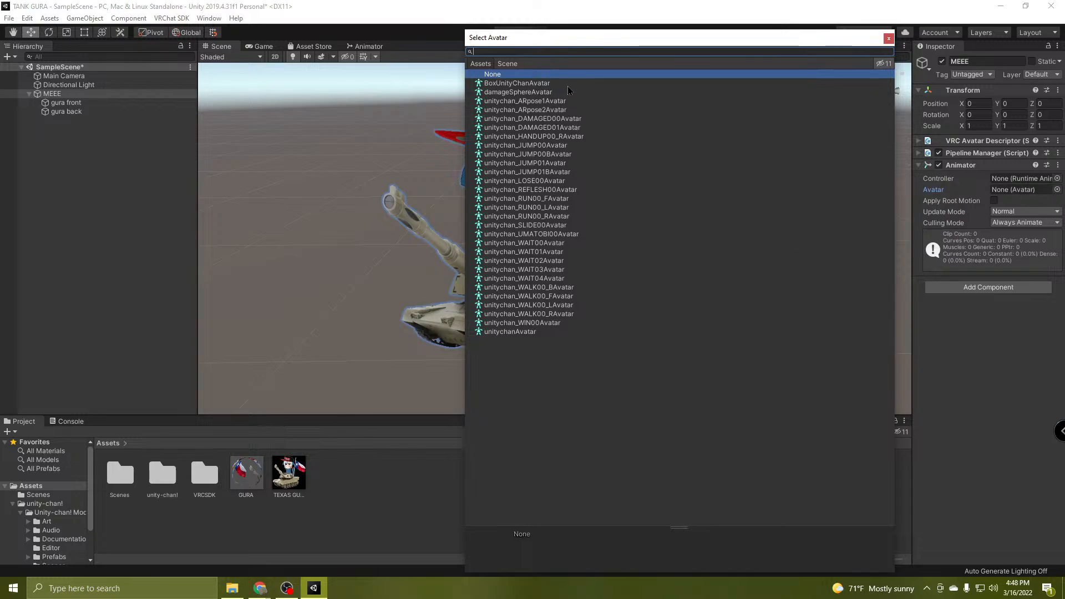
double_click(493, 74)
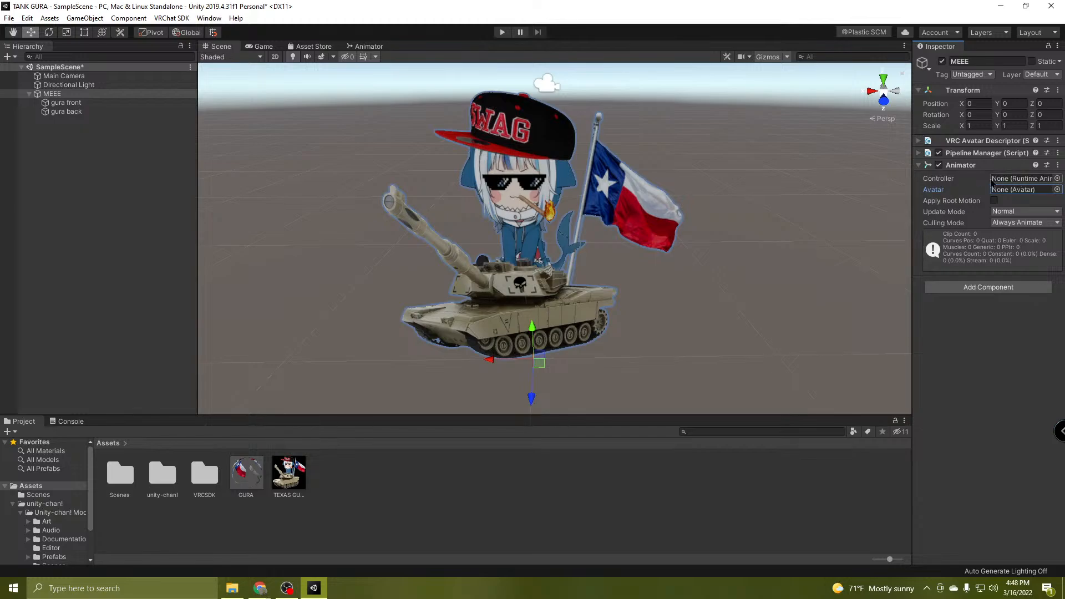
click(1057, 178)
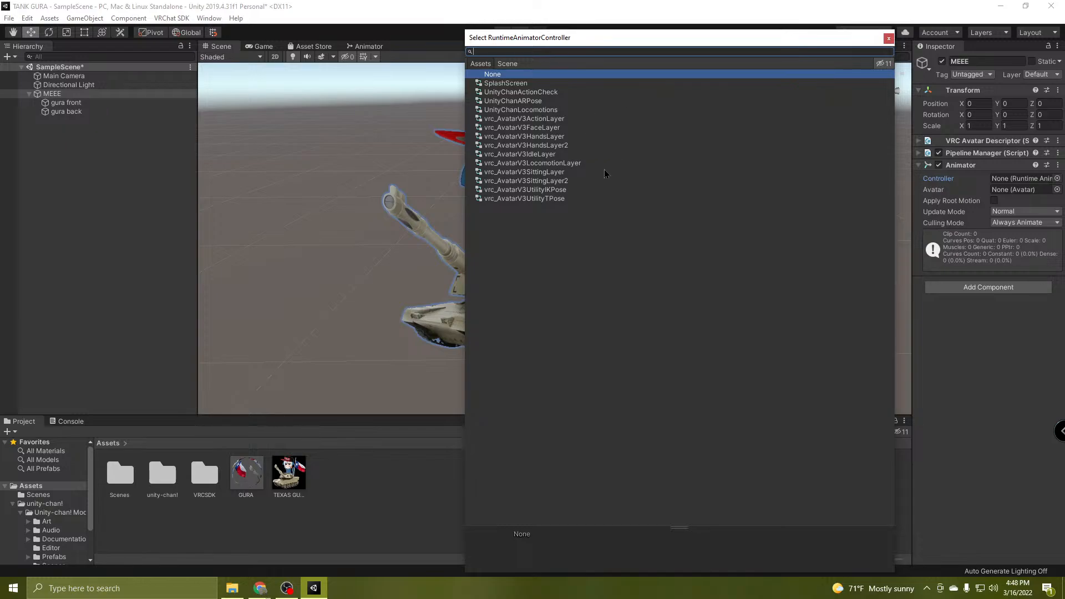
click(550, 201)
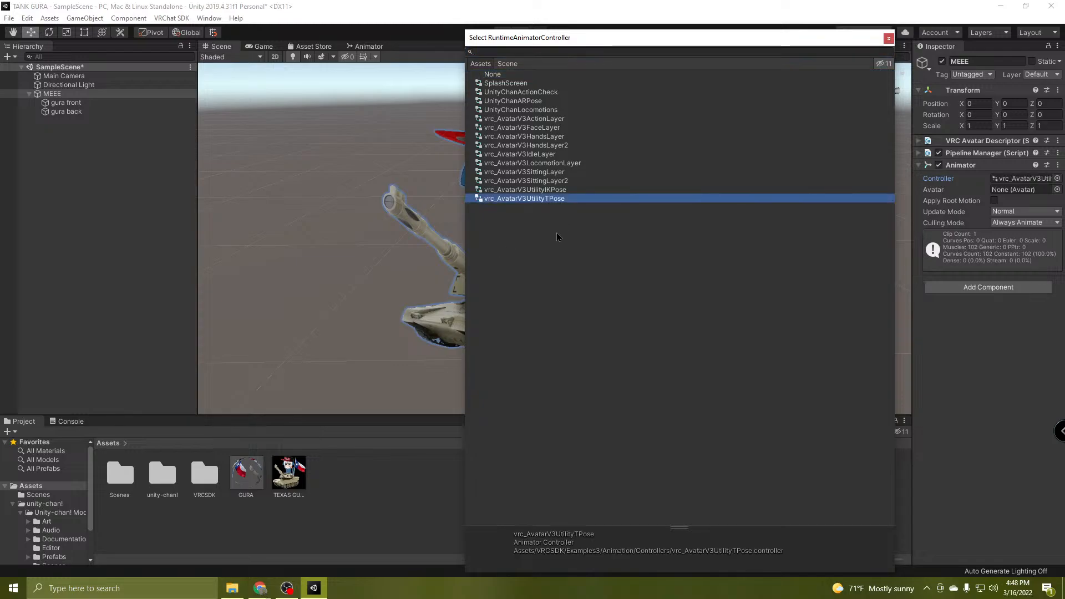
double_click(562, 200)
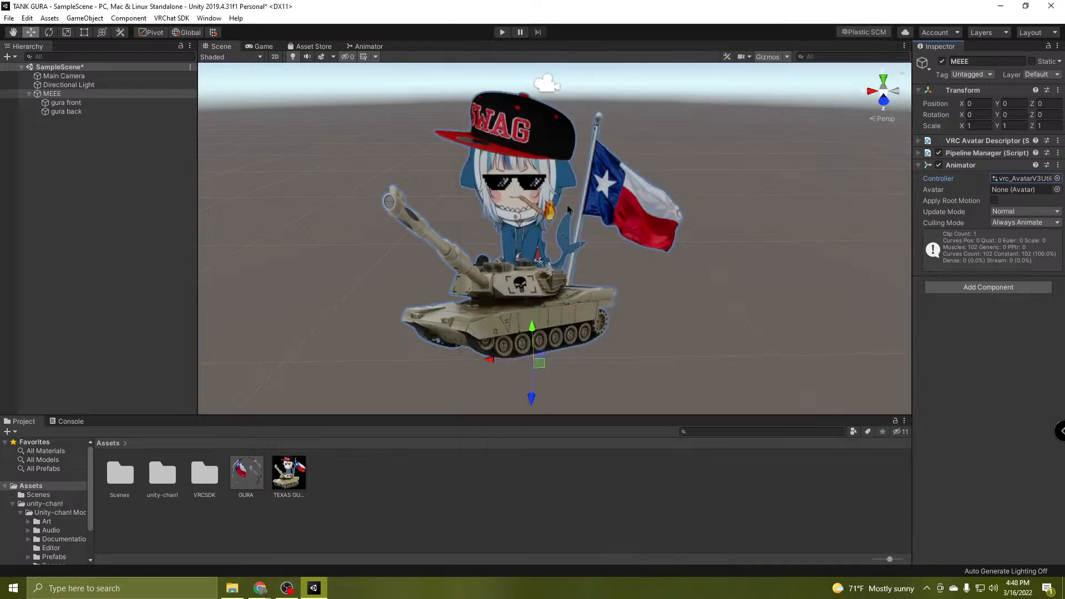
Choose None again for the Animator's Avatar, and try to assign the collapsed MEEE object to it.
click(1057, 189)
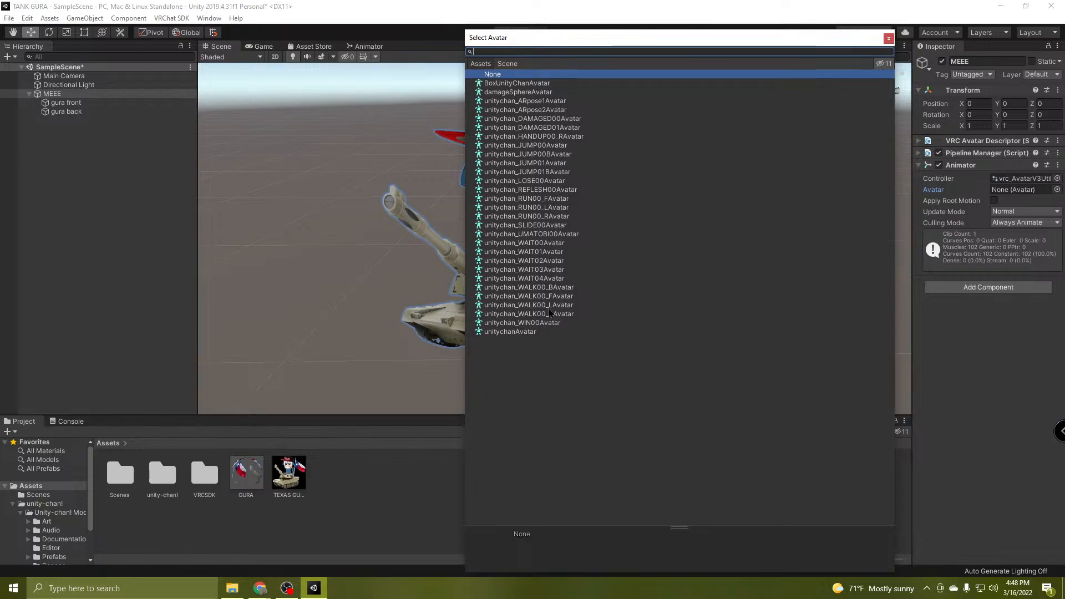
click(499, 76)
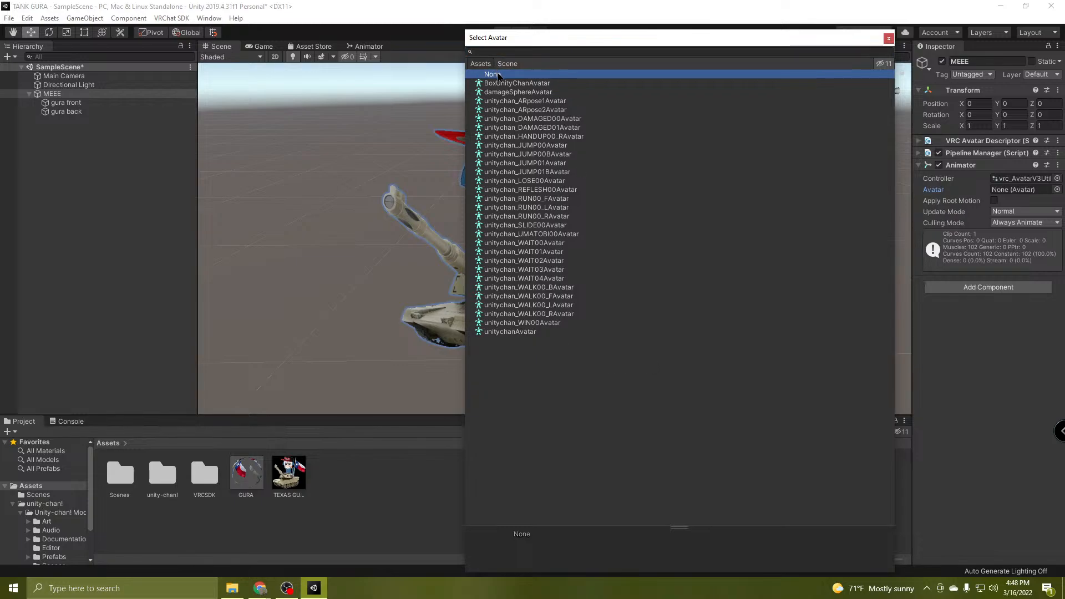
double_click(498, 76)
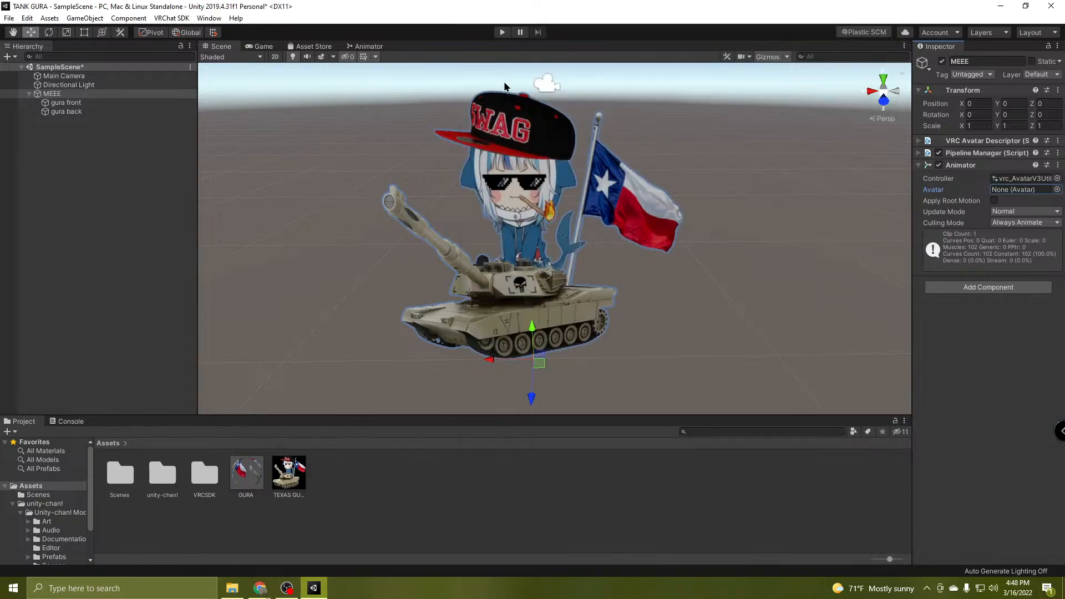
click(30, 95)
click(30, 94)
drag(46, 98, 1018, 199)
drag(53, 96, 1015, 194)
Keep the Animator's Update Mode at Normal, set its Culling Mode to Cull Update Transforms, and collapse the component.
click(1059, 213)
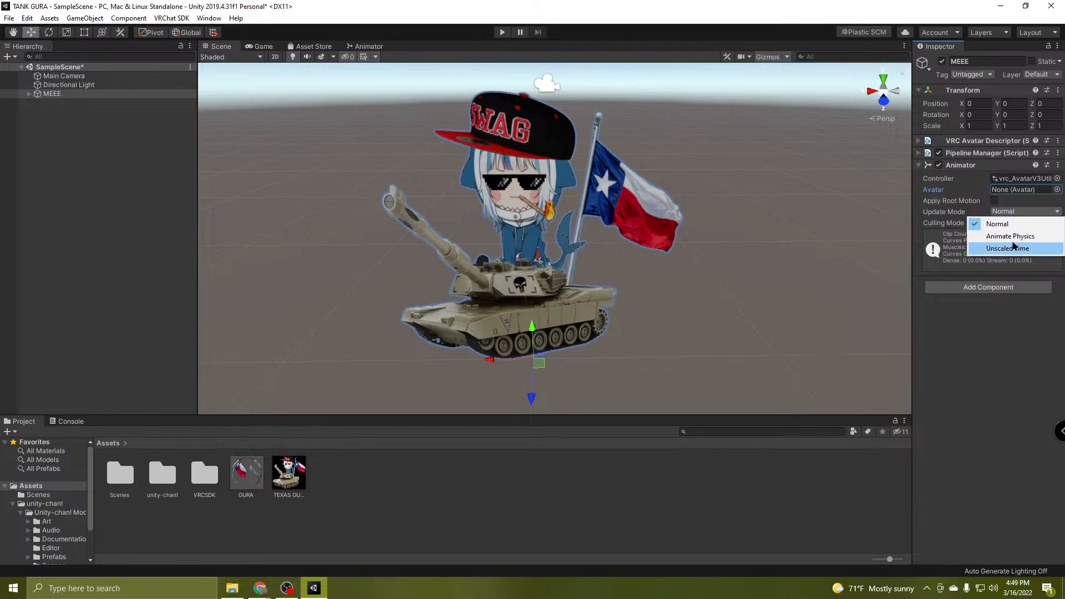
click(1054, 224)
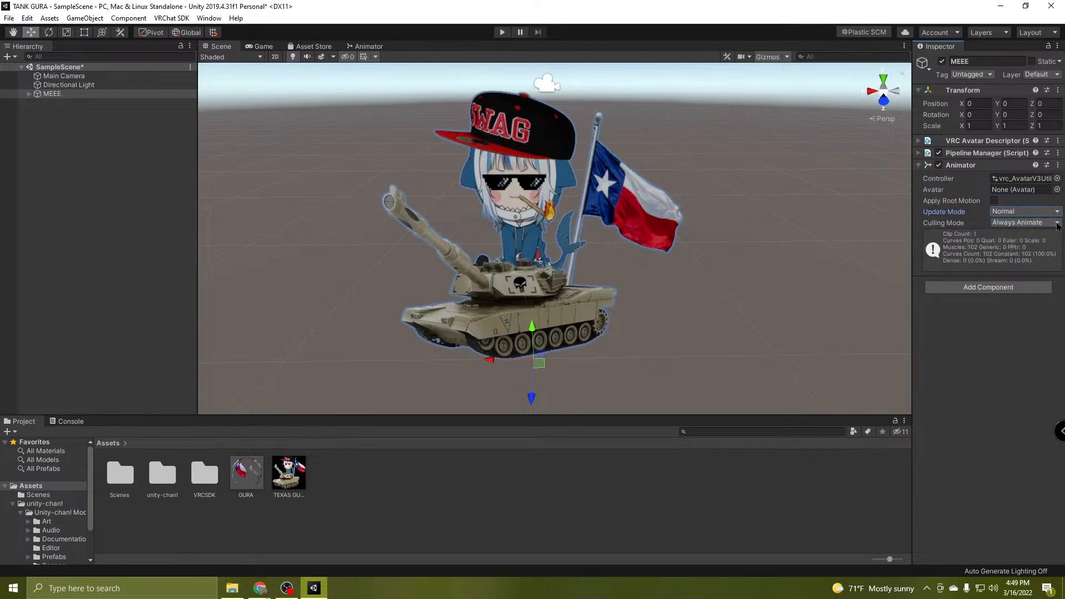
click(1058, 224)
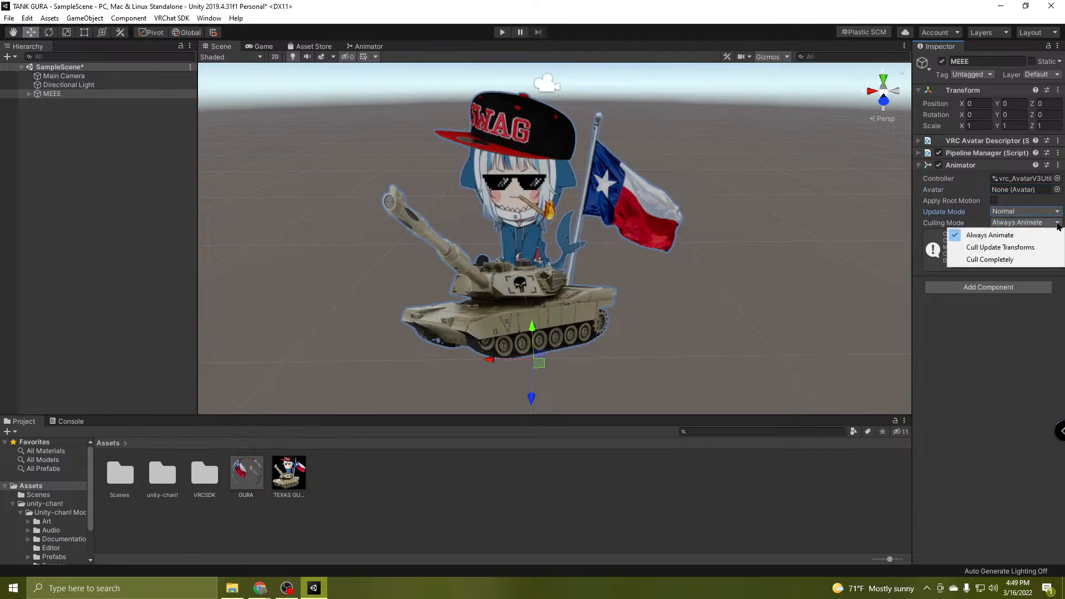
click(1004, 250)
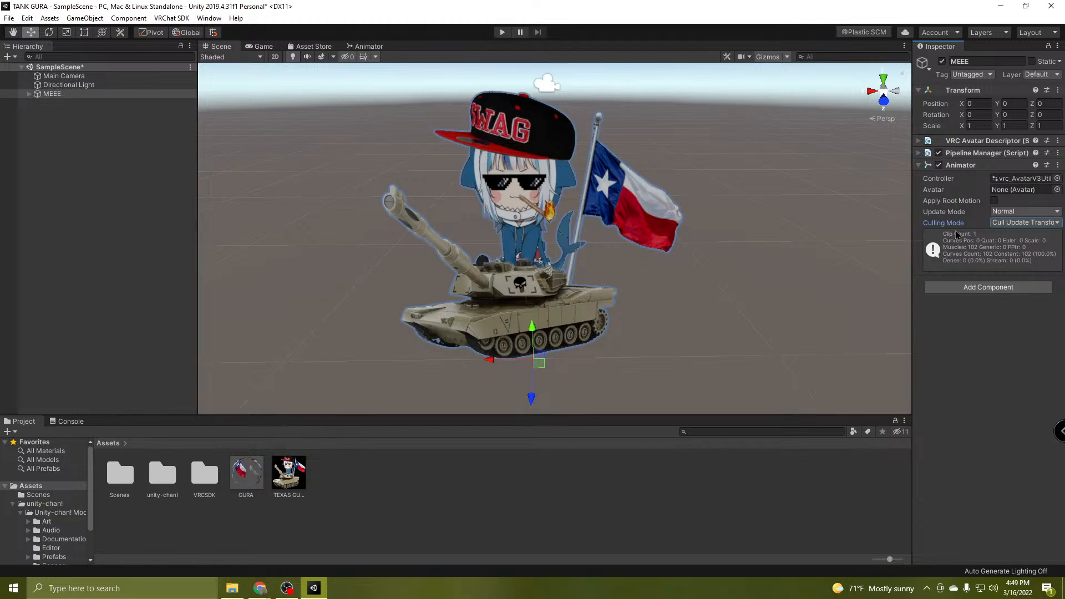
click(969, 167)
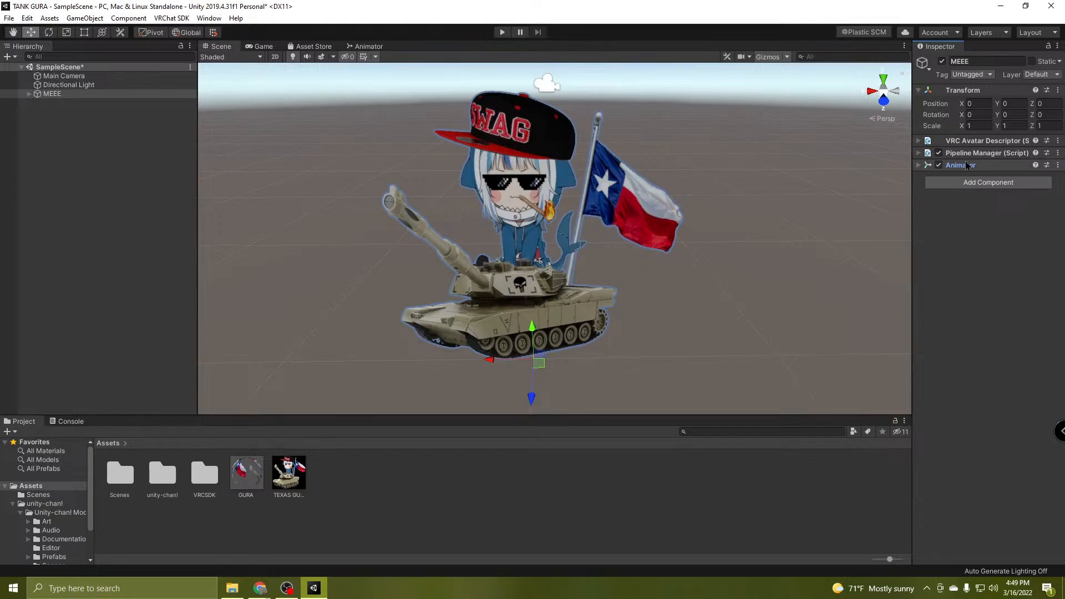
Expand the VRC Avatar Descriptor and examine the MEEE avatar in the scene from near and far.
click(965, 142)
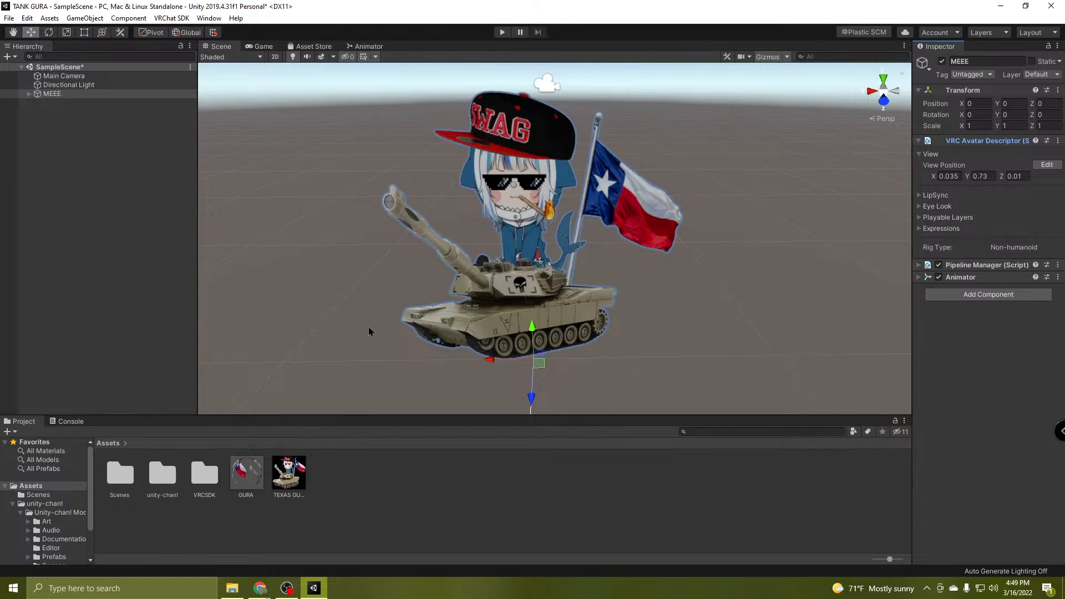
right_drag(668, 298, 627, 298)
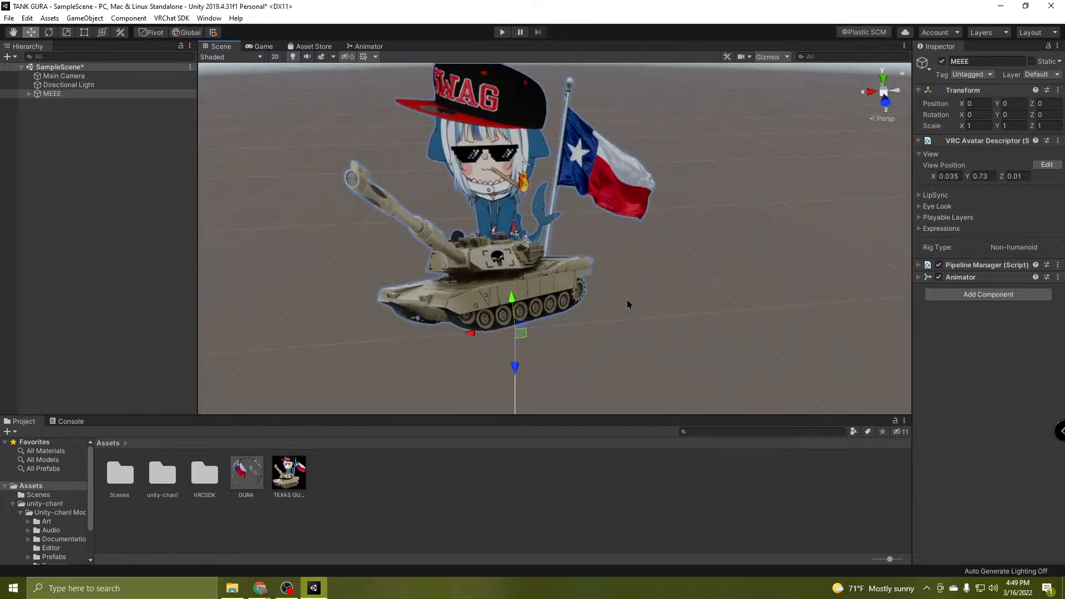
right_drag(779, 277, 699, 249)
scroll(715, 285, down, 2)
key(w)
scroll(677, 278, down, 6)
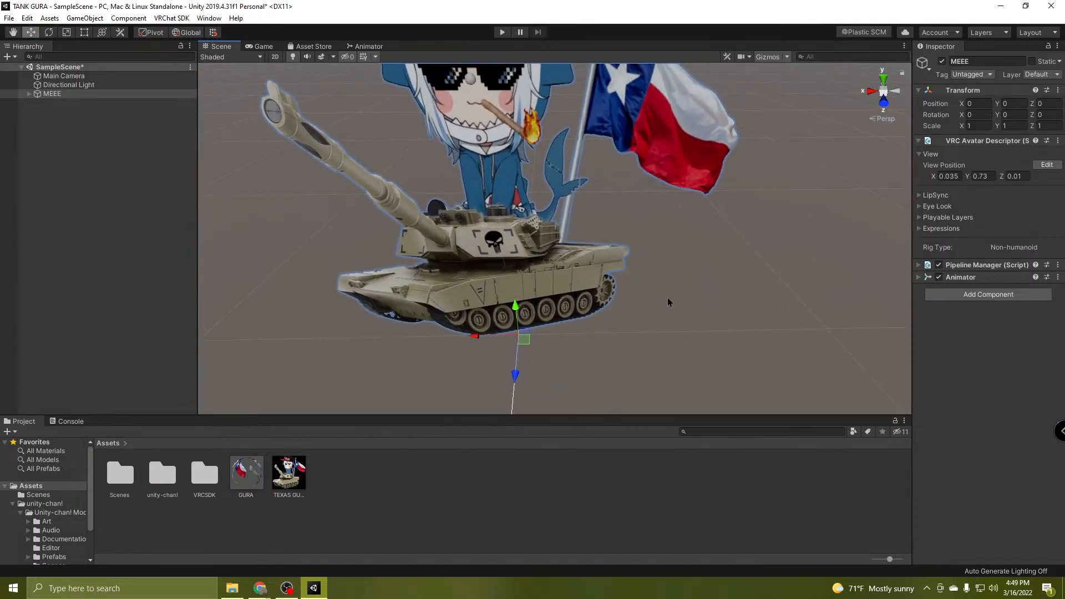
mouse_move(746, 334)
right_down()
mouse_move(718, 302)
mouse_move(733, 321)
mouse_move(713, 374)
mouse_move(756, 367)
mouse_move(741, 336)
right_up()
key(s)
key(w)
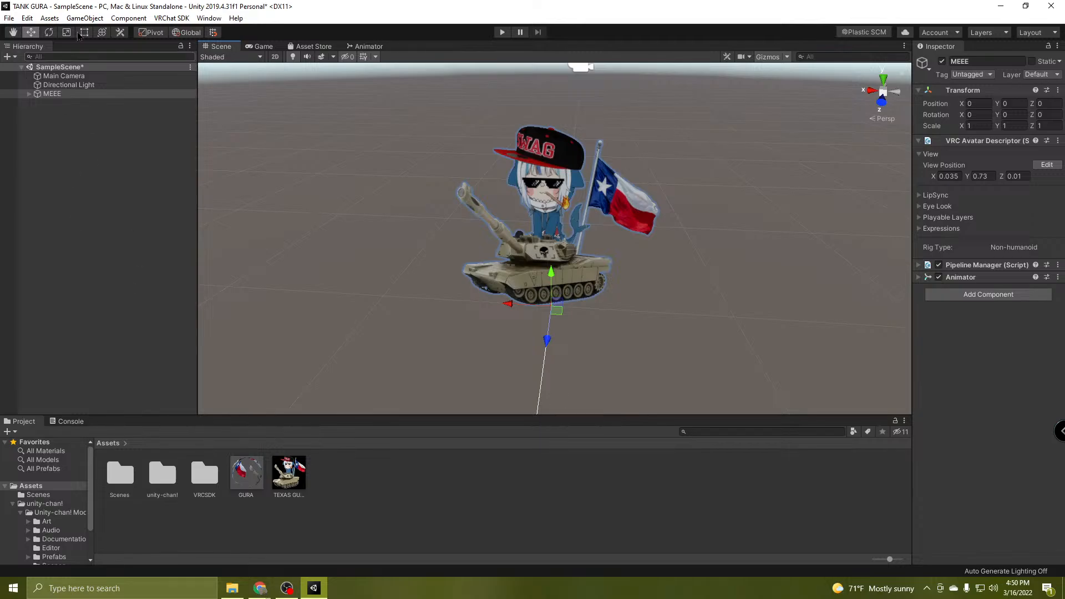
Save the scene and reselect the MEEE object.
click(6, 18)
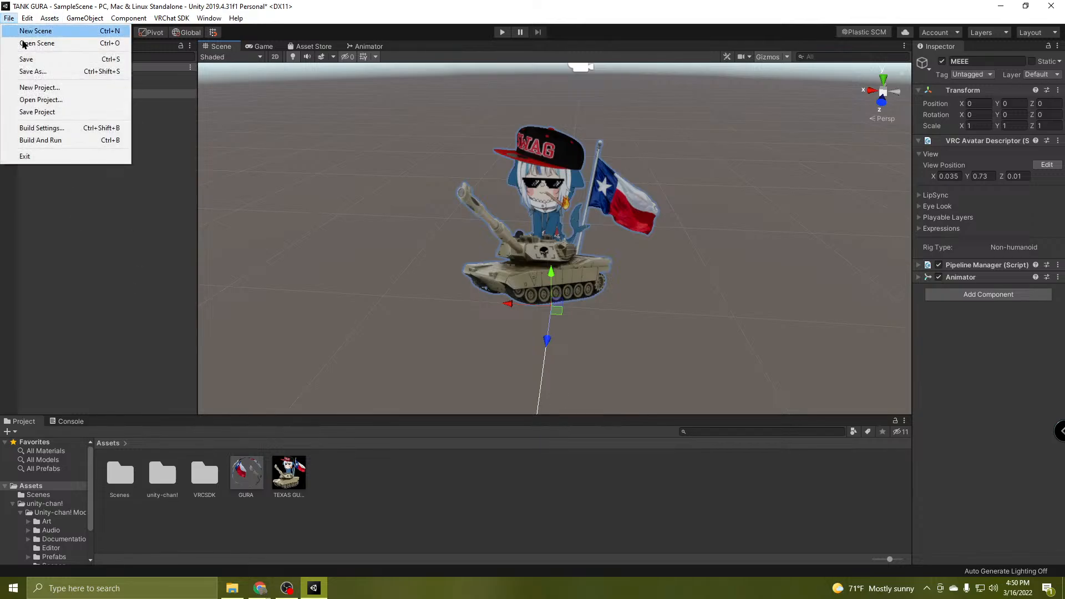
click(25, 60)
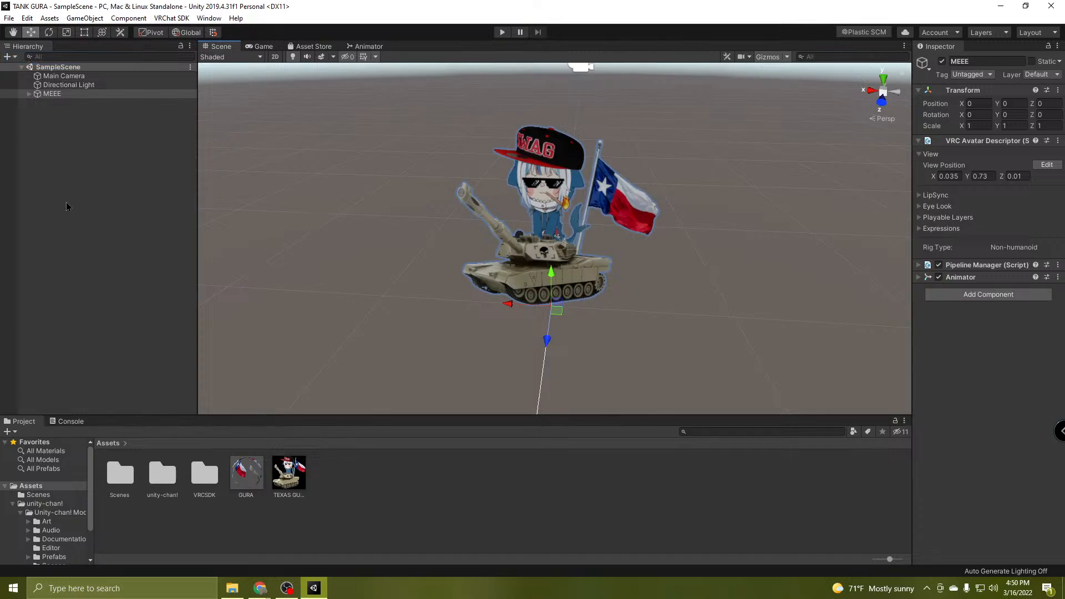
click(137, 180)
click(61, 95)
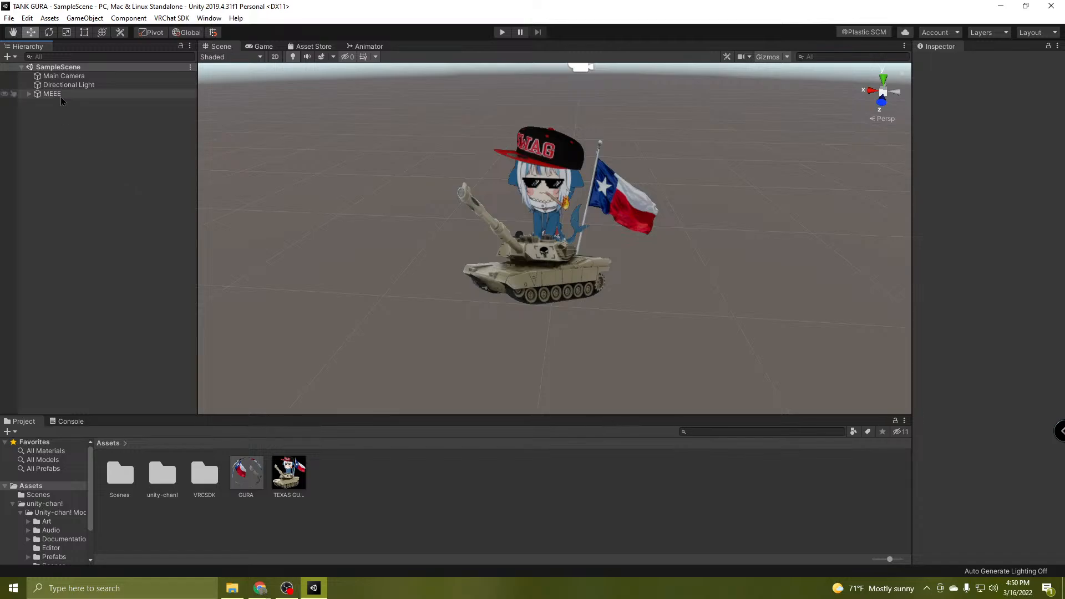
mouse_move(424, 286)
right_down()
mouse_move(478, 356)
mouse_move(411, 275)
mouse_move(420, 282)
right_up()
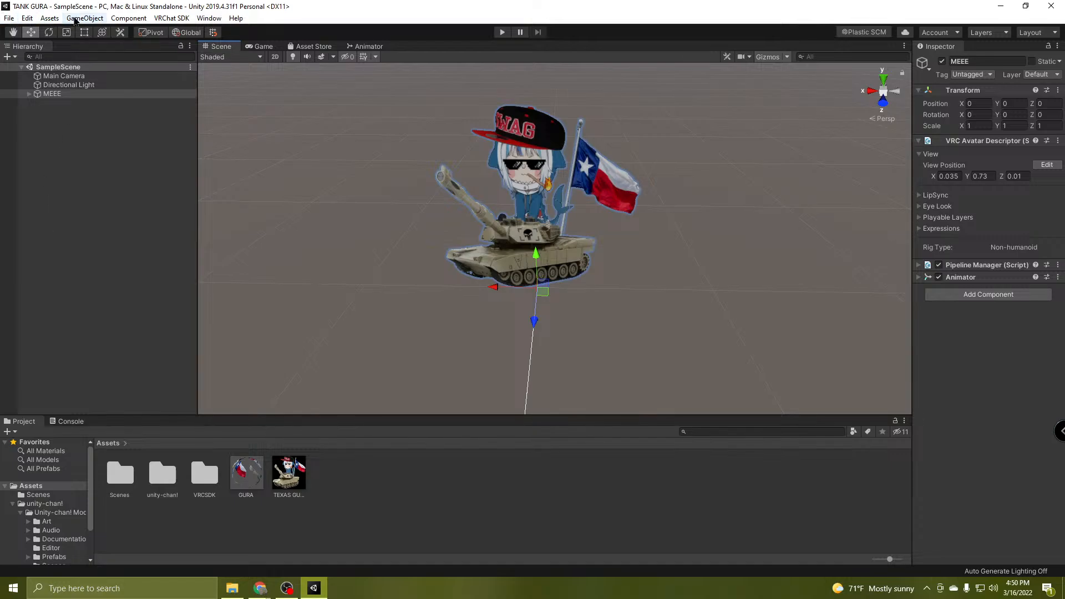
Show the VRChat SDK control panel and place its window over the middle of the scene.
click(169, 18)
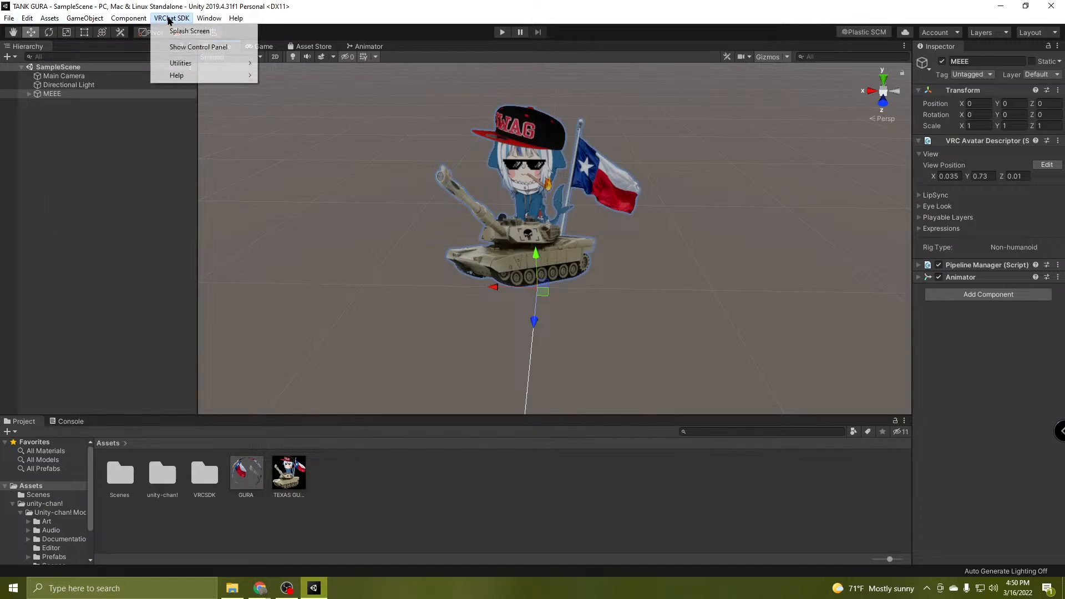
click(179, 50)
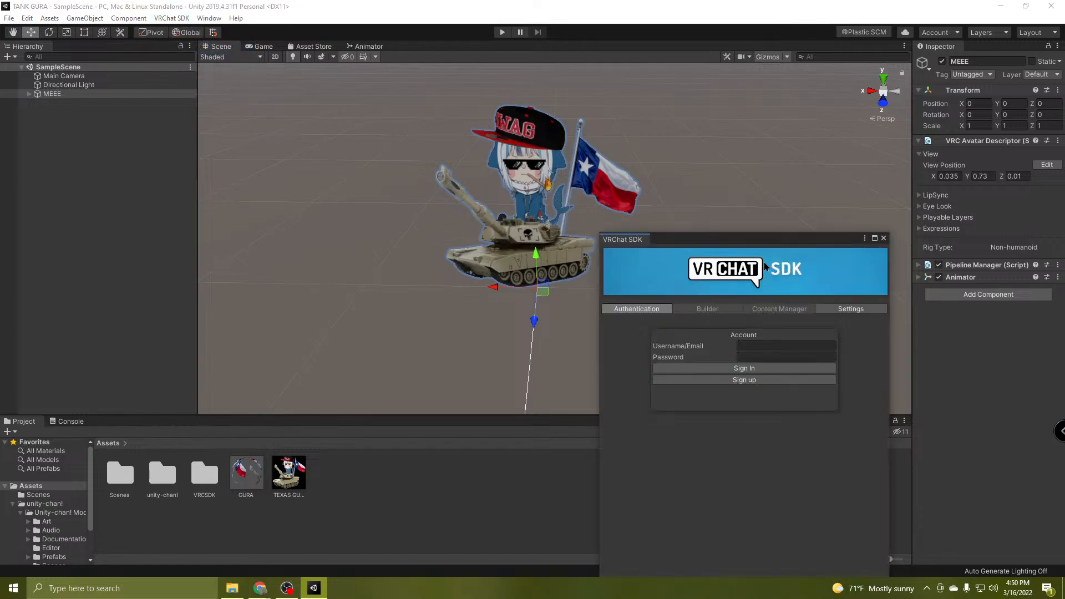
drag(741, 237, 532, 166)
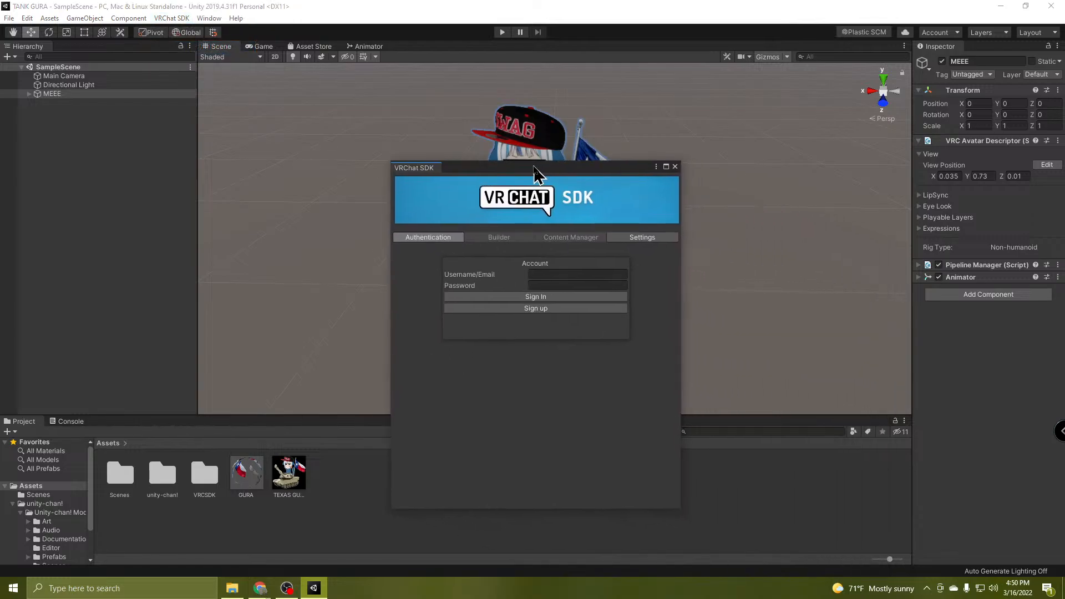
Enter the account password in the VRChat SDK sign-in form and erase it again.
click(552, 274)
click(561, 284)
text(**********)
key(BackSpace)
key(BackSpace)
key(BackSpace)
key(BackSpace)
key(BackSpace)
key(BackSpace)
key(BackSpace)
key(BackSpace)
key(BackSpace)
key(BackSpace)
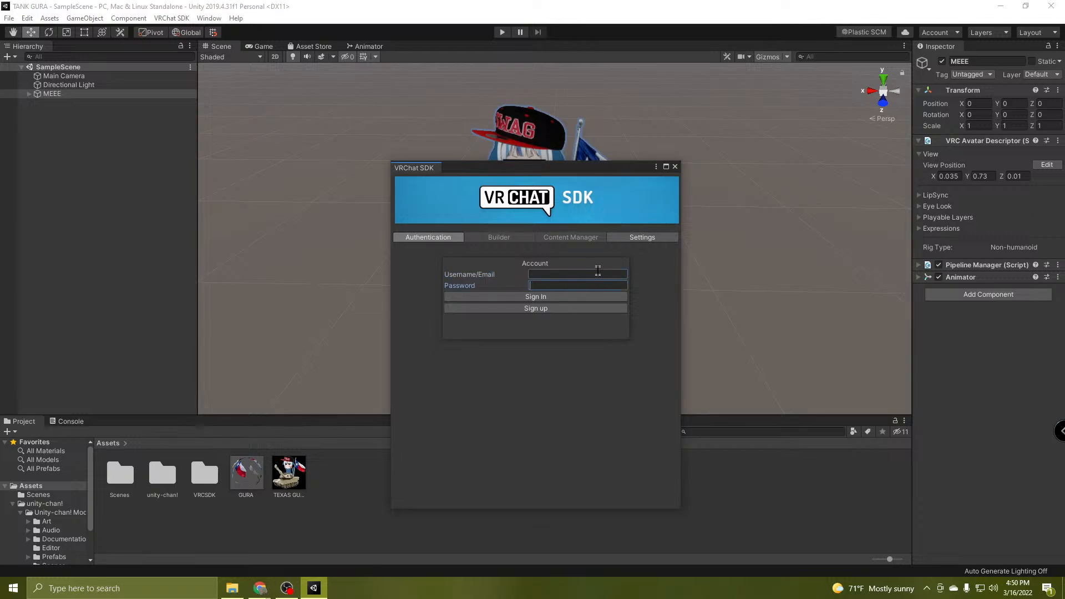
Enter the account's username and password in the VRChat SDK form and try to sign in.
click(561, 271)
text(SINON'S_LIL_BRO)
click(597, 286)
text(********)
click(545, 298)
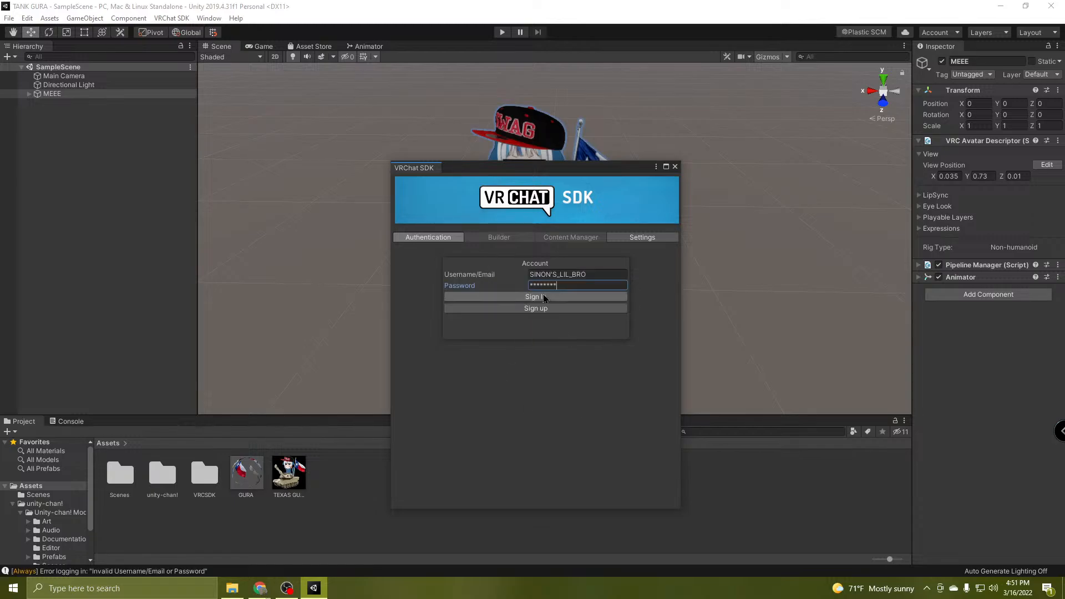
click(550, 298)
click(537, 298)
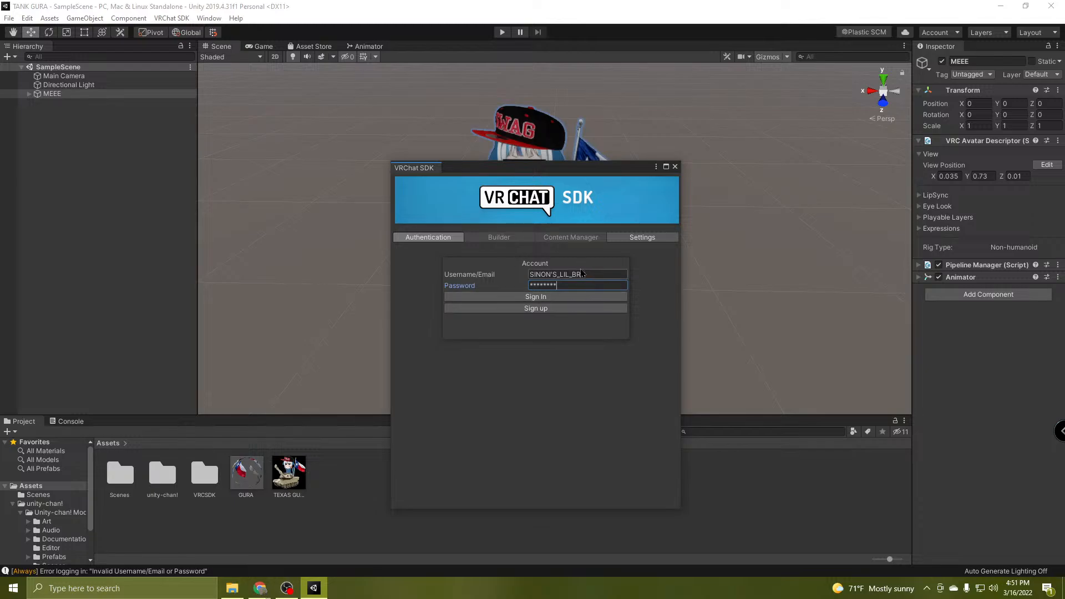
Re-enter the account's username and password in the VRChat SDK form and retry signing in.
drag(600, 277, 473, 280)
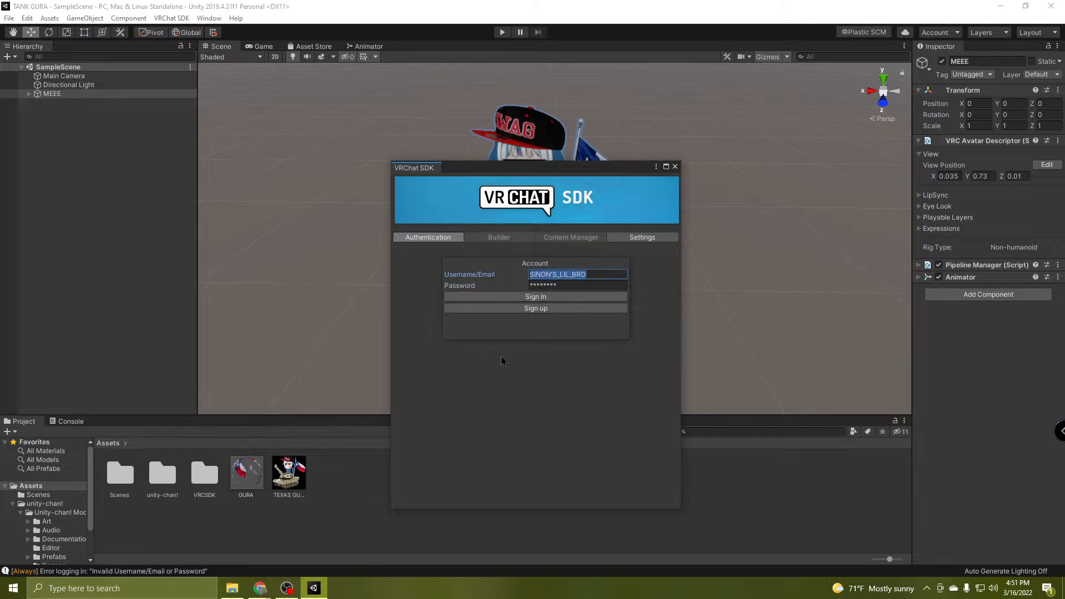
text(SINON'S_LIL_BRO)
click(567, 284)
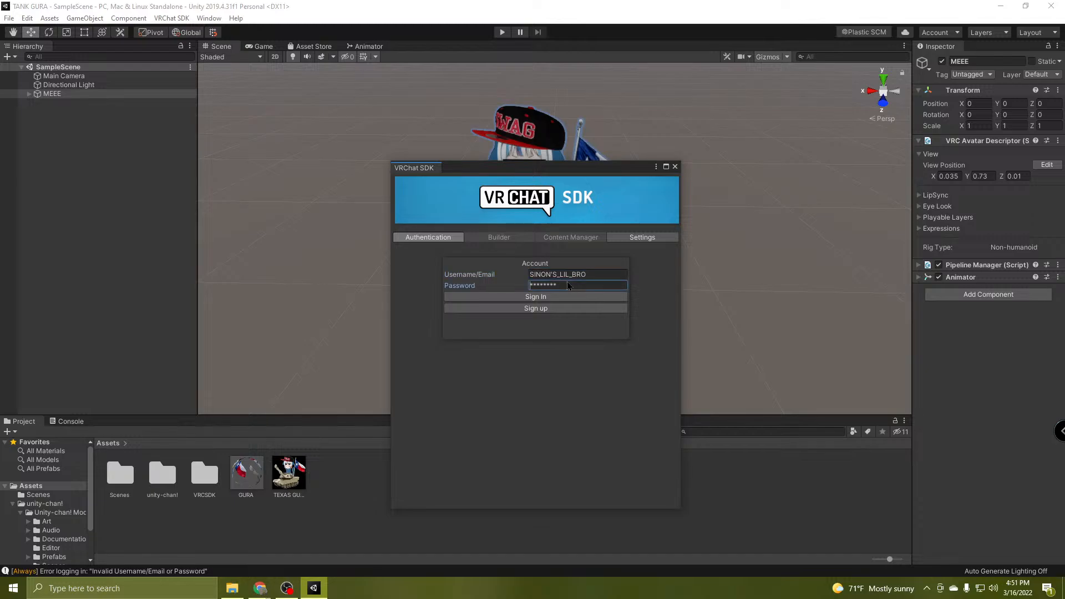
key(BackSpace)
text(********)
click(538, 298)
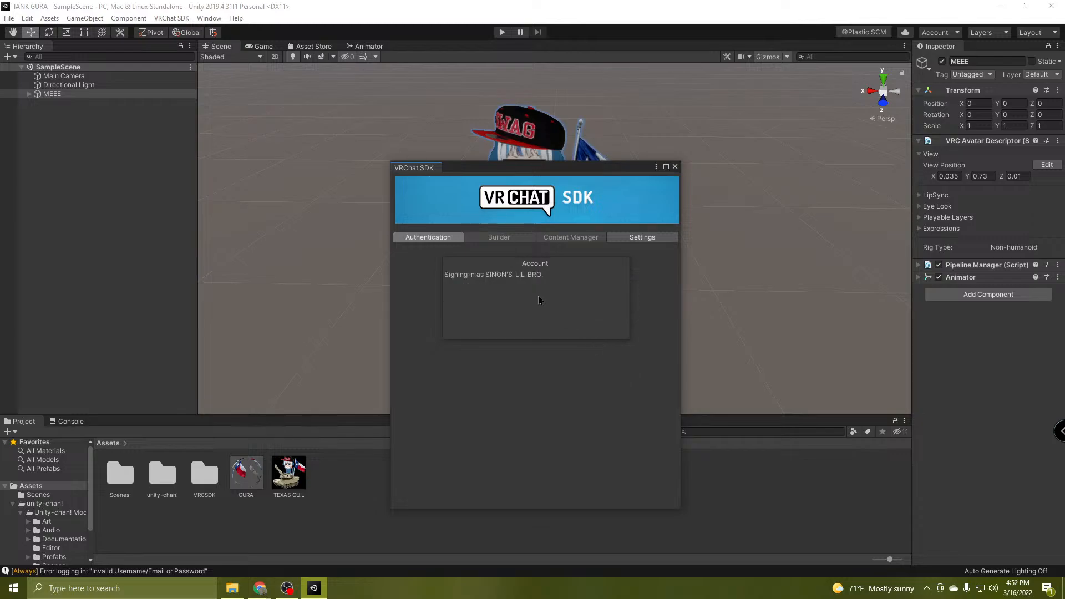
click(544, 298)
click(545, 299)
click(531, 298)
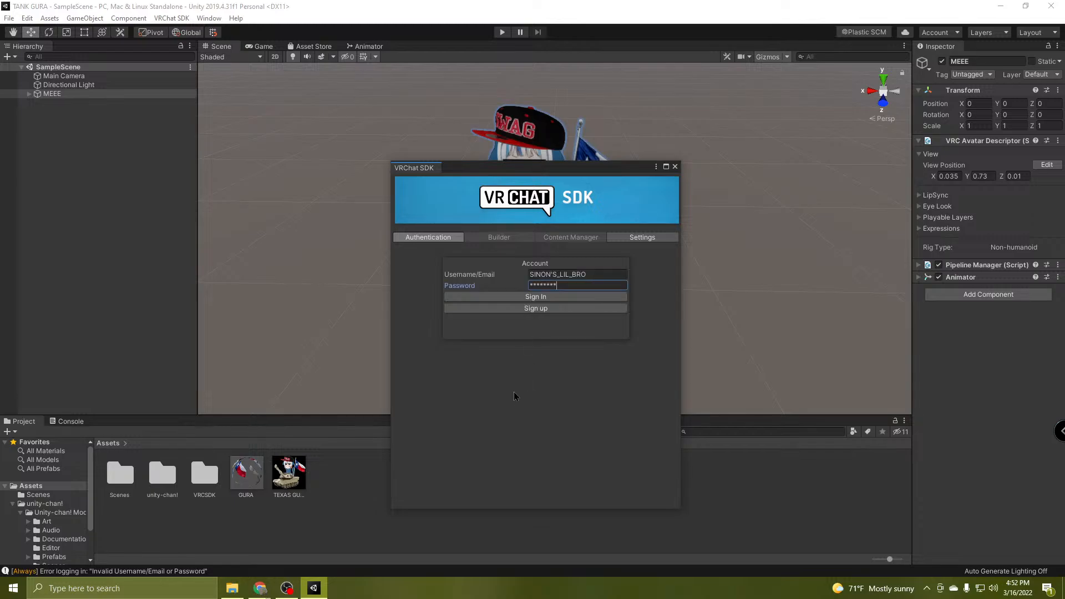
Close the VRChat SDK window, quit the Unity editor and close the picture folder window.
click(668, 239)
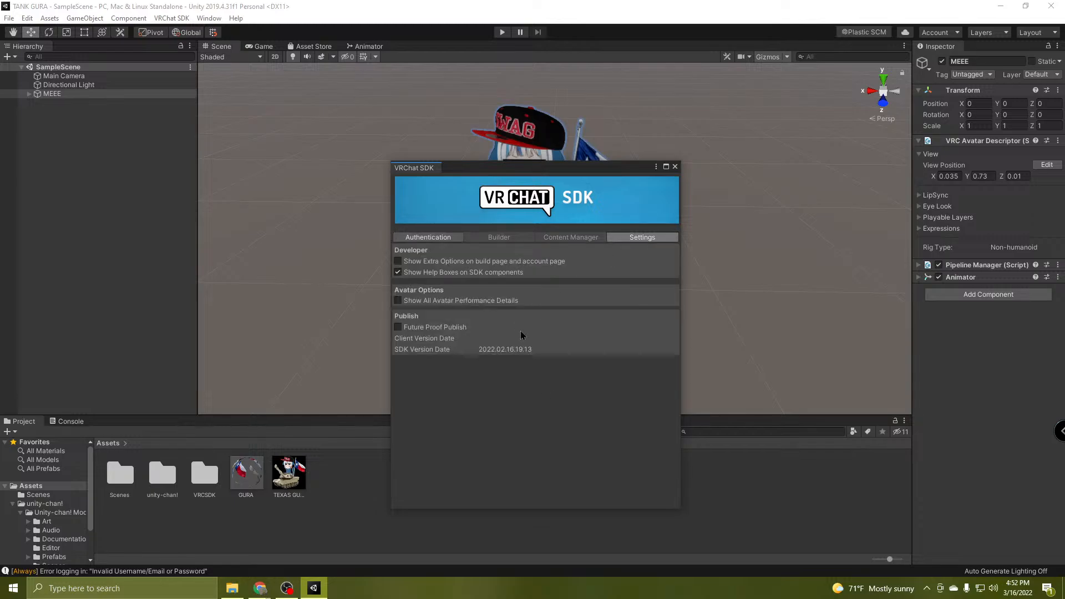
click(674, 167)
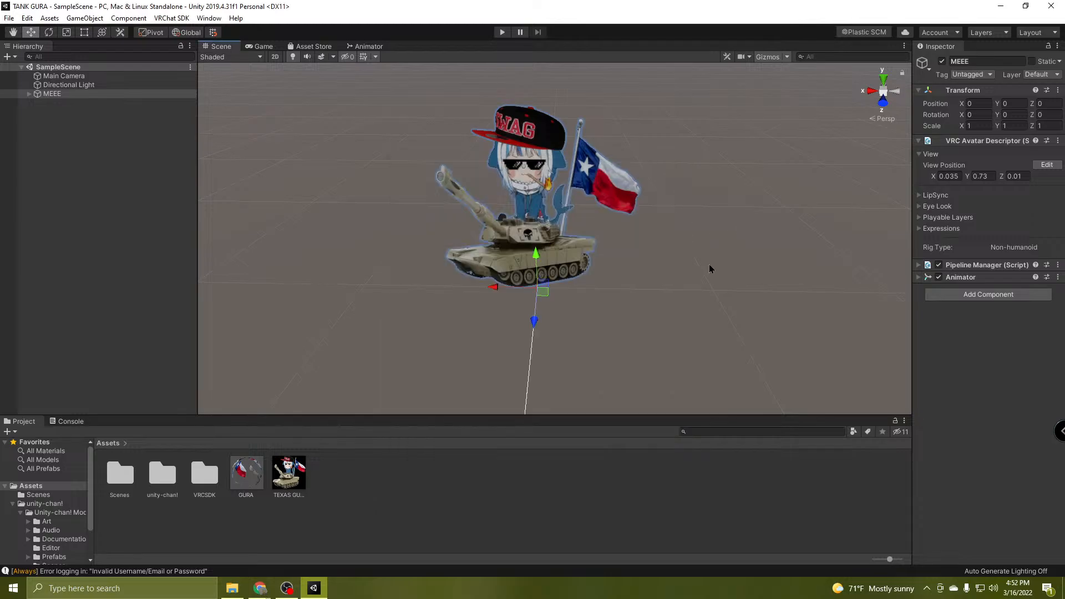
click(1051, 6)
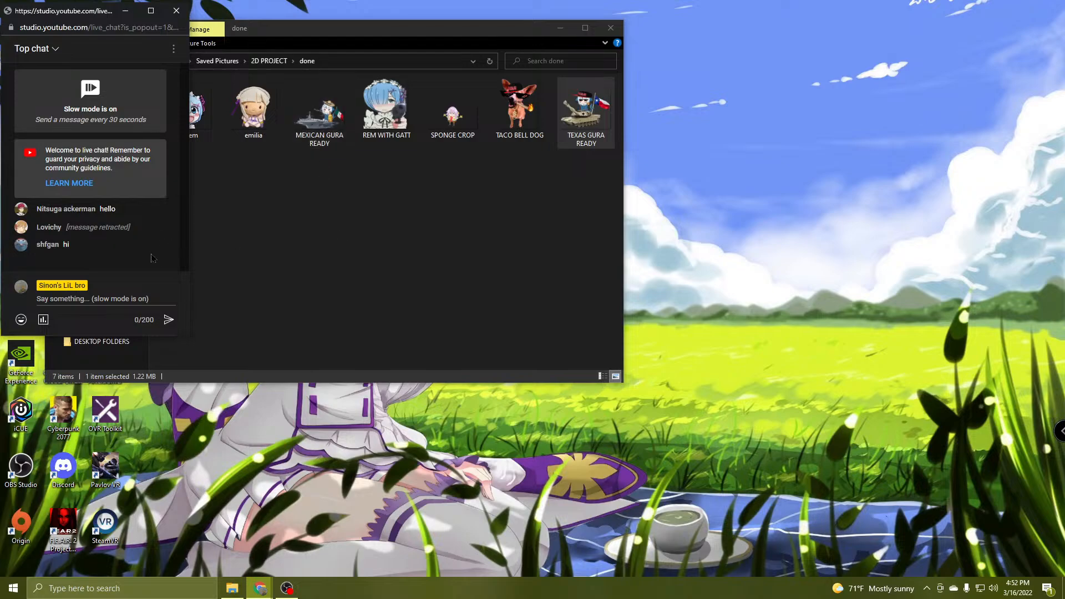
click(610, 29)
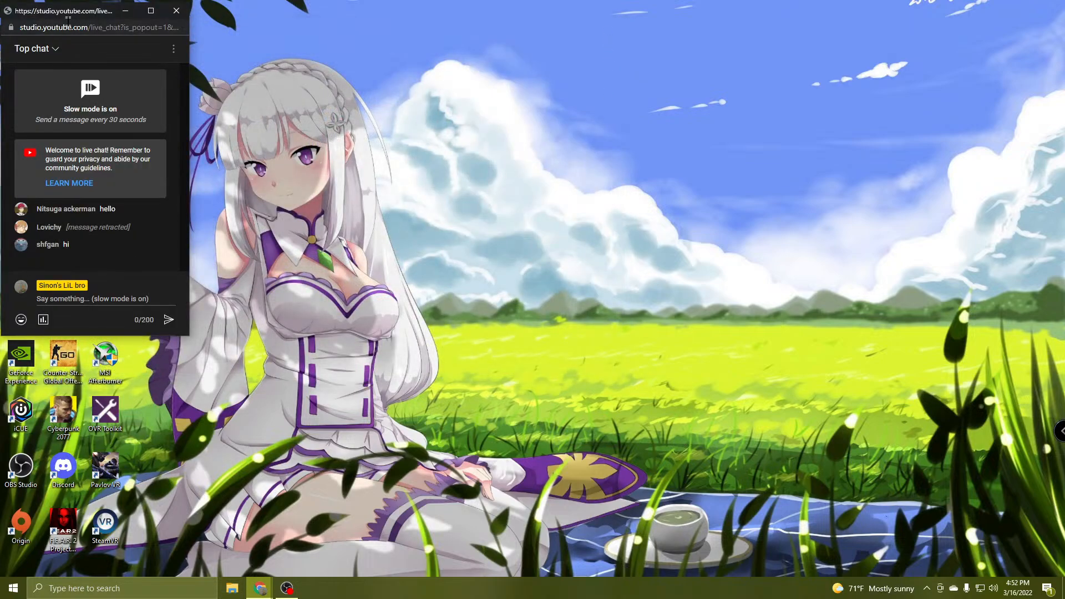
Check the ExpressVPN connection state, close it, and move the live chat window clear of the desktop shortcuts.
drag(83, 12, 438, 138)
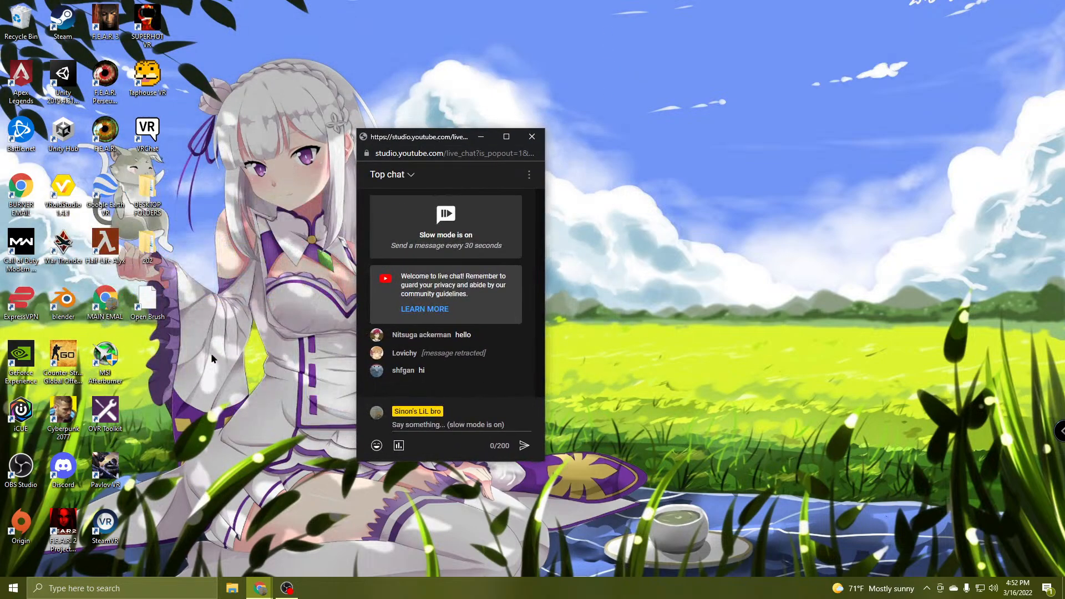
double_click(12, 309)
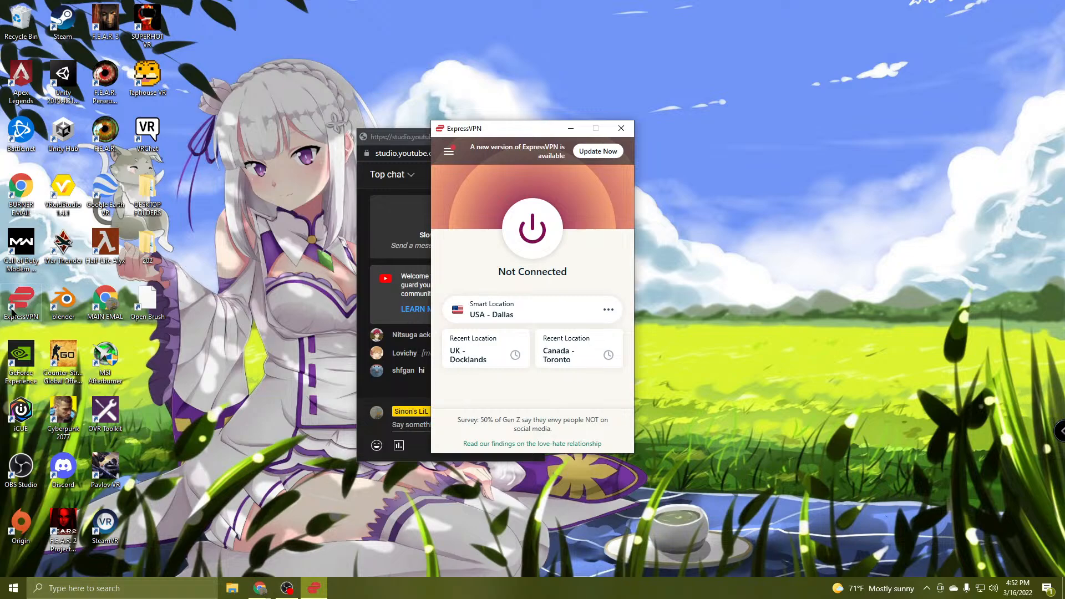
click(628, 130)
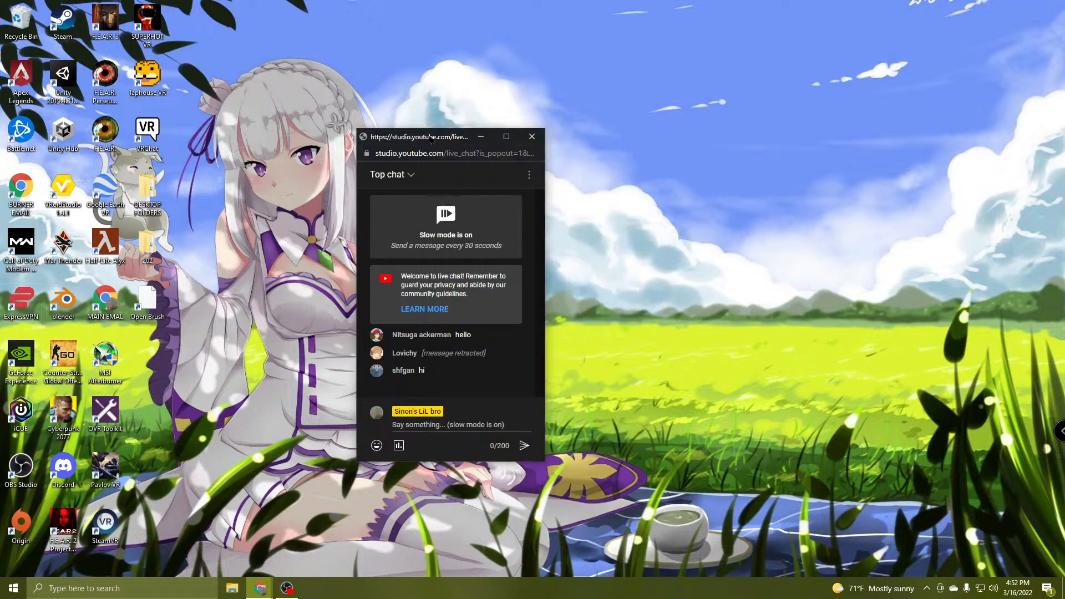
drag(431, 136, 942, 21)
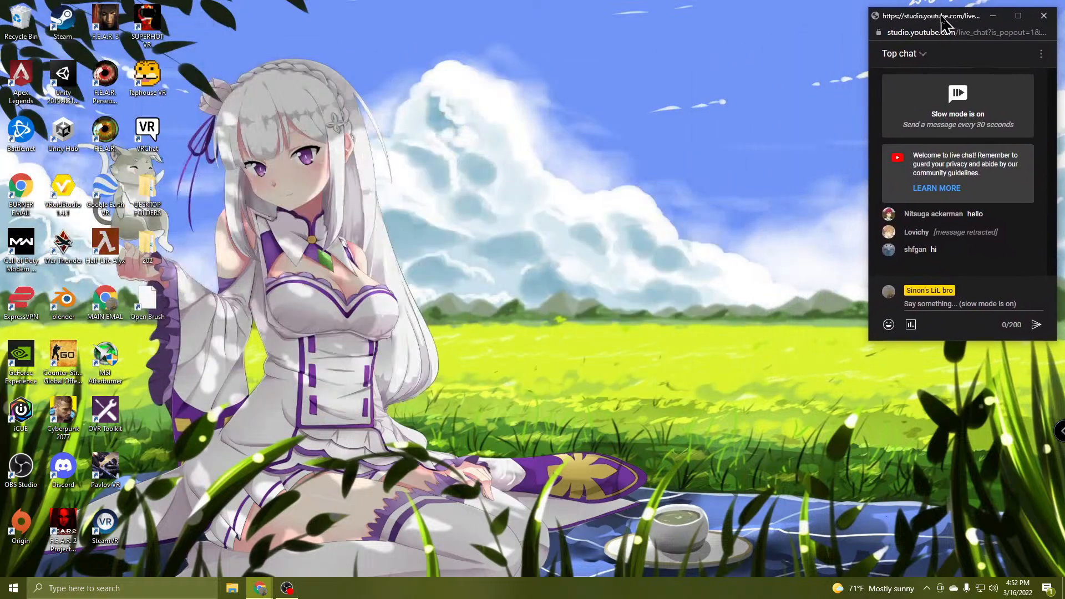
click(486, 298)
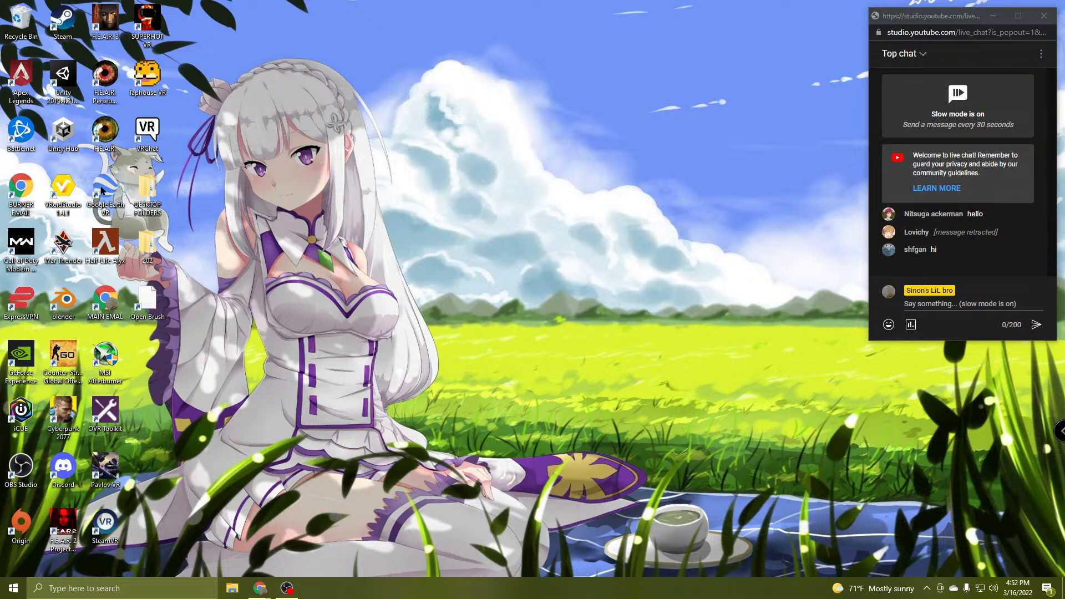
Reopen the TANK GURA project from Unity Hub and show the VRChat SDK authentication form.
double_click(63, 132)
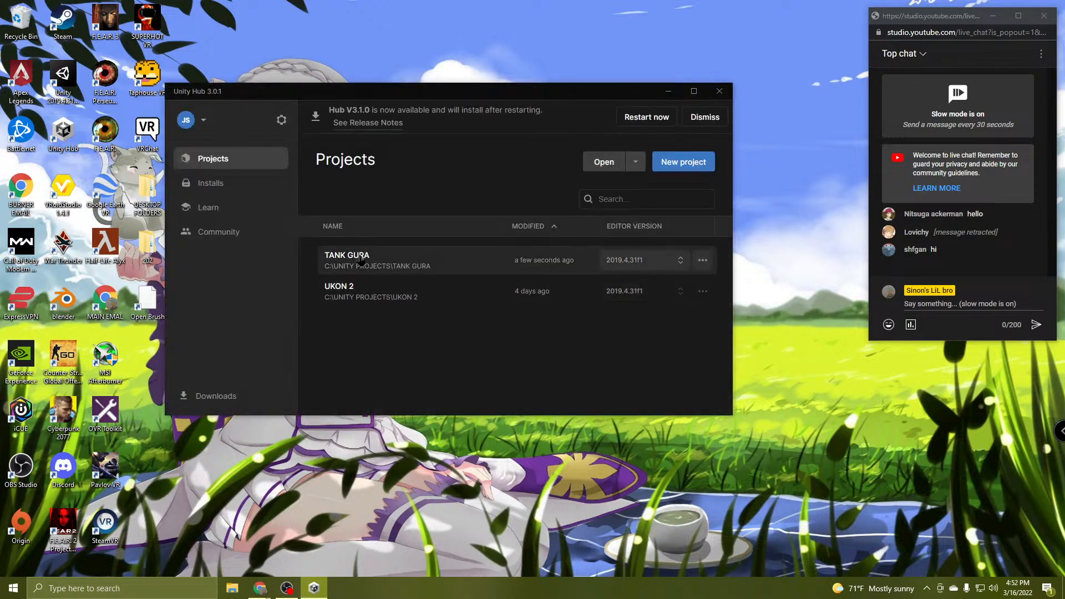
click(360, 259)
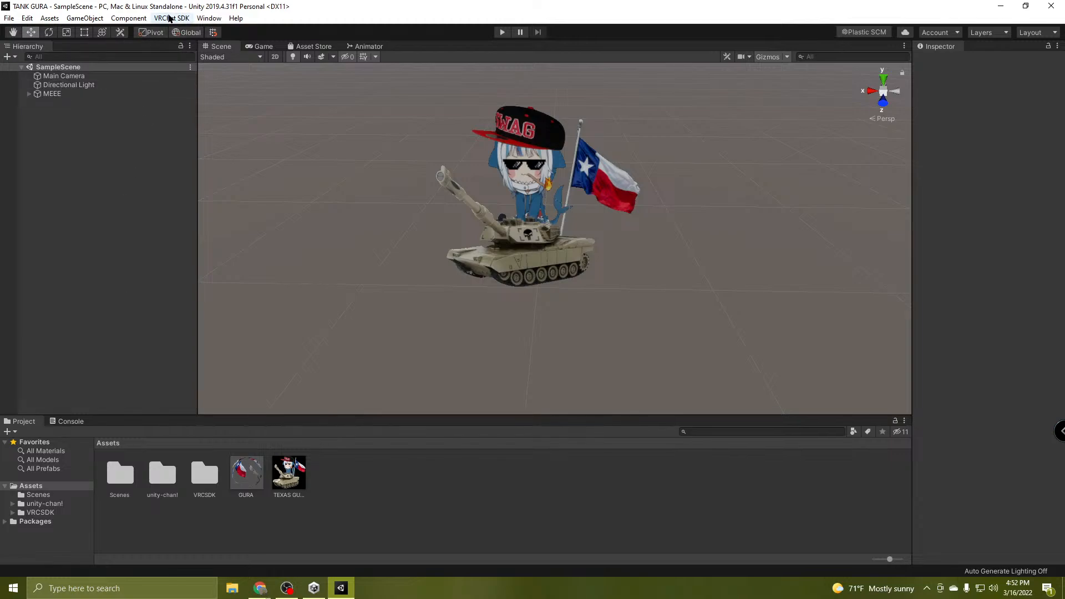
click(171, 18)
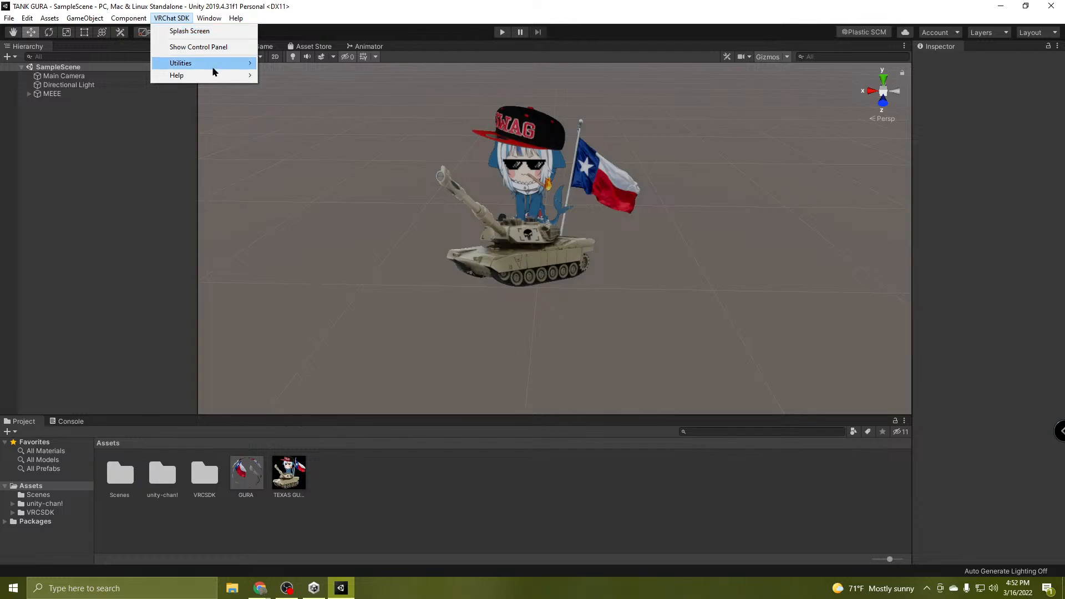
click(223, 53)
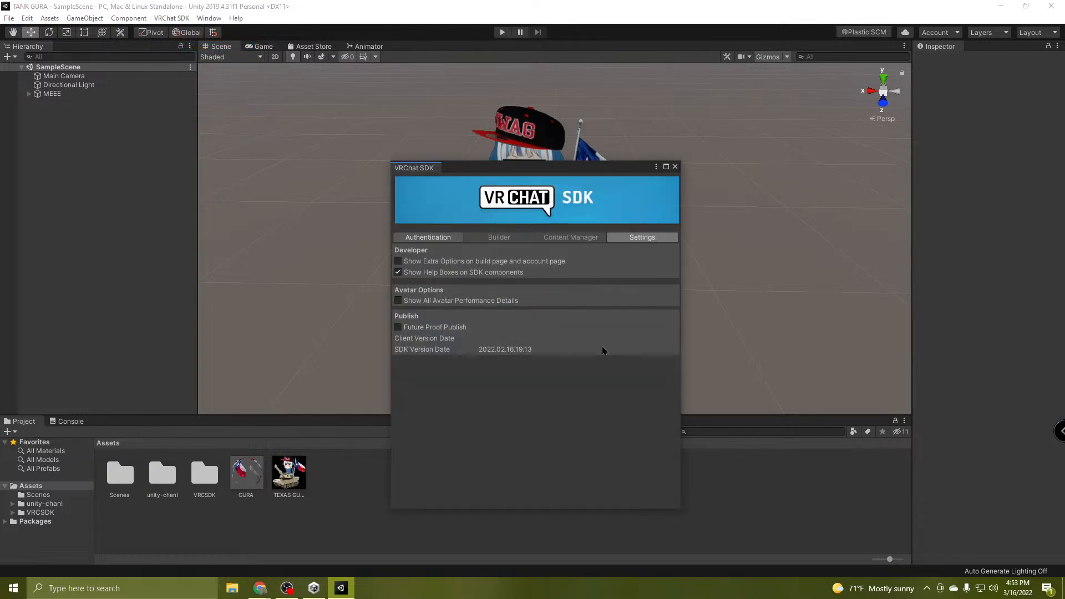
click(435, 239)
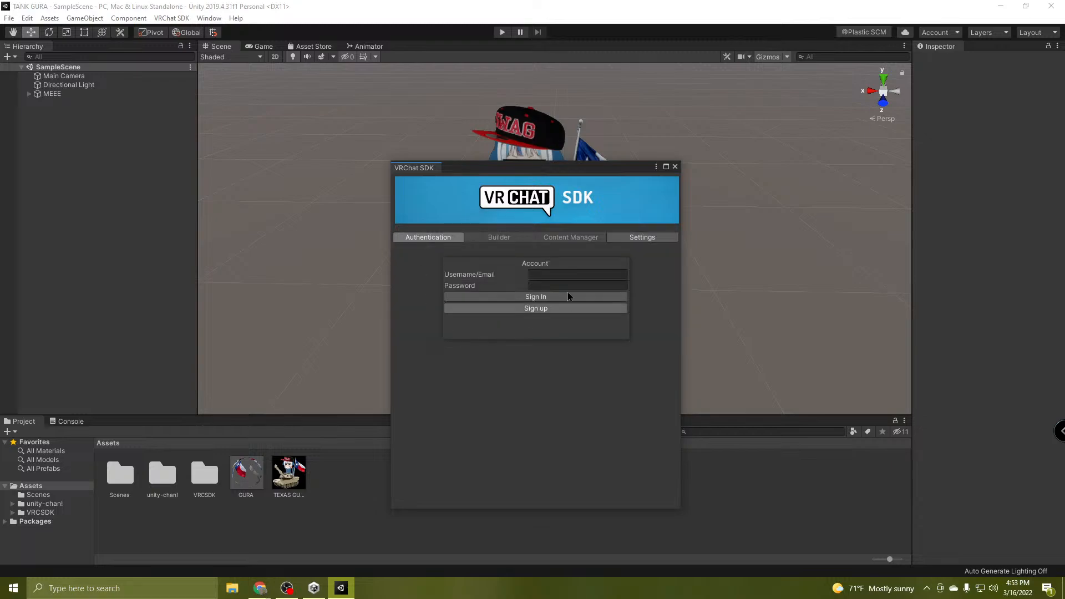
Enter the account's username and password in the empty authentication form and sign in to the VRChat SDK.
click(573, 274)
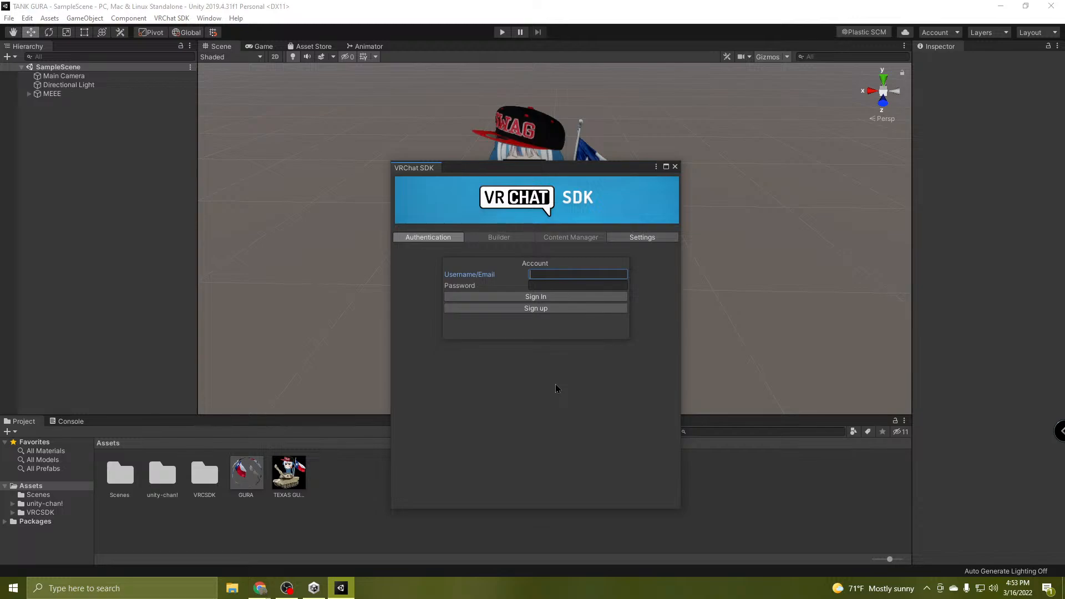
text(SINON'S_LIL_BRO)
click(538, 285)
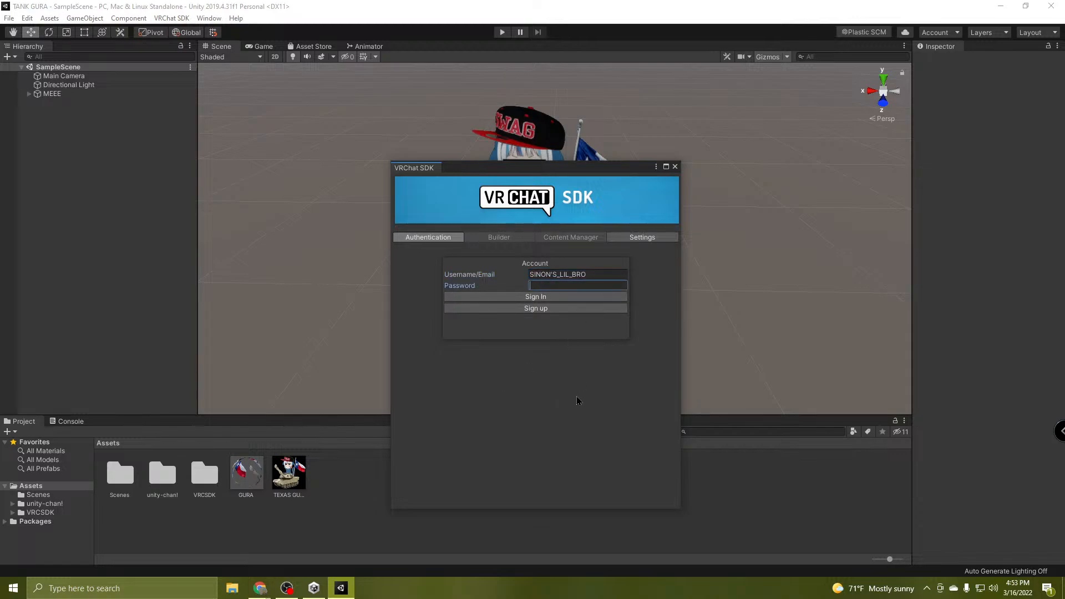
text(**)
key(BackSpace)
key(BackSpace)
text(********)
click(528, 298)
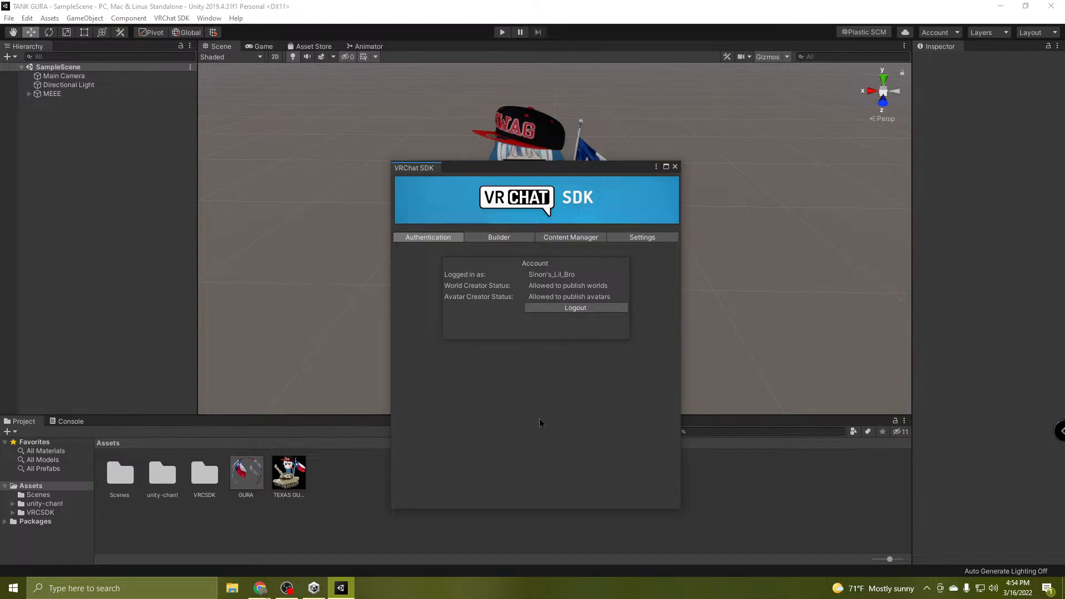
Review MEEE's build checks in the SDK Builder and auto-fix the Streaming Mip Maps and MeshCollider issues.
click(499, 237)
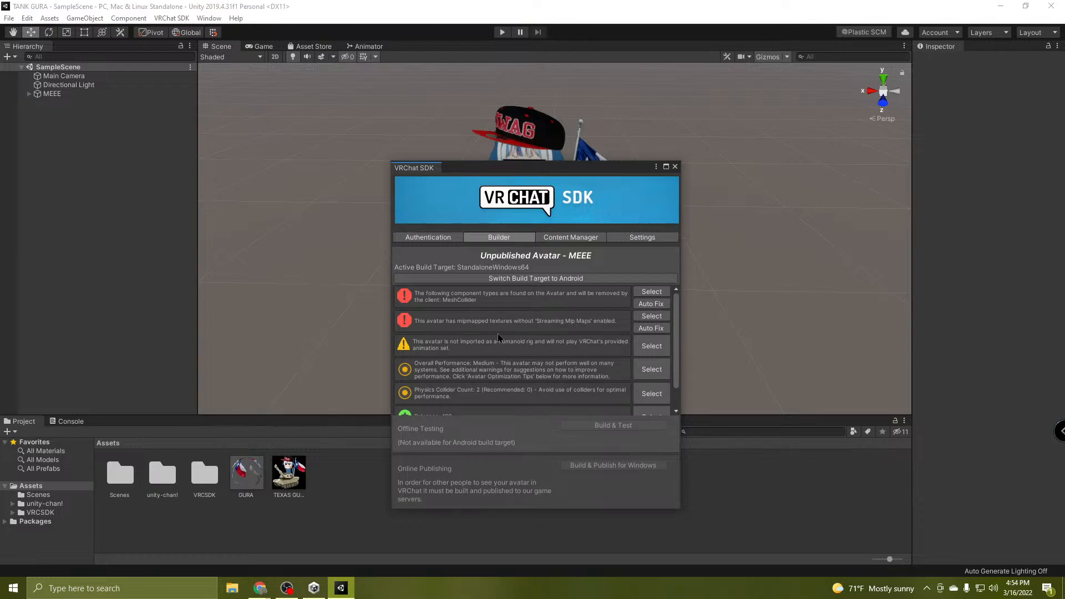
scroll(506, 343, down, 1)
scroll(543, 372, up, 1)
scroll(566, 360, down, 1)
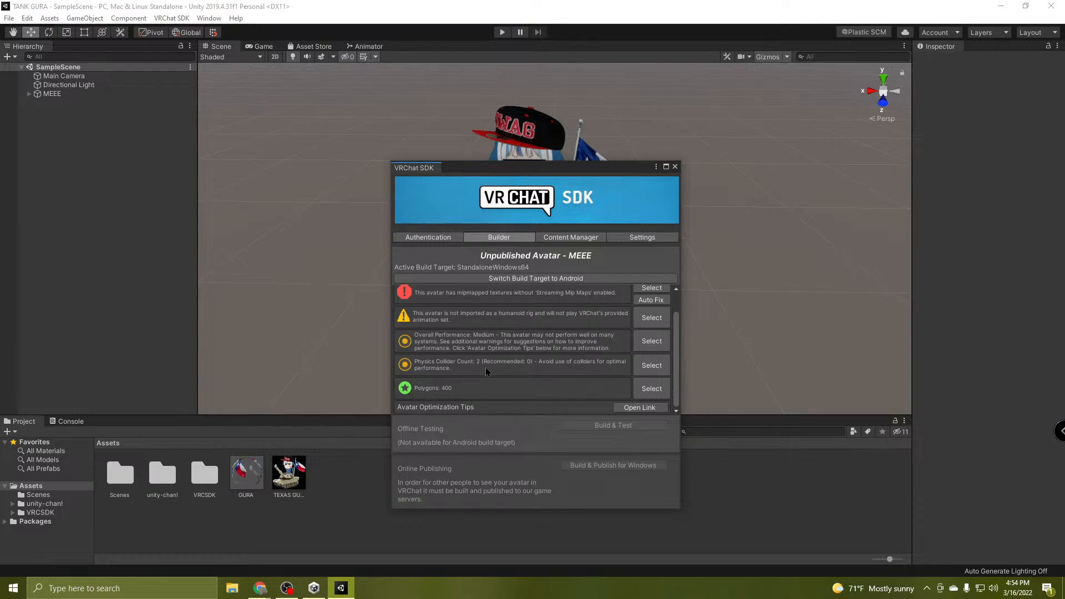
scroll(477, 339, up, 1)
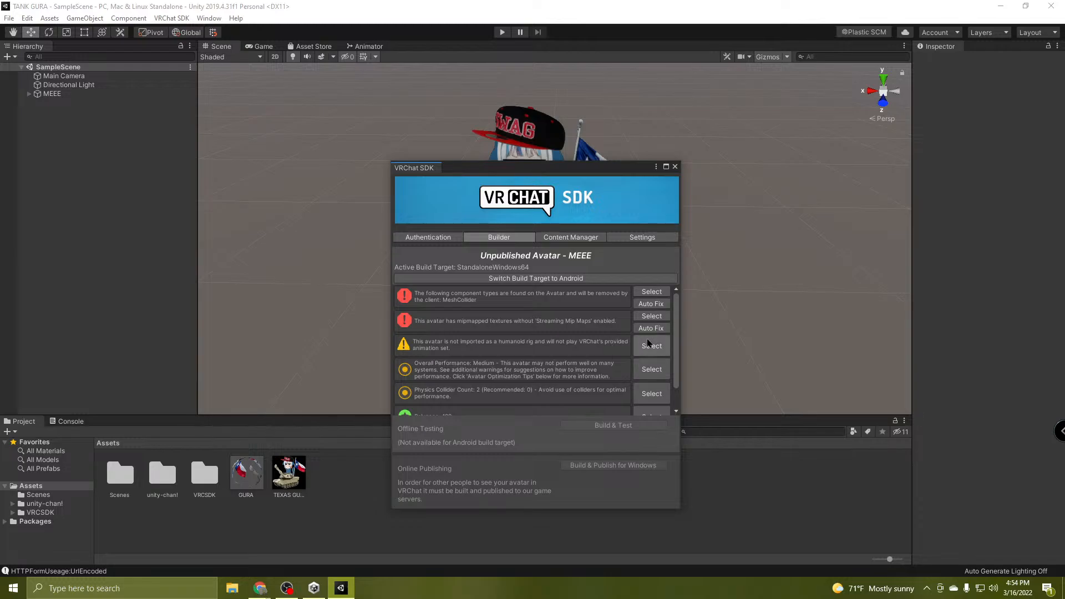
click(663, 328)
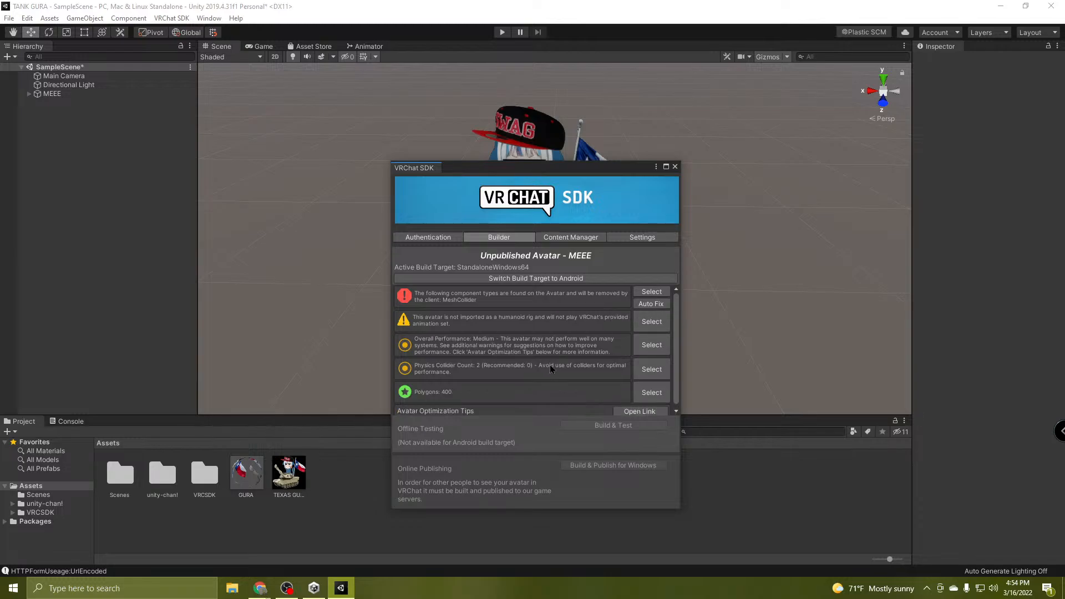
click(652, 304)
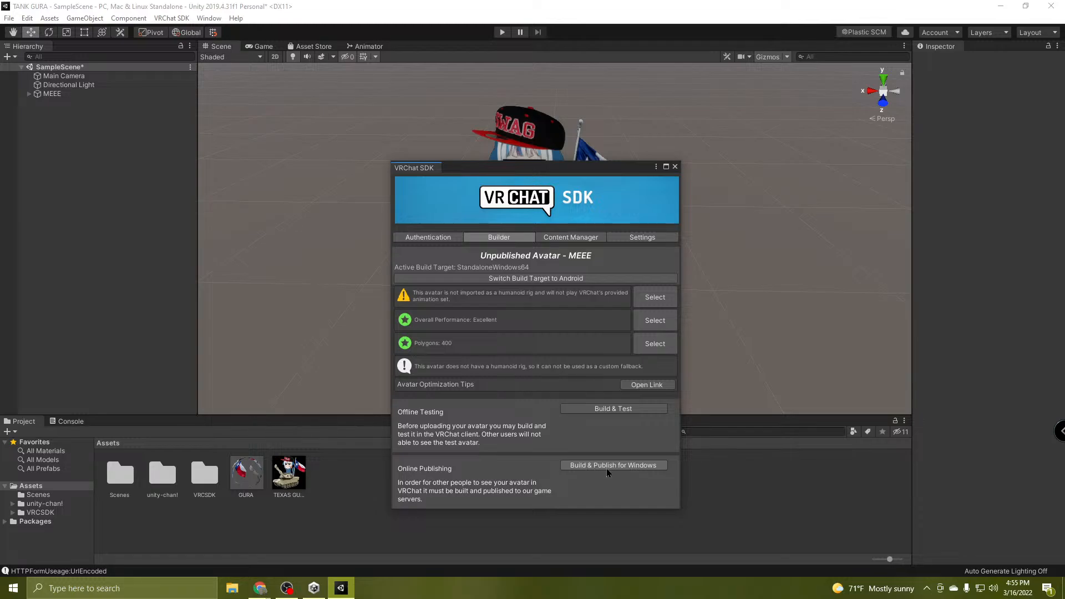
Build and publish the MEEE avatar for Windows and close the SDK window covering the New Avatar form.
click(631, 465)
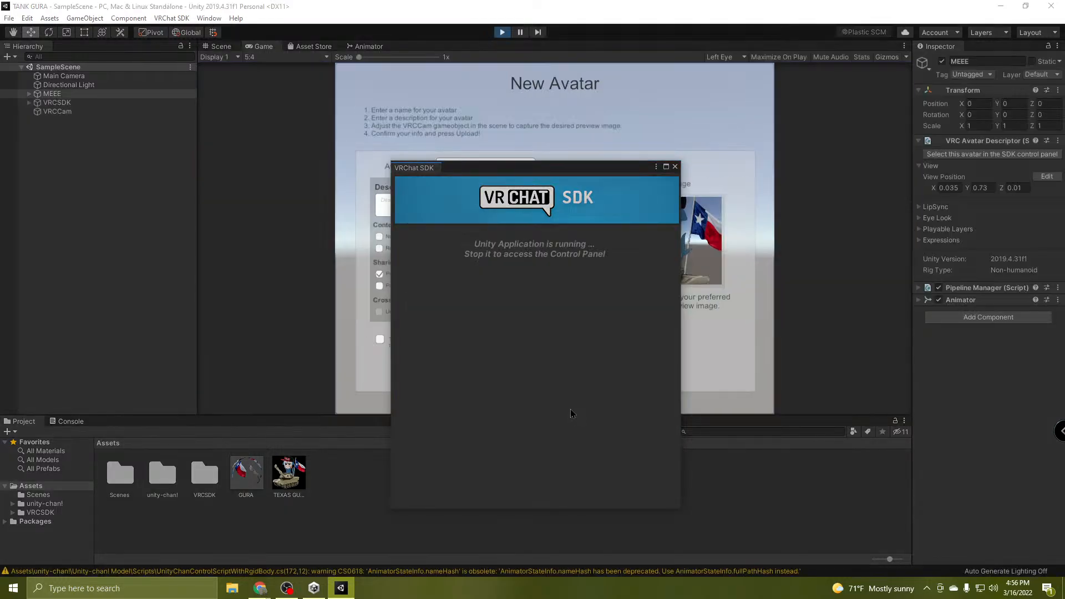
click(674, 167)
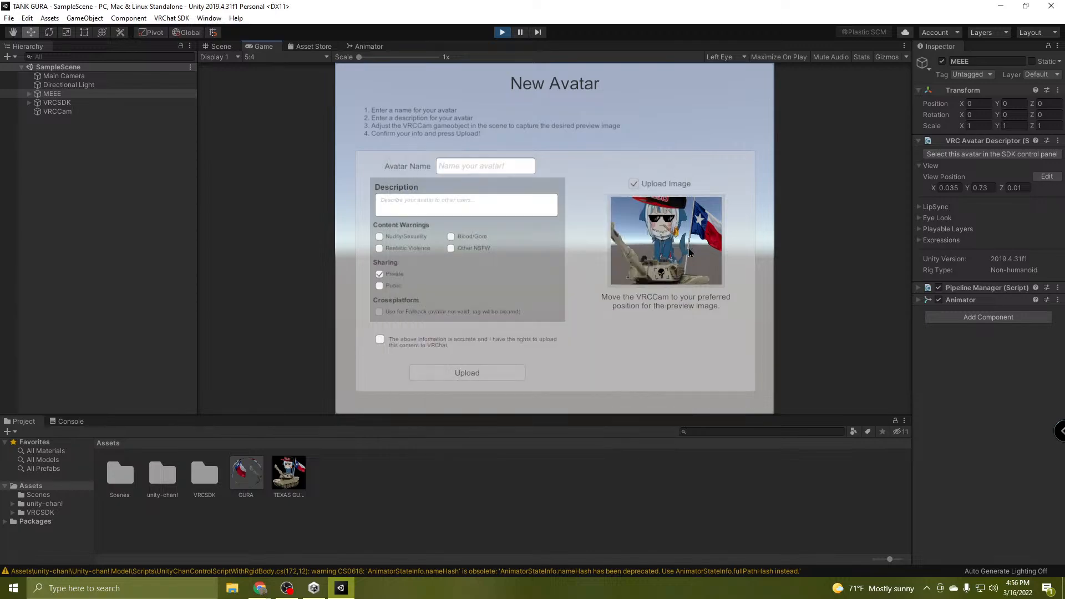
Move VRCCam in the Scene view to about Y 0.791, Z 0.351 to frame the character's face and cap.
click(230, 48)
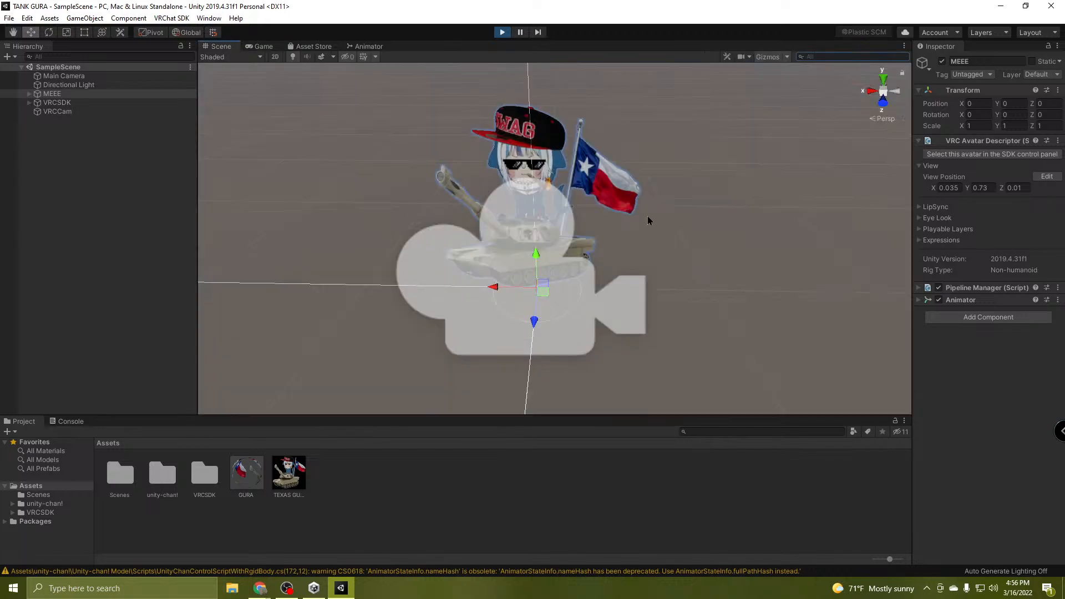
click(54, 113)
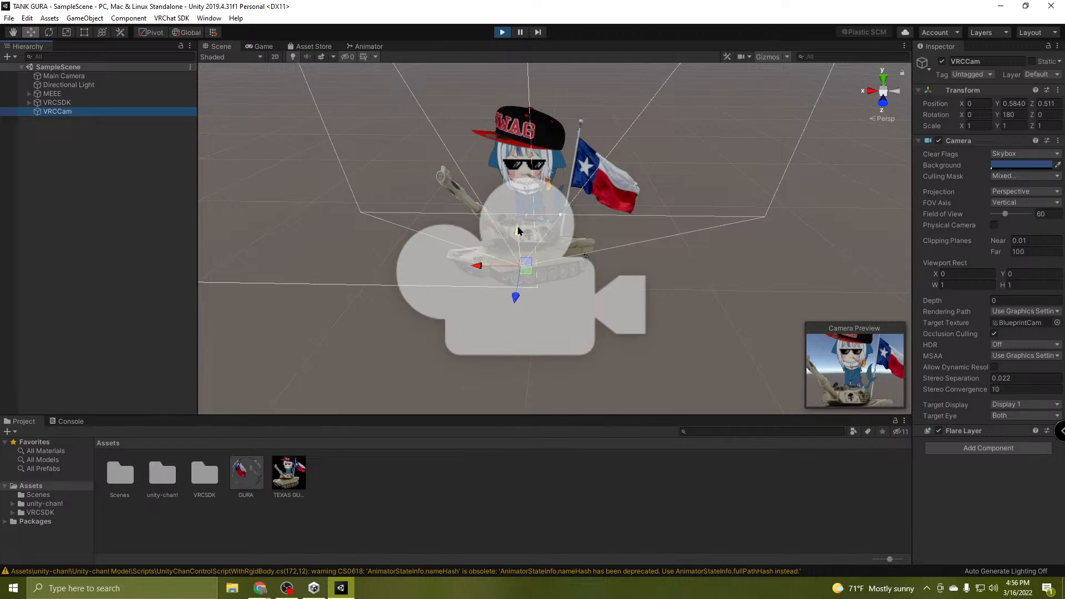
mouse_move(517, 239)
mouse_down()
mouse_move(516, 185)
mouse_move(511, 257)
mouse_move(514, 233)
mouse_up()
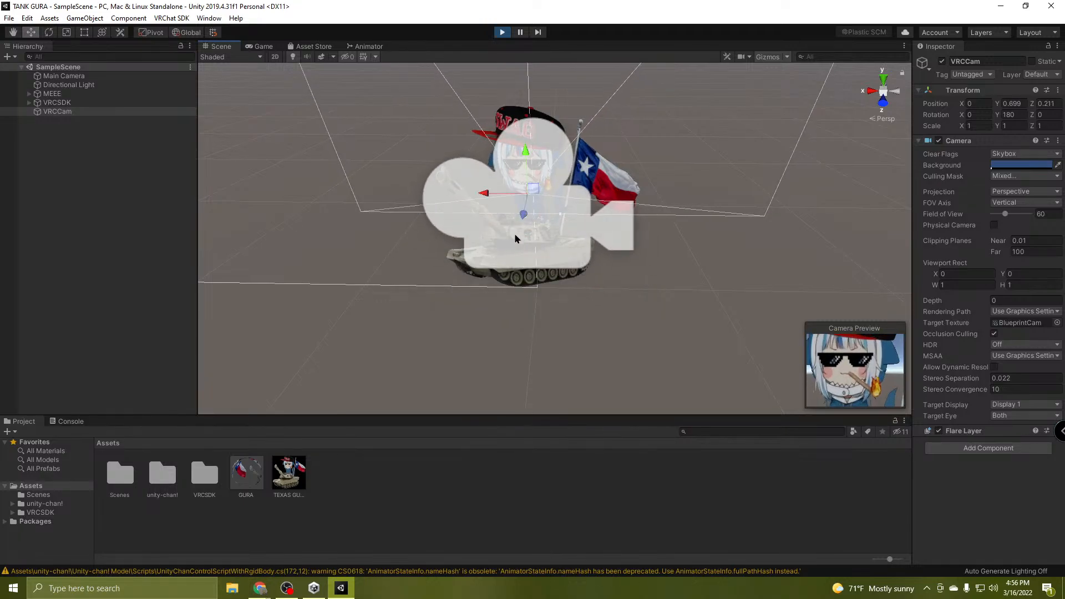
drag(532, 154, 643, 194)
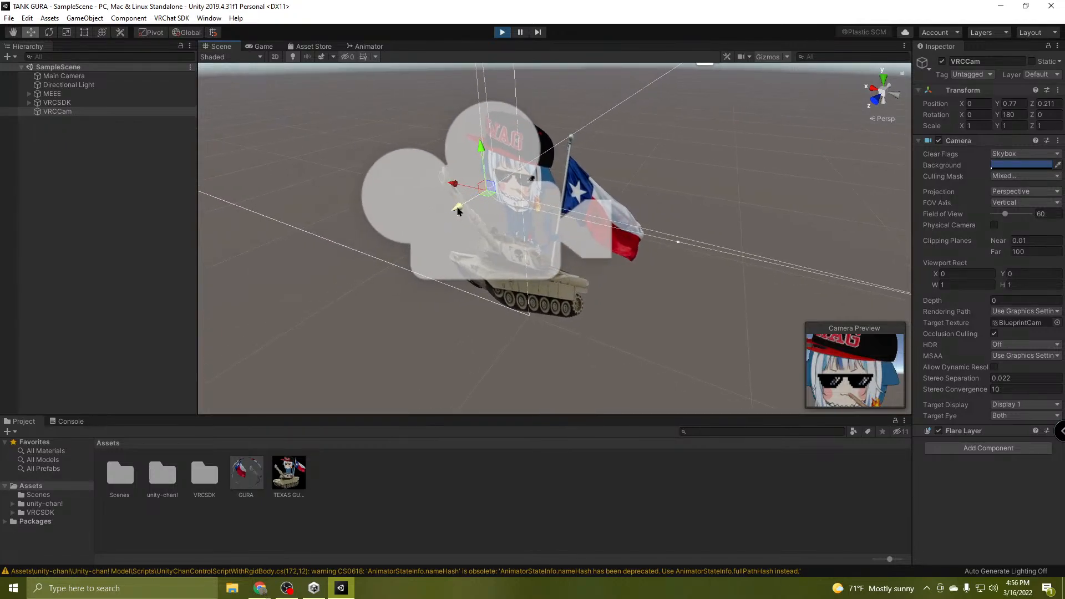
drag(458, 212, 436, 217)
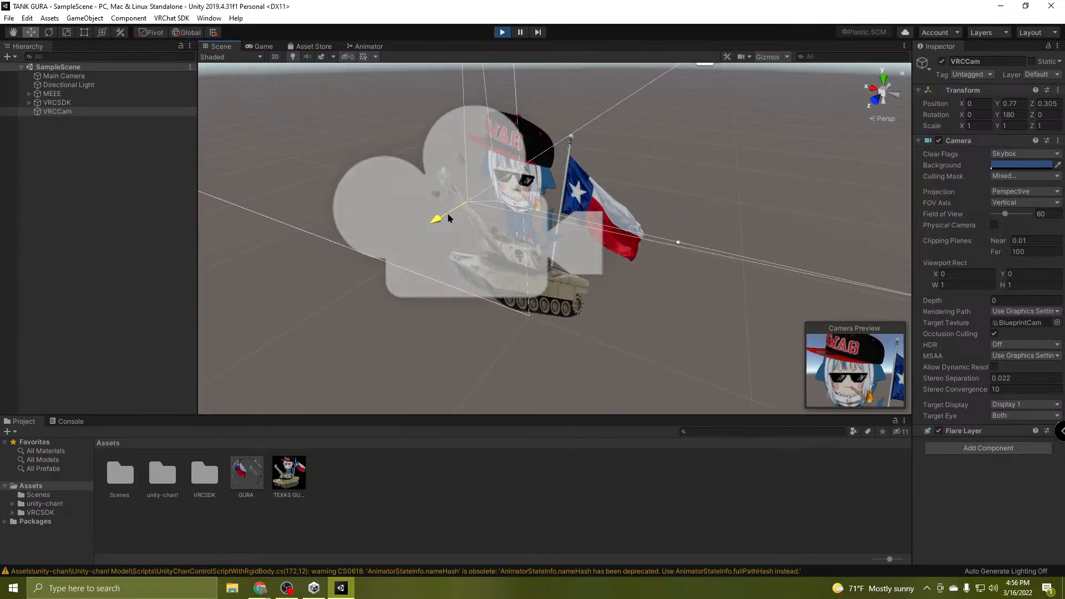
drag(468, 164, 467, 160)
drag(436, 213, 424, 219)
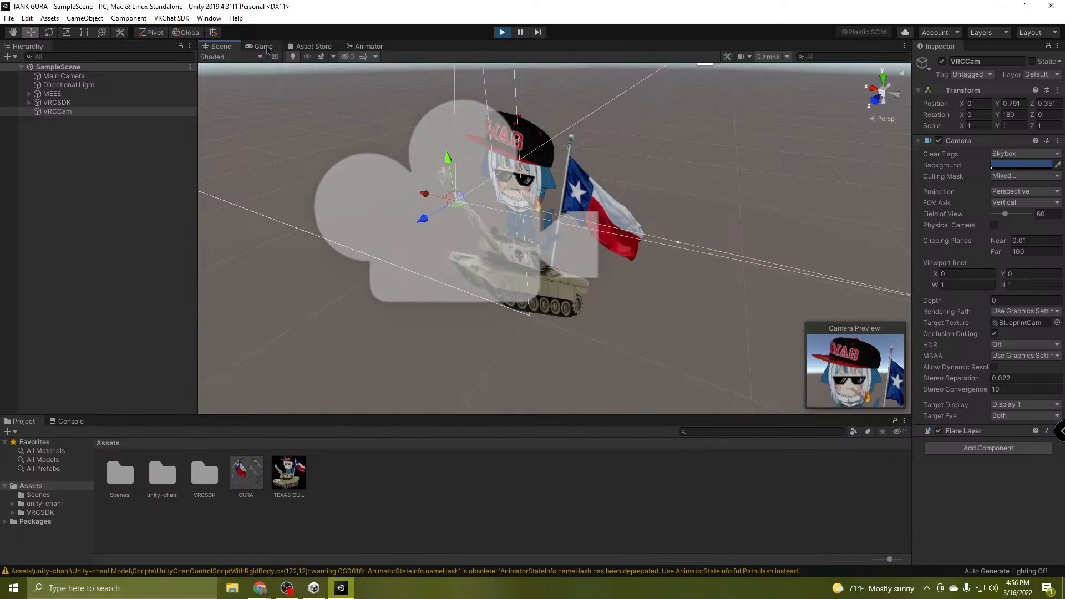
Clear the script warnings from the Console and return to the project's Assets.
click(69, 422)
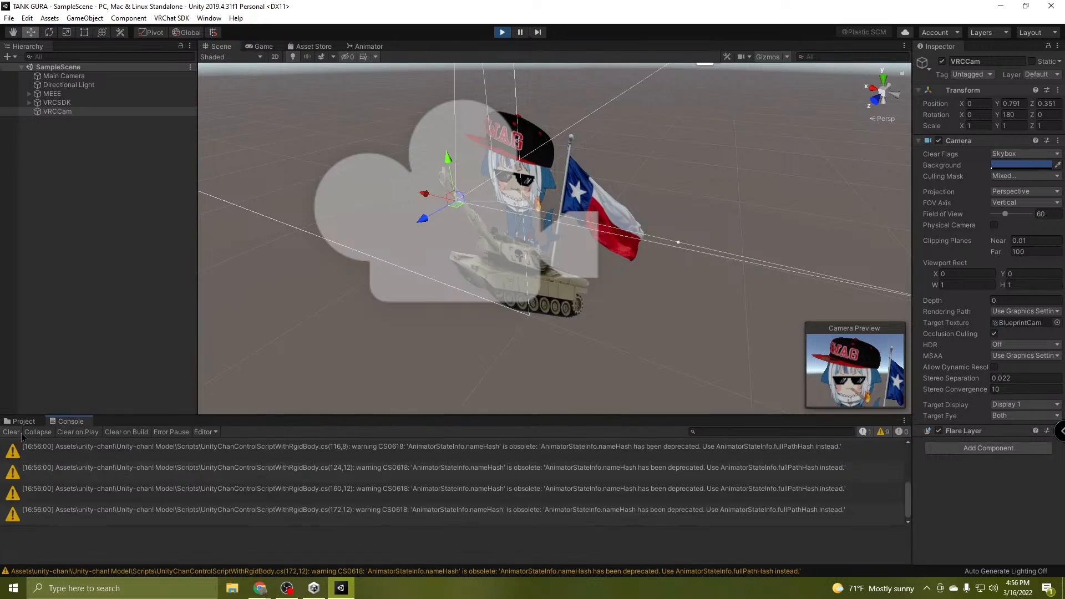
click(12, 433)
click(23, 421)
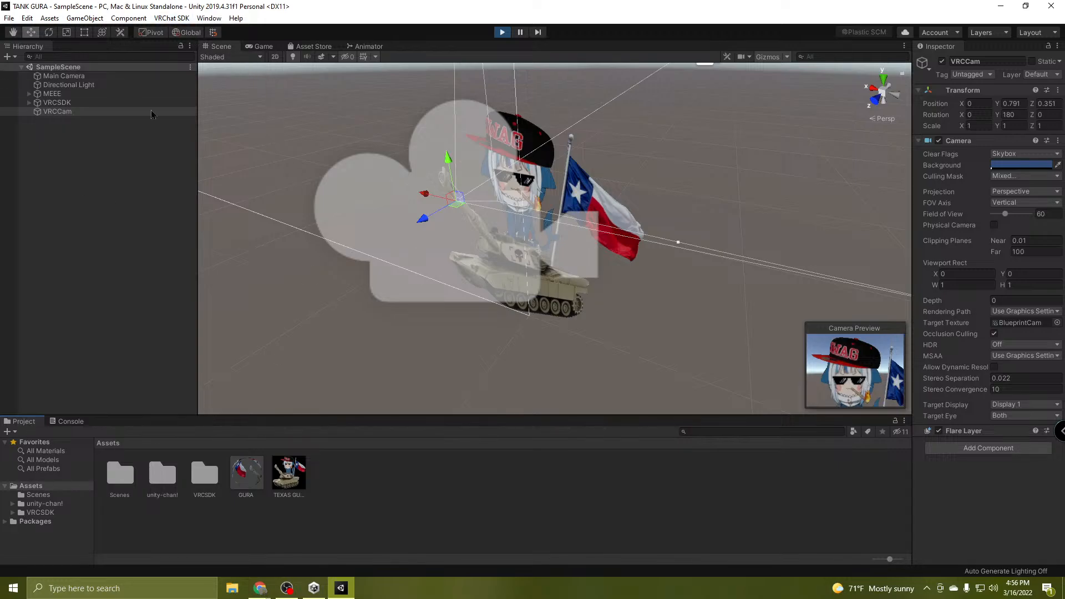
Name the new avatar BASED GURA and describe it as "just a 2D avatar of gwar gura on a tank".
click(259, 46)
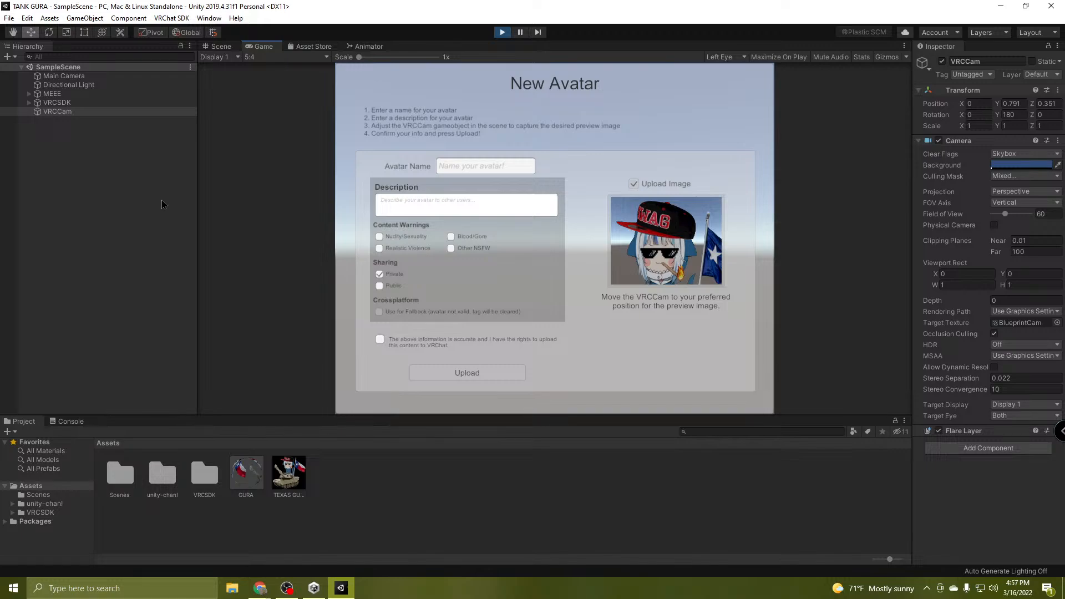
text(BASED GURA)
click(410, 201)
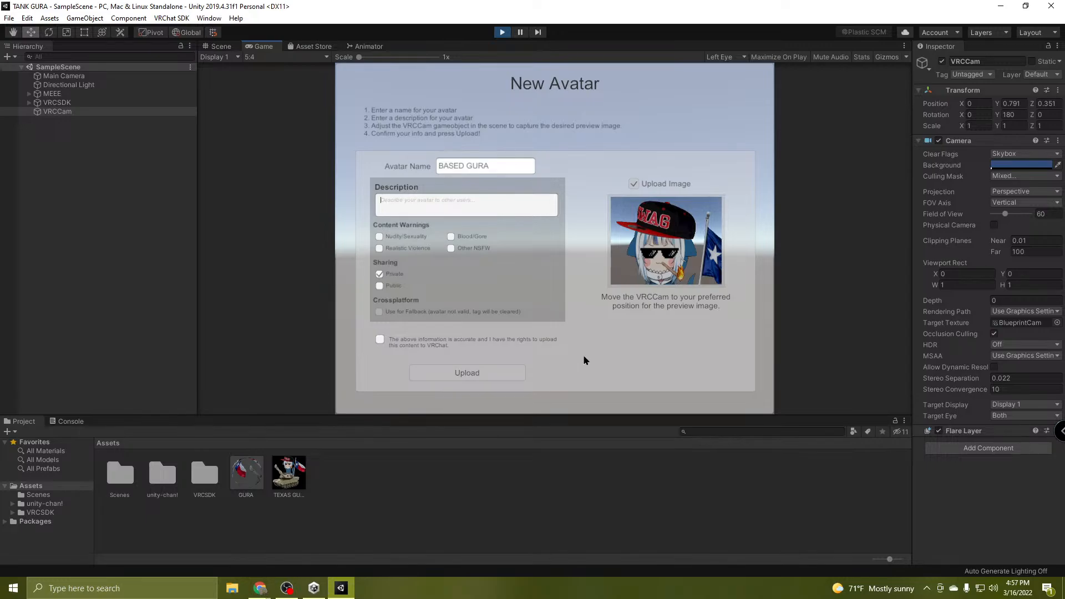
text(just a 2D)
text(avatar of gwar gura on a)
text(tank)
Set the avatar's sharing to Public, confirm the content rights statement and upload it.
click(380, 286)
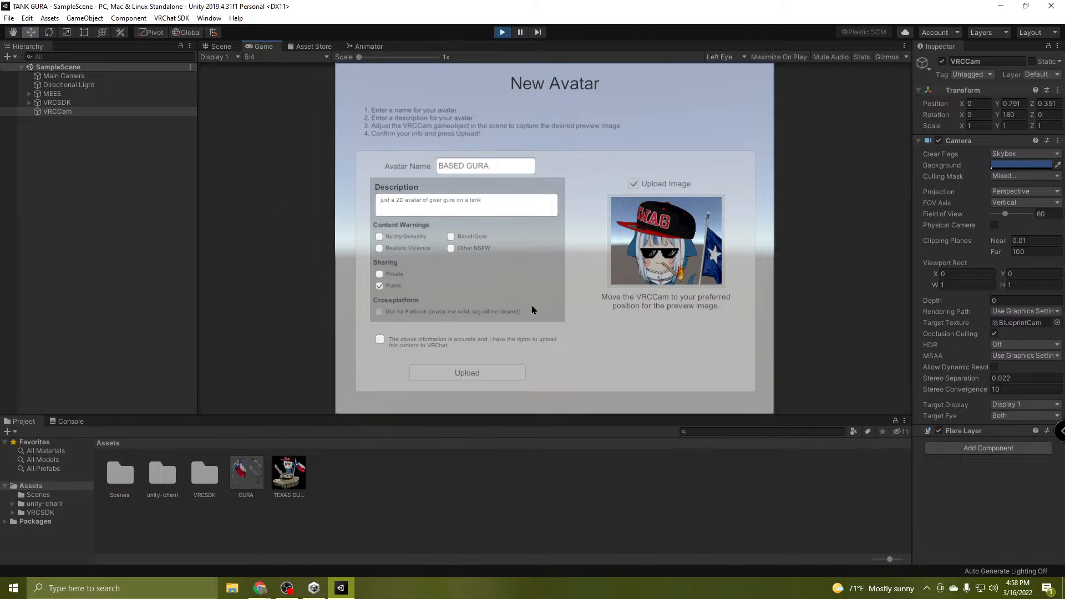
click(378, 342)
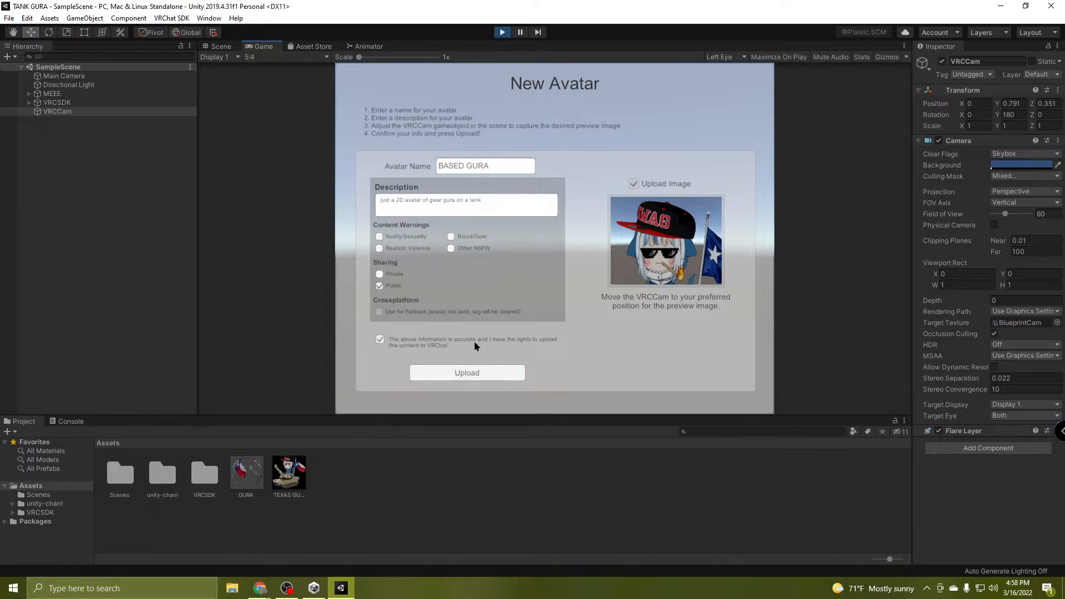
click(475, 374)
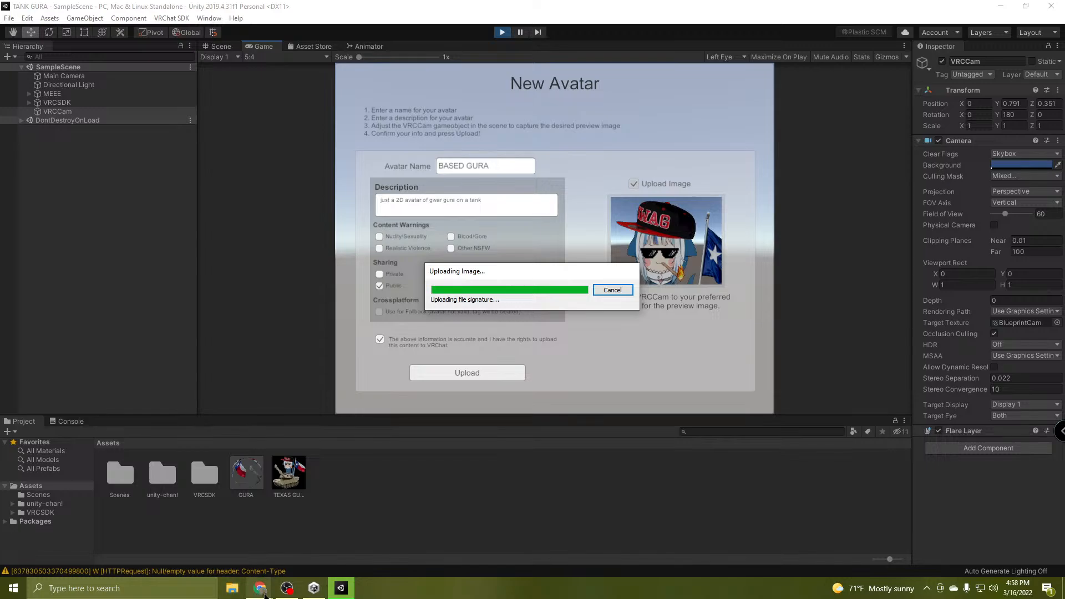
Check the stream's live chat during the upload and dismiss the VRChat SDK completion message.
mouse_move(260, 588)
click(309, 563)
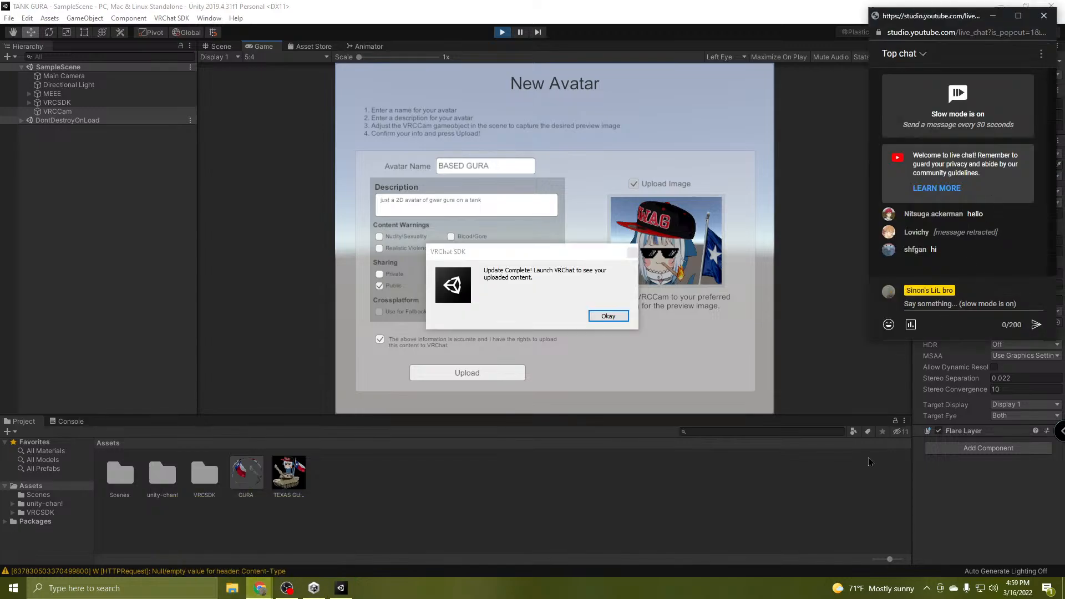
click(521, 291)
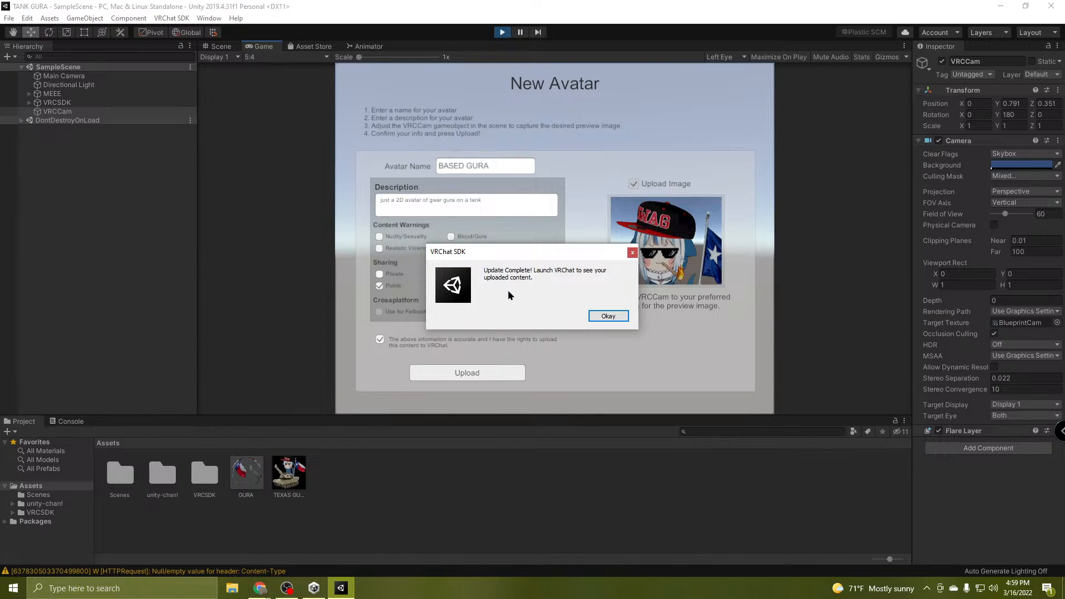
click(608, 316)
Look over the MEEE avatar in the Scene view and close the TANK GURA project.
right_drag(663, 262, 743, 207)
key(s)
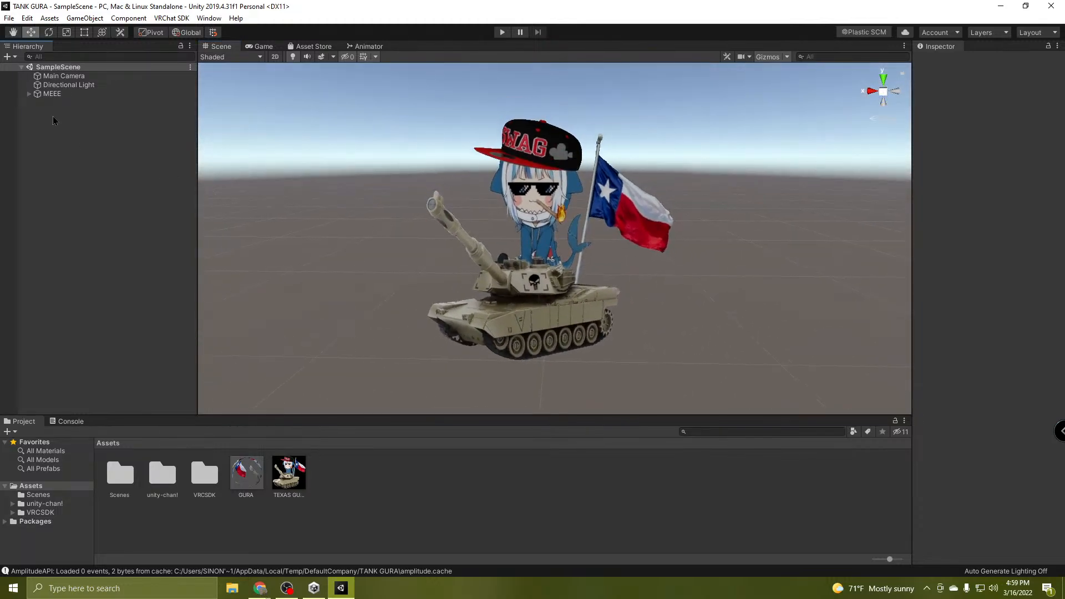
click(56, 95)
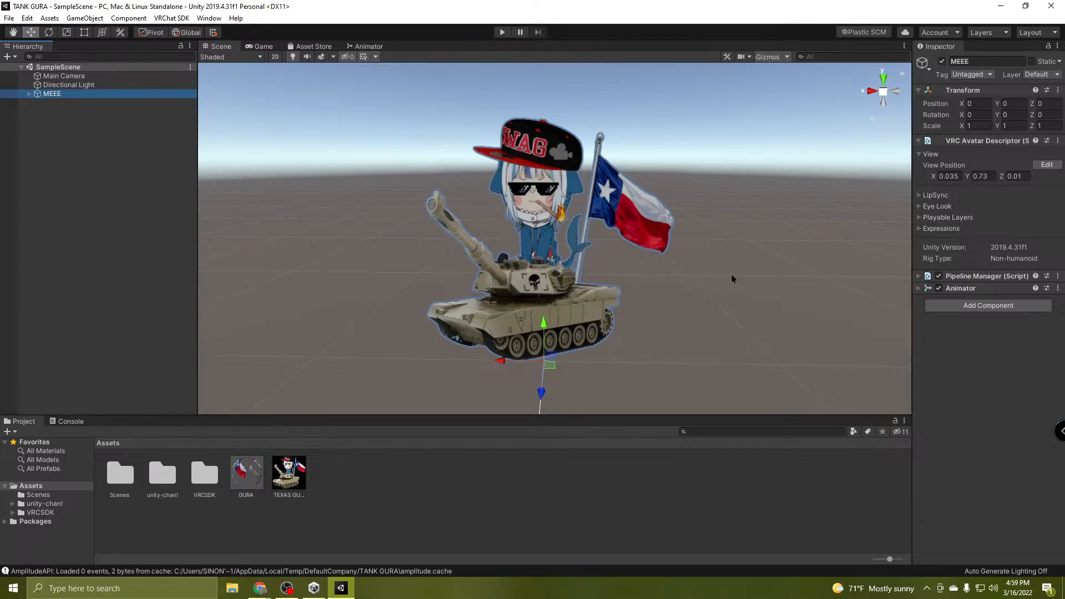
right_drag(731, 274, 802, 304)
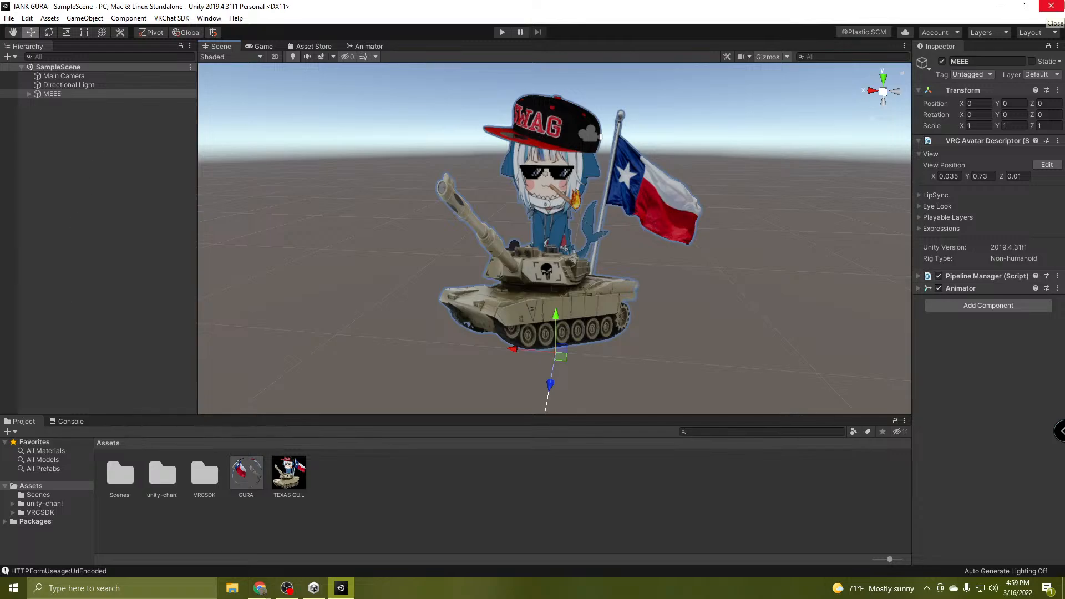
click(1051, 6)
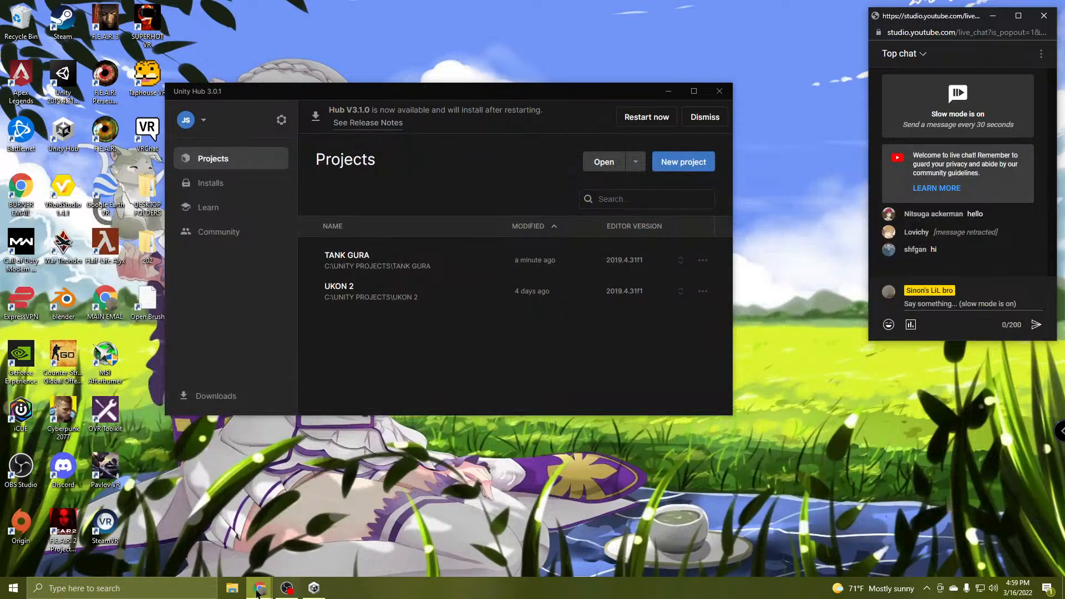
Switch to YouTube Studio in the browser, check the live stream's status and minimize the window.
mouse_move(259, 592)
click(250, 541)
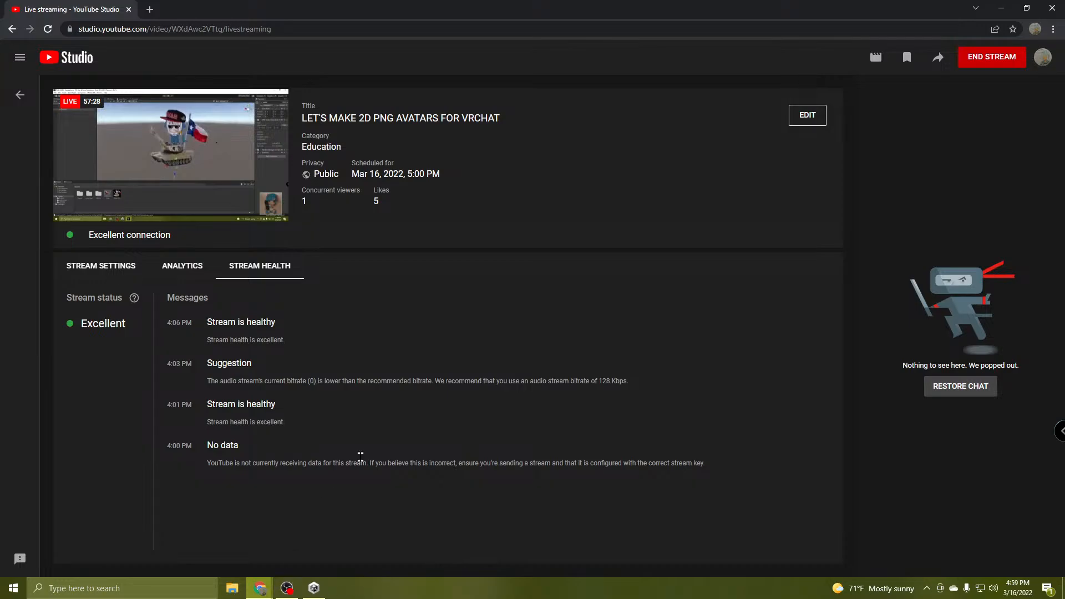
click(1002, 8)
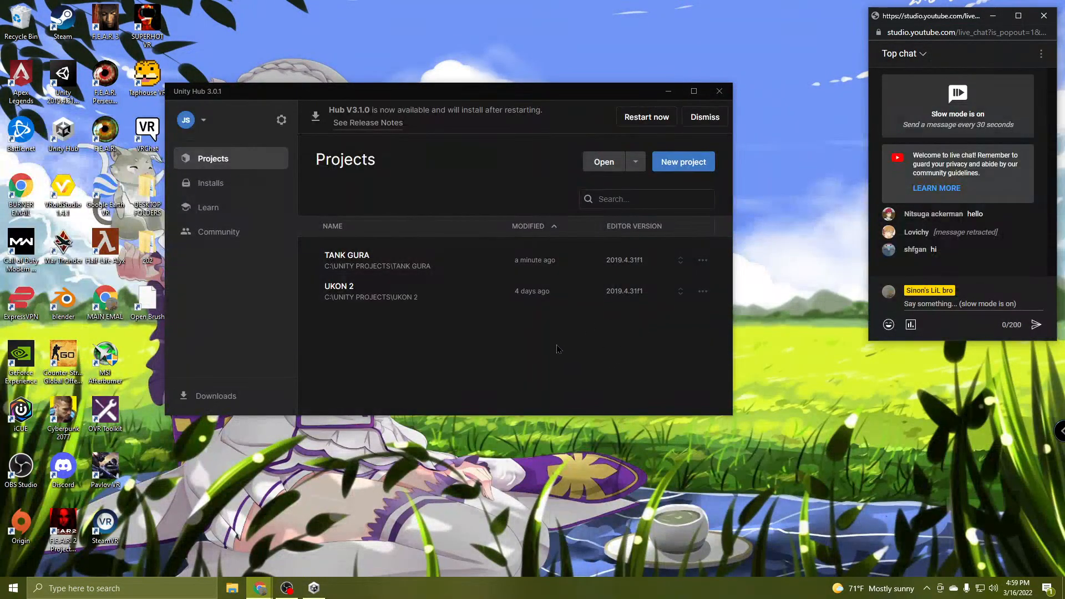
Start a new project in Unity Hub with editor version 2019.4.31f1 and the 3D Core template.
click(688, 166)
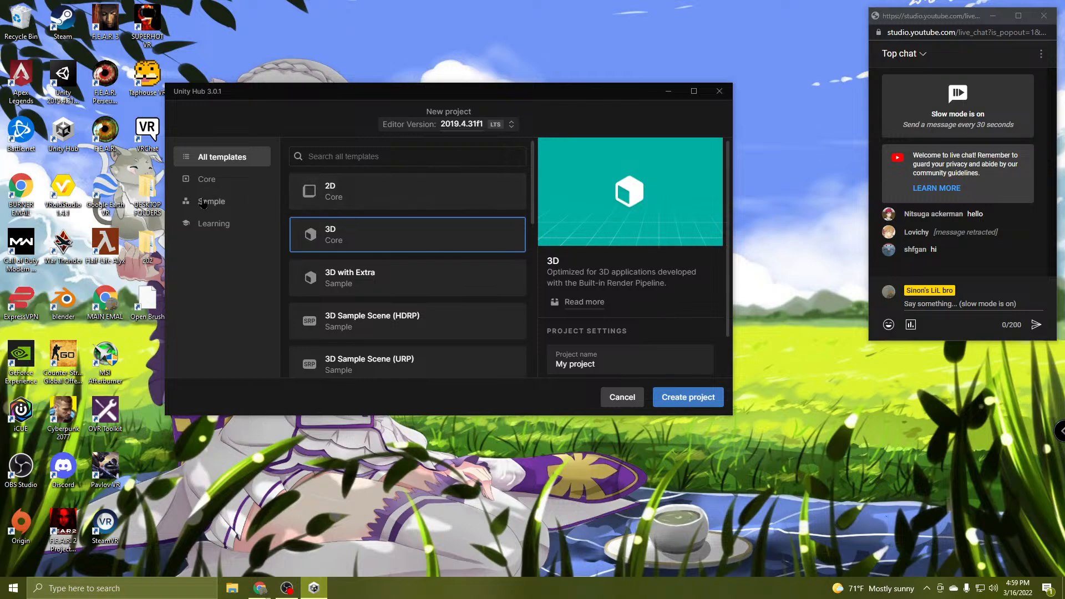
click(466, 125)
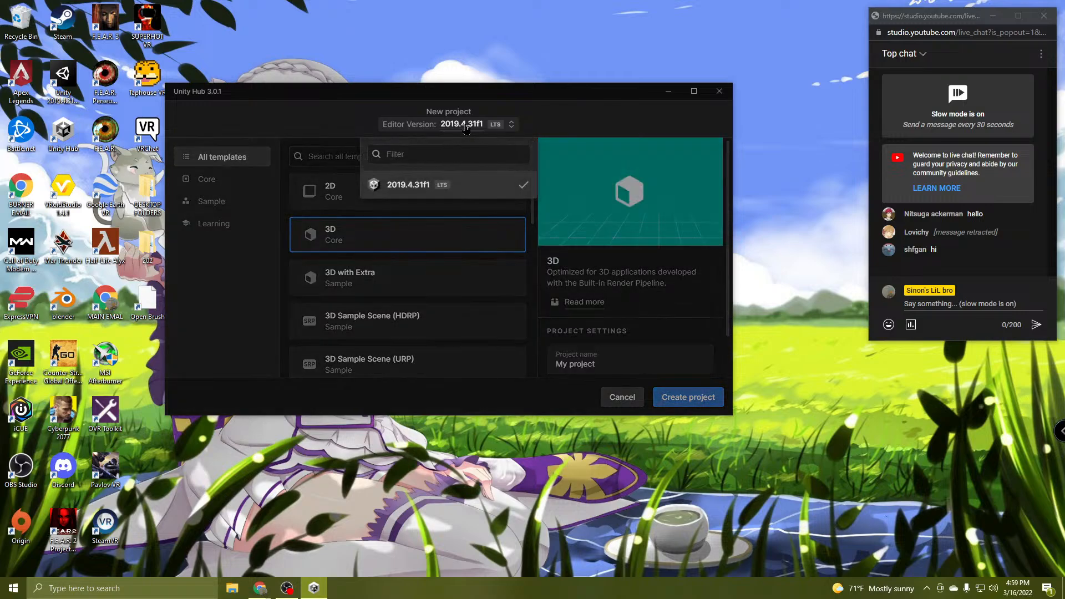
click(398, 189)
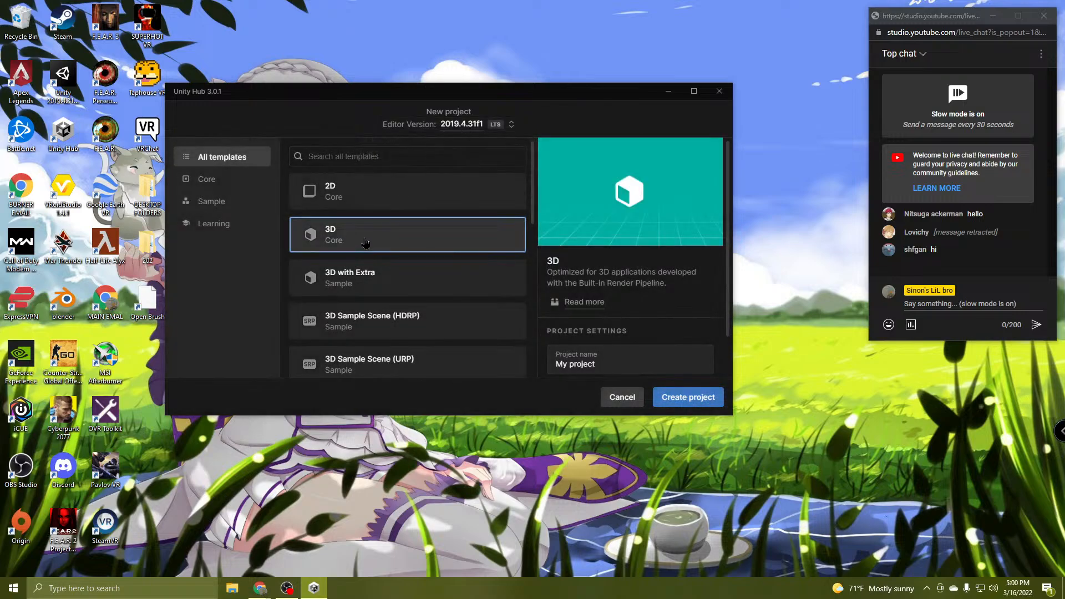
scroll(623, 340, down, 1)
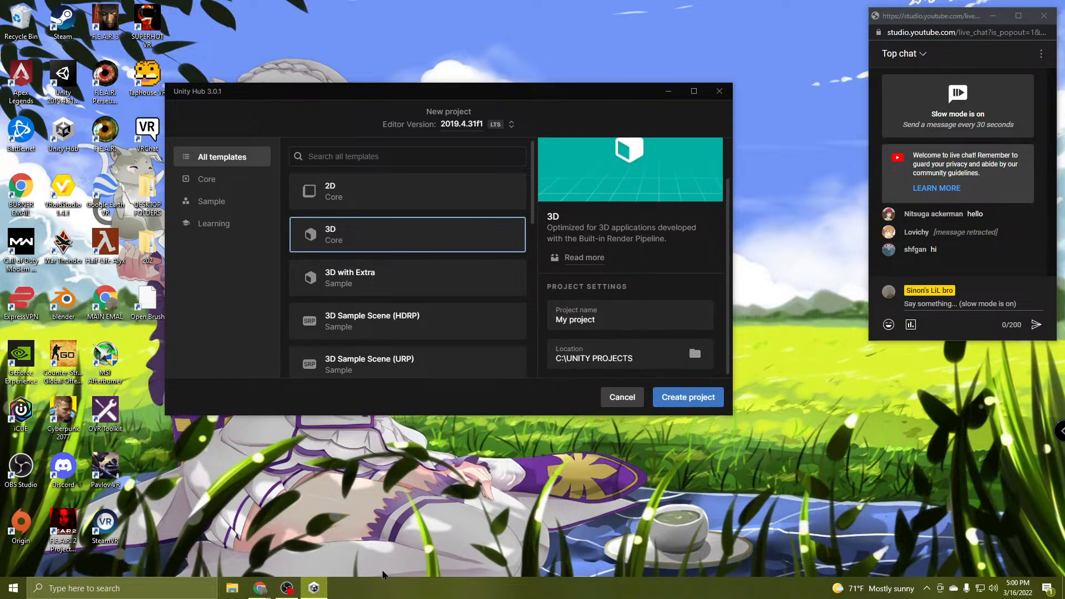
Examine the finished avatar images in the Saved Pictures > 2D PROJECT > done folder using File Explorer.
click(233, 593)
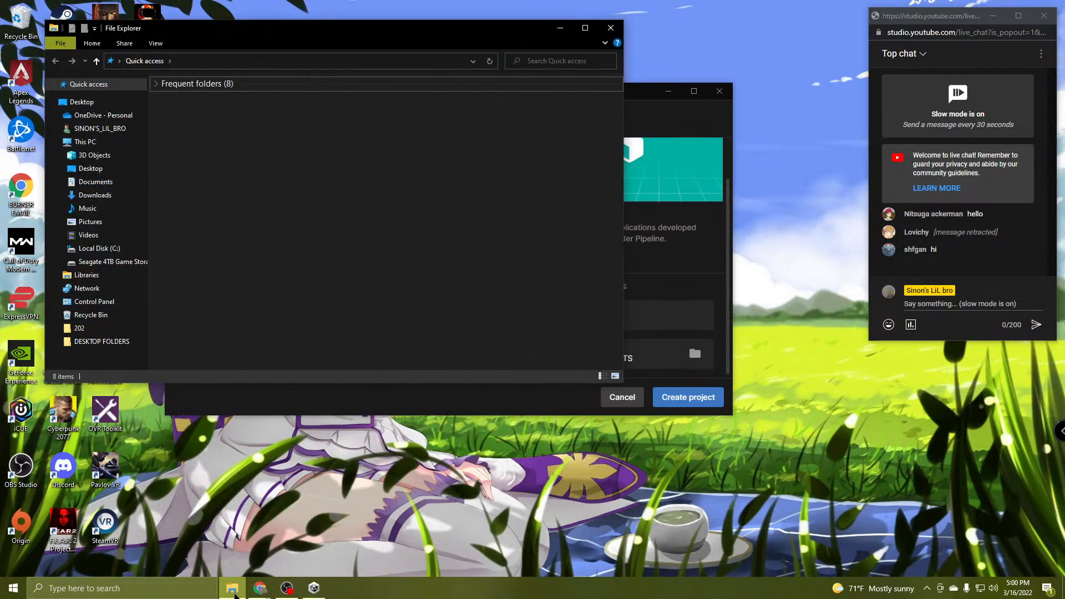
click(91, 221)
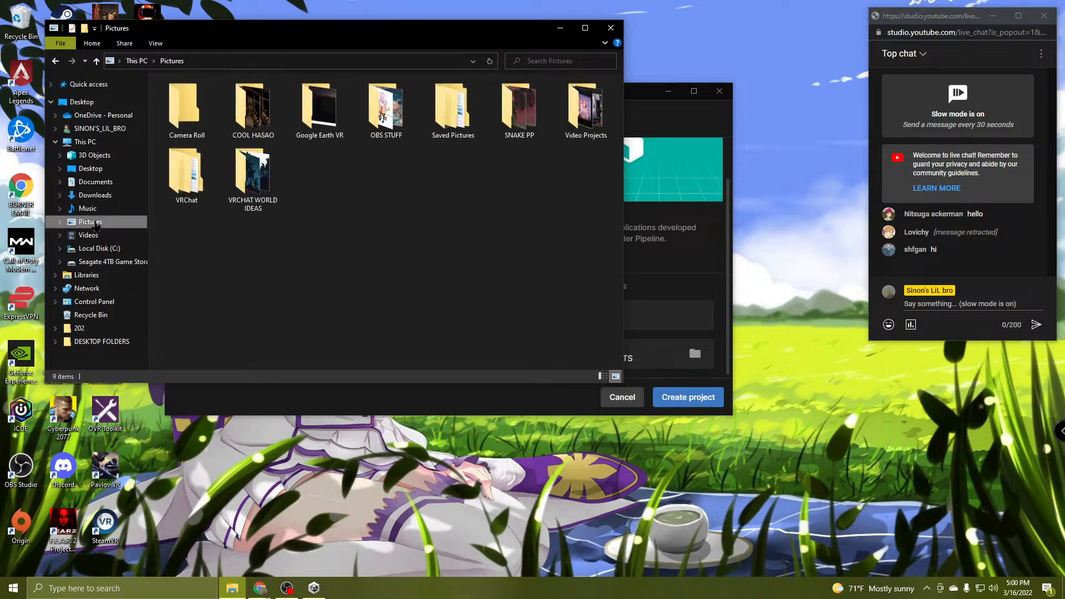
double_click(452, 108)
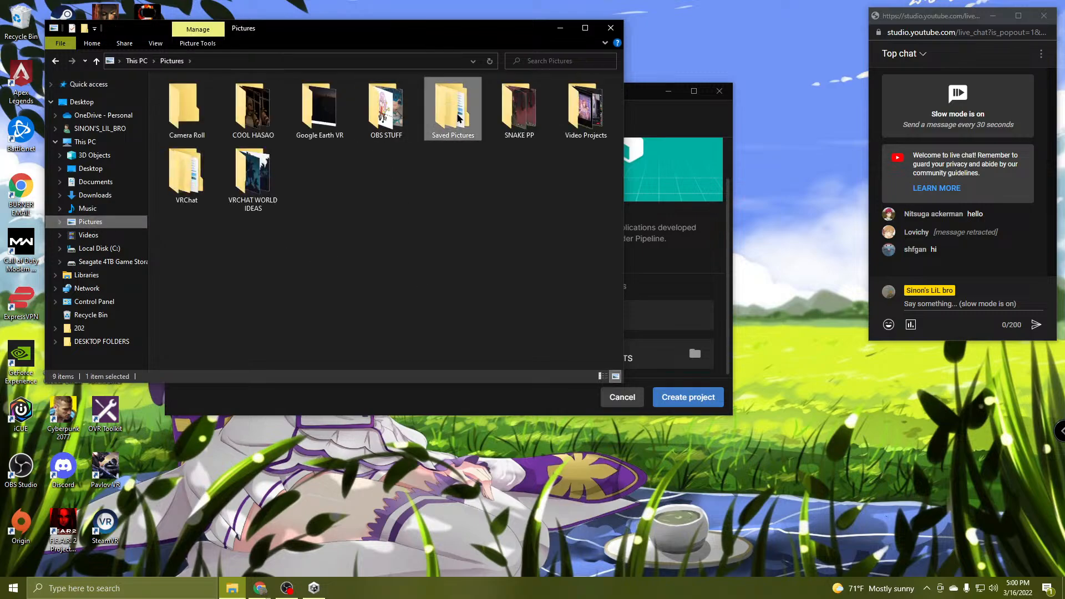
click(187, 114)
double_click(187, 113)
double_click(187, 109)
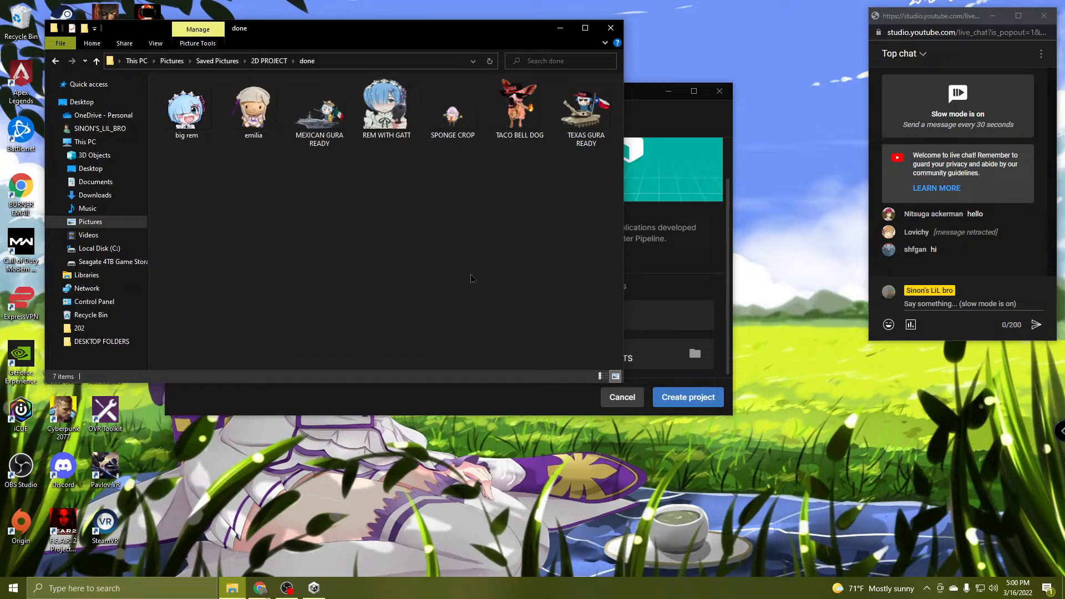
click(560, 28)
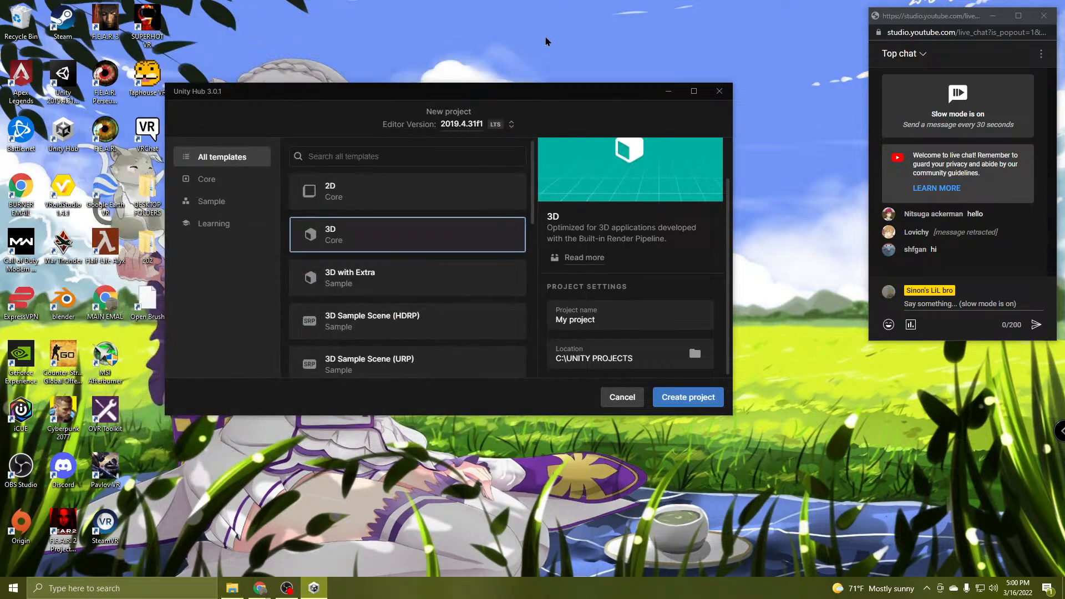
Name the new project SPONG BONG and create it in C:\UNITY PROJECTS.
click(612, 315)
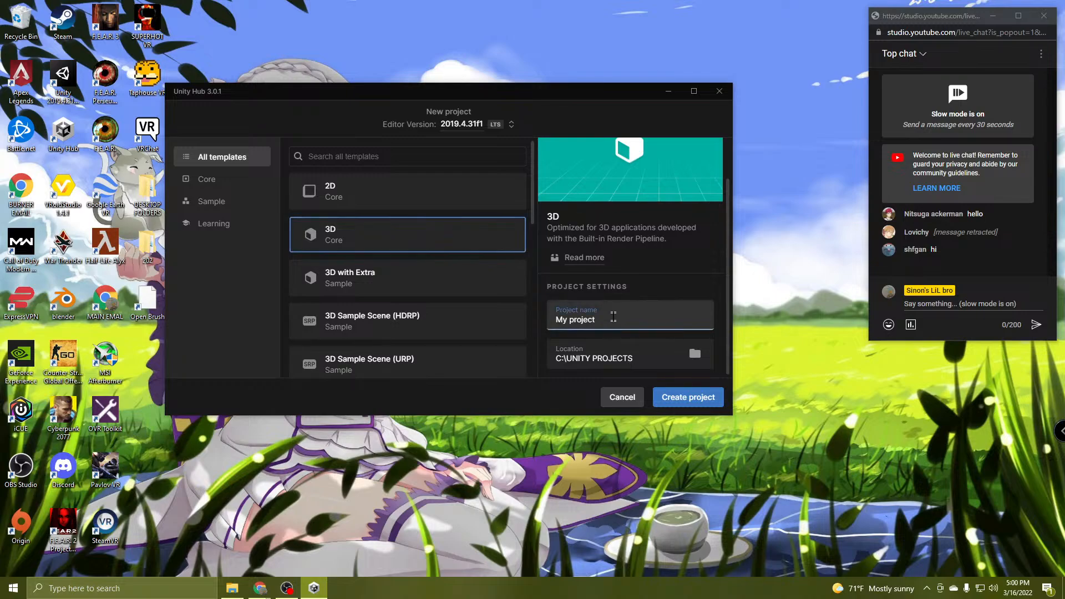
key(BackSpace)
key(BackSpace)
key(BackSpace)
key(BackSpace)
key(BackSpace)
key(BackSpace)
key(BackSpace)
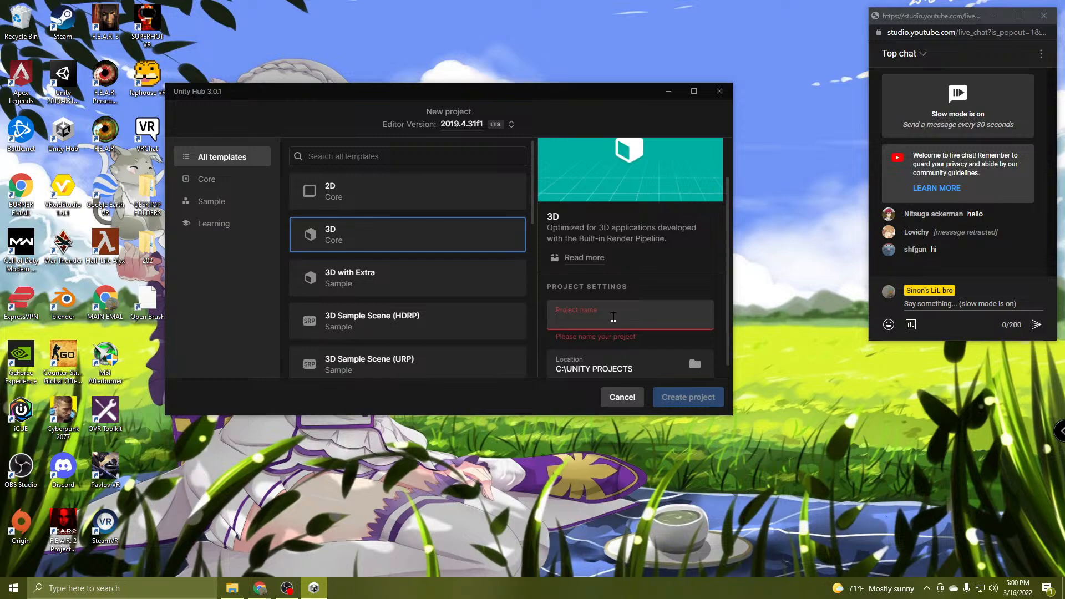
text(SPONG BONG)
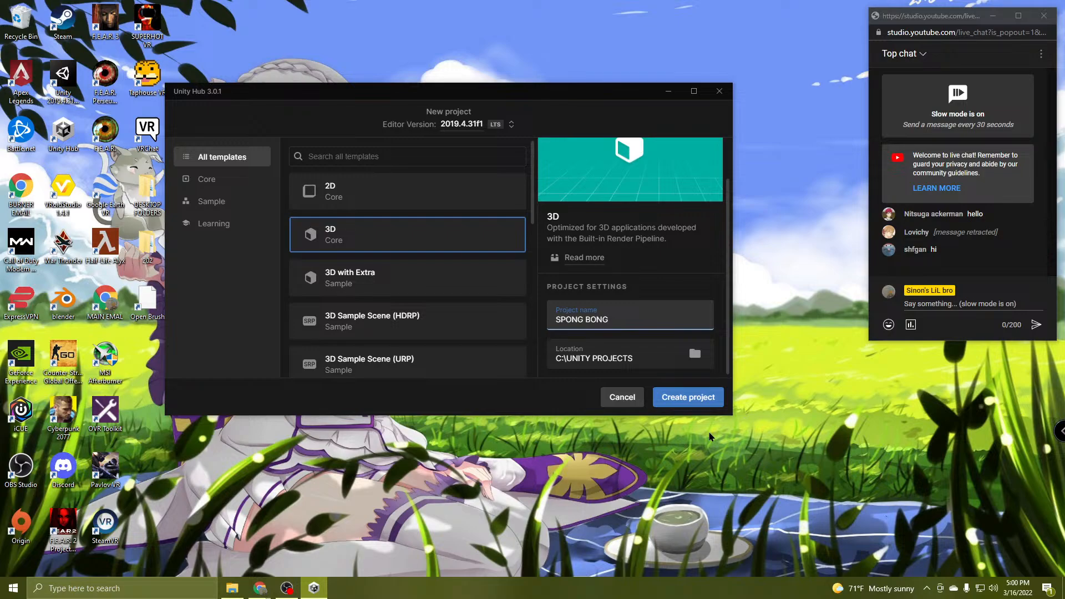
click(700, 403)
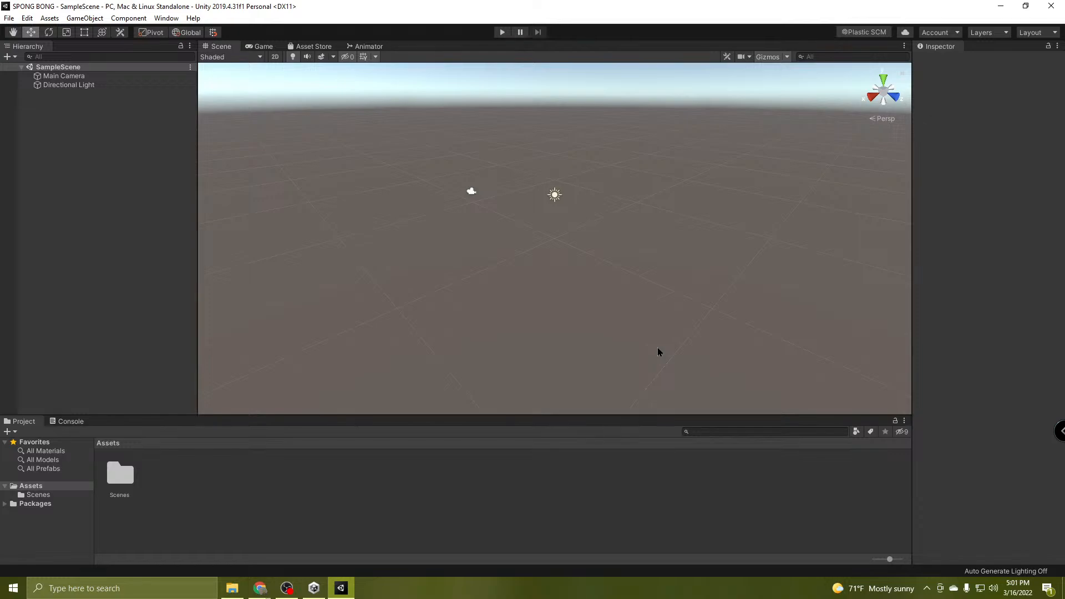
mouse_move(703, 269)
right_down()
mouse_move(509, 340)
mouse_move(711, 279)
mouse_move(727, 257)
mouse_move(677, 269)
mouse_move(686, 281)
mouse_move(654, 275)
mouse_move(675, 278)
mouse_move(677, 254)
mouse_move(725, 252)
mouse_move(684, 281)
mouse_move(682, 271)
mouse_move(711, 264)
right_up()
scroll(675, 278, down, 3)
scroll(680, 262, up, 3)
scroll(676, 253, down, 1)
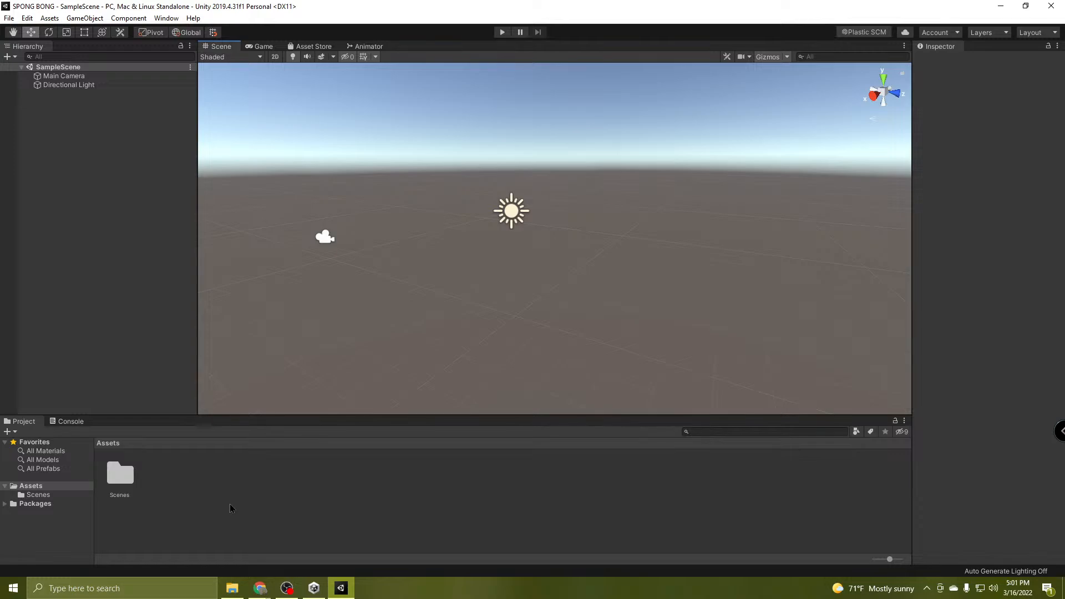
Import the whole VRCSDK3-AVATAR-2022.02.16.19.13_Public package from DESKTOP FOLDERS > VRCHAT ASSETS > VRC SDK'S > AVATAR 3.0 SDK into the project's Assets.
right_click(48, 488)
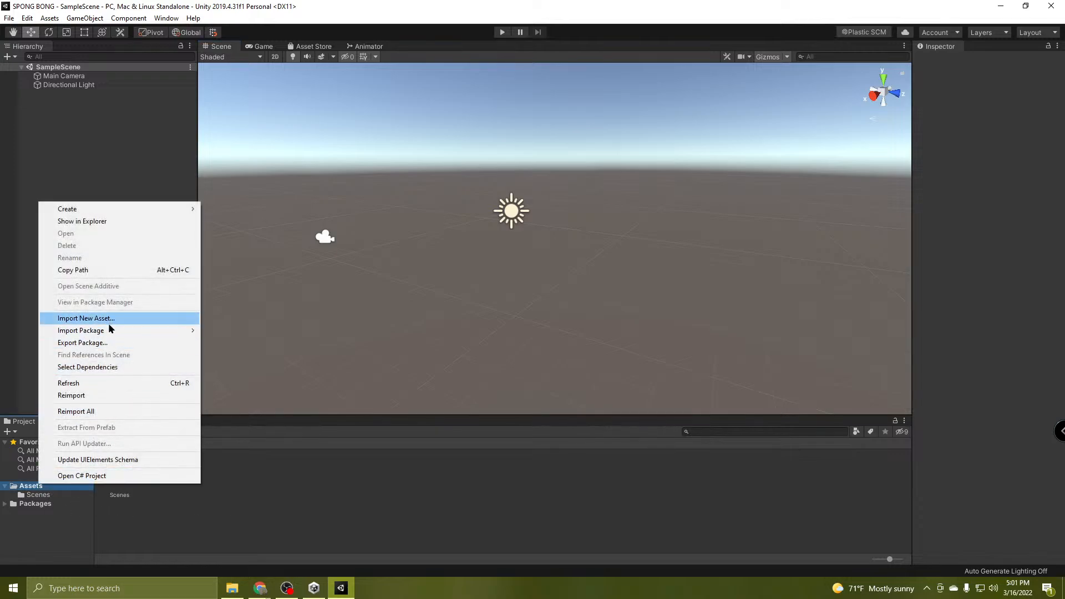
mouse_move(105, 331)
click(269, 335)
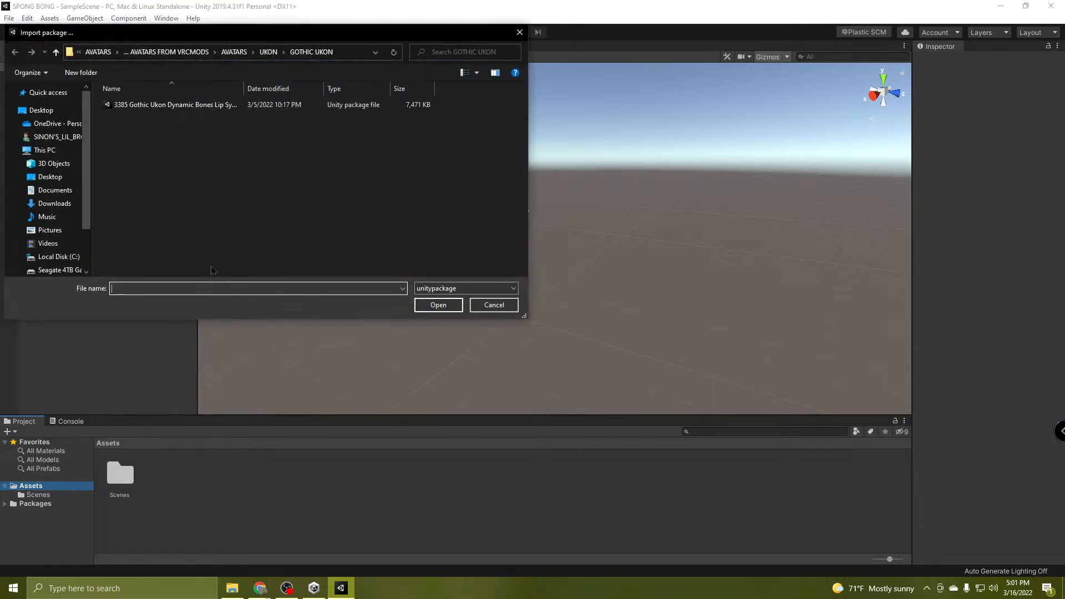
scroll(78, 158, down, 3)
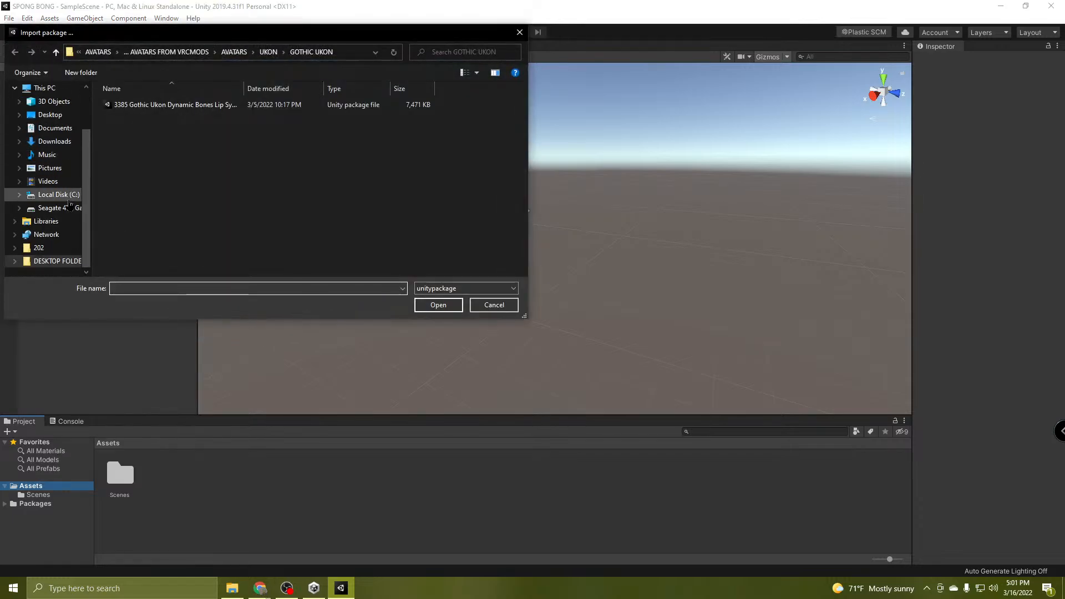
click(61, 264)
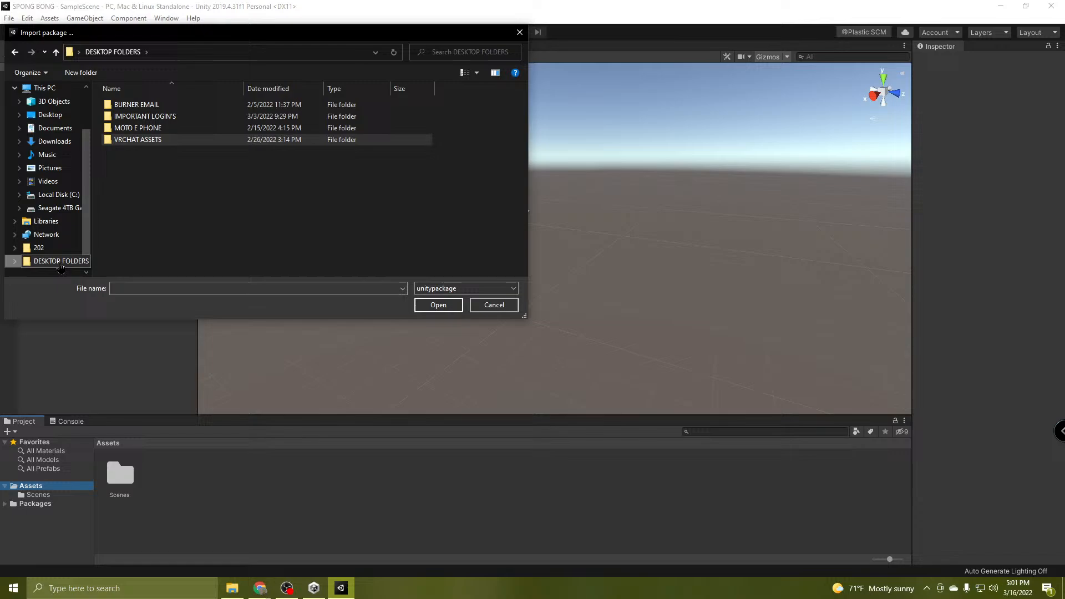
double_click(139, 140)
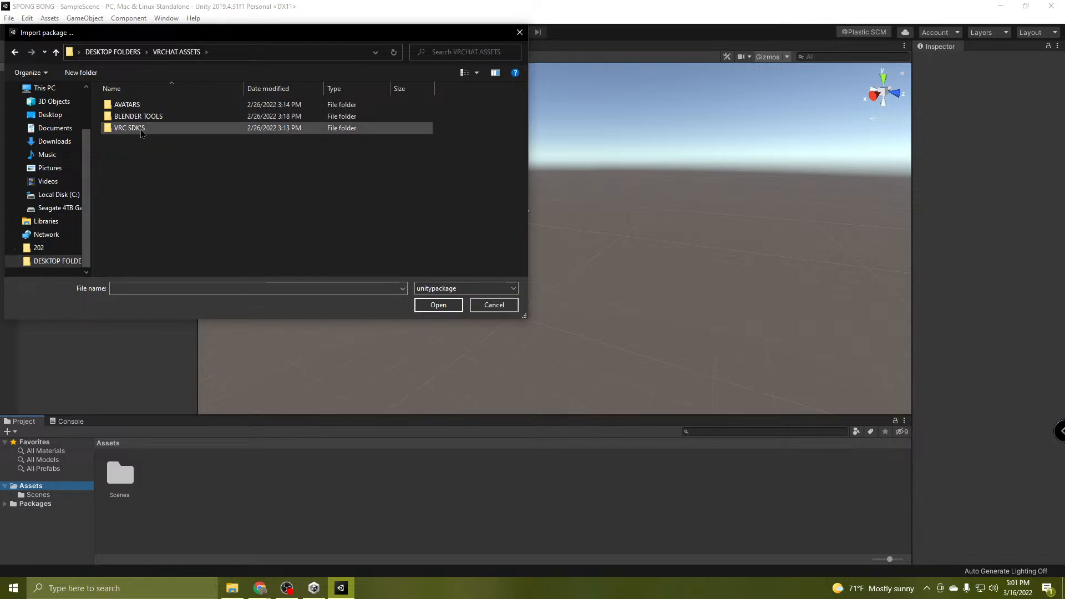
click(141, 133)
double_click(141, 131)
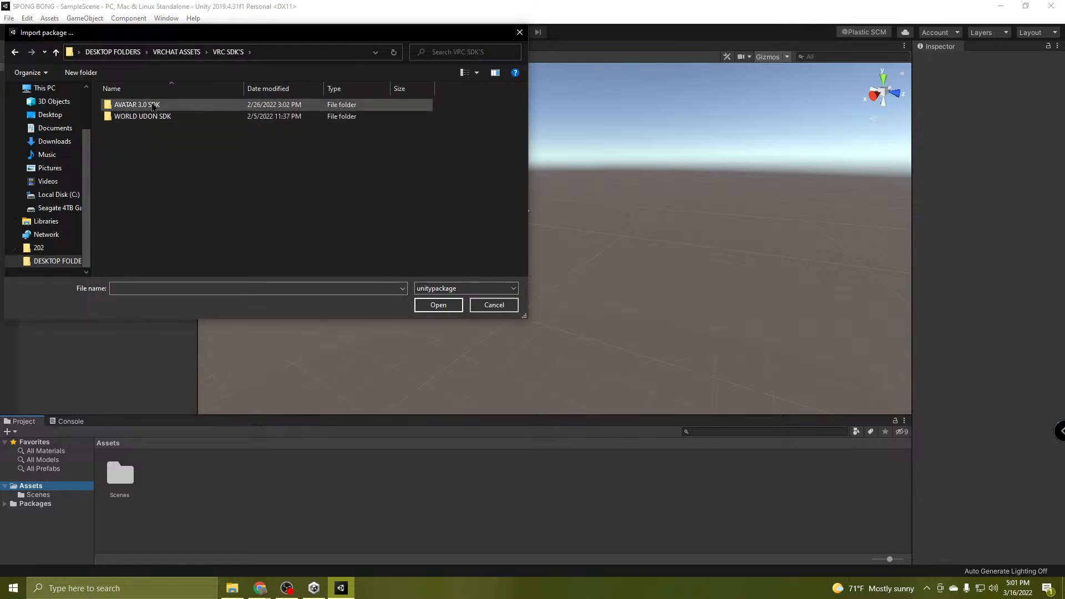
double_click(161, 108)
double_click(194, 105)
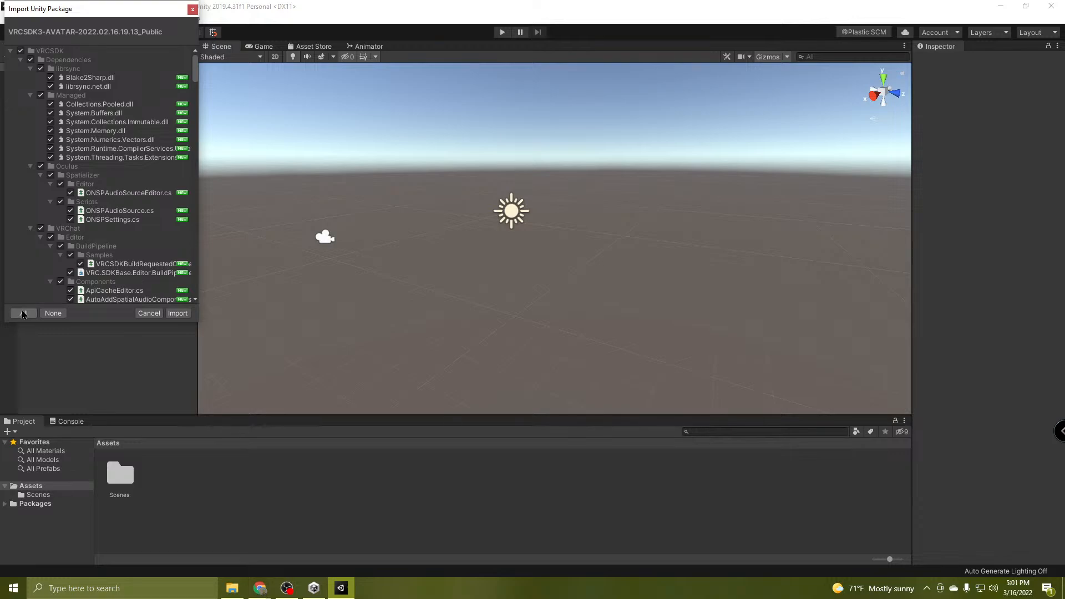
click(182, 315)
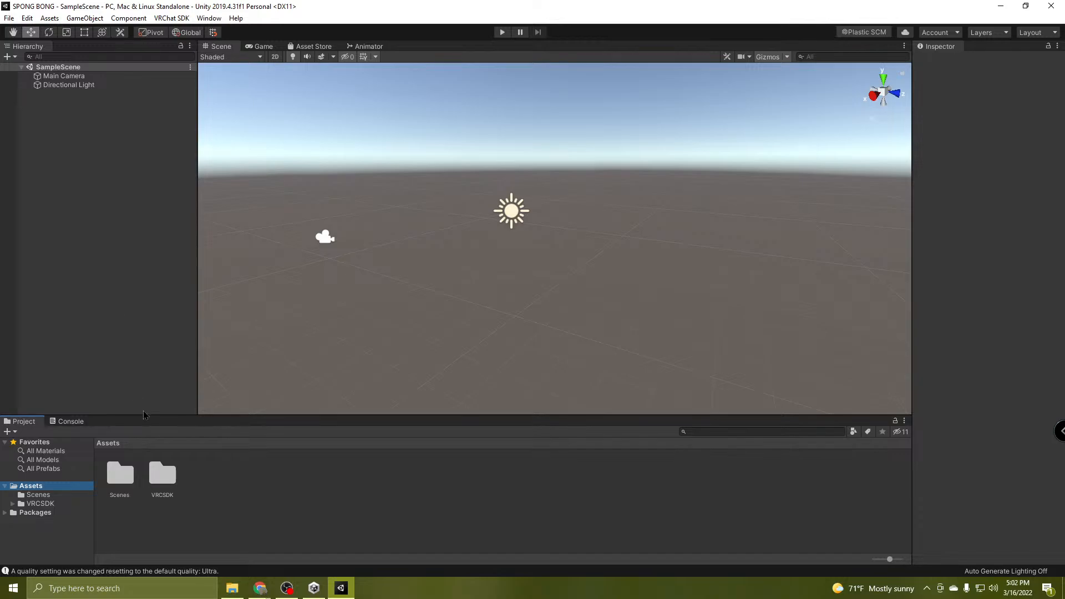
Switch to File Explorer, view the properties of the Downloads folder and close them without changes.
click(233, 589)
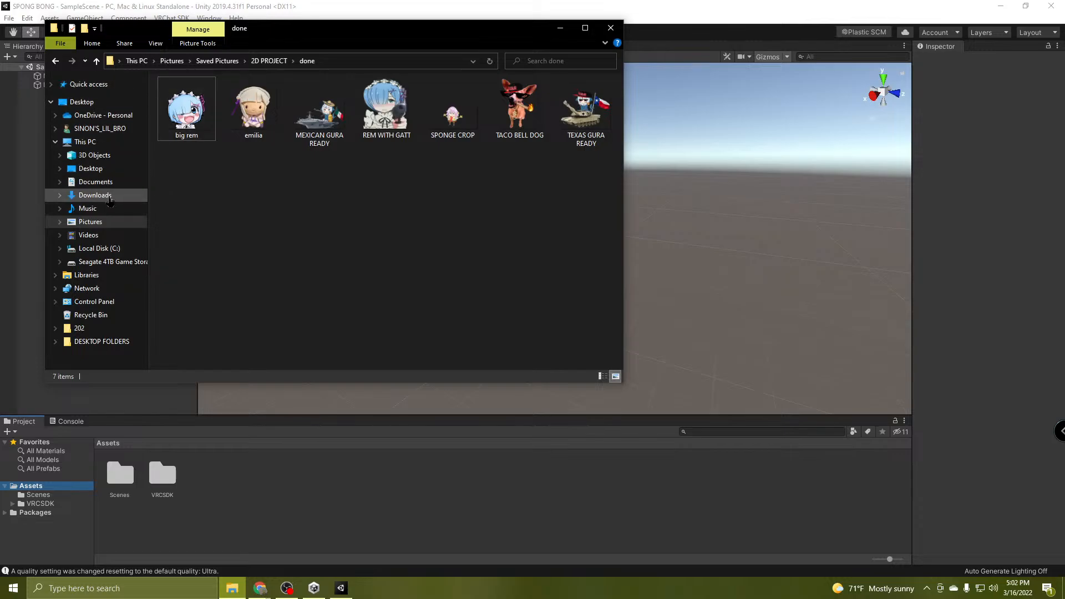
click(114, 197)
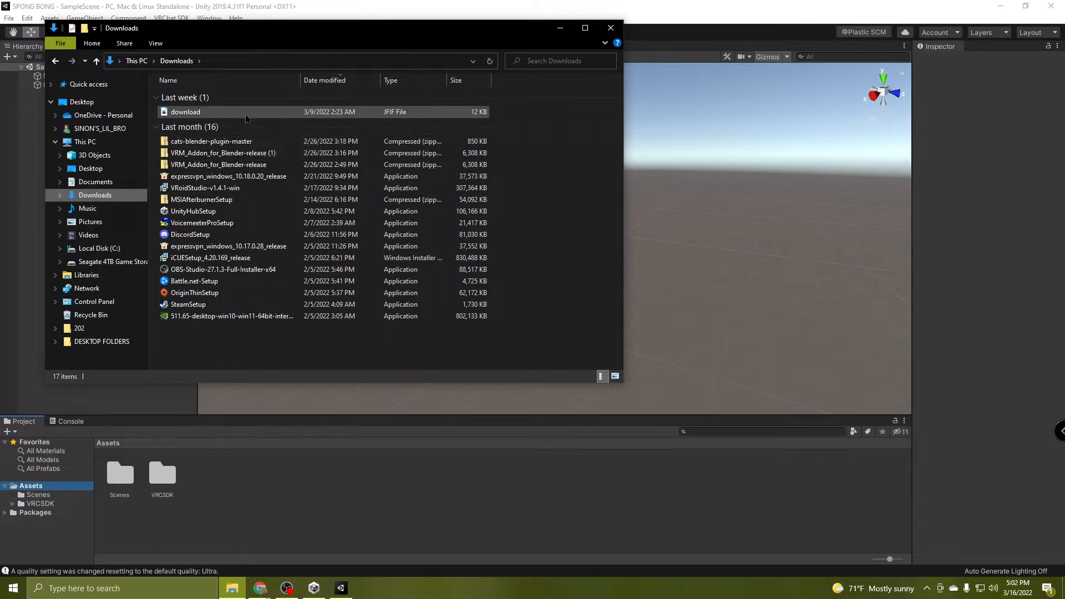
right_click(216, 115)
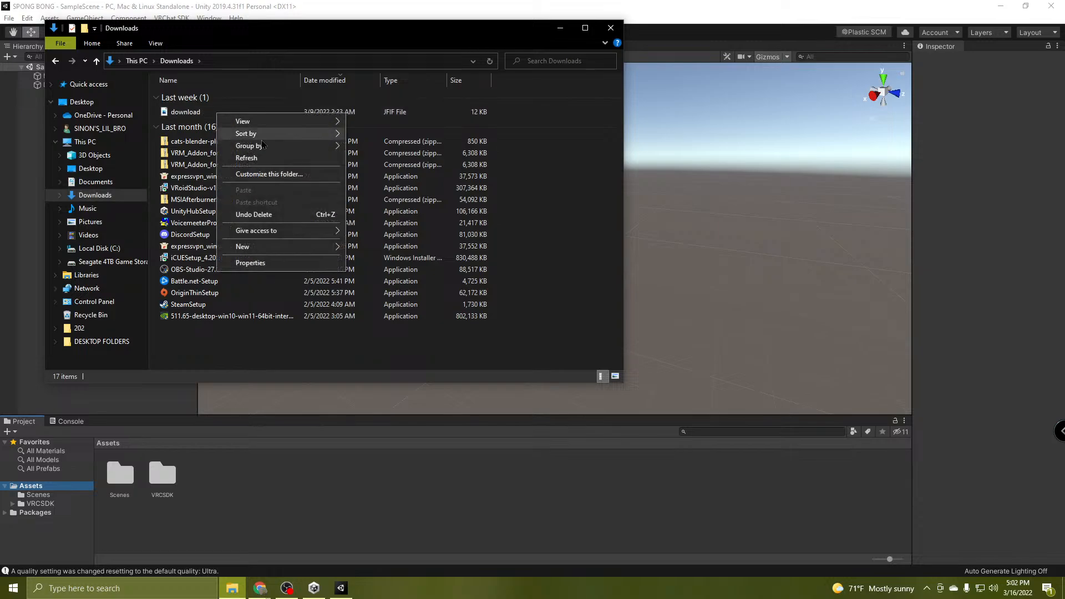
click(265, 266)
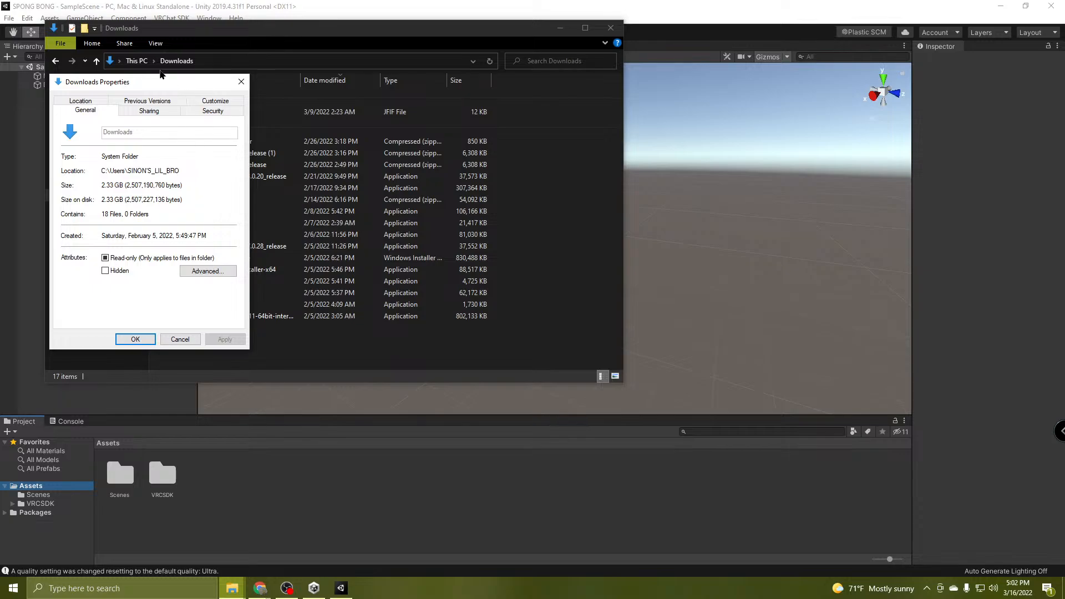
drag(136, 82, 356, 264)
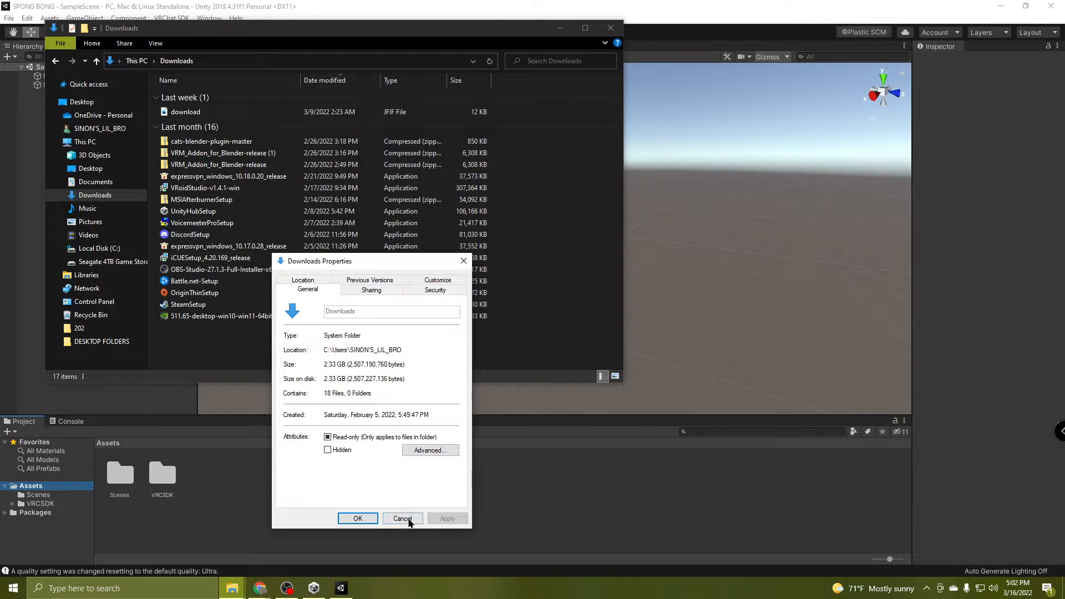
click(411, 521)
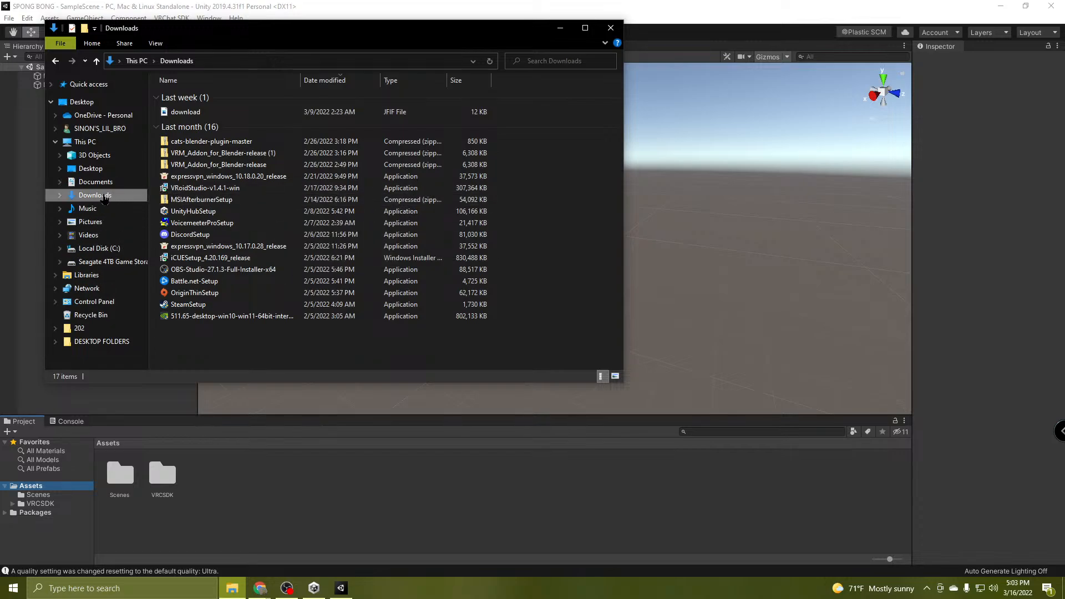
Examine the project folders in UNITY PROJECTS on Local Disk (C:) and return to the drive's root.
click(101, 143)
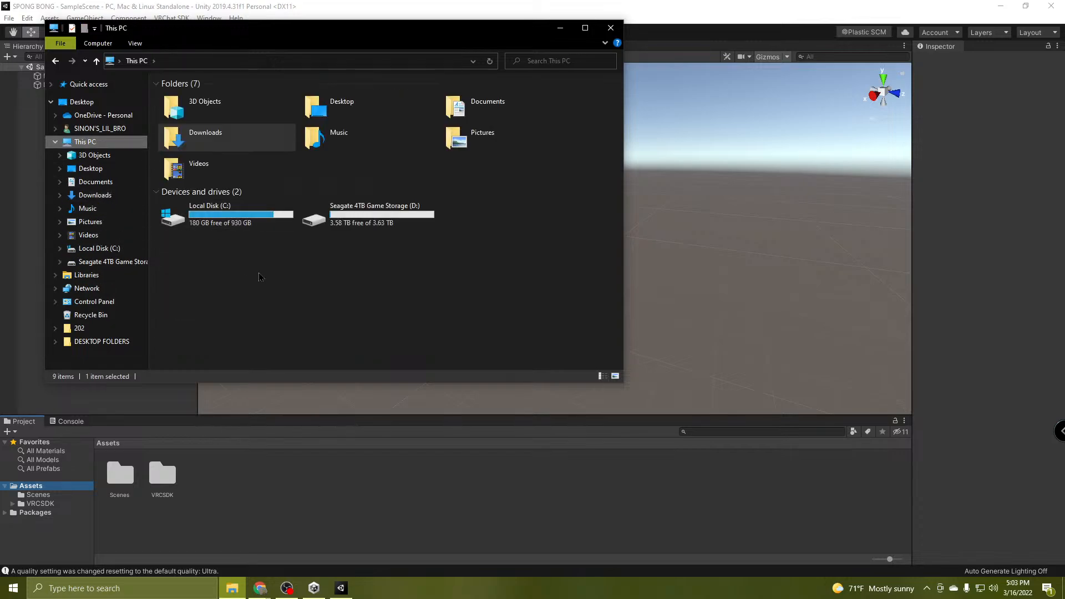
double_click(227, 218)
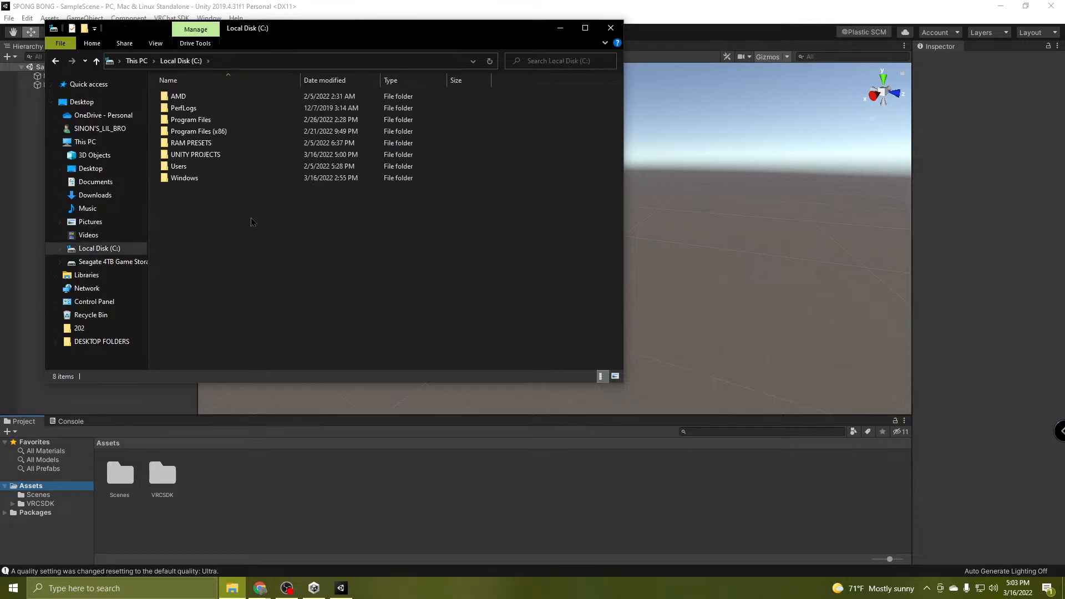
double_click(209, 155)
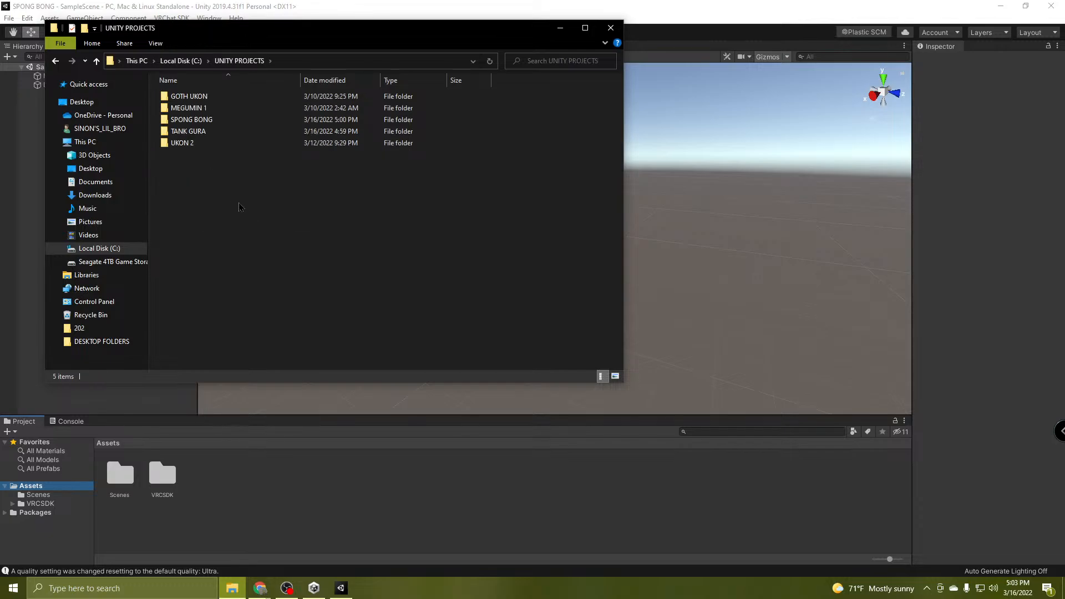
key(alt+Left)
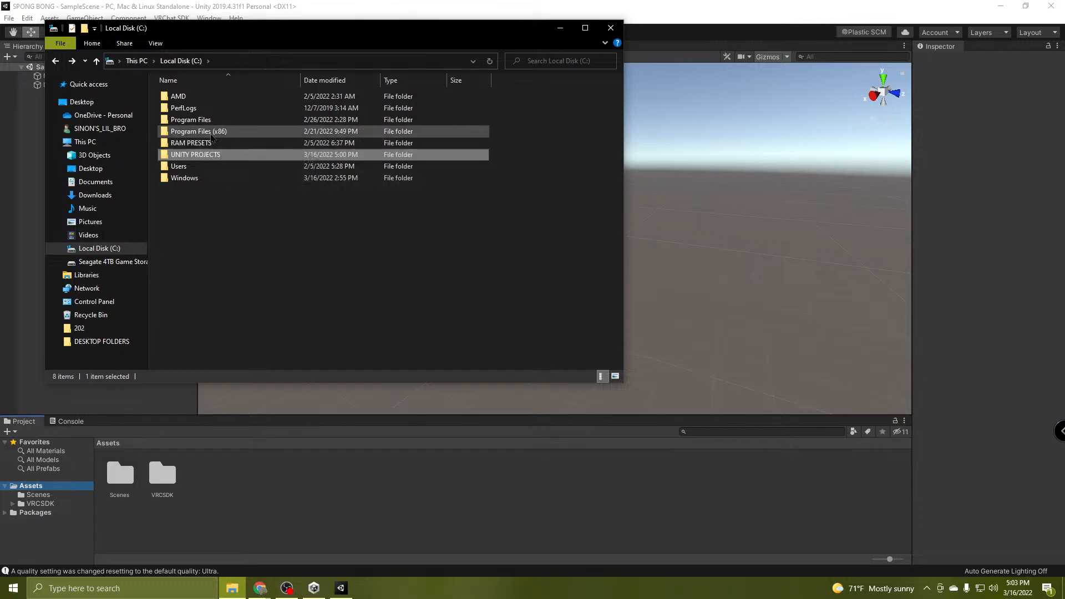
Browse the Unity > Hub installation folders inside C:\Program Files and close File Explorer.
double_click(199, 121)
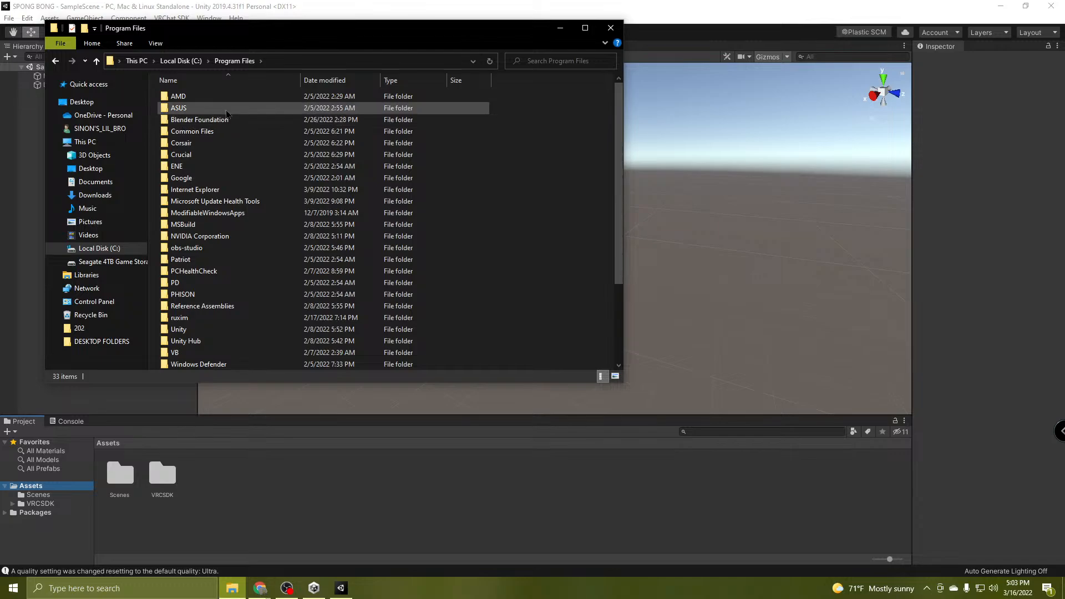
scroll(241, 144, down, 3)
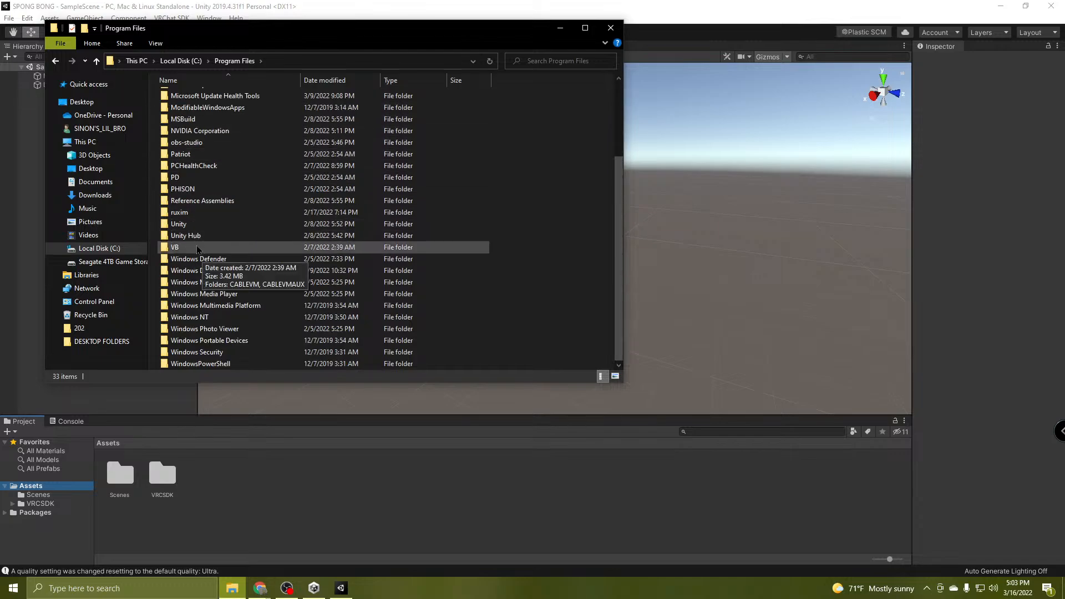
double_click(180, 224)
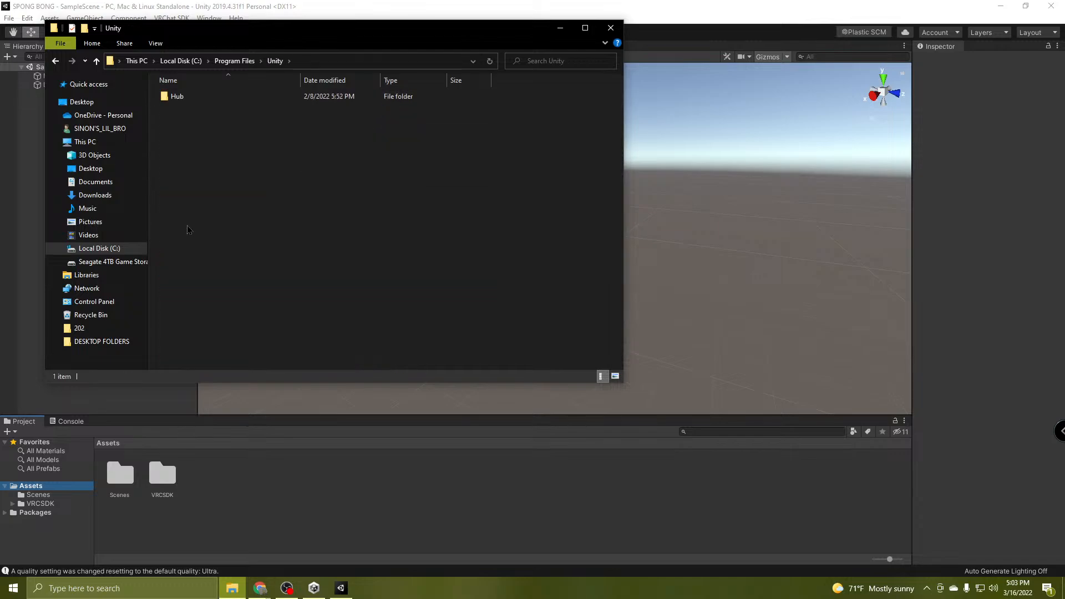
double_click(185, 98)
double_click(179, 96)
click(266, 97)
click(611, 29)
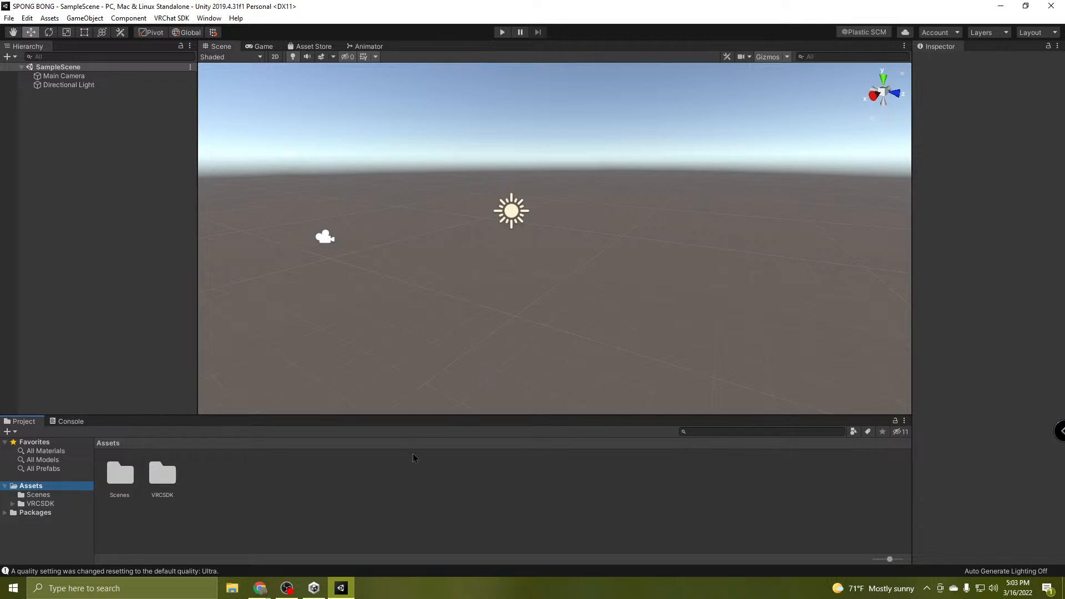
Switch to YouTube Studio in the browser, check the live stream's health and minimize the window.
right_drag(567, 302, 566, 340)
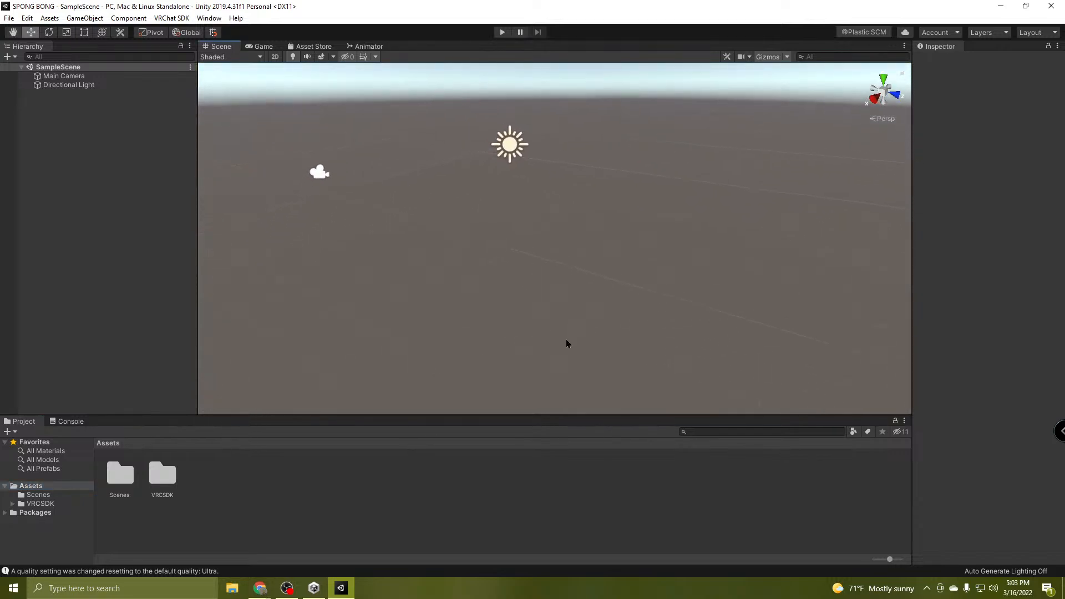
click(237, 504)
mouse_move(260, 588)
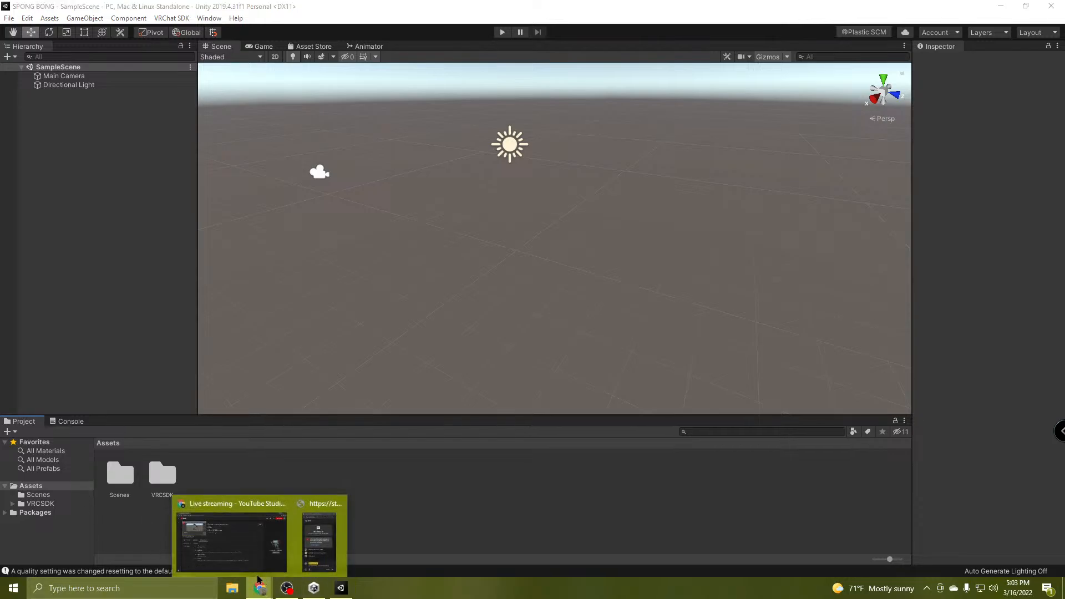
click(250, 543)
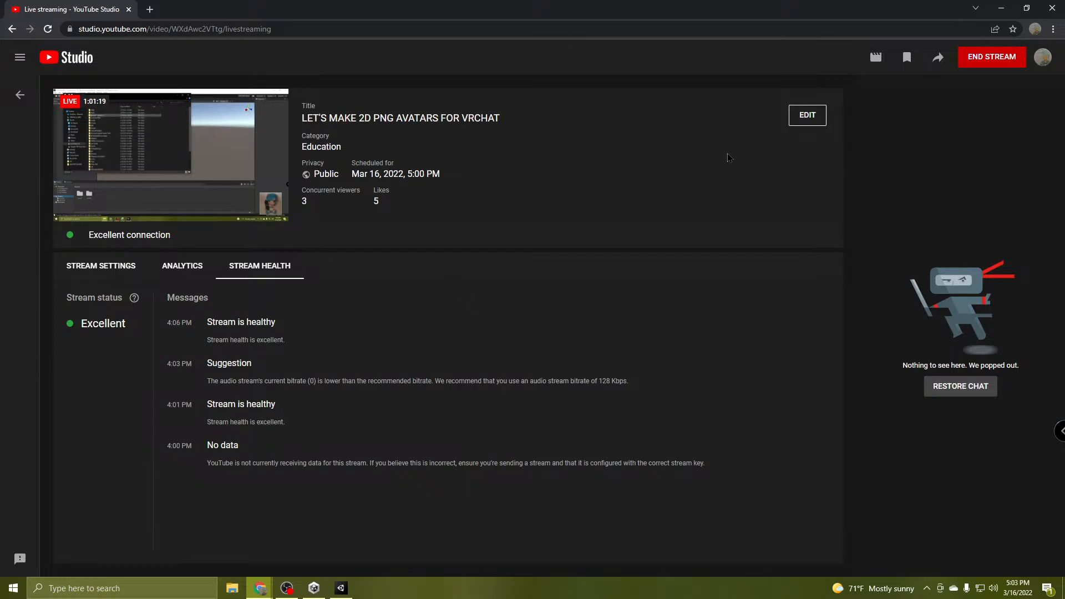
click(1002, 9)
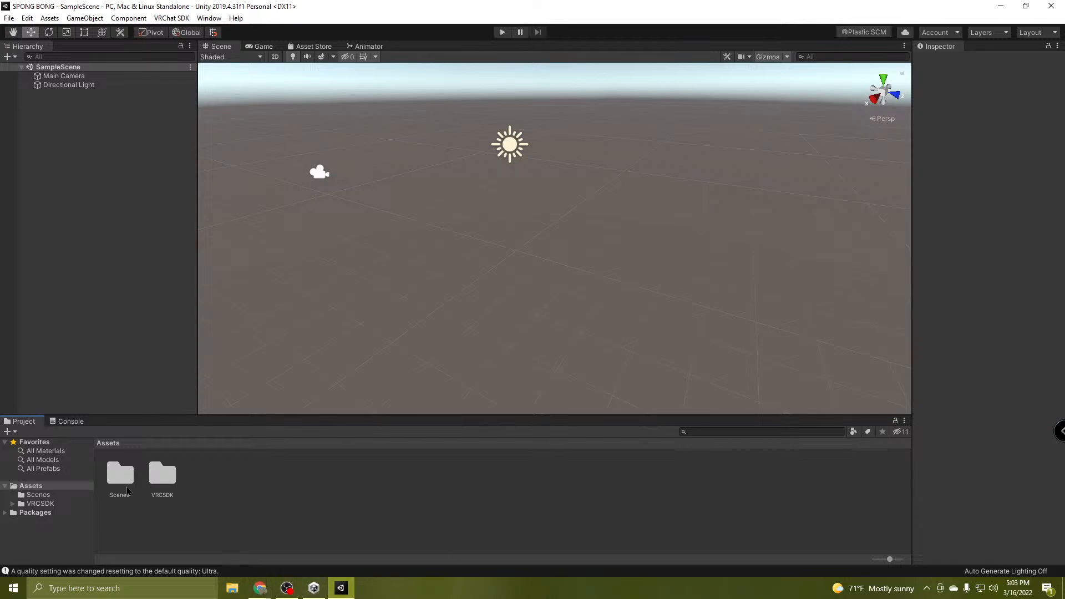
Reset the Directional Light's Transform so its position and rotation are all 0.
right_drag(438, 321, 525, 288)
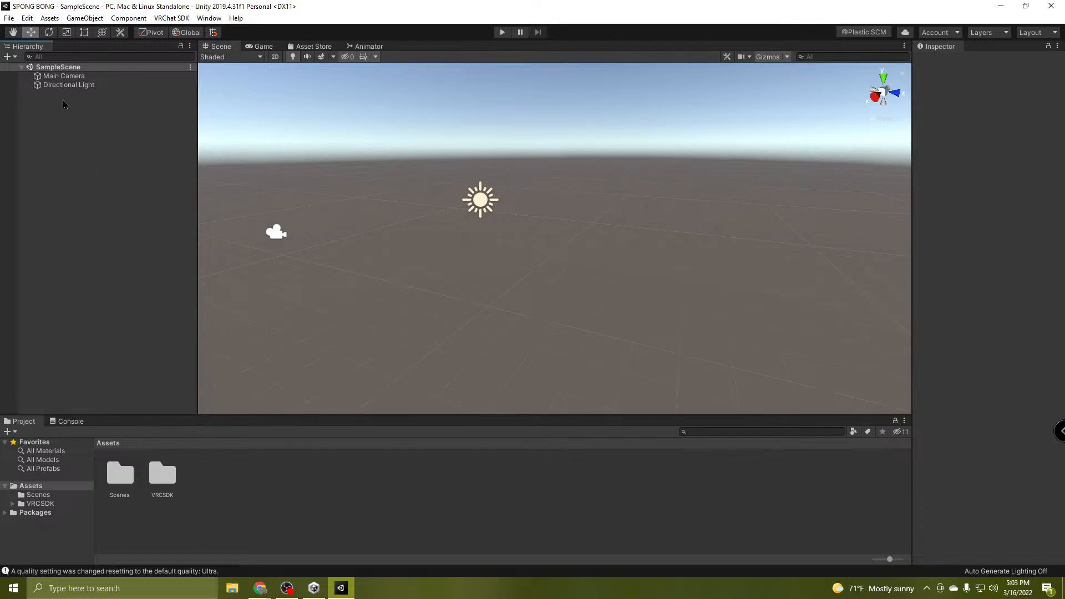
click(64, 76)
click(82, 91)
click(83, 87)
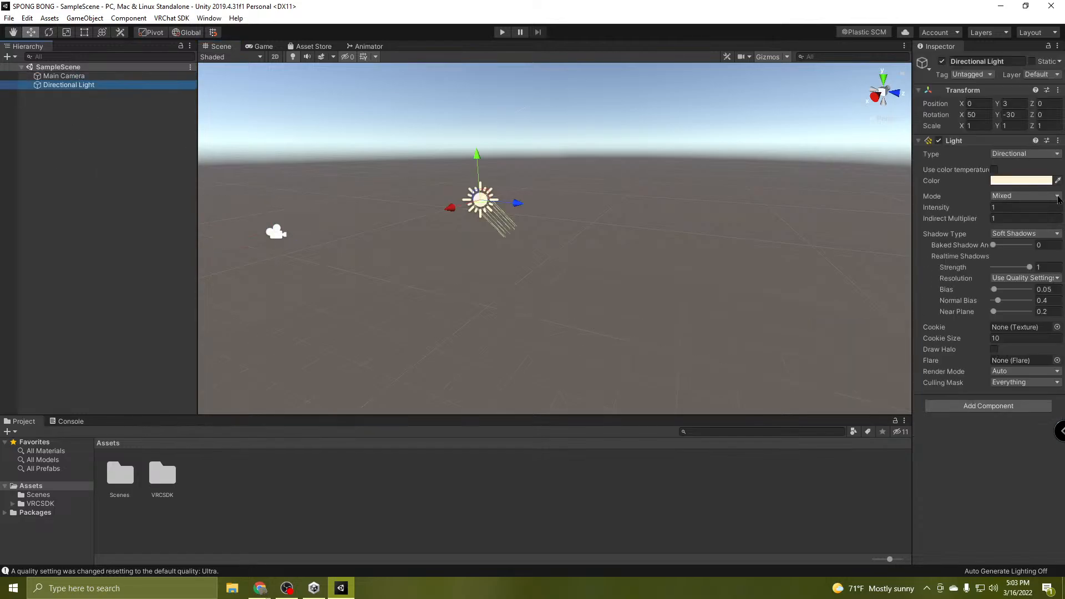
click(1058, 90)
click(1003, 105)
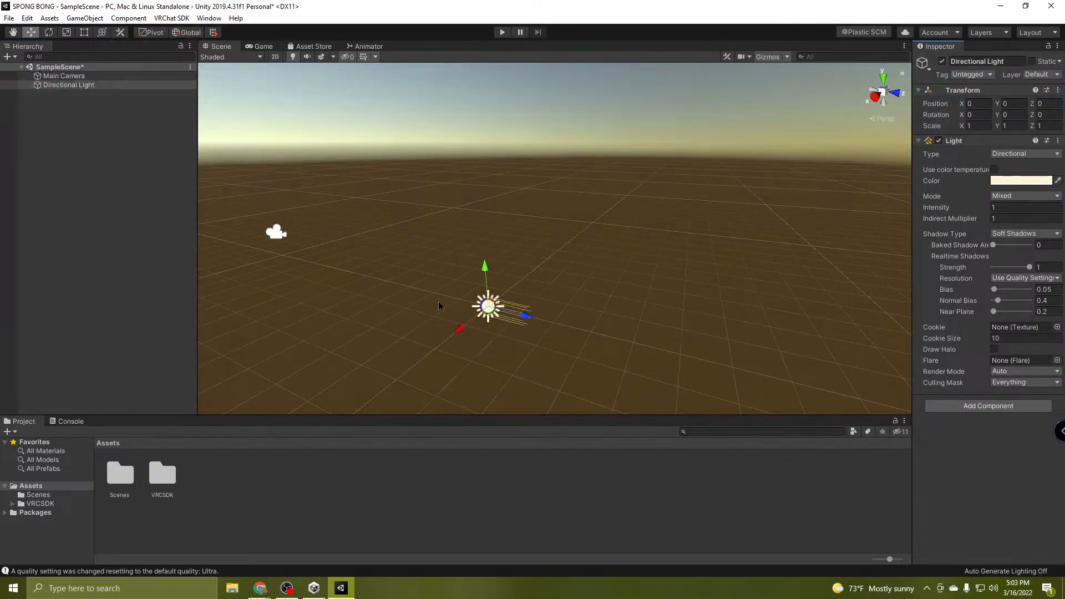
Raise the Directional Light straight up above the grid to a Y position of about 12.87.
scroll(504, 282, down, 4)
right_drag(623, 392, 632, 340)
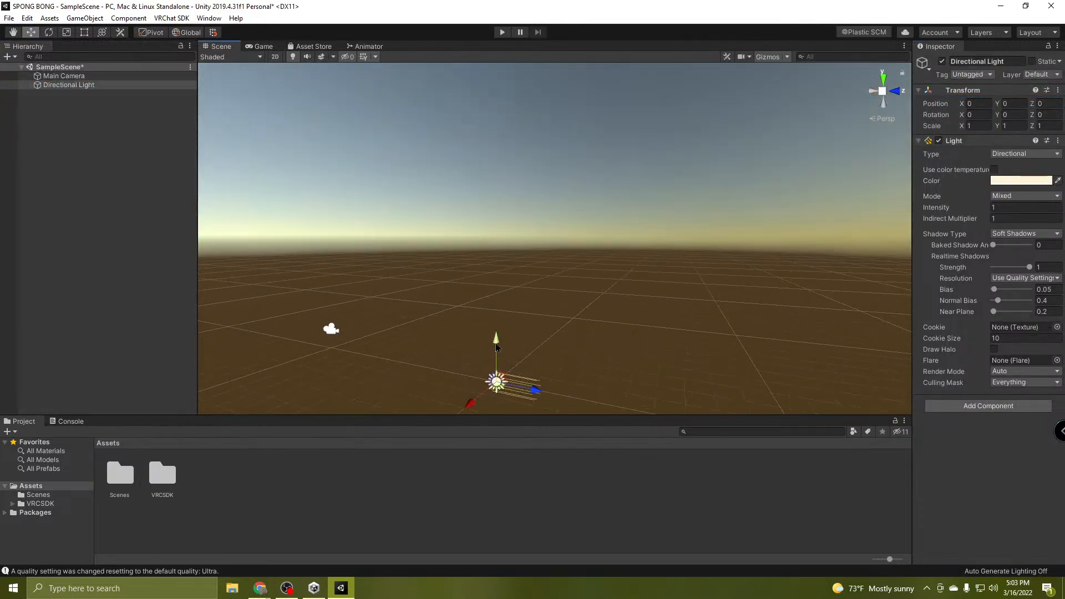
drag(497, 341, 529, 15)
right_drag(630, 283, 639, 202)
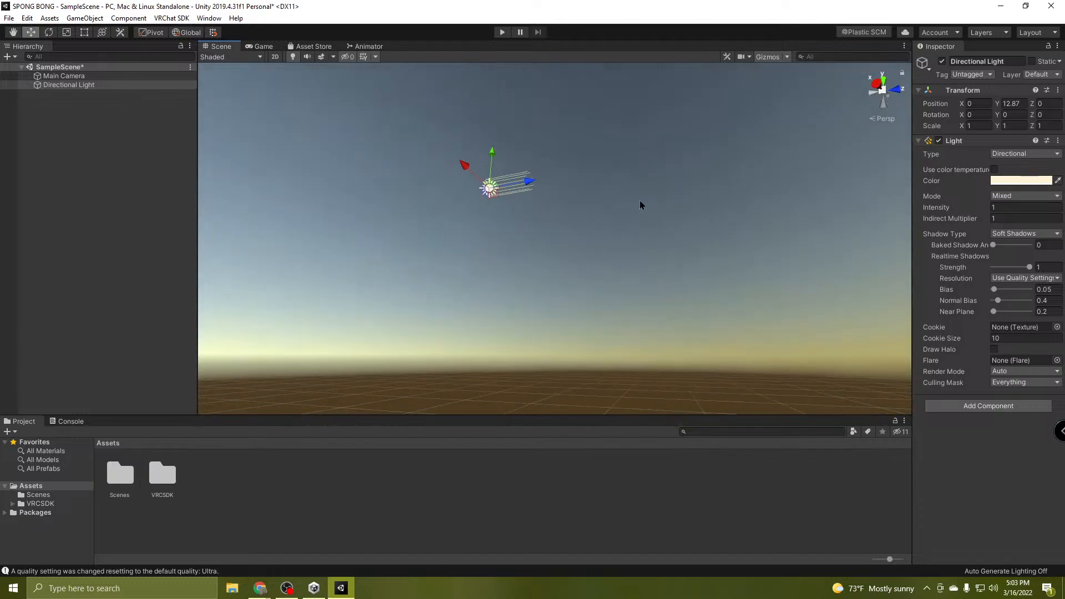
Rotate the Directional Light about its X axis to about 102 degrees so it shines downward, and deselect it.
click(49, 34)
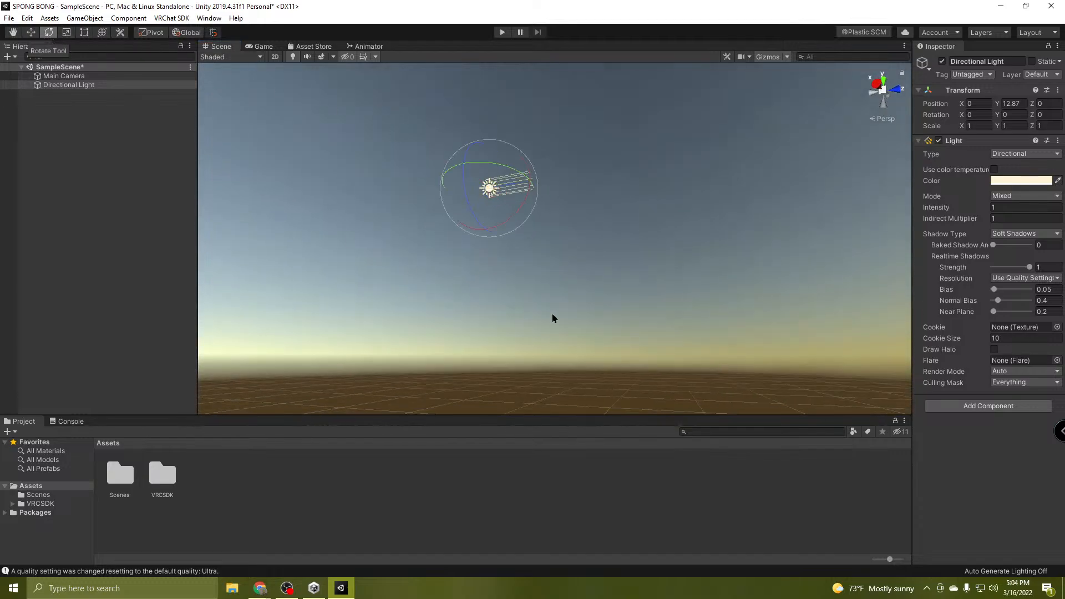
drag(524, 205, 356, 322)
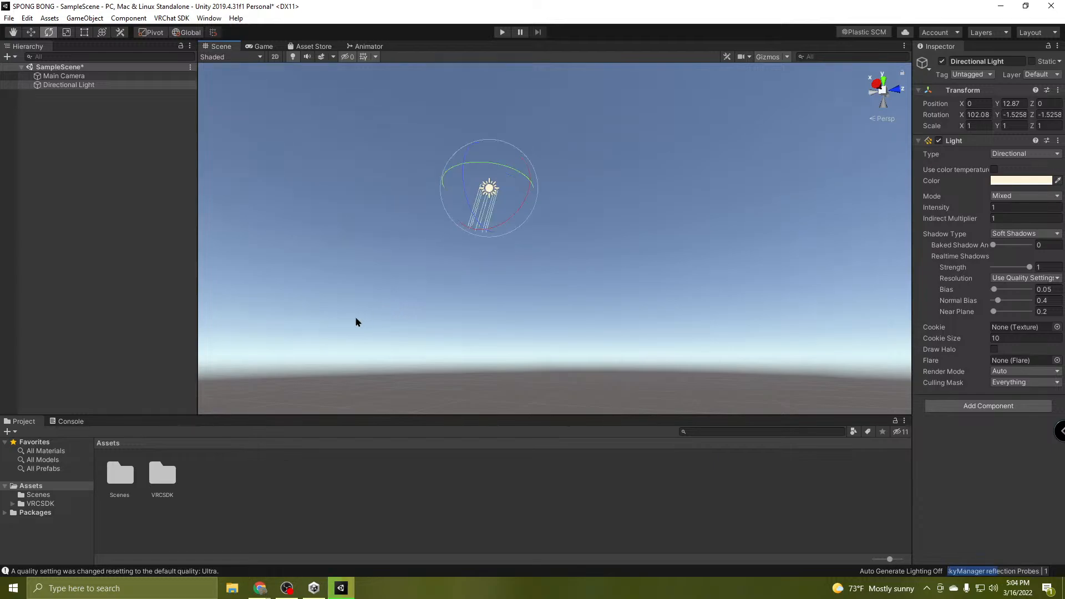
click(97, 138)
Create an empty GameObject in SampleScene and rename it MII.
right_drag(504, 303, 589, 357)
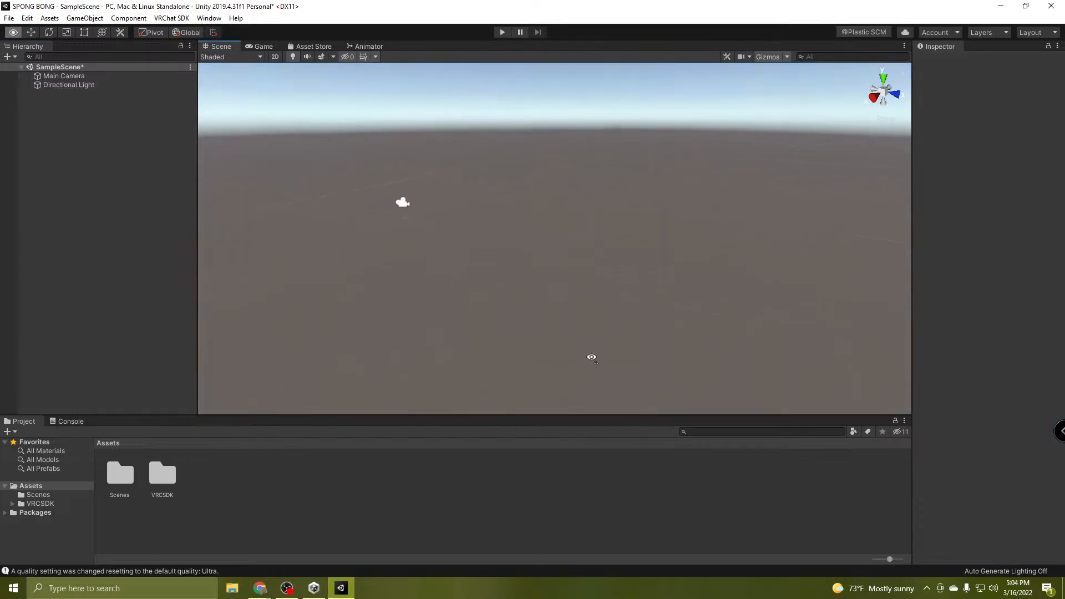
right_click(100, 193)
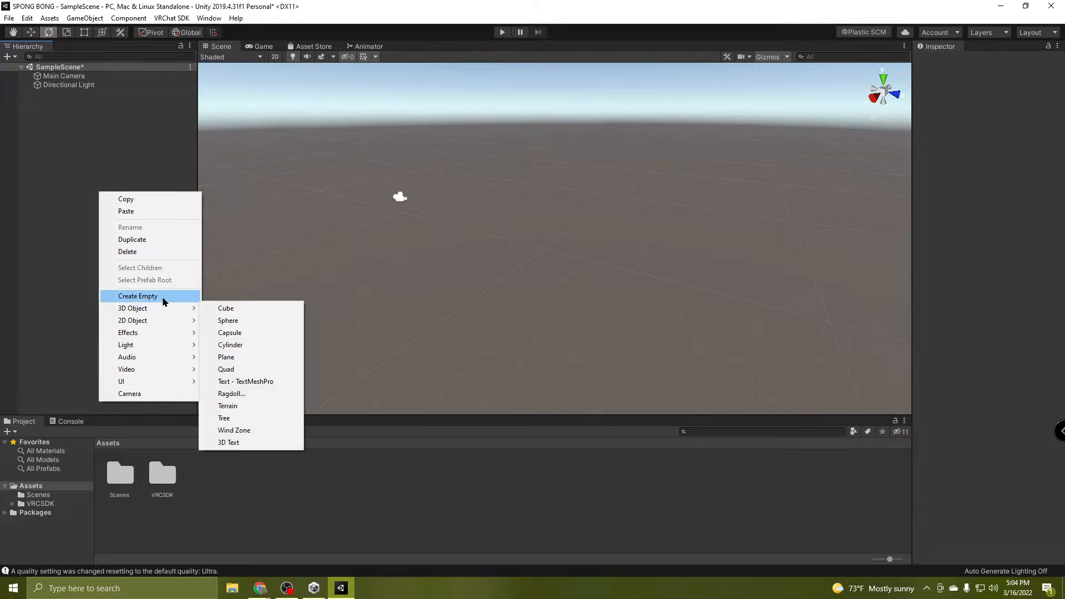
click(163, 295)
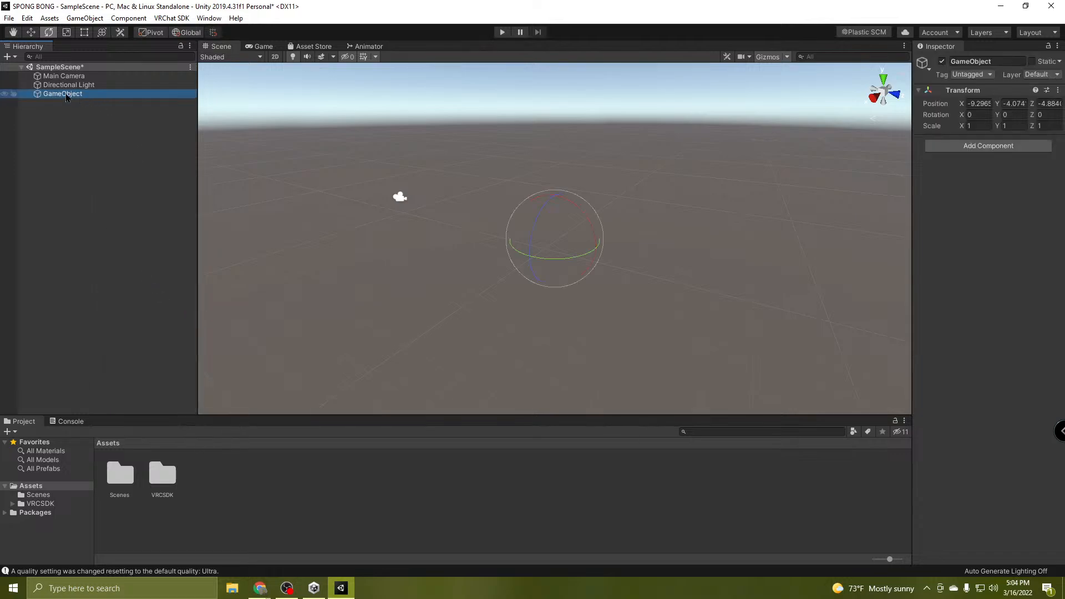
click(65, 95)
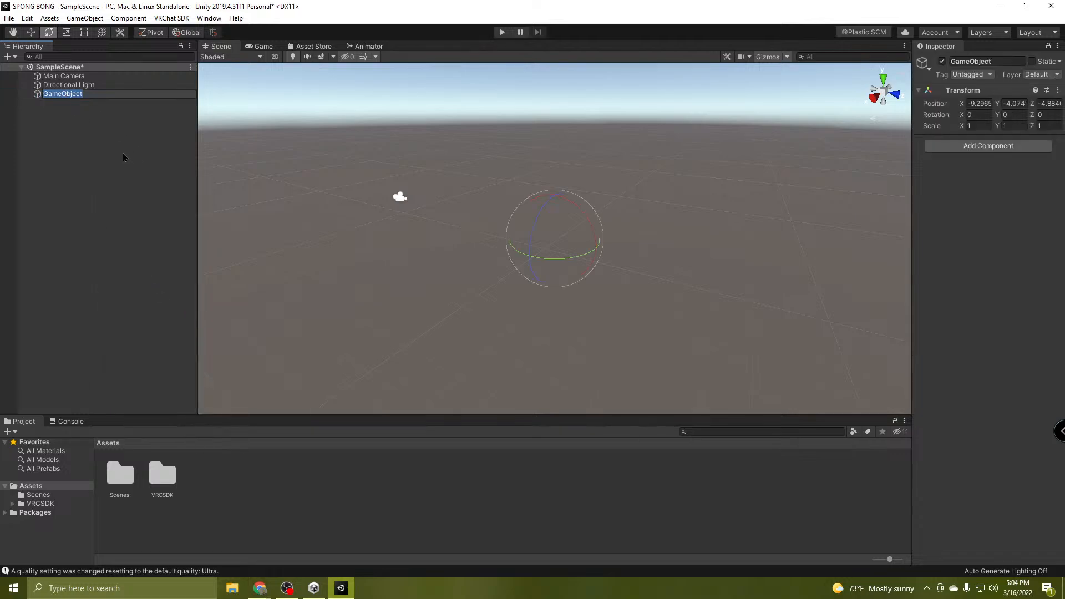
text(MII)
click(118, 168)
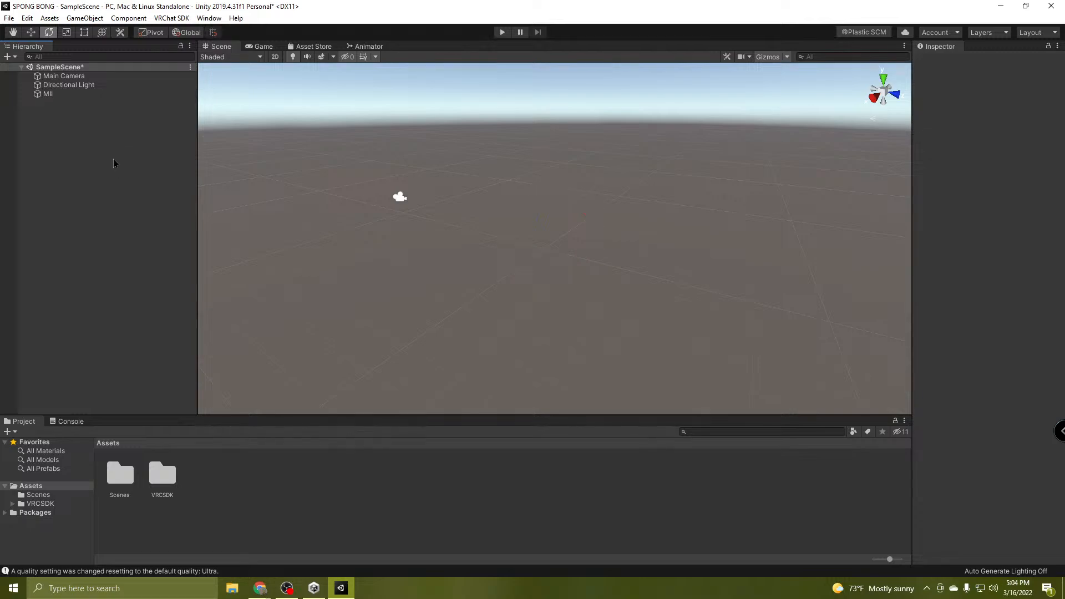
Reset the MII object's Transform so it sits at the scene origin.
click(58, 94)
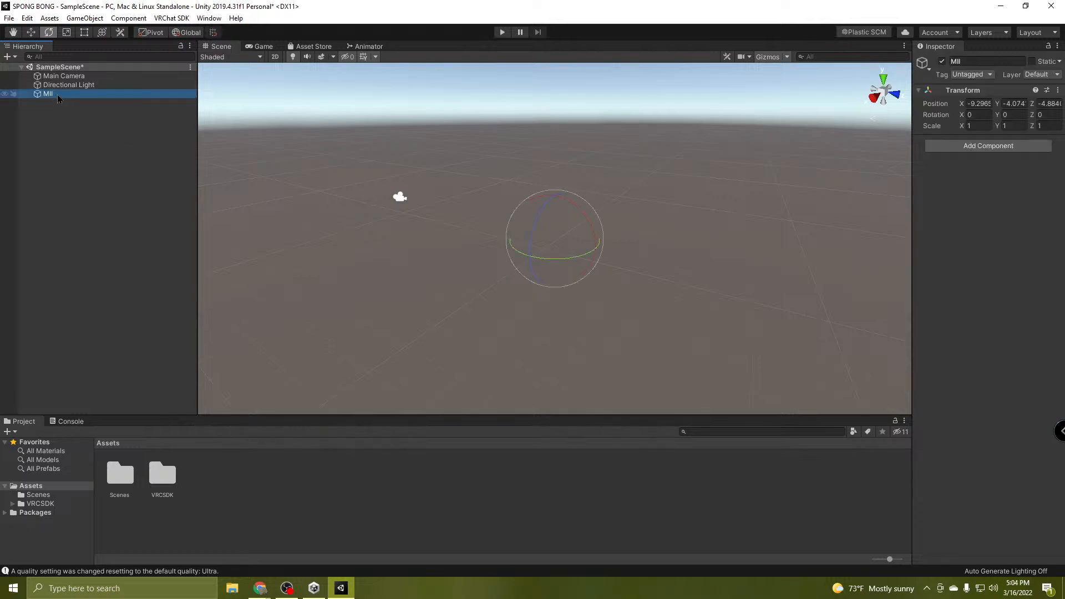
click(31, 32)
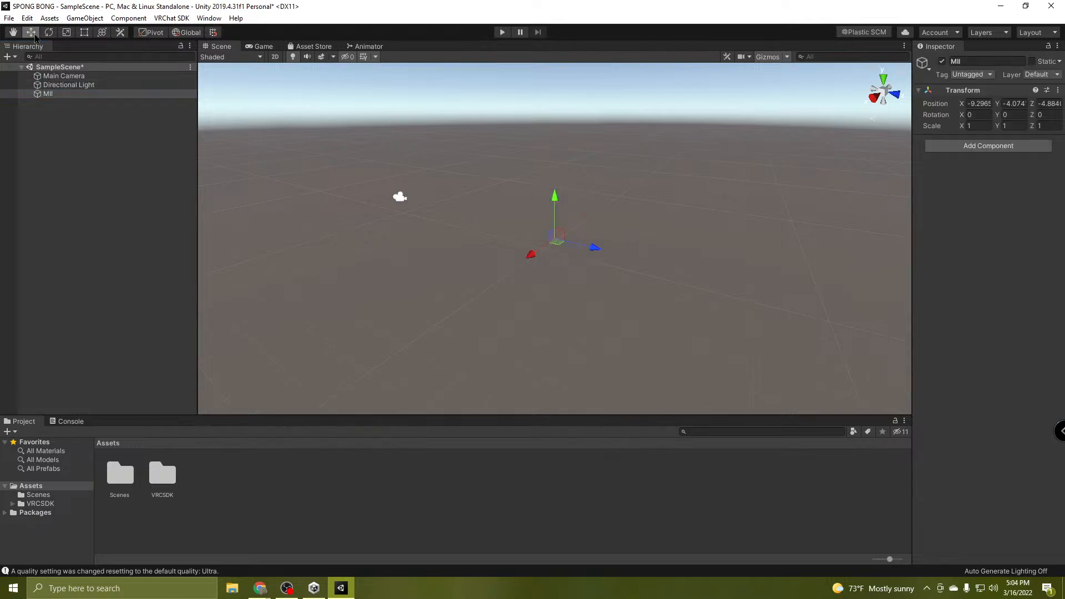
click(1058, 92)
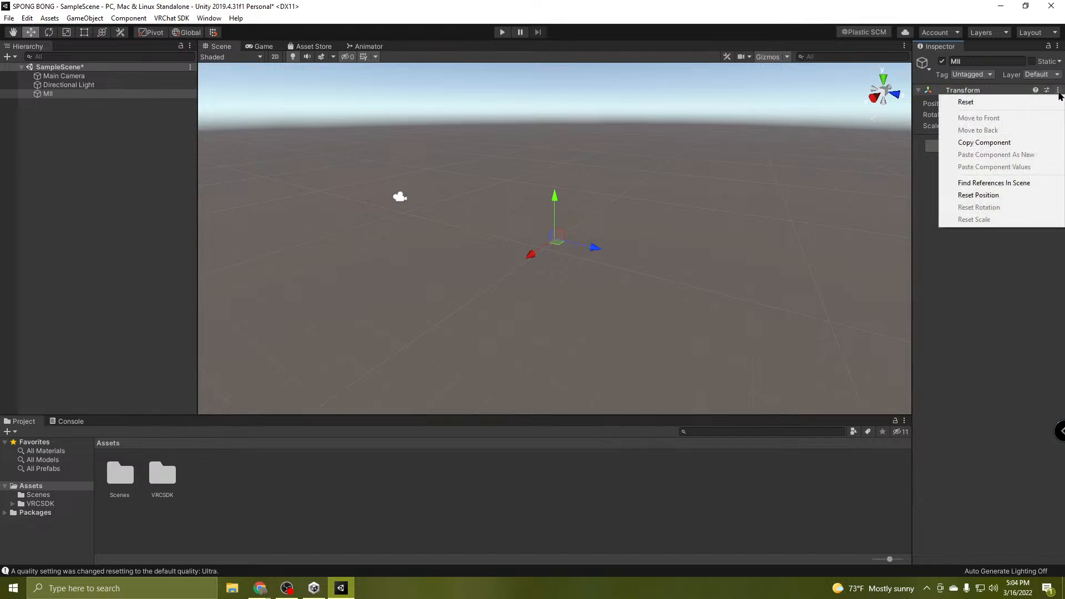
click(990, 102)
alt+drag(598, 330, 512, 365)
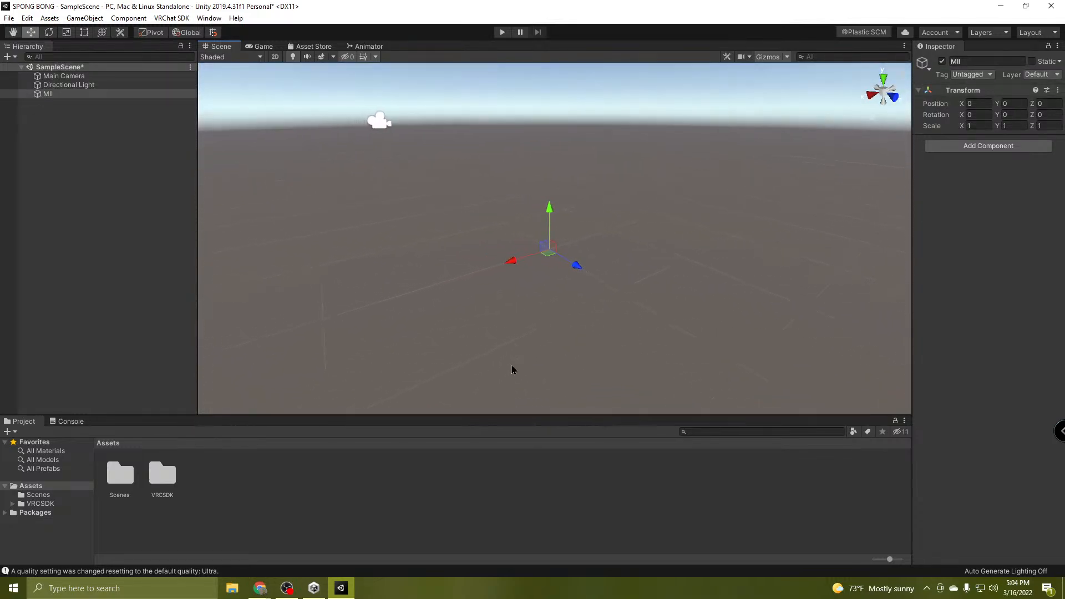
Browse the project's prefabs, models, materials and packages, and the Sample Assets folder inside VRCSDK.
click(53, 469)
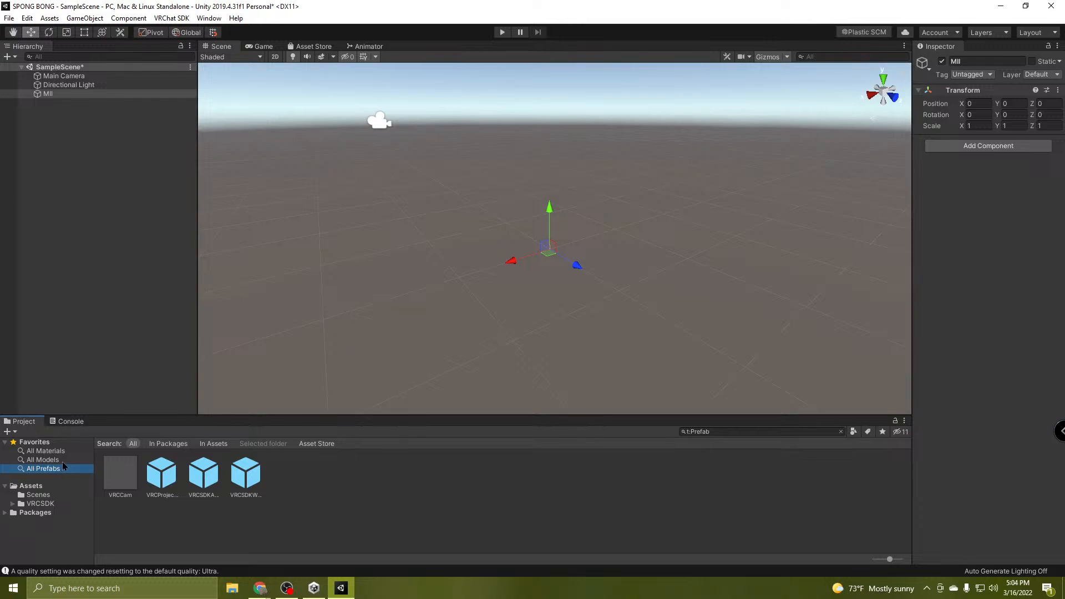
click(62, 461)
click(61, 451)
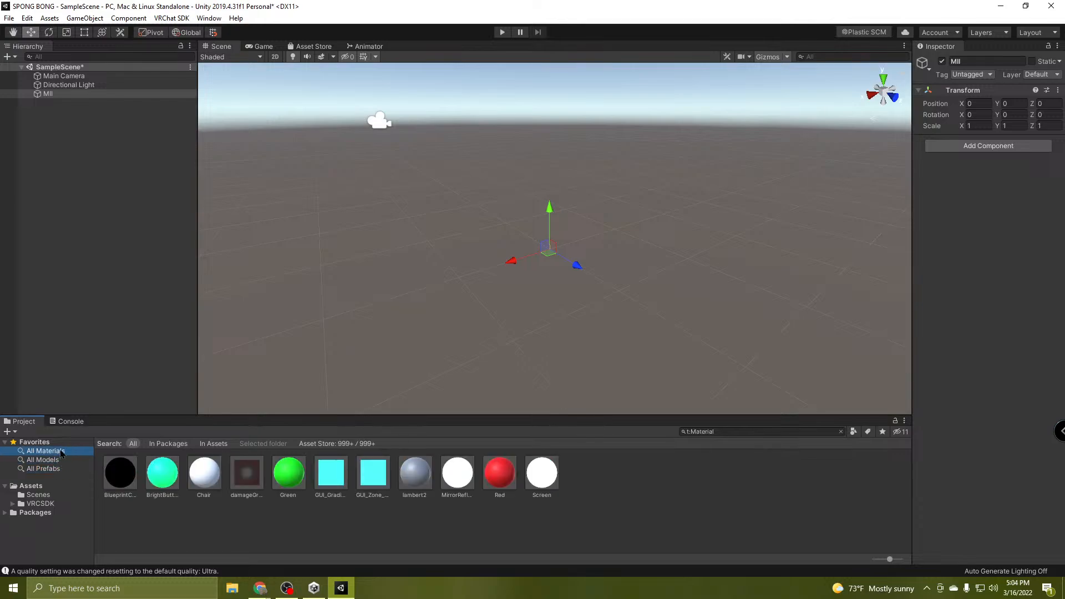
click(35, 513)
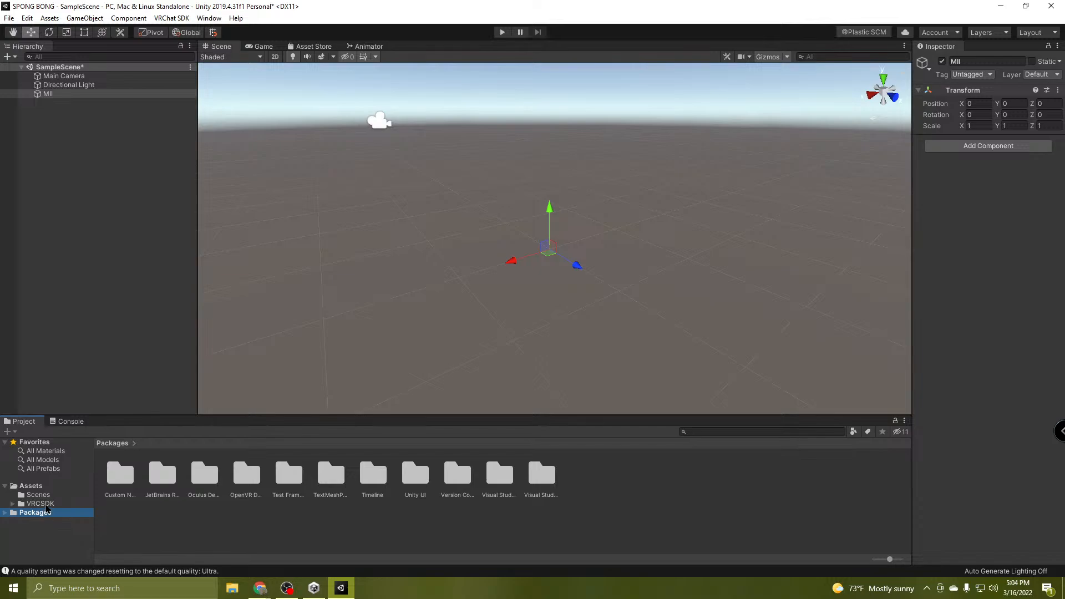
click(38, 495)
click(35, 487)
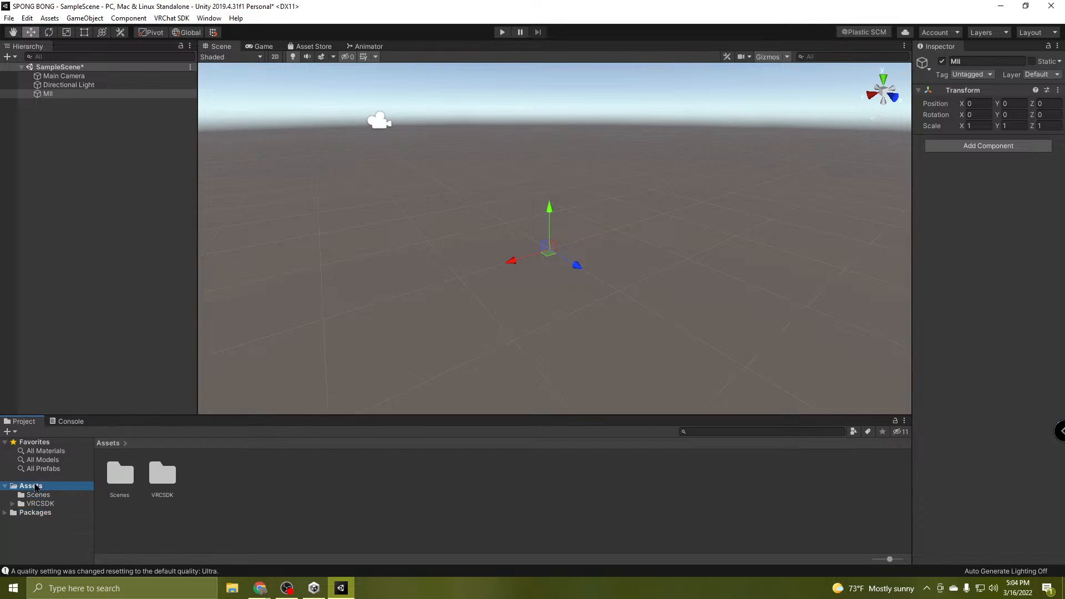
double_click(158, 476)
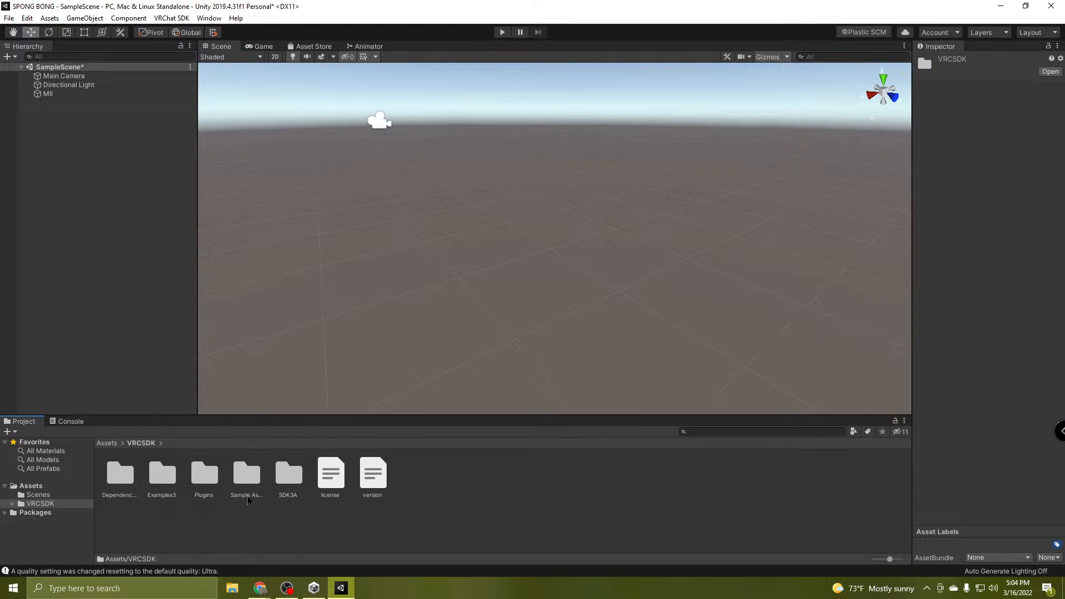
double_click(250, 479)
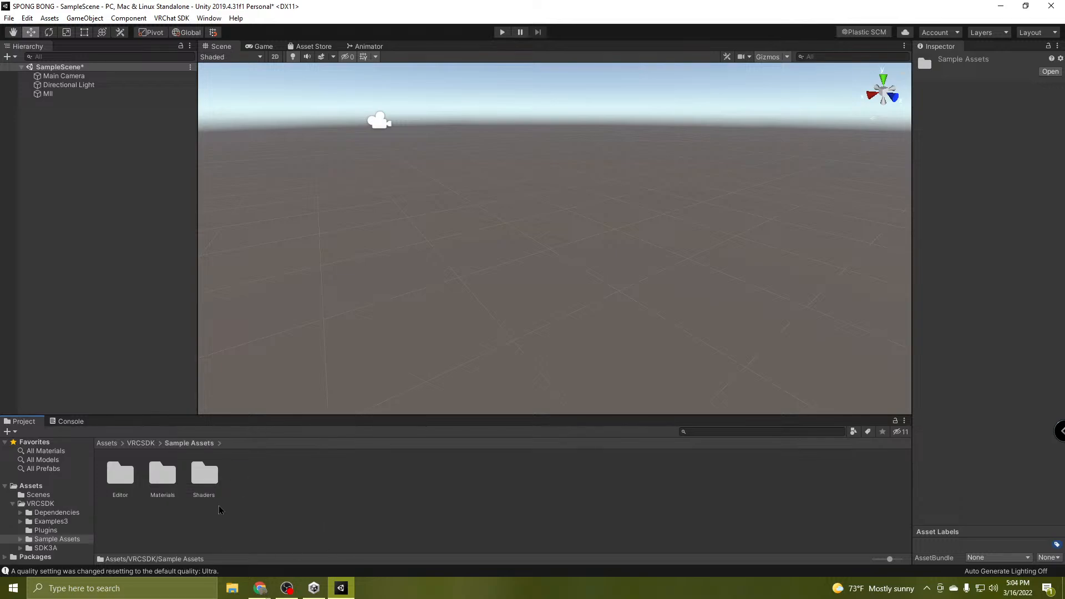
Check the Console, collapse the project's Assets folder tree, and review all models and materials.
click(67, 421)
click(13, 434)
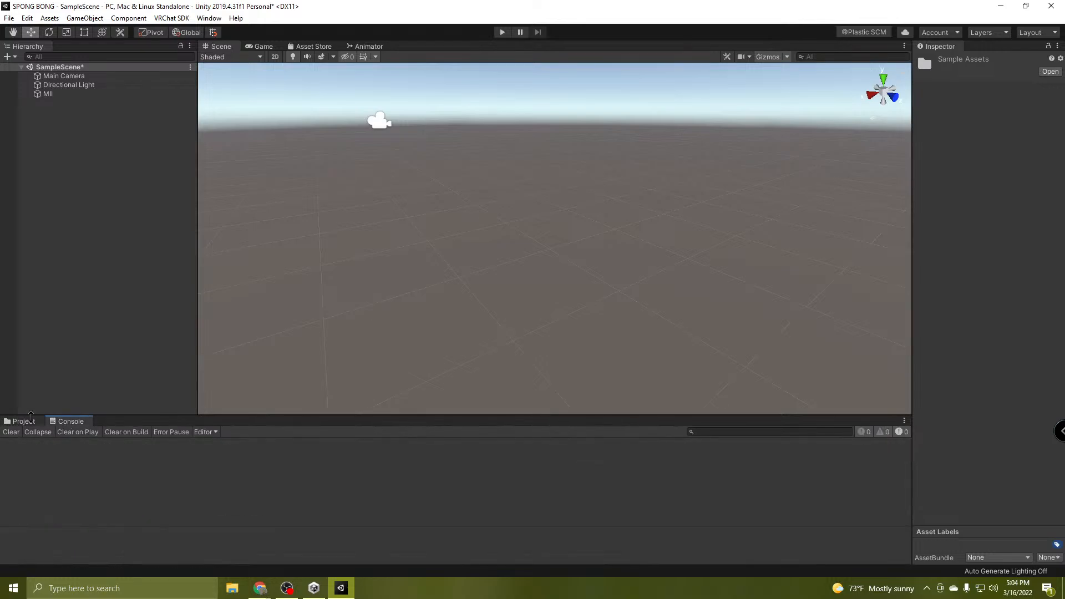
click(25, 421)
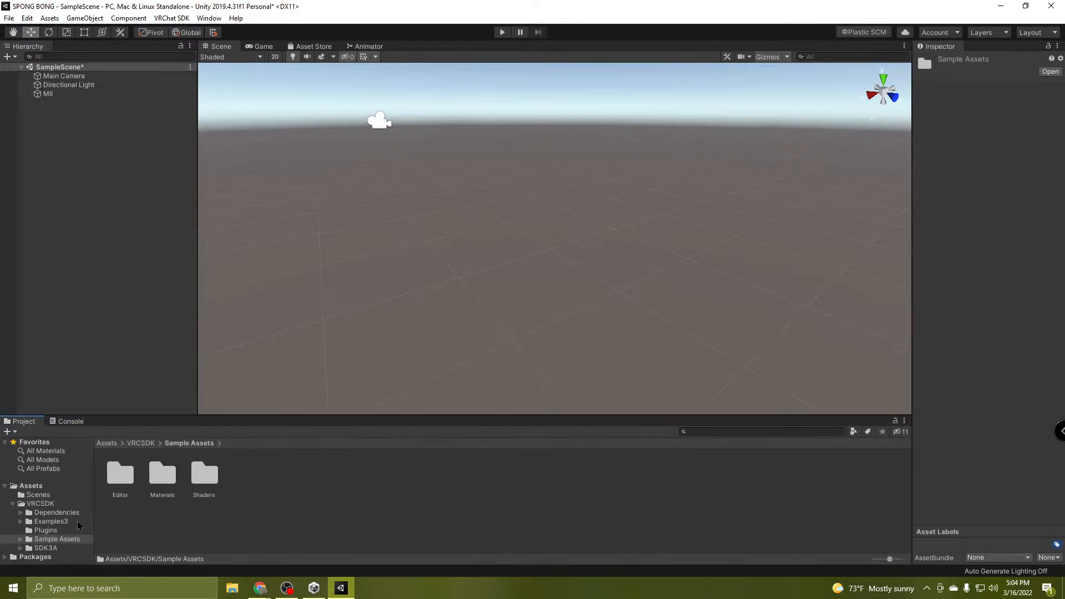
click(31, 486)
click(12, 504)
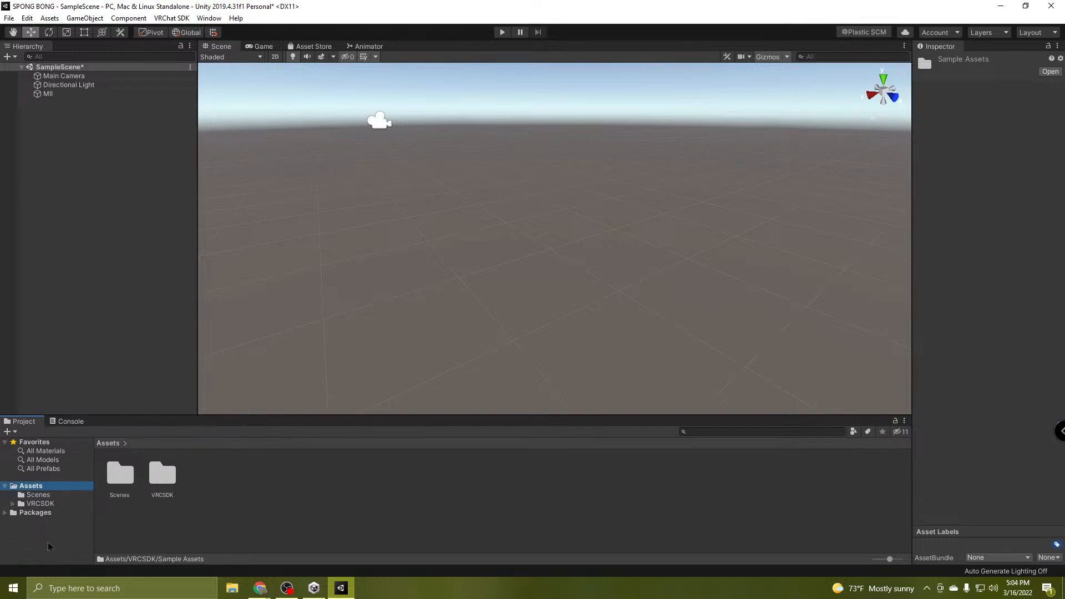
click(6, 486)
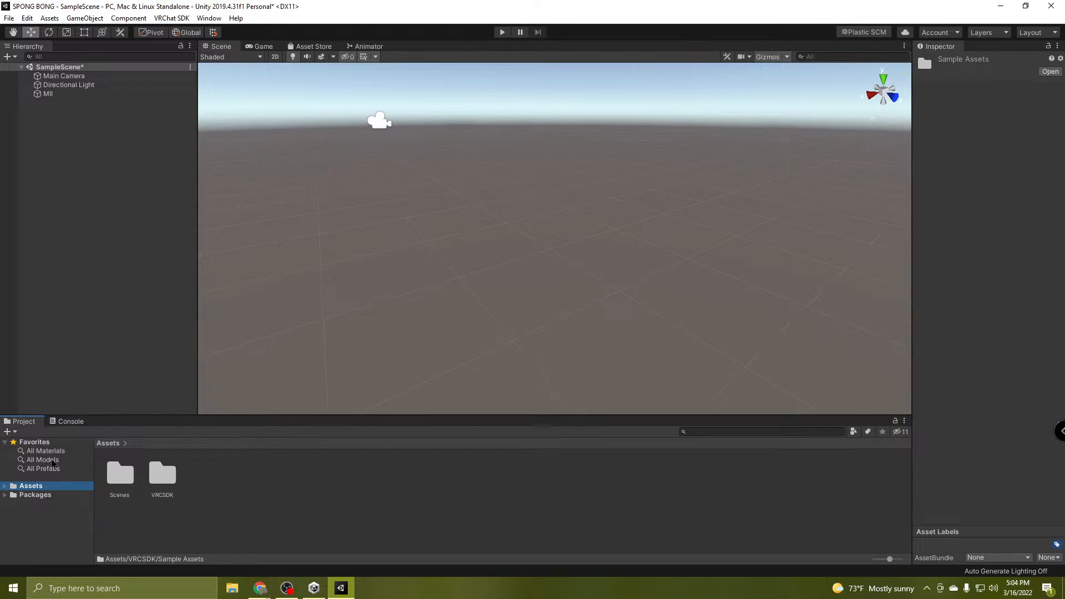
click(52, 460)
click(58, 451)
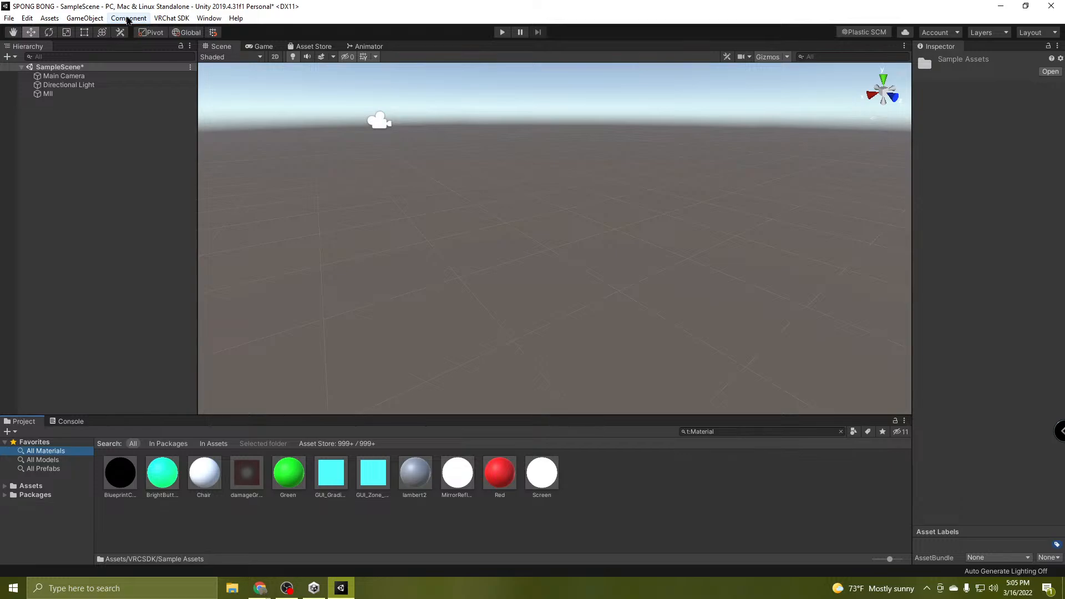
click(27, 19)
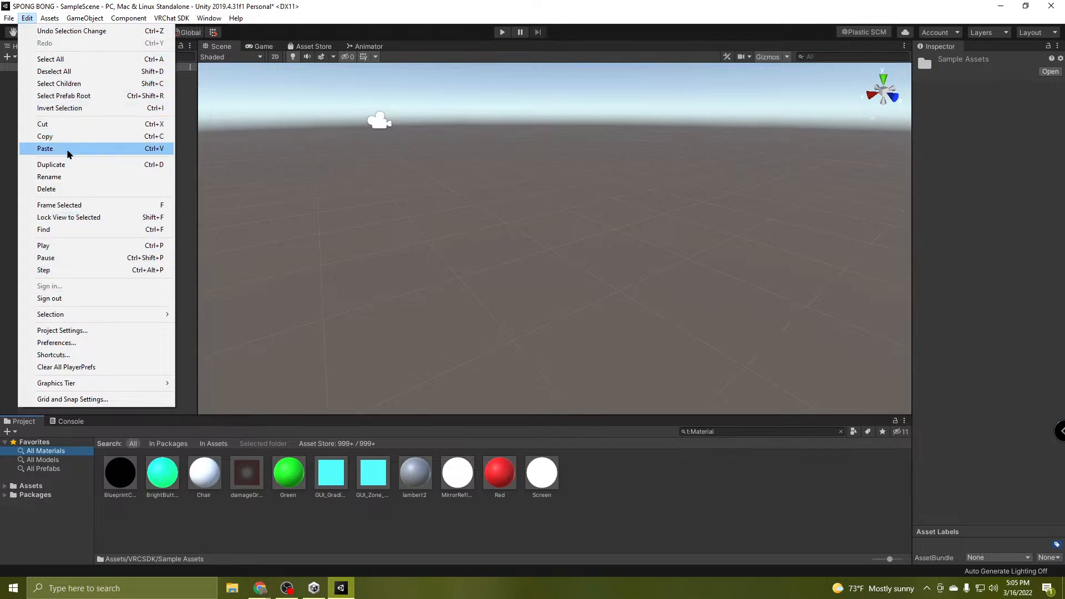
mouse_move(119, 315)
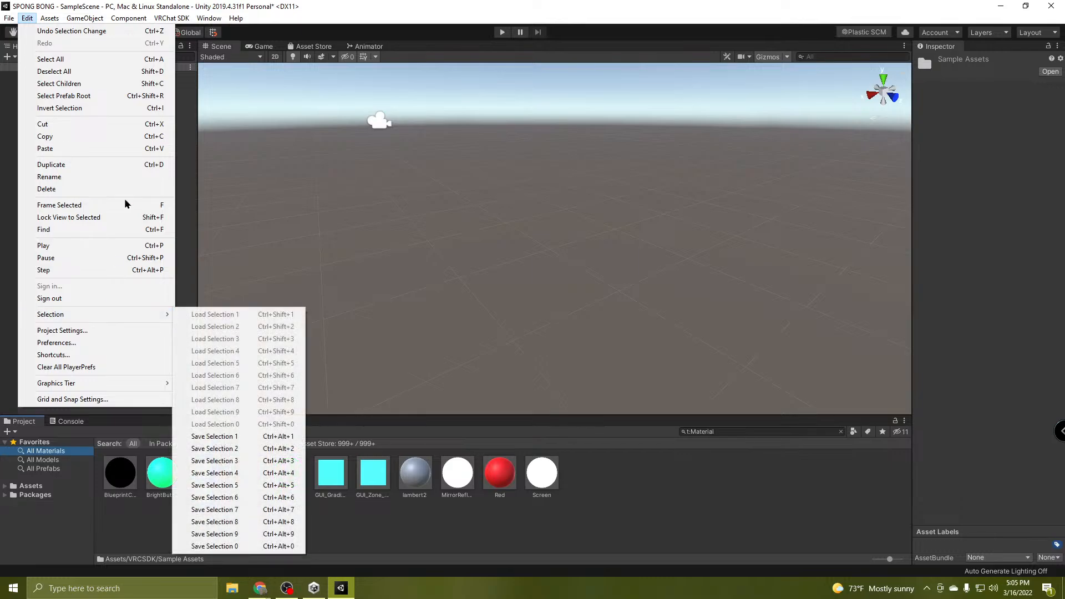
mouse_move(9, 18)
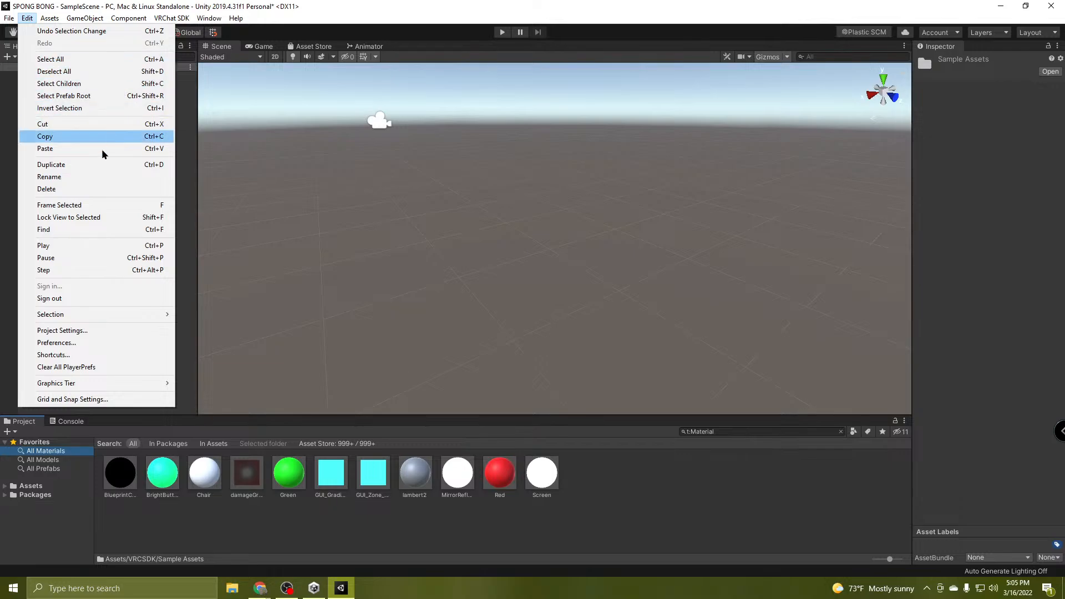
mouse_move(213, 18)
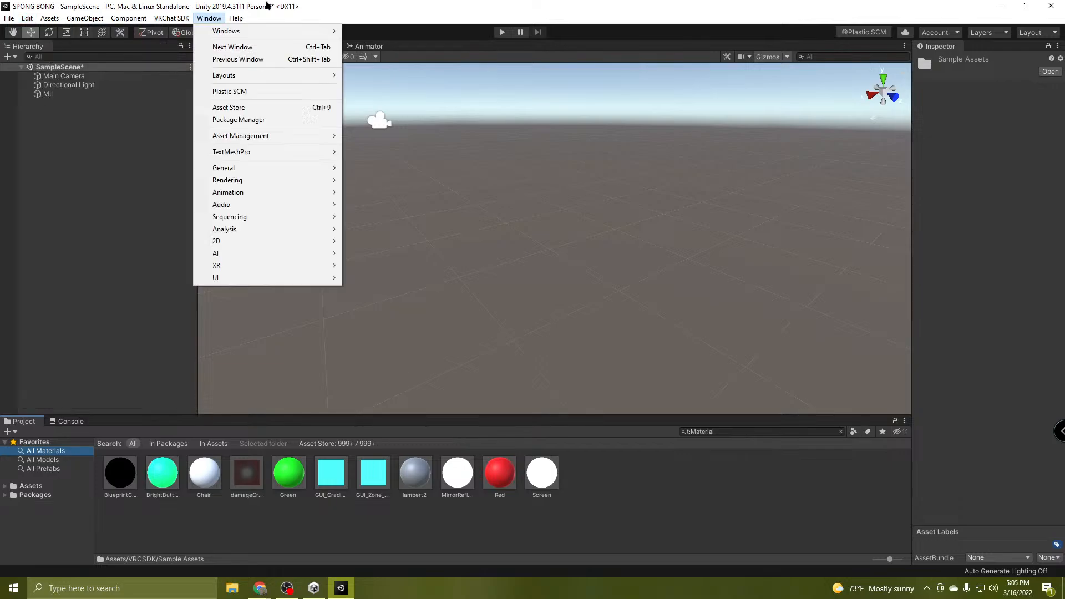
click(379, 10)
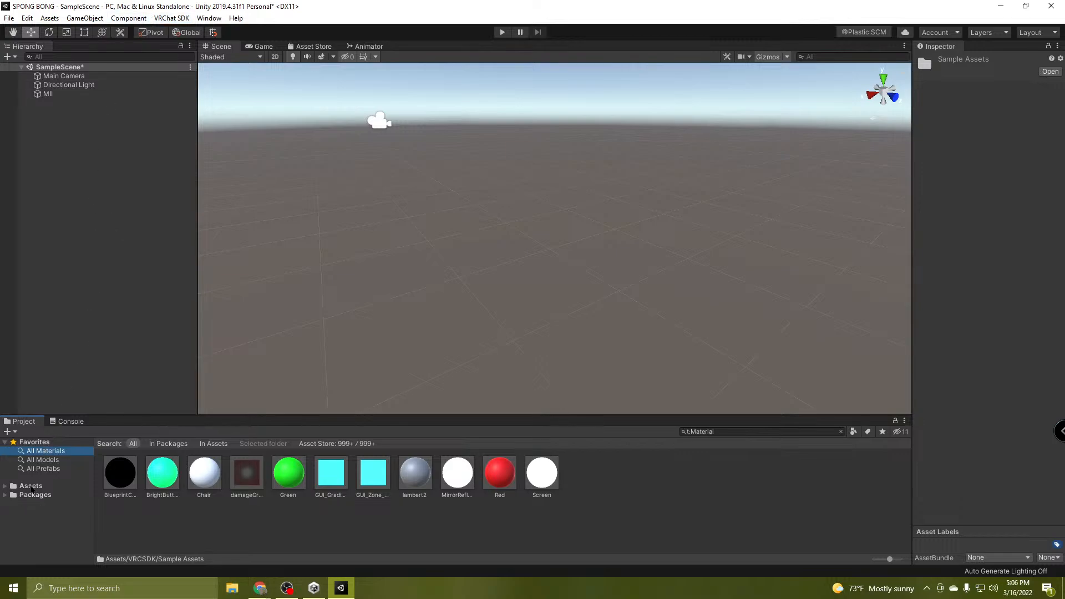
Show the project's root Assets folder, and open Pictures > Saved Pictures > 2D PROJECT > done in File Explorer.
click(31, 487)
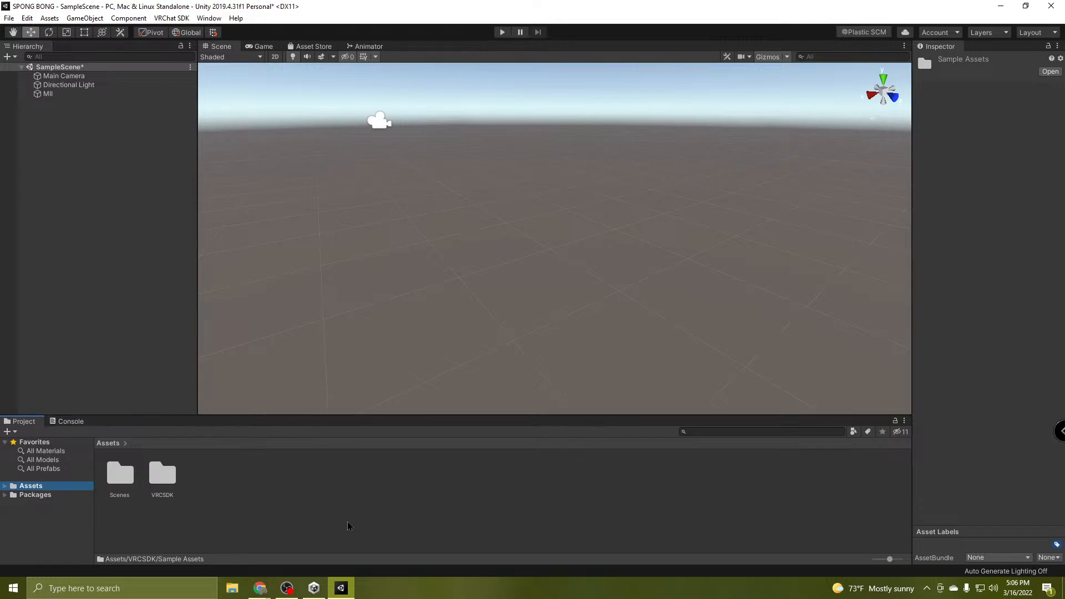
click(232, 588)
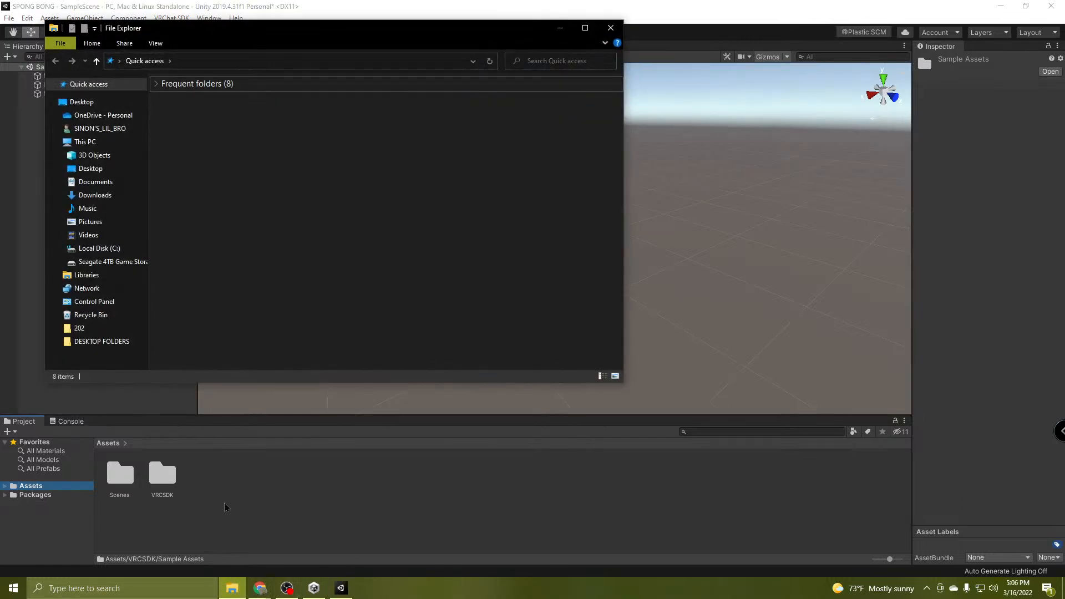
click(110, 223)
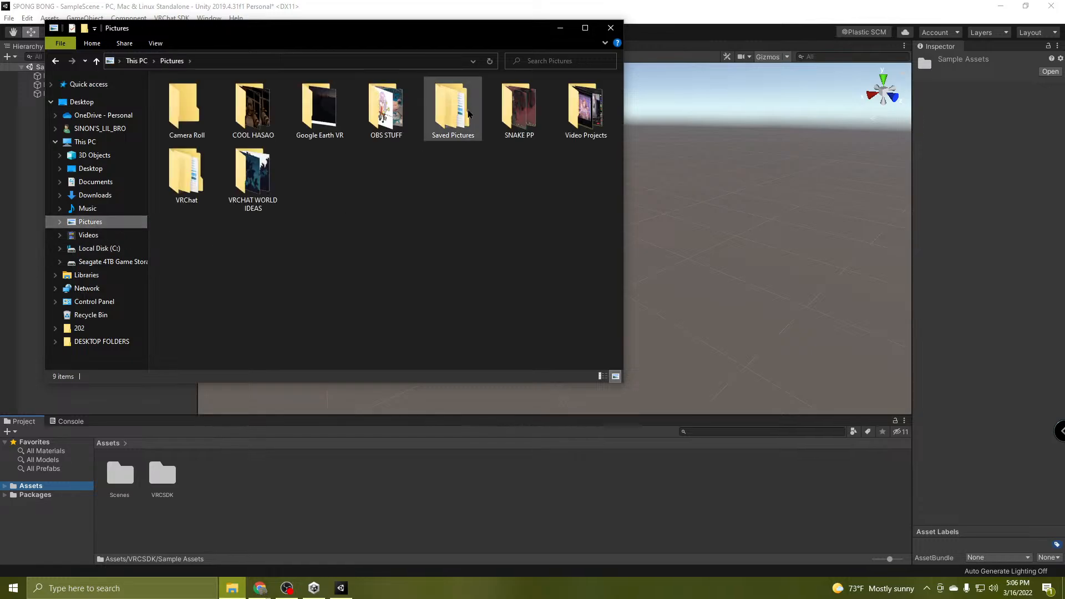
double_click(452, 114)
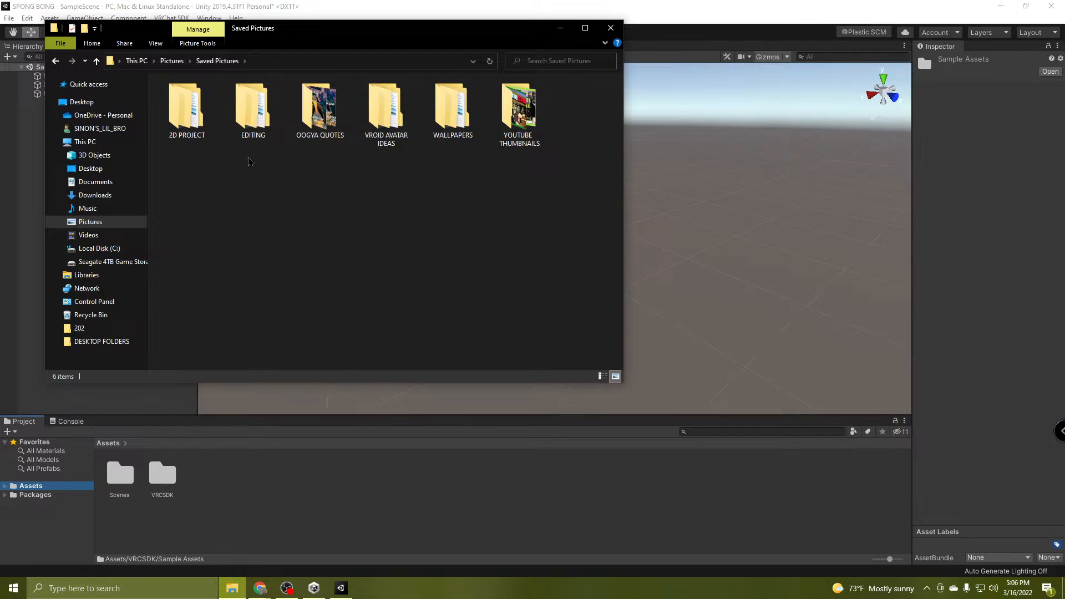
double_click(186, 108)
double_click(186, 108)
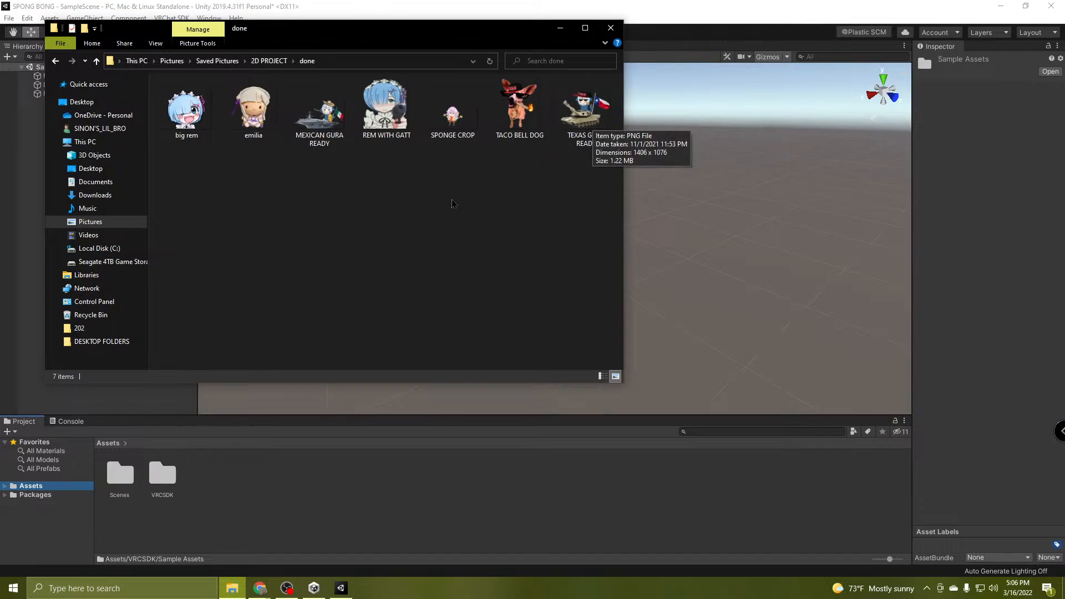
Preview the SPONGE CROP image, import it into the Unity project's Assets folder, and minimize File Explorer.
double_click(452, 114)
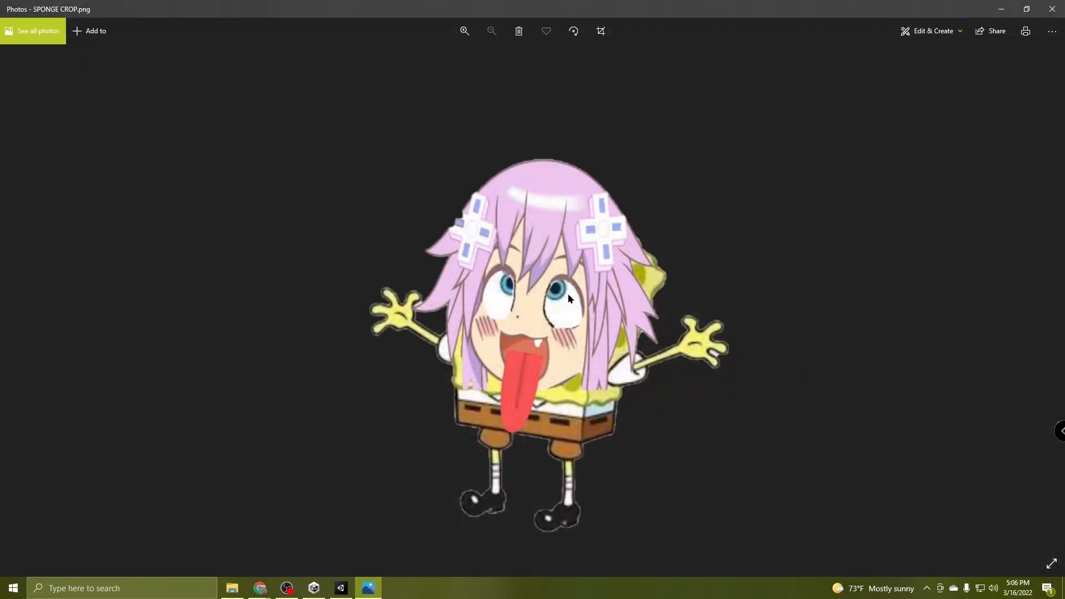
click(1052, 9)
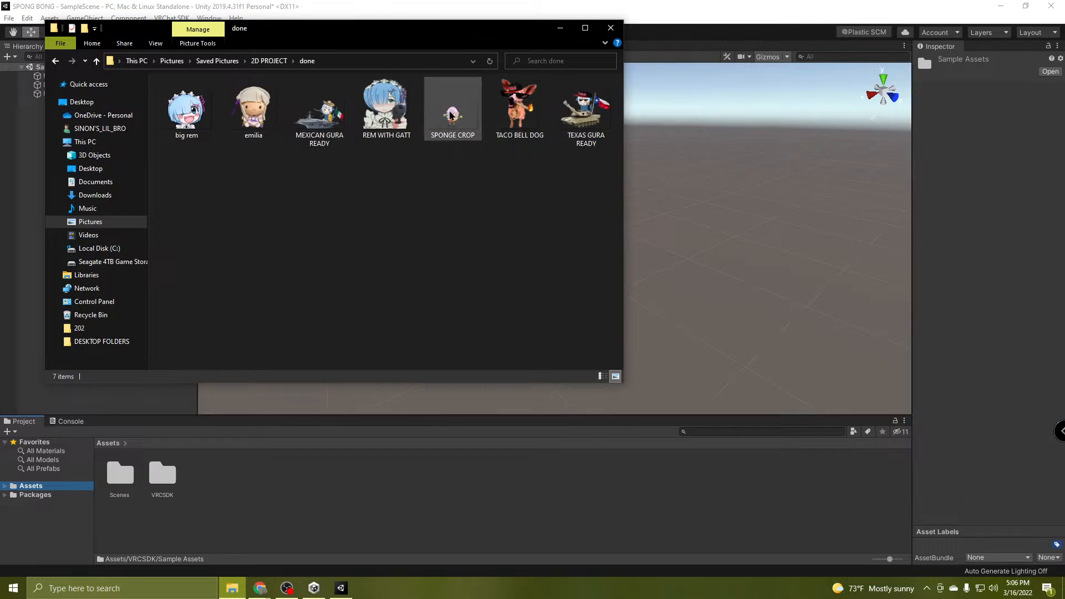
drag(451, 115, 239, 512)
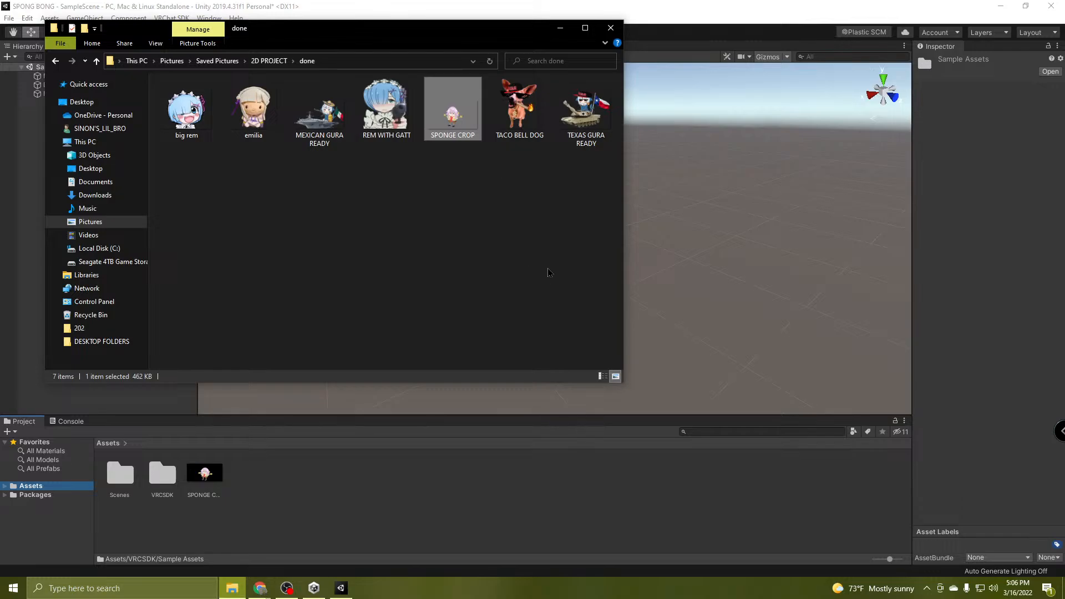
click(464, 287)
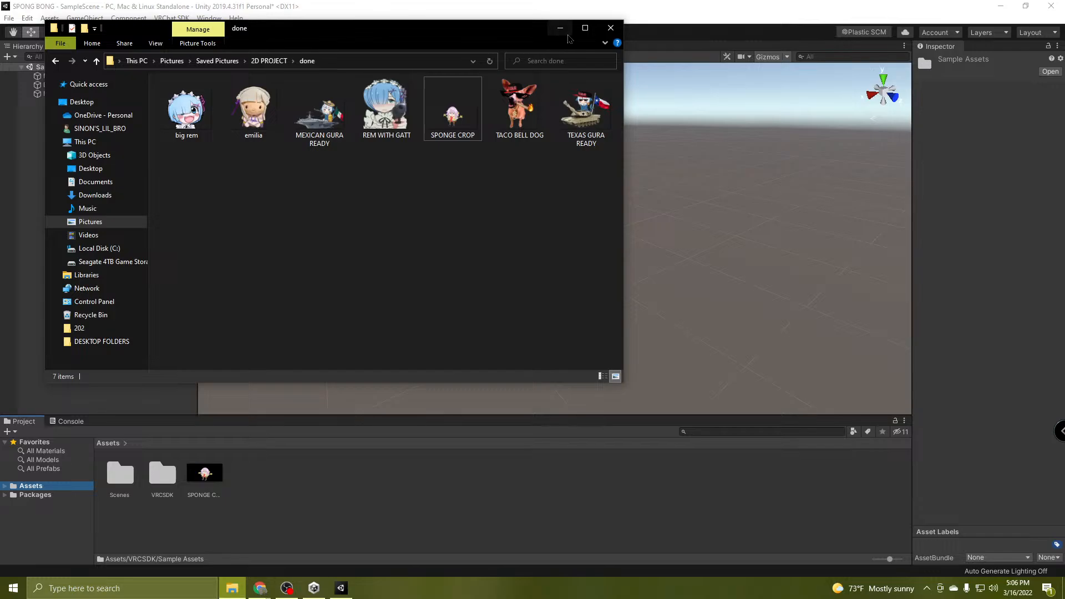
click(561, 29)
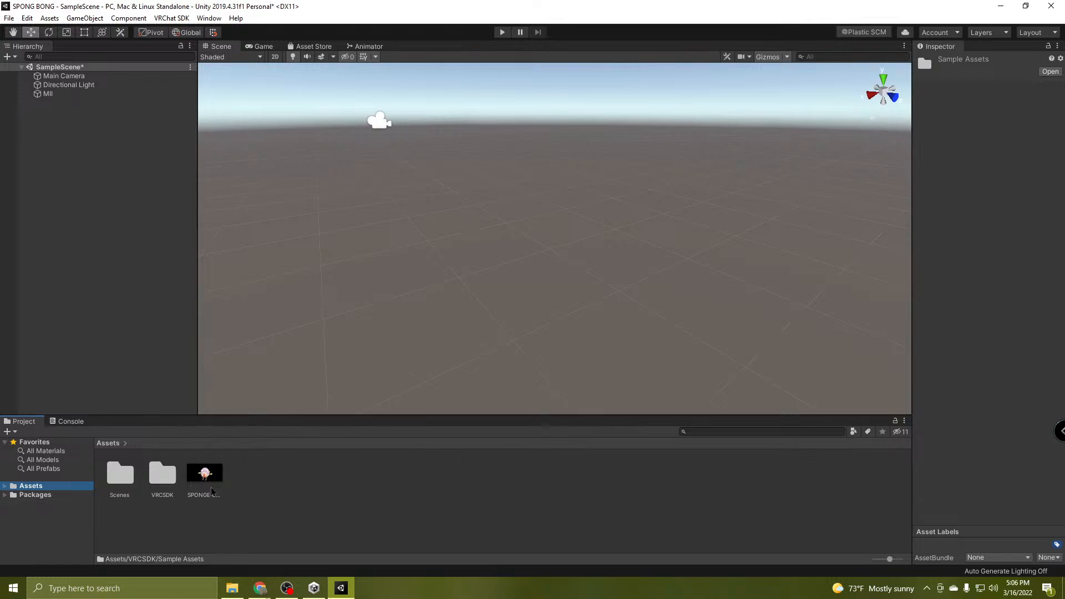
click(244, 495)
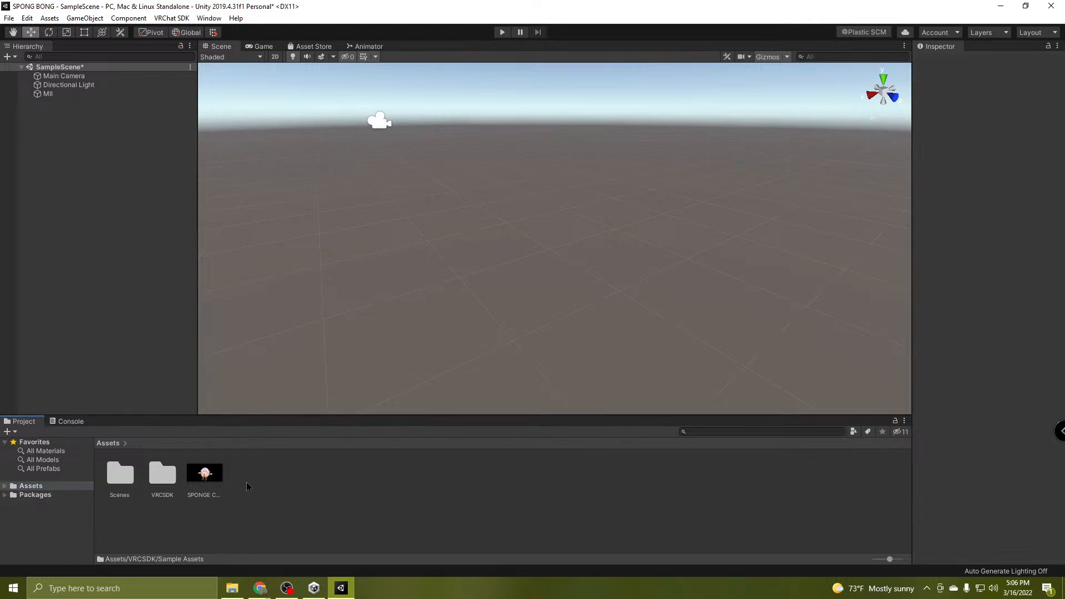
click(208, 477)
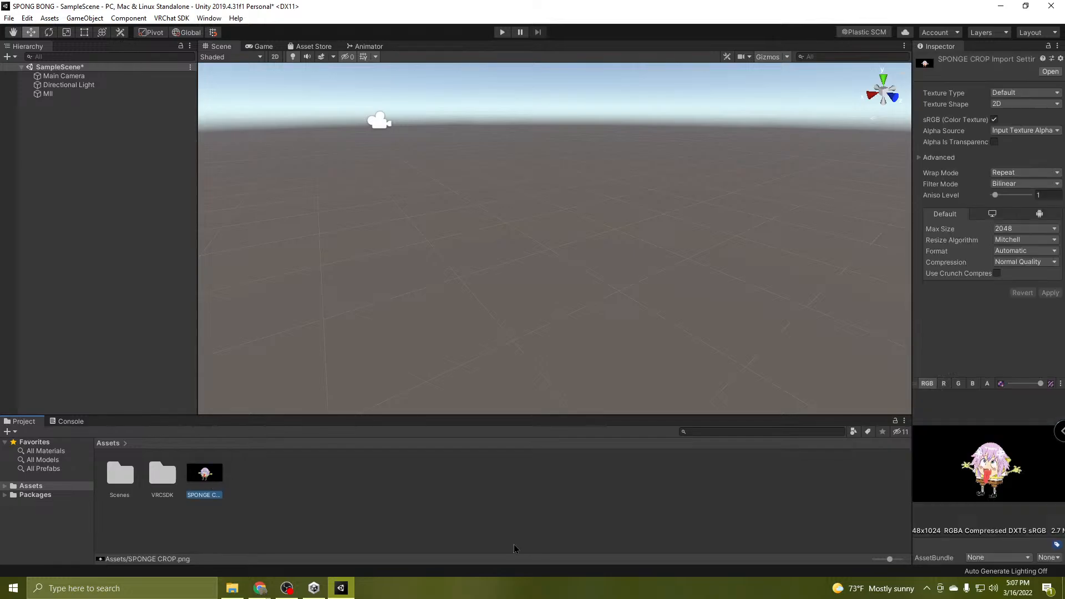
click(76, 95)
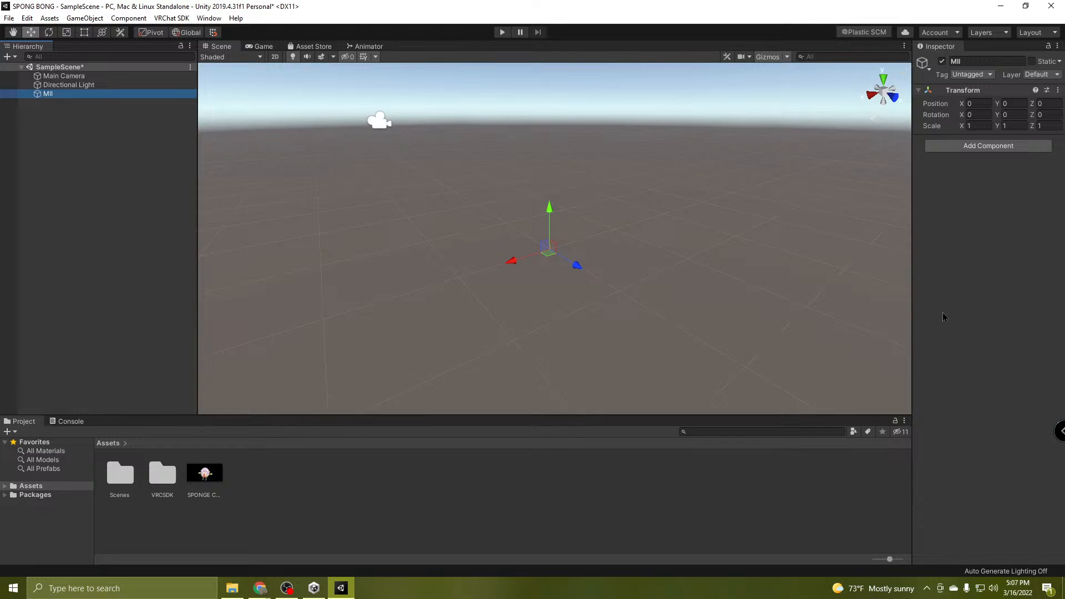
Add a 3D plane to the scene and reset its position to 0, 0, 0.
right_click(81, 143)
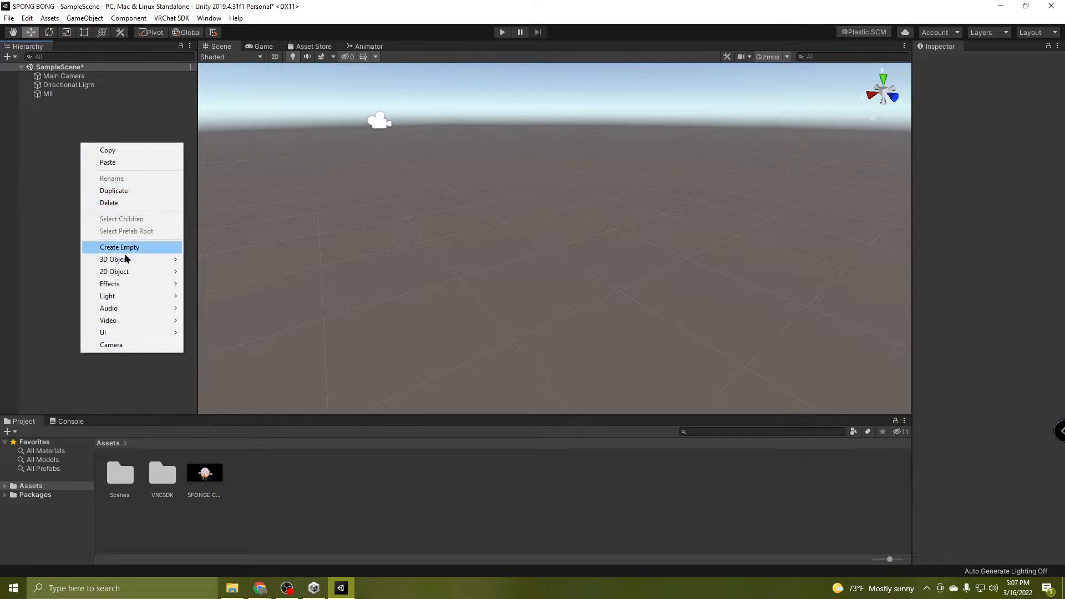
mouse_move(126, 262)
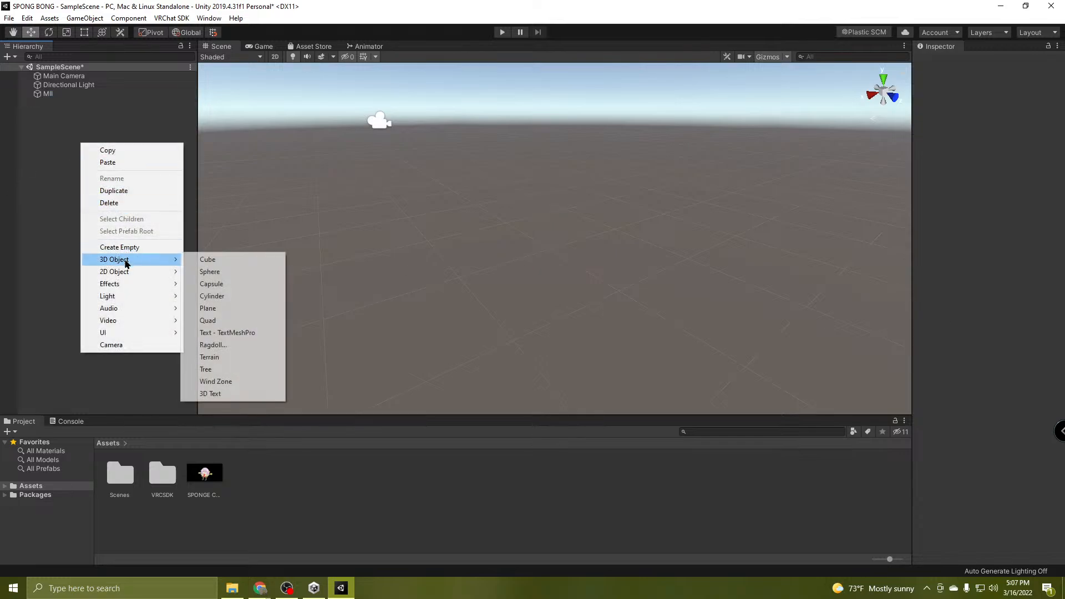
click(227, 309)
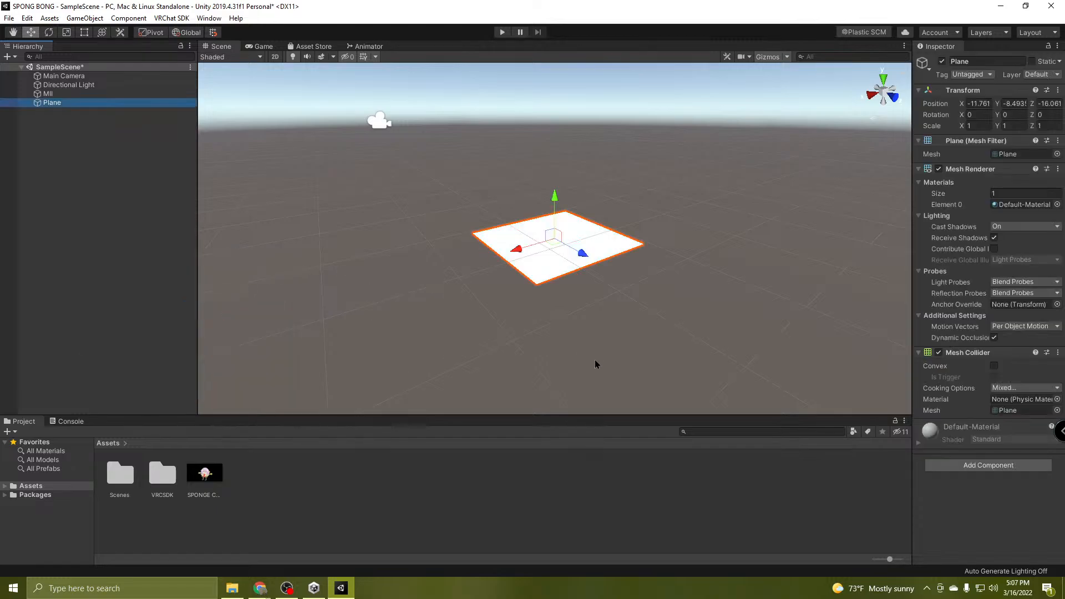
mouse_move(634, 327)
right_down()
mouse_move(688, 338)
mouse_move(642, 307)
mouse_move(642, 373)
mouse_move(642, 310)
right_up()
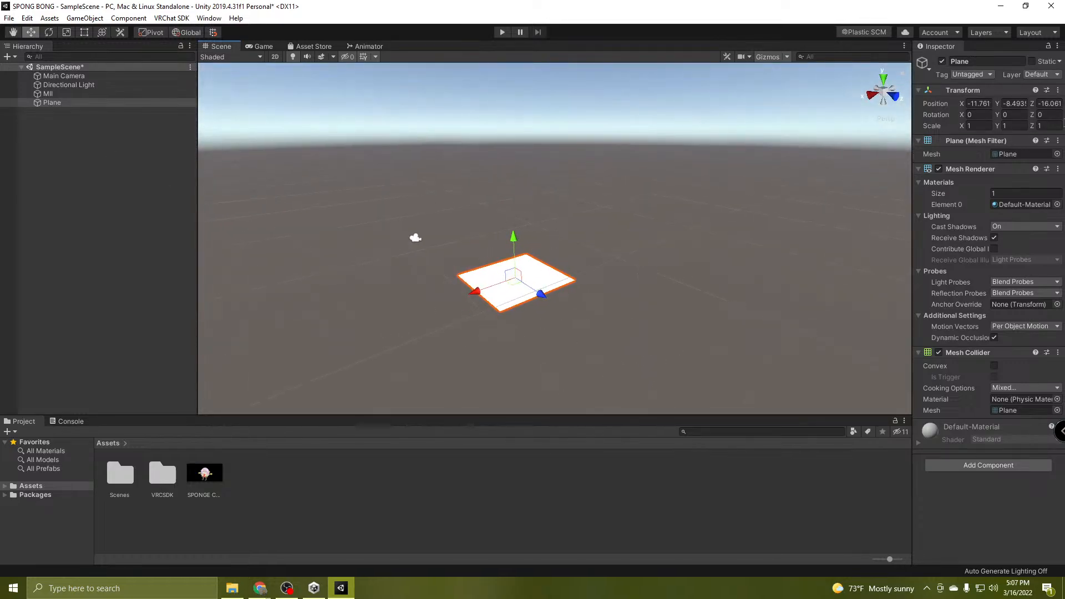
click(1058, 90)
click(988, 103)
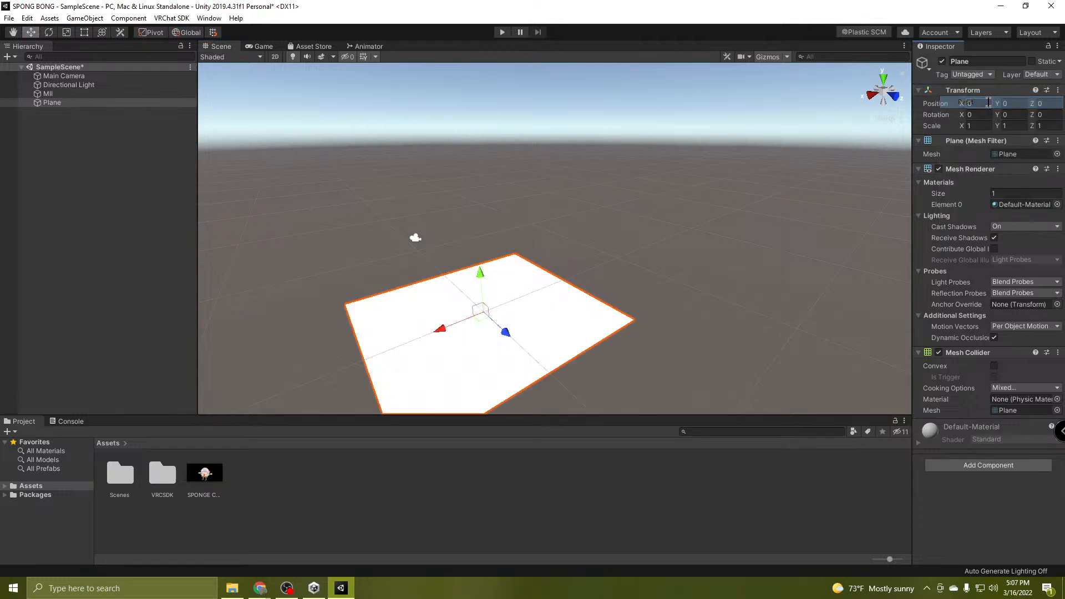
right_drag(721, 265, 614, 314)
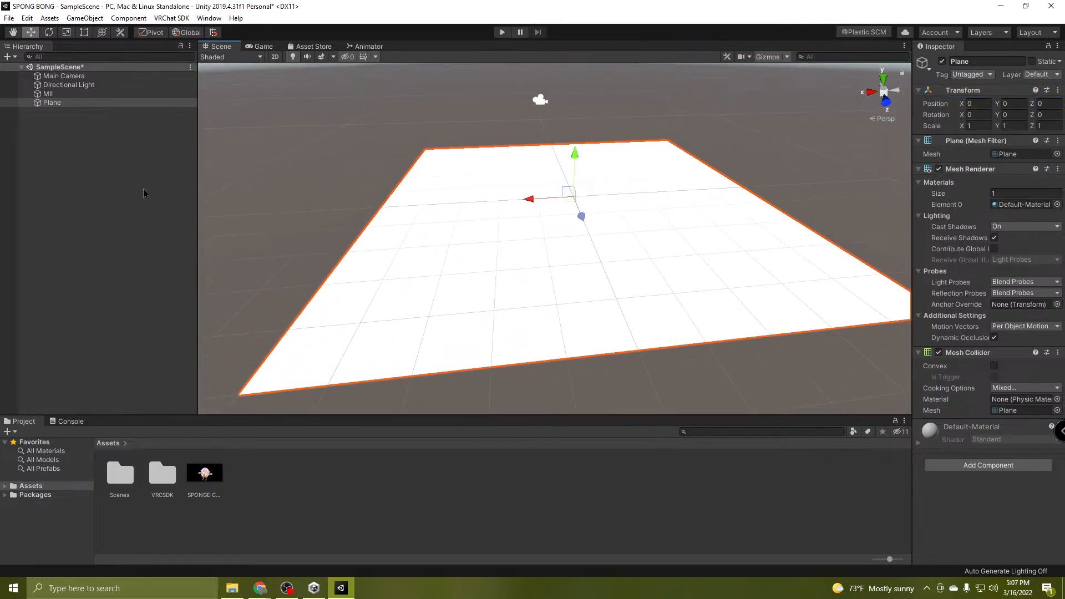
click(78, 127)
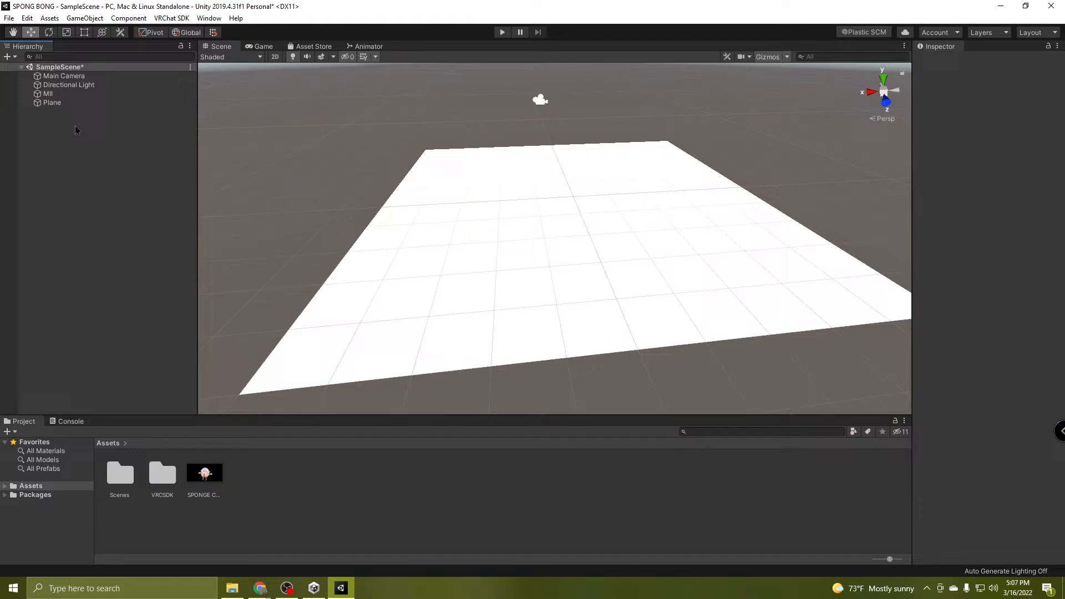
Set the SPONGE CROP texture's Wrap Mode to Clamp and apply the import settings.
click(206, 479)
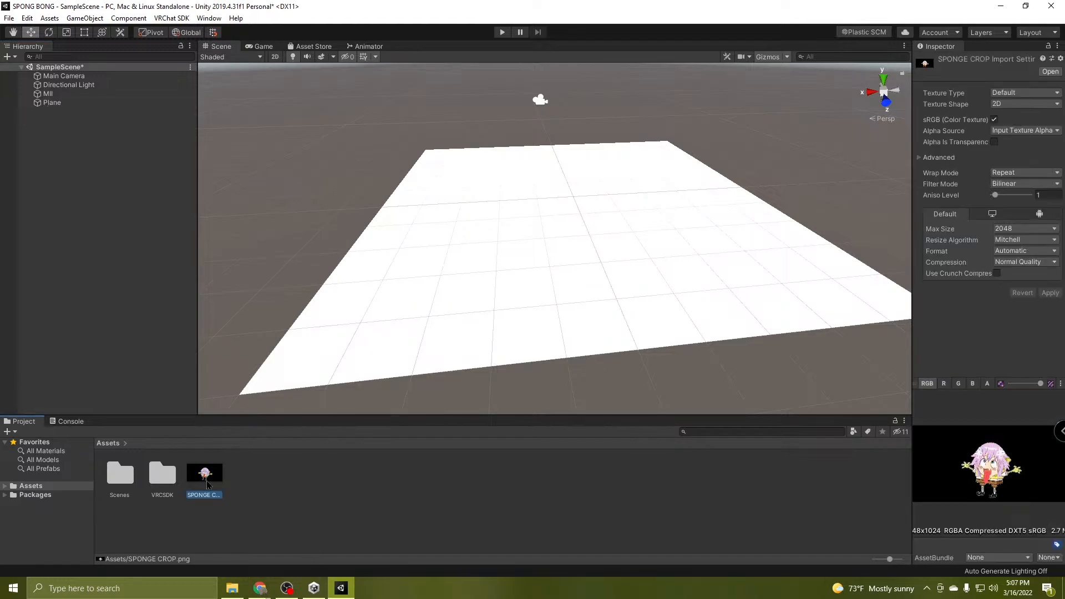
click(1011, 175)
click(1002, 195)
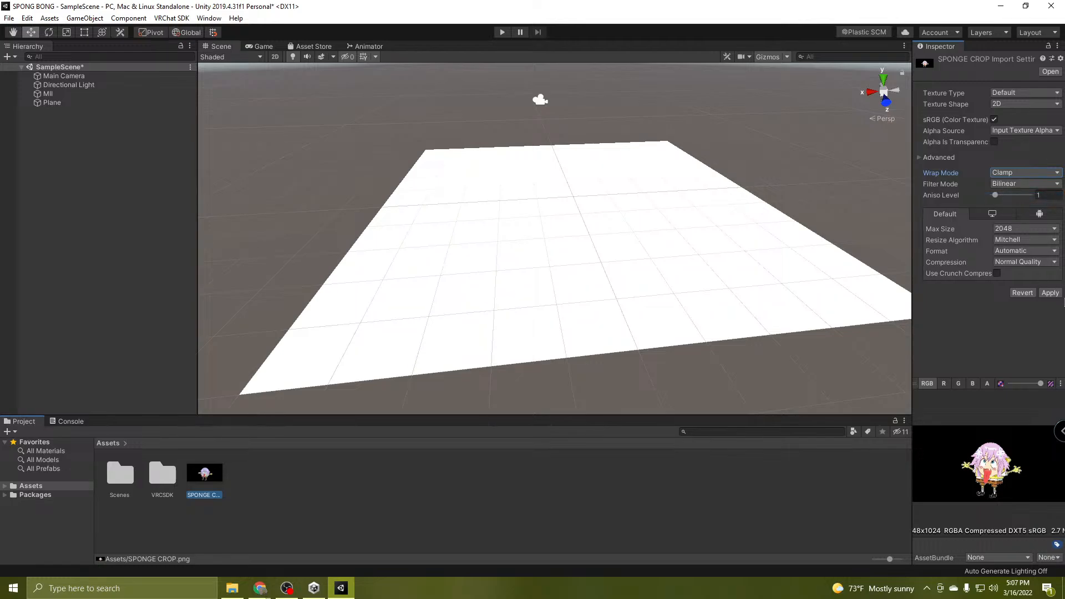
click(1050, 293)
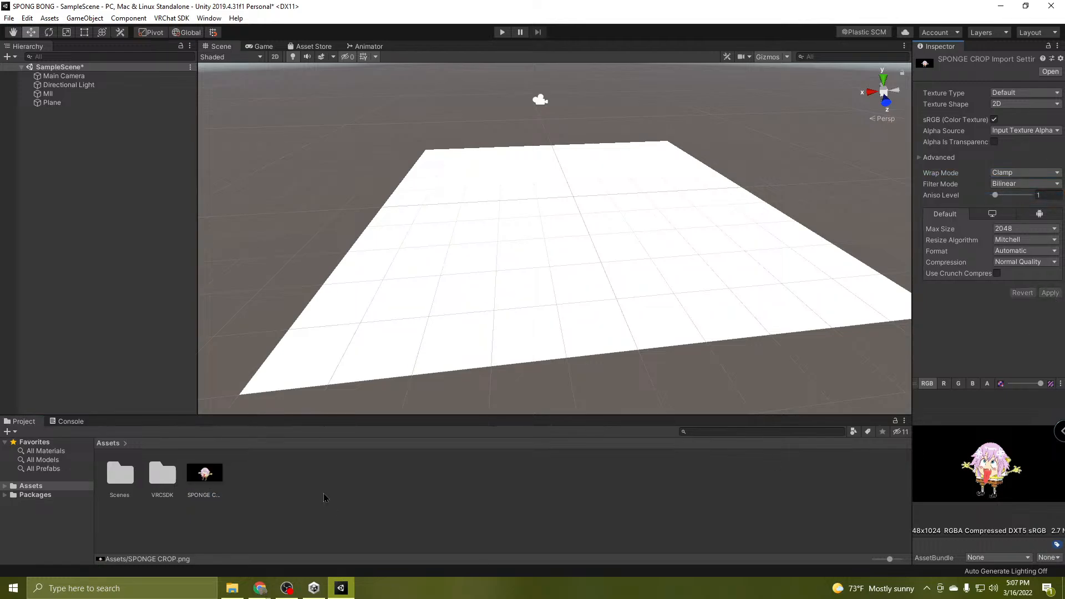
Create a new material named BOB in the project's Assets folder.
right_click(305, 487)
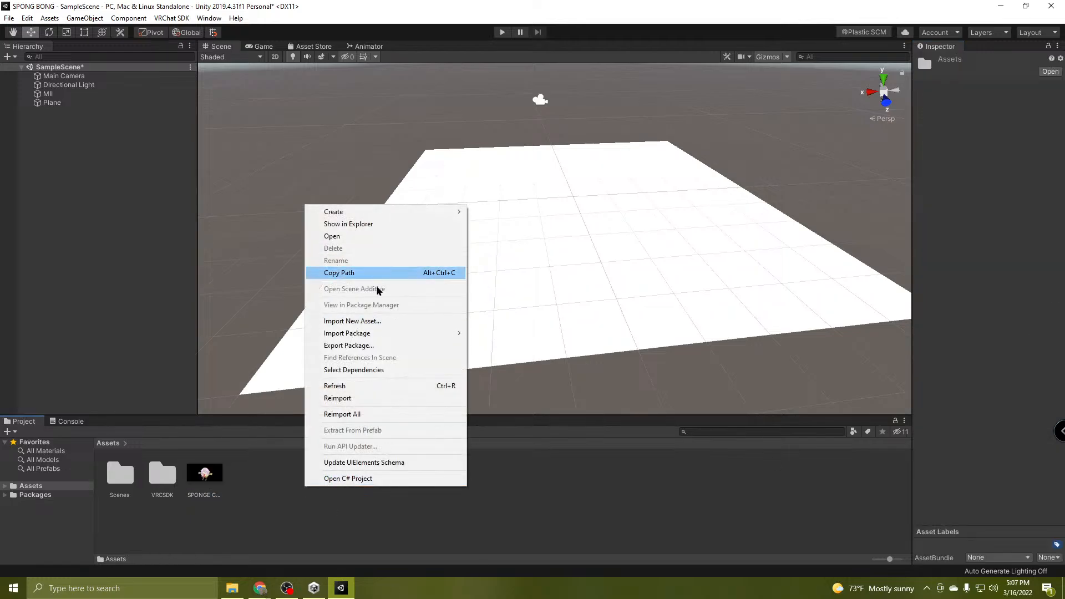
mouse_move(361, 213)
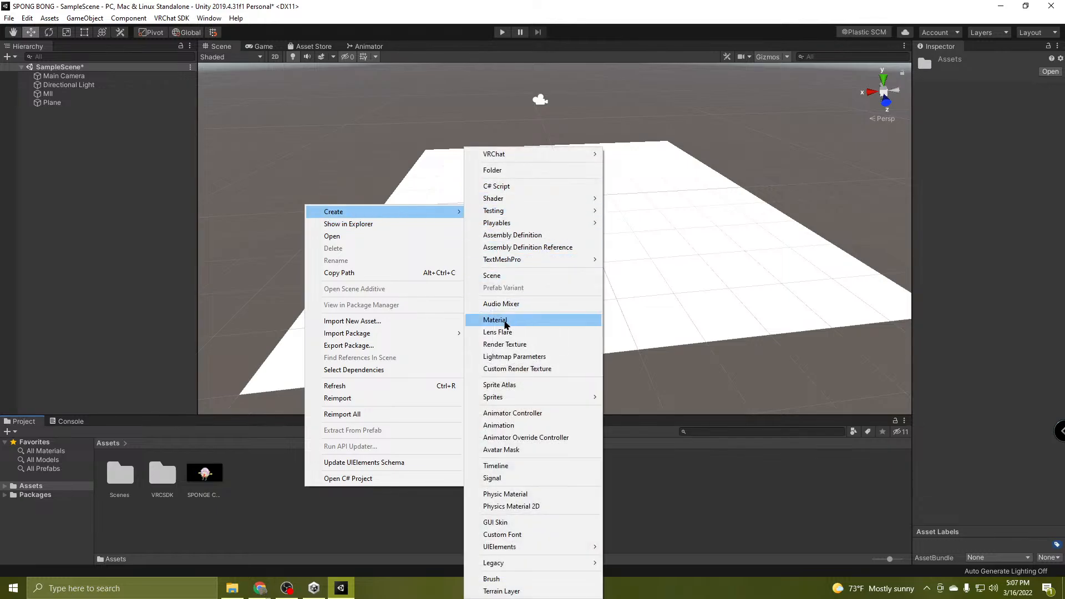
click(505, 321)
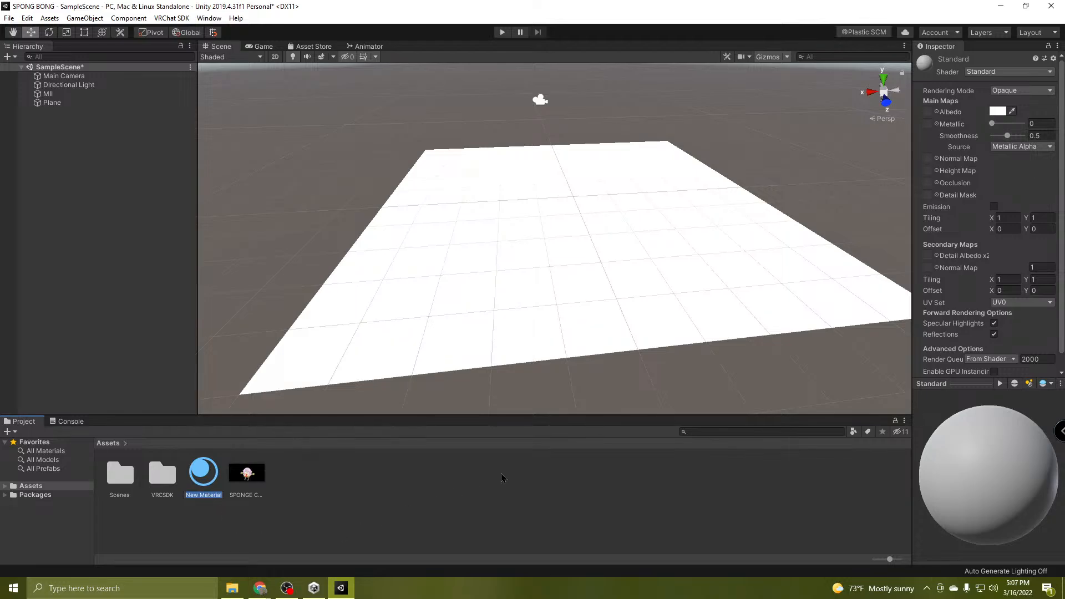
text(BOB)
key(Return)
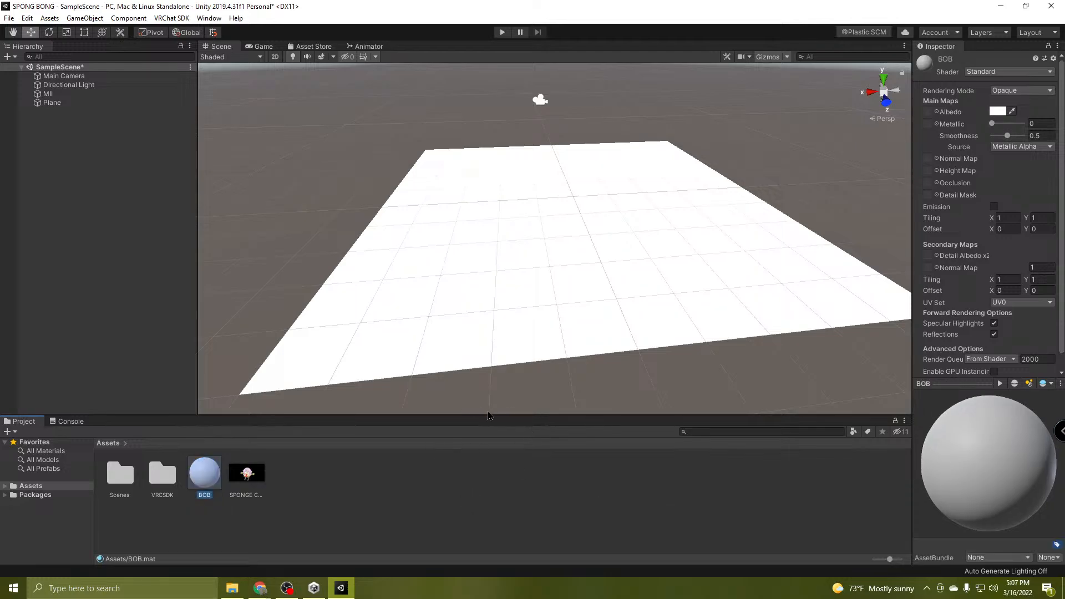
Change the BOB material's shader to Legacy Shaders/Transparent/Cutout/Diffuse.
click(985, 73)
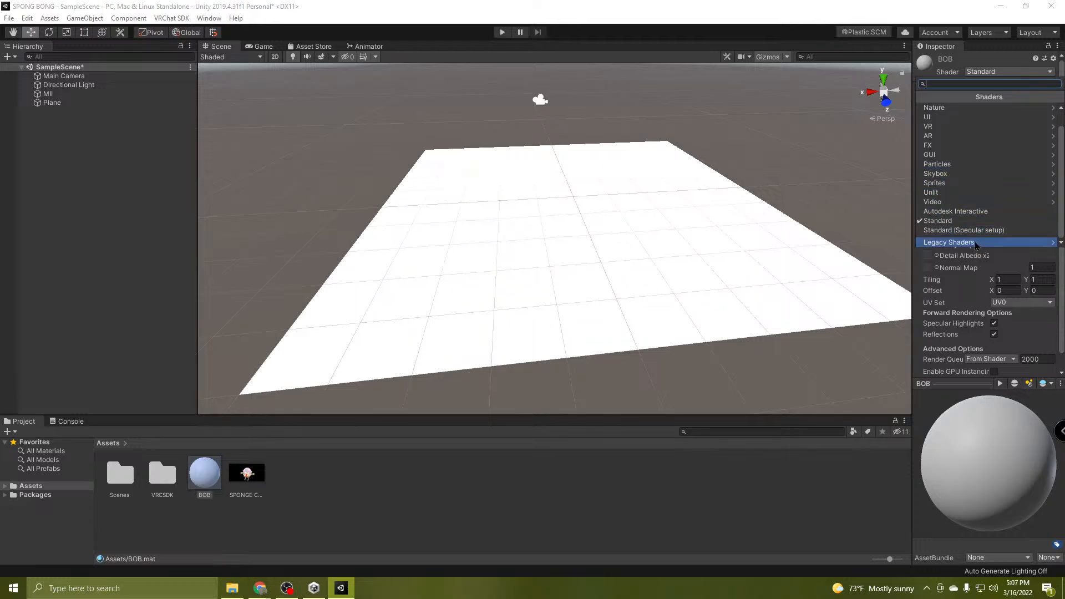
click(977, 243)
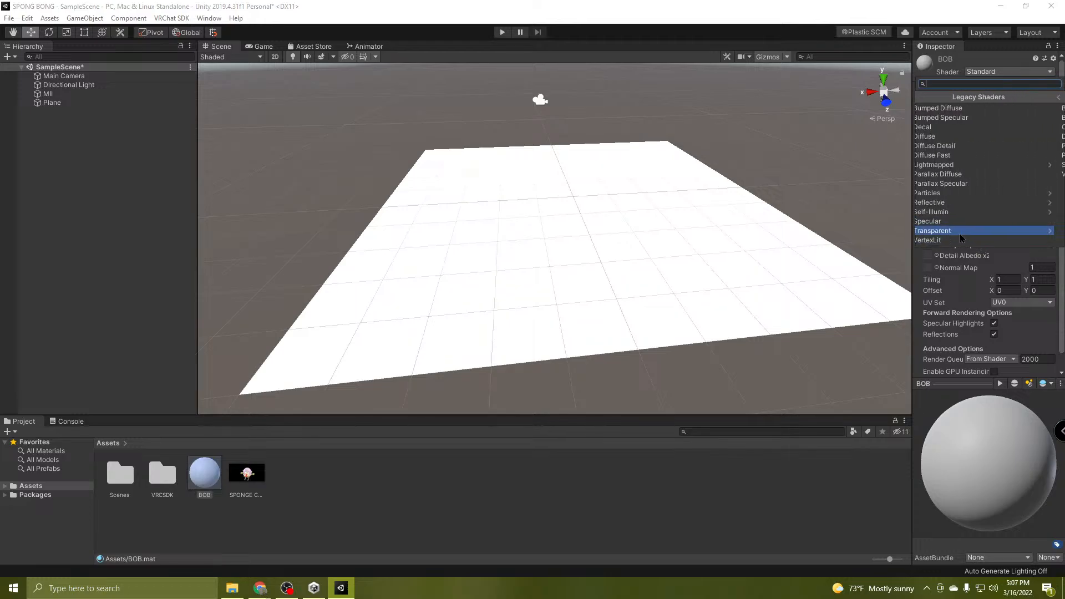
click(960, 232)
click(949, 128)
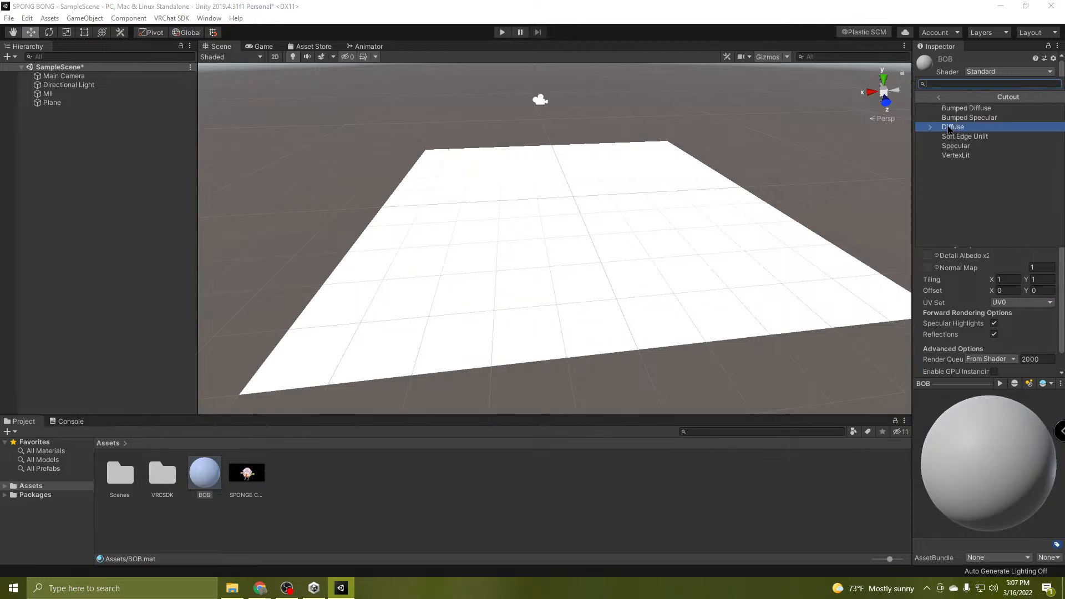
click(943, 127)
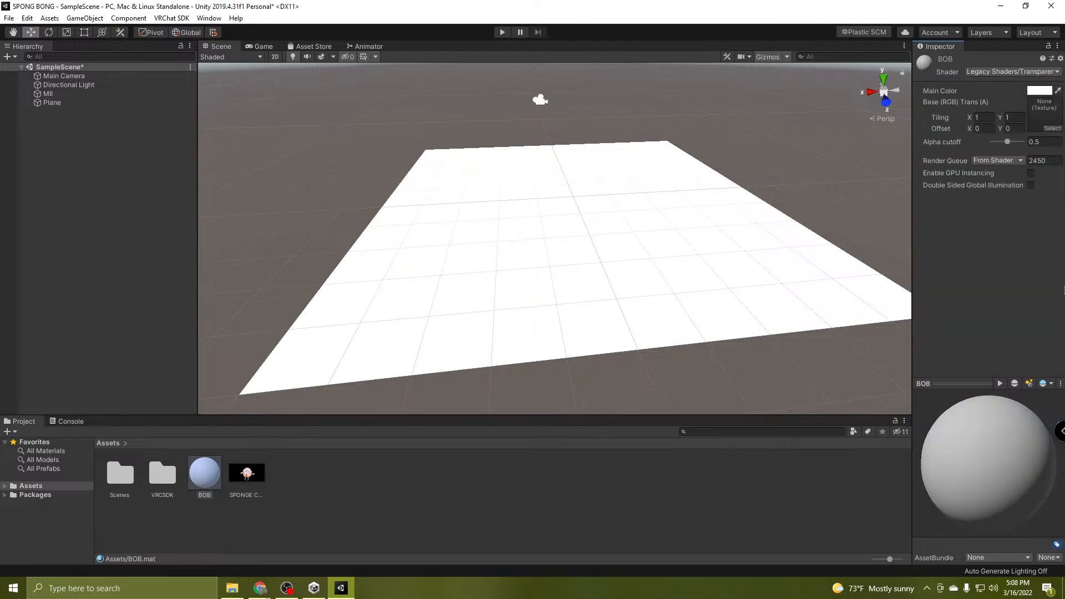
Assign the SPONGE CROP image as BOB's Base (RGB) Trans (A) texture and apply the BOB material to the plane.
click(209, 478)
drag(252, 478, 1043, 127)
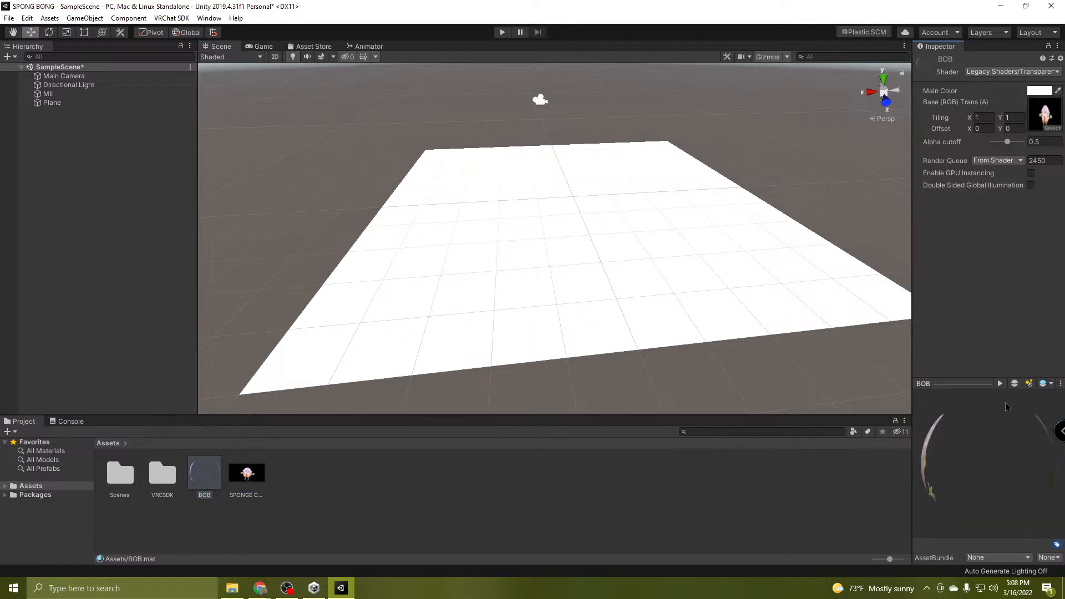
drag(199, 488, 421, 324)
right_drag(702, 238, 682, 343)
key(w)
key(s)
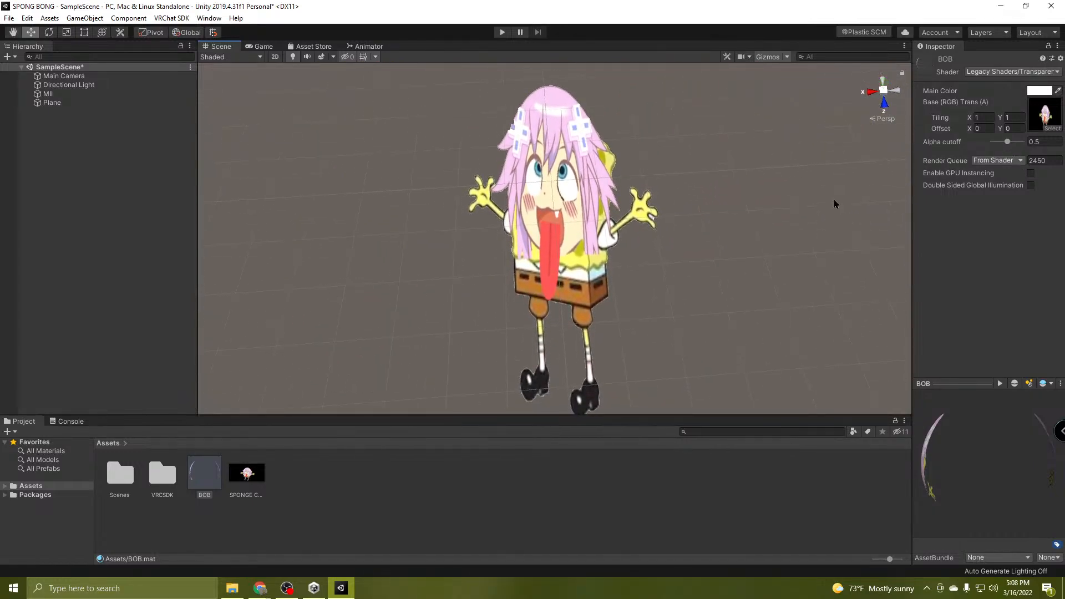
Raise BOB's Alpha cutoff to 0.9 to trim the pale fringe around the character's outline.
right_drag(834, 204, 765, 270)
key(w)
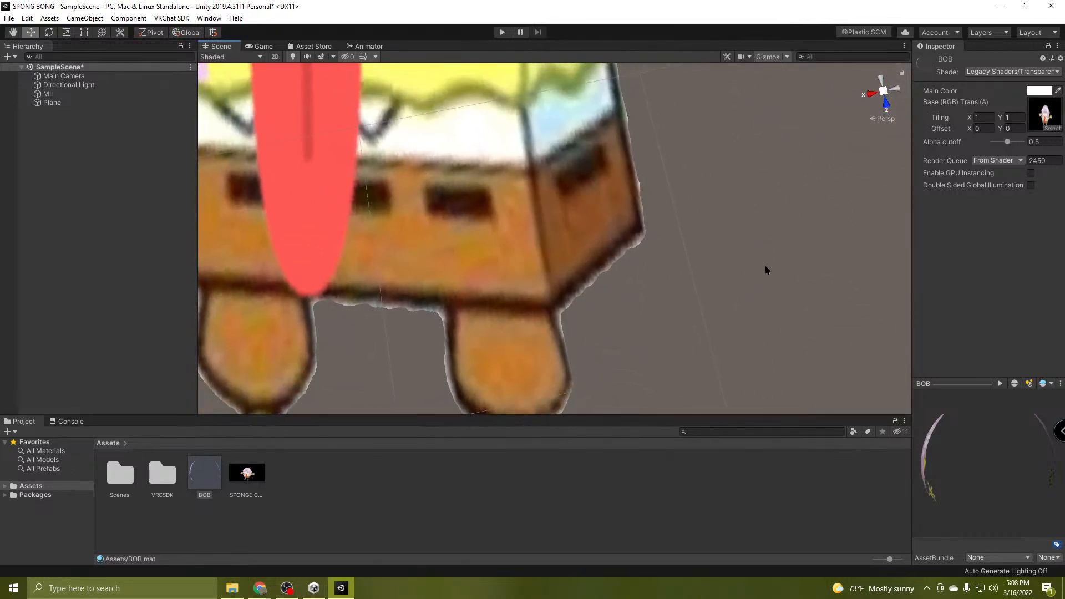
mouse_move(1014, 140)
mouse_down()
mouse_move(1002, 148)
mouse_move(1020, 148)
mouse_move(1019, 158)
mouse_up()
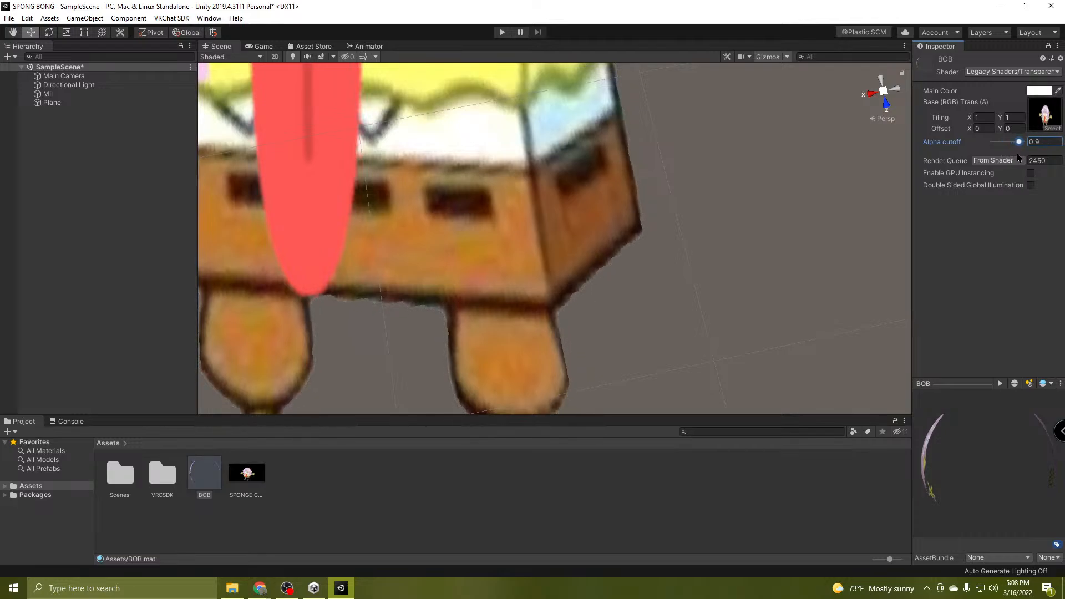
Examine the cutout character's edges up close, including the hand and the gaps between its fingers.
right_drag(641, 229, 661, 148)
key(s)
key(w)
key(s)
key(w)
key(s)
key(w)
right_drag(637, 187, 591, 262)
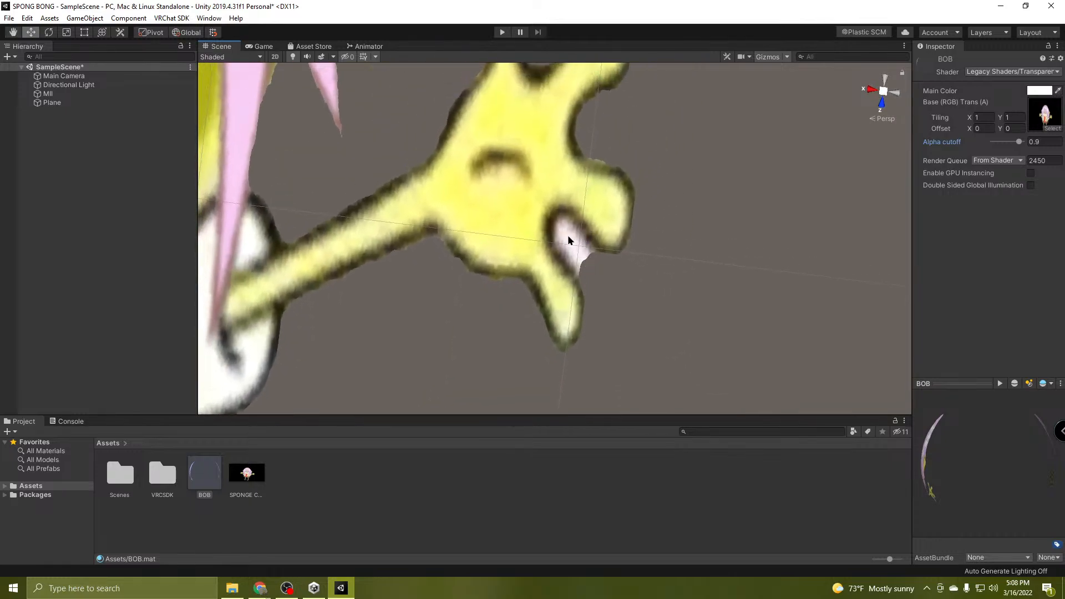
right_drag(568, 235, 588, 168)
scroll(592, 164, down, 2)
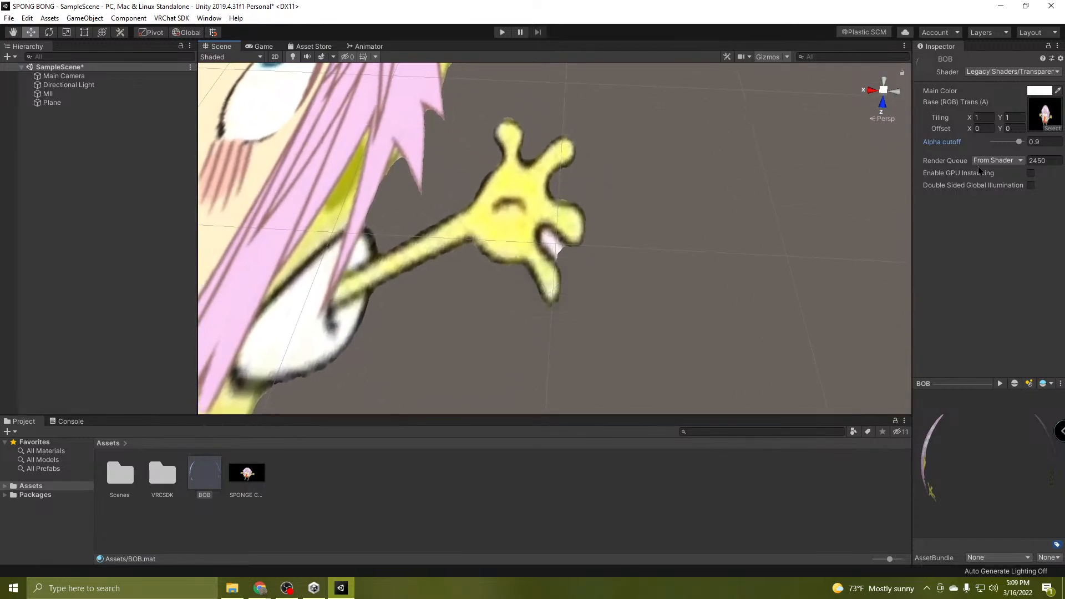
Try different Alpha cutoff values on the BOB material and set it to 0.92.
drag(1018, 142, 1014, 171)
right_drag(534, 258, 626, 287)
key(a)
key(s)
mouse_move(1016, 146)
mouse_down()
mouse_move(986, 156)
mouse_move(1021, 155)
mouse_up()
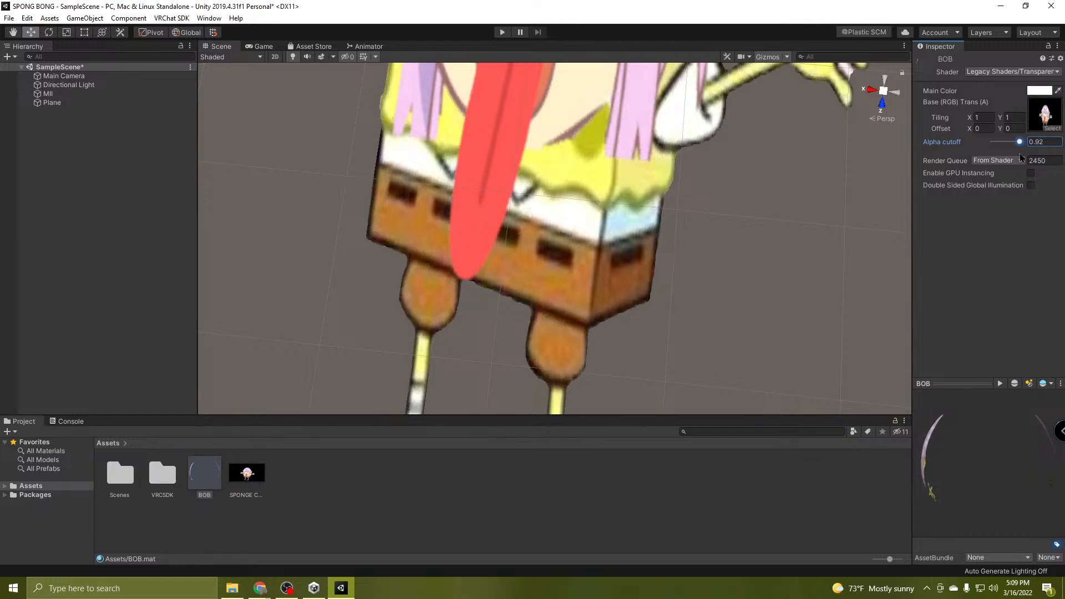
Select the plane that carries the cutout character.
right_drag(502, 289, 569, 210)
key(s)
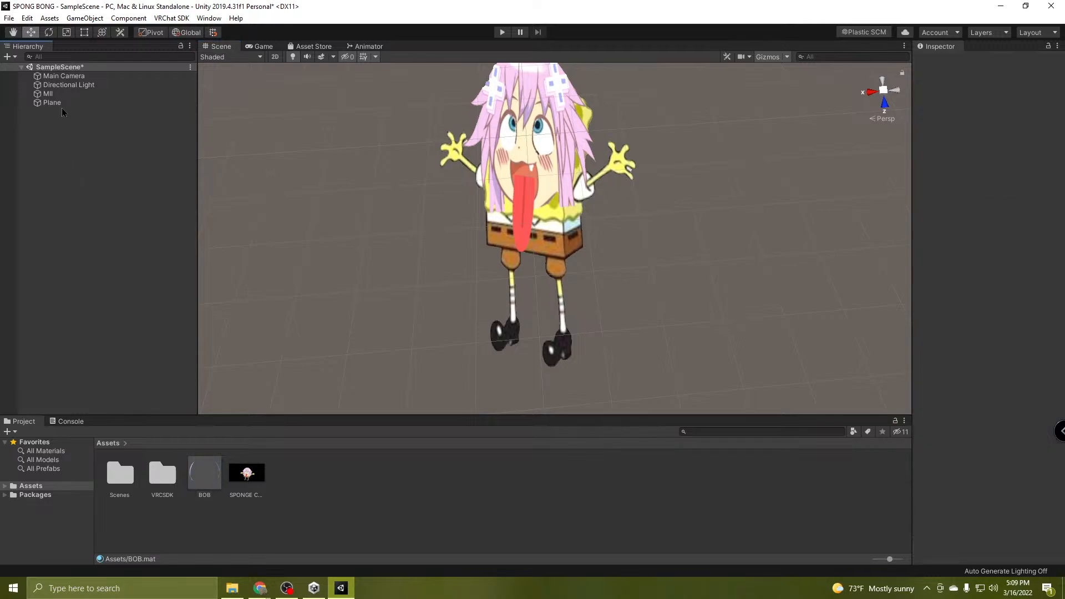
click(61, 104)
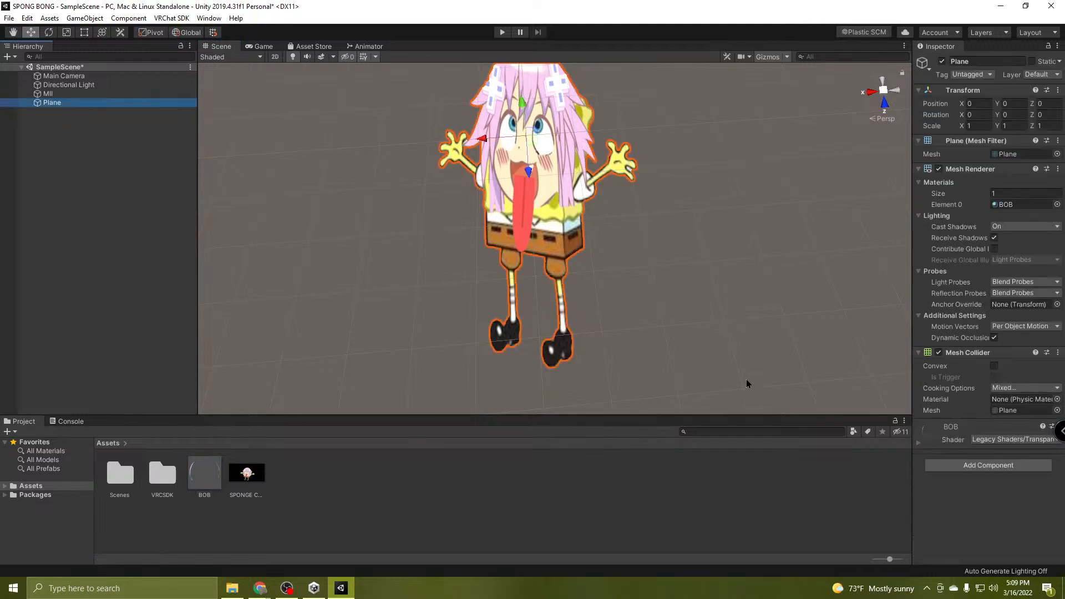
Remove the Mesh Collider component from the plane and set its X rotation to 90.
click(1059, 353)
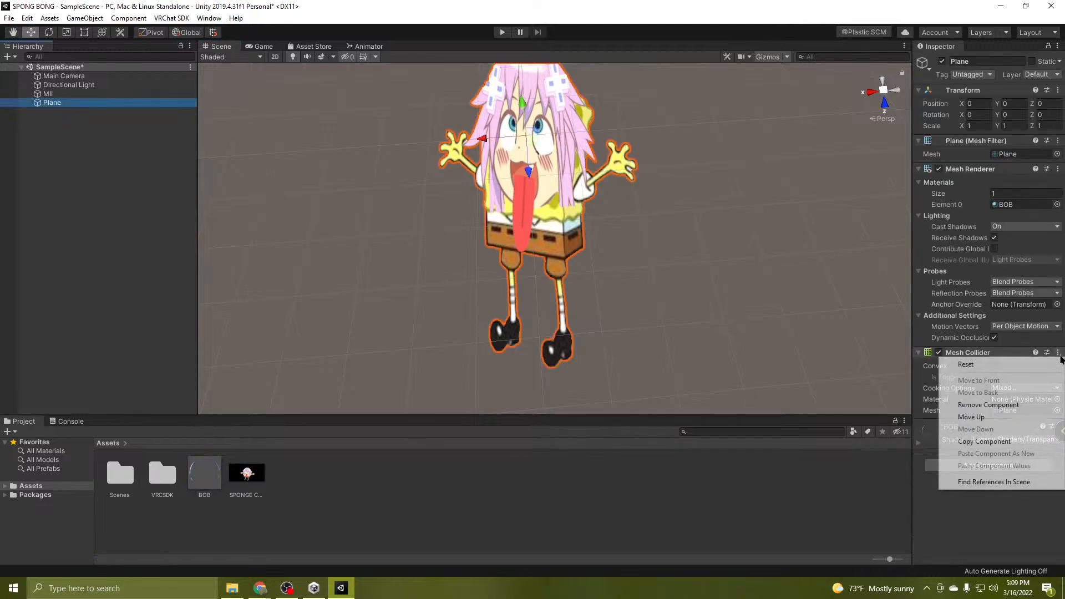
click(1013, 406)
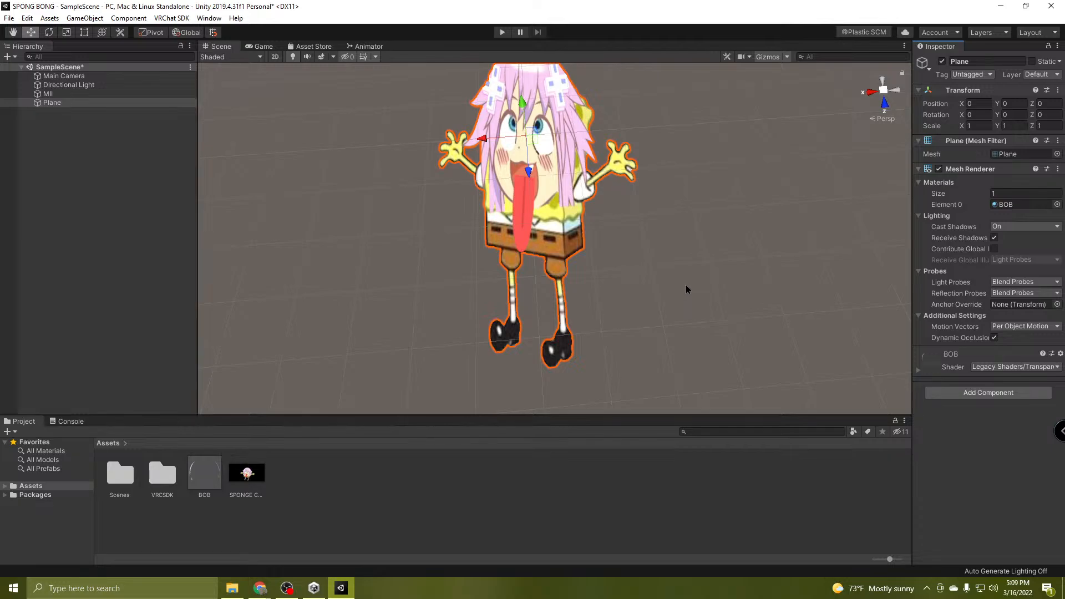
mouse_move(710, 267)
alt+mouse_down()
mouse_move(744, 257)
mouse_move(685, 238)
mouse_move(699, 258)
alt+mouse_up()
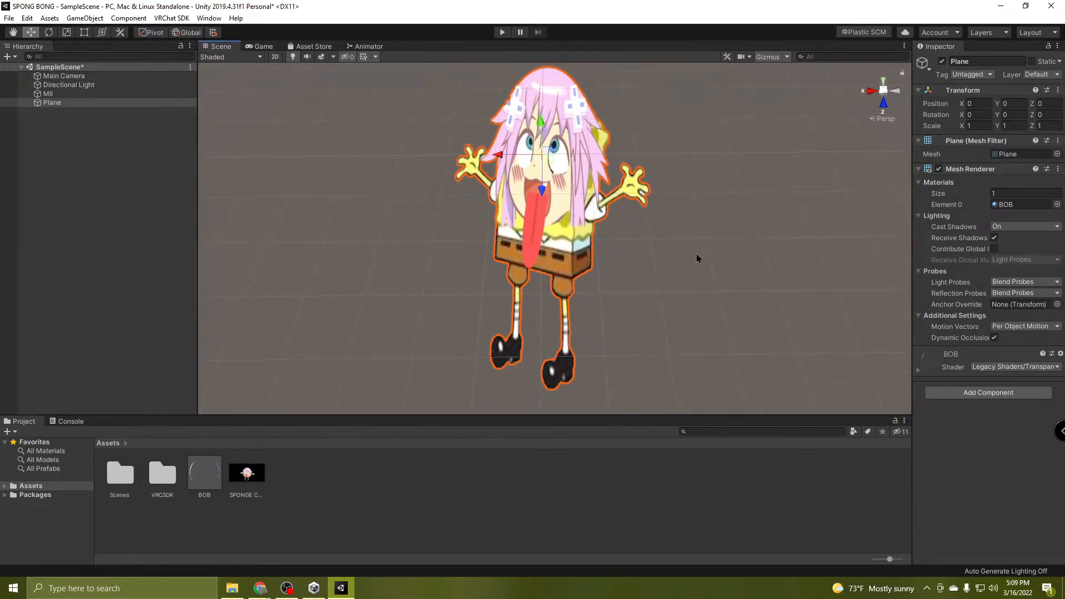
click(977, 115)
text(90)
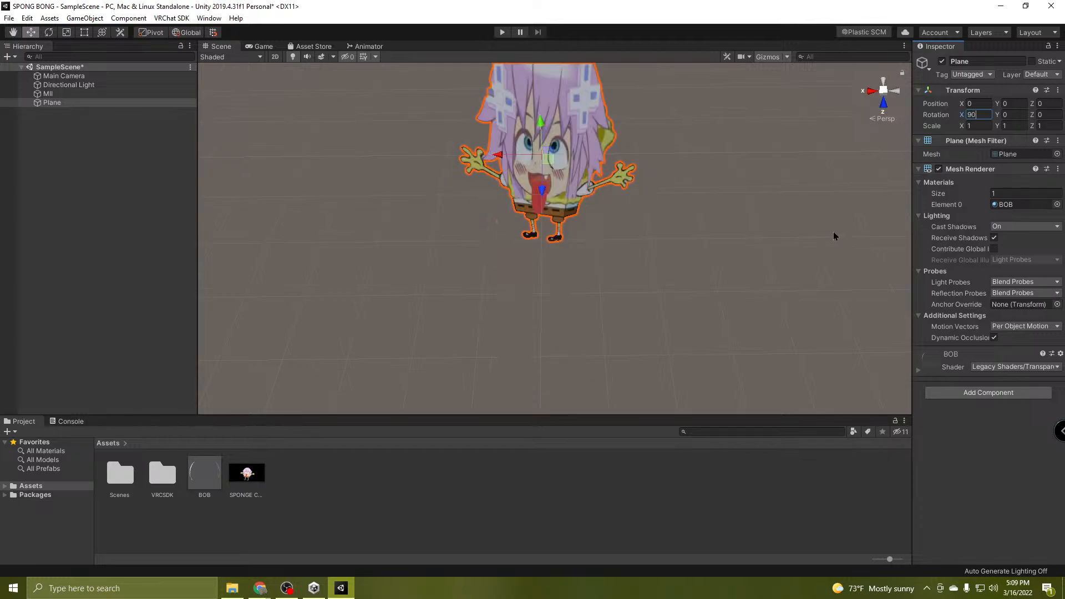
alt+drag(711, 276, 677, 145)
scroll(682, 153, down, 6)
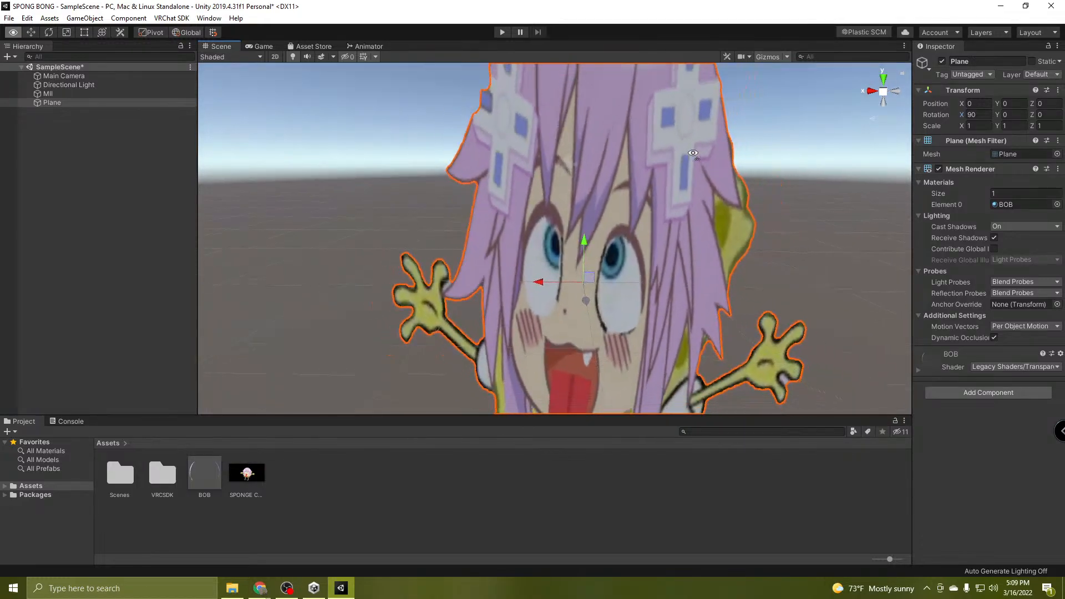
click(125, 197)
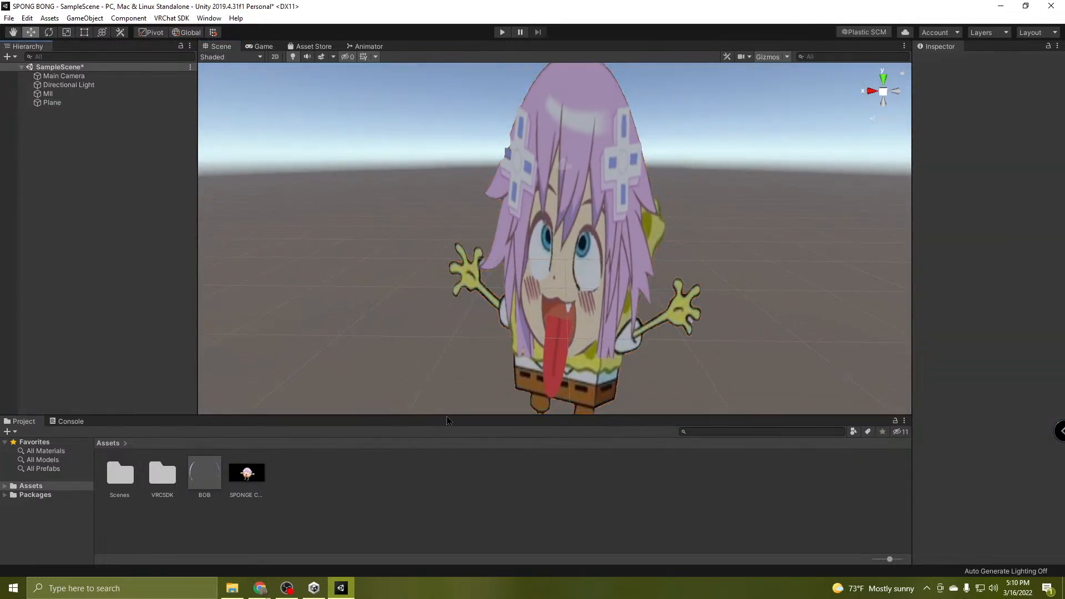
Open the TANK GURA project and inspect the transform values of gura front under MEEE.
click(997, 7)
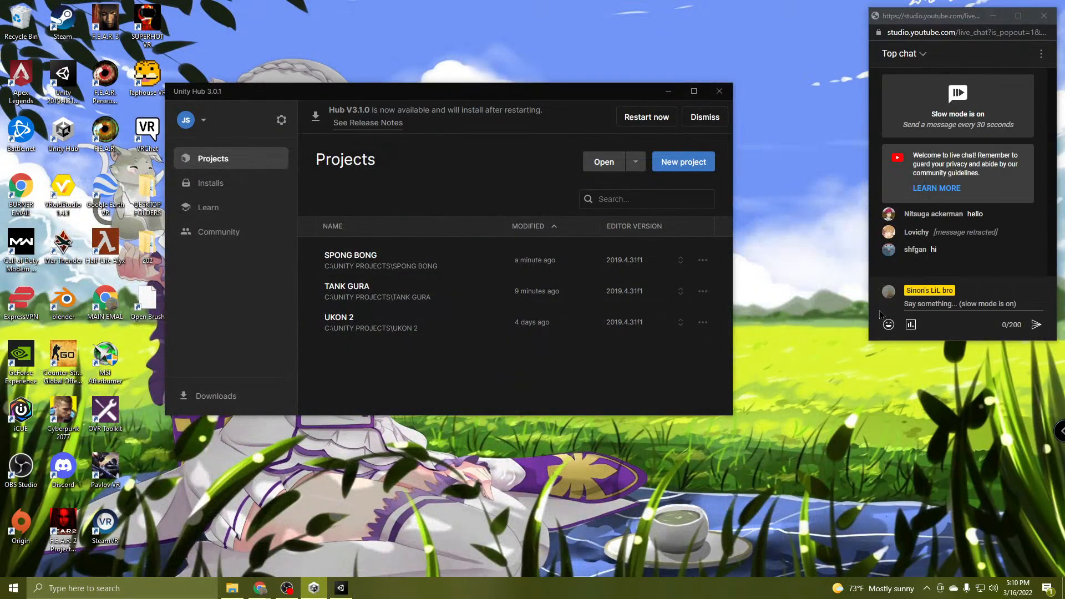
click(376, 294)
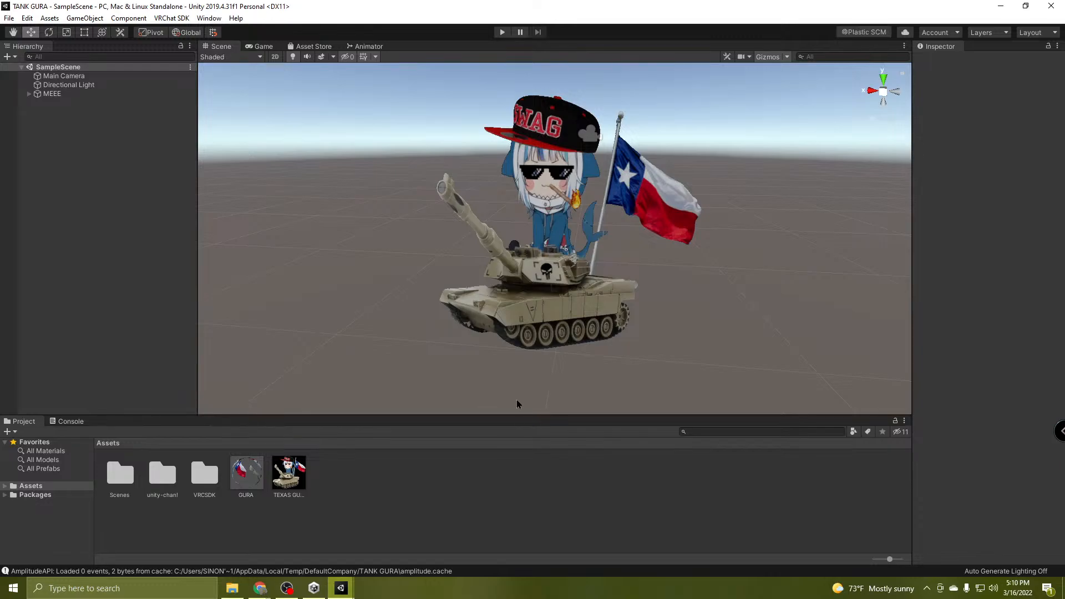
click(27, 95)
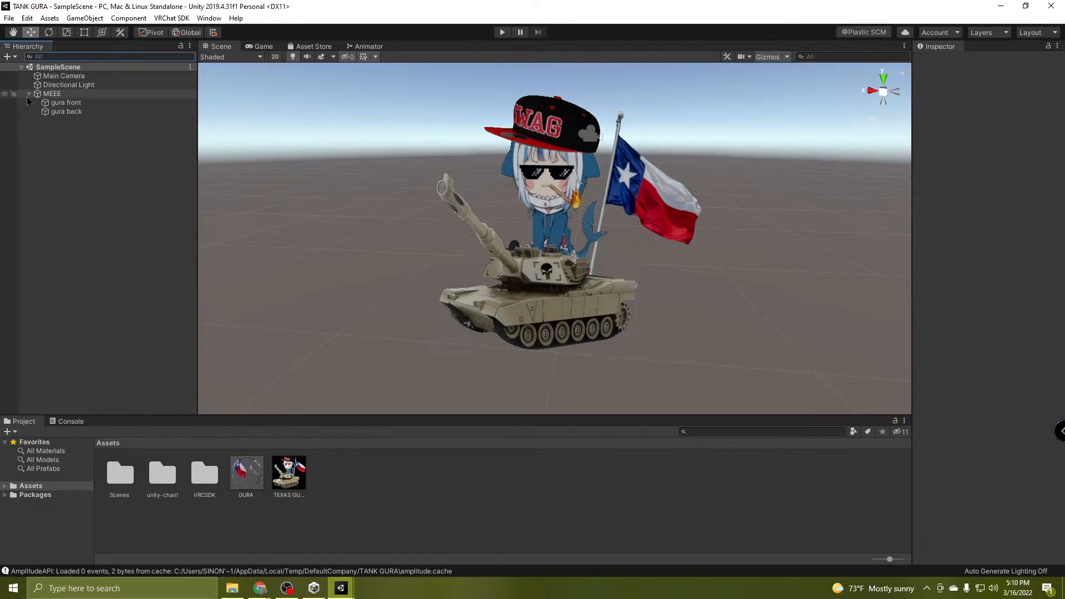
click(49, 96)
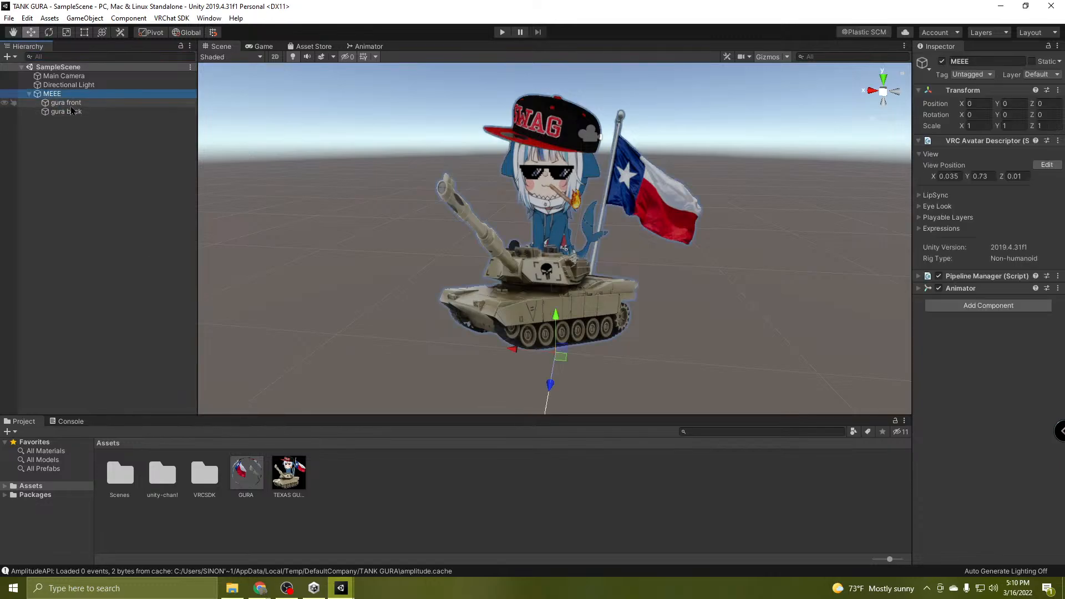
click(66, 103)
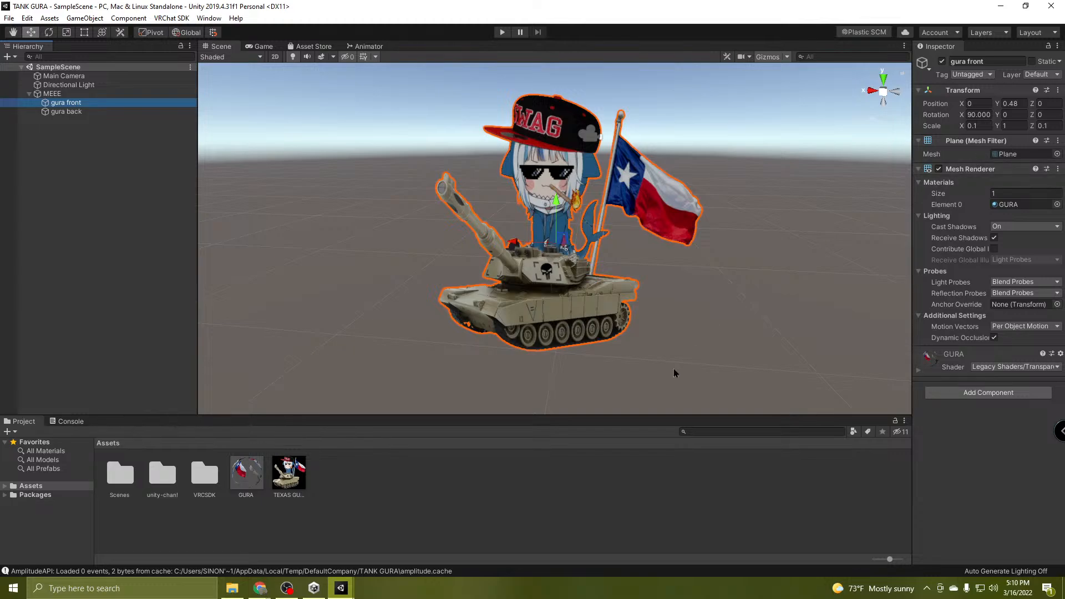
Switch back to the SPONG BONG project and set the plane's X and Z scale to 0.1.
mouse_move(341, 589)
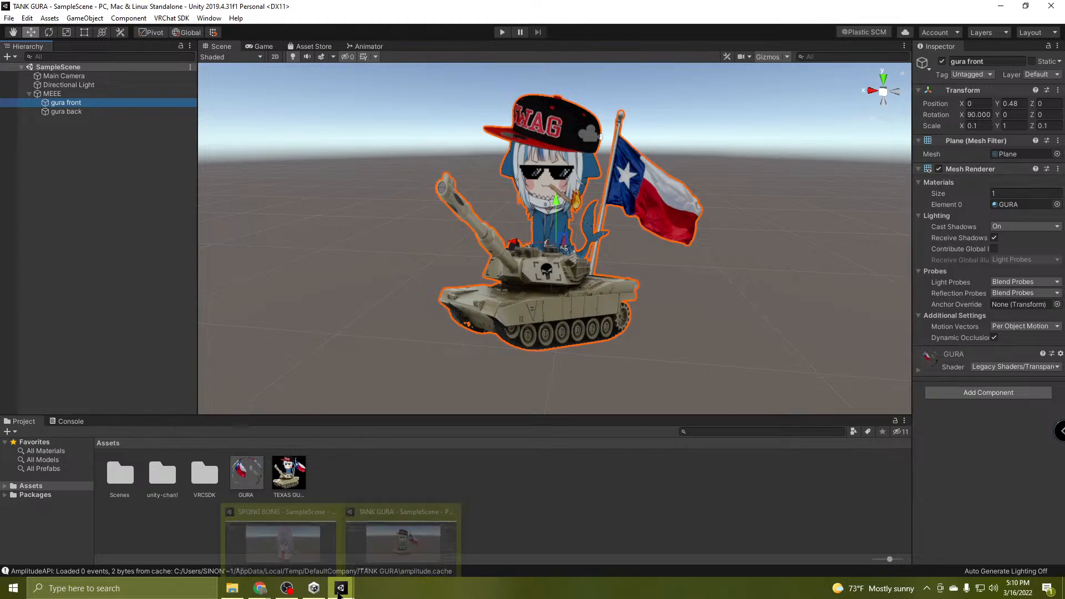
click(300, 541)
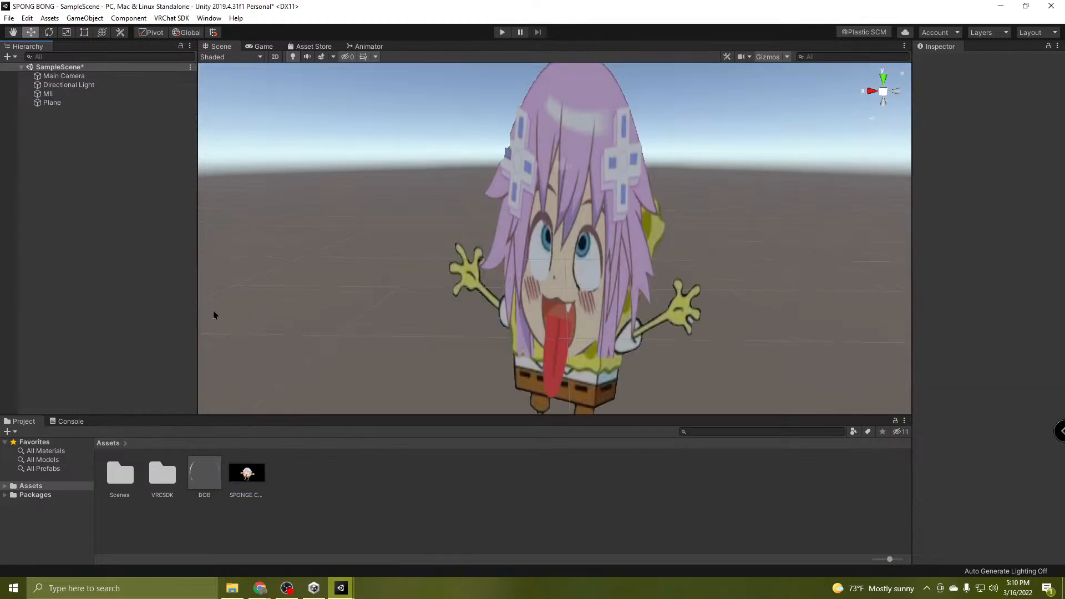
click(56, 103)
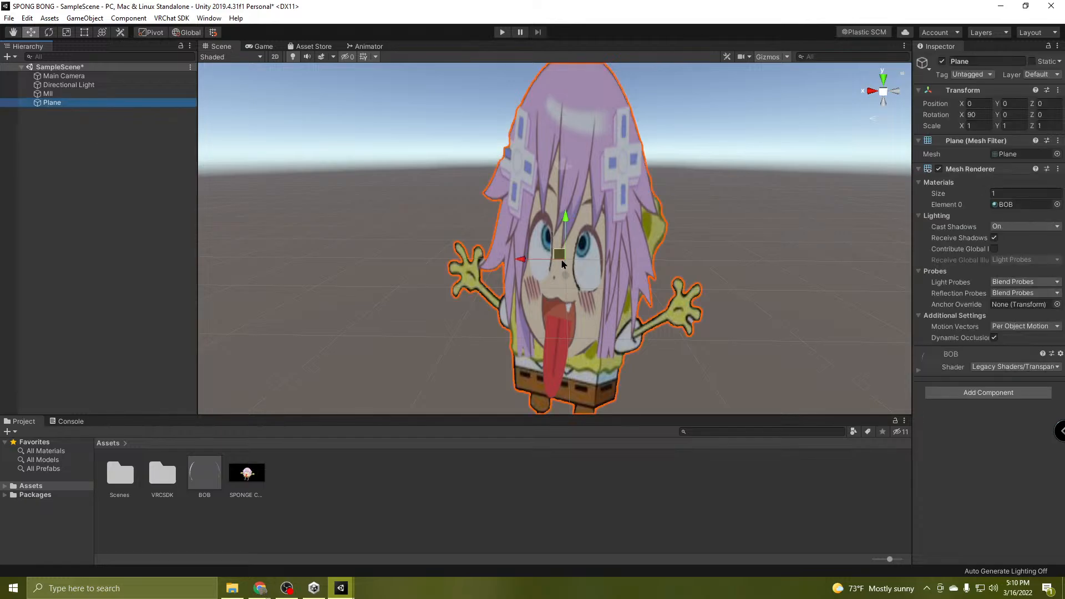
click(978, 124)
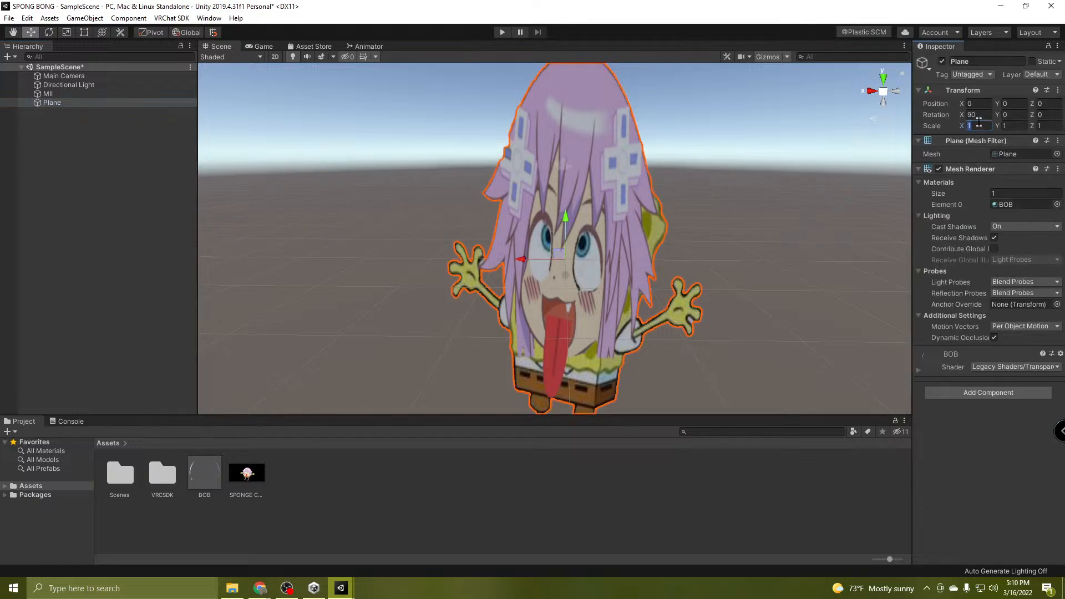
text(0.1)
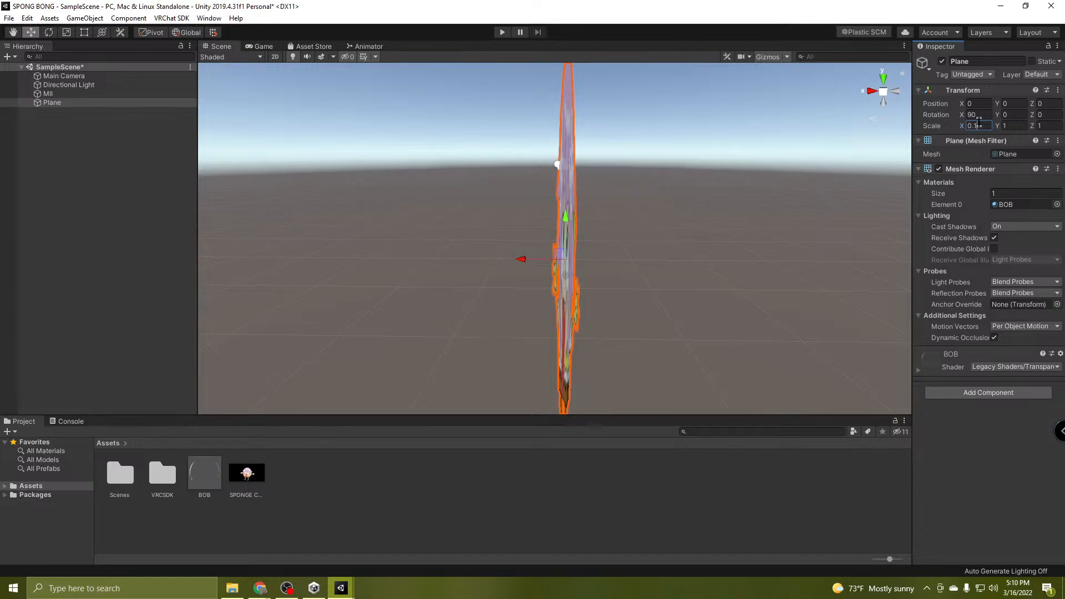
click(1053, 124)
text(0.1)
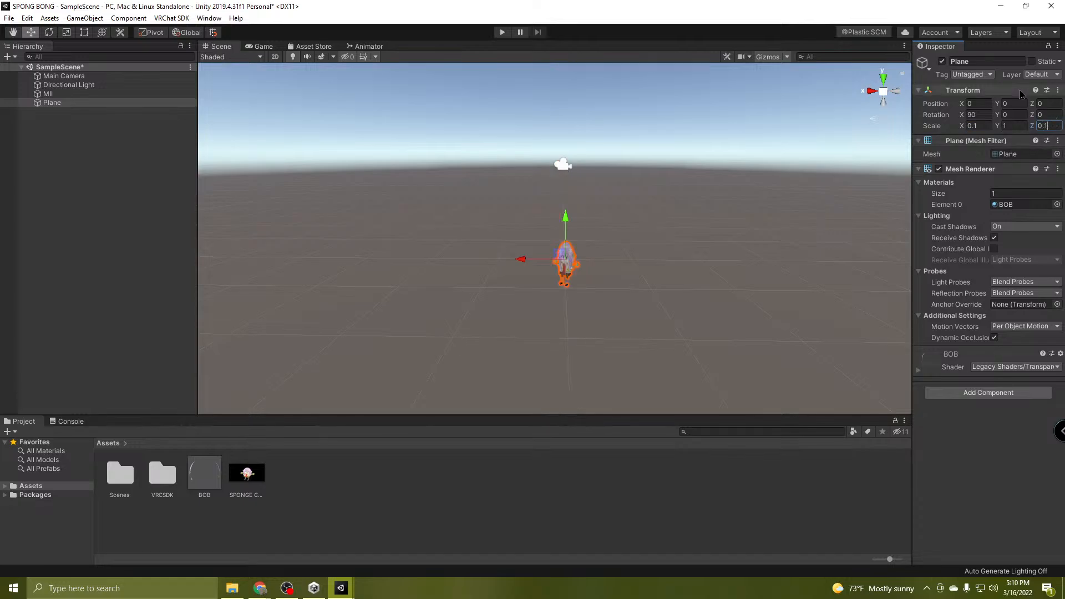
right_drag(634, 319, 532, 328)
key(w)
key(w)
key(s)
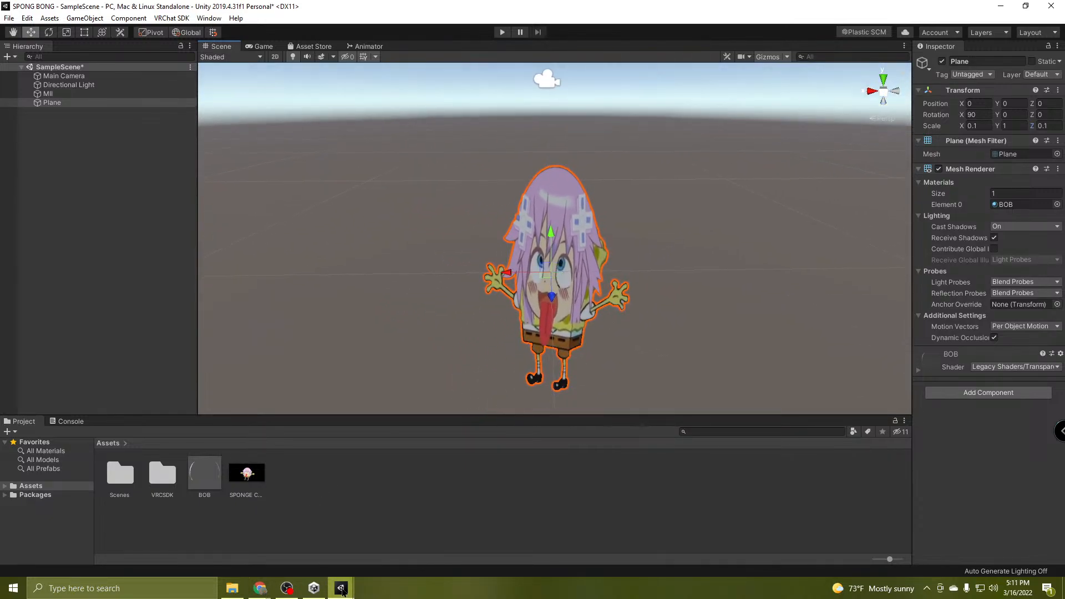
Check the Y position of gura front in the TANK GURA project and return to the SPONG BONG project.
mouse_move(342, 589)
click(403, 541)
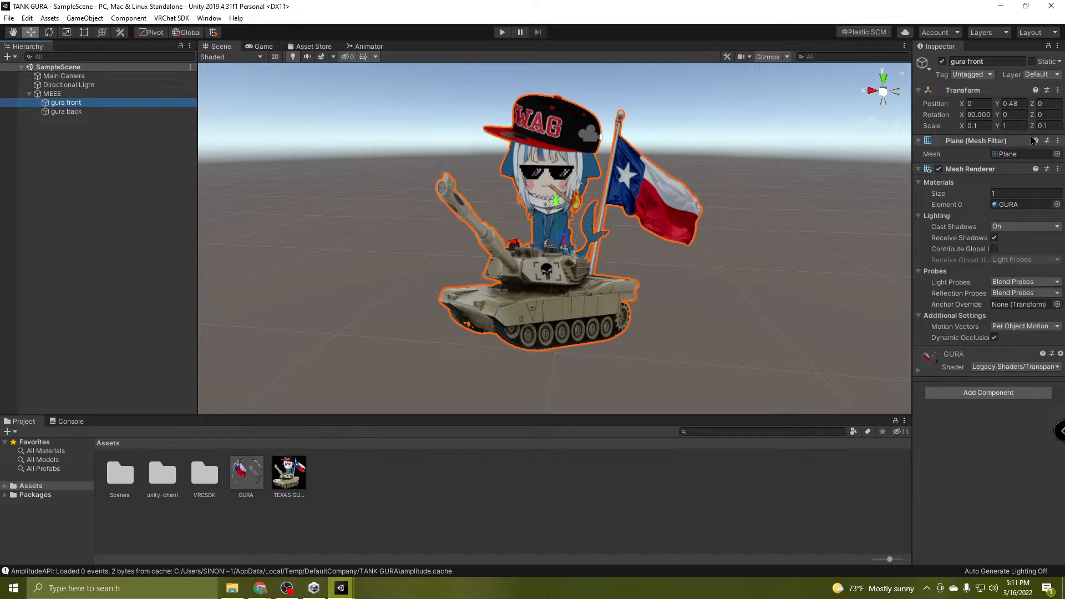
mouse_move(340, 588)
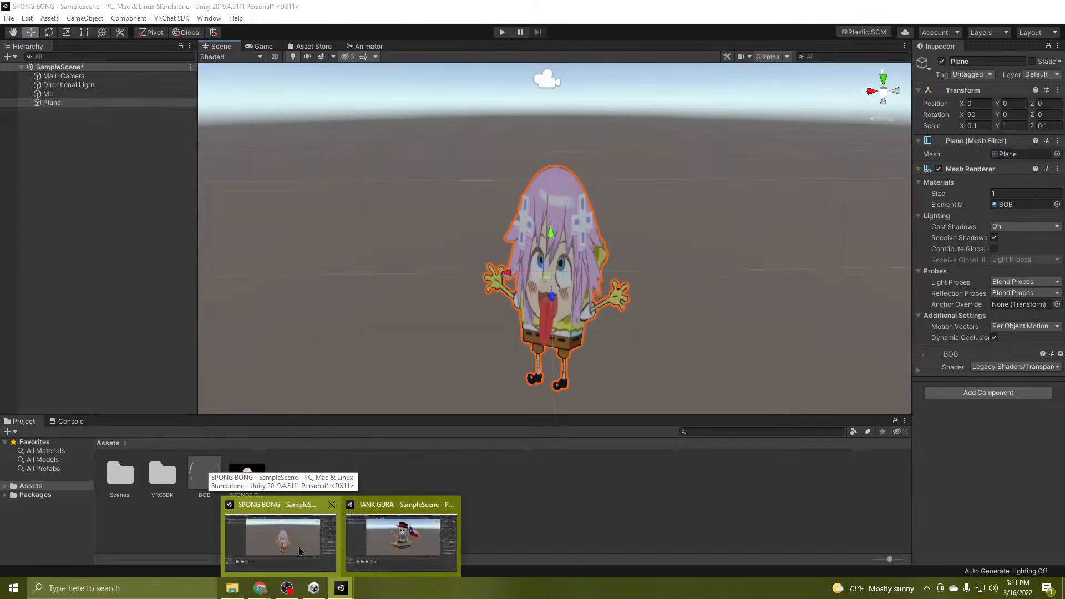
click(299, 547)
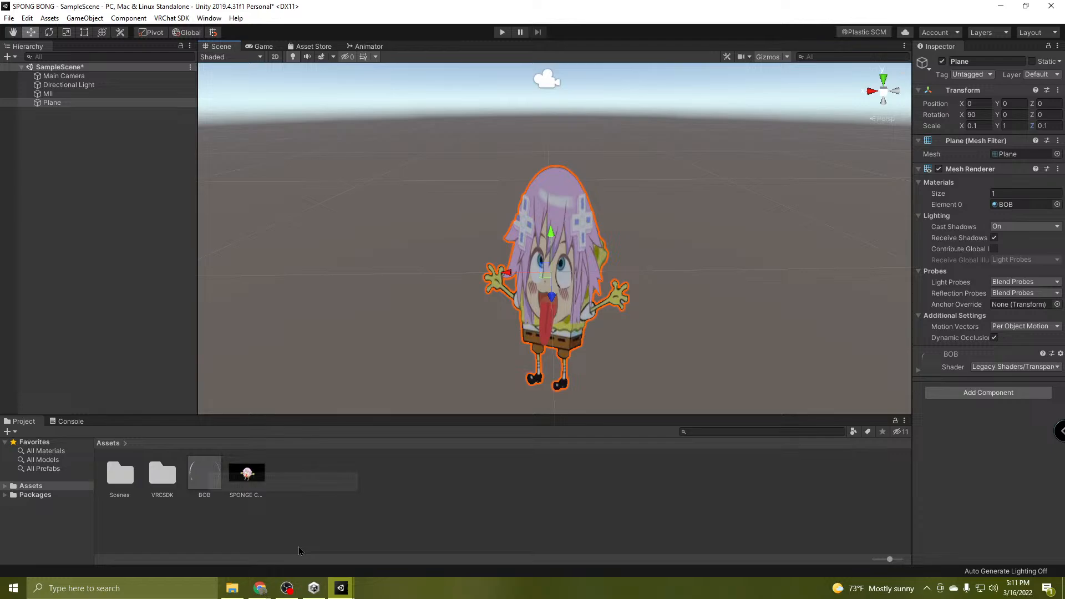
Set the plane's Y position to 0.48.
click(1018, 103)
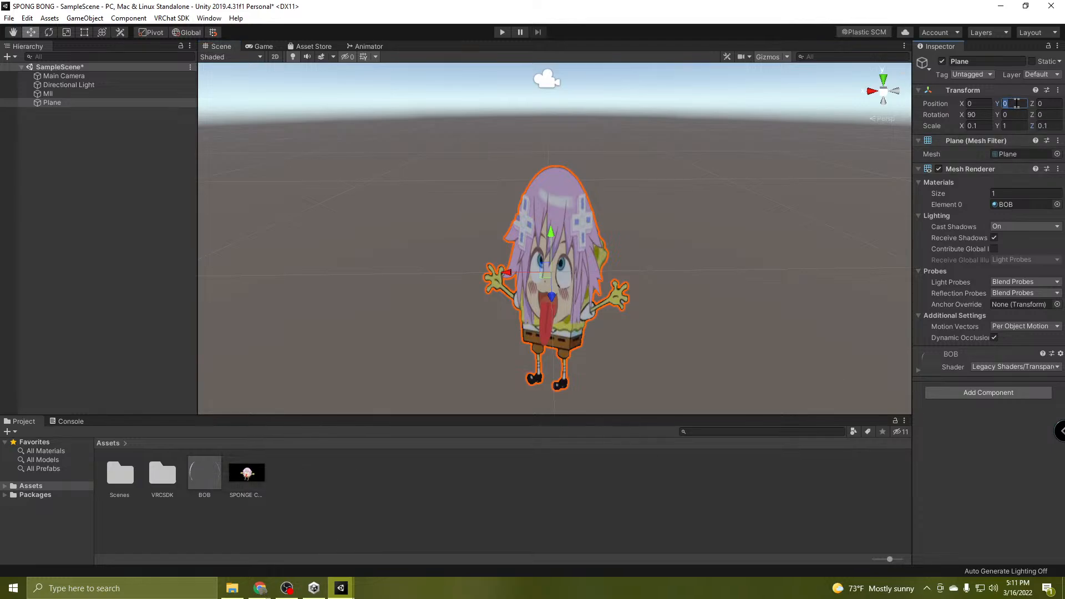
text(0)
text(.45)
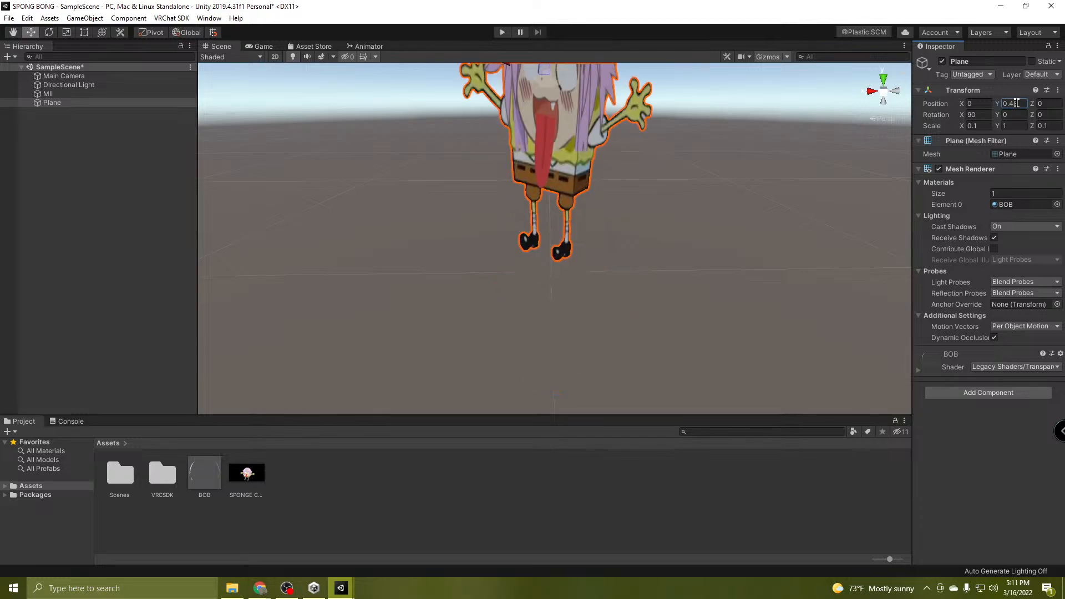
right_drag(577, 325, 573, 231)
key(w)
key(s)
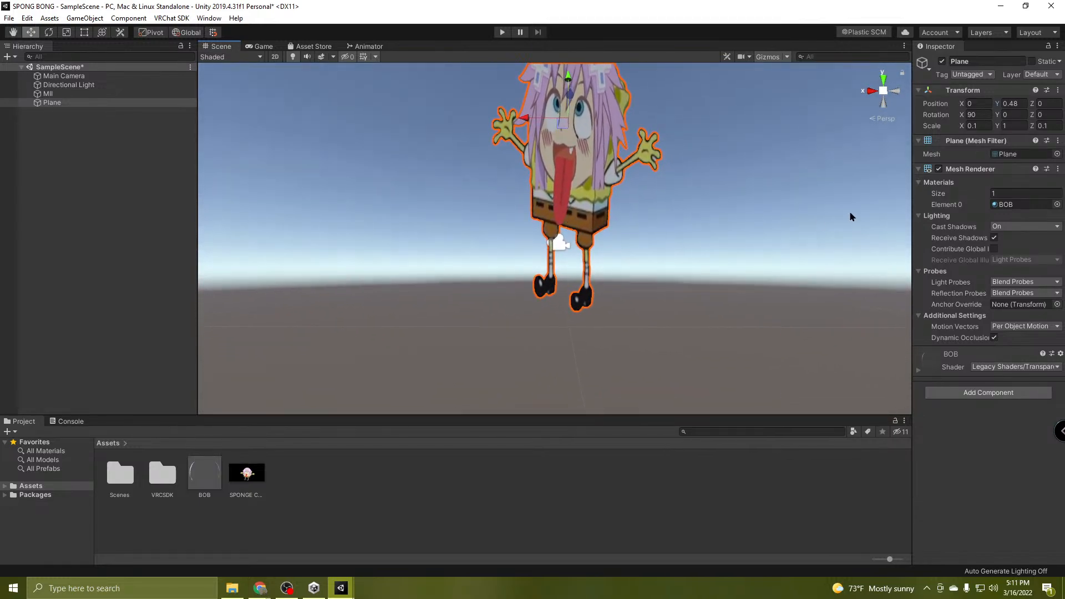
Fine-tune the plane's height against the ground grid by trying several values, setting its Y position to 0.43.
click(1023, 103)
text(0.4)
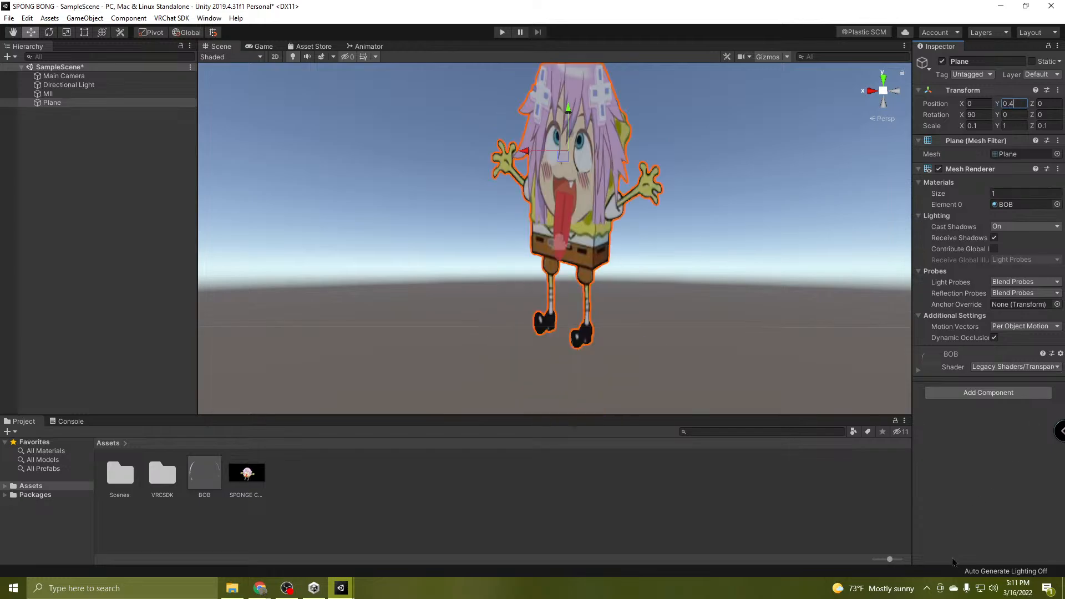
text(7)
key(BackSpace)
text(6)
key(BackSpace)
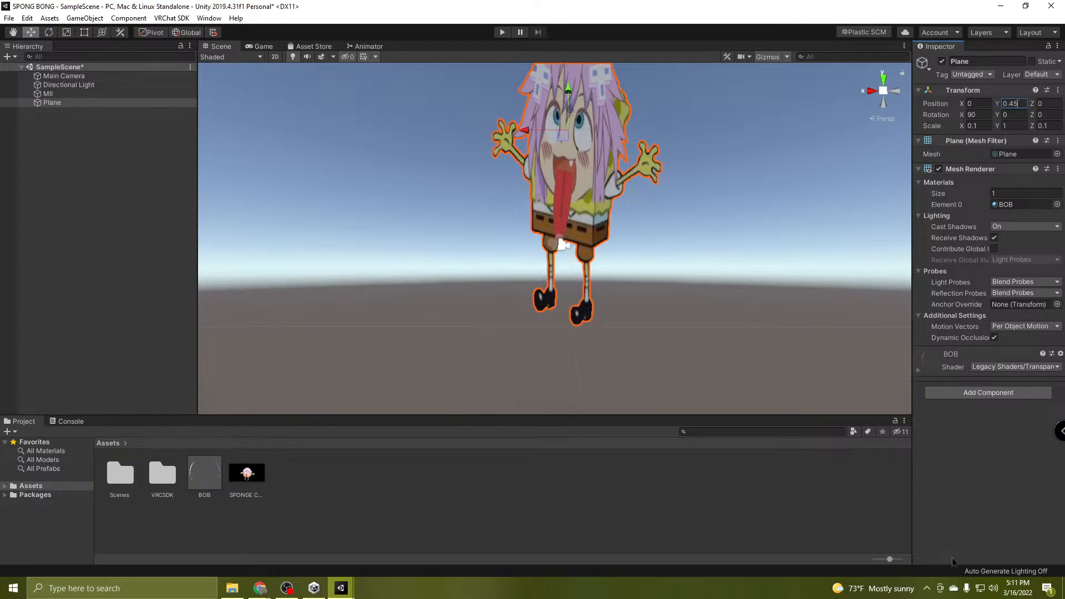
text(4)
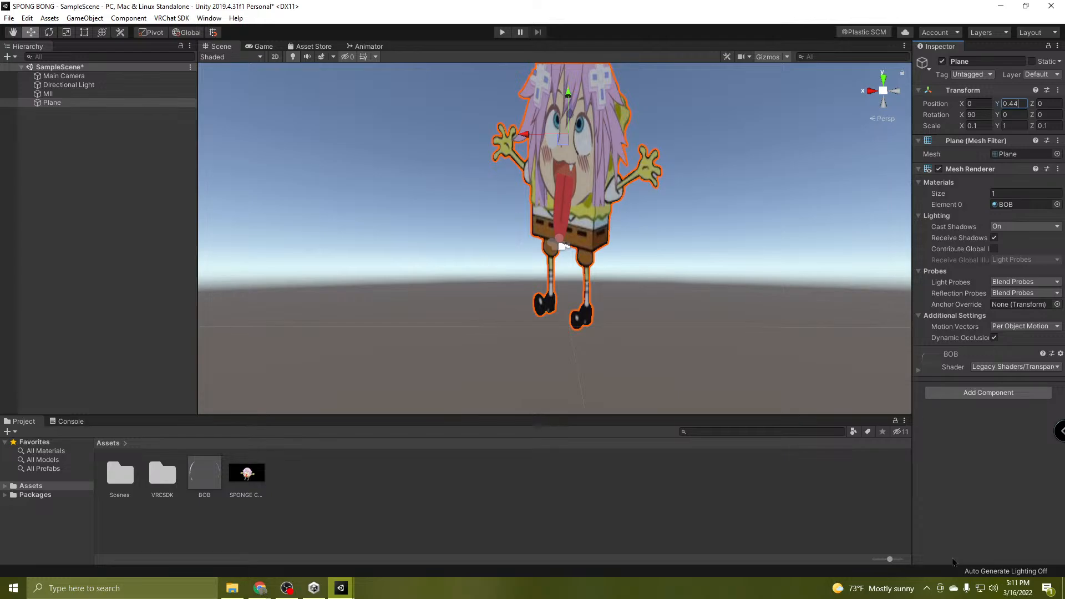
key(BackSpace)
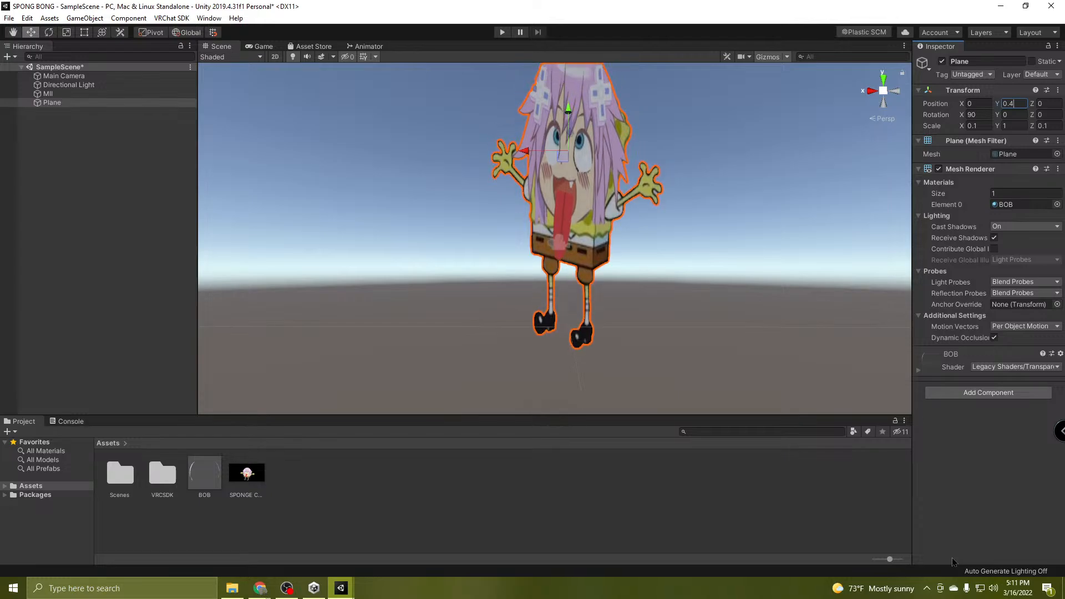
key(BackSpace)
key(BackSpace)
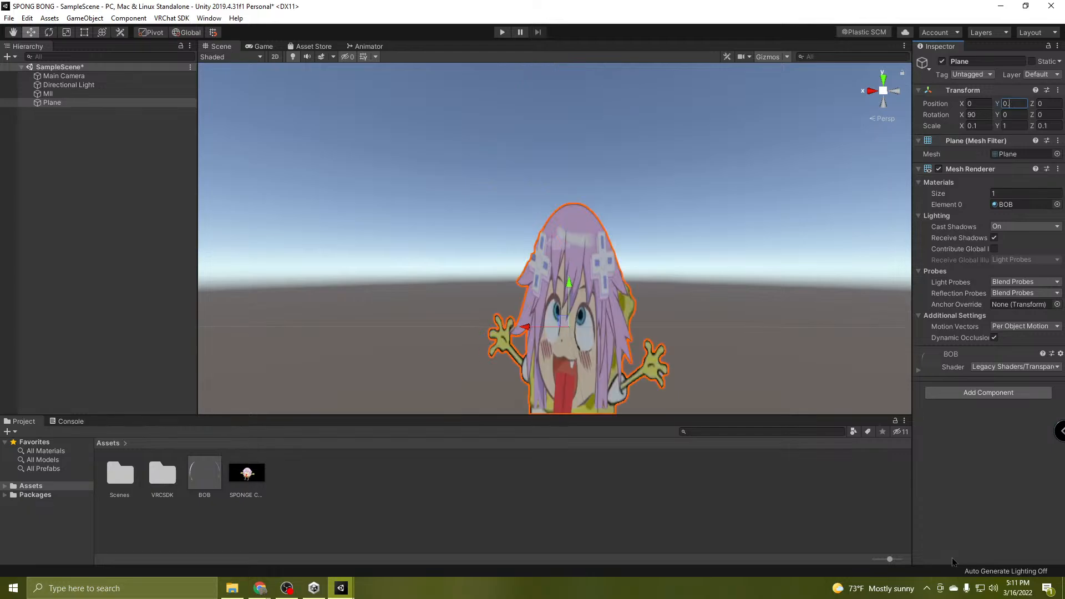
text(.4)
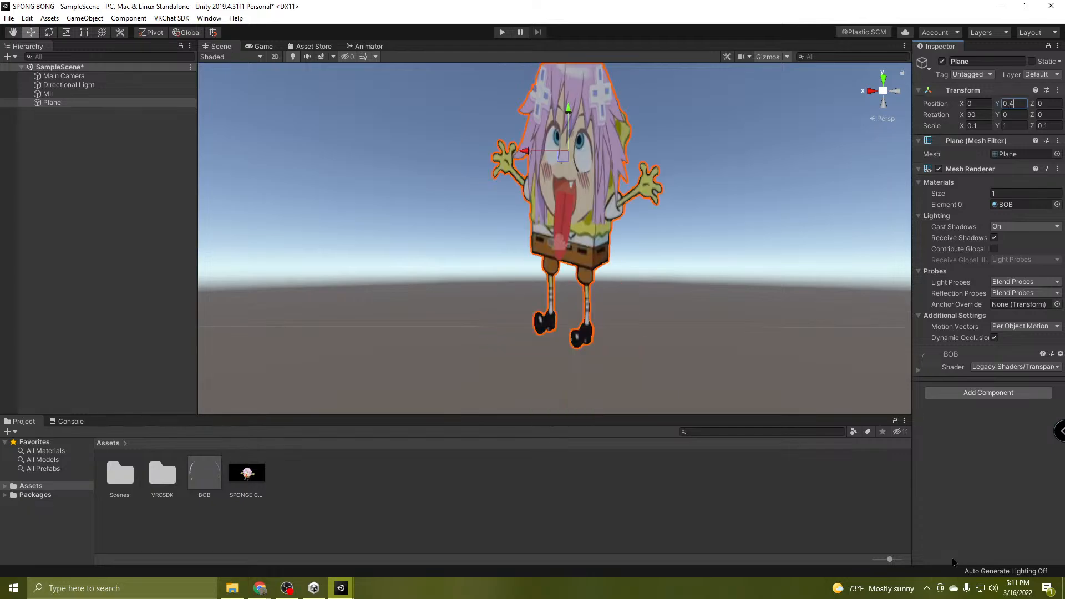
text(4)
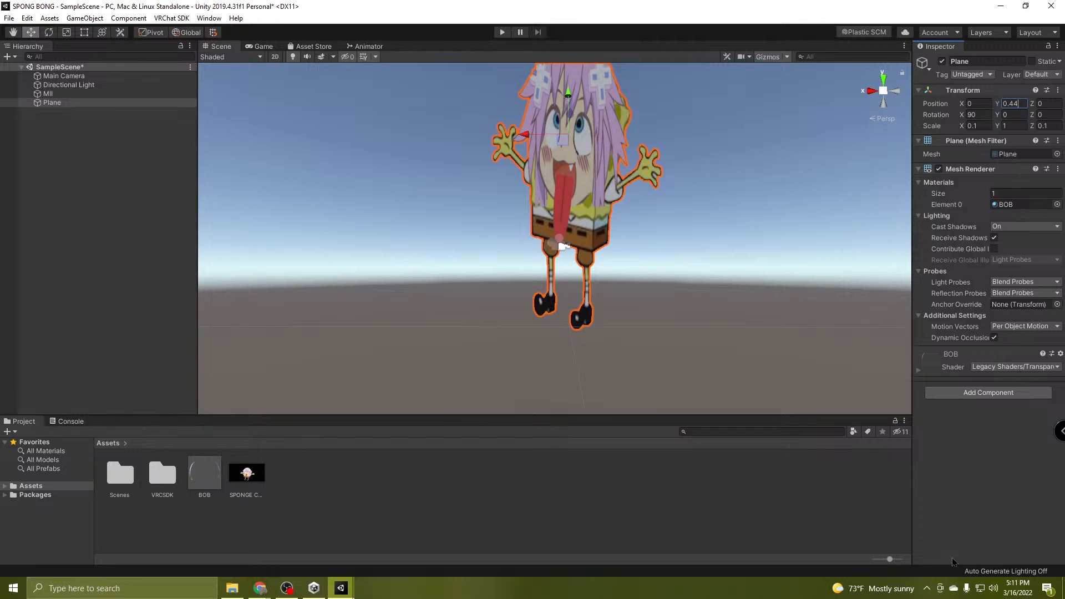
key(BackSpace)
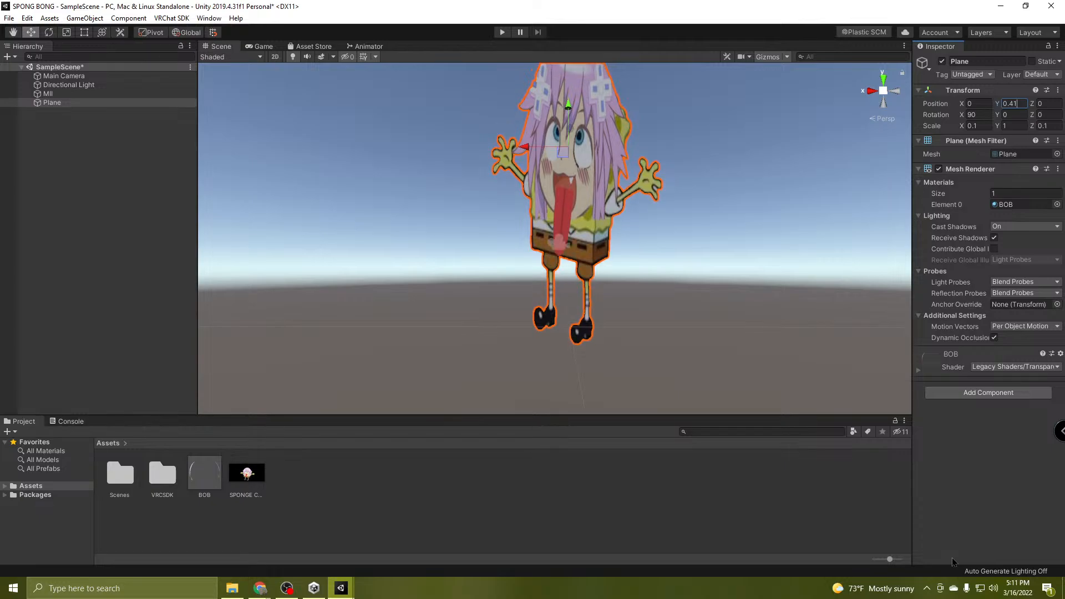
text(3)
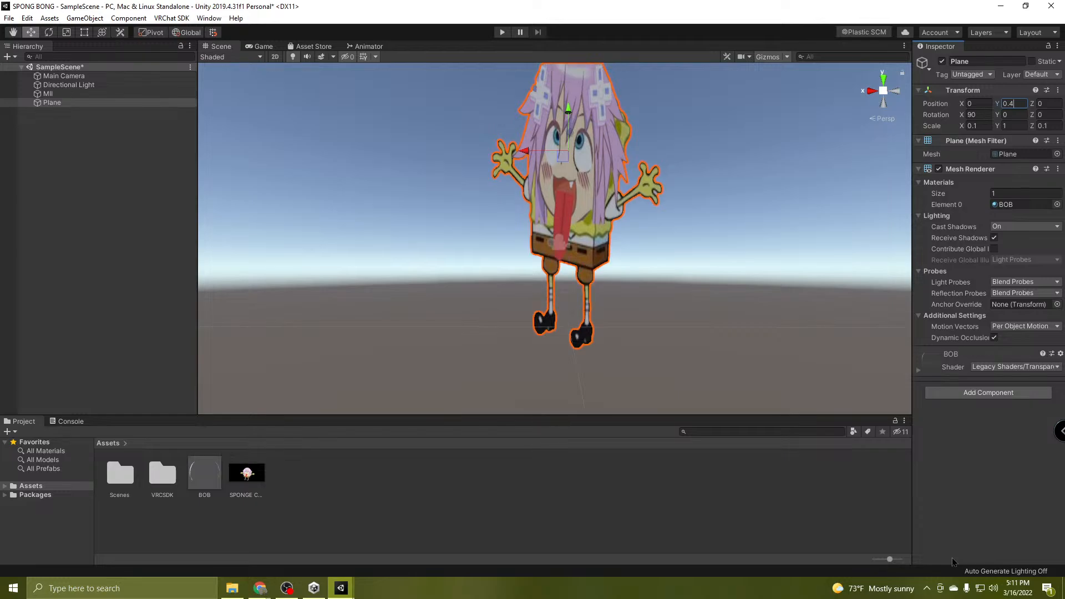
Examine the character's feet against the ground grid up close and view the whole figure from a distance.
right_drag(711, 390, 693, 413)
key(w)
key(s)
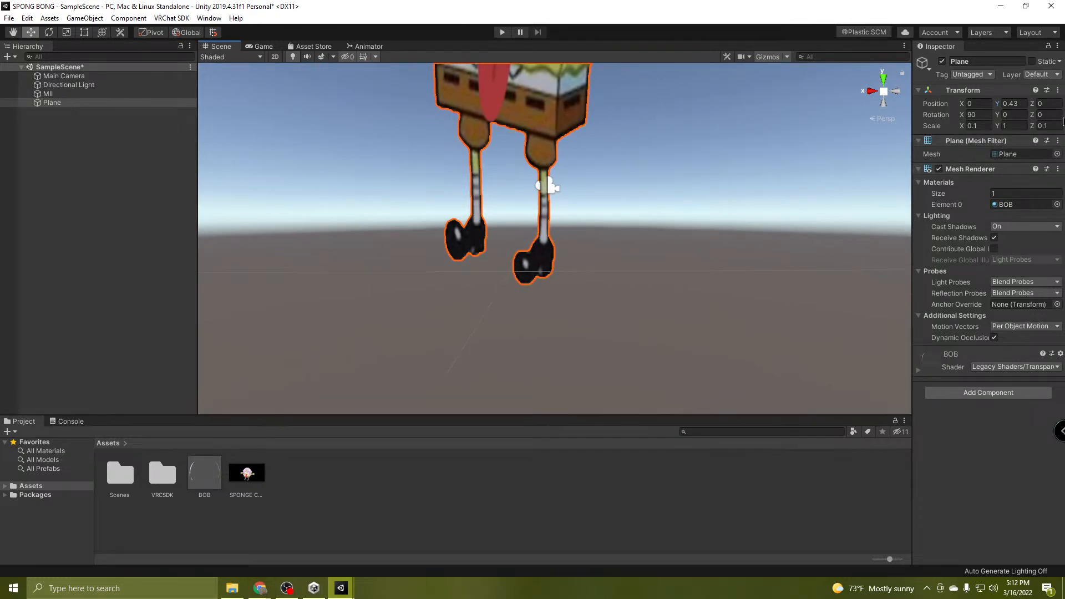
right_drag(606, 300, 559, 221)
key(s)
key(a)
key(d)
key(w)
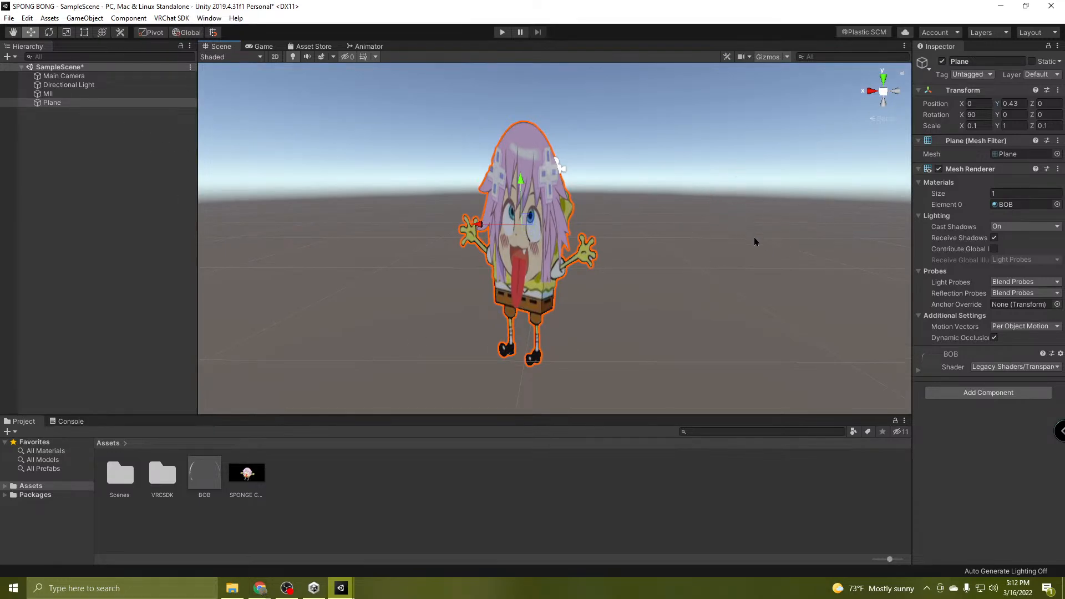
Make the plane a child of the MII object.
right_drag(754, 237, 340, 233)
key(s)
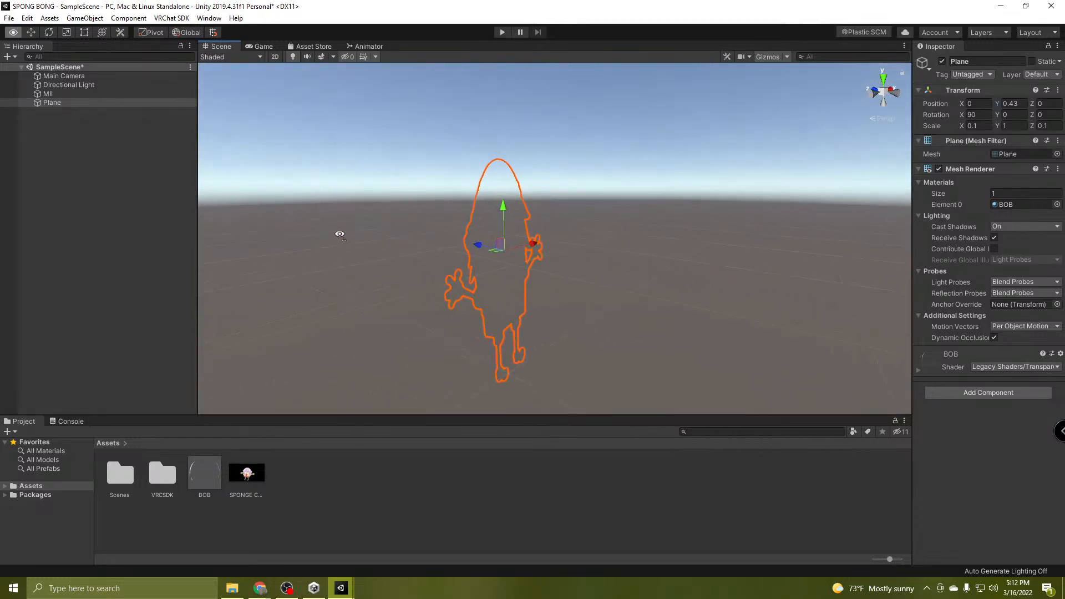
right_drag(710, 279, 694, 281)
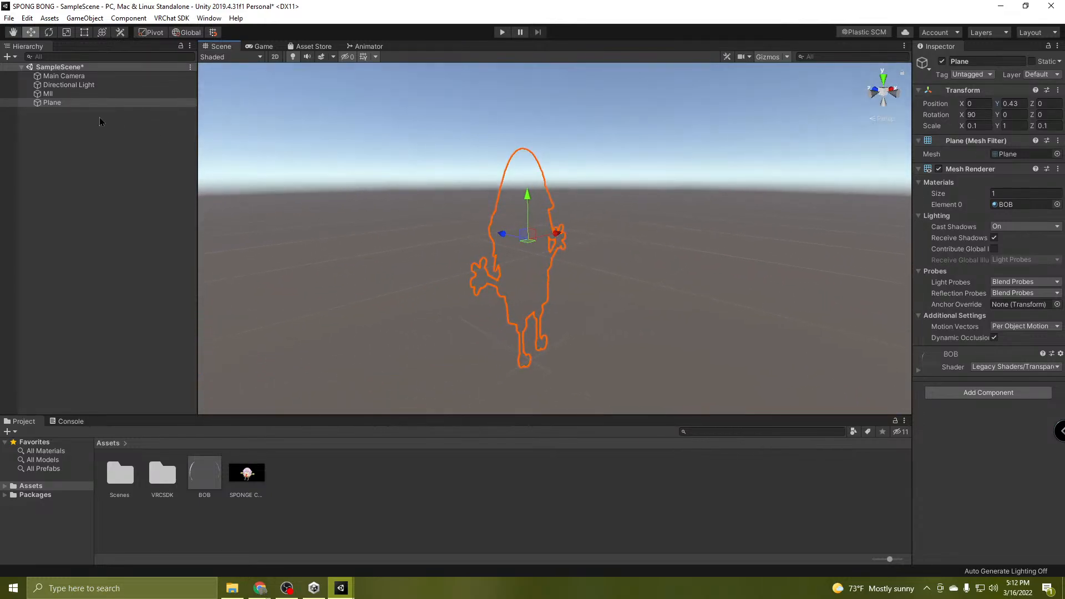
click(52, 103)
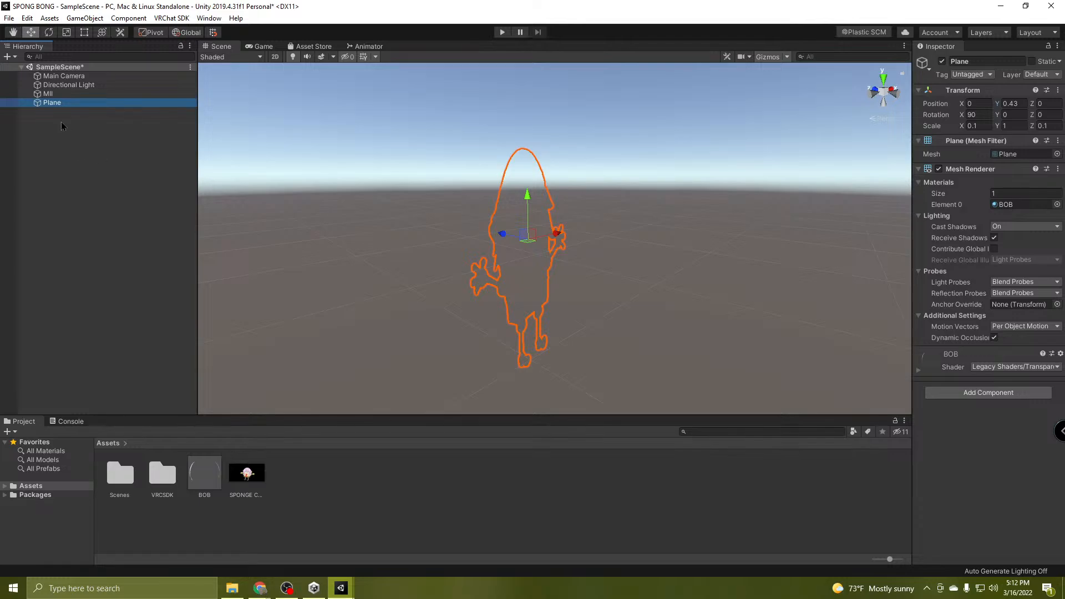
click(47, 94)
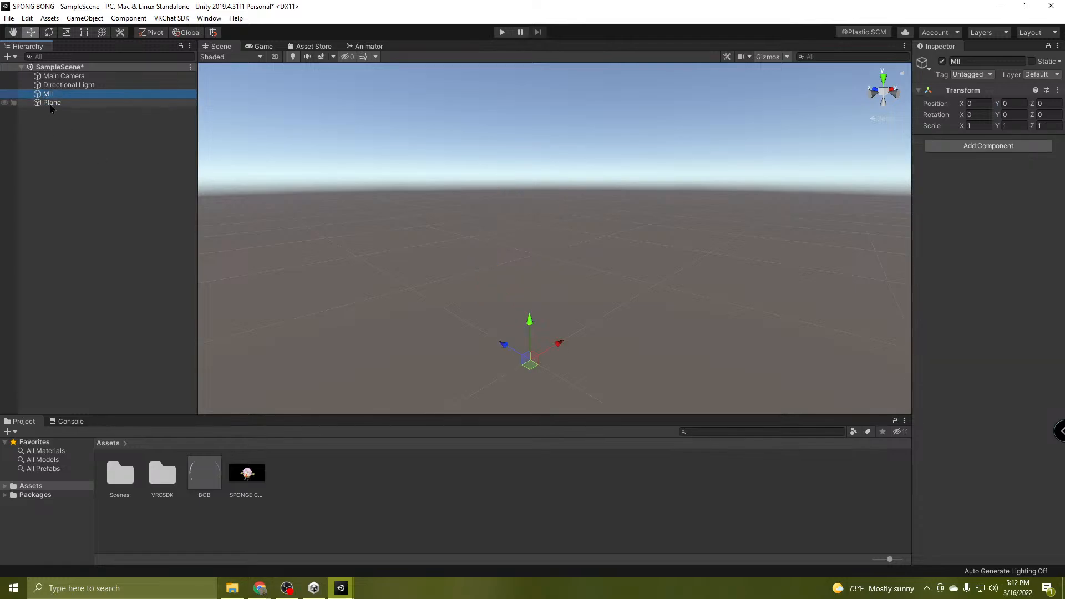
click(59, 103)
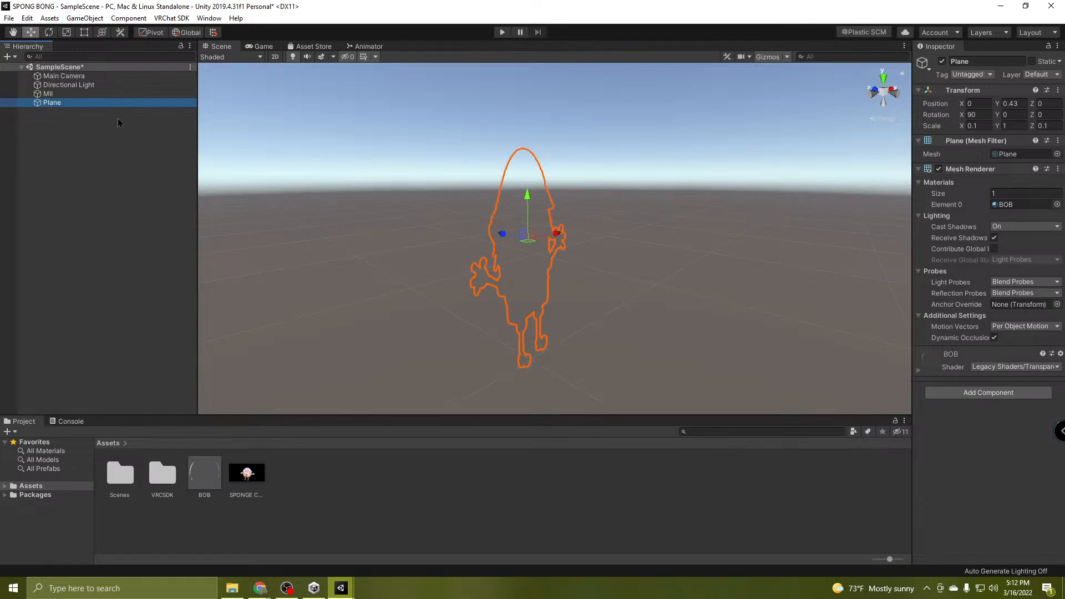
drag(57, 105, 51, 99)
click(51, 96)
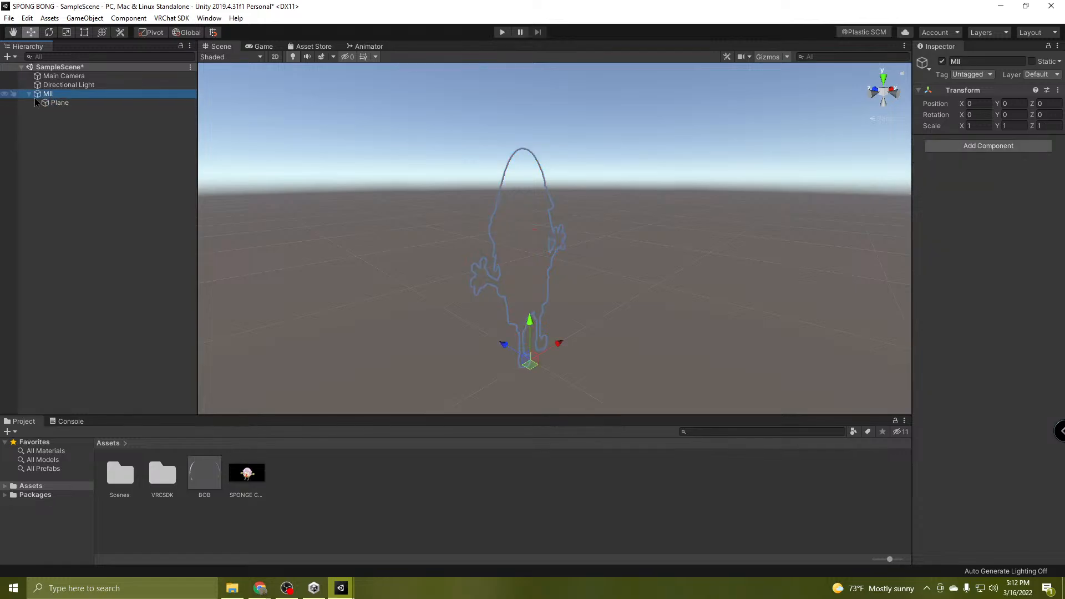
click(28, 95)
Duplicate the plane inside MII and rename the original as BOB FRONT.
click(61, 105)
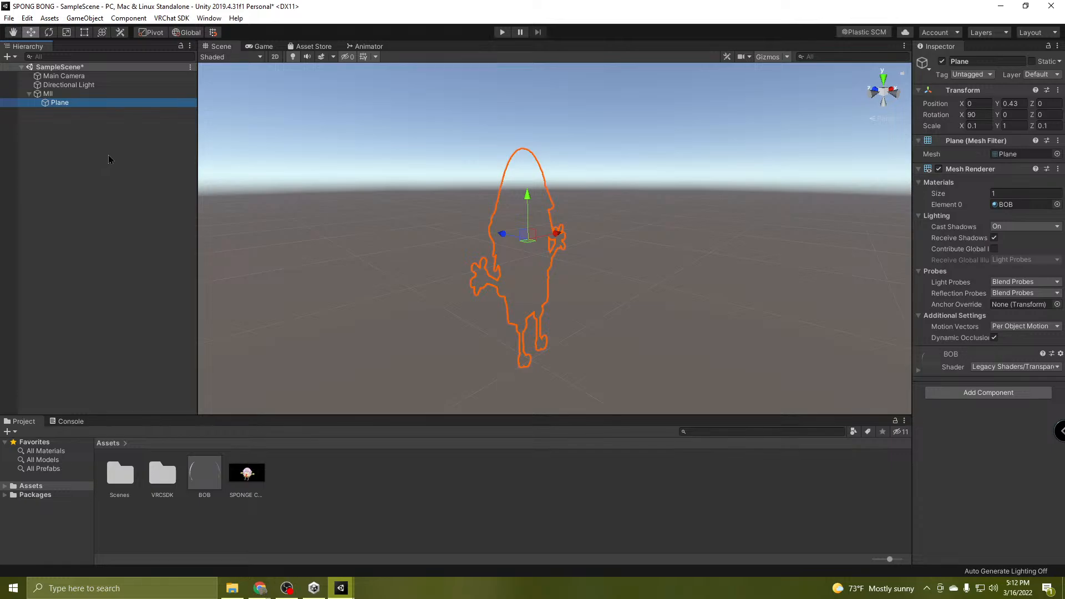
key(ctrl+d)
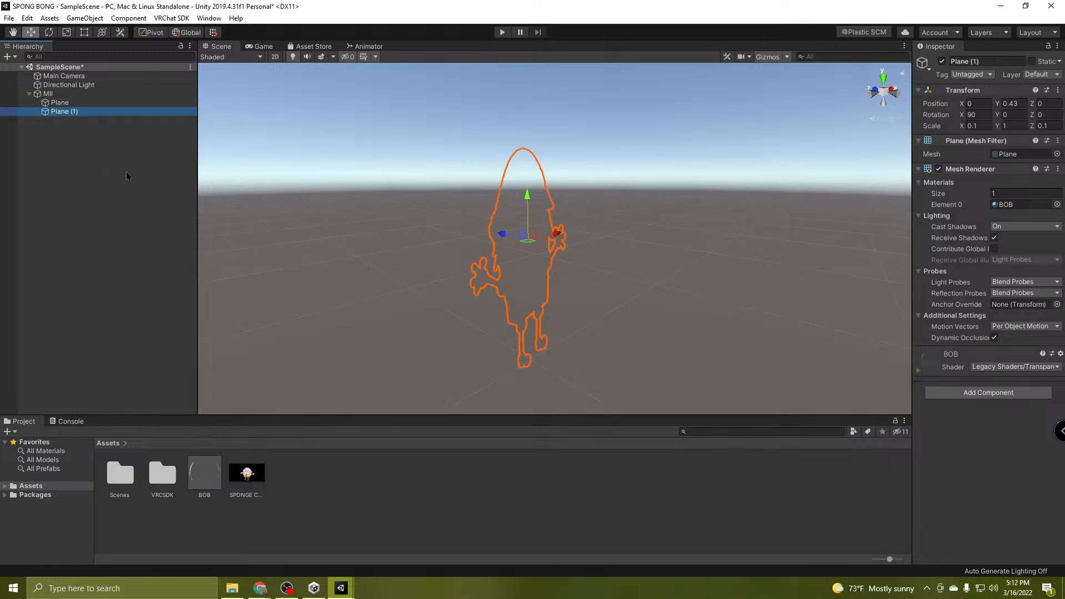
click(61, 104)
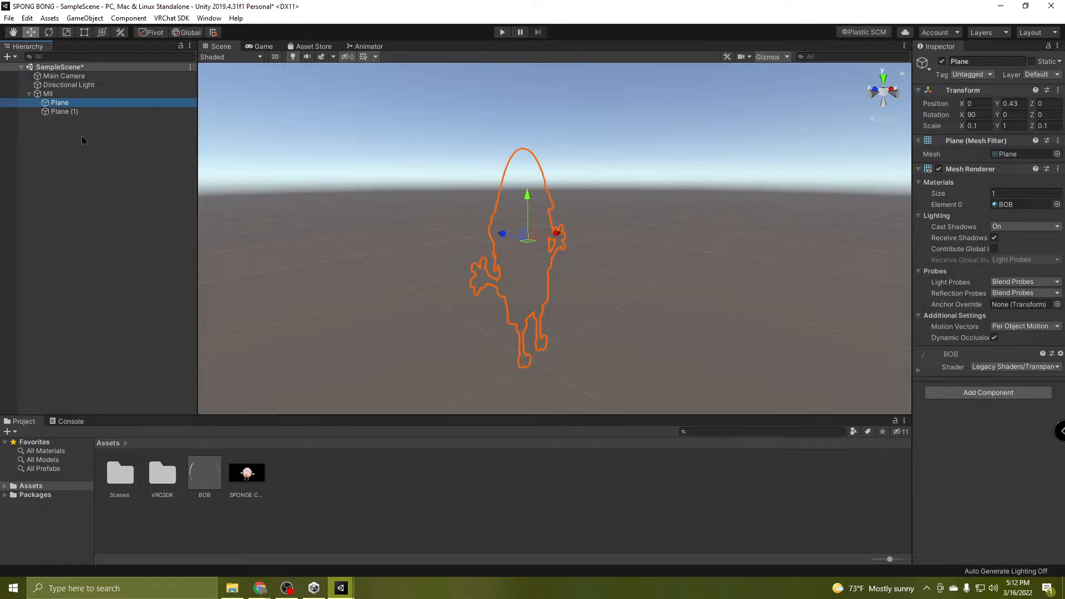
click(59, 104)
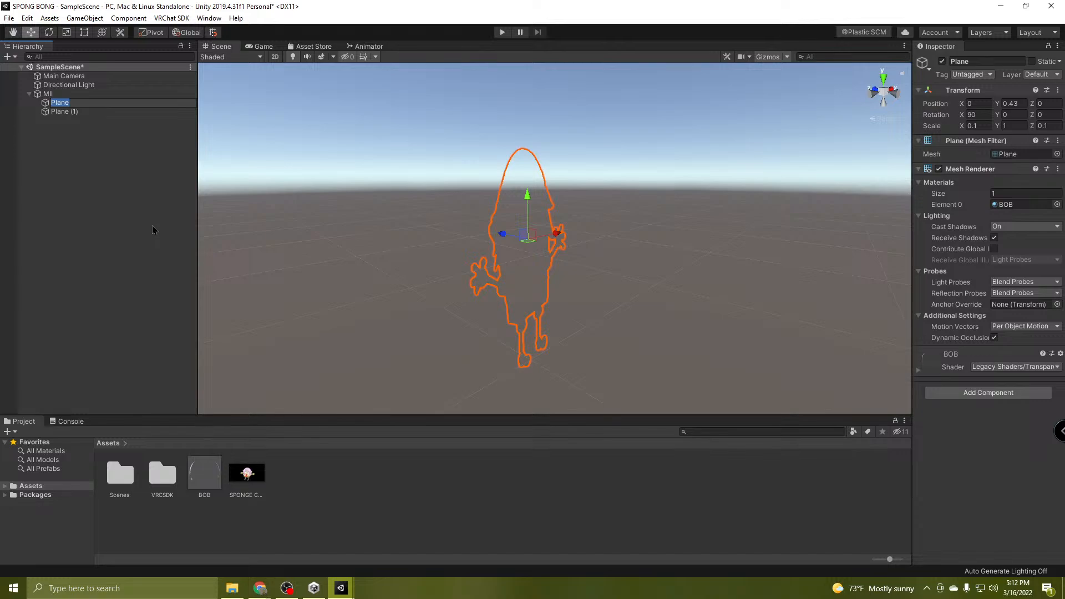
text(BOB FRONT)
click(79, 158)
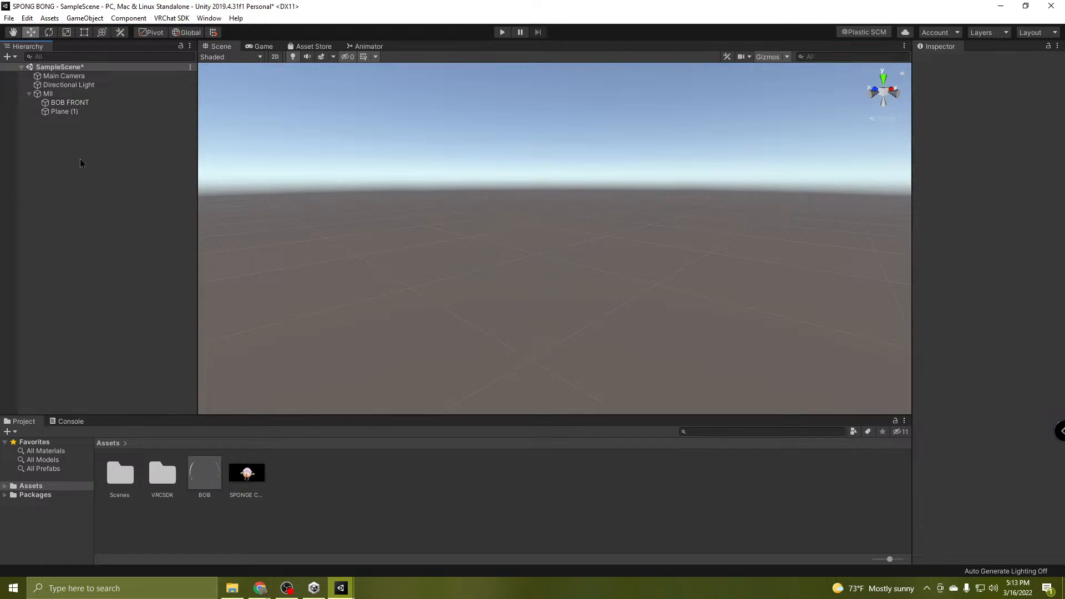
Rename the duplicated plane as BOB BACK.
click(65, 114)
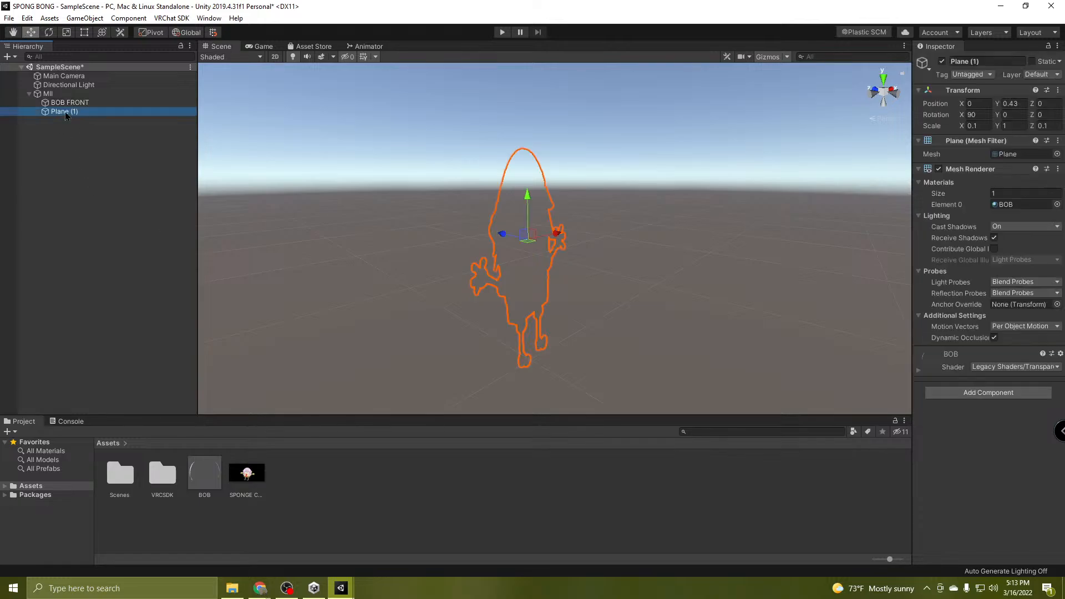
click(66, 113)
text(B)
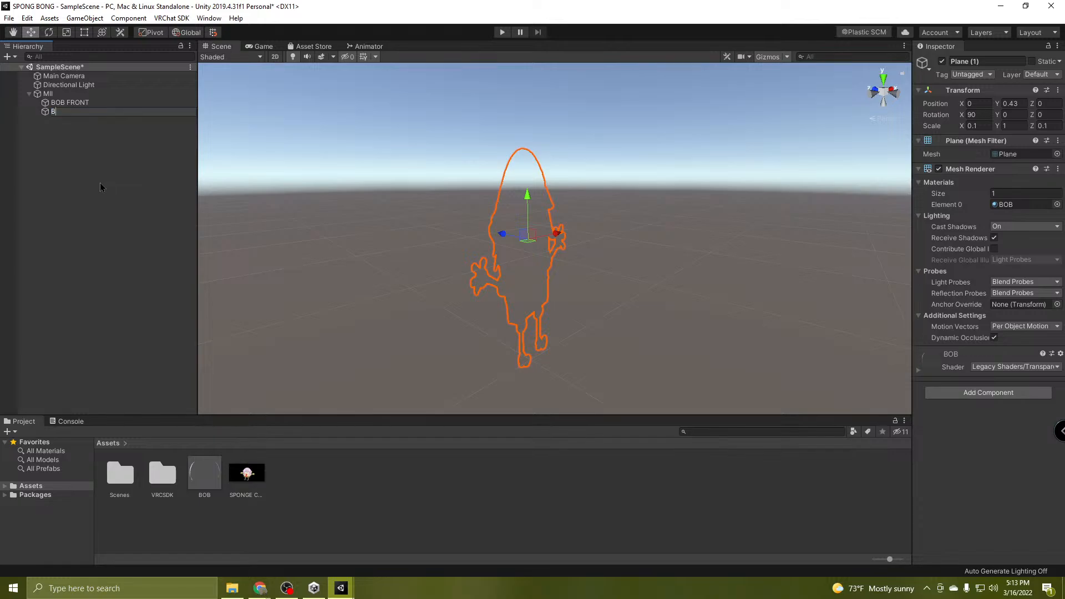
text(OB BACK)
click(57, 165)
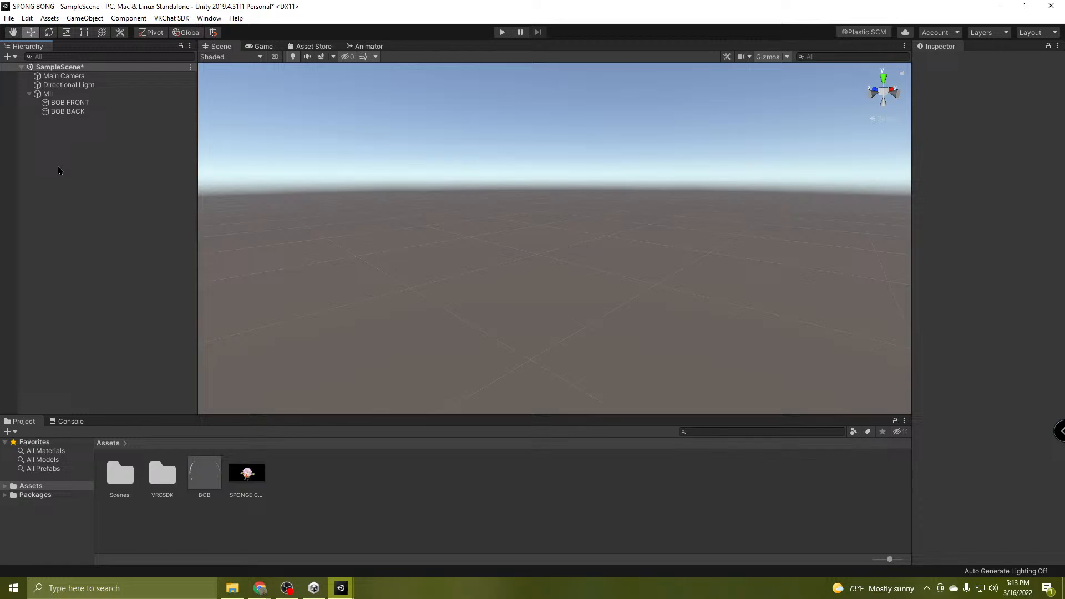
Flip BOB BACK to face the opposite way by setting its Y scale to -1, and inspect the figure from the other side.
click(70, 113)
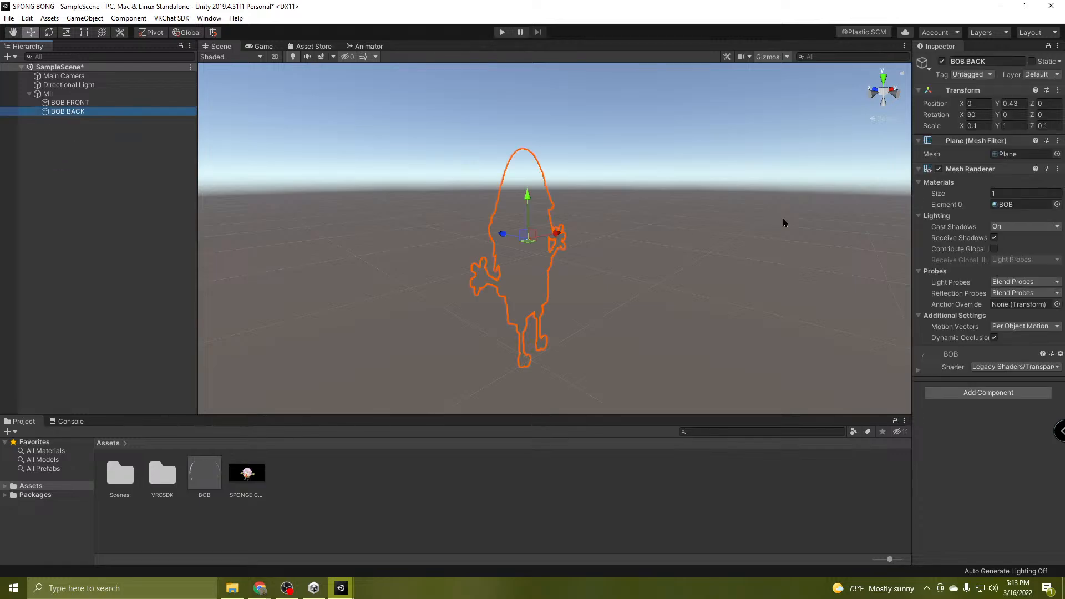
click(1017, 124)
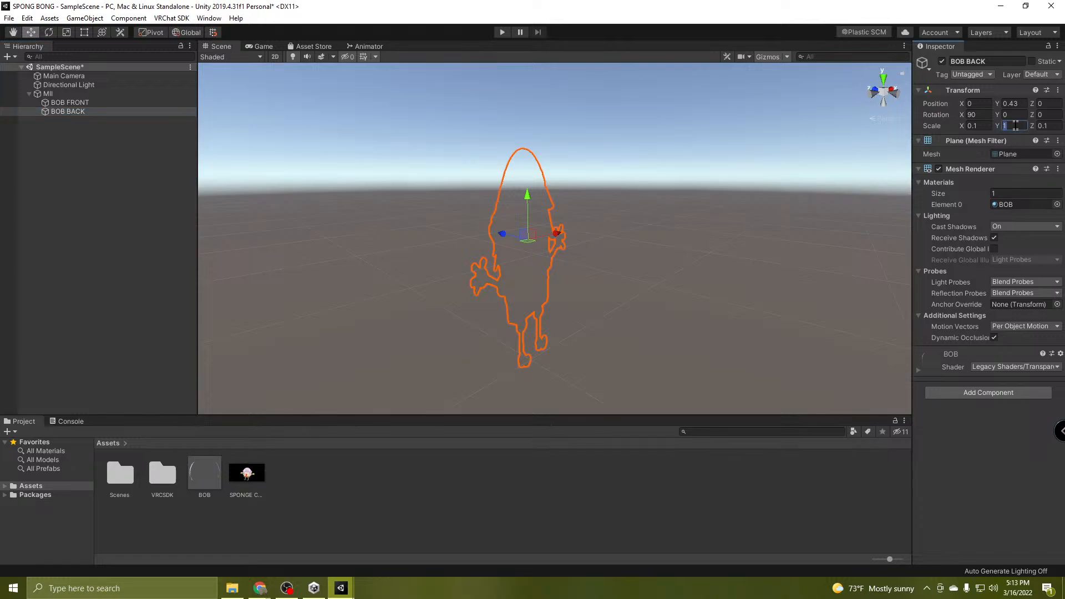
text(-1)
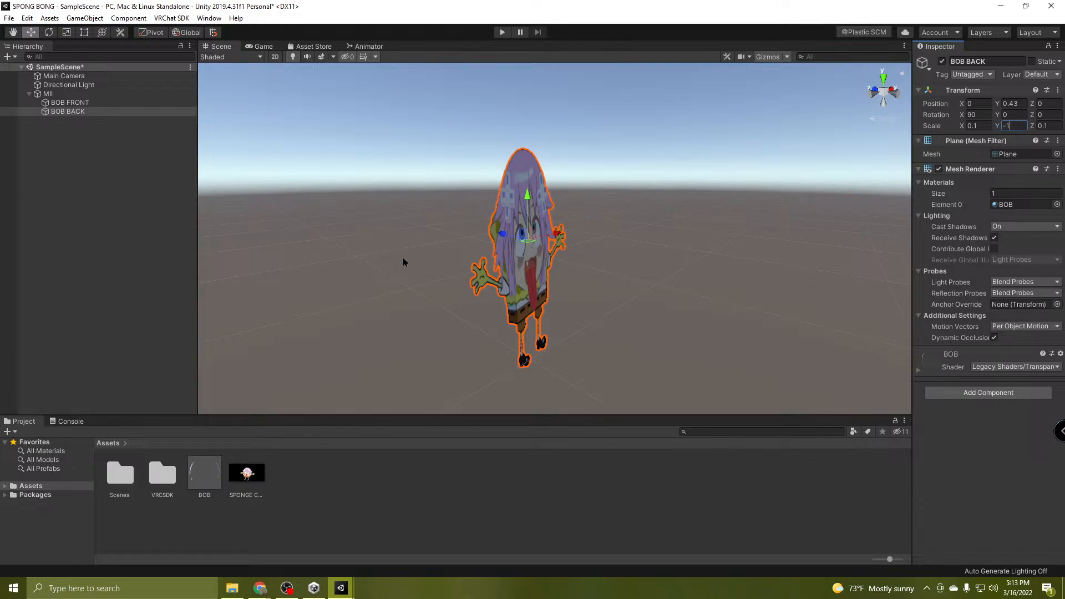
alt+drag(497, 298, 665, 302)
right_drag(665, 301, 668, 300)
click(71, 202)
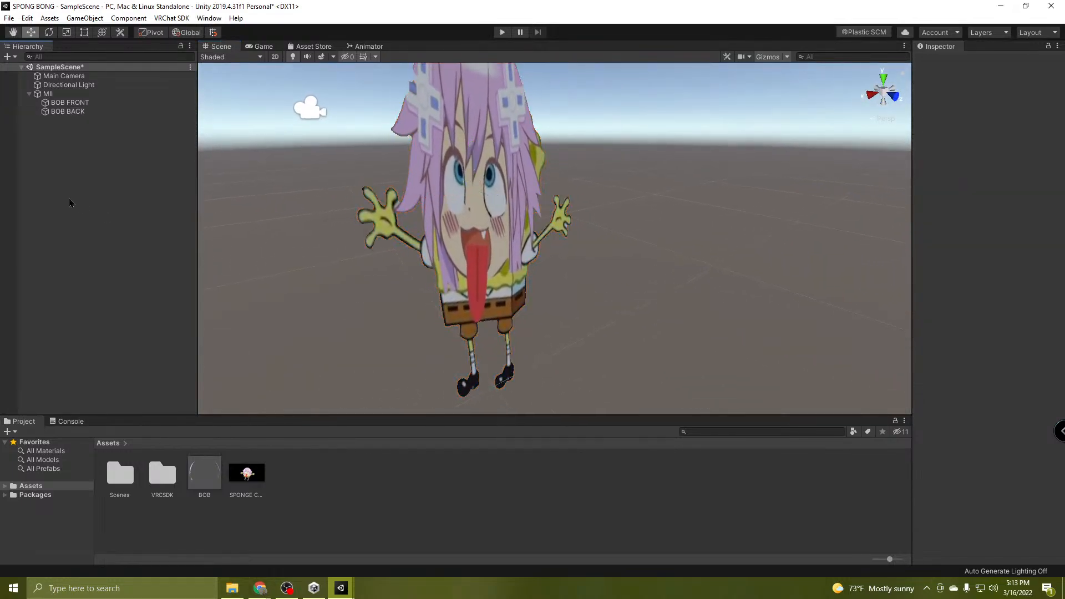
Add an Animator component to MII and collapse its Transform and Animator settings.
click(47, 94)
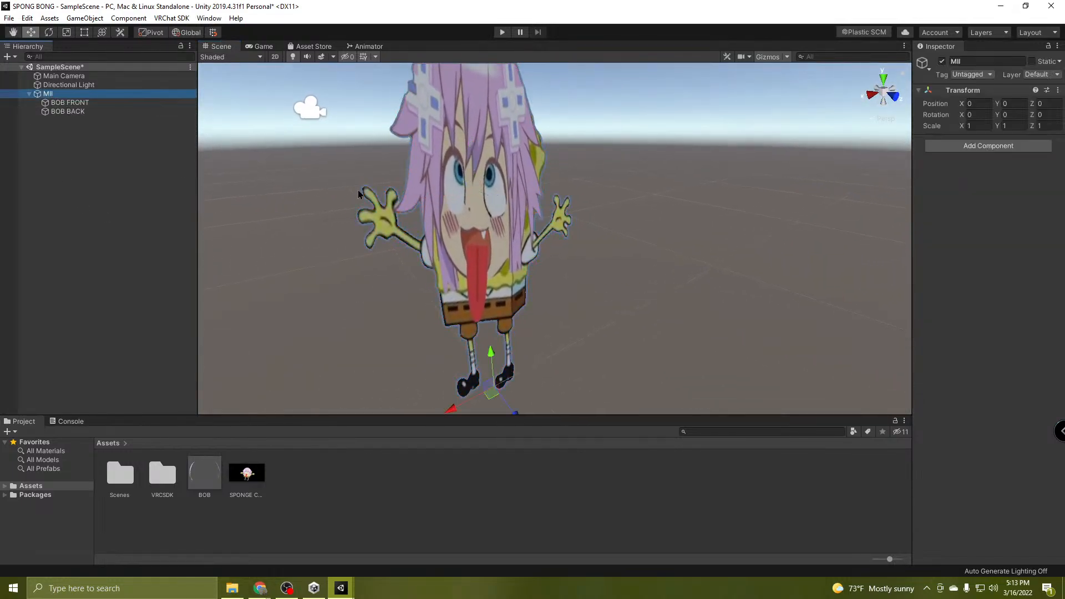
click(1009, 146)
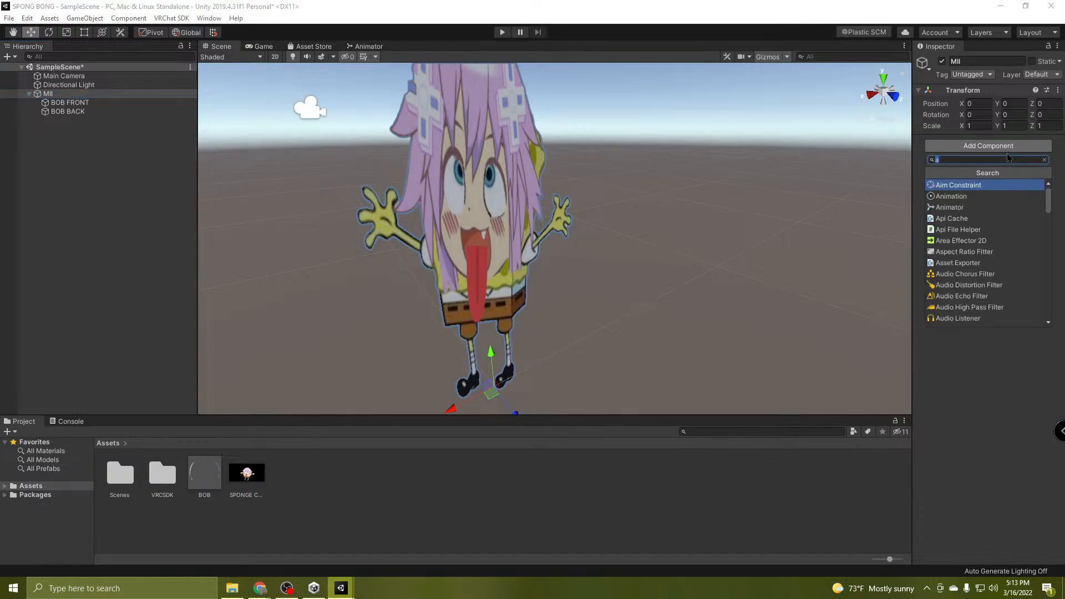
click(955, 208)
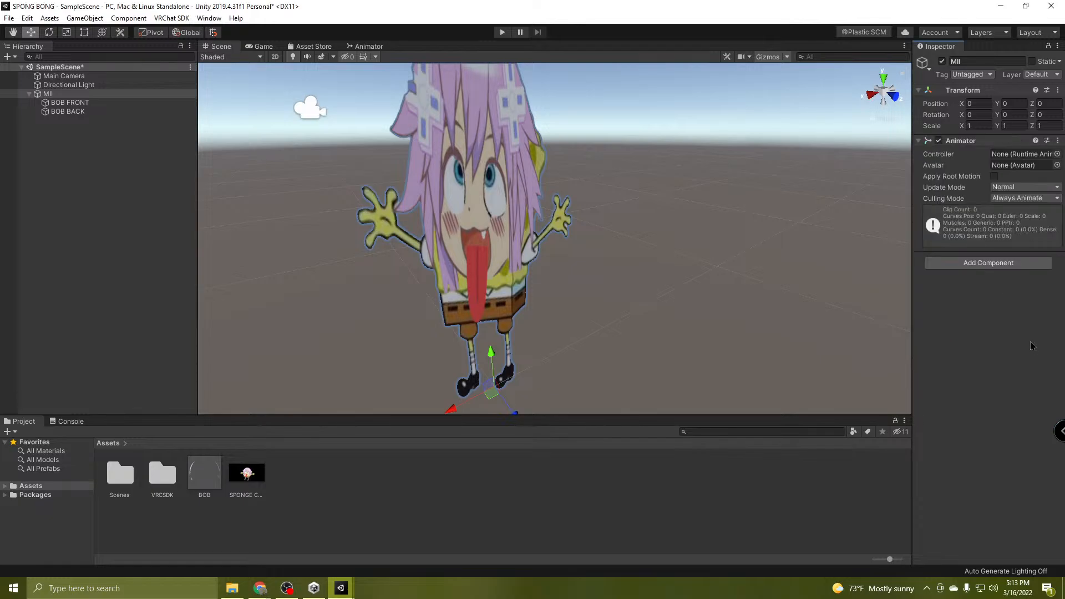
click(974, 142)
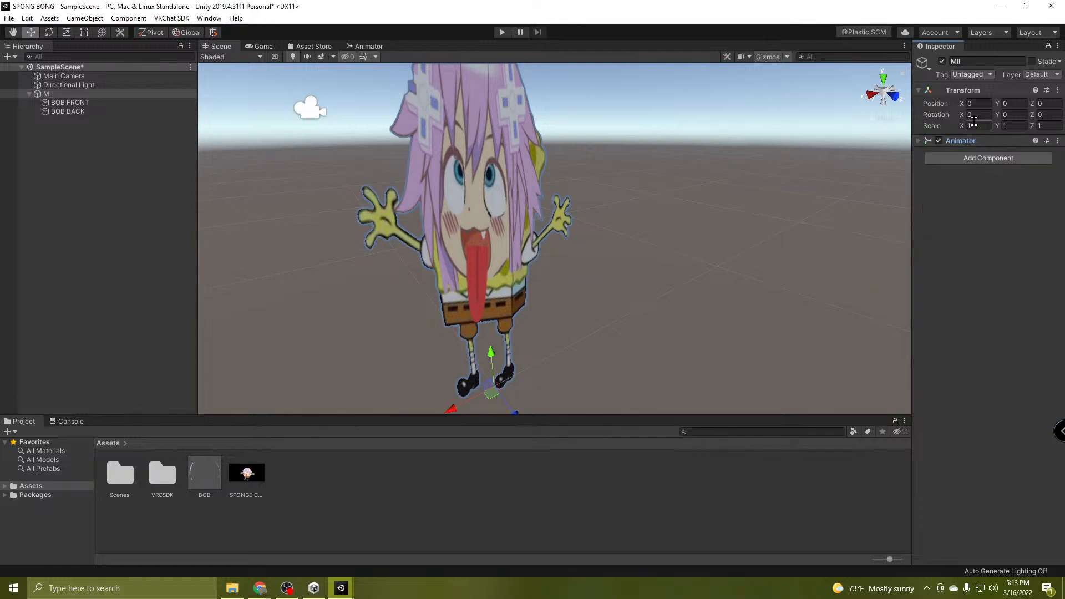
click(971, 94)
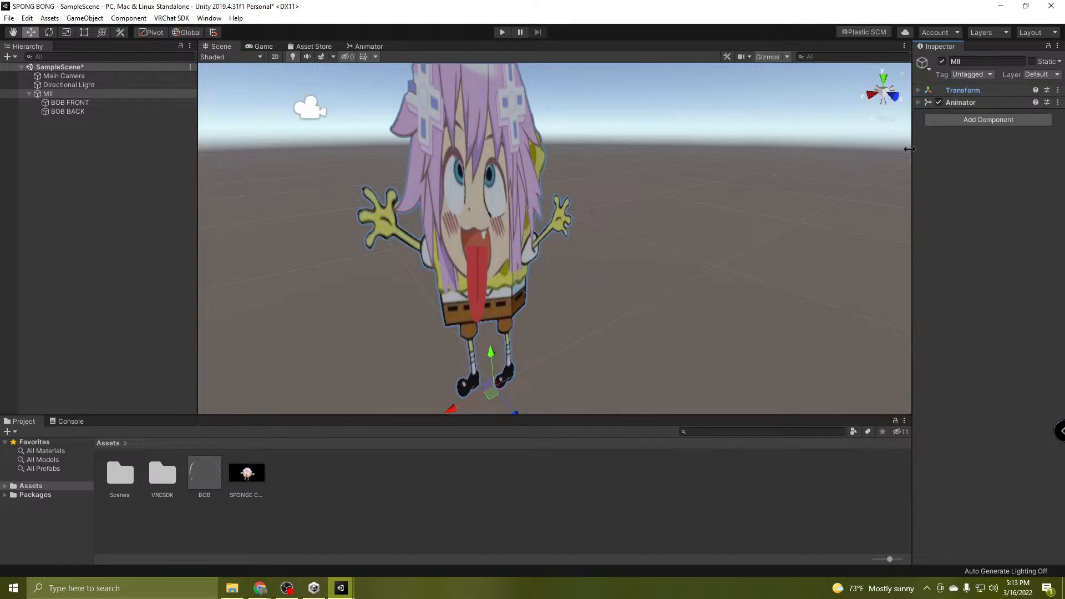
Add a VRC Avatar Descriptor component to MII.
click(994, 121)
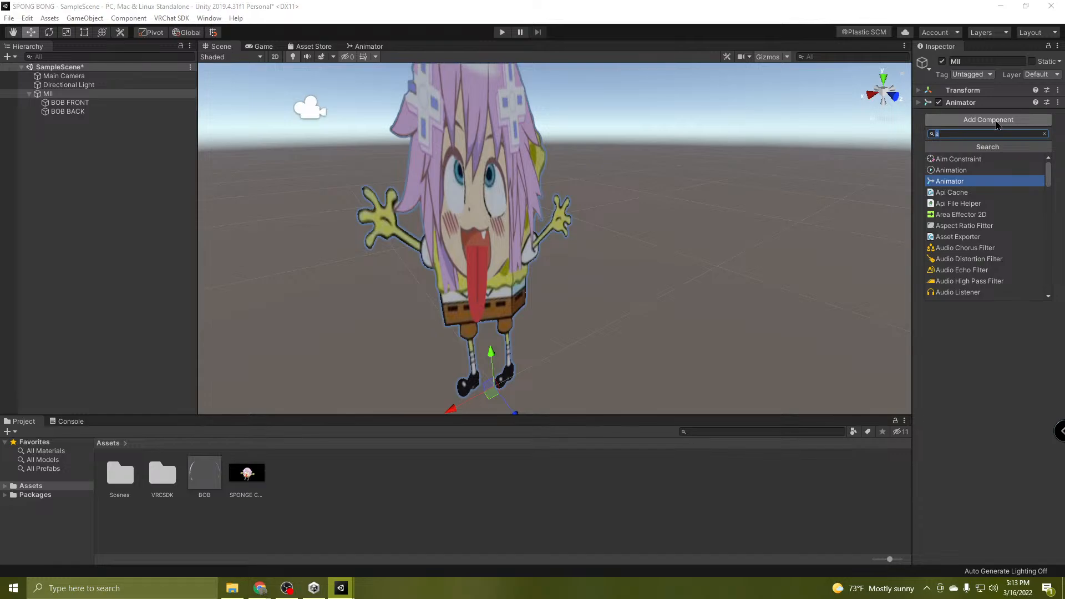
key(BackSpace)
text(AVA)
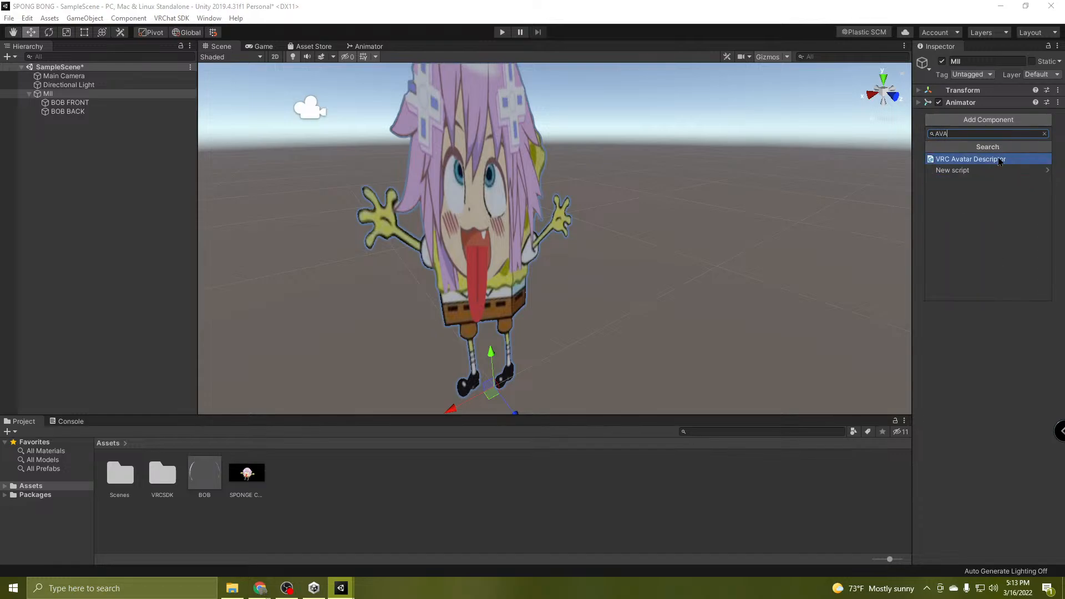
click(1001, 160)
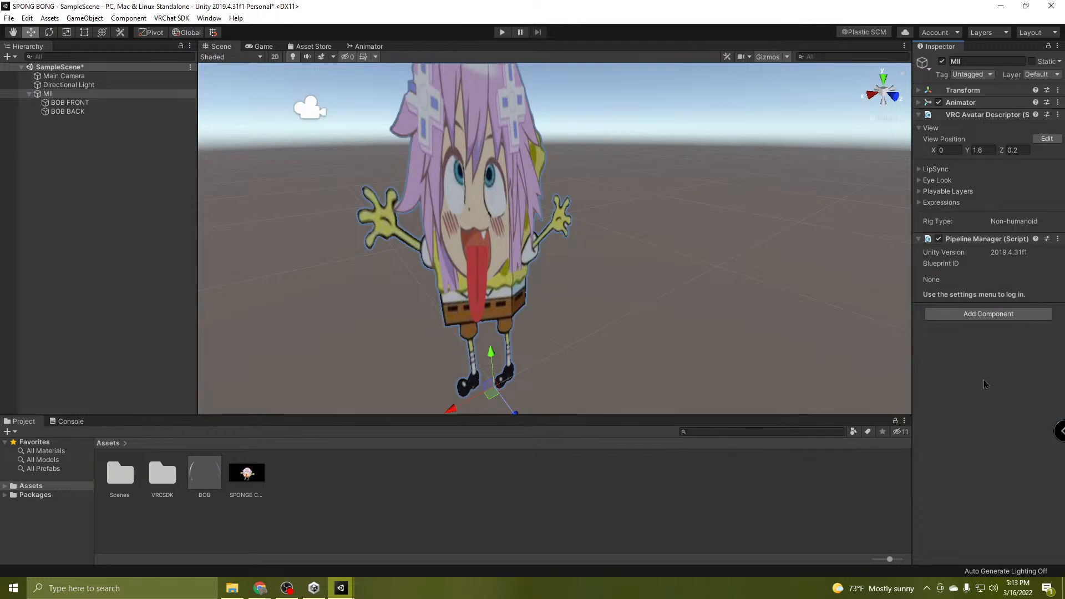
Locate the avatar's view position marker in the scene and try a view position Y of 0.1.
alt+drag(668, 303, 496, 363)
click(68, 102)
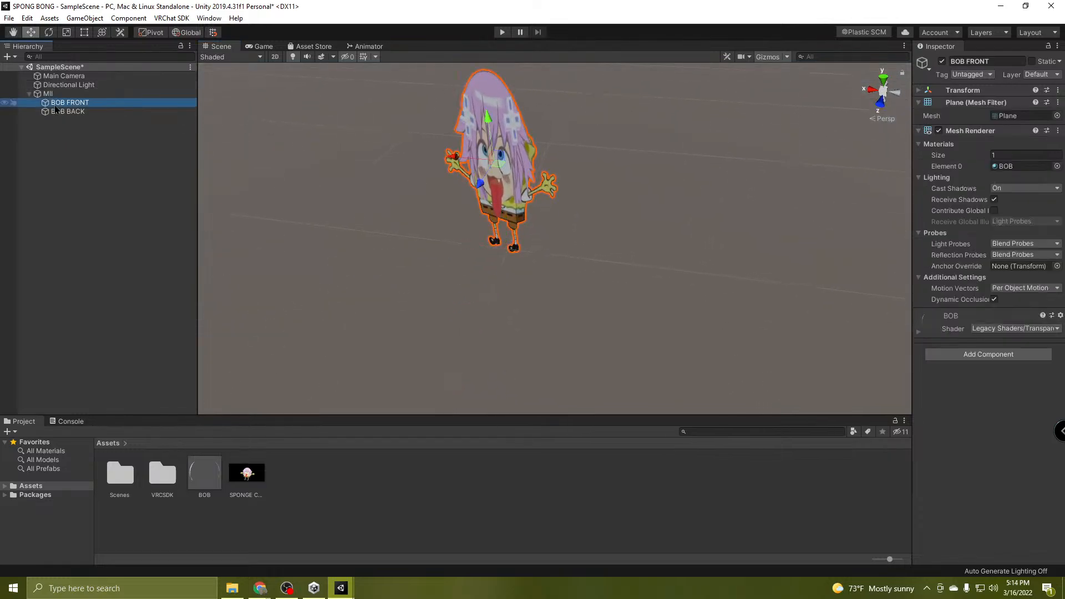
click(63, 94)
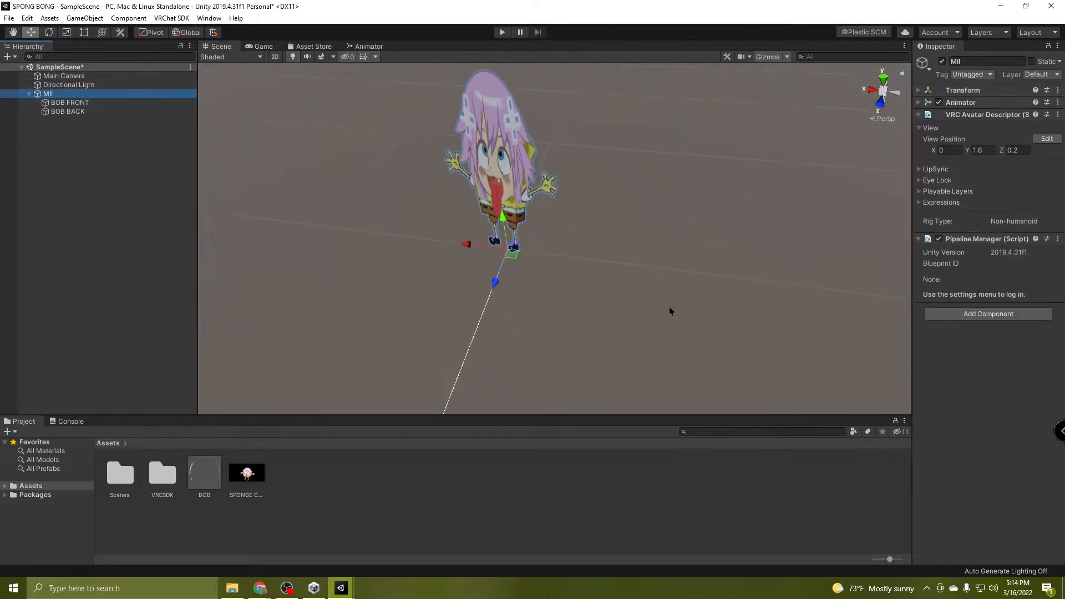
alt+drag(669, 306, 621, 279)
alt+drag(661, 208, 619, 139)
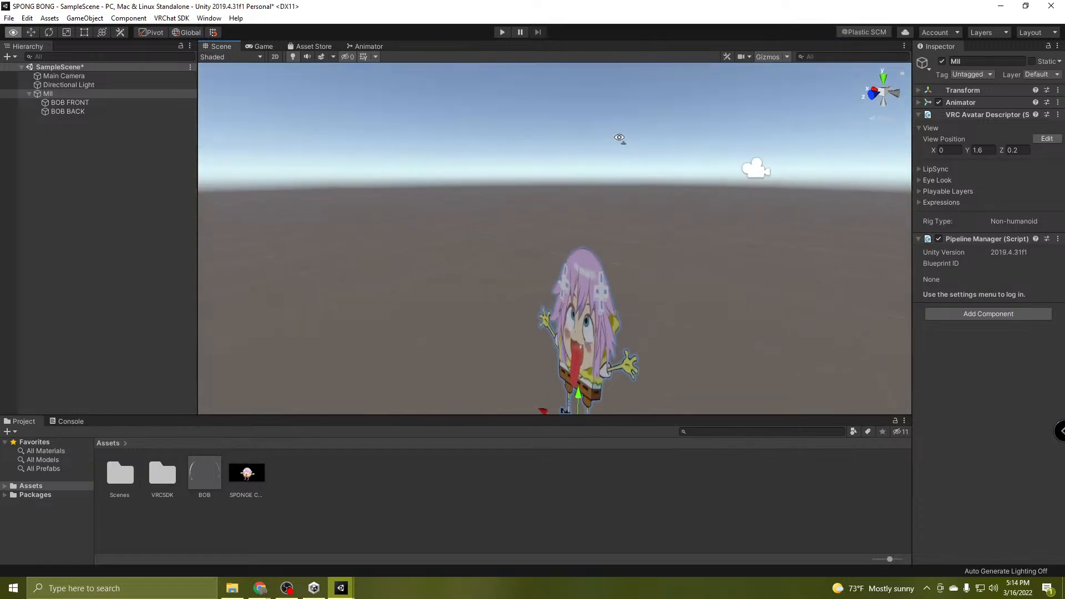
alt+drag(746, 284, 673, 361)
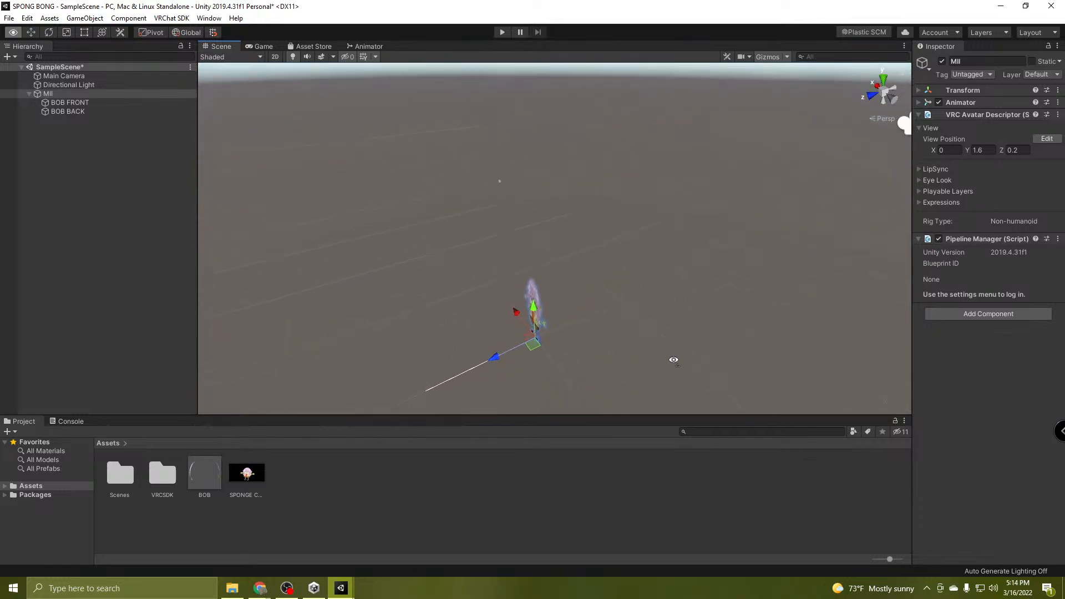
click(985, 151)
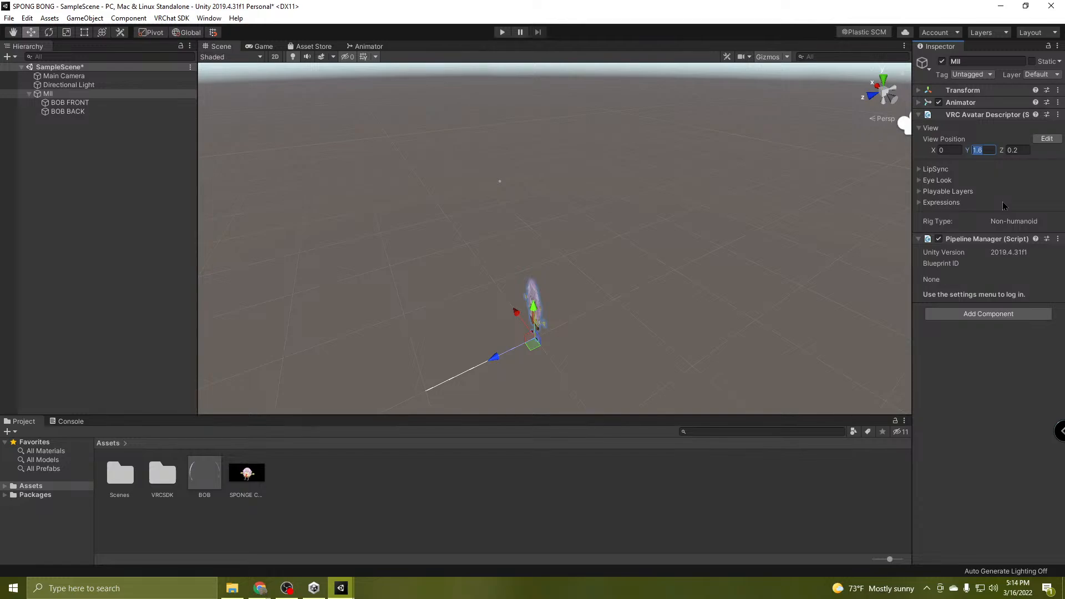
text(0.1)
Set the Y value of MII's view position to 0.5.
alt+drag(734, 319, 637, 379)
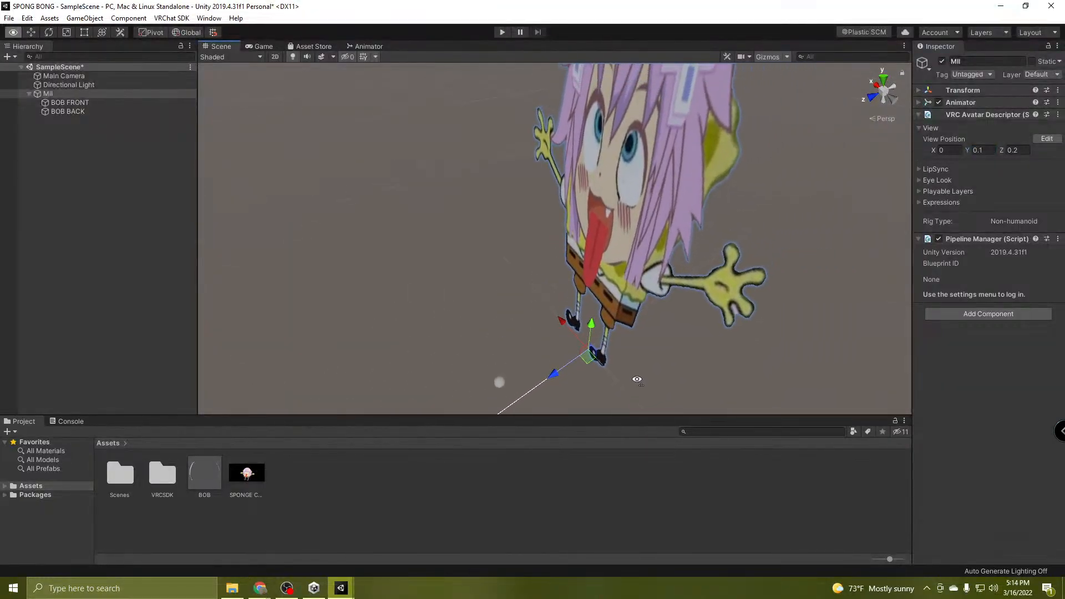
click(983, 150)
text(0.5)
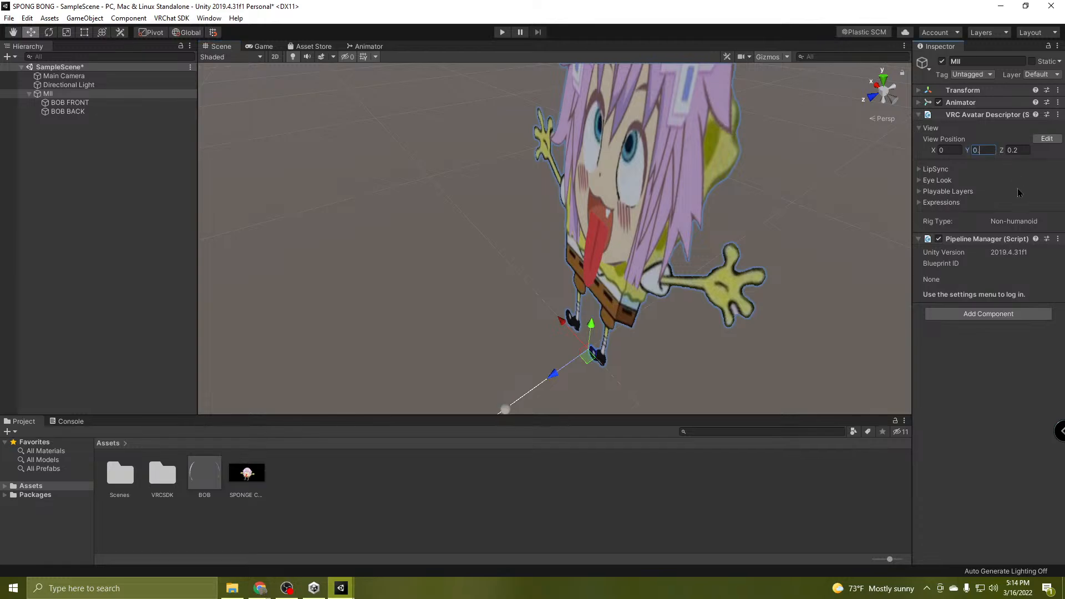
Examine the view position marker's height and distance relative to the character's eyes from the front and the side.
alt+drag(677, 125, 762, 163)
key(w)
right_drag(763, 162, 766, 85)
key(s)
scroll(768, 85, down, 2)
double_click(56, 93)
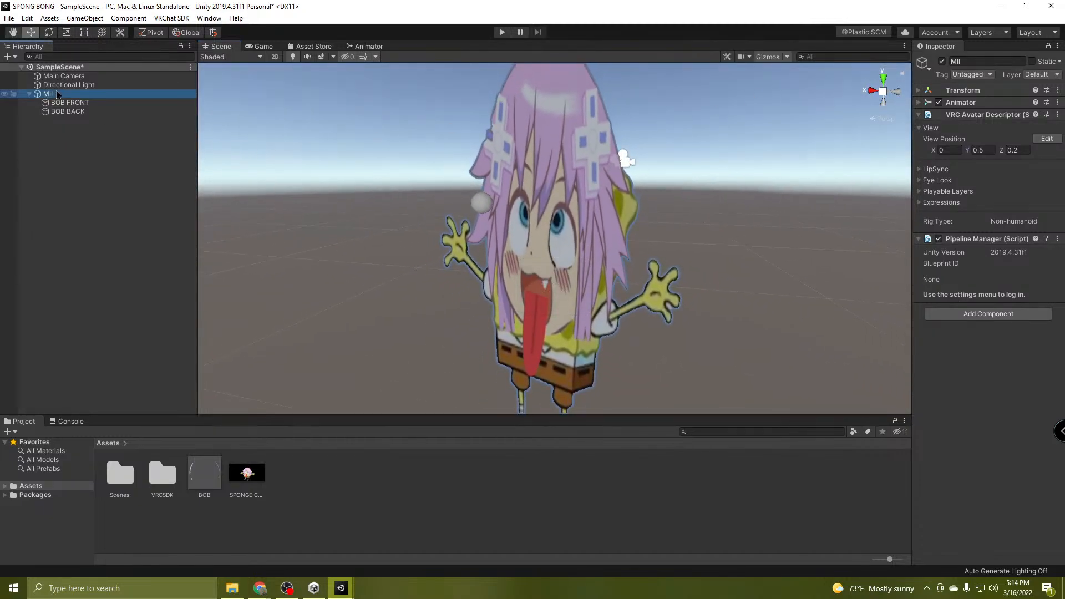
right_drag(662, 291, 489, 304)
key(w)
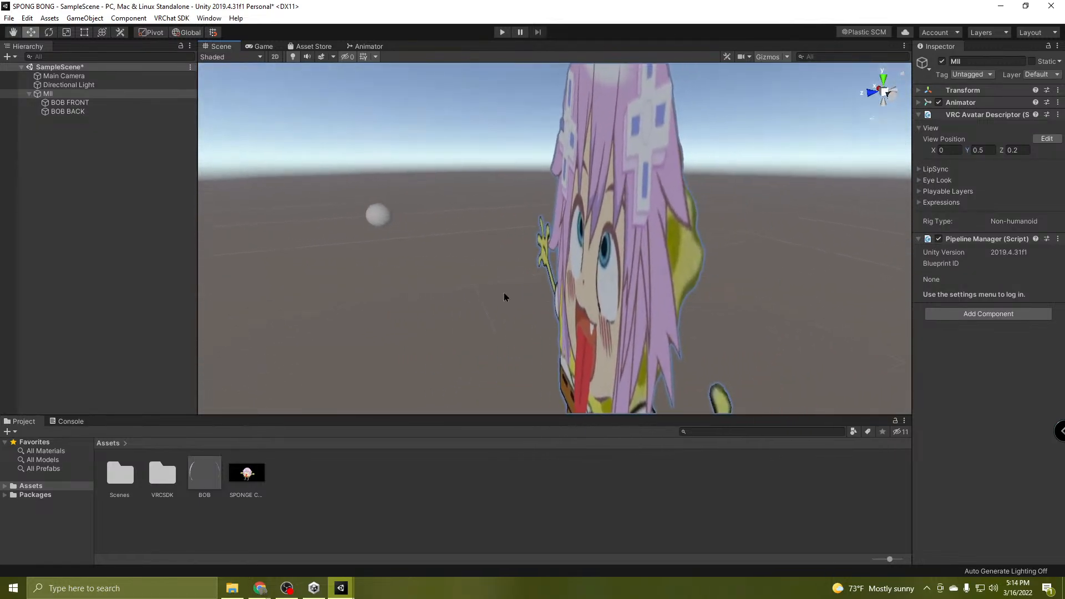
Set the Z value of MII's view position to 0.01.
click(1014, 150)
text(0)
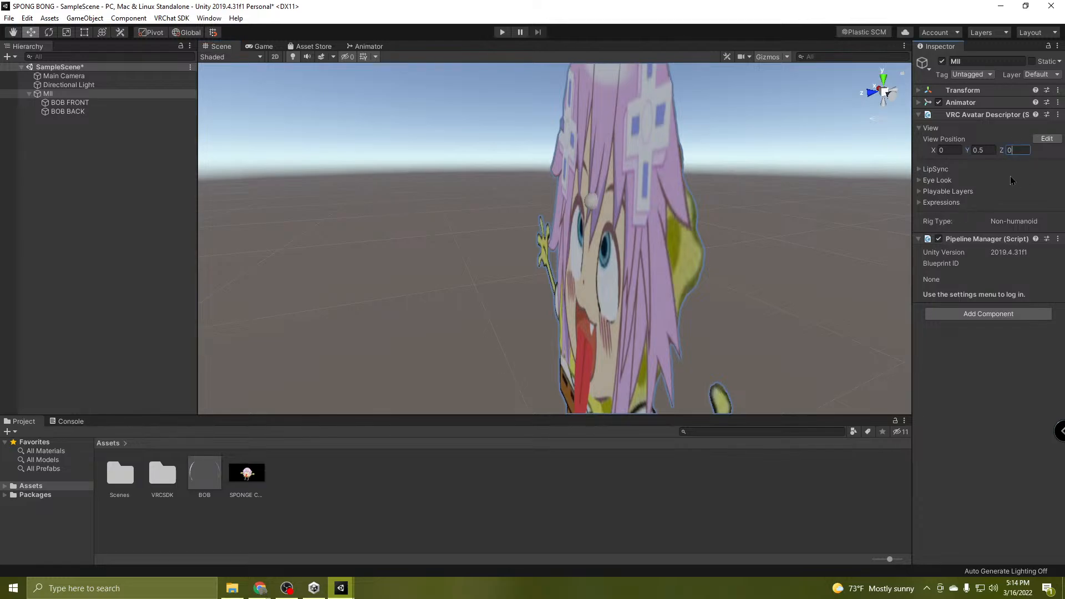
text(.1)
key(BackSpace)
key(BackSpace)
text(.01)
key(BackSpace)
text(1)
Set the Y value of MII's view position to 0.45 to place the marker between the character's eyes.
text(0.)
text(3)
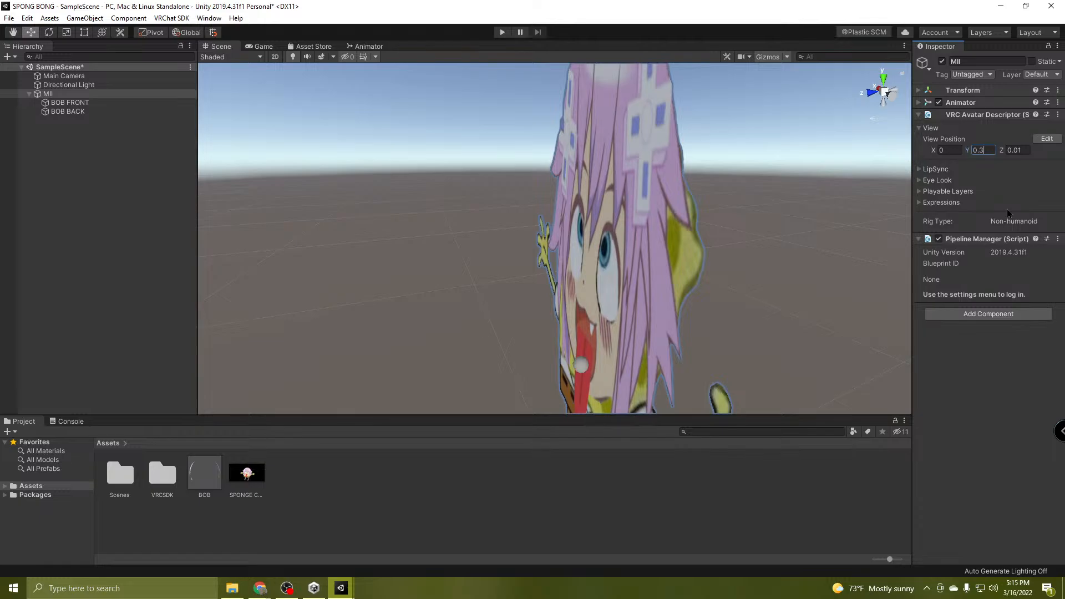
key(BackSpace)
text(45)
Examine the view position marker's placement on the character's face from the front, both close up and farther away.
alt+drag(811, 216, 811, 332)
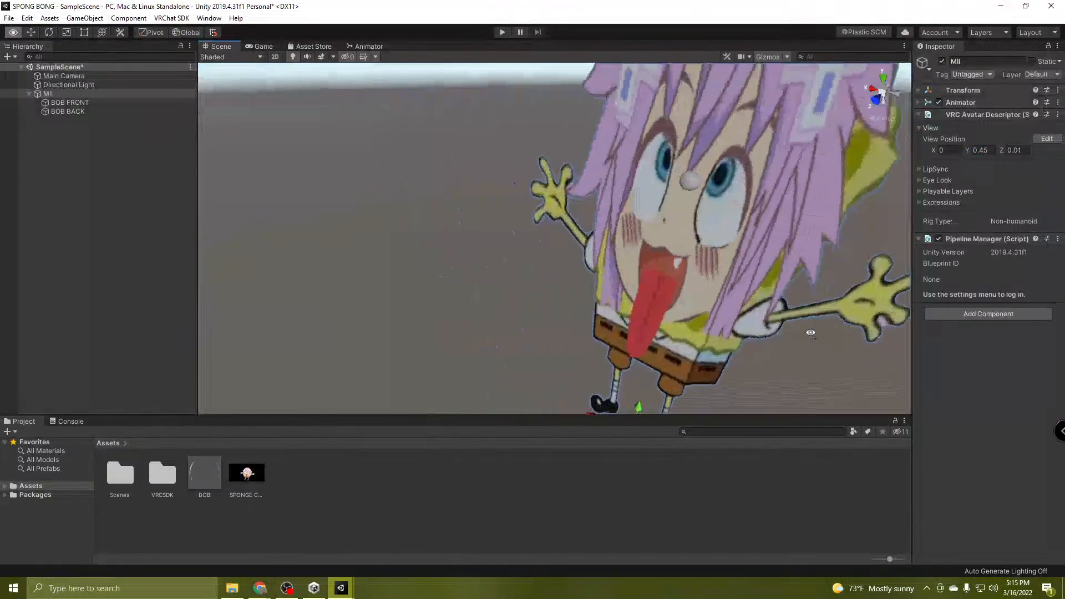
right_drag(810, 333, 790, 324)
key(d)
key(w)
key(s)
key(w)
key(s)
mouse_move(679, 299)
right_down()
mouse_move(689, 314)
mouse_move(676, 318)
right_up()
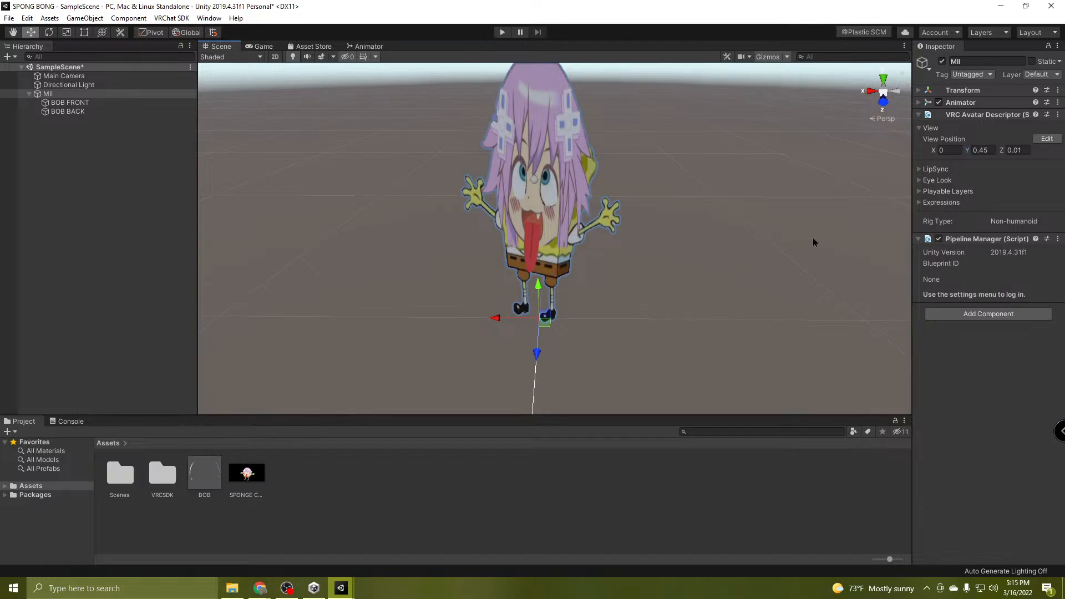
Collapse MII's VRC Avatar Descriptor and Pipeline Manager components.
click(980, 115)
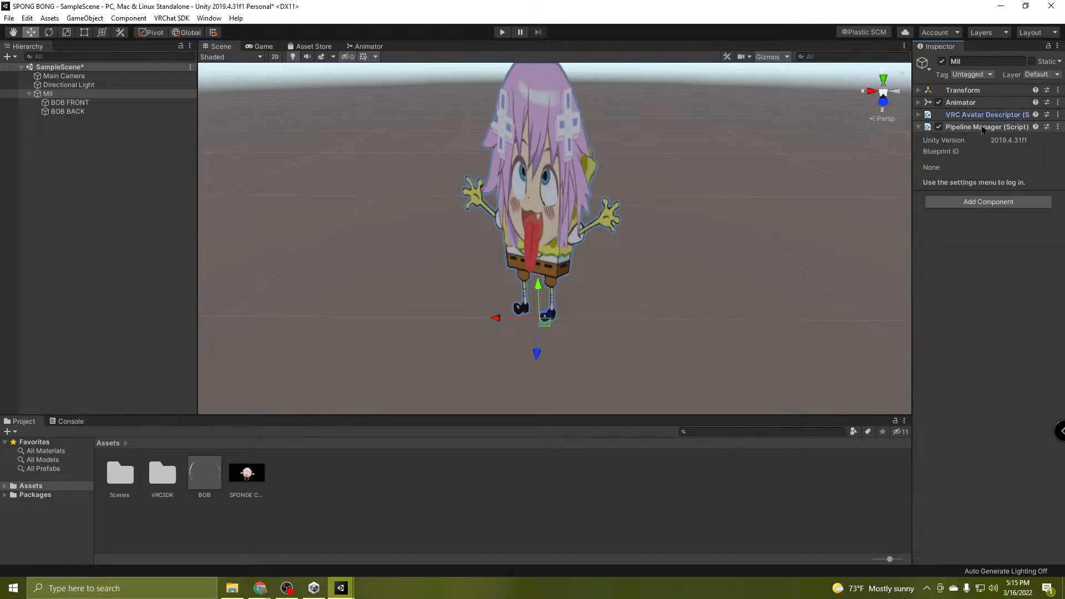
click(983, 128)
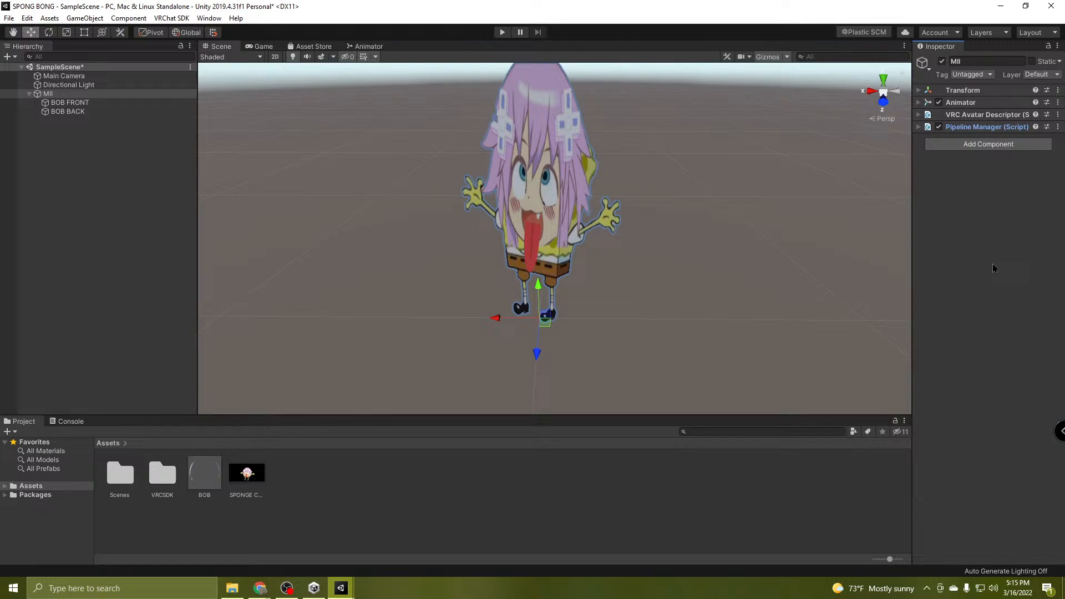
right_drag(729, 299, 733, 248)
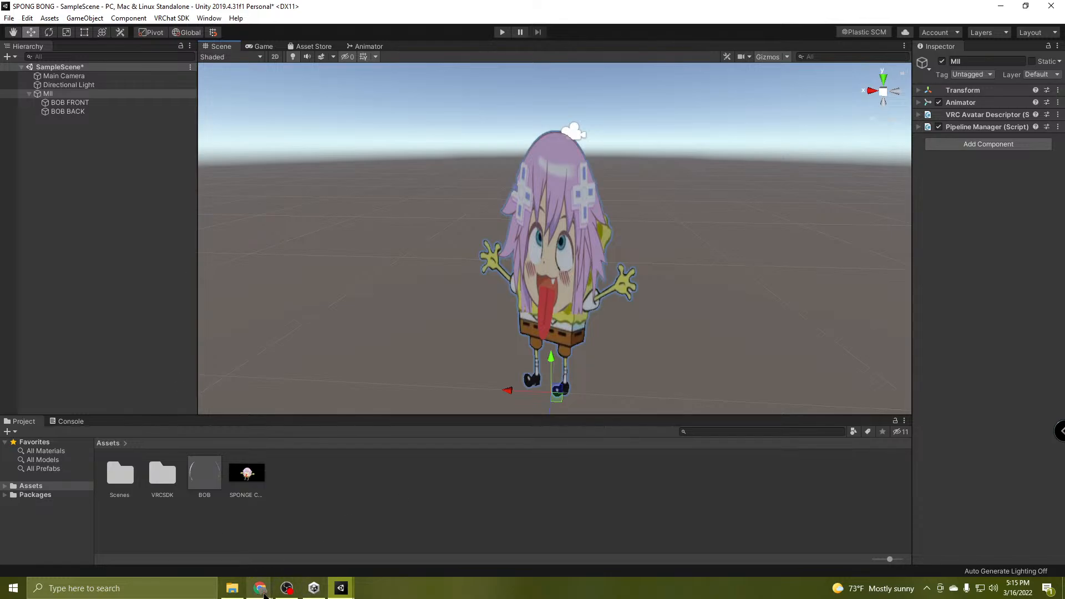
Check the live stream's pop-out chat for messages and return to the Unity scene.
mouse_move(262, 589)
click(316, 538)
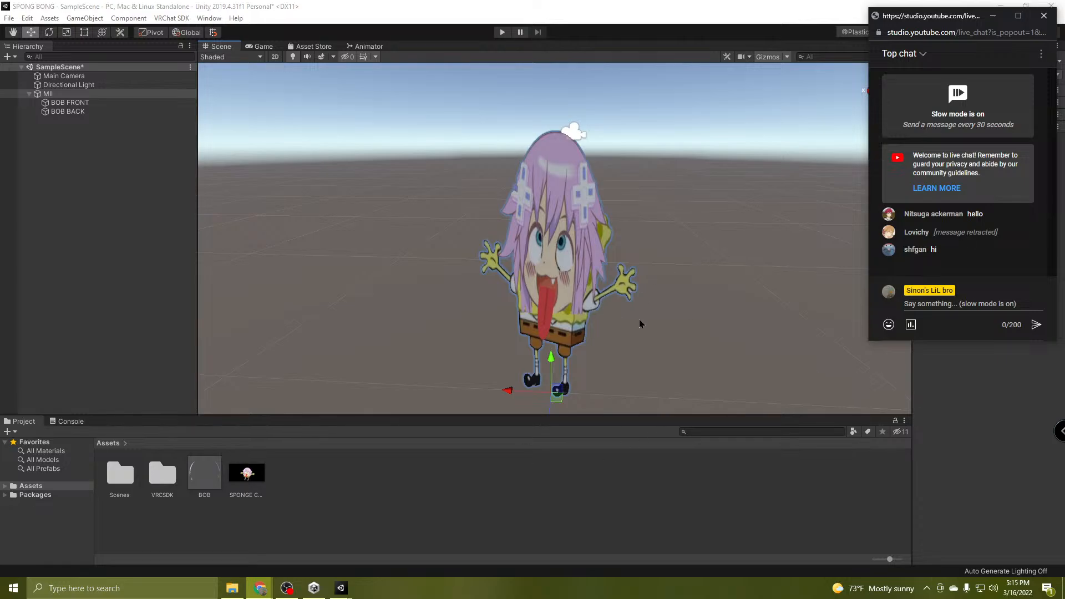
click(604, 502)
right_drag(643, 276, 665, 298)
click(50, 94)
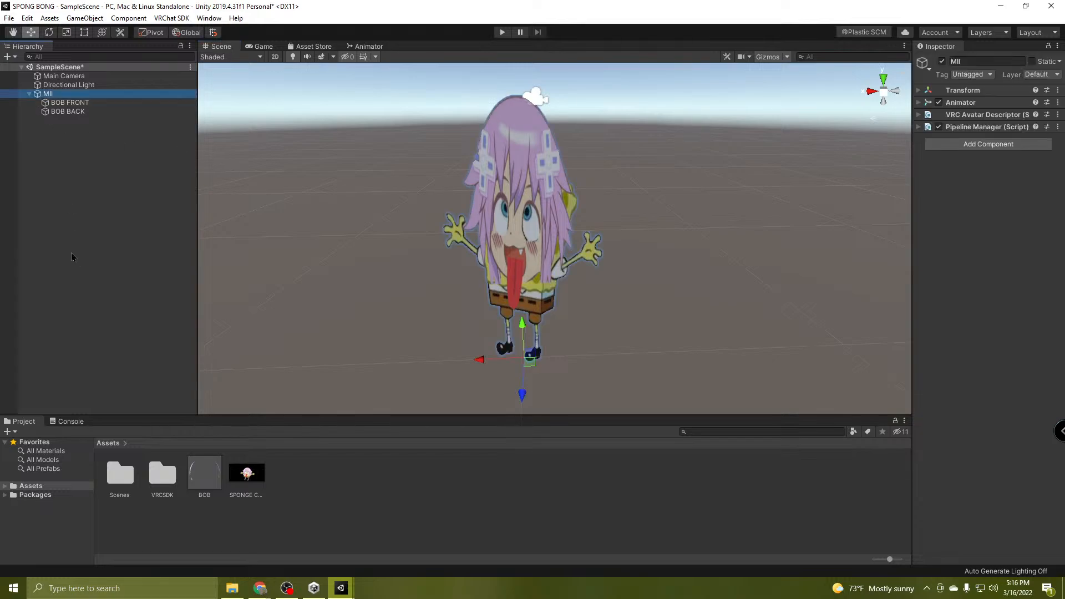
right_drag(716, 270, 701, 250)
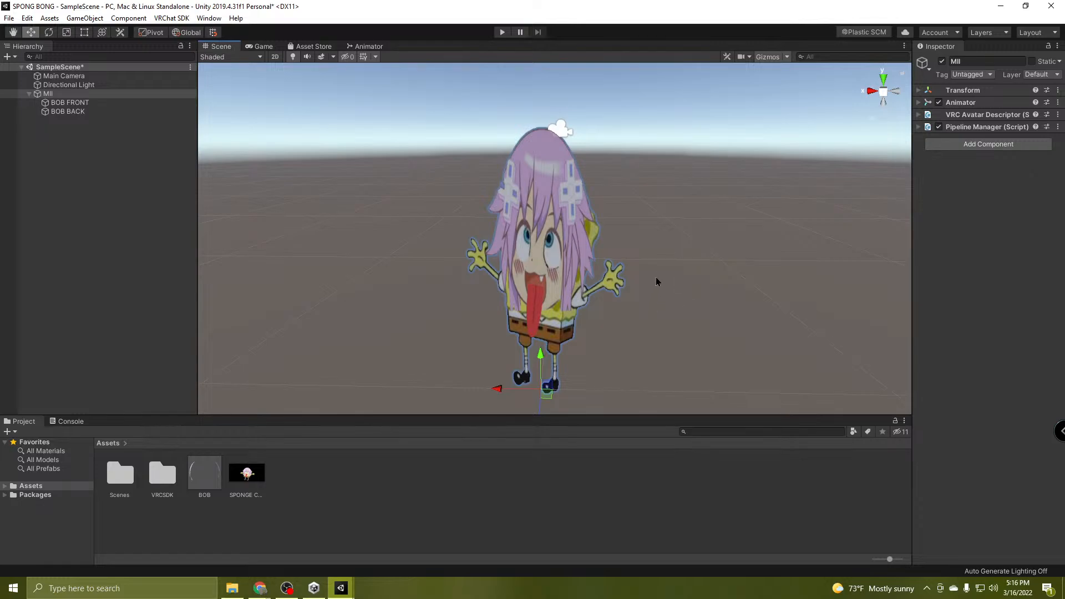
right_drag(361, 189, 448, 235)
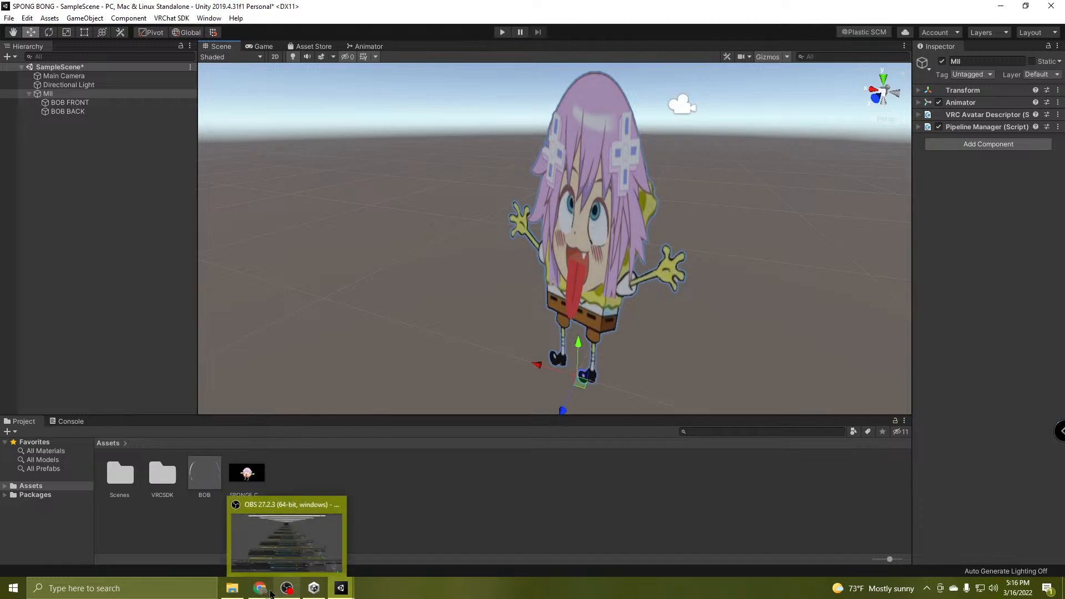
Check the stream's status and live chat in YouTube Studio, and minimize both browser windows.
mouse_move(261, 589)
click(257, 548)
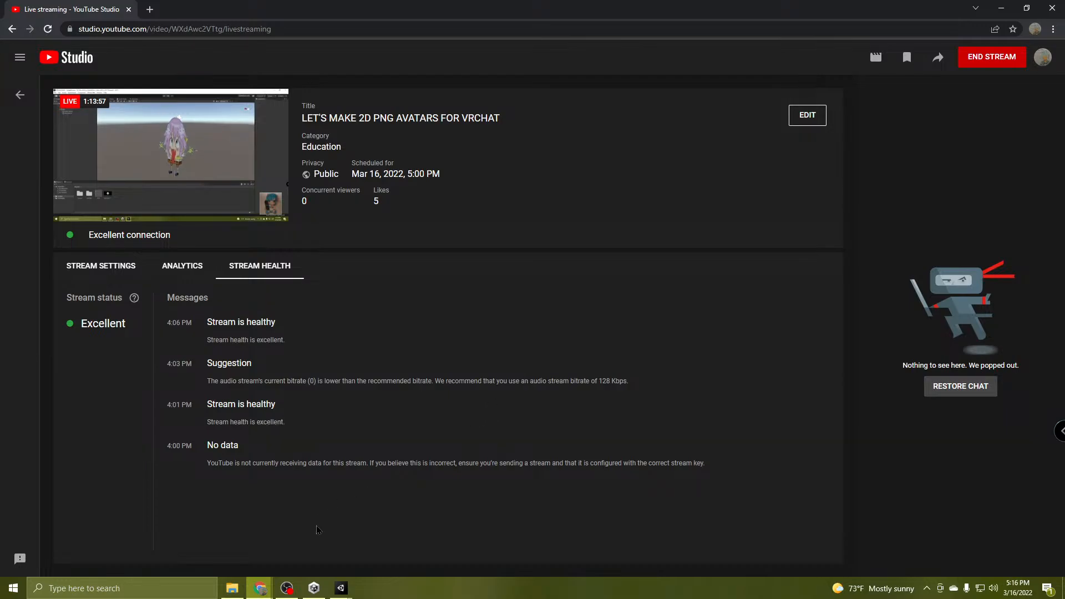
click(260, 588)
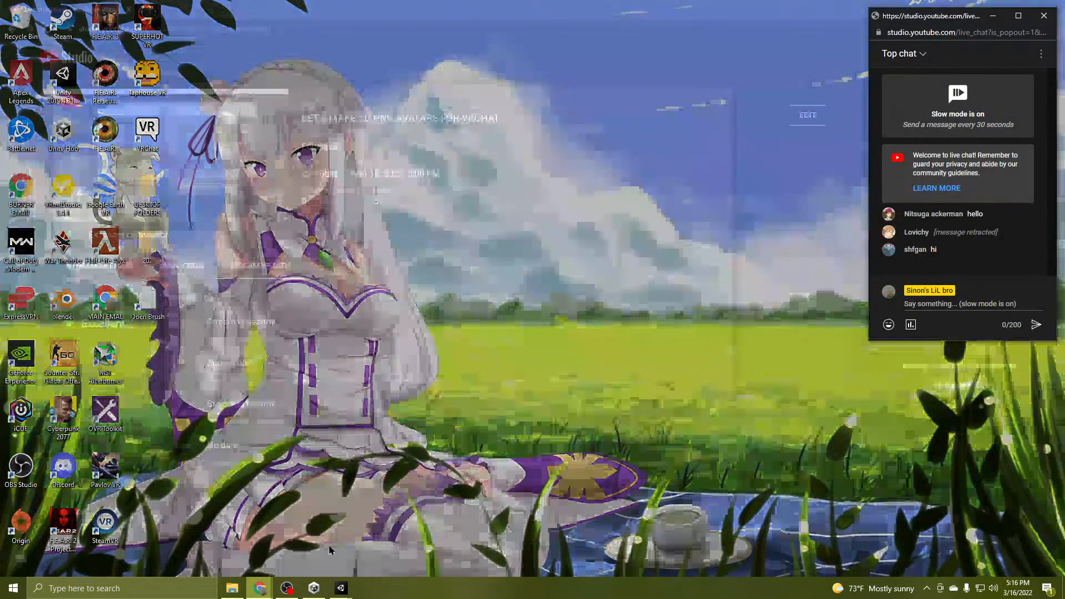
click(332, 549)
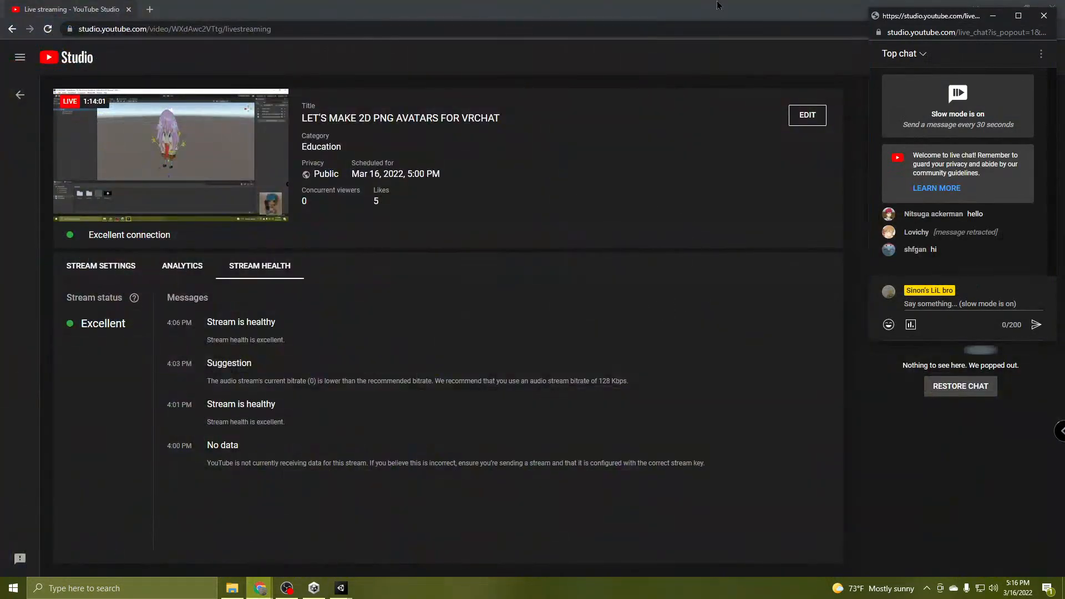
click(993, 15)
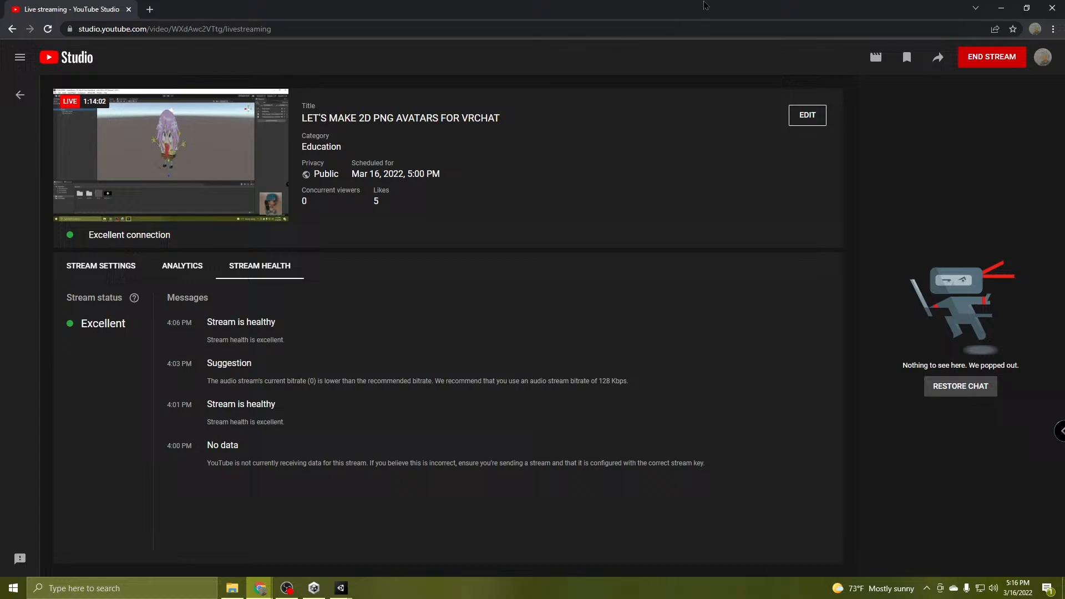
click(1003, 9)
click(63, 242)
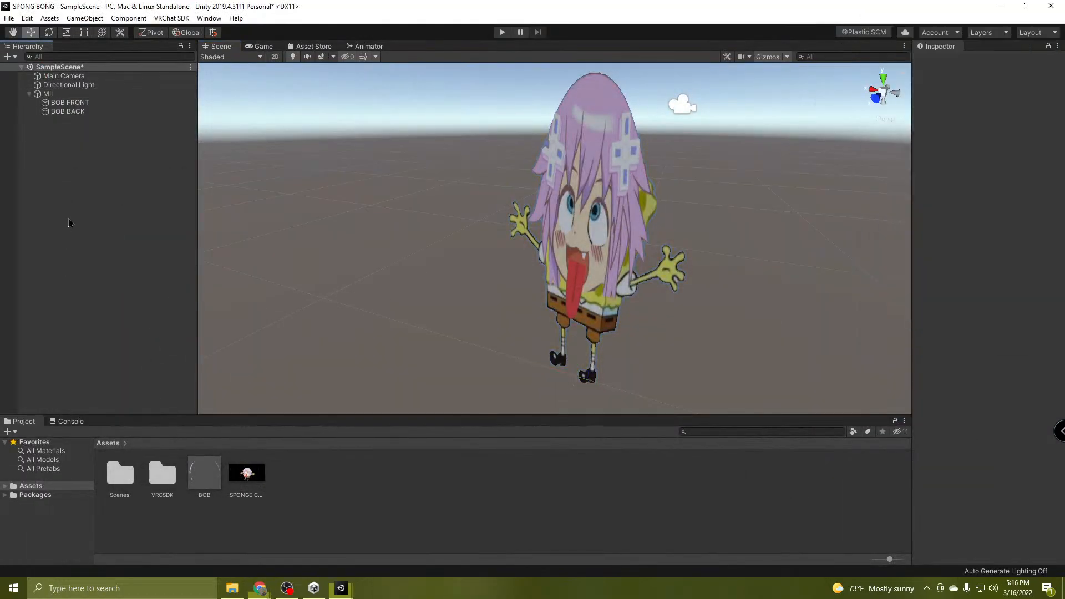
alt+drag(396, 262, 417, 239)
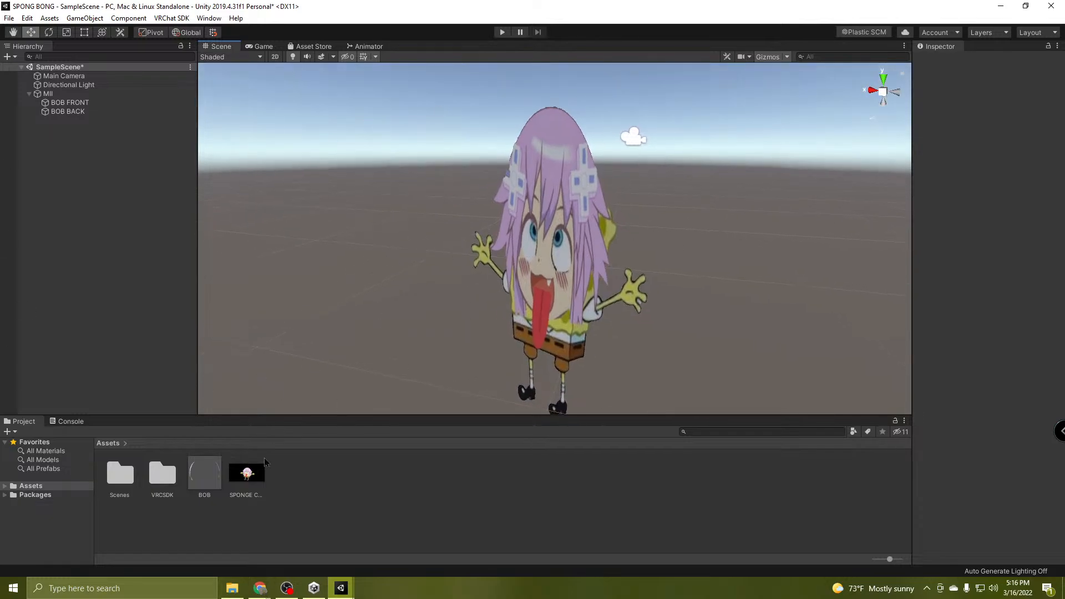
alt+drag(286, 223, 502, 287)
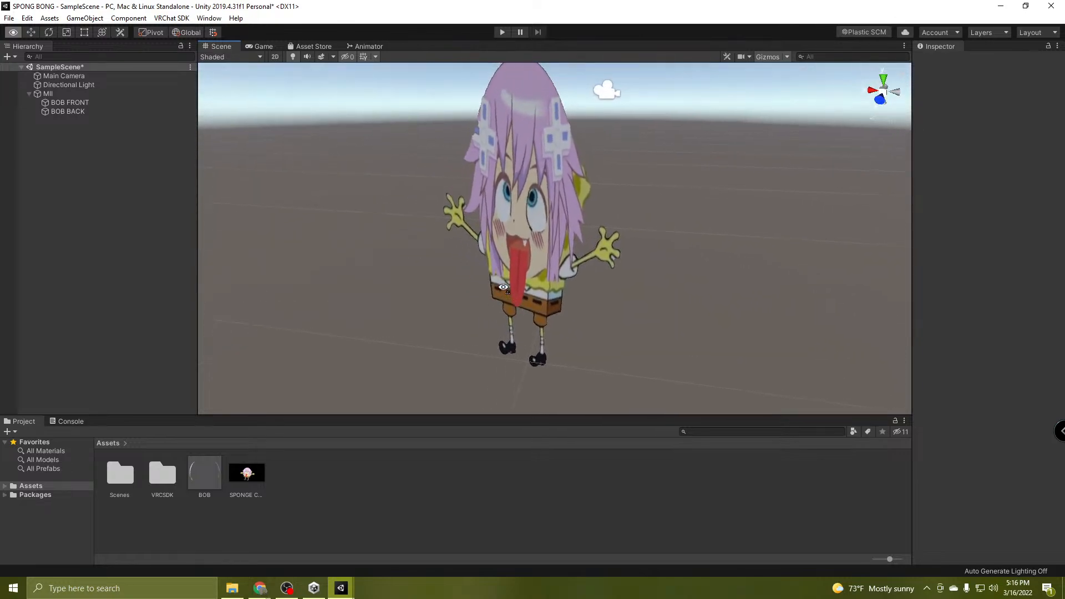
mouse_move(562, 238)
alt+mouse_down()
mouse_move(249, 228)
mouse_move(465, 255)
mouse_move(614, 314)
mouse_move(760, 317)
mouse_move(846, 302)
mouse_move(543, 288)
mouse_move(570, 352)
mouse_move(549, 231)
alt+mouse_up()
key(s)
right_drag(549, 231, 602, 203)
key(w)
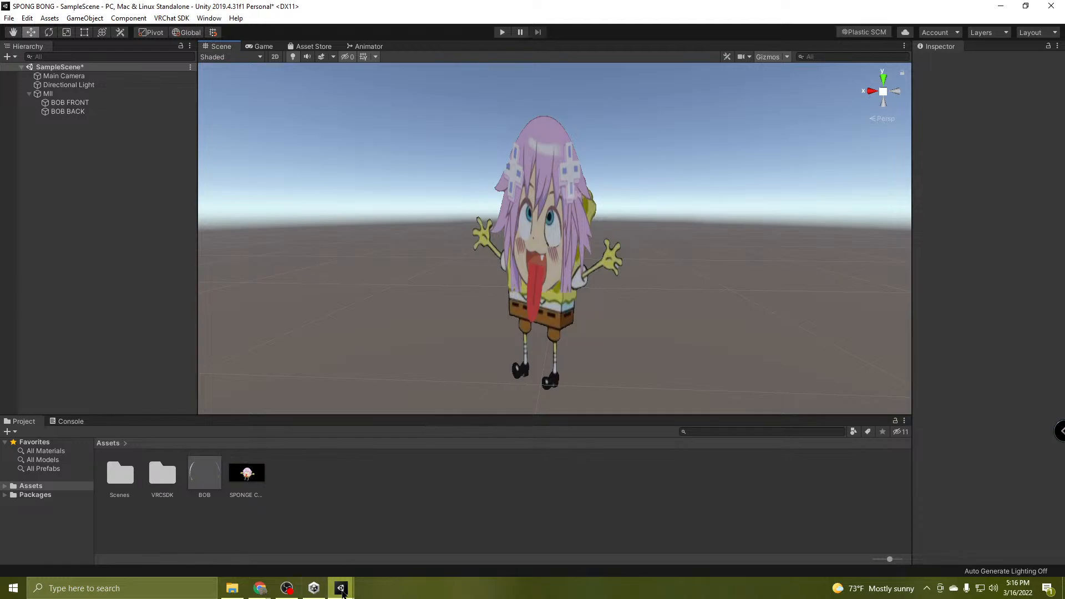
mouse_move(342, 593)
click(440, 521)
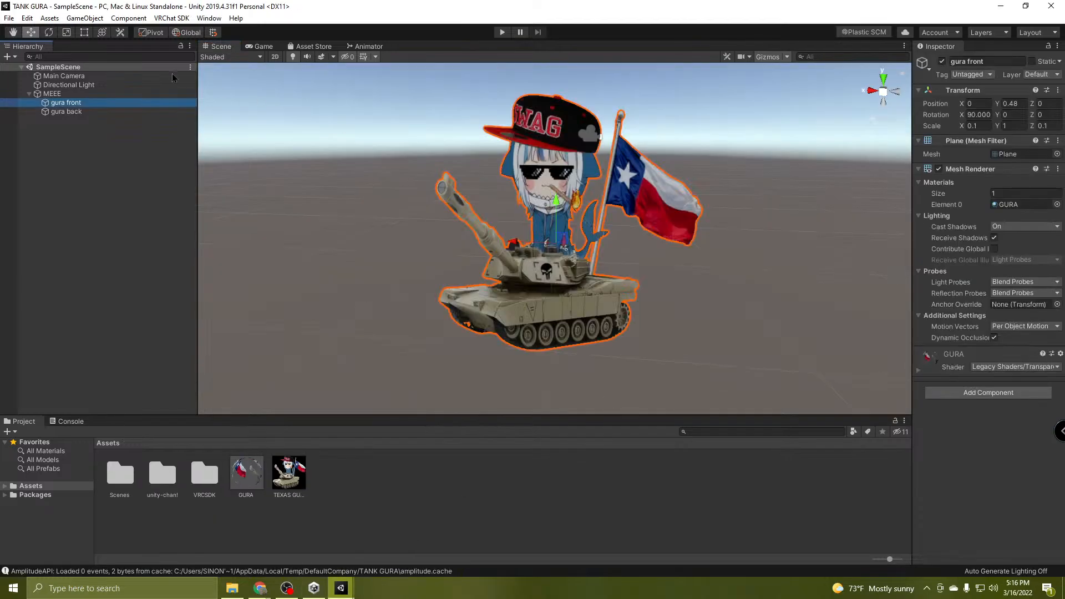
click(9, 18)
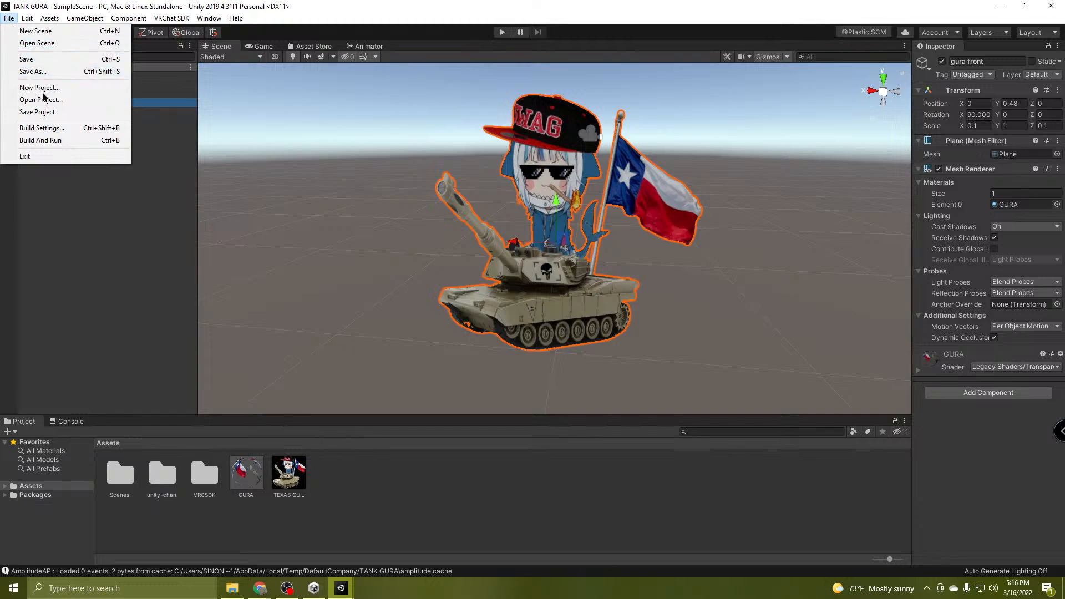
click(9, 18)
click(93, 222)
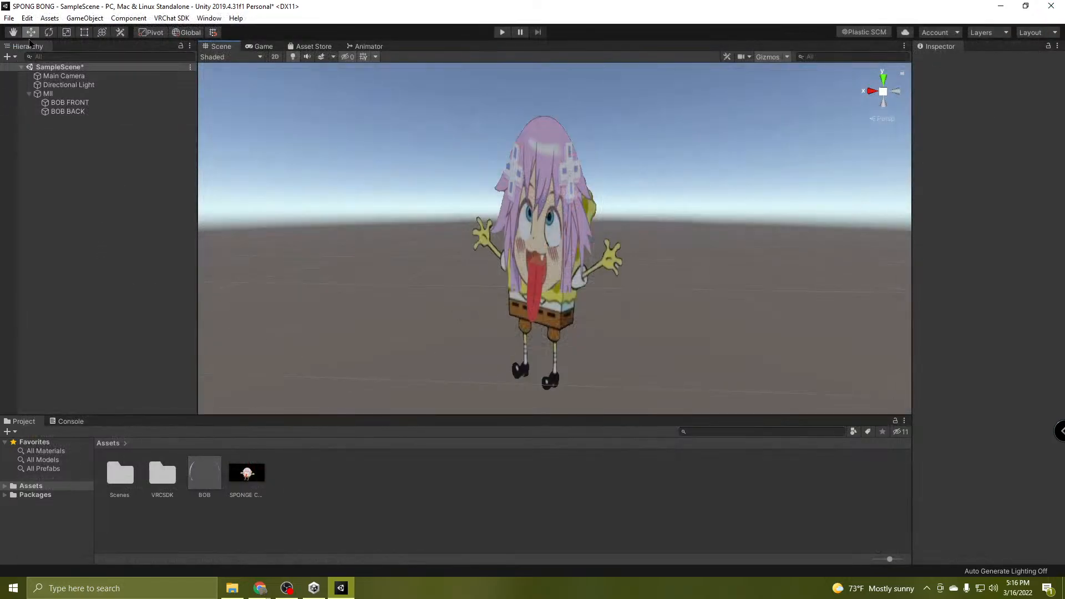
Collapse MII's children in the hierarchy, select MII and save the SPONG BONG scene.
click(29, 94)
click(48, 94)
right_drag(476, 228, 476, 258)
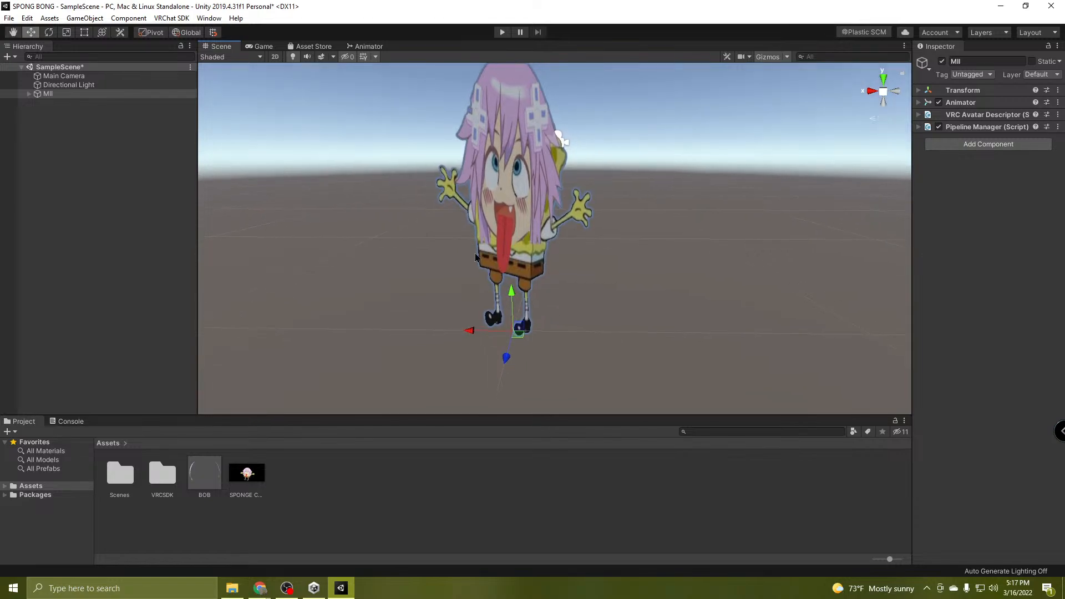
click(9, 18)
click(36, 60)
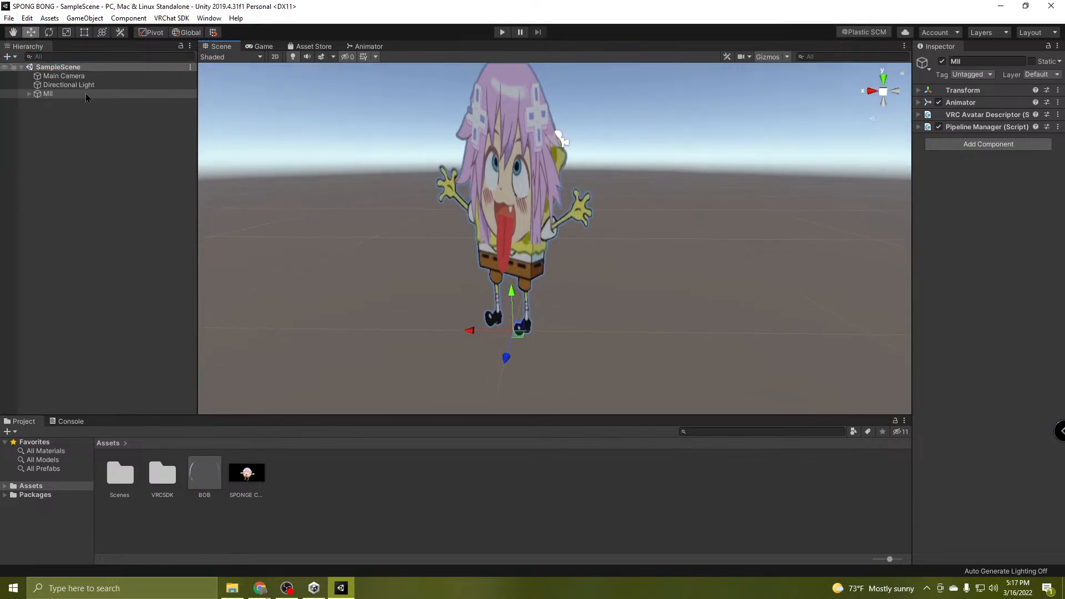
Open the VRChat SDK control panel and sign in with the account username and password.
click(177, 18)
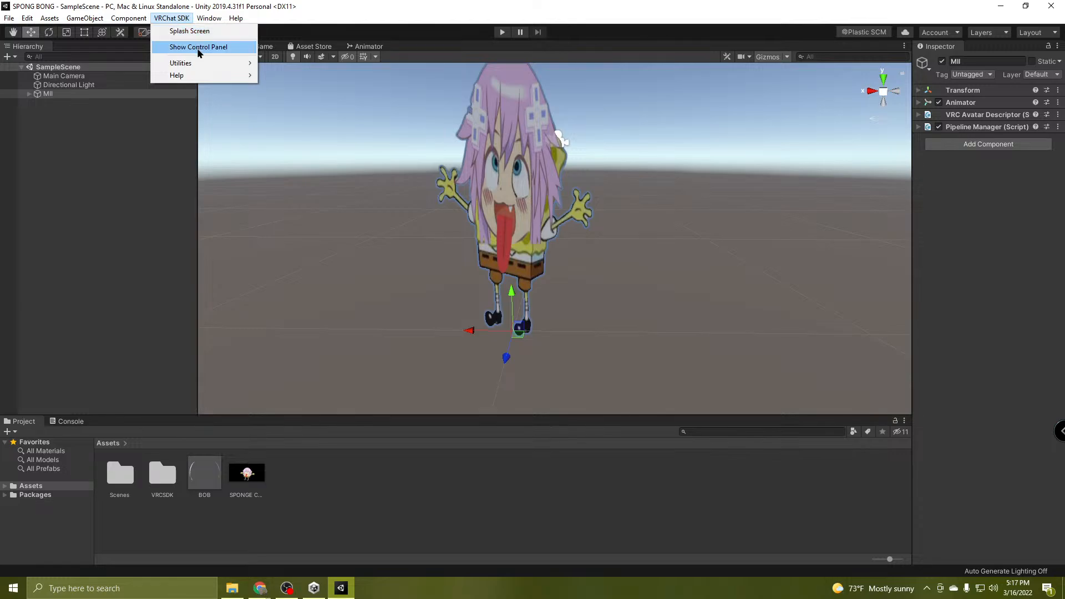
click(198, 47)
click(556, 275)
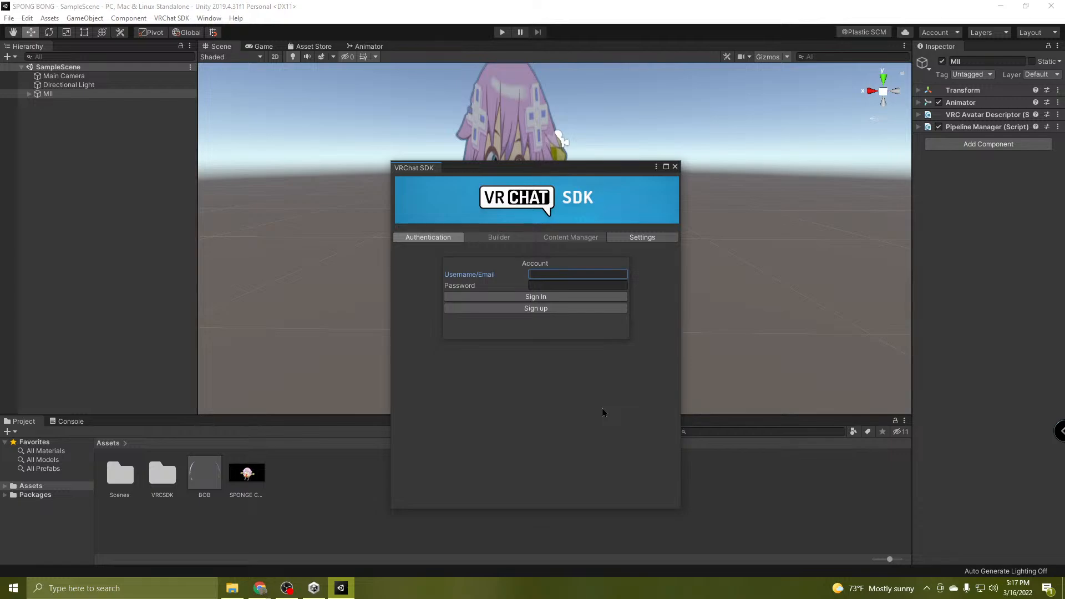
text(SINON'S_LIL_BRO)
click(551, 285)
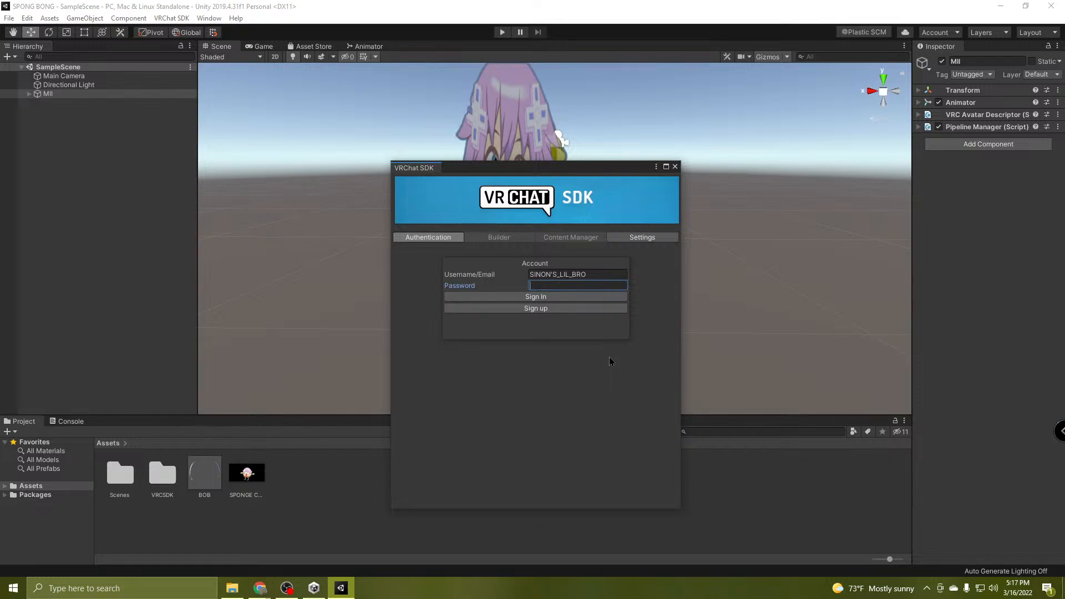
text(********)
click(536, 297)
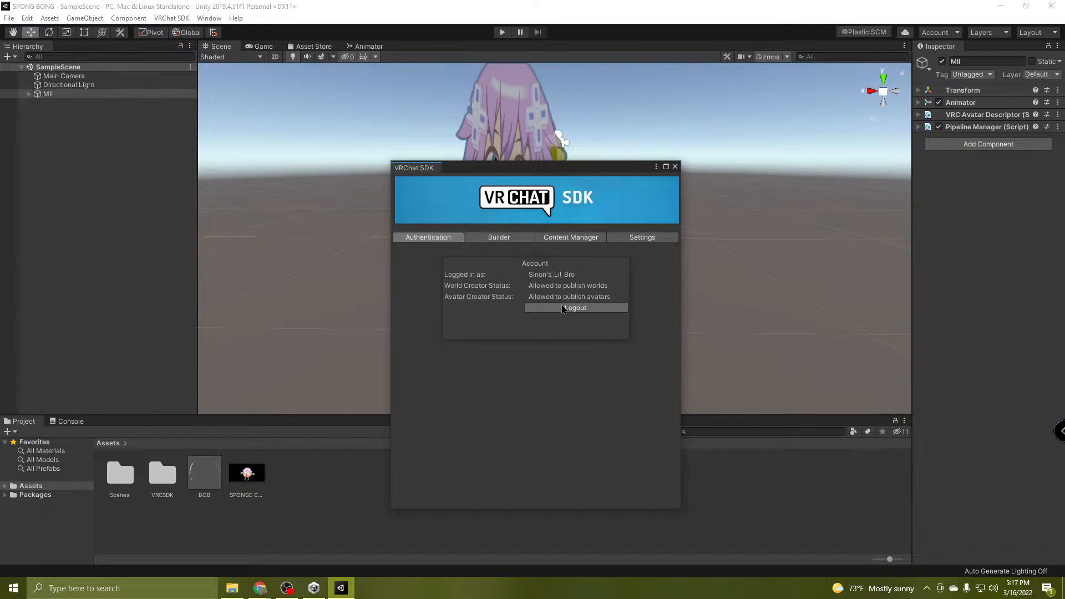
Auto-fix the avatar's missing Streaming Mip Maps setting in the SDK builder, and build and publish MII for Windows.
click(508, 240)
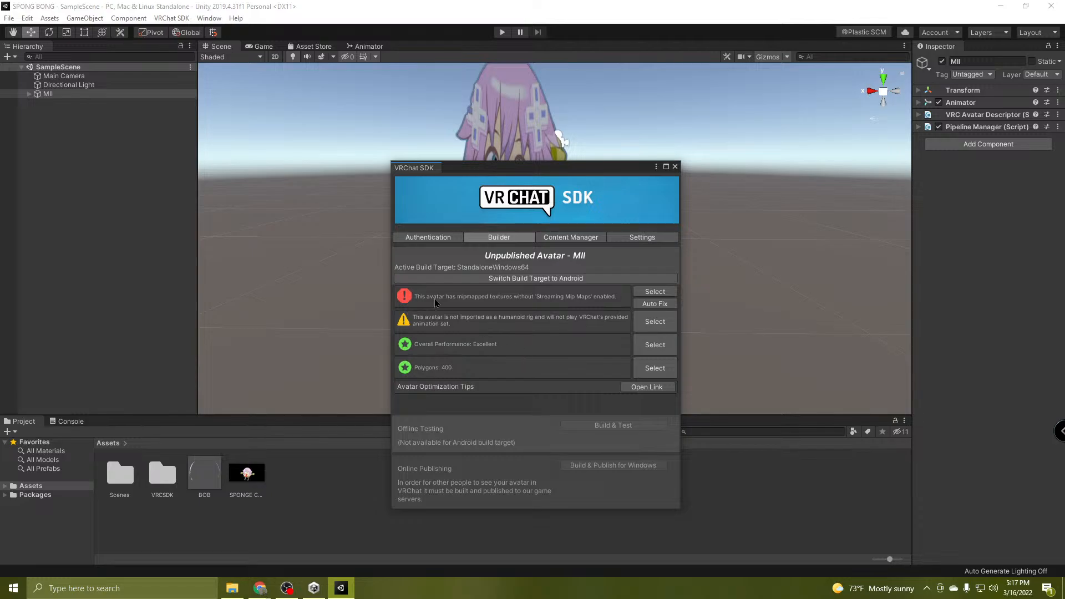
click(656, 304)
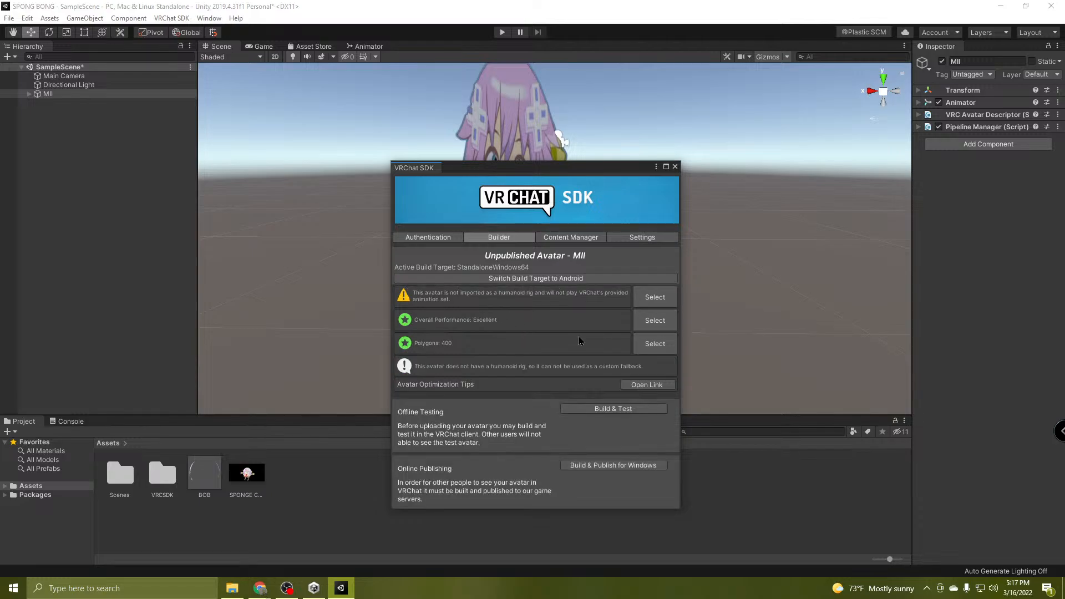
click(619, 467)
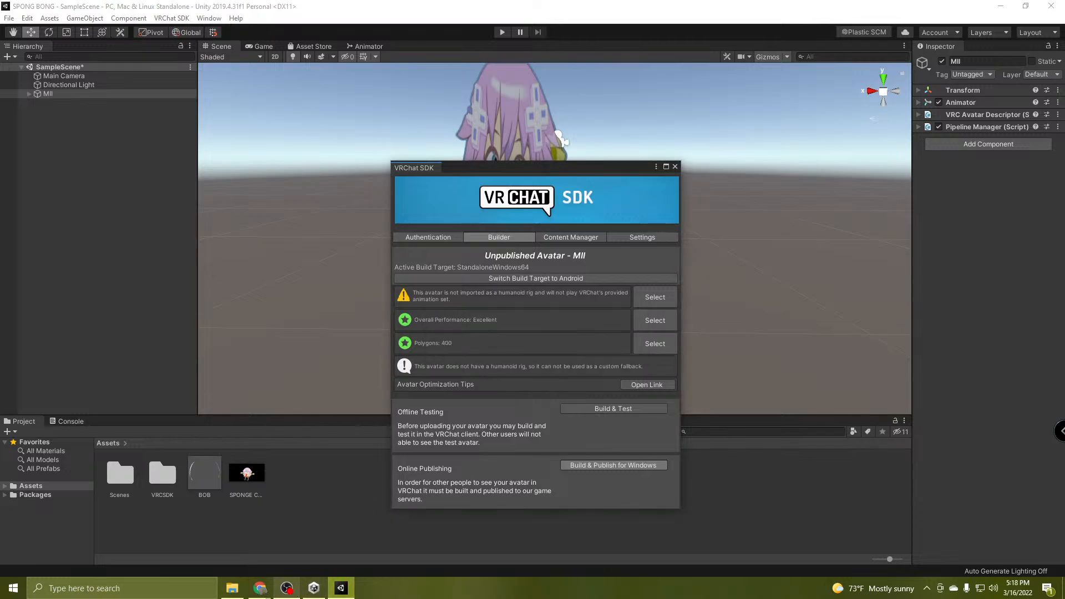
Check the live stream's pop-out chat and close the VRChat SDK window covering the New Avatar form.
mouse_move(254, 593)
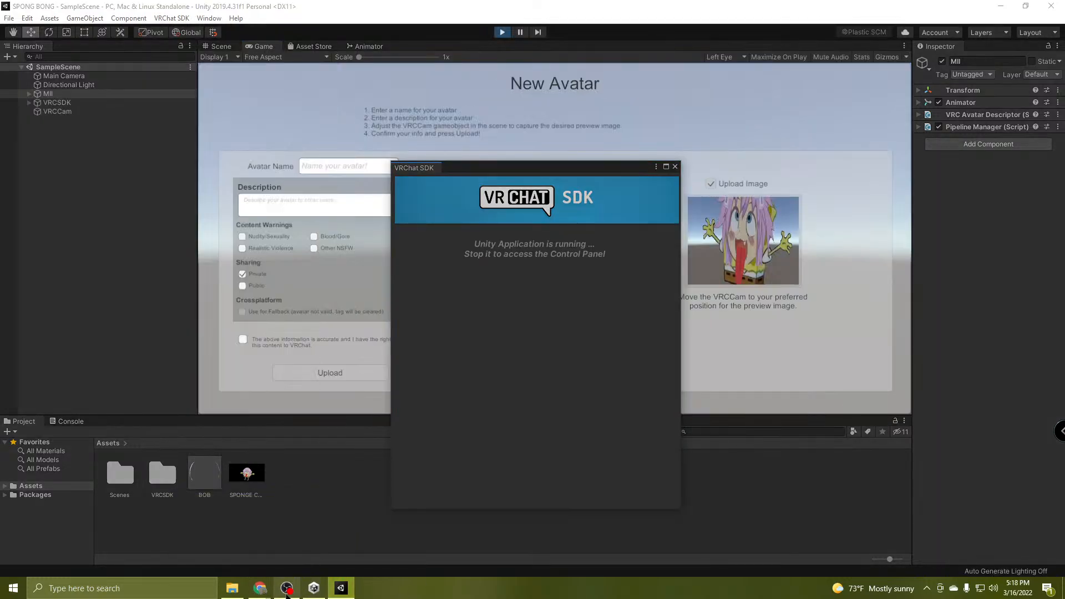
click(323, 549)
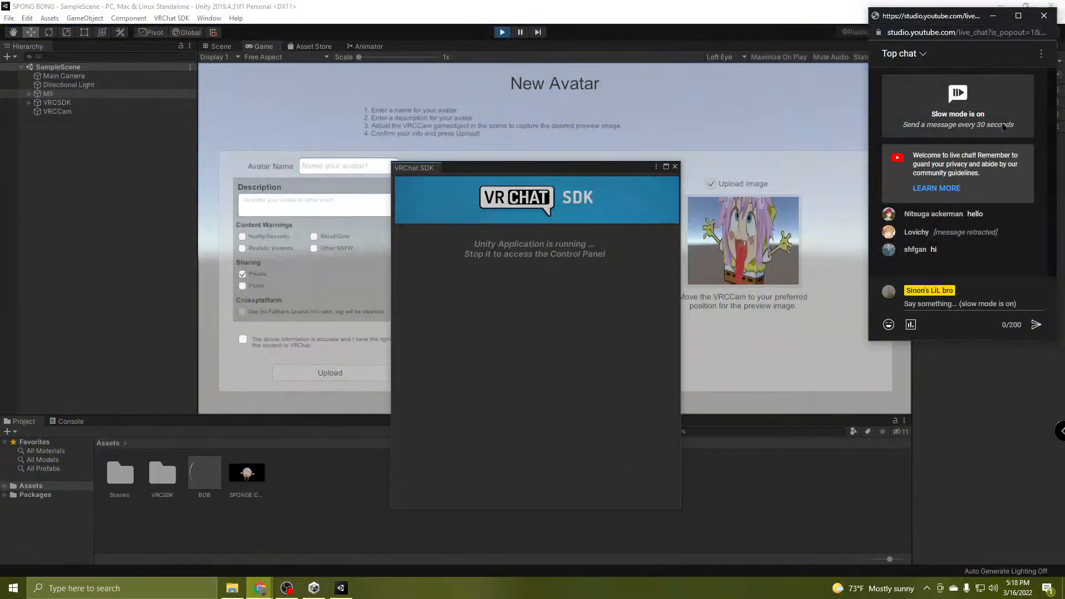
click(109, 261)
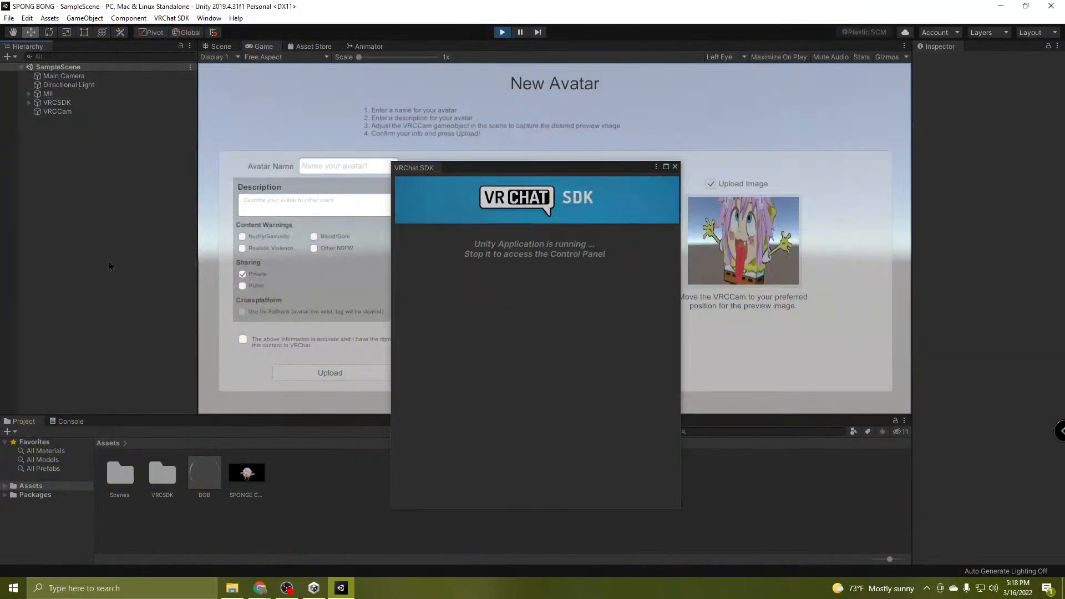
click(674, 166)
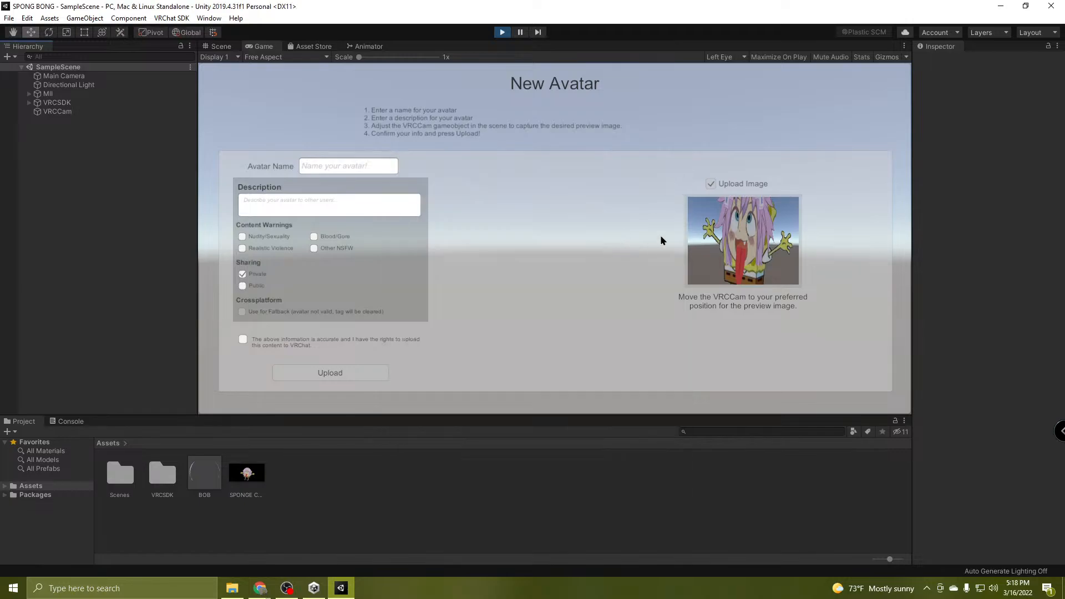
Select VRCCam in the Scene view and move it up and closer to the avatar's face.
click(220, 47)
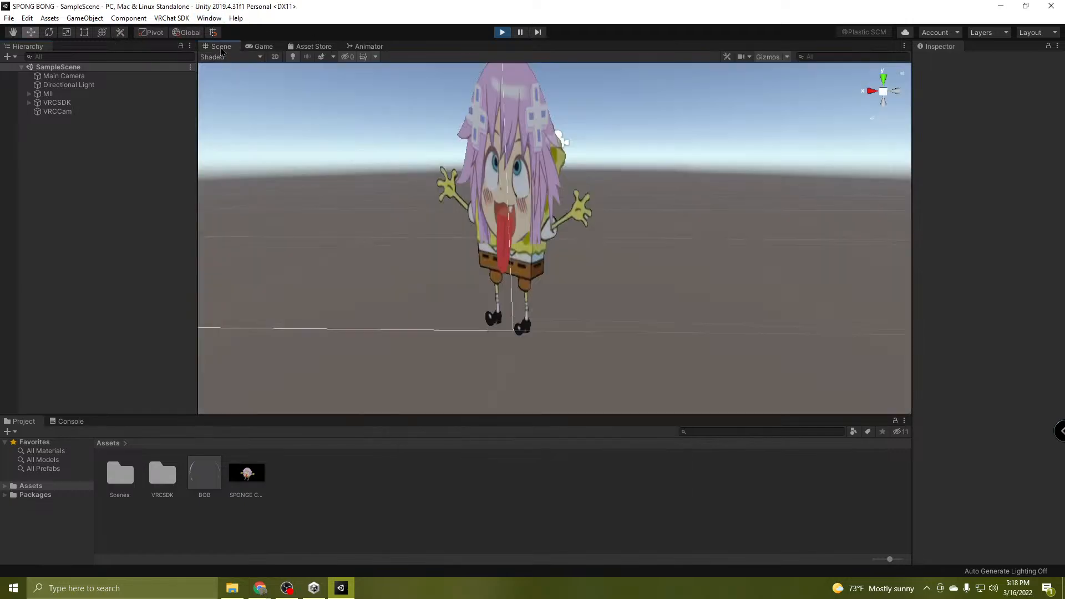
click(56, 112)
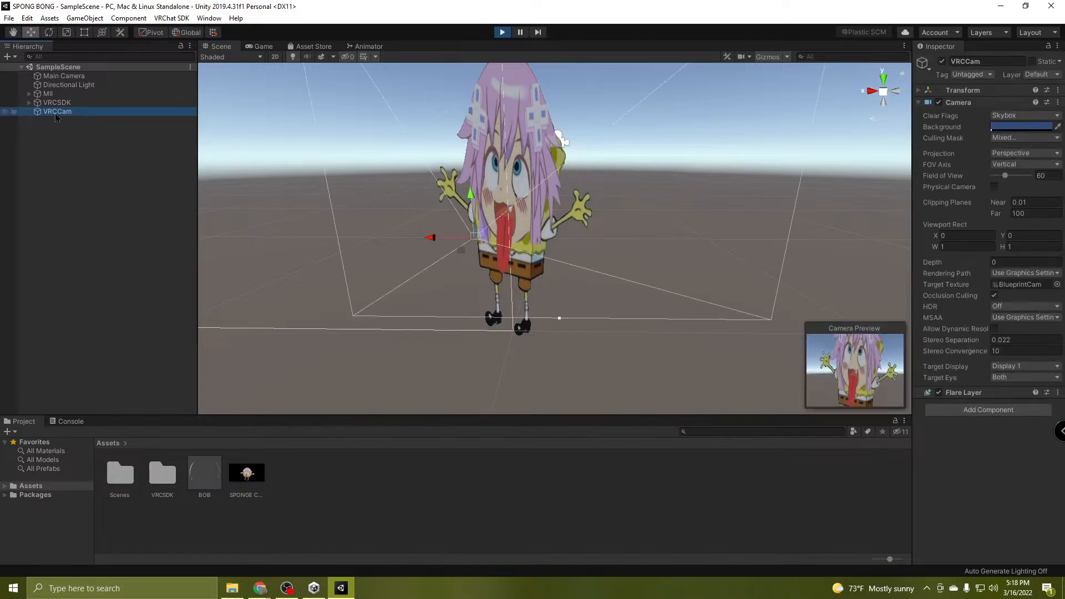
right_drag(730, 235, 788, 237)
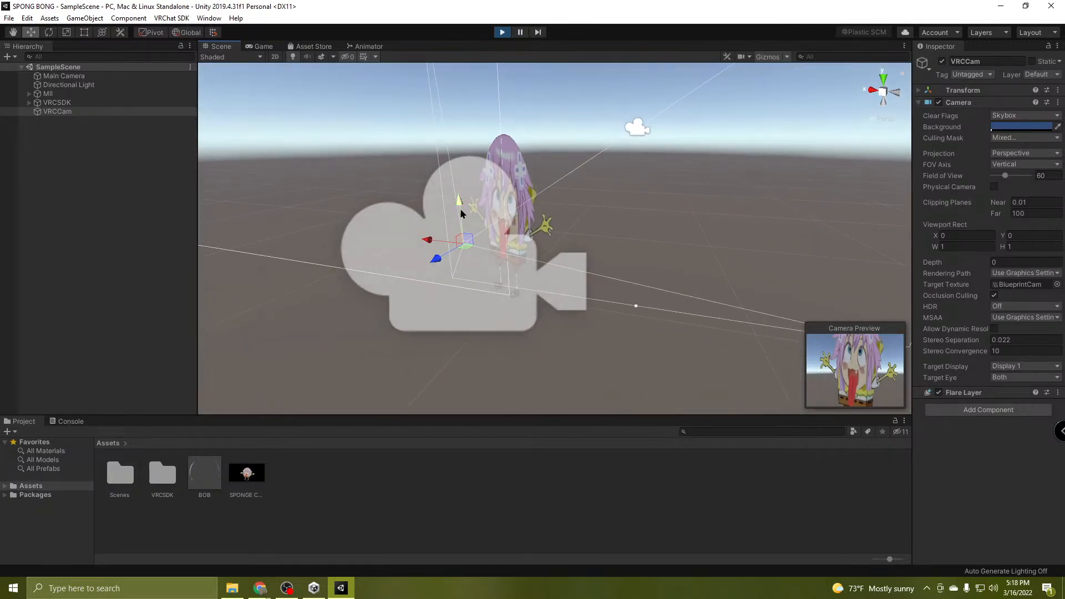
drag(460, 203, 453, 180)
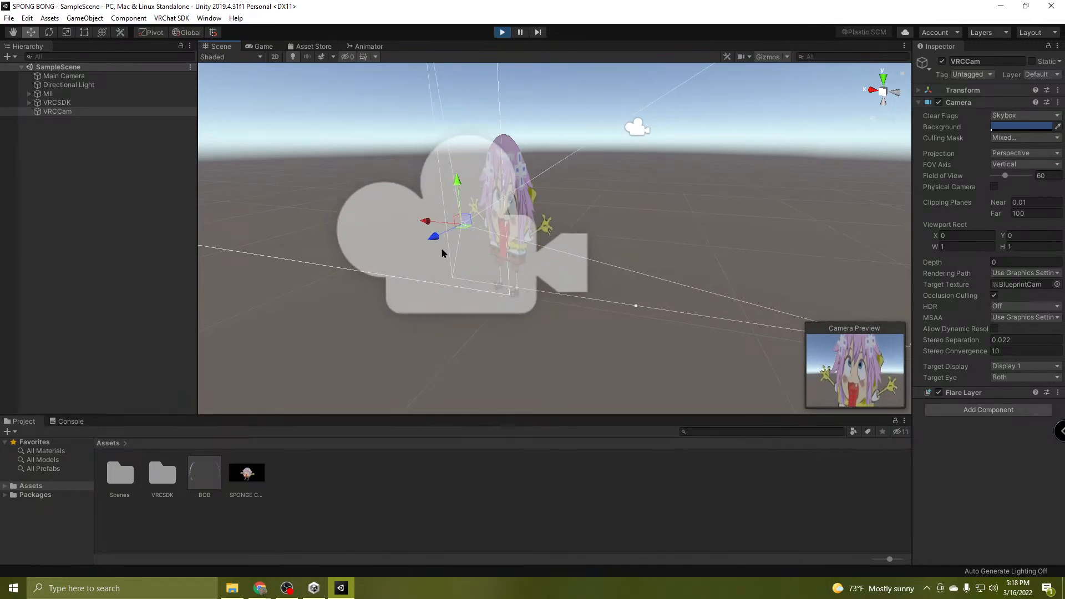
drag(435, 244, 458, 257)
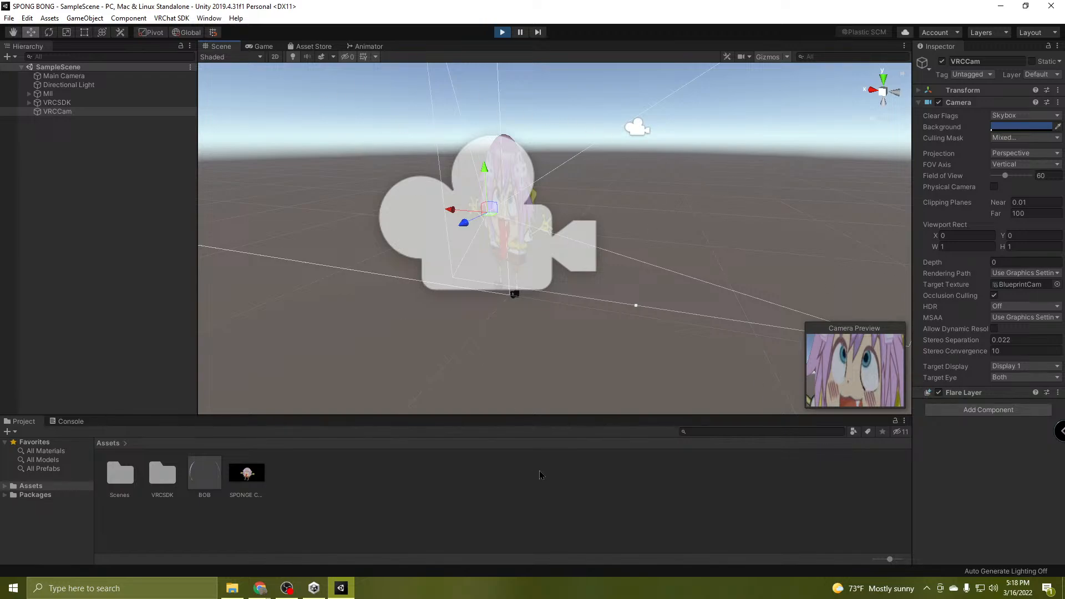
Narrow the Hierarchy area to give the scene view more width.
drag(573, 471, 554, 525)
drag(198, 322, 110, 327)
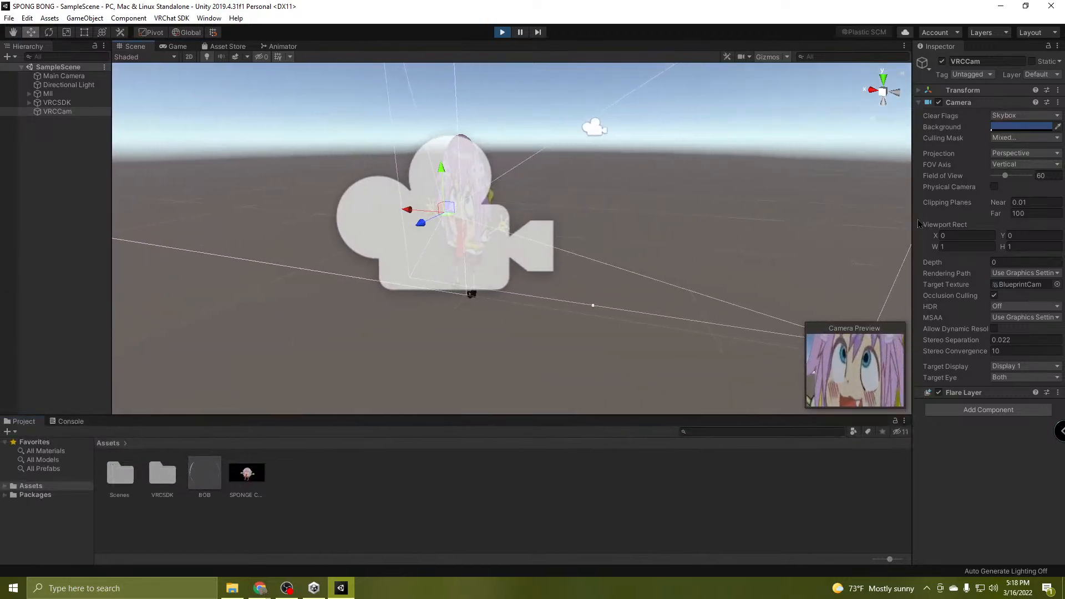
mouse_move(913, 231)
mouse_down()
mouse_move(659, 236)
mouse_move(916, 244)
mouse_up()
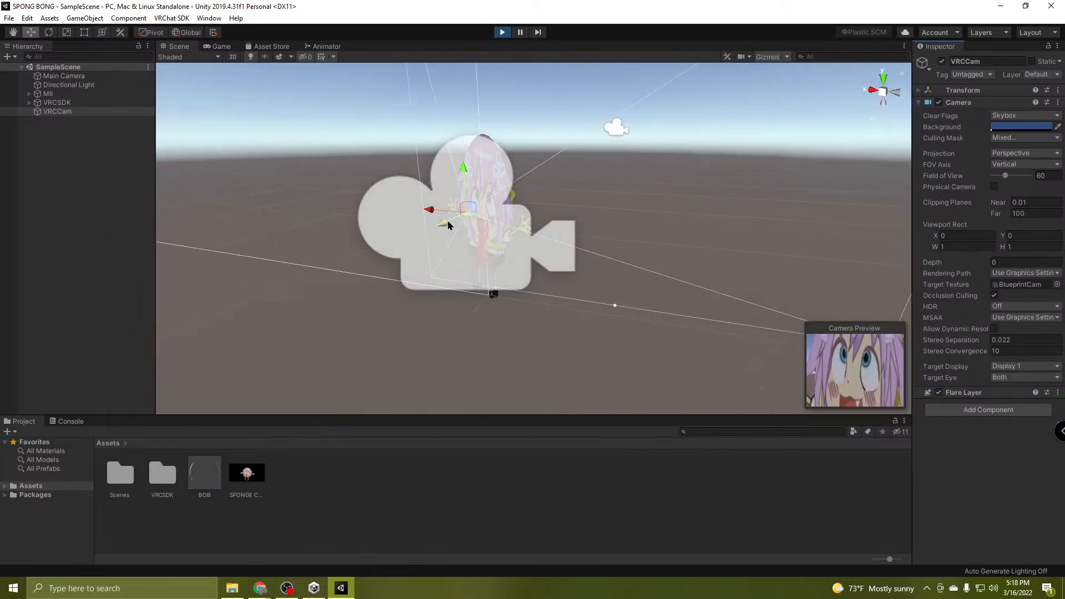
Fine-tune VRCCam's height and distance so the preview frames the avatar's eyes, and return to the New Avatar form.
mouse_move(443, 222)
mouse_down()
mouse_move(411, 231)
mouse_move(441, 231)
mouse_up()
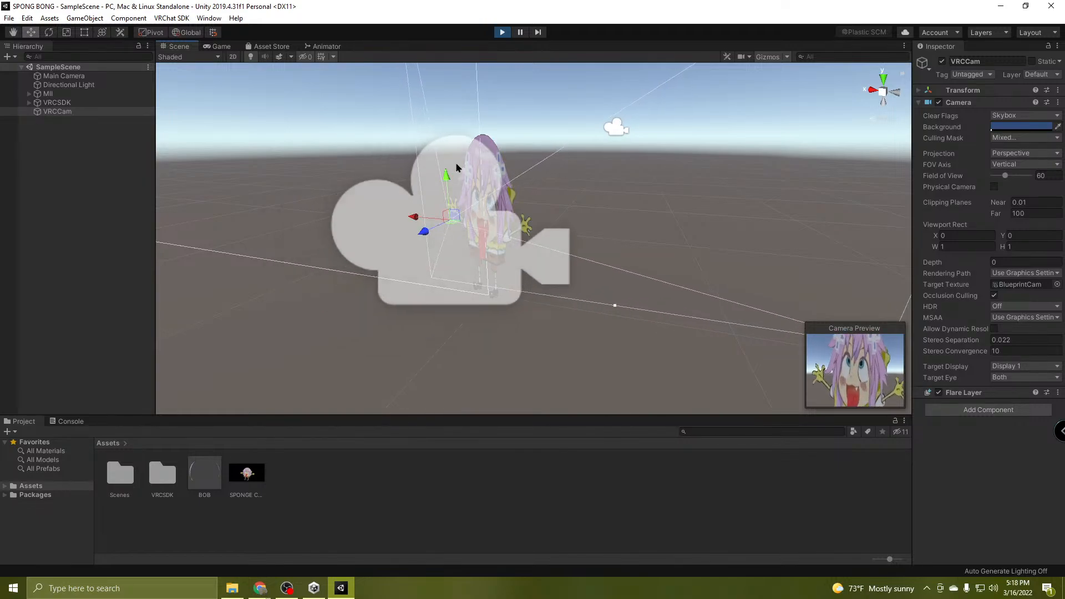
mouse_move(452, 181)
mouse_down()
mouse_move(458, 205)
mouse_move(457, 152)
mouse_move(467, 188)
mouse_up()
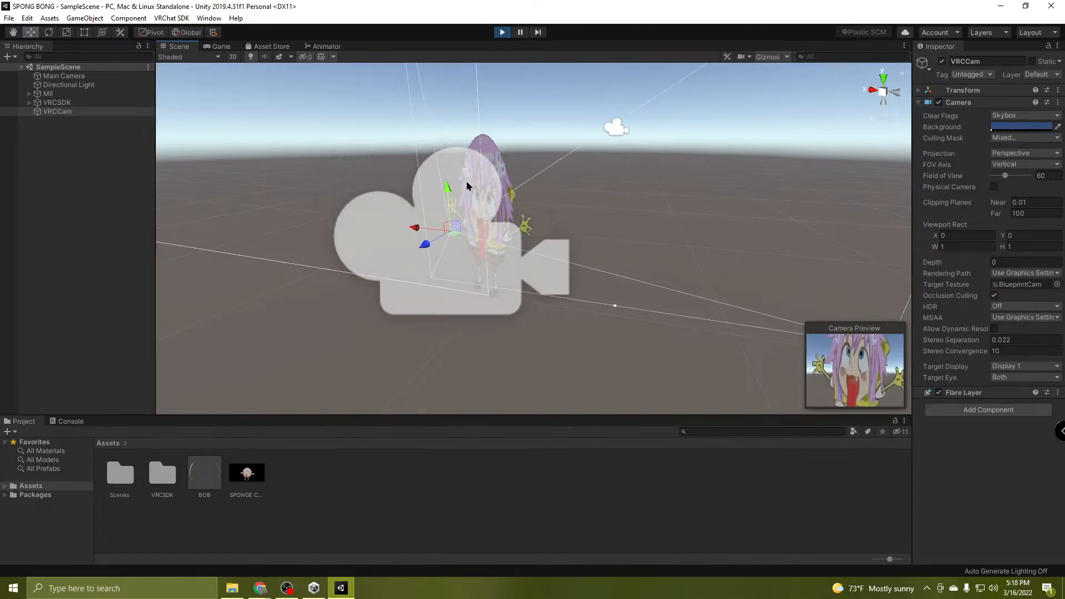
drag(426, 250, 435, 238)
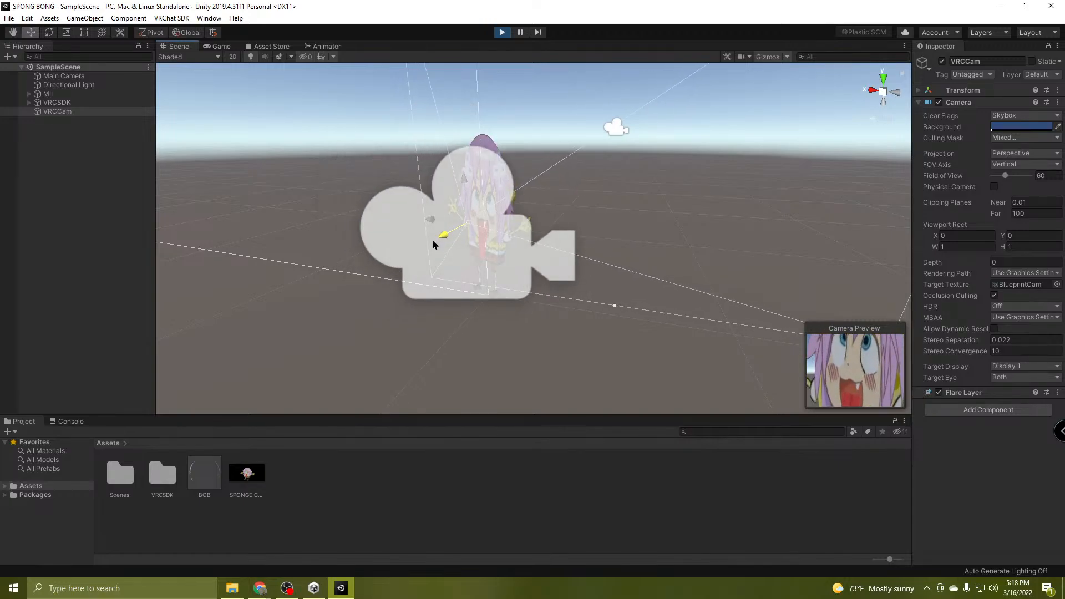
drag(462, 182, 468, 165)
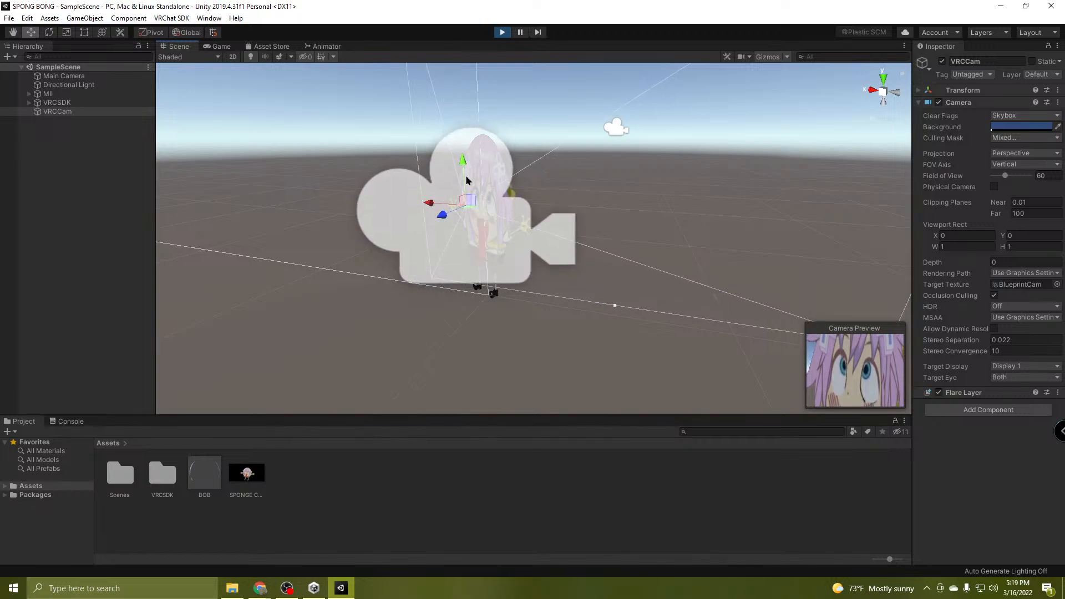
drag(451, 220, 446, 220)
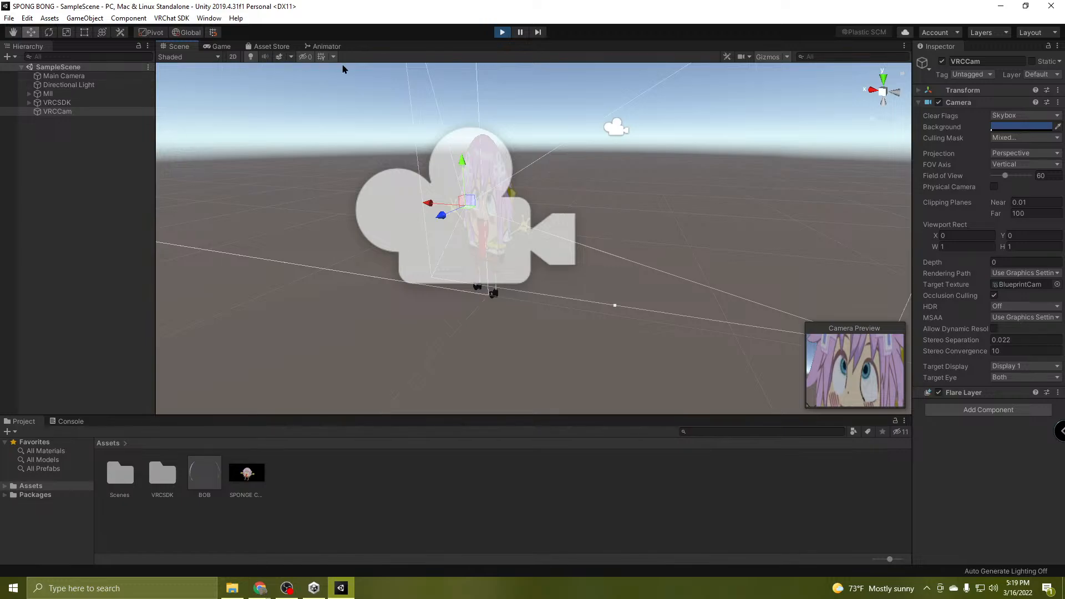
click(219, 47)
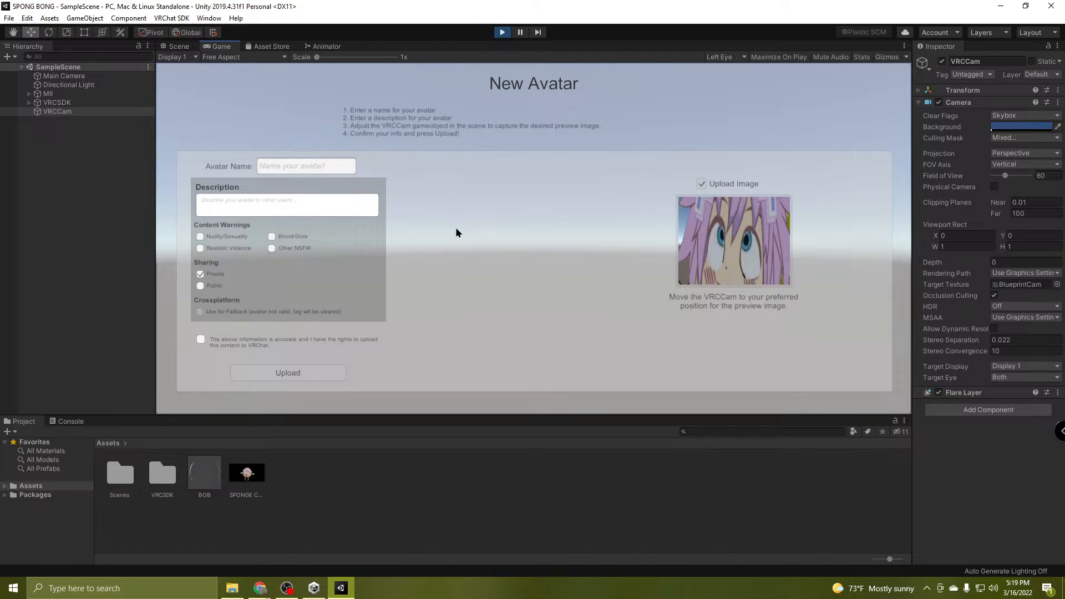
Begin the avatar name with SPONGE NEP and remove the extra word entered after it.
text(SPONGE NEP AH)
text(EAGO)
key(BackSpace)
key(BackSpace)
key(BackSpace)
key(BackSpace)
key(BackSpace)
key(BackSpace)
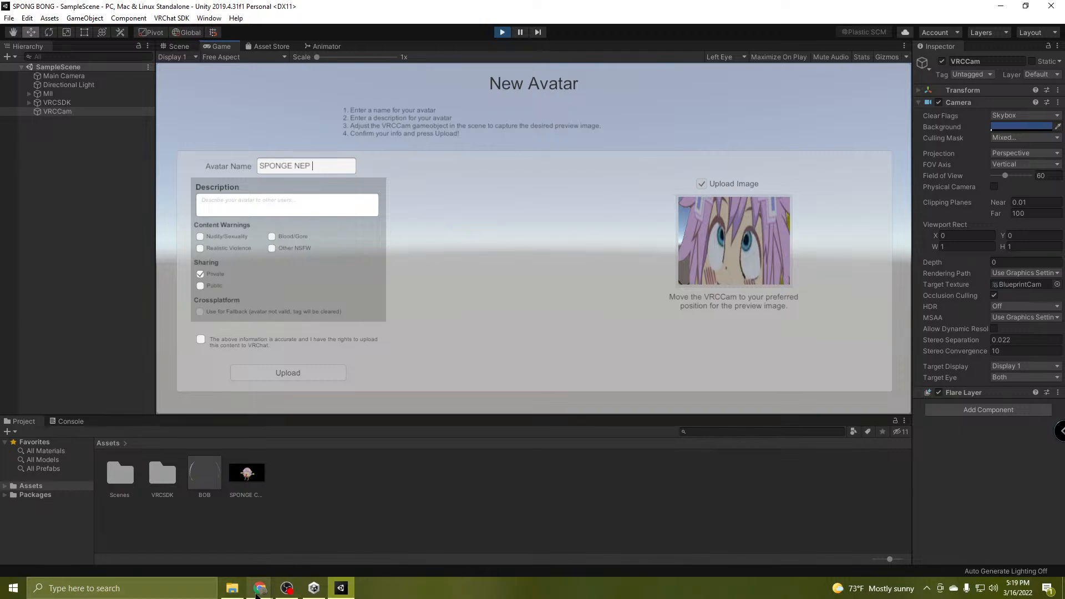
Switch to the browser to check the live stream in YouTube Studio, and return to the New Avatar form.
mouse_move(258, 592)
click(254, 535)
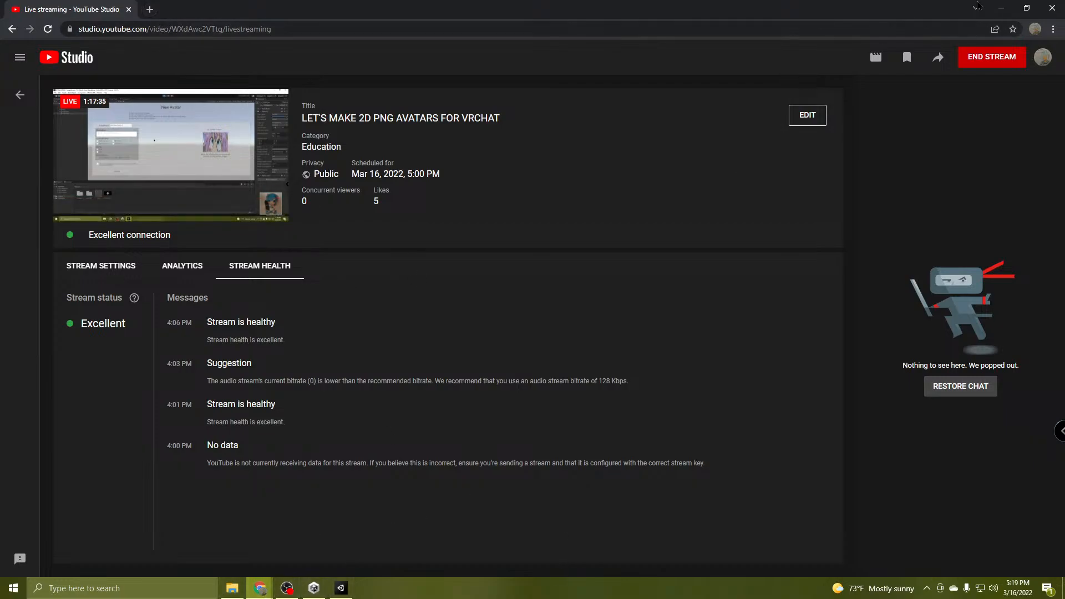
click(1002, 7)
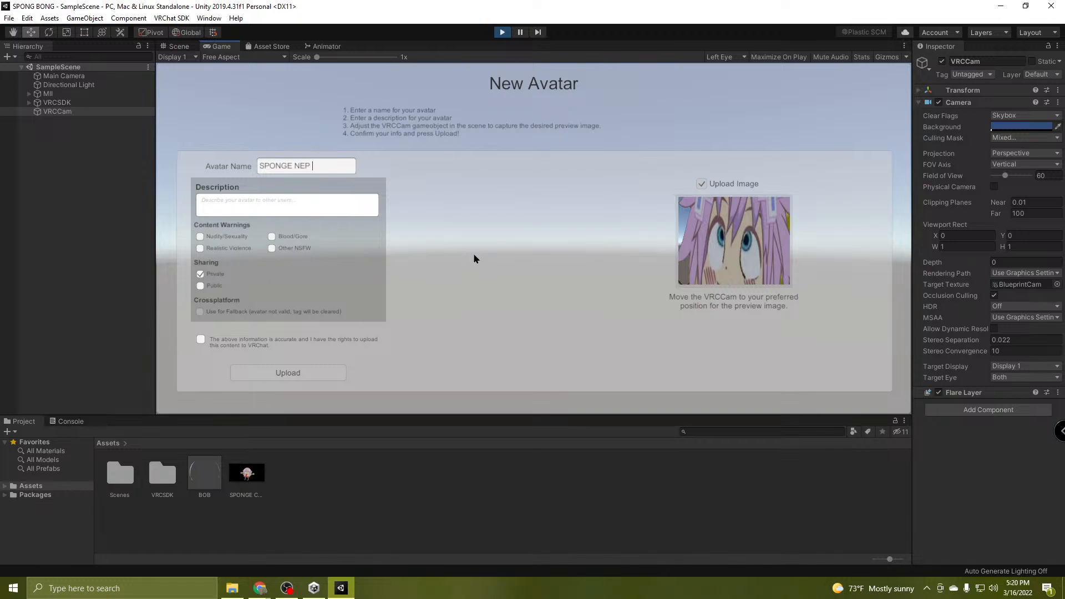
Complete the avatar name as SPONGE NEP LEWD FACE.
key(BackSpace)
key(BackSpace)
key(BackSpace)
text(NEP LEWD FACE)
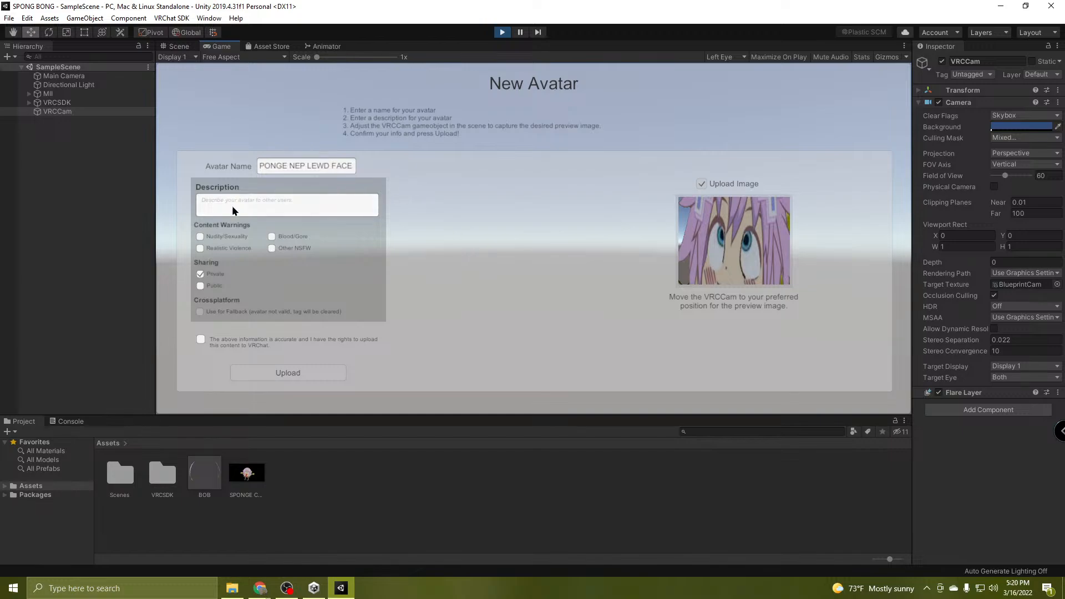
Enter "just a 2D avatar of sponge bob and neptune" as the avatar's description.
click(249, 206)
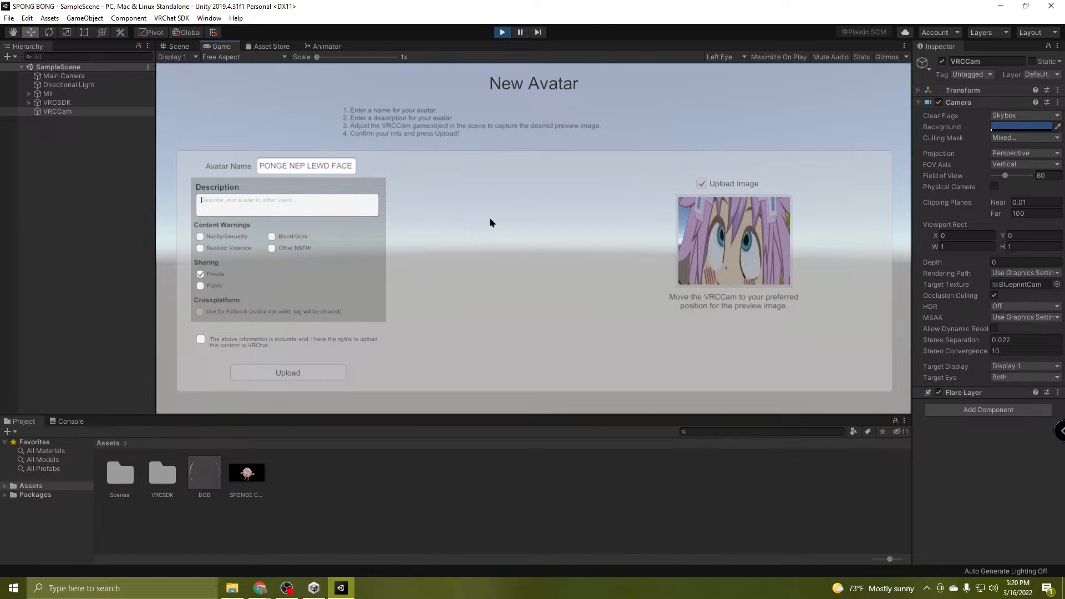
text(a 2D ava)
text(tar of sponge bob)
text(and neptune)
Set the avatar's sharing to Public, accept the rights statement, upload the avatar and dismiss the completion notice.
click(200, 286)
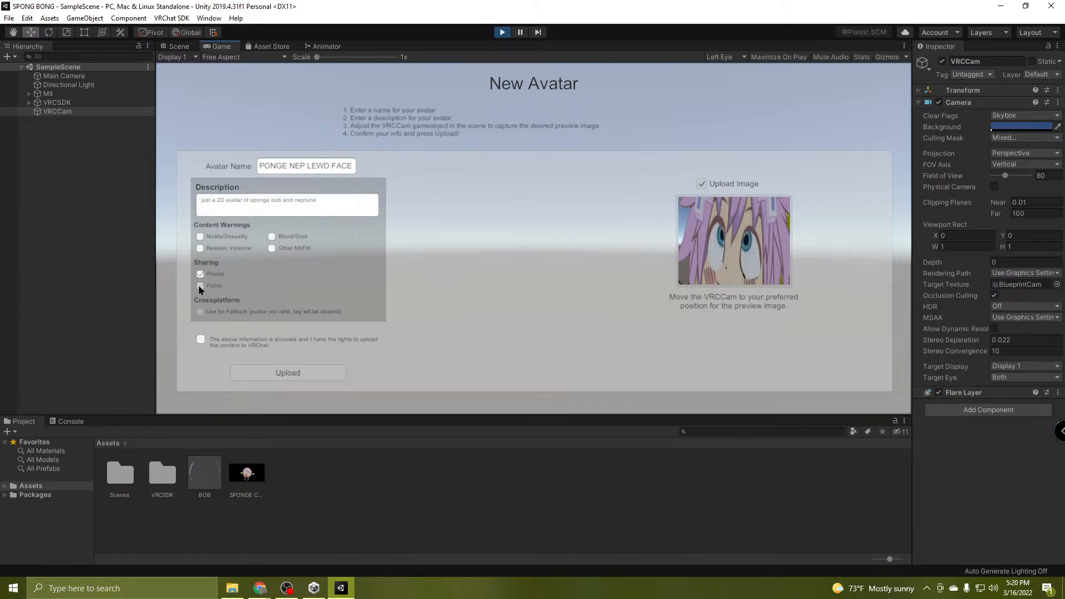
click(201, 339)
click(319, 376)
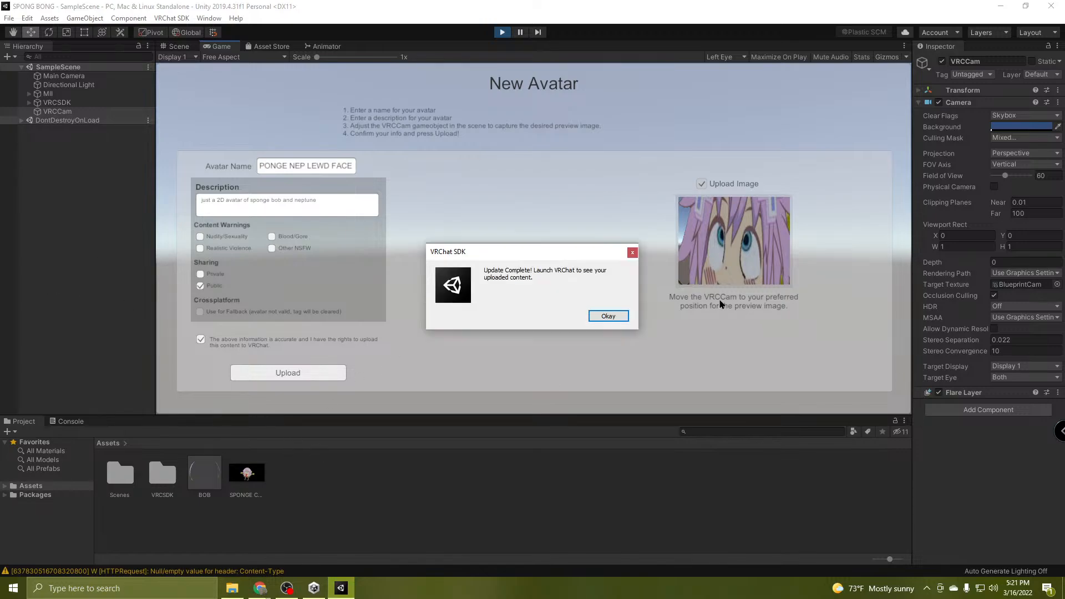
click(609, 316)
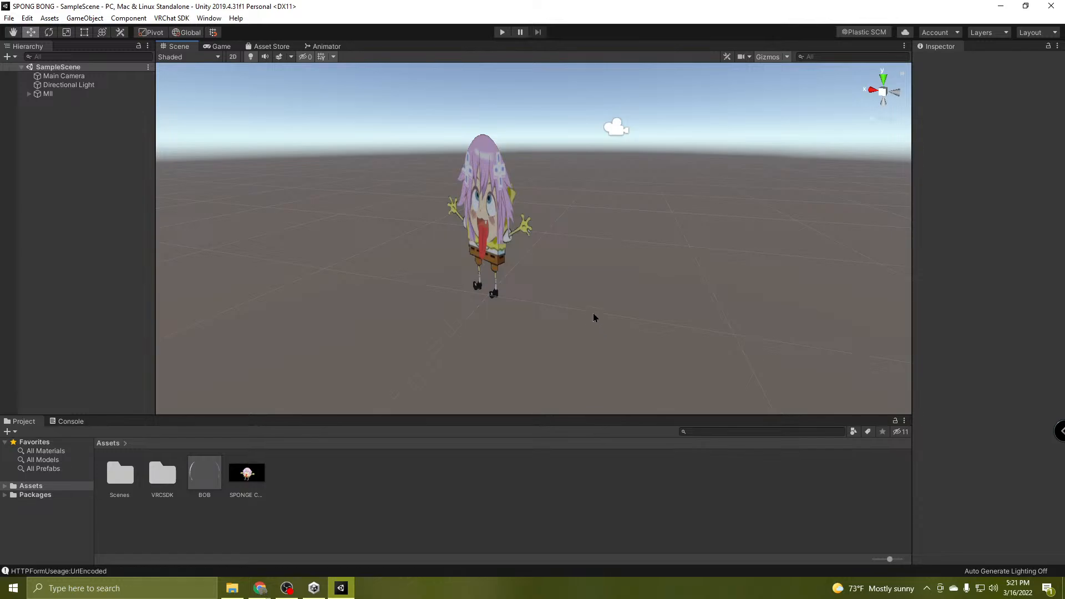
Inspect the avatar in the scene, and expand MII to examine BOB FRONT's position, rotation and scale.
alt+drag(758, 340, 670, 270)
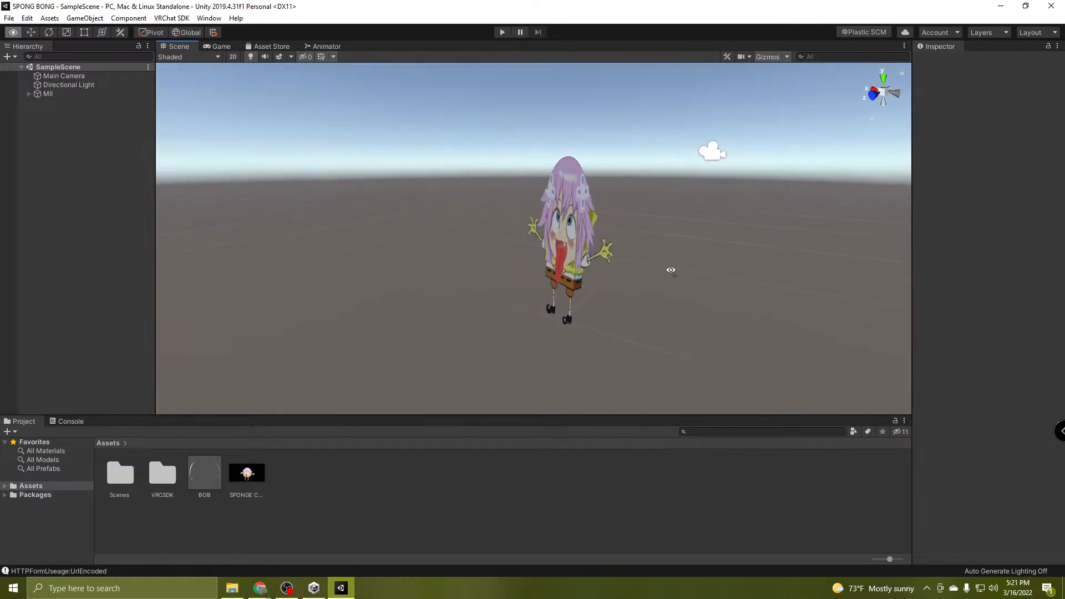
key(w)
right_drag(671, 270, 755, 254)
key(s)
key(s)
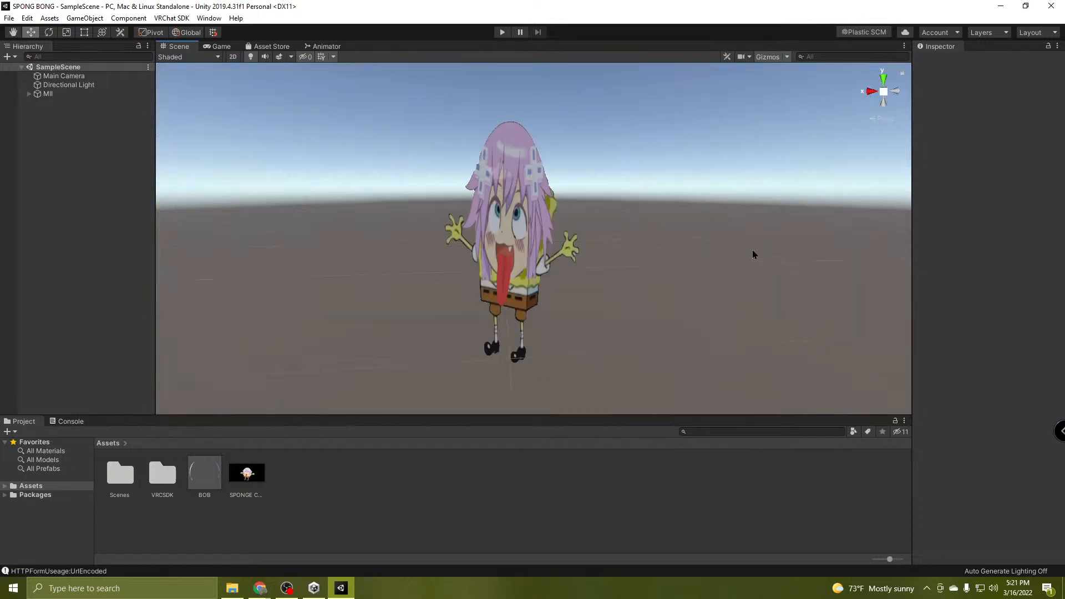
click(40, 95)
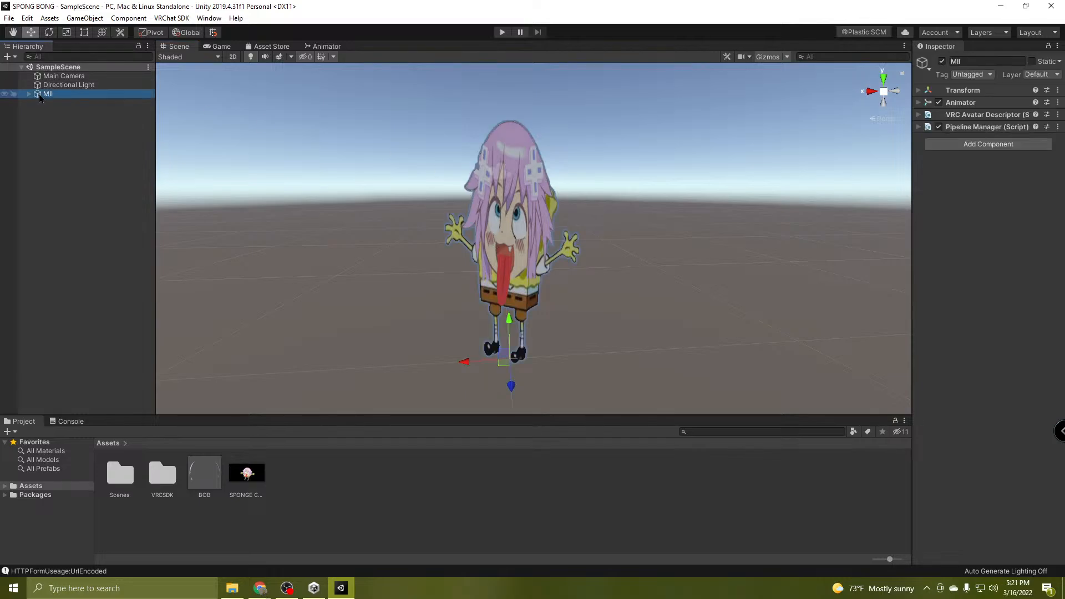
click(29, 94)
click(57, 104)
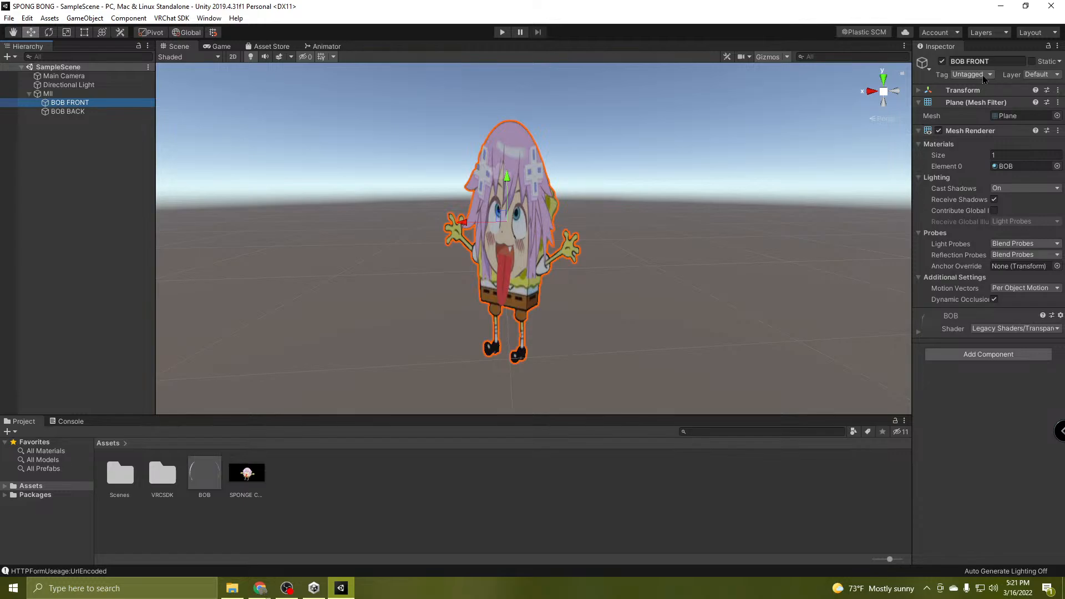
click(919, 90)
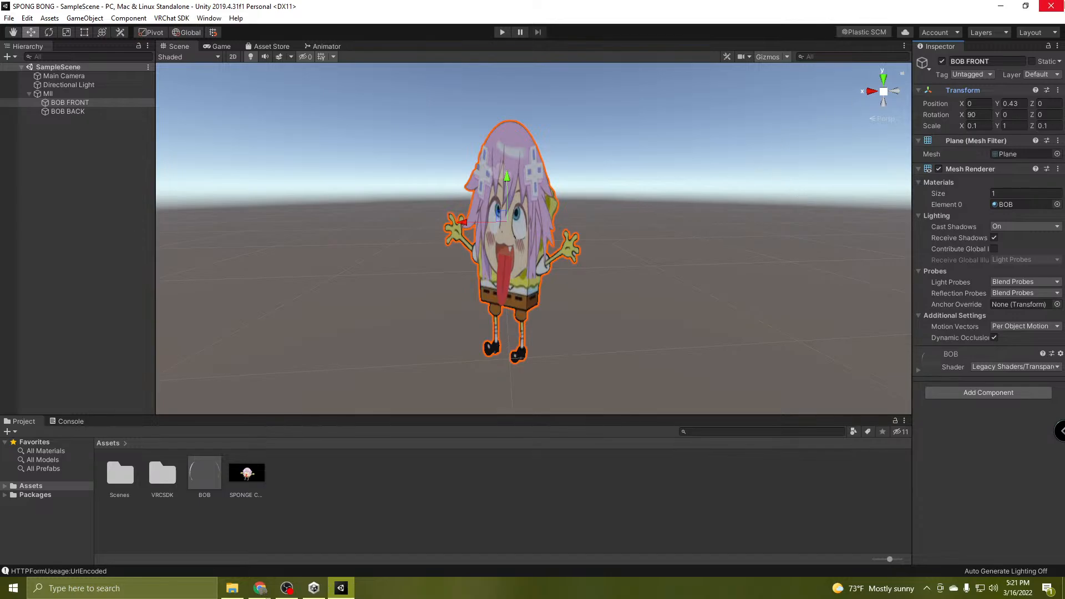
Close the SPONG BONG project in Unity and check the live stream page in YouTube Studio.
click(1051, 6)
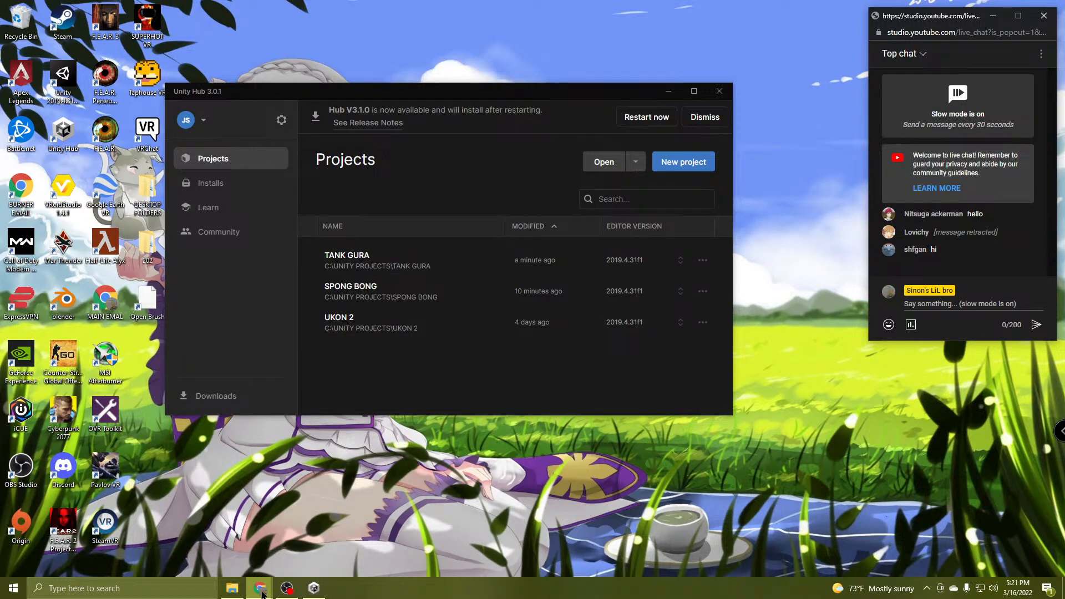
click(262, 585)
click(261, 546)
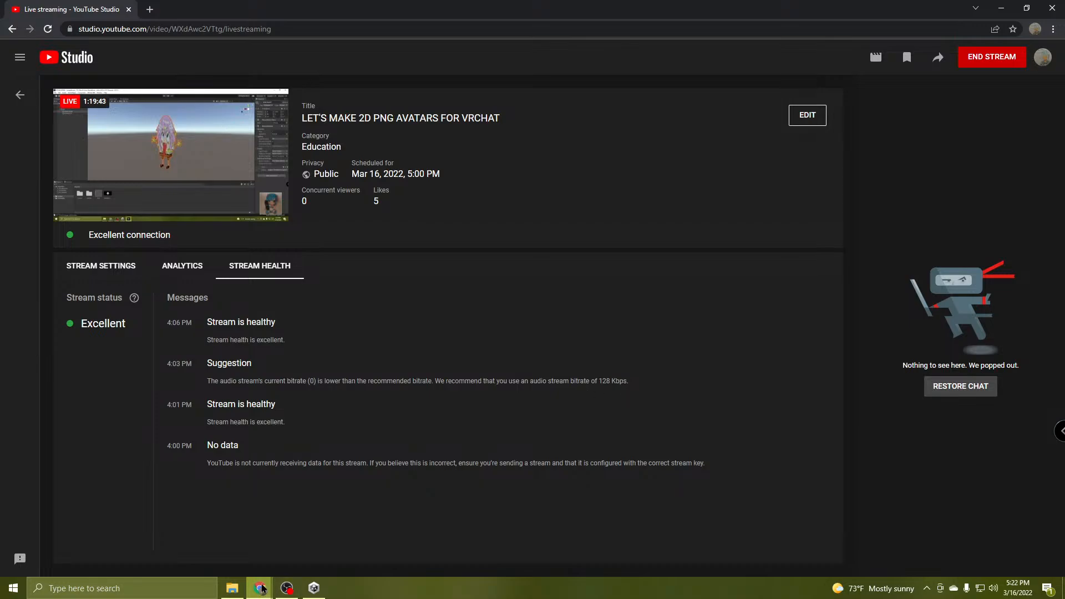
Switch back to Unity Hub and move its window out of the way, below the stream chat.
click(311, 590)
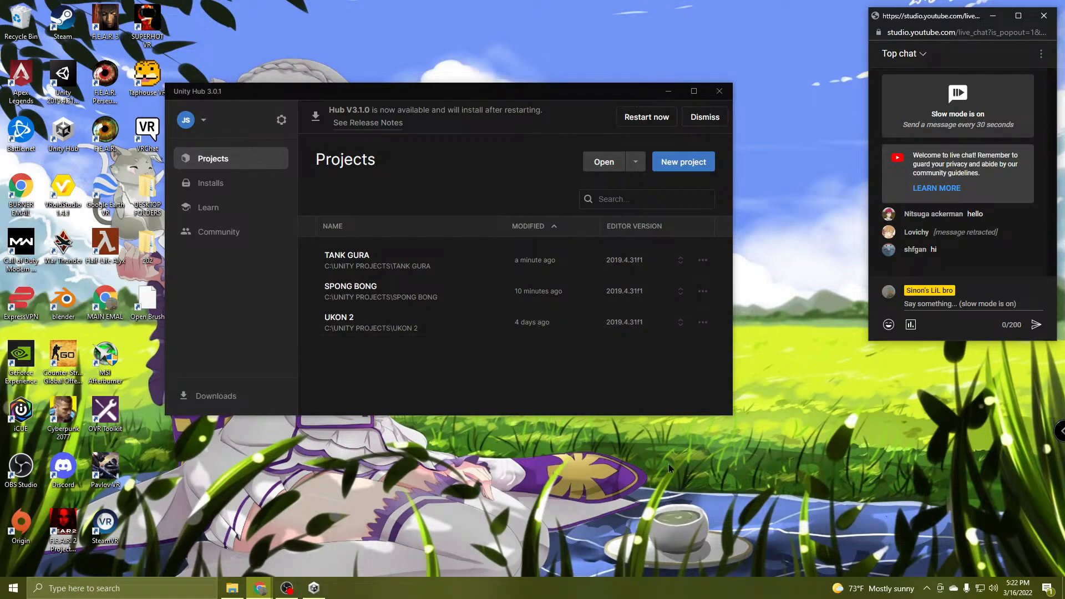
click(668, 91)
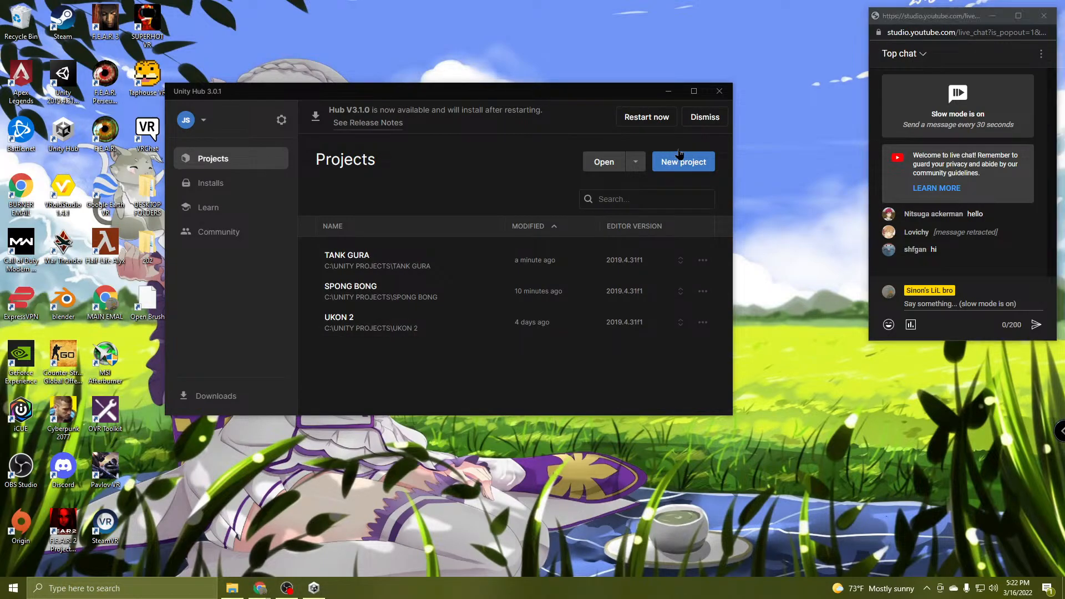
drag(599, 100, 924, 259)
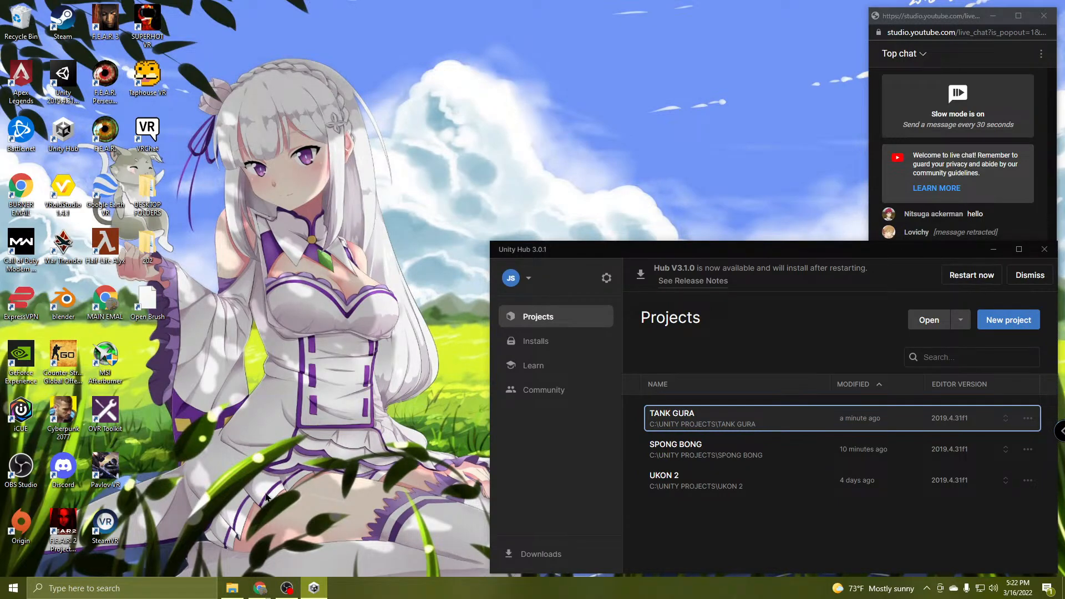
Look through the finished images in the 2D PROJECT done folder, from big rem to TEXAS GURA READY, and put the folder away.
click(234, 589)
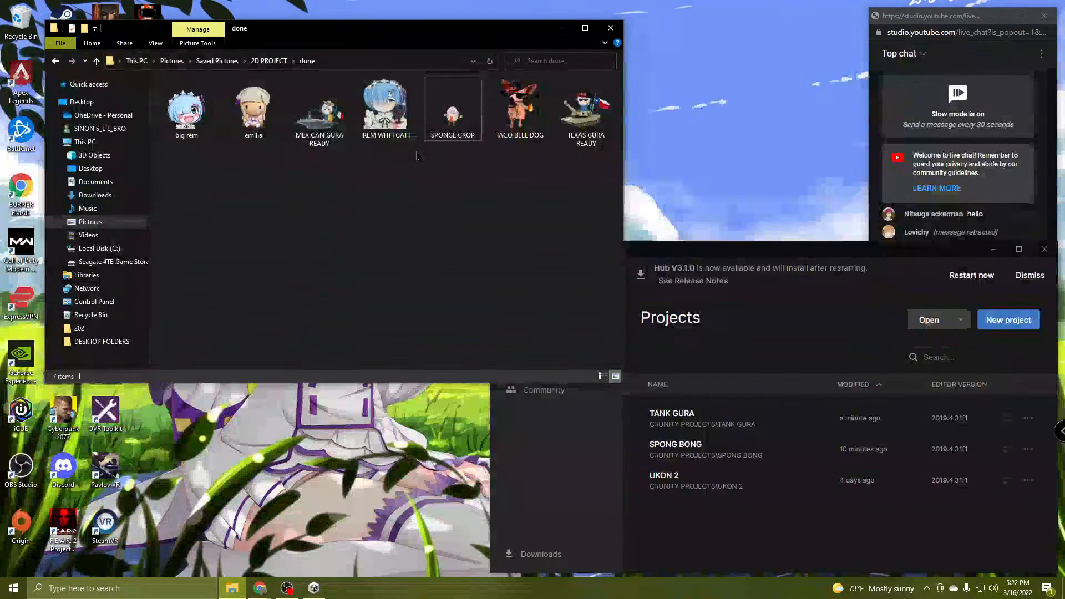
click(202, 118)
double_click(202, 118)
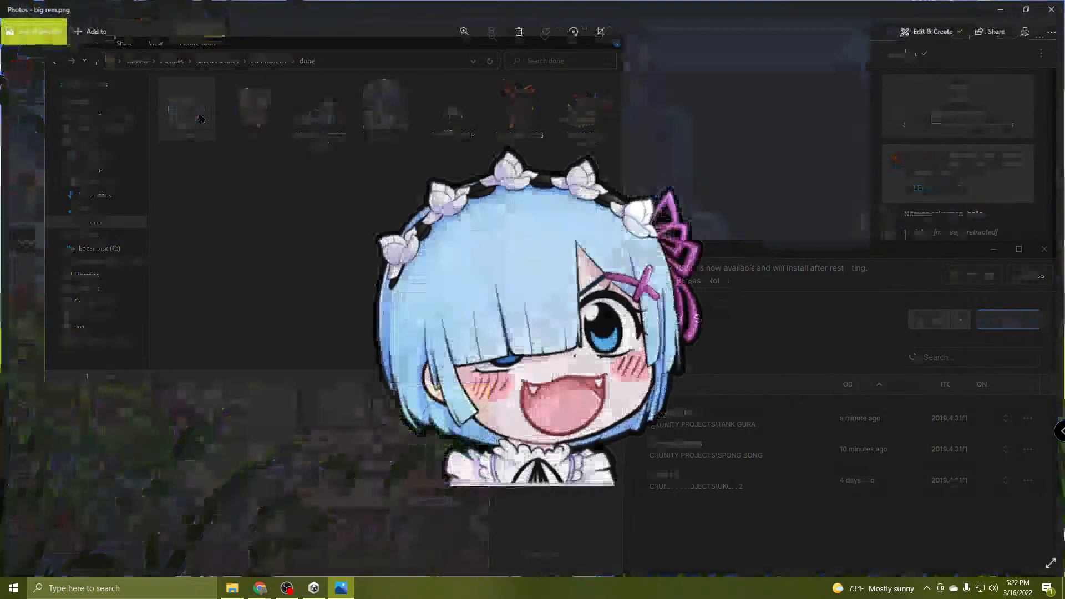
click(1047, 313)
click(1049, 313)
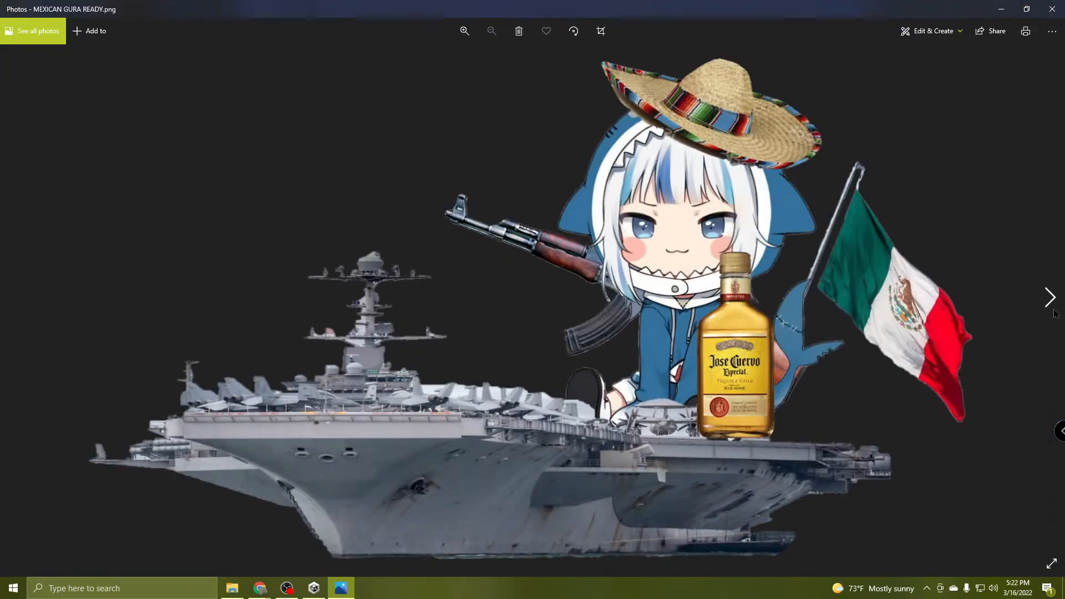
click(1054, 312)
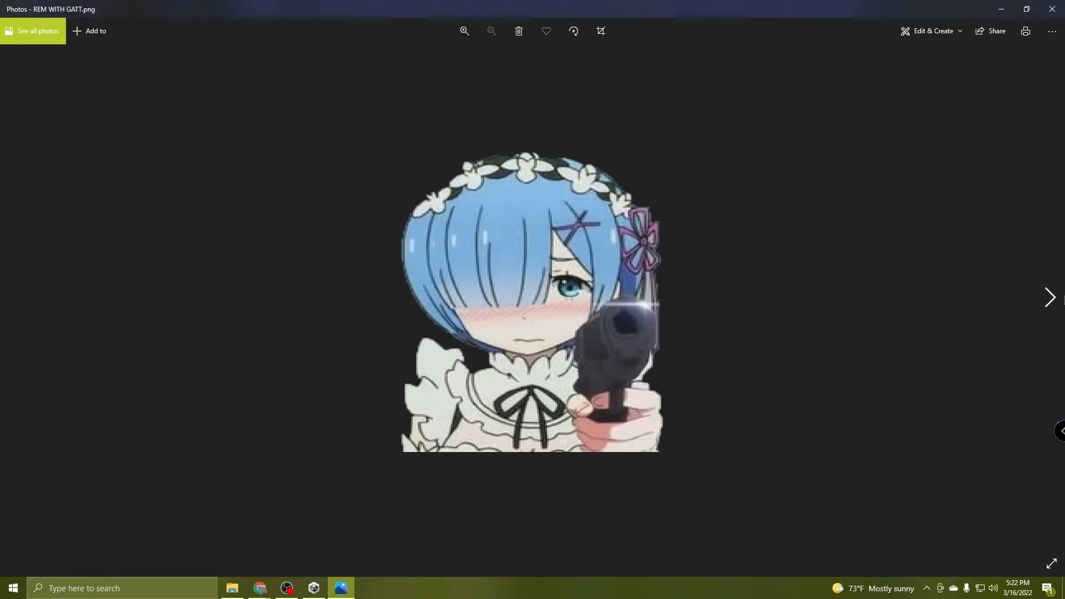
click(1059, 298)
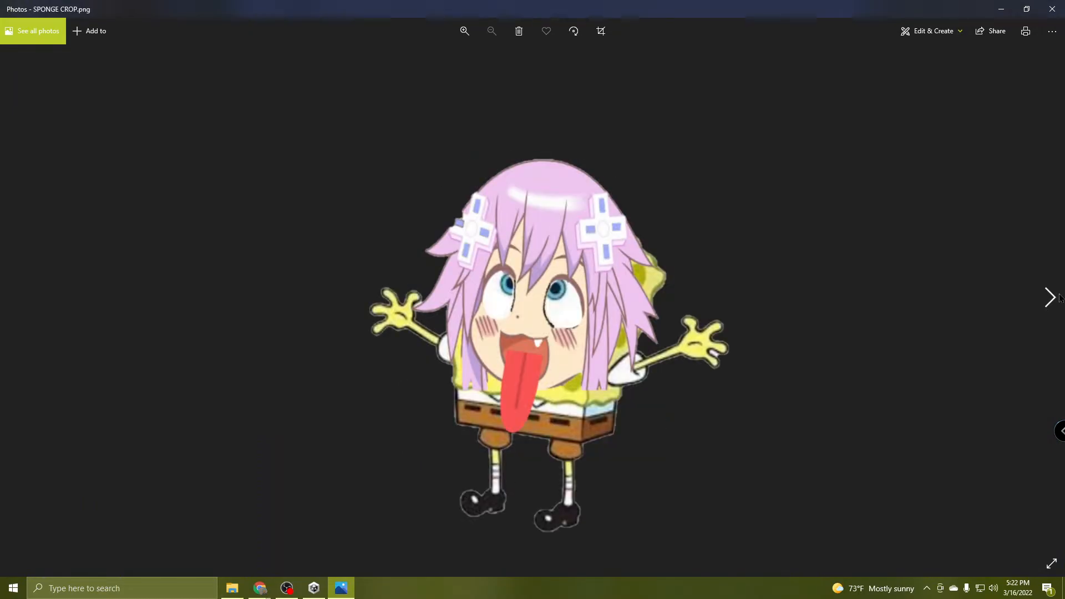
click(1059, 299)
click(1059, 299)
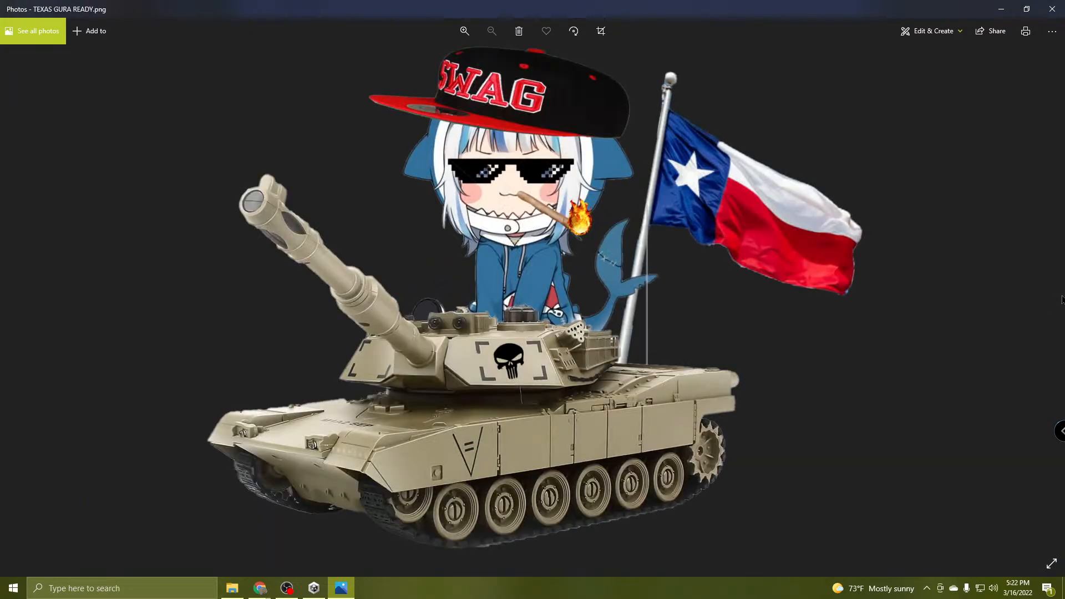
click(1053, 9)
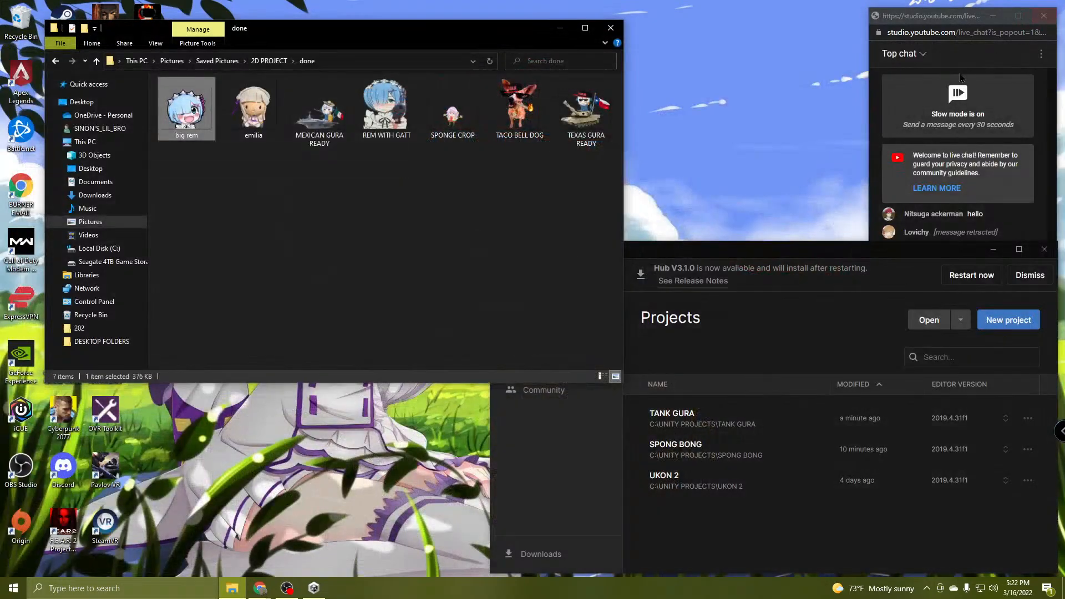
click(401, 271)
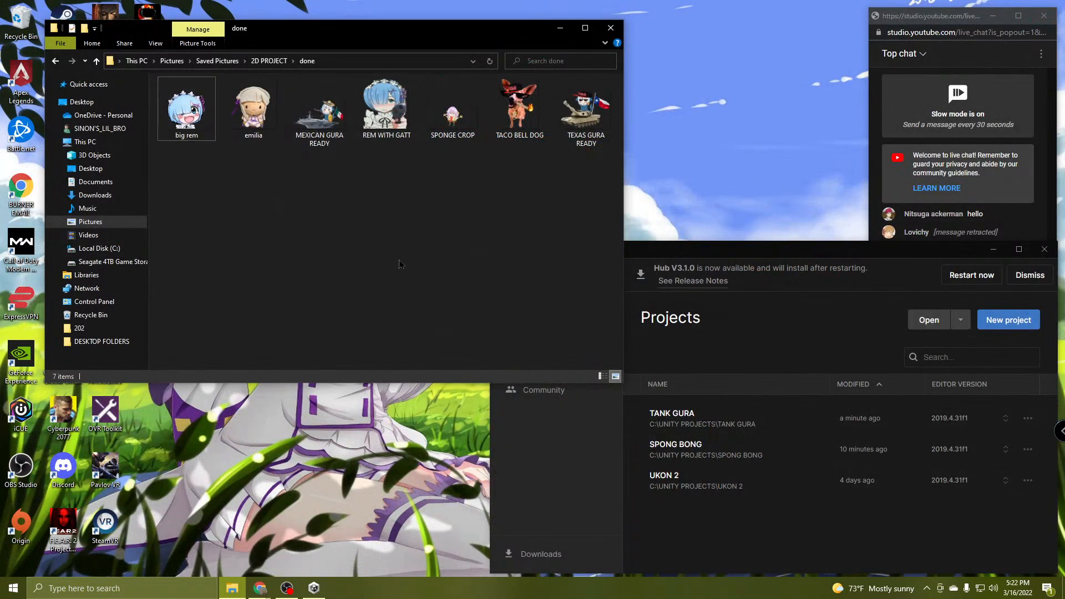
click(560, 30)
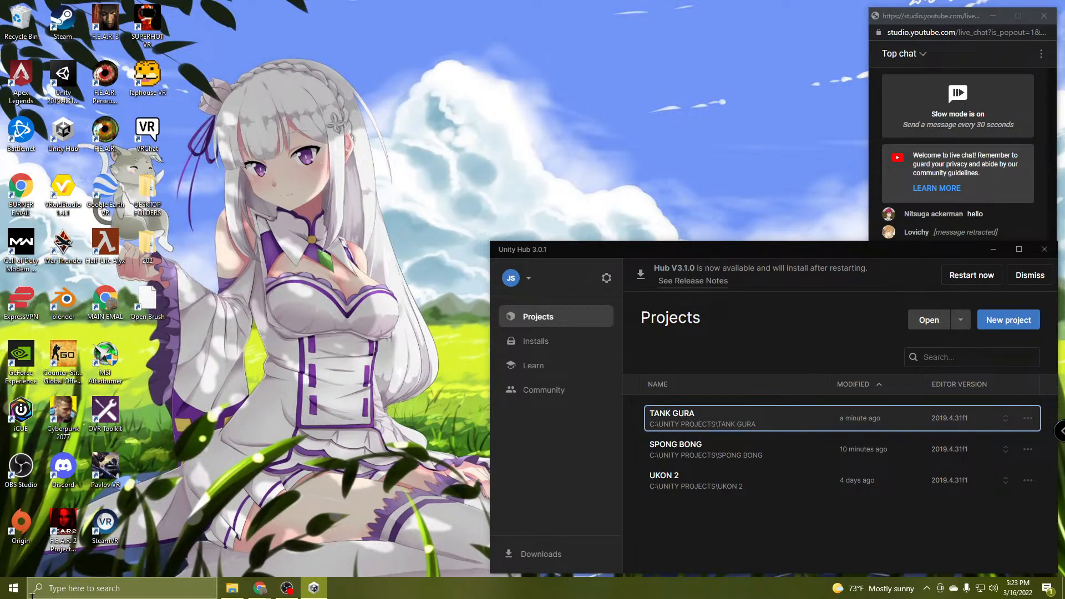
click(8, 592)
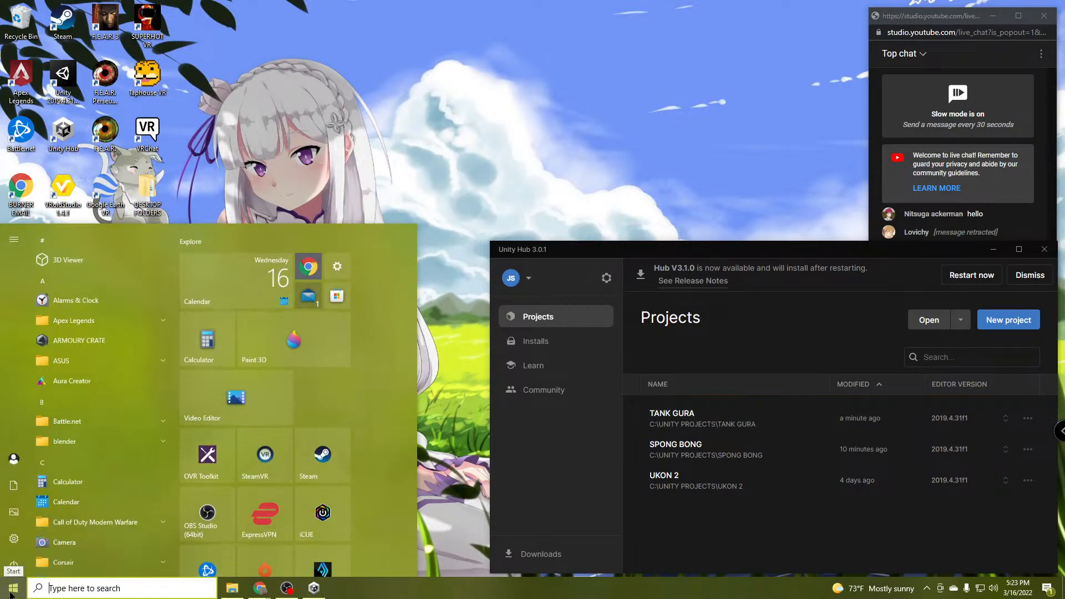
click(312, 342)
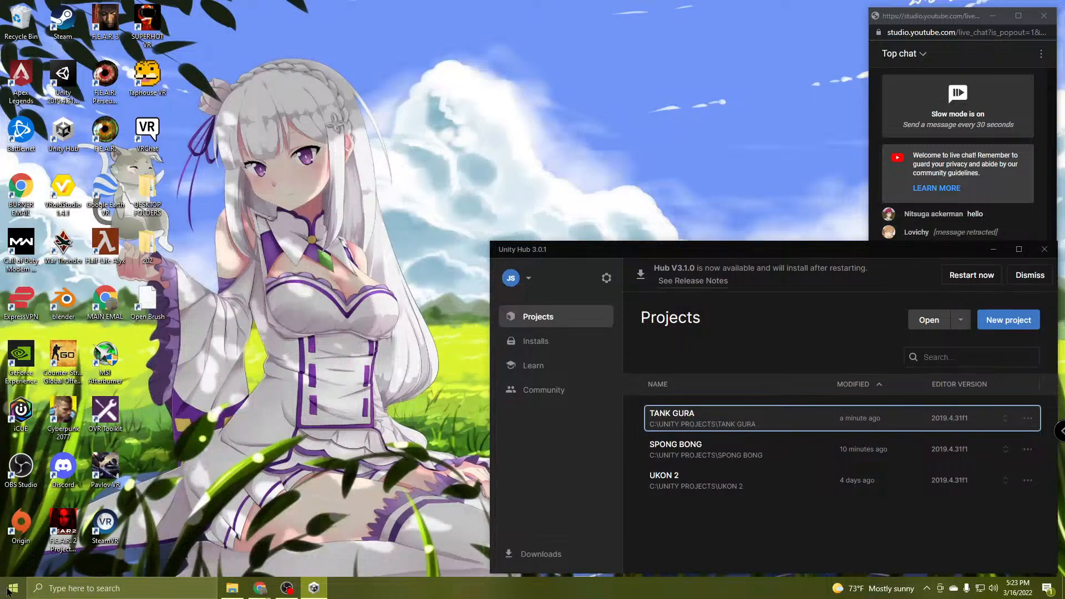
Reopen the done folder and examine MEXICAN GURA READY alongside its neighbouring images, including big rem and REM WITH GATT.
click(232, 588)
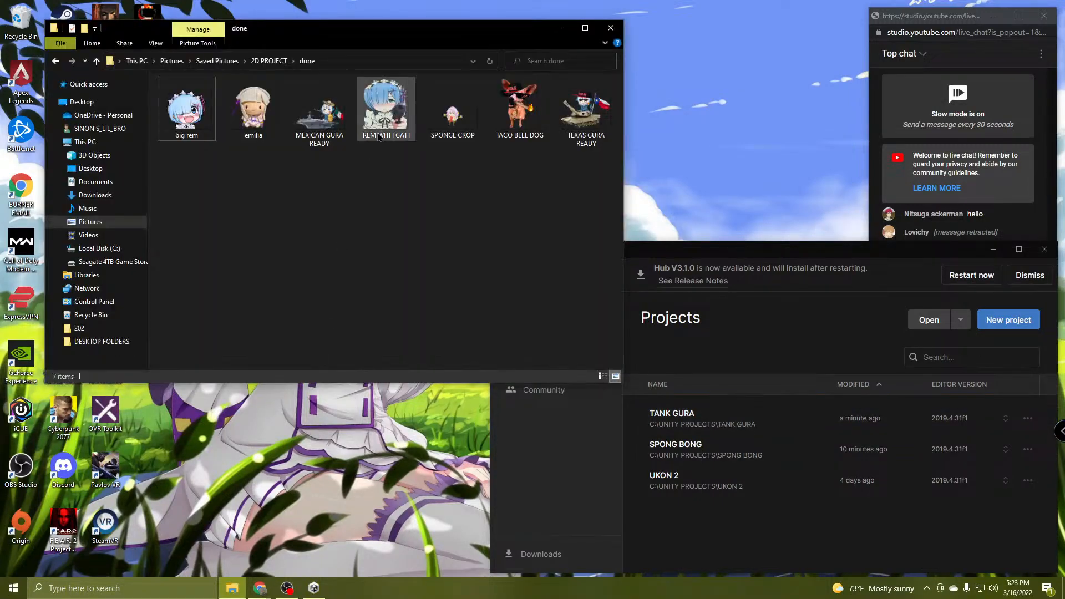
click(329, 115)
double_click(330, 115)
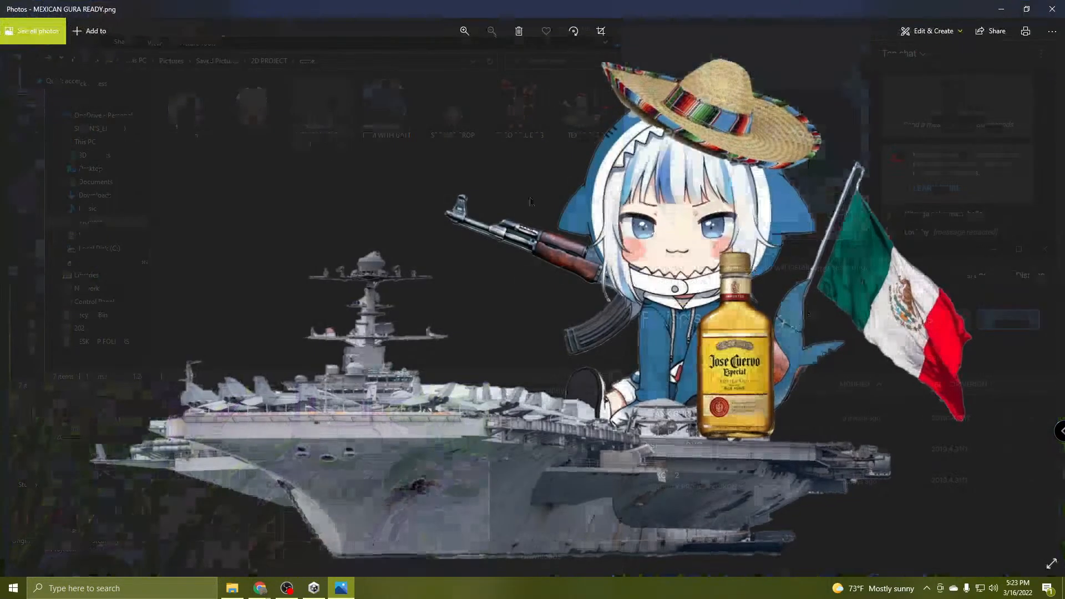
click(15, 297)
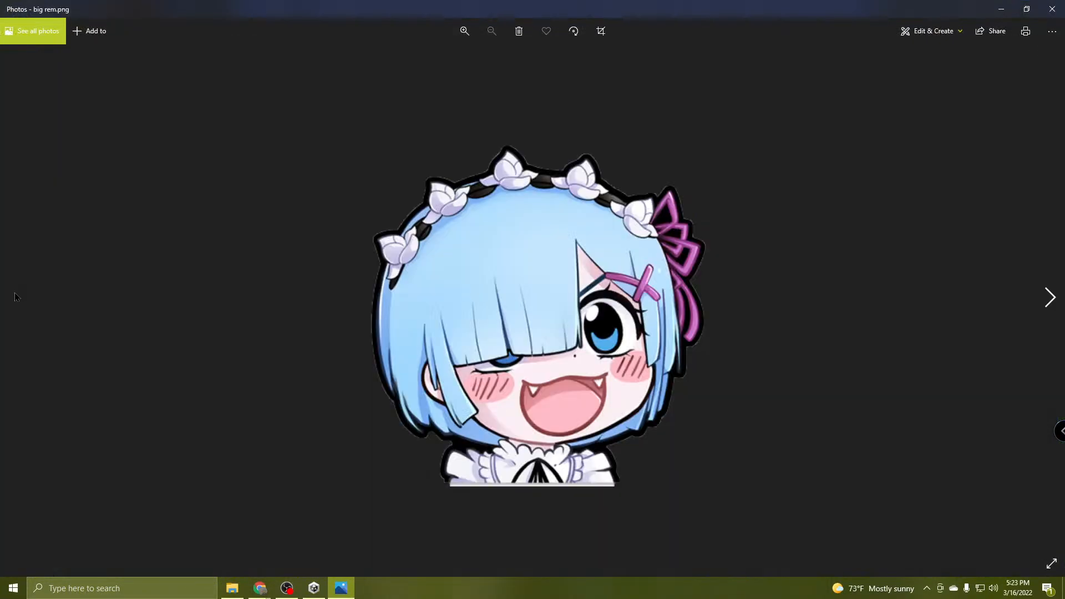
click(1047, 298)
click(1045, 298)
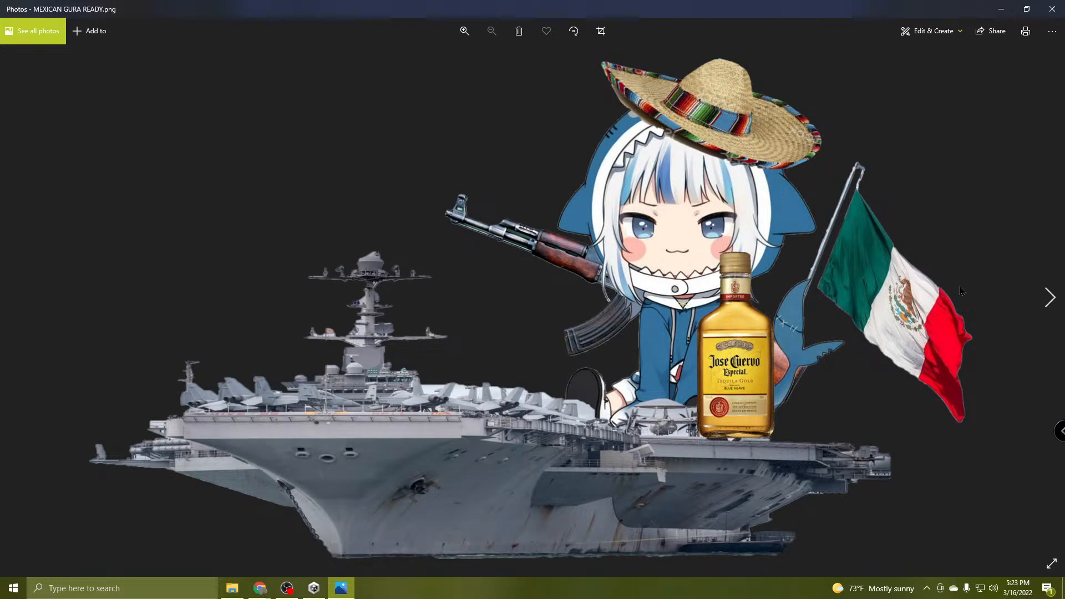
click(1049, 298)
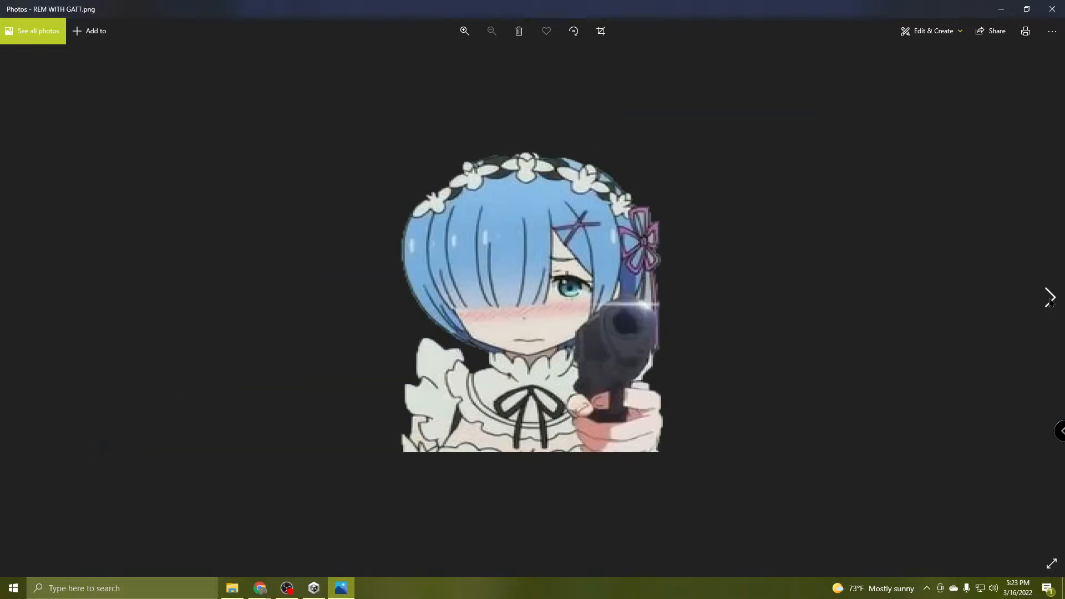
click(1049, 298)
click(1052, 9)
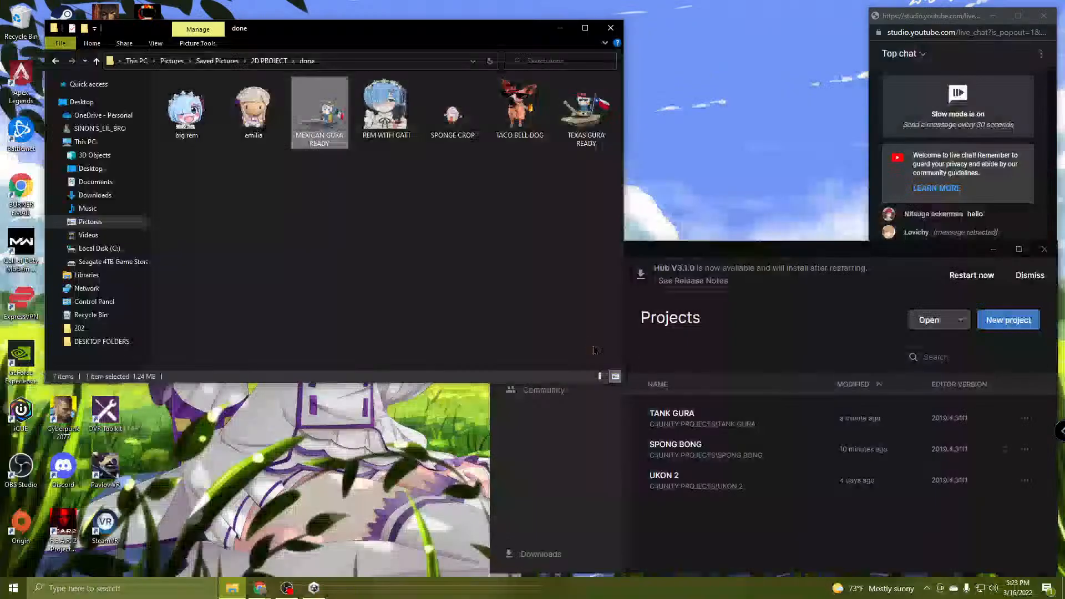
click(560, 28)
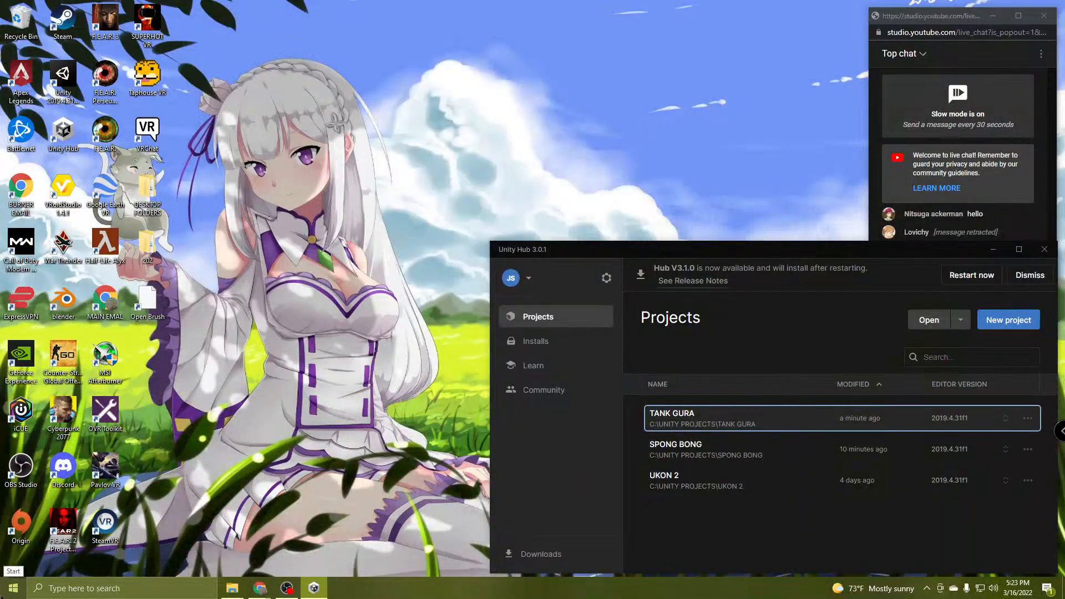
Open Paint 3D and start a new blank project.
click(13, 588)
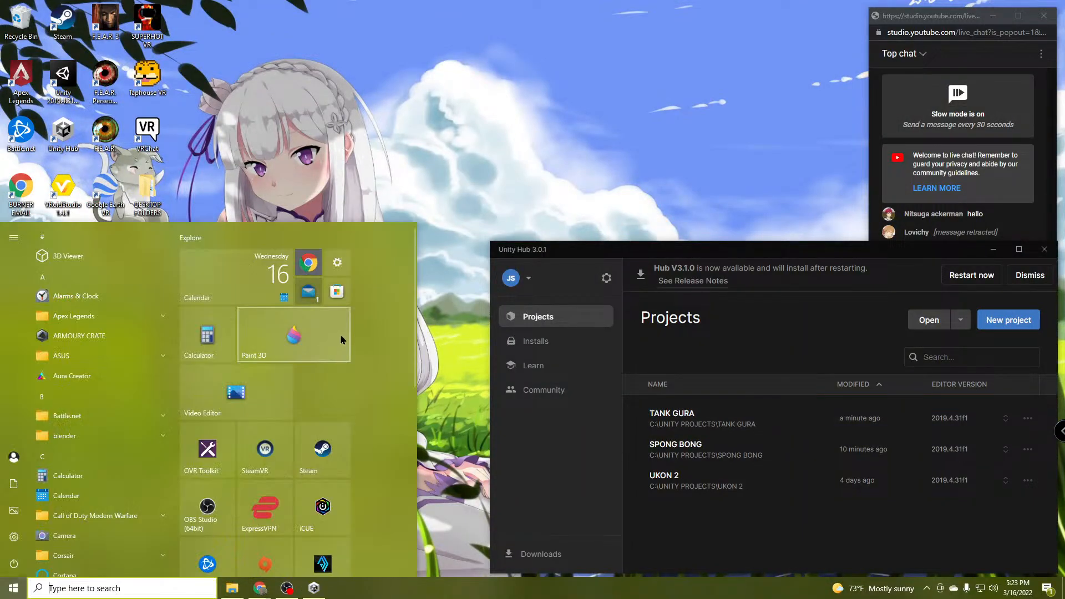
click(327, 339)
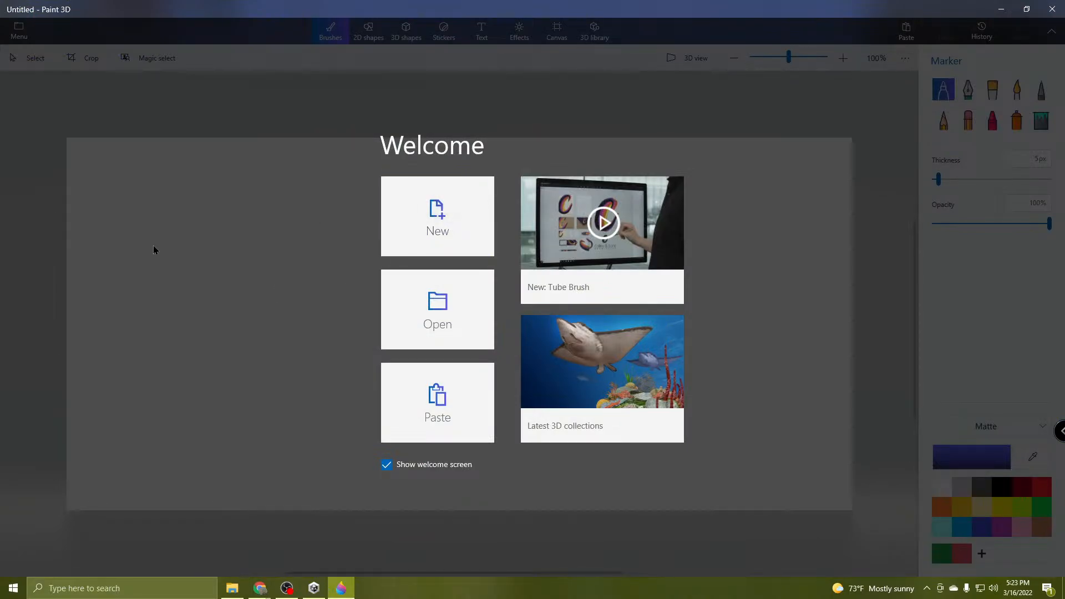
click(454, 221)
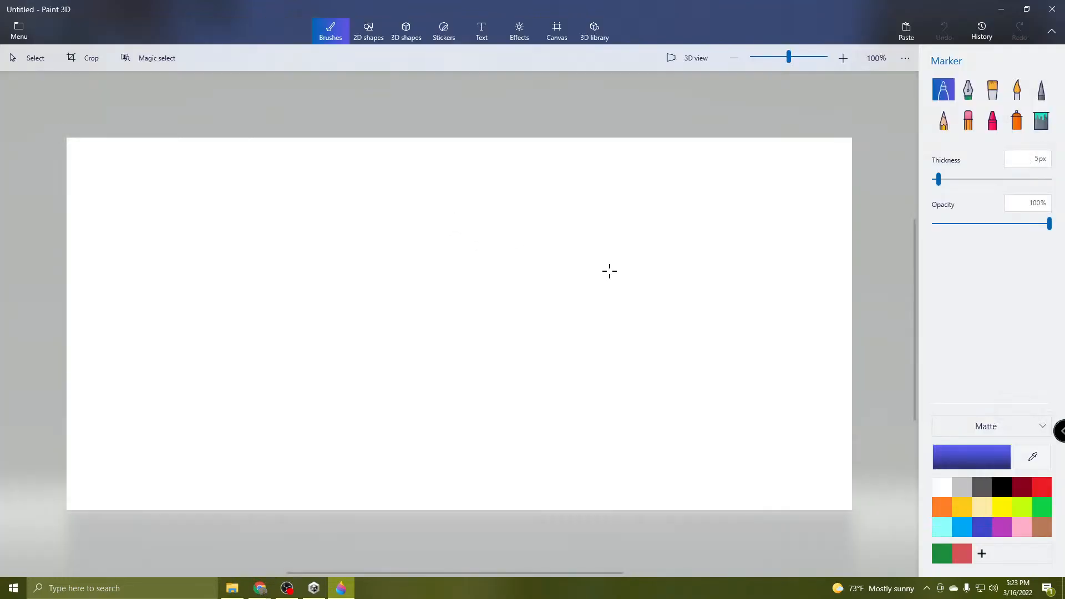
Unlock the canvas aspect ratio and resize the canvas to 512 px wide by 512 px high.
click(557, 30)
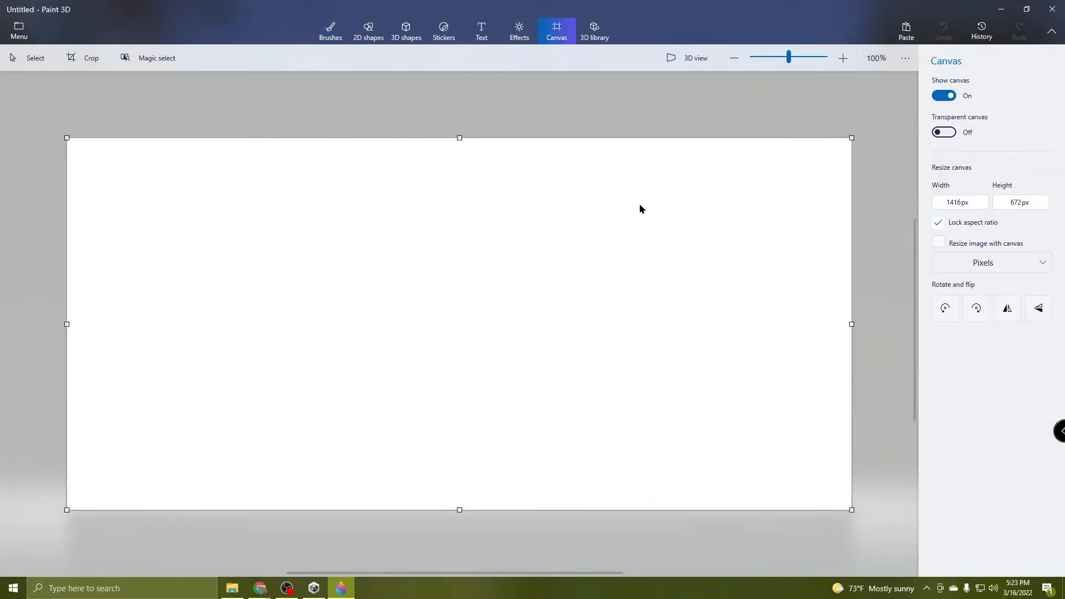
click(937, 223)
click(967, 203)
click(990, 264)
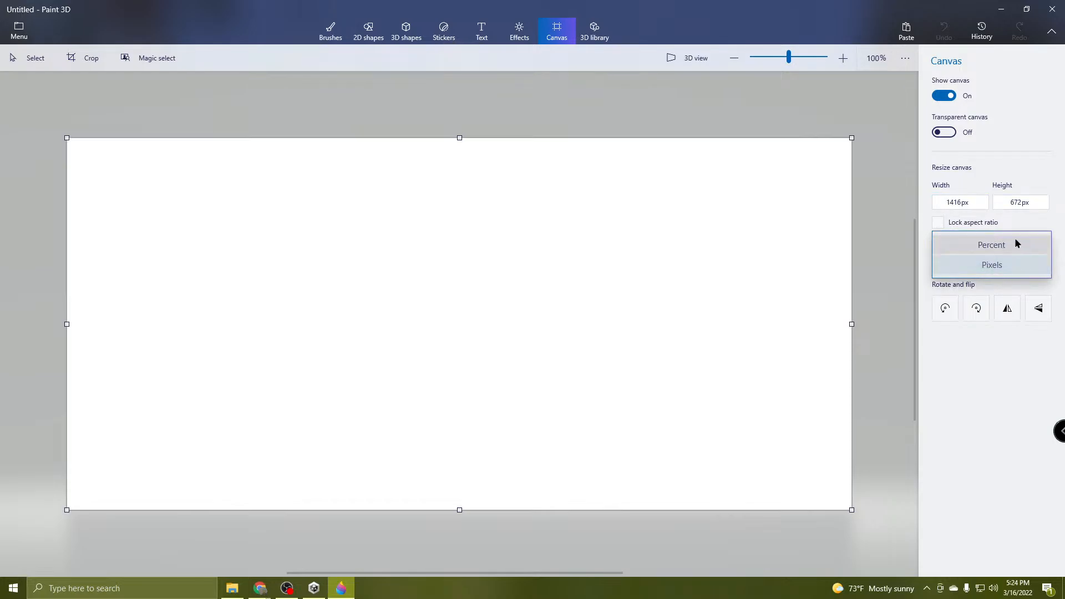
click(980, 268)
click(964, 203)
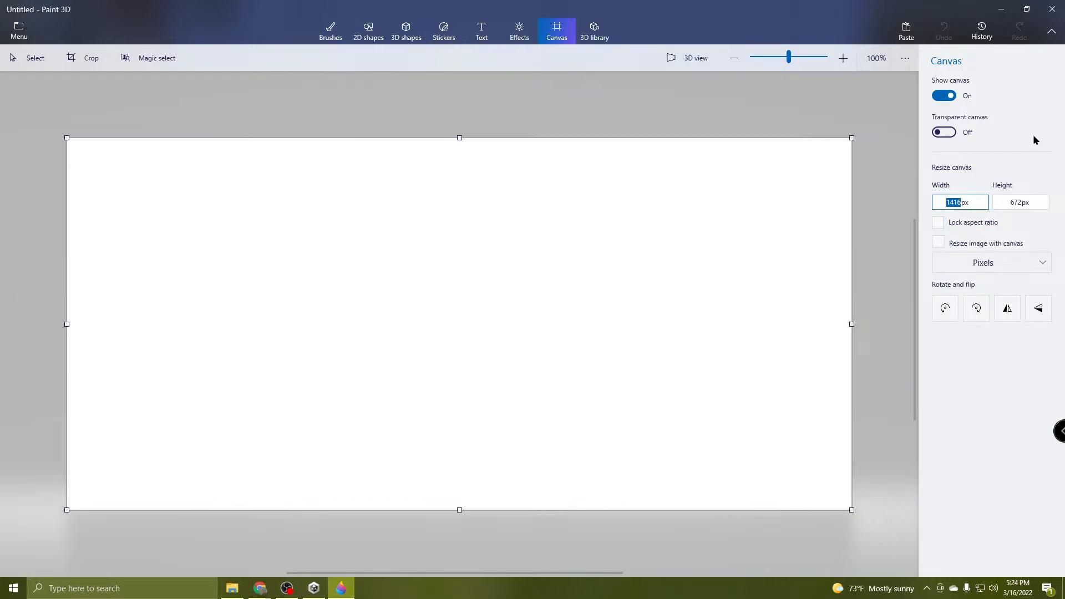
text(512)
click(1019, 202)
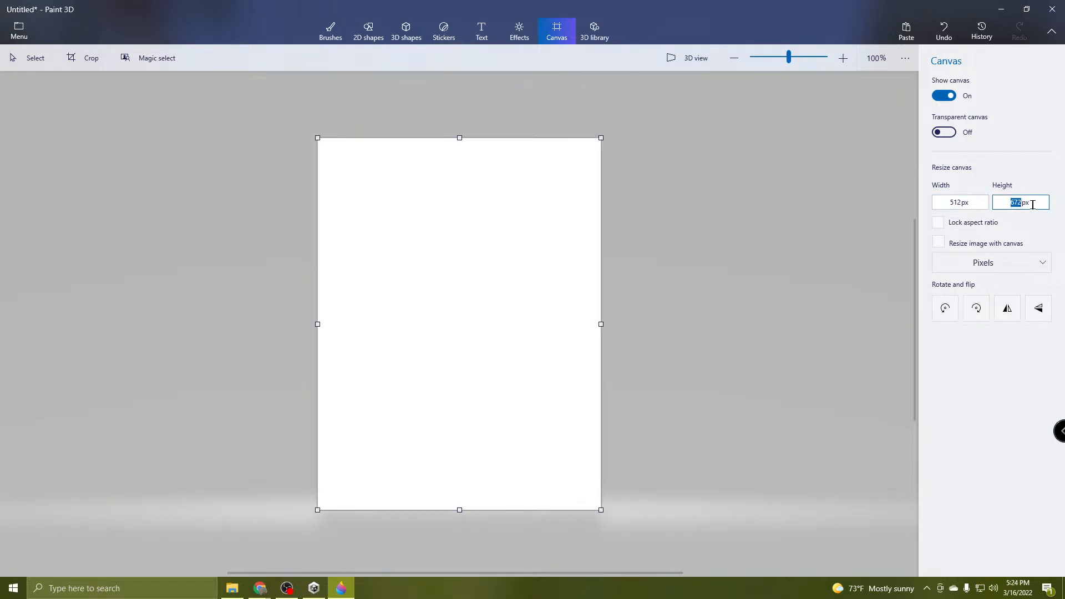
text(512)
click(1020, 153)
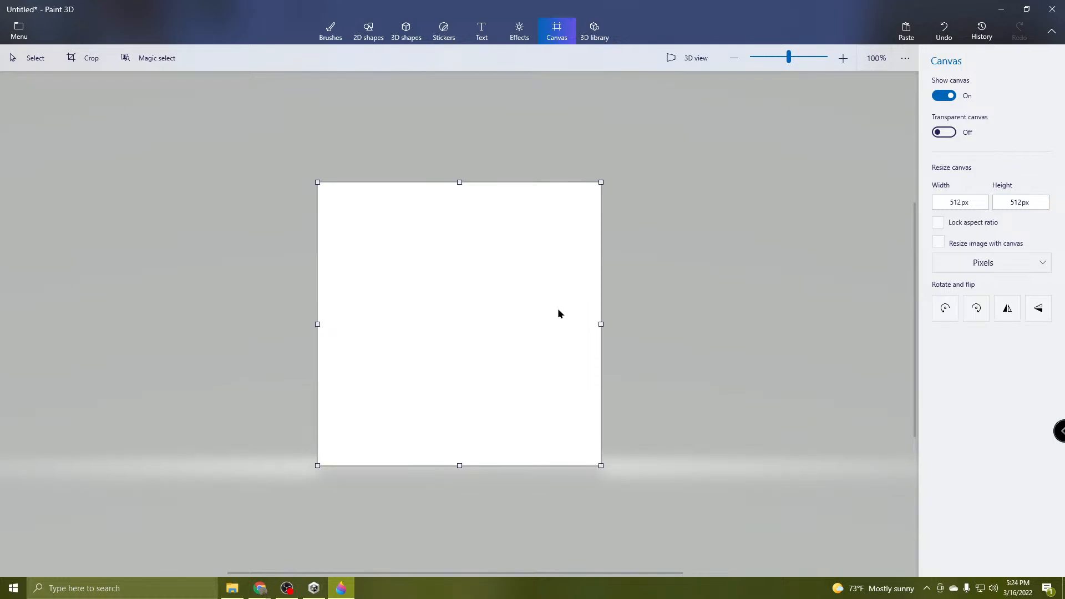
Lock the aspect ratio of the square canvas.
scroll(558, 308, down, 3)
scroll(478, 340, up, 3)
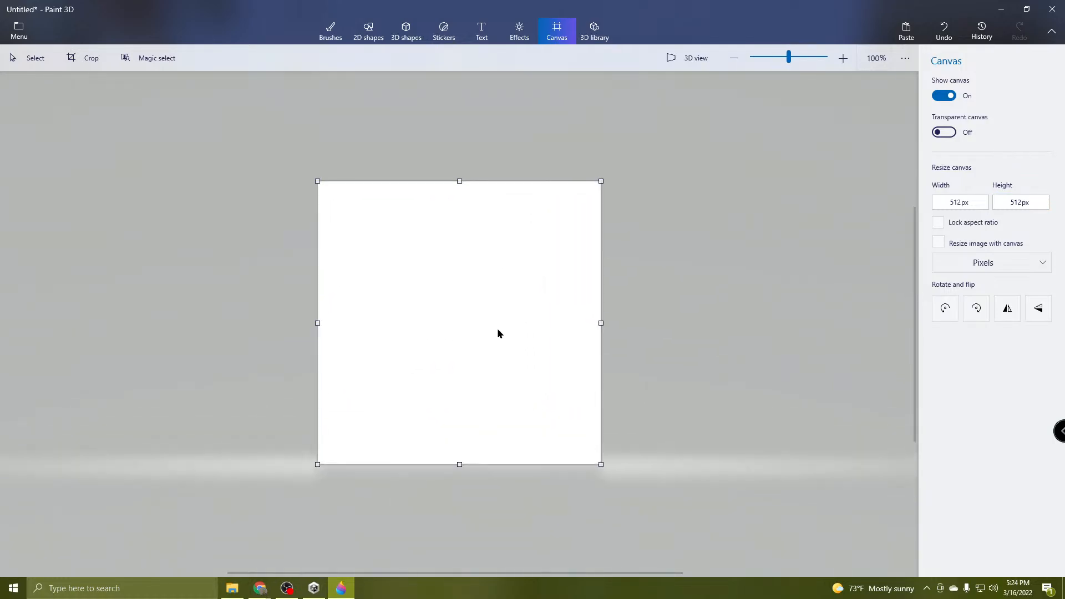
scroll(497, 328, up, 1)
scroll(495, 325, down, 1)
scroll(495, 325, up, 1)
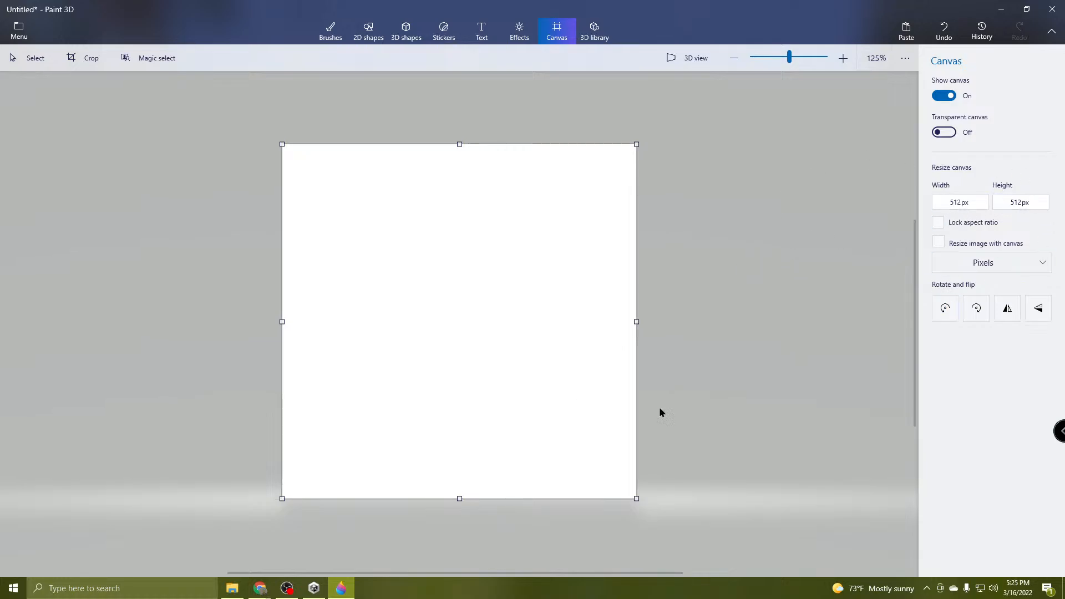
click(938, 222)
scroll(348, 222, down, 1)
scroll(457, 260, up, 2)
scroll(458, 238, down, 5)
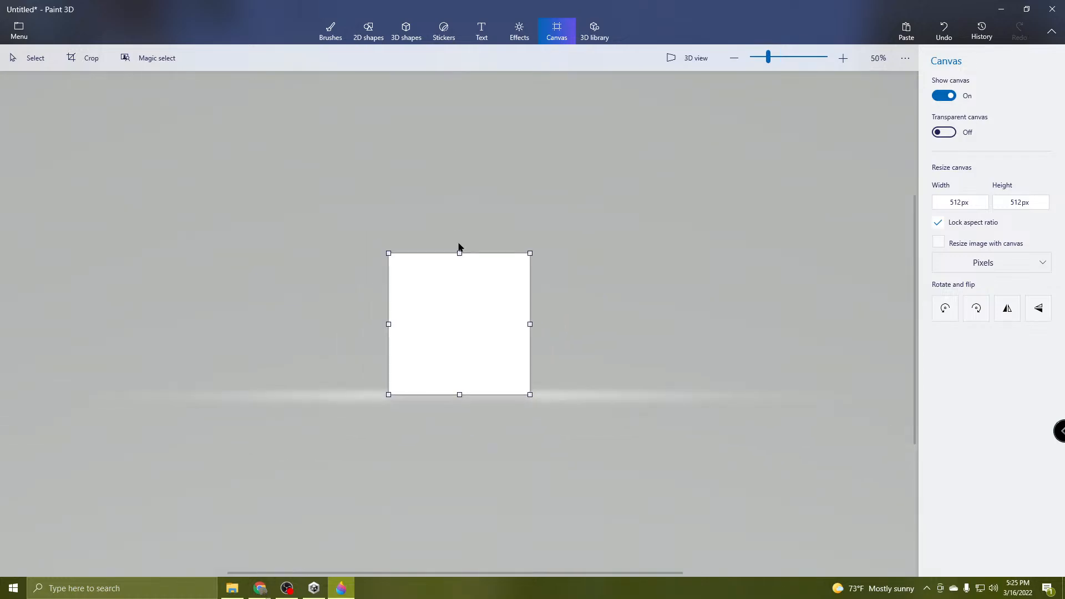
scroll(474, 227, up, 1)
scroll(449, 230, up, 3)
scroll(458, 235, down, 4)
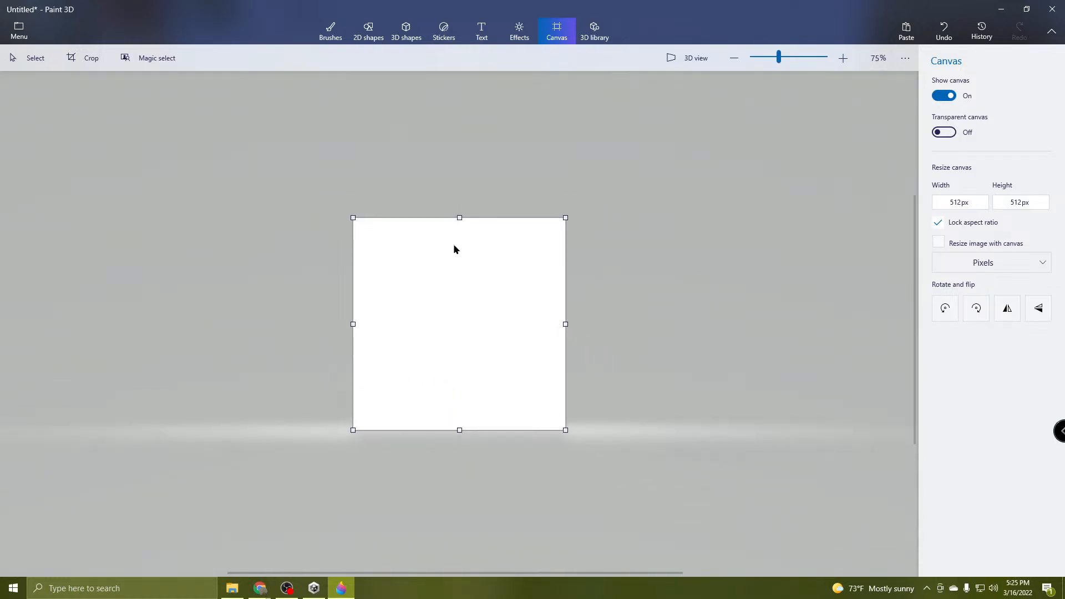
scroll(427, 311, up, 3)
scroll(425, 299, down, 3)
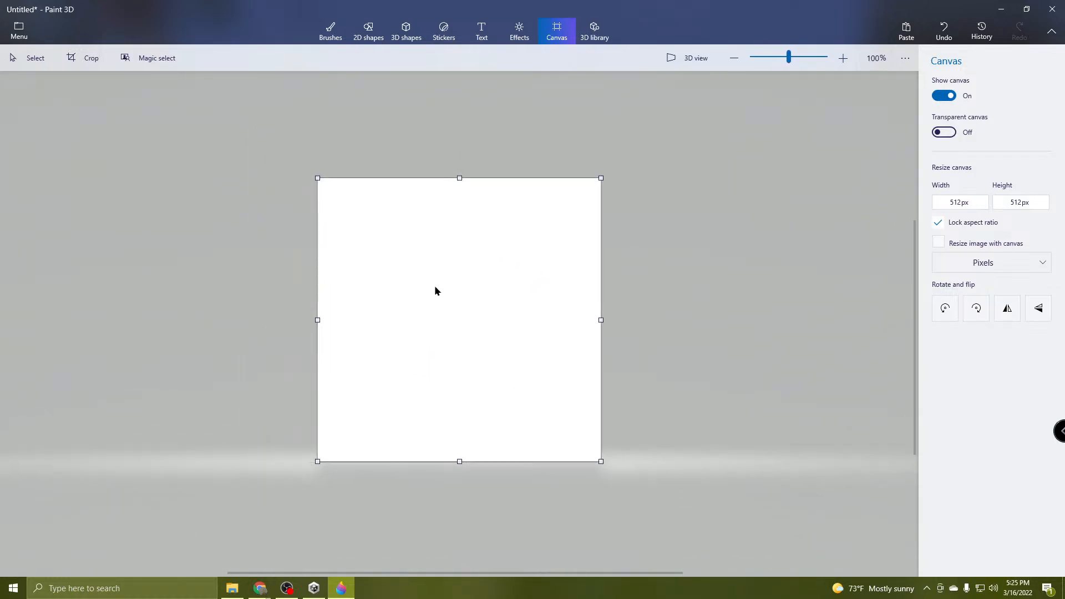
scroll(427, 303, up, 1)
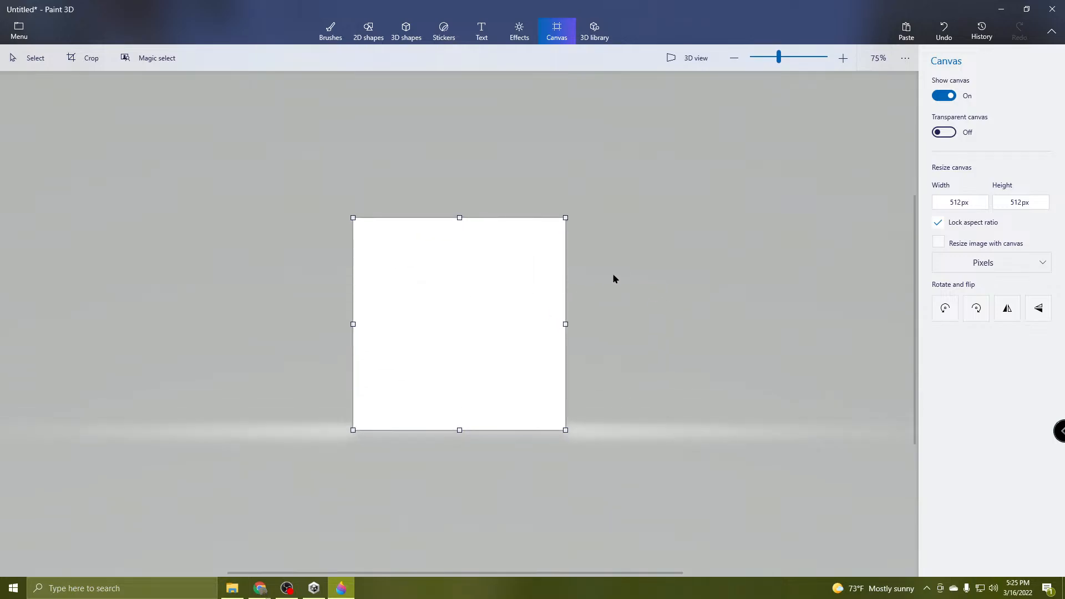
scroll(647, 299, down, 2)
scroll(630, 307, up, 1)
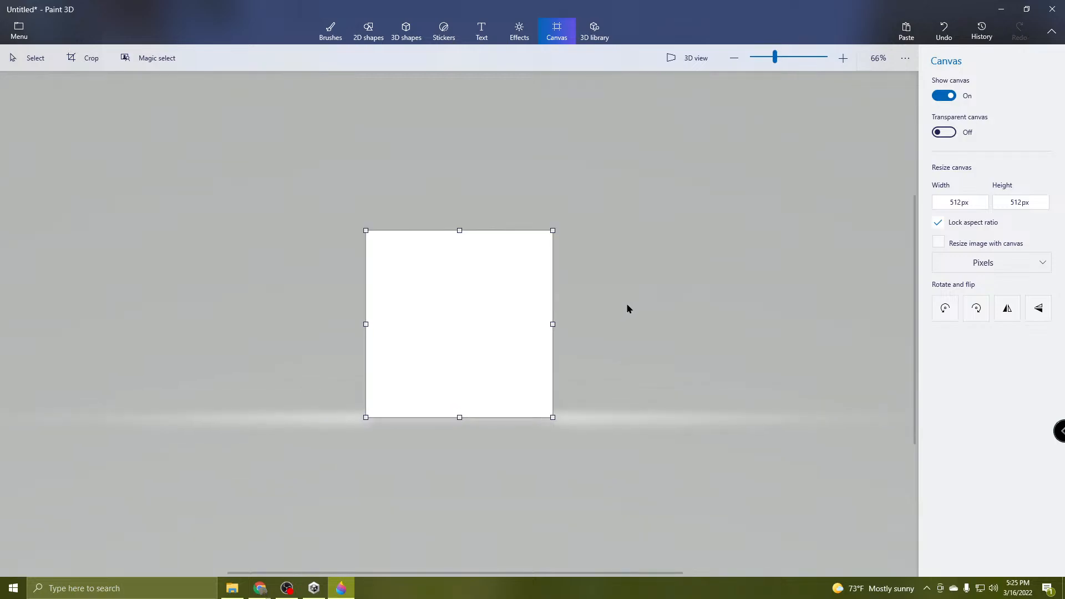
scroll(434, 304, up, 5)
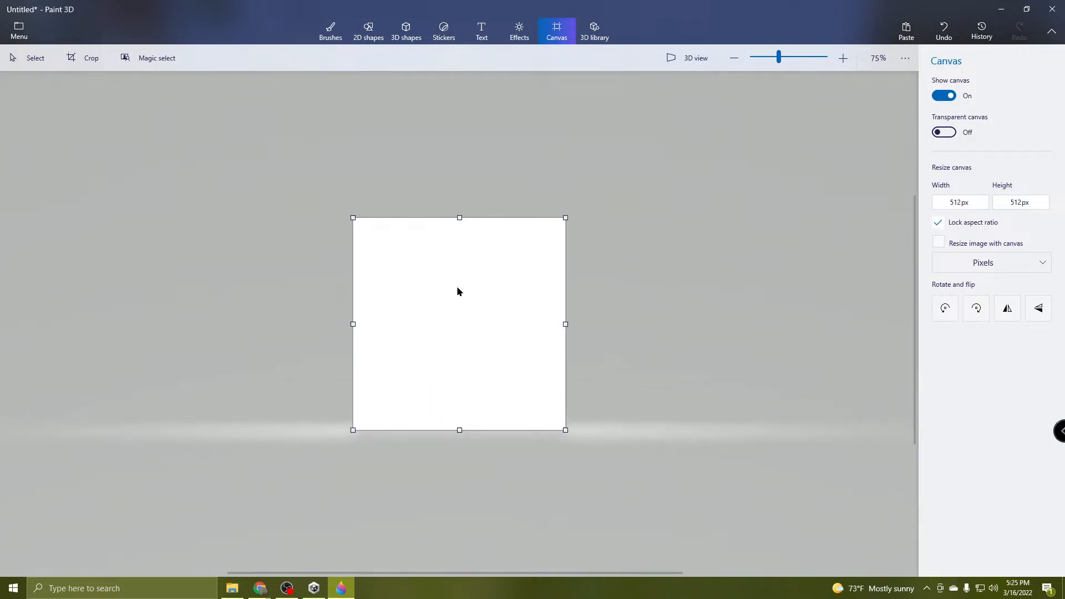
scroll(464, 346, up, 2)
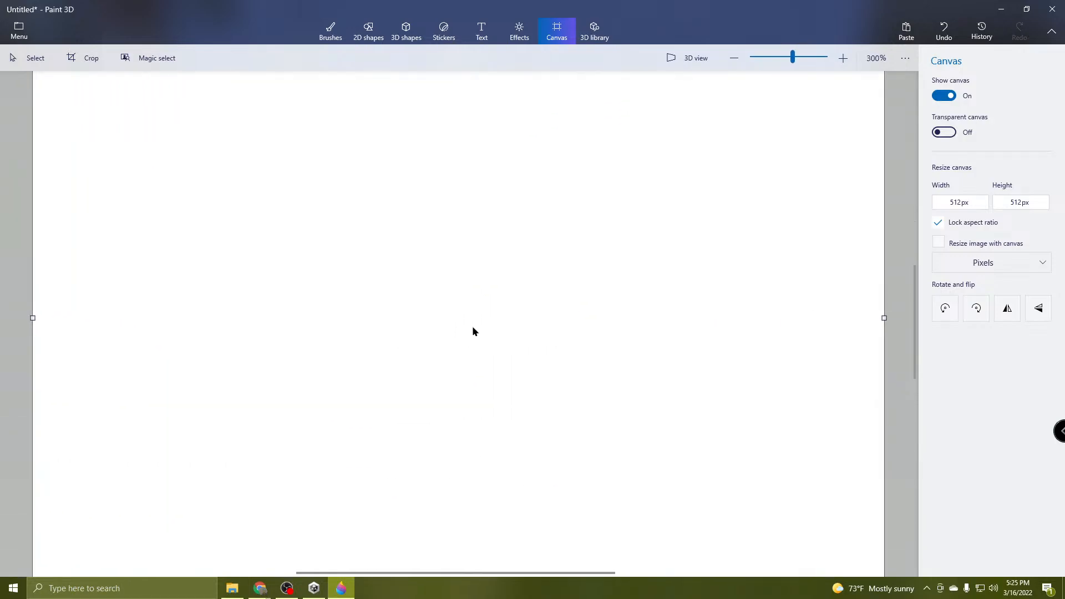
scroll(594, 302, down, 2)
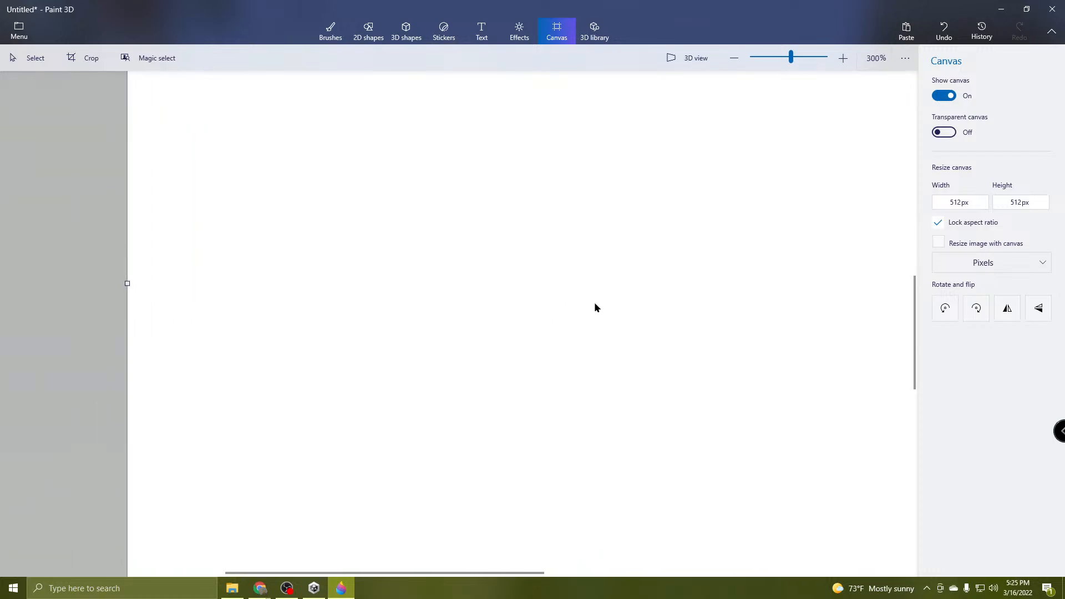
scroll(521, 302, up, 2)
scroll(471, 301, down, 1)
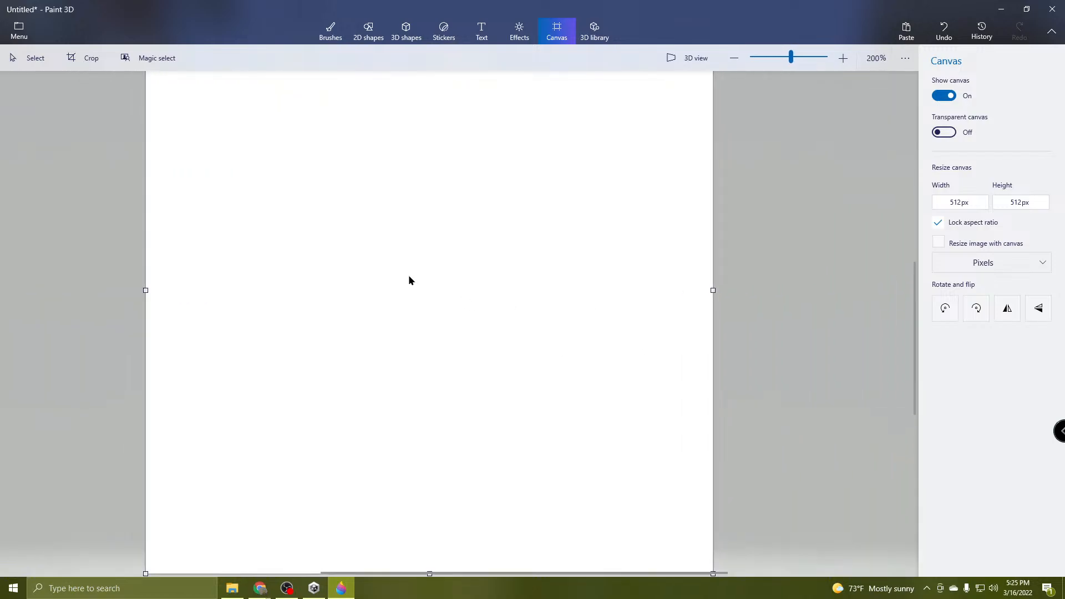
mouse_move(408, 274)
middle_down()
mouse_move(527, 305)
mouse_move(384, 335)
mouse_move(524, 233)
mouse_move(634, 333)
mouse_move(742, 327)
mouse_move(574, 268)
mouse_move(766, 368)
mouse_move(497, 207)
mouse_move(735, 228)
mouse_move(661, 327)
middle_up()
scroll(649, 305, down, 2)
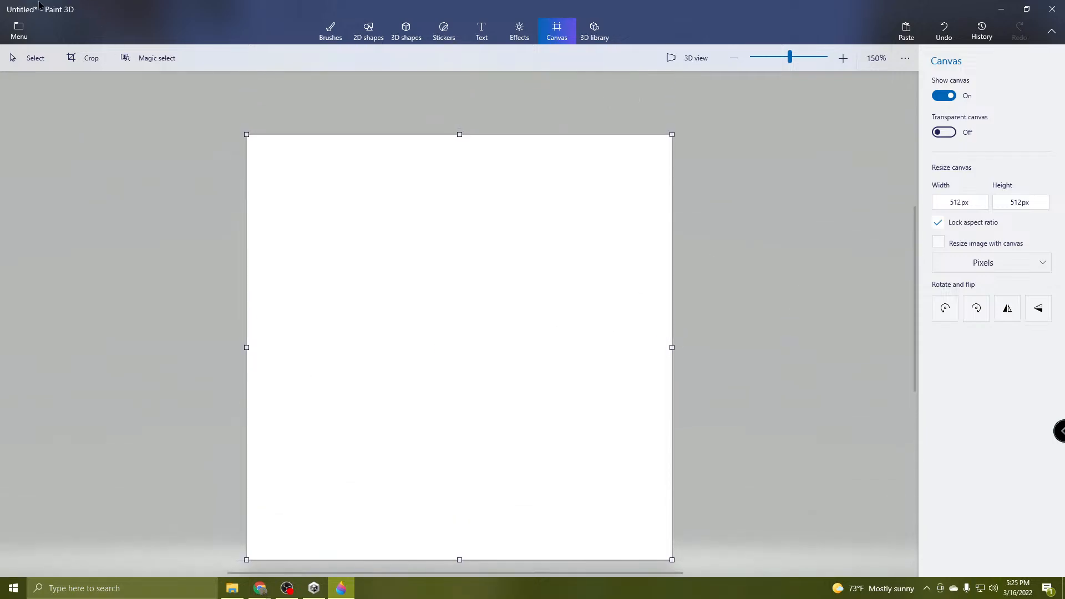
Insert the PlayStation 4 game case template image from Saved Pictures > EDITING > GOOGLE DOWNLOADS onto the canvas.
click(19, 31)
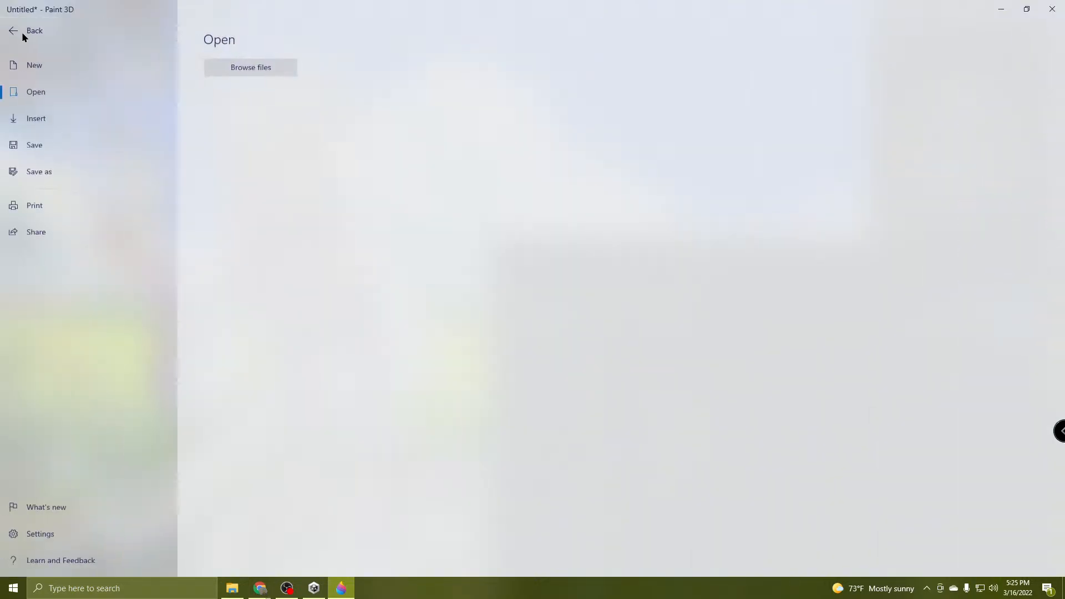
click(59, 116)
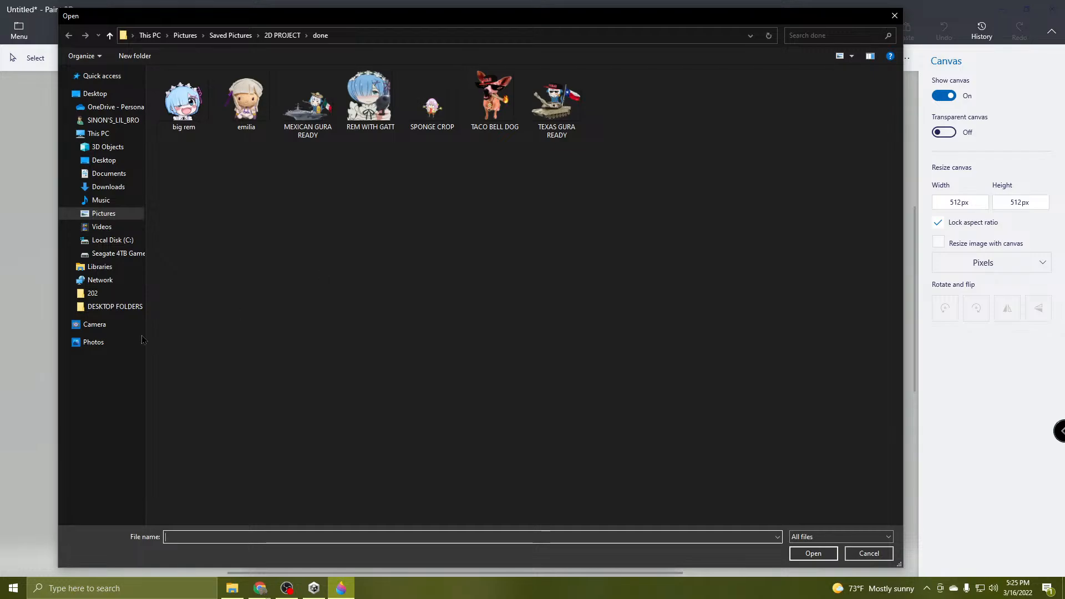
click(114, 215)
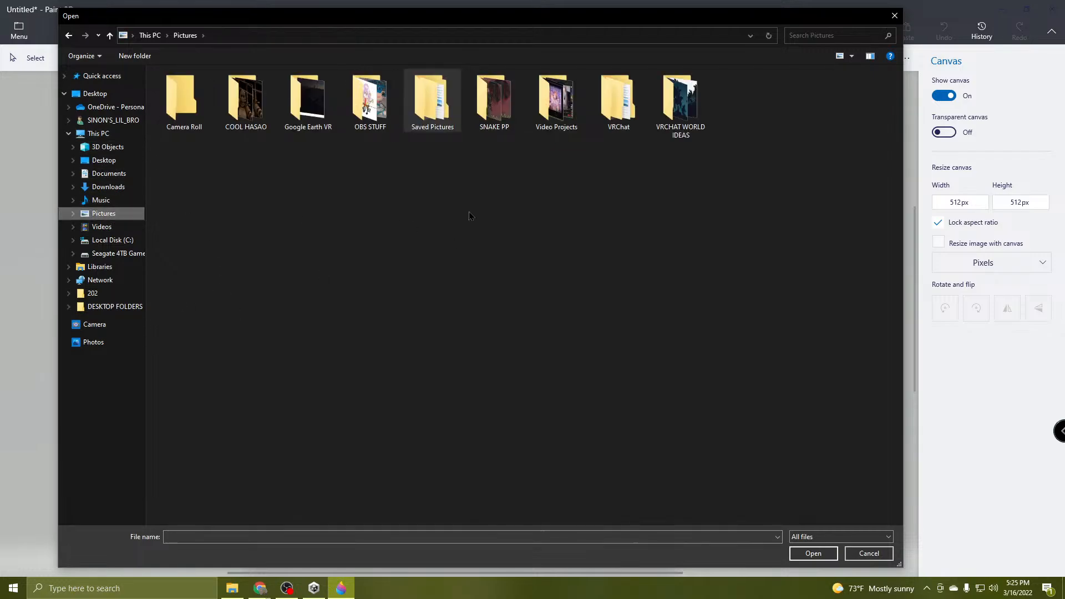
double_click(438, 113)
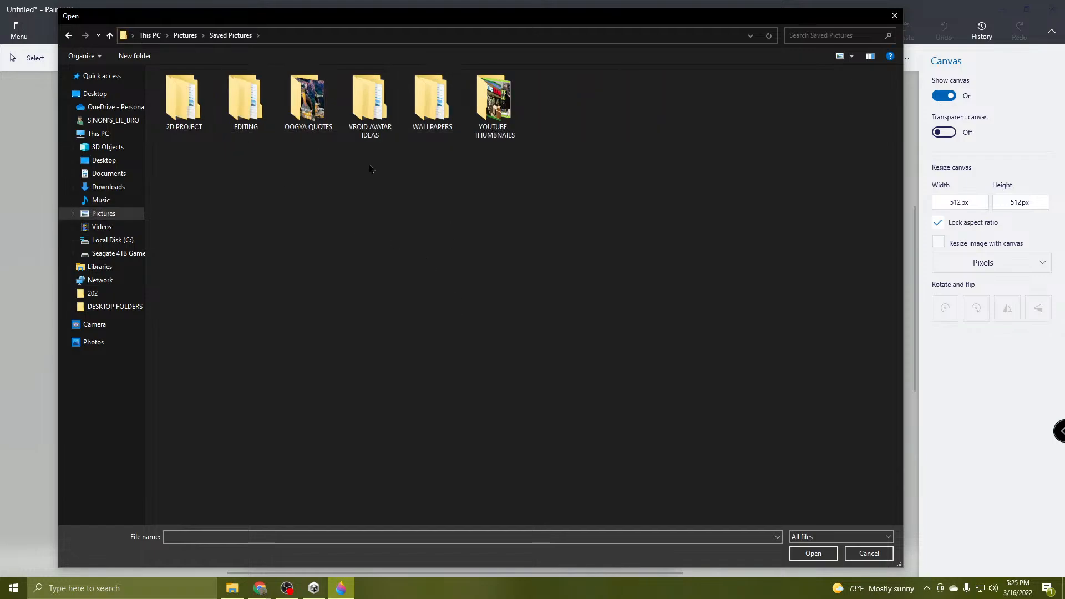
double_click(257, 100)
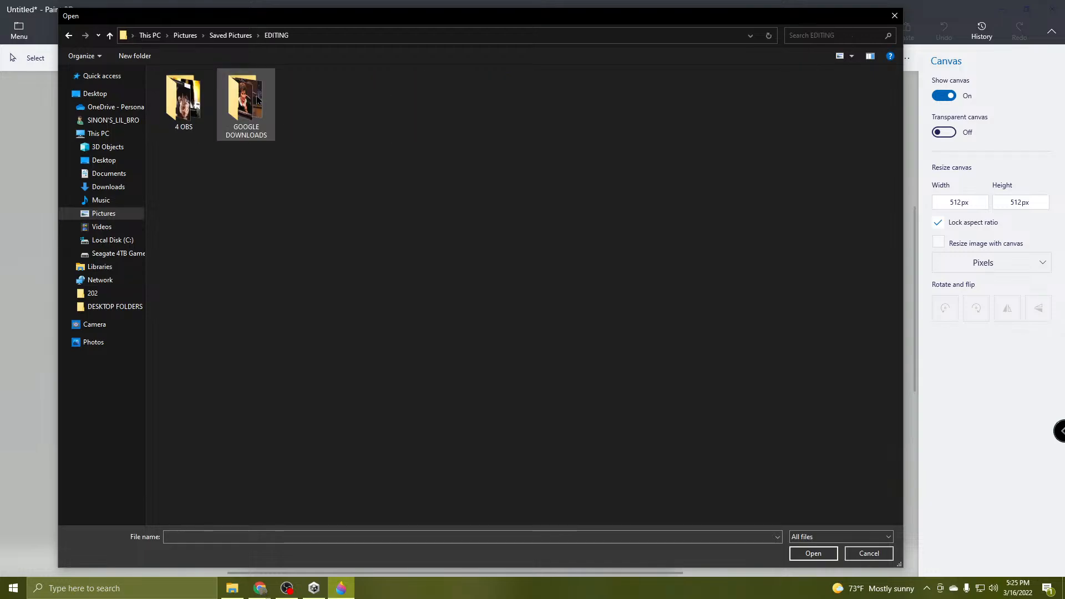
double_click(248, 115)
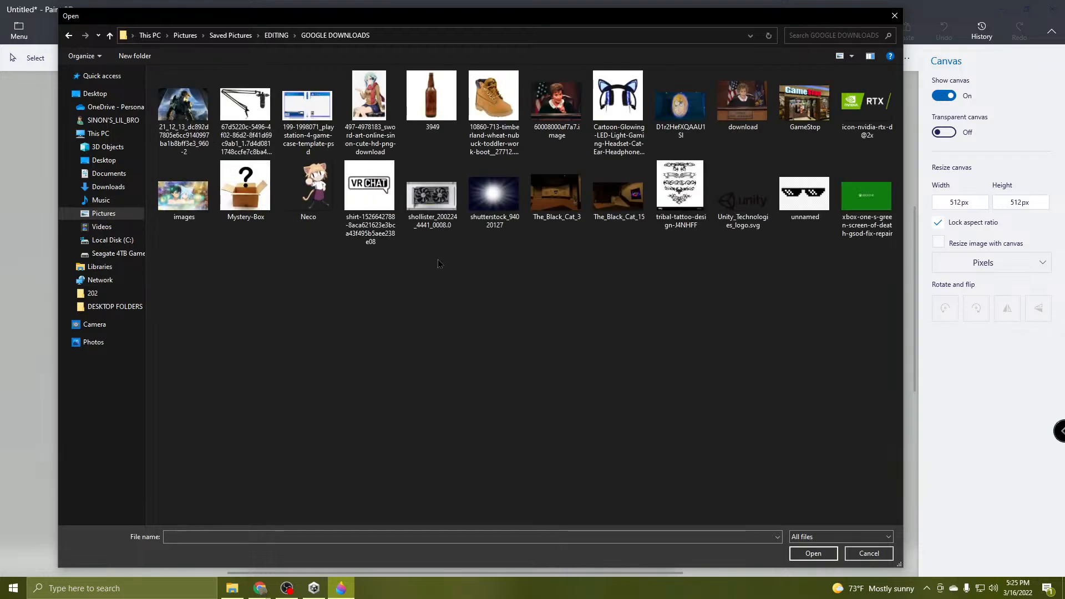
double_click(308, 103)
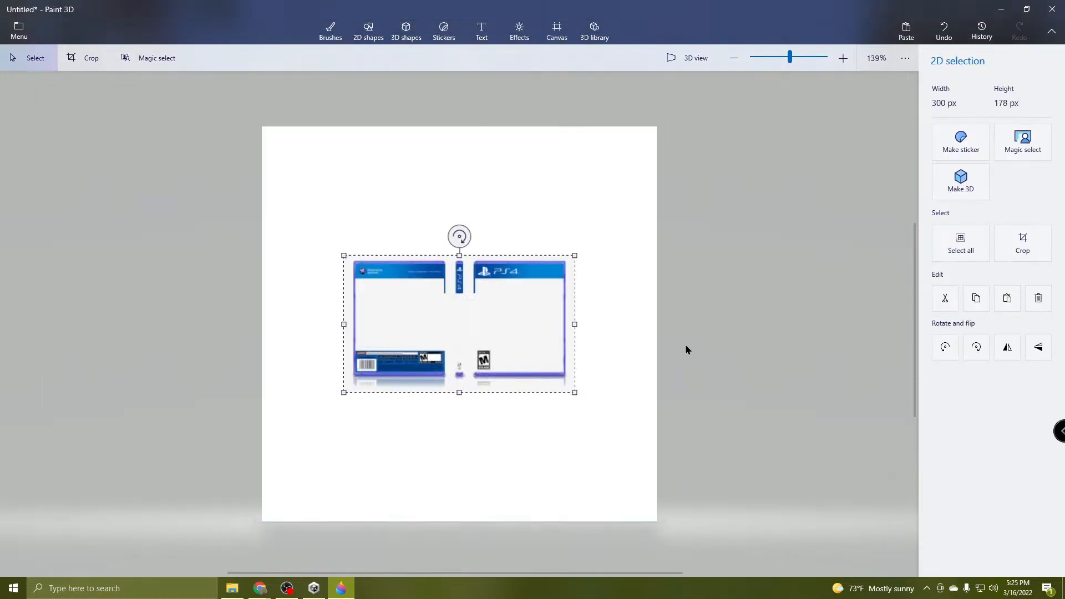
Convert the inserted PS4 case template into a 3D object and move it off the canvas to its left side.
click(959, 180)
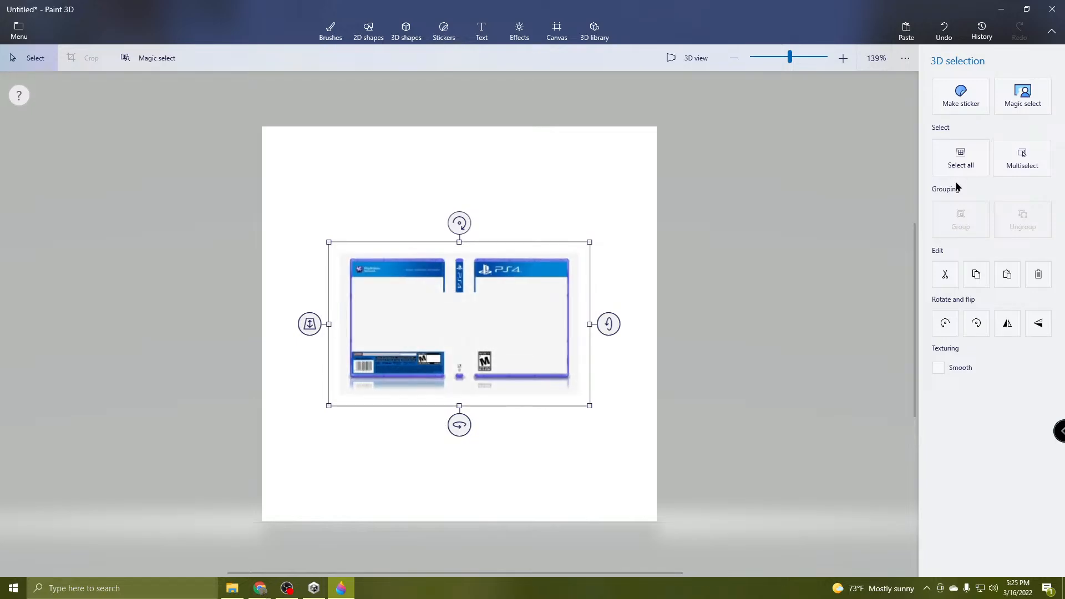
drag(498, 328, 401, 350)
drag(219, 345, 238, 275)
mouse_move(397, 361)
mouse_down()
mouse_move(183, 178)
mouse_move(169, 188)
mouse_move(184, 198)
mouse_up()
Insert the judge picture 60008000af7a7.image as a 3D object and place it, scaled down, left of the canvas below the PS4 template.
click(19, 32)
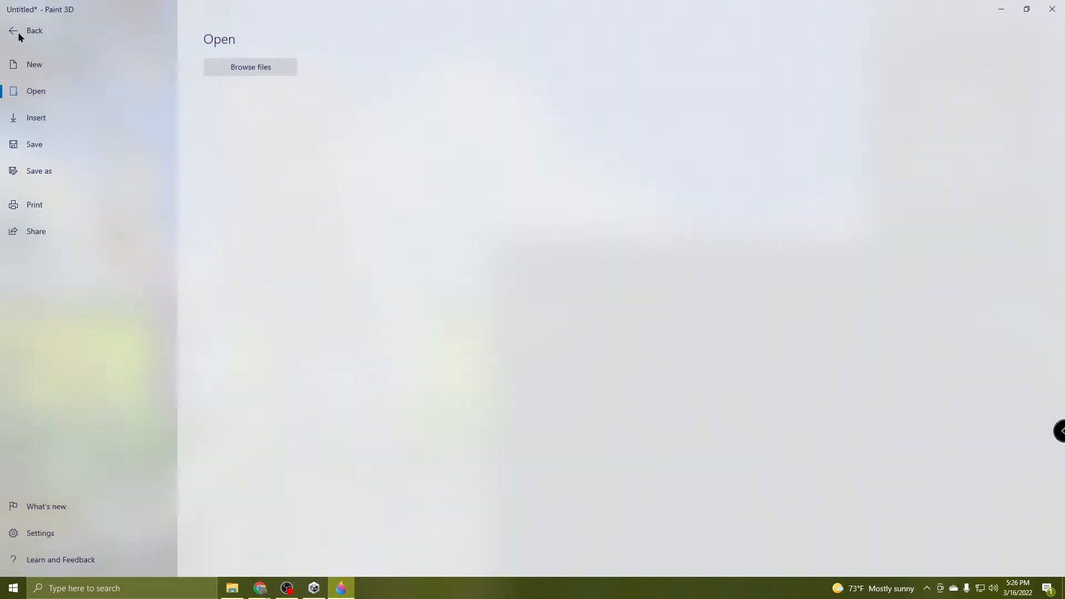
click(83, 119)
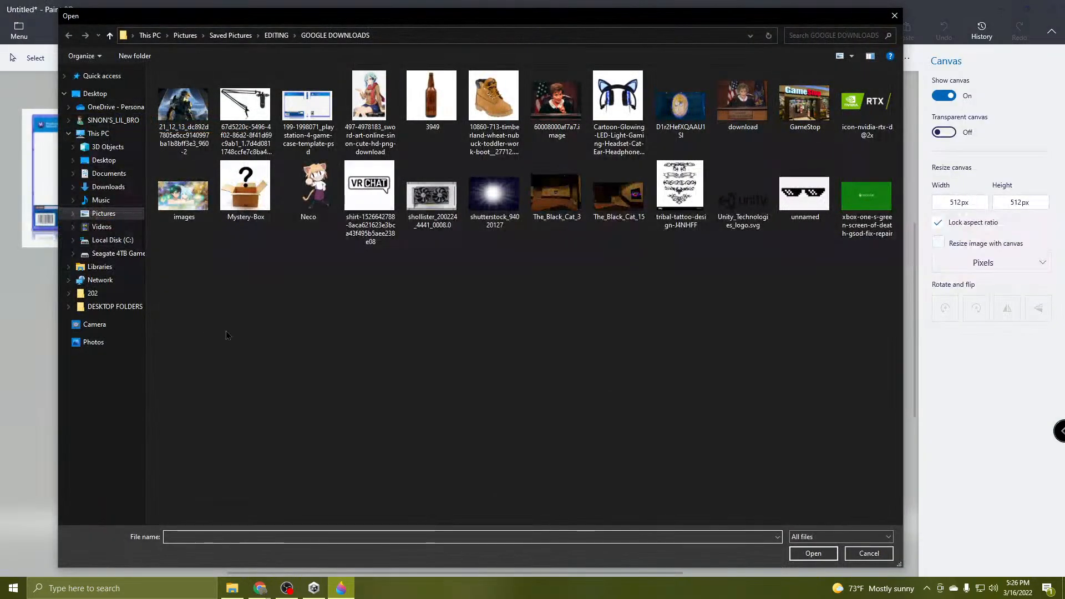
double_click(565, 95)
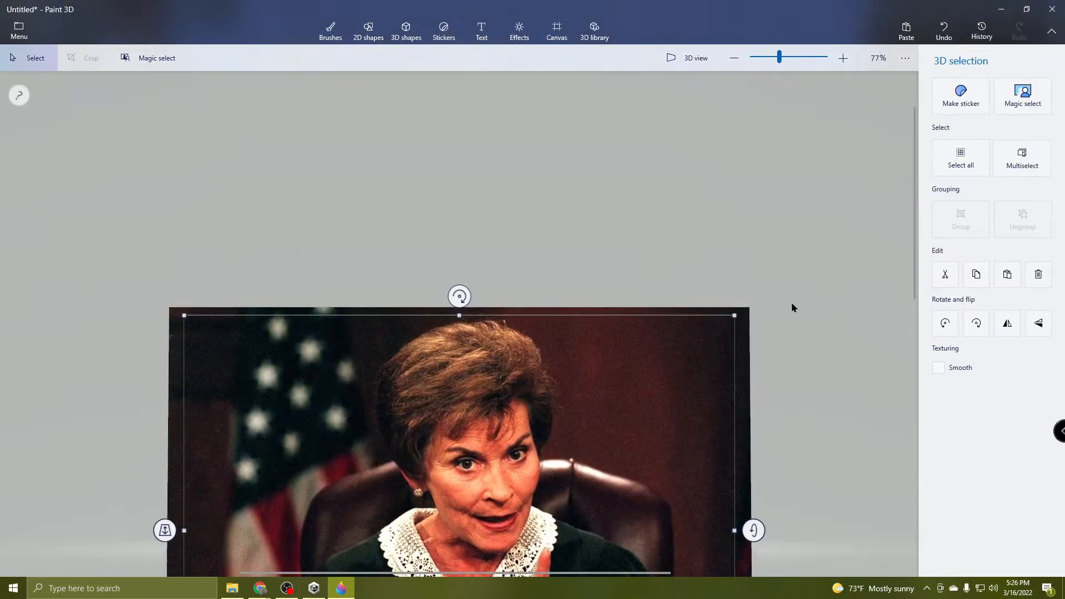
drag(730, 319, 440, 506)
drag(378, 555, 512, 293)
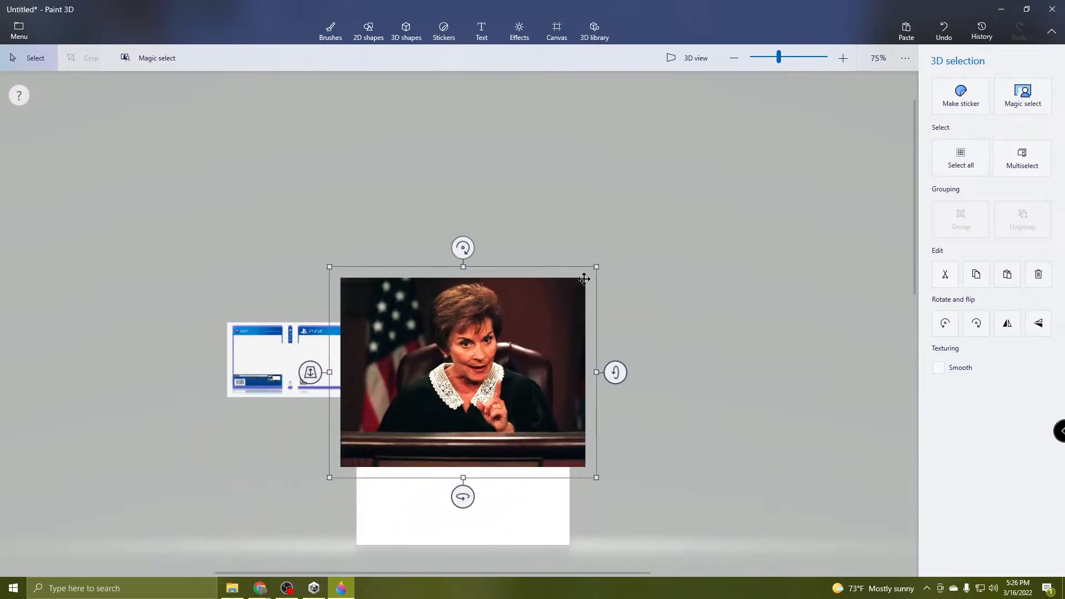
drag(595, 267, 426, 410)
drag(397, 445, 306, 461)
Insert the courtroom picture named download as a 3D object and place it, scaled down, to the right of the canvas.
click(22, 28)
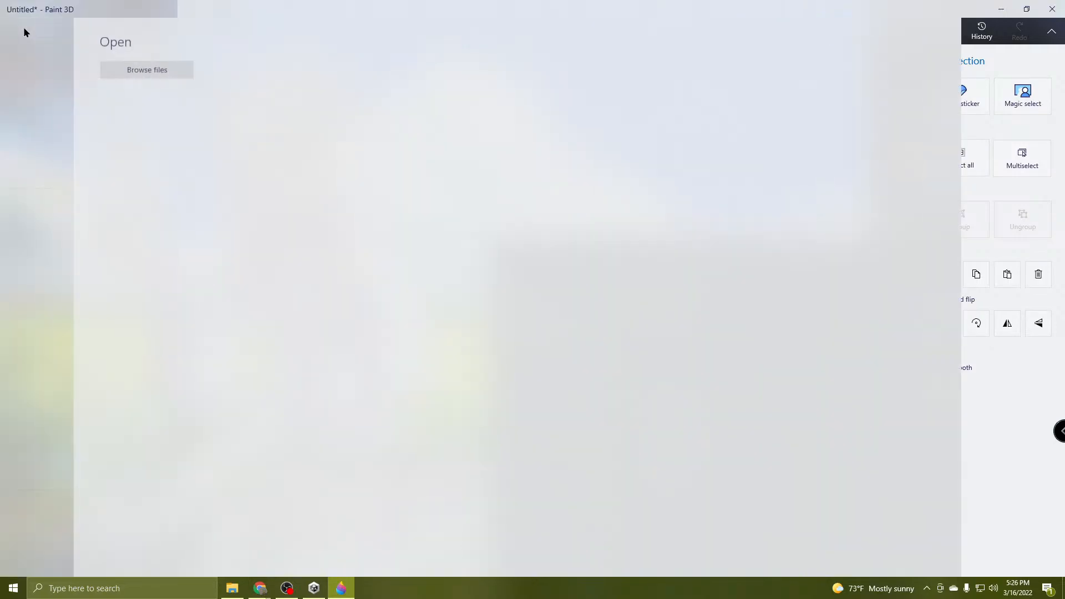
click(70, 116)
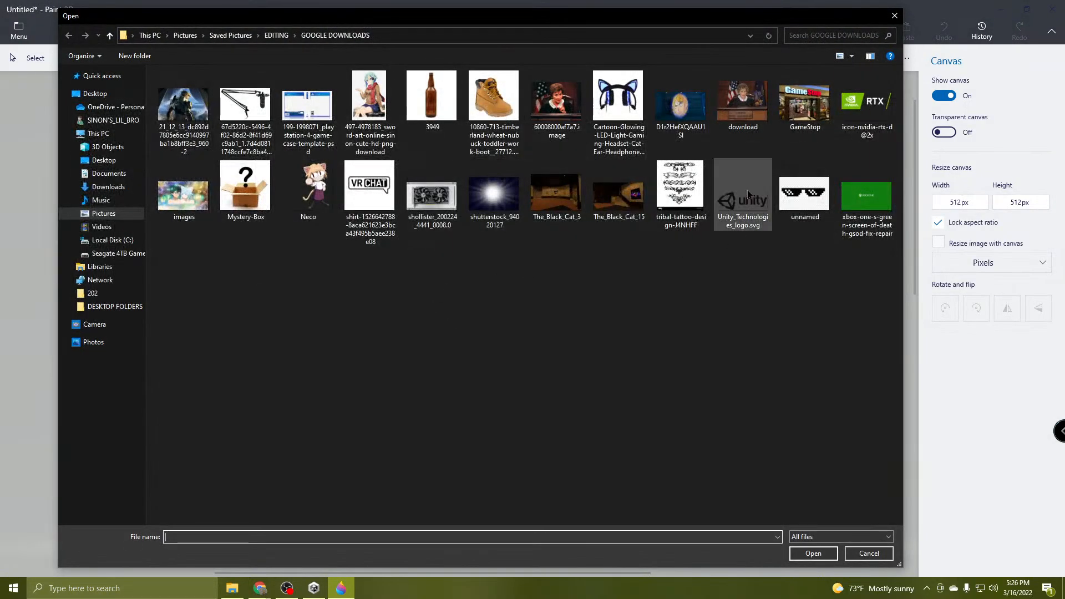
double_click(747, 107)
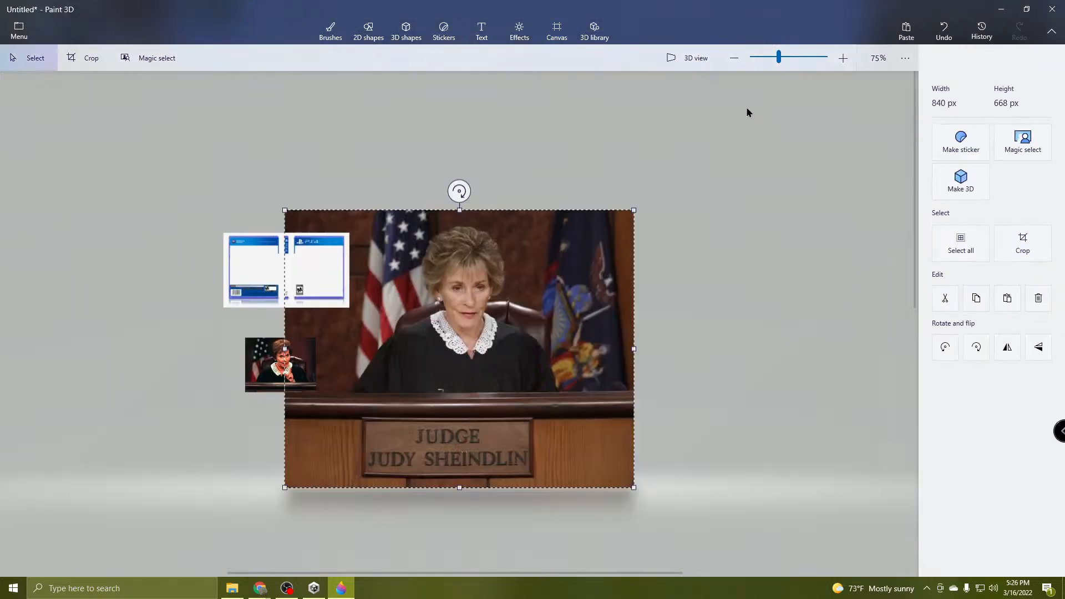
click(966, 181)
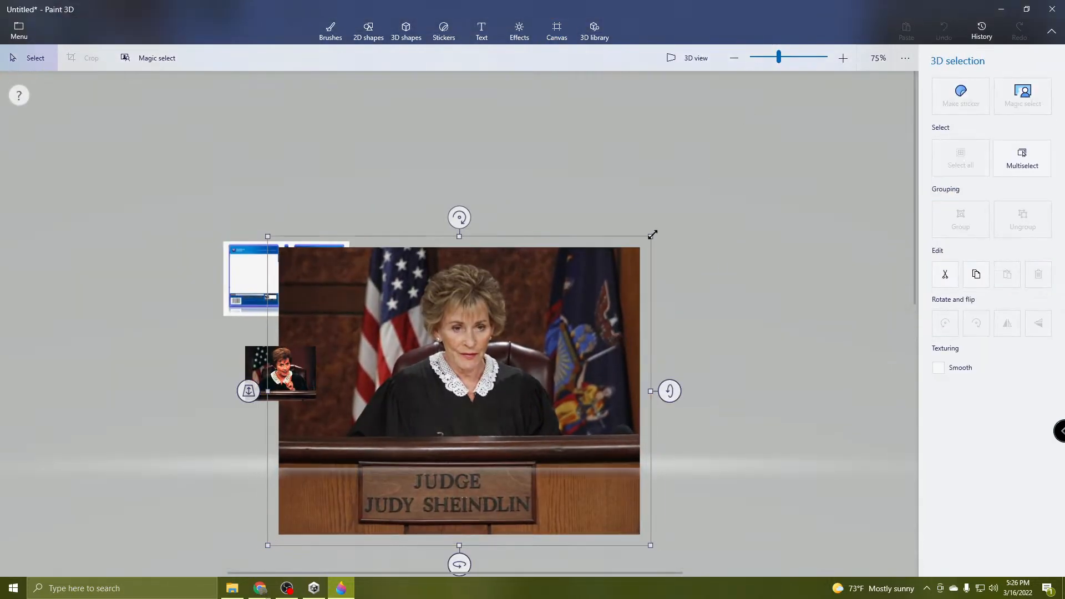
drag(651, 236, 376, 435)
drag(327, 506, 638, 300)
Move the PS4 case template back onto the canvas, horizontally centred and slightly above the middle.
scroll(500, 429, up, 2)
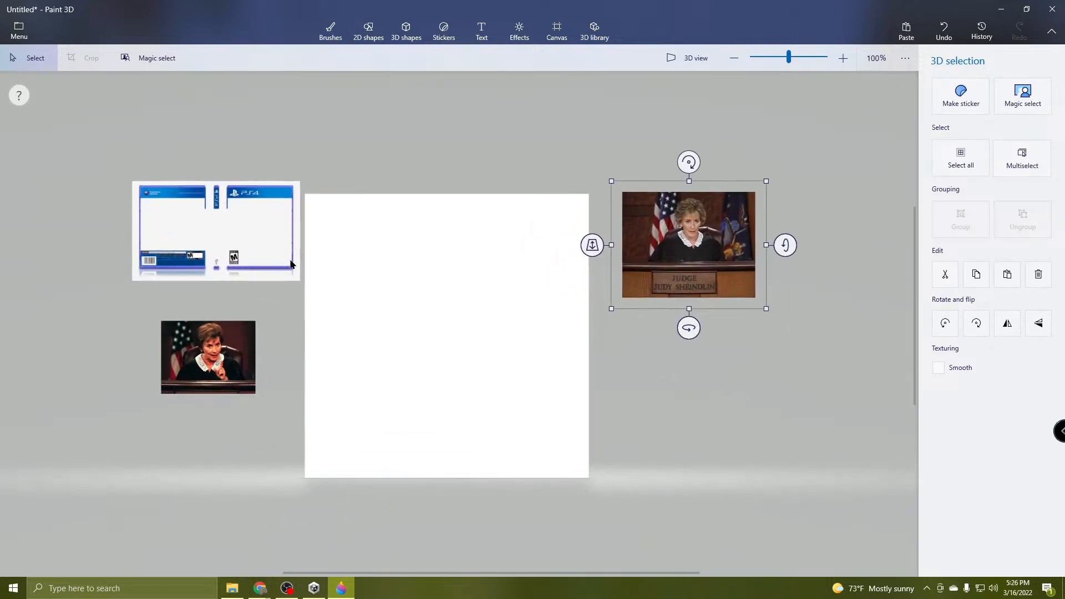
click(228, 231)
drag(228, 231, 444, 348)
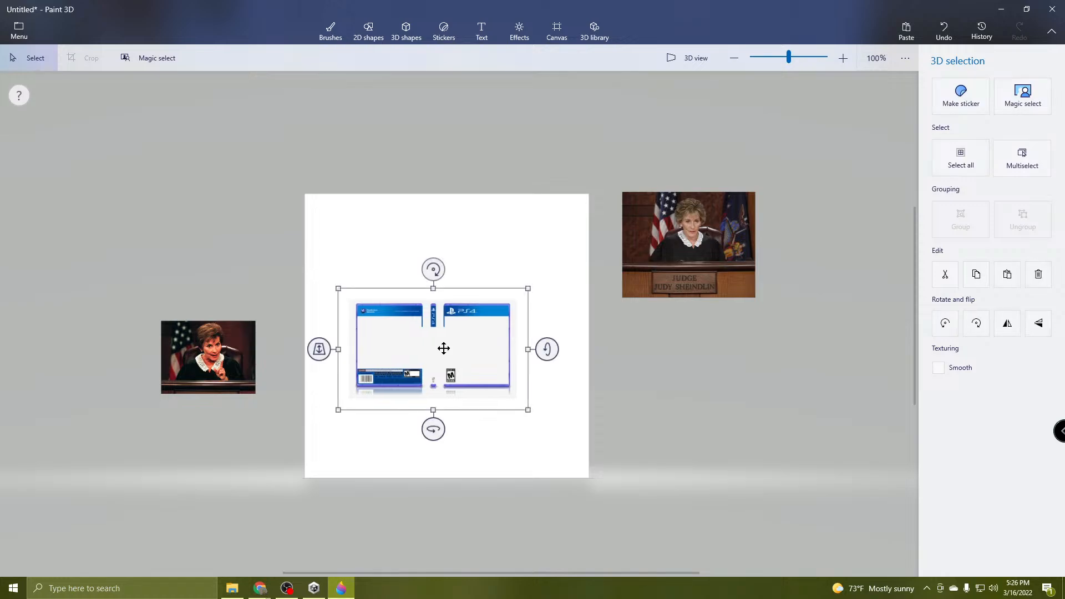
scroll(444, 348, up, 4)
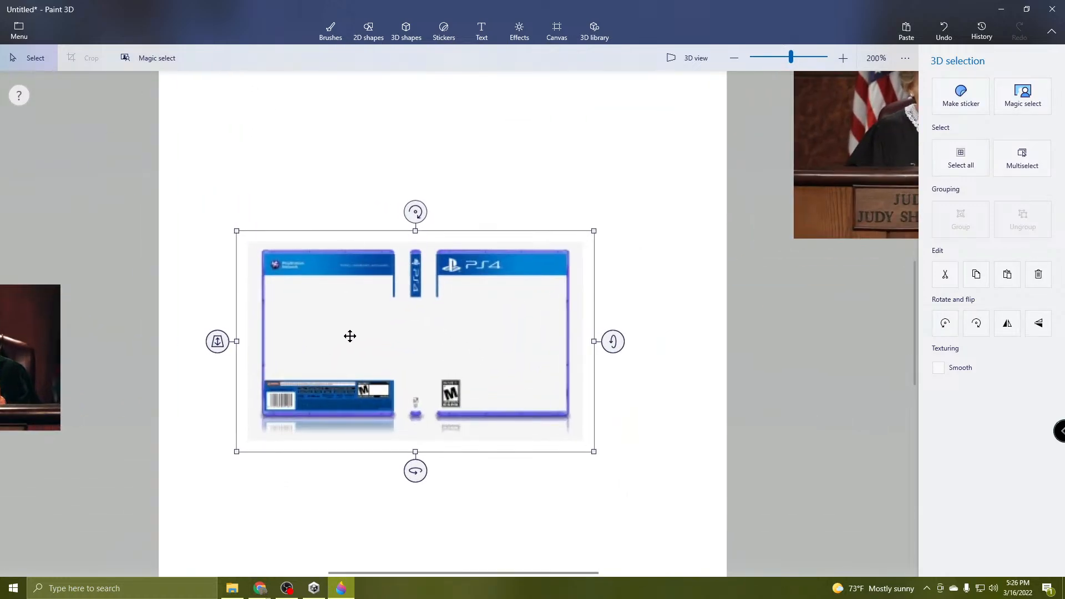
drag(349, 337, 383, 267)
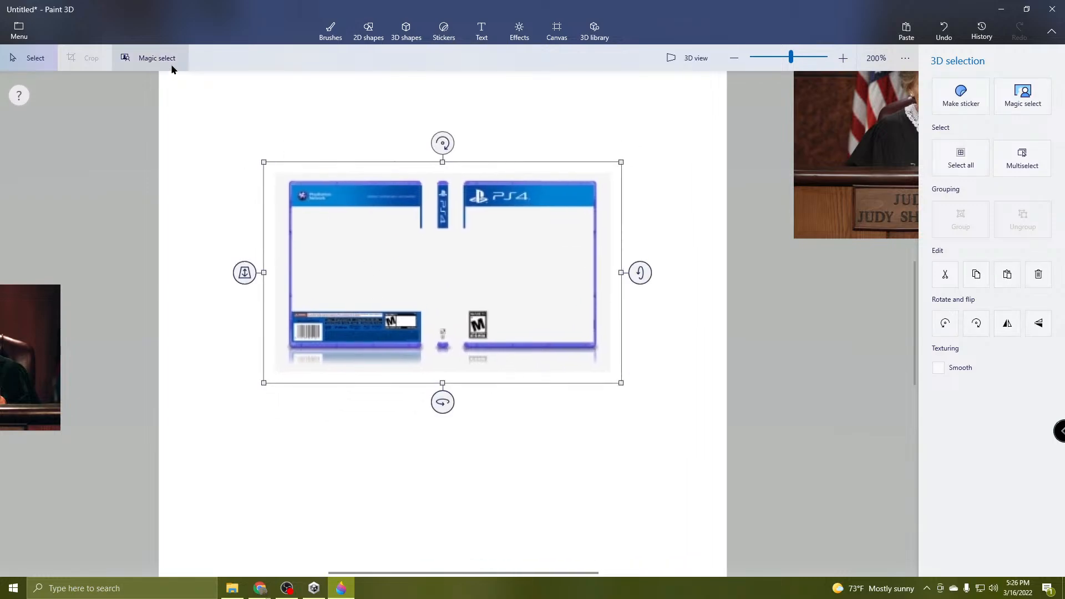
Start Magic select on the PS4 template and narrow the focus area's left edge to exclude the back cover and spine.
click(157, 58)
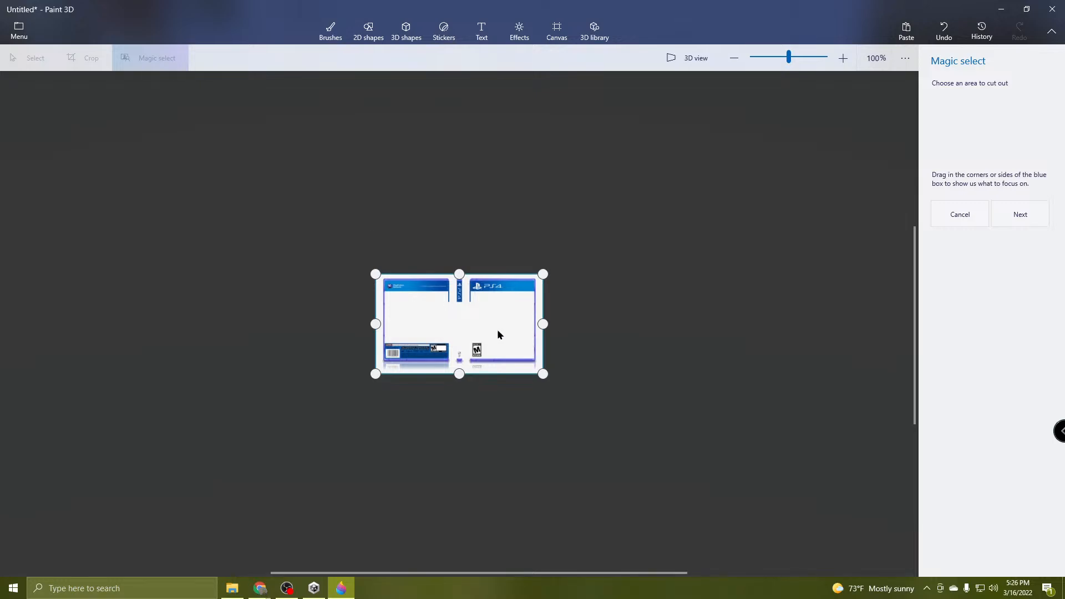
ctrl+scroll(498, 331, up, 5)
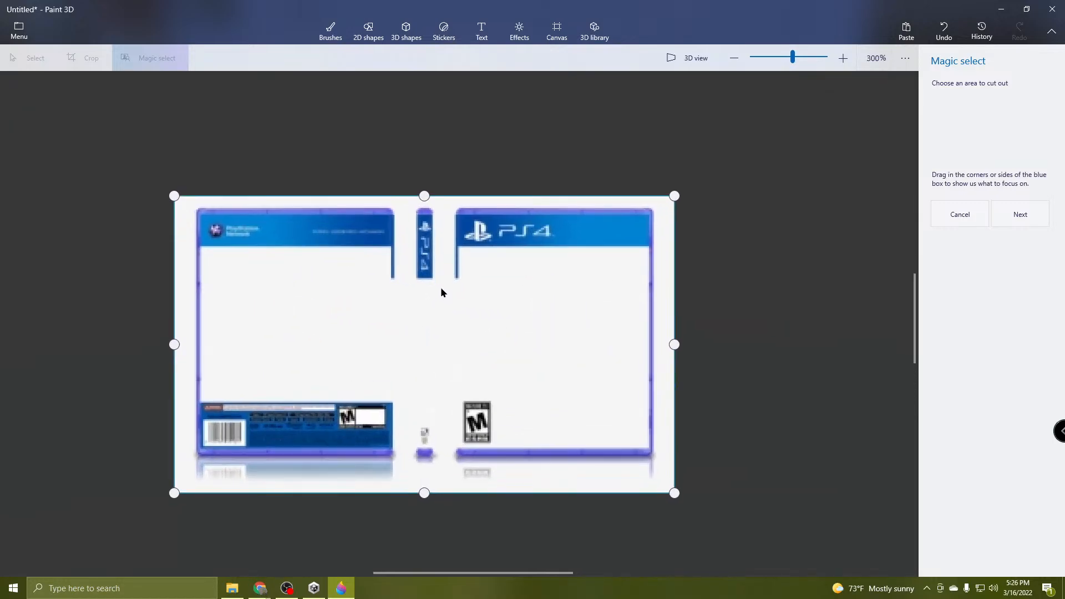
ctrl+scroll(480, 309, up, 3)
ctrl+scroll(484, 309, down, 2)
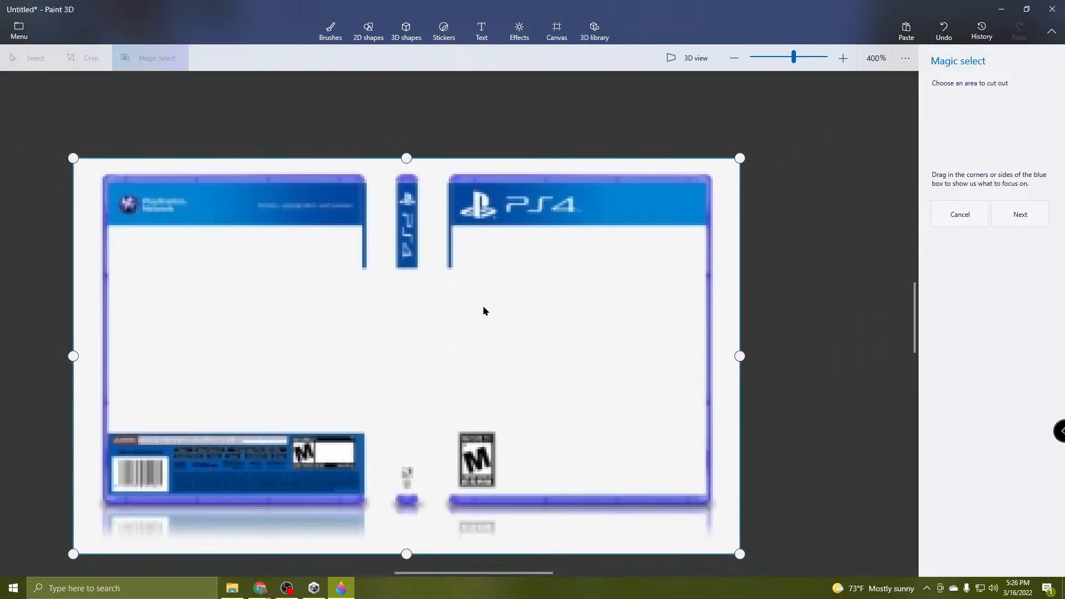
drag(73, 355, 441, 389)
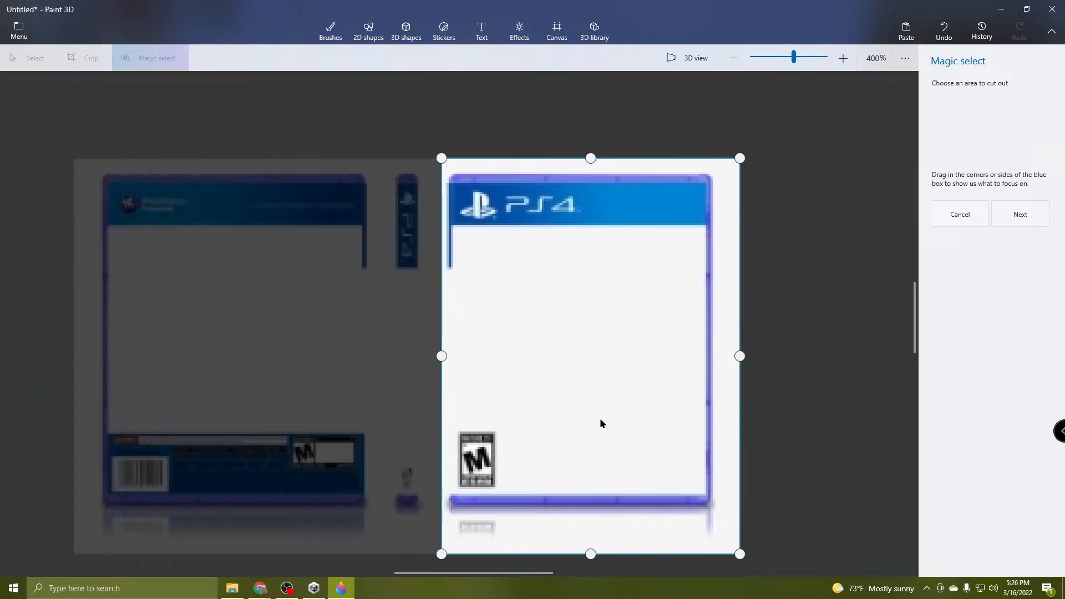
Trim the focus area's bottom, right and top edges closely around the PS4 front cover and proceed to refining the cutout.
middle_drag(601, 420, 536, 336)
drag(529, 472, 533, 435)
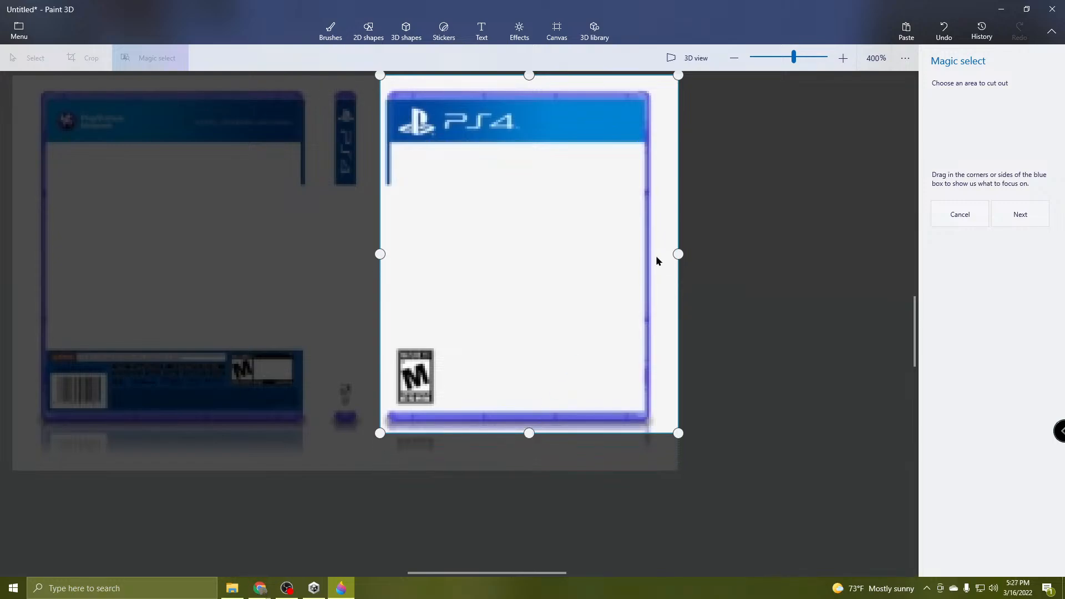
drag(676, 253, 652, 287)
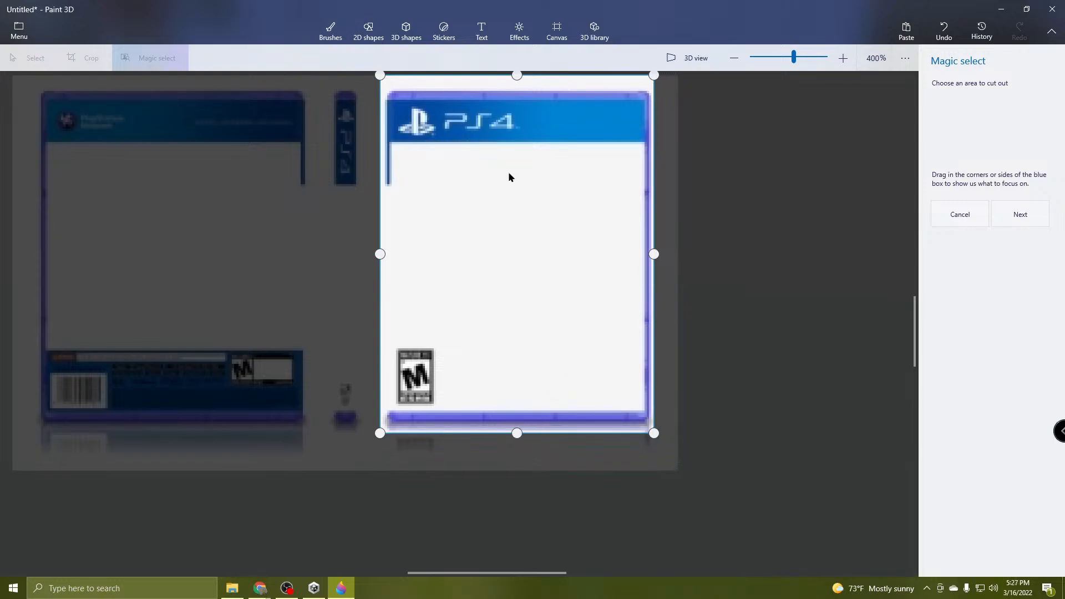
middle_drag(523, 91, 532, 143)
drag(529, 127, 531, 137)
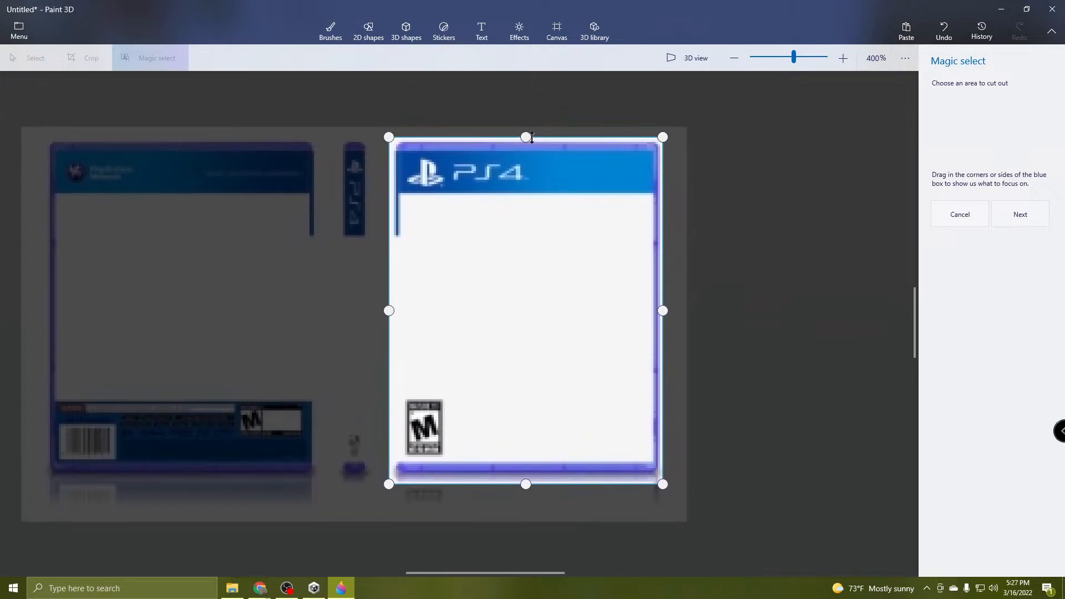
scroll(457, 214, up, 2)
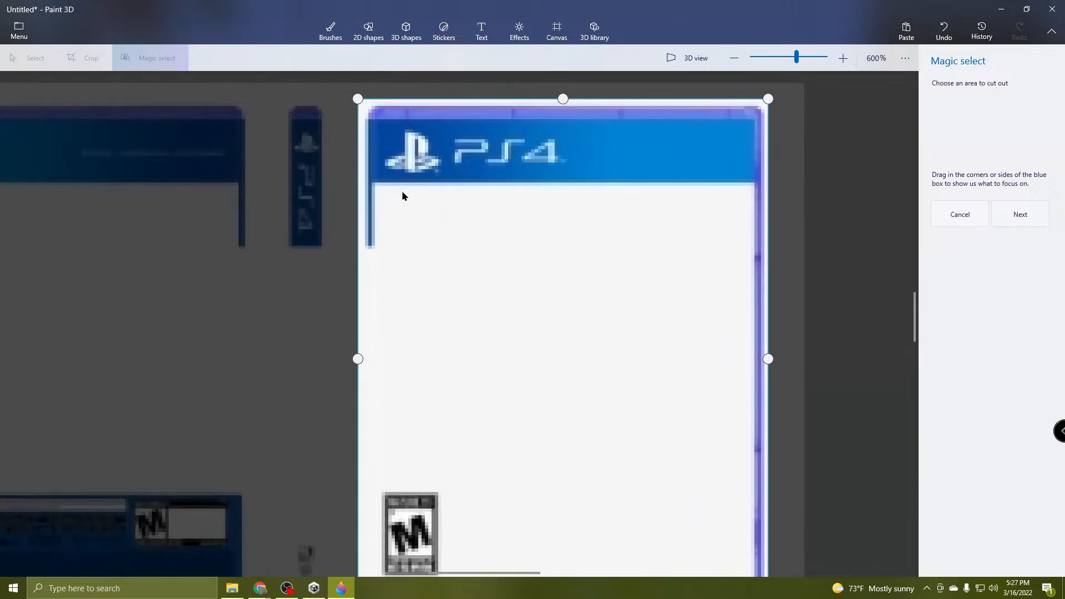
scroll(461, 525, down, 2)
middle_drag(483, 495, 481, 414)
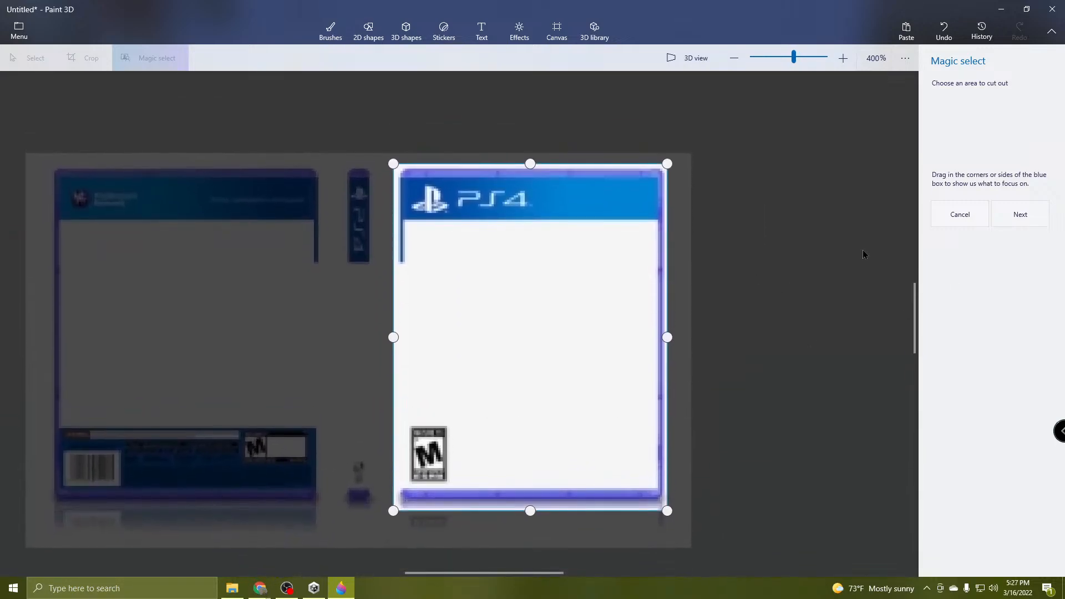
click(1021, 215)
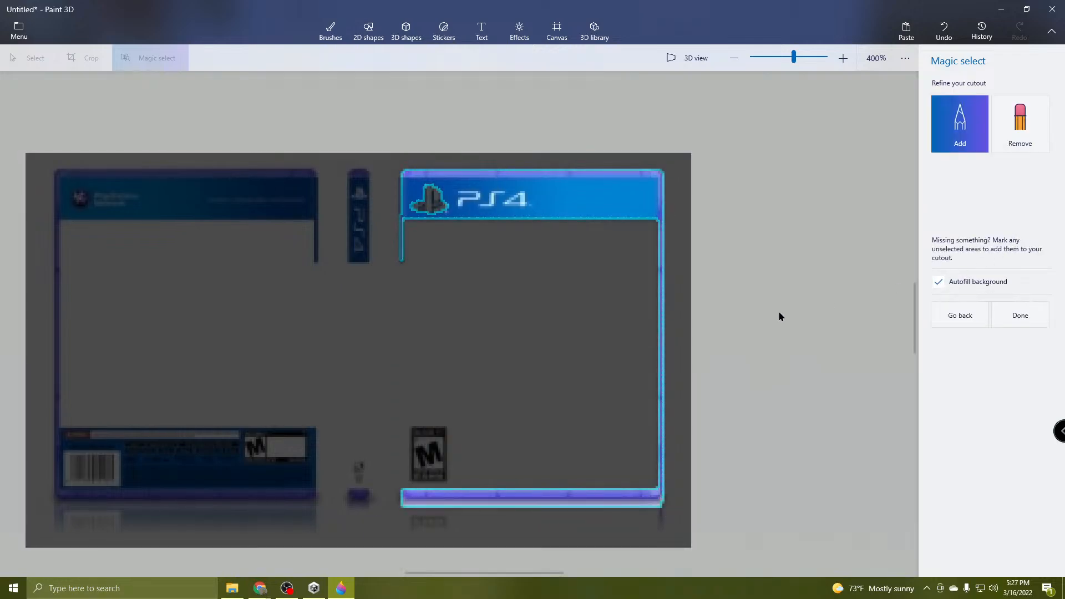
Add the missing PlayStation logo on the front cover's blue banner to the cutout.
scroll(426, 198, up, 6)
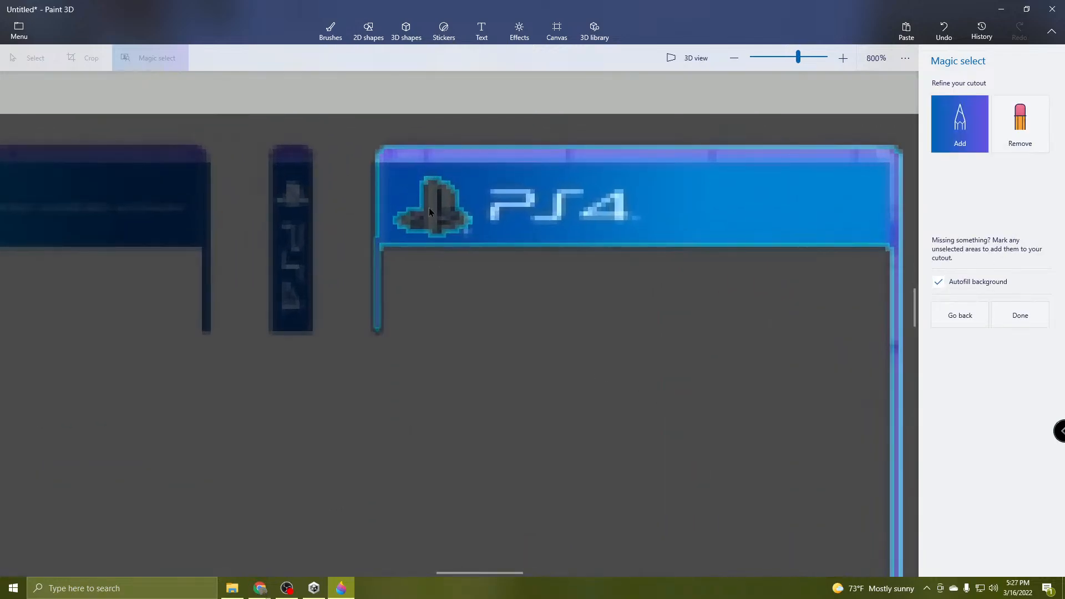
mouse_move(318, 149)
mouse_down()
mouse_move(433, 209)
mouse_move(482, 251)
mouse_up()
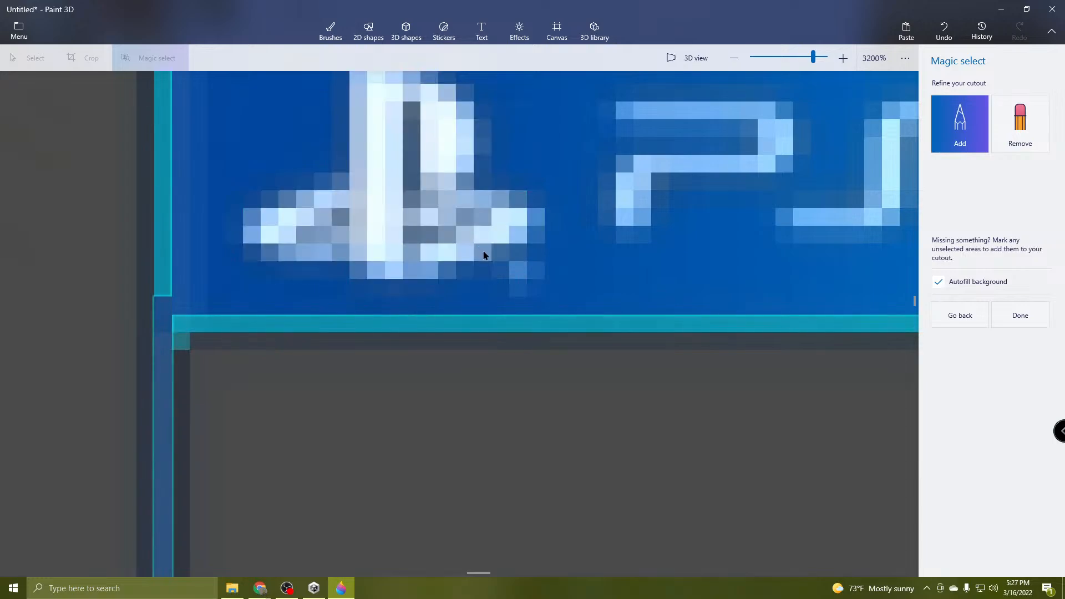
Add the M rating label on the PS4 front cover to the cutout and finish the Magic select.
scroll(482, 252, down, 6)
scroll(483, 423, up, 4)
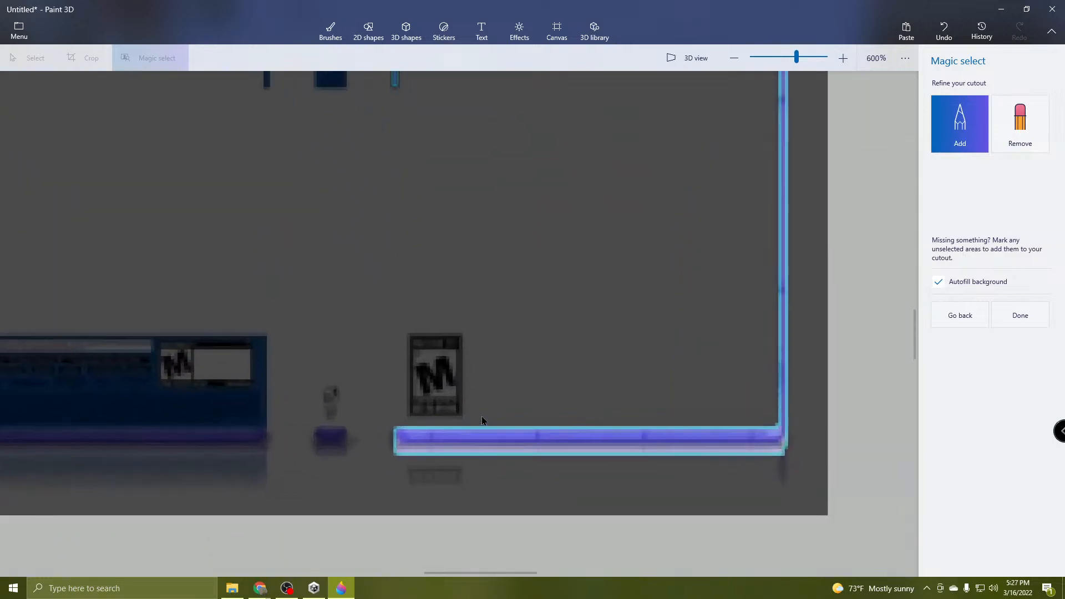
mouse_move(364, 211)
mouse_down()
mouse_move(369, 267)
mouse_move(313, 255)
mouse_up()
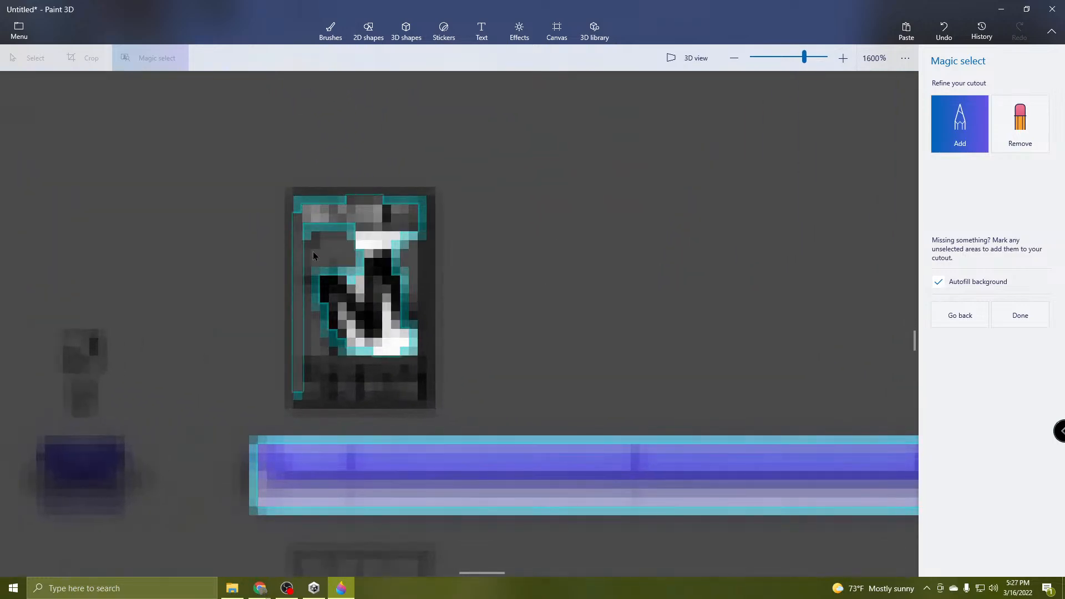
scroll(493, 330, down, 4)
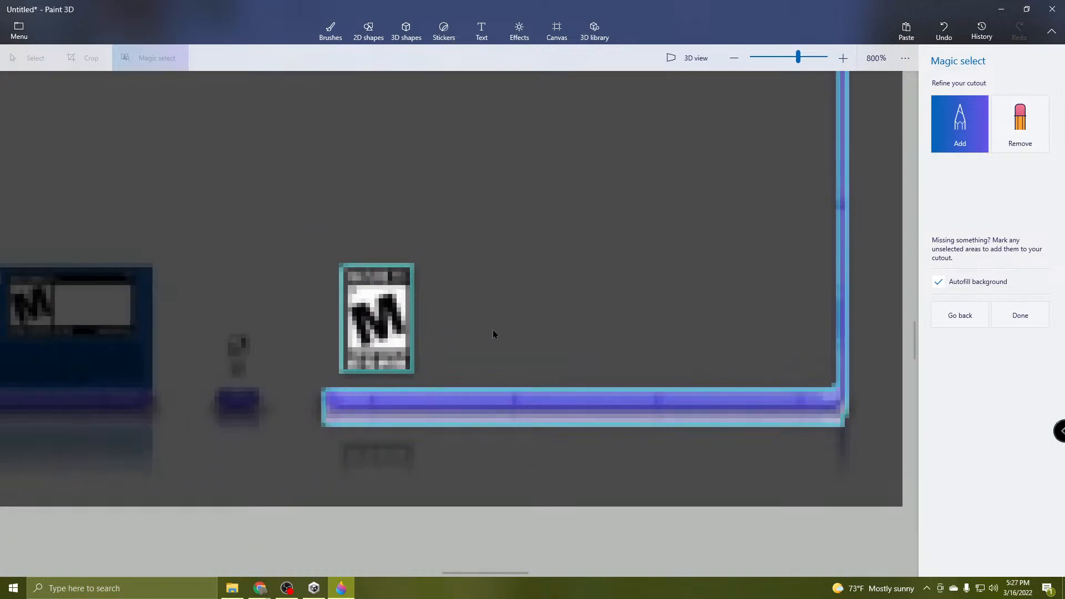
scroll(542, 376, down, 3)
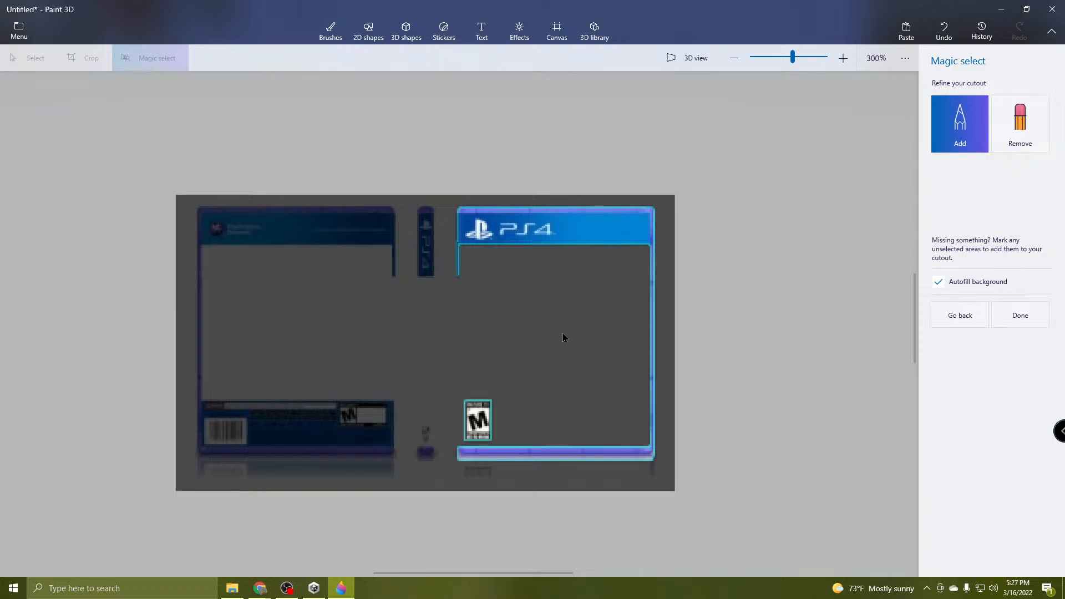
scroll(557, 375, up, 1)
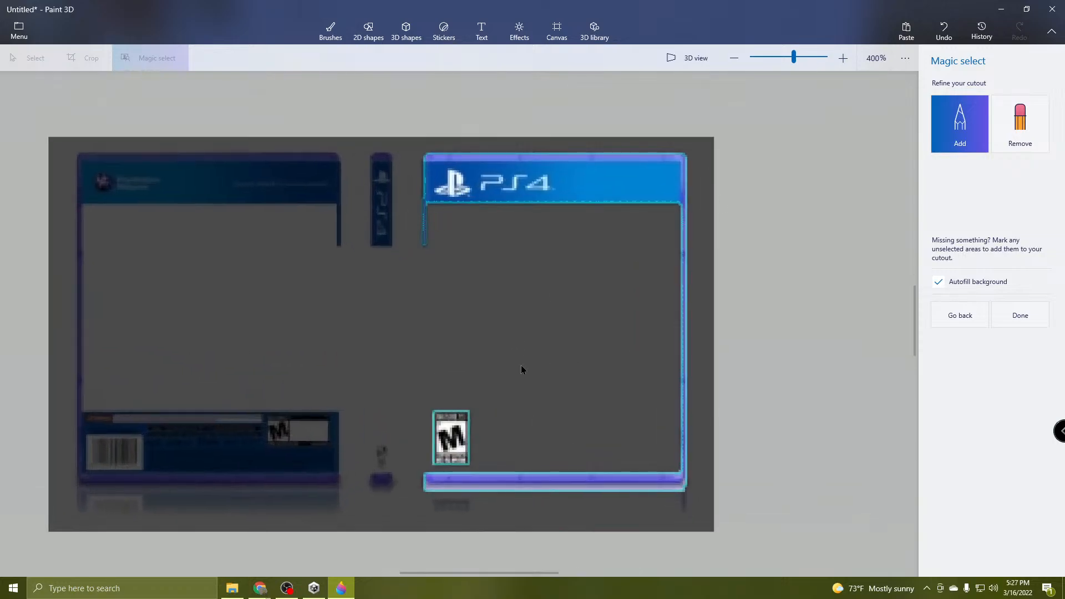
click(1026, 312)
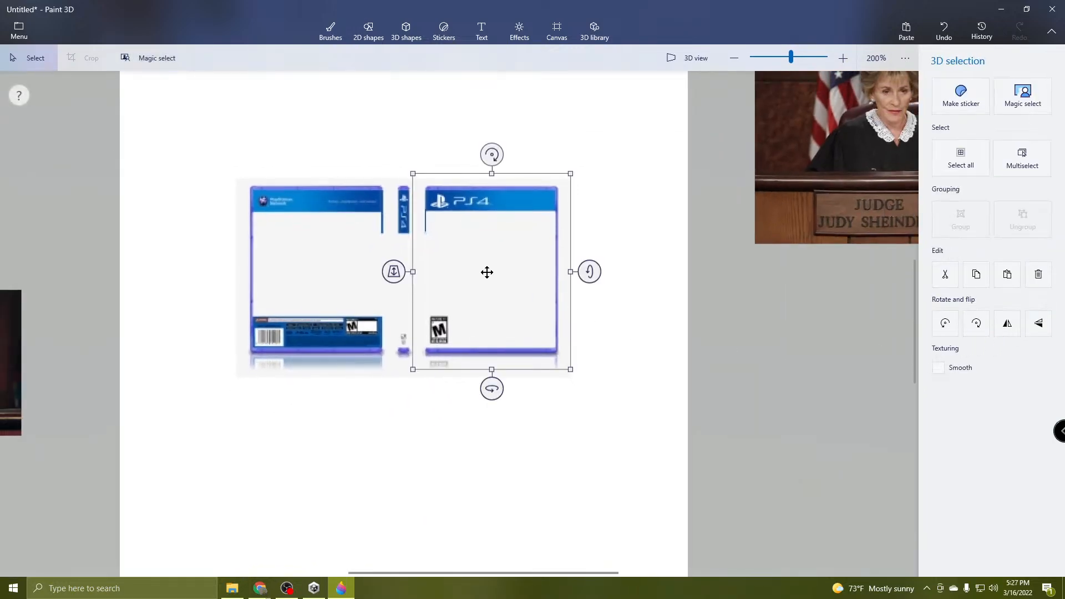
Pull the front cover cutout away from the template and move the remaining template off the canvas to its upper left.
drag(488, 271, 696, 364)
scroll(488, 333, down, 2)
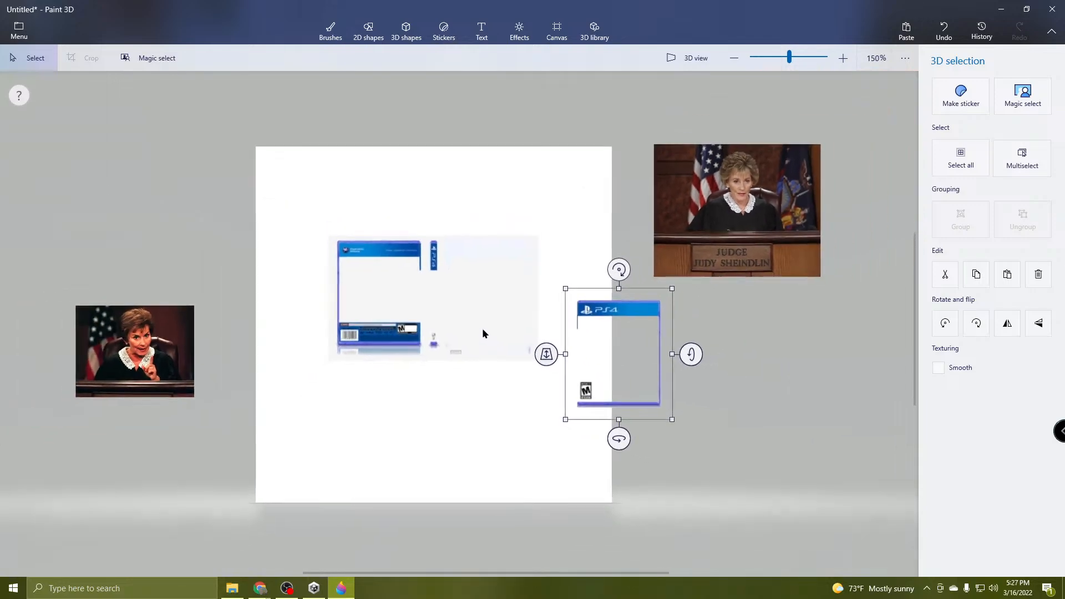
click(469, 309)
drag(468, 309, 145, 179)
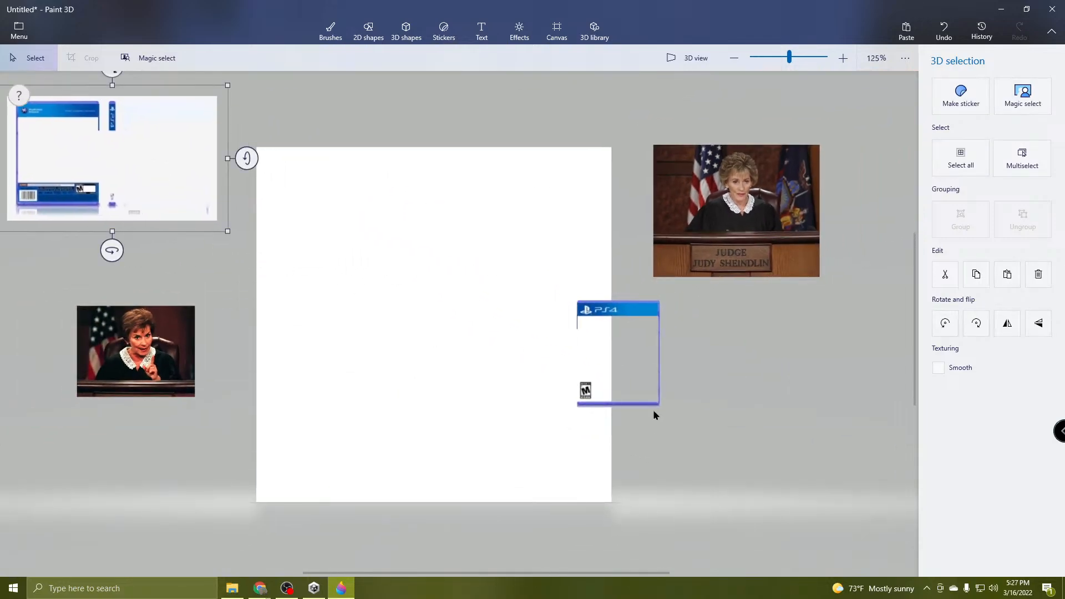
Adjust the front cover cutout's depth and park it beside the canvas, below the large judge picture.
click(642, 380)
click(646, 314)
drag(645, 313, 405, 316)
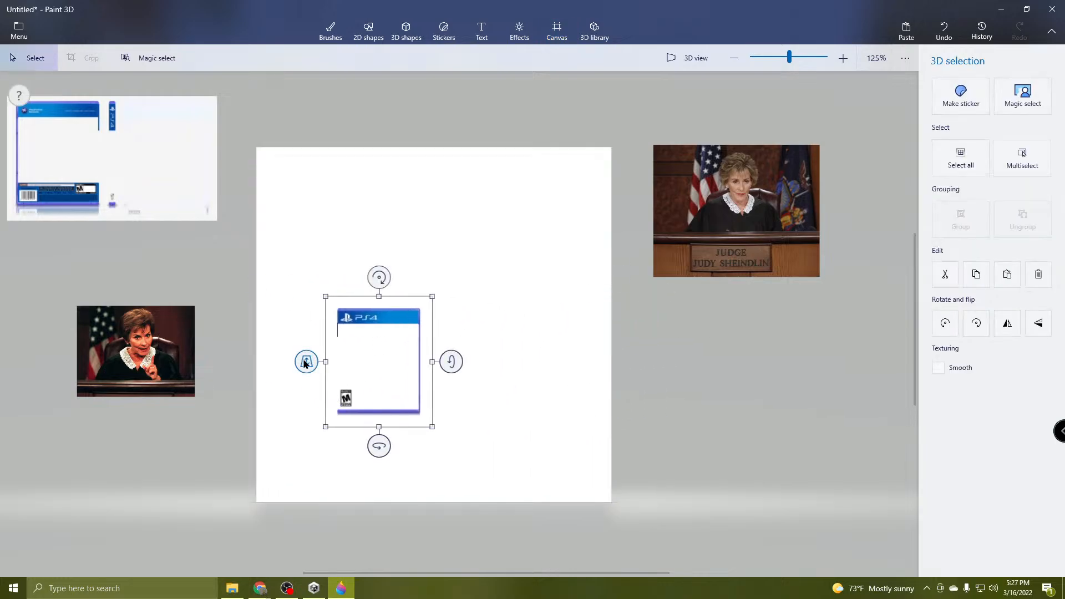
drag(304, 361, 336, 399)
drag(388, 322, 715, 369)
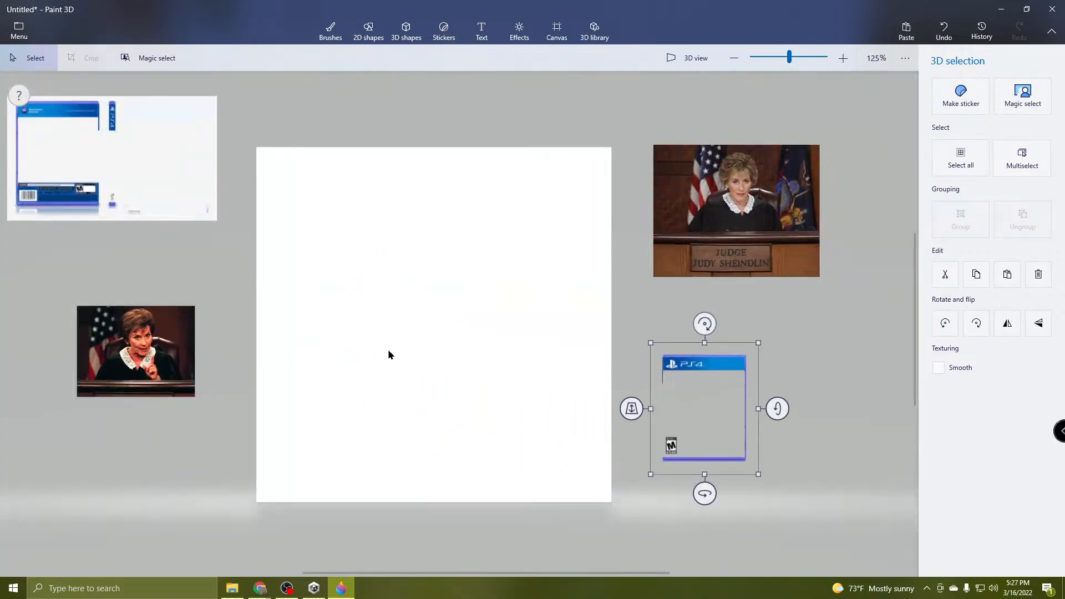
Move the large judge picture with the nameplate onto the canvas and adjust its depth.
click(742, 186)
drag(742, 185, 398, 349)
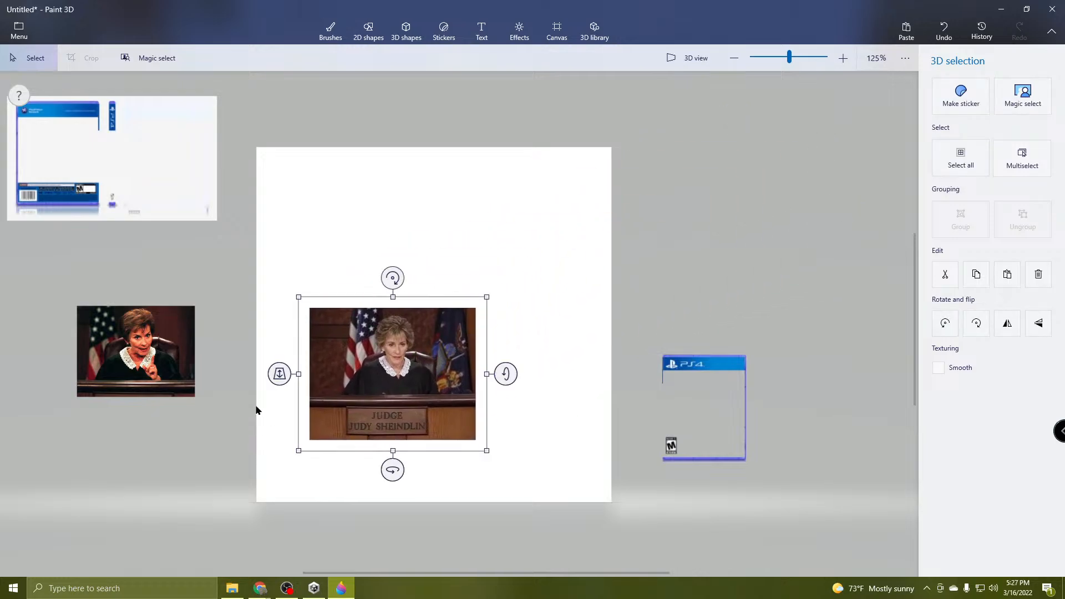
drag(279, 373, 324, 277)
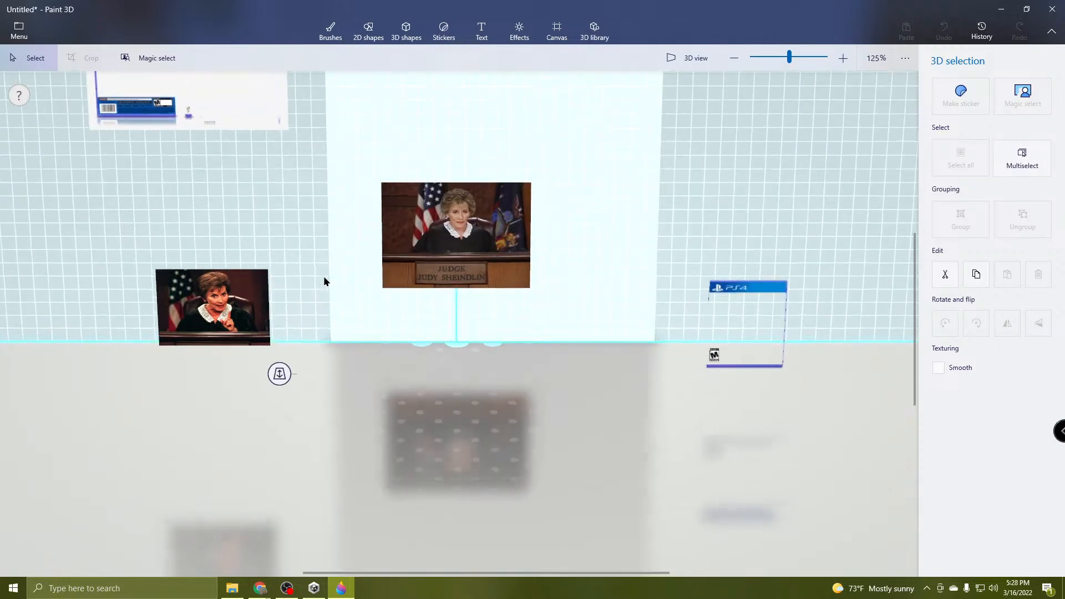
Stretch the judge picture's edges until it fills the whole square canvas.
drag(401, 298, 422, 137)
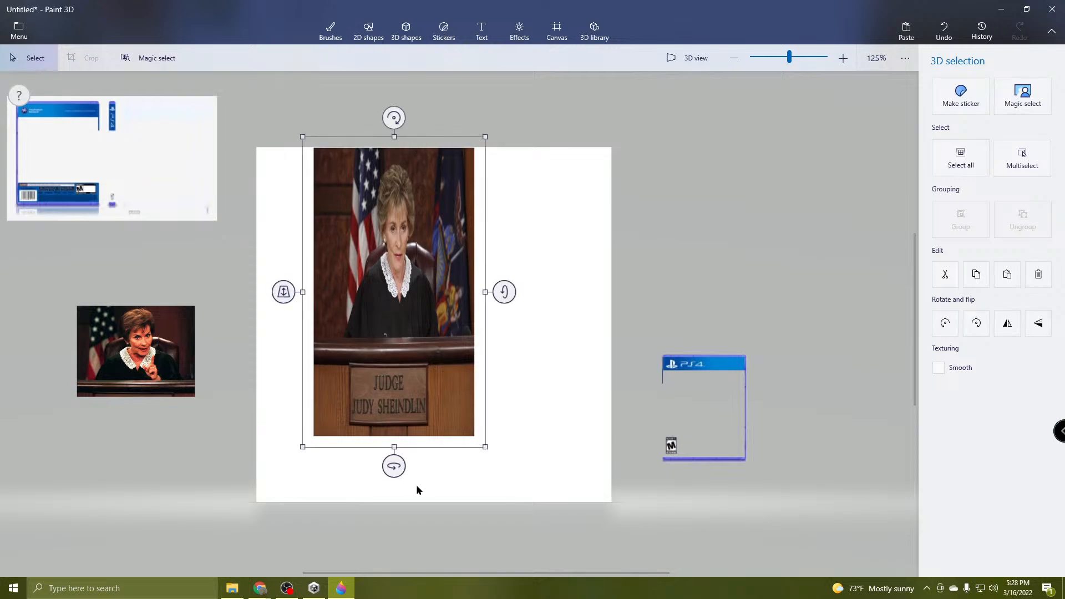
drag(392, 445, 404, 513)
drag(484, 324, 621, 337)
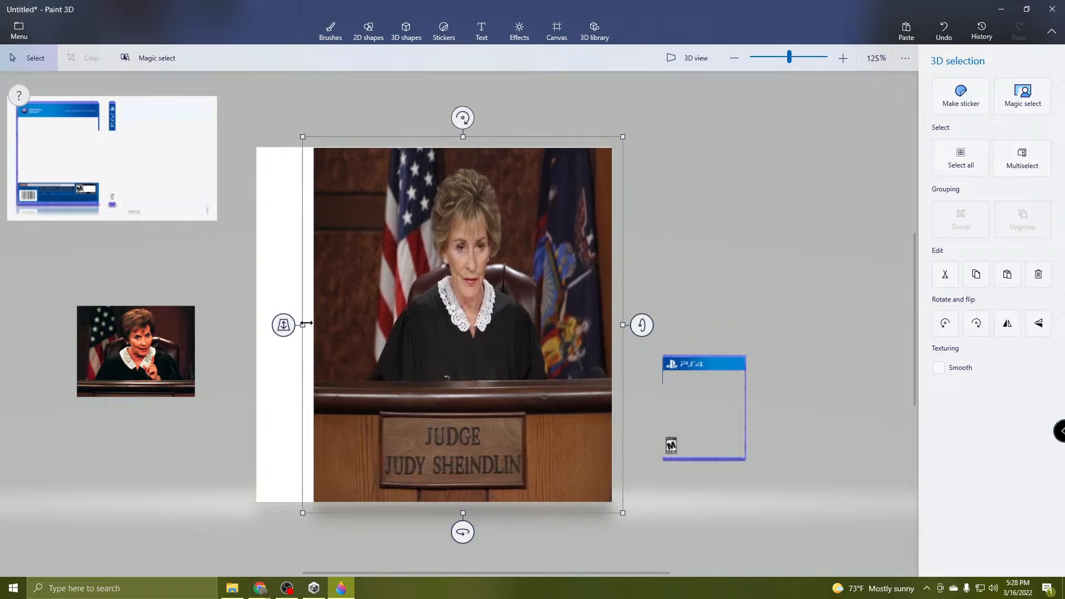
drag(303, 325, 248, 352)
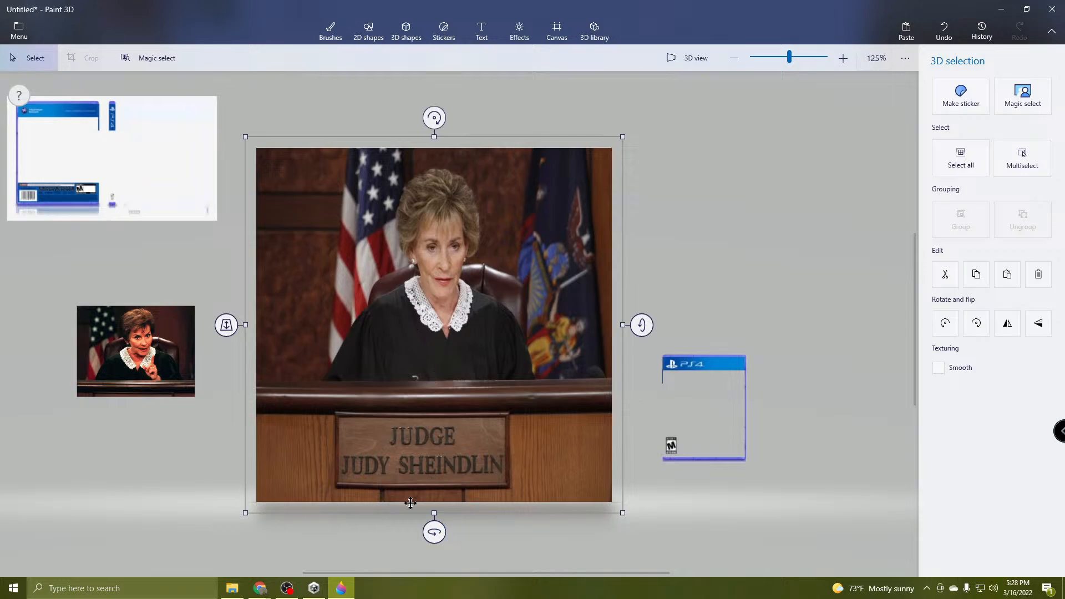
scroll(419, 129, up, 5)
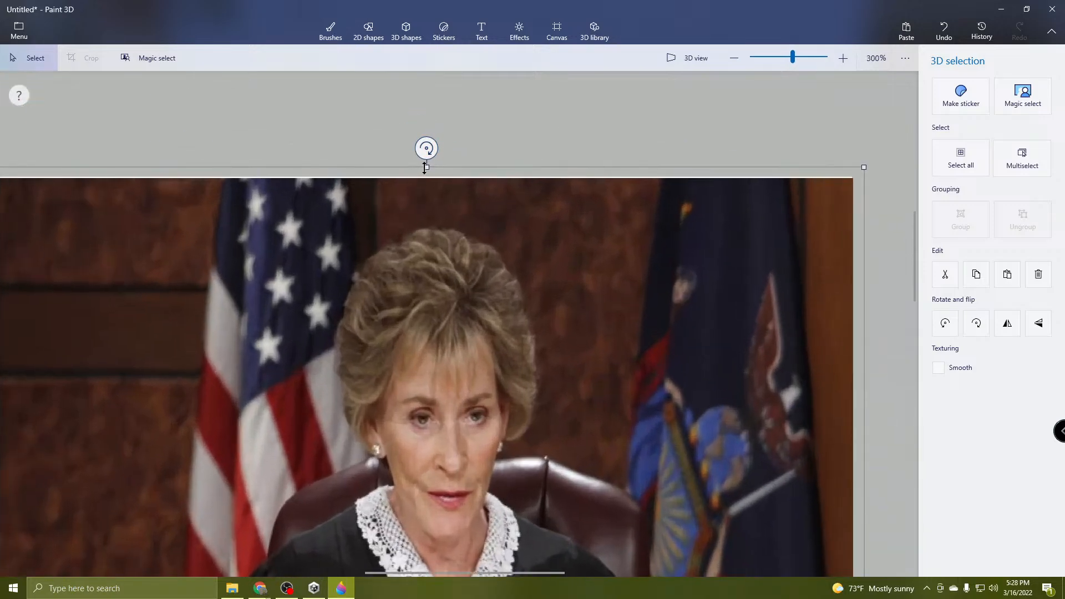
mouse_move(425, 167)
mouse_down()
mouse_move(438, 192)
mouse_move(440, 164)
mouse_up()
scroll(478, 259, down, 5)
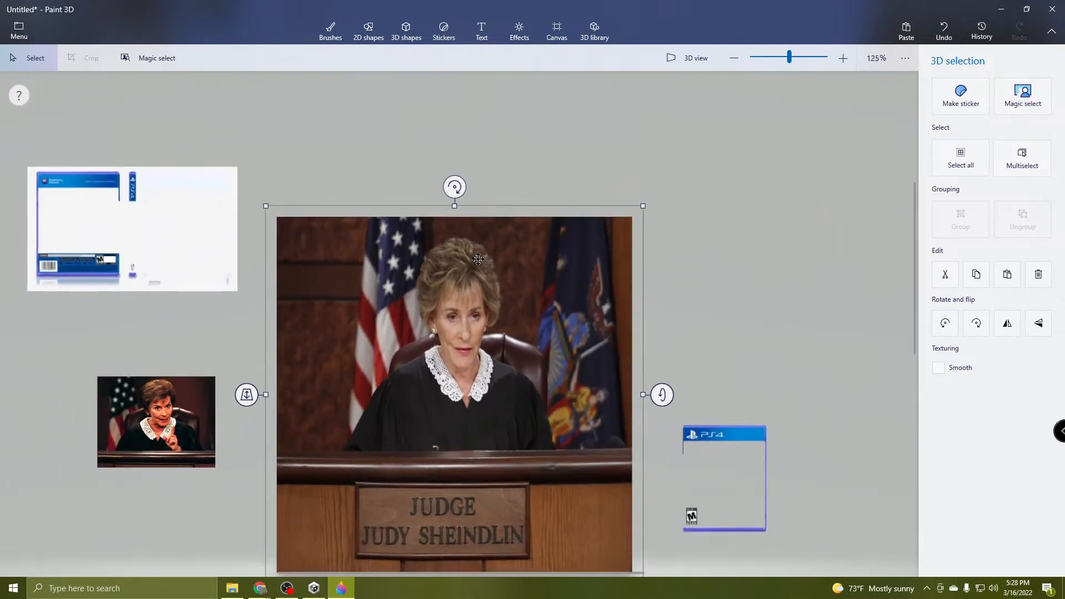
Unlock the canvas aspect ratio and resize the canvas to 3840 by 2160 px.
scroll(540, 330, down, 10)
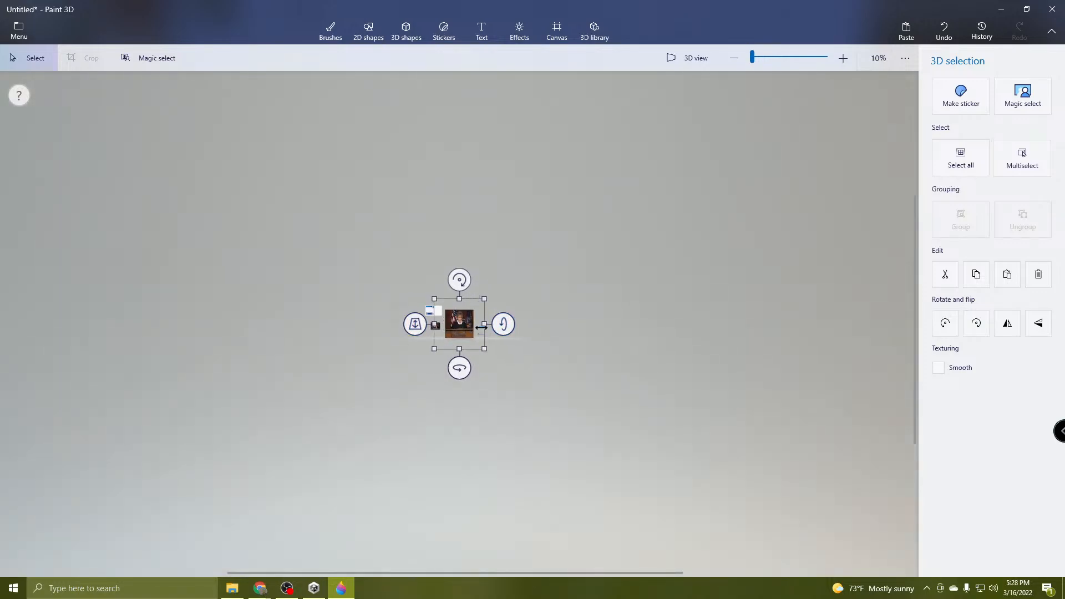
click(557, 30)
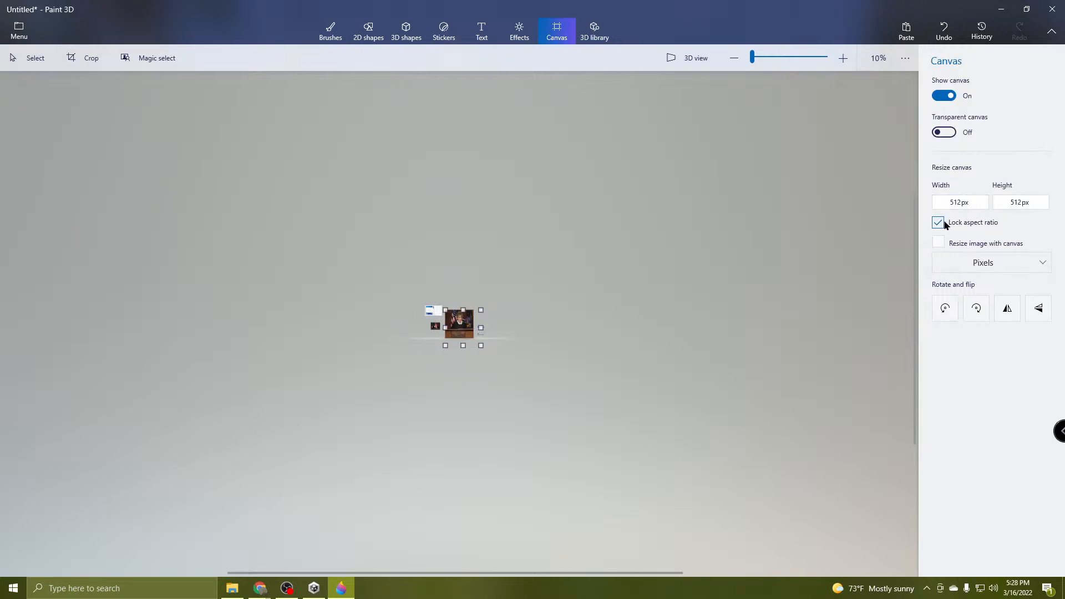
click(940, 223)
click(977, 202)
text(3840)
click(1027, 203)
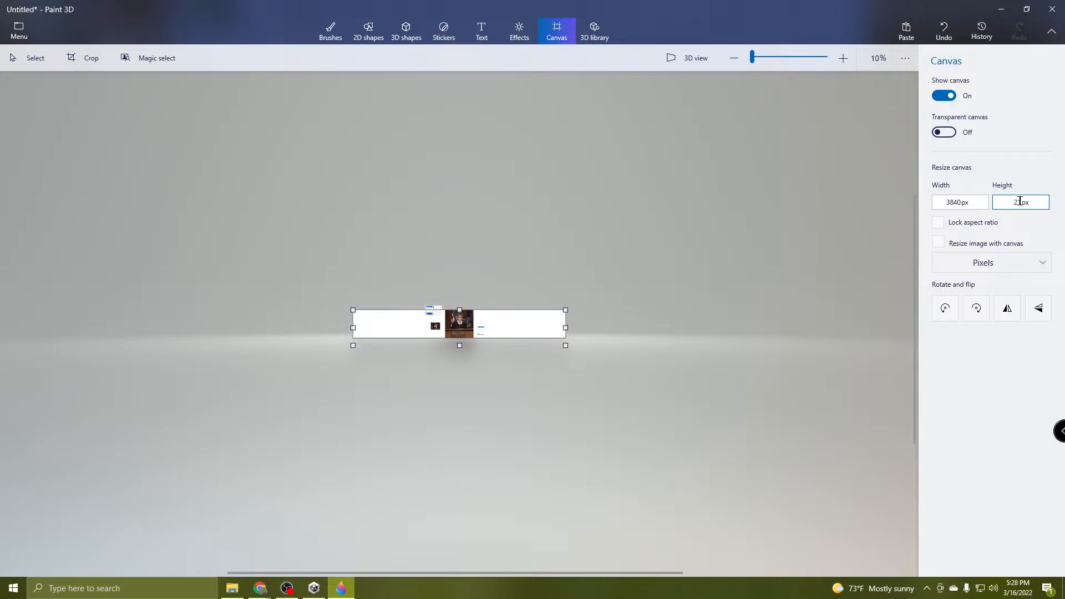
click(981, 416)
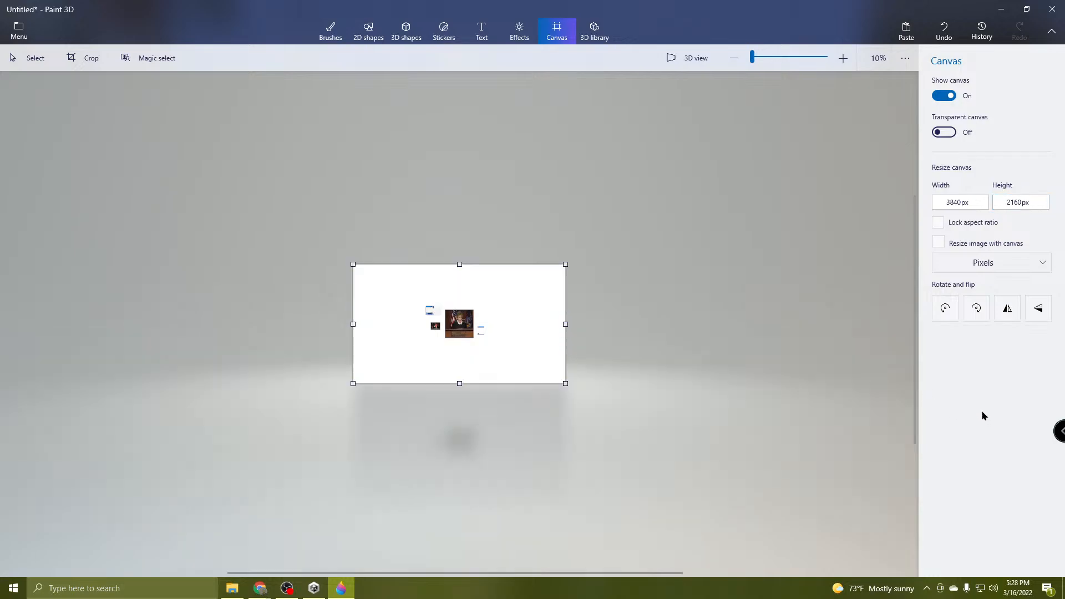
Move the judge picture to the canvas's lower-left corner and stretch it to fill the enlarged canvas.
scroll(396, 316, up, 4)
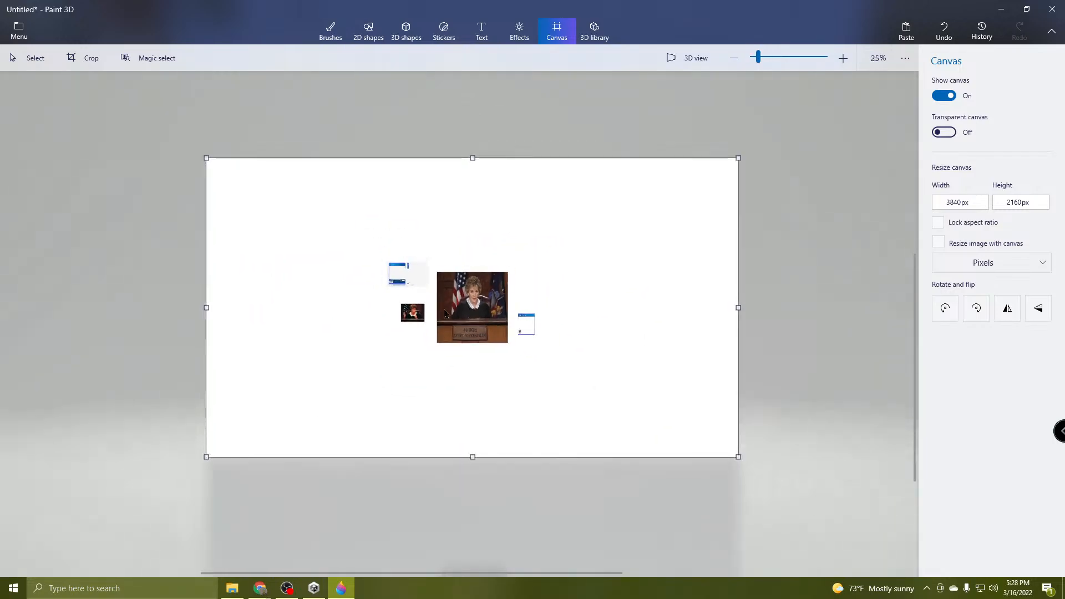
click(475, 317)
drag(475, 318, 251, 424)
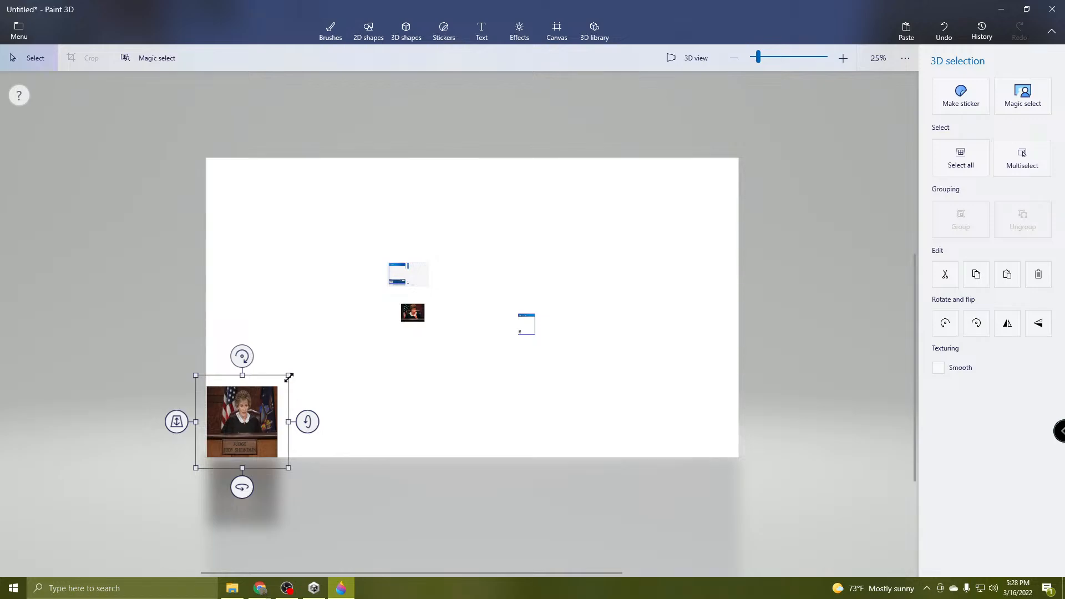
drag(289, 377, 611, 286)
drag(516, 306, 748, 306)
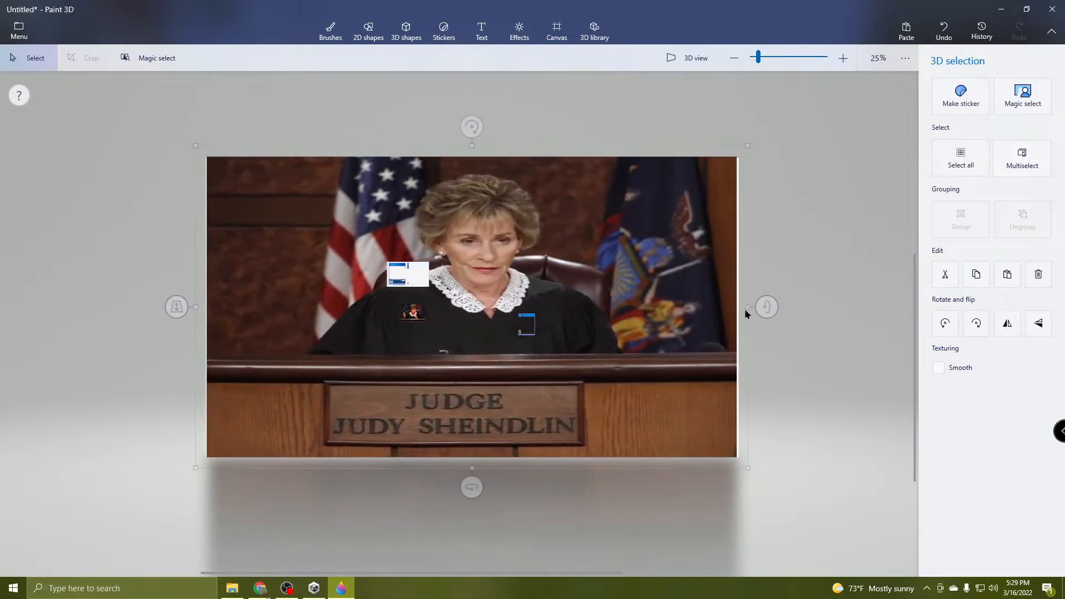
Examine the enlarged judge picture's image quality closely around the face and eyes.
scroll(516, 214, up, 5)
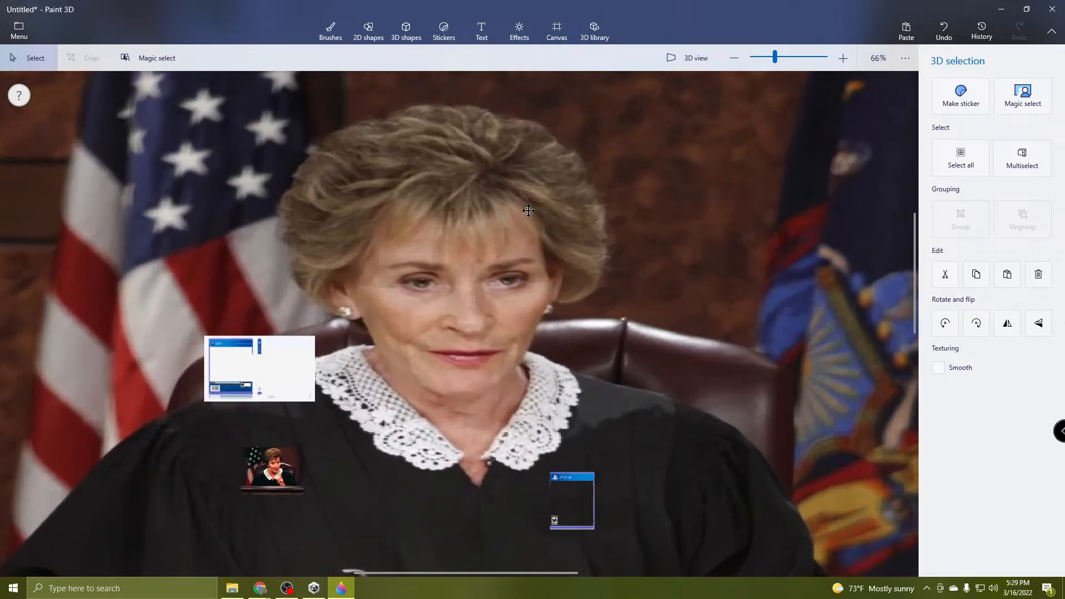
scroll(529, 211, up, 3)
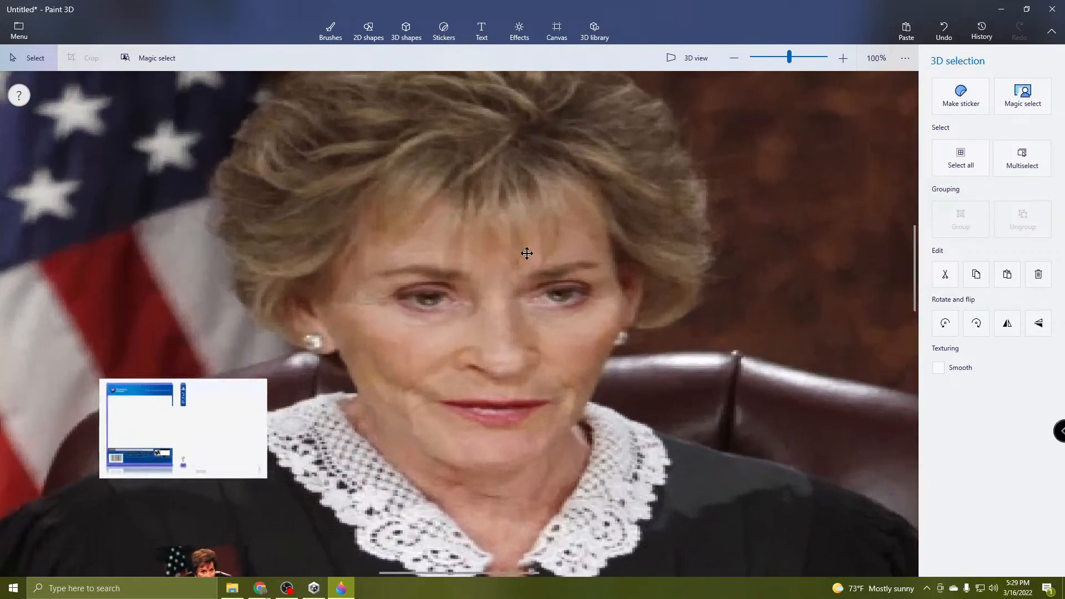
scroll(527, 253, up, 2)
scroll(601, 343, down, 4)
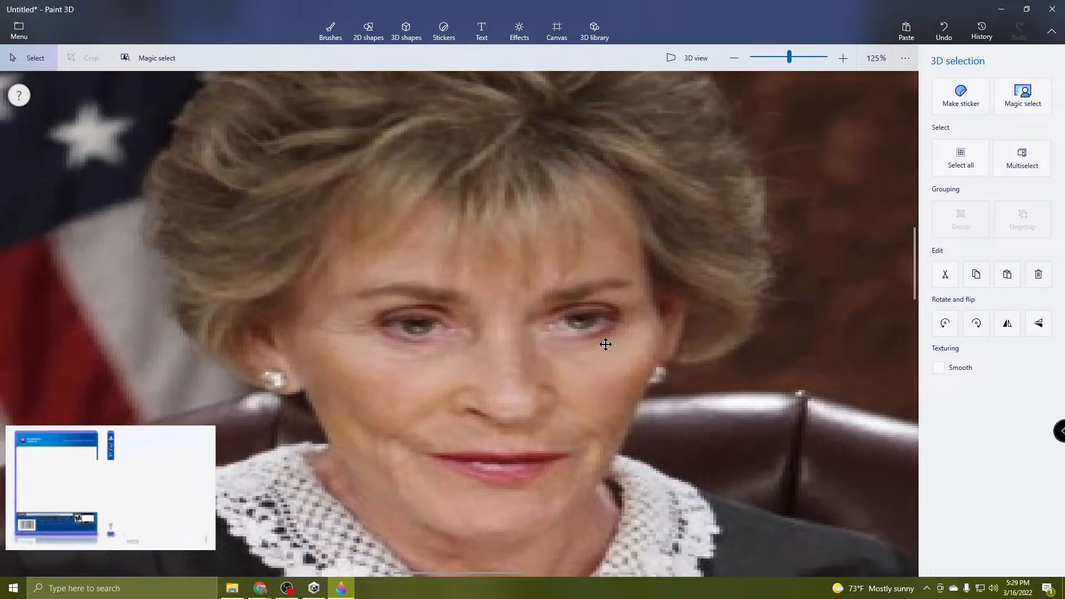
scroll(592, 343, up, 8)
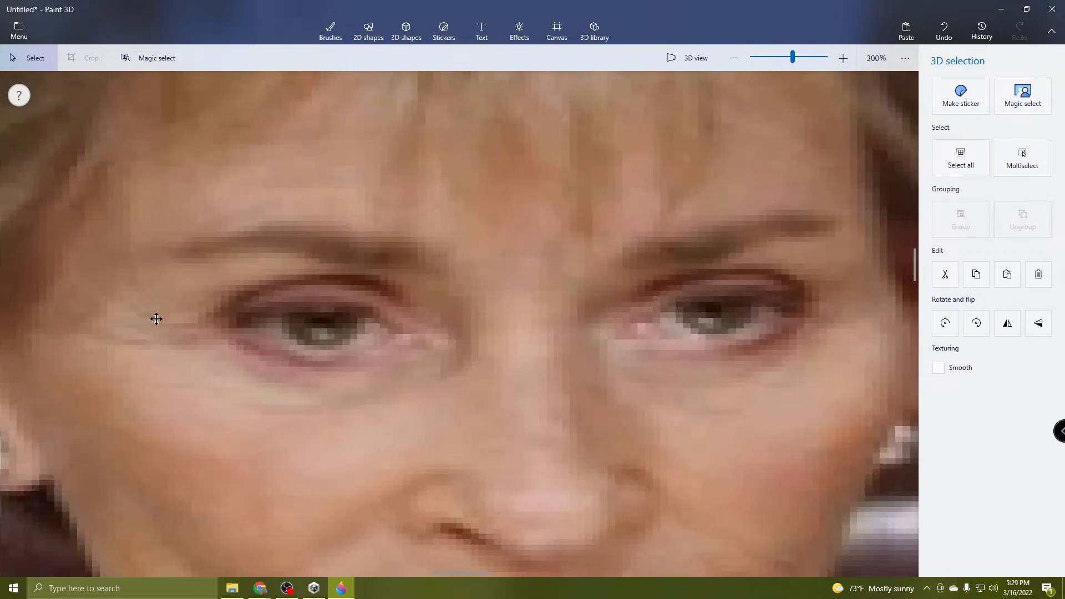
scroll(147, 326, up, 2)
scroll(241, 306, down, 2)
scroll(241, 306, down, 10)
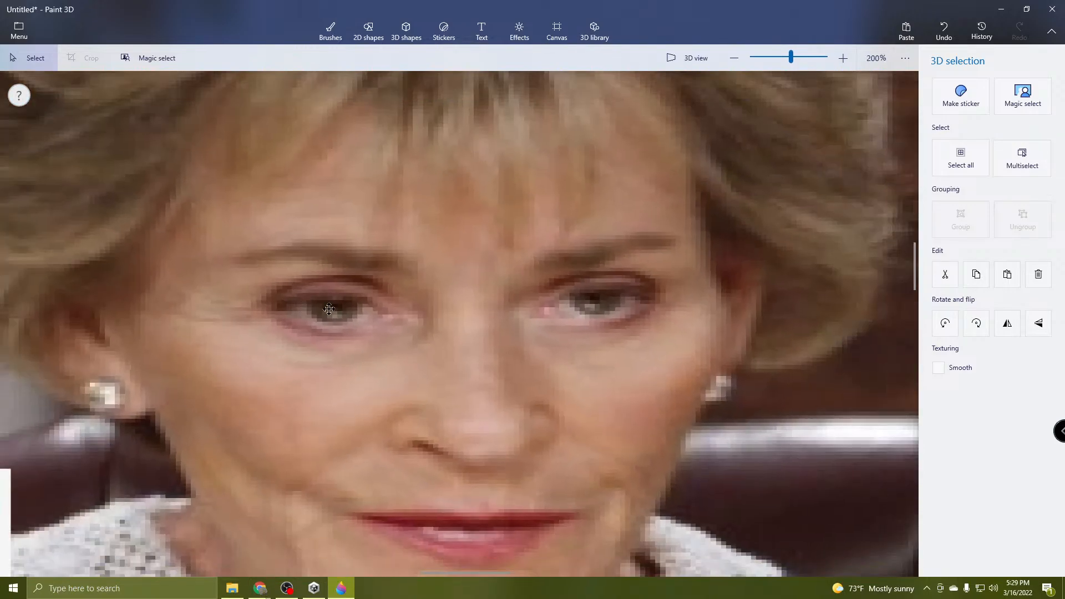
scroll(433, 276, down, 3)
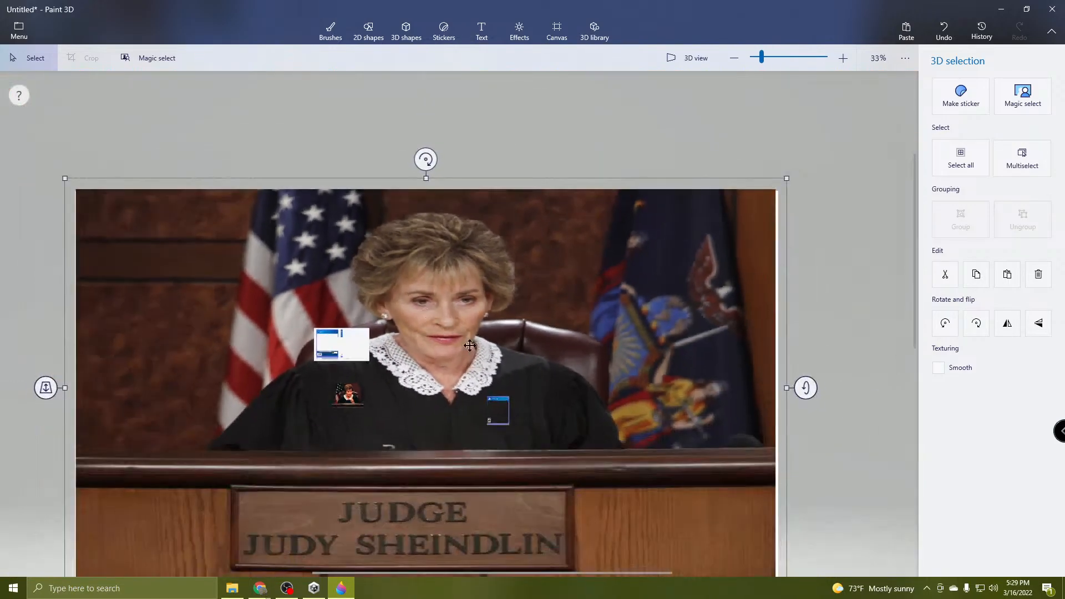
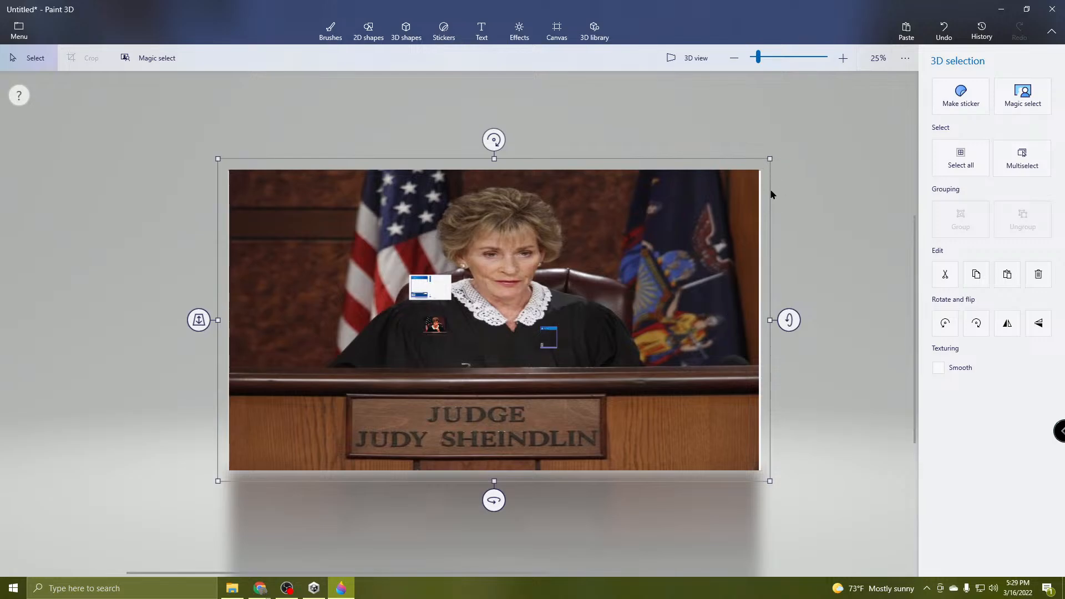
Shrink the judge picture to roughly a tenth of the canvas width and move it to the canvas's centre.
drag(770, 160, 281, 498)
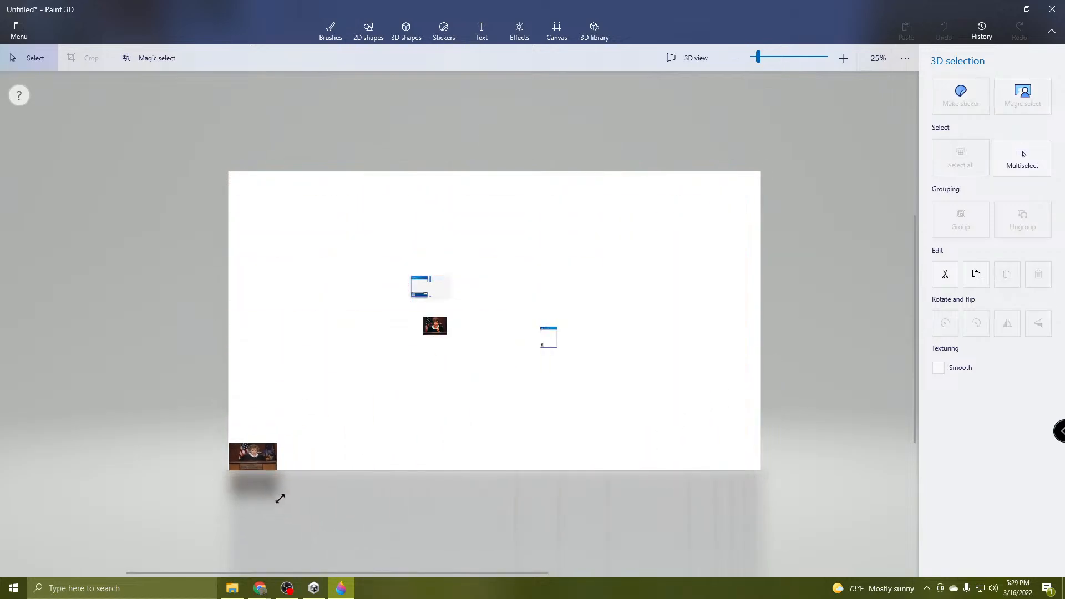
drag(253, 465, 490, 331)
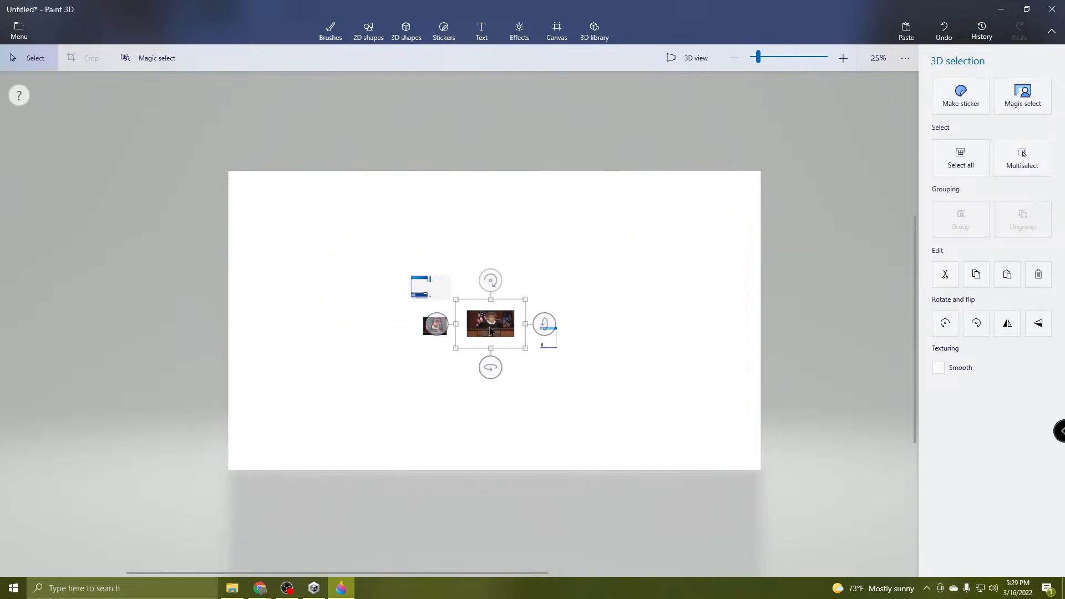
Resize the canvas to 512 by 512 px and lock its aspect ratio.
click(557, 32)
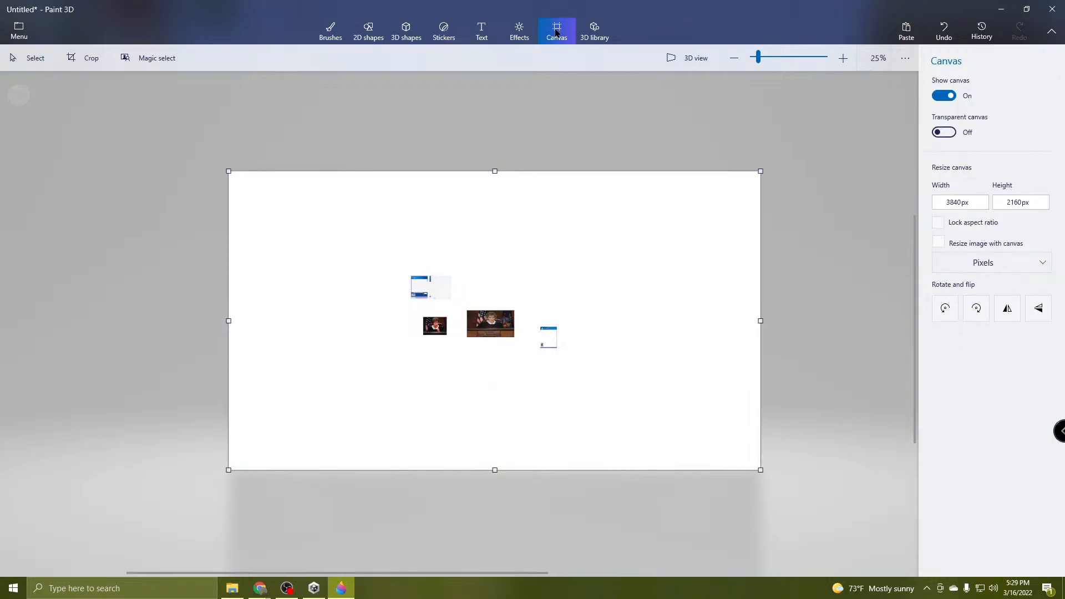
click(975, 201)
text(512)
click(1047, 203)
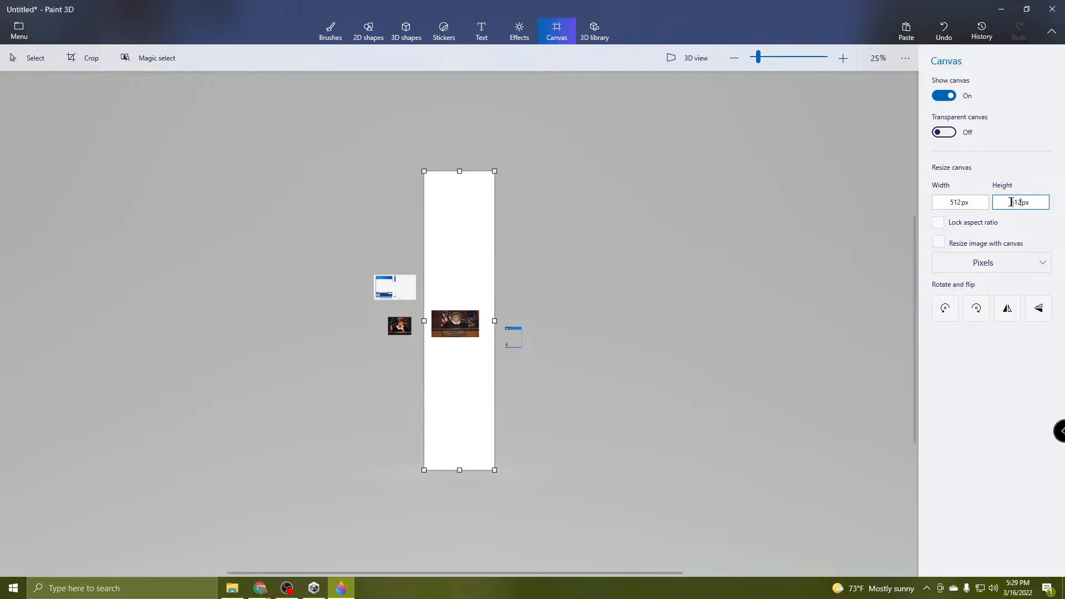
key(Return)
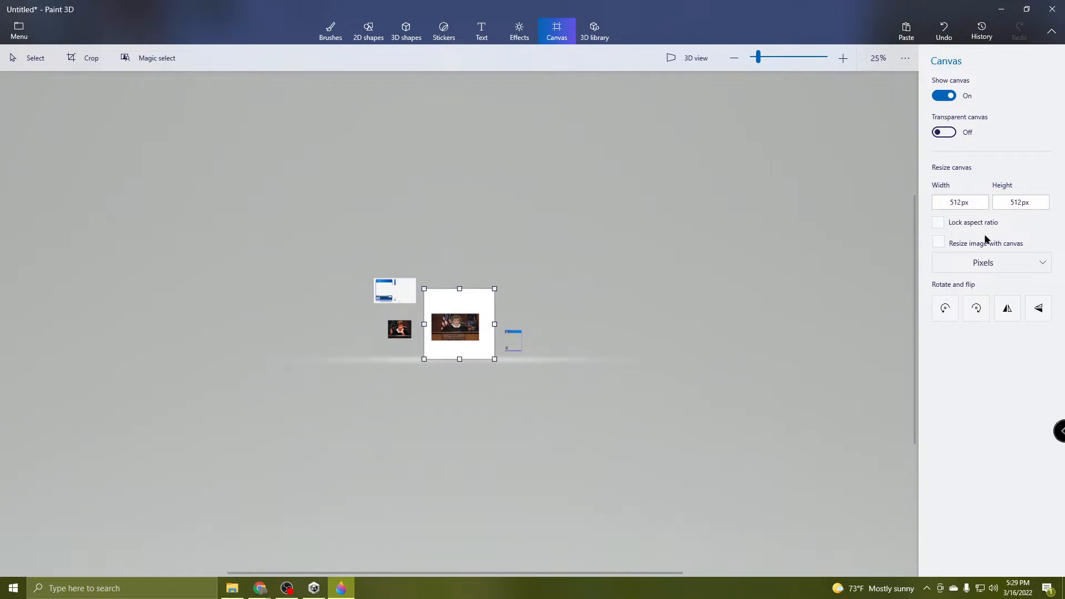
click(937, 223)
Stretch the large judge picture on all four sides until it fills the whole canvas.
scroll(460, 334, up, 10)
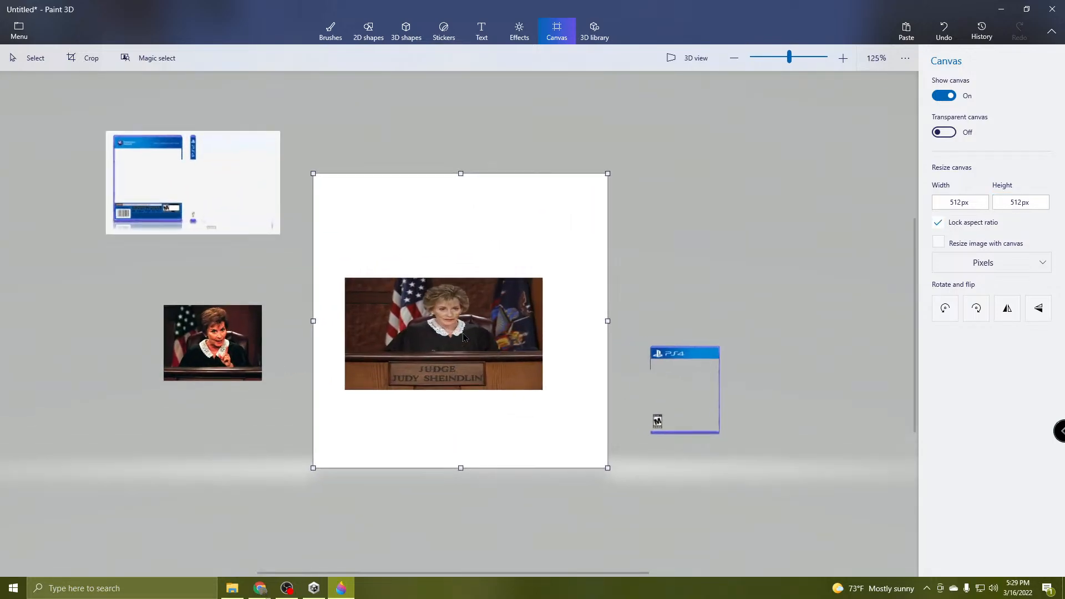
scroll(466, 358, up, 2)
click(451, 357)
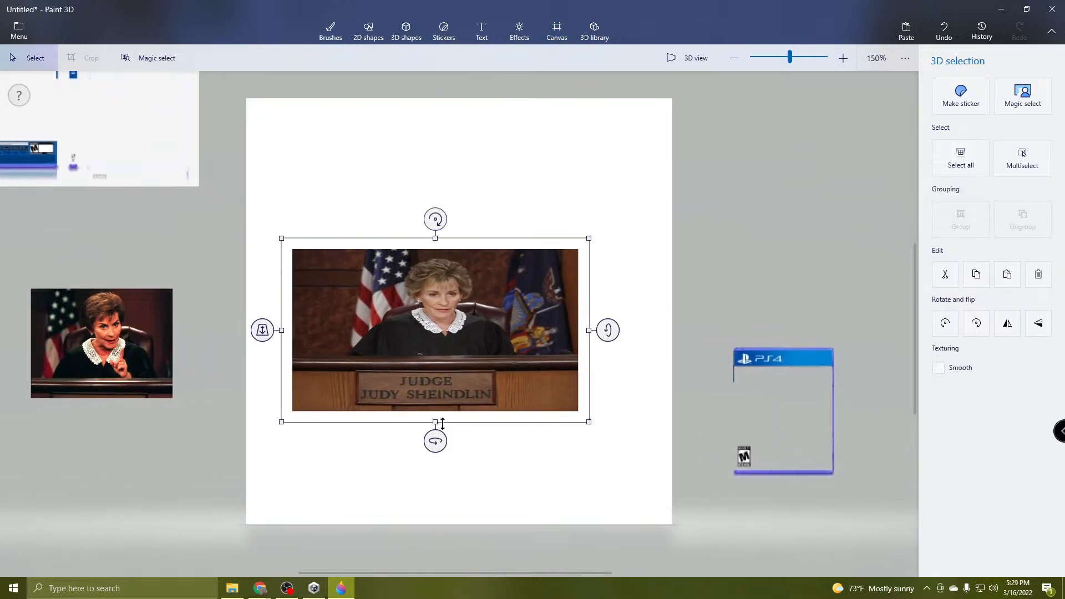
drag(442, 424, 426, 538)
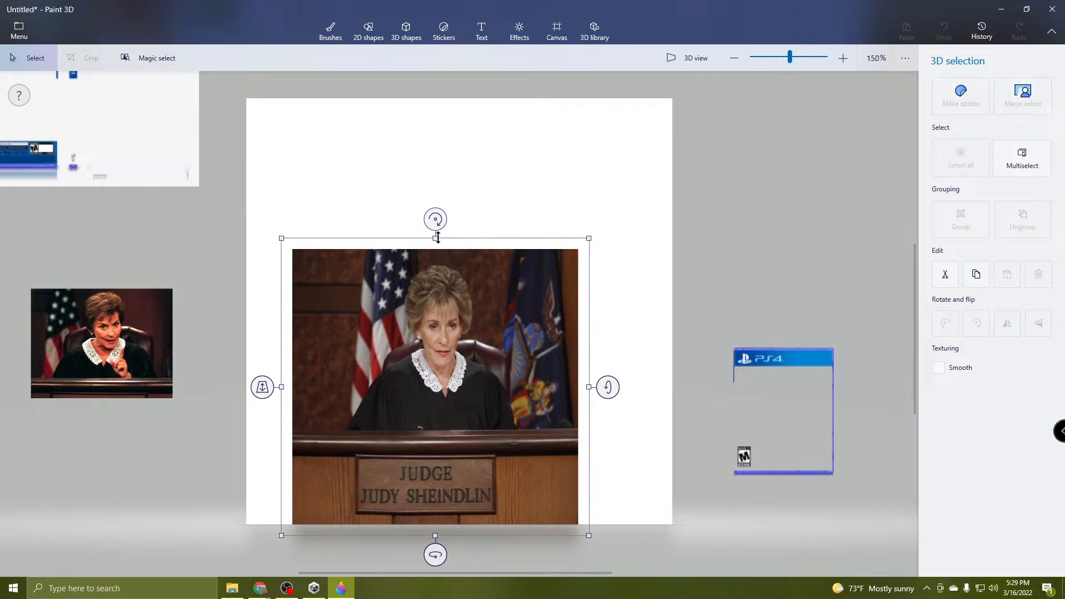
drag(436, 238, 441, 85)
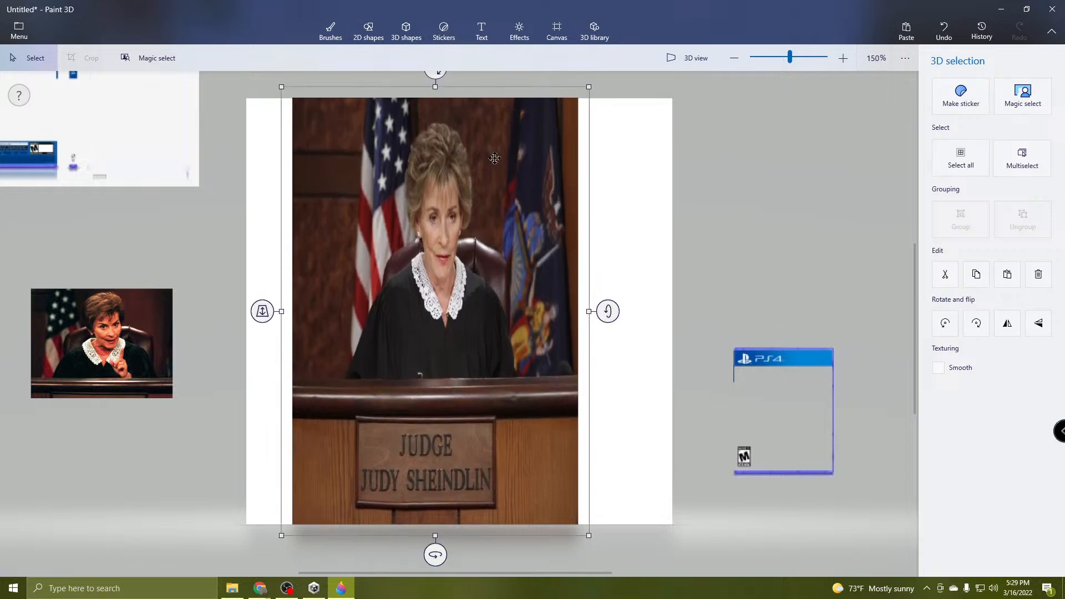
drag(606, 309, 687, 325)
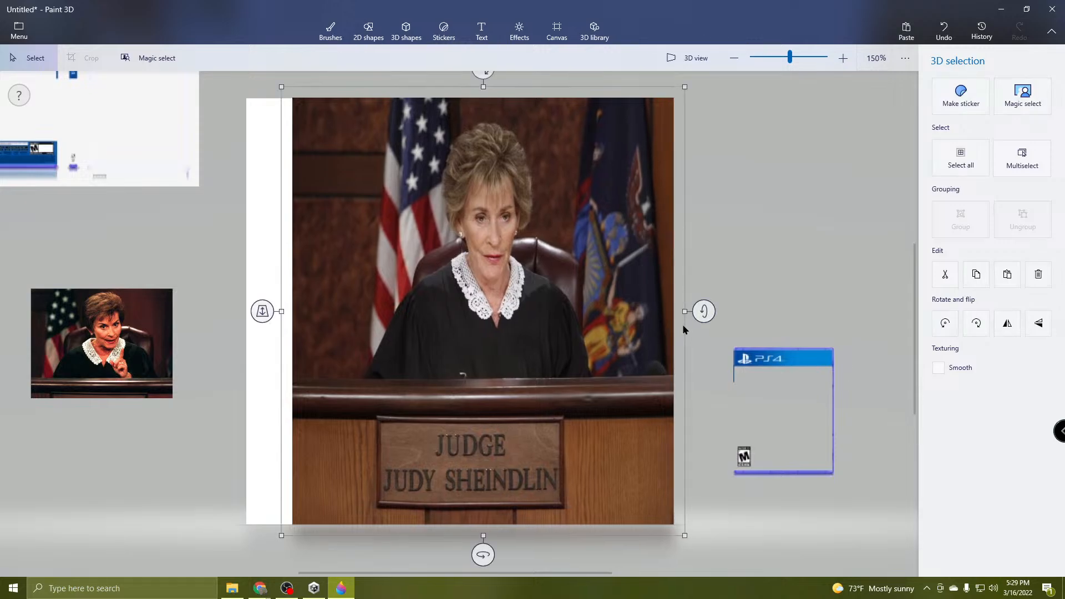
drag(283, 311, 239, 351)
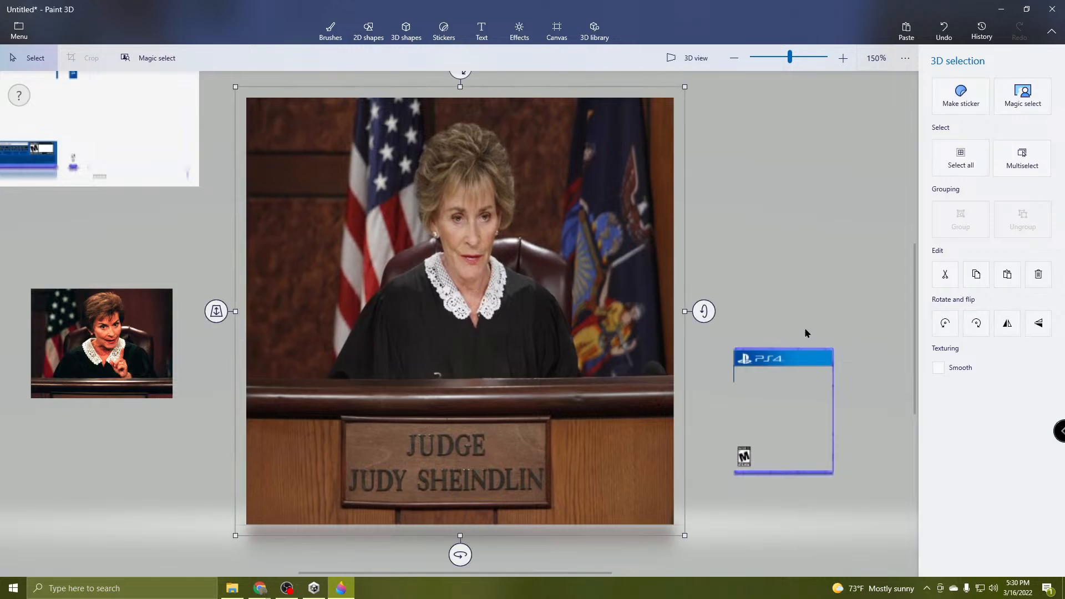
Move the PS4 case cover over the judge picture and enlarge it to nearly the canvas's full height.
click(785, 374)
click(788, 358)
drag(787, 358, 390, 253)
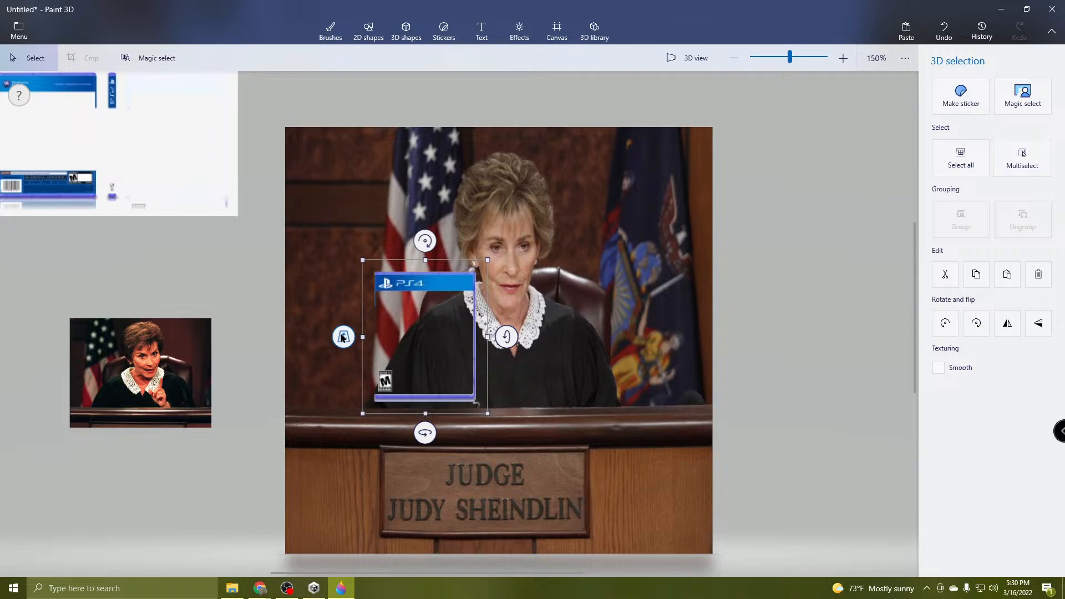
drag(344, 337, 342, 143)
drag(400, 268, 637, 569)
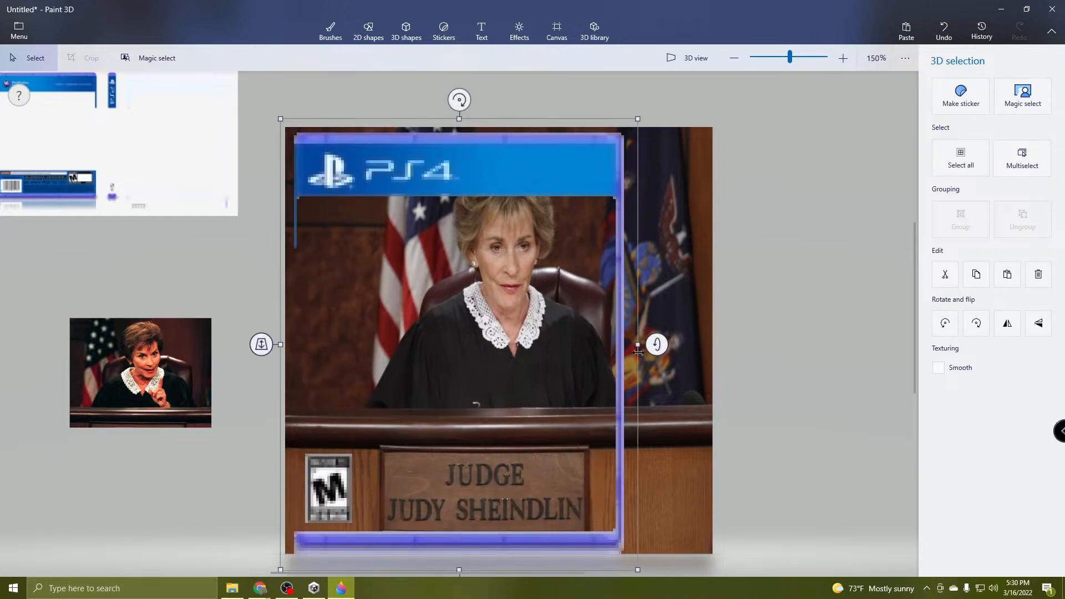
Stretch the PS4 cover's right, left and top sides outward to the edges of the canvas.
drag(638, 344, 733, 347)
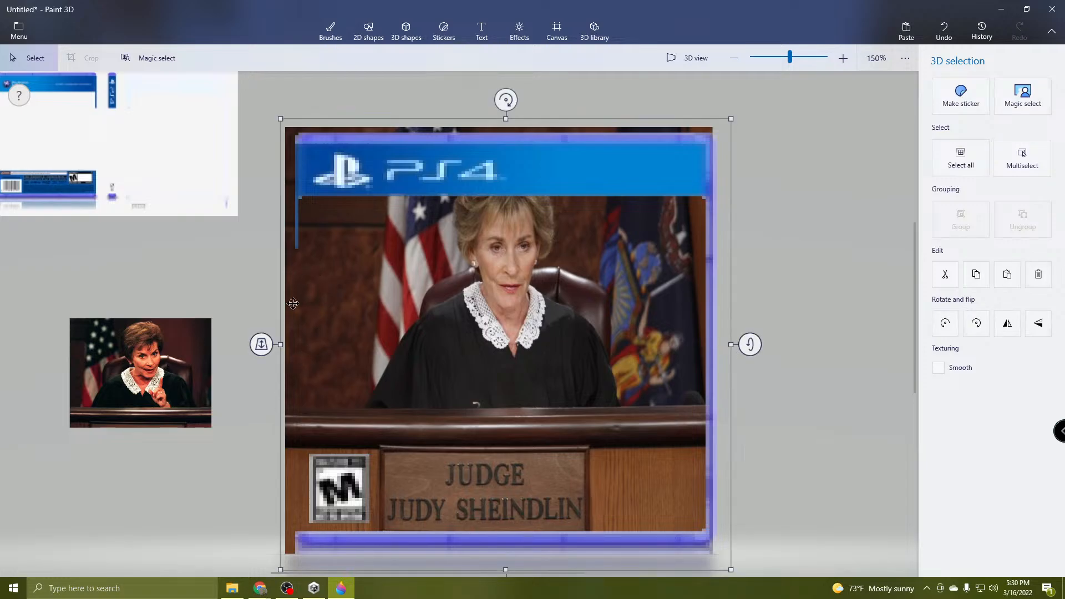
drag(278, 339, 272, 373)
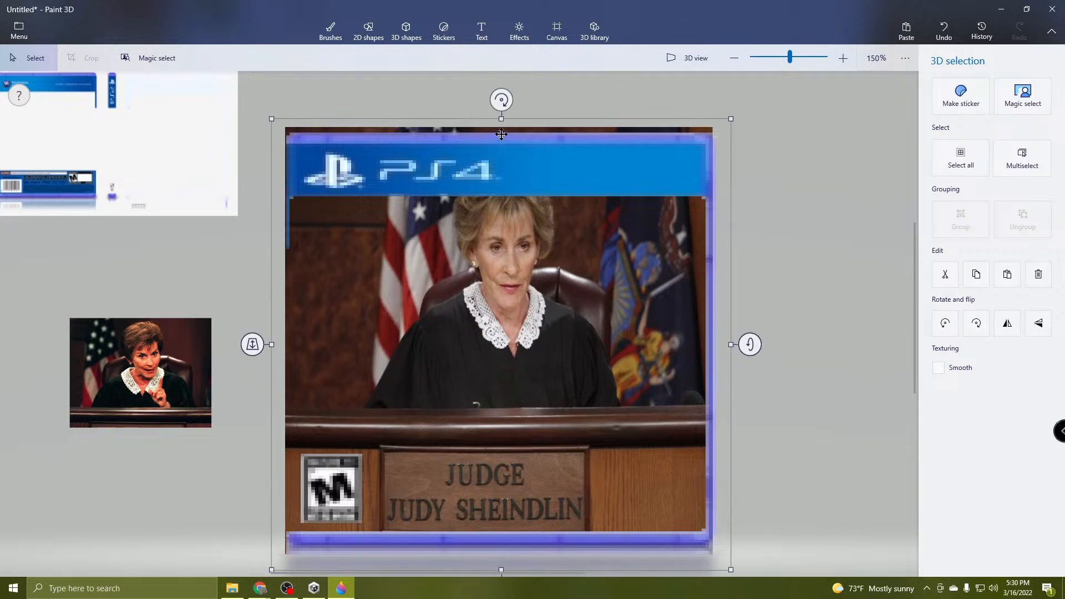
drag(502, 118, 502, 109)
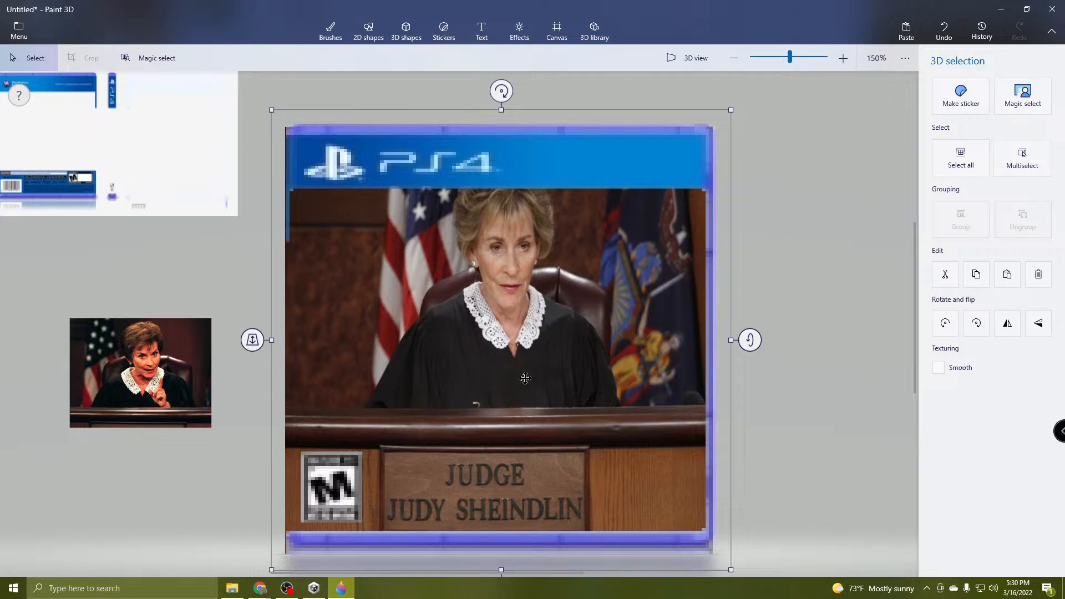
click(268, 347)
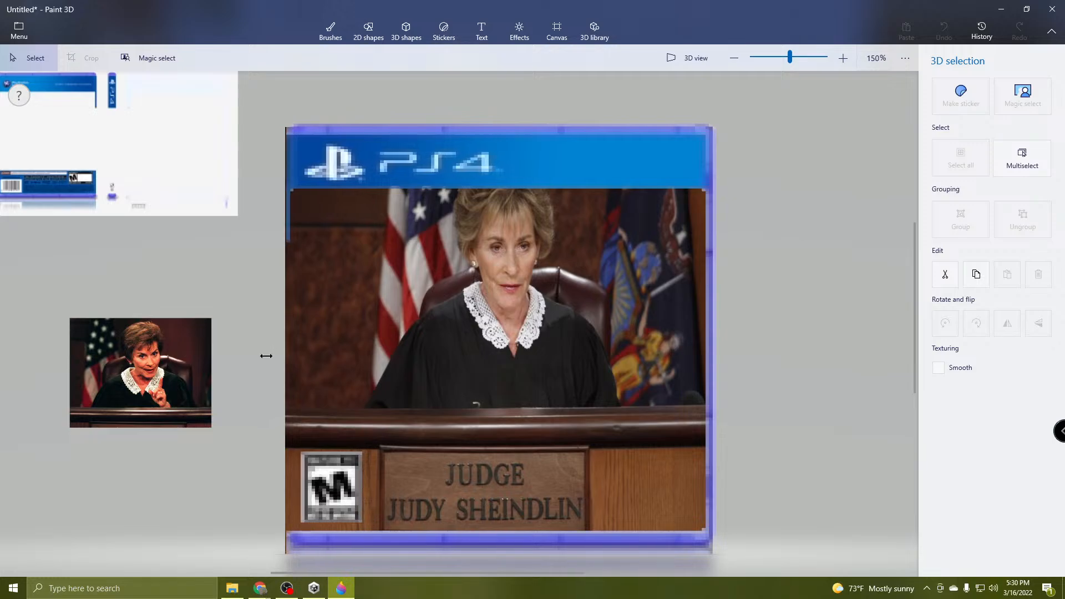
click(271, 253)
Fine-tune the PS4 cover's left and top sides at close range to line up with the canvas edges.
scroll(270, 252, up, 6)
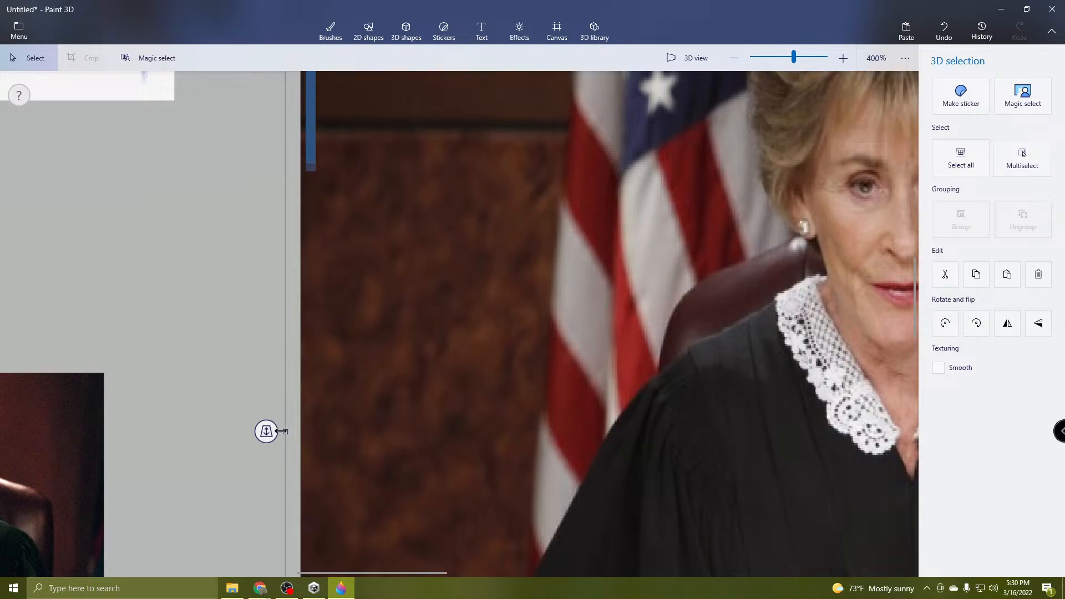
drag(282, 431, 276, 439)
scroll(394, 320, down, 6)
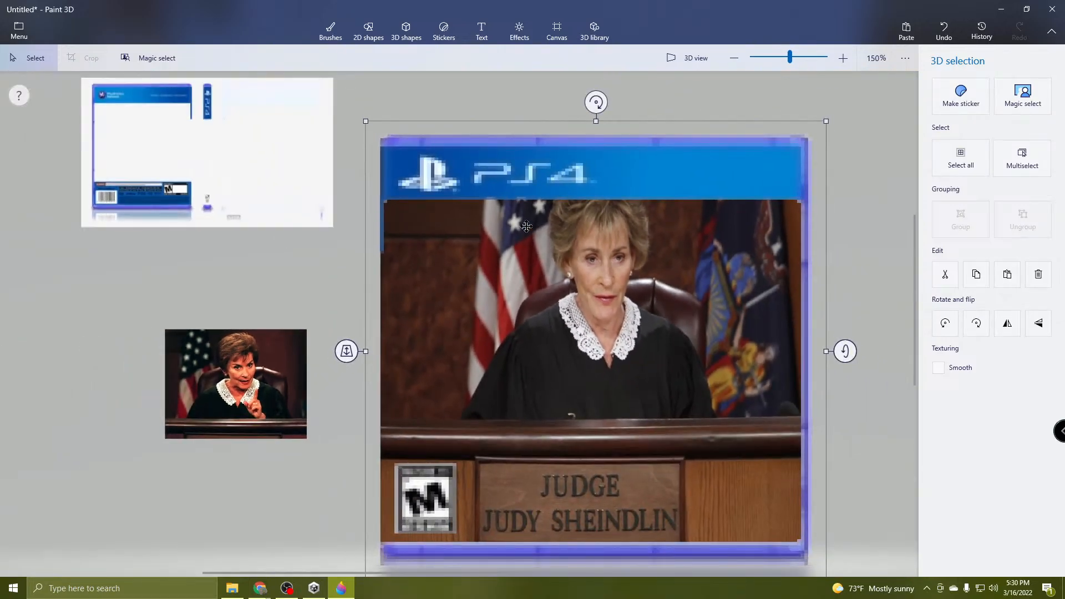
scroll(611, 128, up, 4)
scroll(611, 128, up, 1)
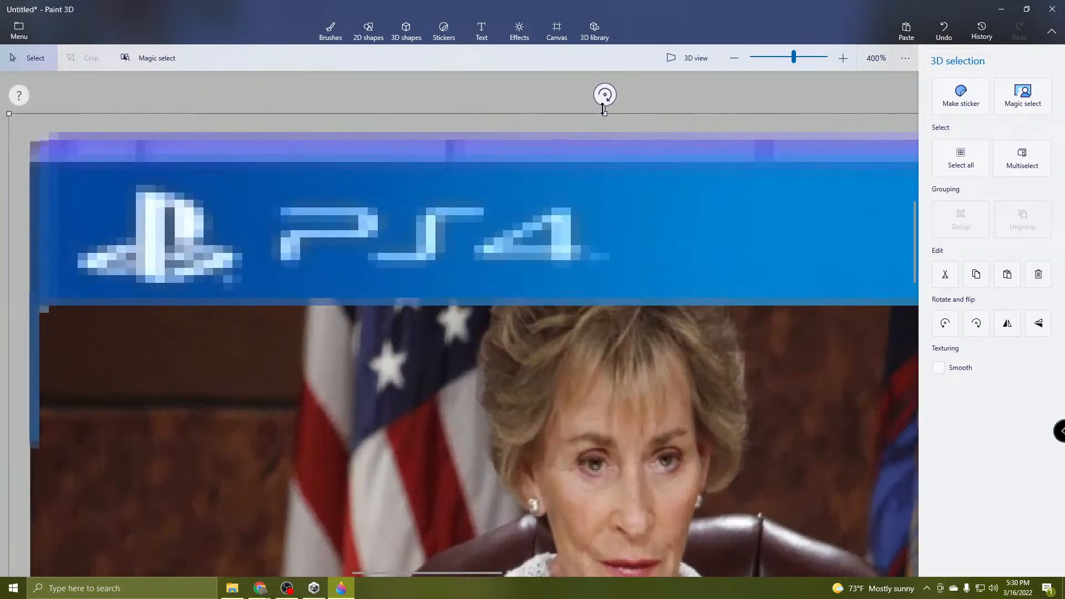
mouse_move(604, 109)
mouse_down()
mouse_move(614, 131)
mouse_move(619, 119)
mouse_up()
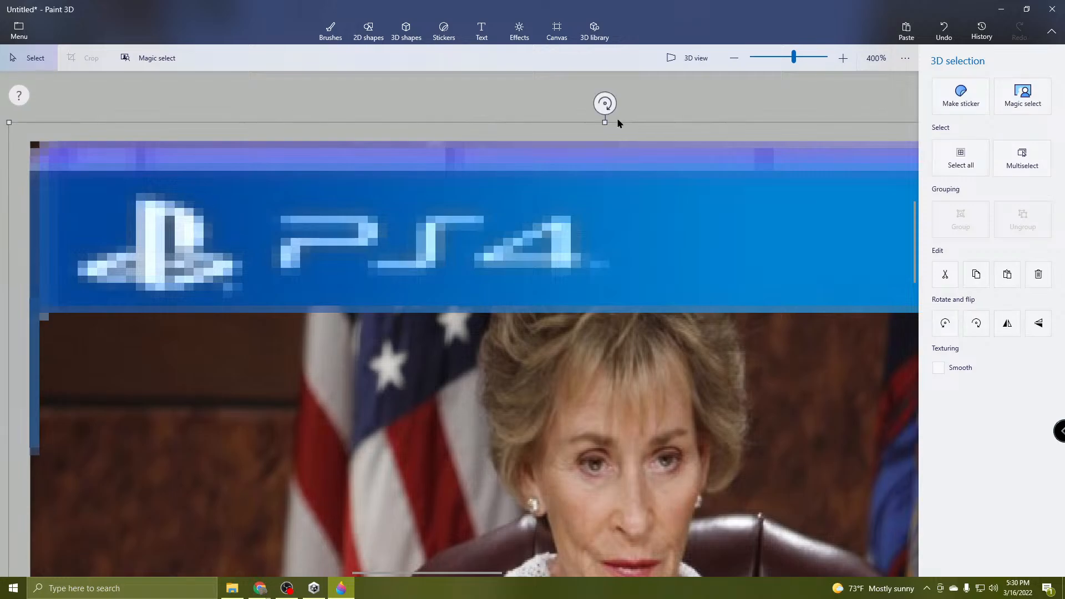
Pull the PS4 cover's right side in slightly so it lines up with the canvas's right edge.
ctrl+scroll(590, 360, down, 3)
middle_drag(590, 360, 261, 331)
middle_drag(405, 417, 342, 328)
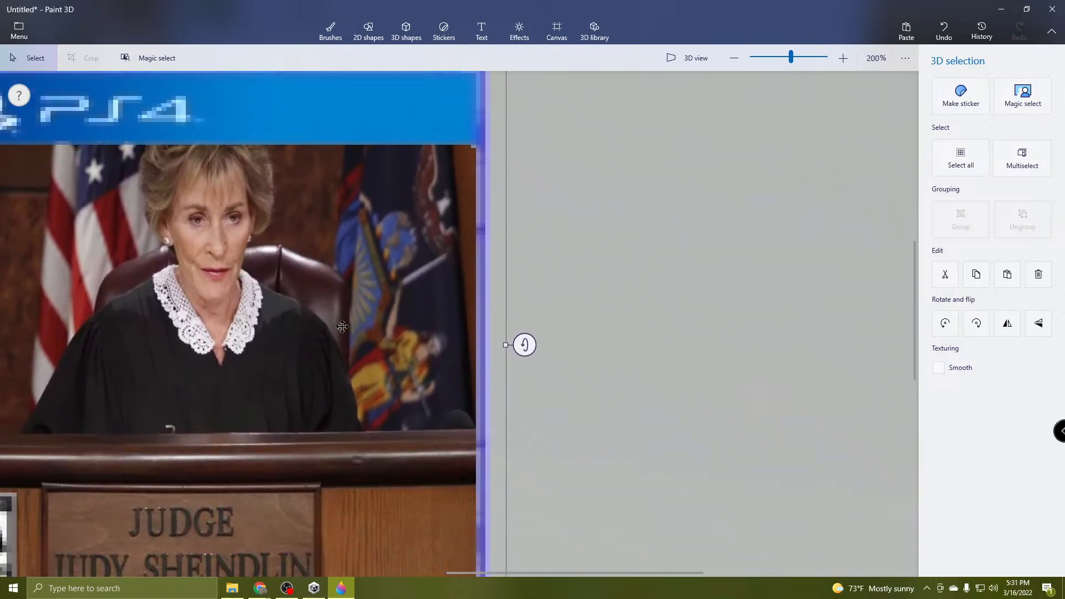
scroll(473, 398, up, 3)
mouse_move(533, 283)
mouse_down()
mouse_move(515, 293)
mouse_move(523, 284)
mouse_up()
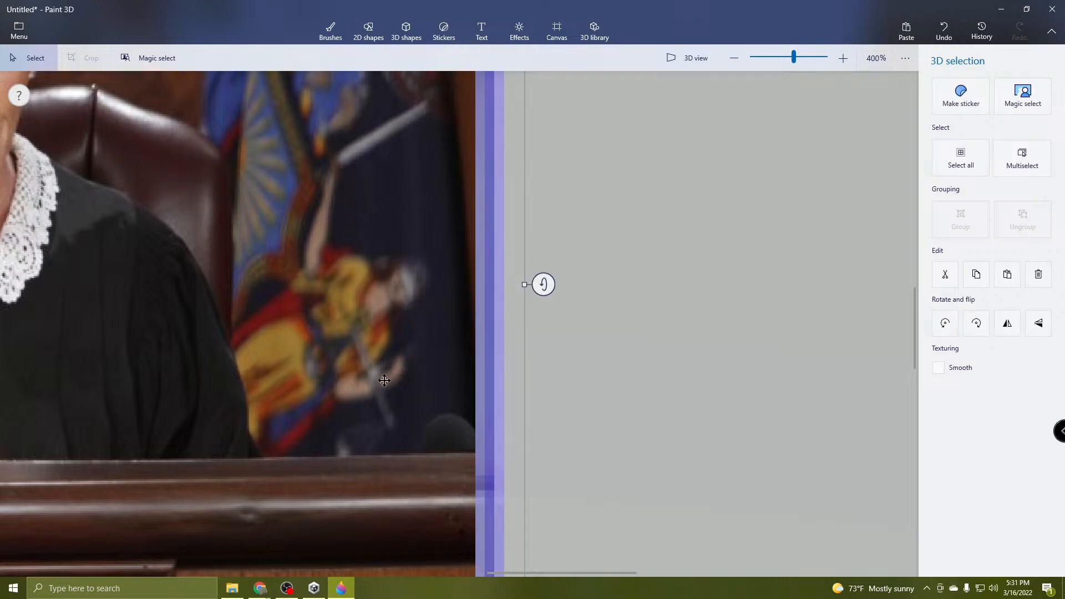
Adjust the PS4 cover's bottom side so it lines up with the canvas's lower edge.
scroll(288, 383, down, 3)
middle_drag(253, 386, 457, 160)
scroll(282, 424, up, 5)
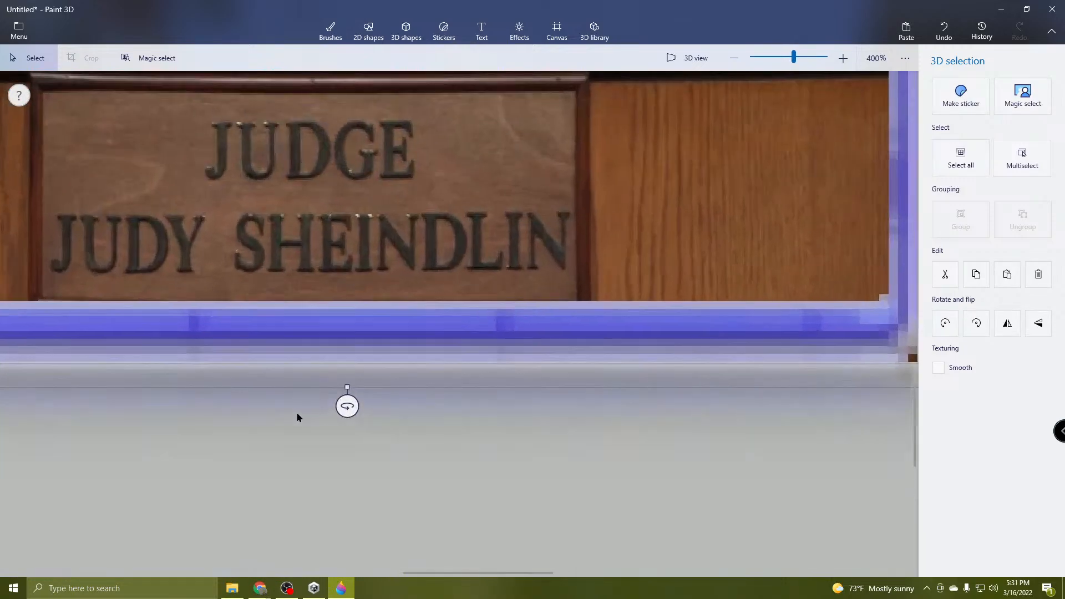
mouse_move(371, 372)
mouse_down()
mouse_move(375, 354)
mouse_move(383, 365)
mouse_up()
scroll(575, 466, down, 4)
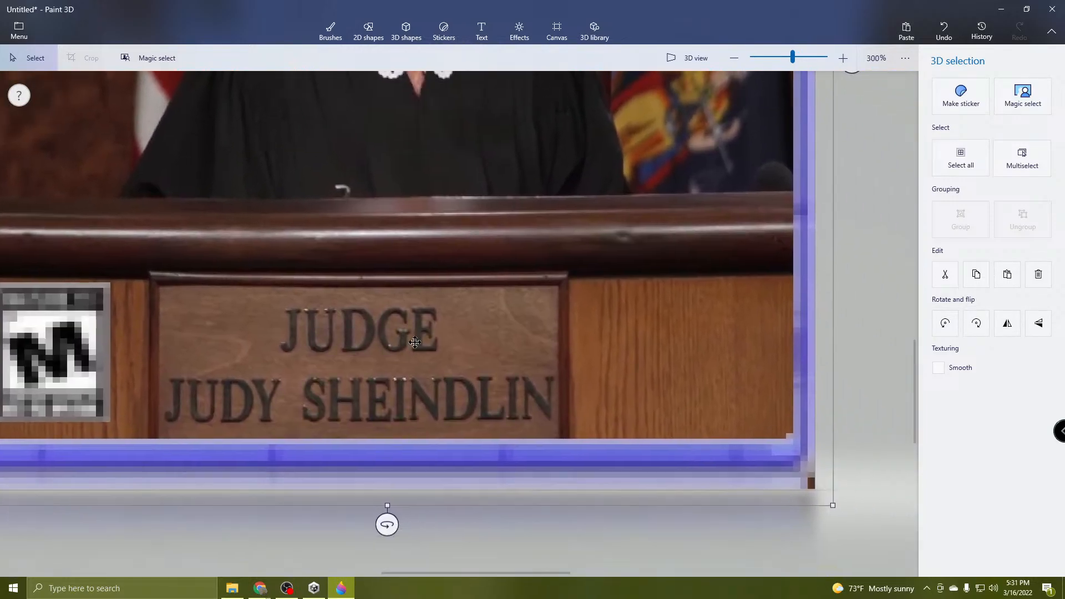
Examine the PS4 cover's lower-right and upper-right corners and right border for uncovered bits of the judge picture.
scroll(771, 400, up, 4)
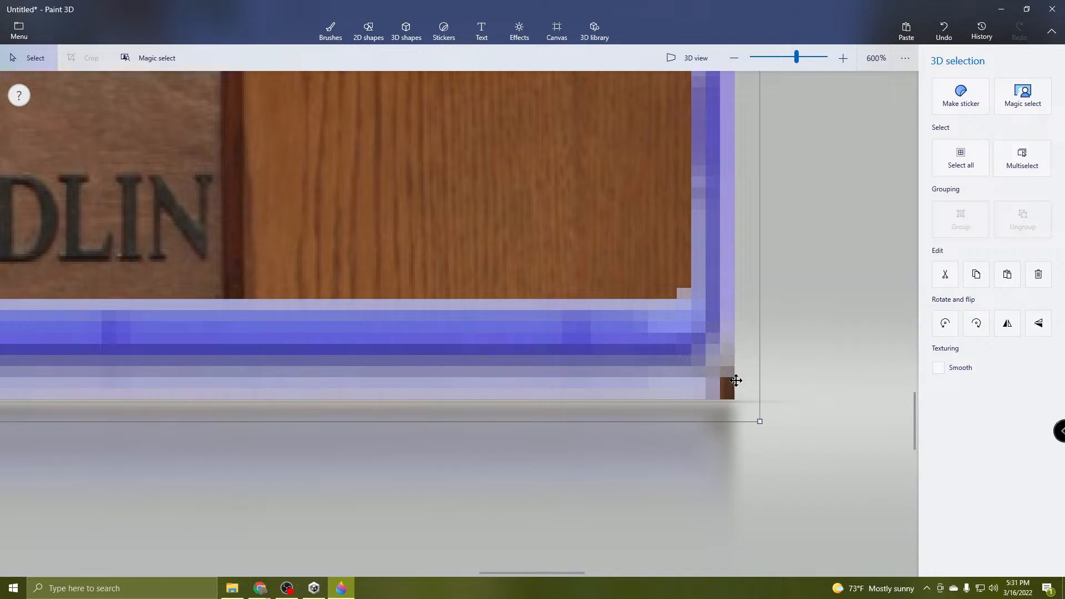
middle_drag(601, 240, 604, 547)
middle_drag(594, 218, 618, 568)
scroll(656, 242, down, 1)
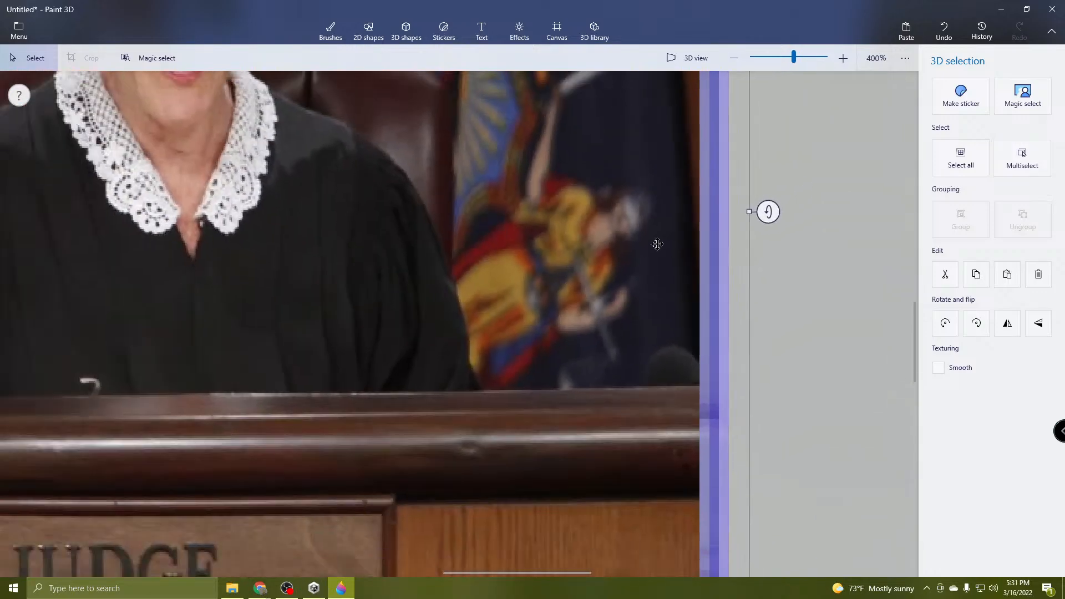
middle_drag(624, 239, 508, 519)
middle_drag(471, 238, 543, 485)
scroll(620, 245, up, 1)
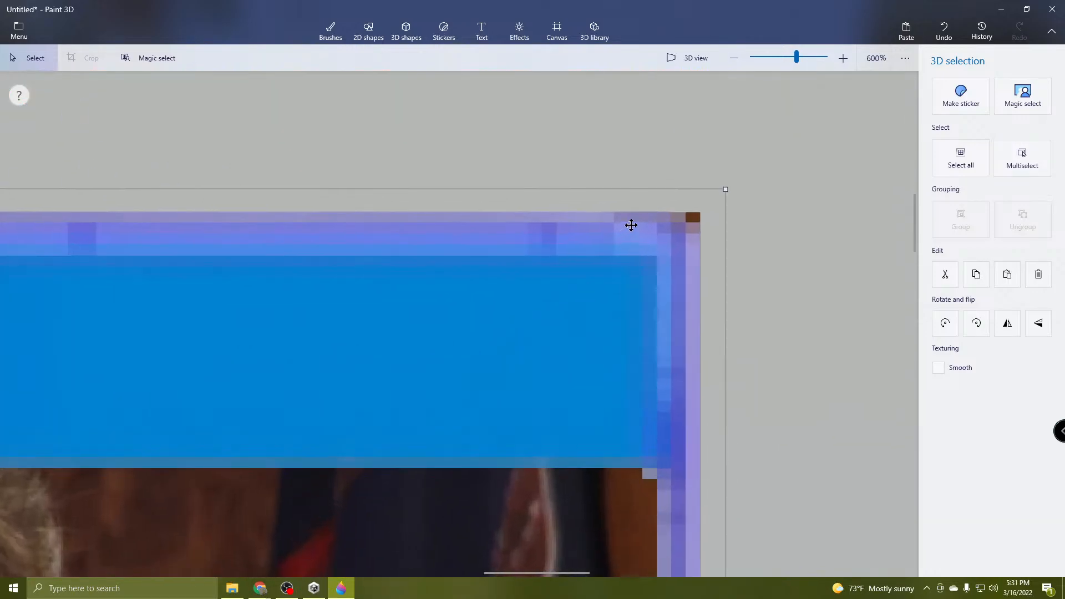
scroll(688, 221, up, 3)
scroll(742, 219, down, 3)
Lower the judge picture's top edge behind the blue PS4 banner so the whole head sits below it.
middle_drag(499, 316, 904, 302)
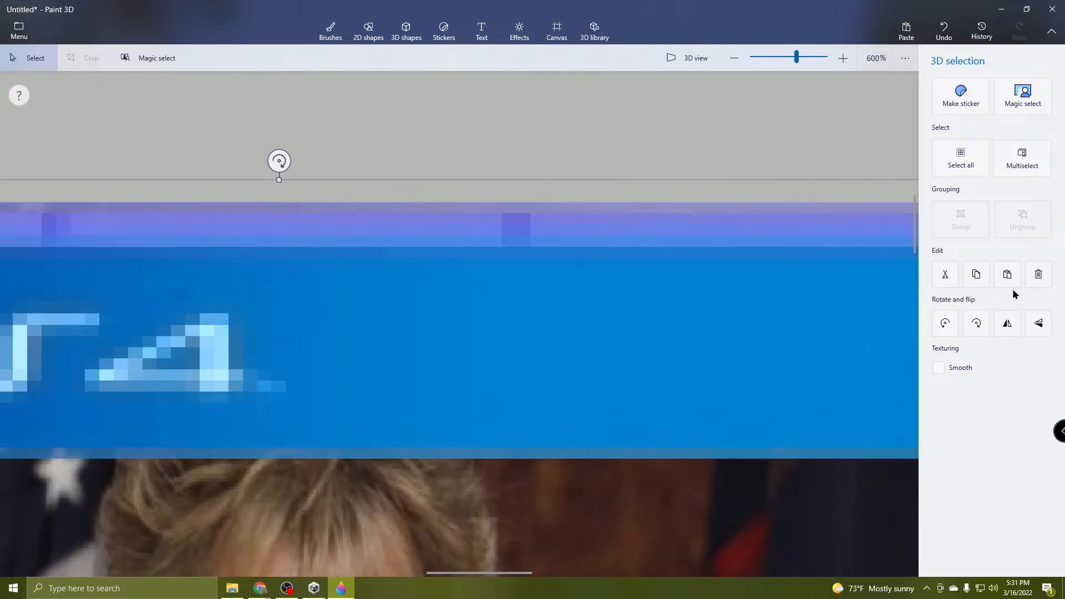
middle_drag(397, 286, 1049, 267)
middle_drag(468, 259, 597, 146)
scroll(671, 466, down, 2)
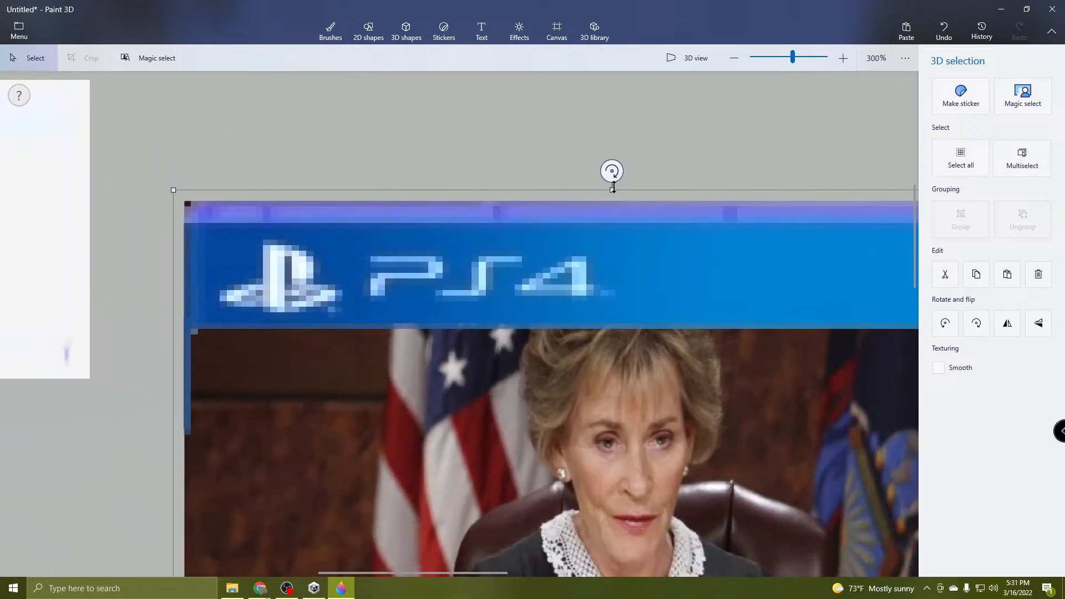
drag(614, 188, 633, 280)
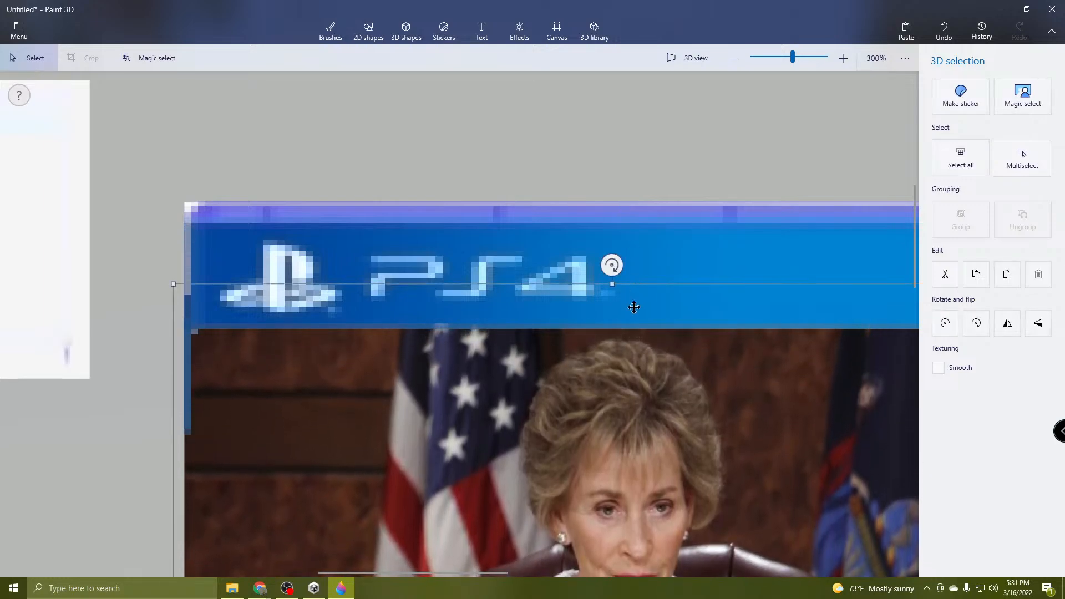
Adjust the judge picture's right and left sides to fit the PS4 cover's borders.
middle_drag(638, 391, 469, 270)
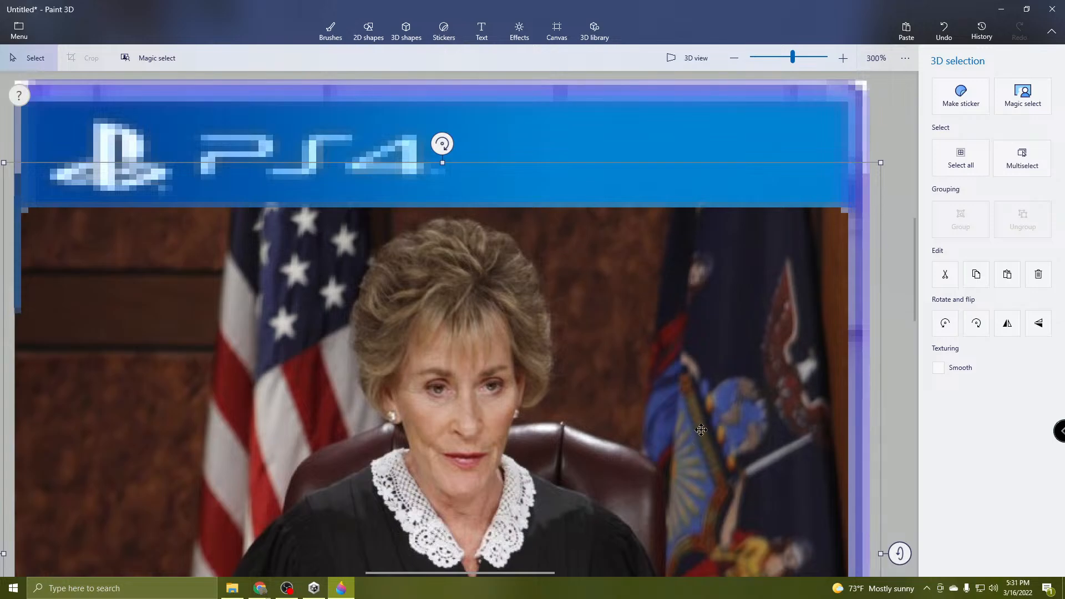
middle_drag(701, 430, 614, 314)
mouse_move(792, 438)
mouse_down()
mouse_move(744, 459)
mouse_move(784, 456)
mouse_up()
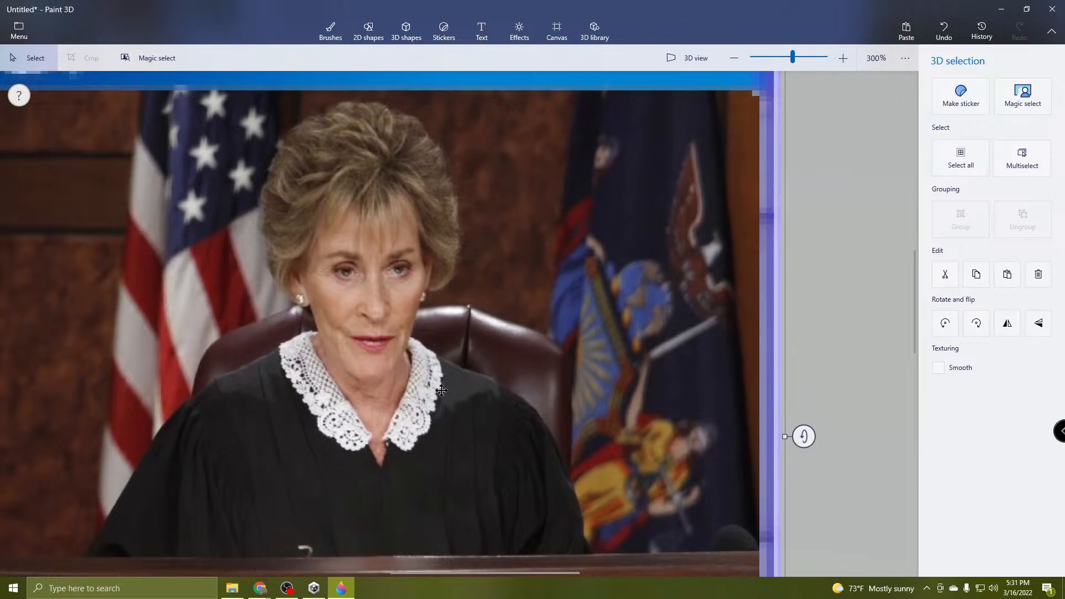
middle_drag(441, 390, 898, 338)
middle_drag(543, 322, 553, 385)
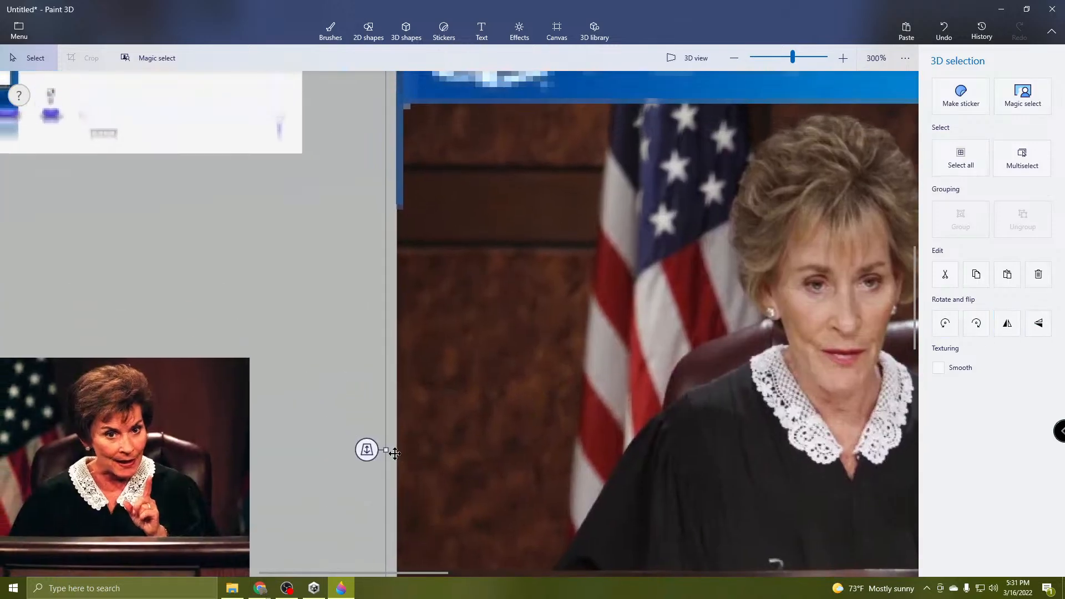
drag(388, 451, 388, 464)
Raise the judge picture's bottom edge into the PS4 cover's lower purple border so the full nameplate shows.
middle_drag(631, 500, 471, 264)
middle_drag(603, 454, 540, 159)
middle_drag(628, 296, 485, 323)
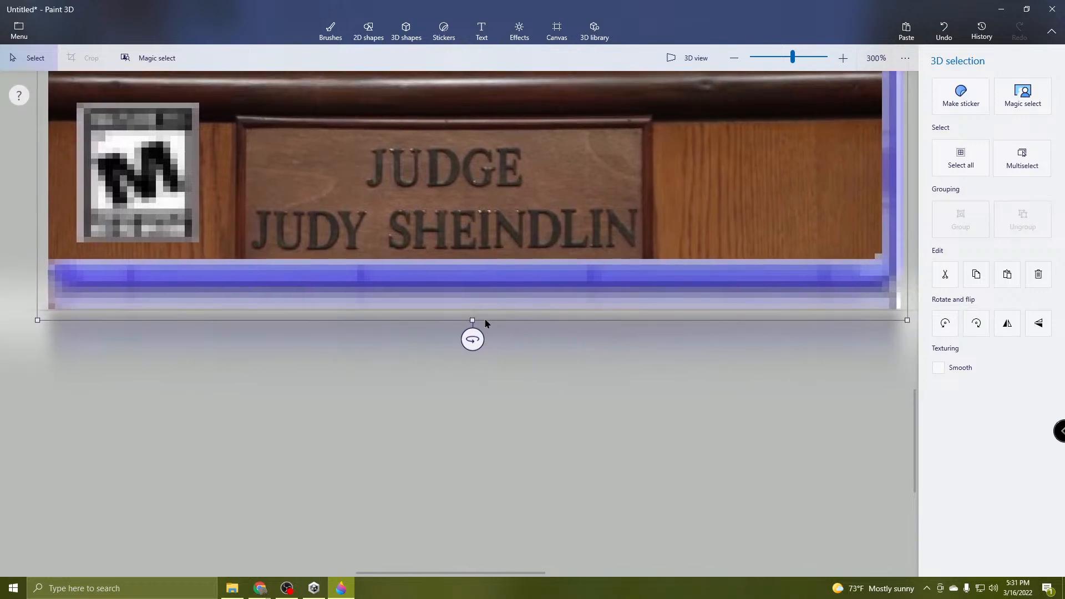
drag(473, 322, 480, 281)
scroll(507, 238, down, 2)
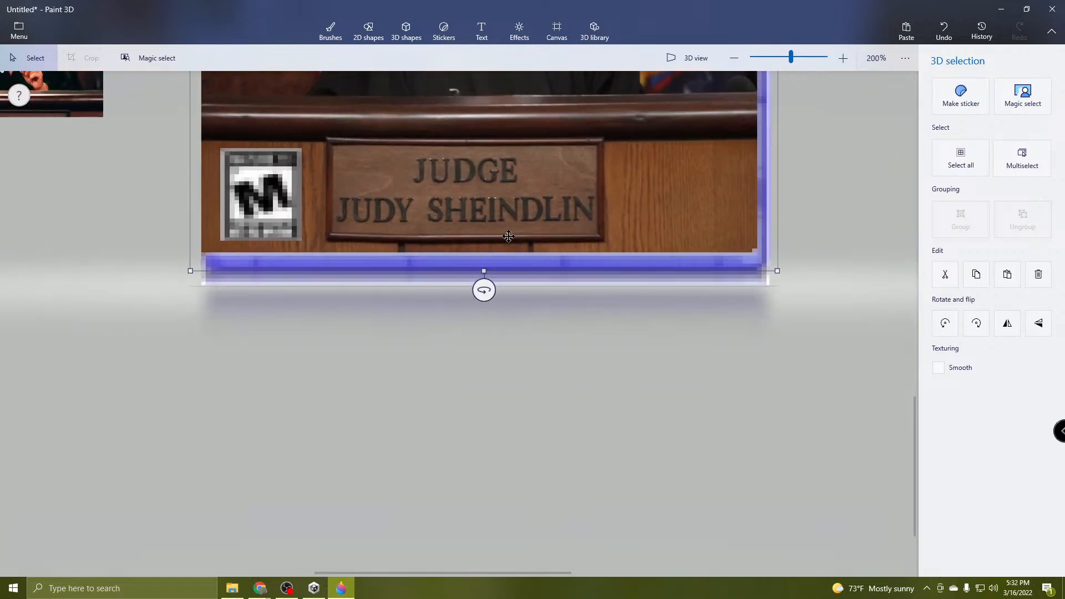
scroll(528, 241, up, 2)
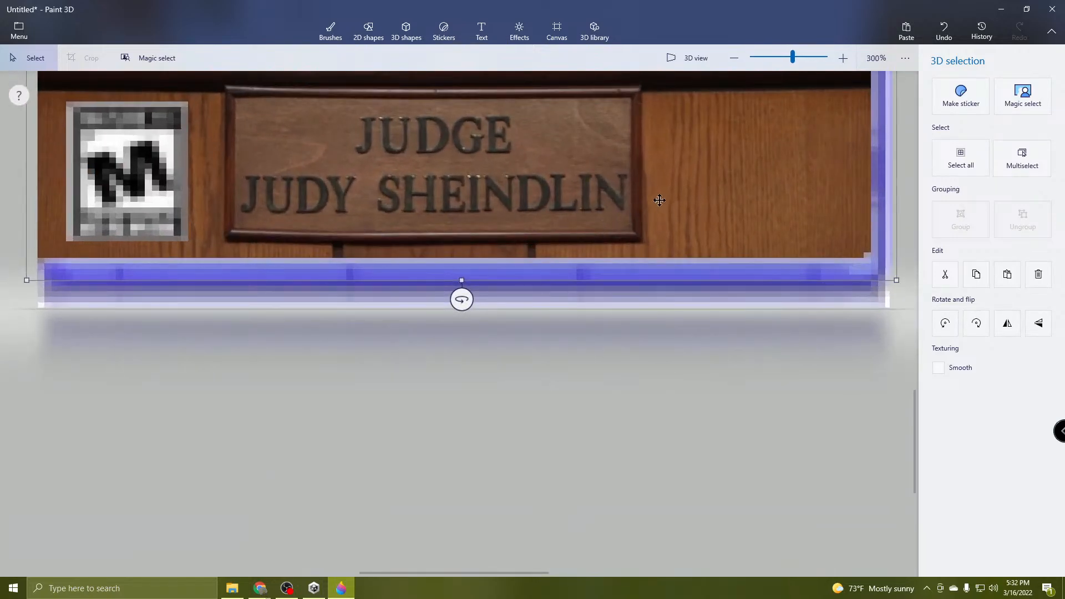
Turn on the transparent canvas option for the 512 by 512 px canvas.
scroll(152, 261, up, 3)
middle_drag(153, 261, 224, 266)
scroll(224, 266, down, 2)
scroll(517, 245, down, 5)
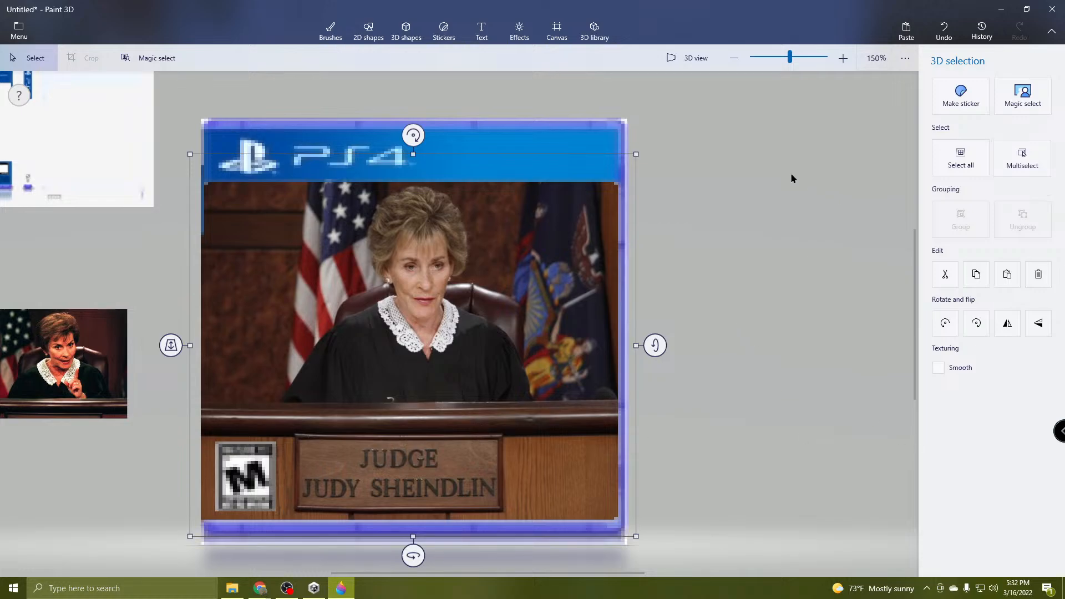
click(558, 32)
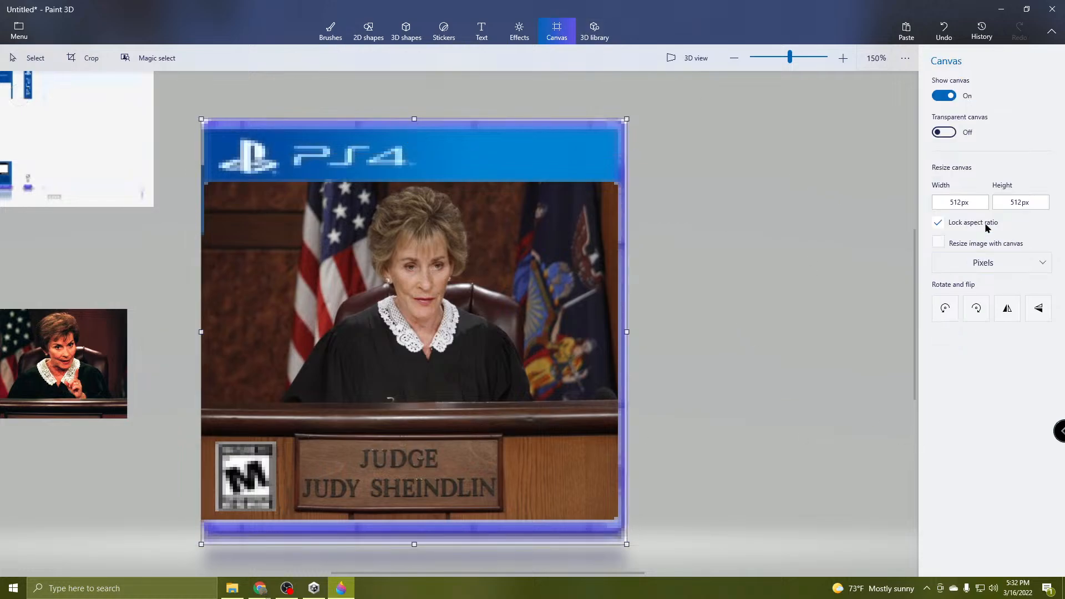
click(945, 132)
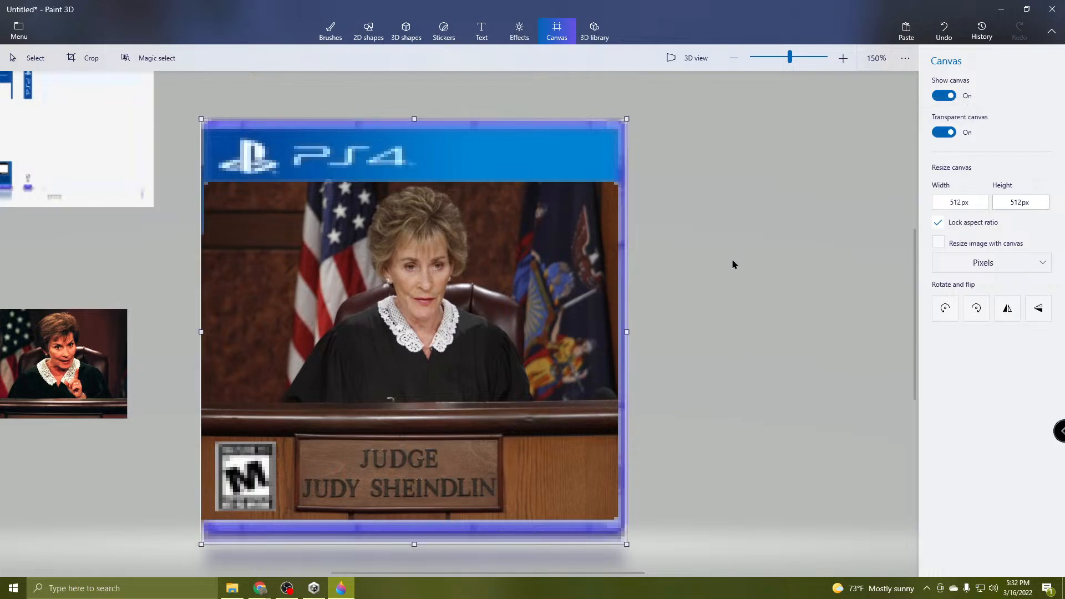
scroll(344, 404, up, 3)
scroll(355, 403, down, 1)
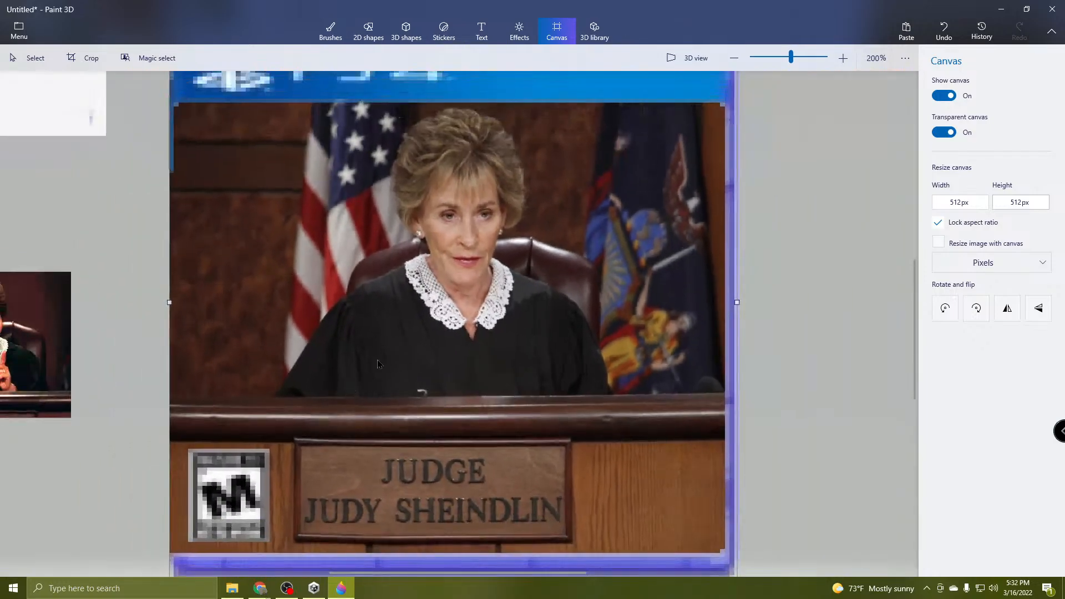
scroll(431, 258, down, 3)
middle_drag(467, 271, 488, 283)
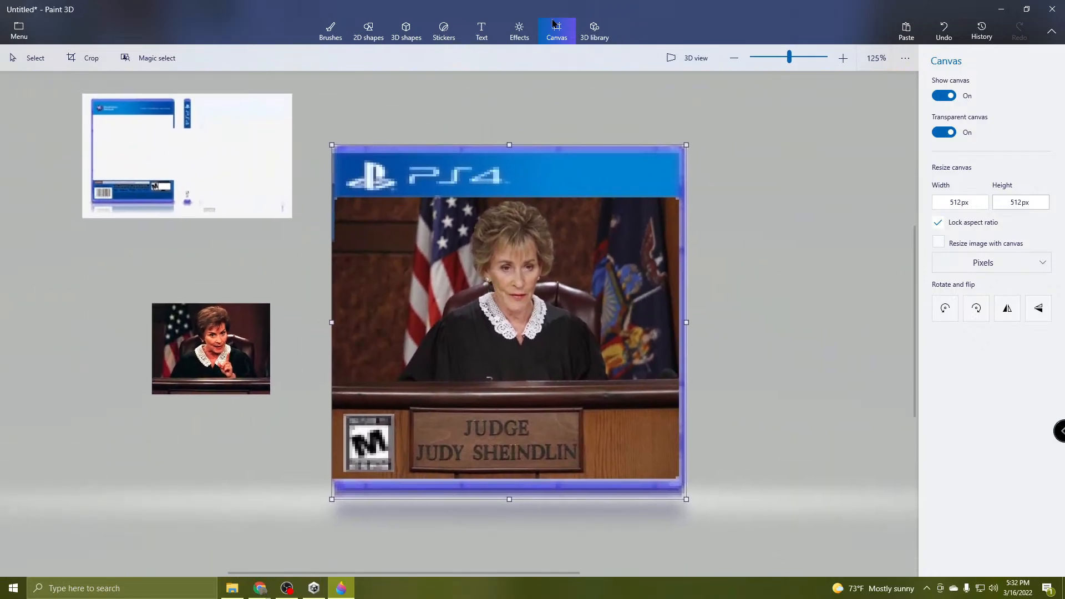
Set up a new 3D text with red as its colour and Impact as its font.
click(482, 31)
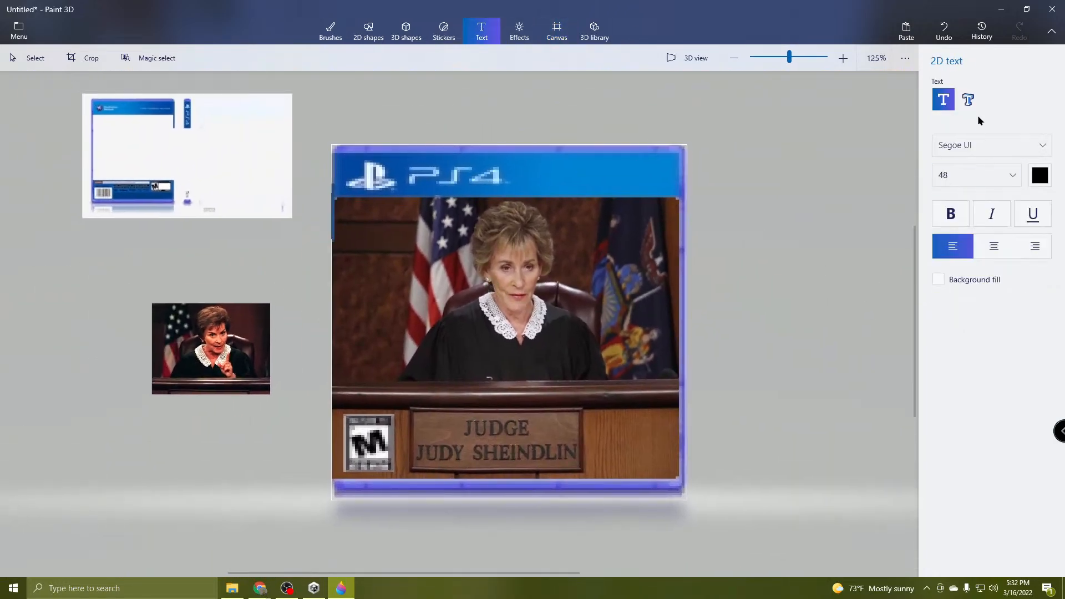
click(966, 98)
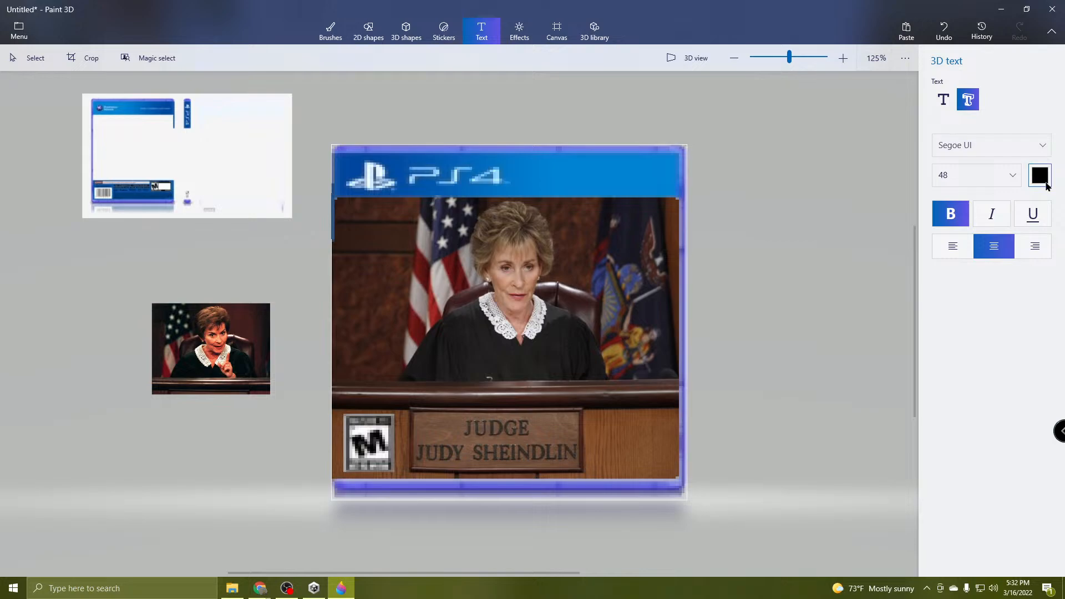
click(1041, 177)
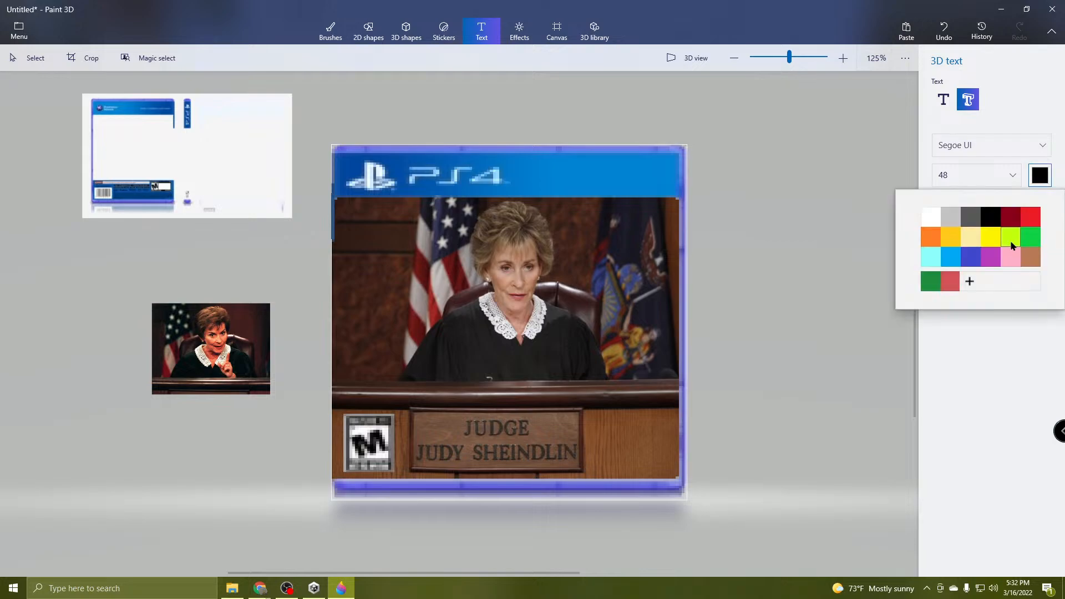
click(1039, 219)
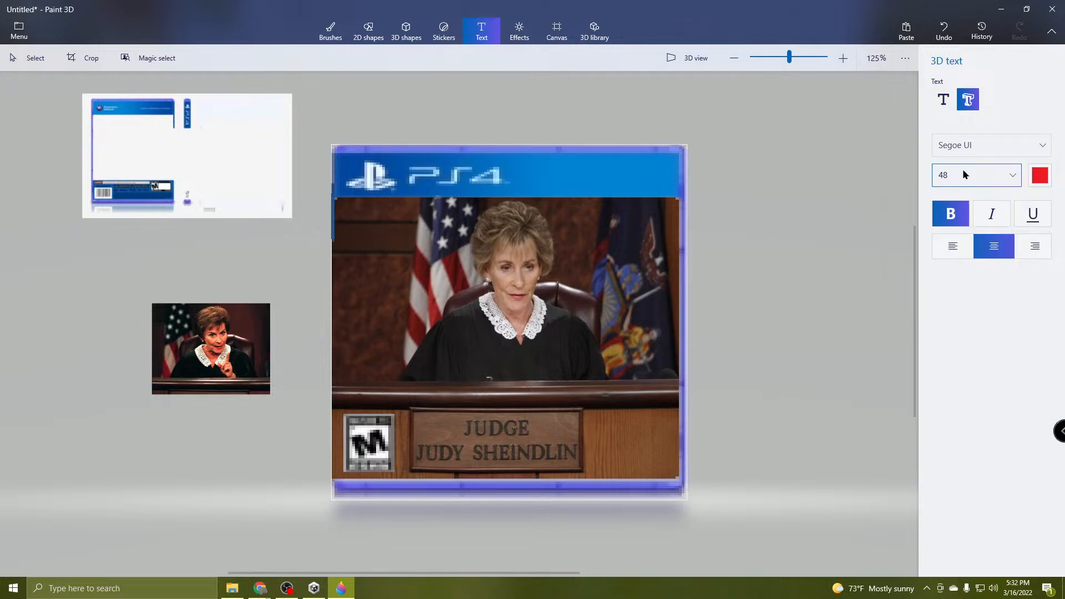
click(985, 155)
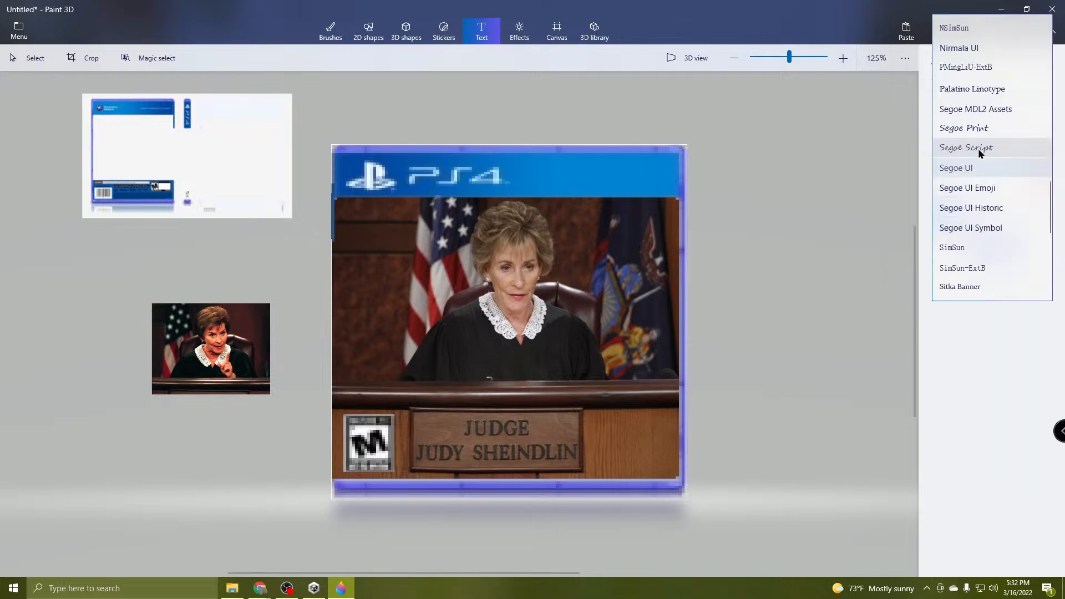
scroll(977, 152, down, 5)
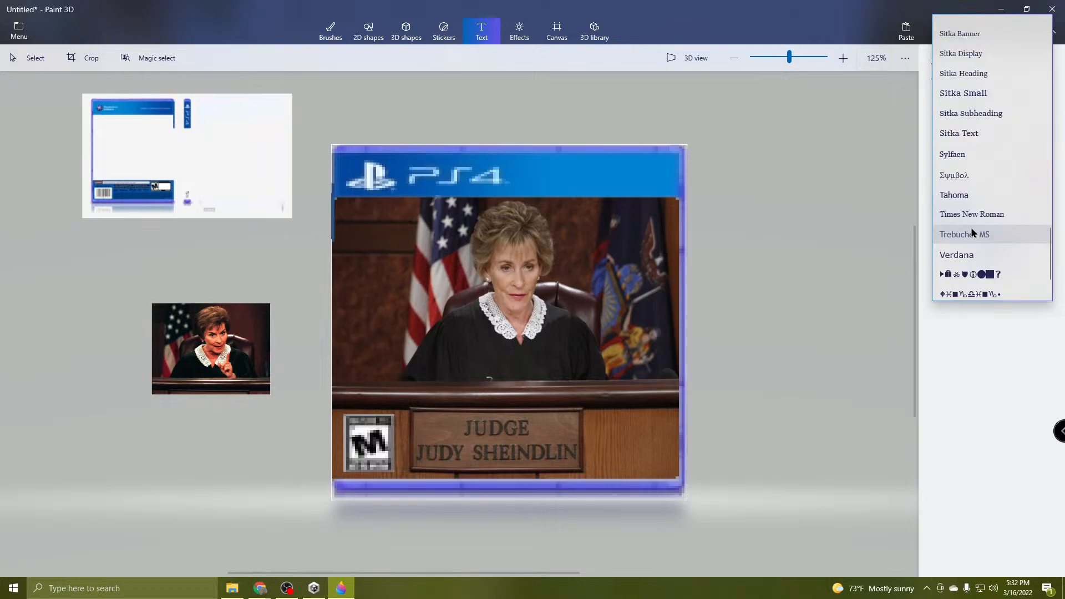
scroll(976, 224, up, 15)
scroll(979, 205, up, 3)
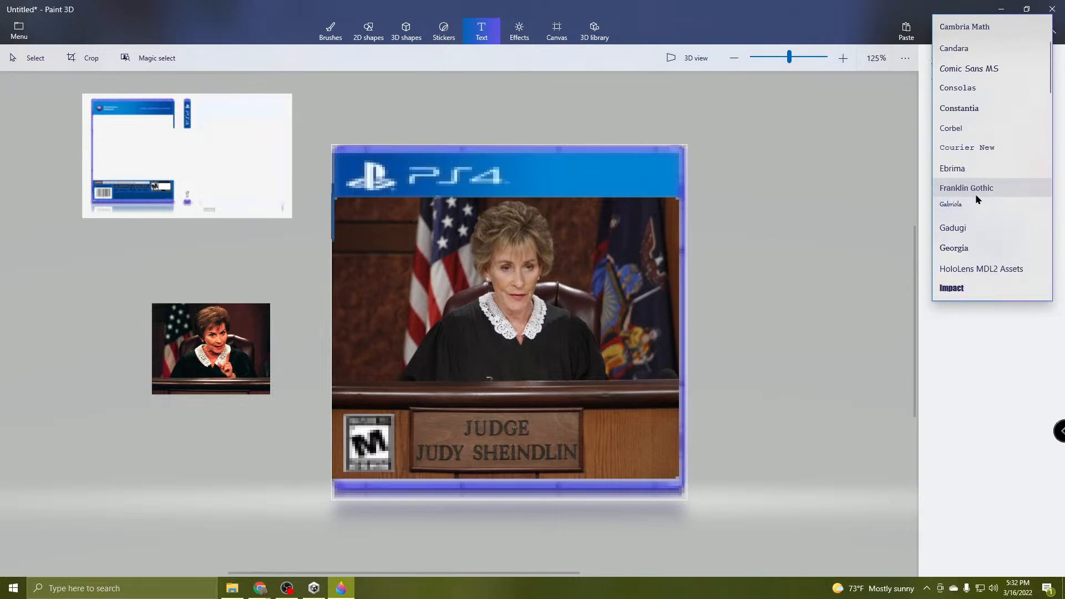
click(952, 288)
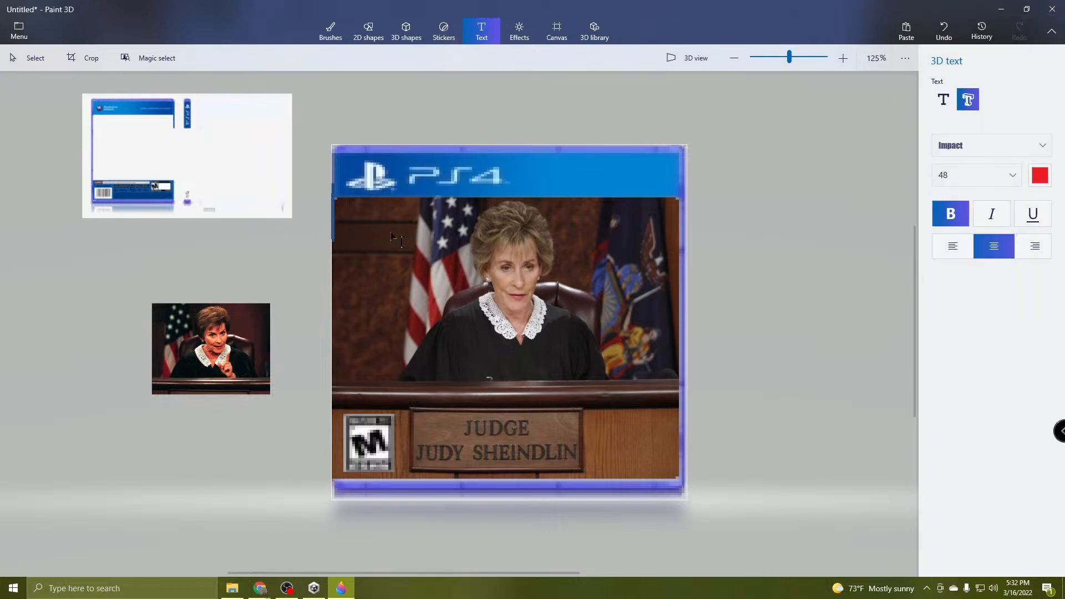
Place a 3D text box over the judge picture and enter the title "JUDGE JUDY THE GAME" in capitals.
drag(356, 213, 645, 362)
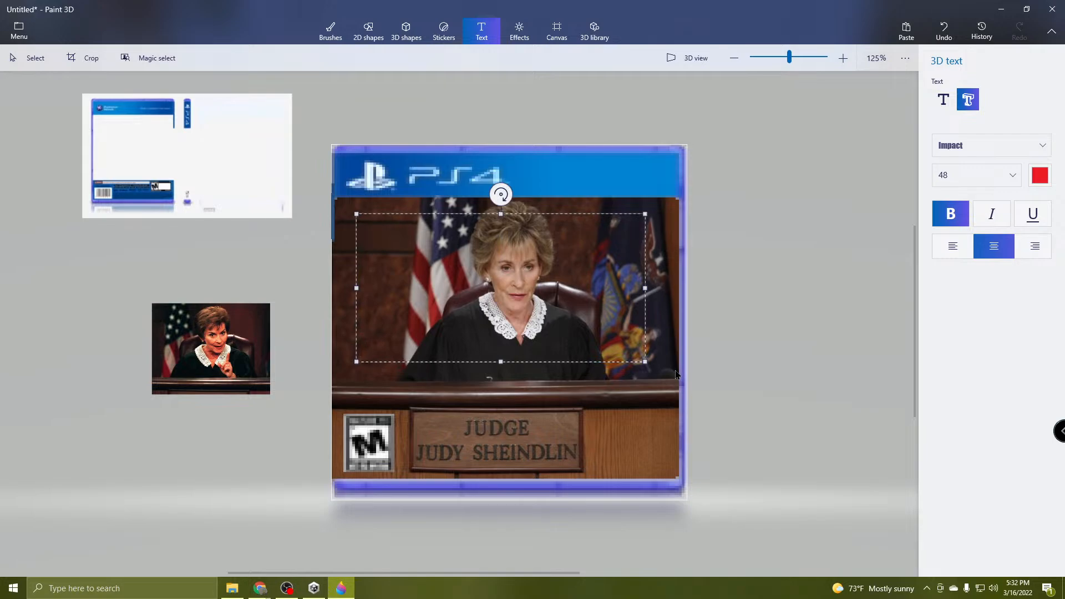
text(ju)
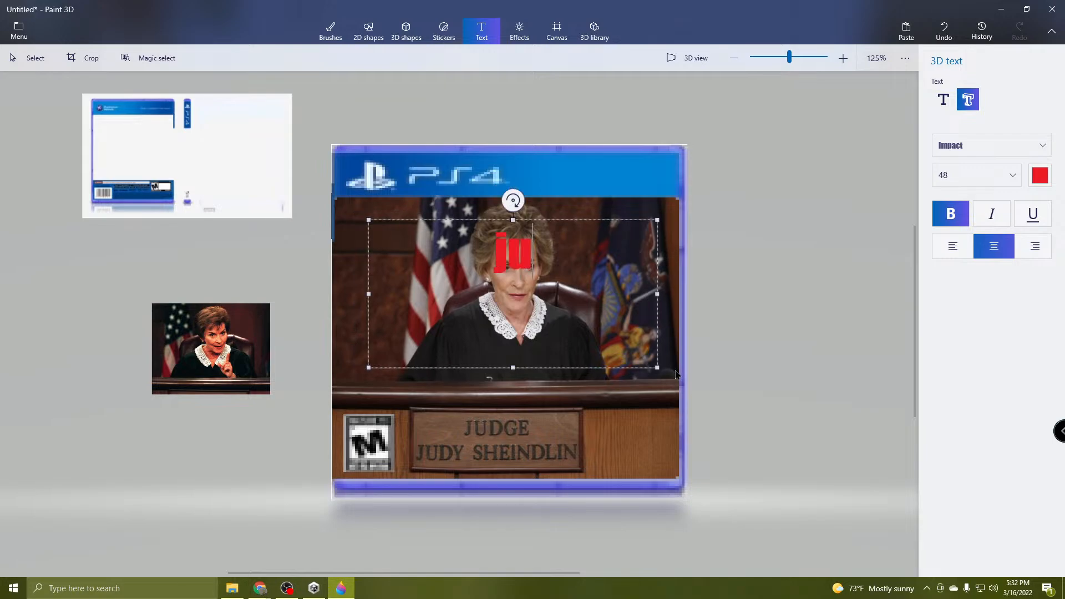
key(ctrl+a)
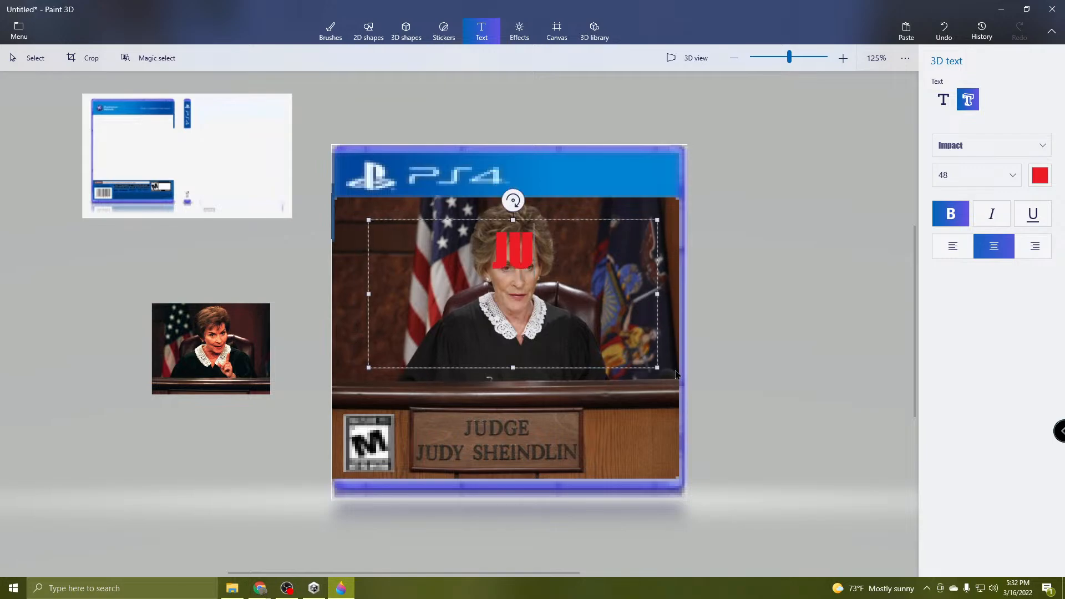
text(JUDGE)
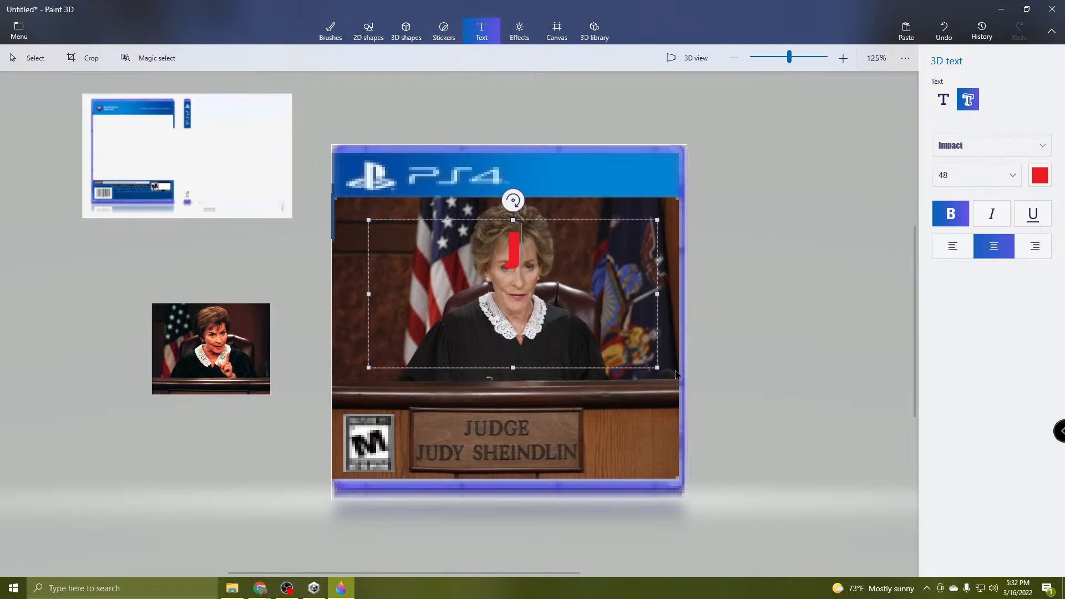
text(JUDG)
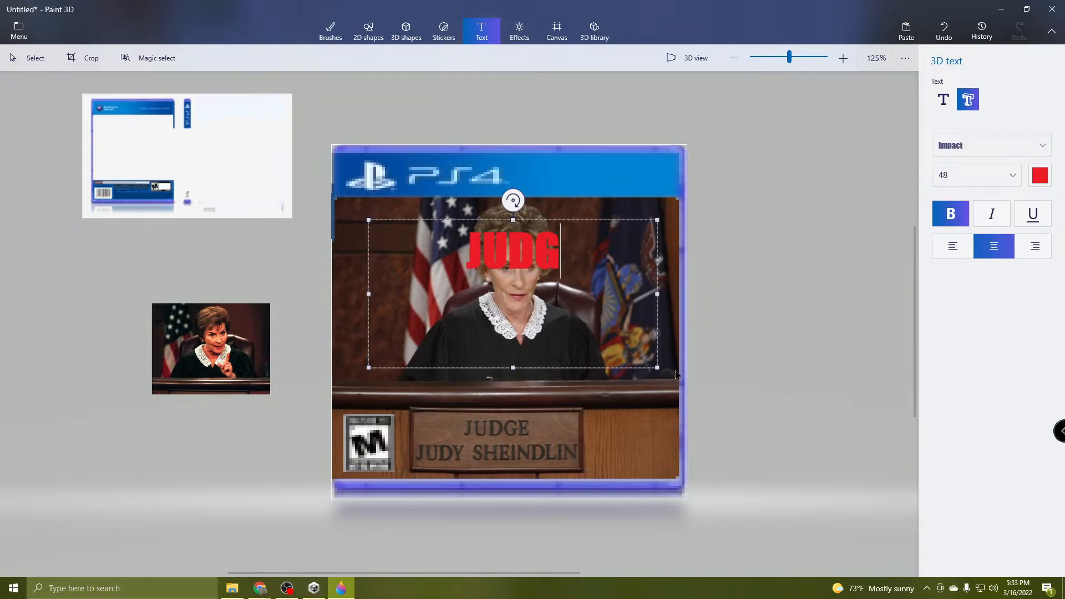
text(E JUDY)
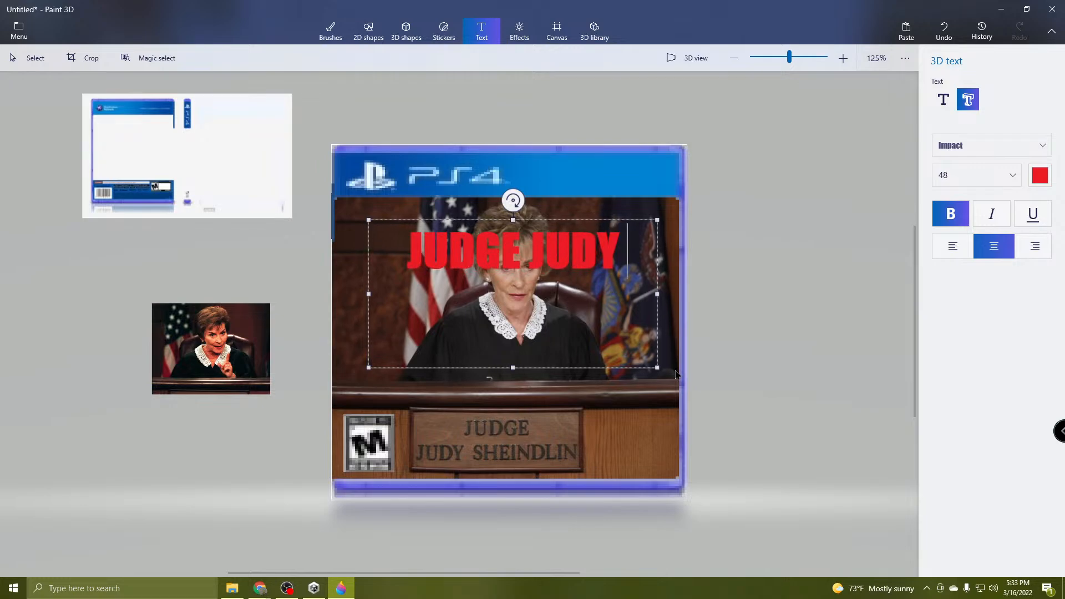
text( THE)
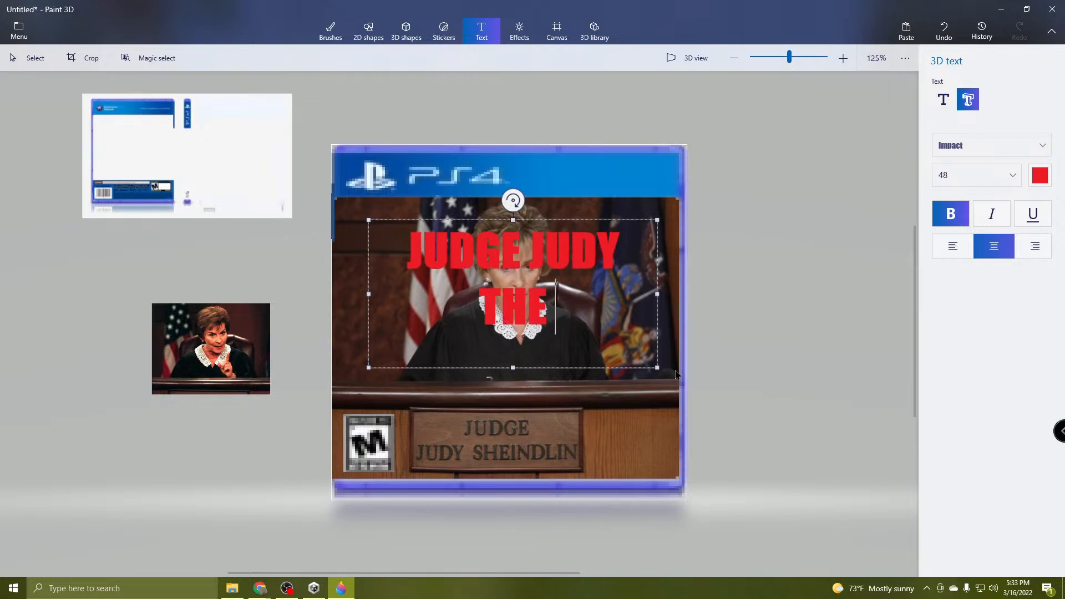
text( V)
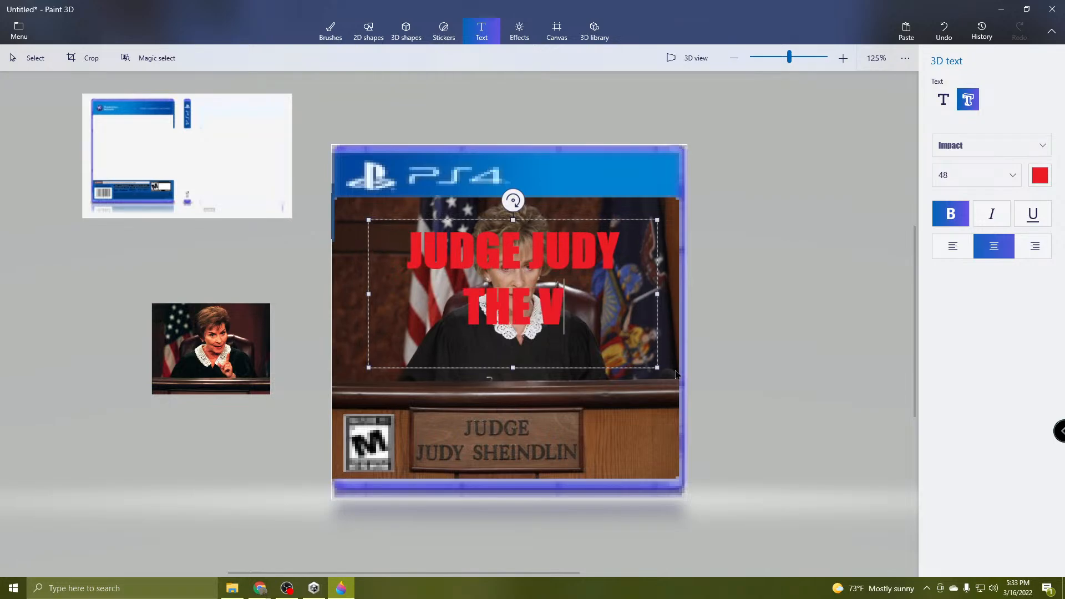
key(BackSpace)
text(GAME)
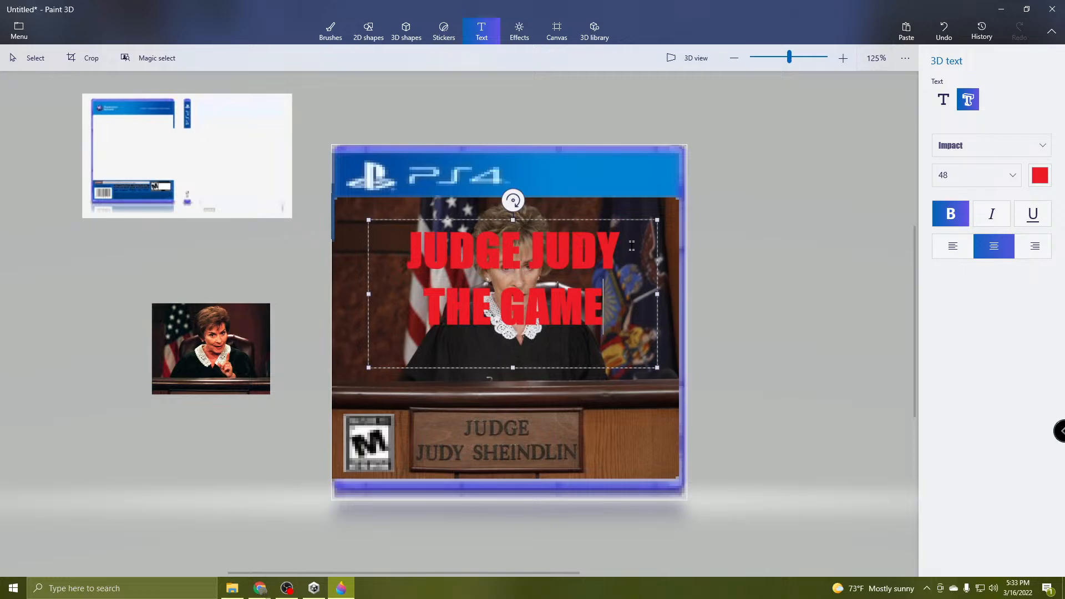
Nudge the title upward and change the font of all its text to Cambria after trying Arial.
mouse_move(606, 222)
mouse_down()
mouse_move(580, 355)
mouse_move(637, 319)
mouse_move(597, 330)
mouse_move(599, 254)
mouse_move(582, 201)
mouse_move(549, 200)
mouse_move(609, 203)
mouse_move(599, 208)
mouse_up()
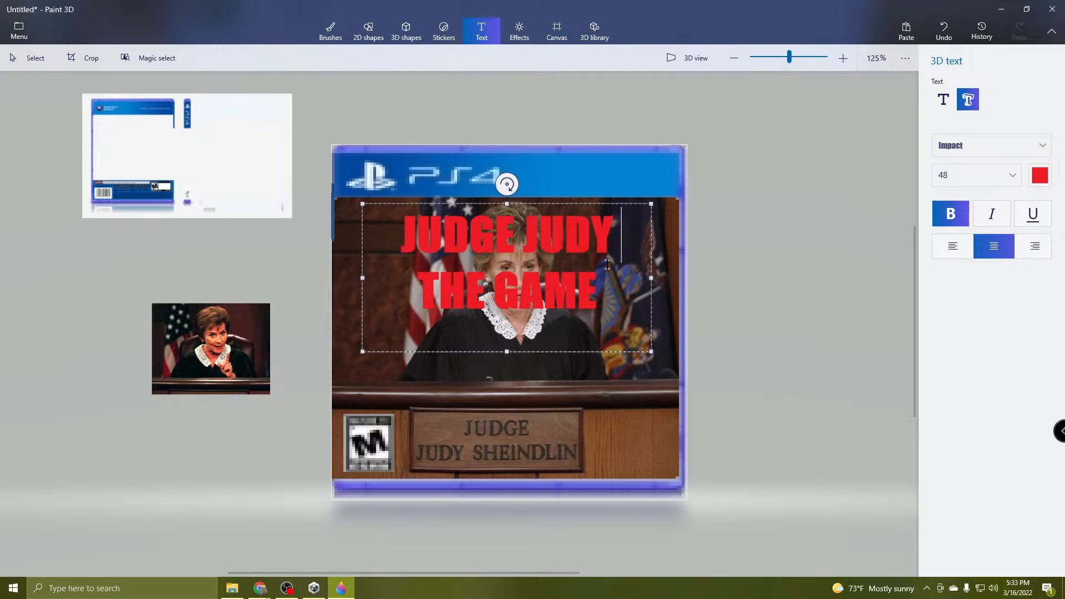
key(ctrl+a)
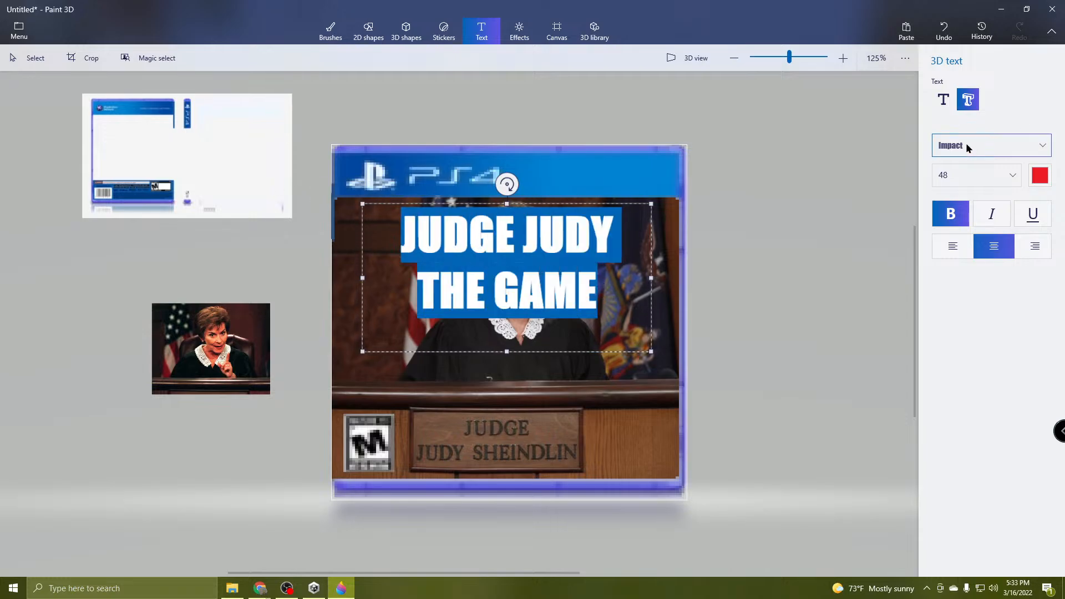
click(1032, 145)
scroll(971, 131, up, 3)
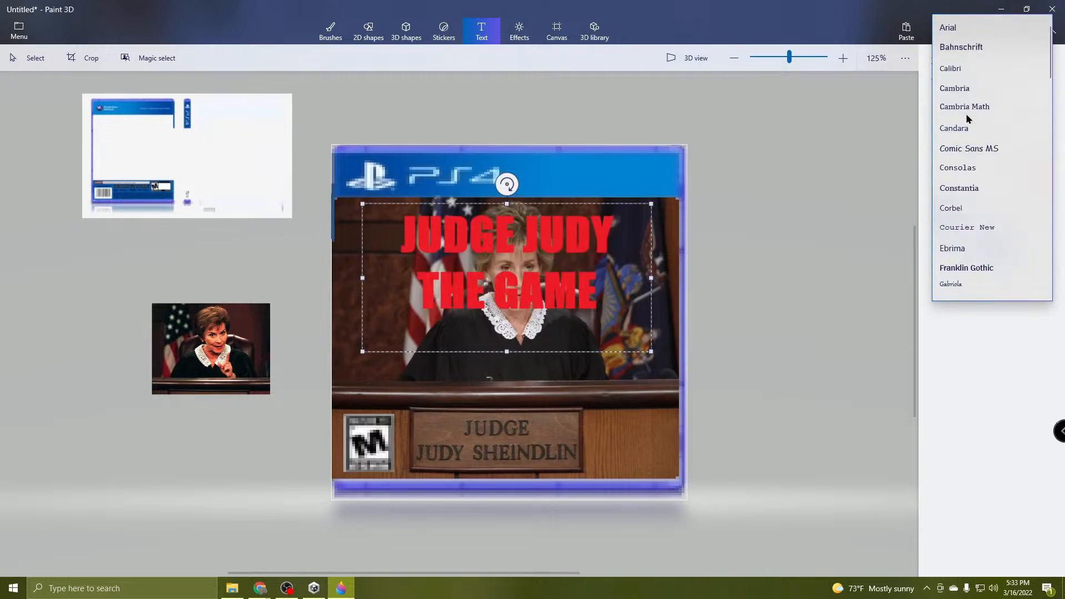
click(954, 28)
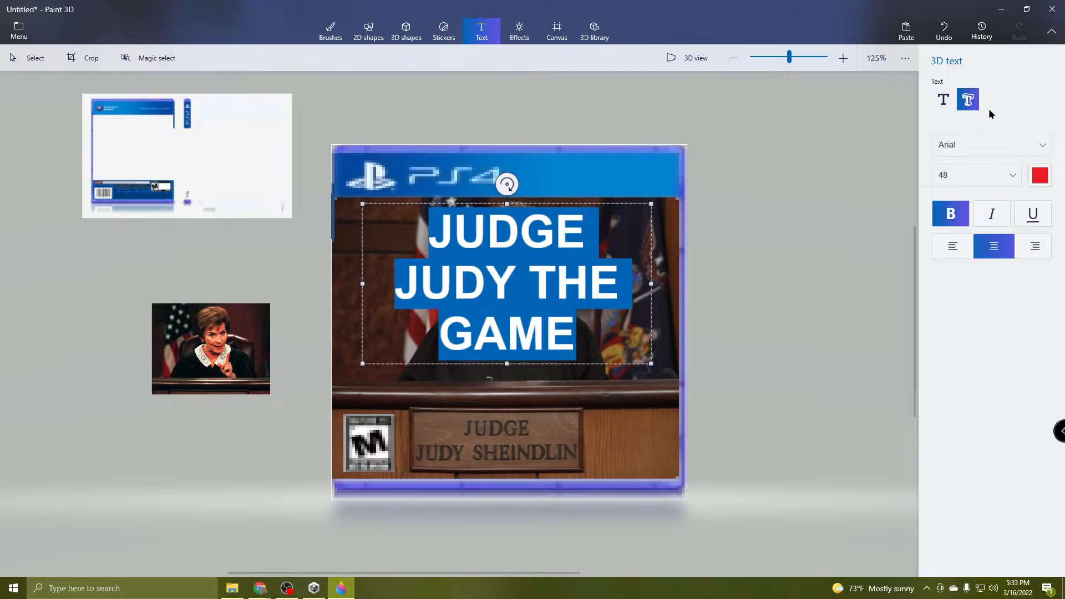
click(975, 142)
click(970, 88)
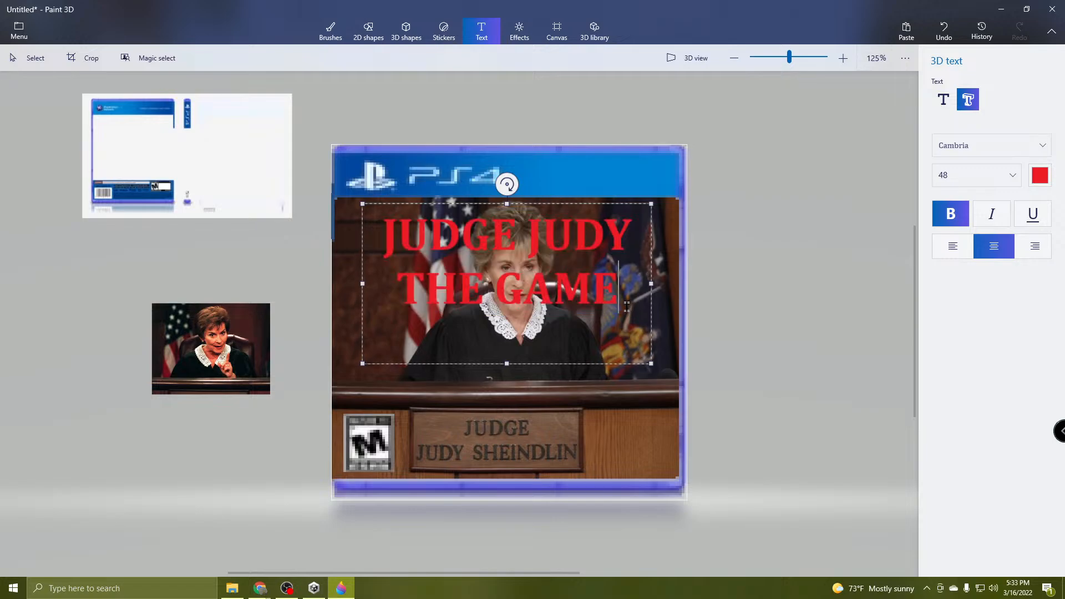
Move the red title down over the wooden nameplate, push it slightly back in depth, and centre it beside the M rating label.
drag(534, 206, 542, 365)
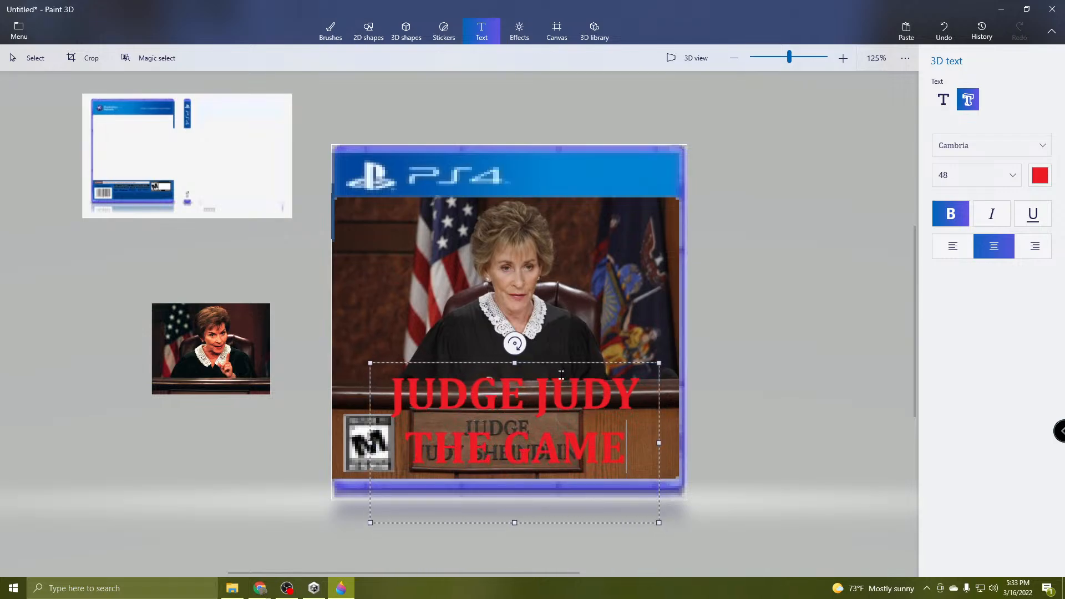
click(625, 328)
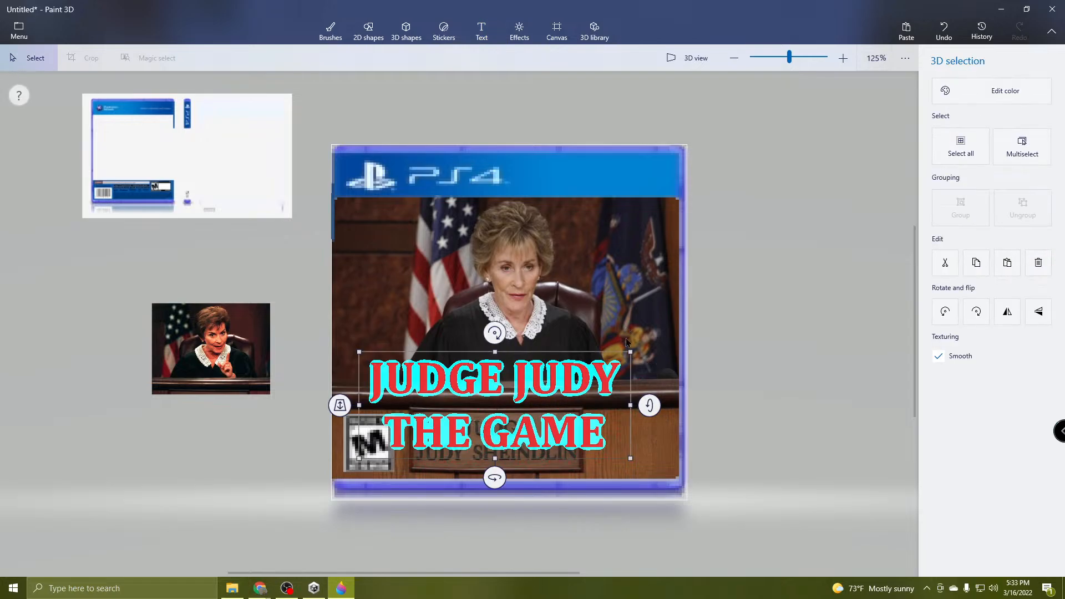
drag(343, 409, 364, 332)
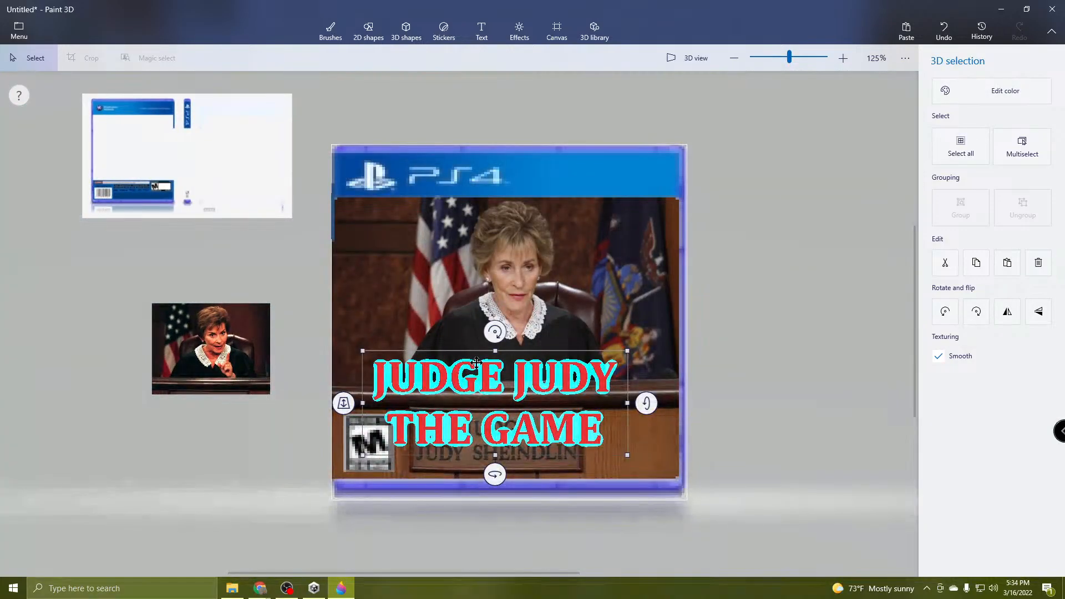
drag(523, 363, 540, 376)
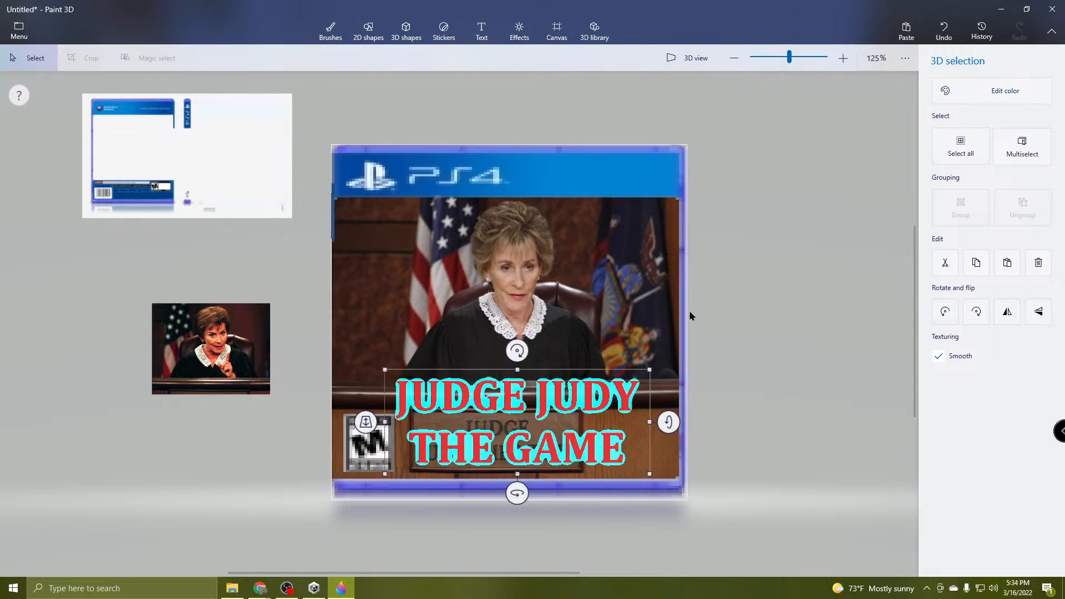
click(746, 310)
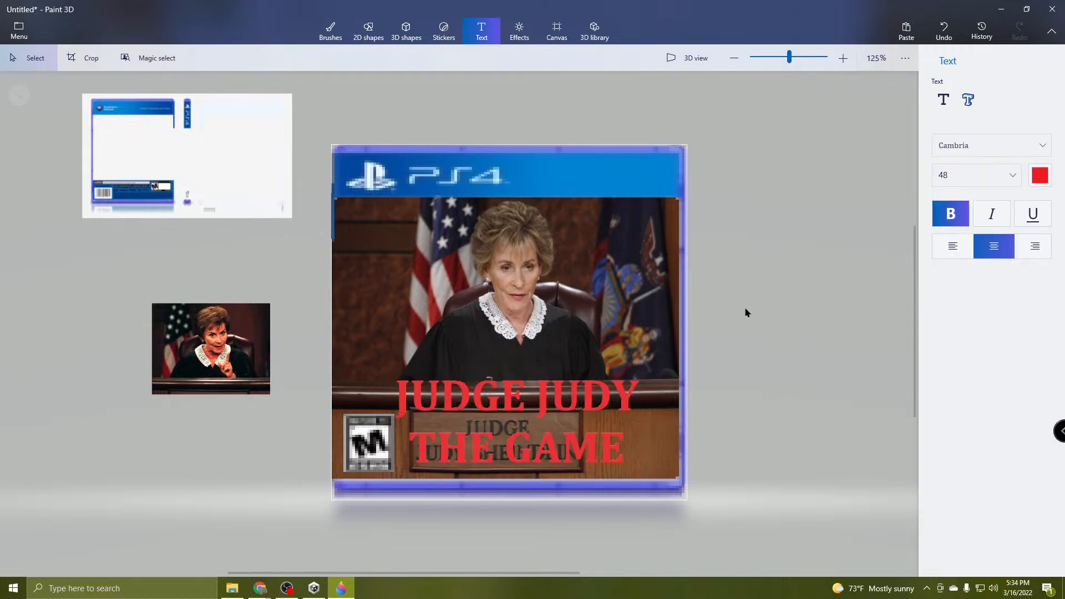
Add a white 3D text box over the red title and enter "JUDGE JUDY THE GAME" in capitals.
click(969, 100)
click(1044, 180)
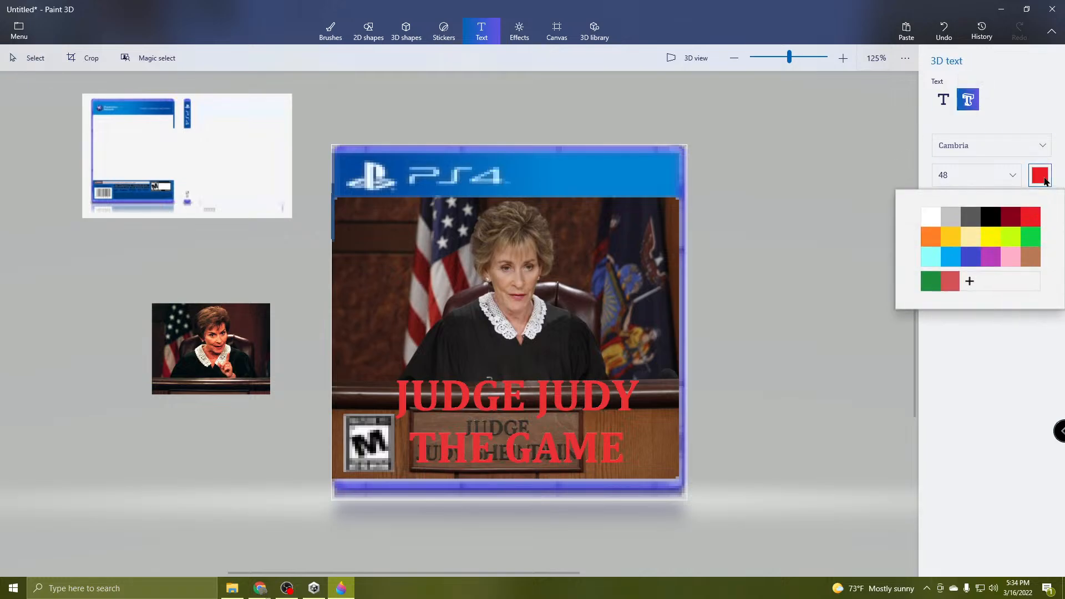
click(930, 218)
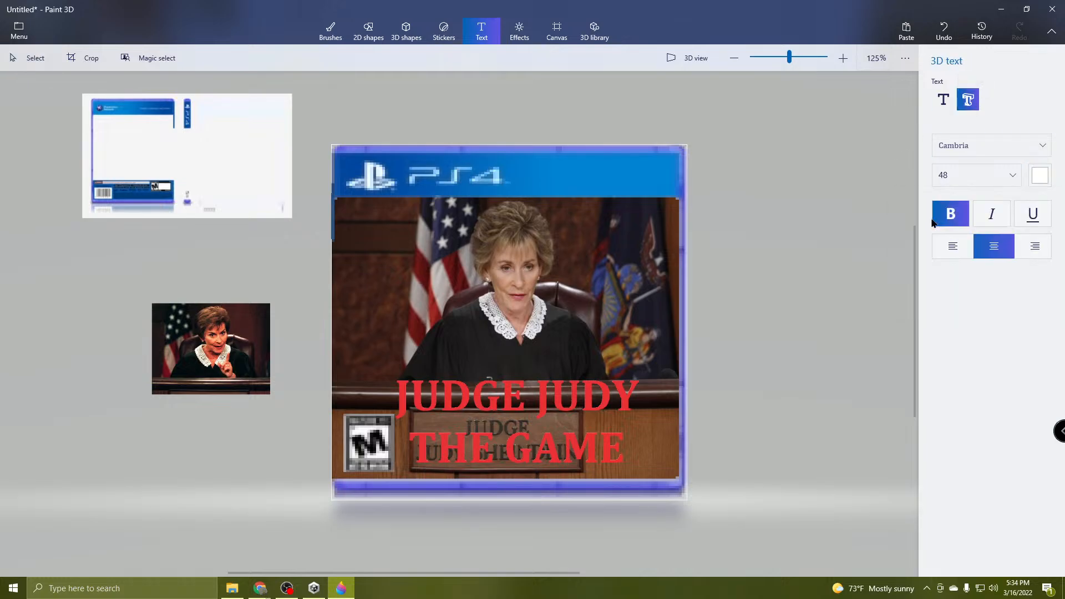
drag(398, 382, 652, 474)
click(669, 484)
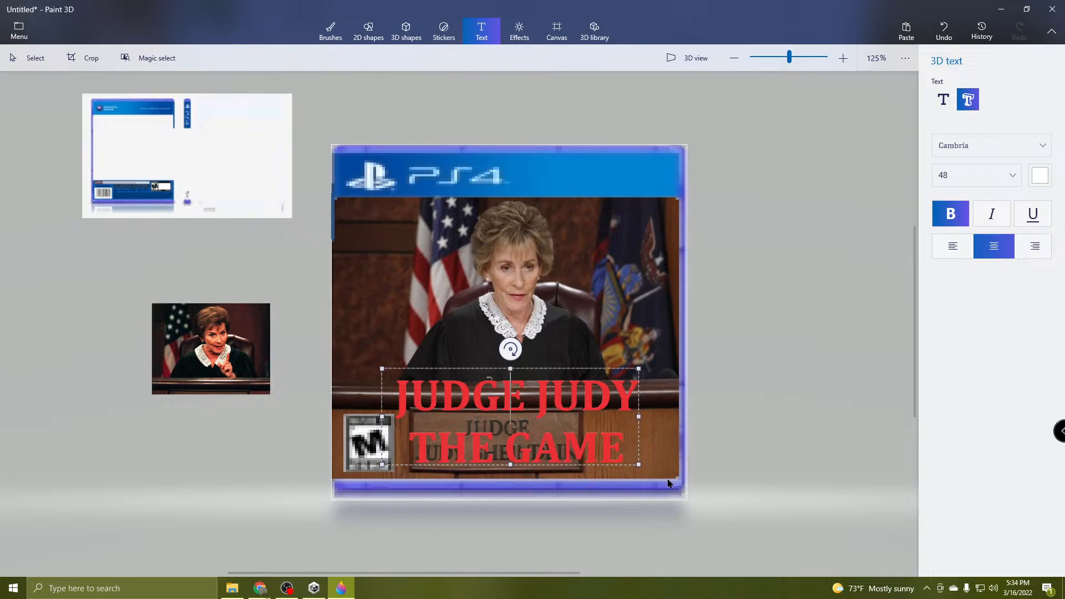
text(J)
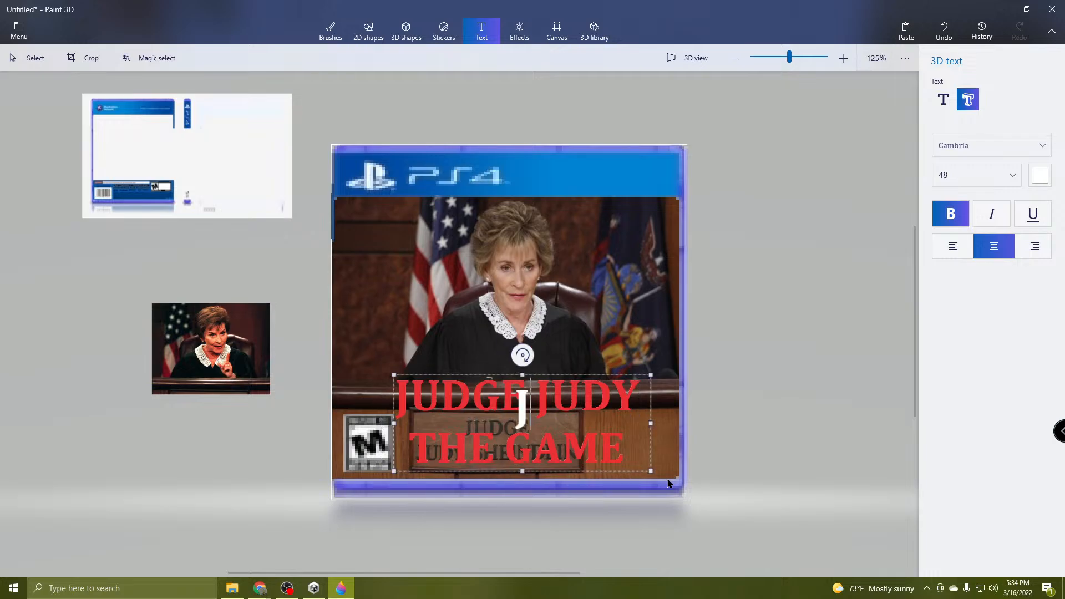
text(UDGE)
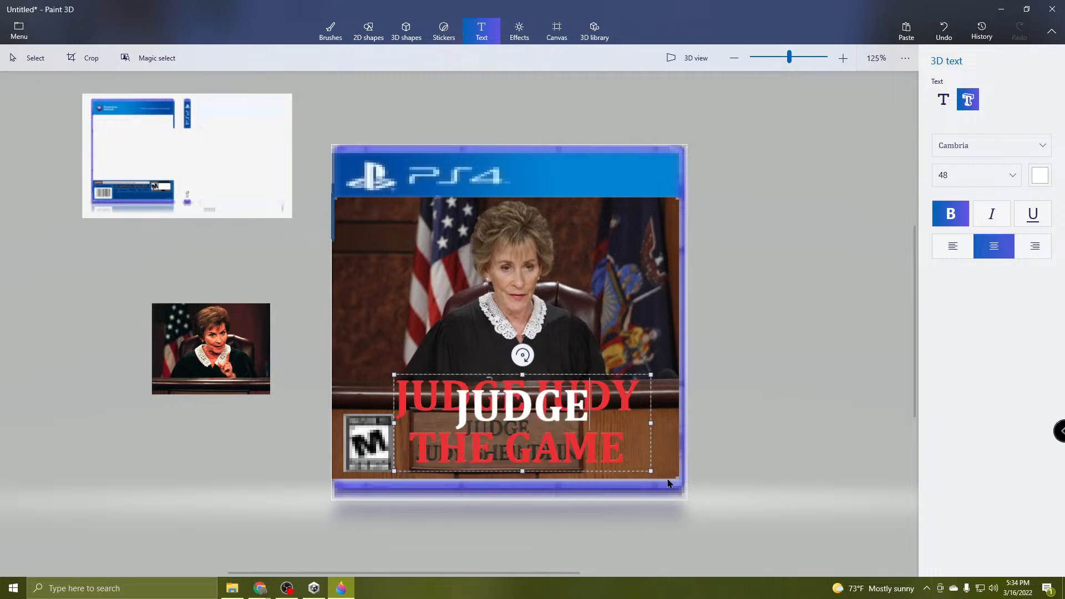
text( JUDY )
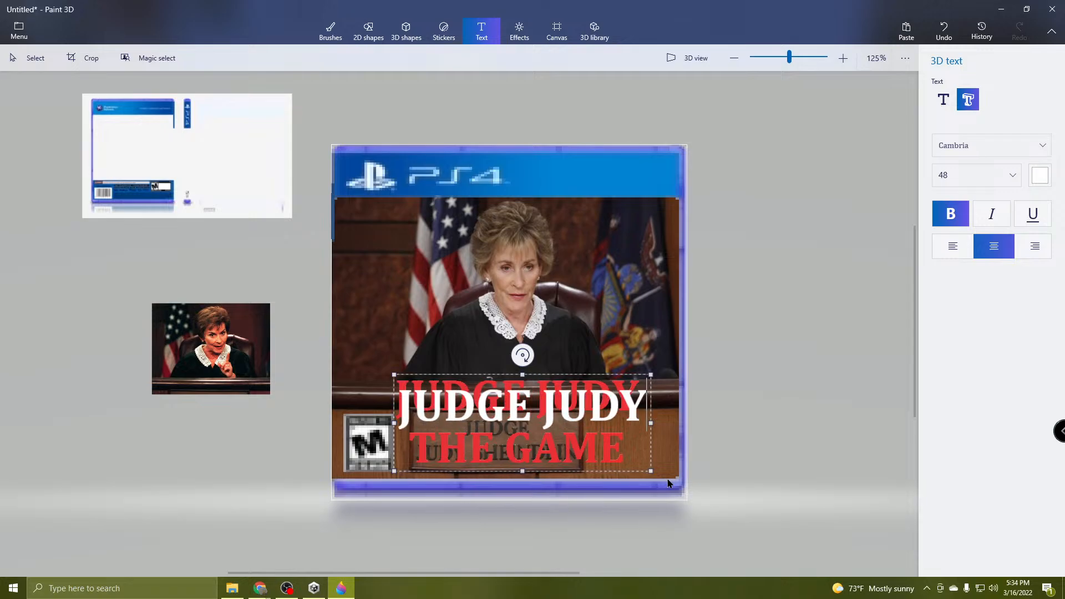
text(THE GAME)
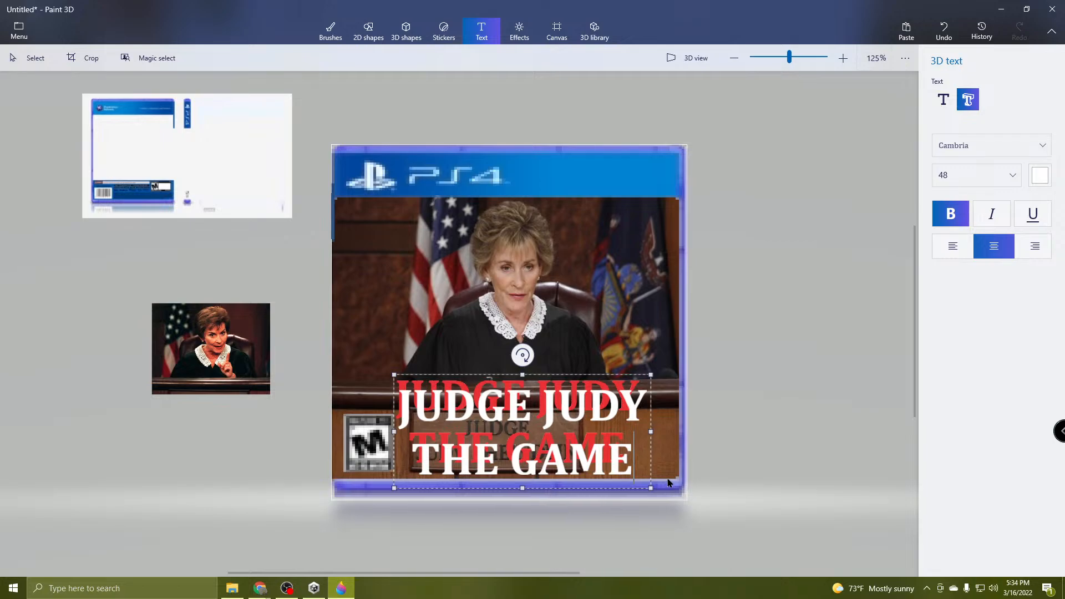
Push the white title slightly back in depth and lay it over the red title with a small offset that leaves red edges.
click(667, 434)
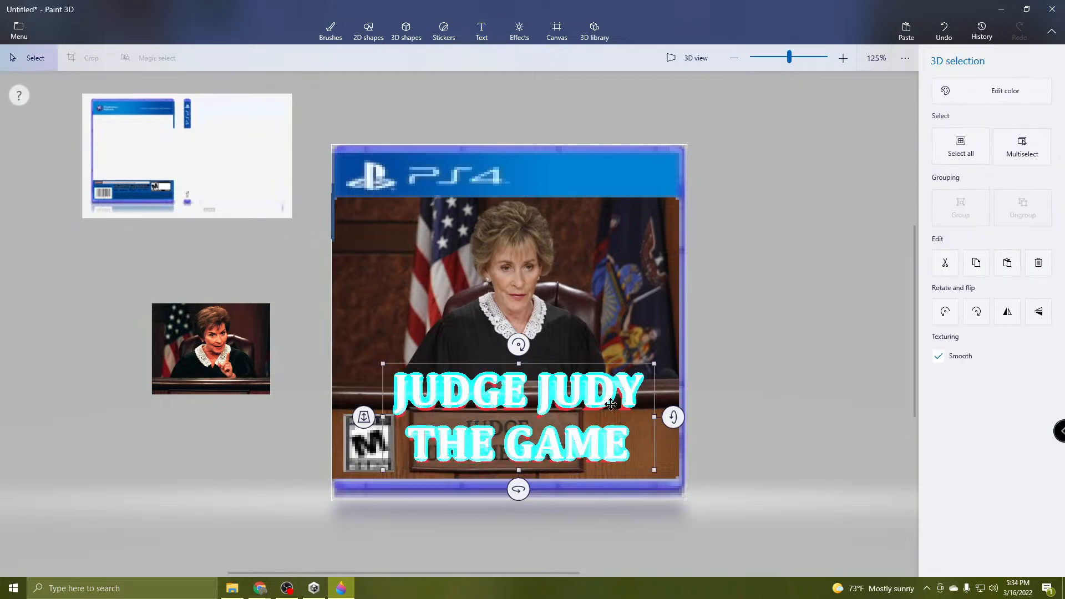
mouse_move(364, 420)
mouse_down()
mouse_move(363, 349)
mouse_move(337, 350)
mouse_up()
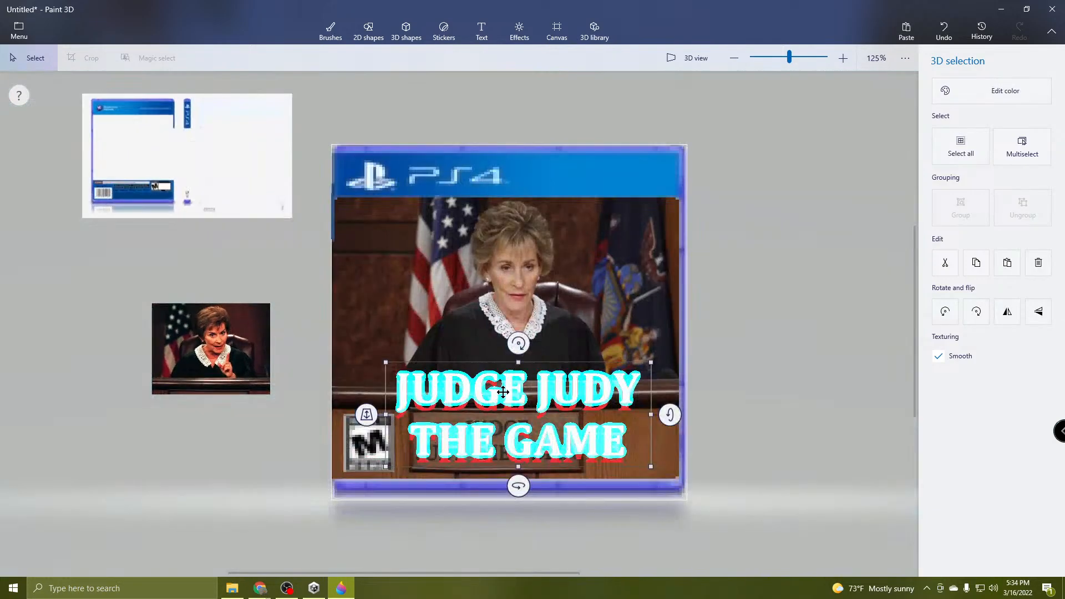
drag(518, 389, 520, 400)
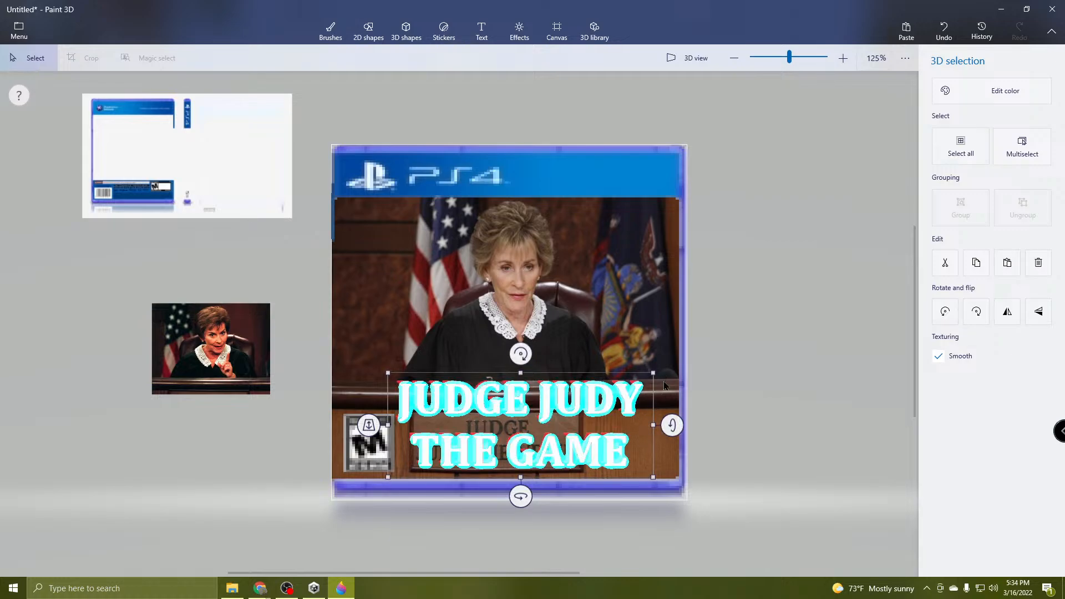
click(654, 351)
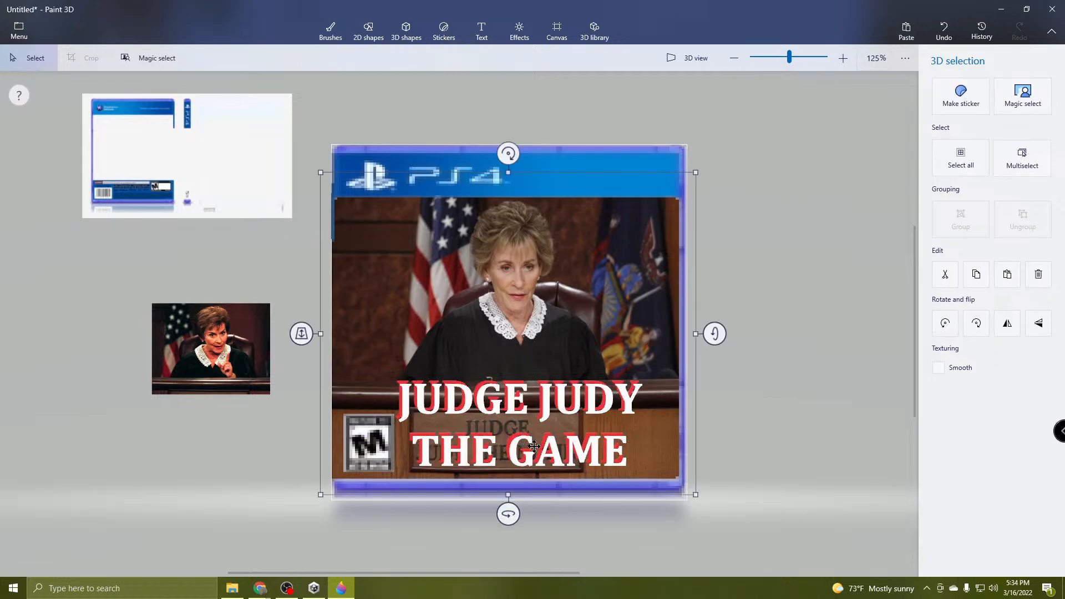
Add another 3D text box over the titles with indigo as its colour and enter "JUDGE JUDY THE GAME" in capitals.
click(489, 35)
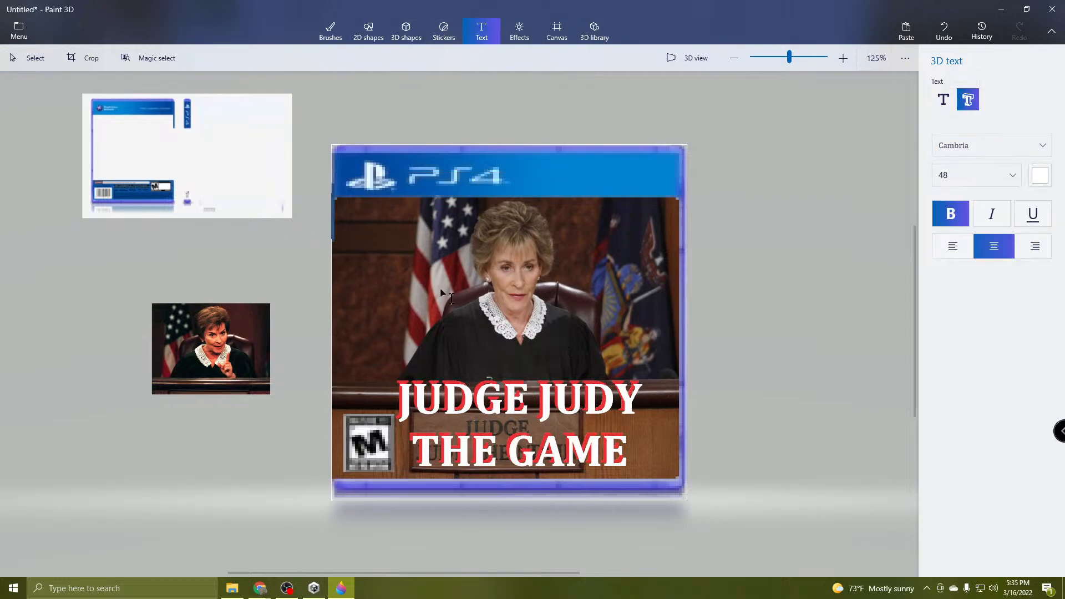
drag(394, 304, 430, 310)
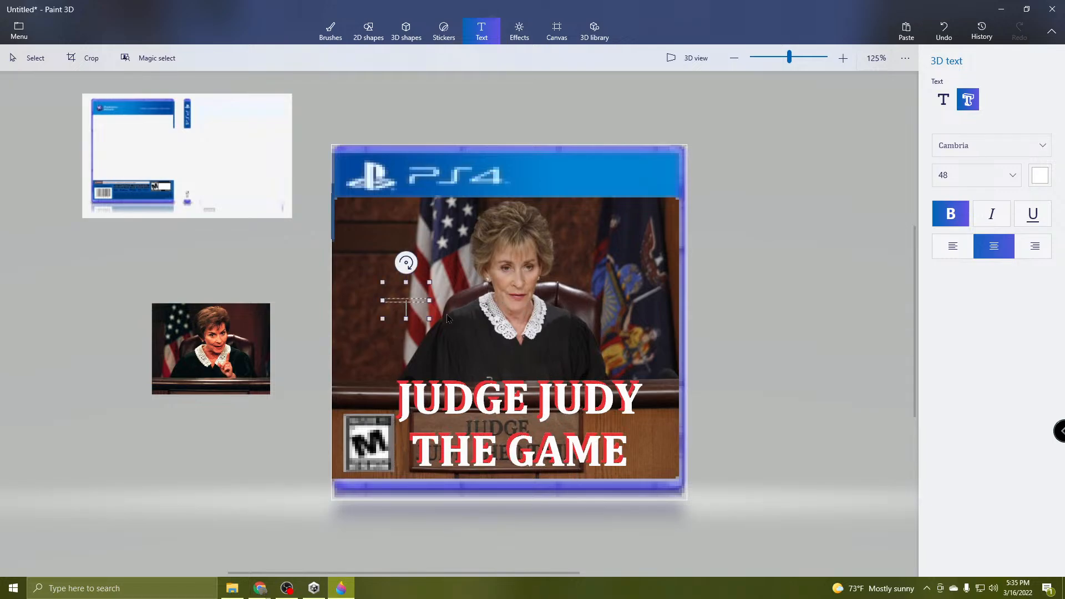
click(391, 368)
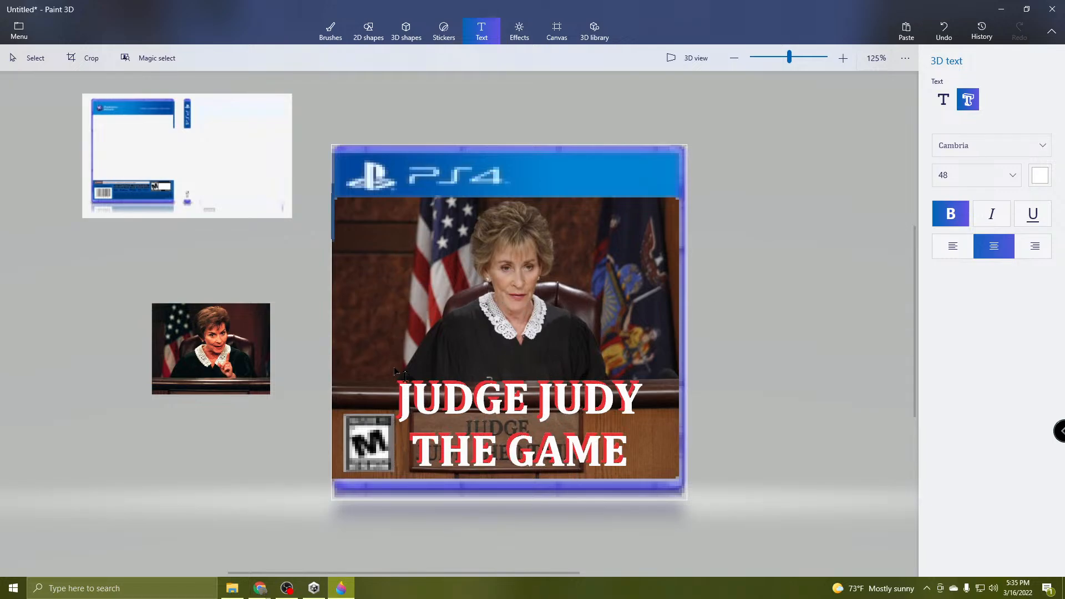
drag(394, 367, 470, 418)
drag(635, 482, 670, 482)
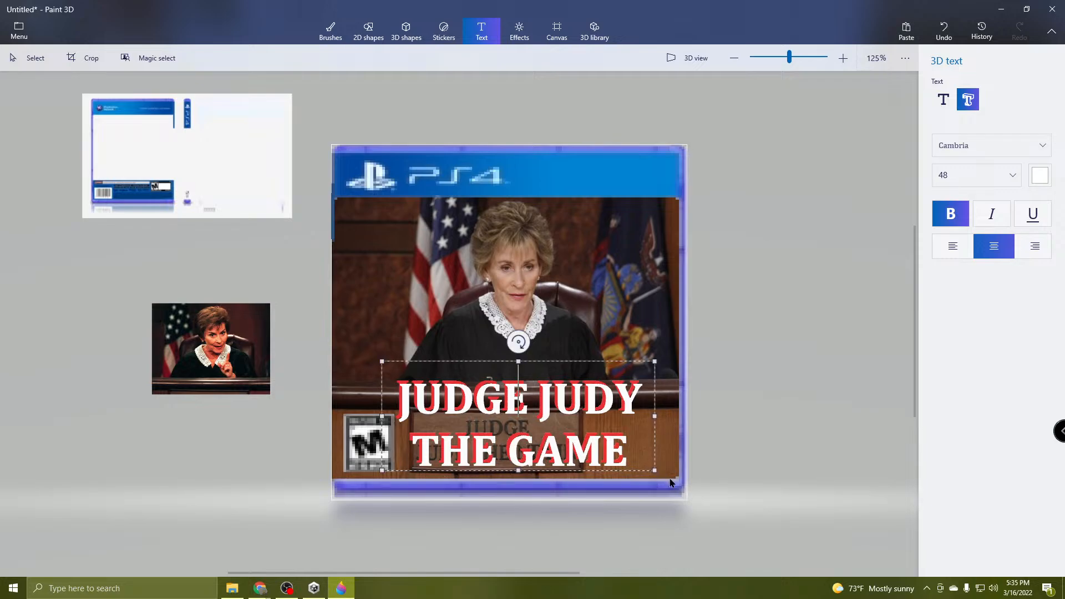
text(J)
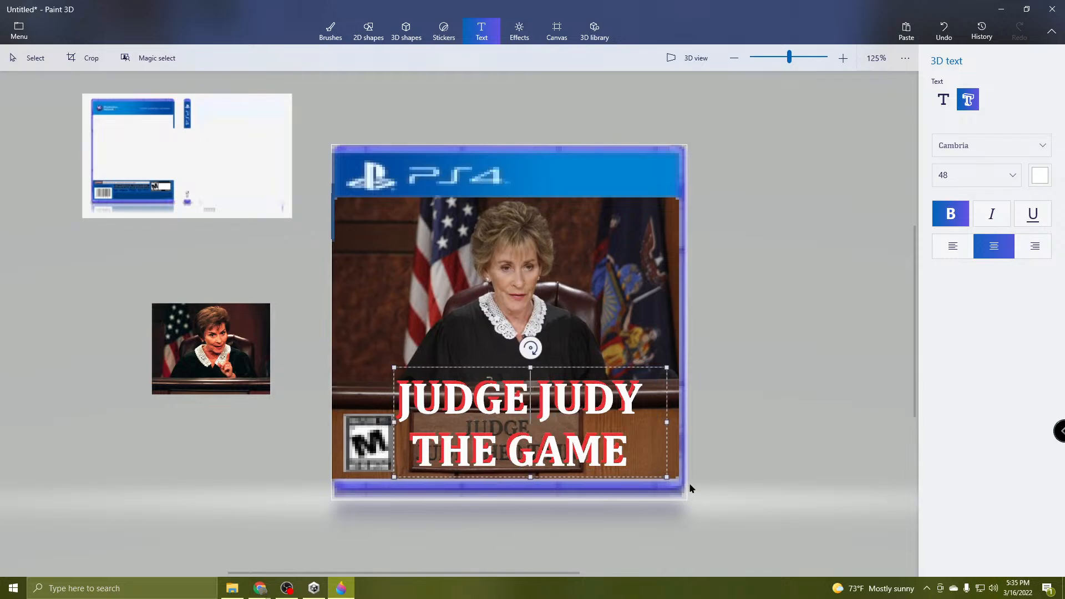
click(1048, 177)
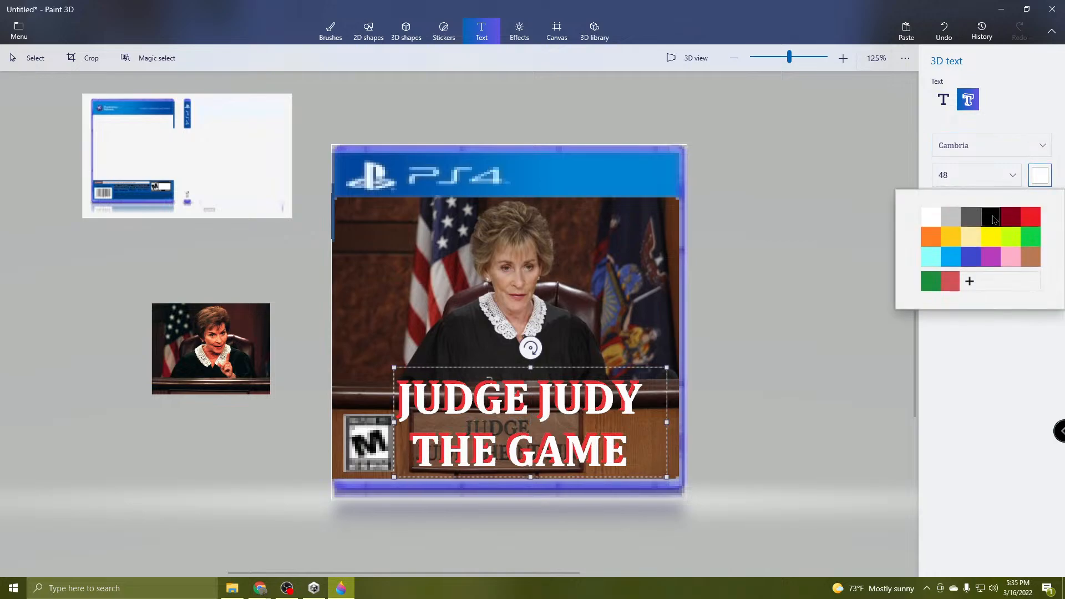
click(972, 265)
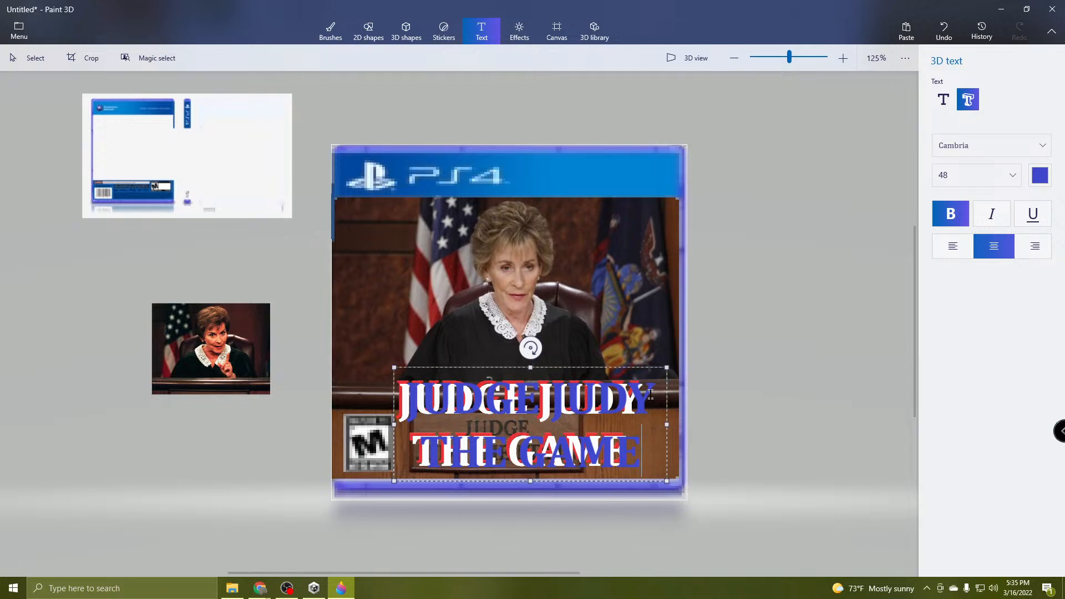
Finish the indigo title and position it over the white one, shifted slightly downward.
click(713, 399)
drag(527, 383, 545, 412)
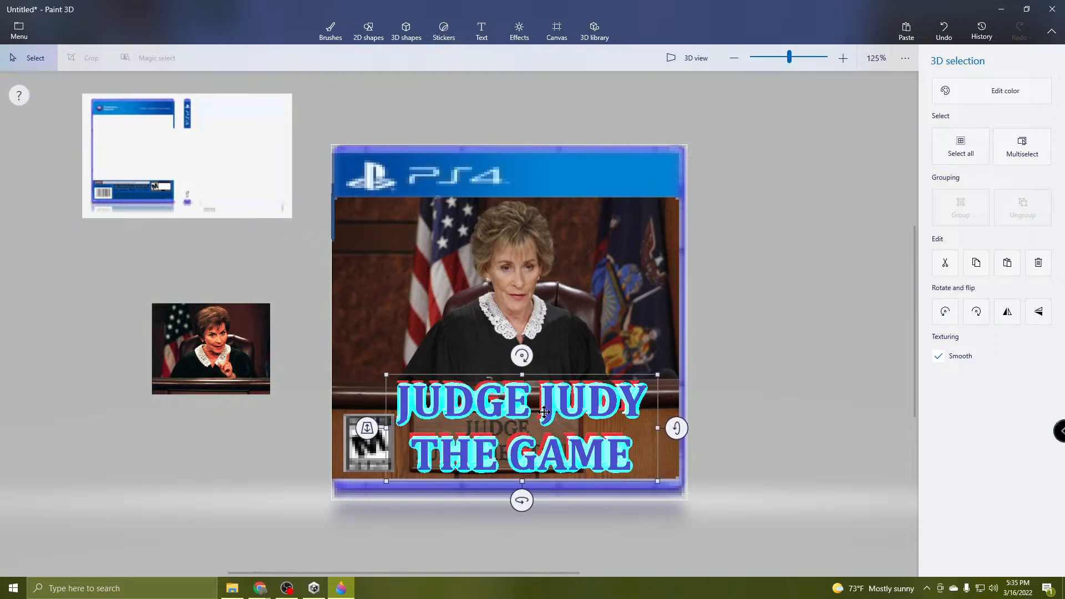
click(659, 336)
Separate the stacked titles by moving the indigo and white ones up and apart, leaving the red one on the nameplate.
scroll(495, 450, up, 3)
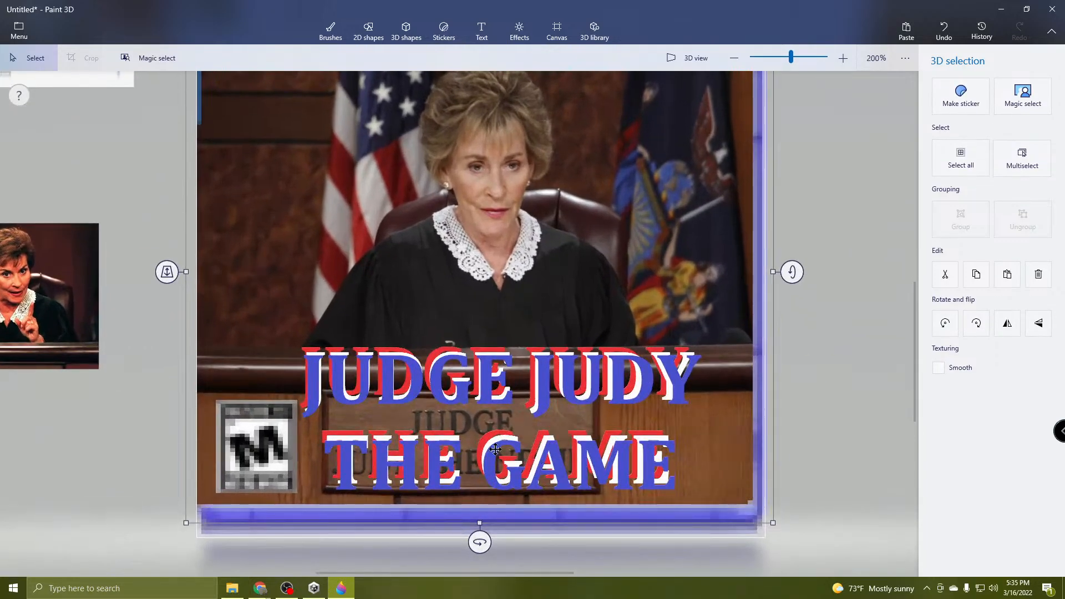
click(487, 399)
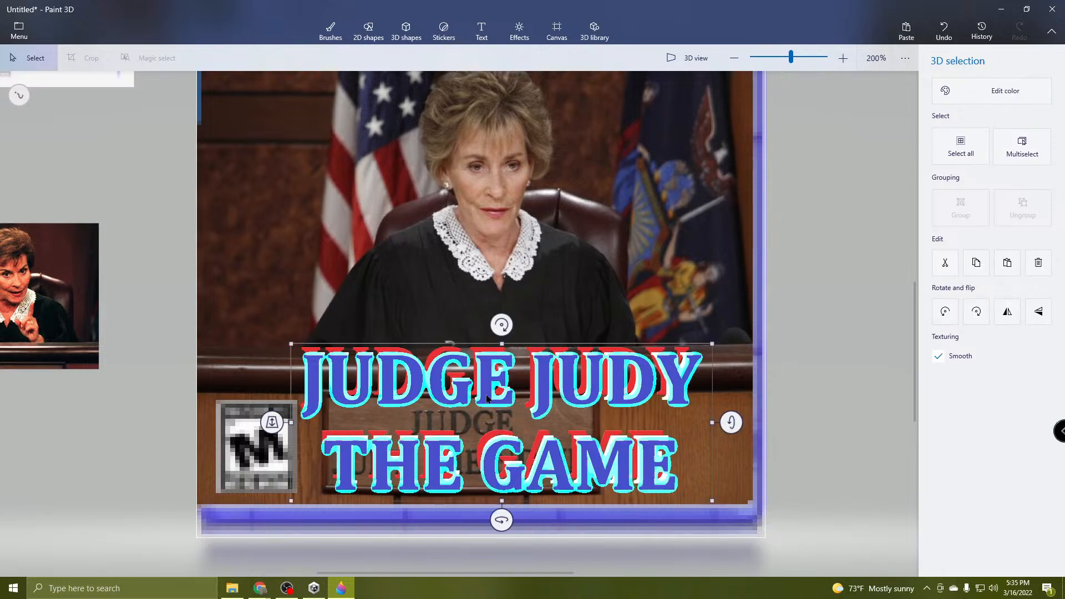
drag(543, 413, 389, 182)
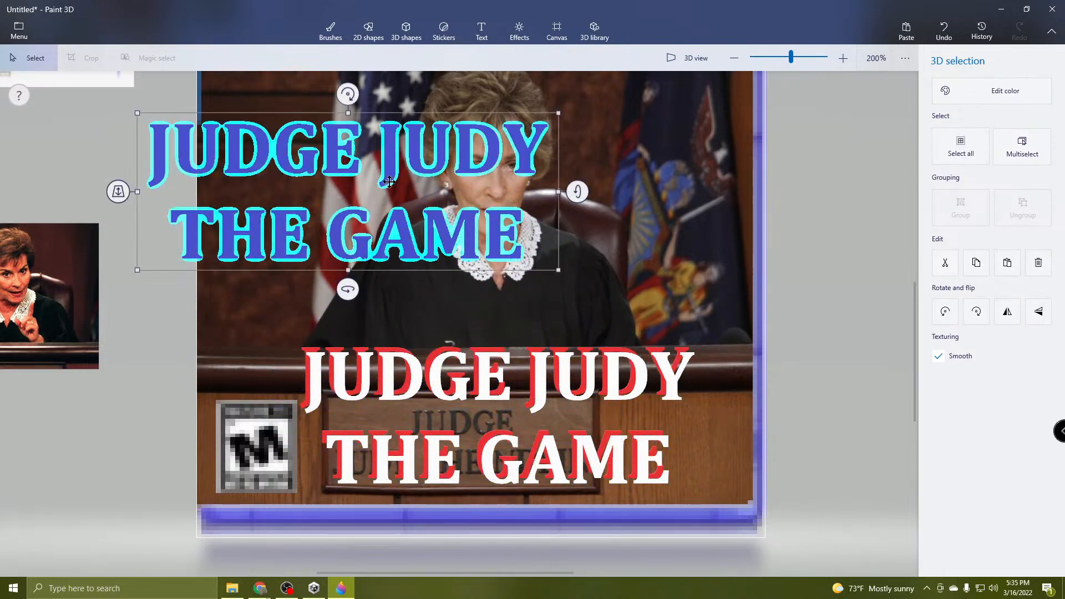
drag(539, 394, 780, 179)
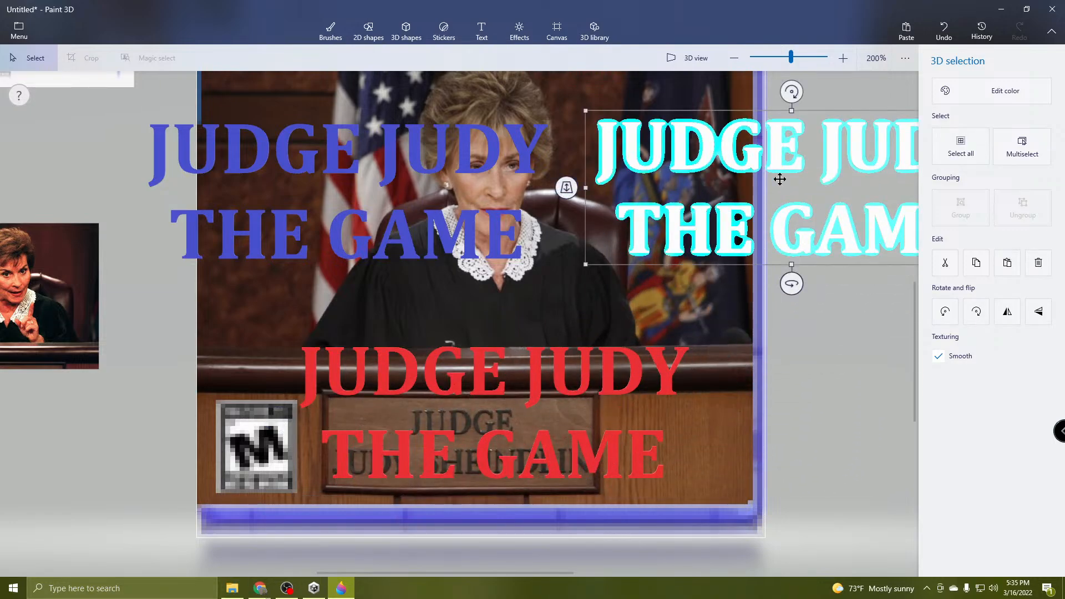
Move the indigo title back onto the red one, bring the white title nearer, and push the indigo one slightly back in depth.
click(329, 232)
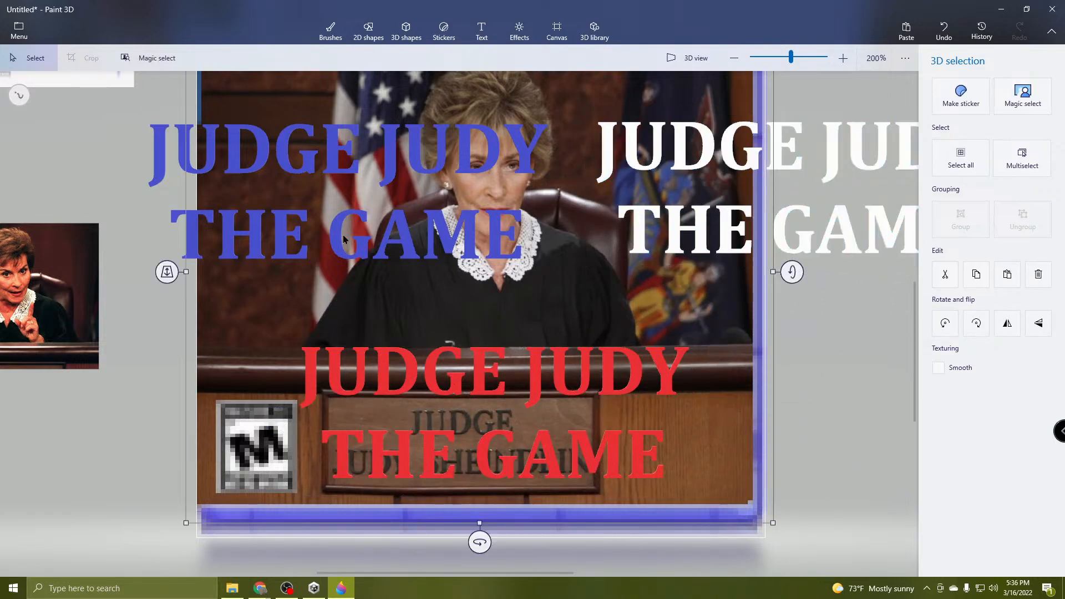
click(278, 239)
drag(283, 158, 435, 386)
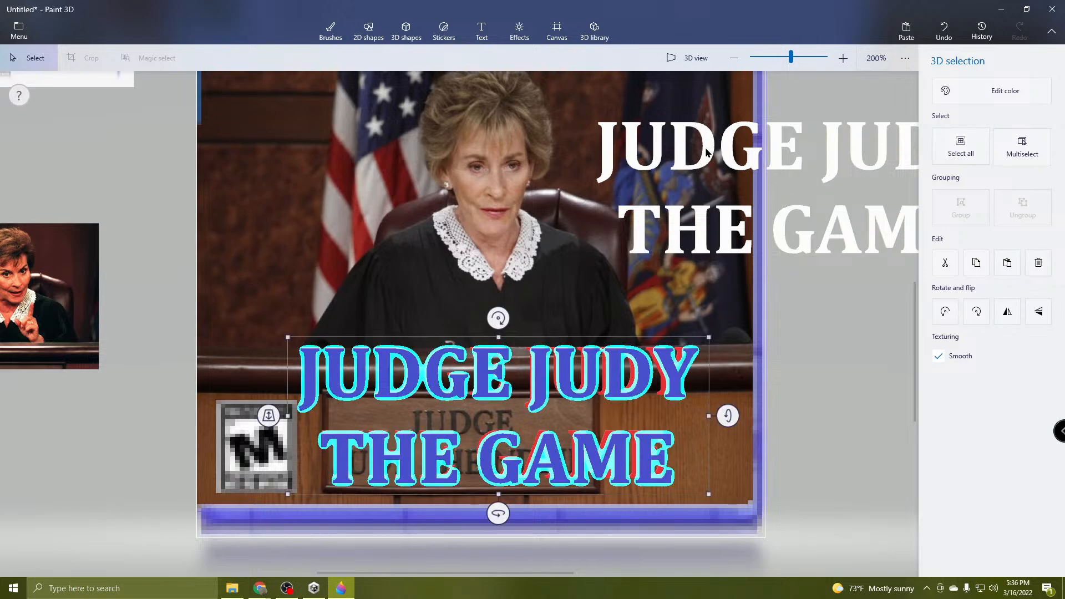
drag(707, 150, 592, 271)
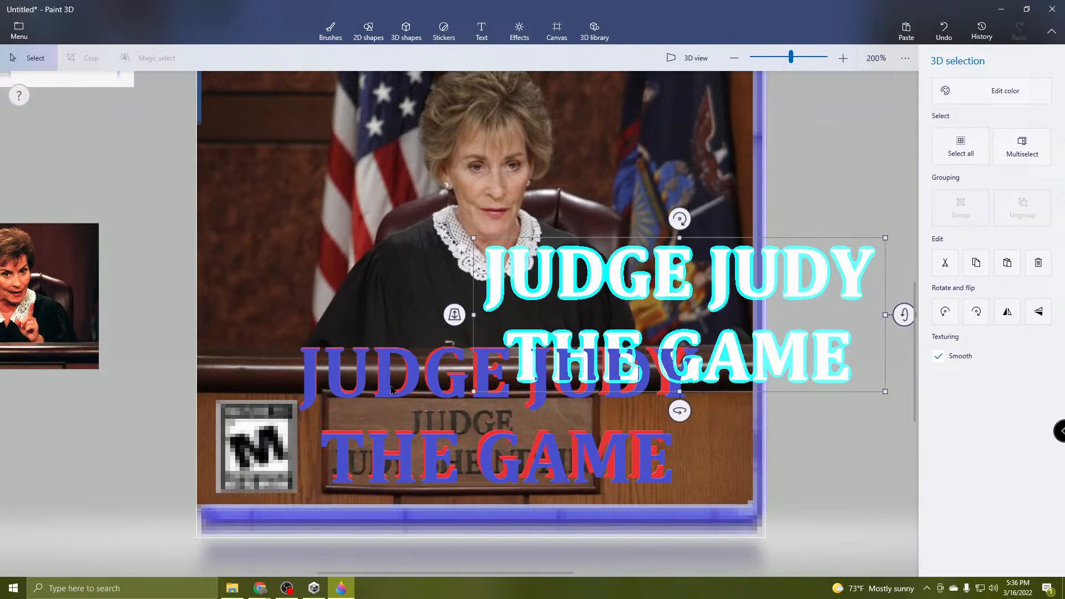
click(387, 390)
mouse_move(278, 415)
mouse_down()
mouse_move(269, 381)
mouse_move(275, 397)
mouse_up()
drag(277, 391, 281, 391)
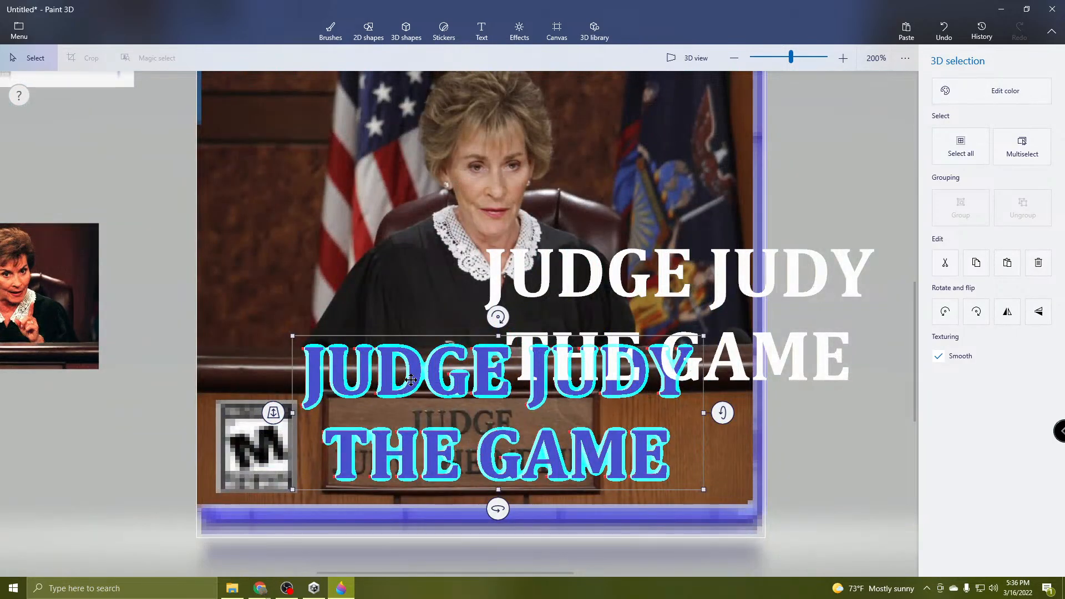
Nudge the indigo title into line with the red one and lay the white title on top, offset slightly downward.
click(403, 383)
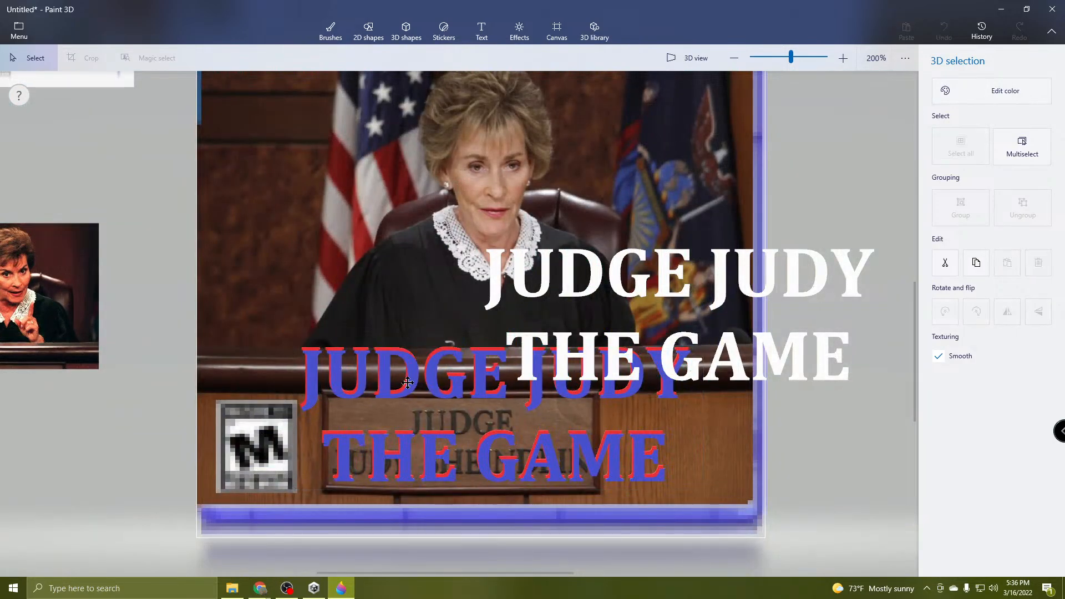
click(409, 386)
click(604, 286)
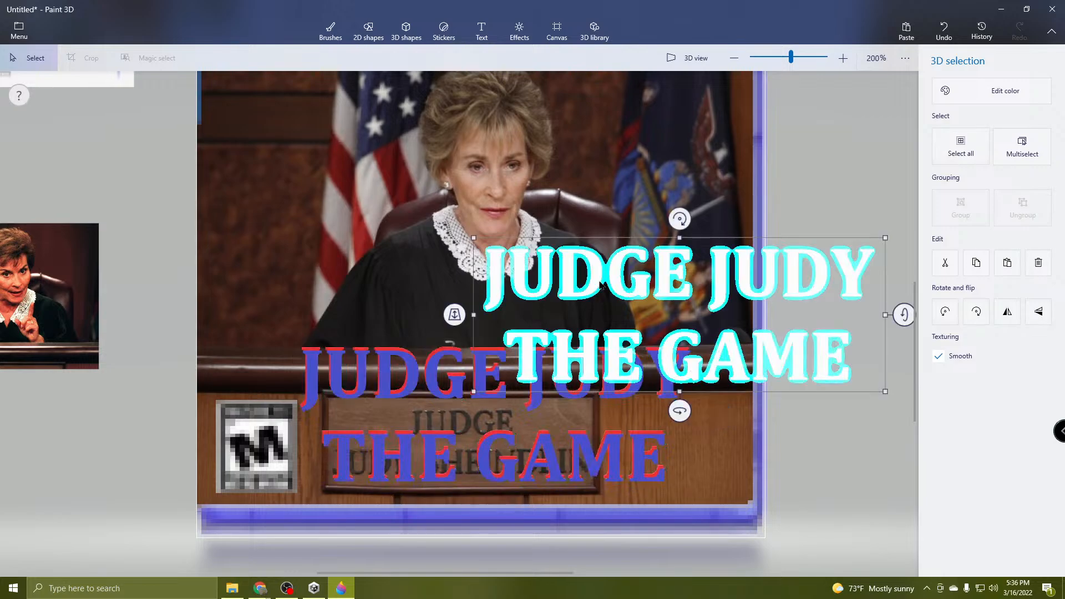
drag(598, 278, 416, 385)
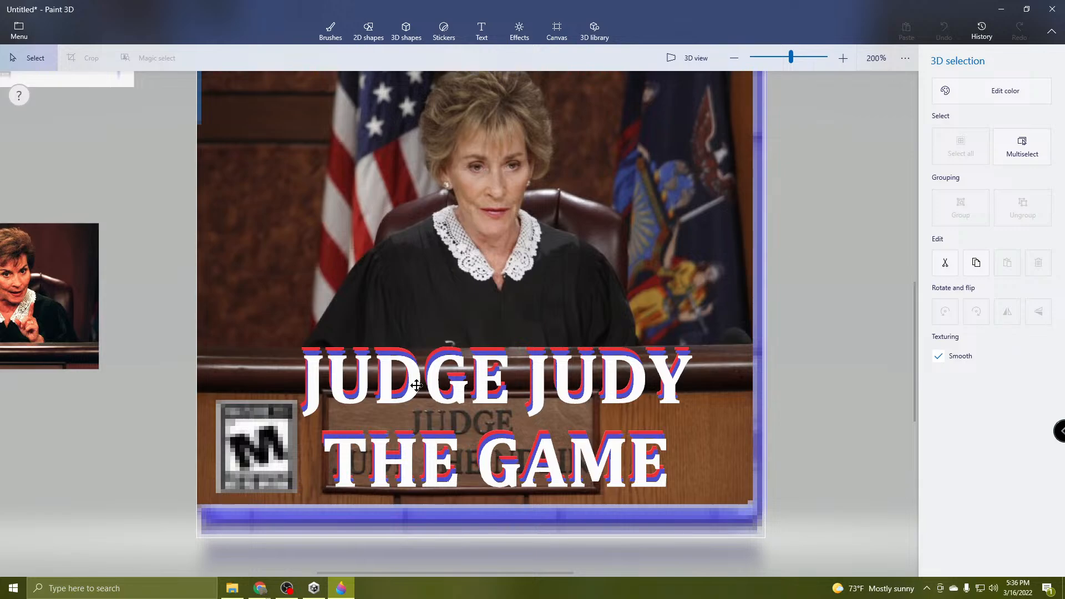
drag(416, 385, 418, 385)
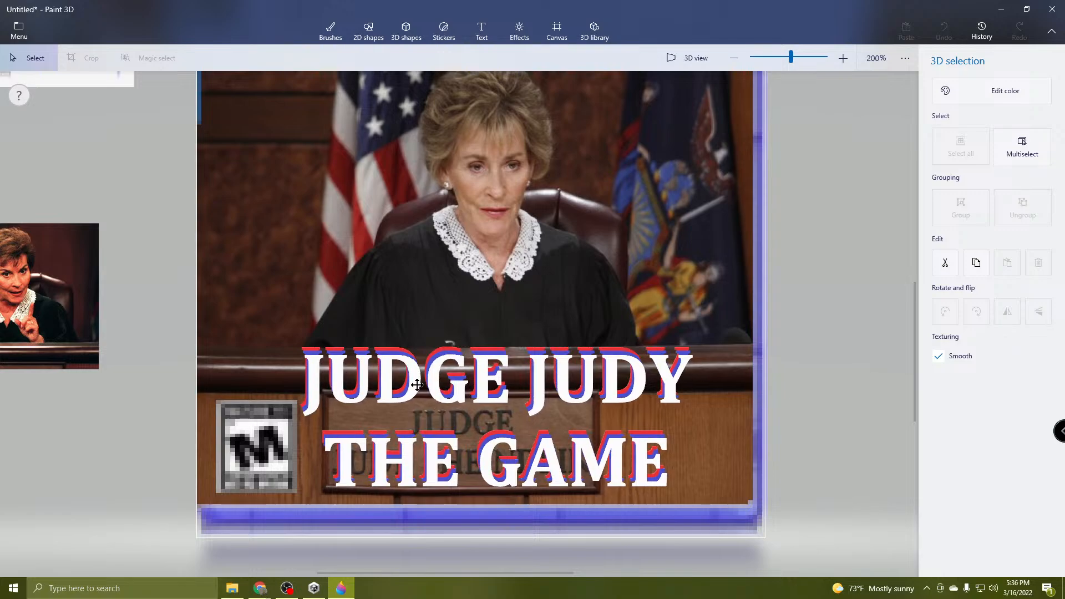
Examine the front cover's layered title text, photo edges and overall layout up close and at full size.
click(417, 384)
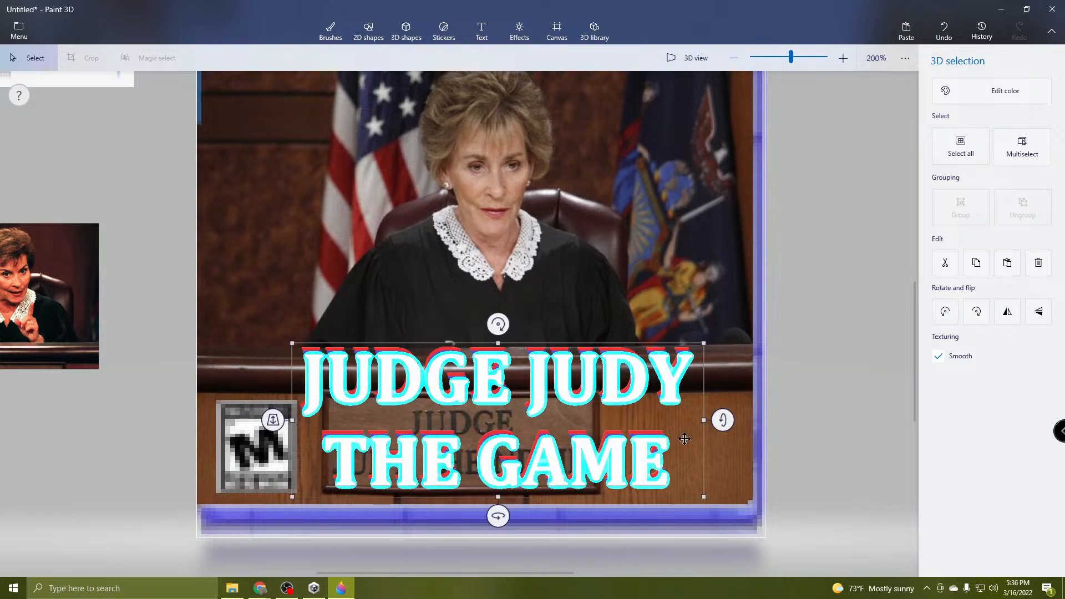
click(795, 397)
scroll(749, 444, down, 2)
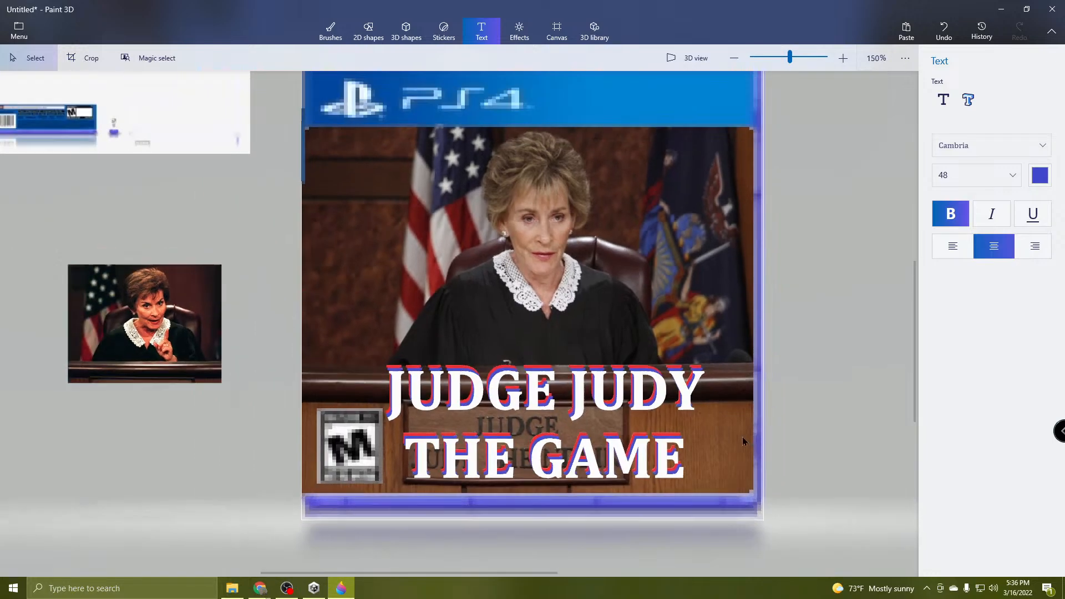
scroll(742, 441, down, 1)
scroll(771, 455, up, 5)
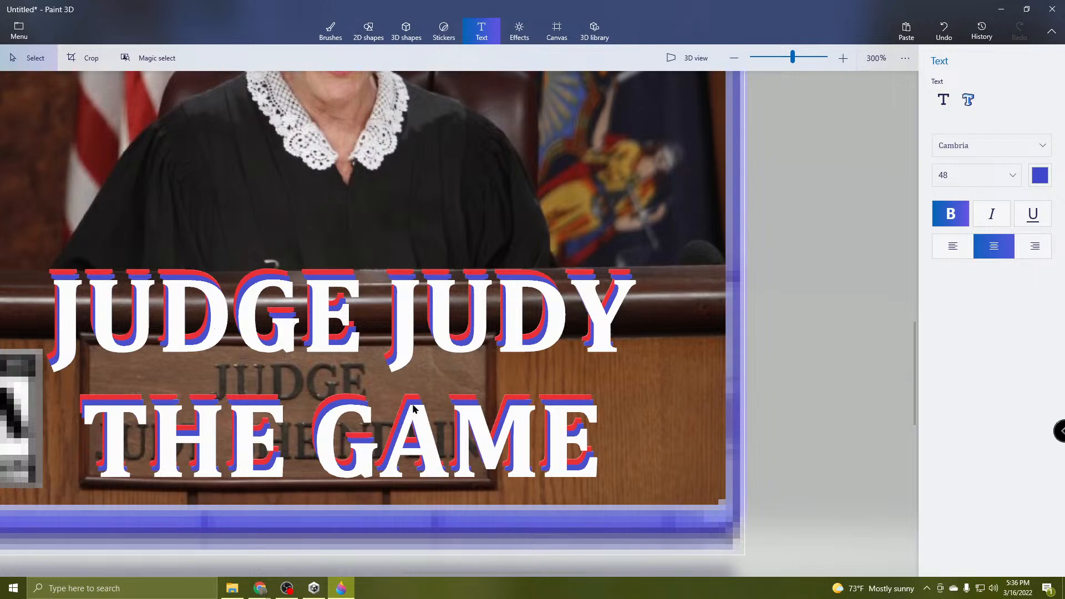
scroll(356, 354, down, 2)
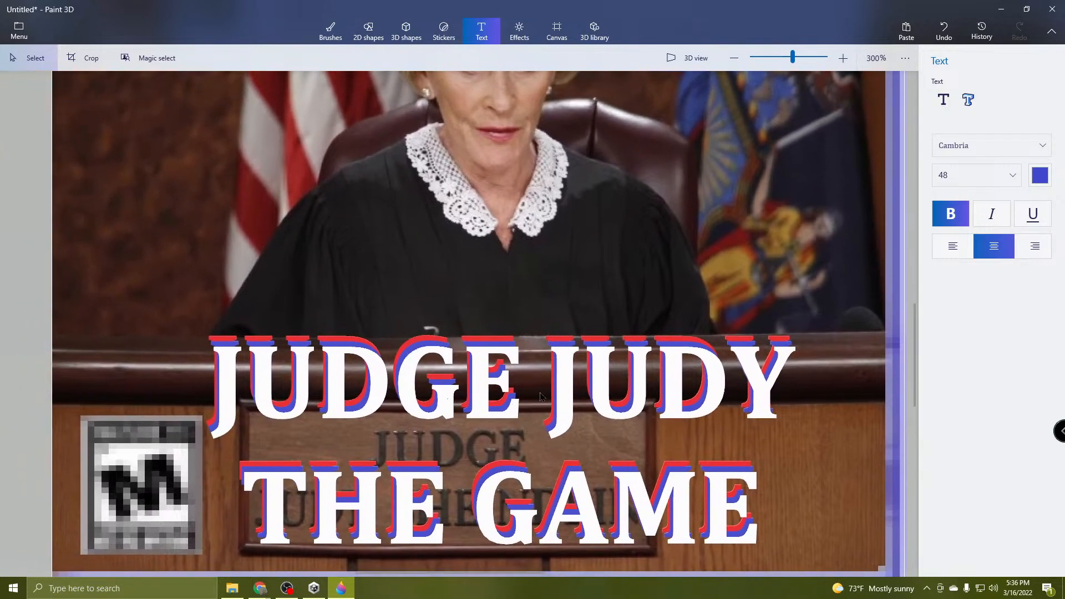
scroll(544, 395, down, 2)
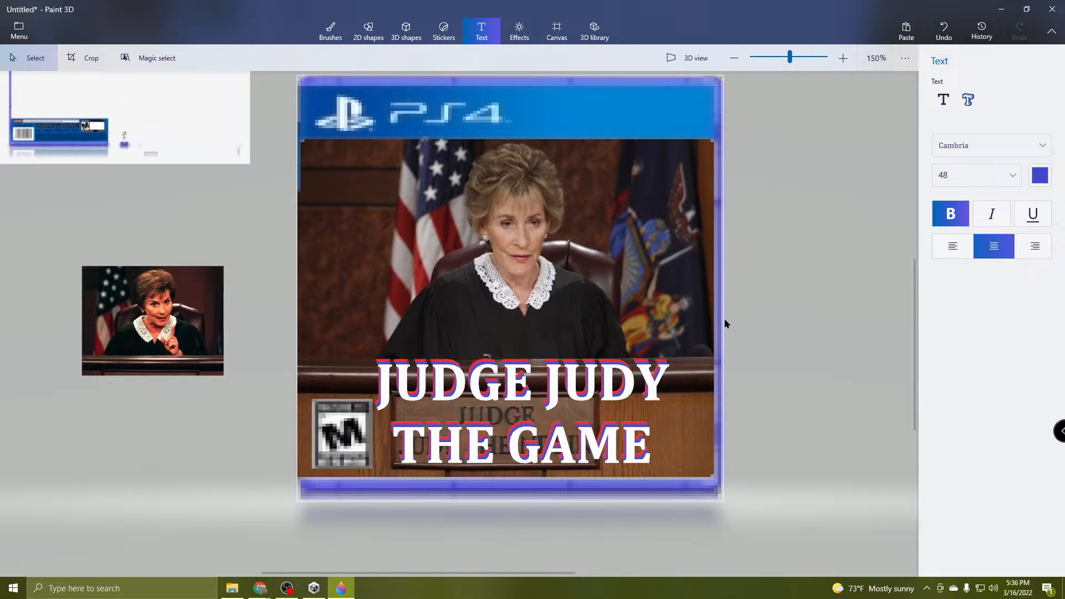
scroll(744, 292, down, 1)
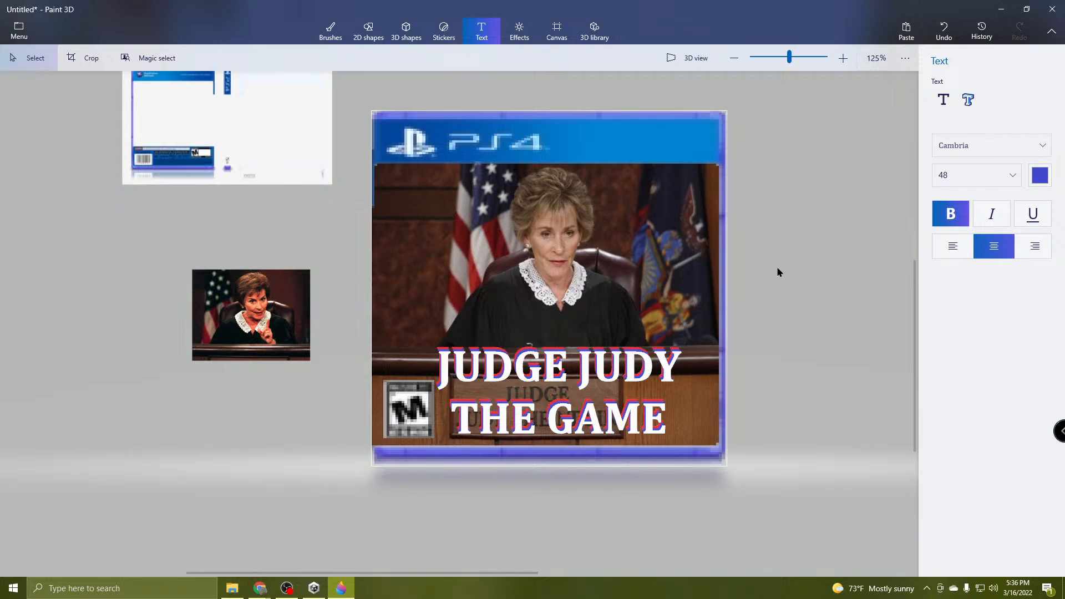
Start saving a copy of the cover as a 512 x 512 px PNG image with transparency.
click(21, 30)
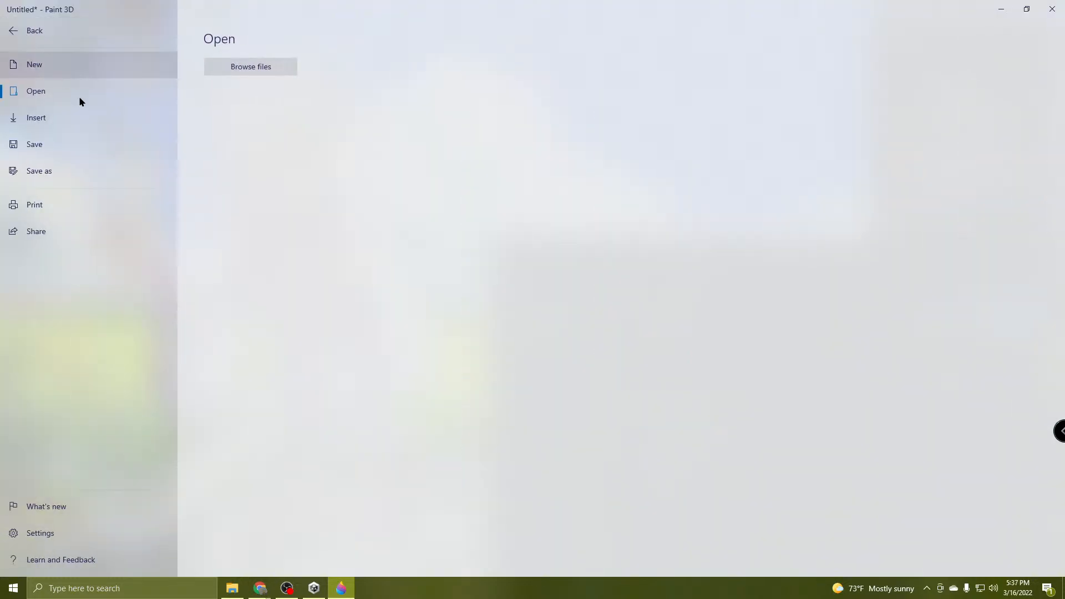
click(68, 171)
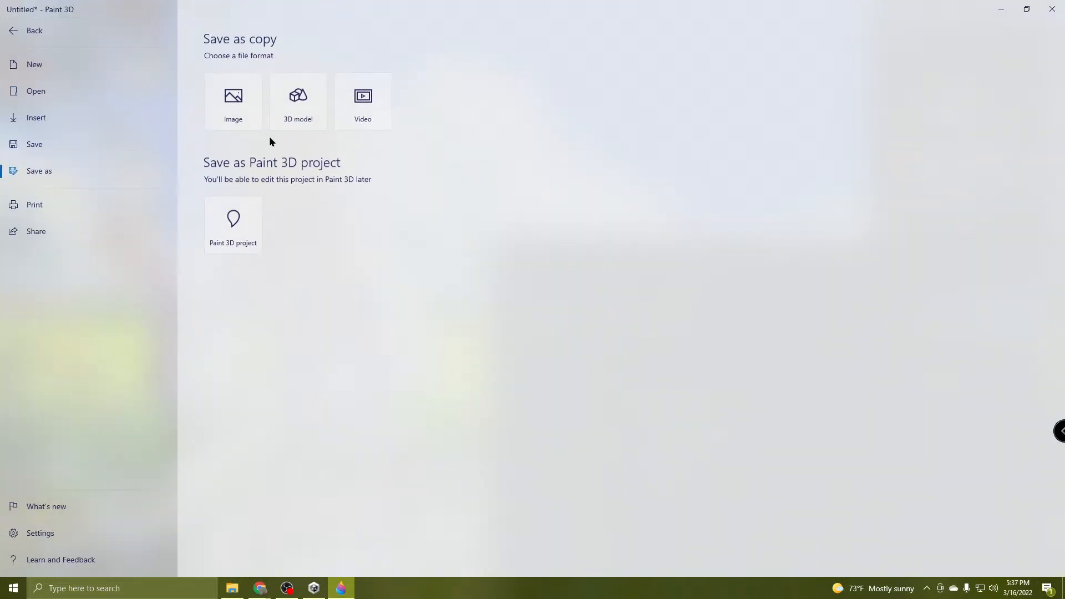
click(237, 111)
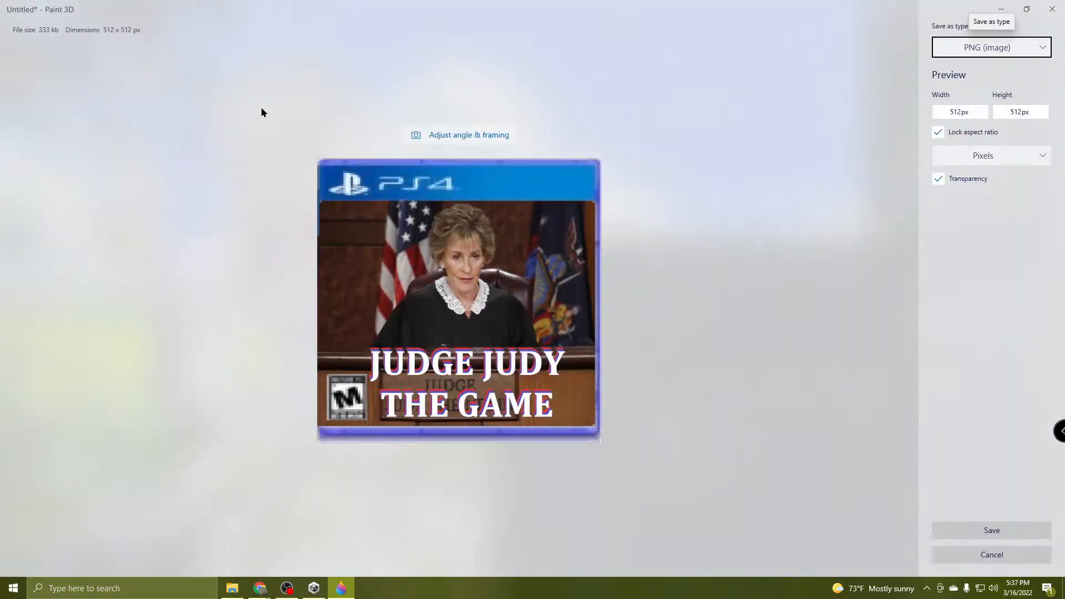
click(991, 532)
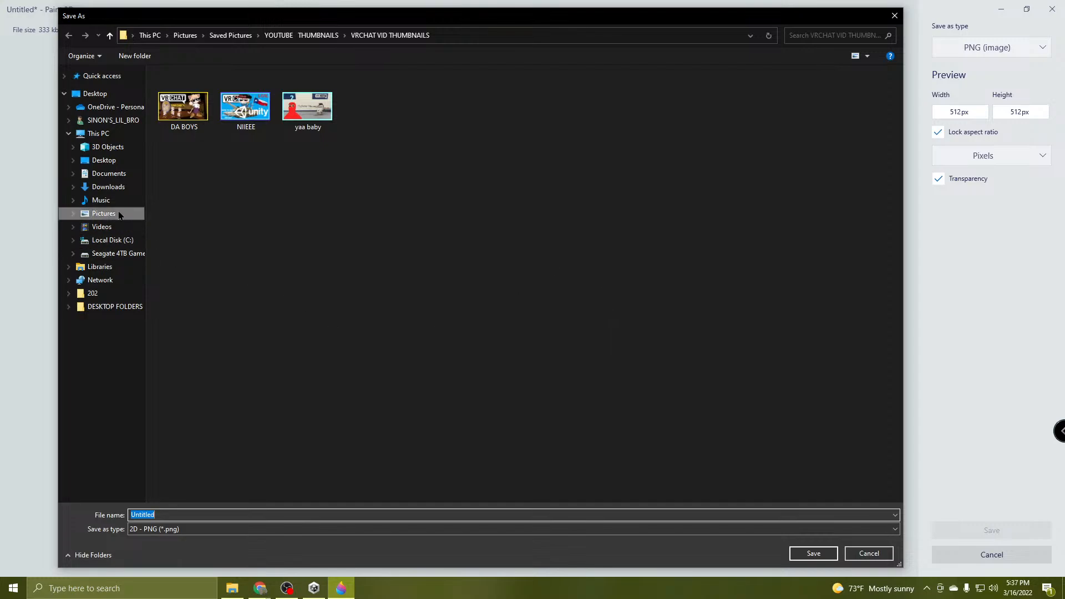
Save the PNG in the done folder under Pictures, Saved Pictures, 2D PROJECT.
click(104, 213)
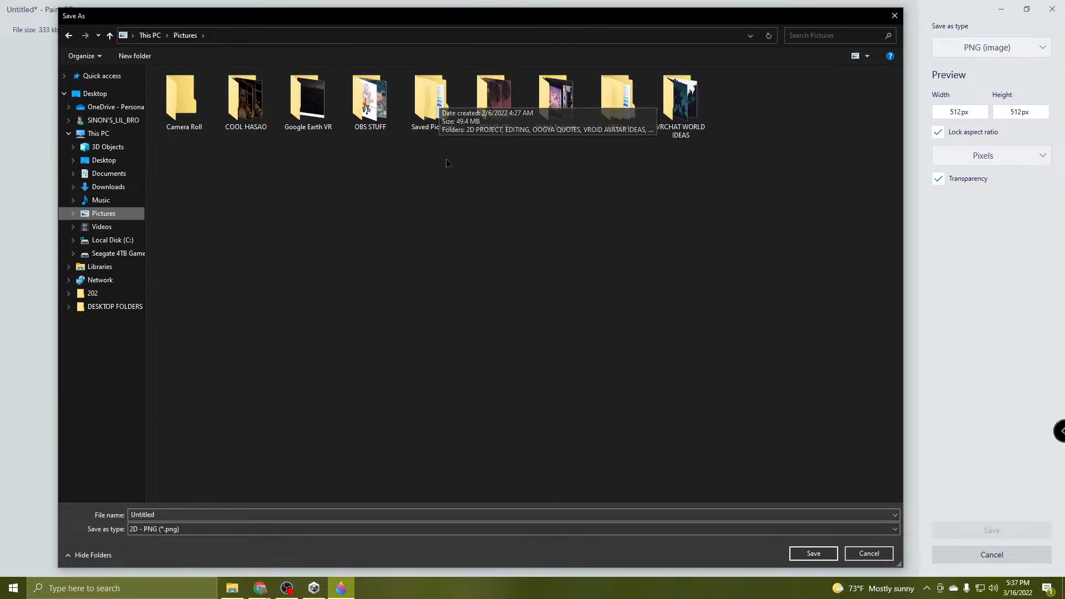
click(438, 106)
double_click(435, 105)
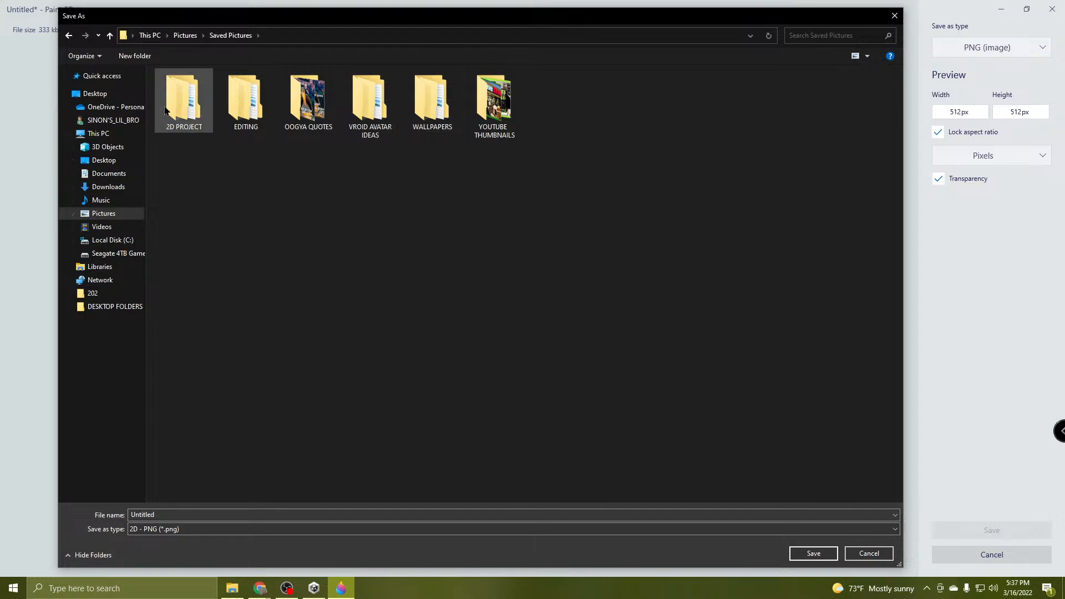
double_click(184, 104)
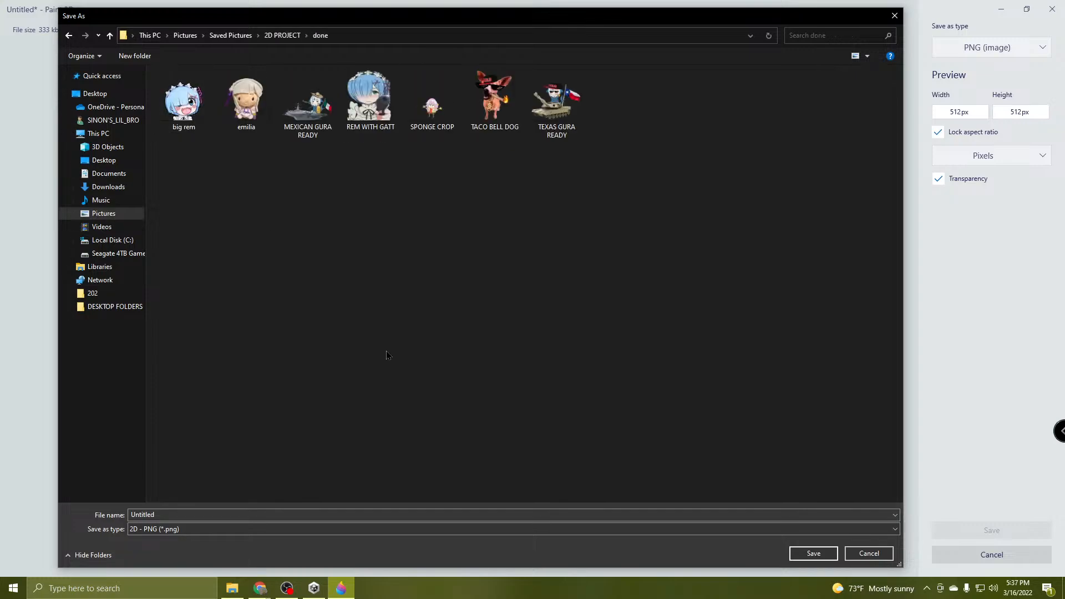
click(177, 514)
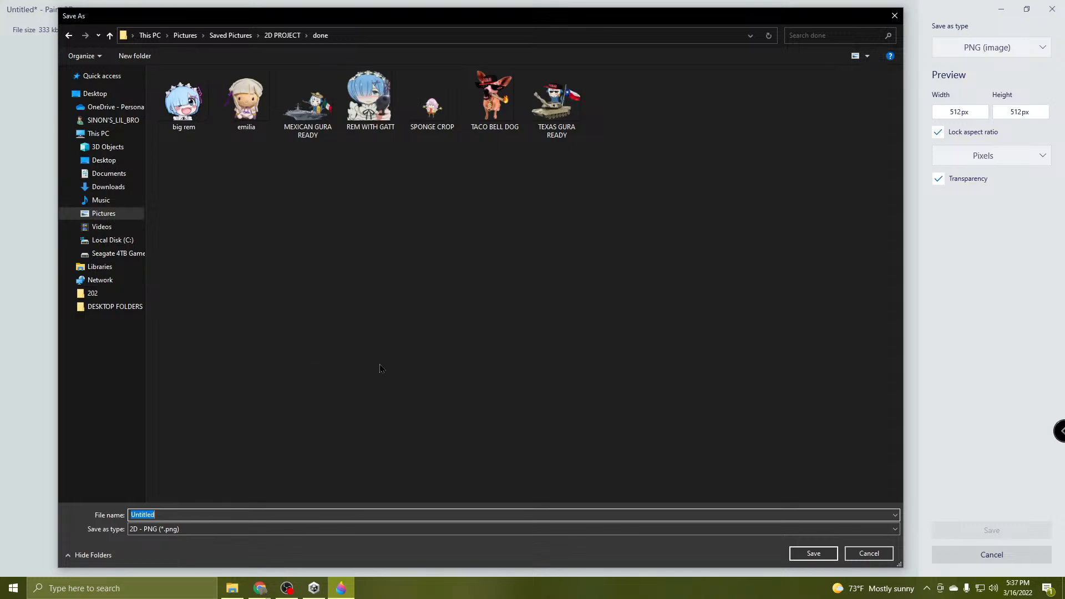
text(M)
key(BackSpace)
key(Return)
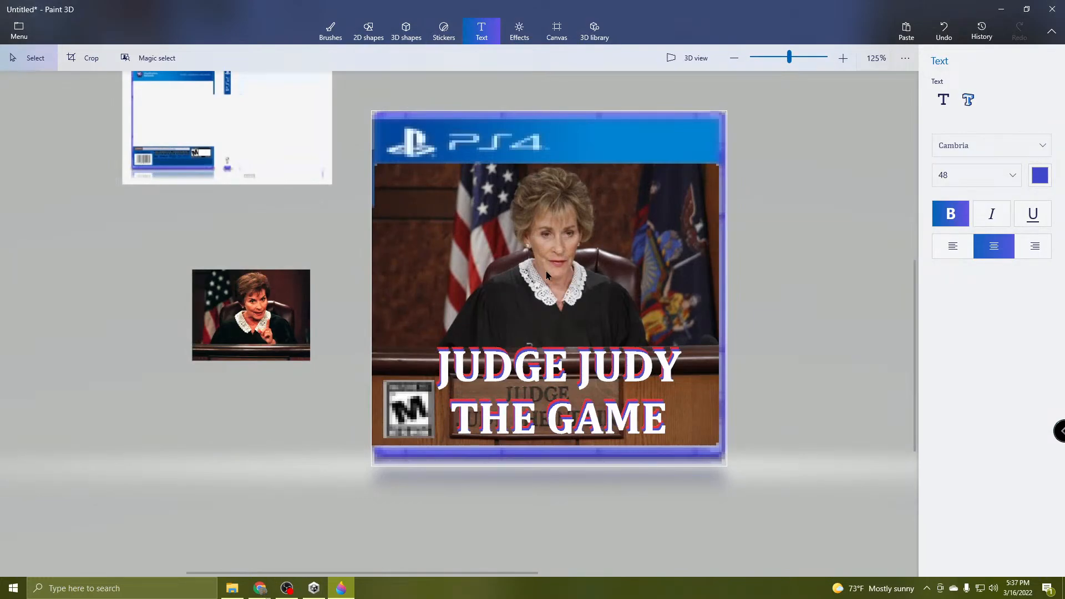
Delete the large judge photo and the PS4 cover frame from the canvas.
scroll(546, 275, down, 3)
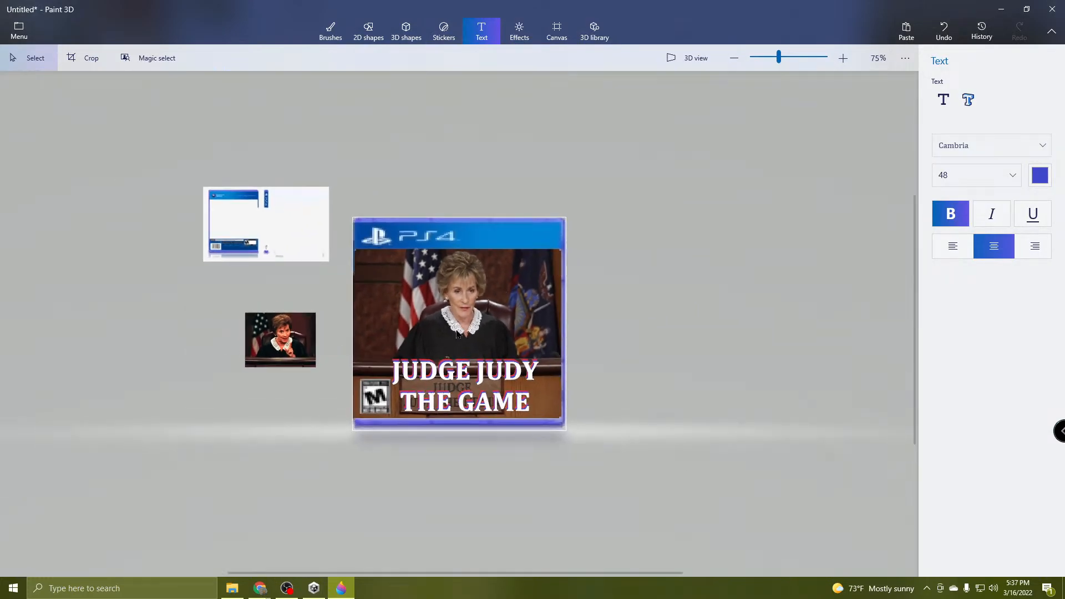
scroll(457, 333, up, 2)
click(456, 333)
drag(457, 333, 640, 300)
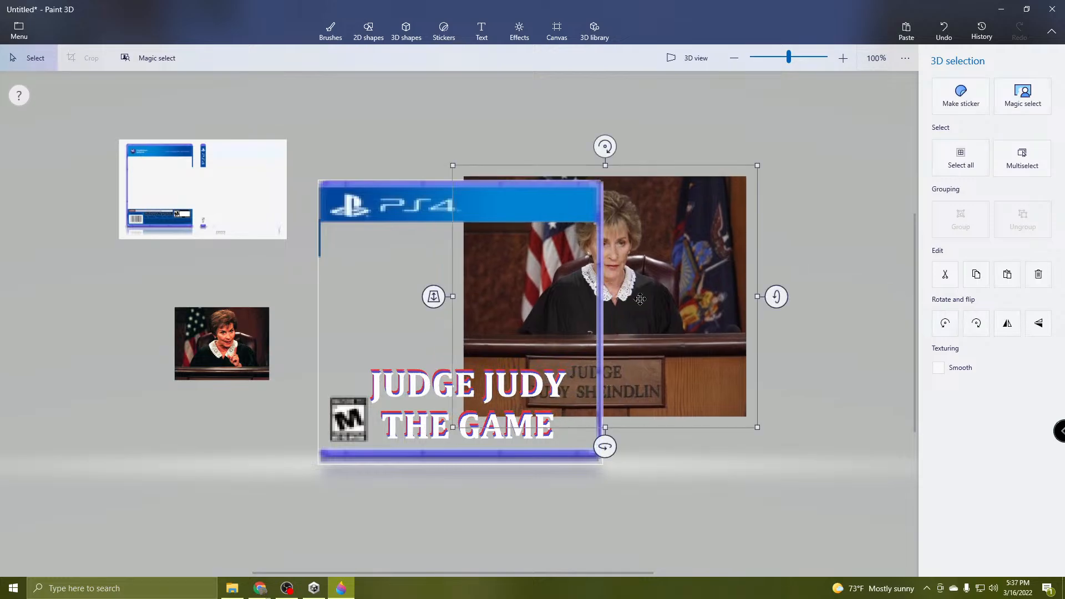
right_click(677, 301)
click(735, 412)
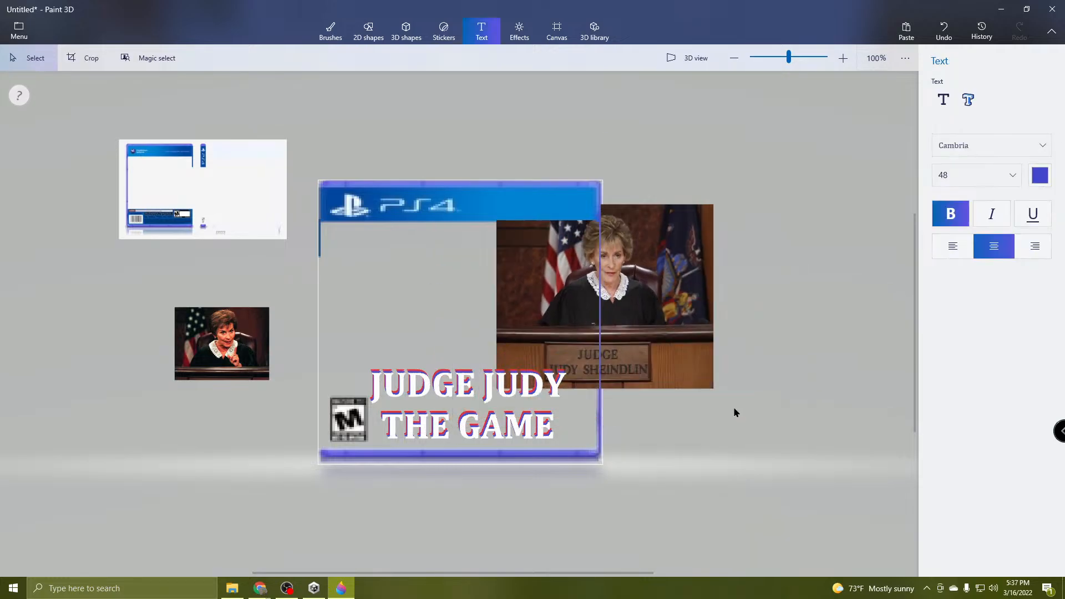
click(529, 219)
right_click(531, 214)
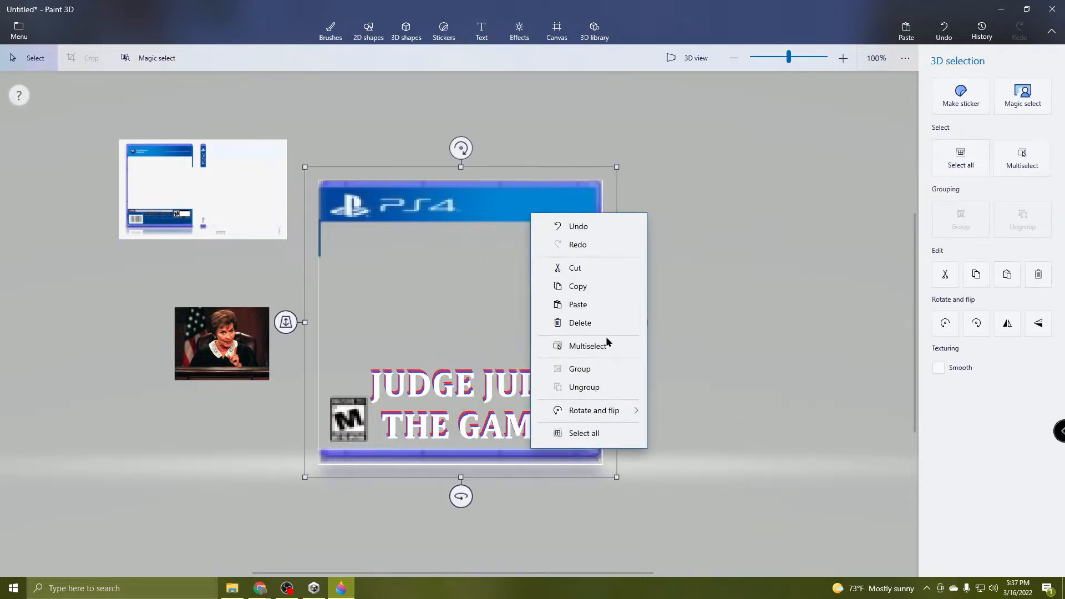
click(591, 321)
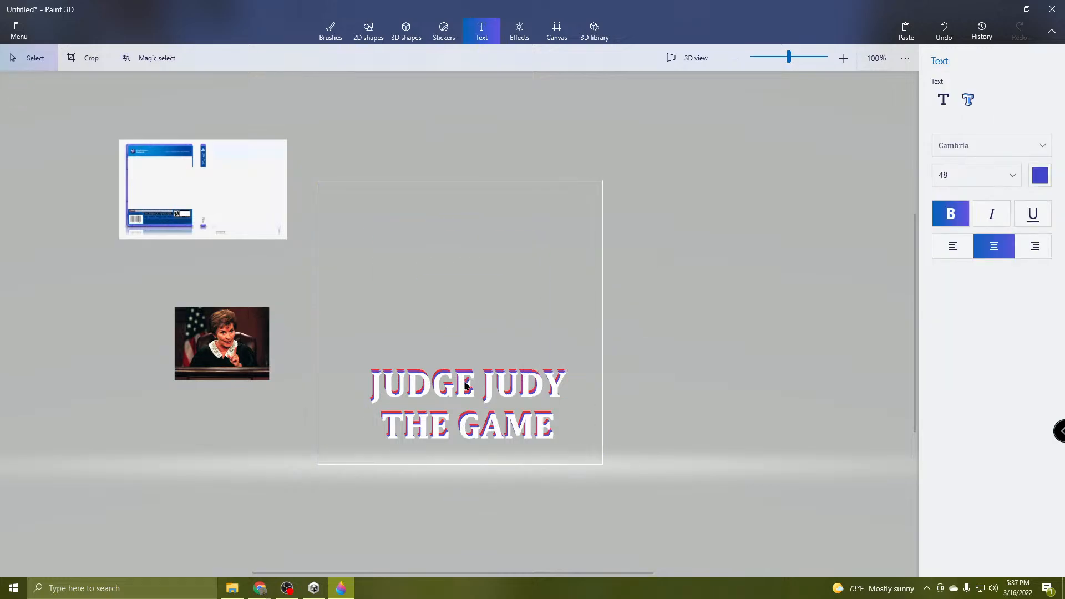
Delete the white, red and blue layers of the JUDGE JUDY THE GAME title.
click(466, 386)
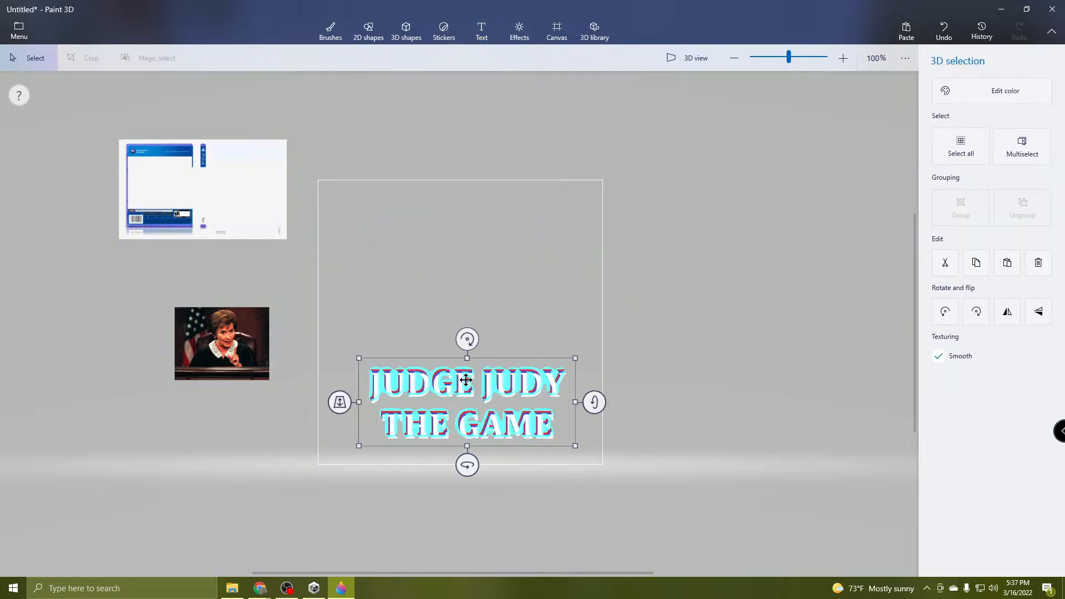
double_click(466, 383)
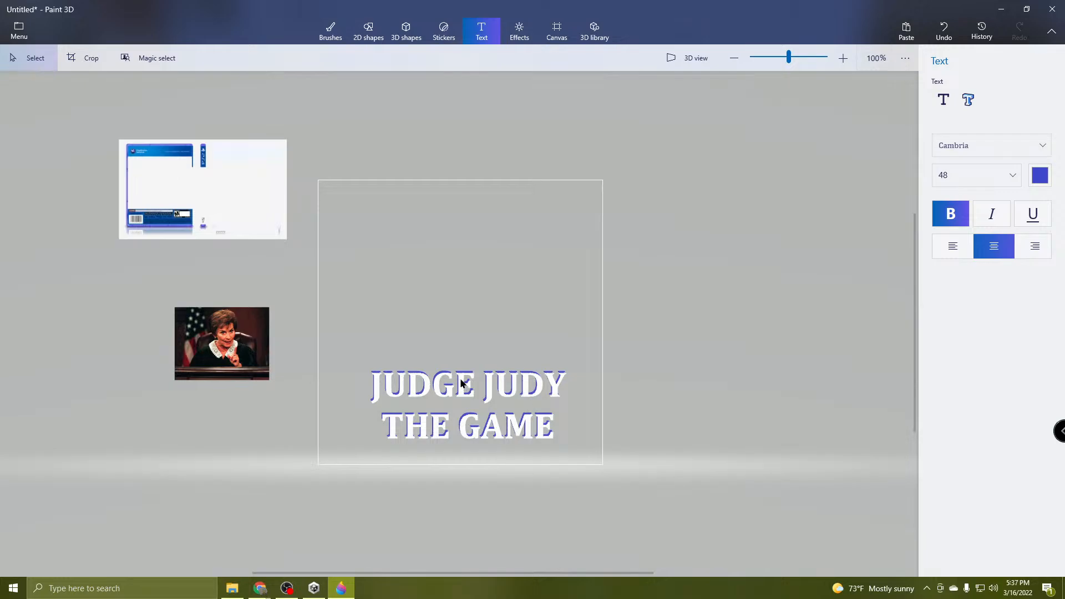
click(462, 384)
double_click(464, 385)
double_click(466, 387)
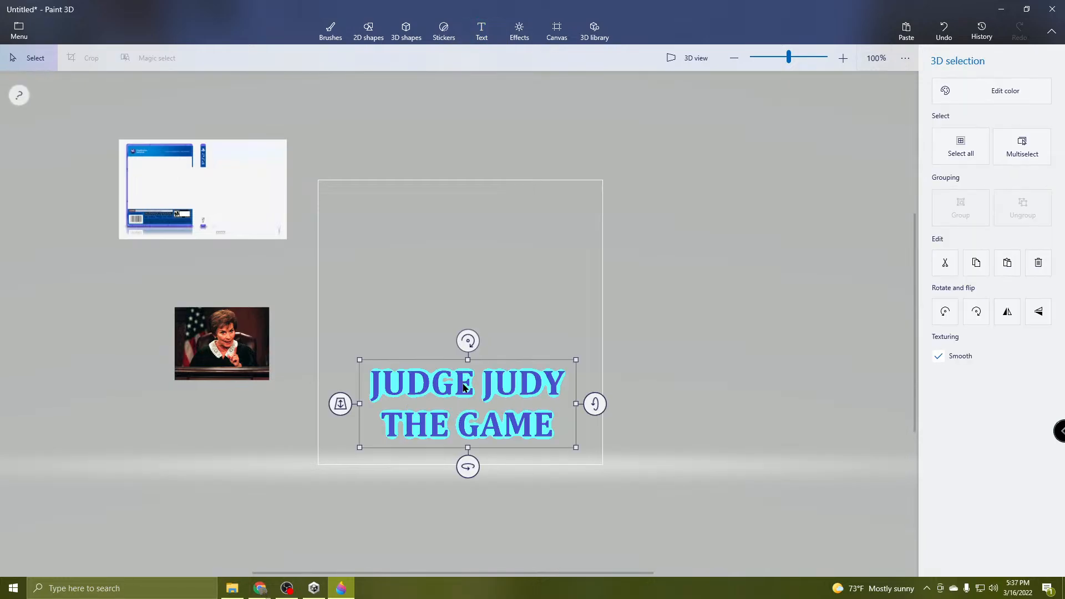
Turn off the transparent canvas and move the small judge photo onto the white canvas.
click(557, 32)
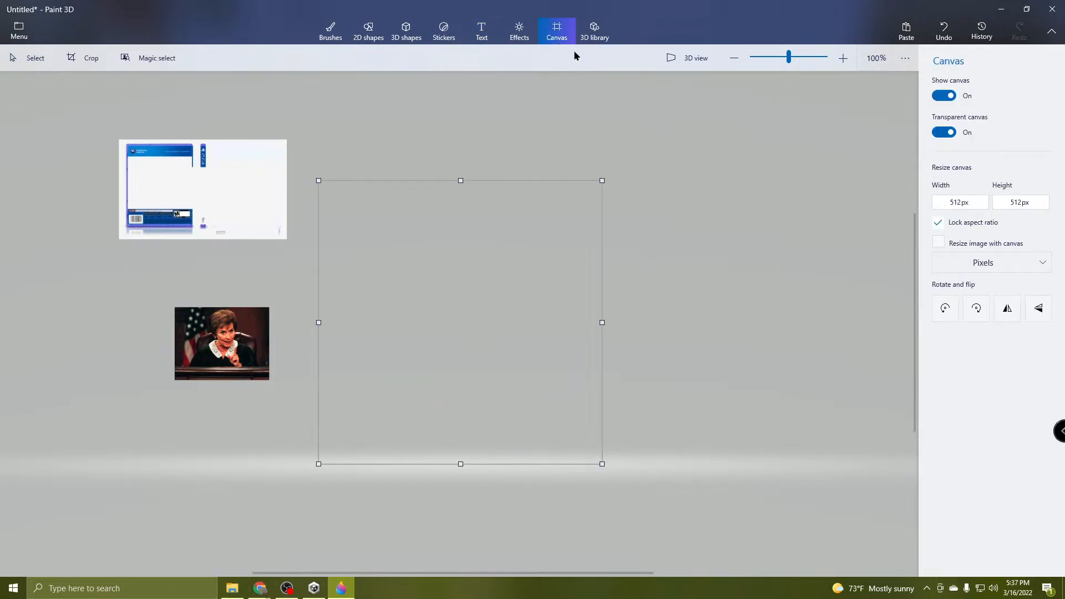
click(943, 133)
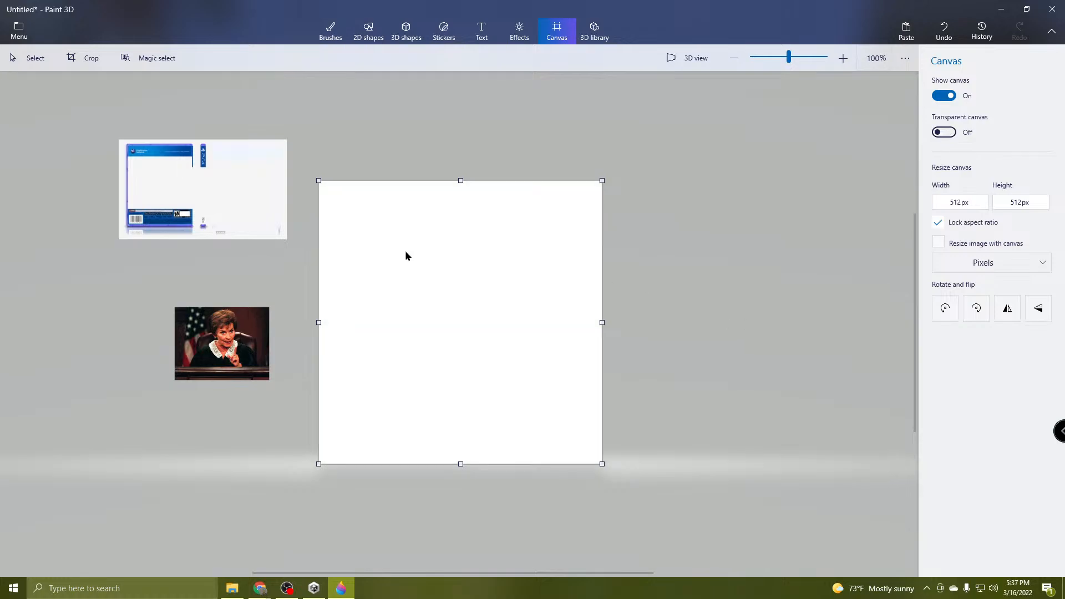
click(173, 191)
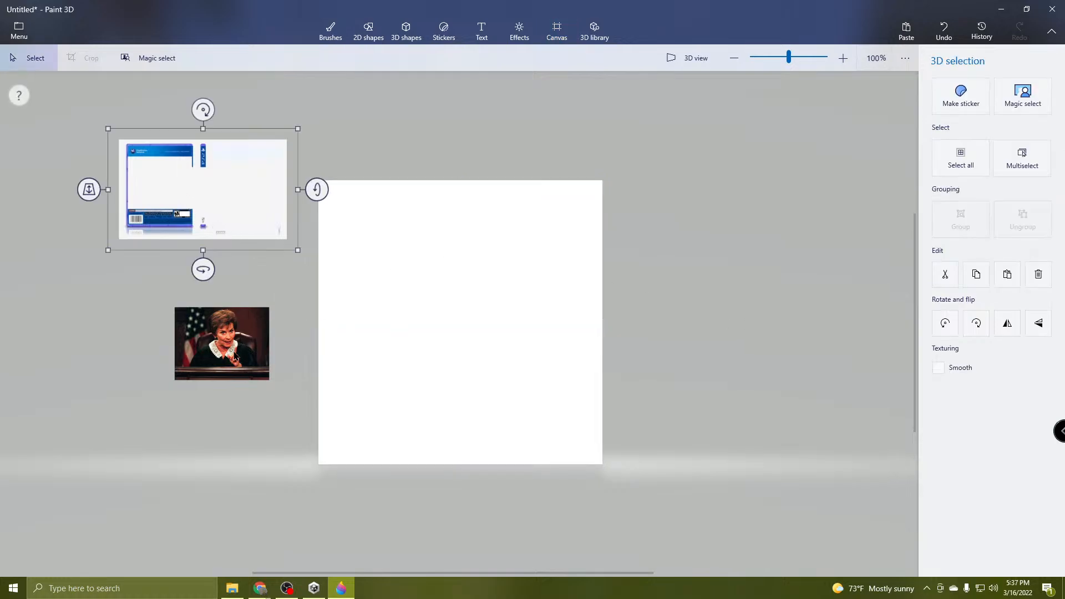
click(235, 355)
drag(235, 355, 436, 386)
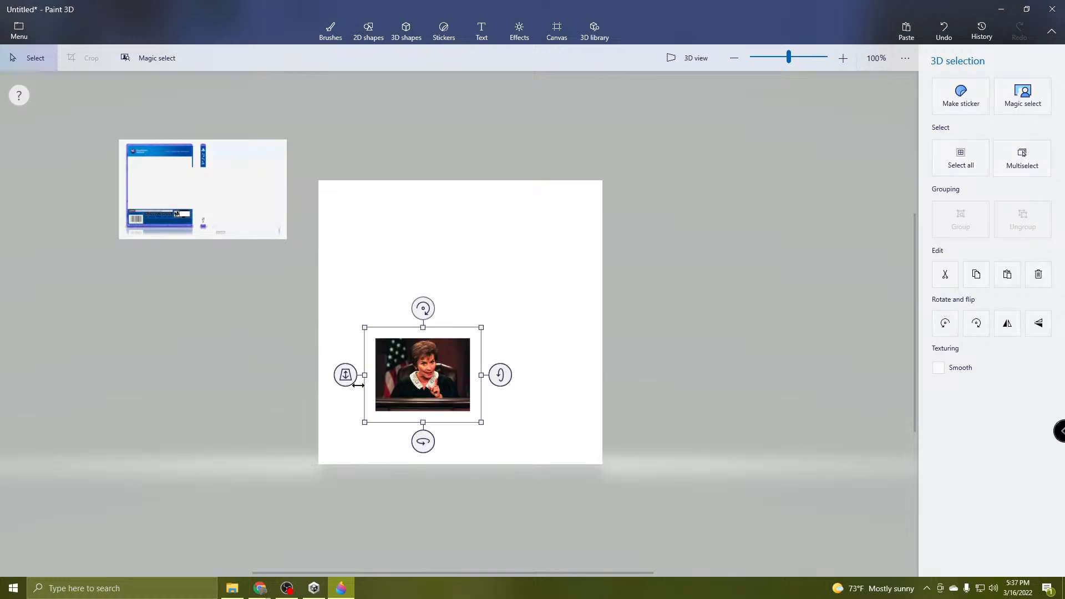
Push the photo back to the canvas plane, align it to the lower-left corner, and enlarge and stretch it to cover the canvas.
mouse_move(345, 376)
mouse_down()
mouse_move(345, 290)
mouse_move(361, 294)
mouse_up()
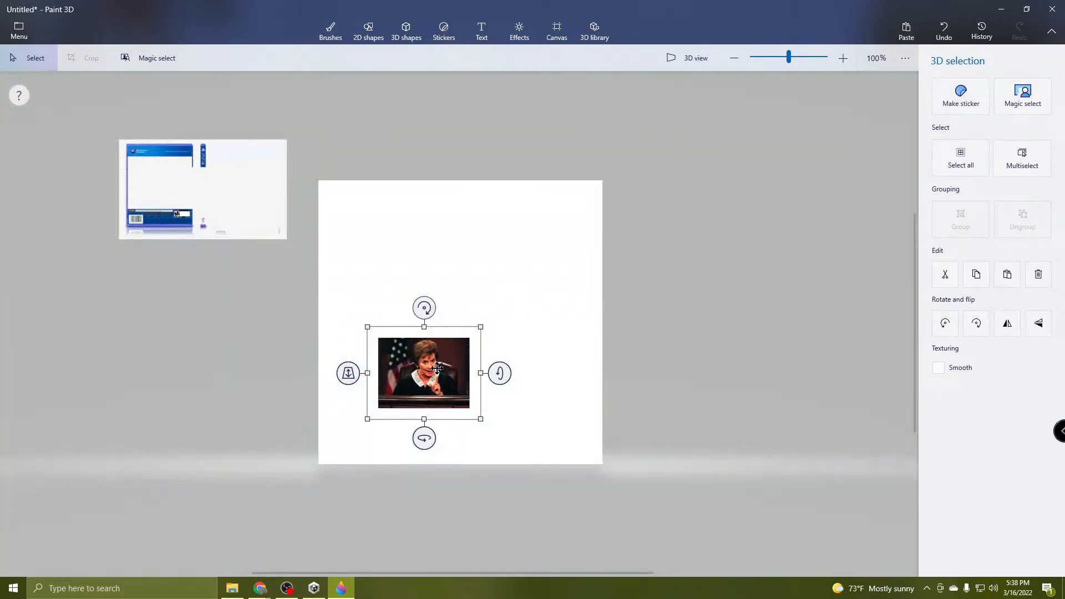
drag(431, 385, 370, 442)
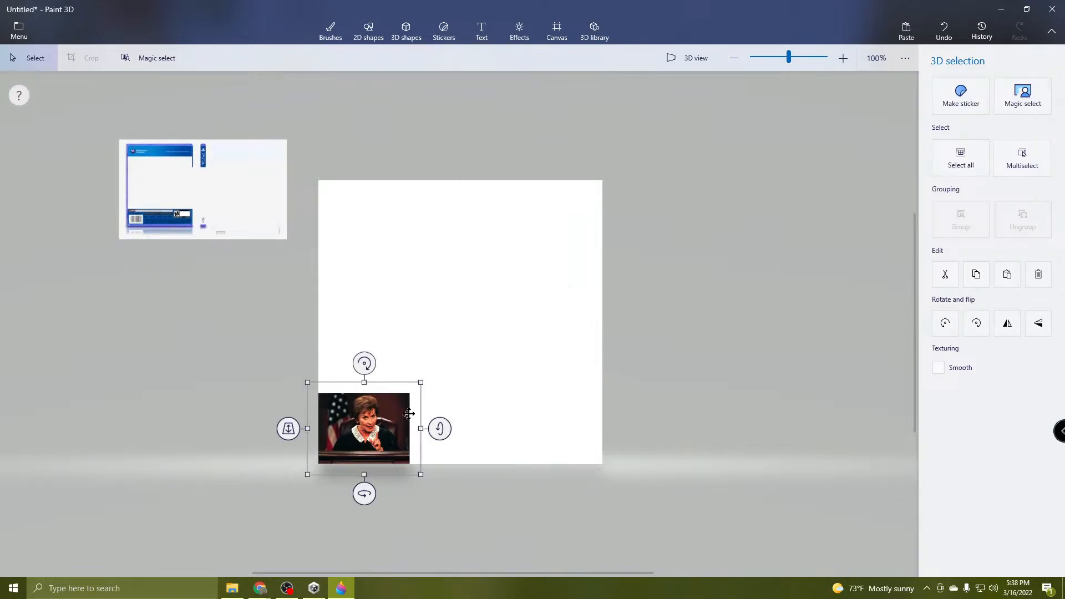
drag(438, 377, 646, 290)
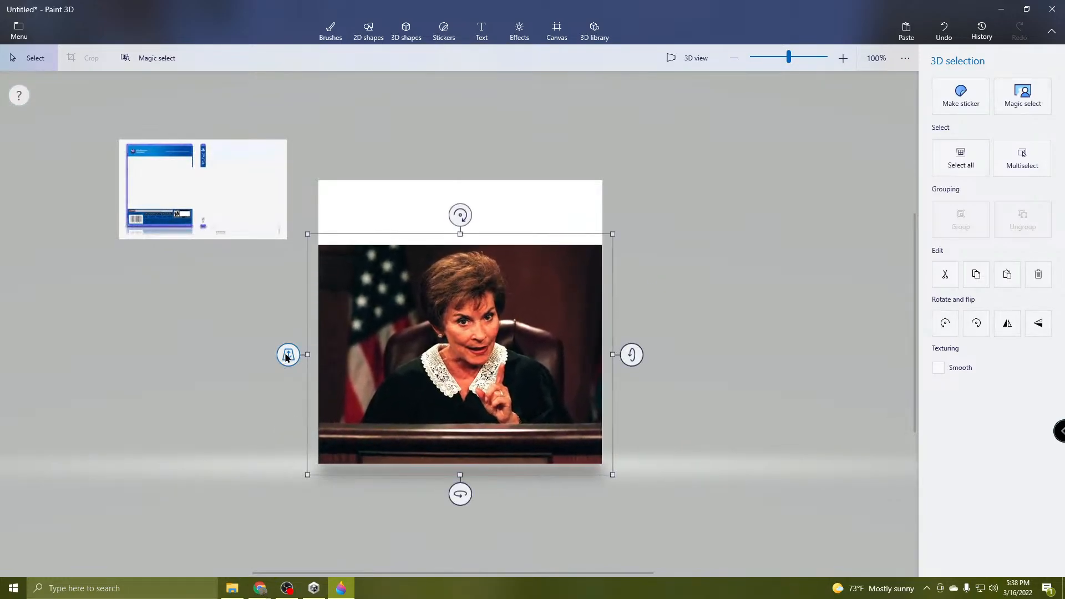
drag(288, 354, 296, 357)
drag(463, 234, 470, 166)
Fine-tune the judge photo's lower and right edges so they line up with the canvas border.
scroll(468, 488, up, 5)
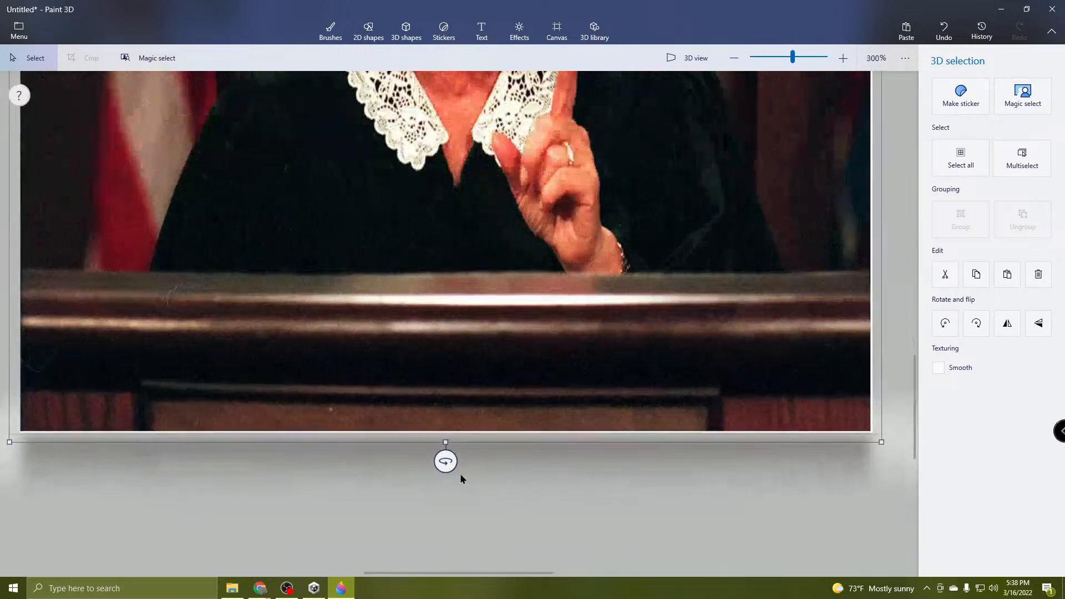
drag(443, 442, 466, 443)
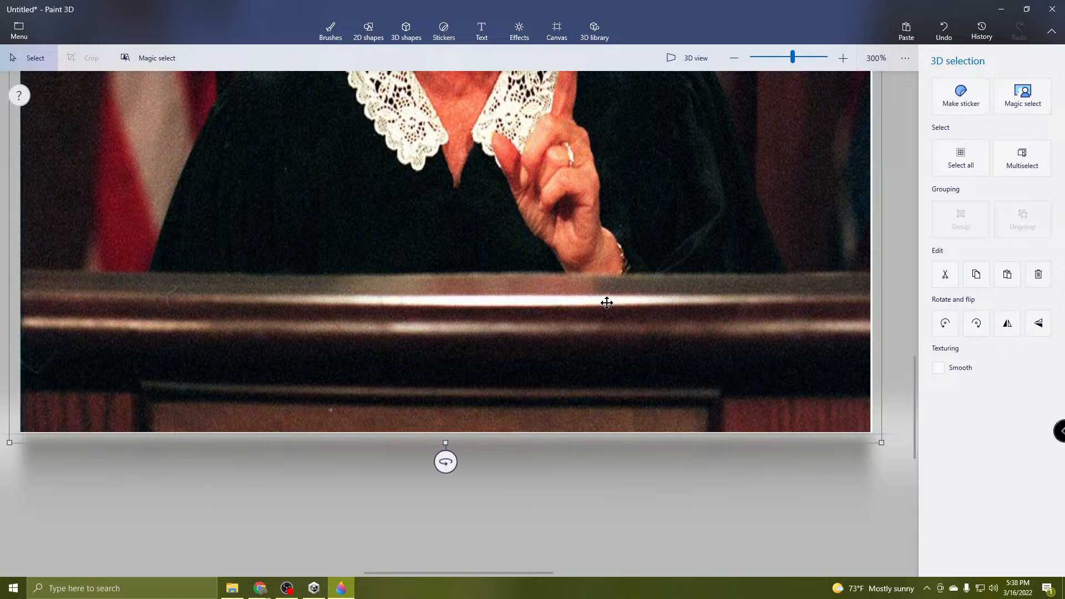
middle_drag(607, 302, 350, 401)
middle_drag(462, 306, 423, 469)
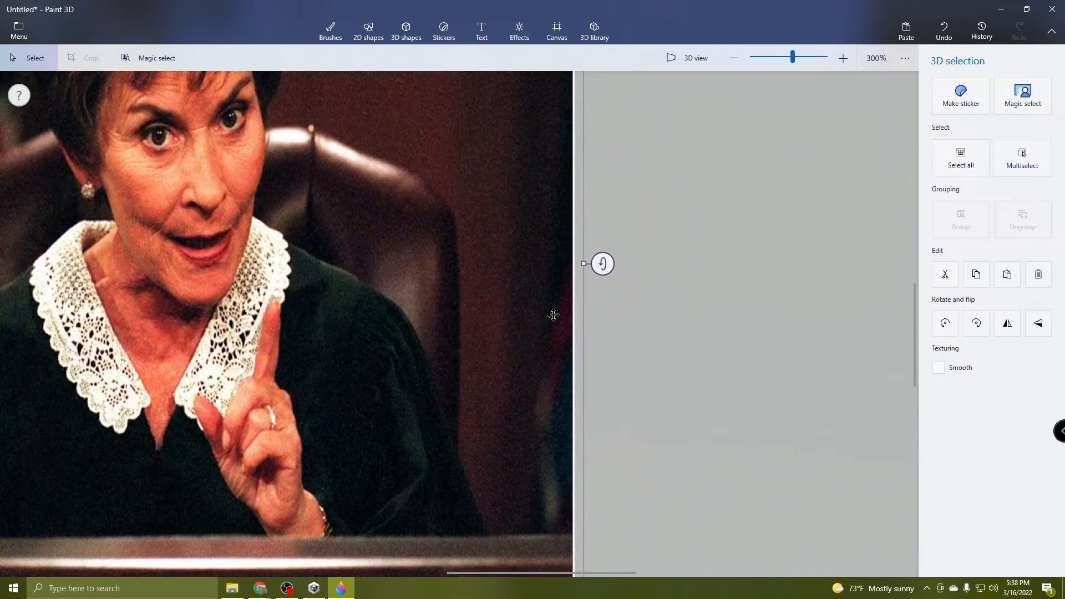
mouse_move(583, 264)
mouse_down()
mouse_move(565, 262)
mouse_move(584, 263)
mouse_move(573, 264)
mouse_move(578, 255)
mouse_up()
drag(294, 297, 303, 299)
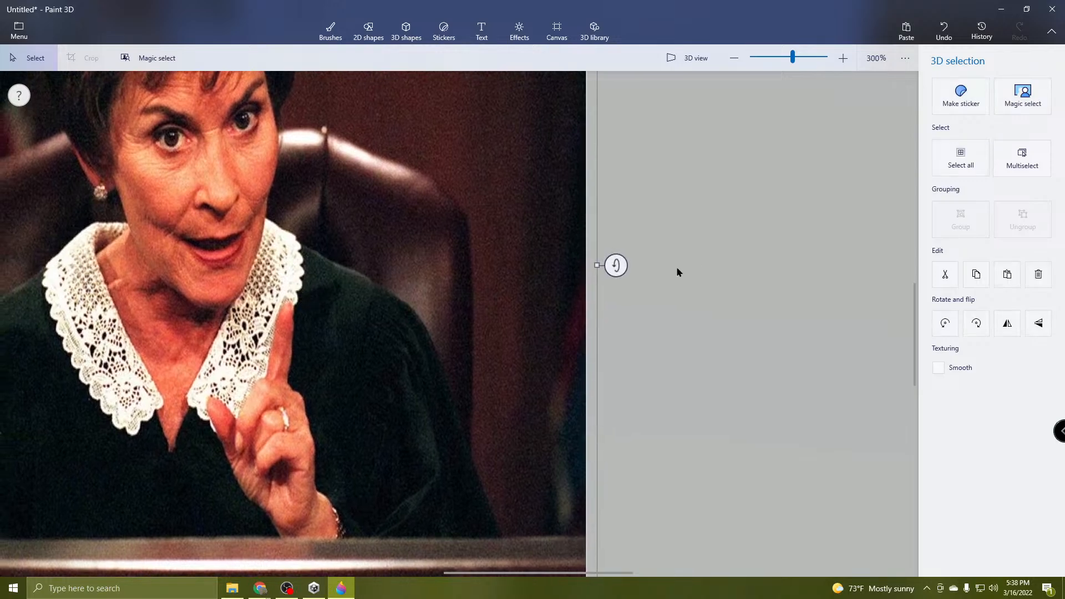
drag(593, 262, 595, 266)
Adjust the judge photo's left and upper edges to match the canvas border.
middle_drag(341, 285, 540, 250)
middle_drag(248, 261, 540, 285)
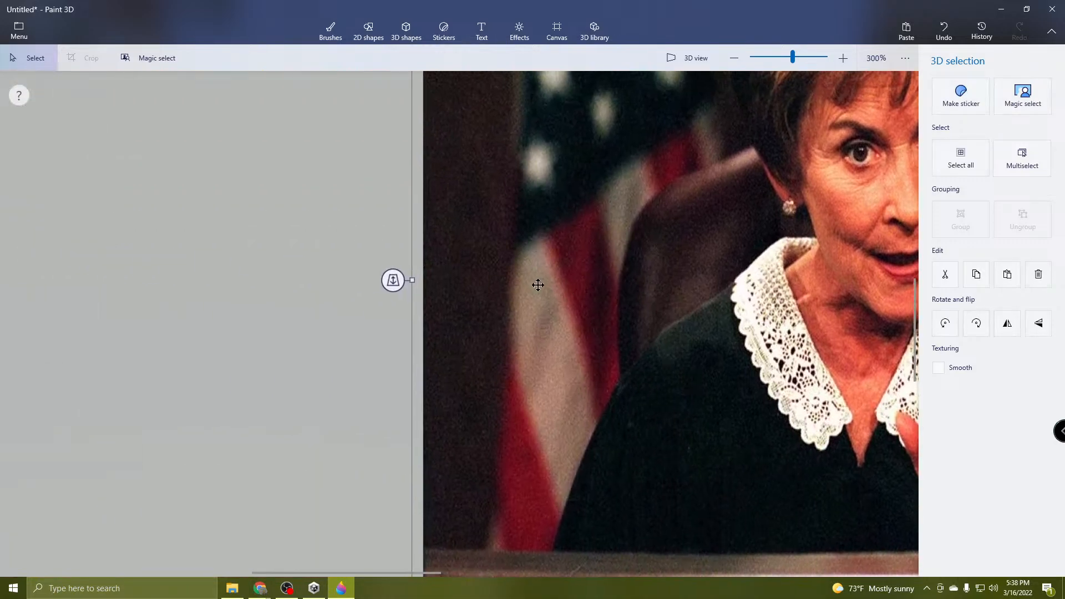
drag(411, 277, 414, 289)
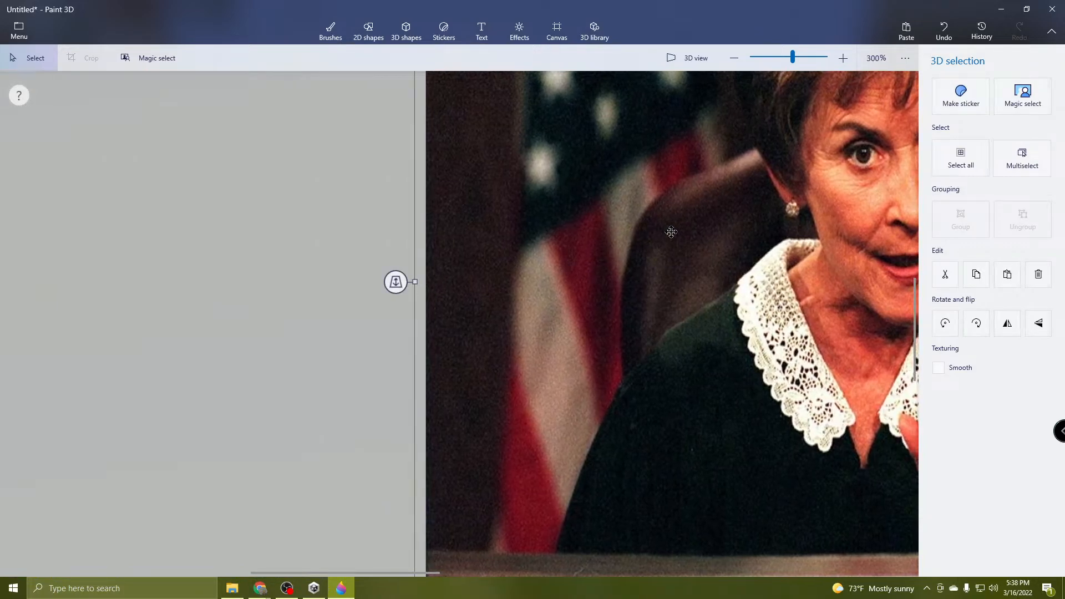
middle_drag(663, 223, 535, 434)
middle_drag(736, 118, 537, 420)
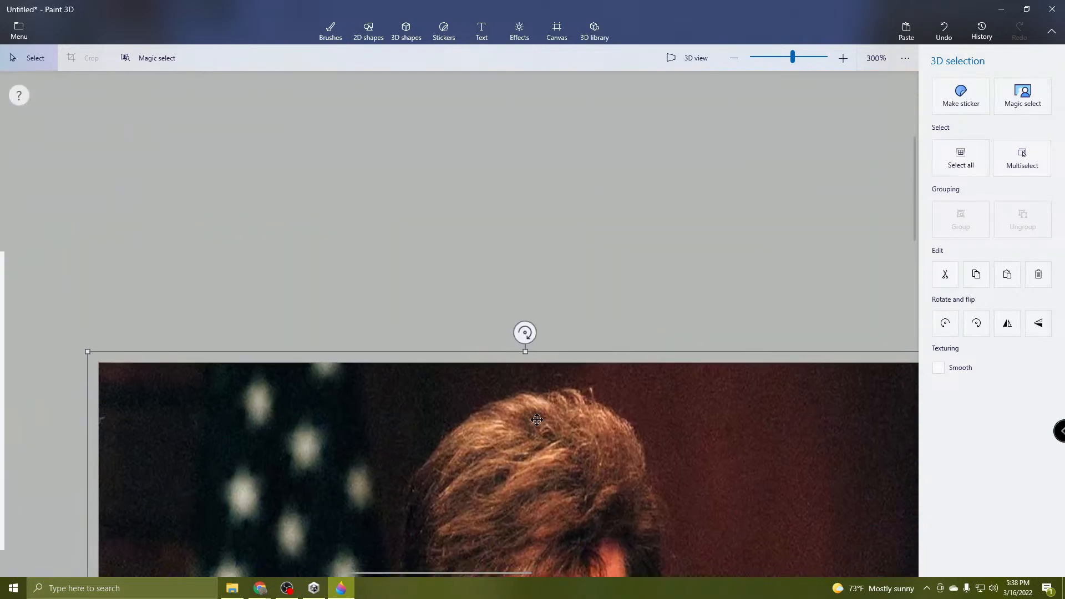
mouse_move(524, 349)
mouse_down()
mouse_move(528, 371)
mouse_move(539, 361)
mouse_up()
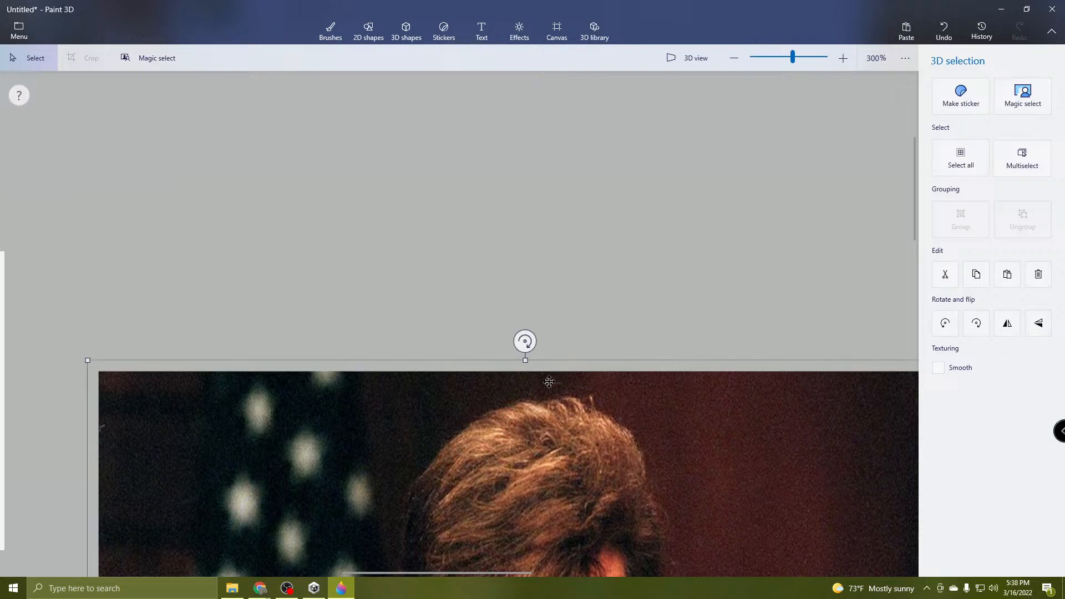
ctrl+scroll(555, 358, down, 5)
scroll(562, 355, down, 5)
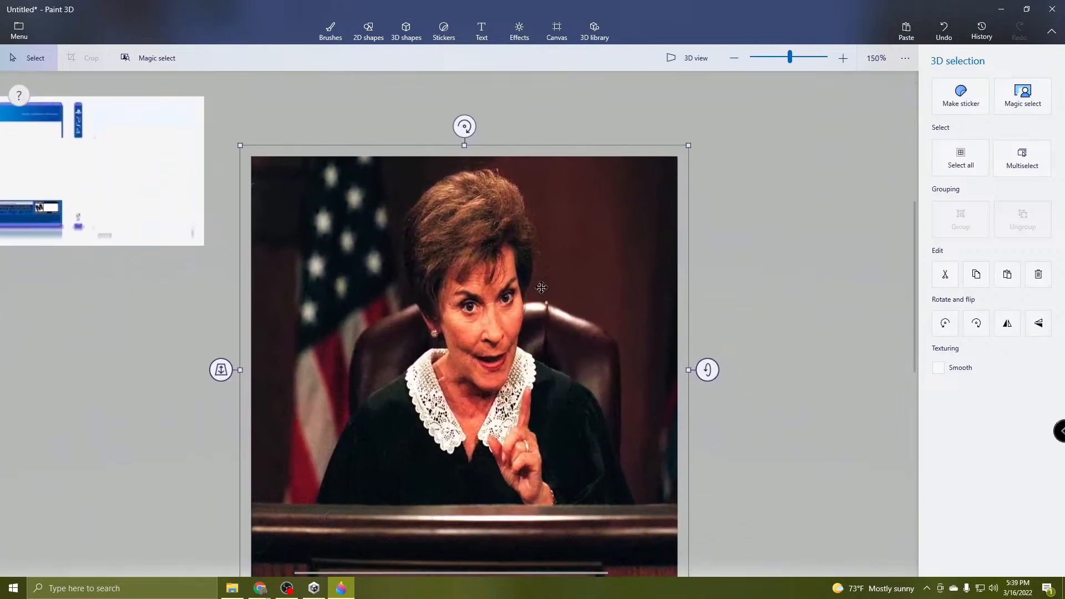
ctrl+scroll(480, 345, up, 5)
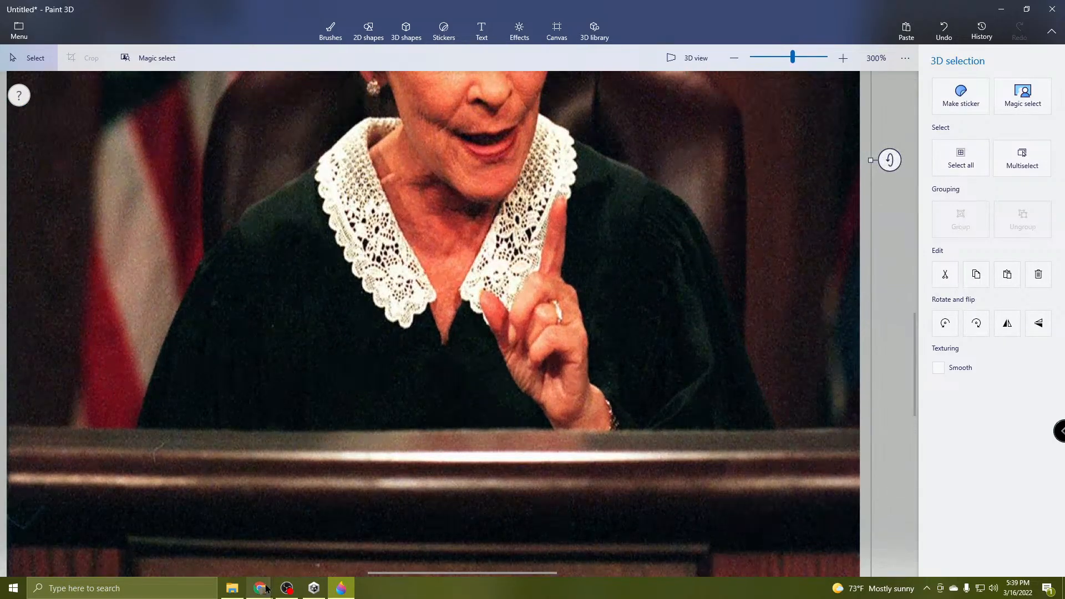
click(319, 538)
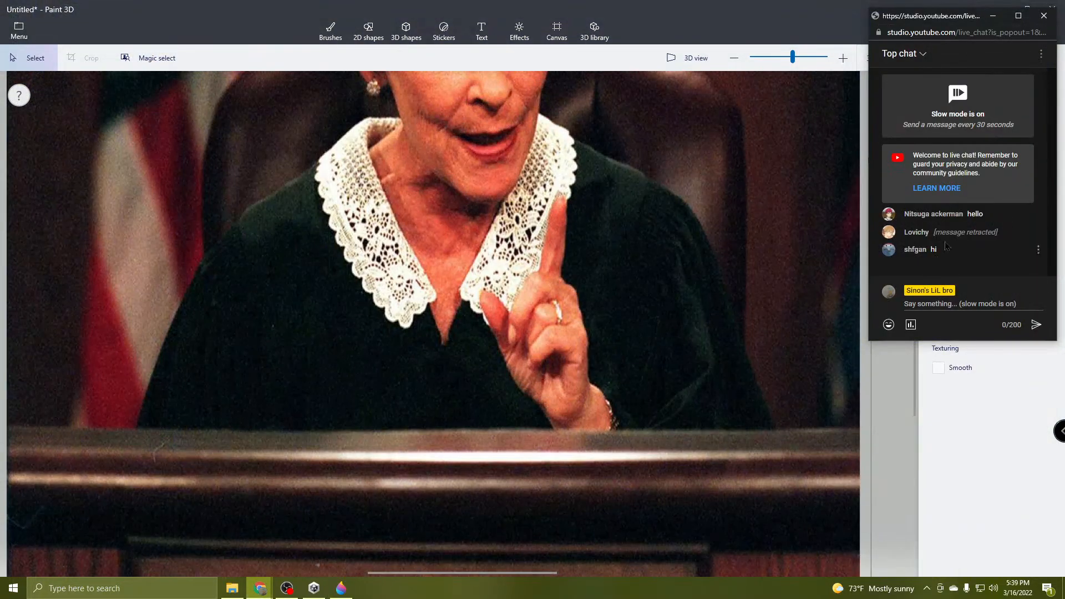
click(946, 438)
ctrl+scroll(574, 228, down, 5)
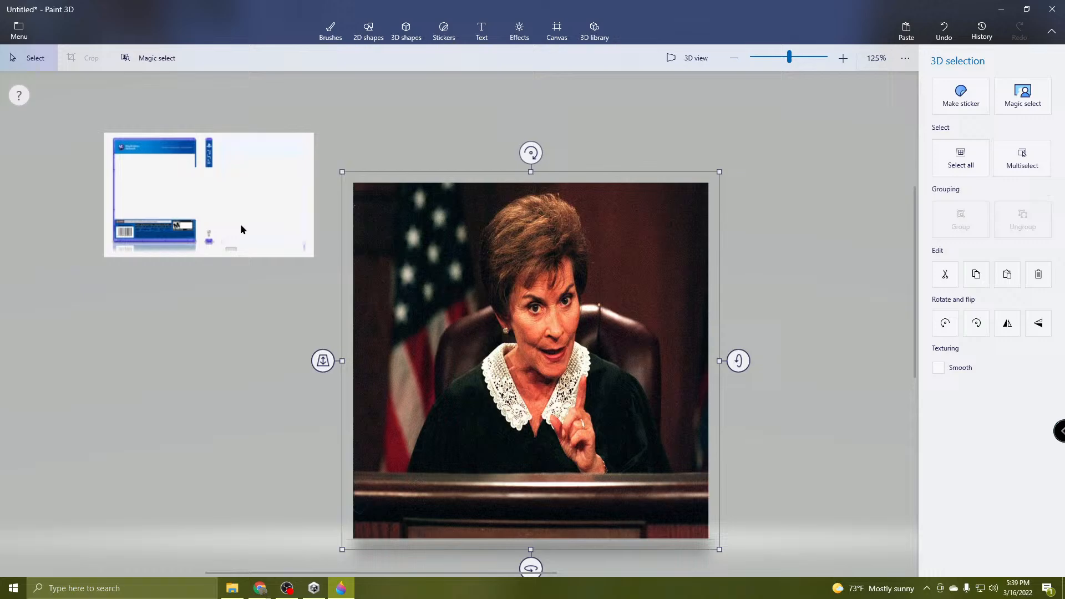
Move the PS4 cover template image over the judge photo and start Magic select on it.
click(184, 211)
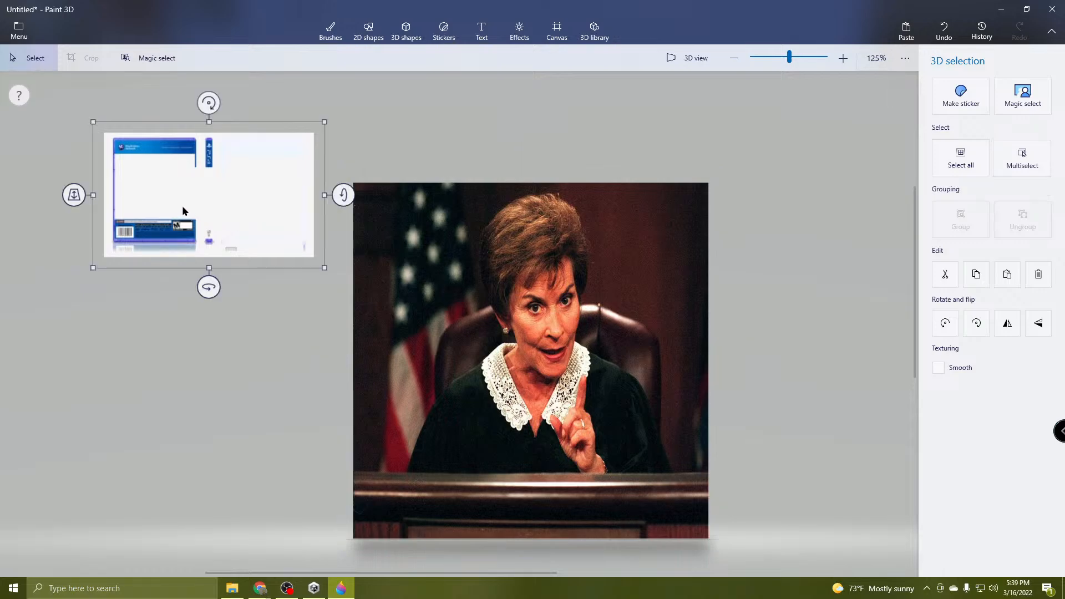
drag(178, 205, 526, 407)
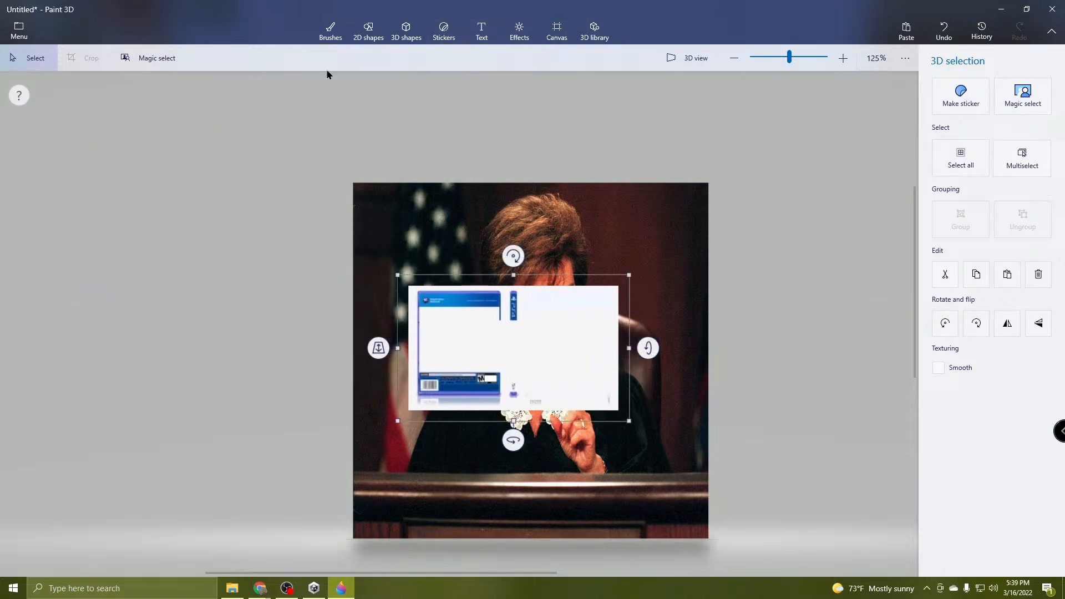
click(148, 58)
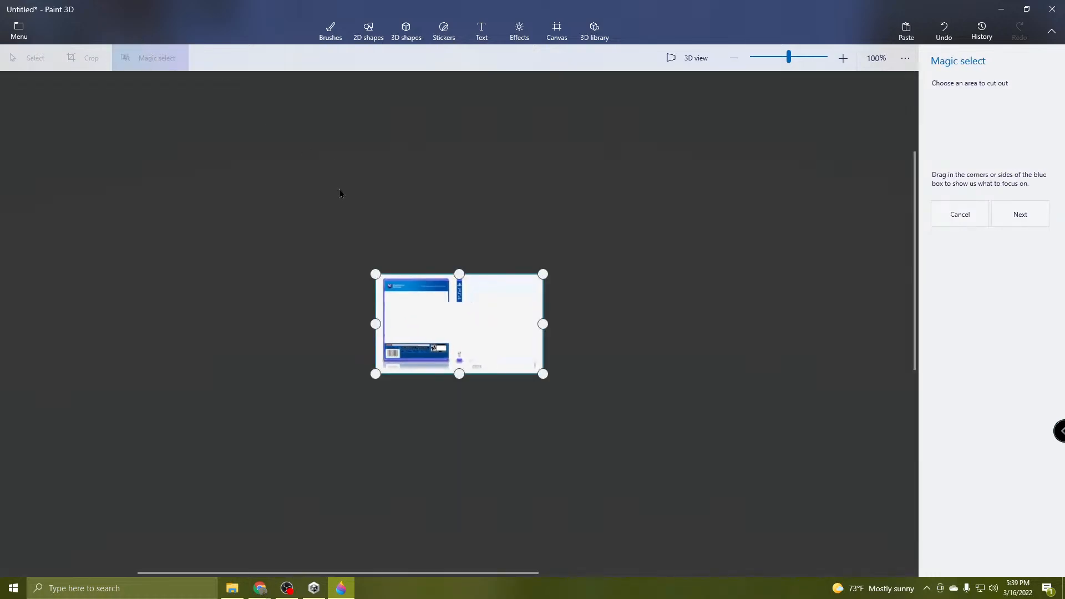
Tighten the Magic select box to the left and upper edges of the template's back cover.
scroll(414, 315, up, 10)
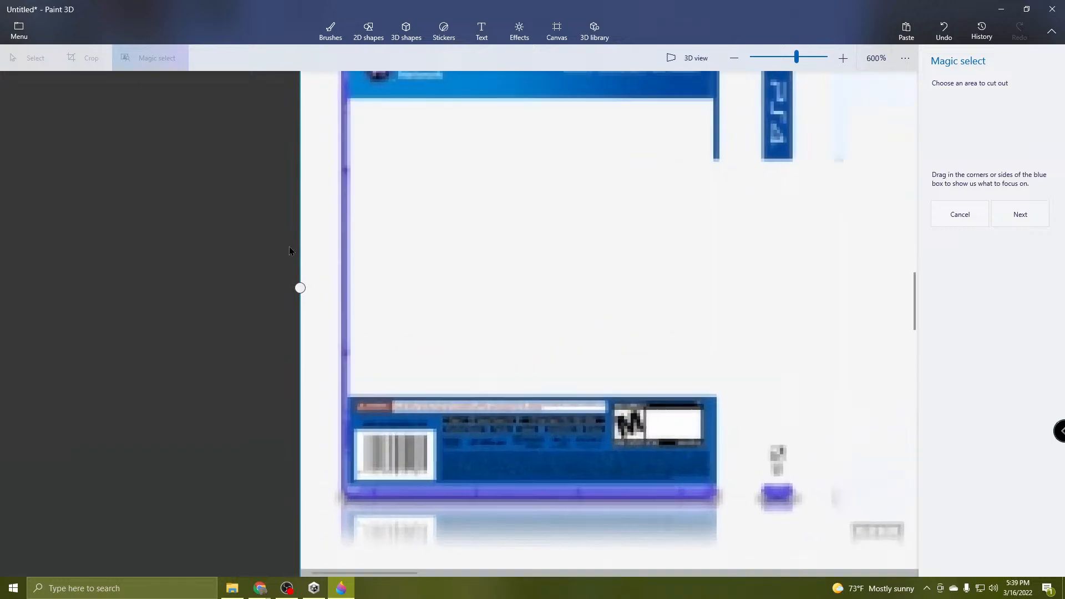
scroll(289, 251, up, 2)
drag(303, 301, 352, 301)
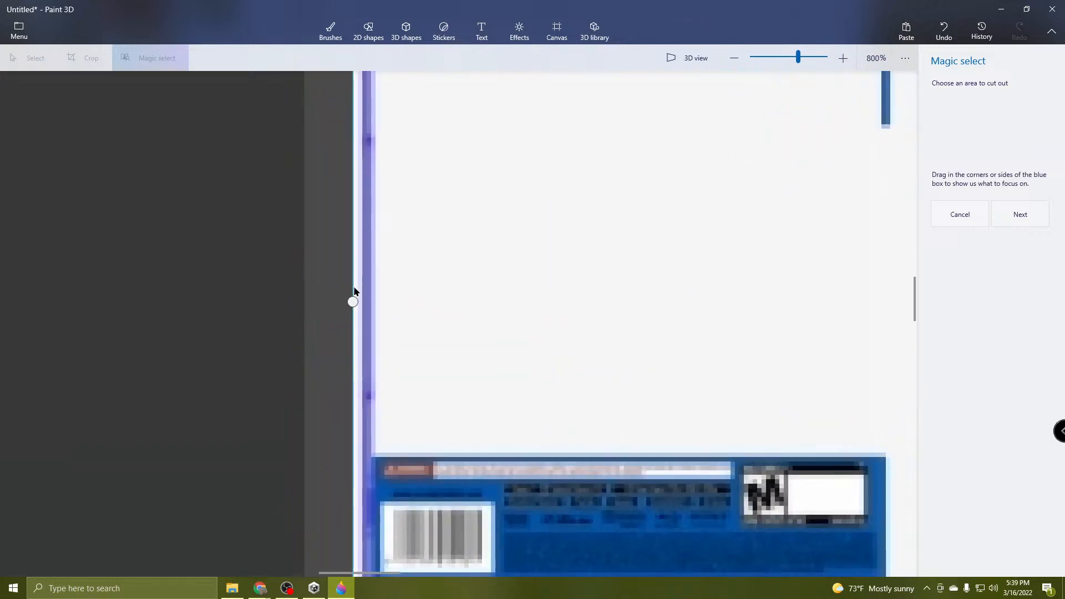
scroll(474, 302, down, 1)
middle_drag(544, 217, 347, 410)
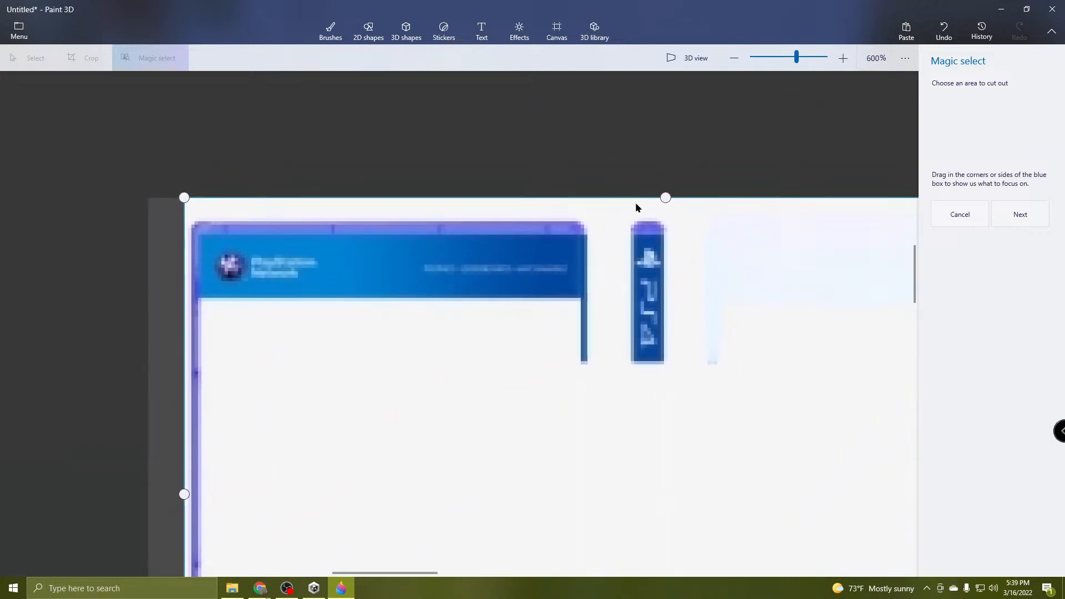
drag(661, 196, 673, 215)
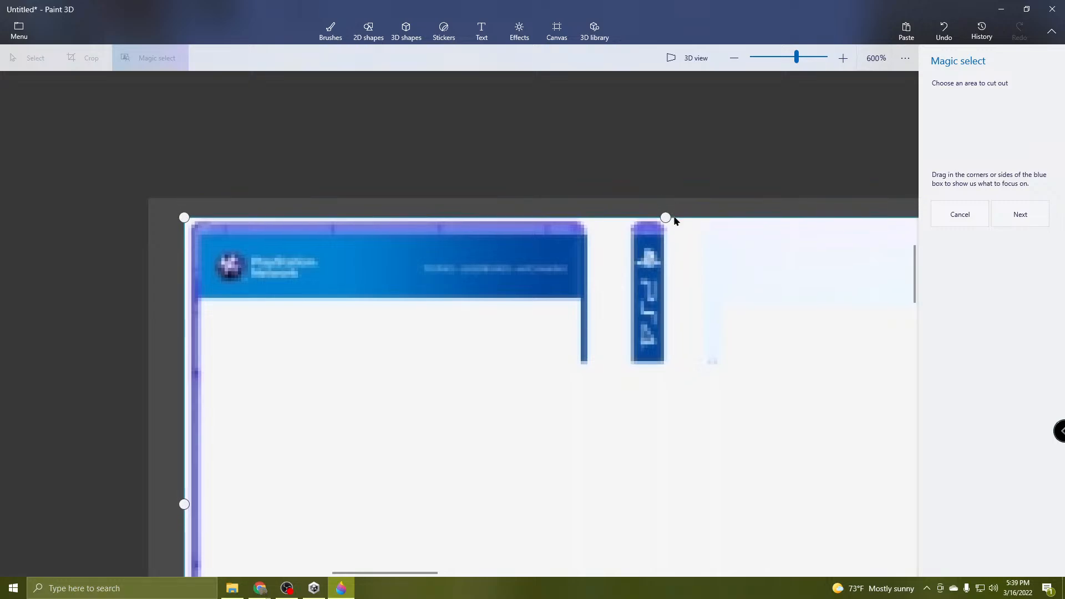
Tighten the cutout box to the back cover's lower and right edges, excluding the spine, and continue to refining.
scroll(537, 297, down, 5)
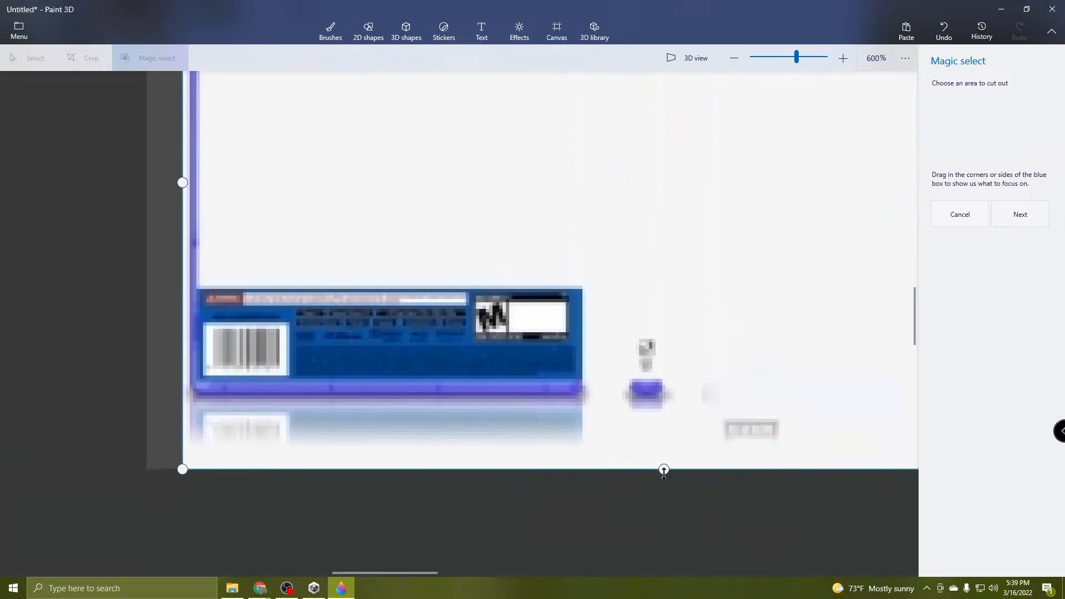
drag(664, 472, 673, 410)
middle_drag(724, 308, 381, 424)
drag(804, 267, 243, 334)
middle_drag(221, 315, 433, 476)
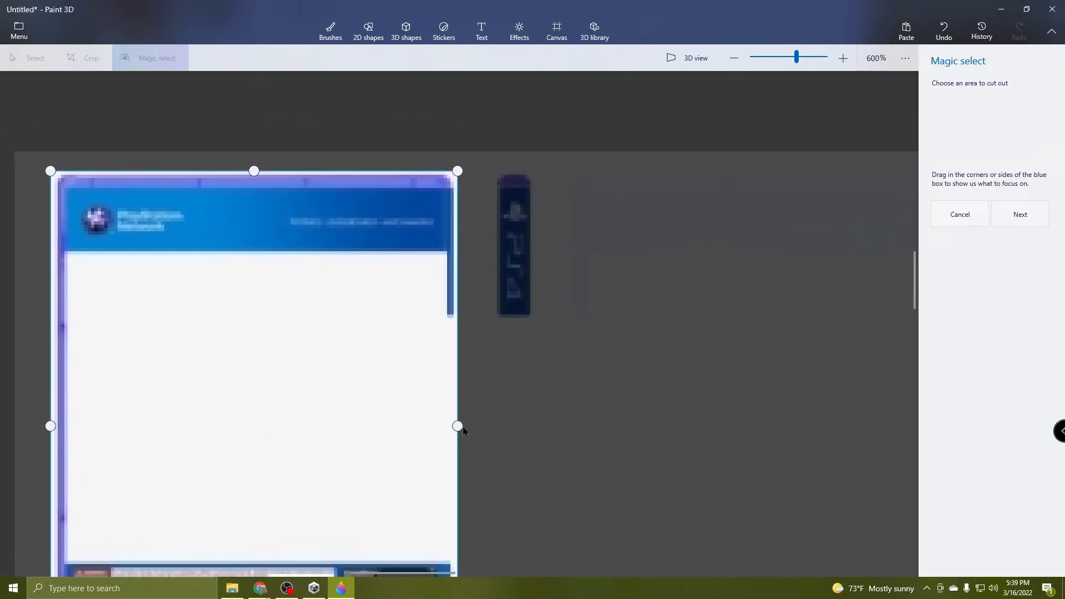
scroll(444, 416, down, 2)
scroll(431, 333, down, 2)
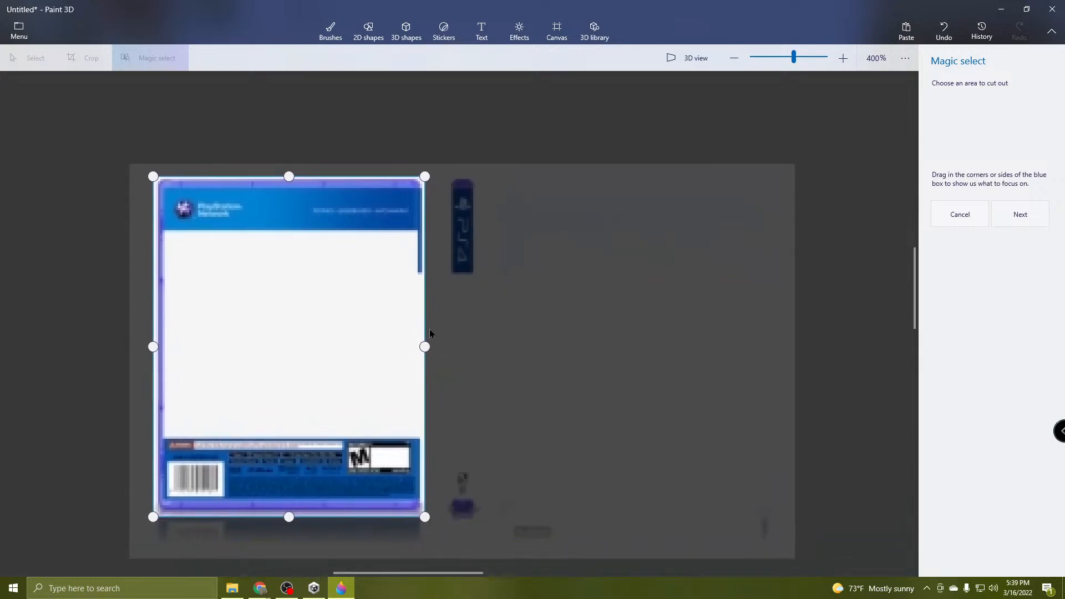
click(1019, 217)
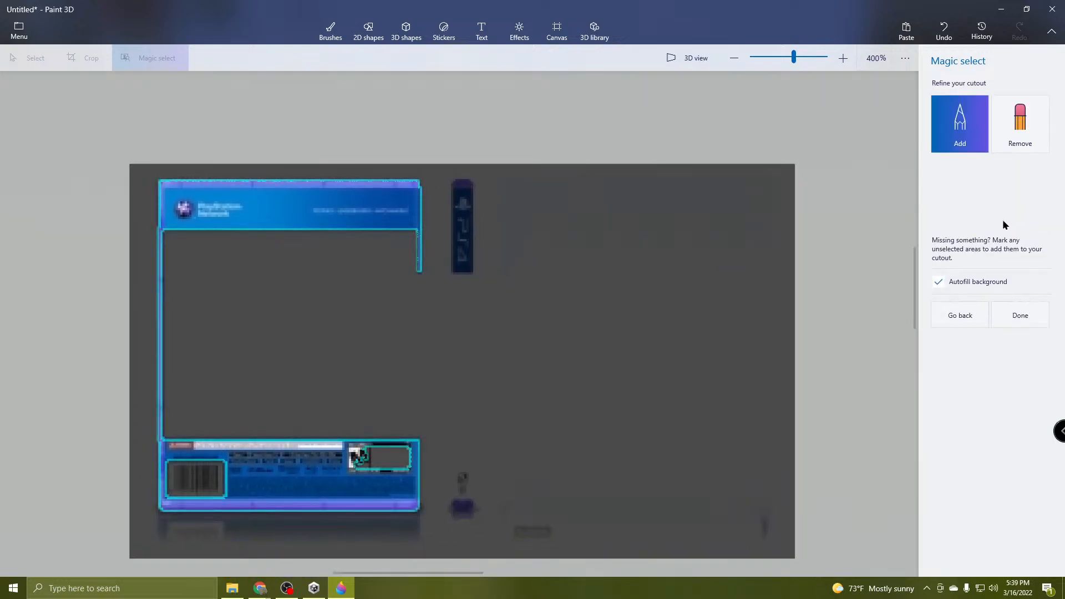
Add the barcode and the M rating box to the back cover cutout and finish it.
ctrl+scroll(215, 519, up, 4)
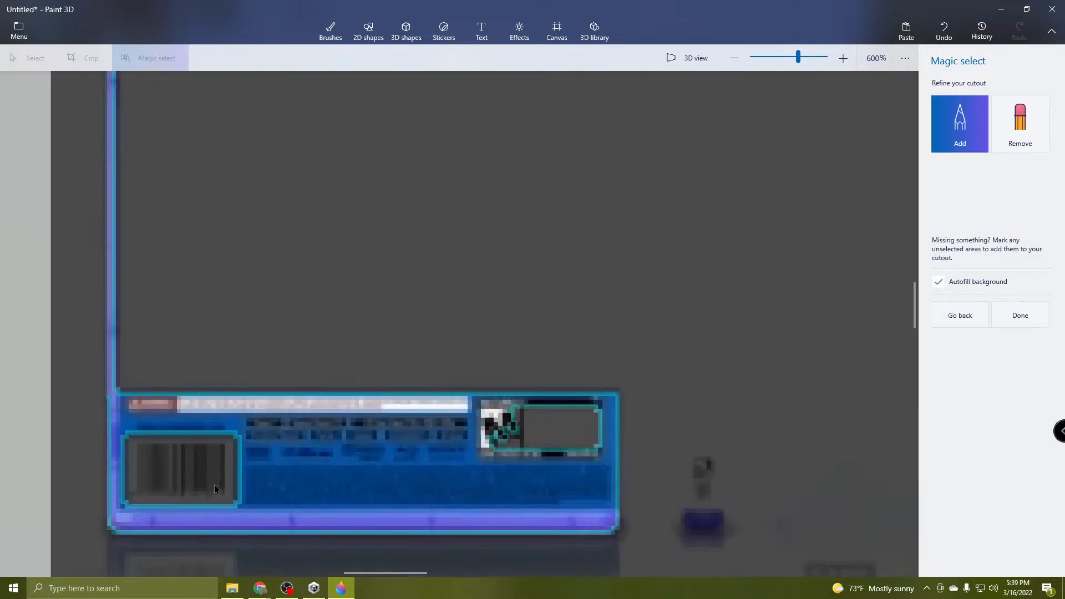
drag(32, 458, 296, 468)
ctrl+scroll(512, 432, down, 3)
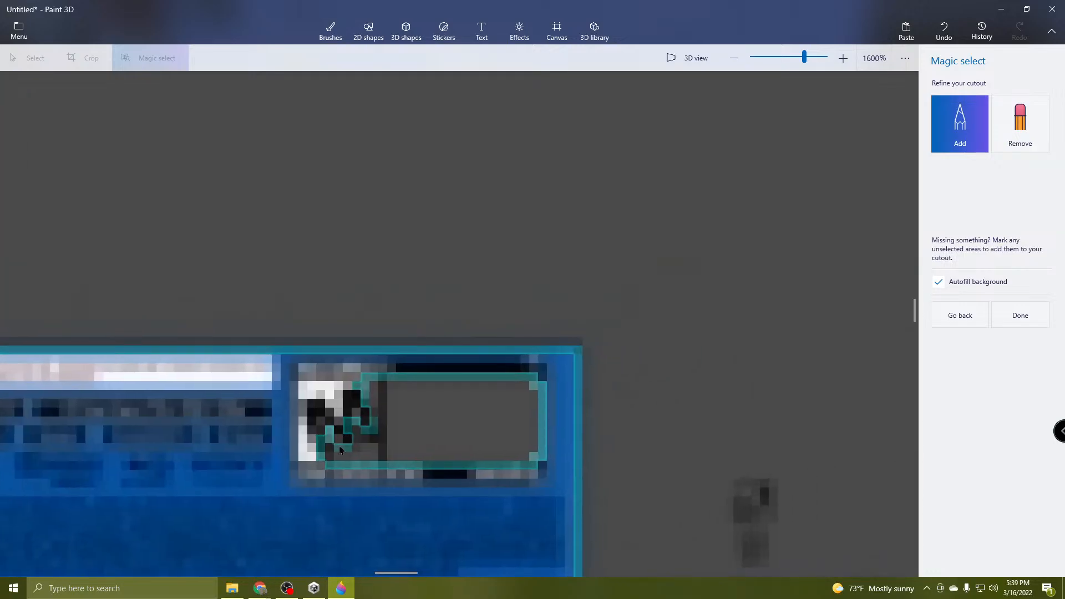
drag(299, 430, 490, 456)
ctrl+scroll(490, 458, down, 2)
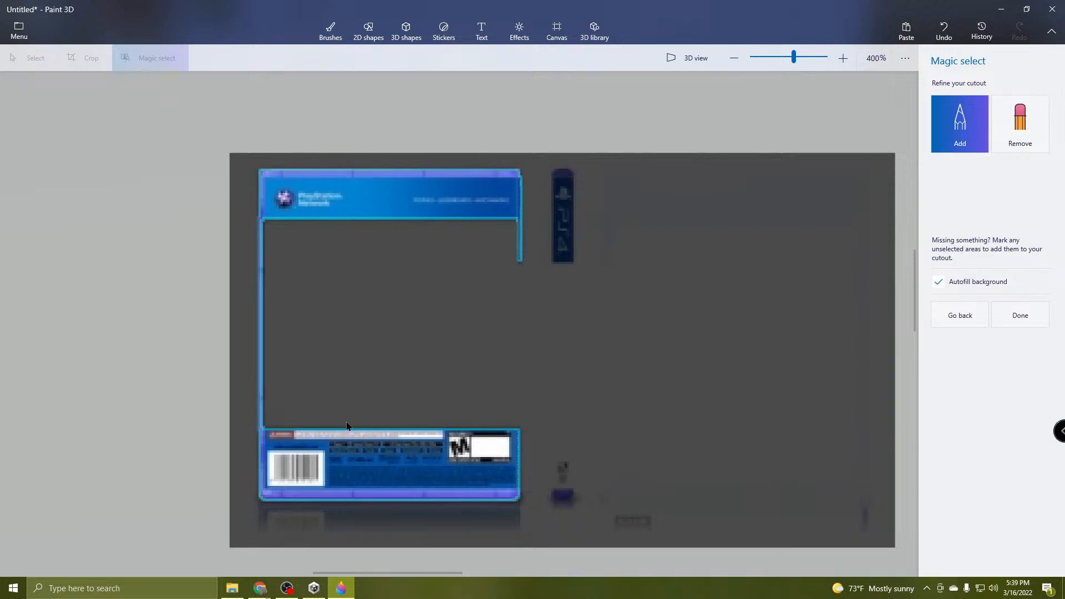
click(1021, 315)
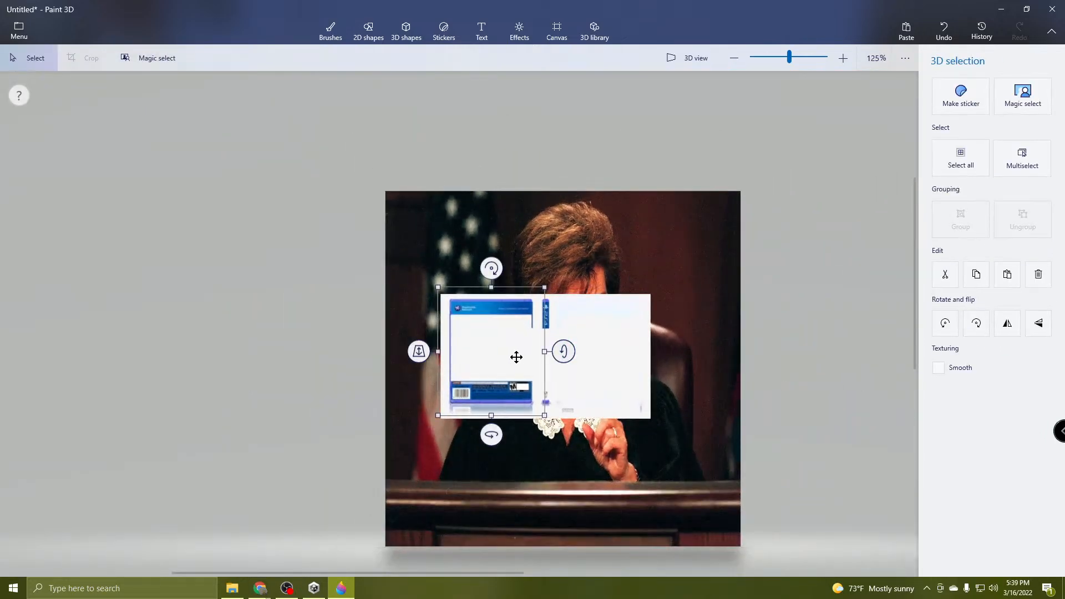
Move the back cover cutout off the template image and delete the leftover template.
drag(516, 356, 329, 360)
click(542, 371)
right_click(542, 372)
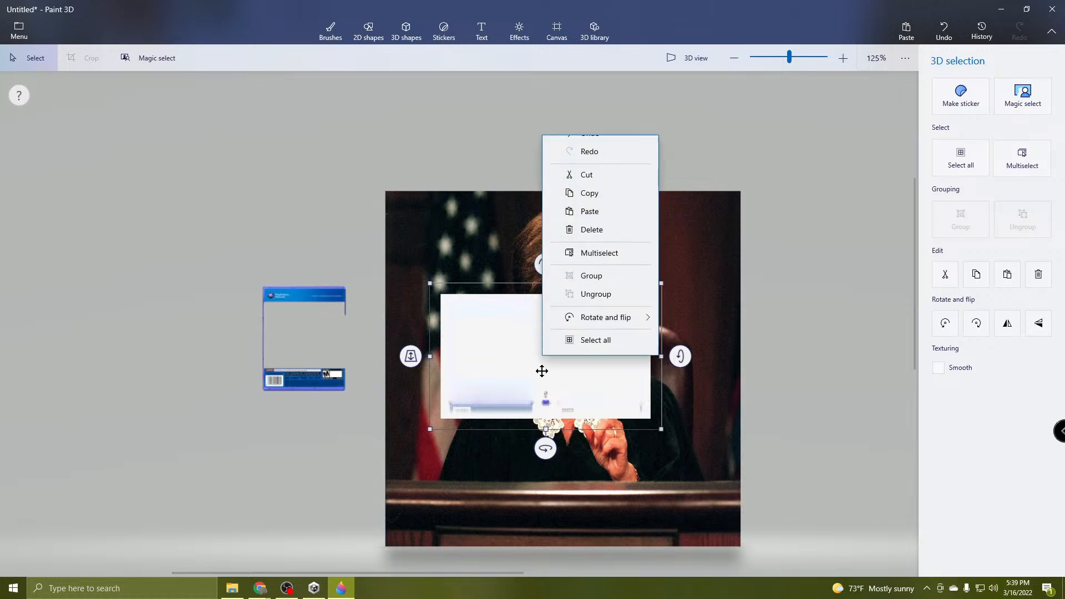
click(592, 245)
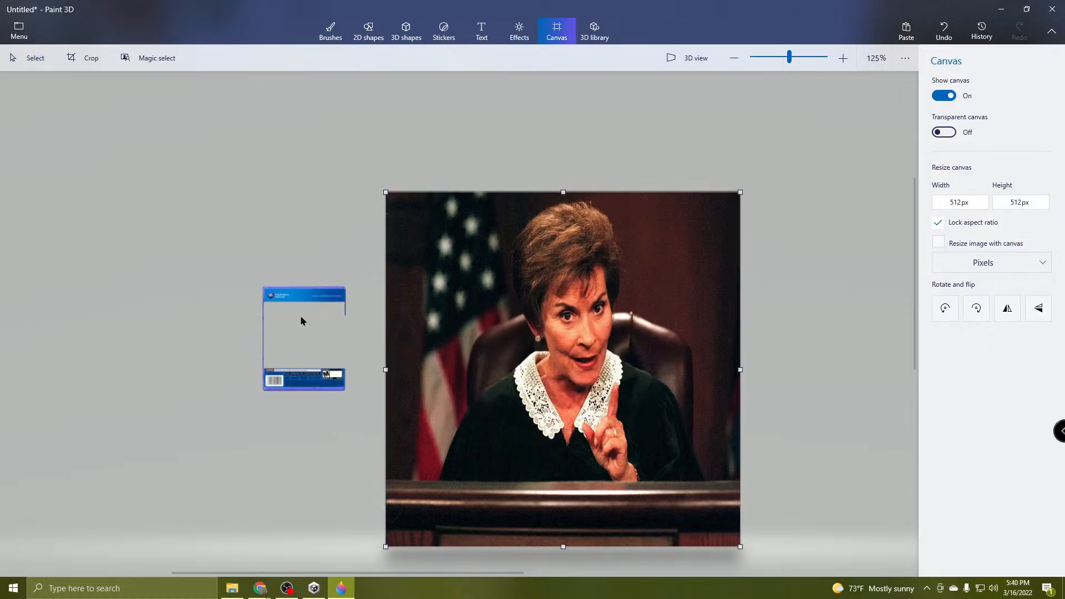
Place the back cover frame over the photo's lower-left corner and adjust its depth relative to the canvas.
click(306, 380)
drag(304, 383, 538, 482)
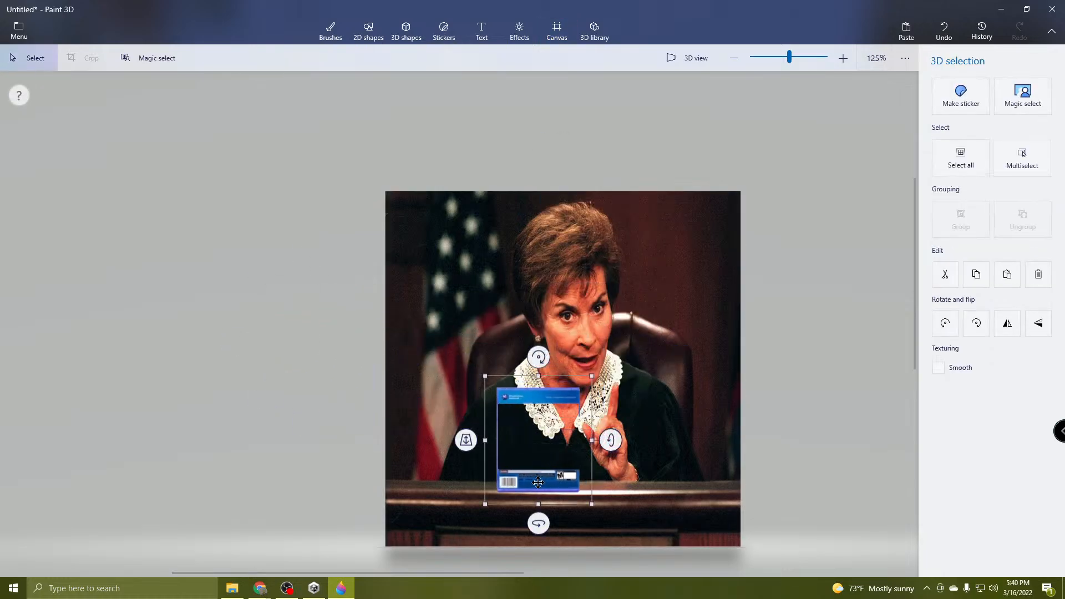
middle_drag(565, 482, 442, 444)
drag(441, 444, 349, 482)
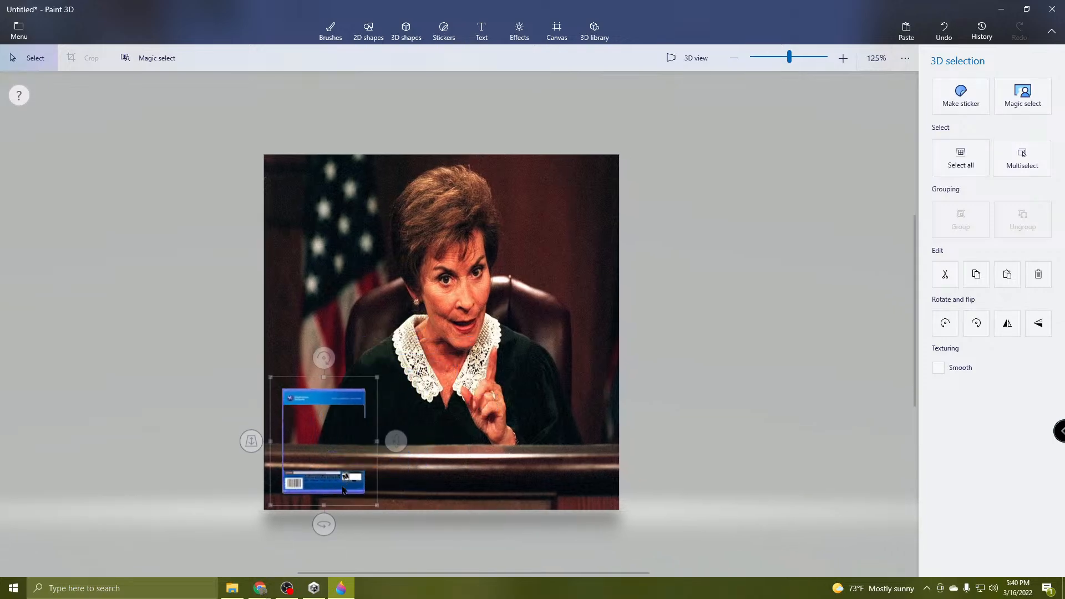
drag(250, 440, 266, 404)
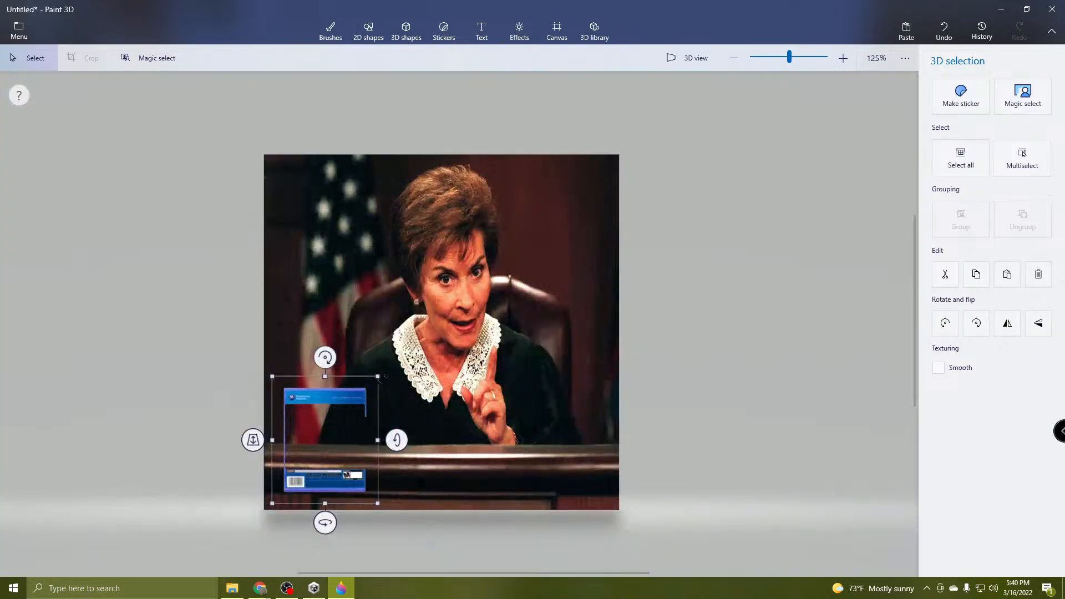
Enlarge the back cover frame and stretch its bottom, left and right sides until it covers the canvas.
drag(392, 363, 627, 191)
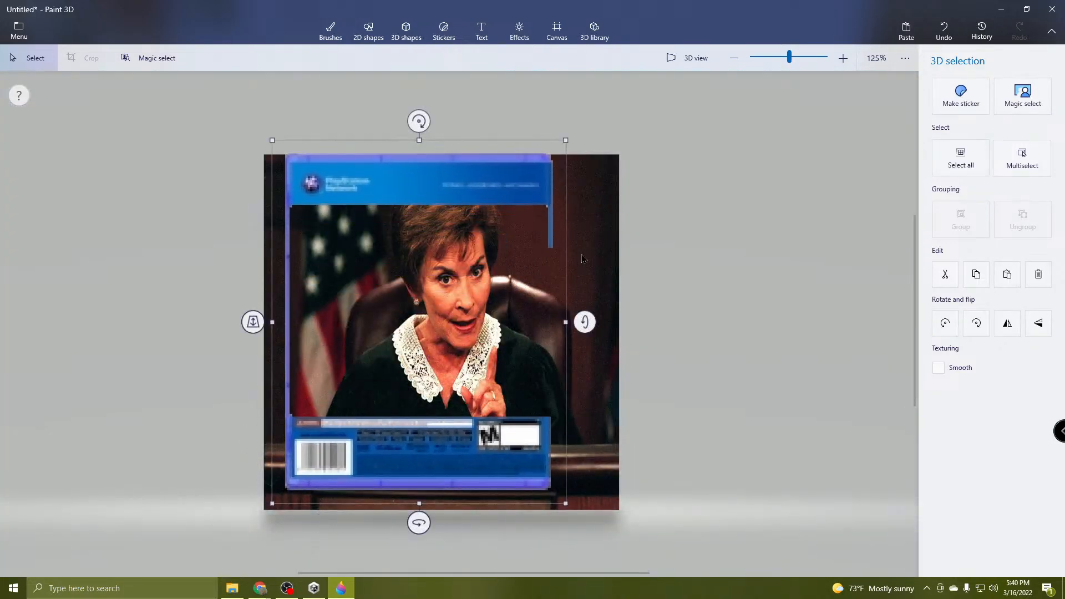
drag(425, 502, 424, 522)
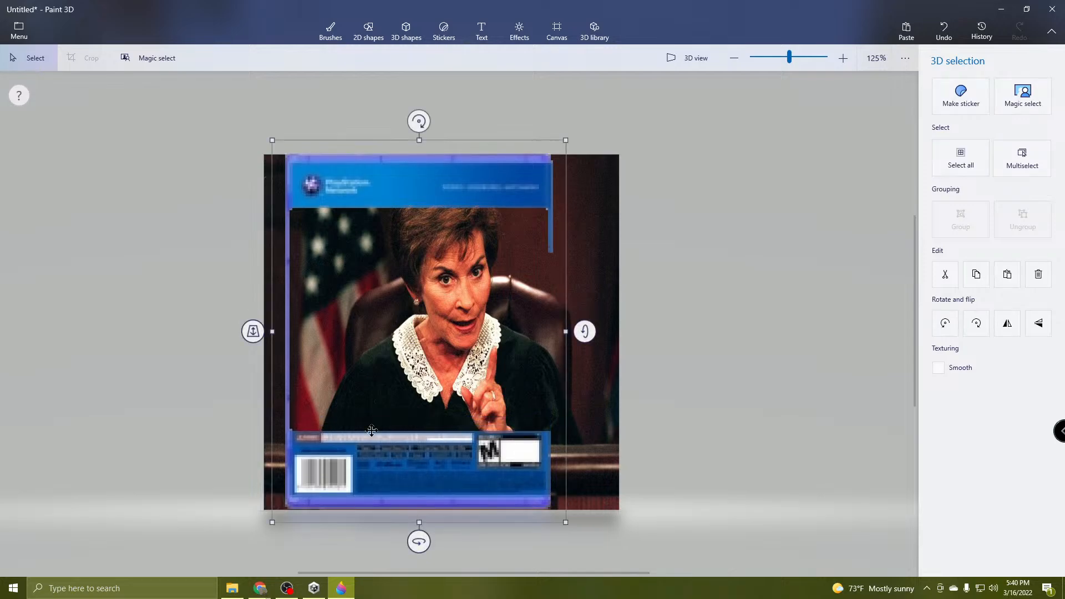
drag(272, 331, 250, 331)
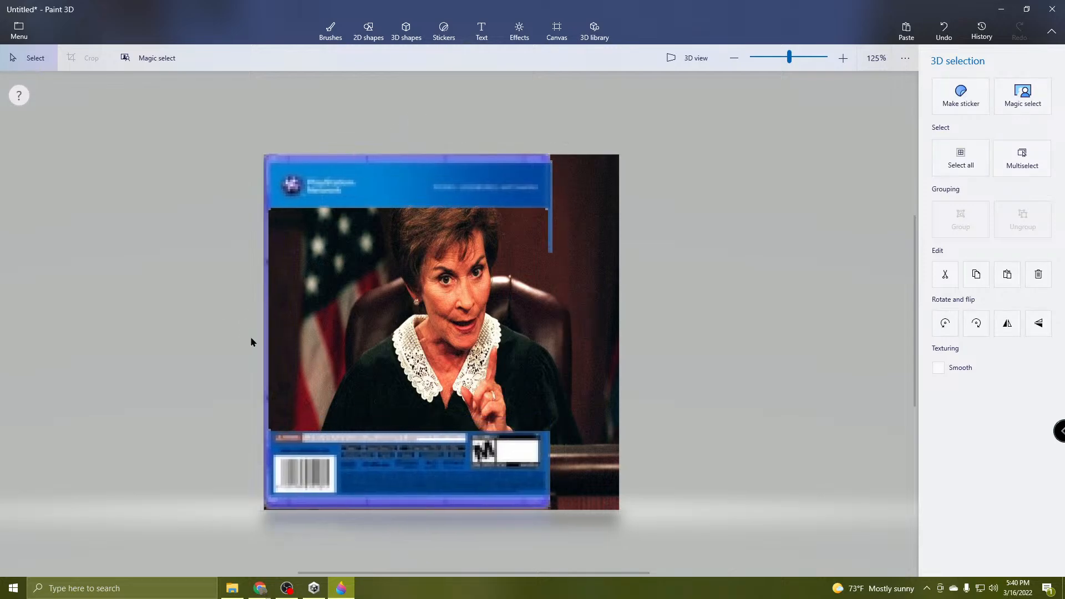
drag(565, 331, 631, 346)
Fine-tune the back cover frame's top and left edges to line up with the canvas edges.
ctrl+scroll(466, 316, up, 2)
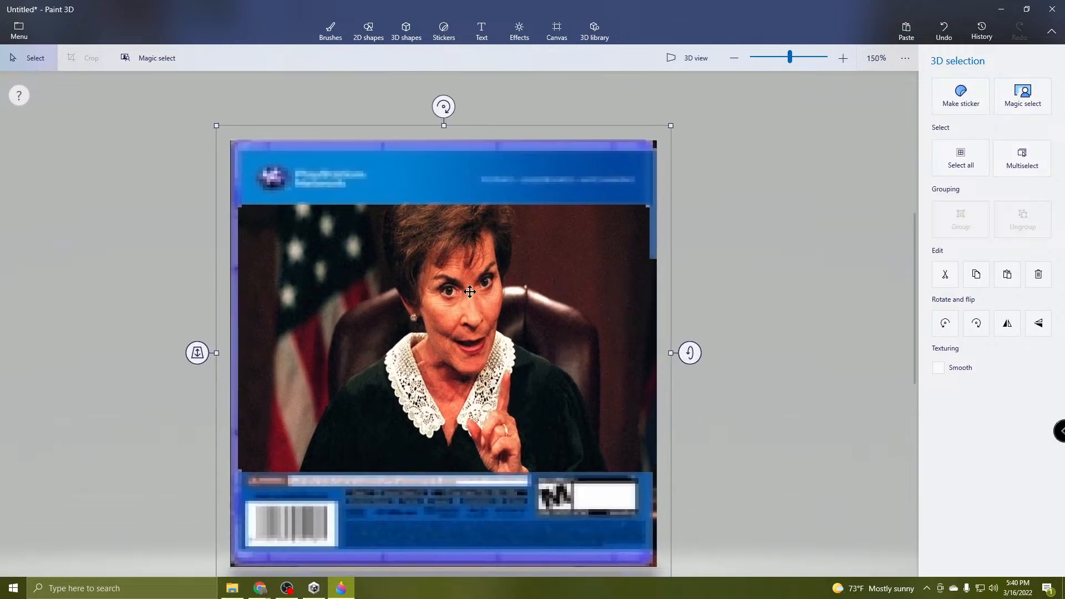
ctrl+scroll(533, 249, up, 8)
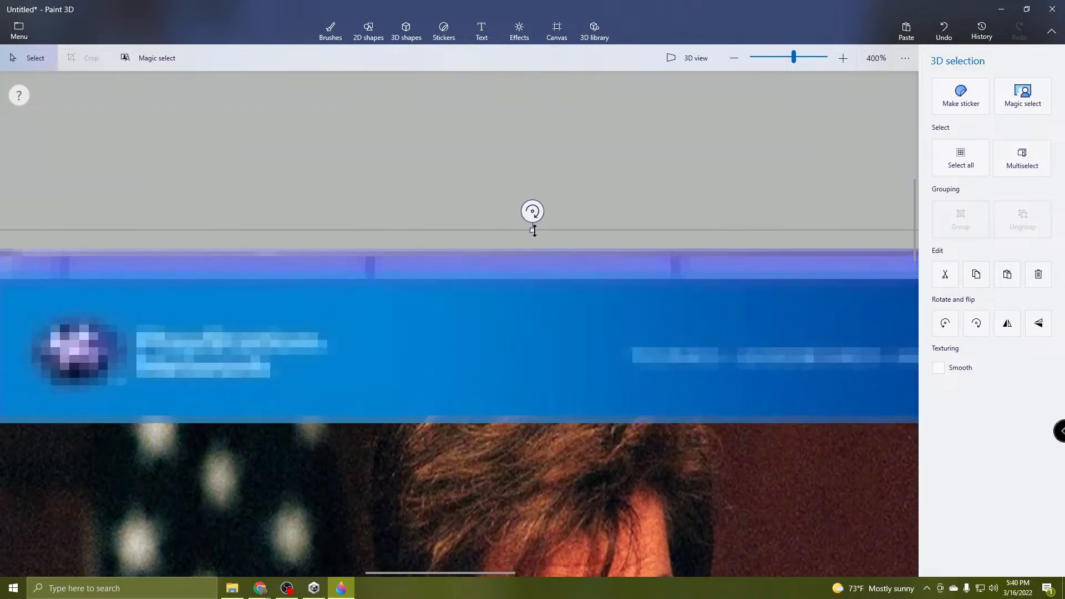
drag(532, 229, 553, 239)
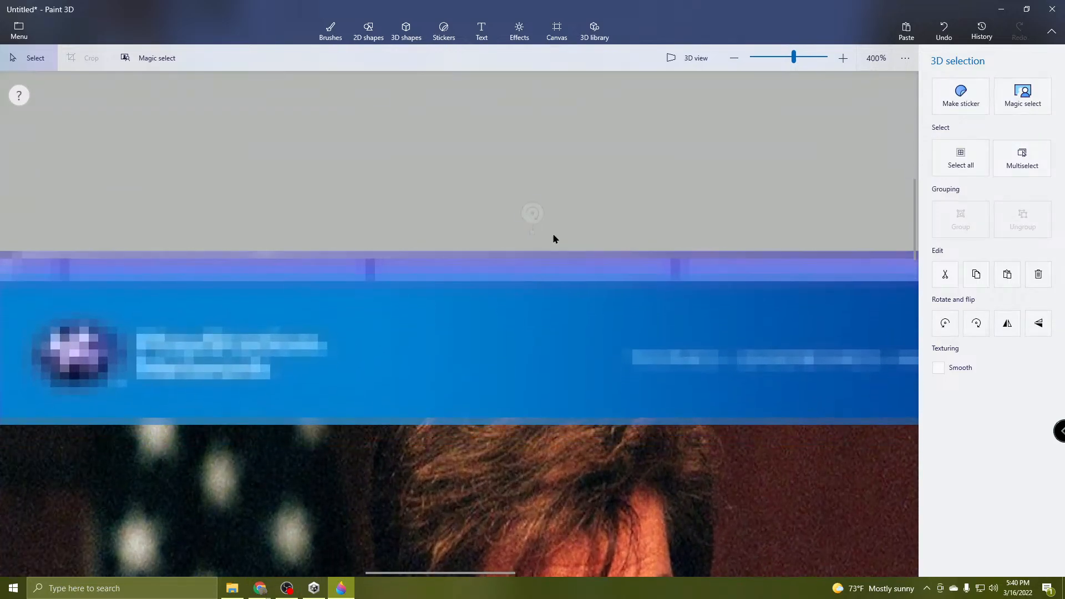
middle_drag(139, 438, 589, 340)
middle_drag(470, 448, 449, 184)
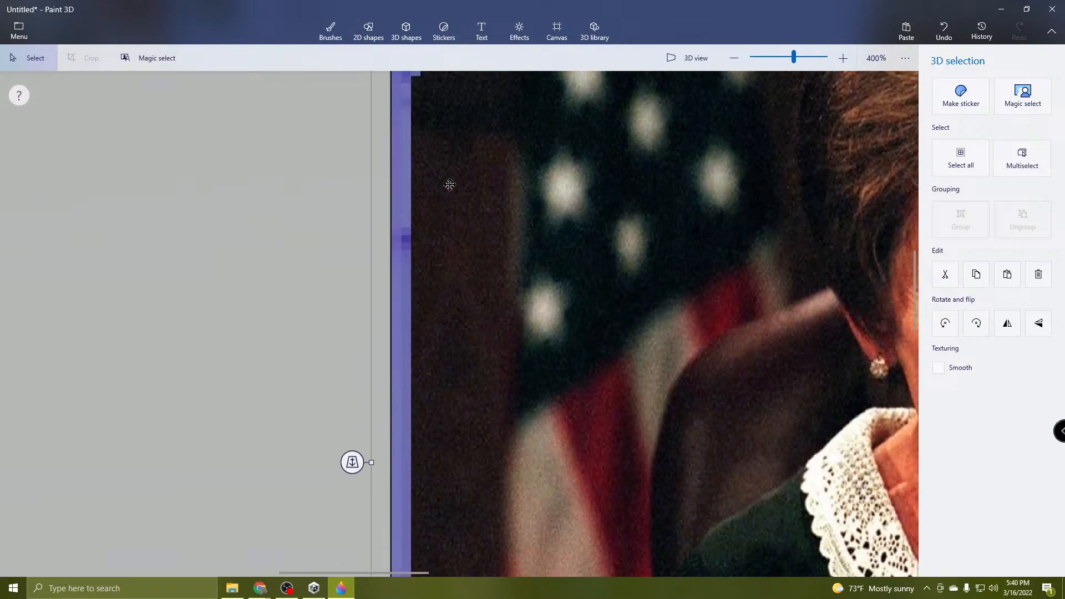
scroll(450, 184, down, 1)
drag(370, 440, 368, 467)
Adjust the back cover frame's bottom edge to meet the lower edge of the canvas.
middle_drag(683, 475, 570, 117)
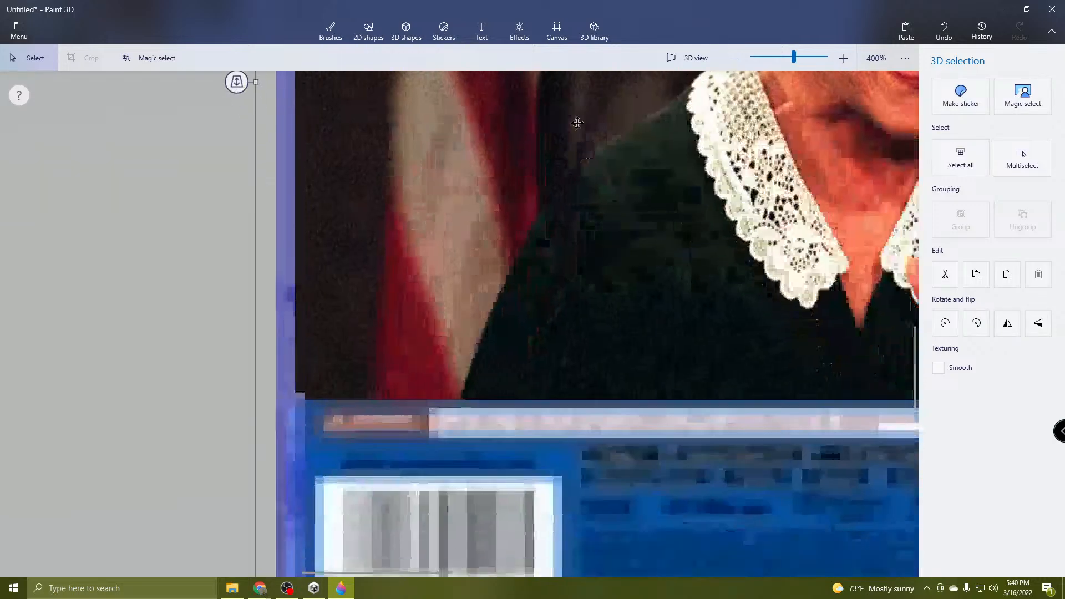
scroll(570, 117, down, 2)
middle_drag(622, 272, 414, 122)
scroll(502, 220, up, 3)
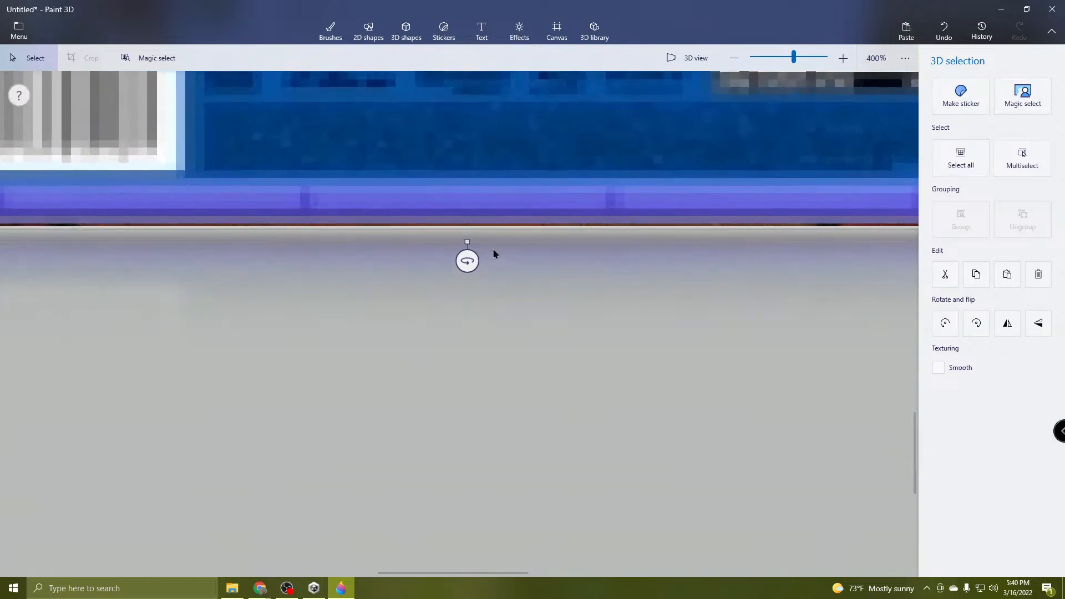
click(453, 236)
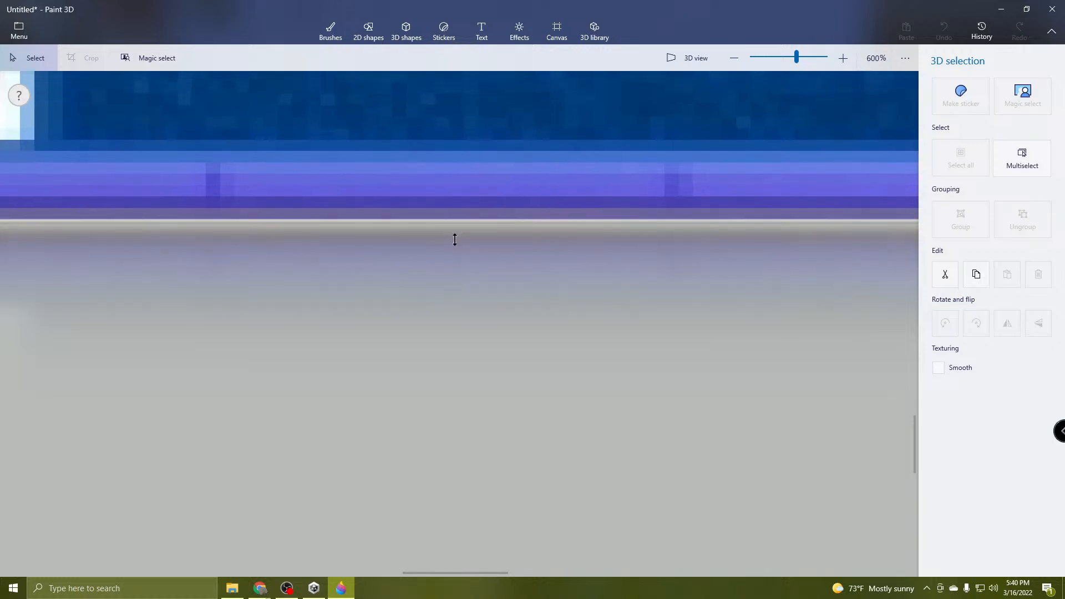
drag(455, 240, 455, 239)
Adjust the back cover frame's width so its right edge lines up with the canvas edge.
scroll(546, 231, down, 1)
middle_drag(613, 167, 8, 474)
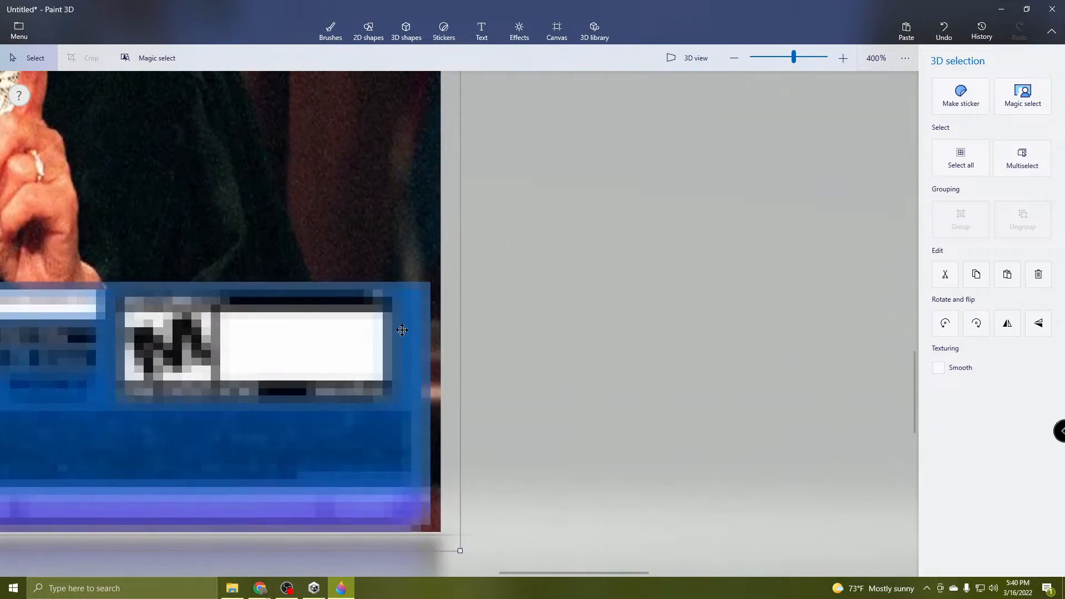
middle_drag(457, 278, 395, 410)
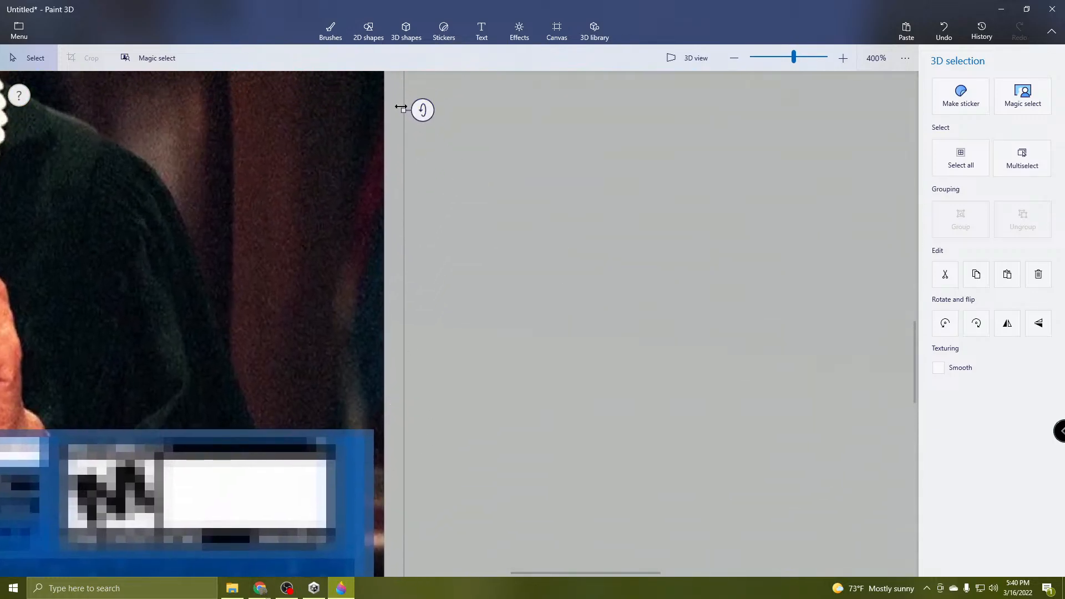
drag(401, 108, 414, 109)
scroll(351, 198, down, 1)
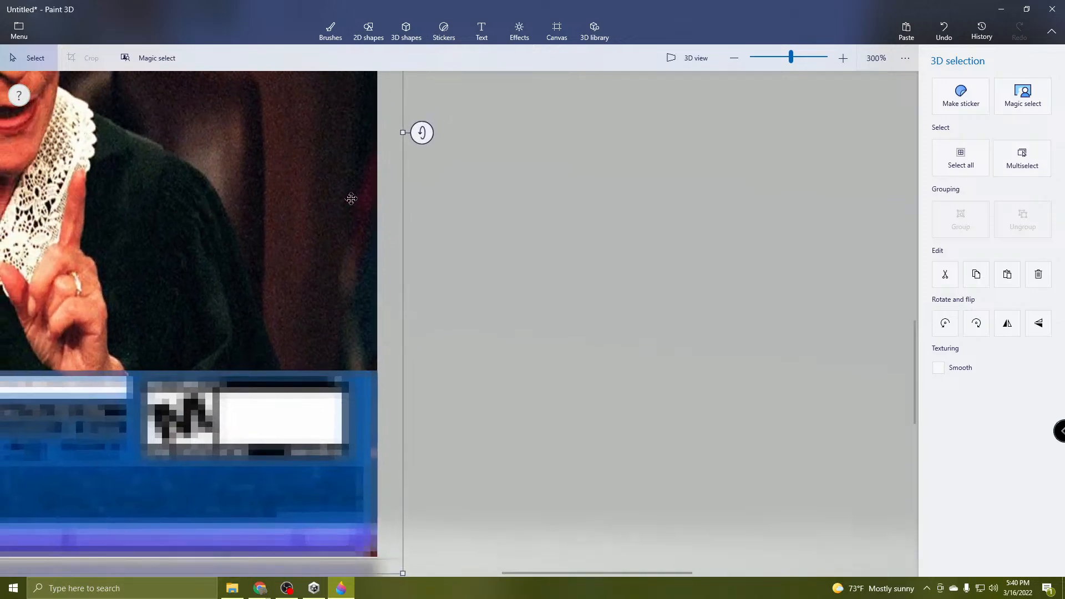
scroll(351, 198, down, 1)
middle_drag(351, 199, 336, 431)
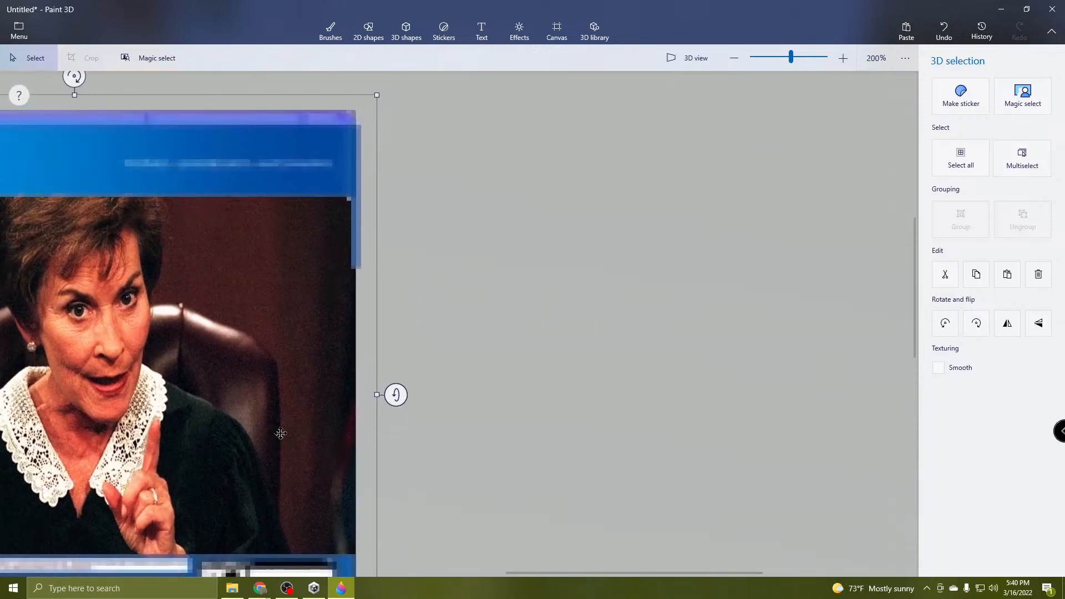
middle_drag(271, 429, 335, 223)
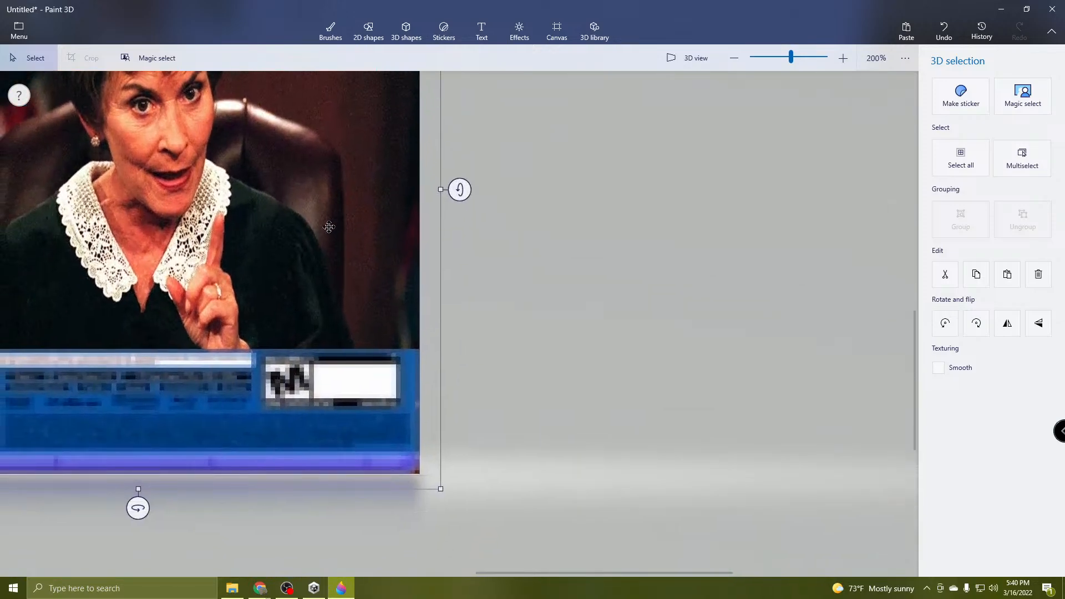
middle_drag(369, 190, 387, 315)
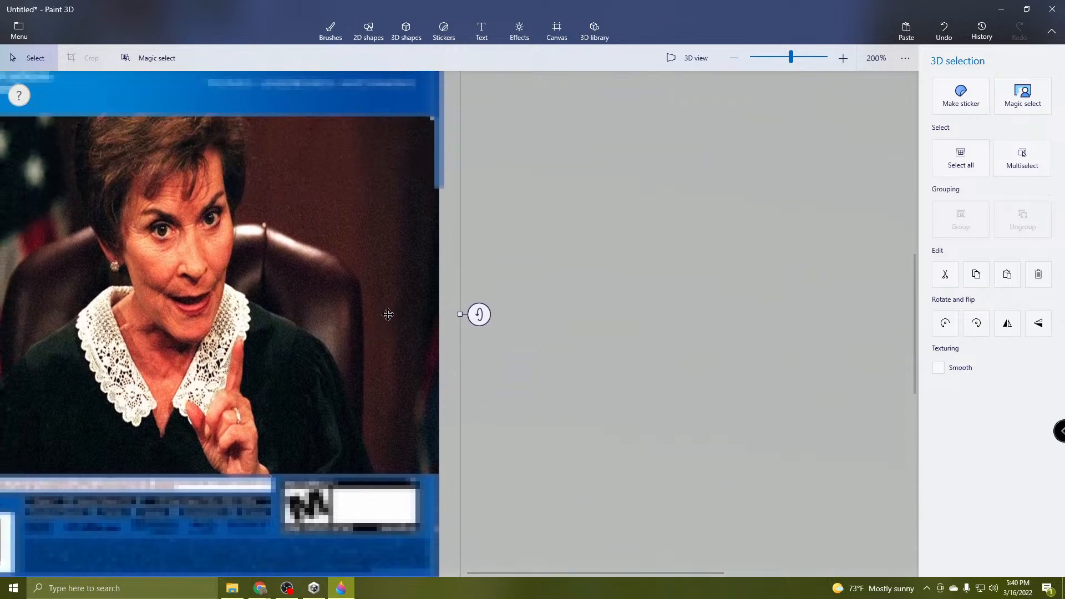
mouse_move(459, 315)
mouse_down()
mouse_move(447, 316)
mouse_move(458, 316)
mouse_up()
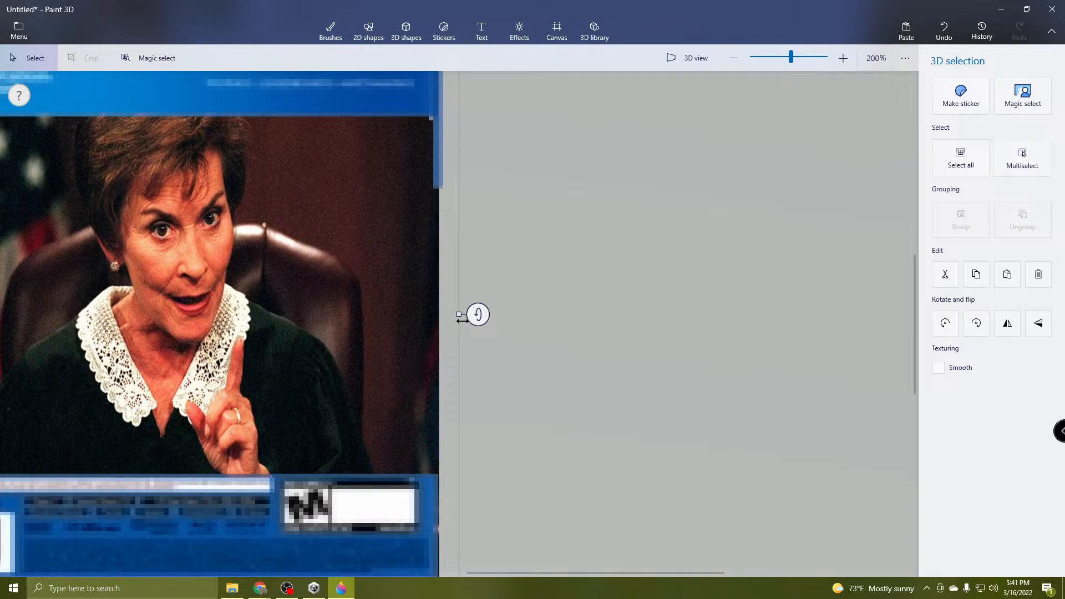
drag(458, 314, 456, 330)
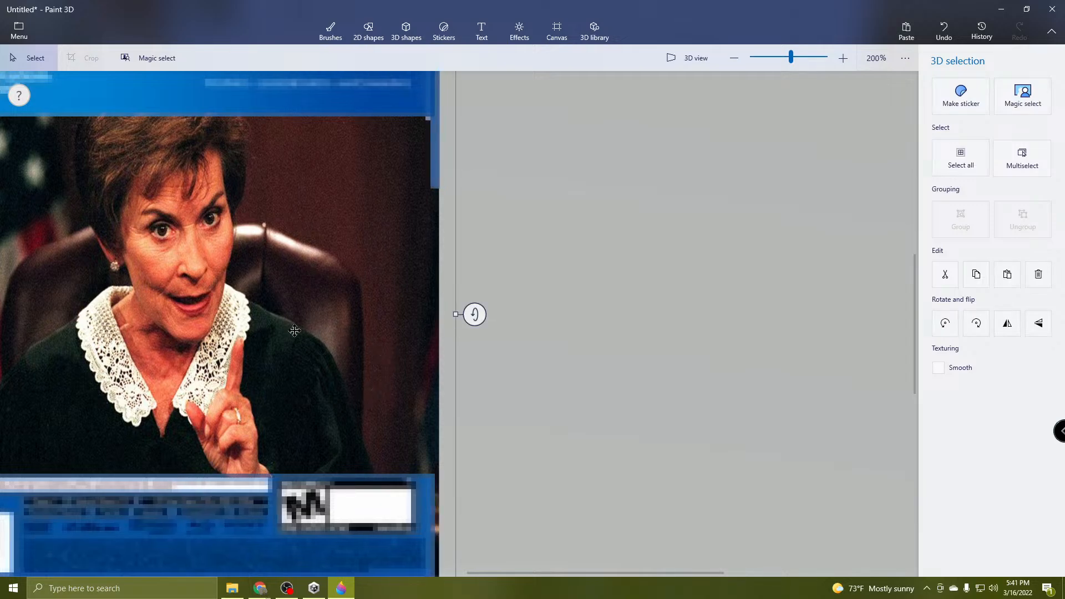
Narrow the judge photo slightly from both sides so it stays within the back cover frame.
middle_drag(240, 329, 409, 323)
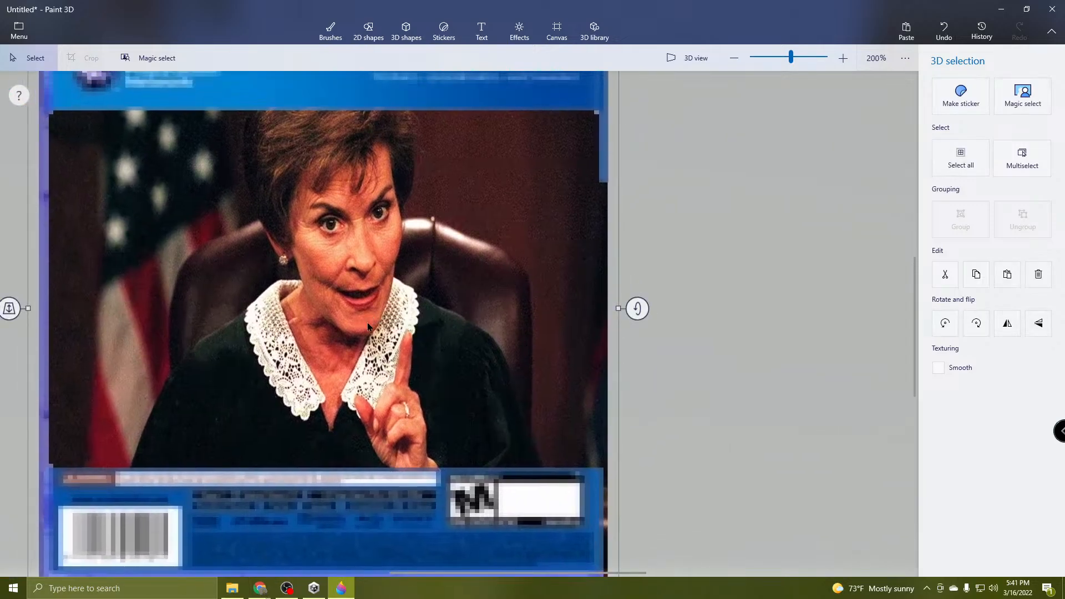
mouse_move(618, 308)
mouse_down()
mouse_move(606, 312)
mouse_move(615, 314)
mouse_up()
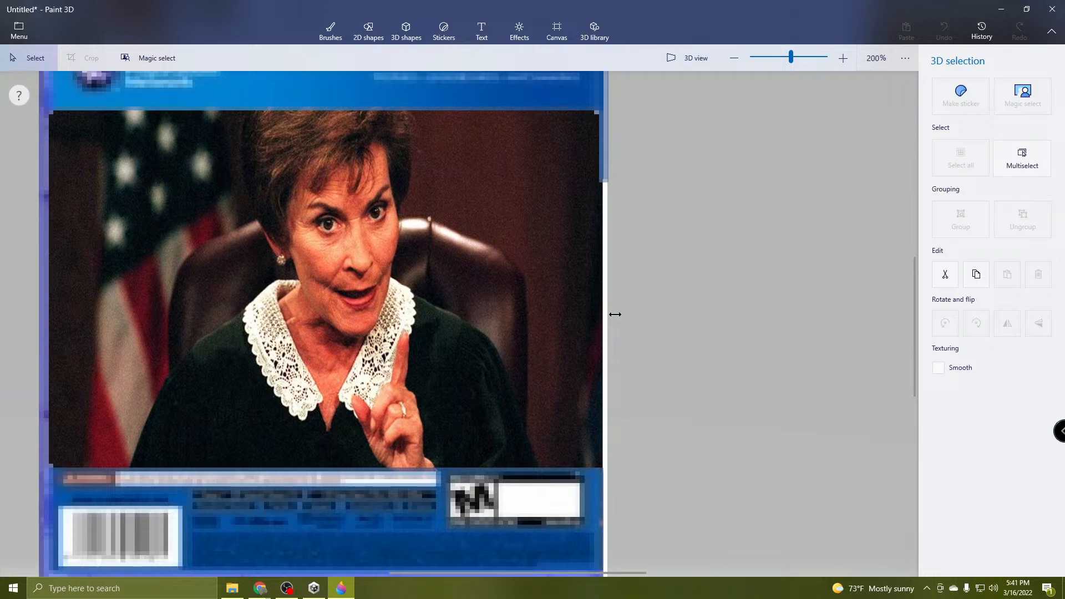
drag(616, 314, 616, 315)
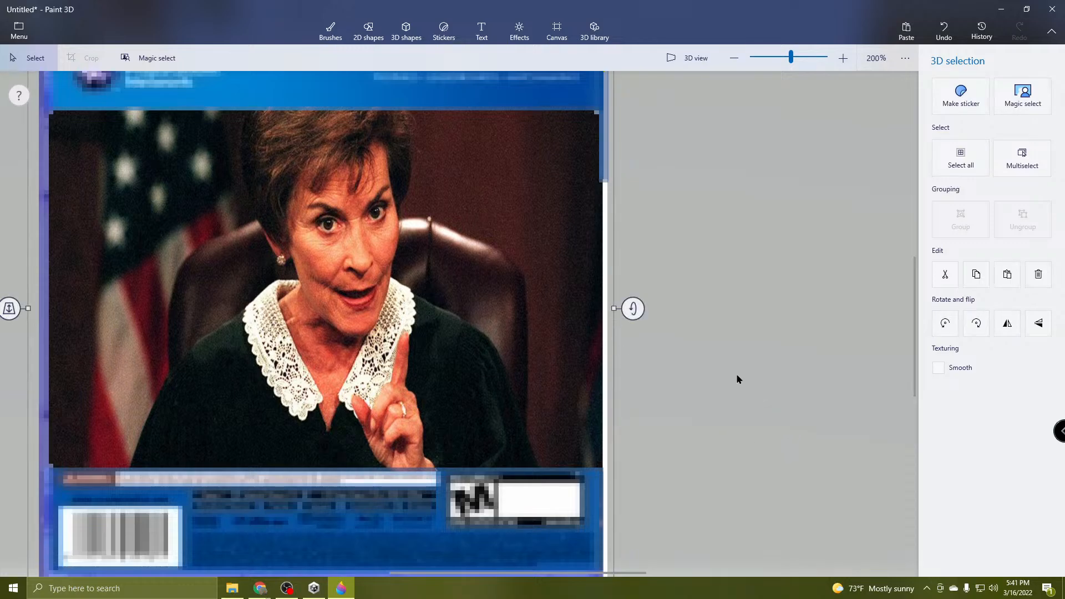
scroll(411, 323, left, 5)
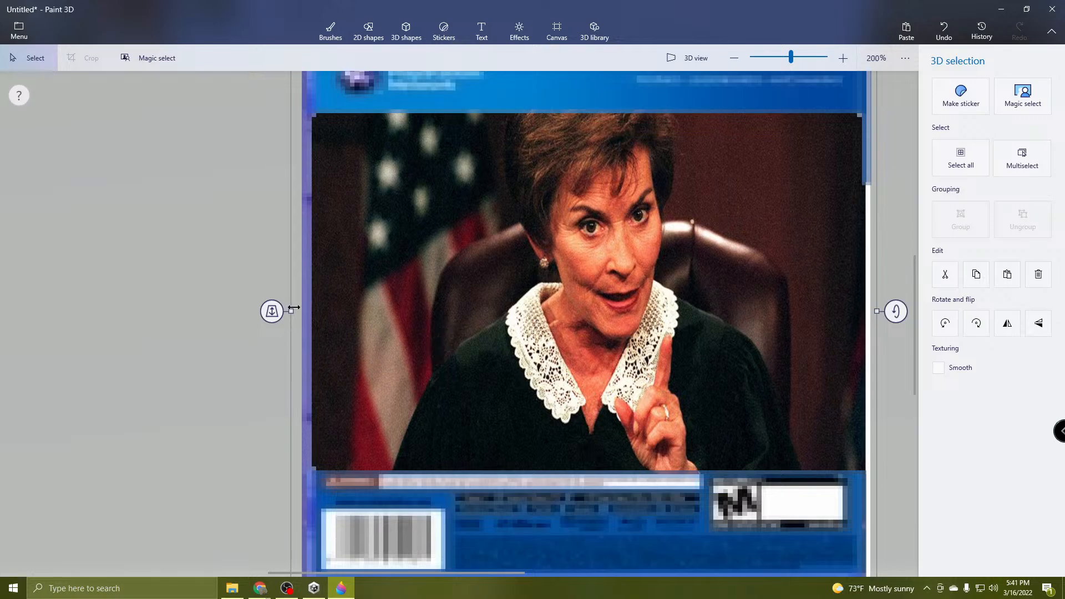
drag(294, 308, 298, 314)
Reduce the judge photo's height to fit between the frame's upper banner and lower barcode band, and deselect it.
scroll(402, 216, down, 5)
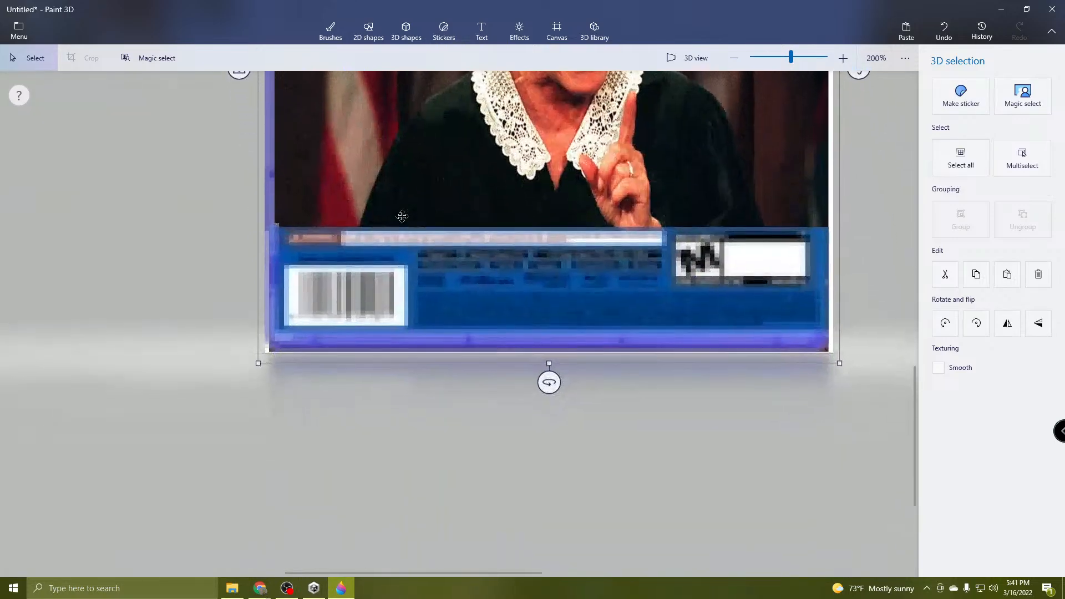
drag(548, 360, 568, 236)
middle_drag(632, 181, 388, 401)
middle_drag(375, 163, 441, 356)
drag(369, 188, 391, 271)
middle_drag(454, 370, 551, 180)
scroll(553, 192, down, 1)
middle_drag(578, 225, 546, 283)
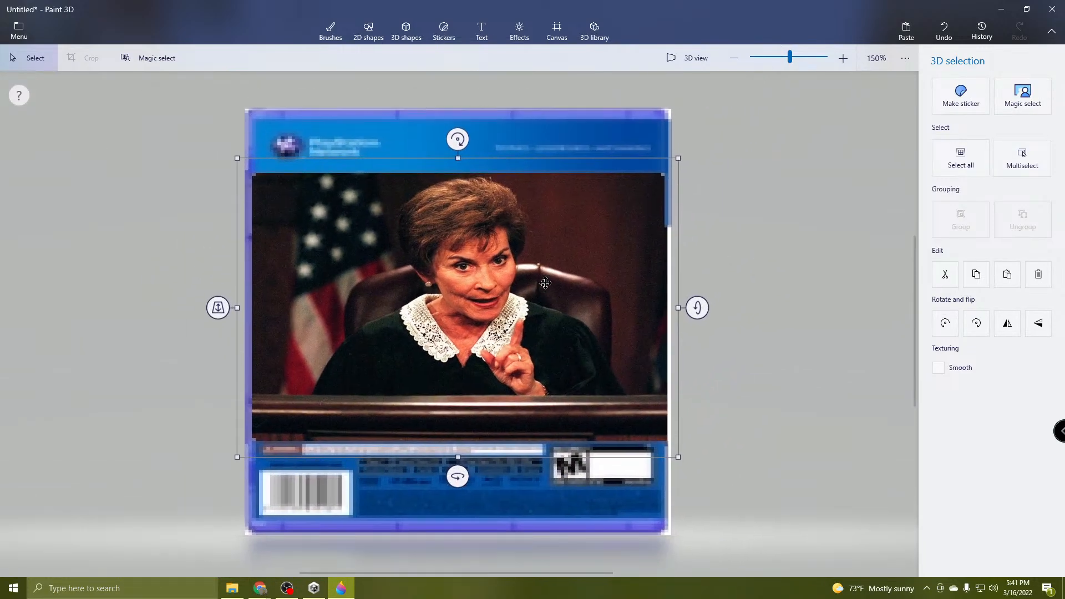
scroll(545, 283, down, 1)
click(757, 309)
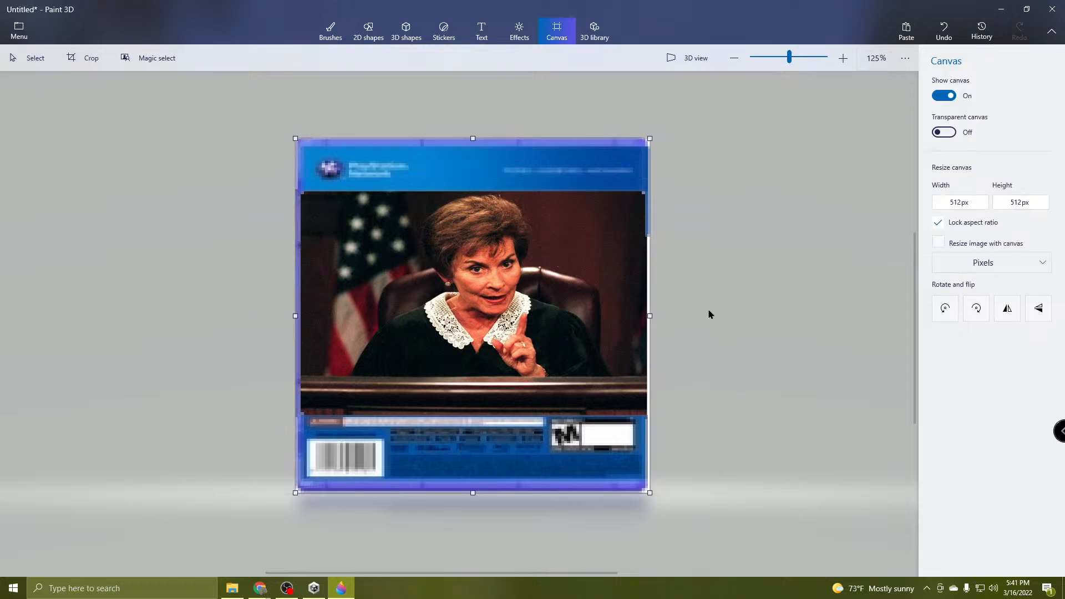
Create a 3D text box spanning most of the judge photo and set its font size to 16.
click(480, 33)
click(975, 101)
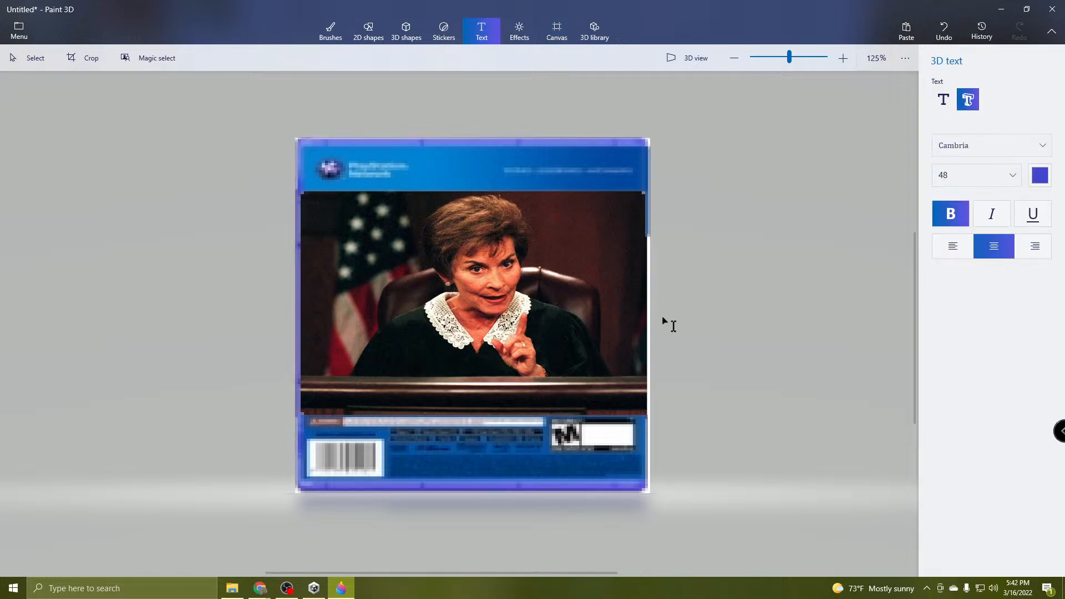
ctrl+scroll(452, 283, up, 3)
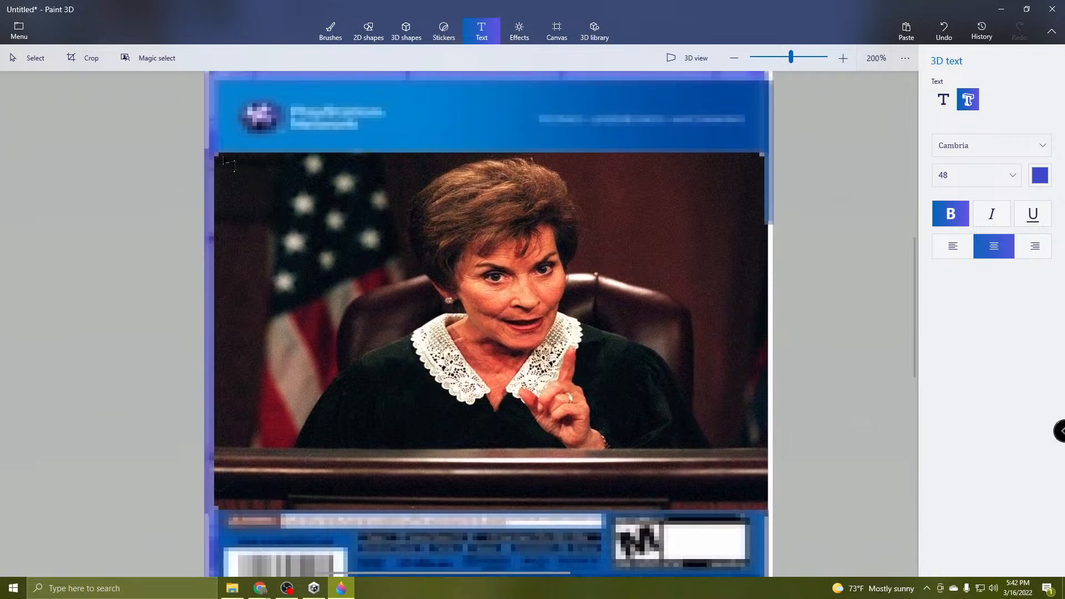
drag(234, 165, 761, 509)
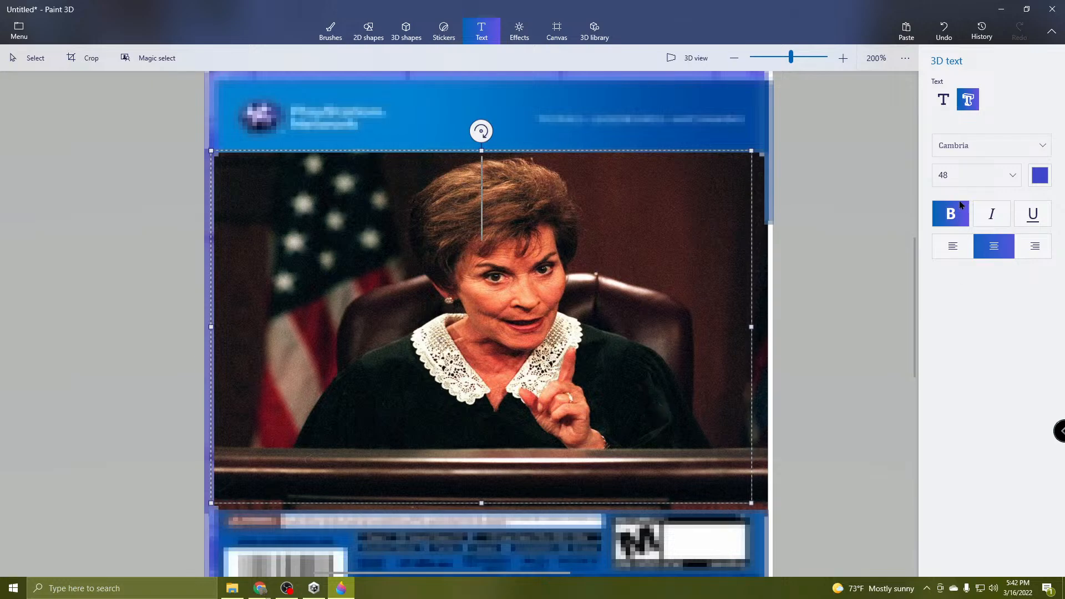
click(958, 169)
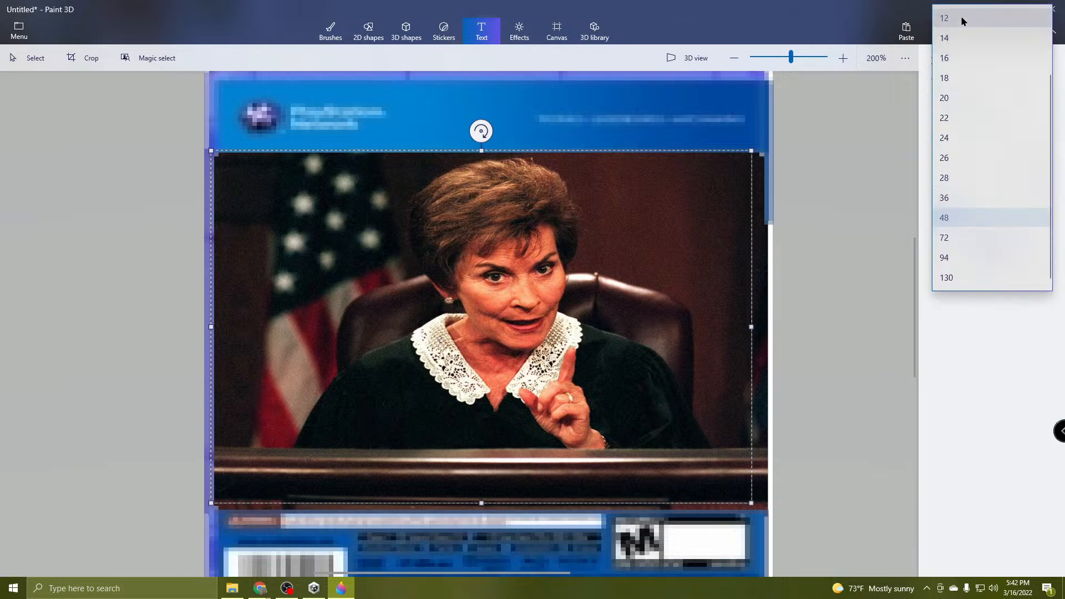
click(963, 63)
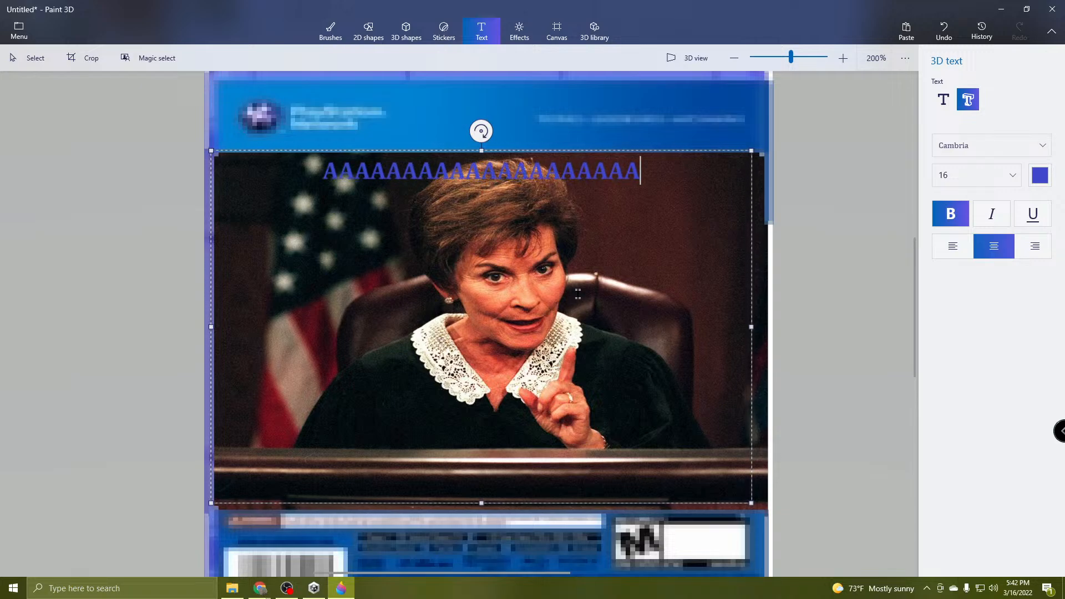
Fill the 3D text box over the judge photo with rows of repeated capital A's as filler text.
text(AAAAAAAAAAAAAAAAAAAAAAAAAAAAAAAAAAAAAAAAAAAAAAAAAAAAAAAAAAAAAAAAAA)
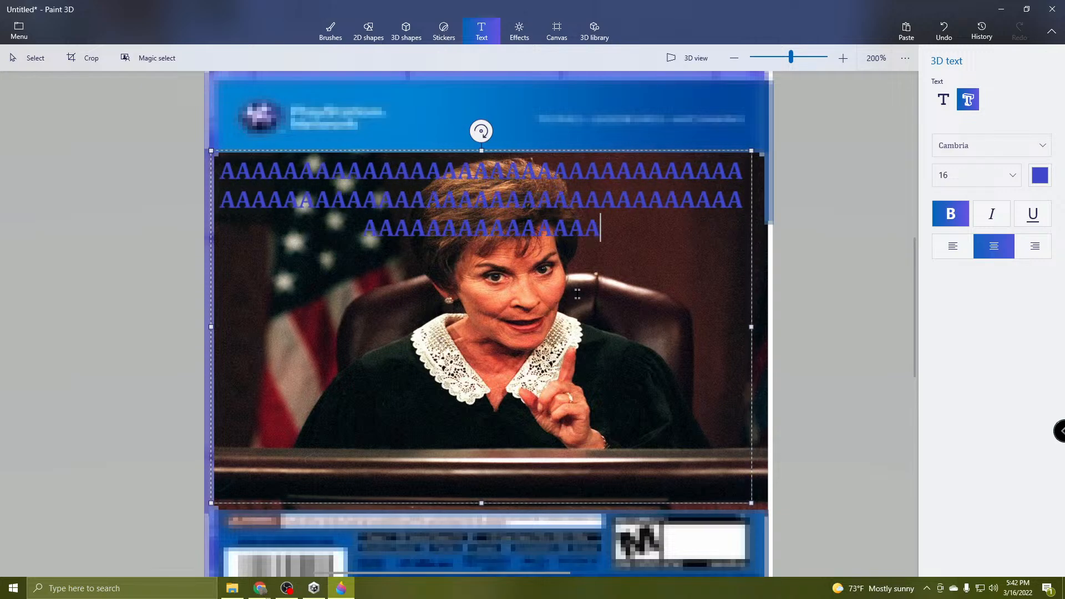
text(AAAAAAAAAAAAAAAAAAAAAAAAAAAAAAAAAAAAAAAAAAAAAAAAAAAAAAAAAAAAAAAAAAAAAAAAAAAAAAAAAAAAAAAAAAAAAAAAAAAAAAAAAAAAAAAAAAAA)
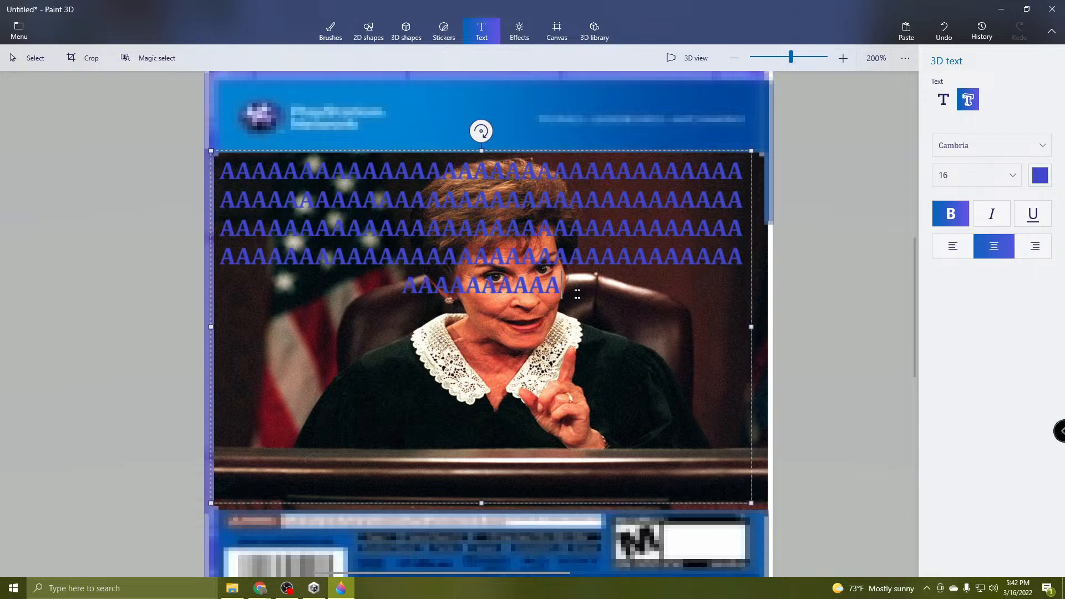
text(AAAAAAAAAAA)
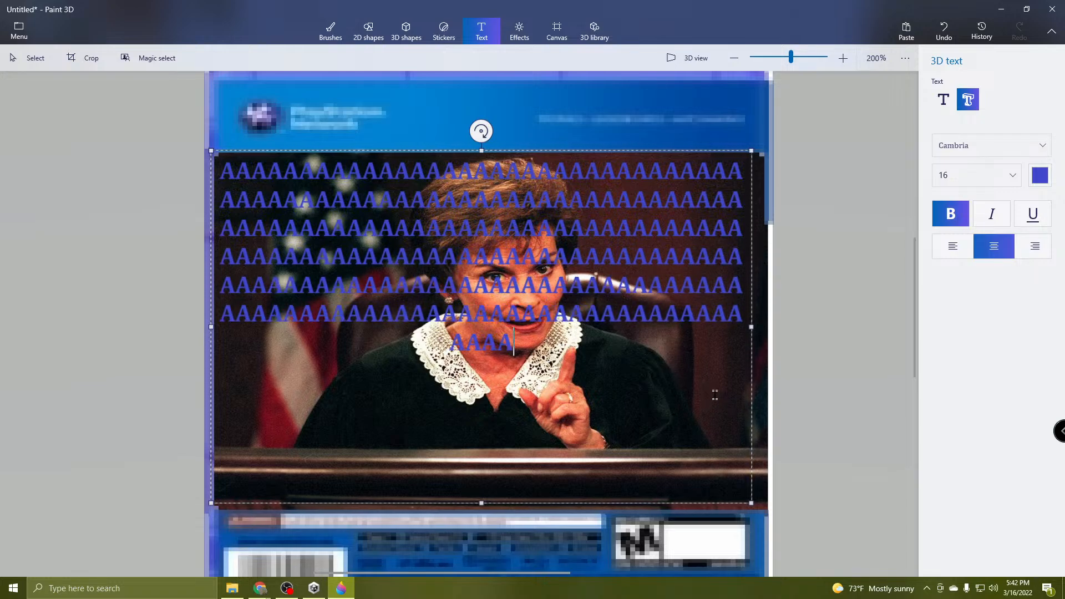
text(AAAAAAAAAAAAAAAAAAAAAAAAAAAAAAAAA)
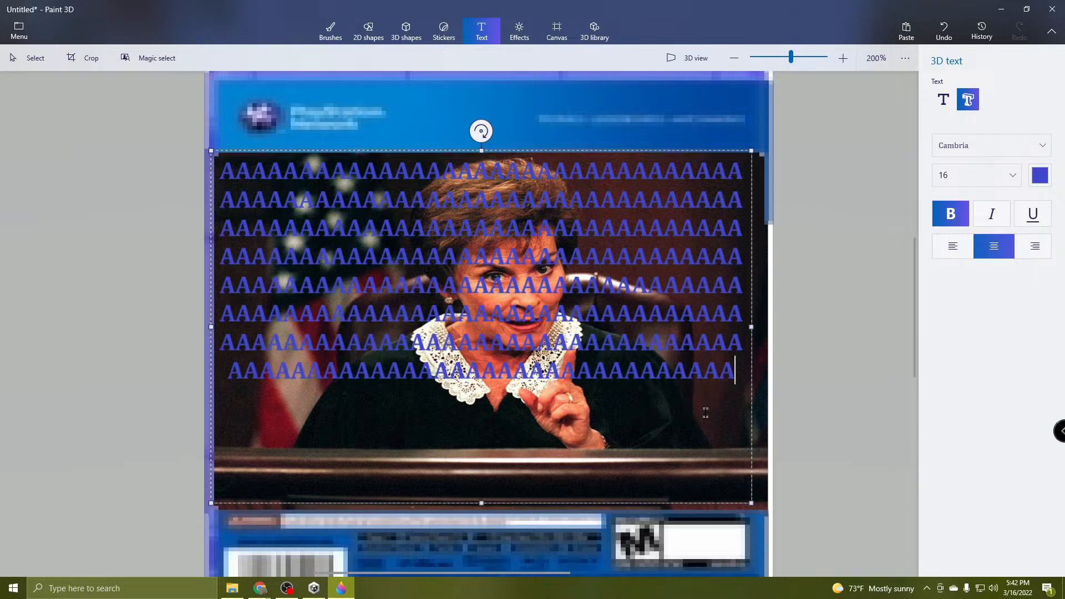
text(AAAAAAAAAAAAAAAAAAAAAAAAAAAAAAAAAAAAAAAAAAAAAAAAAAAAAAAAAAAAAAAAAAAAAAAAAAAAAAAAAAAAAAAA)
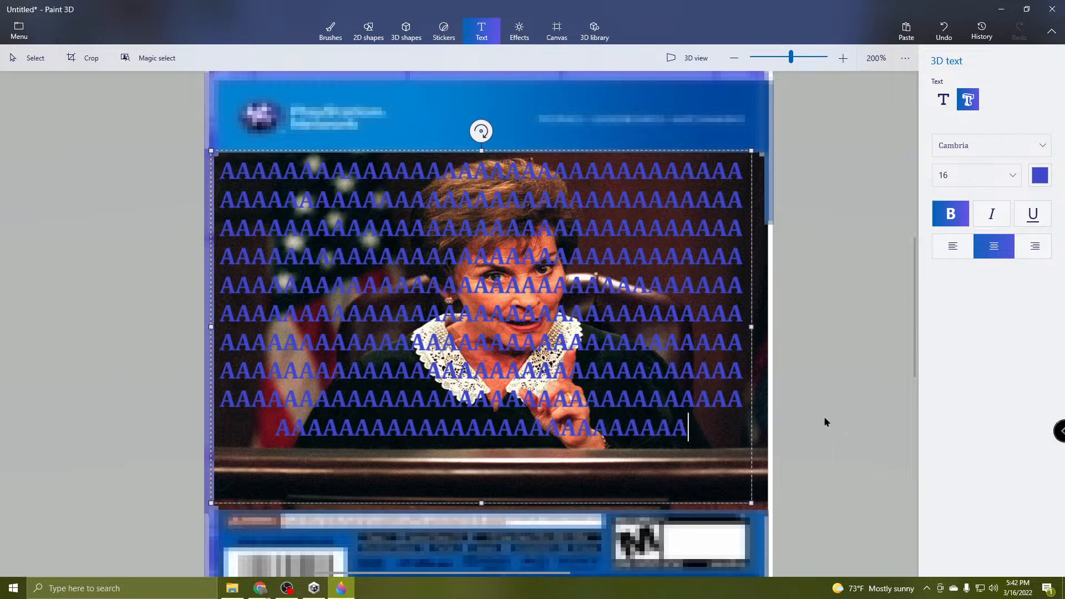
text(AAAAAAAAAAAAAAAAAAAAAAAAAAAAAAAAAAAAAAAAAAAAA)
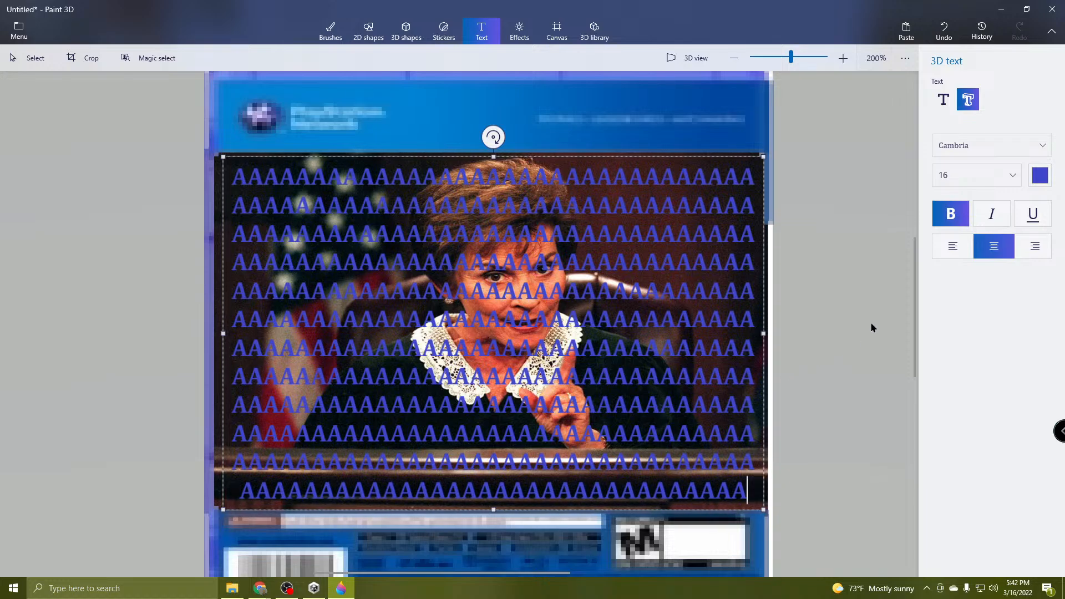
Delete all the repeated A filler text from the 3D text box.
key(BackSpace)
key(BackSpace)
key(BackSpace)
key(BackSpace)
key(BackSpace)
key(BackSpace)
key(BackSpace)
key(BackSpace)
key(BackSpace)
key(BackSpace)
key(BackSpace)
key(BackSpace)
key(BackSpace)
key(BackSpace)
key(BackSpace)
key(BackSpace)
key(BackSpace)
key(BackSpace)
key(BackSpace)
key(BackSpace)
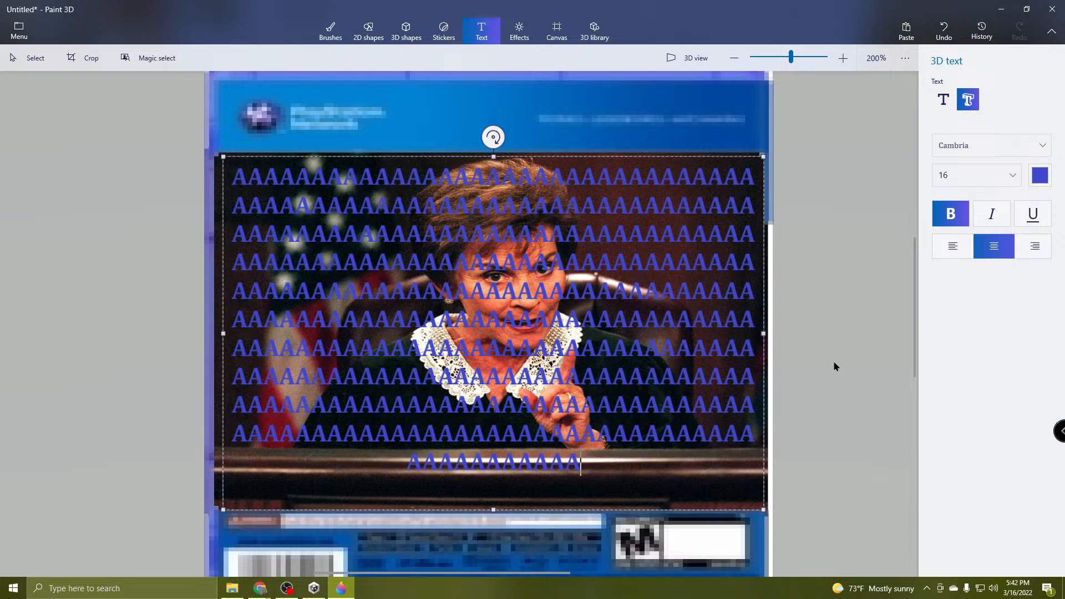
drag(688, 461, 185, 101)
key(BackSpace)
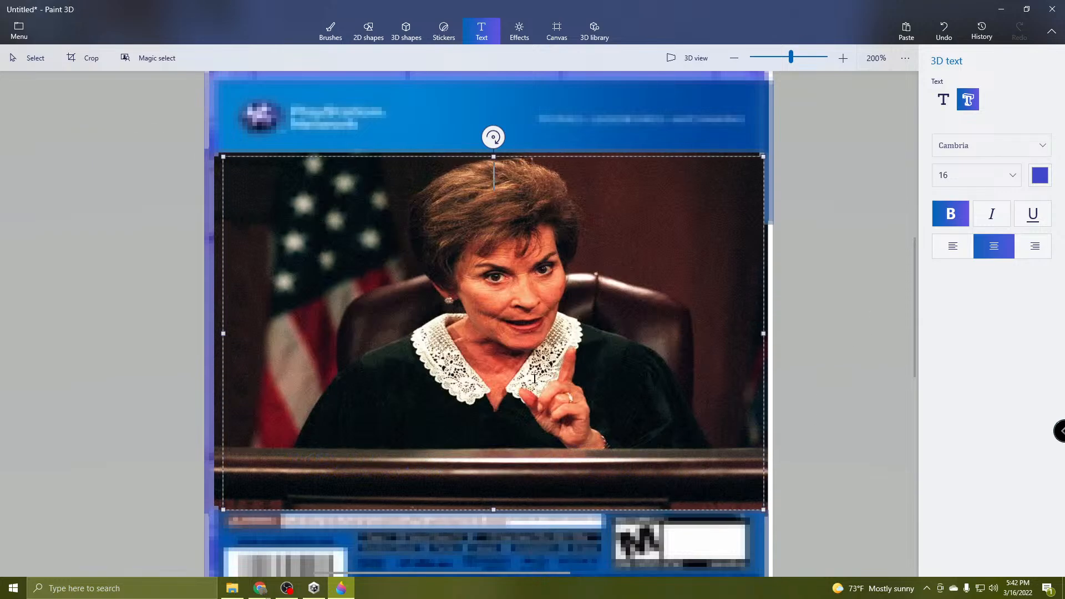
Set the 3D text color to Turquoise and clear the trial letters from the text box.
click(1045, 182)
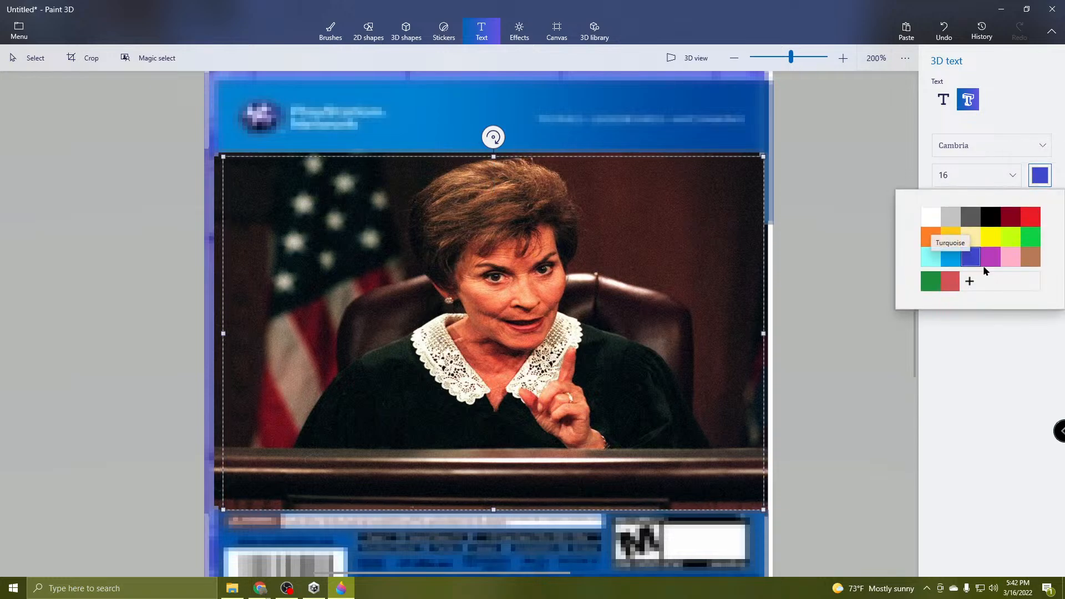
click(950, 257)
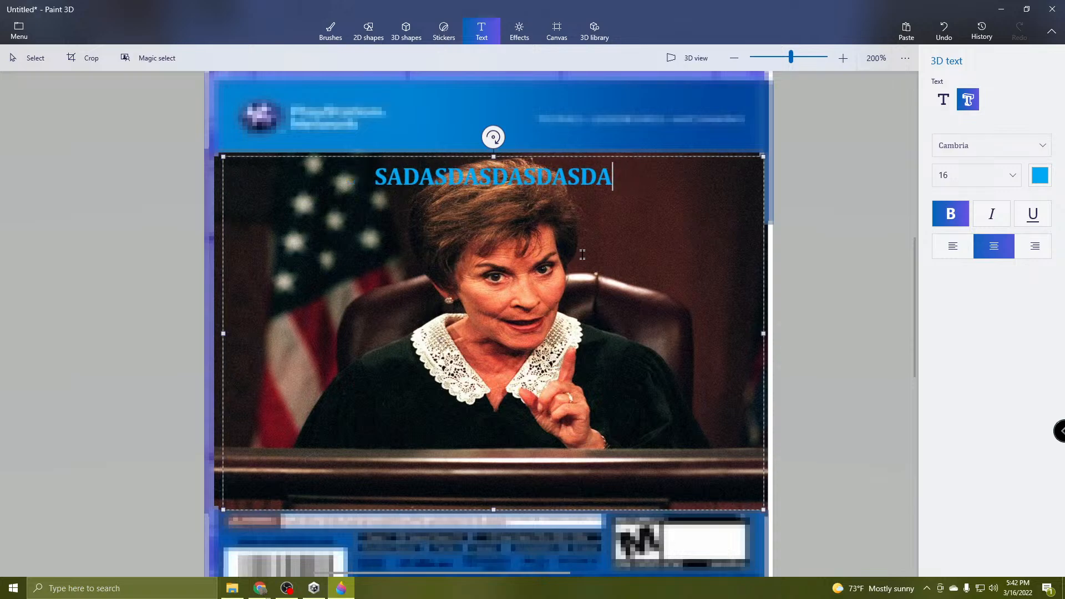
key(ctrl+a)
key(BackSpace)
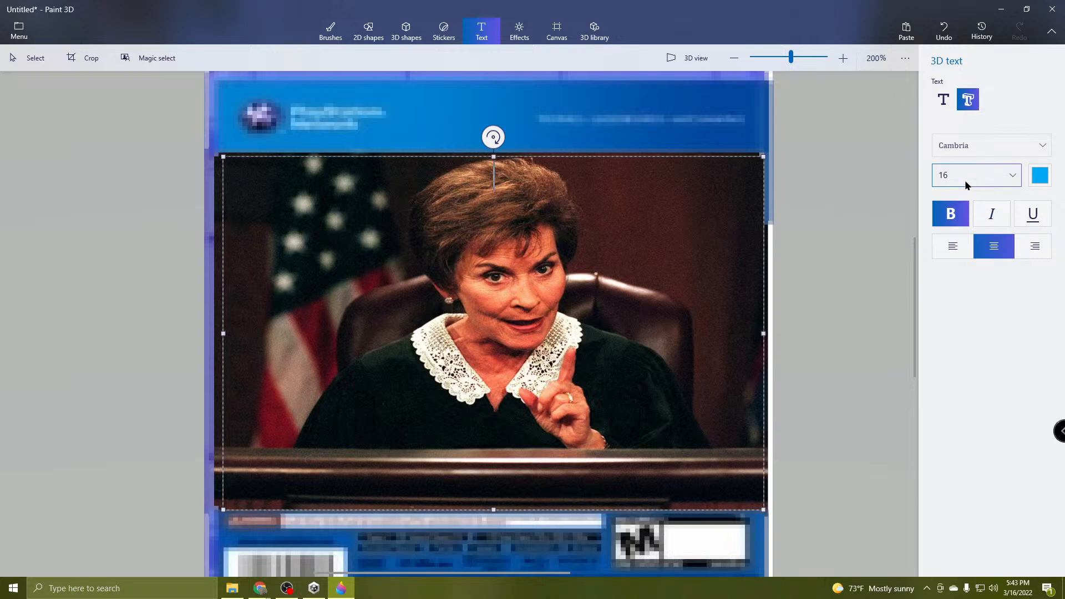
Keep the Cambria font and set the 3D text's font size to 18.
click(981, 147)
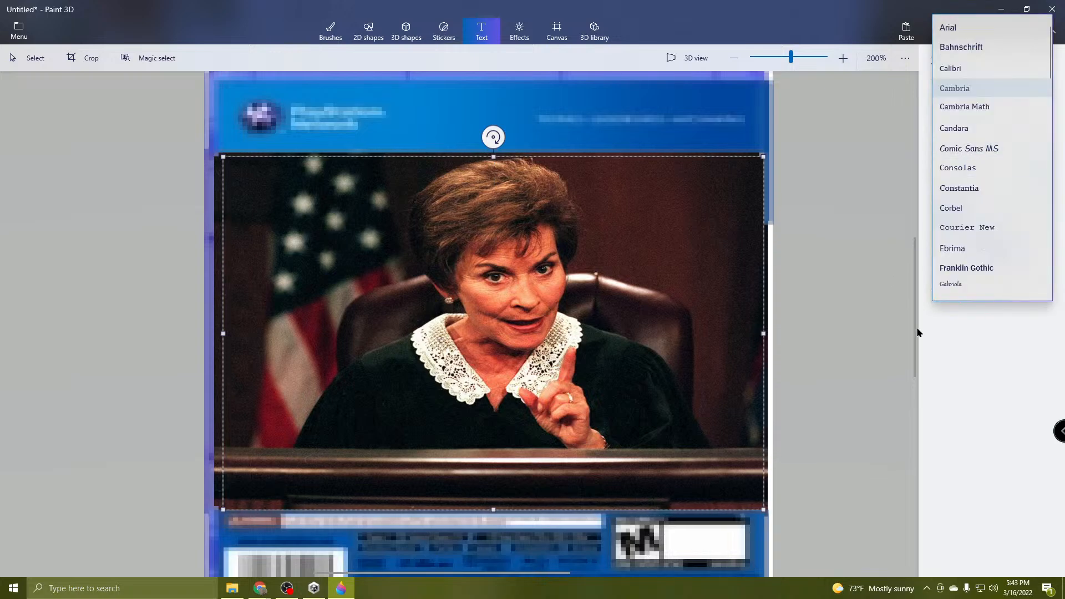
click(917, 347)
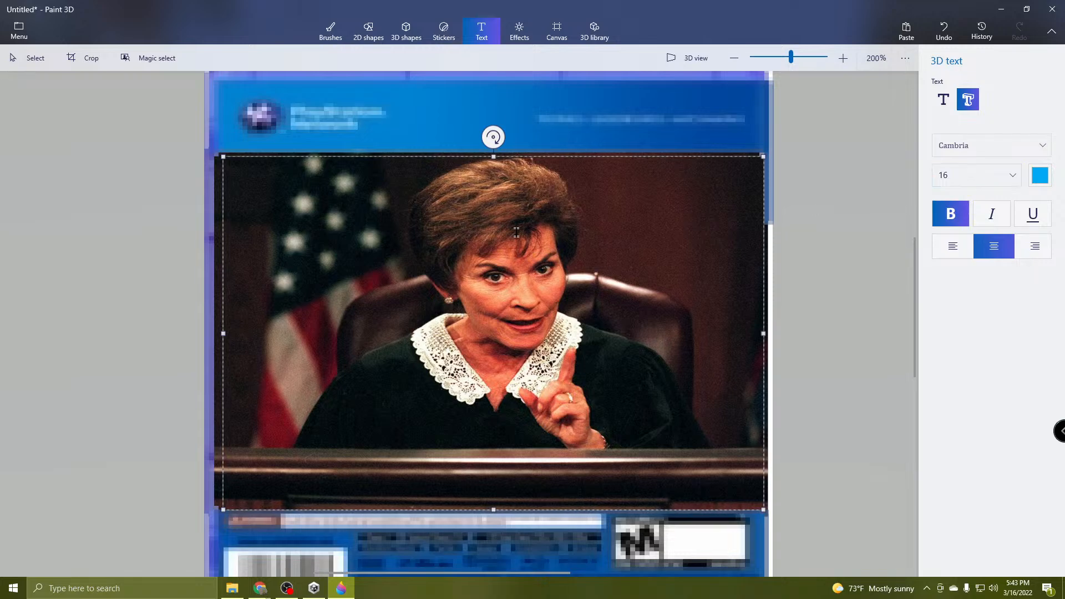
click(977, 176)
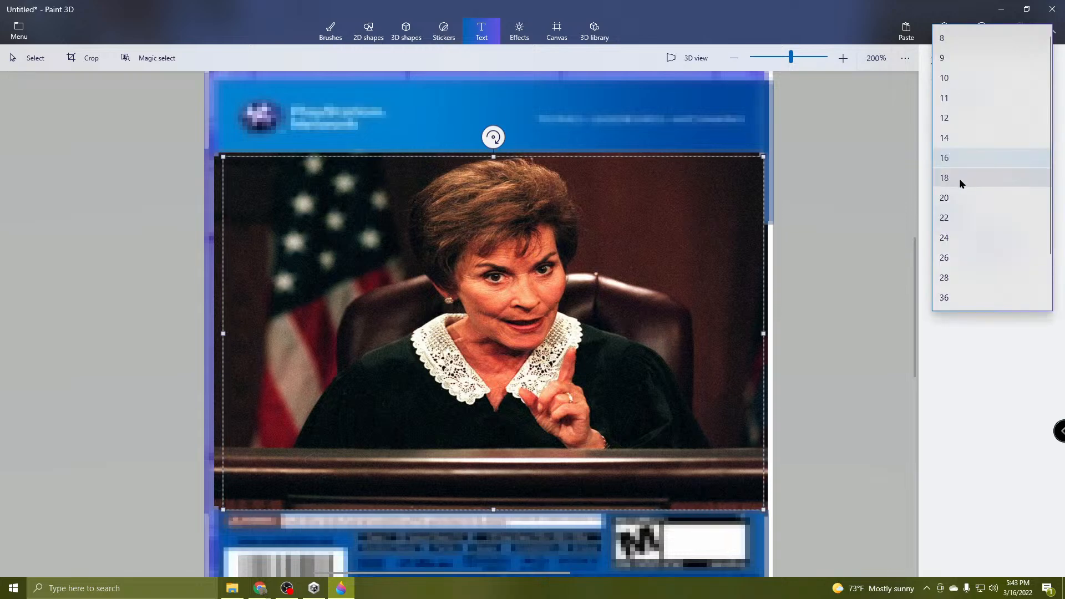
click(959, 178)
text(SDF)
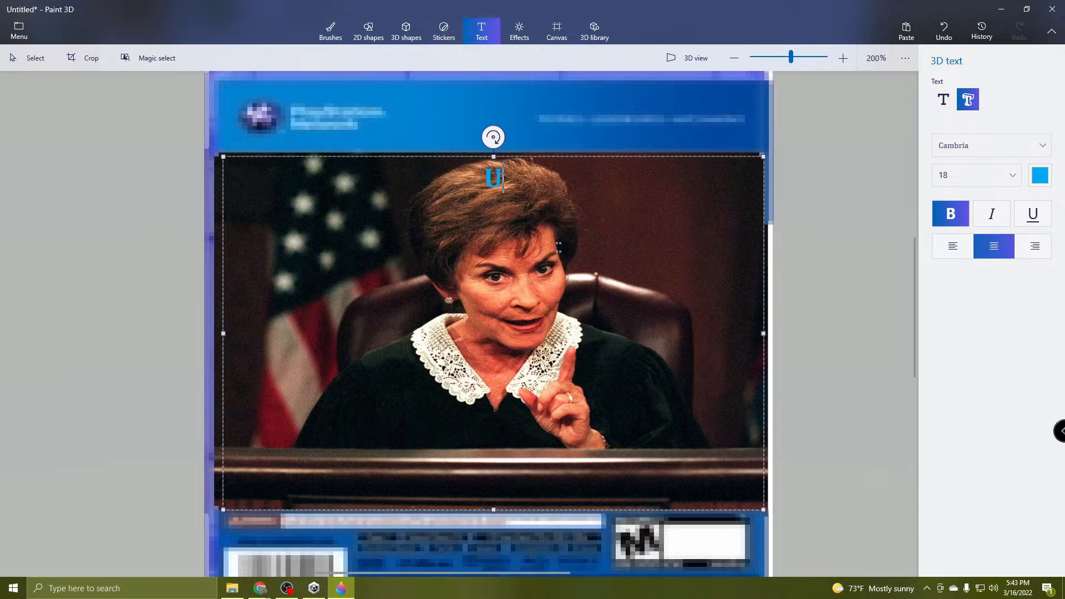
Write "JUDGE JUDY IS A FAN BASED PARODY GAME" in the 3D text box.
text(DGE)
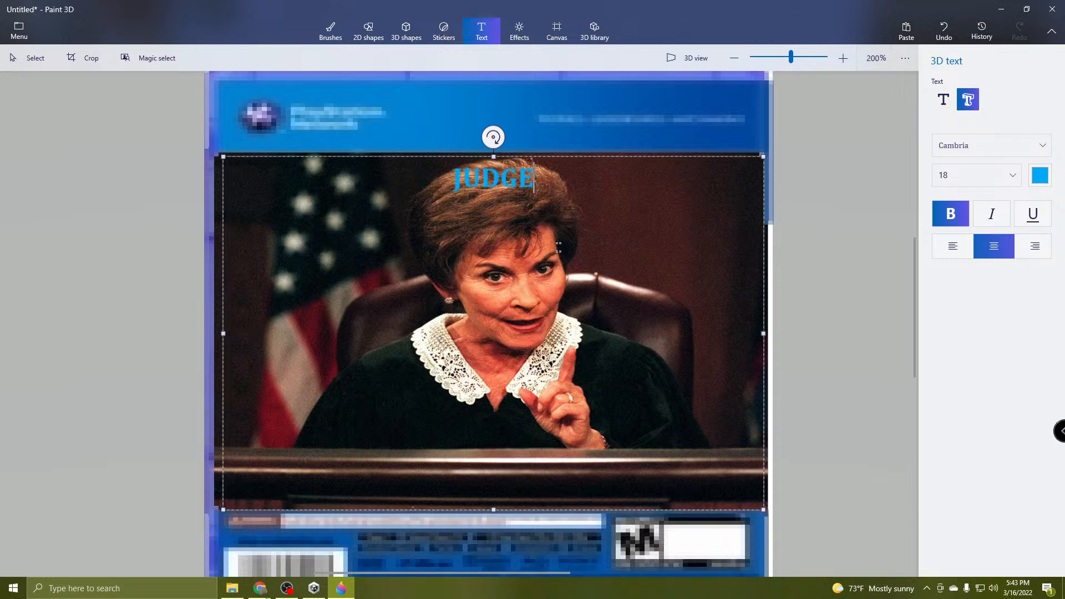
text( JUD)
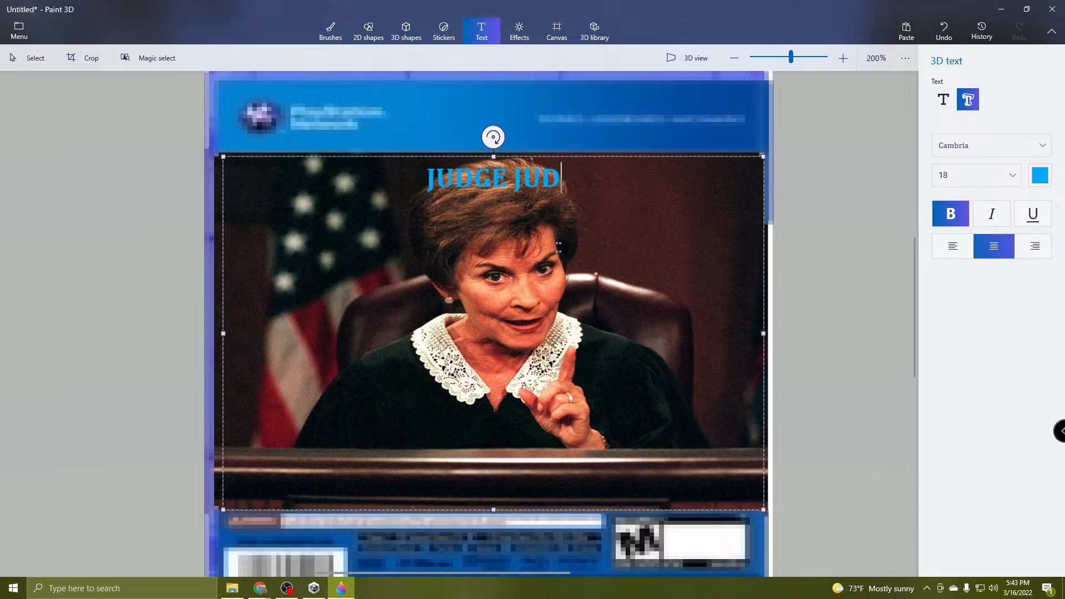
text(Y IS A)
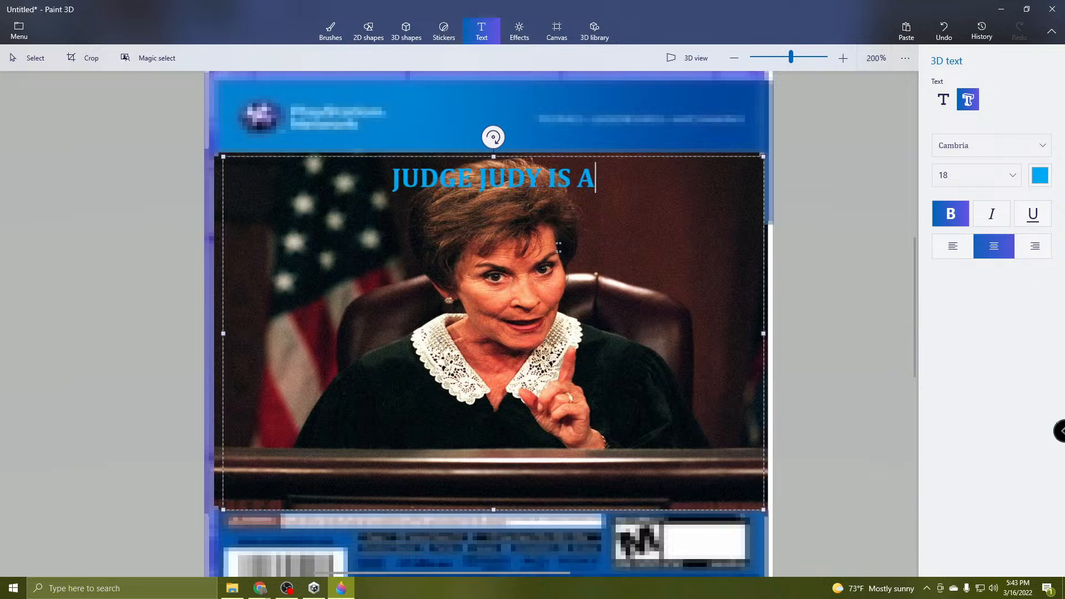
text( FAN B)
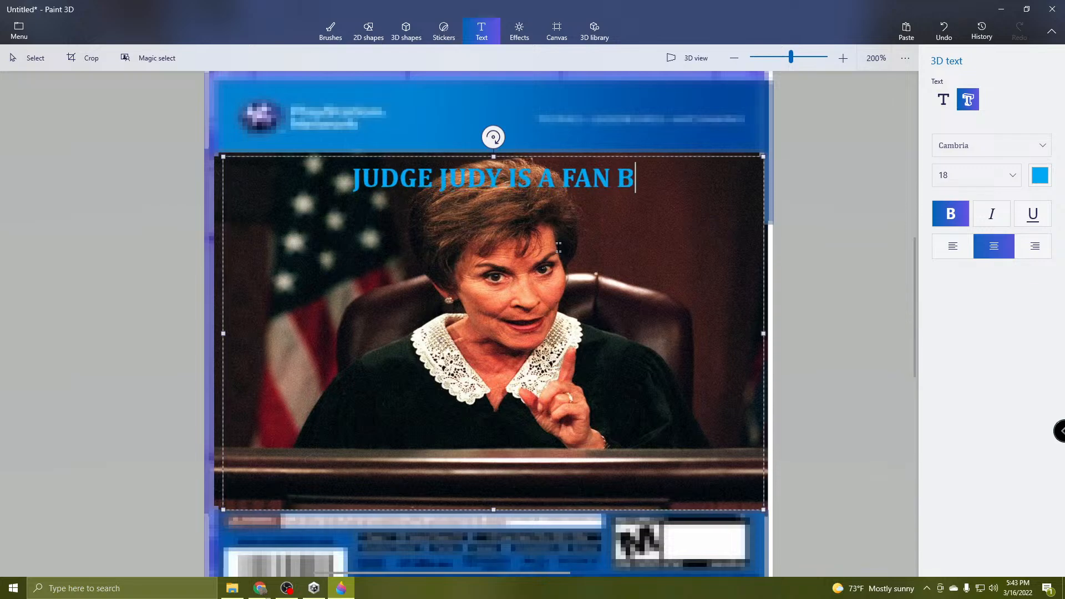
text(ASED )
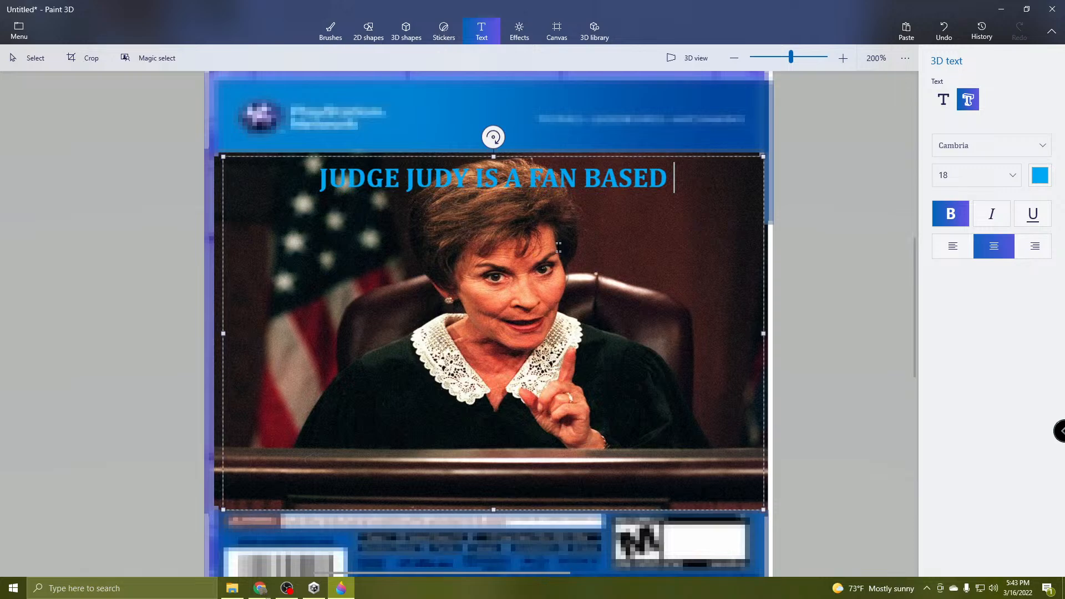
text(PAROD)
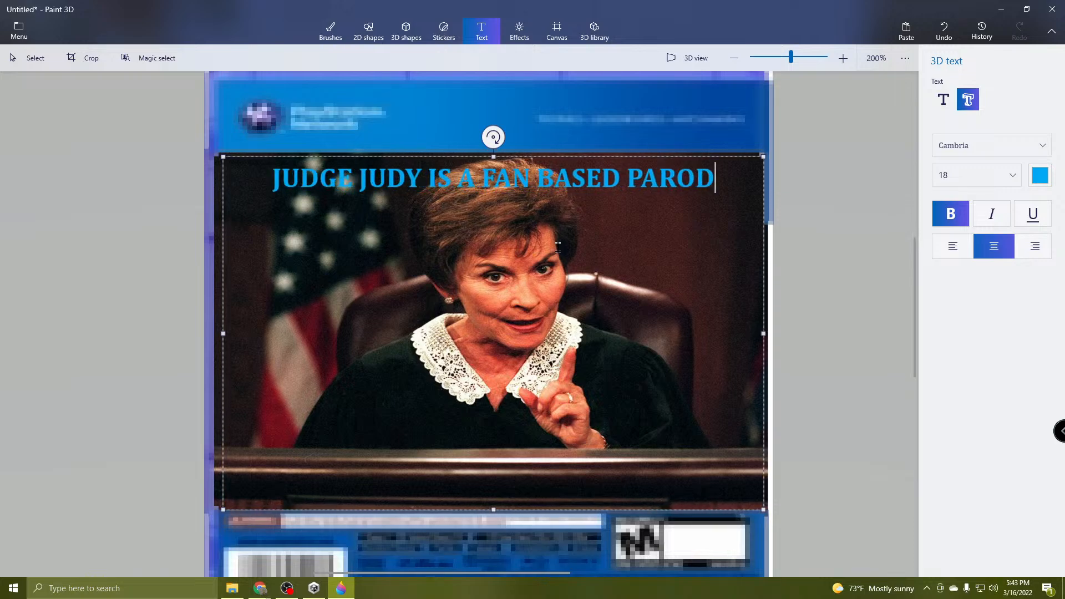
text(Y GAME)
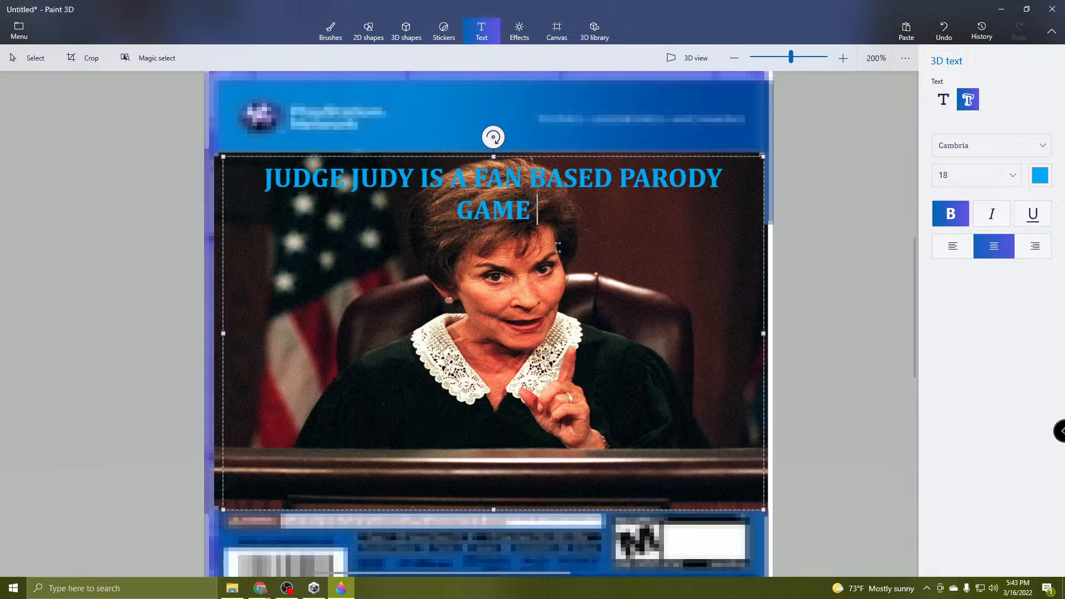
Replace the word GAME with "THAT WAS INTENDED TO TRIGGER SJW'S ON" in the 3D text.
key(BackSpace)
key(BackSpace)
key(BackSpace)
key(BackSpace)
key(BackSpace)
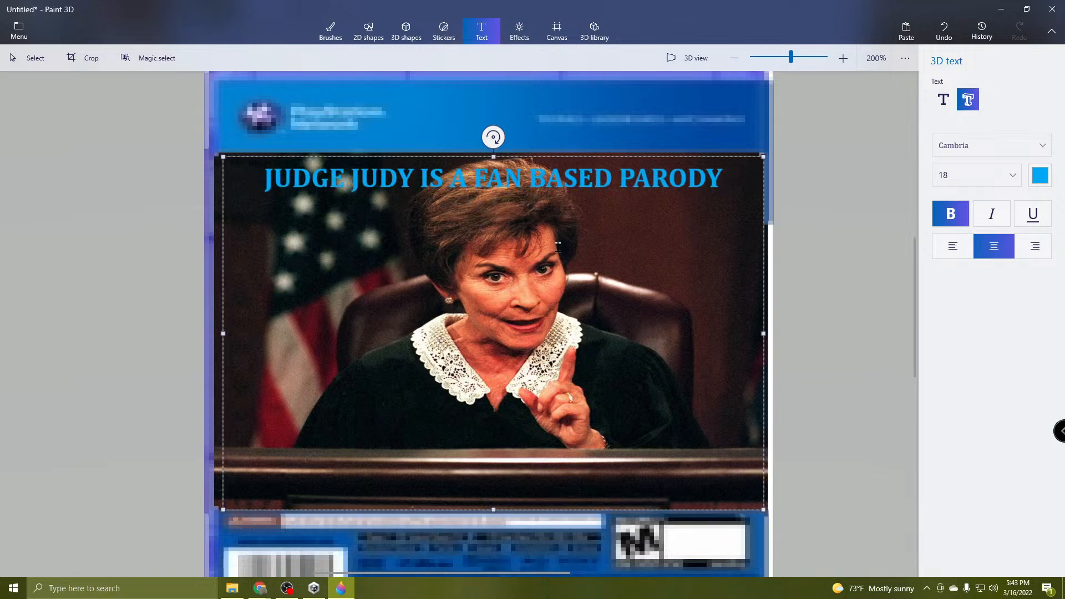
text(THAT W)
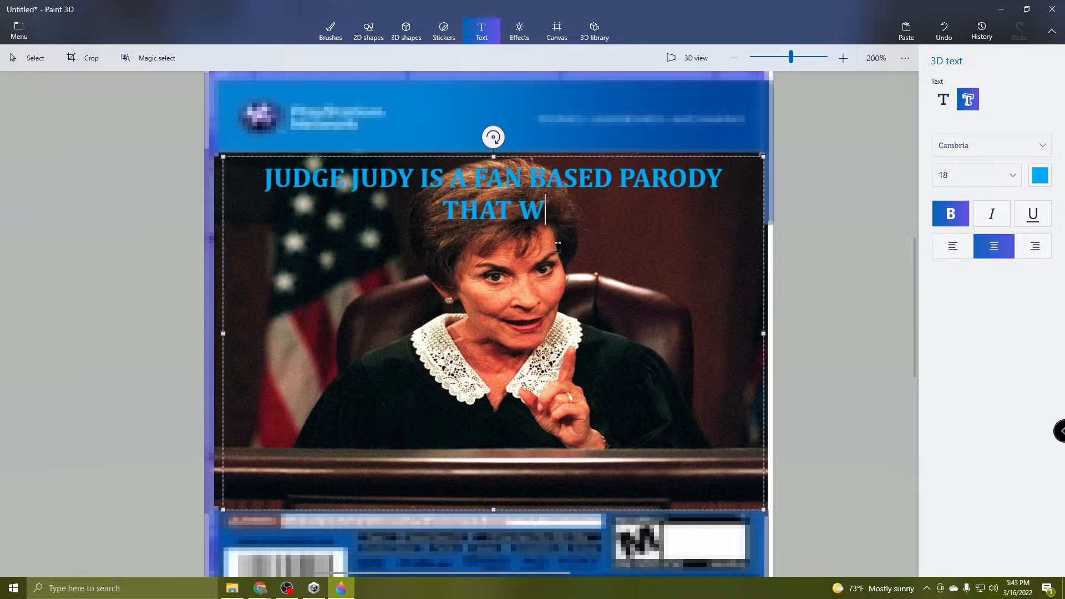
text(AS INTENDED)
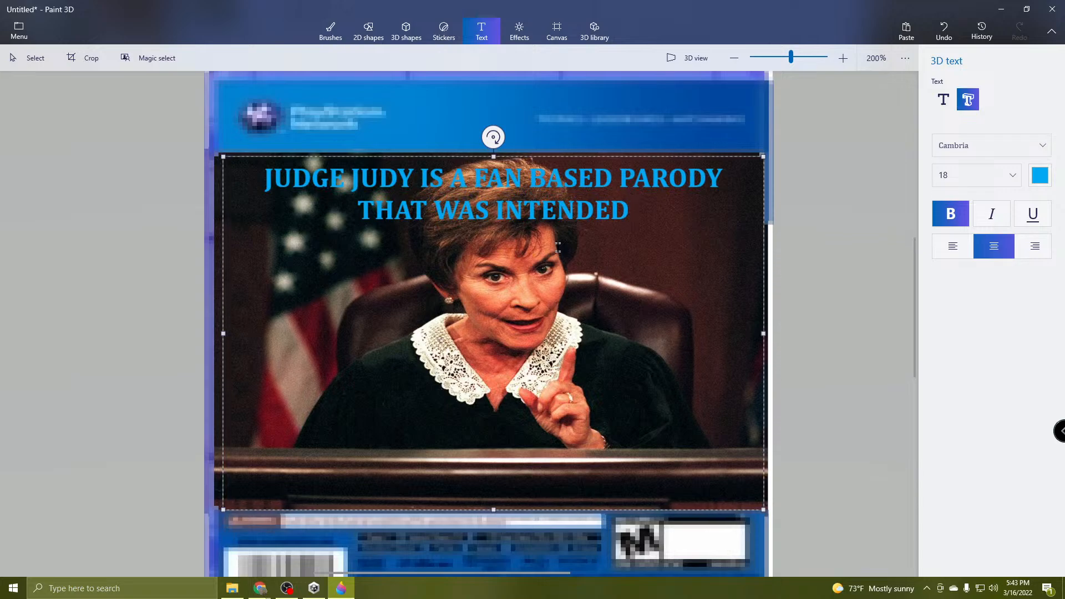
text(TO )
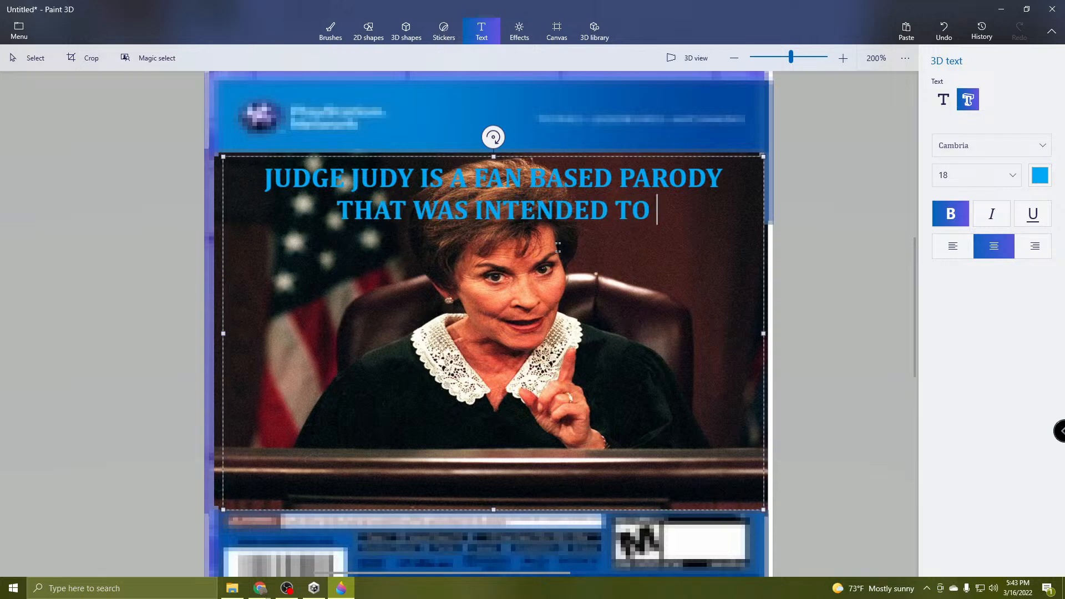
text(TRIGG)
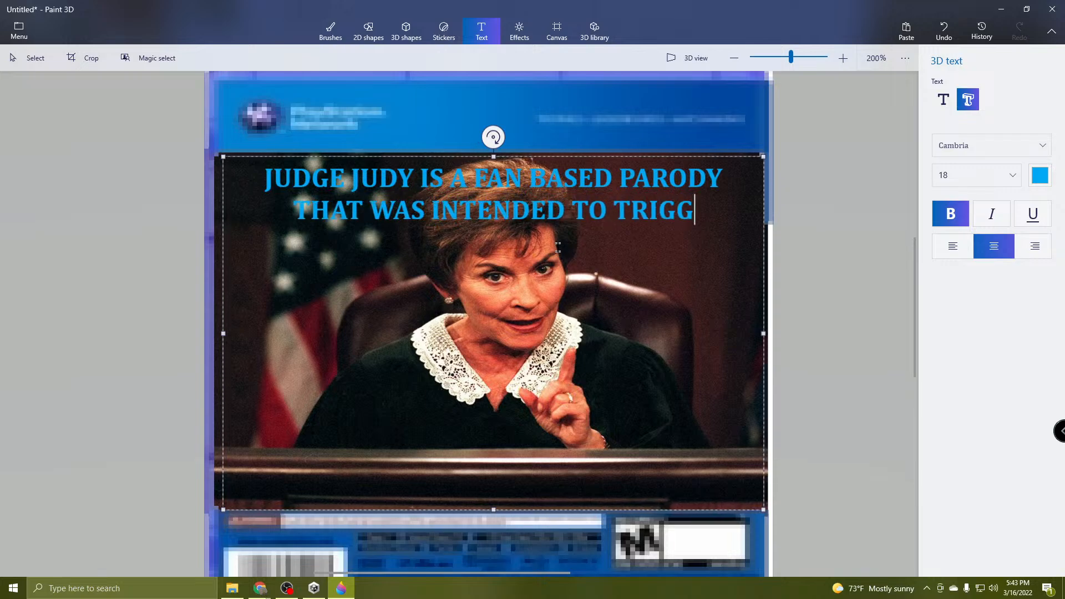
text(ER S)
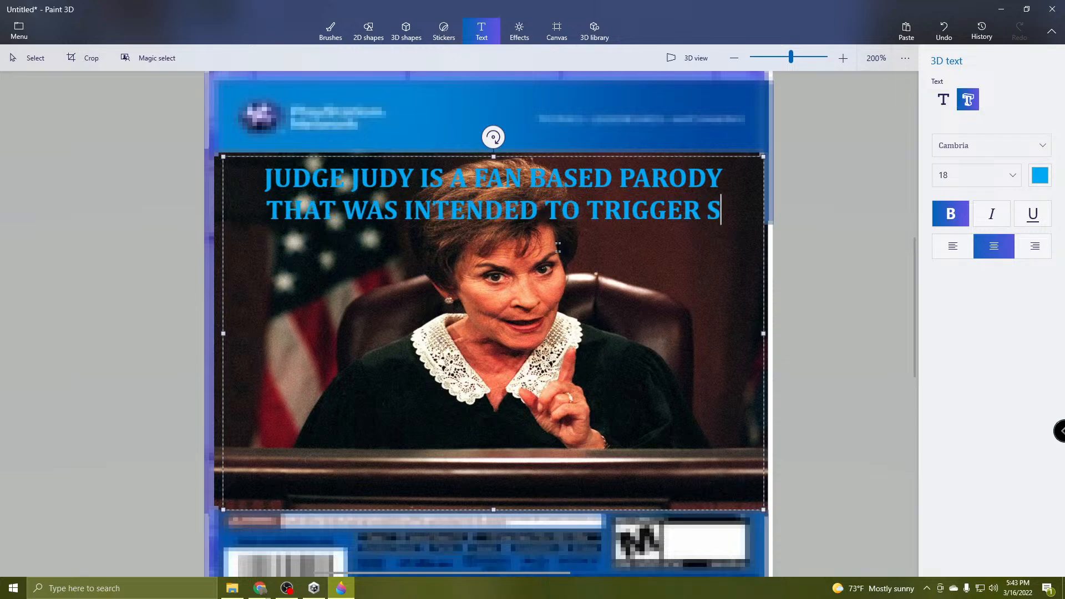
text(JW)
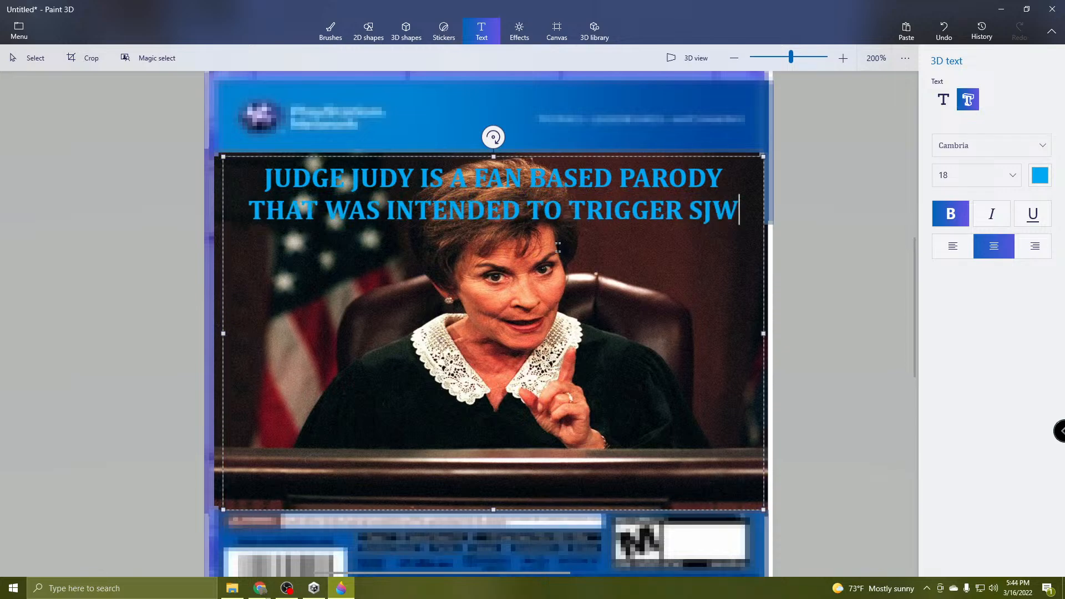
text('S ON )
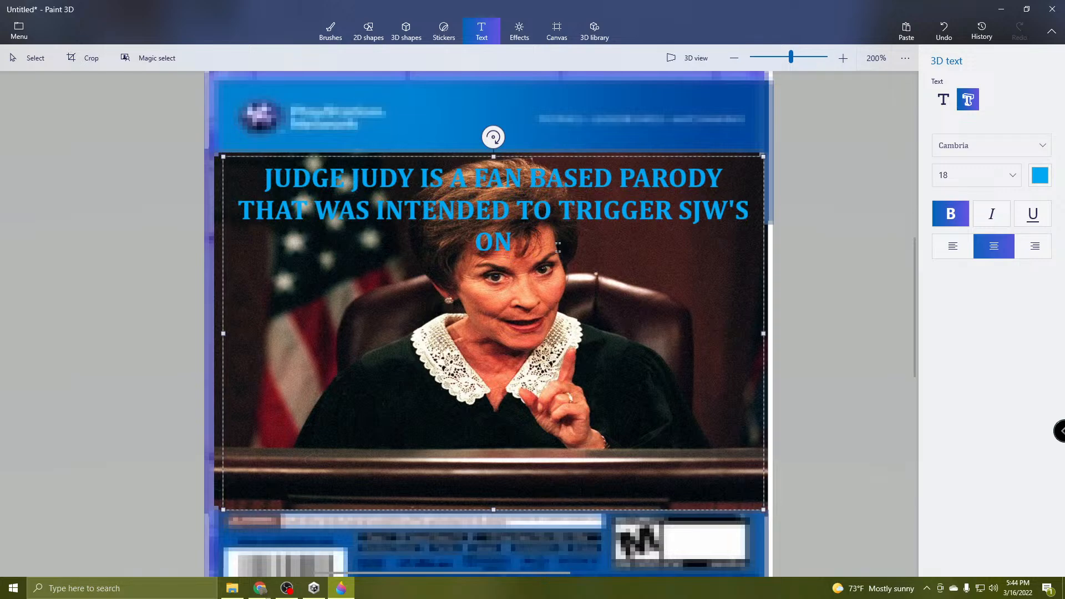
Continue the 3D text after "SJW'S ON" with "TWITTER INTO CANCELING".
text(TWITTER )
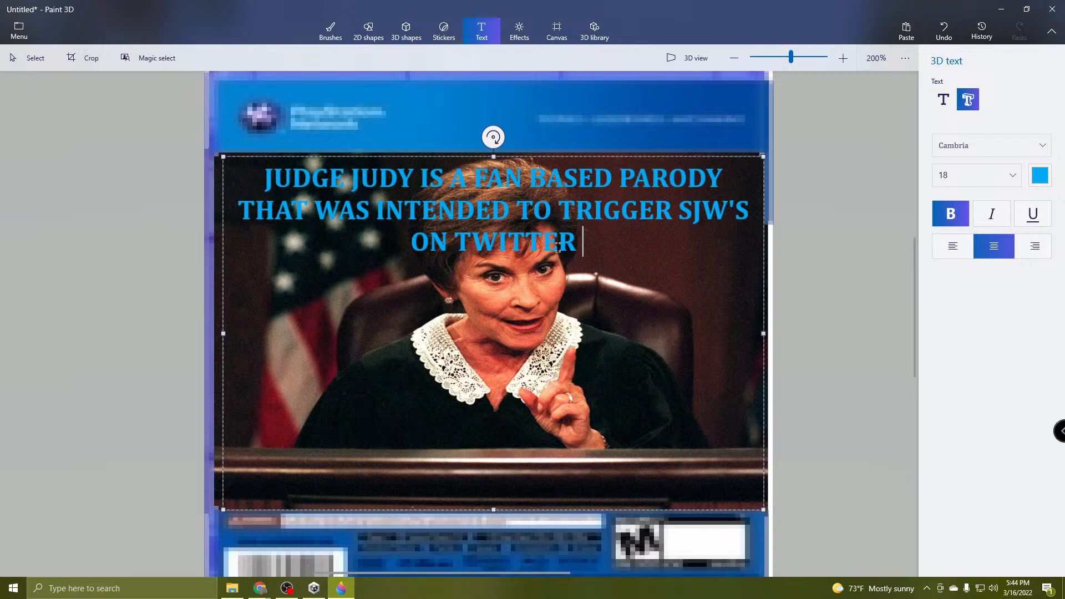
text(INTO CA)
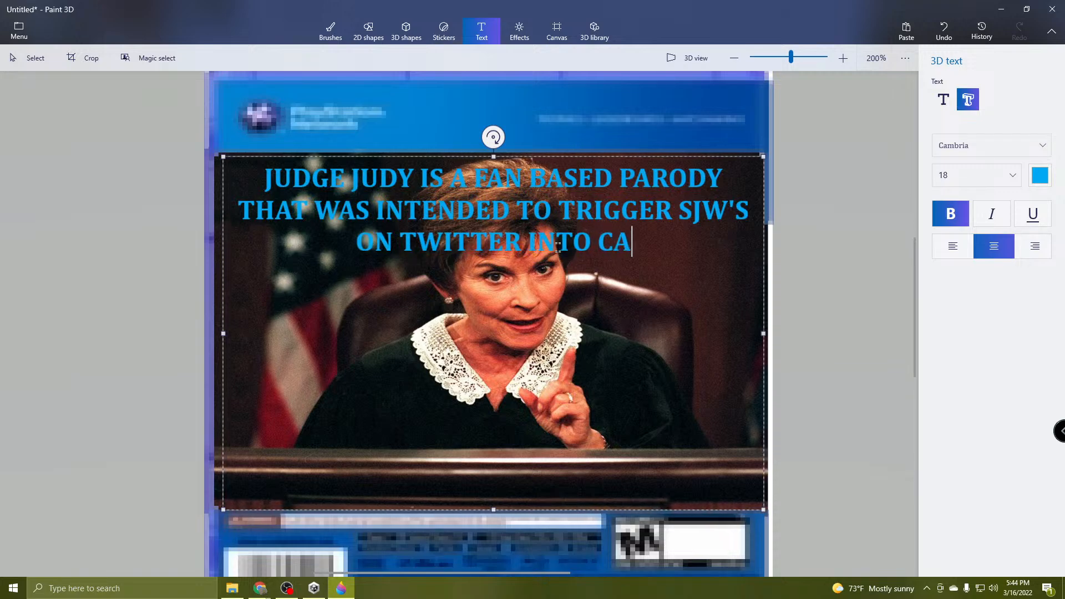
text(NCEL)
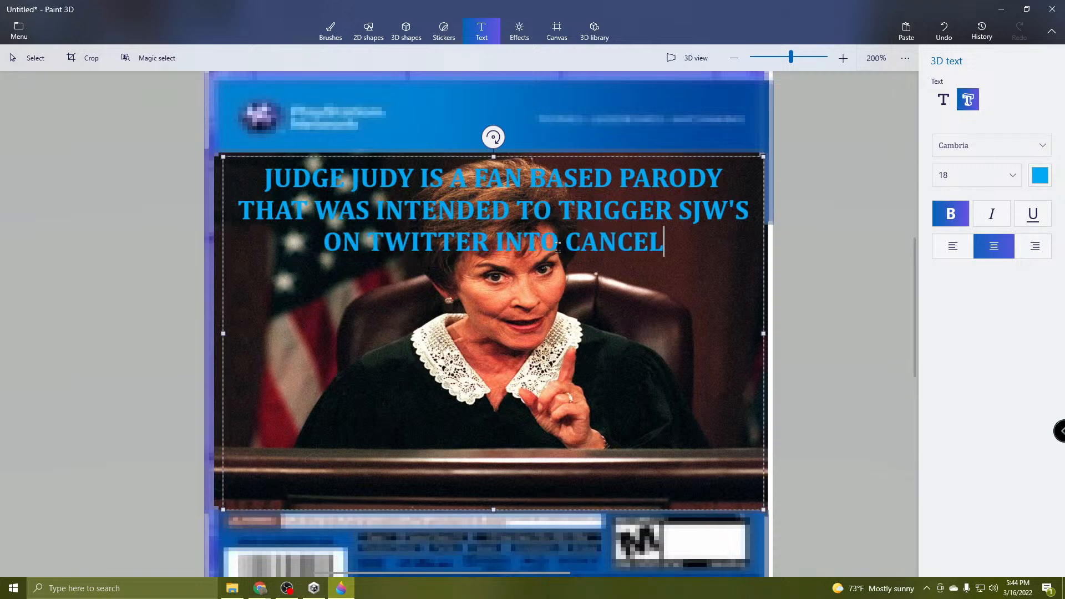
key(BackSpace)
key(BackSpace)
text(LE)
key(BackSpace)
key(BackSpace)
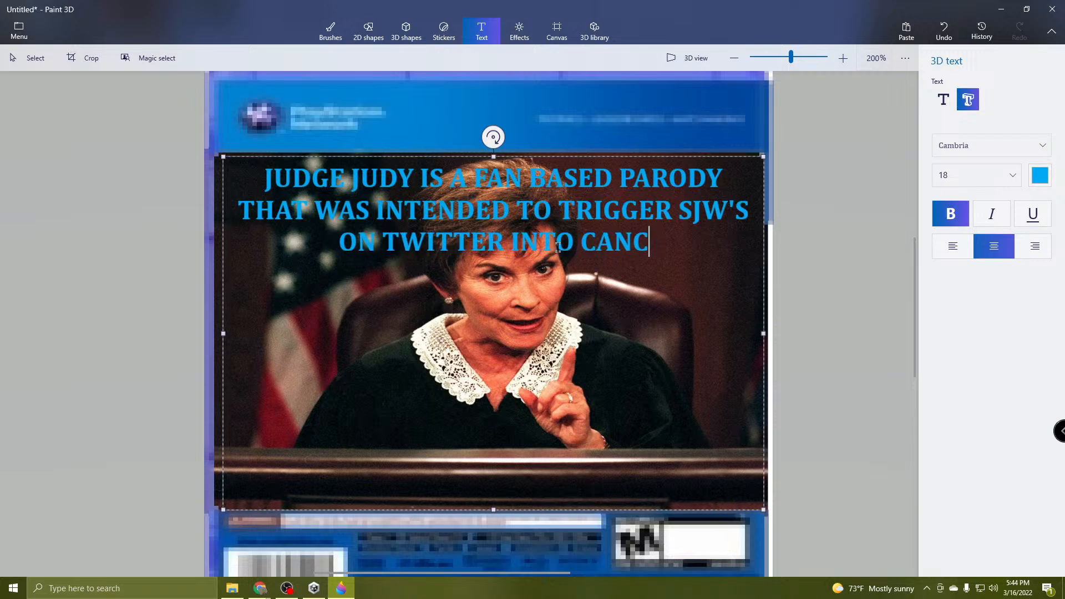
text(LE)
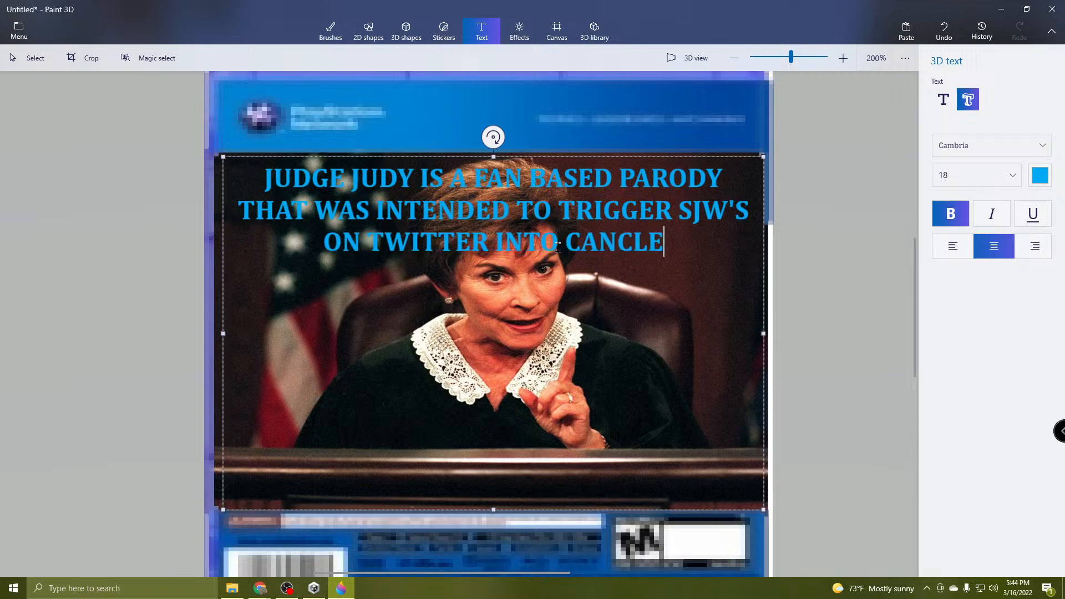
key(BackSpace)
key(BackSpace)
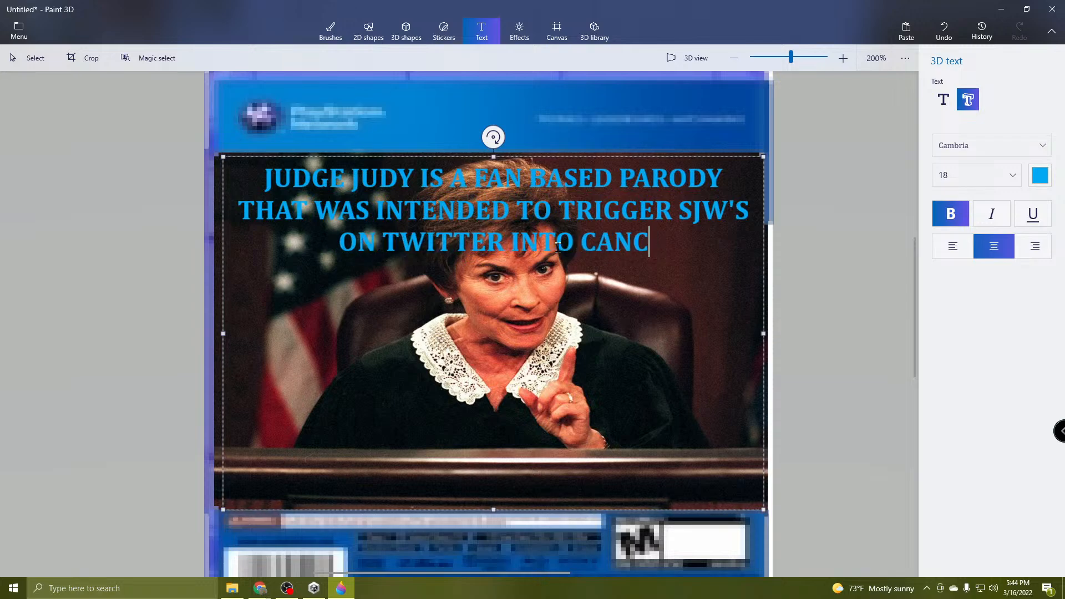
text(EL)
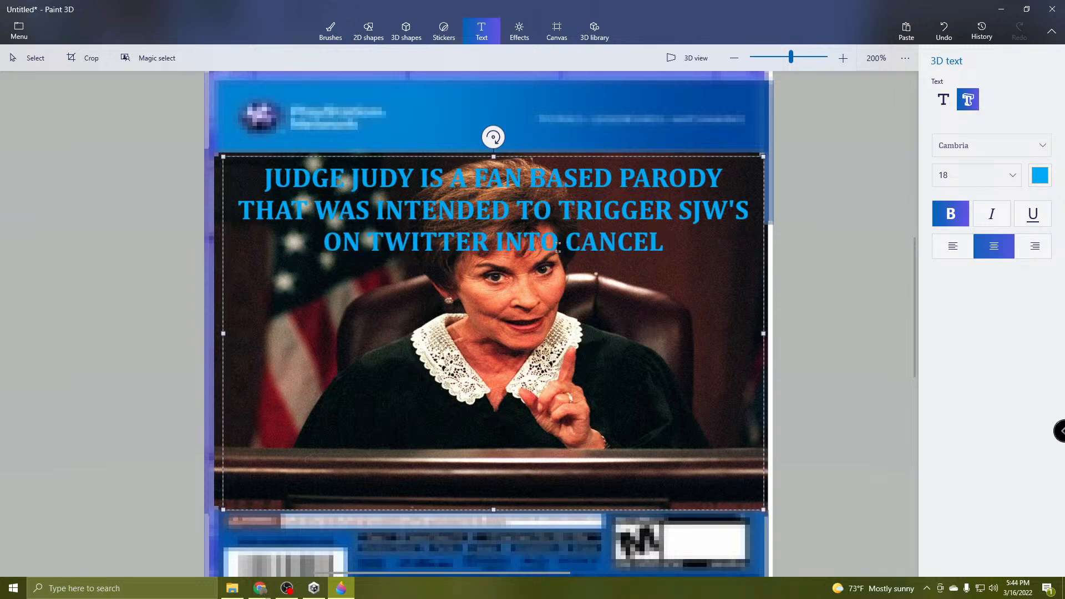
text(ING)
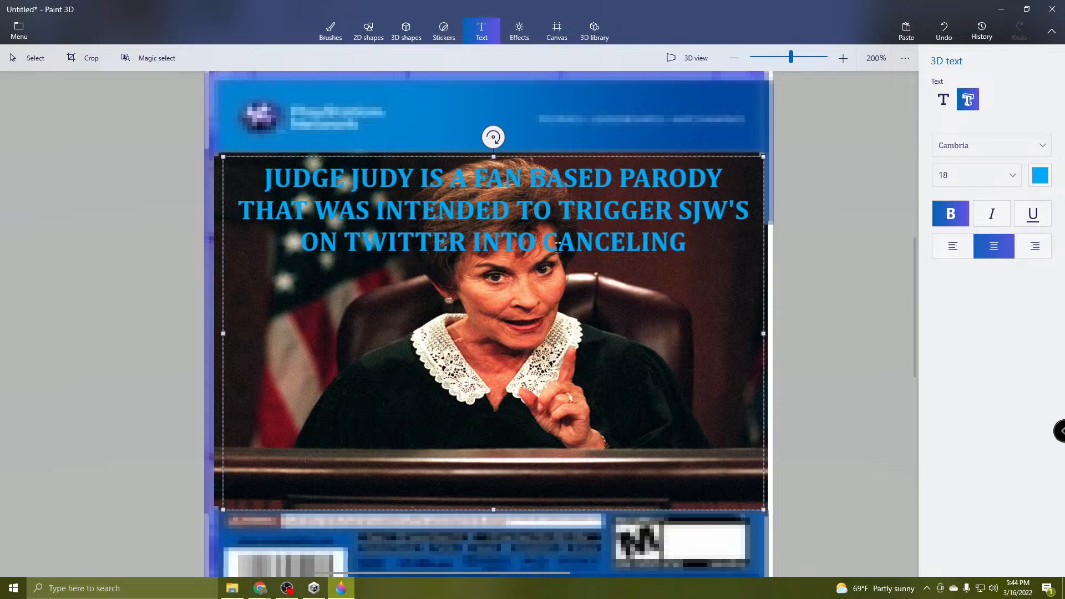
Add "MORE USELESS AND POINTLESS MEMES" to the end of the 3D text.
text( MOR)
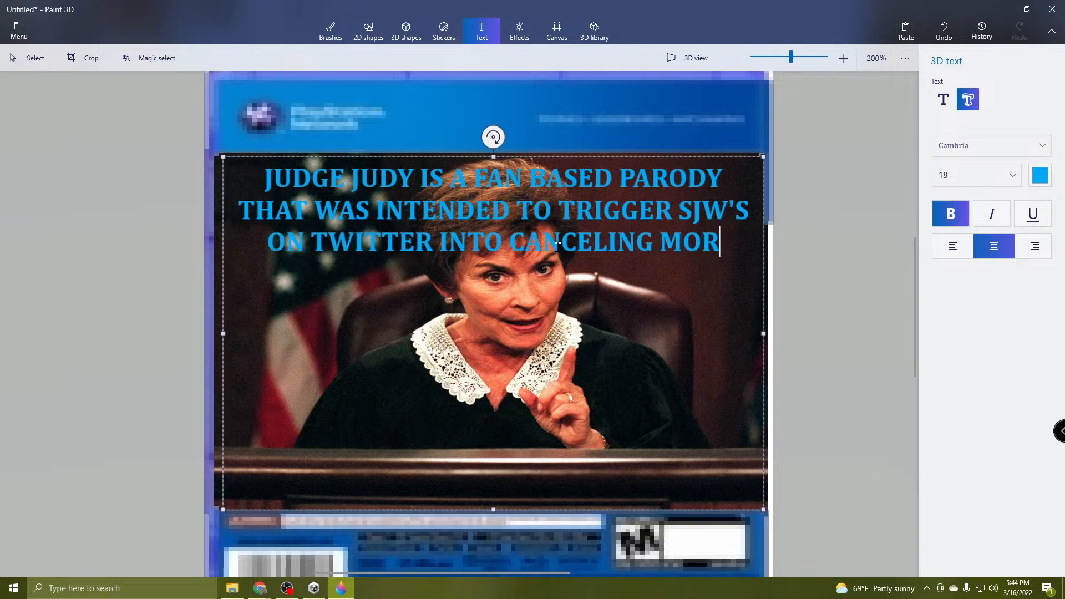
text(E )
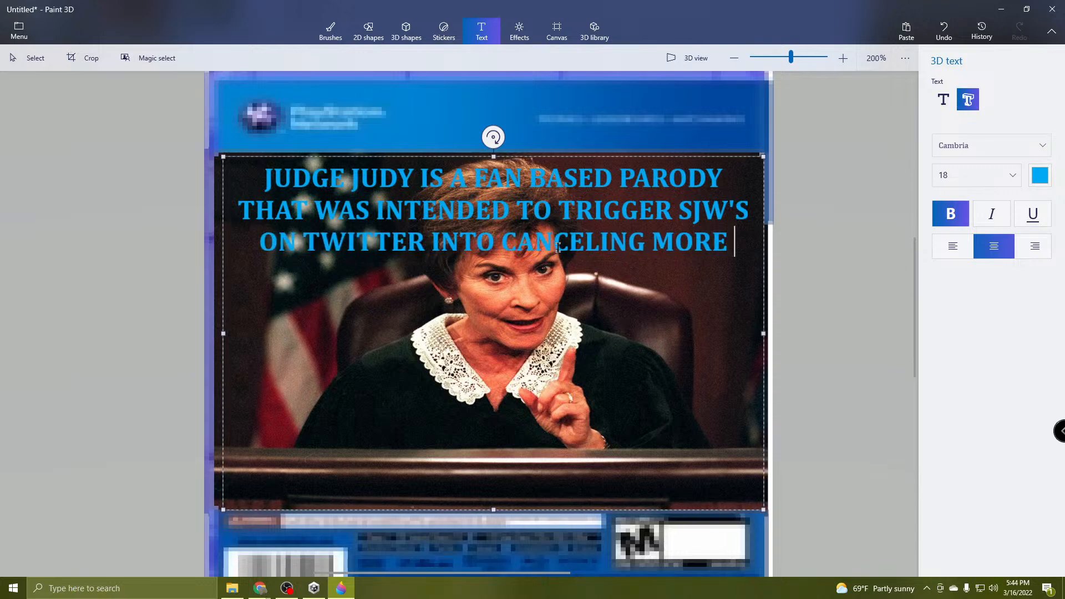
text(USL)
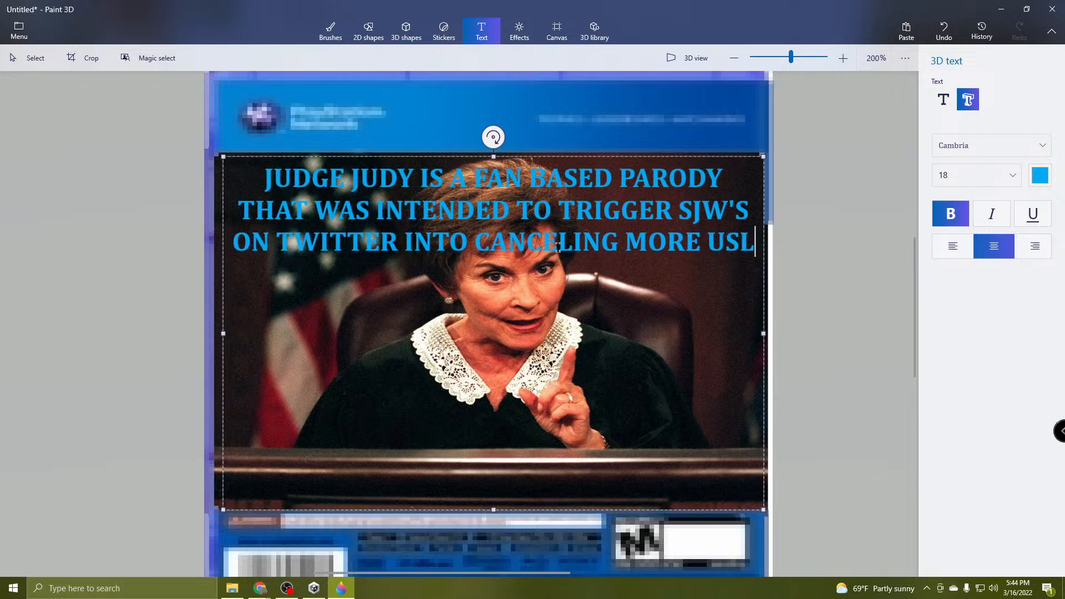
key(BackSpace)
text(E)
text(L)
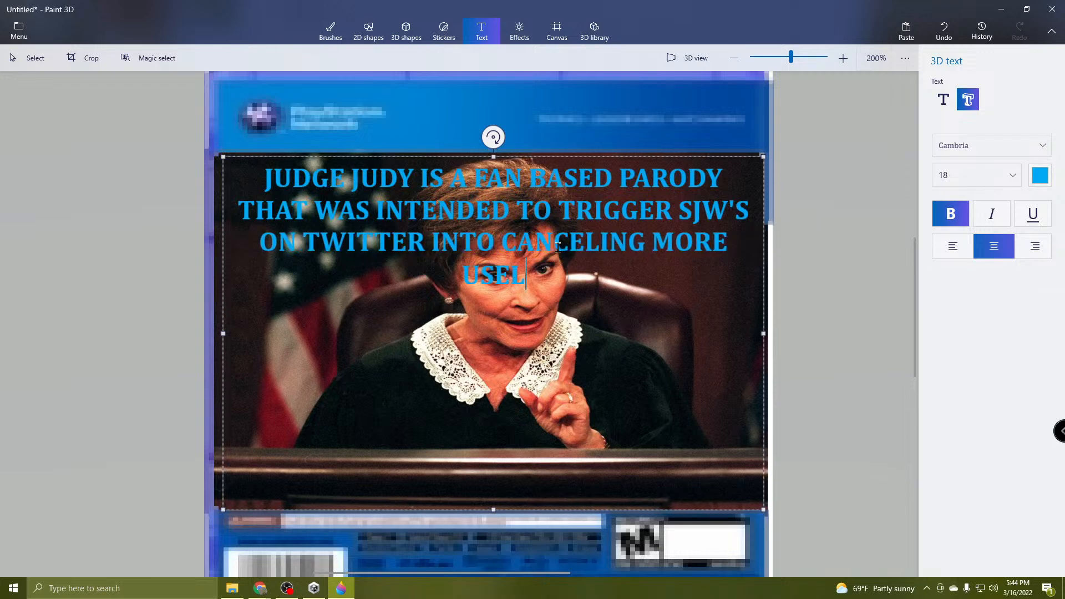
text(ESS AND )
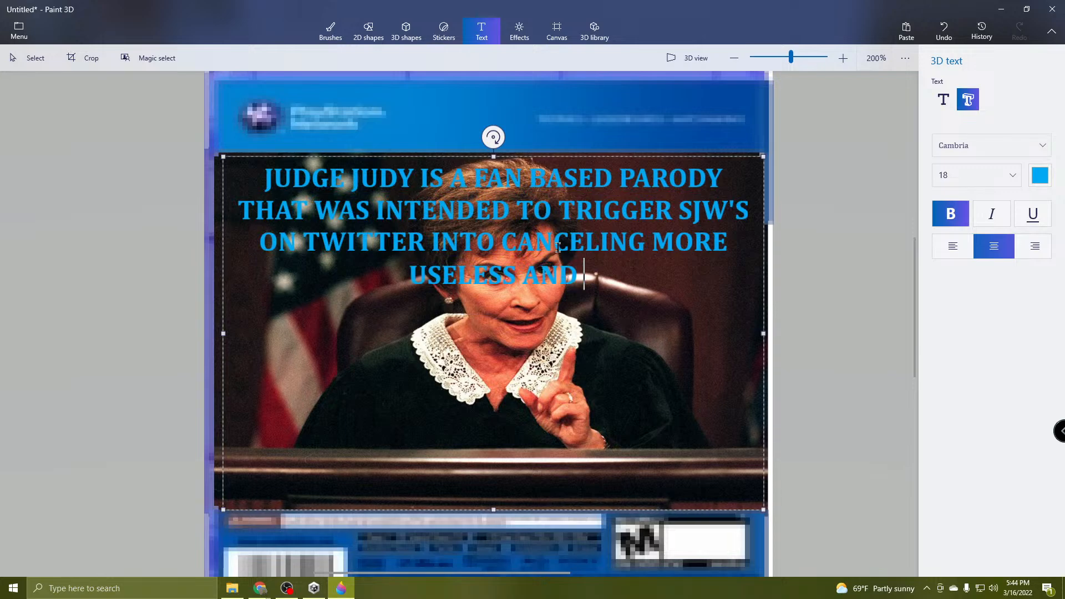
text(POINT)
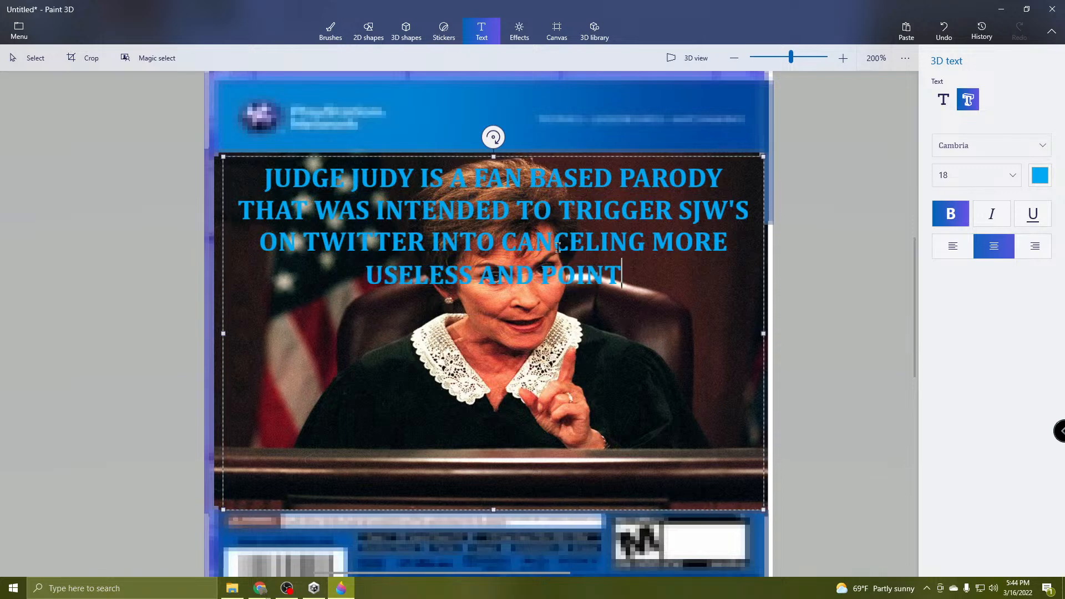
text(LESS MEMES)
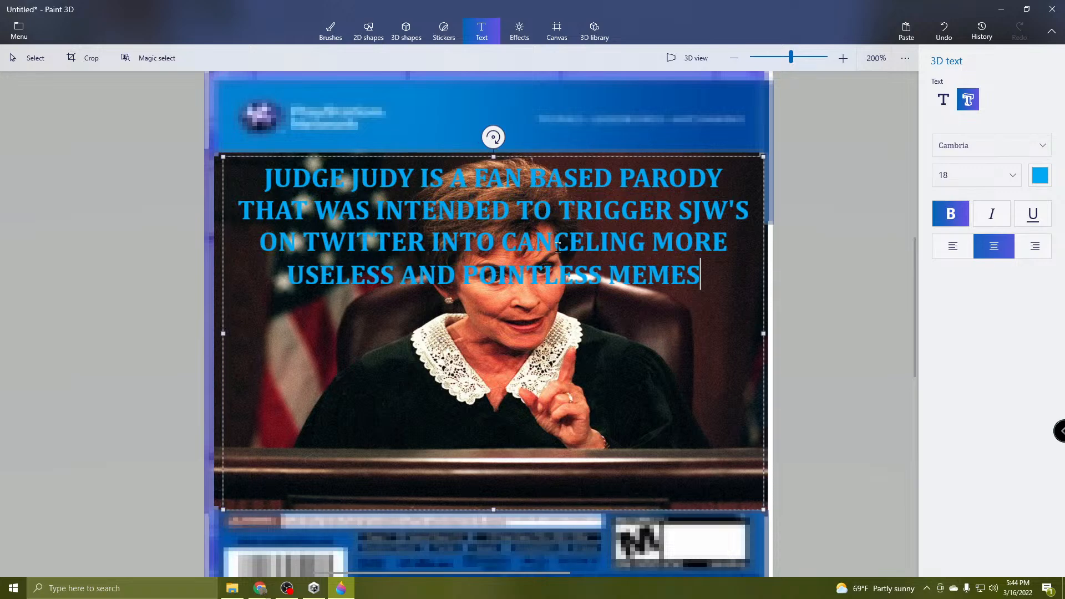
Extend the 3D text with "THAT WAS NOT MENT TO DIE OFF EARLY AND BLA BLA BLA".
text( THAT)
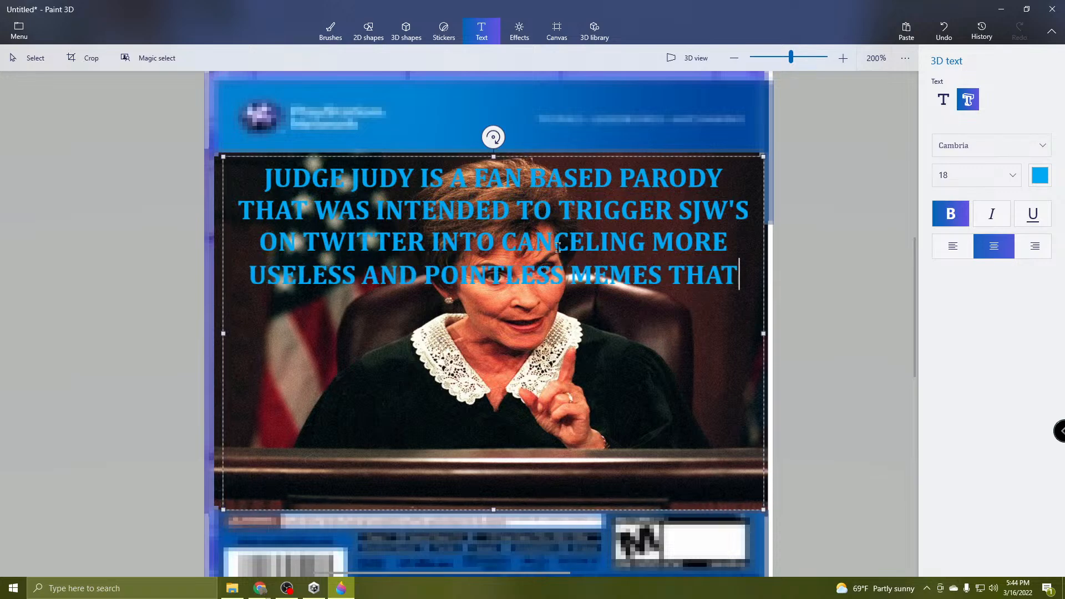
text( WAS NOT ME)
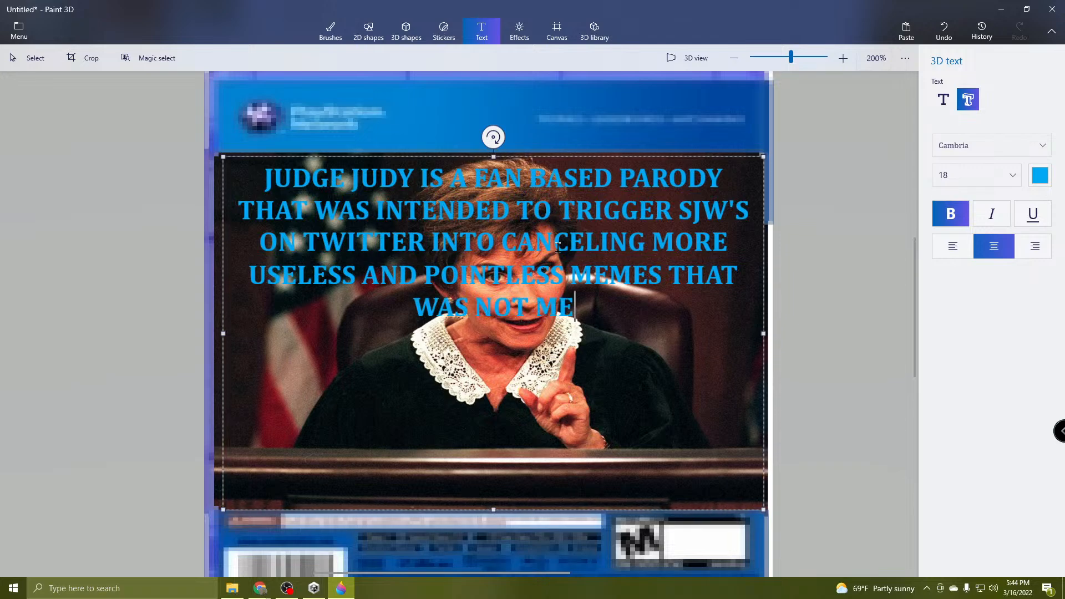
text(NT TO )
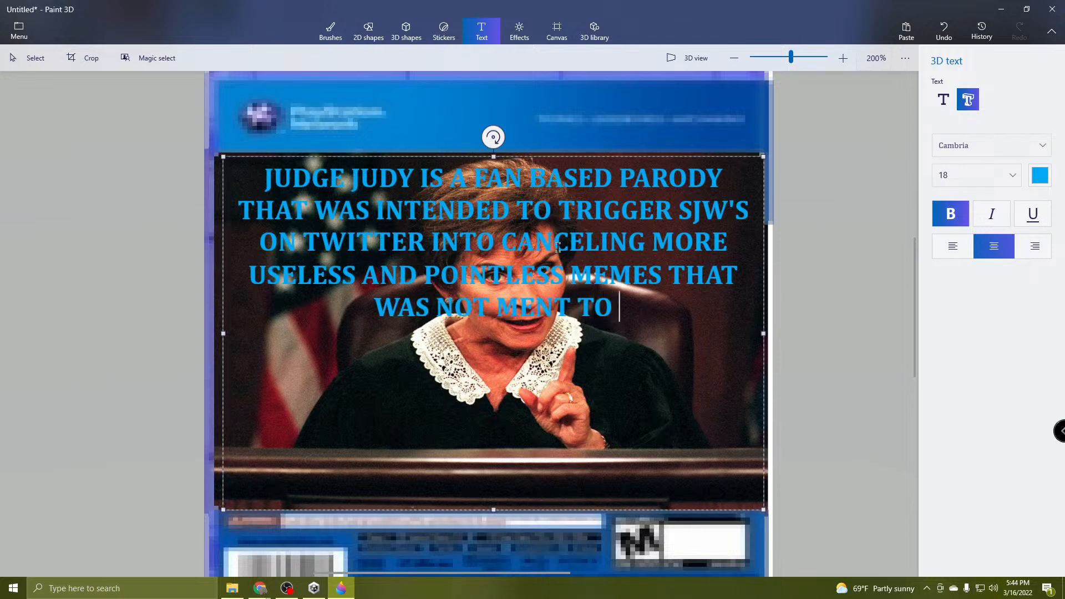
text(DIE OF)
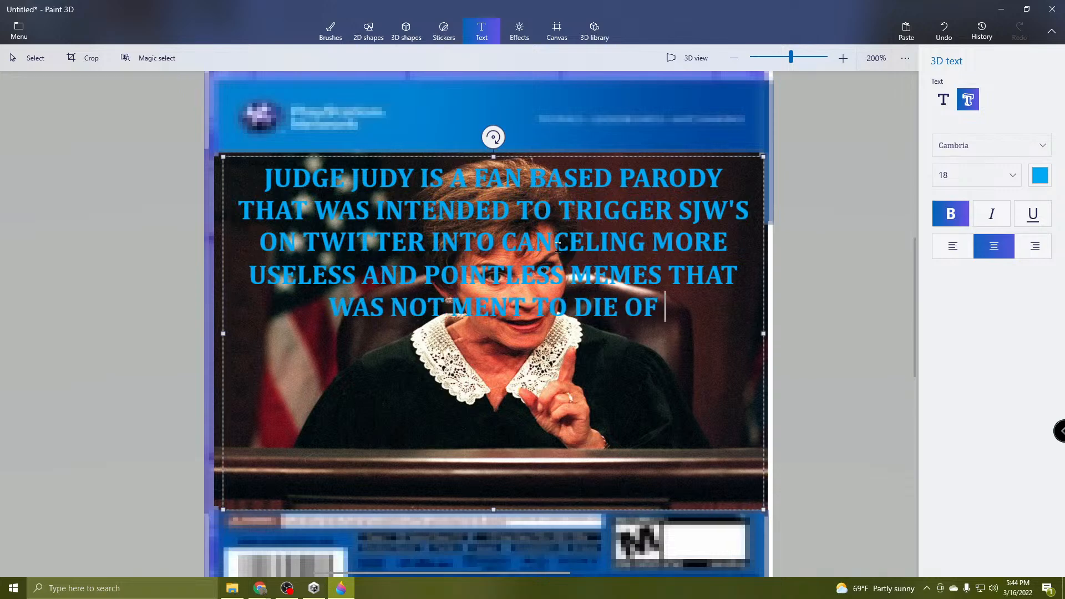
key(BackSpace)
text(F )
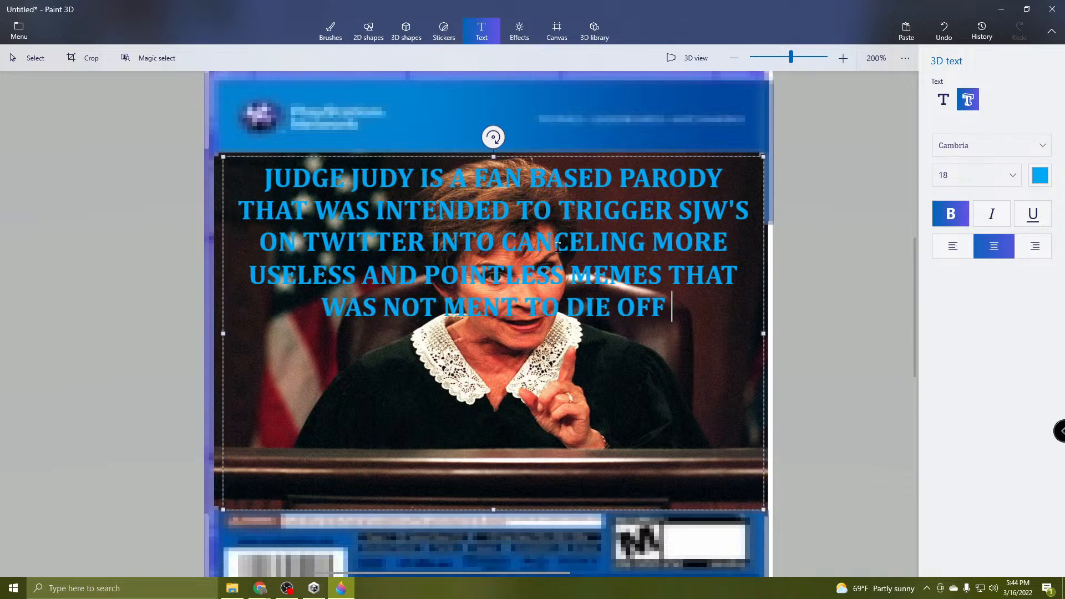
text(EARL)
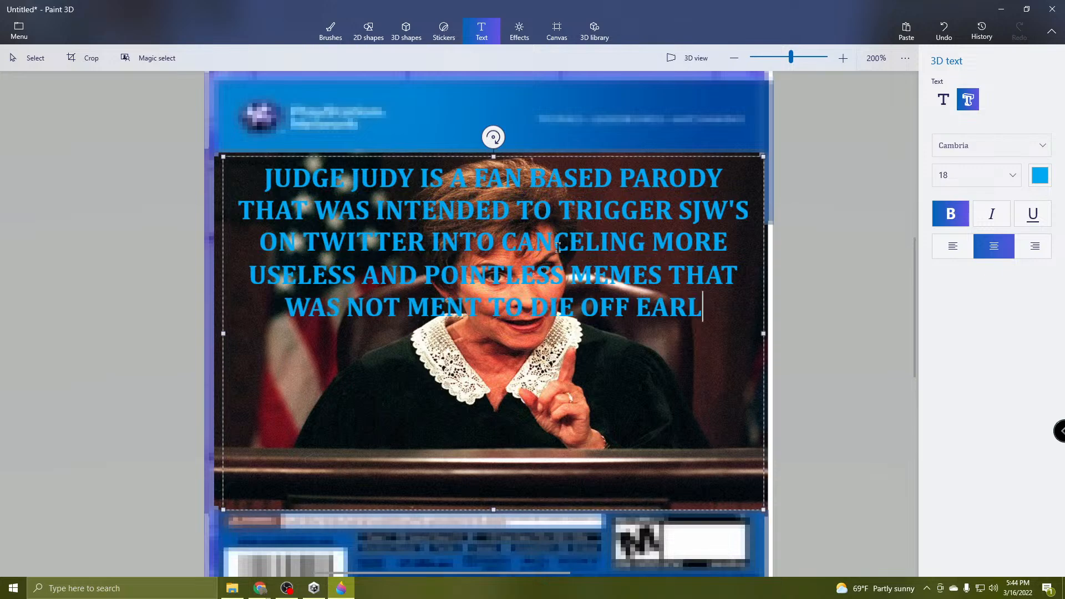
text(Y AND B)
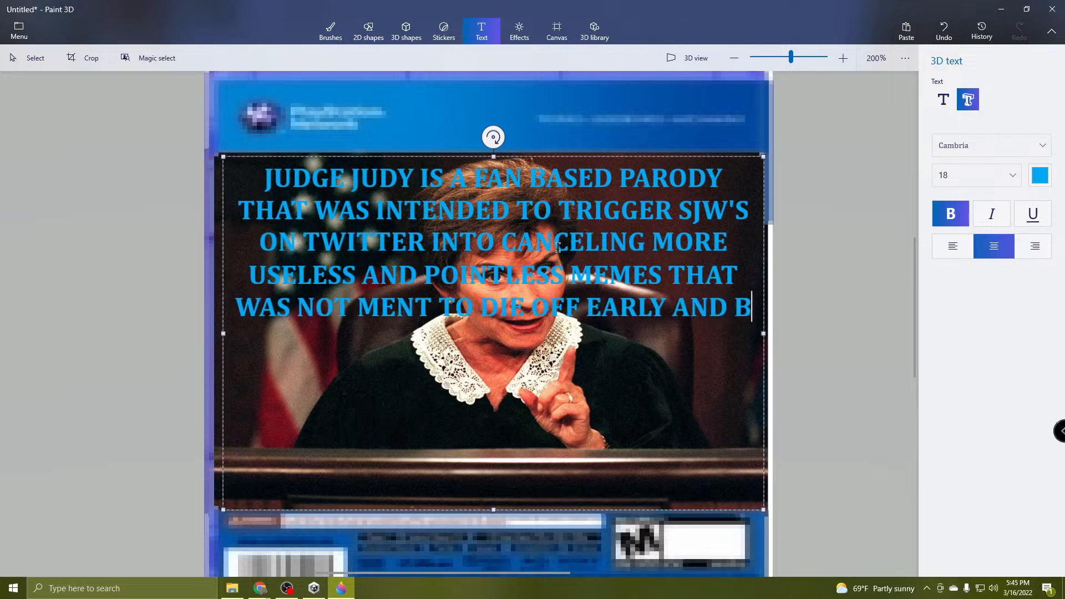
text(LA BLA)
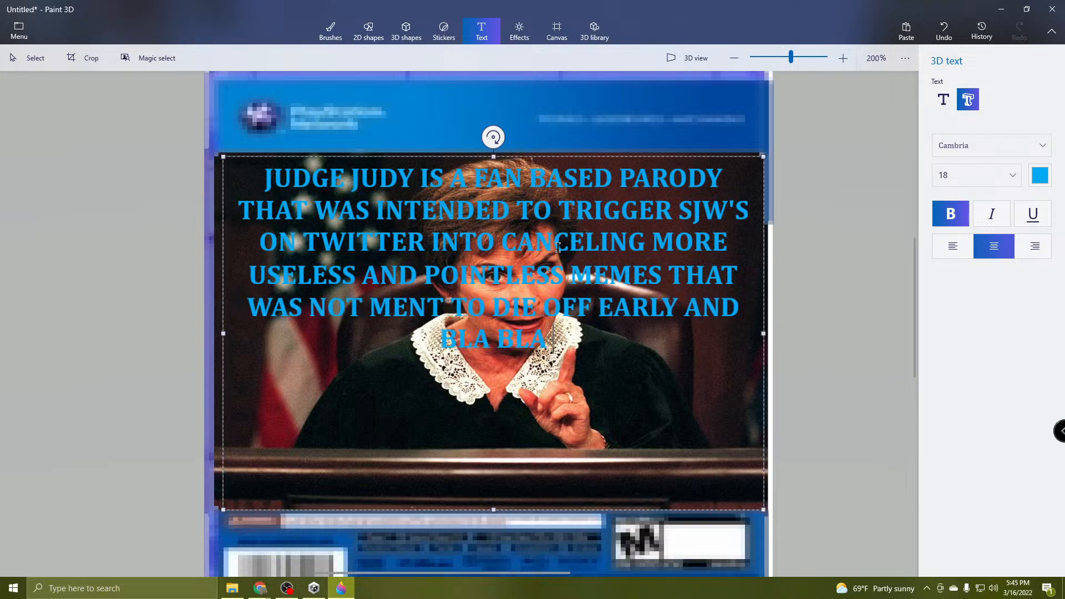
text( BLA)
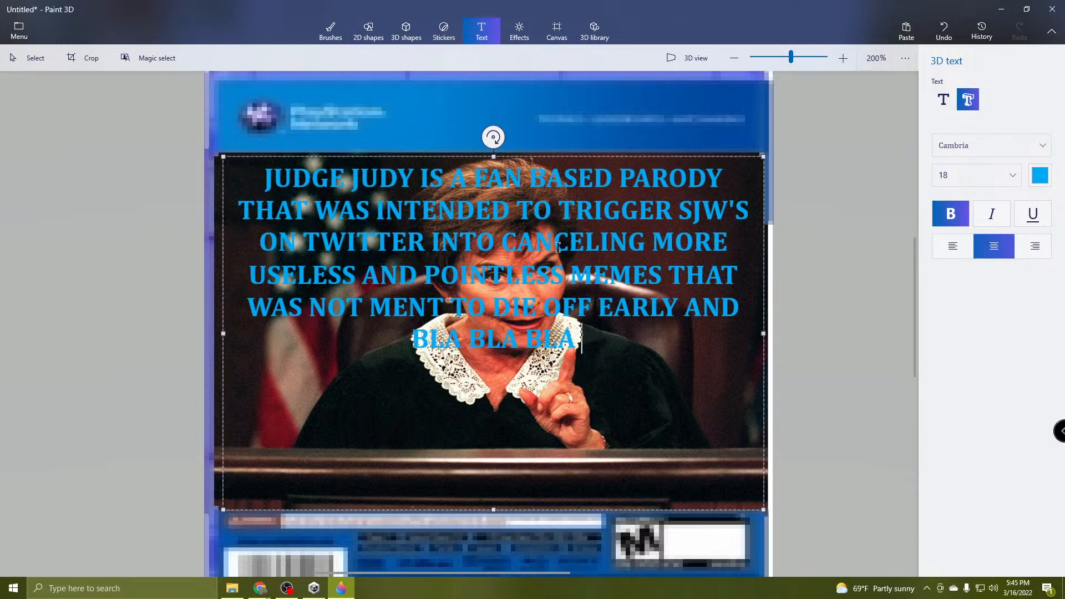
Append "IF YOU ARE STILL READING THIS THEN" to the 3D text, spelling out YOU in full.
text( IF U)
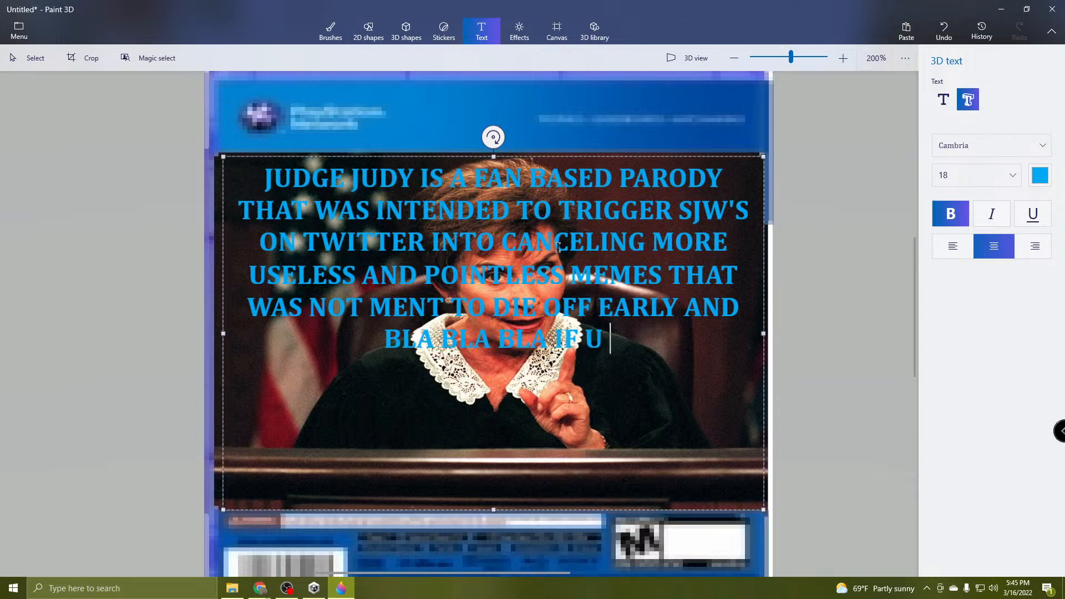
key(BackSpace)
key(BackSpace)
text(YOU ARE ST)
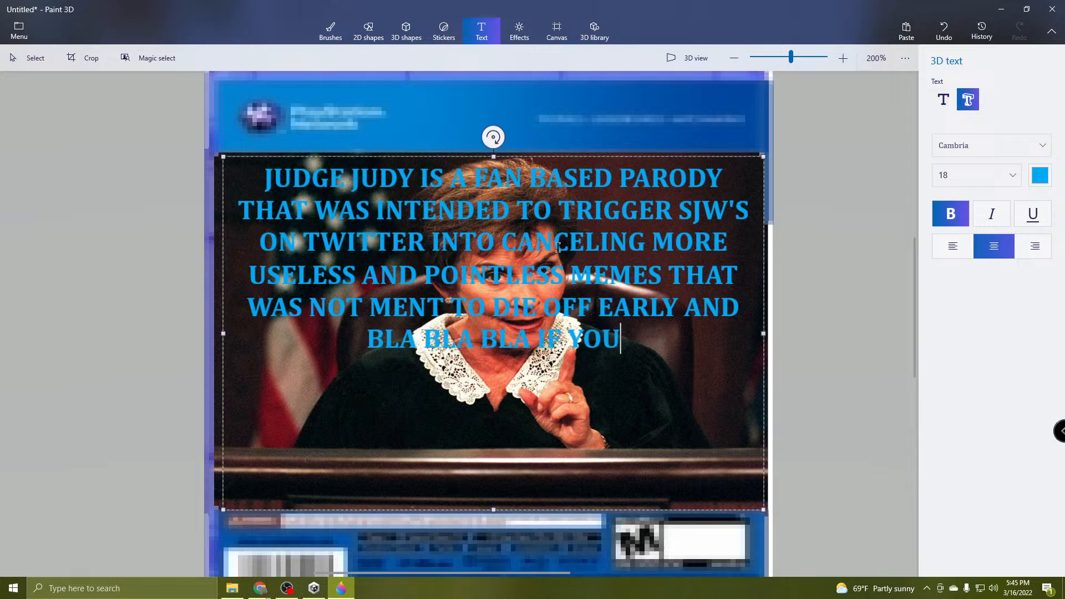
text(IL)
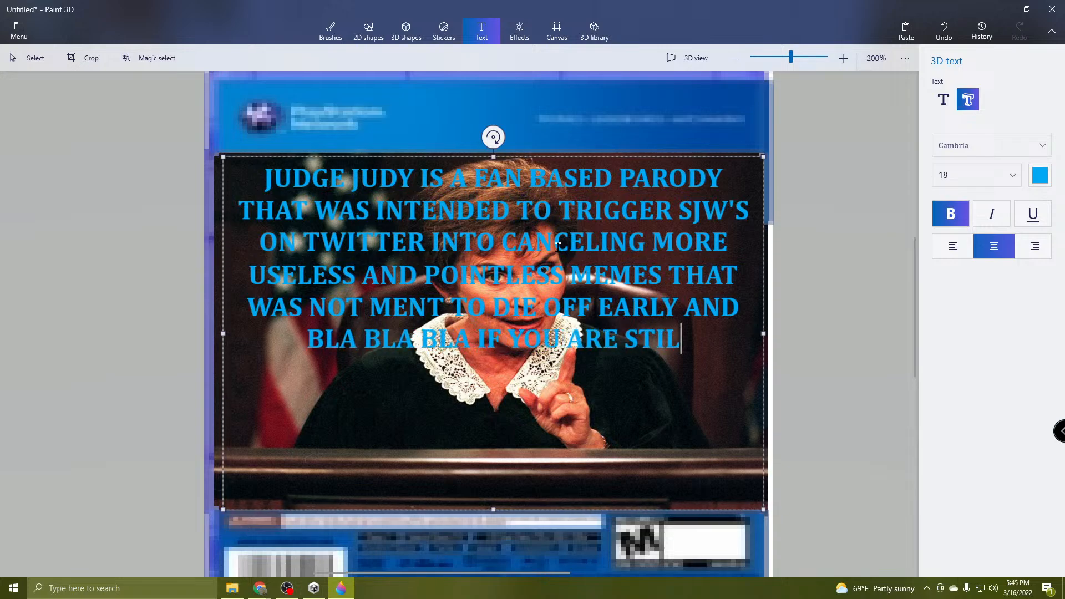
text(L READ)
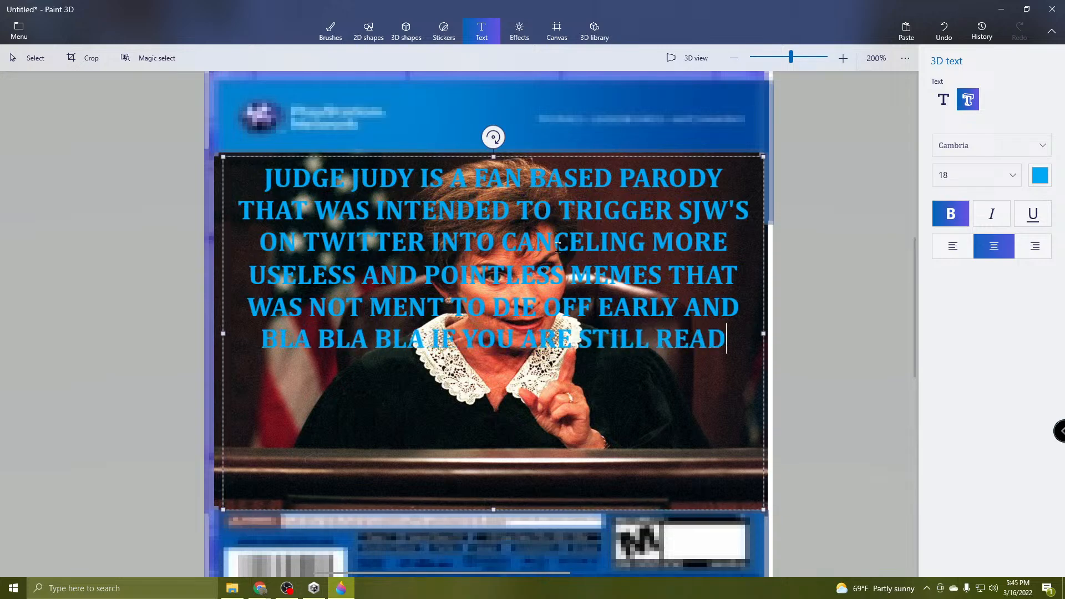
text(ING THIS TH)
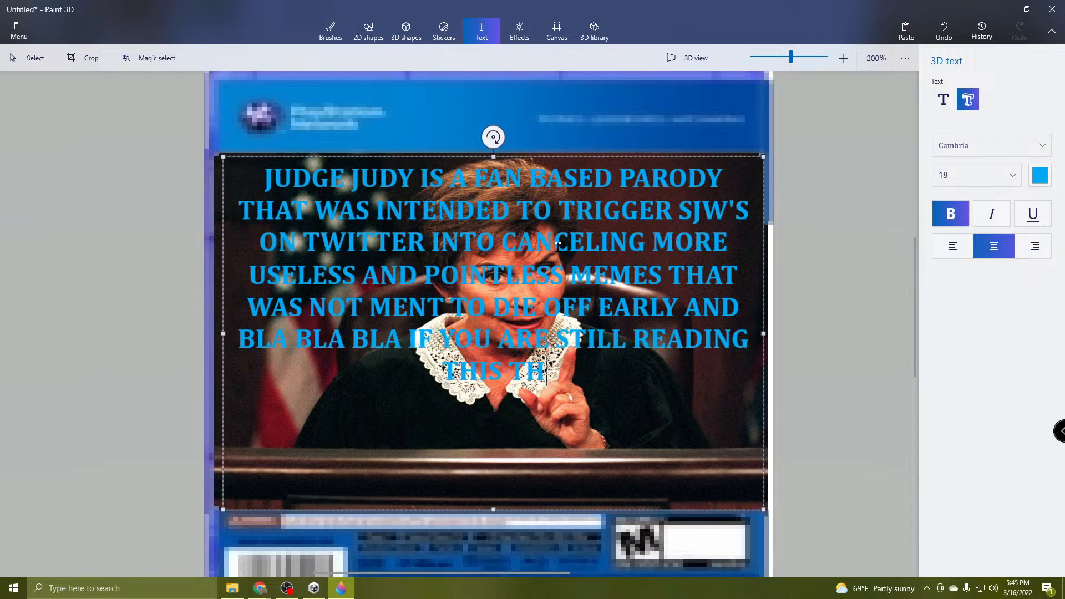
text(EN A)
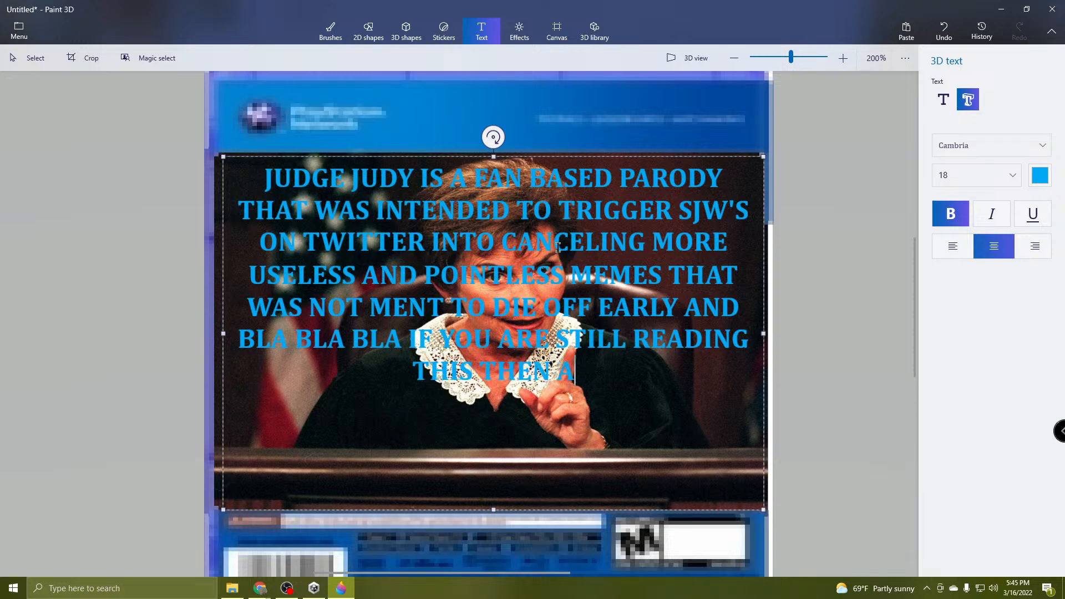
Continue the 3D text after "THIS THEN" with "ALL I HAVE TO SAY IS WOW THANKS".
text(LL I HA)
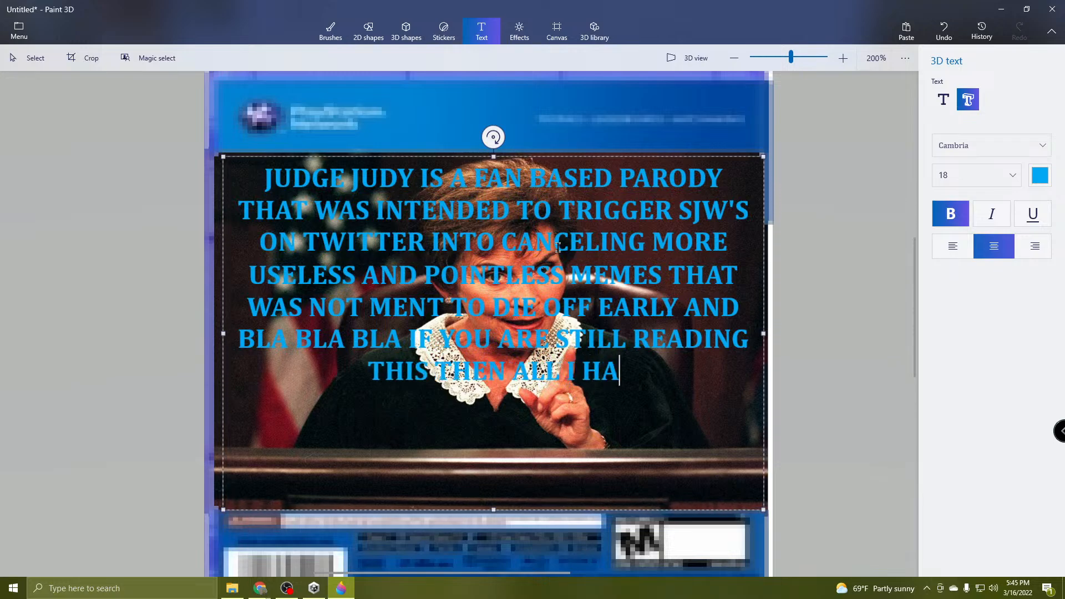
text(VE TO S)
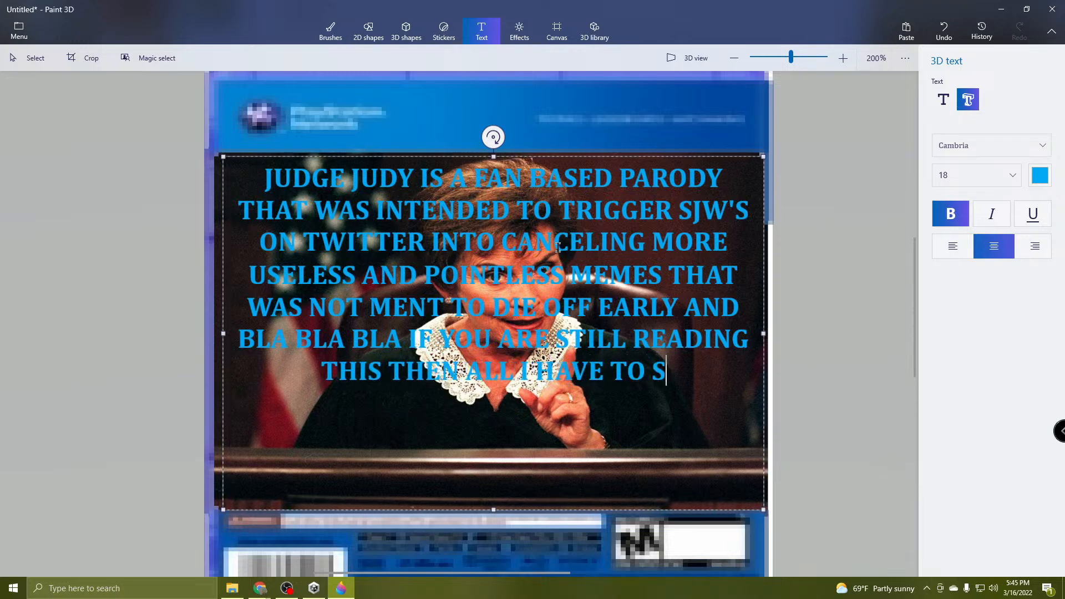
text(AY IS )
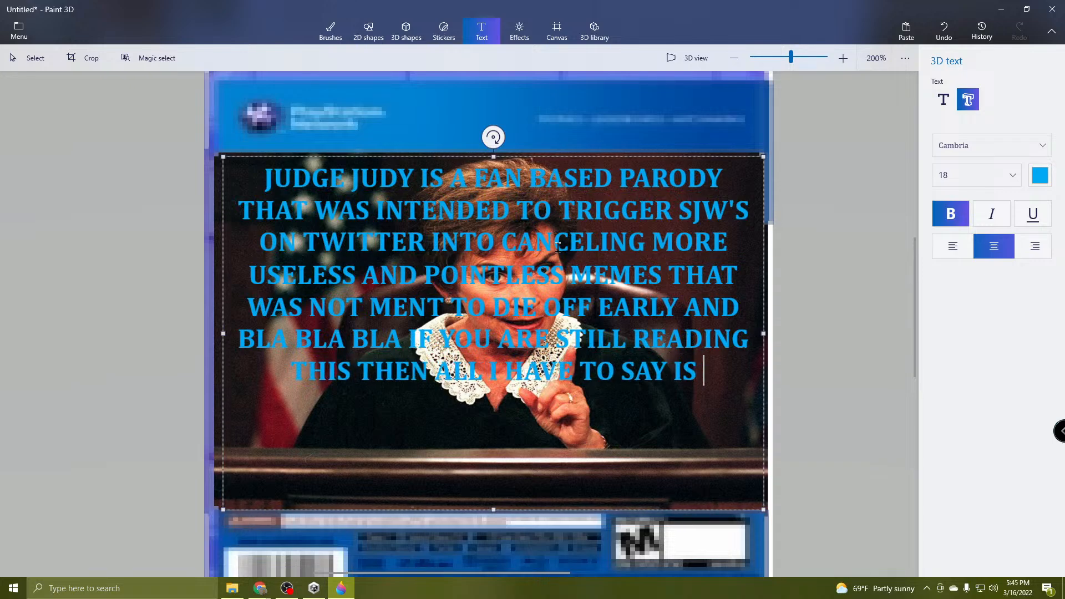
text(WOW THANKS)
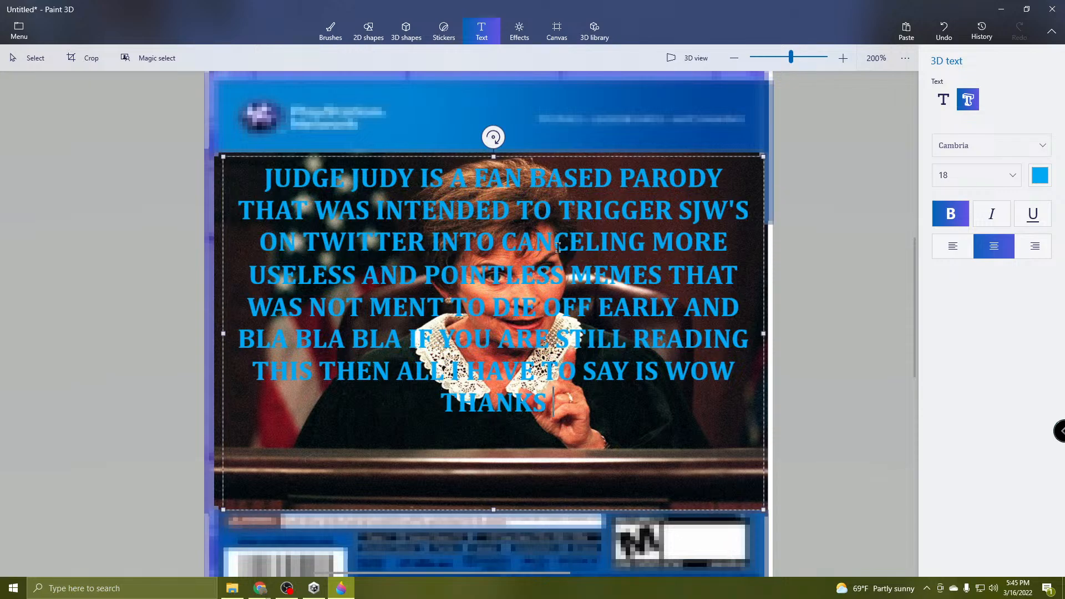
Extend the 3D text with "FOR TAKING THE TIME OUT OF YOUR BITCH ASS DAY".
text( FOR TAK)
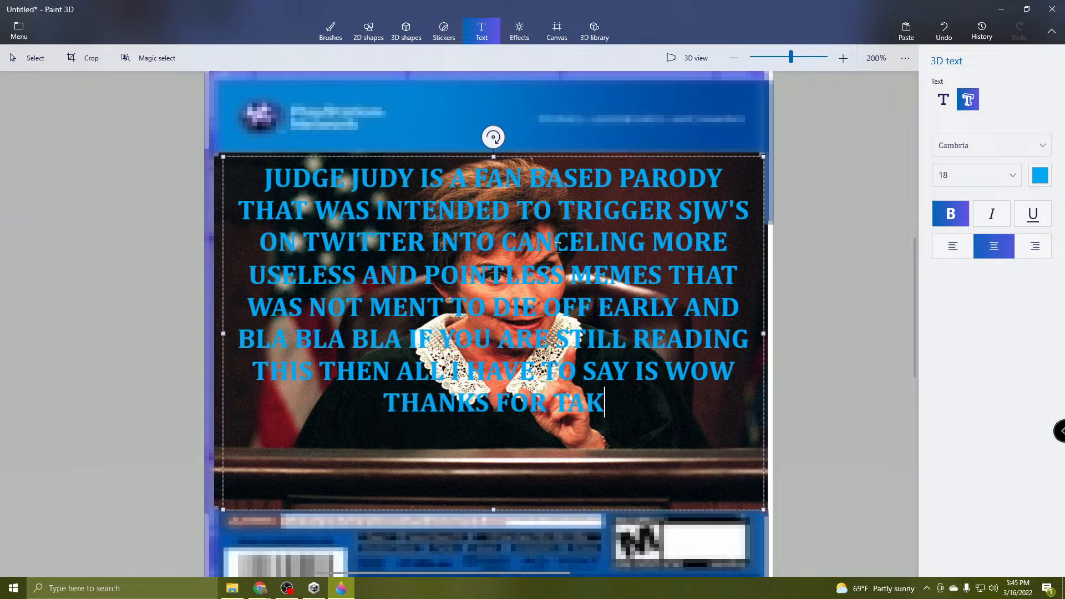
text(ING THE TI)
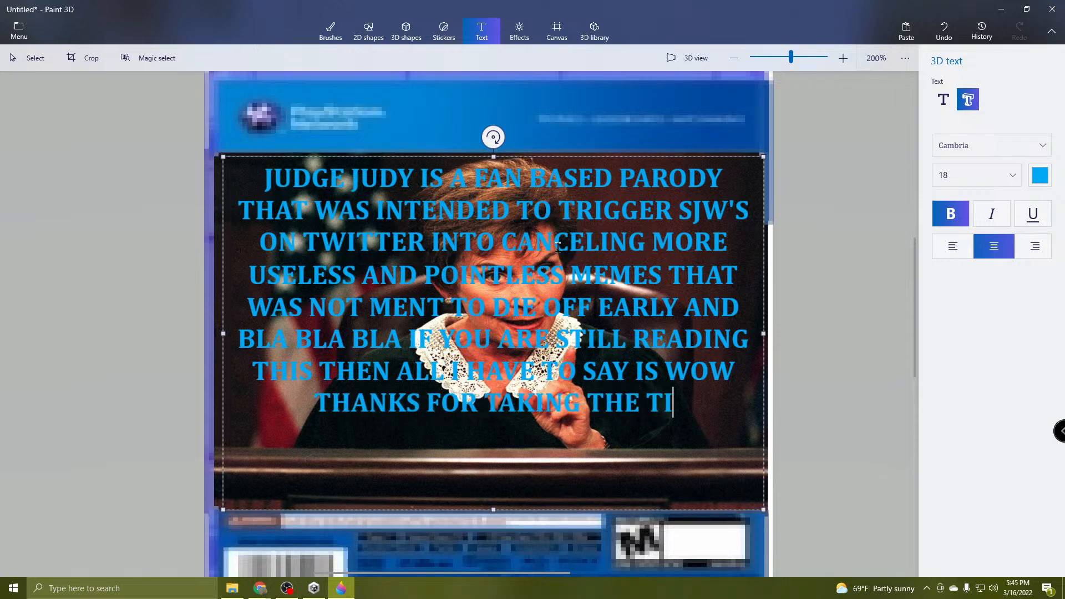
text(ME OUT OF)
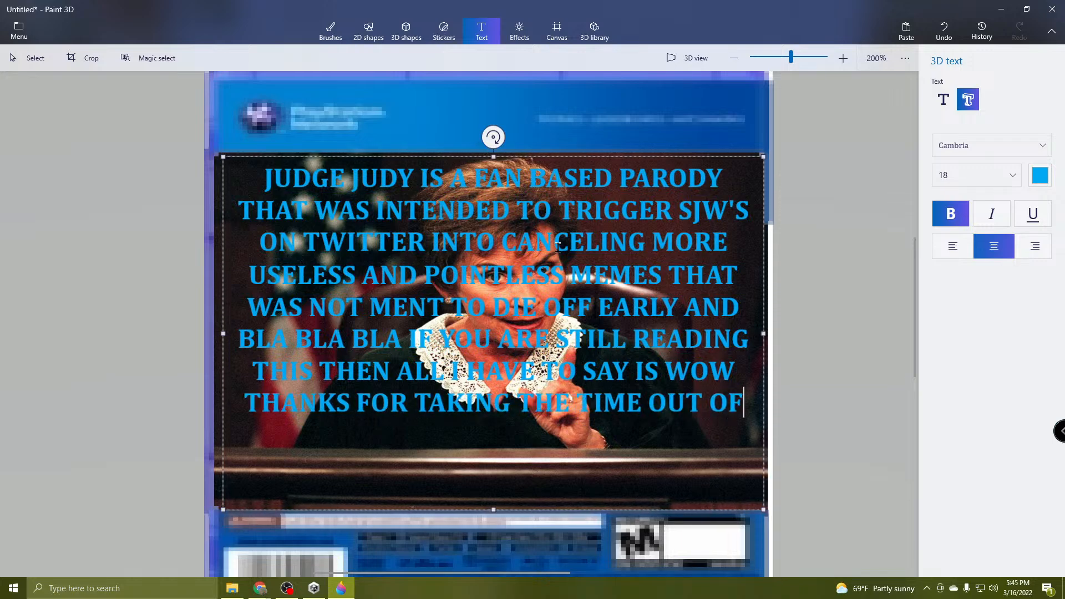
text( YOUR B)
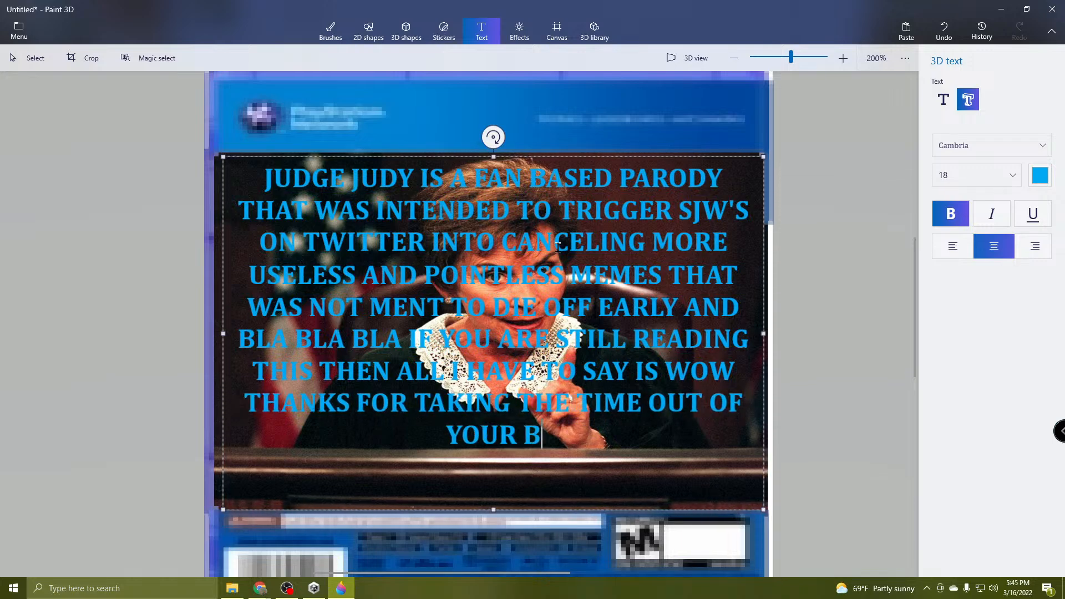
text(ITCH ASS)
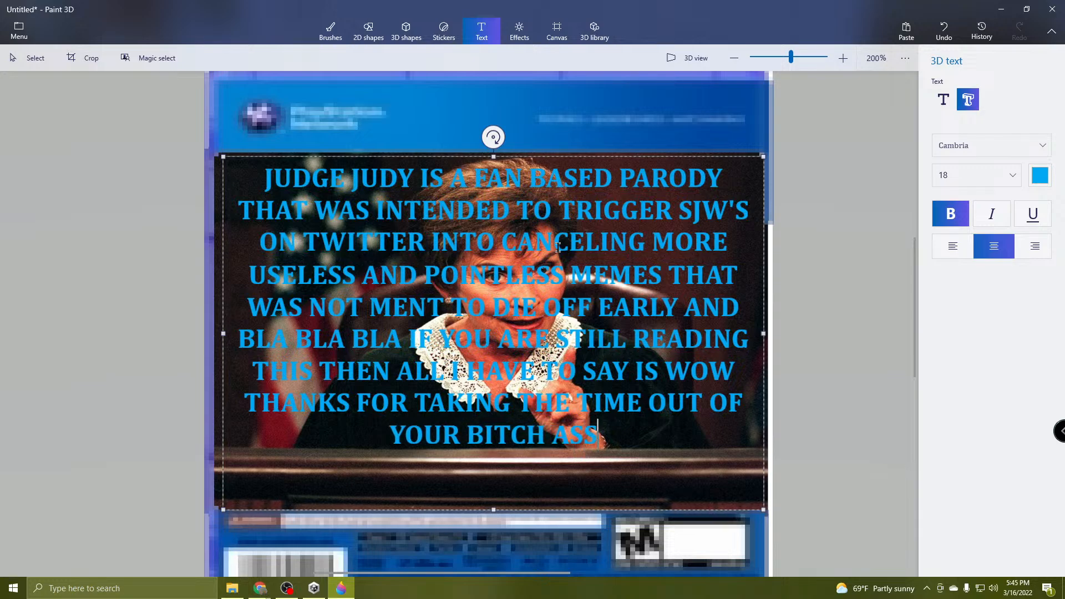
text( DAY T)
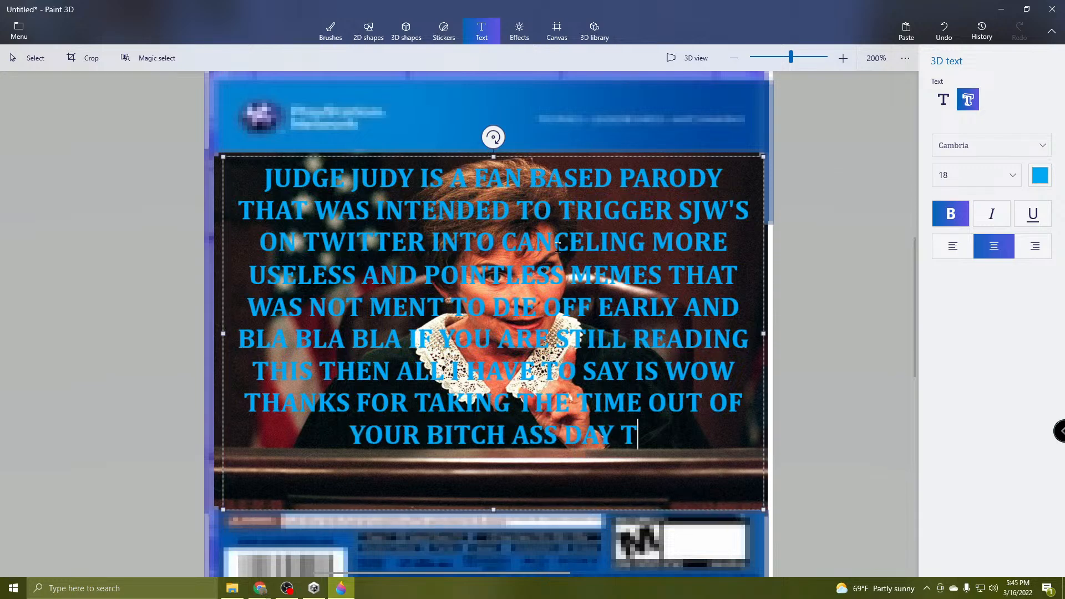
Finish the sentence in the 3D text with "TO SHOW INTEREST IN MY MEME'S", leaving no trailing space.
text(O SHOW I)
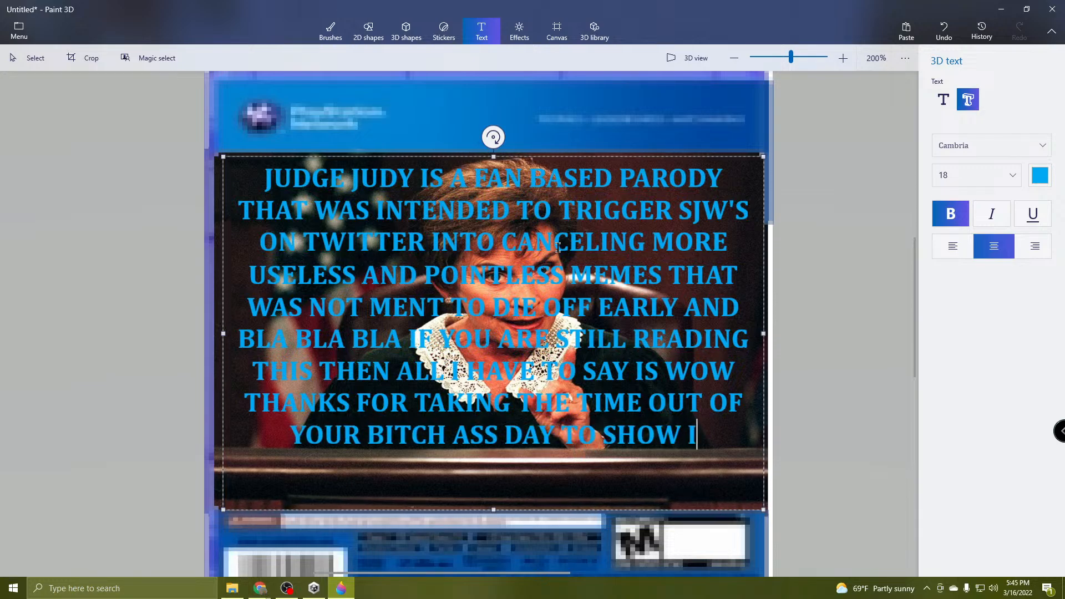
text(NTERE)
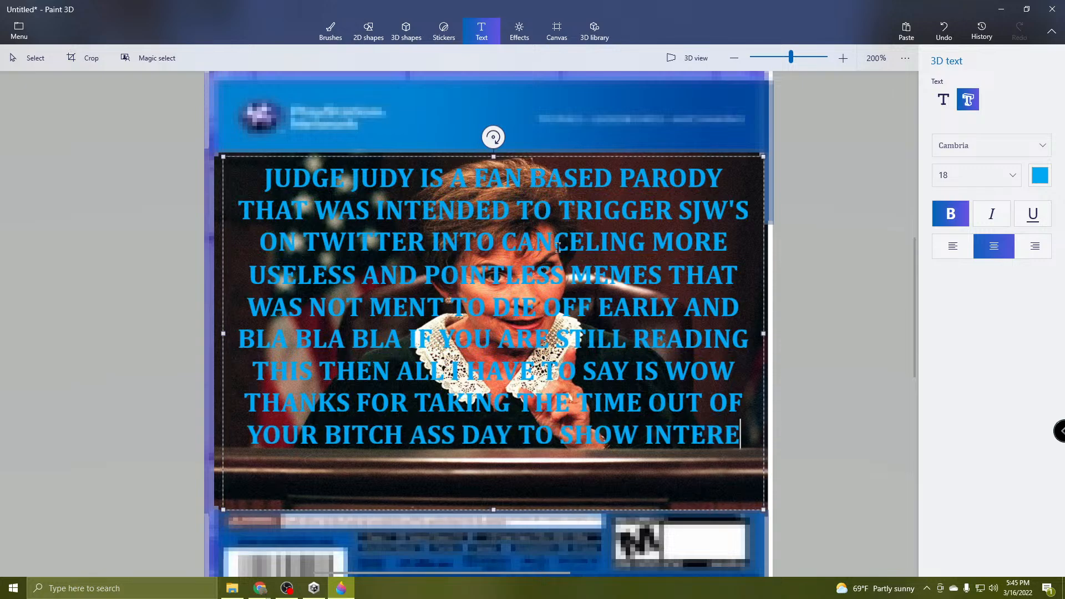
text(ST IN MY)
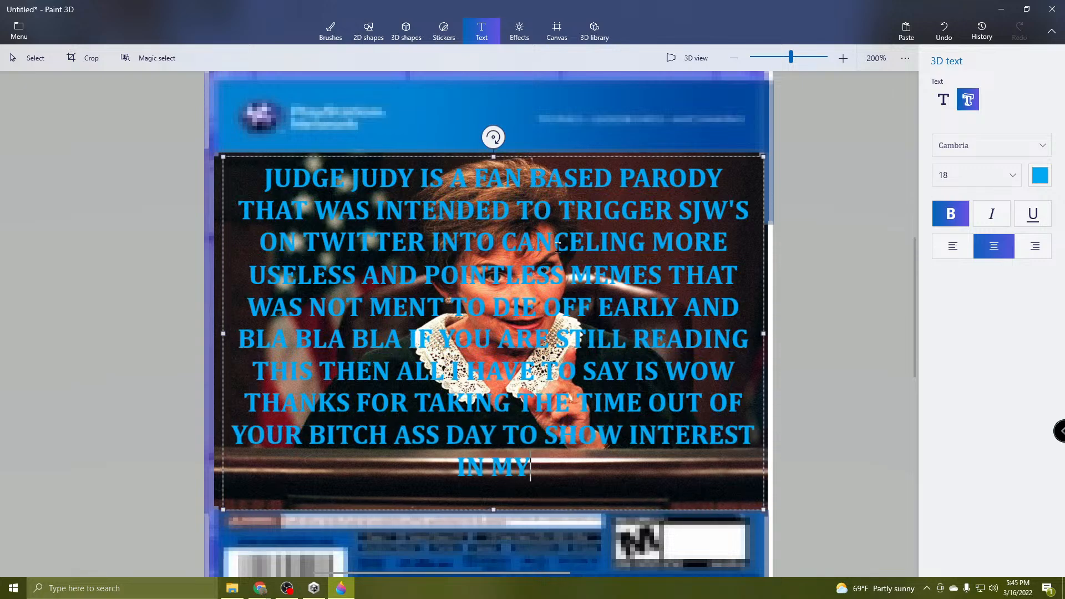
text( MEME)
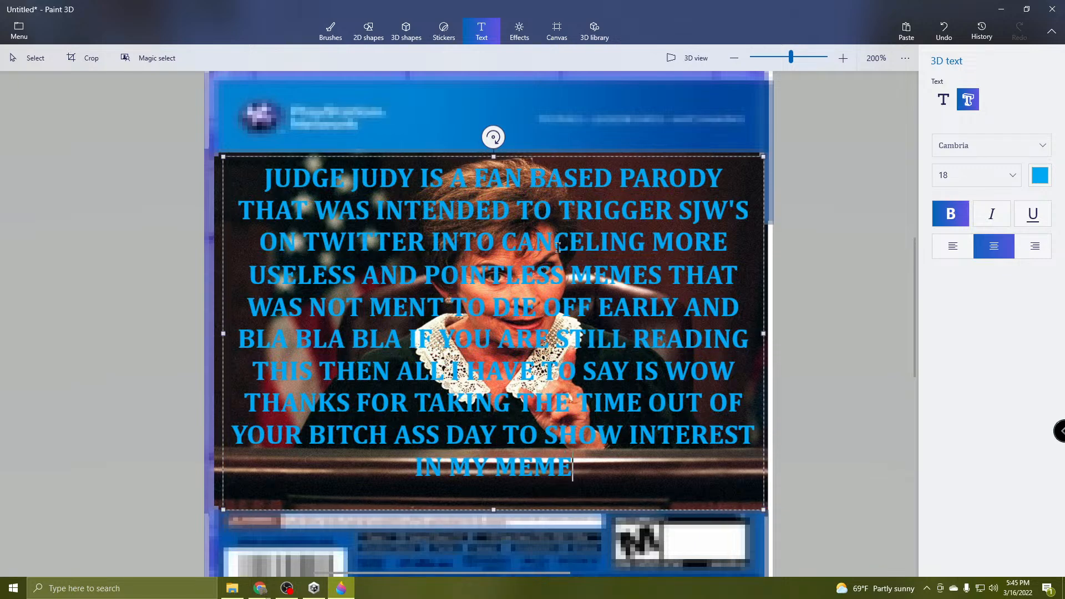
text(')
key(Return)
key(BackSpace)
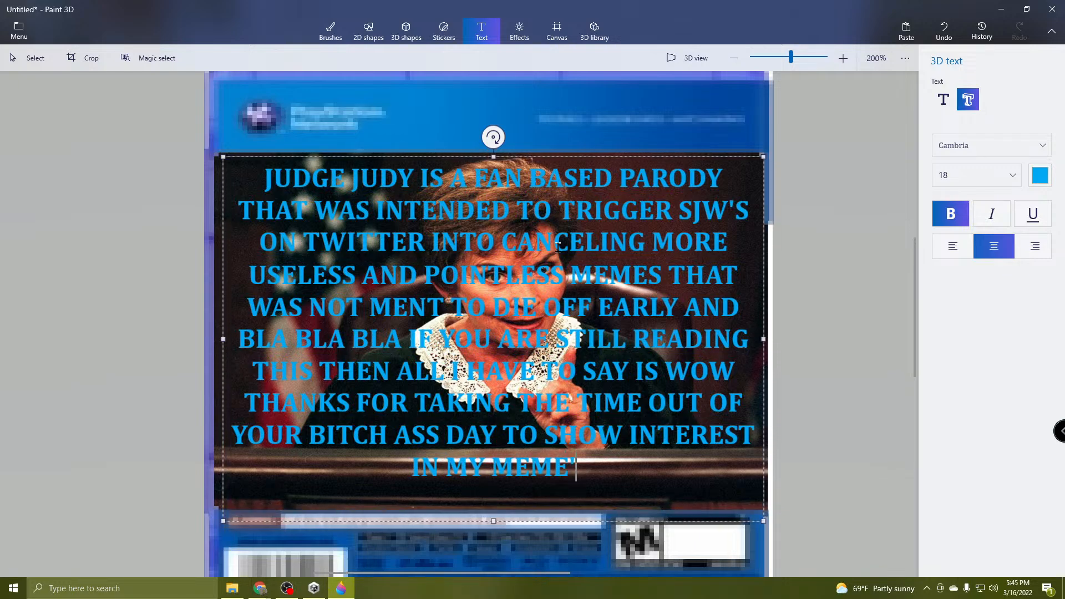
key(BackSpace)
key(BackSpace)
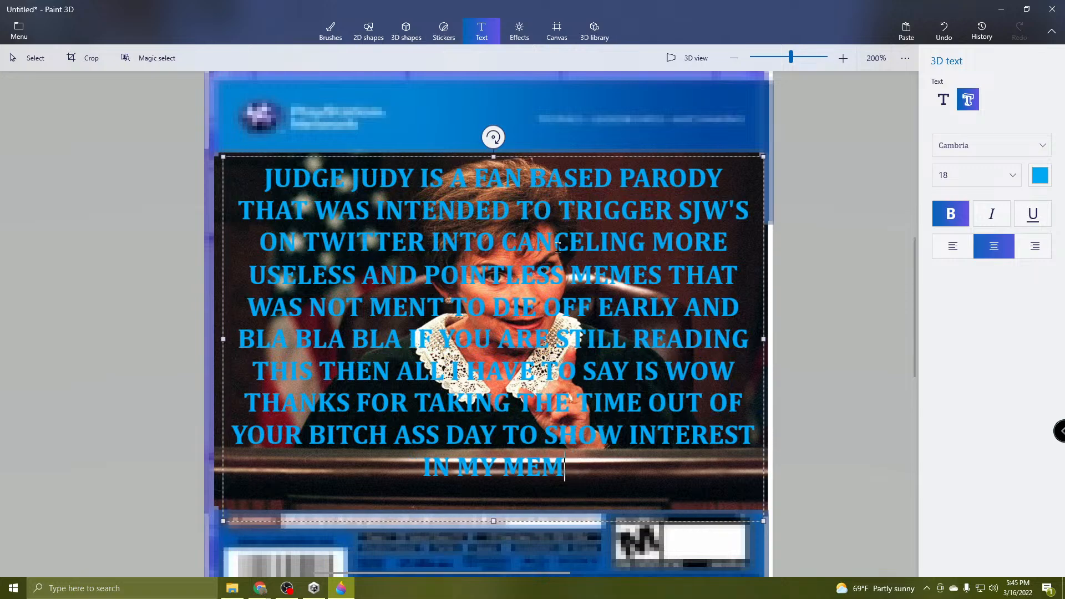
text(E'S)
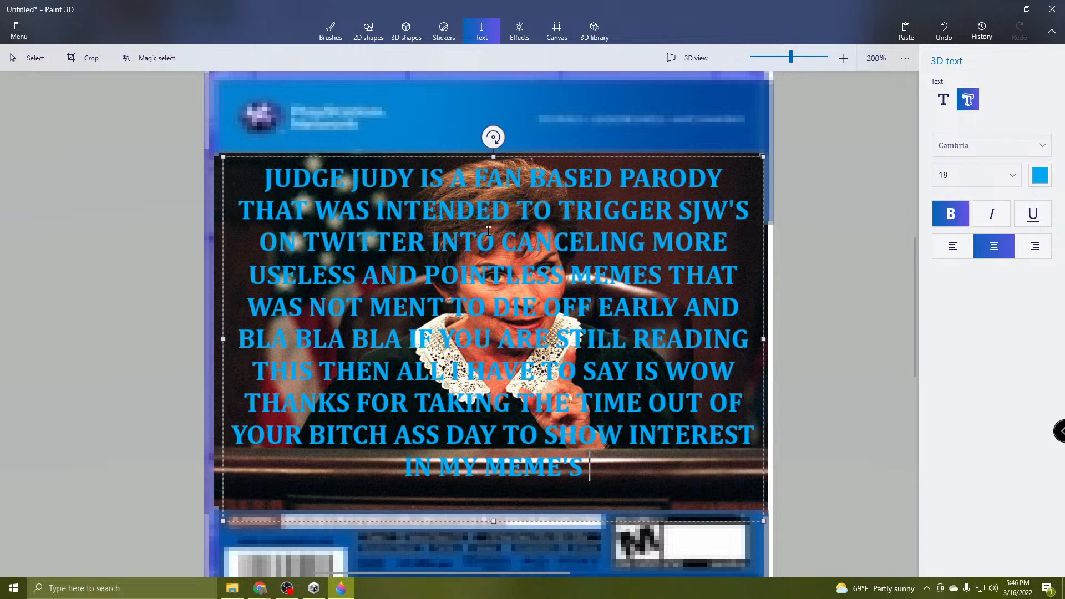
key(BackSpace)
Add the creator's username as a right-aligned size 14 signature line below the paragraph and commit the 3D text.
click(954, 175)
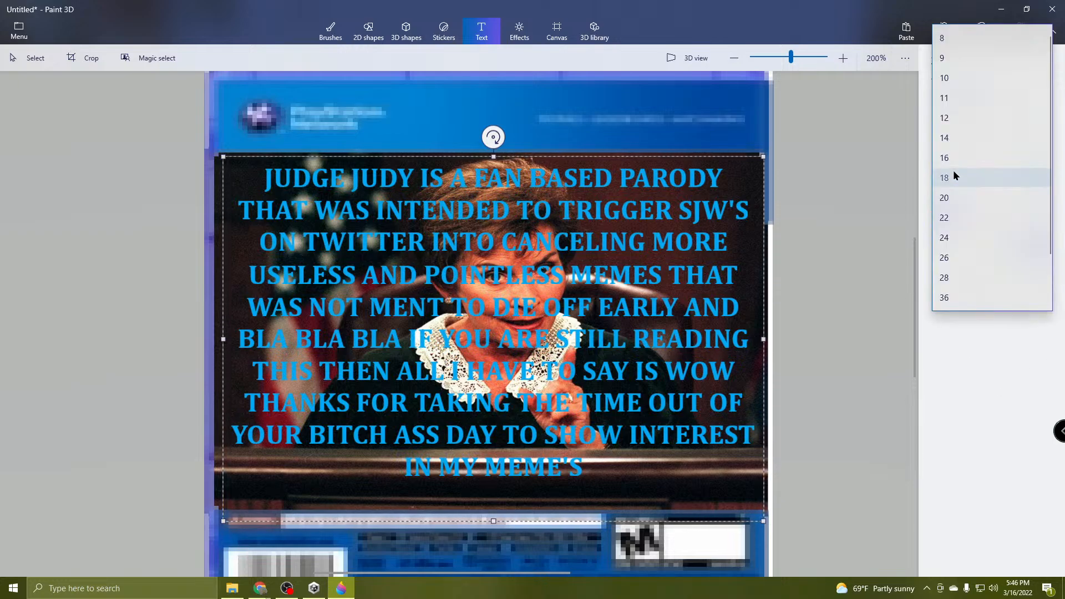
click(956, 139)
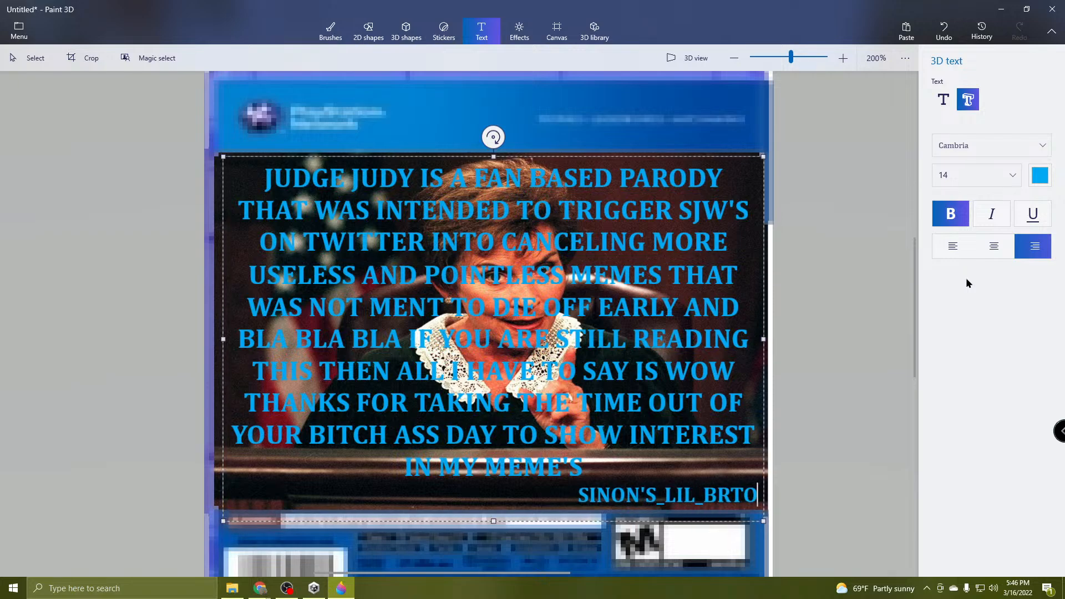
key(BackSpace)
key(BackSpace)
text(BRO)
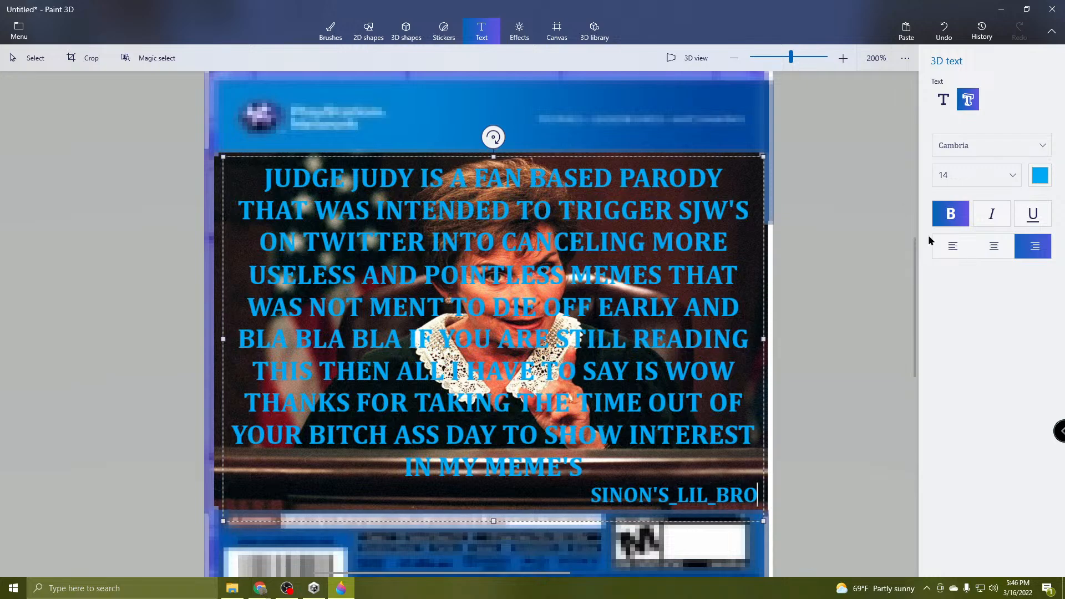
click(818, 471)
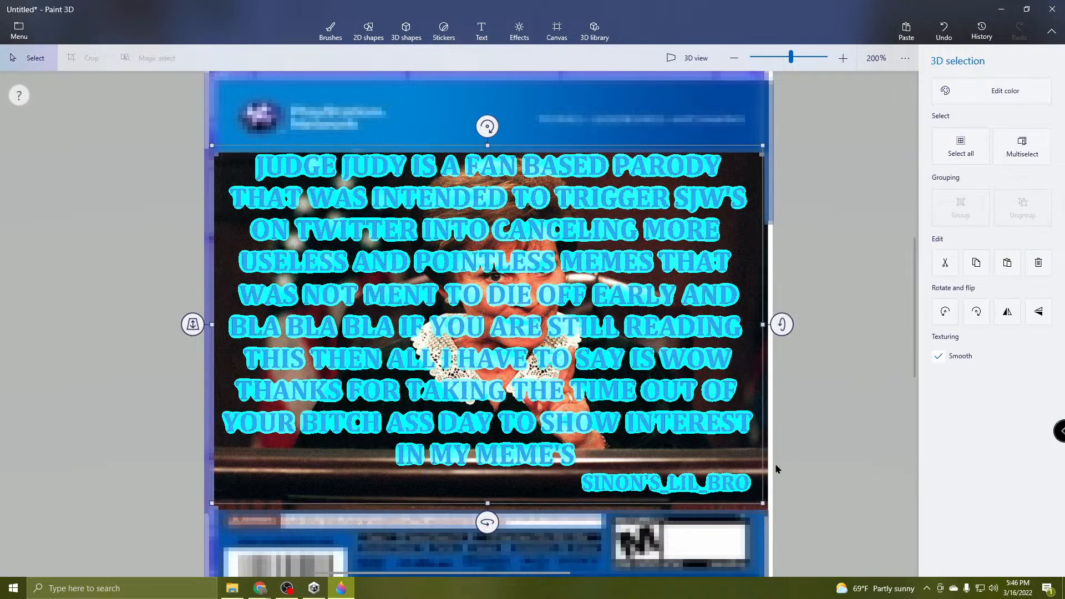
click(600, 467)
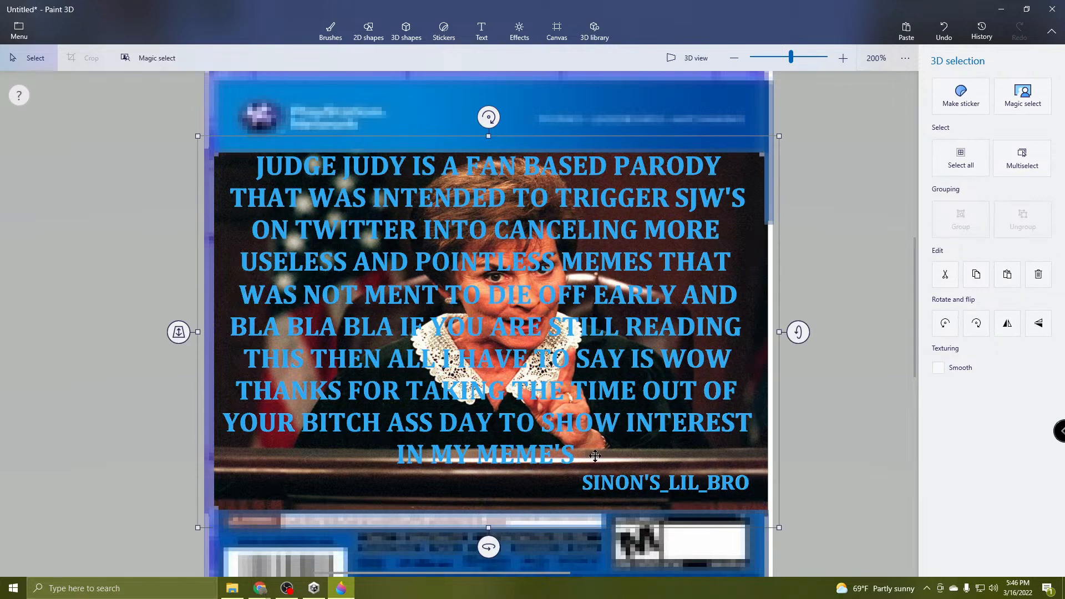
drag(595, 456, 516, 451)
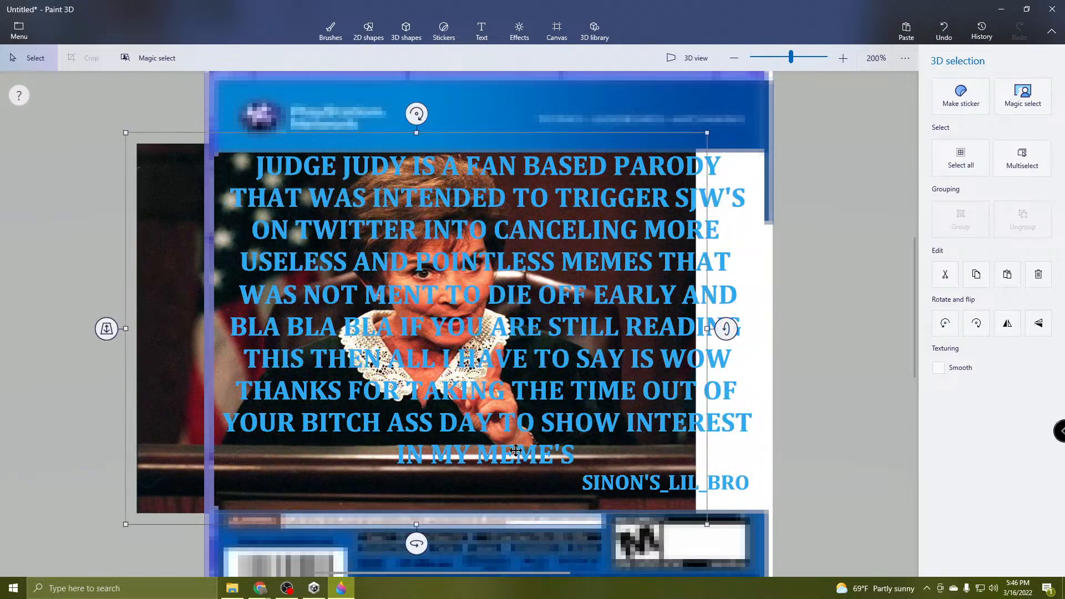
click(944, 32)
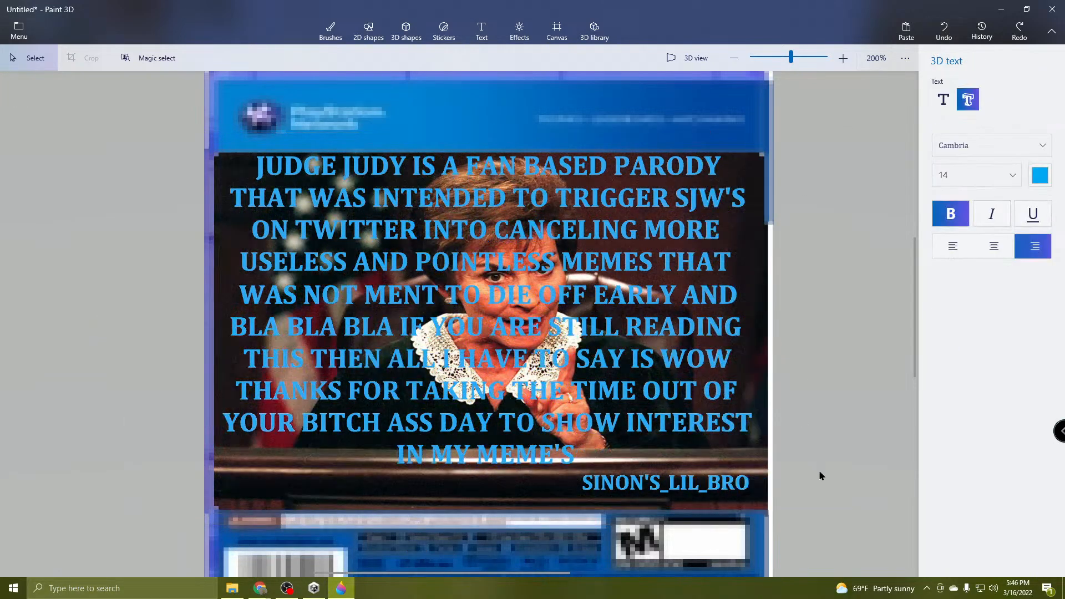
Shift the blue 3D text down over the judge photo, push it slightly back in depth, and nudge it right to center it.
click(531, 428)
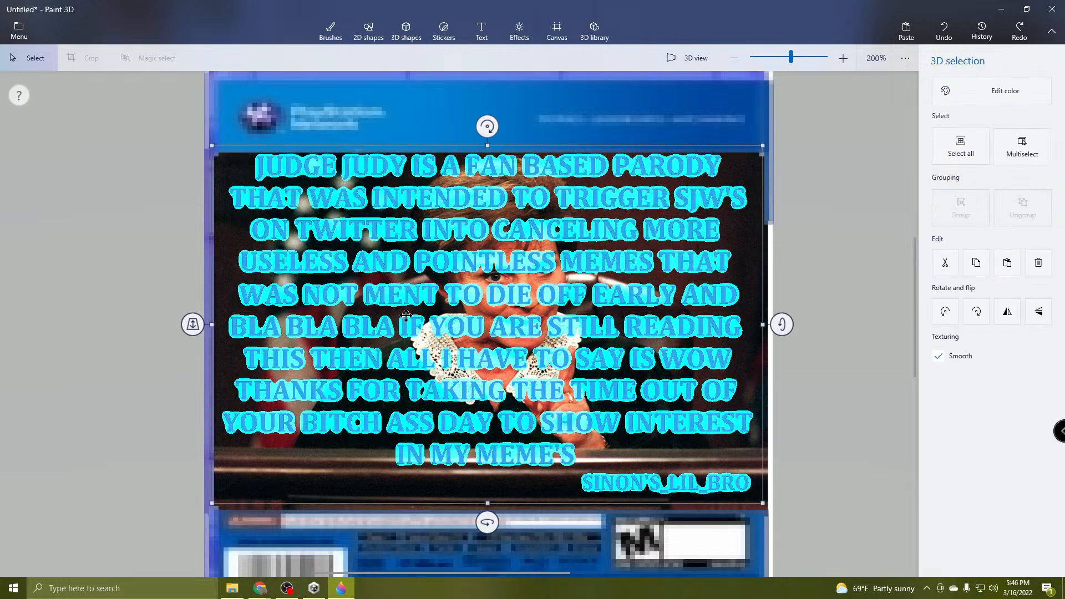
drag(405, 317, 407, 325)
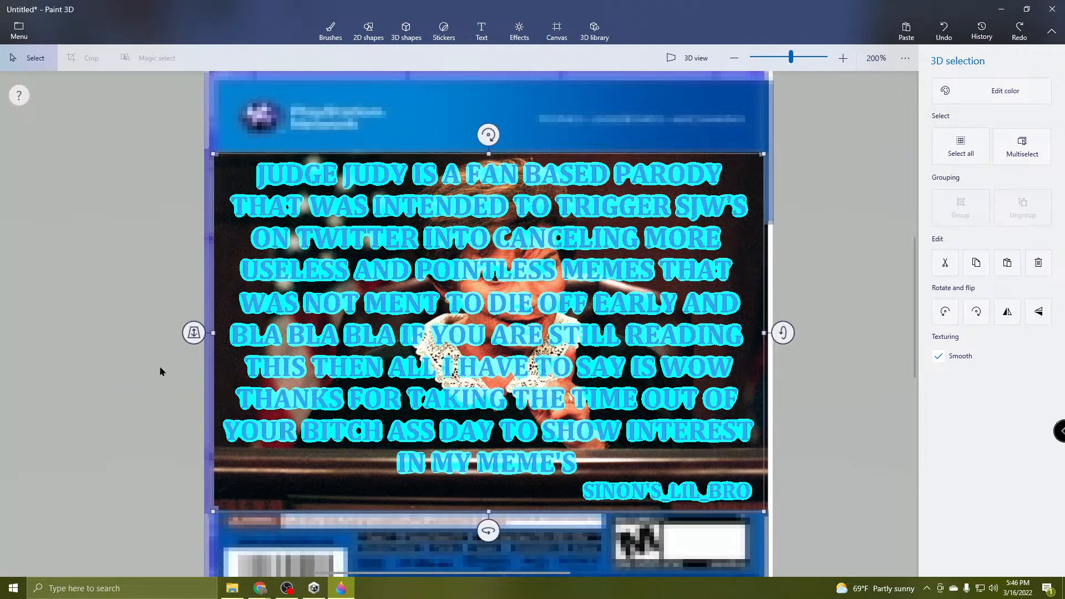
drag(188, 333, 195, 201)
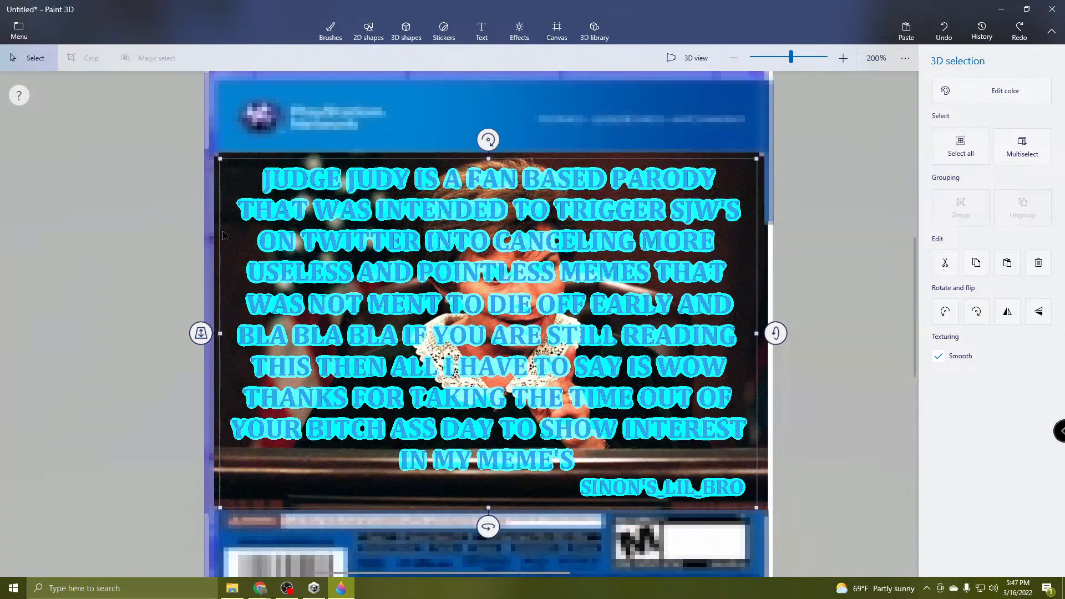
click(309, 333)
drag(309, 334, 314, 334)
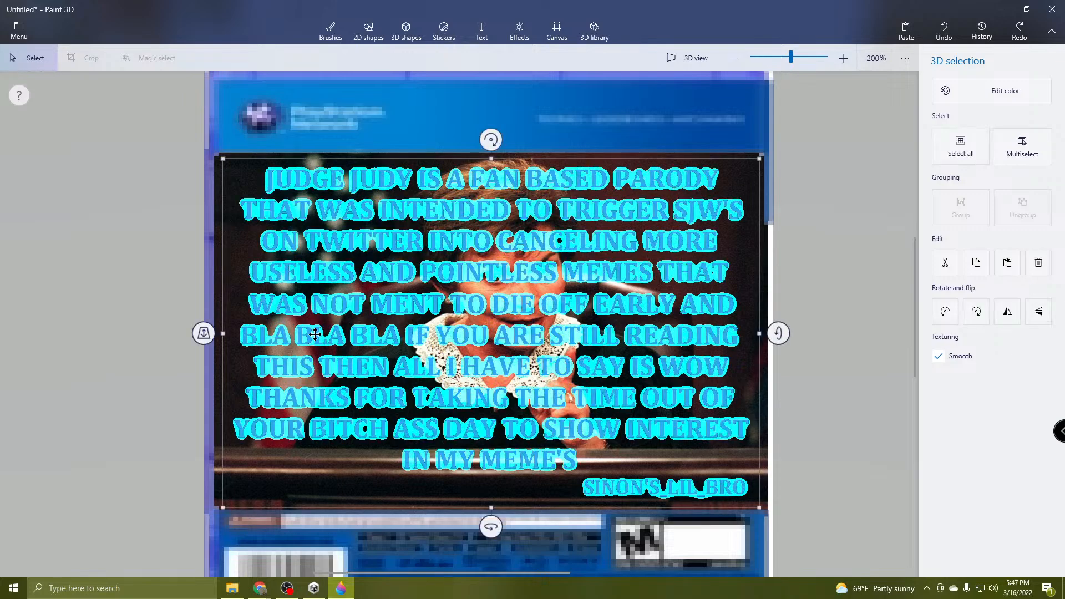
click(827, 315)
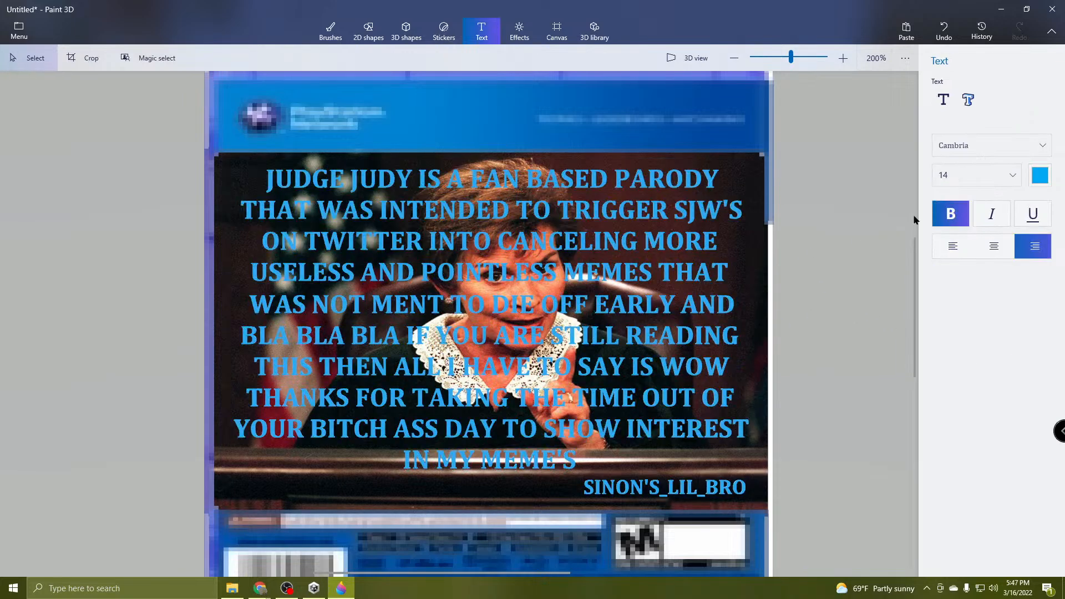
Create a white, size 18, center-aligned 3D text box covering the blue paragraph on the judge photo.
click(973, 171)
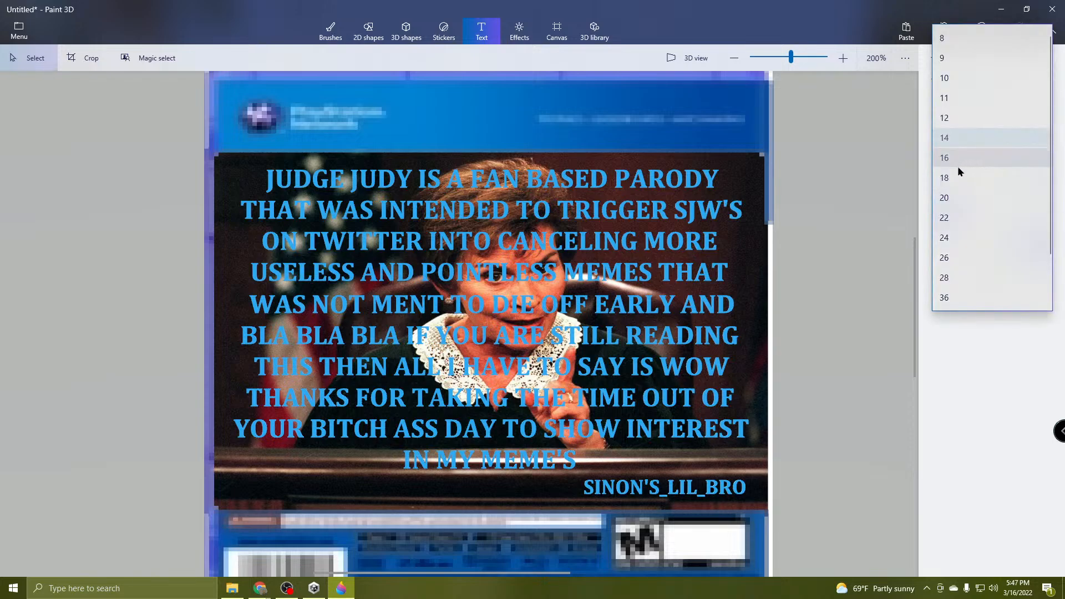
click(966, 176)
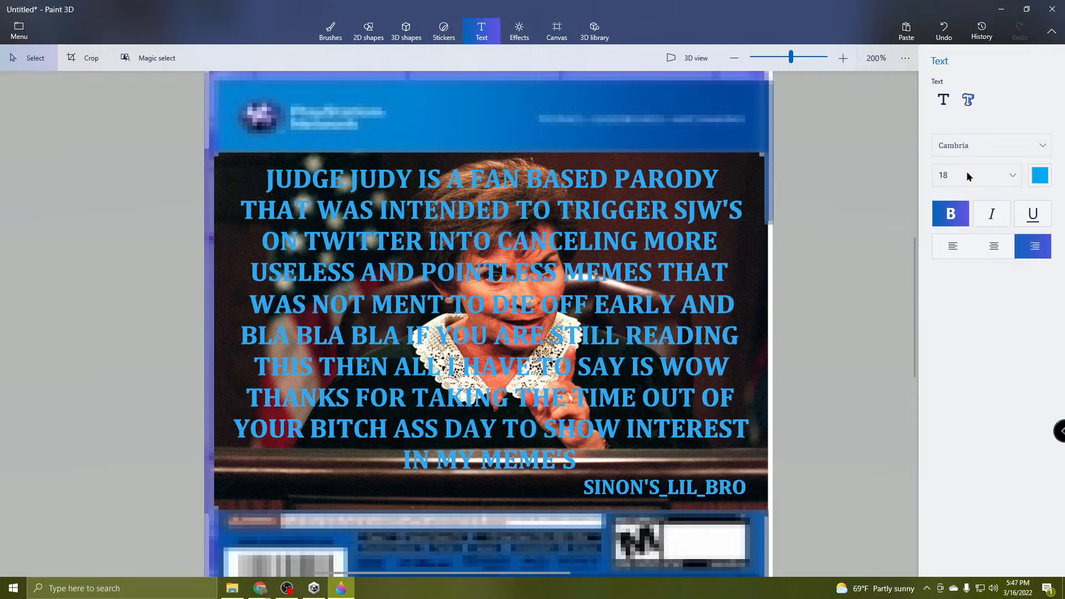
click(1040, 176)
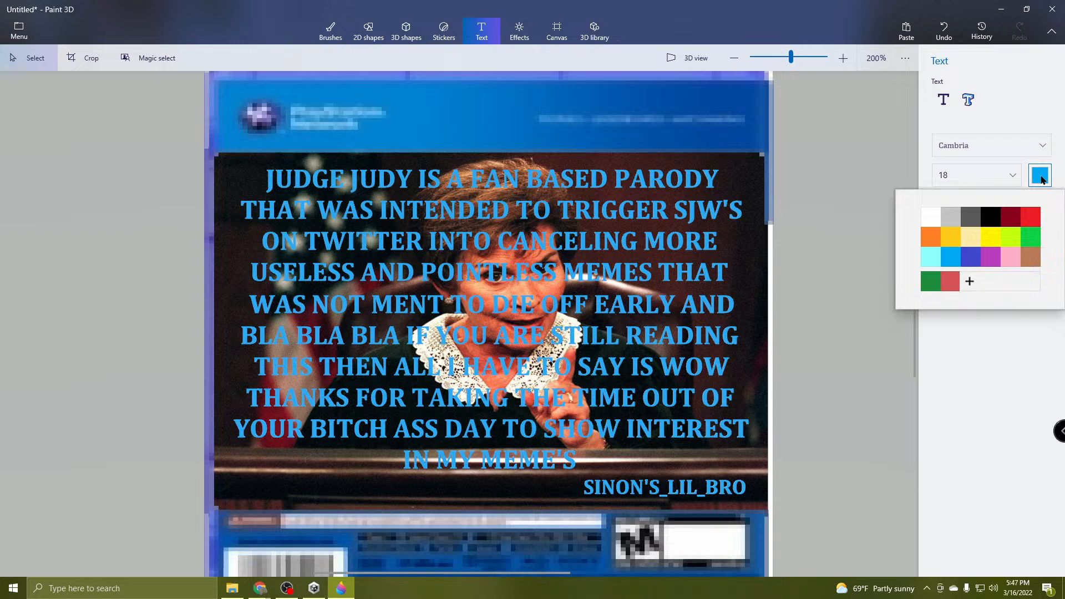
click(931, 216)
click(971, 101)
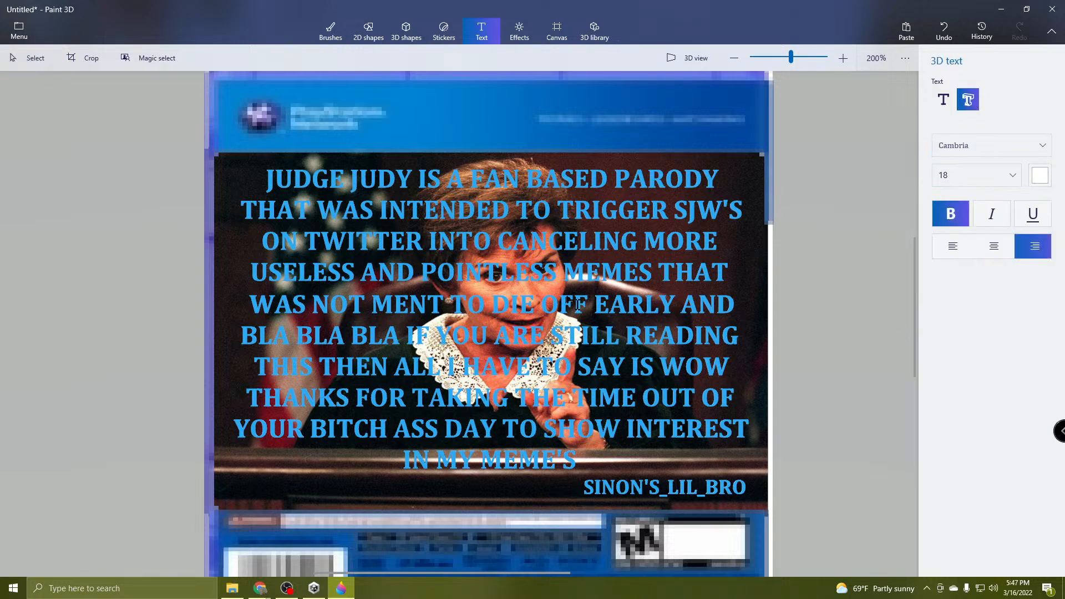
drag(226, 161, 761, 506)
click(769, 513)
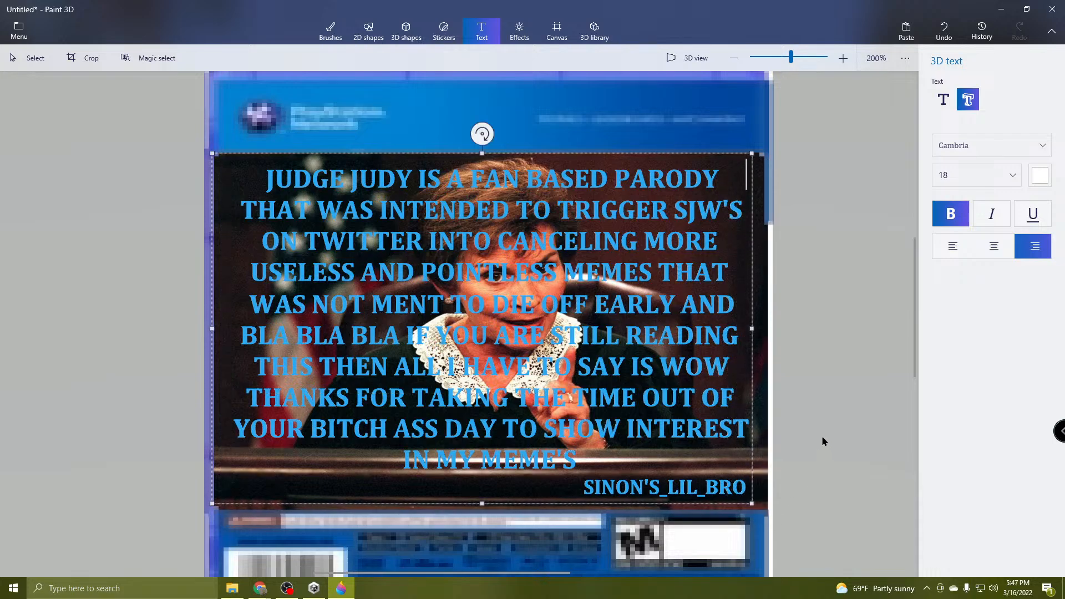
click(999, 250)
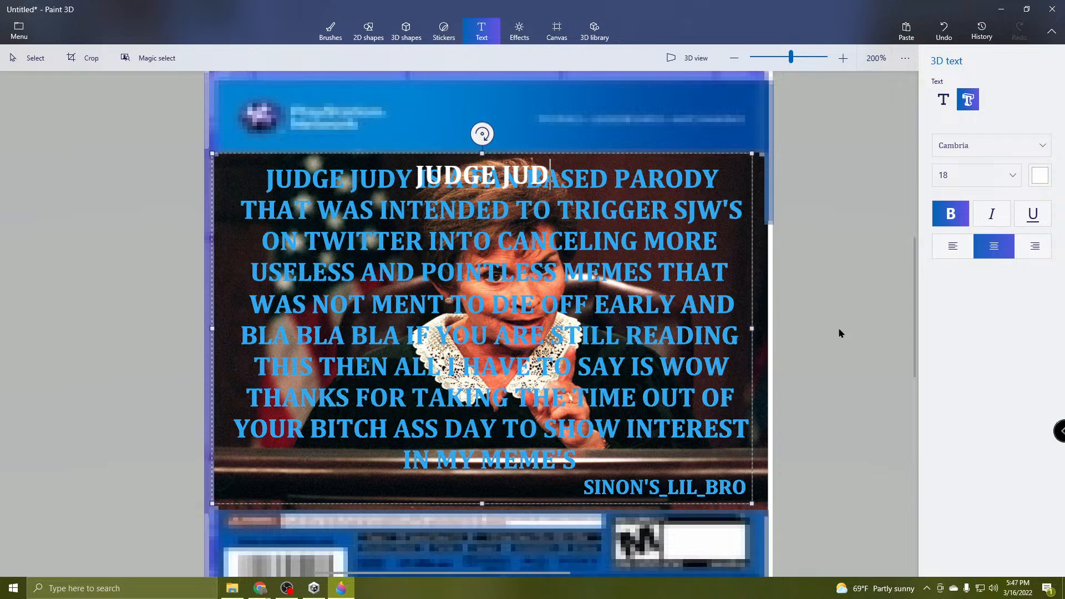
Enter the white 3D text's opening as "JUDGE JUDY IS A FAN BASED PARODY THAT WAS INTENDED TO TRIGGER SJW'S ON".
text(IS A FAN BASED PARODY)
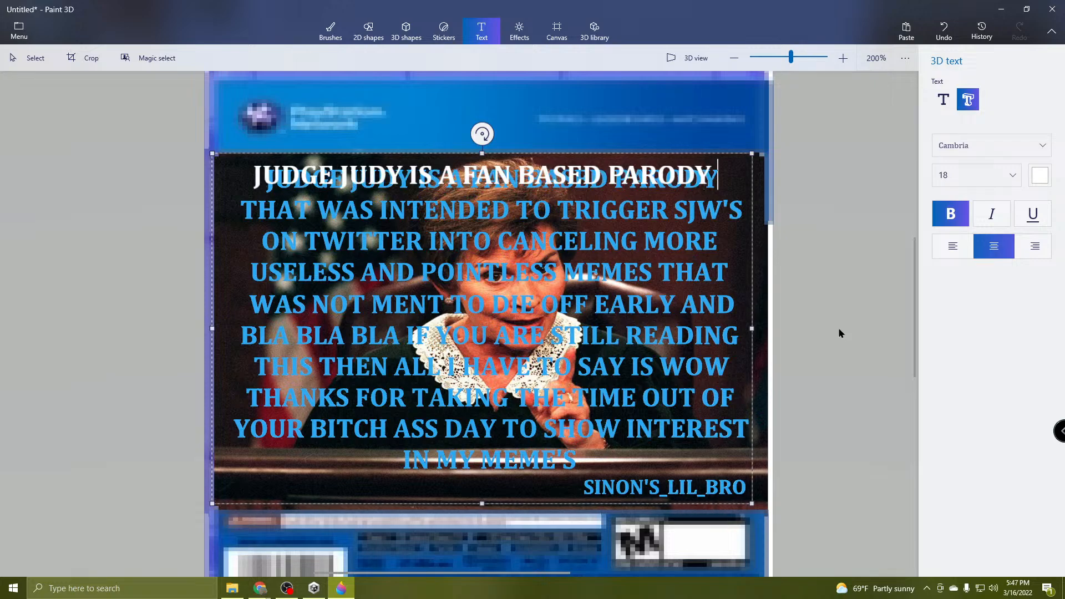
text(T)
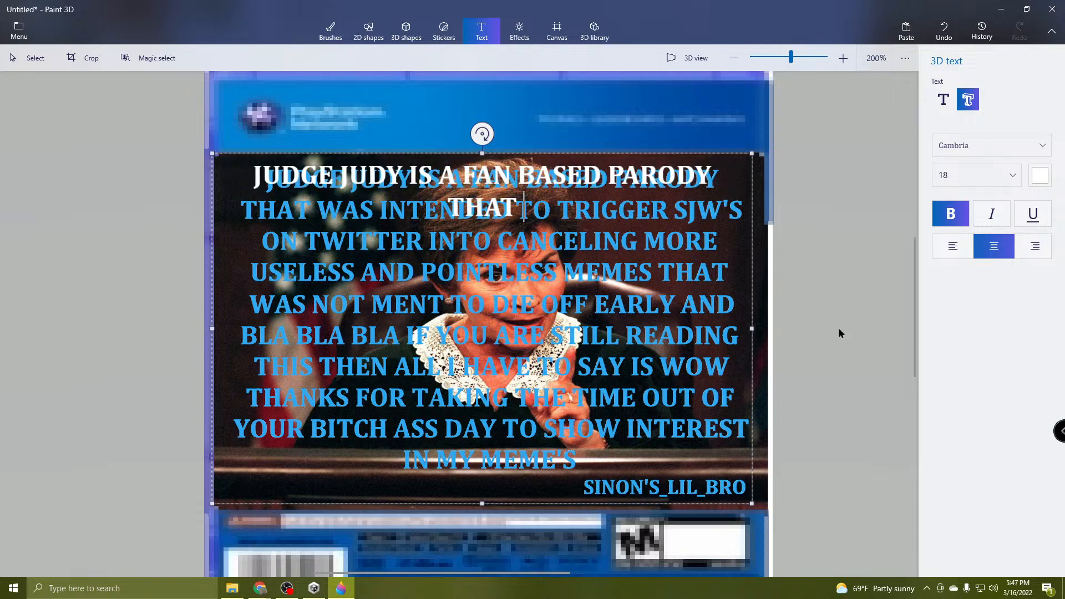
text( WAS INTE)
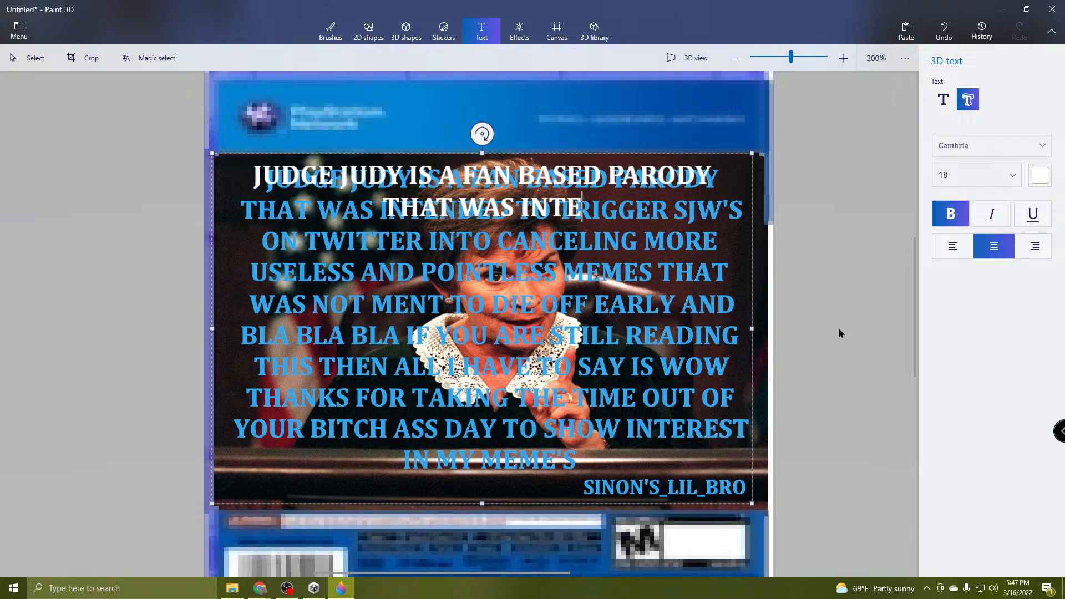
text(NDED )
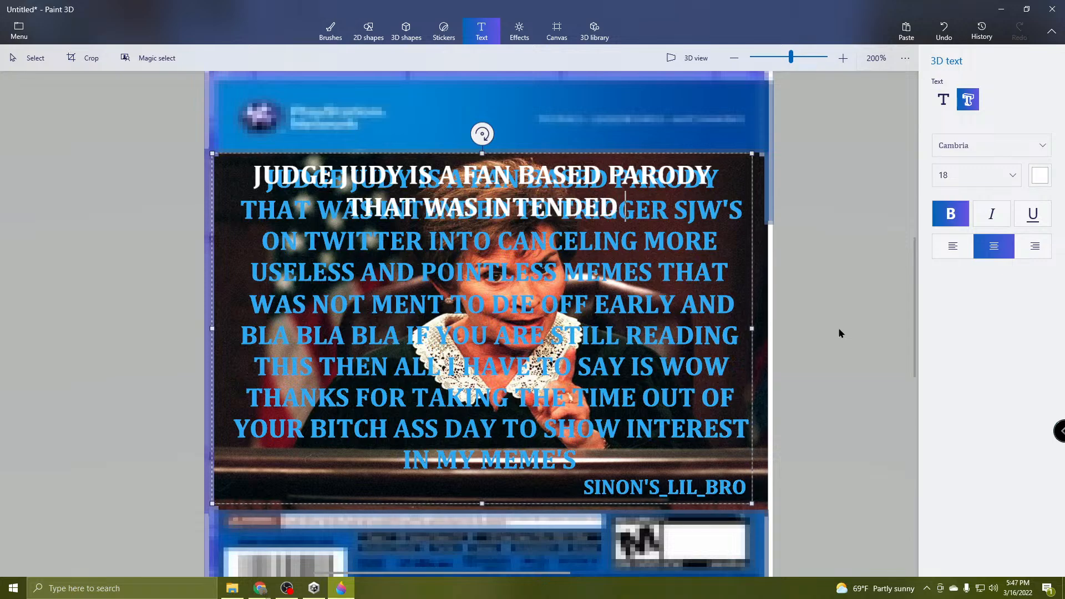
text(TO TRIG)
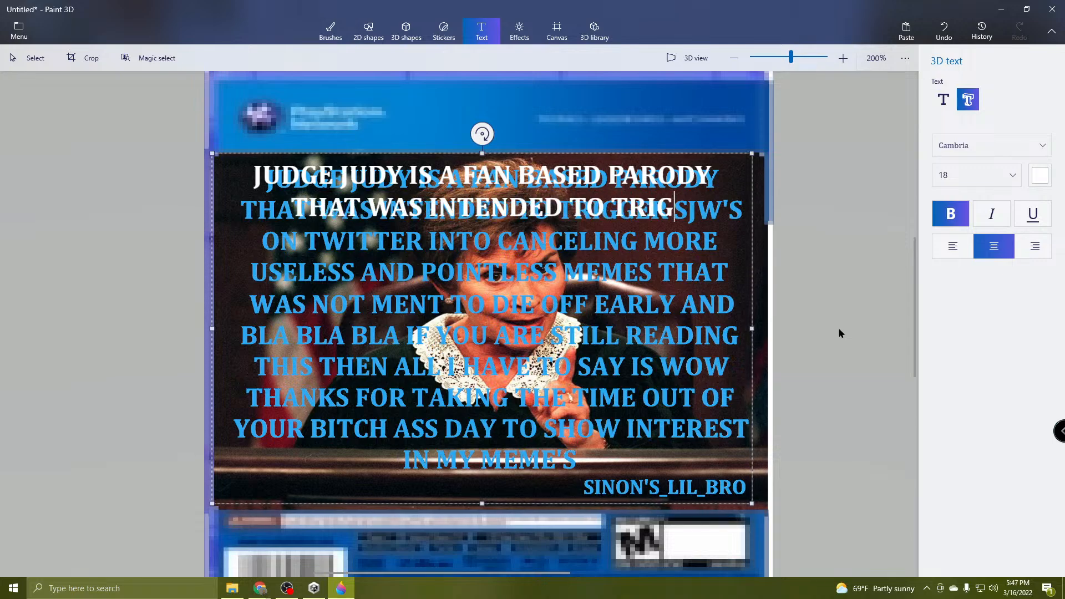
text(GER S)
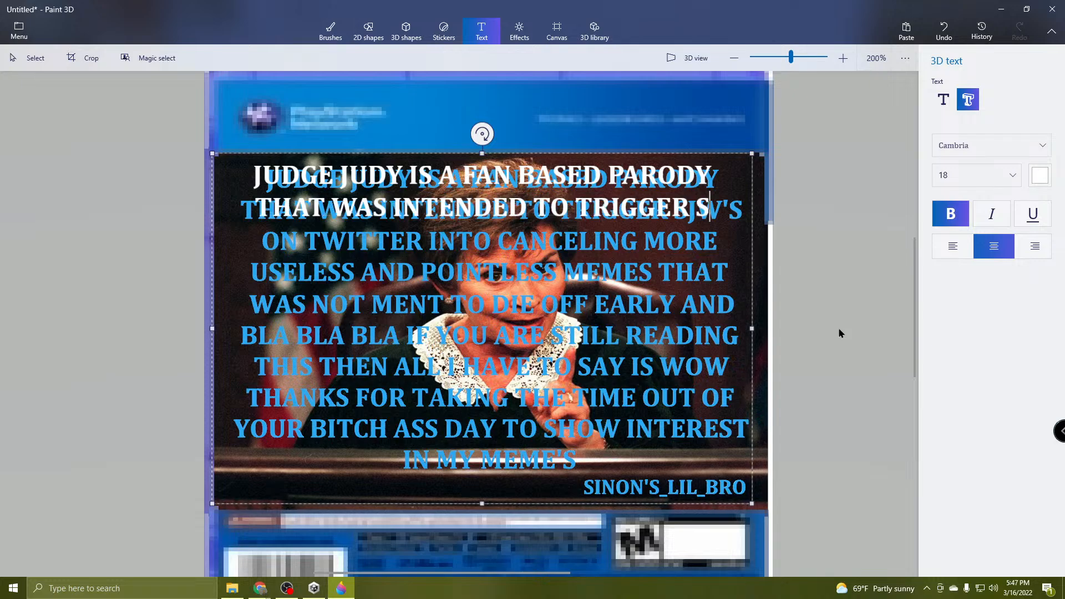
text(JW'S ON)
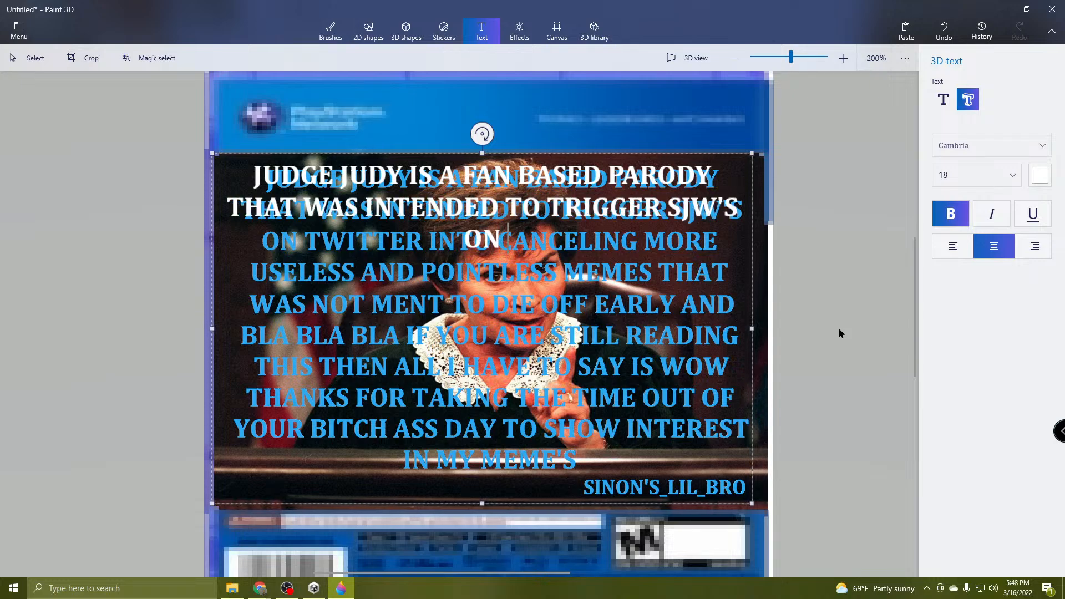
Continue the white paragraph with "TWITTER INTO CANCELING MORE USELESS", matching the wording of the blue text underneath.
text( TWITTE)
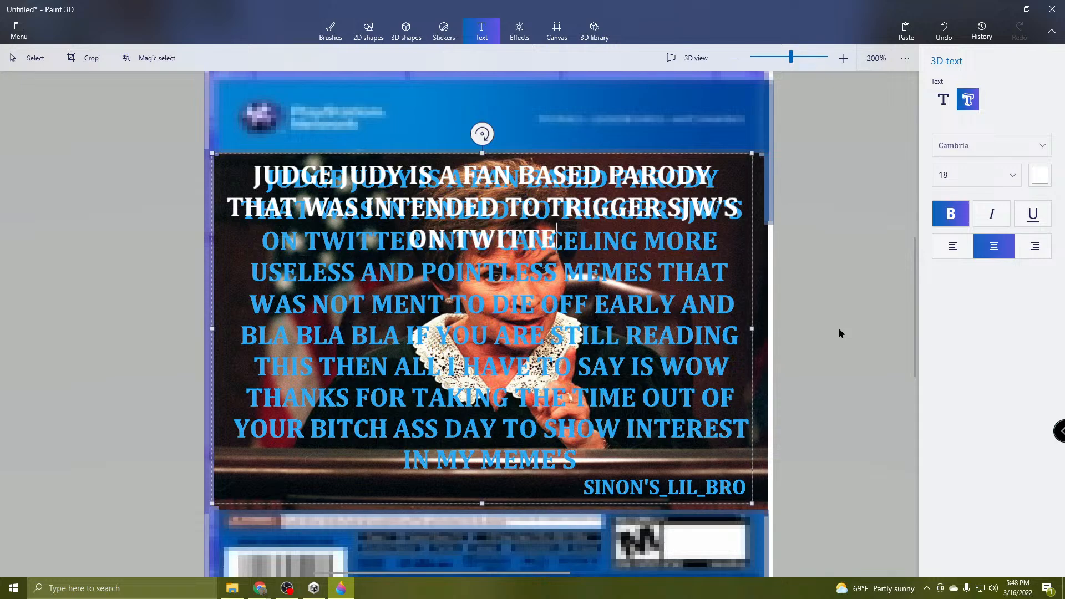
text(R IN)
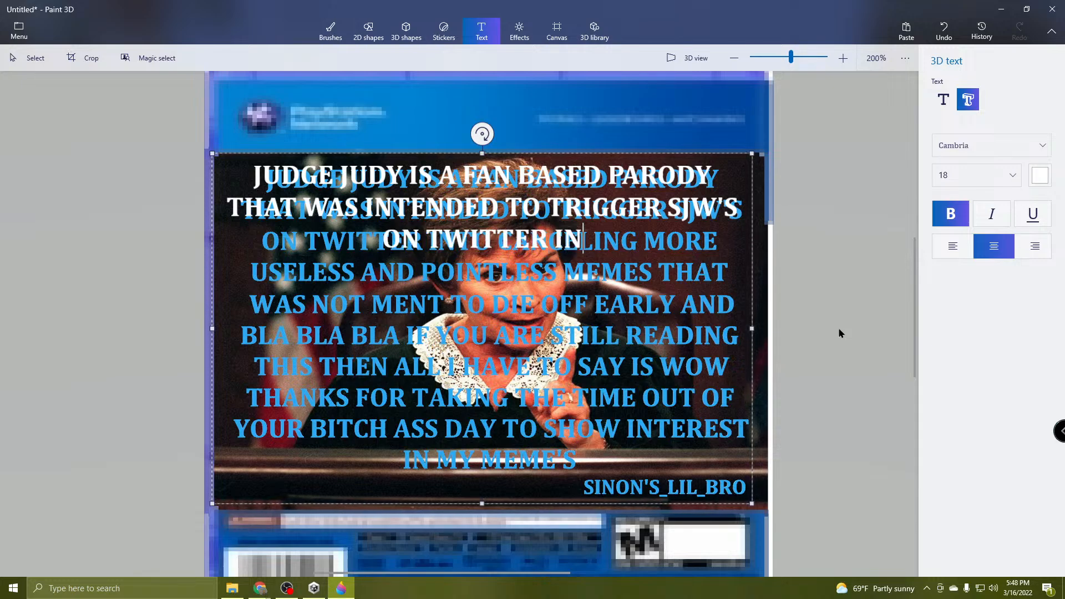
text(TO CANC)
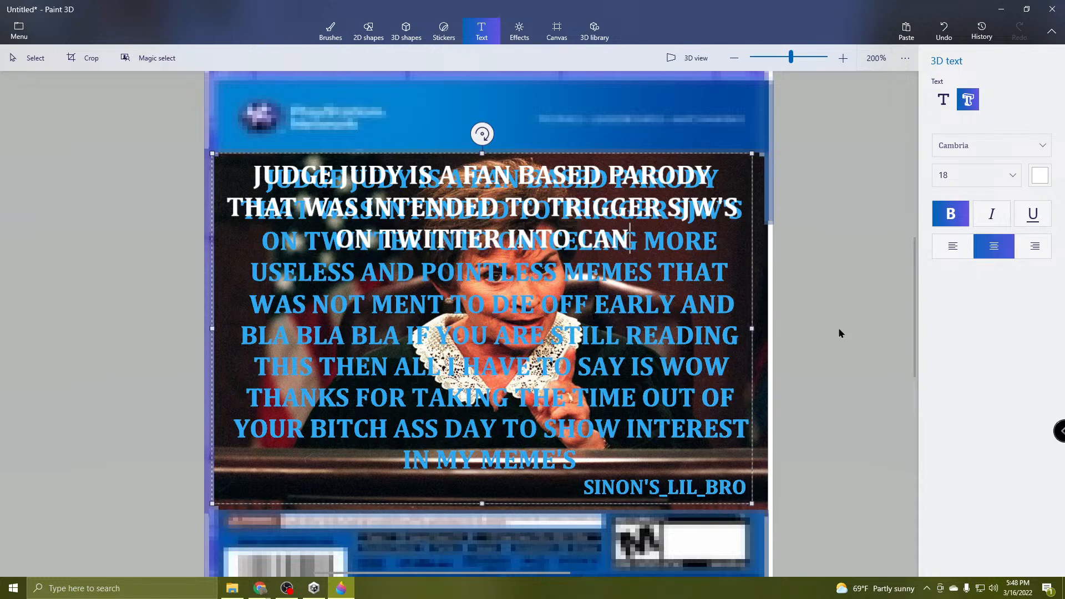
key(BackSpace)
text(CEL)
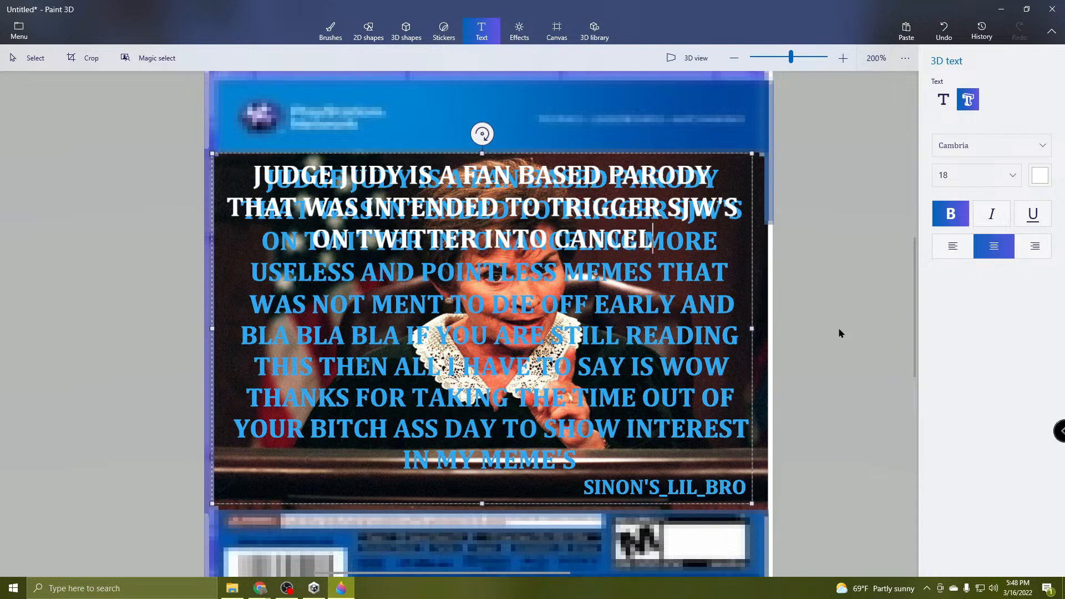
text(ING MO)
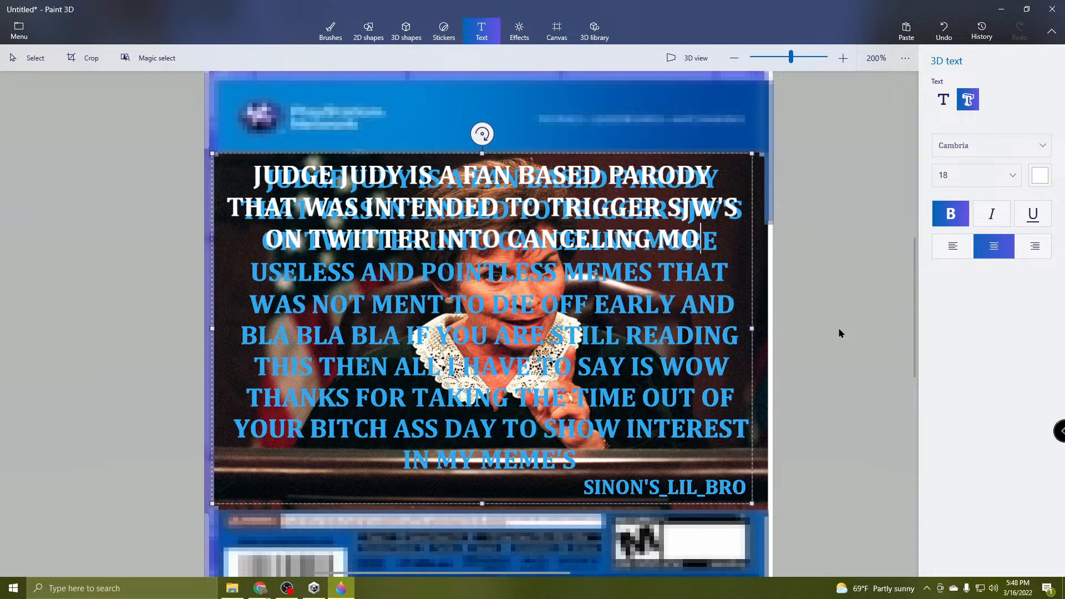
text(RE U)
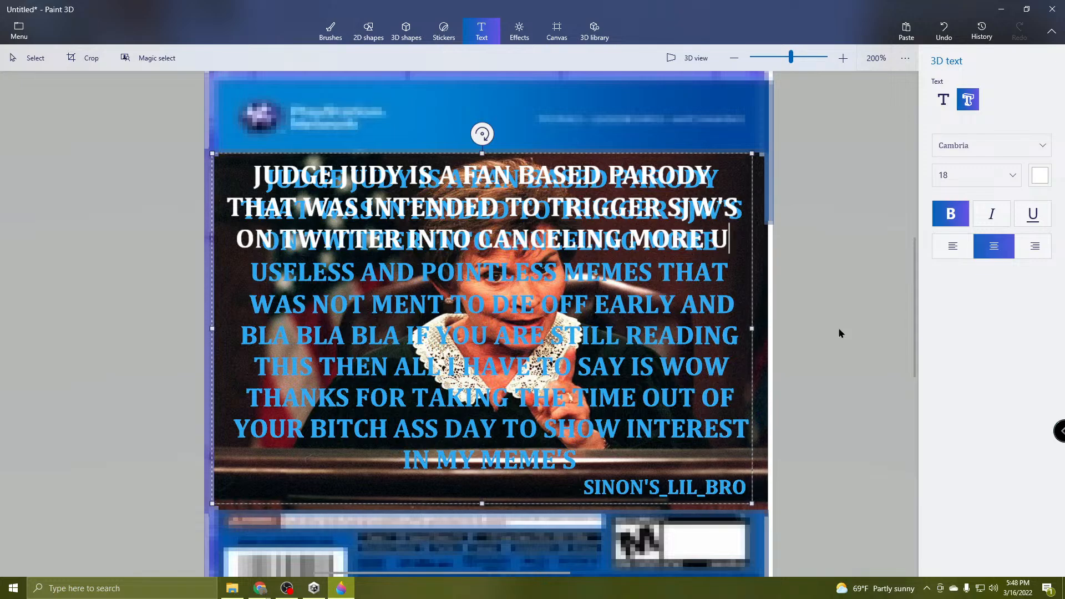
text(SELESS)
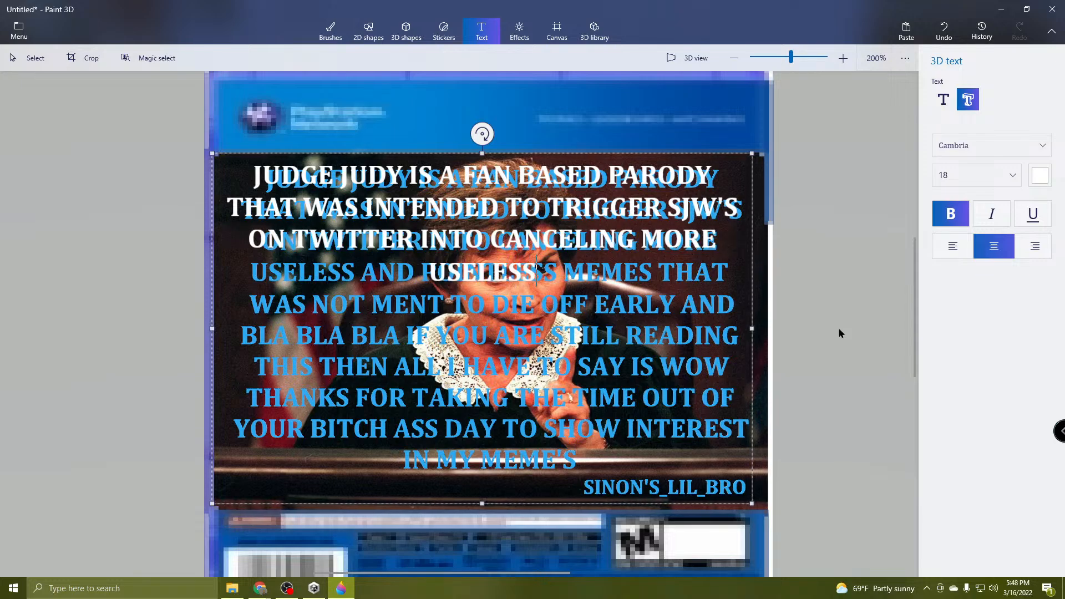
text( AND POI)
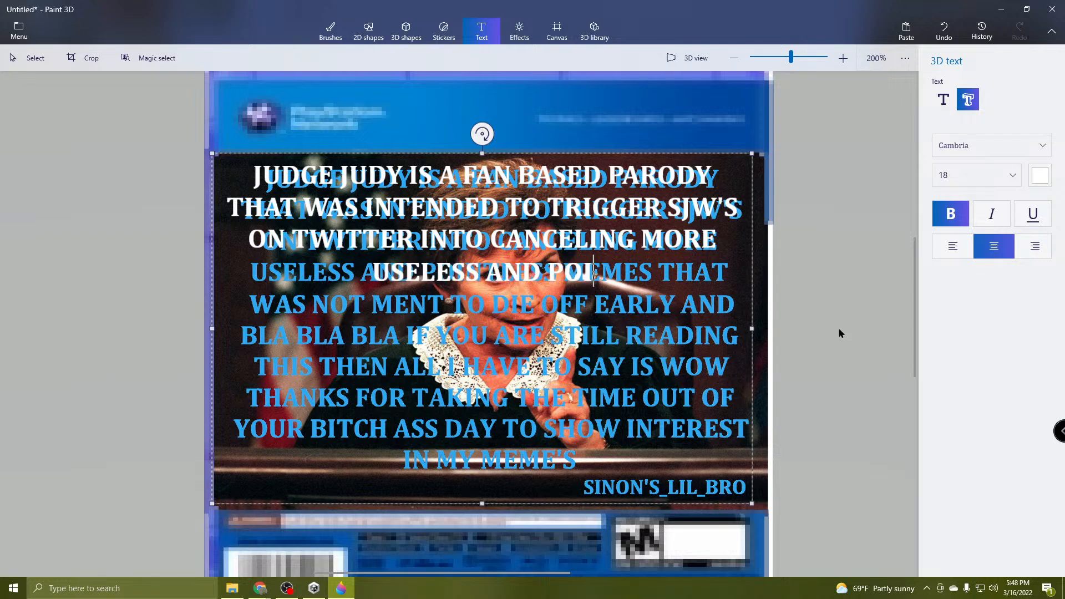
text(NTLESS)
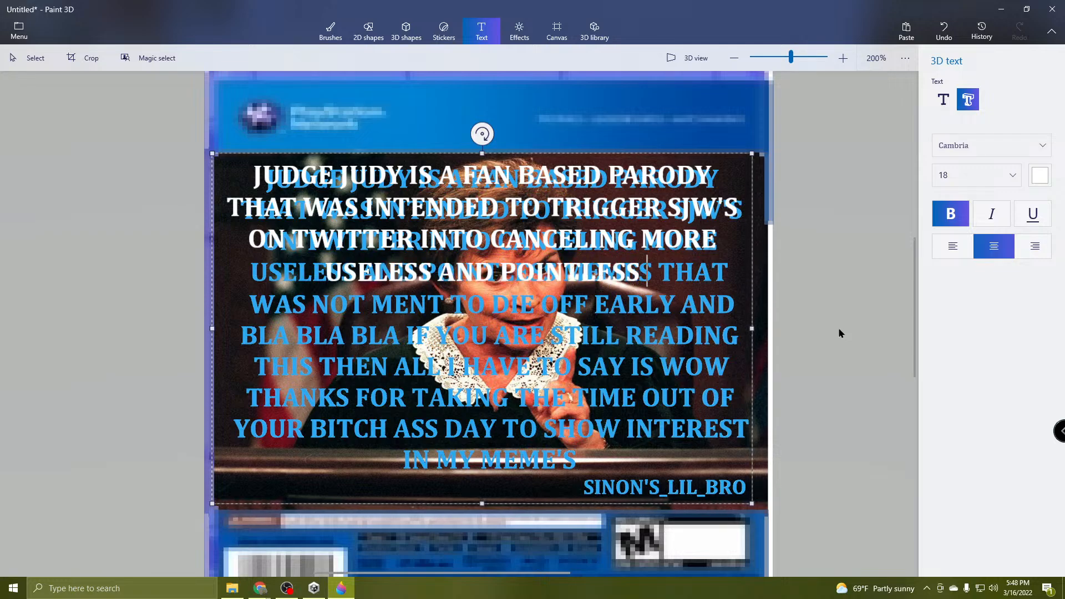
text( MEME)
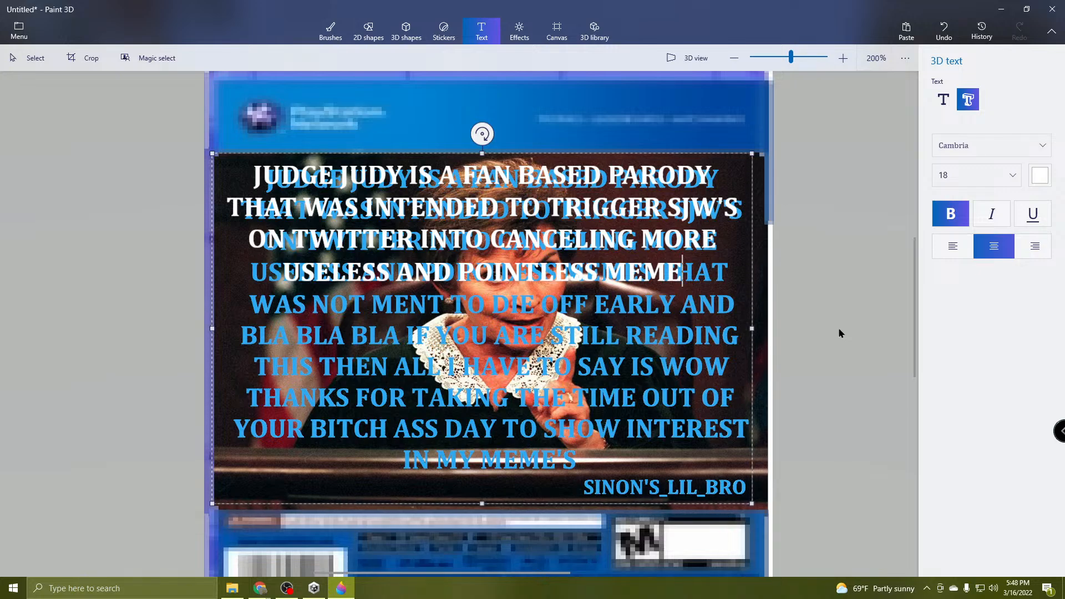
text('S THAT)
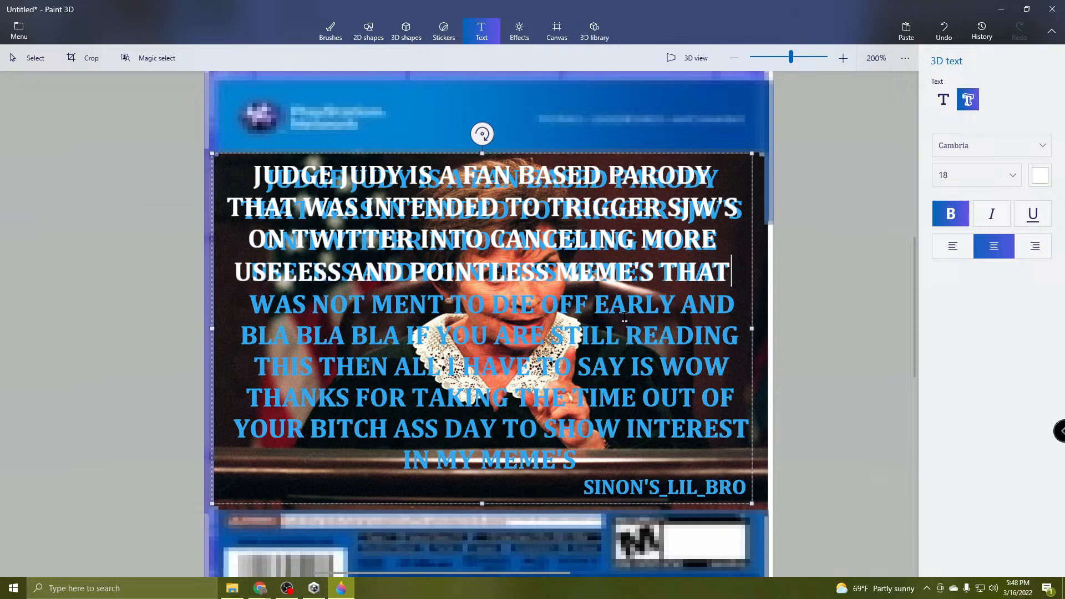
key(BackSpace)
key(BackSpace)
key(BackSpace)
key(BackSpace)
key(BackSpace)
key(BackSpace)
key(BackSpace)
key(BackSpace)
key(BackSpace)
key(BackSpace)
key(BackSpace)
key(BackSpace)
key(BackSpace)
key(BackSpace)
key(BackSpace)
key(BackSpace)
key(BackSpace)
key(BackSpace)
key(BackSpace)
key(BackSpace)
key(BackSpace)
key(BackSpace)
key(BackSpace)
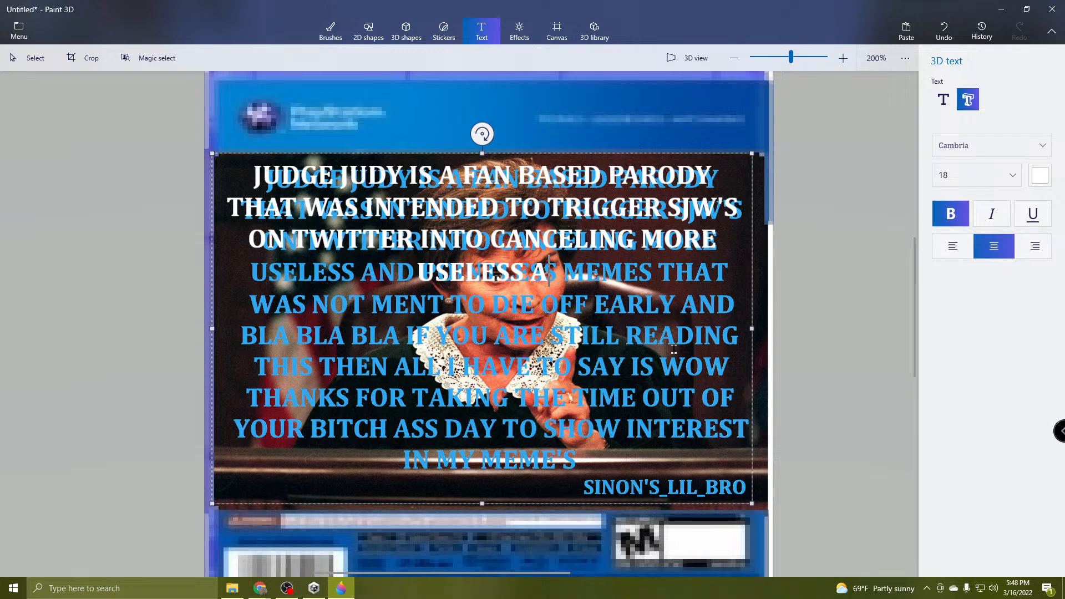
Complete the fourth line of the white paragraph as "USELESS AND POINTLESS MEMES THAT", without an apostrophe in MEMES.
text(ND )
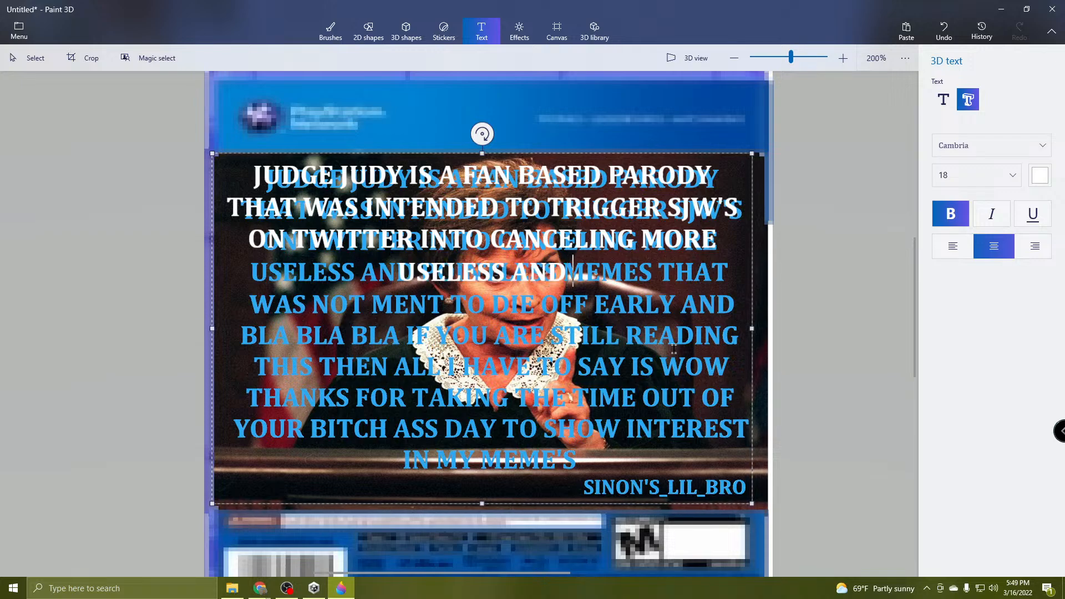
text(POIN)
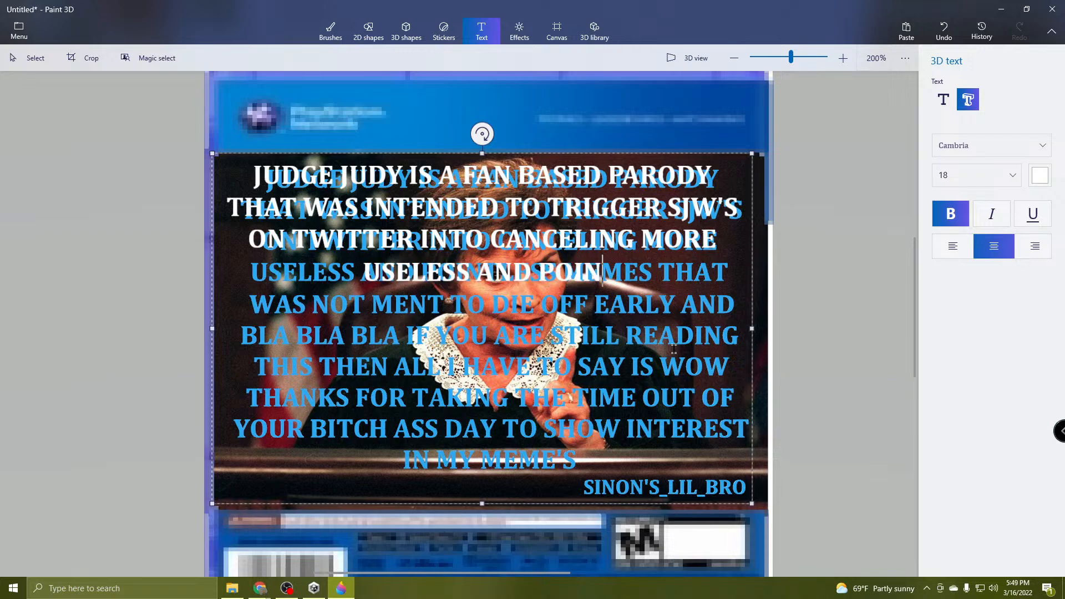
text(TLESS)
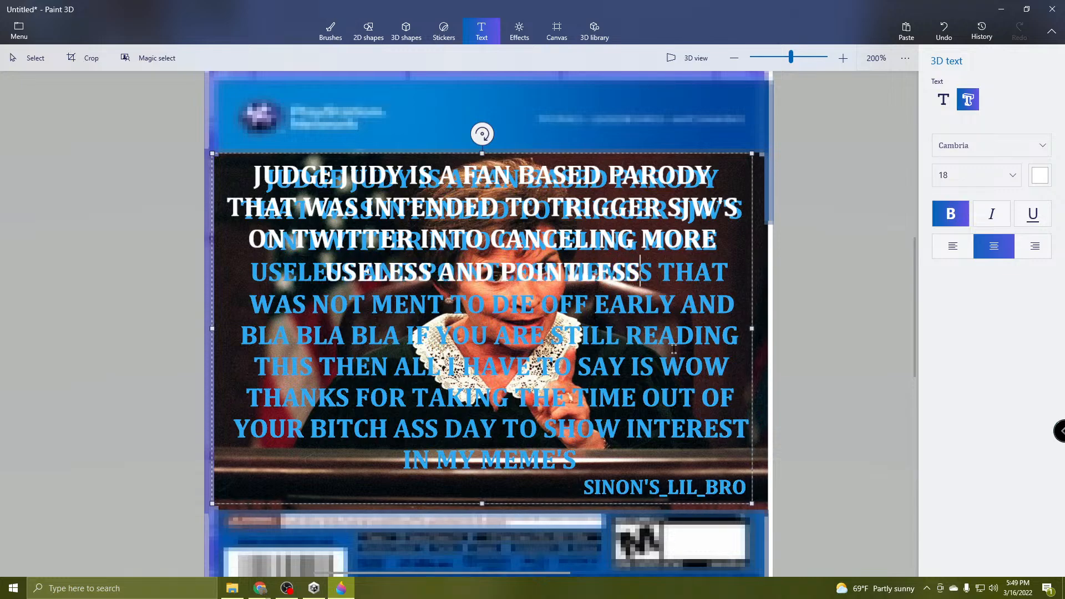
text( MEMES)
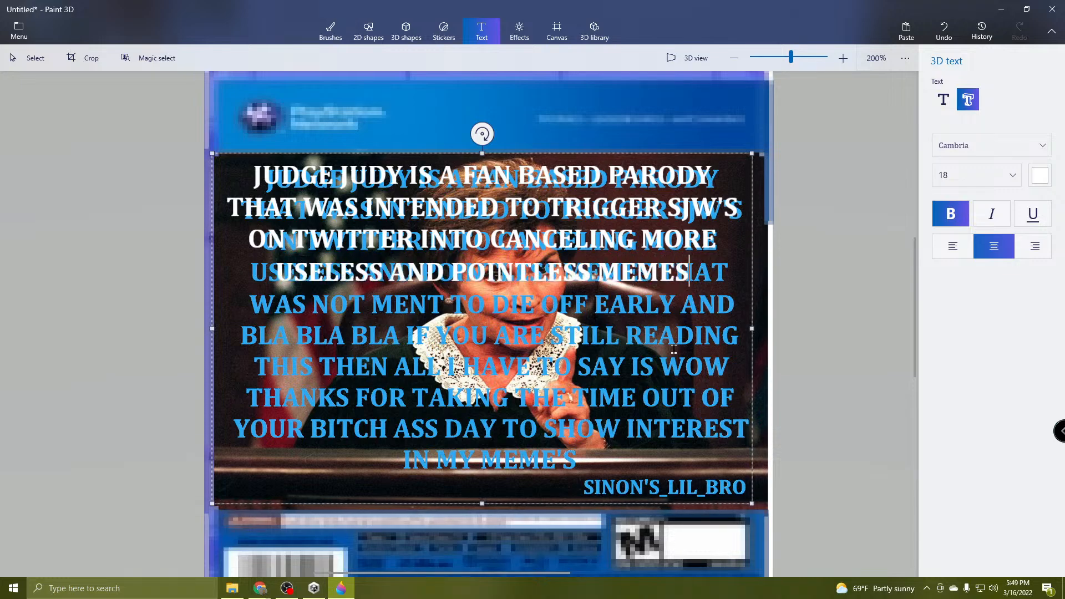
text( THAT)
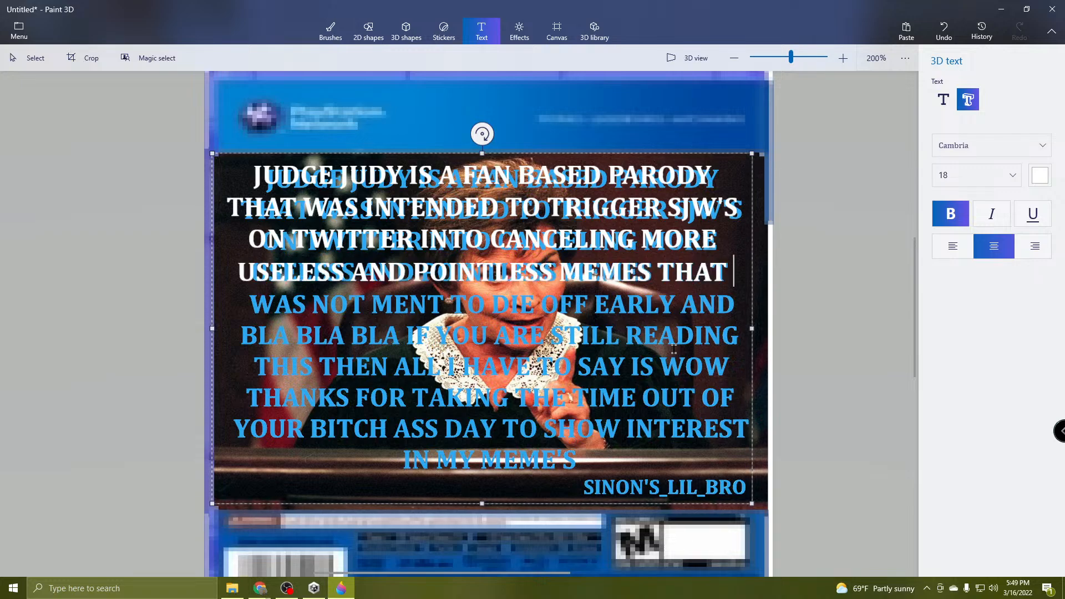
Add "WAS NOT MENT TO DIE OFF EARLY AND" as the fifth line of the white 3D text.
text( WAS NO)
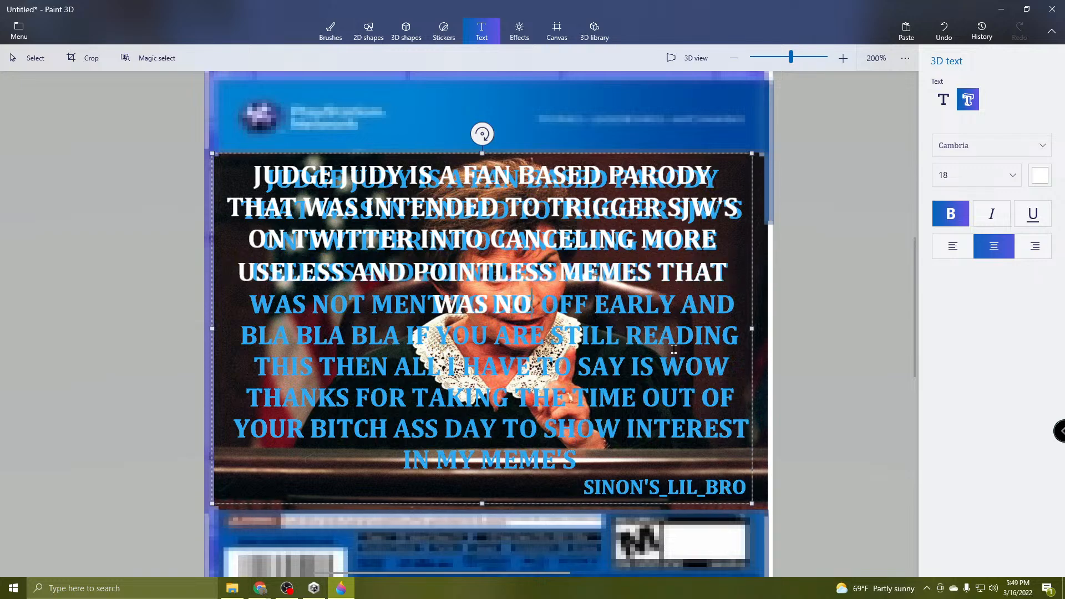
text(T MENT)
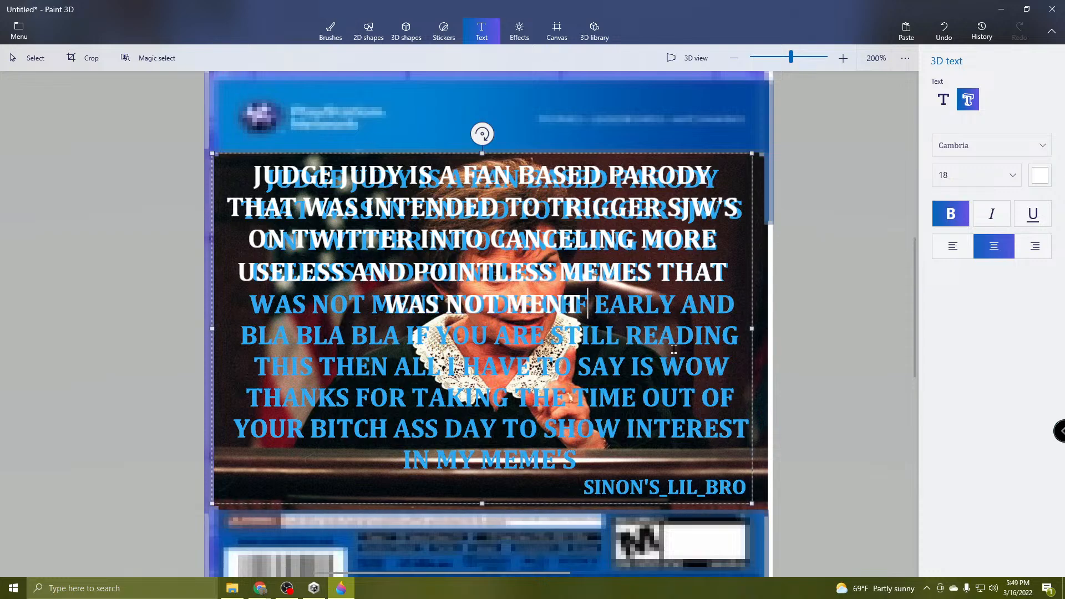
text( TO DI)
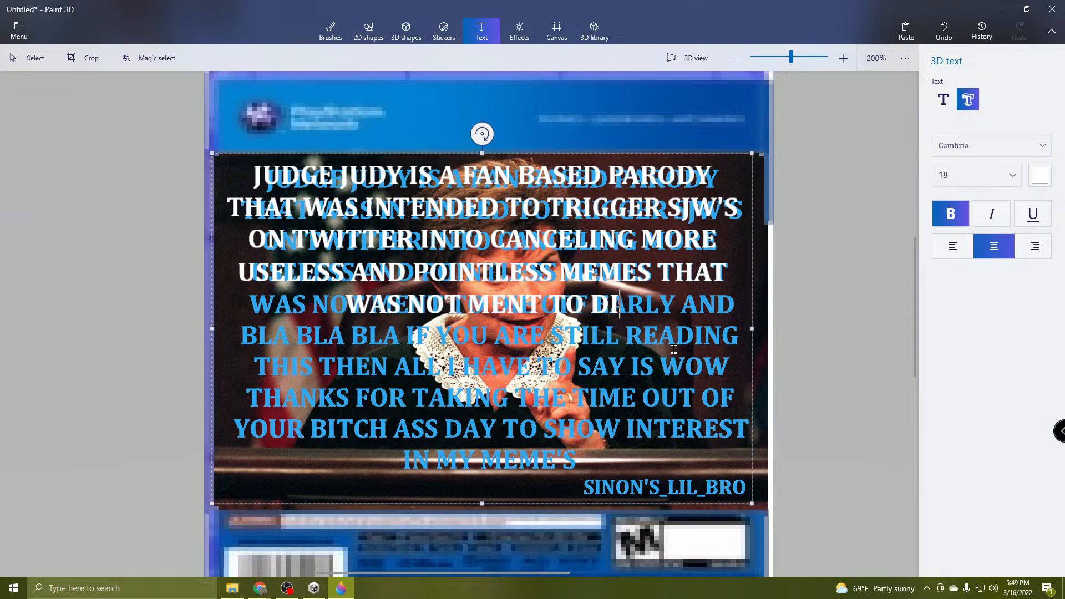
text(E OFF)
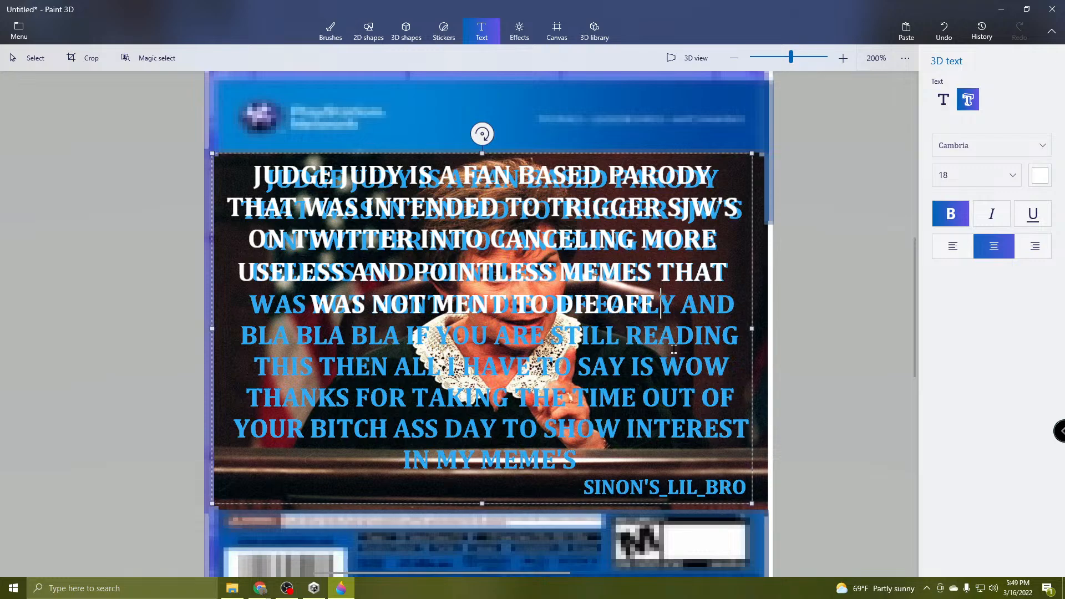
text( EARLY A)
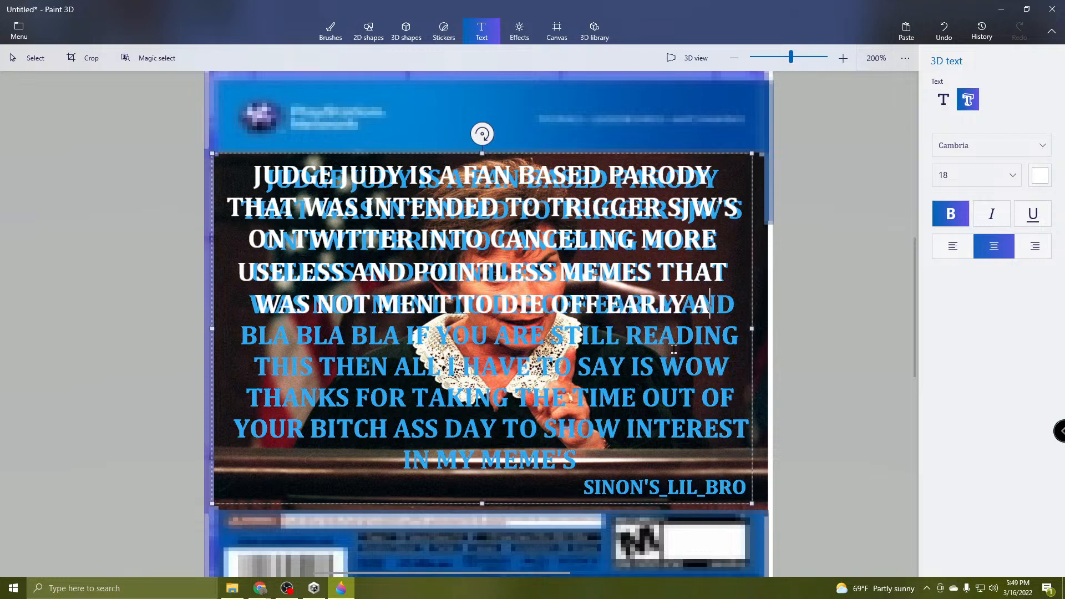
text(ND)
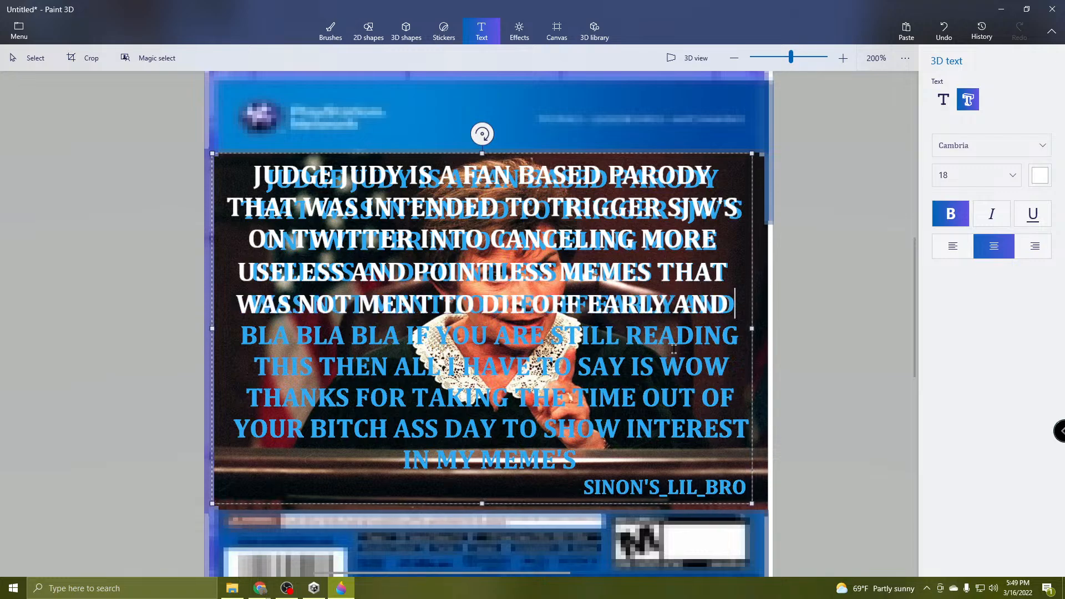
Add "BLA BLA BLA IF YOU OR STILL READING" as the sixth line of the white 3D text.
text( BLA BL)
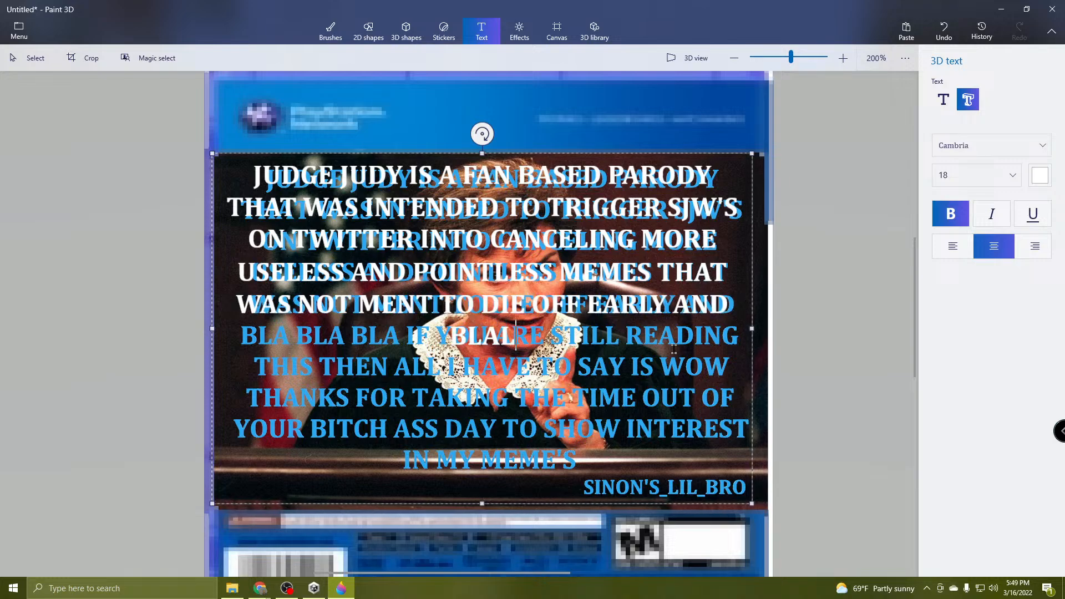
key(BackSpace)
text(BLA B)
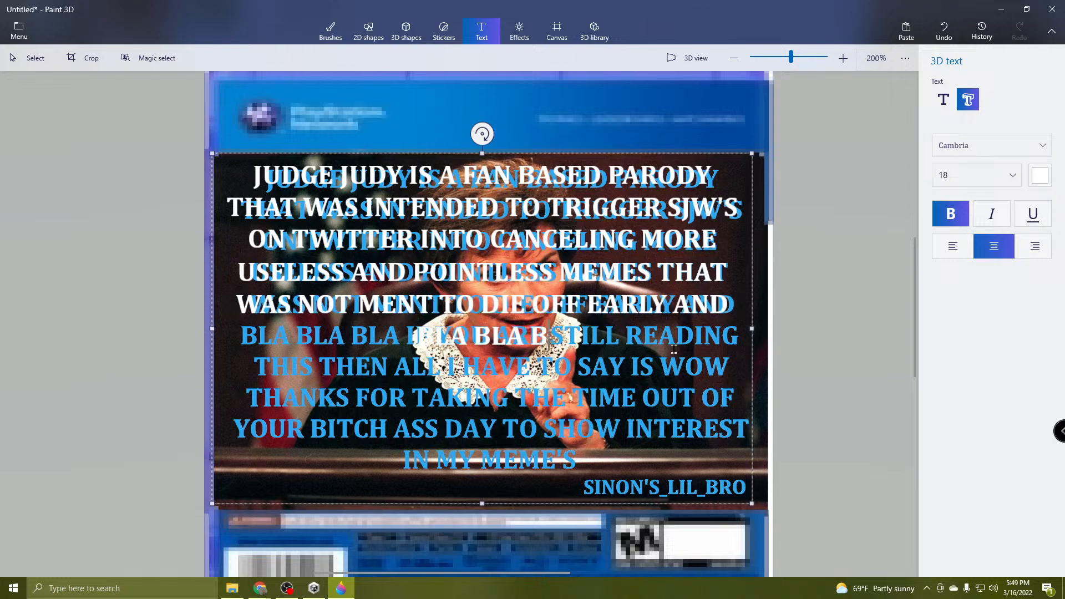
text(LA)
text( IF YO)
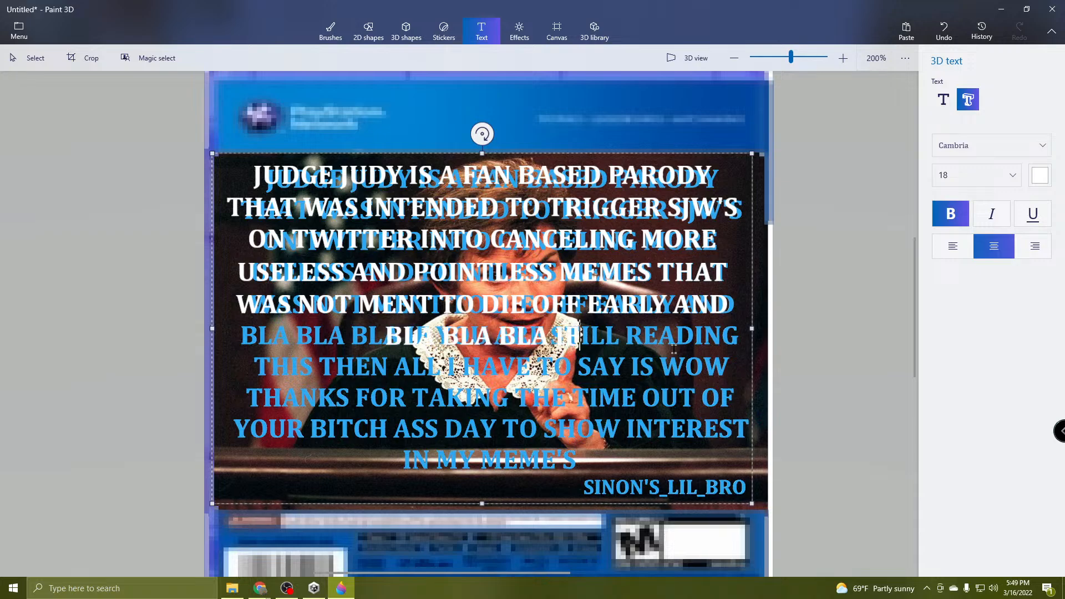
text(U OR ST)
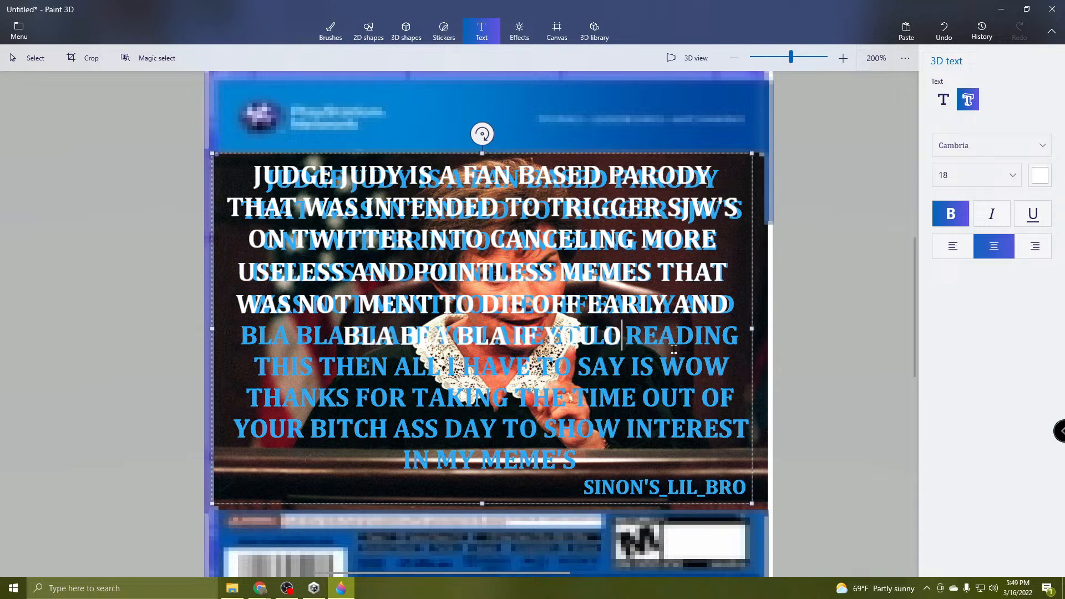
text(ILL)
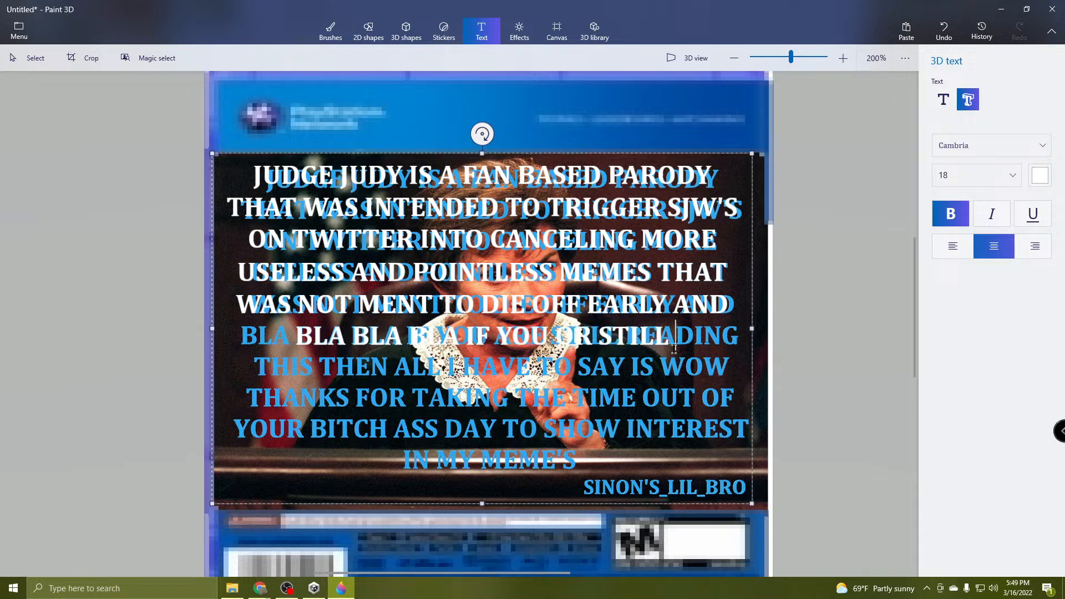
text( READI)
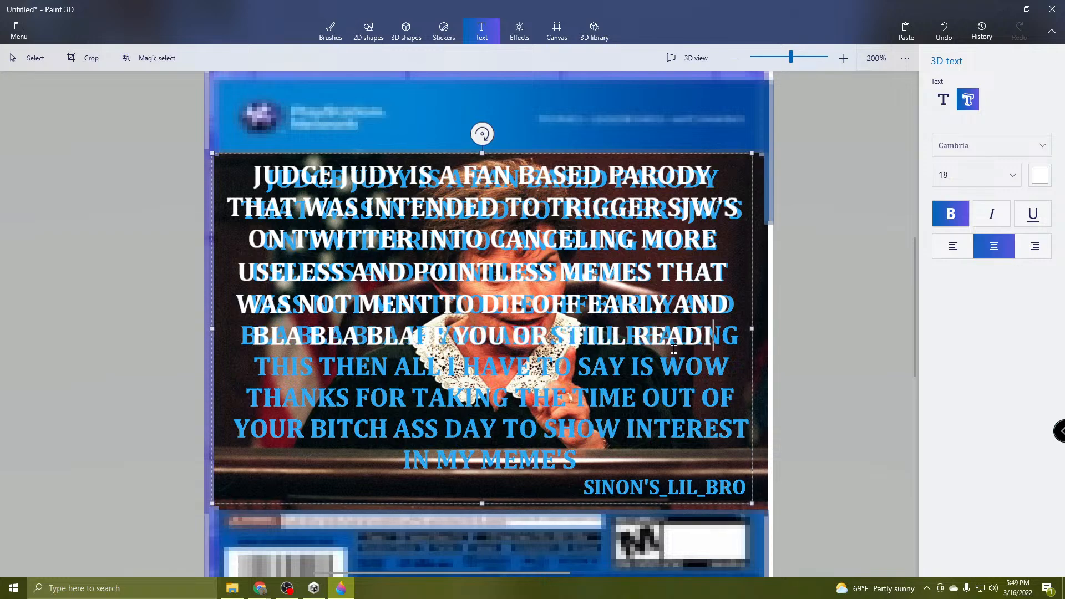
text(NG THSI)
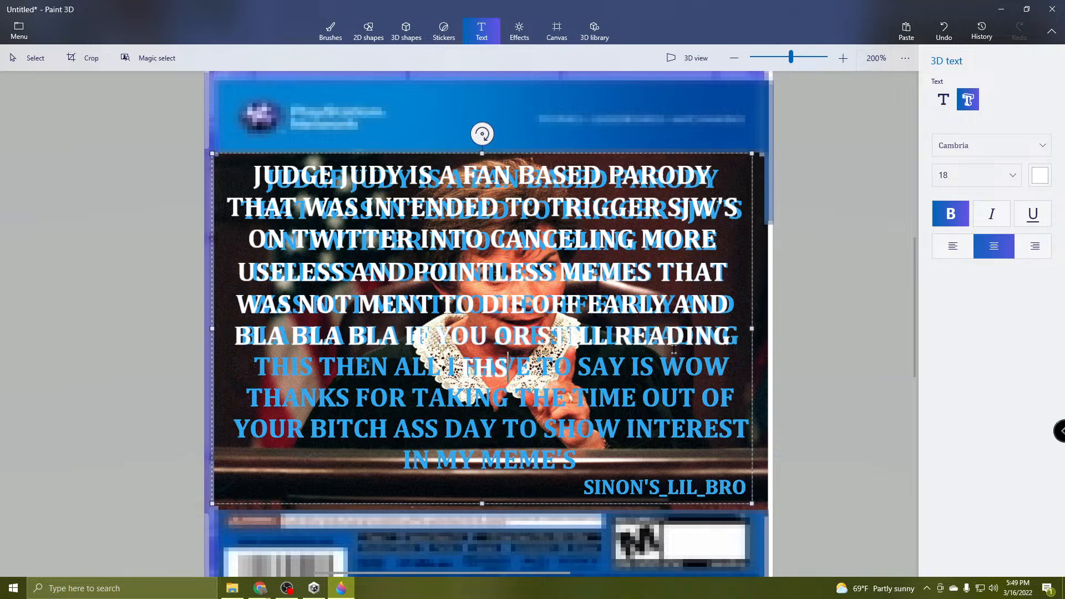
Complete the seventh line of the white paragraph as "THIS THEN ALL I HAVE TO SAY IS WOW".
key(BackSpace)
key(BackSpace)
text(IS)
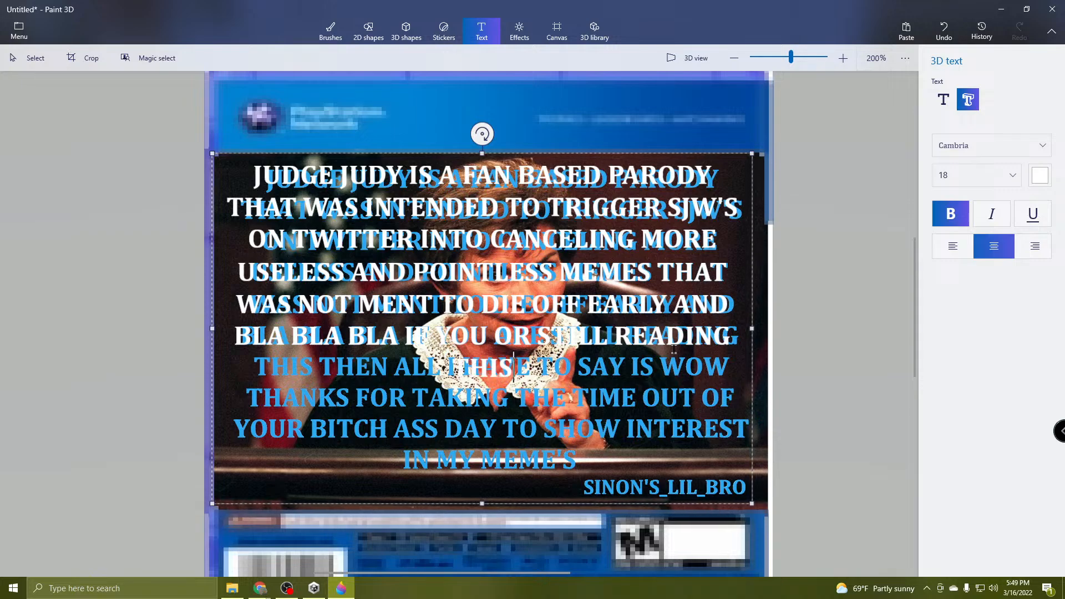
text( THEN ALL)
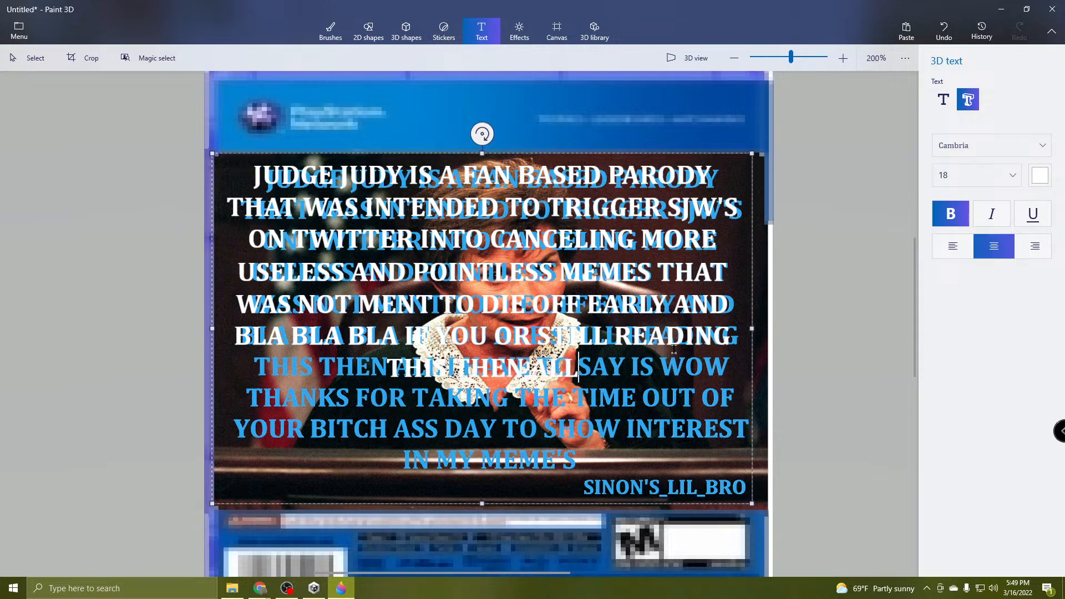
text( I HAV)
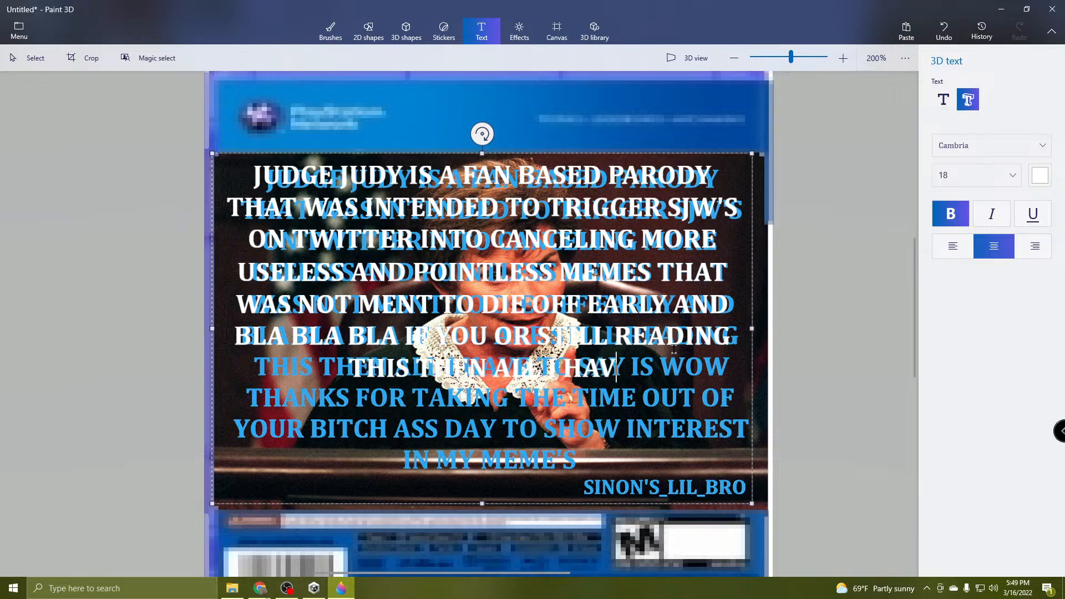
text(E TO SA)
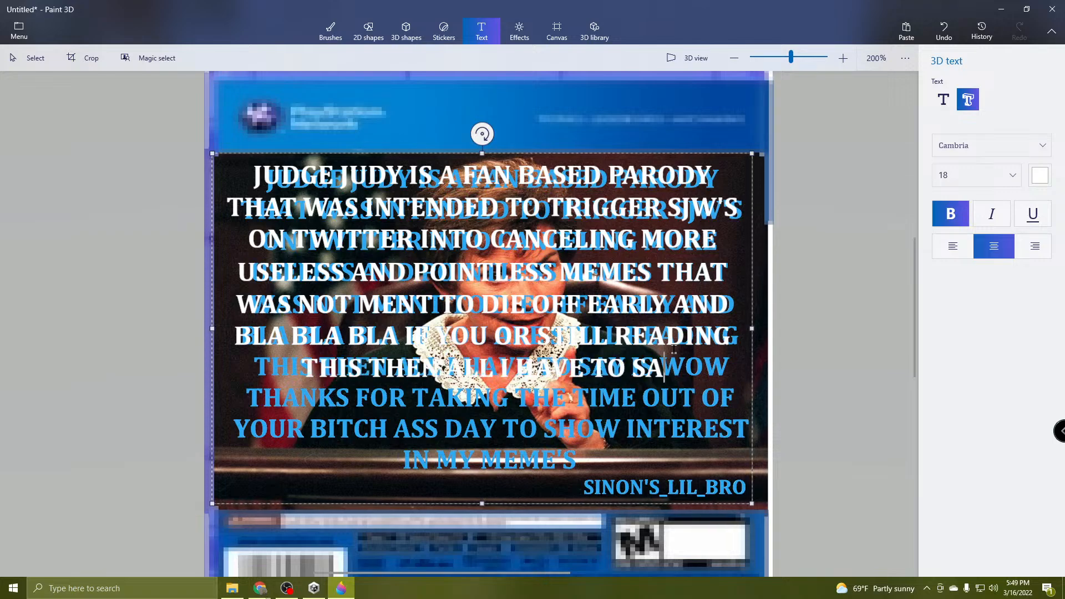
text(Y IS WOW)
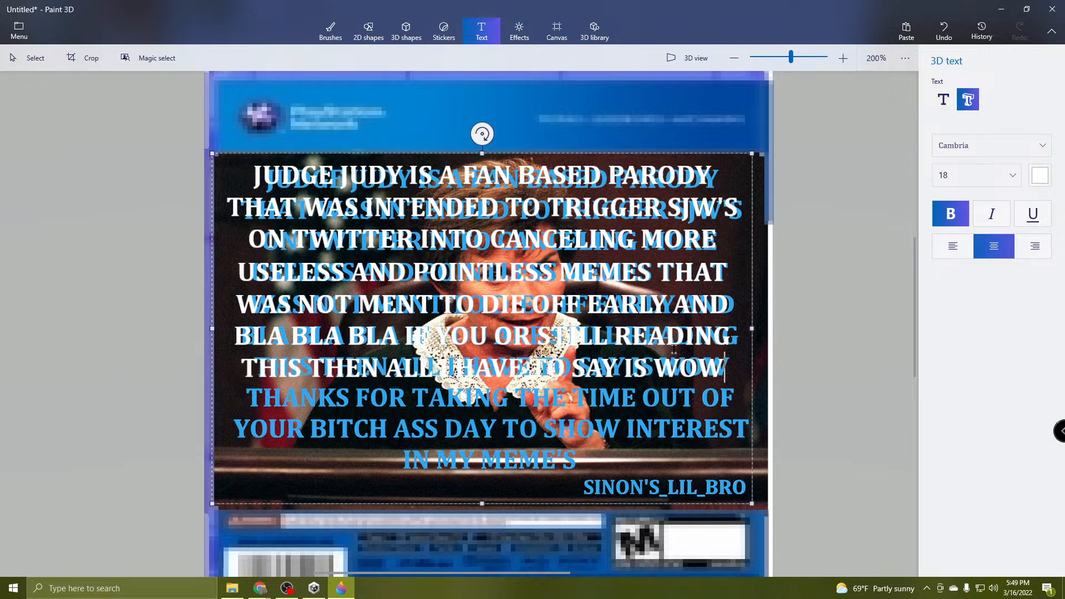
Add "THANKS FOR TAKING THE TIME OUT OF" as the eighth line of the white 3D text.
text( THATN)
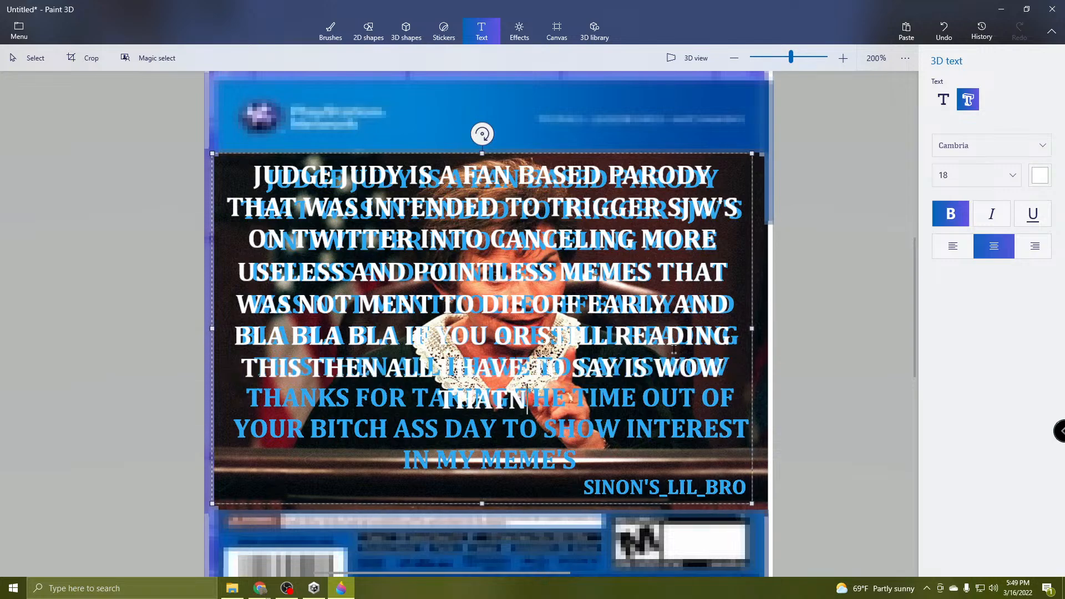
key(BackSpace)
key(BackSpace)
key(BackSpace)
key(BackSpace)
key(BackSpace)
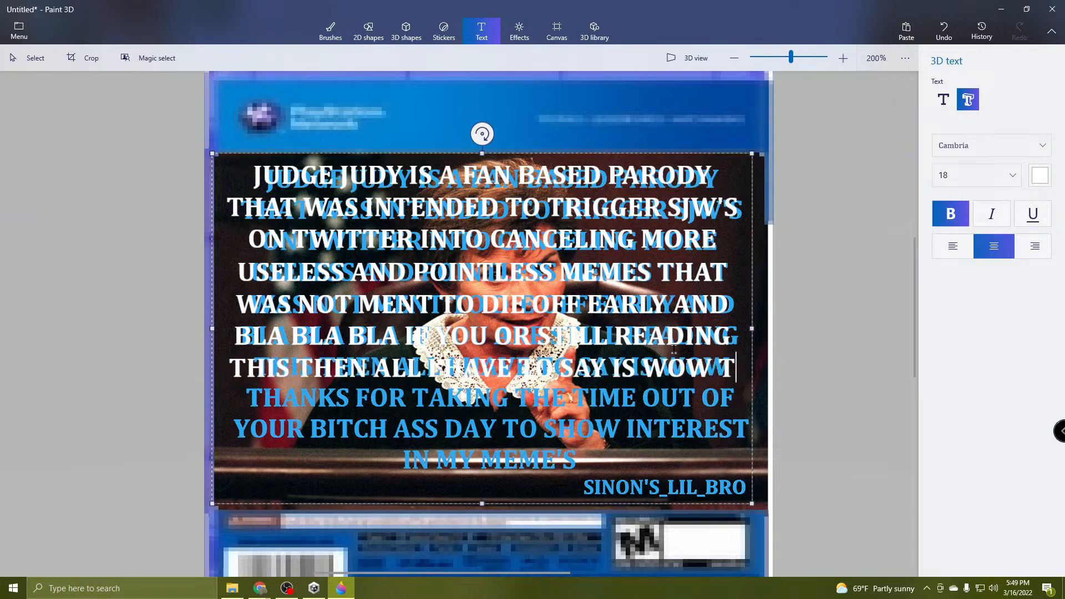
text(THANKS)
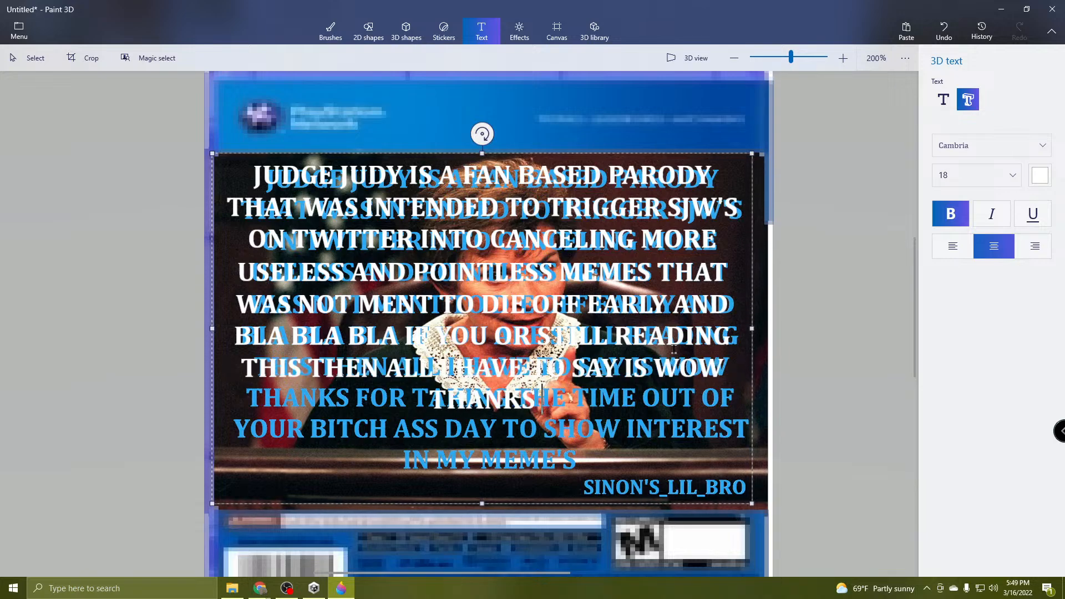
text( FOR TAK)
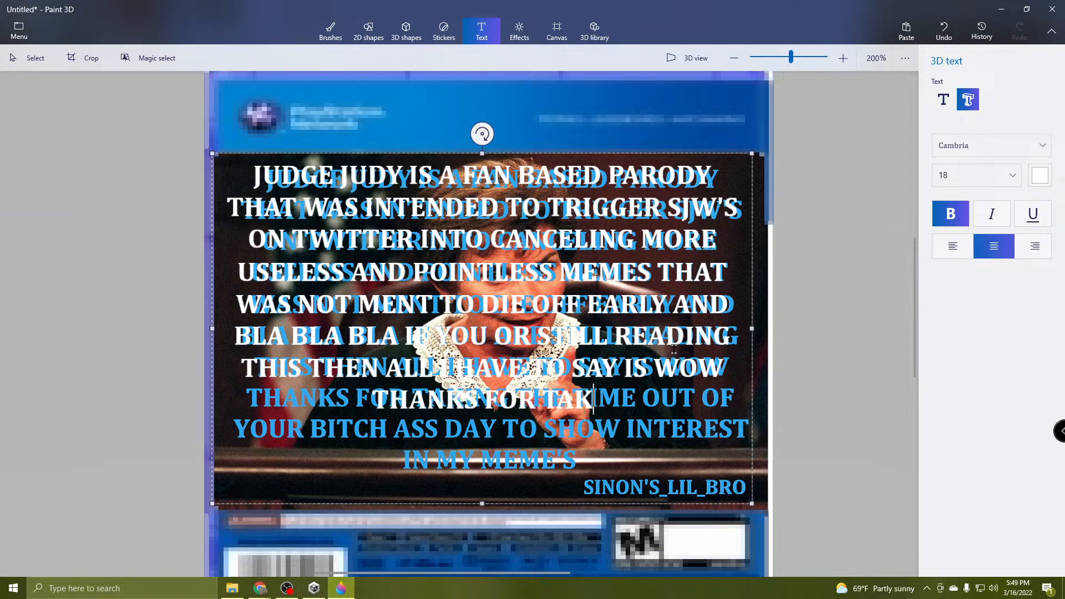
text(ING THE)
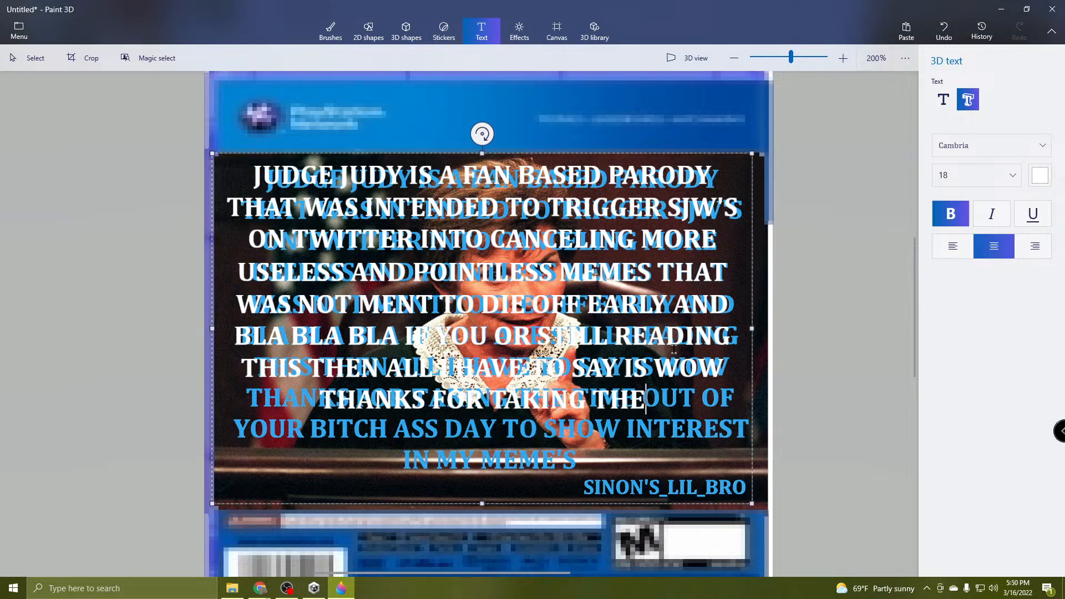
text( TIME OUT OF)
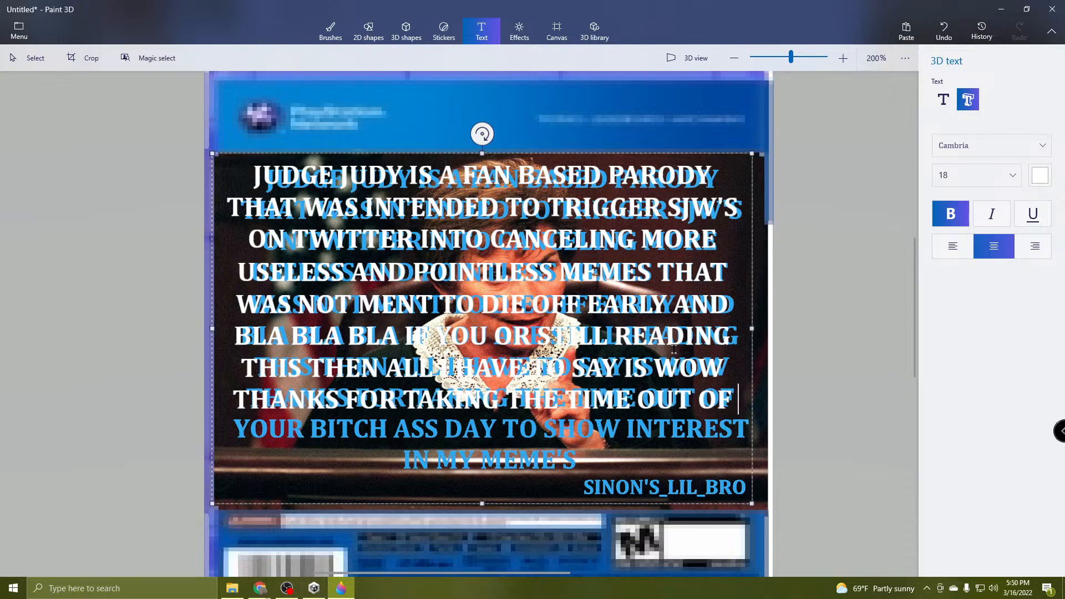
Finish the white paragraph with "YOUR BITCH ASS DAY TO SHOW INTEREST IN MY MEME'S", starting on a new line.
key(Return)
text(YOUR BI)
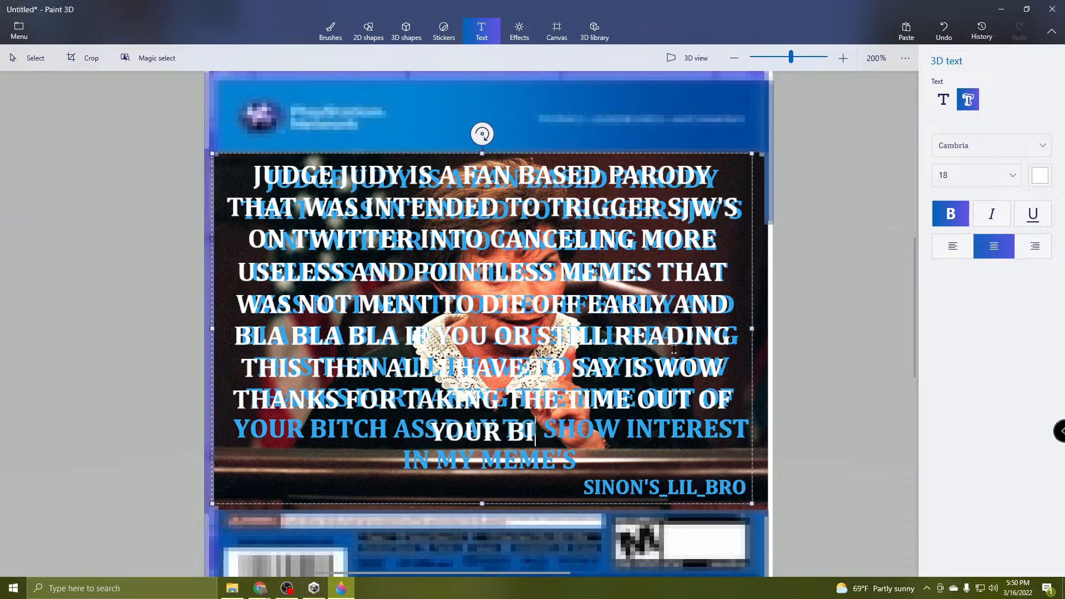
text(TCH ASS)
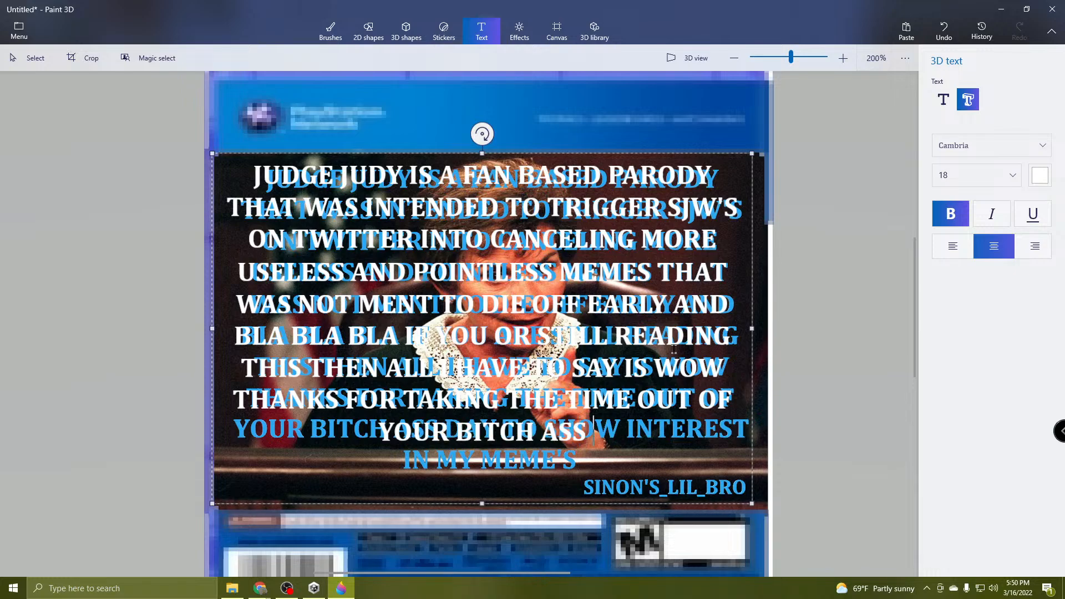
text( DAY TO)
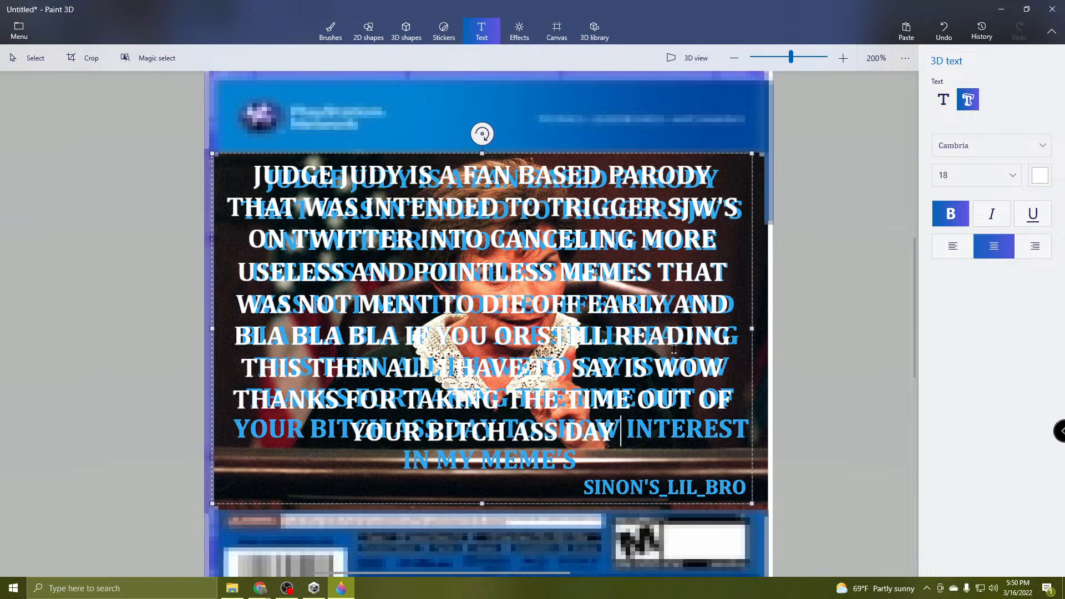
text( S)
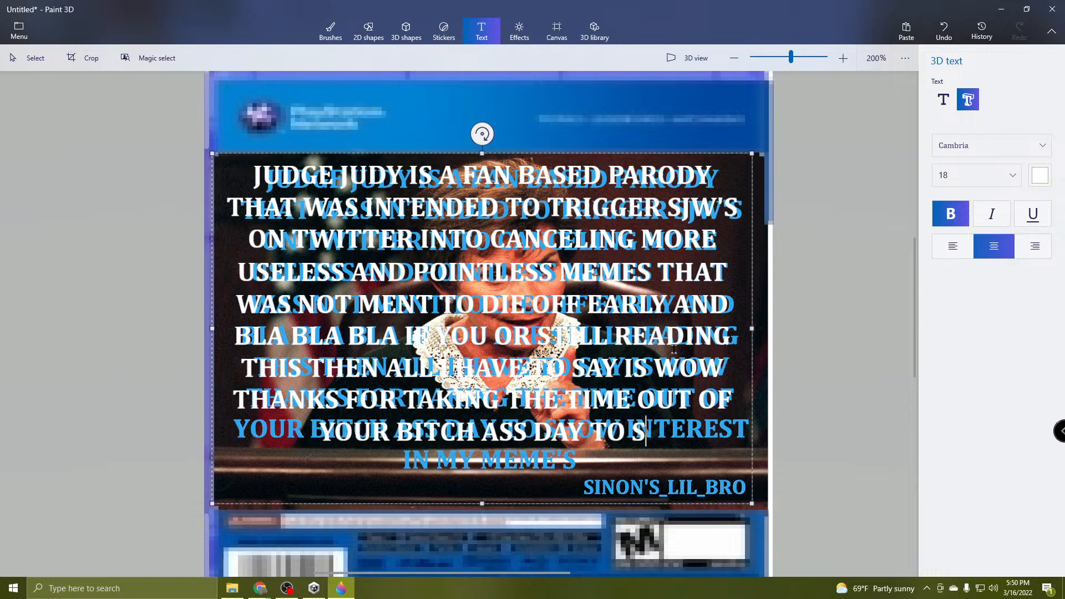
text(HOW INTEREST)
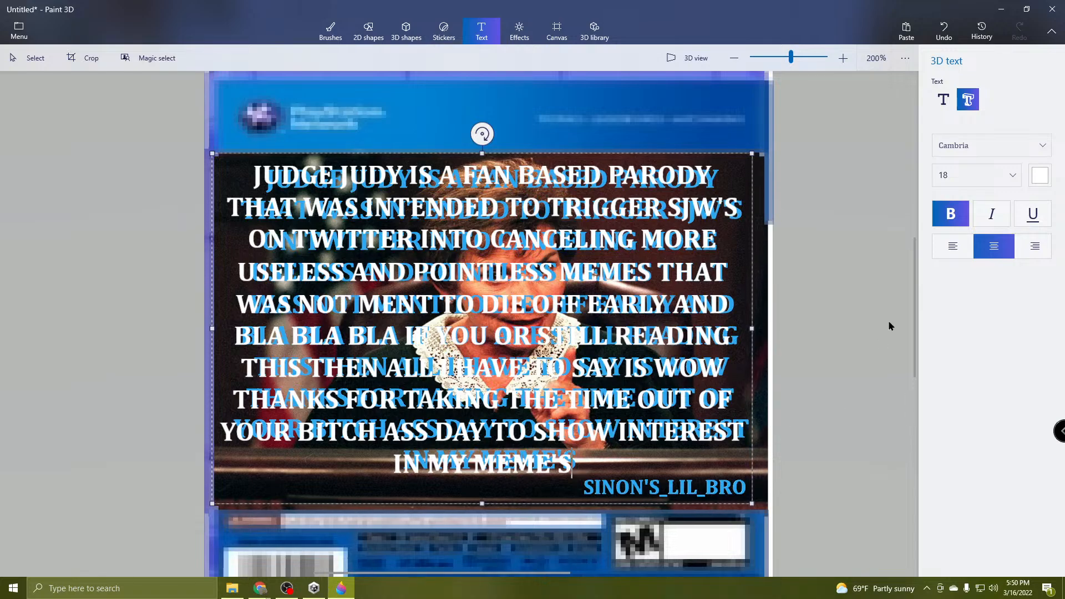
Keep the white paragraph centered and add the creator's signature handle below it in size 14, right-aligned.
click(1035, 248)
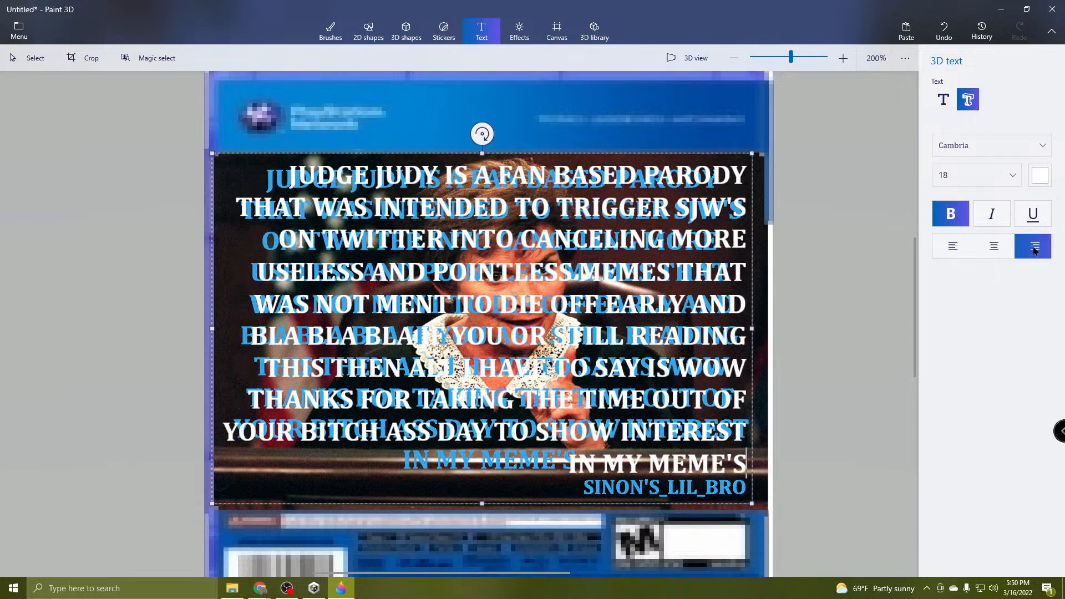
click(994, 246)
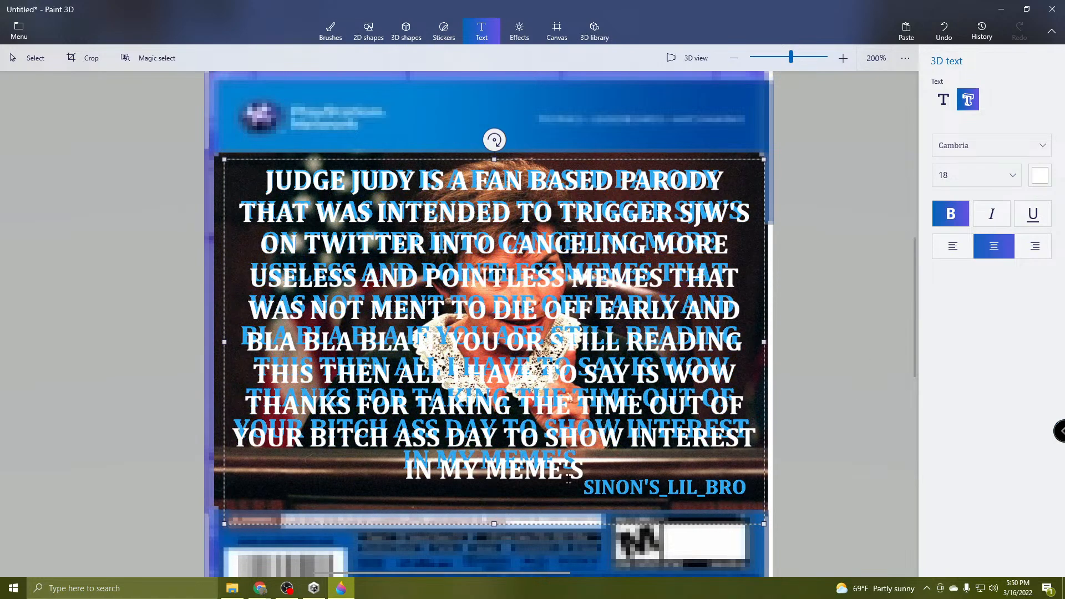
click(975, 175)
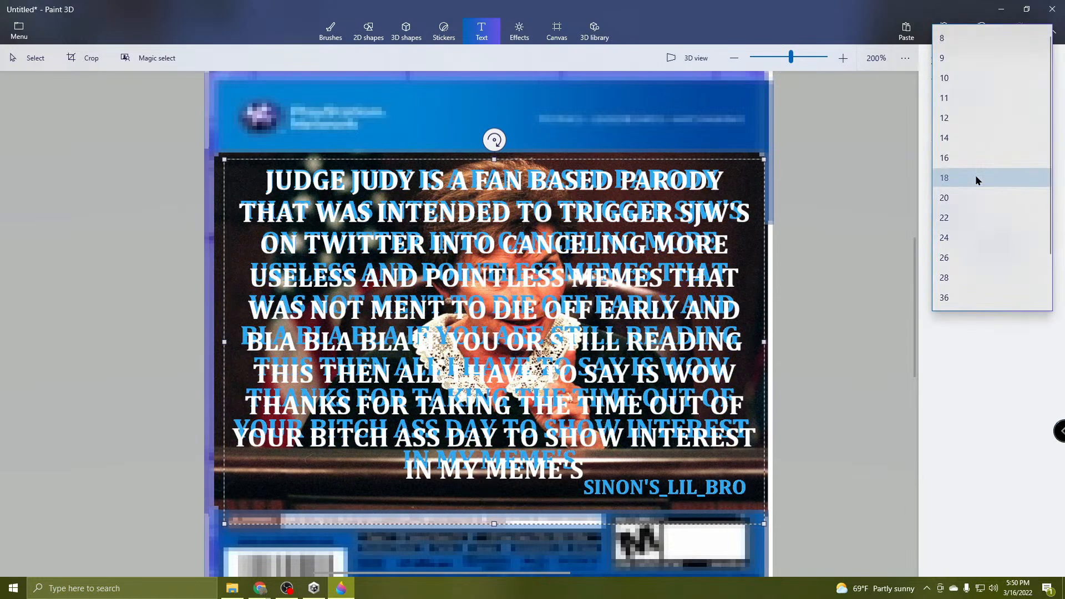
click(961, 140)
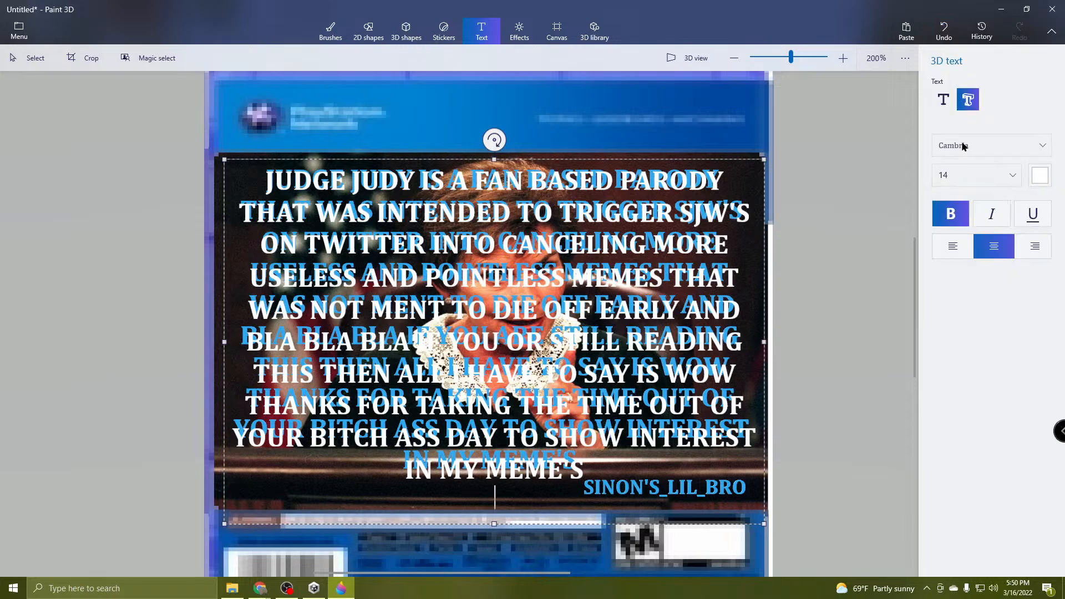
click(1035, 248)
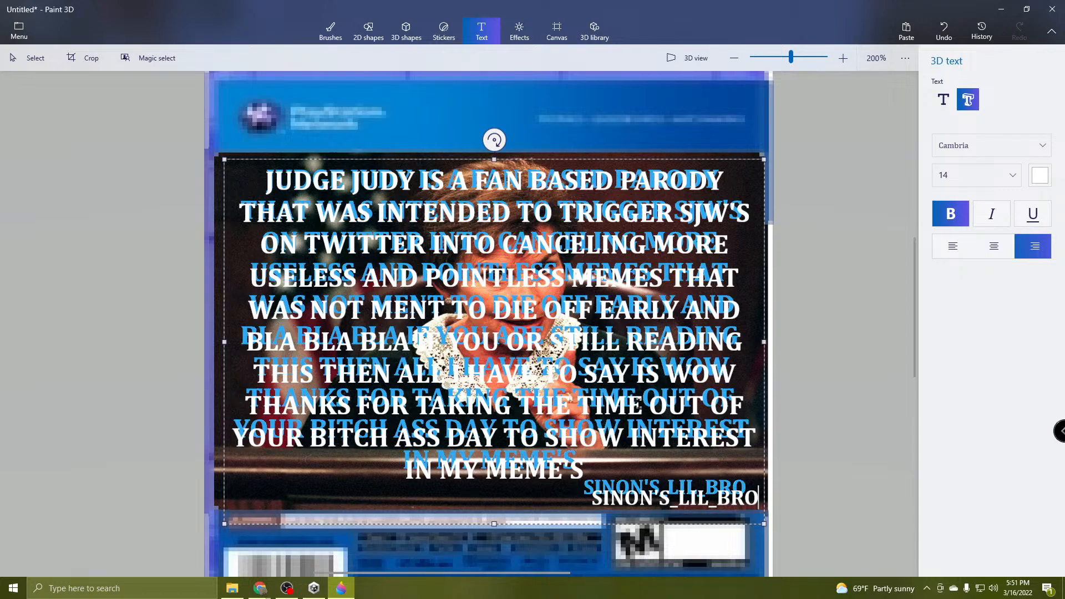
Move the white text box closer over the blue paragraph and commit it as a 3D object.
click(664, 472)
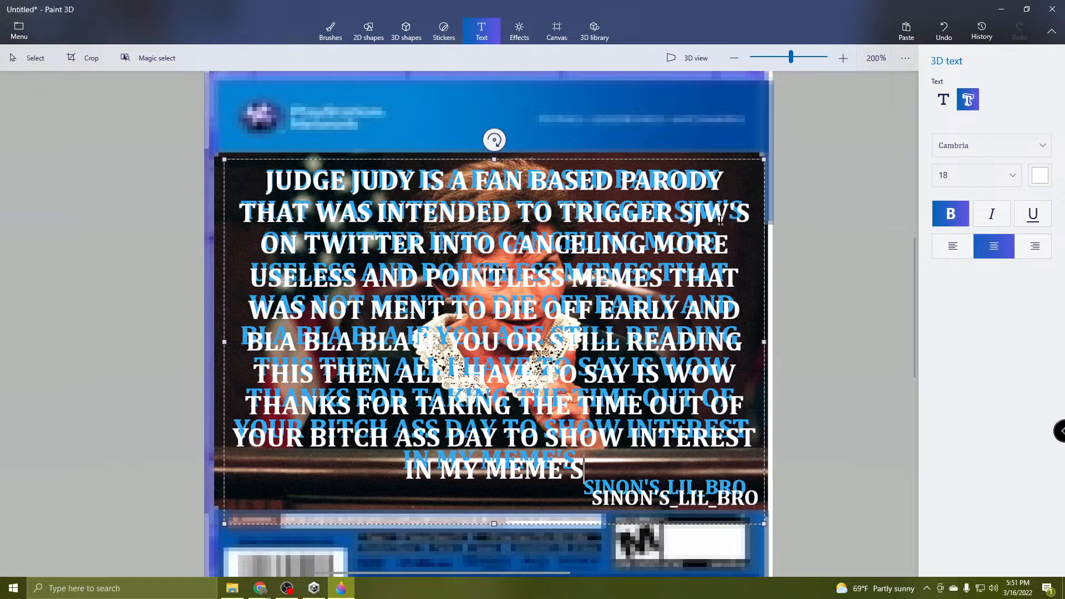
mouse_move(681, 153)
mouse_down()
mouse_move(661, 185)
mouse_move(709, 154)
mouse_move(817, 152)
mouse_move(668, 151)
mouse_up()
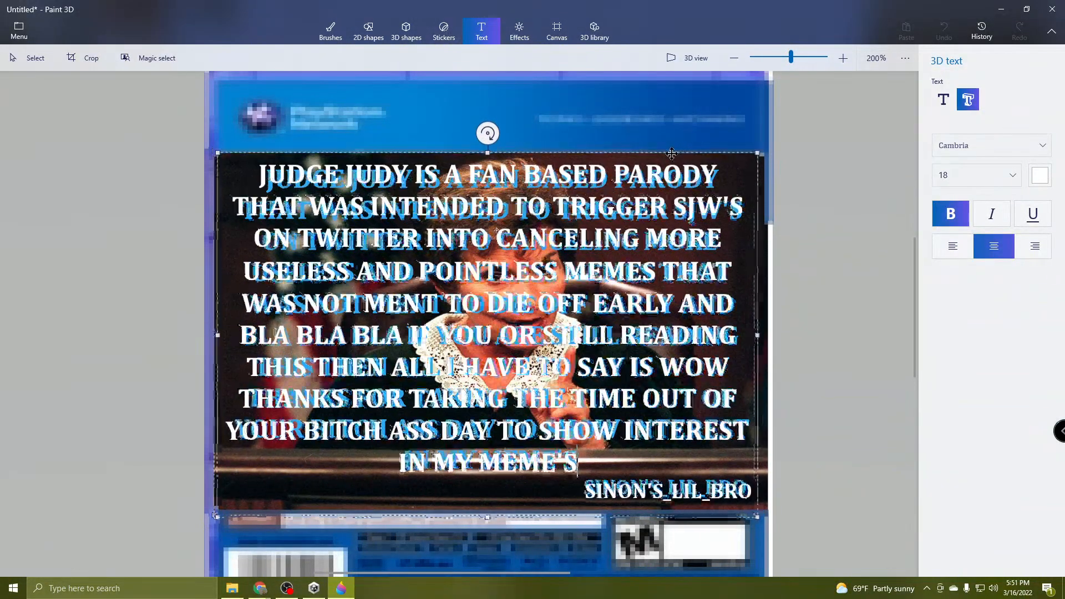
mouse_move(669, 151)
mouse_down()
mouse_move(751, 341)
mouse_move(667, 158)
mouse_up()
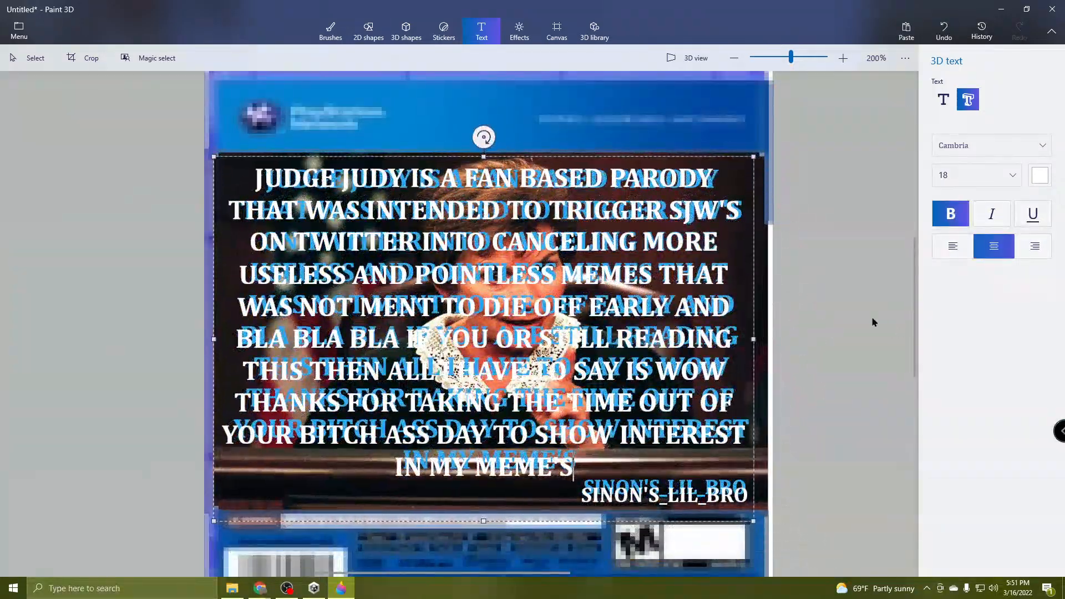
click(843, 347)
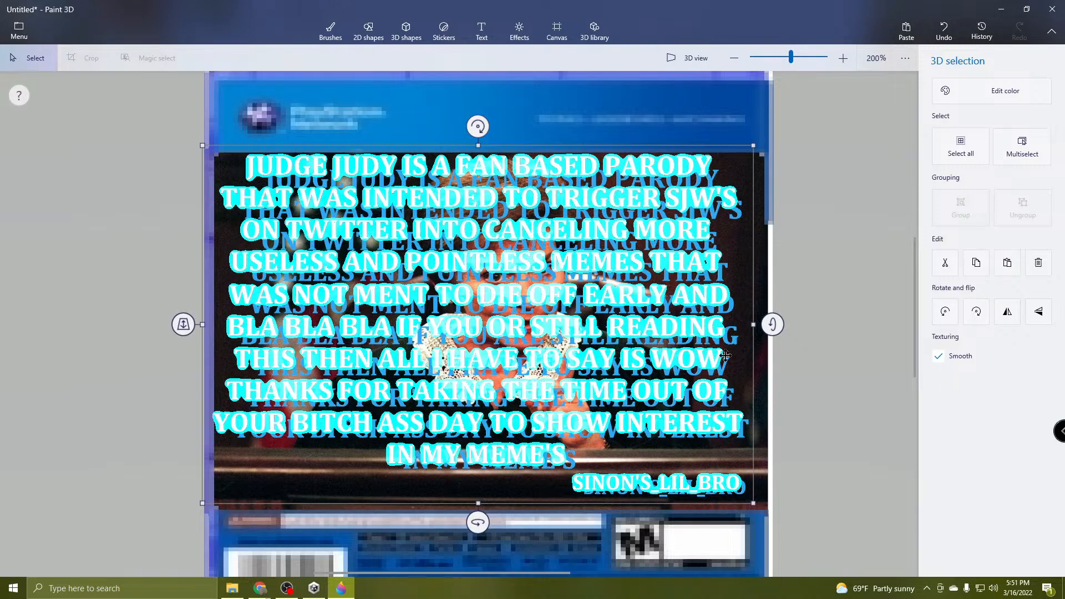
Push the white 3D text back in depth and align it over the blue paragraph and signature.
mouse_move(485, 335)
mouse_down()
mouse_move(501, 356)
mouse_move(495, 344)
mouse_up()
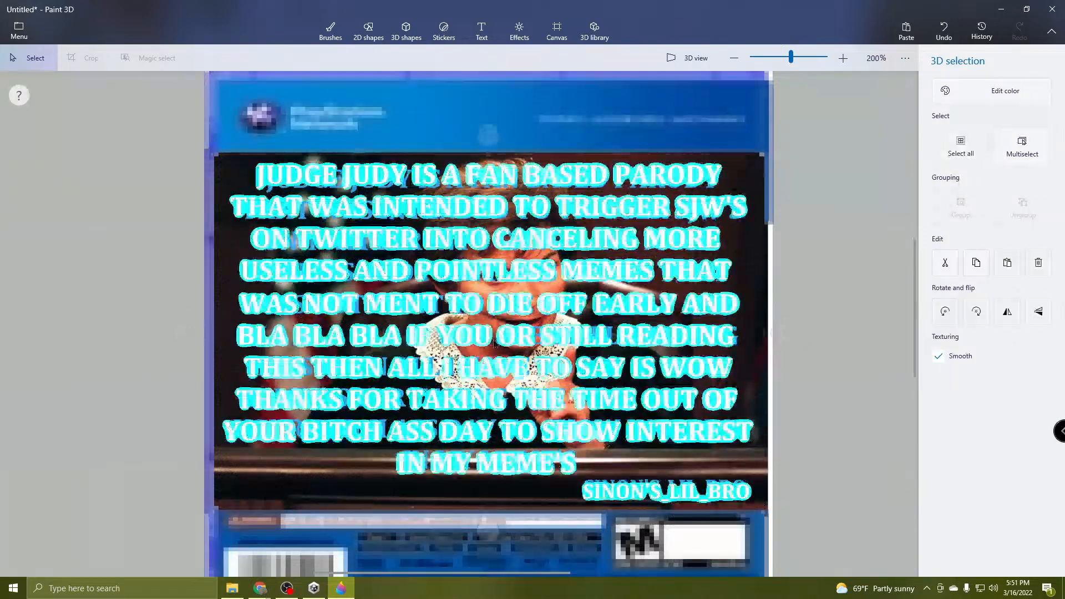
drag(188, 339, 194, 216)
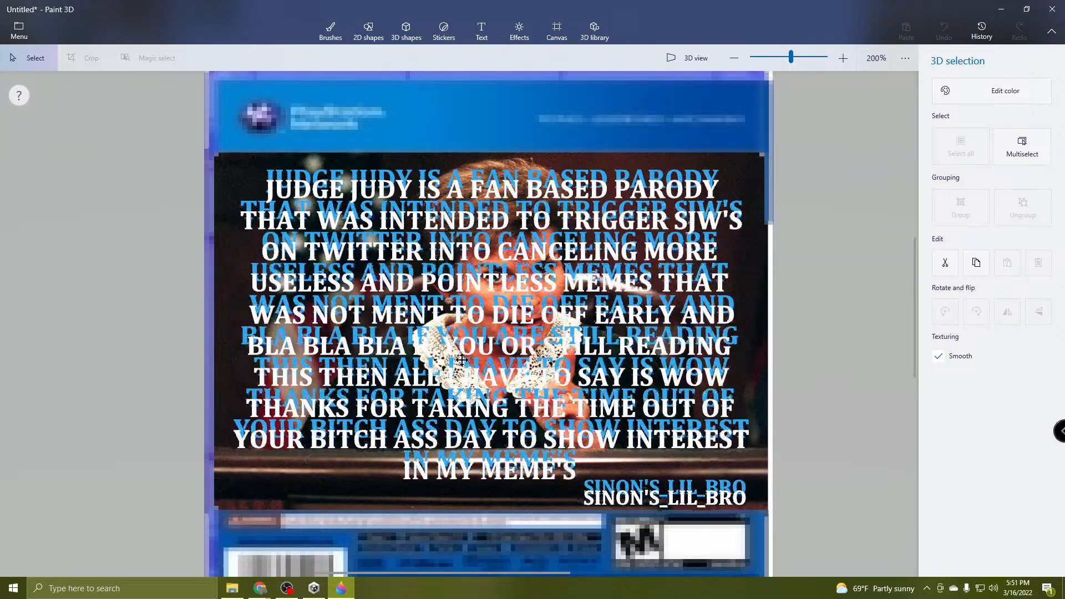
mouse_move(462, 351)
mouse_down()
mouse_move(470, 375)
mouse_move(461, 277)
mouse_move(554, 278)
mouse_move(694, 211)
mouse_move(601, 314)
mouse_move(452, 376)
mouse_move(472, 393)
mouse_move(476, 351)
mouse_move(467, 349)
mouse_up()
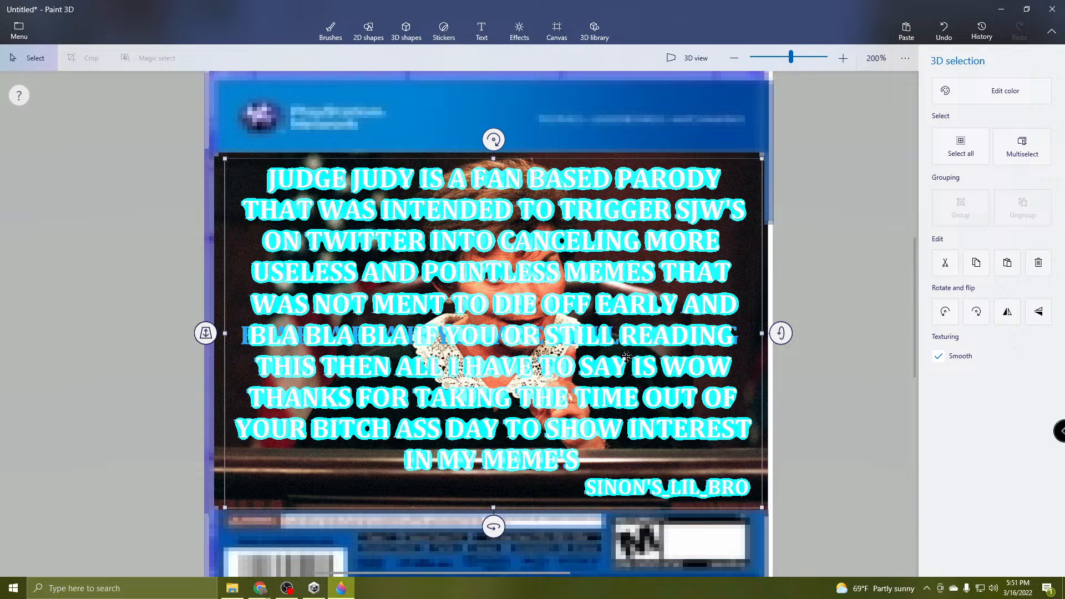
Try to align the white 3D text precisely over the blue paragraph and signature.
drag(606, 359, 606, 359)
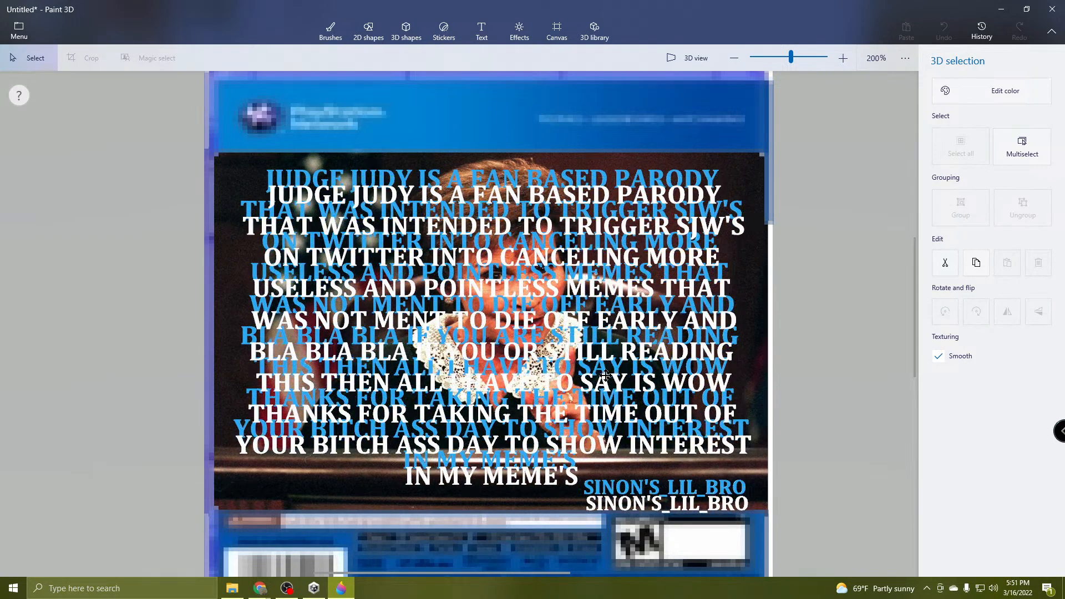
drag(606, 368, 605, 370)
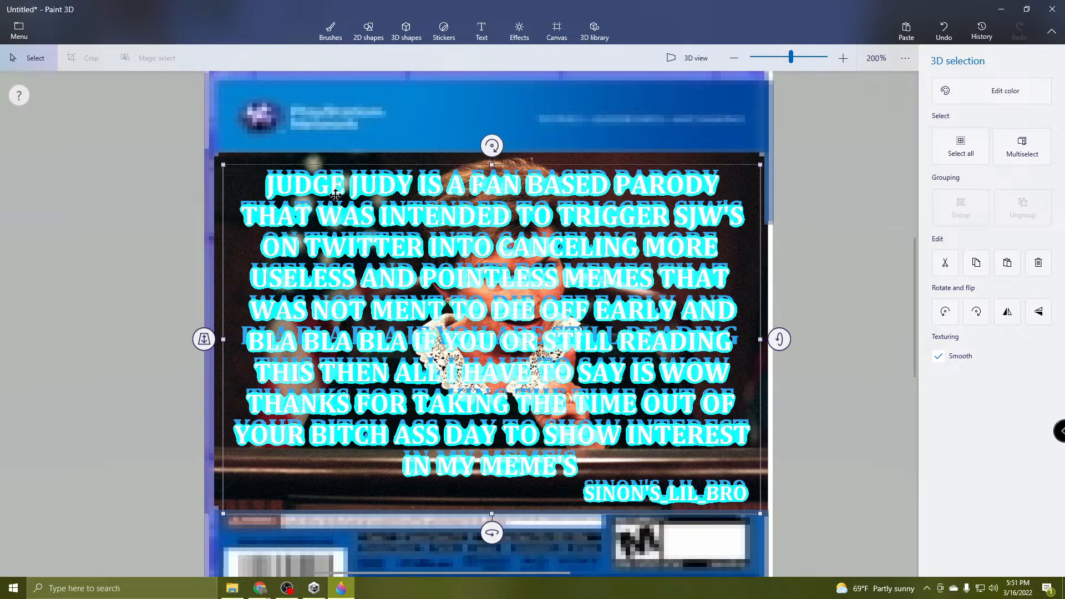
mouse_move(639, 250)
mouse_down()
mouse_move(417, 342)
mouse_move(546, 223)
mouse_move(579, 245)
mouse_move(757, 459)
mouse_move(634, 246)
mouse_move(629, 254)
mouse_up()
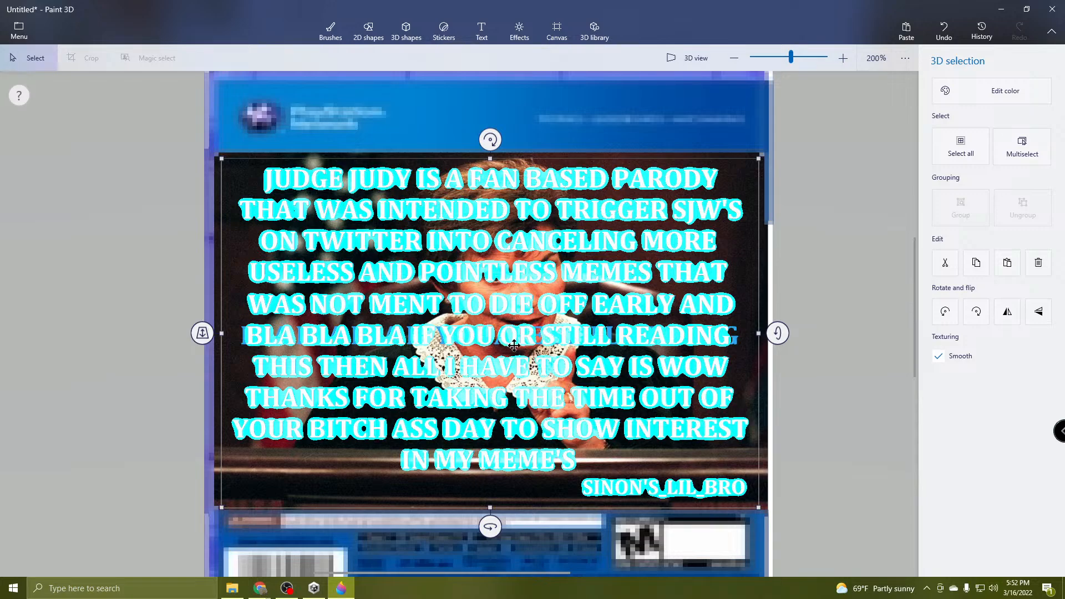
click(827, 397)
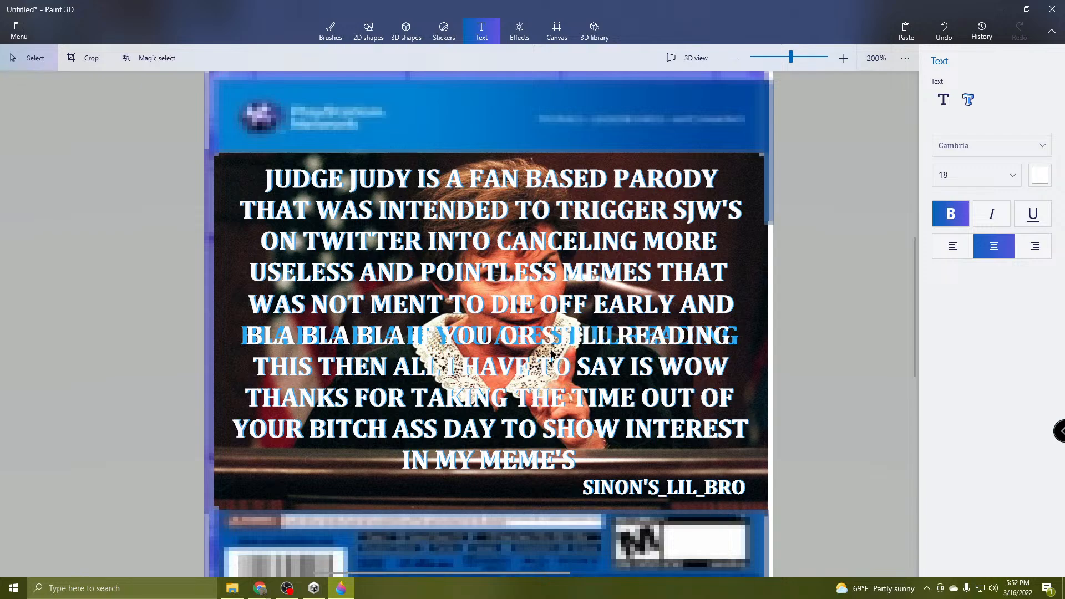
Undo the white text's repositioning and the white 3D text itself, leaving only the blue paragraph.
click(949, 32)
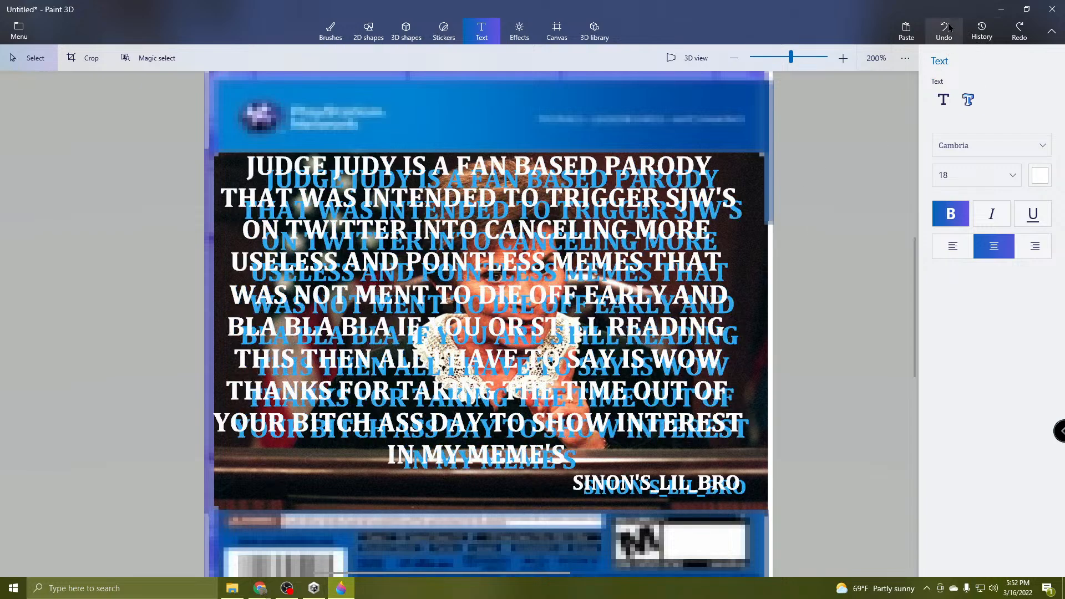
click(953, 34)
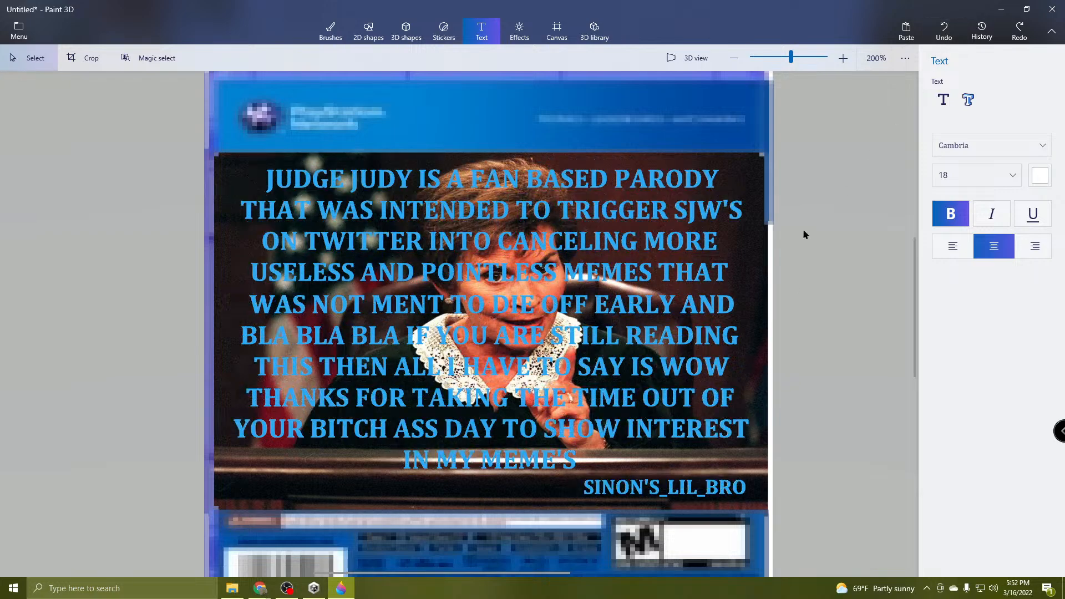
Draw a size 18 3D text box over the blue paragraph and retype it in white from "JUDGE JUDY IS A FAN BASED PARODY" to "IN MY MEME'S".
click(949, 174)
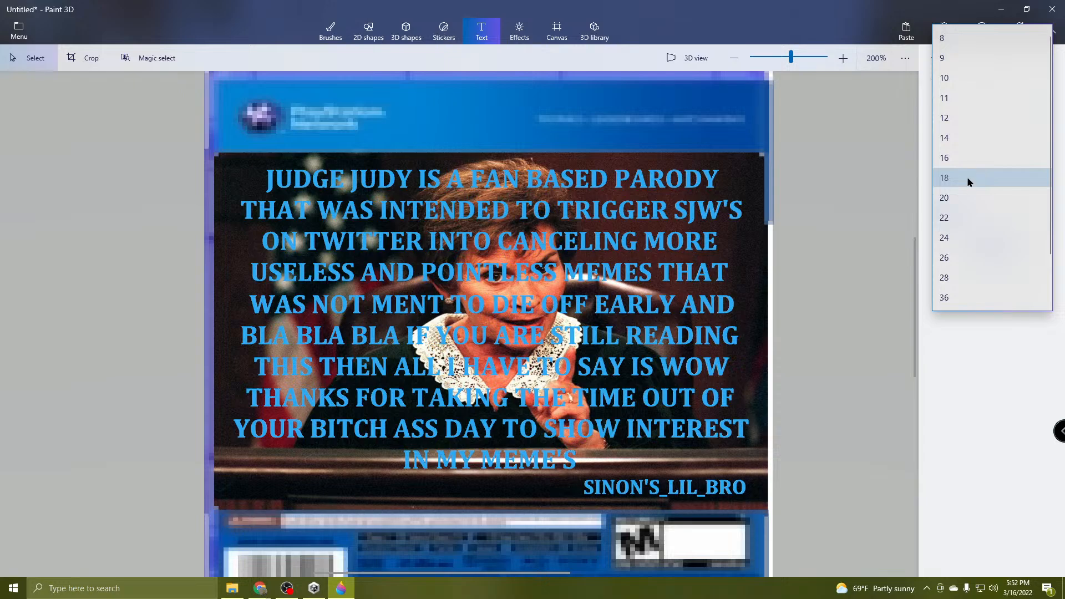
click(957, 175)
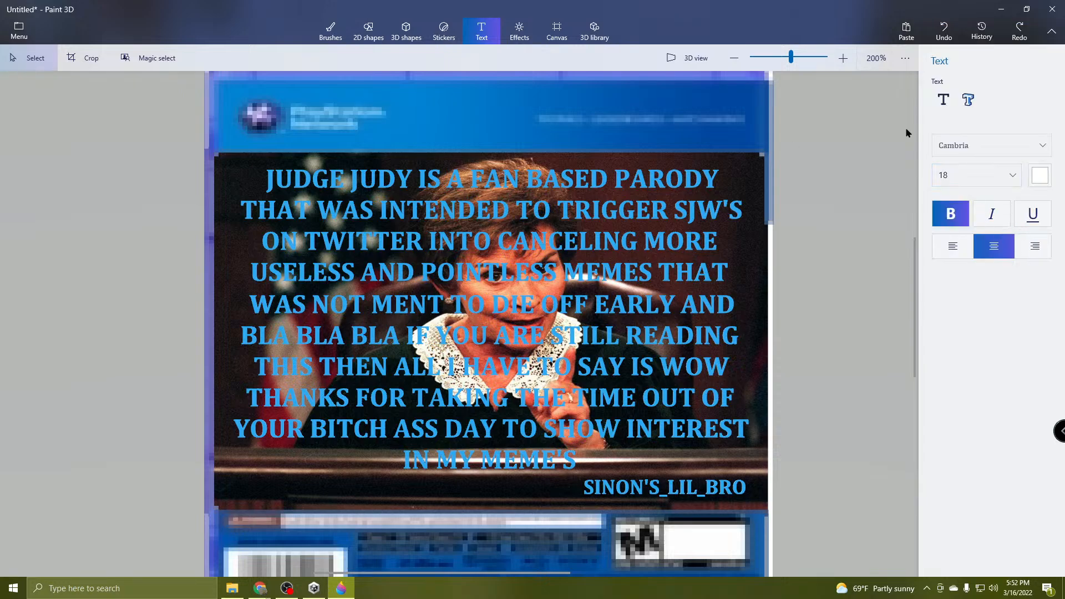
click(970, 100)
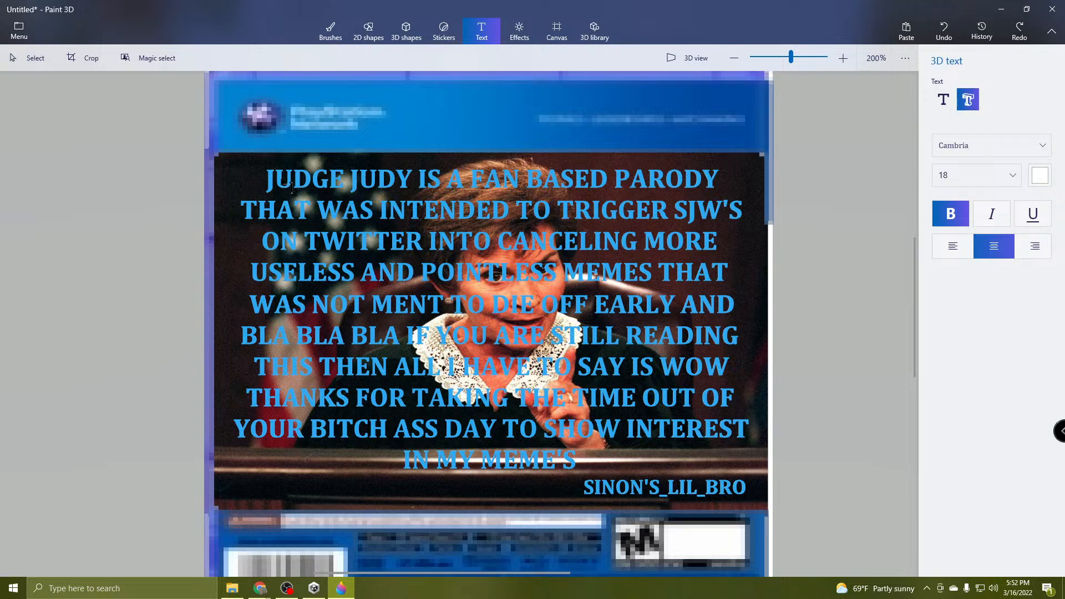
drag(227, 166, 761, 506)
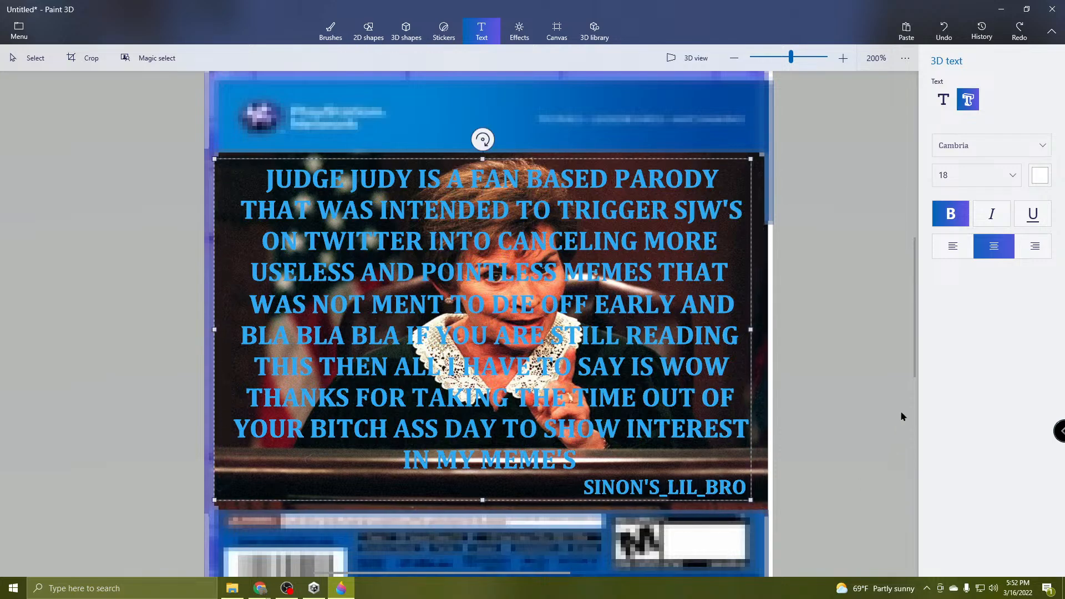
text(JUD)
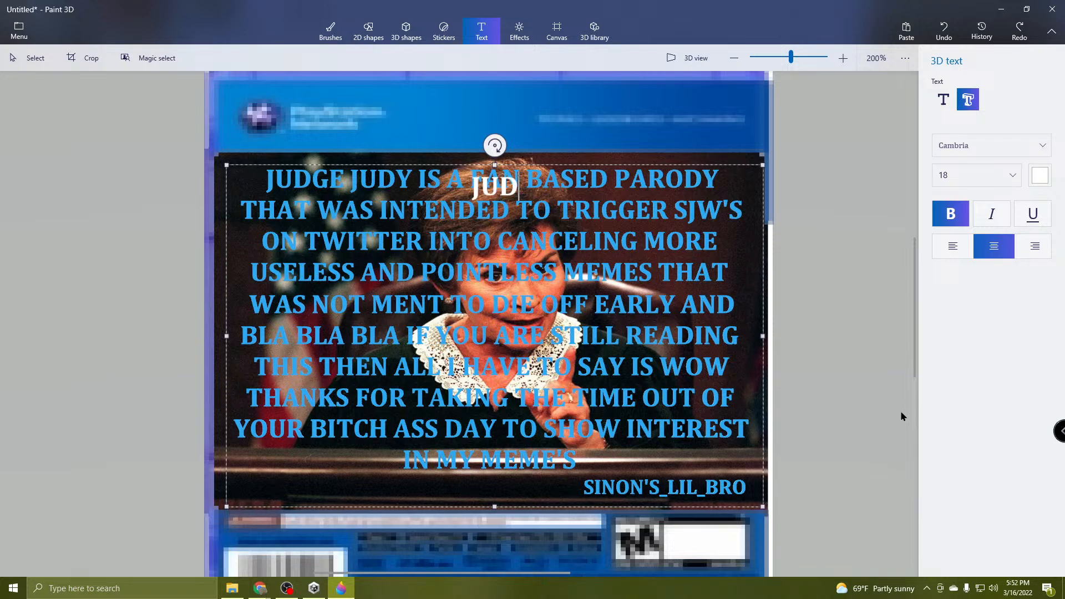
text(GE JUDY IS A FAN BASED PARODY)
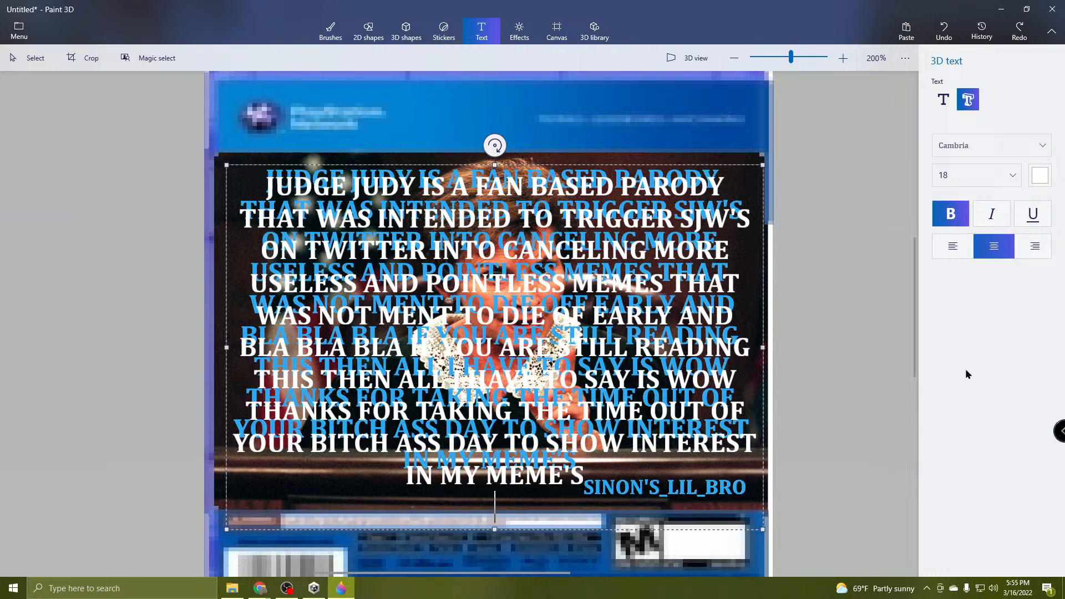
Add the creator's signature handle below the retyped white paragraph in size 14, right-aligned.
click(1035, 246)
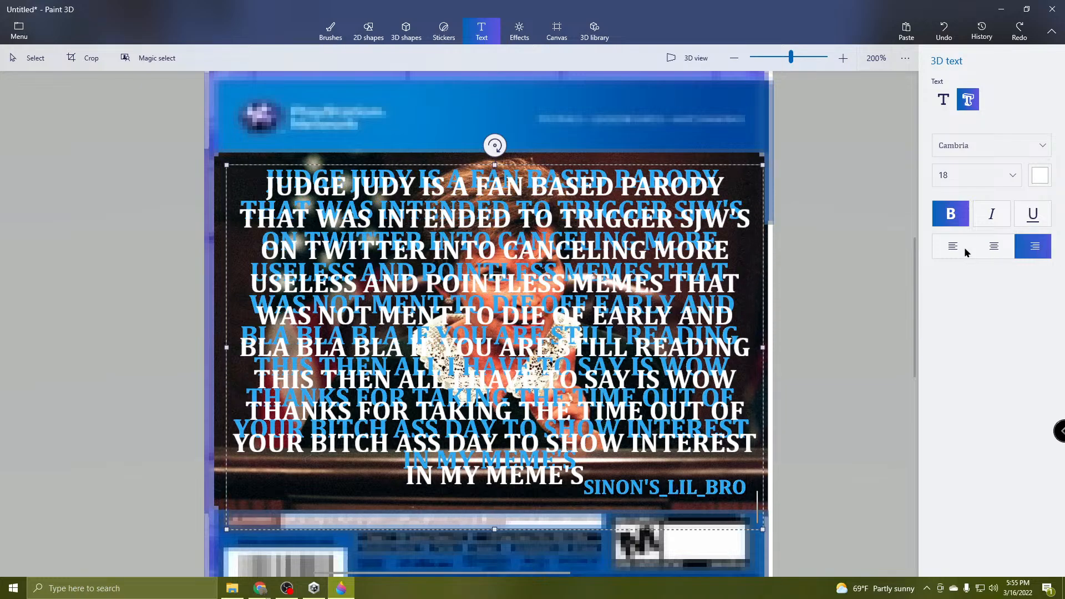
click(965, 175)
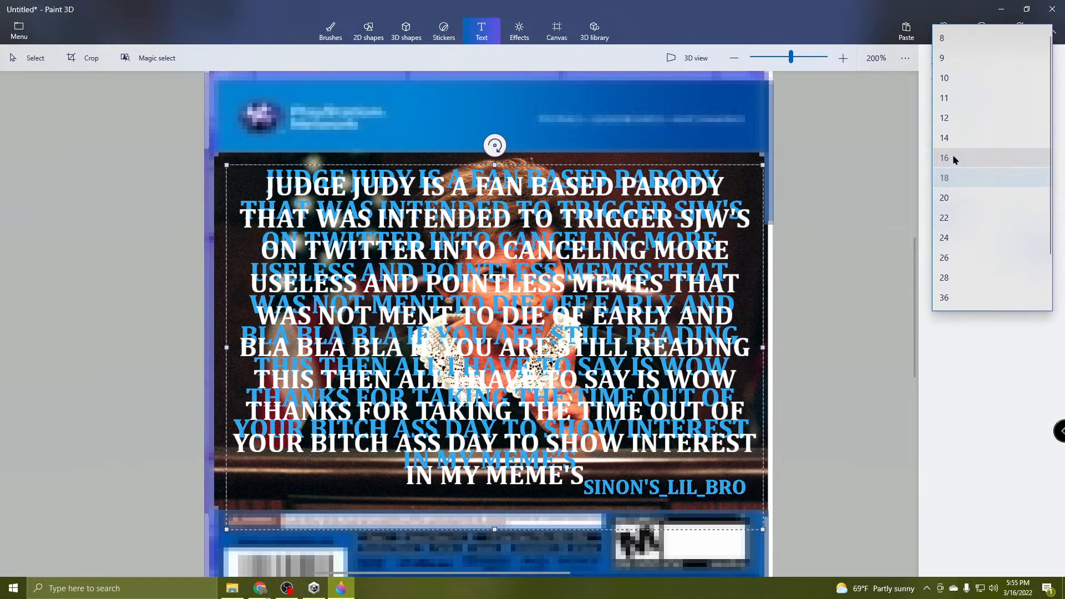
click(954, 138)
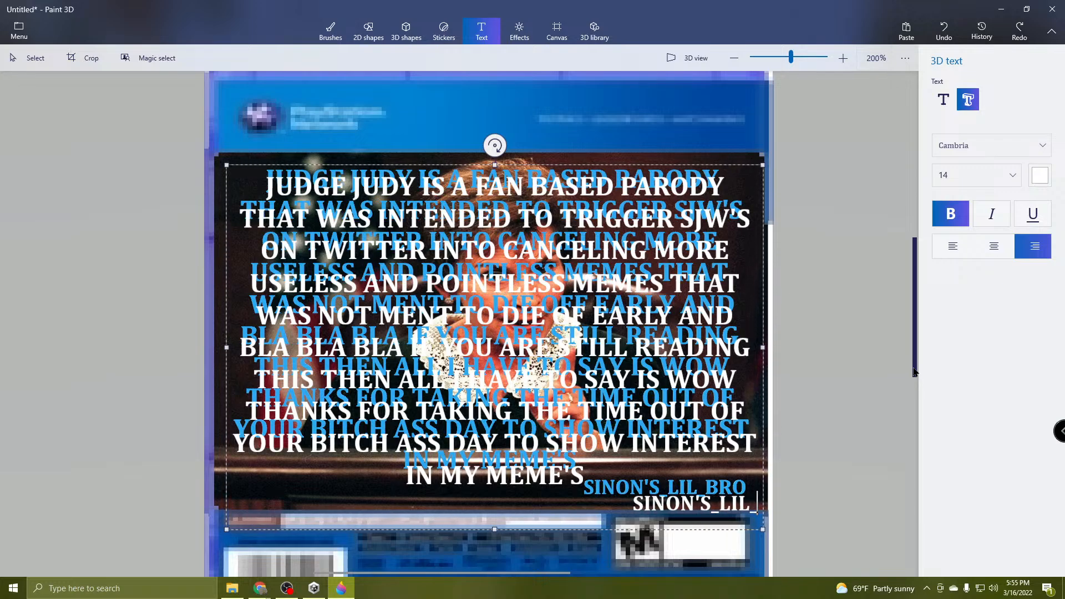
text(BRO)
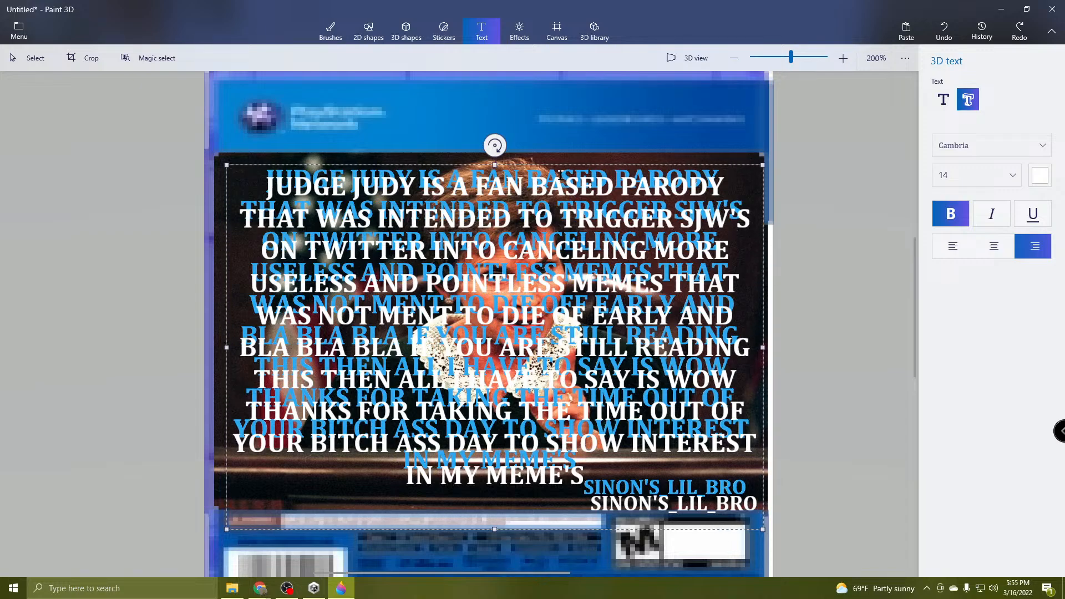
Shift the retyped white text box closer over the blue paragraph and commit it as a 3D object.
mouse_move(713, 163)
mouse_down()
mouse_move(708, 154)
mouse_move(890, 149)
mouse_move(523, 192)
mouse_move(706, 156)
mouse_up()
scroll(794, 230, down, 2)
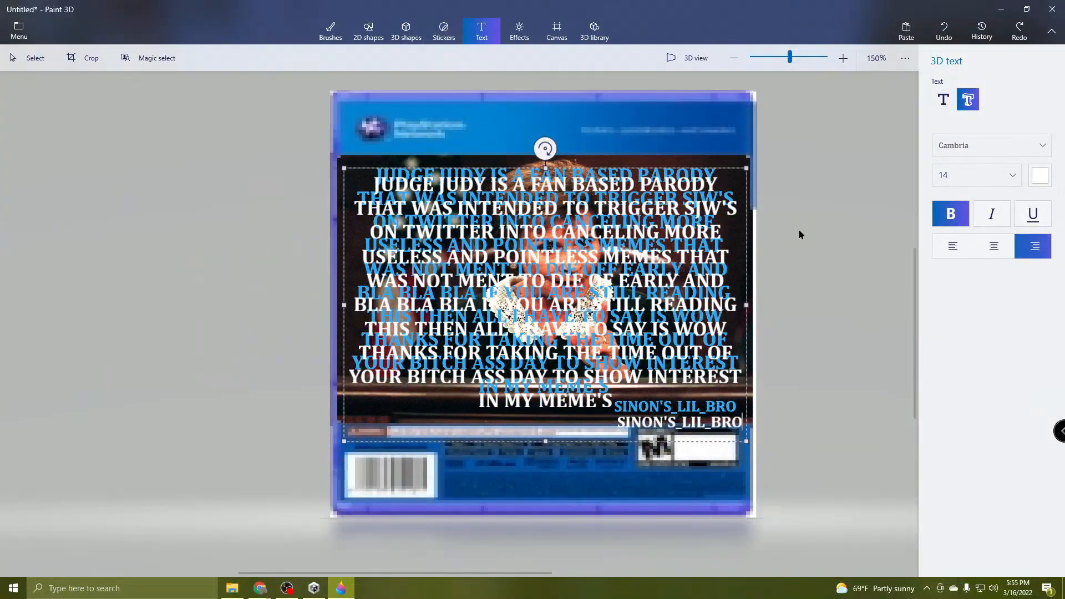
click(814, 277)
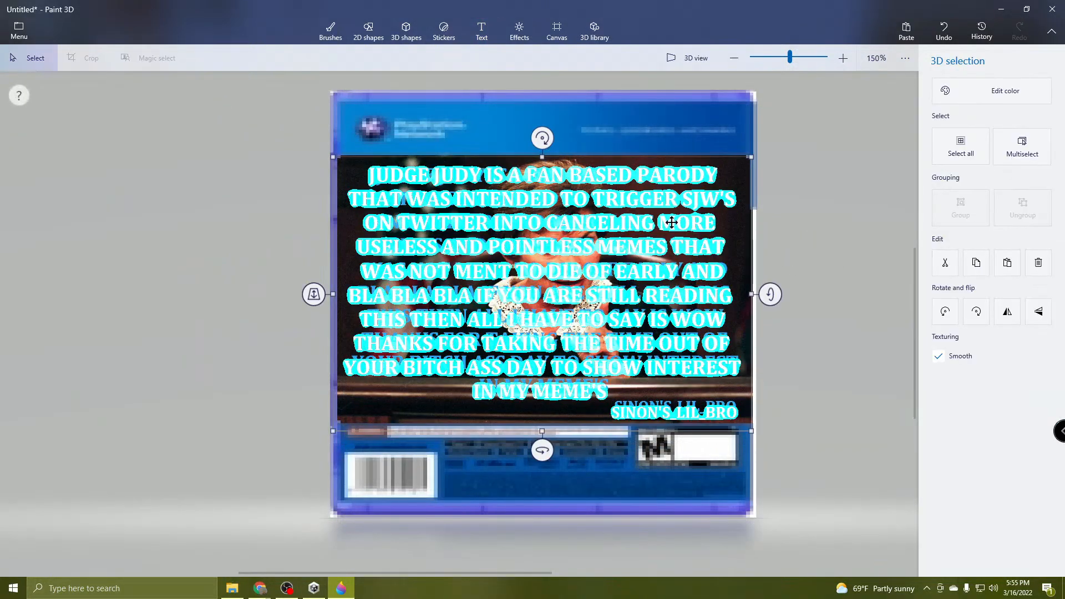
Push the retyped white 3D text back in depth and position it over the blue paragraph.
scroll(601, 222, up, 3)
scroll(602, 222, down, 2)
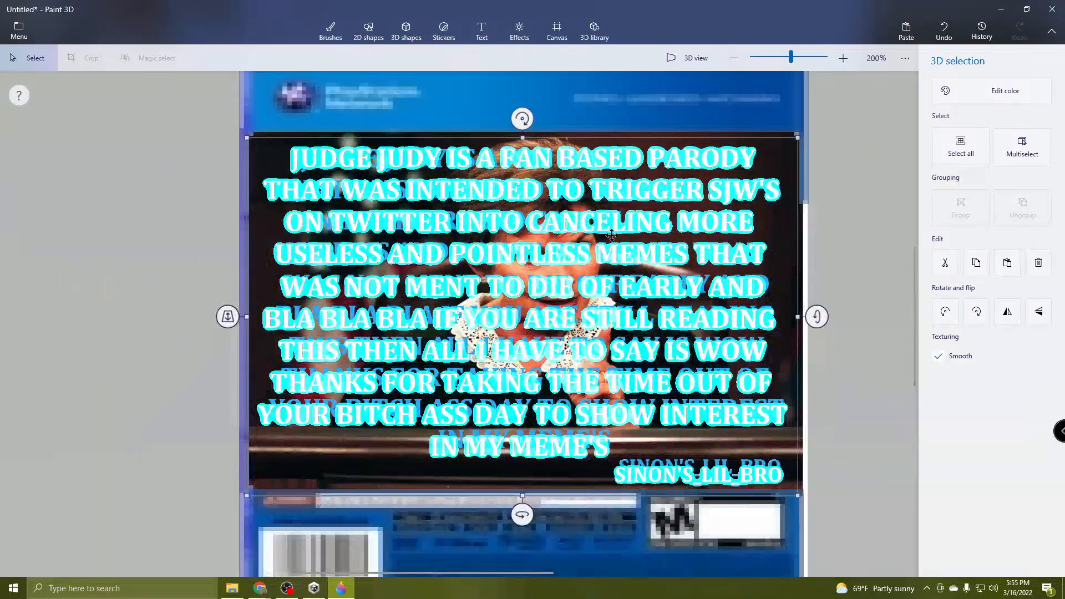
drag(227, 316, 240, 204)
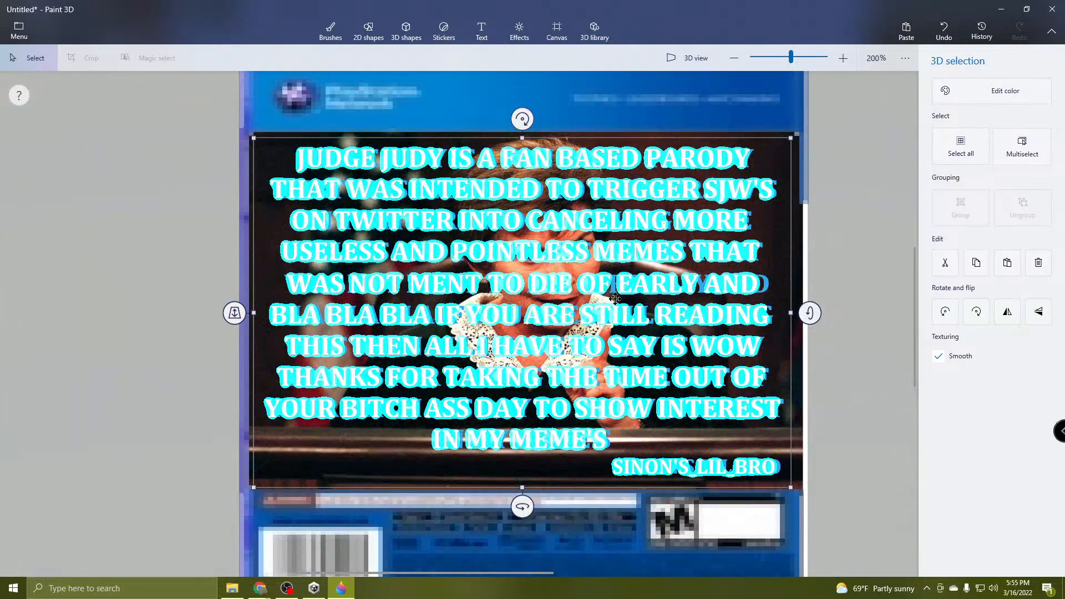
drag(616, 281, 619, 288)
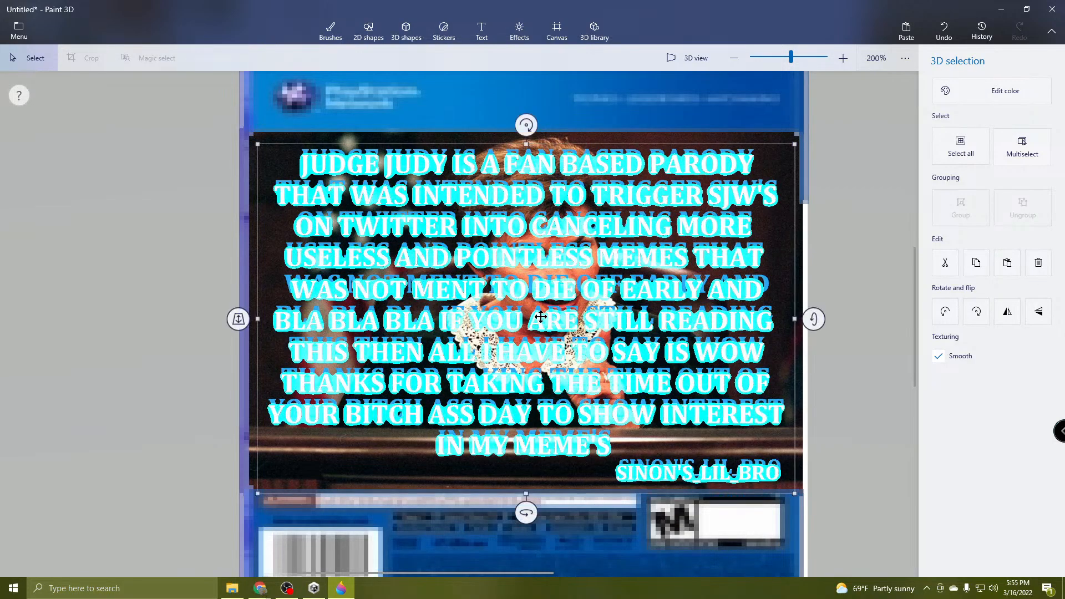
drag(480, 275, 484, 276)
Fine-tune the white 3D text's alignment with the blue lines and signature, nudging it sideways and vertically.
scroll(442, 229, up, 4)
middle_drag(446, 199, 370, 292)
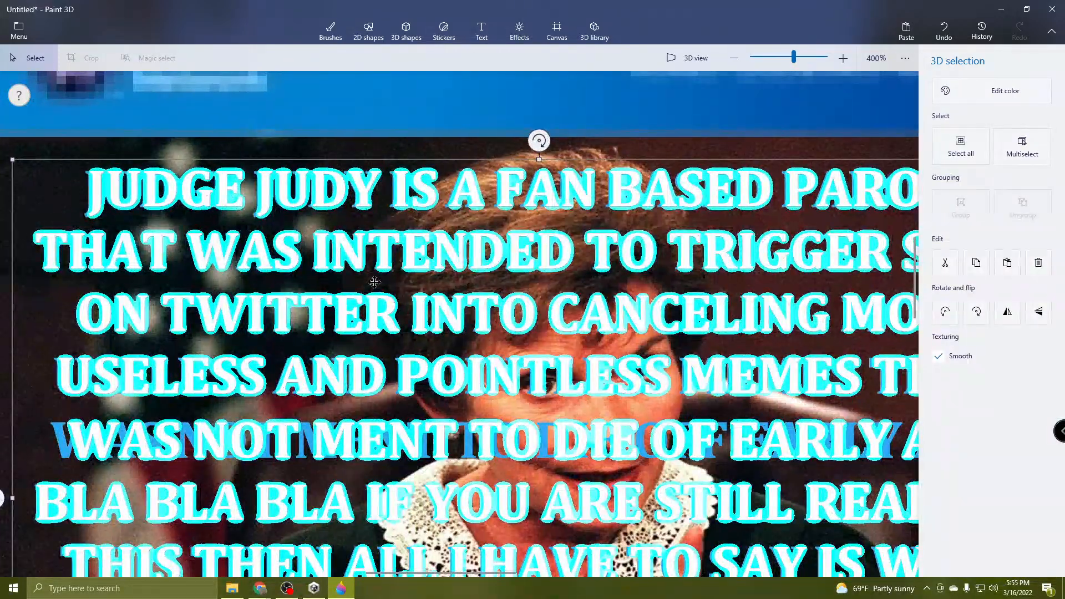
mouse_move(443, 304)
mouse_down()
mouse_move(425, 304)
mouse_move(445, 310)
mouse_up()
scroll(445, 310, down, 3)
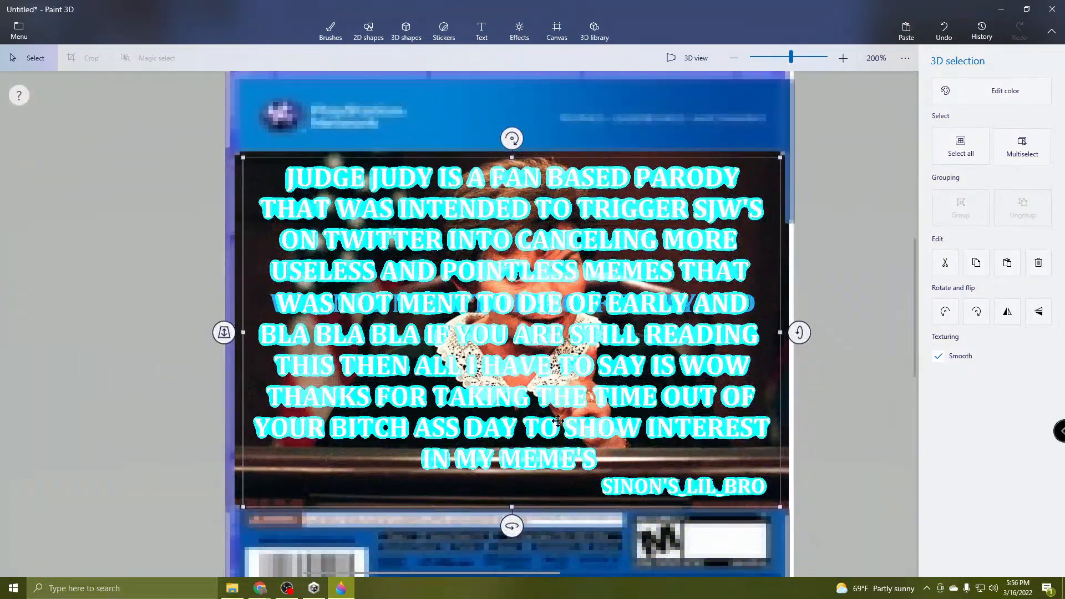
mouse_move(226, 338)
mouse_down()
mouse_move(225, 308)
mouse_move(232, 347)
mouse_move(225, 333)
mouse_up()
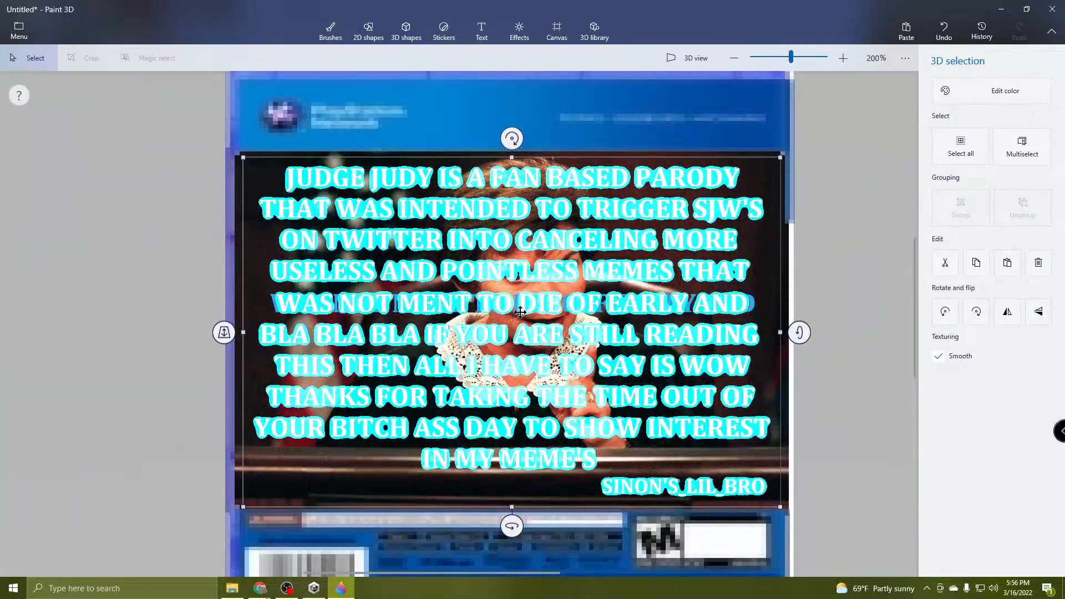
drag(558, 300, 554, 301)
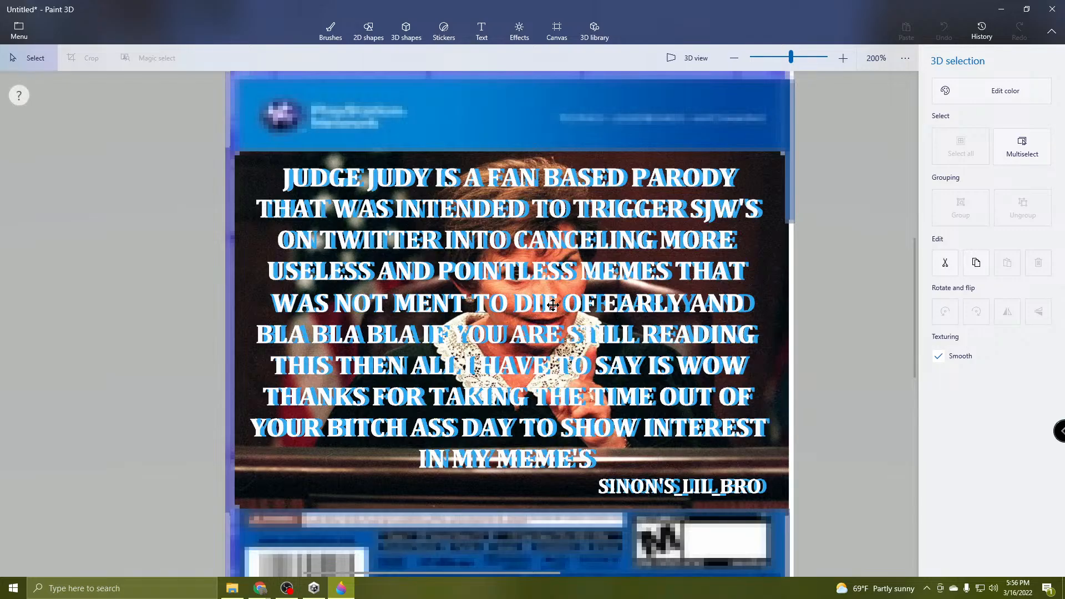
mouse_move(552, 305)
mouse_down()
mouse_move(546, 436)
mouse_move(524, 459)
mouse_move(537, 491)
mouse_move(704, 331)
mouse_move(555, 295)
mouse_move(560, 302)
mouse_up()
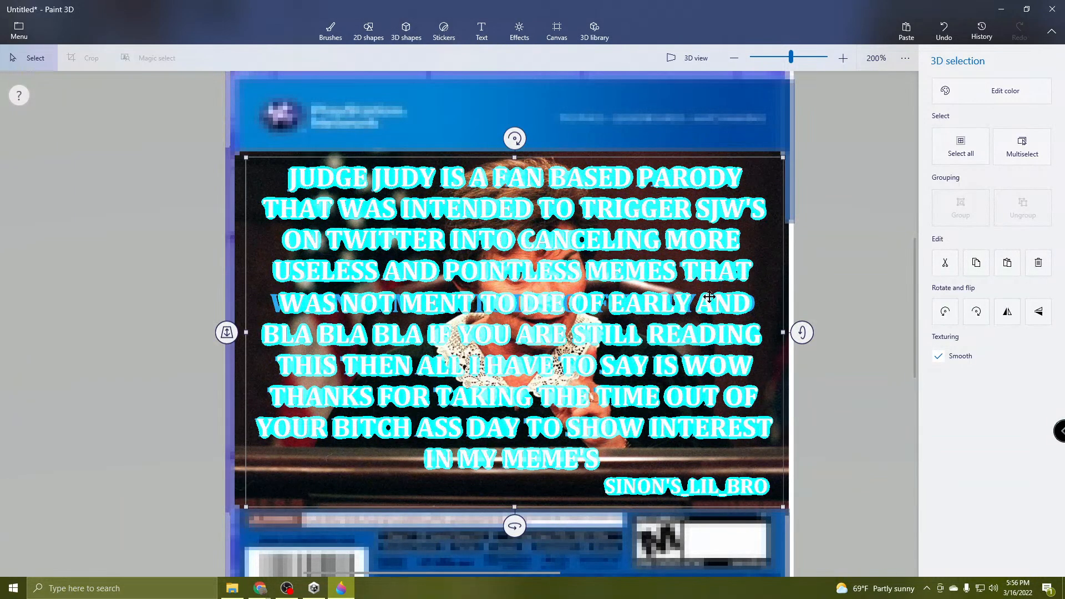
Examine closely how the white and blue lettering overlap around the "WAS NOT MENT TO DIE" line.
click(758, 184)
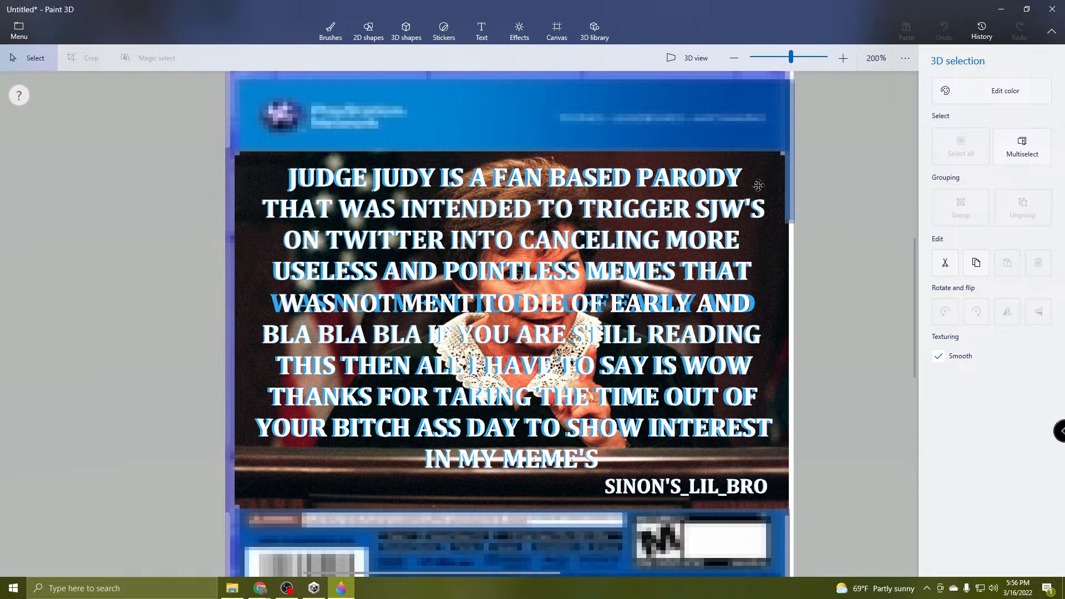
click(759, 190)
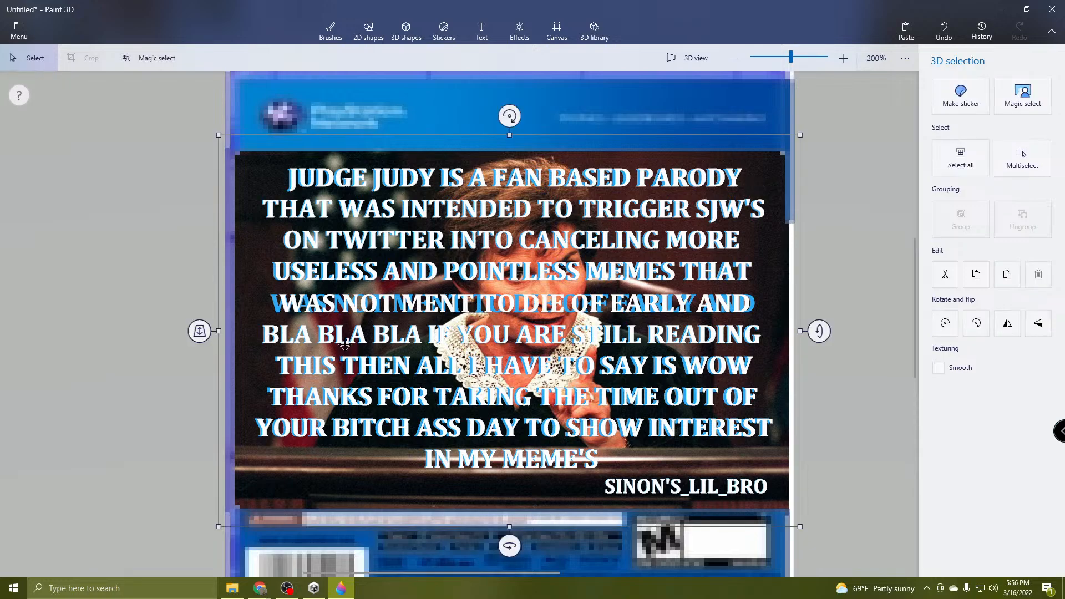
ctrl+scroll(293, 322, up, 5)
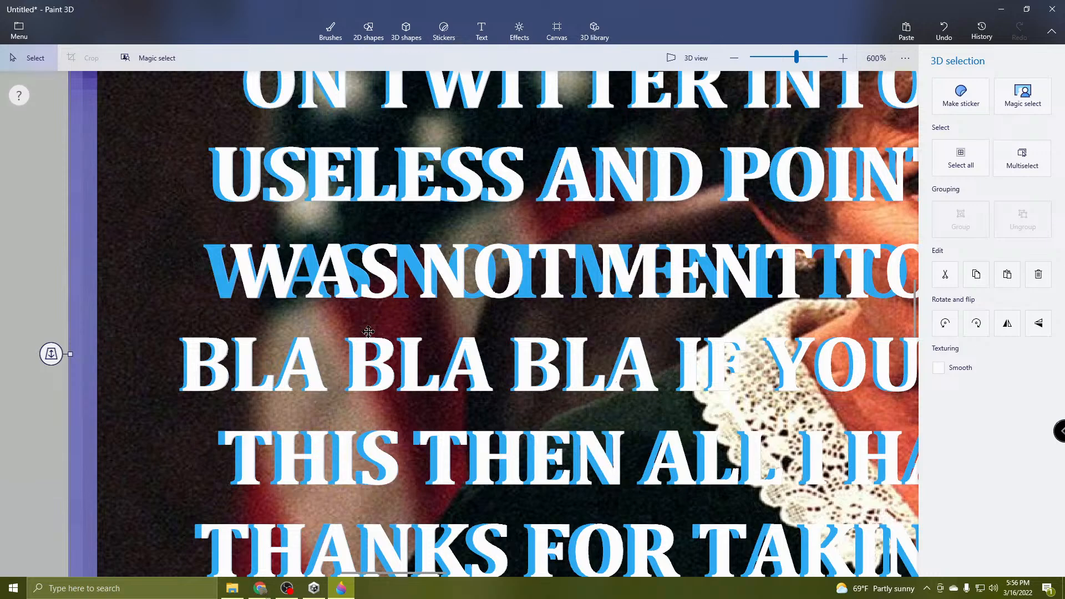
ctrl+scroll(398, 309, up, 2)
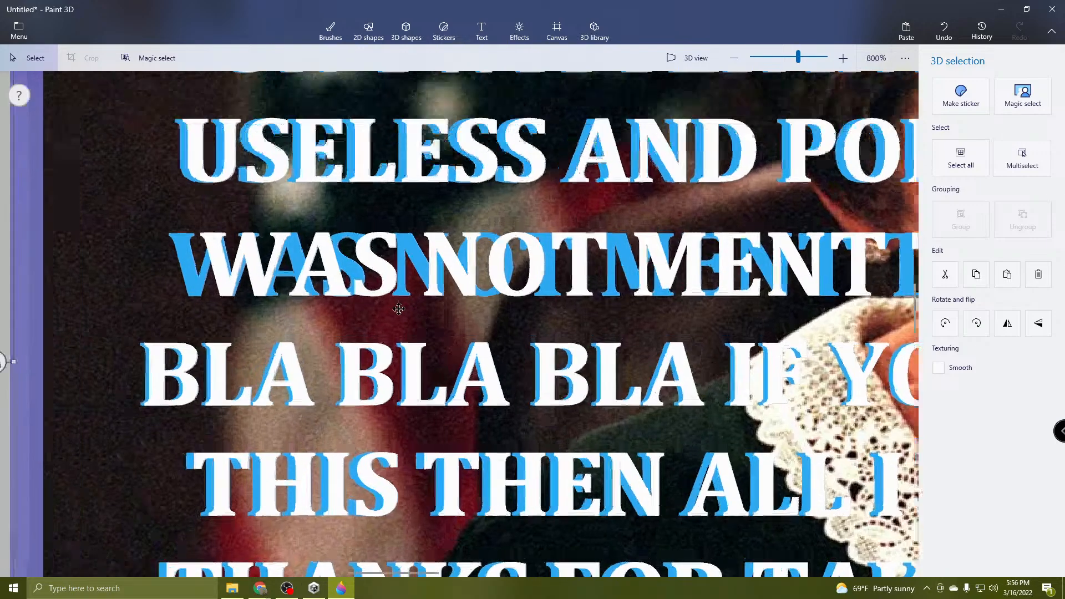
ctrl+scroll(399, 308, up, 1)
ctrl+scroll(319, 285, down, 1)
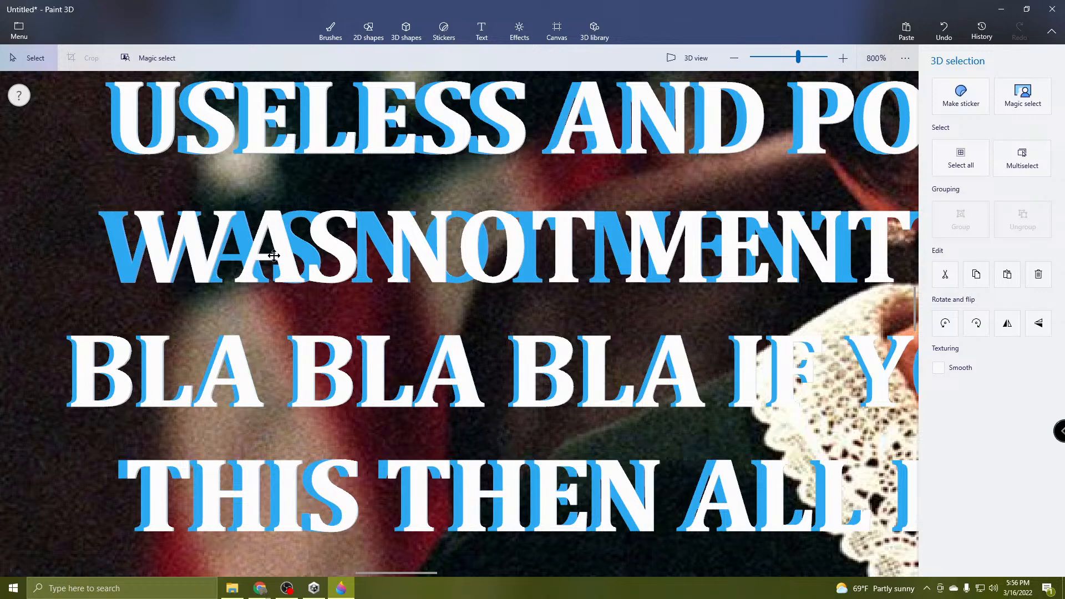
mouse_move(261, 254)
mouse_down()
mouse_move(278, 258)
mouse_move(266, 256)
mouse_up()
scroll(275, 254, down, 4)
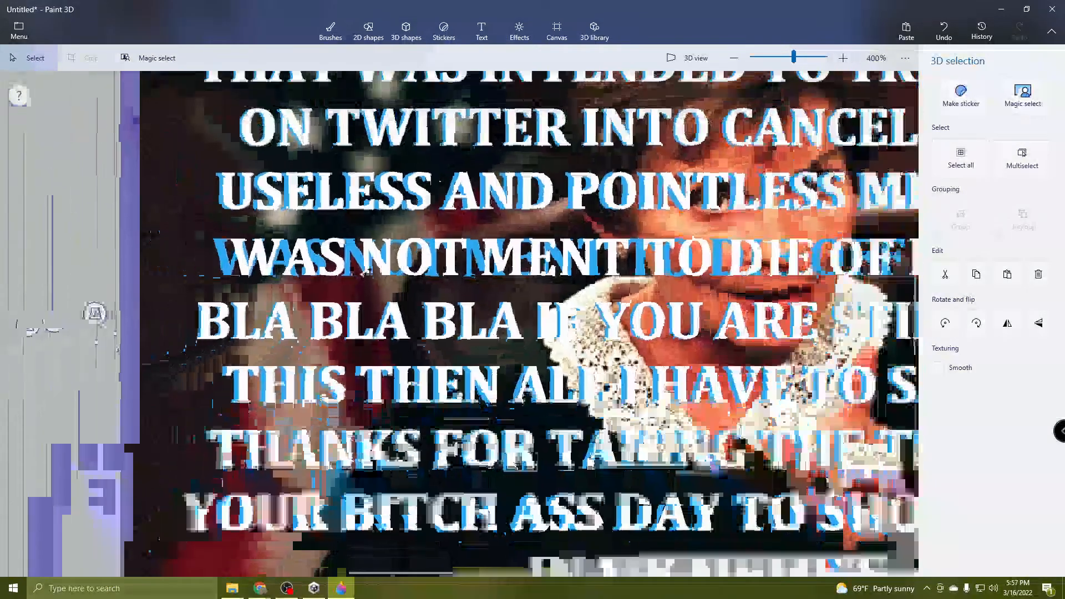
scroll(368, 272, down, 5)
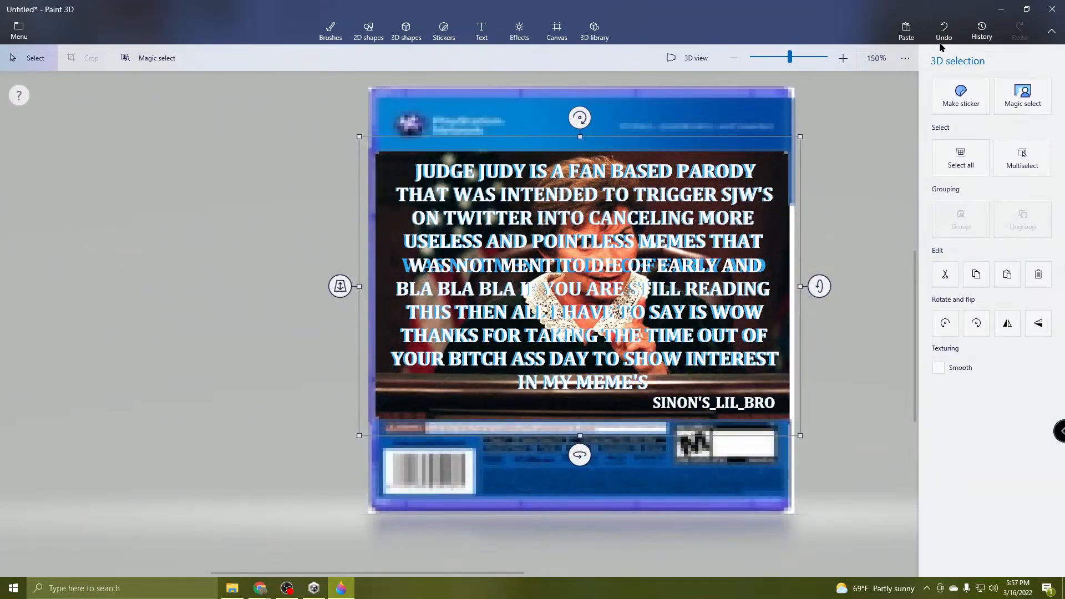
Undo the depth and position changes made to the white 3D text.
click(942, 47)
scroll(676, 288, up, 5)
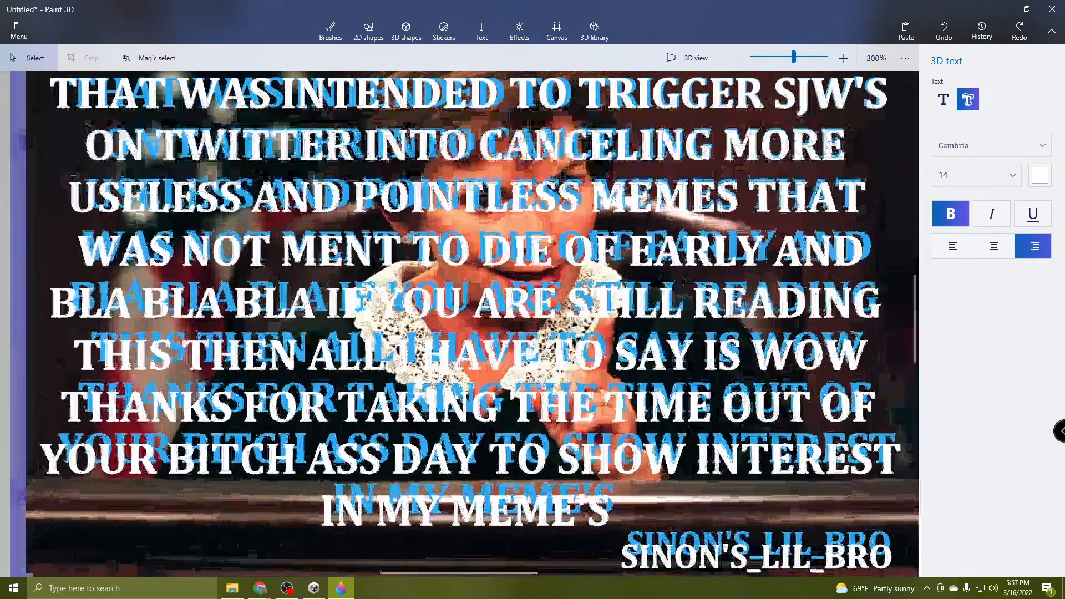
scroll(530, 268, down, 3)
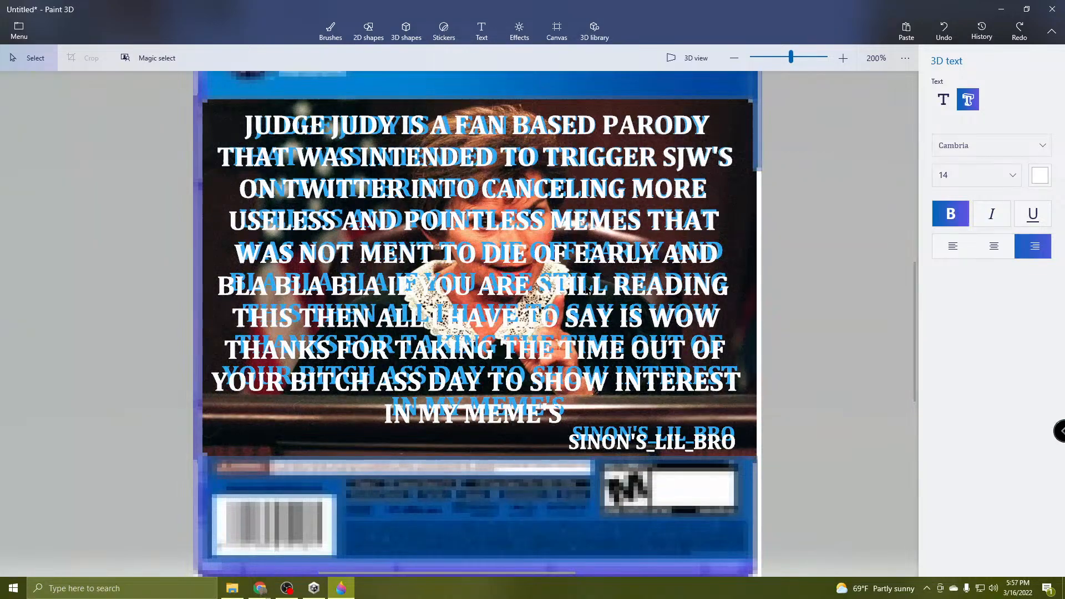
Separate the two paragraphs, moving the white 3D text left of the photo and the blue text off the cover's right side.
click(260, 133)
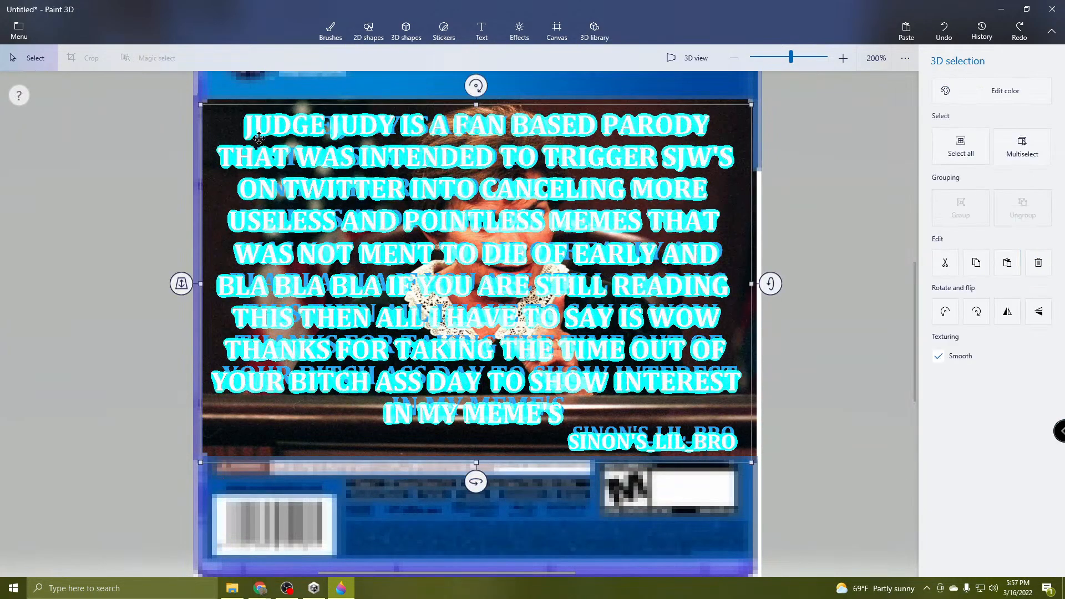
drag(405, 230, 91, 264)
scroll(355, 311, down, 3)
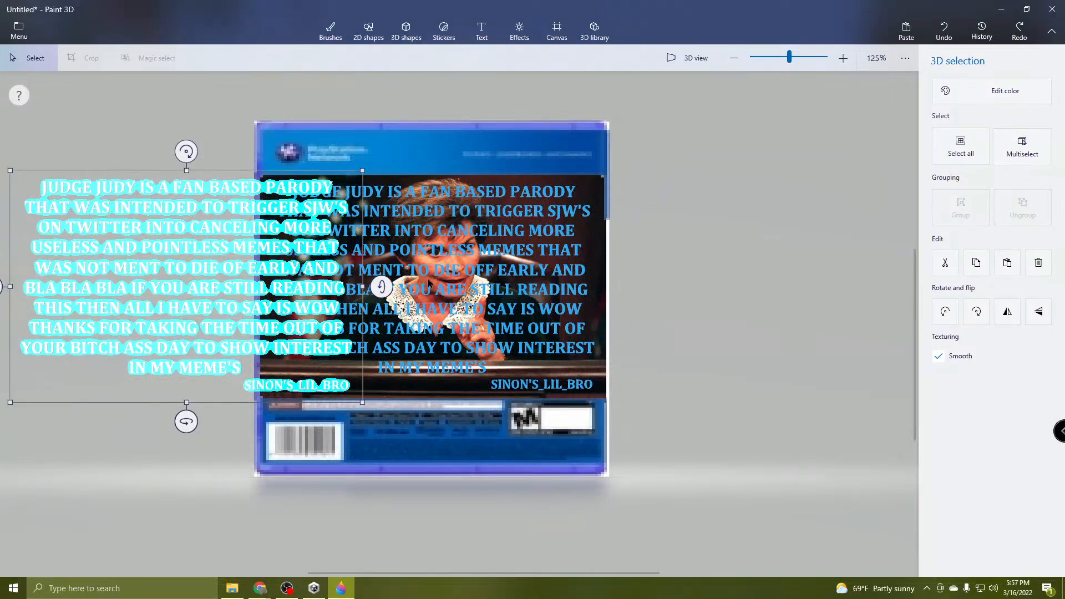
click(447, 270)
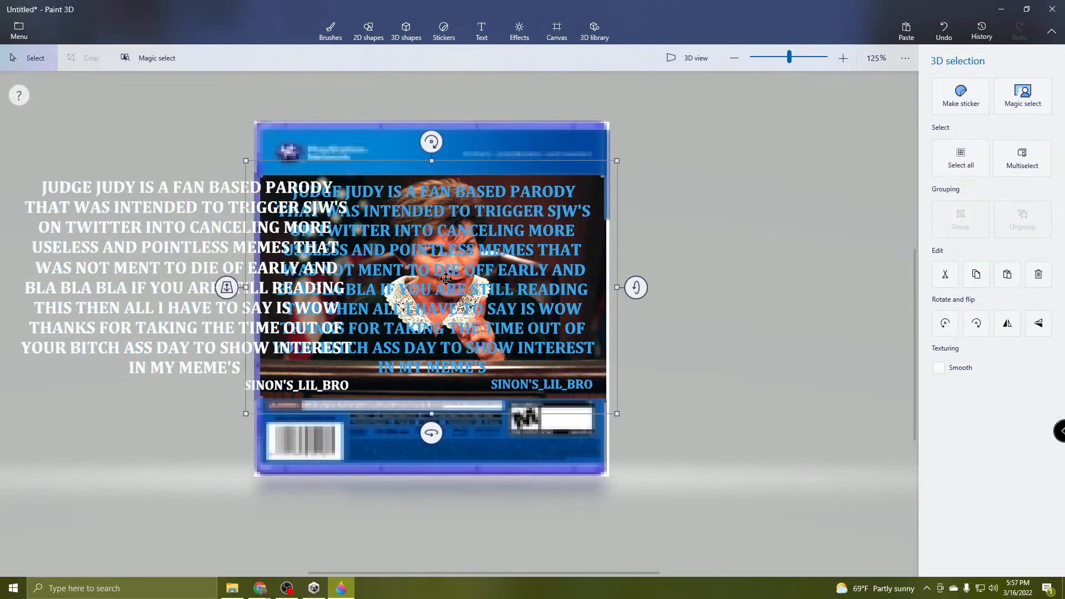
scroll(569, 231, up, 3)
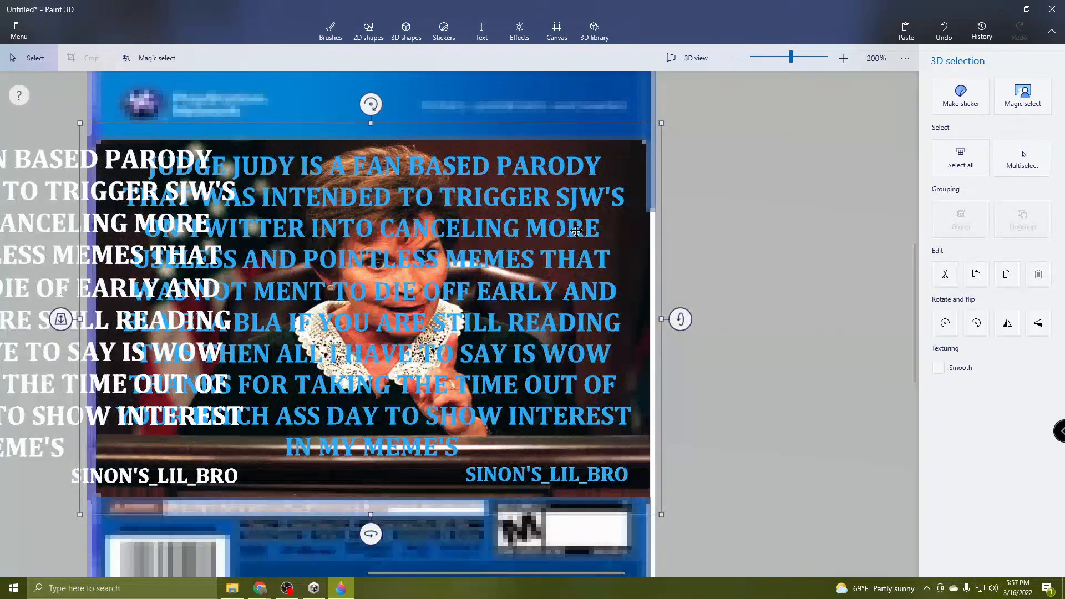
click(569, 232)
drag(456, 274, 562, 300)
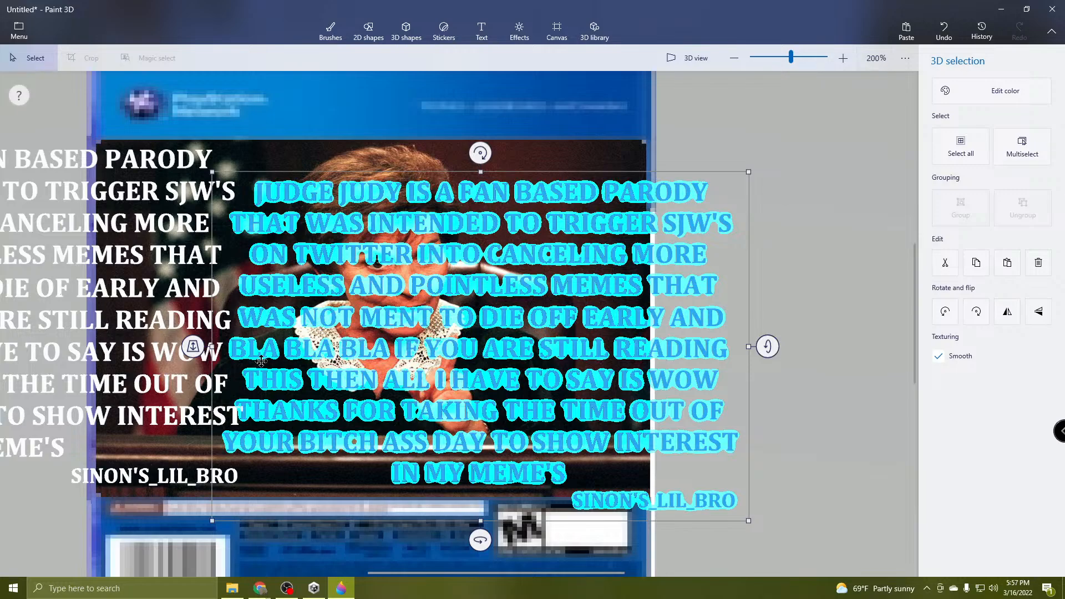
scroll(261, 360, down, 2)
drag(352, 344, 616, 321)
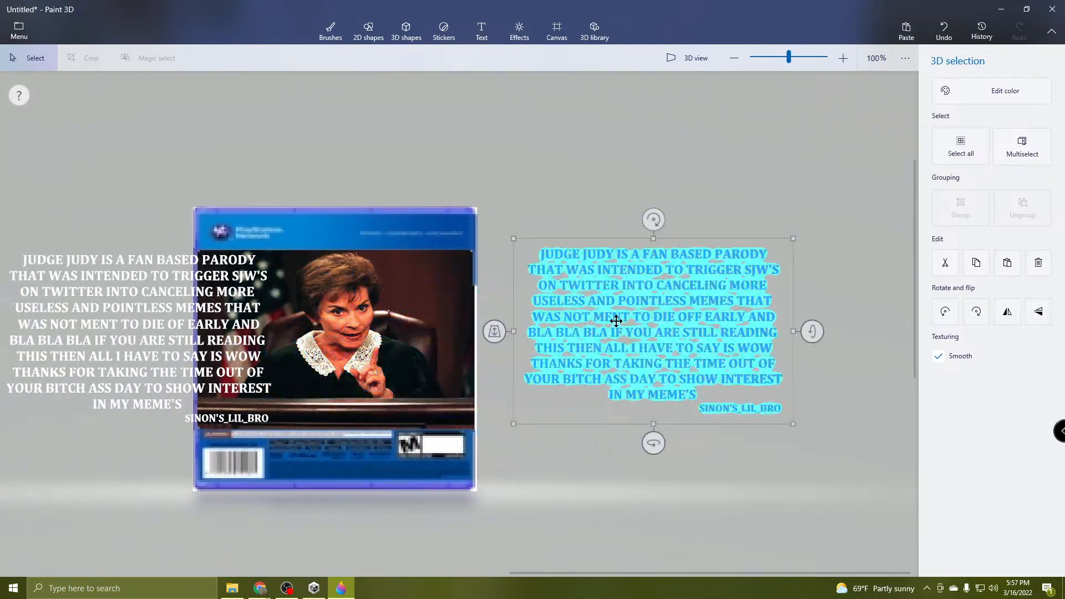
Position the white 3D text over the courtroom photo and adjust its depth.
click(103, 309)
drag(103, 308, 295, 307)
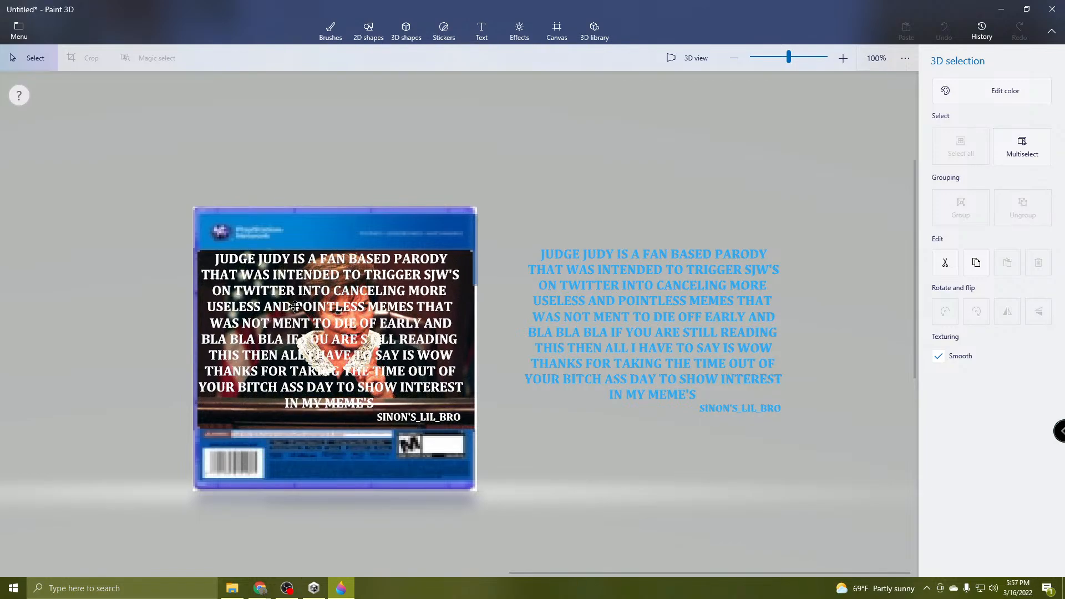
scroll(247, 290, up, 2)
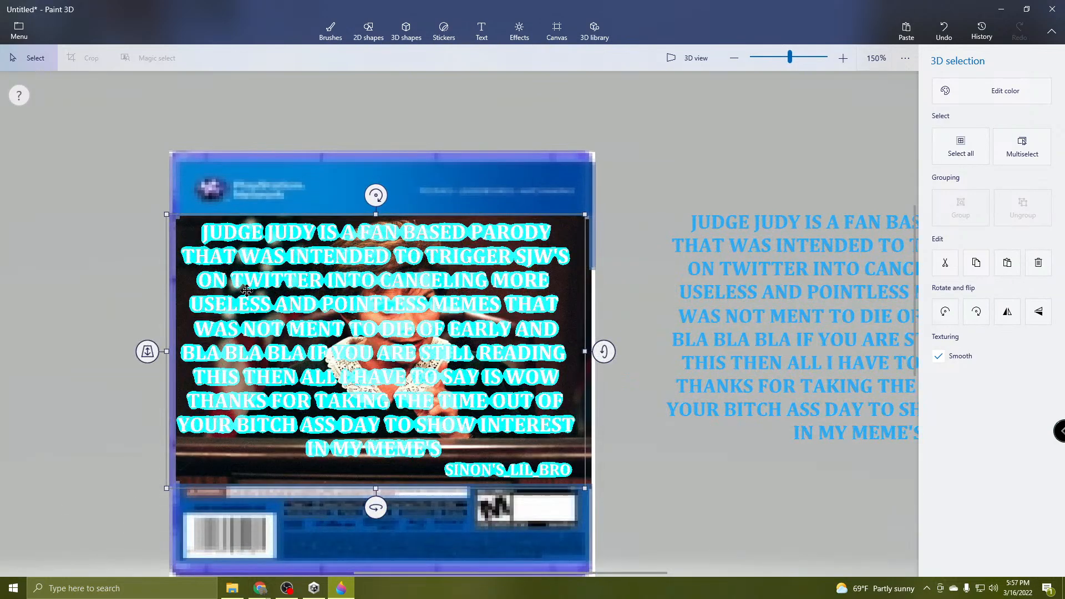
scroll(246, 290, up, 1)
drag(126, 372, 162, 333)
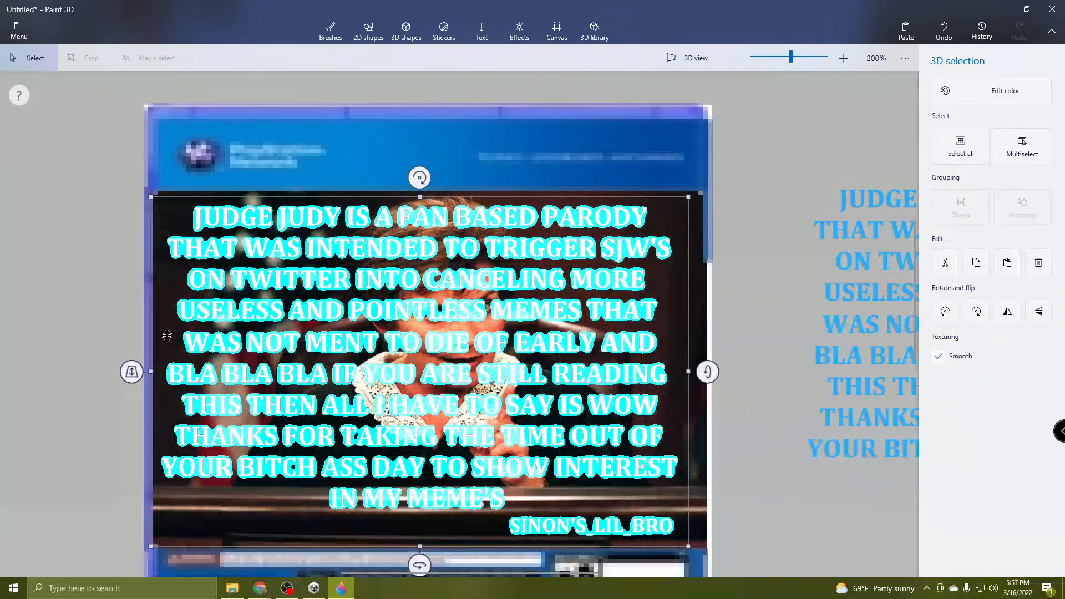
drag(132, 371, 145, 371)
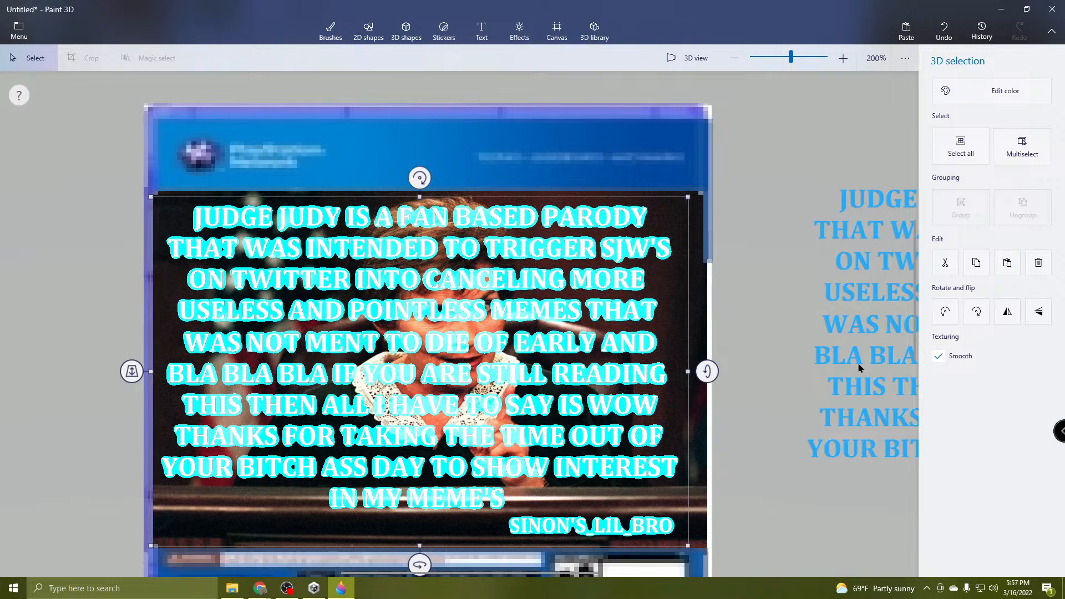
Lay the blue paragraph over the white 3D text, matching its lines and signature.
click(838, 362)
drag(857, 345, 211, 357)
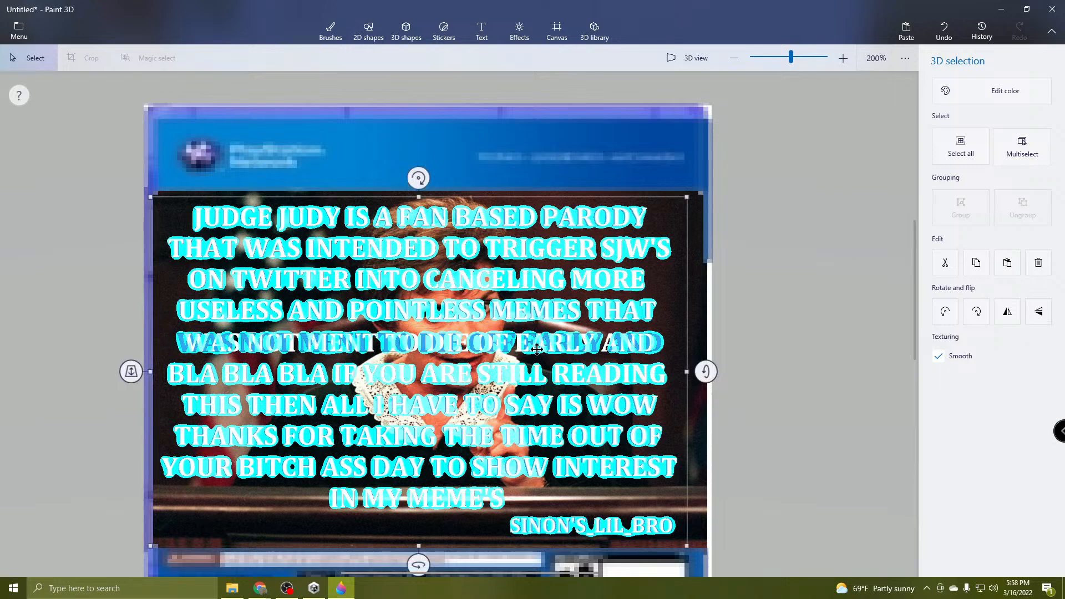
scroll(454, 362, down, 2)
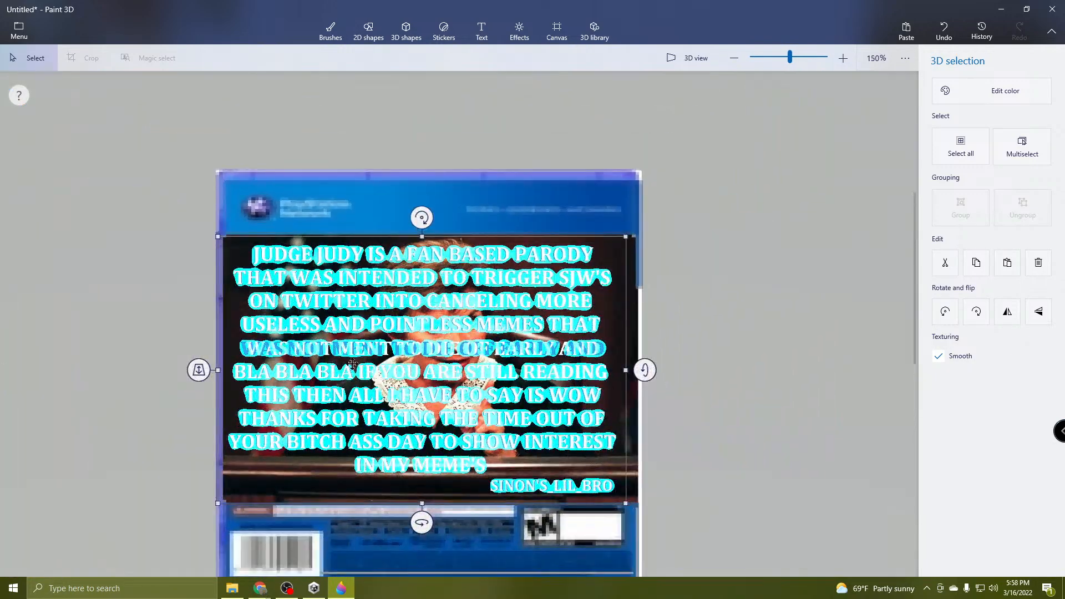
scroll(352, 363, up, 2)
Adjust the blue text's depth and nudge it sideways against the white "WAS NOT MENT TO DIE" line.
drag(161, 373, 170, 377)
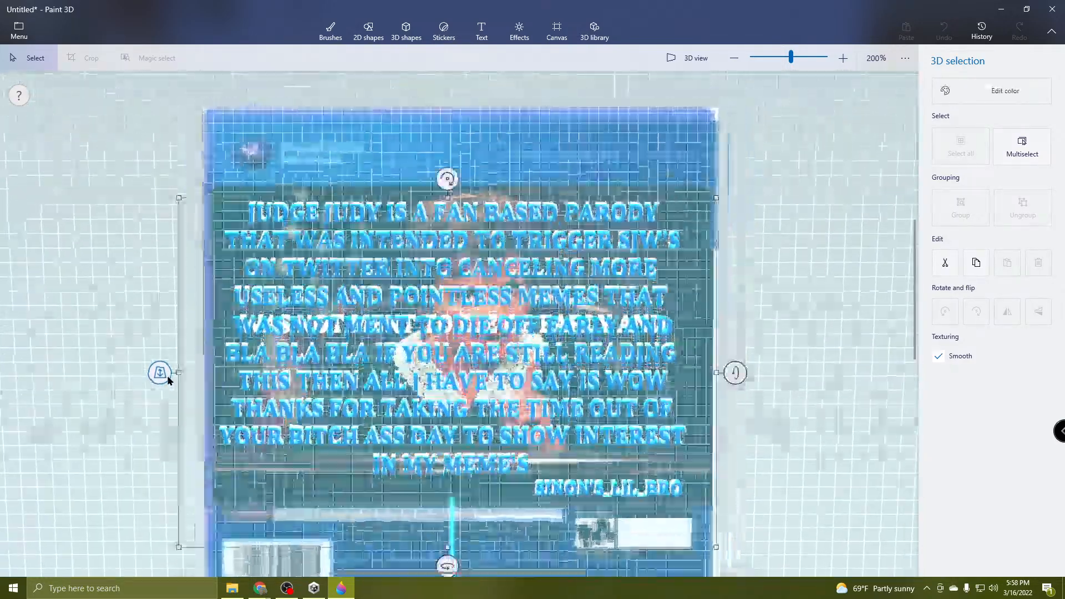
drag(673, 371, 622, 357)
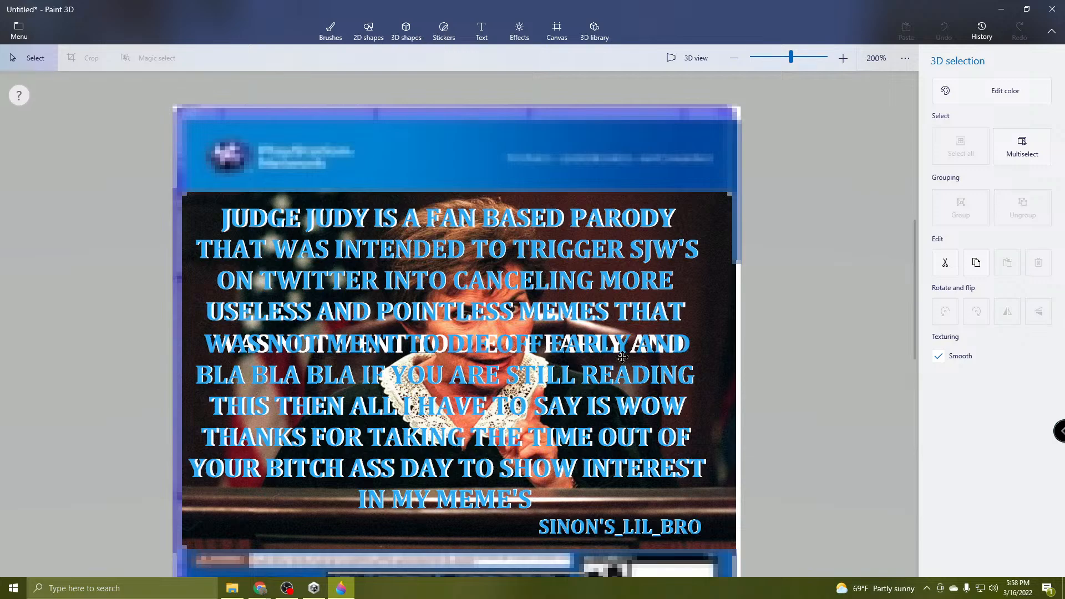
drag(622, 357, 630, 359)
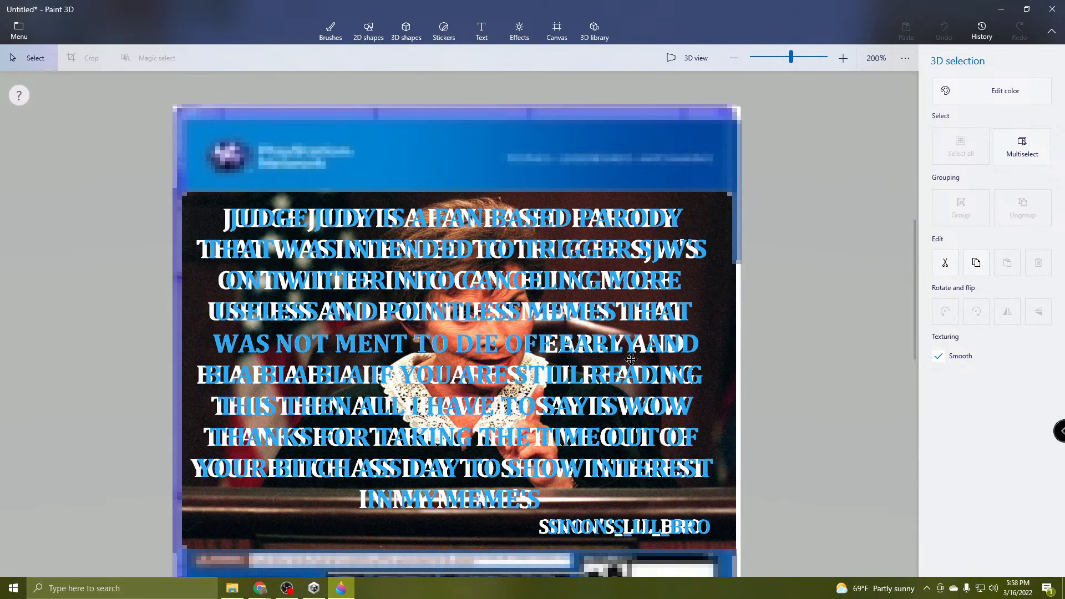
drag(631, 359, 631, 360)
scroll(580, 360, up, 5)
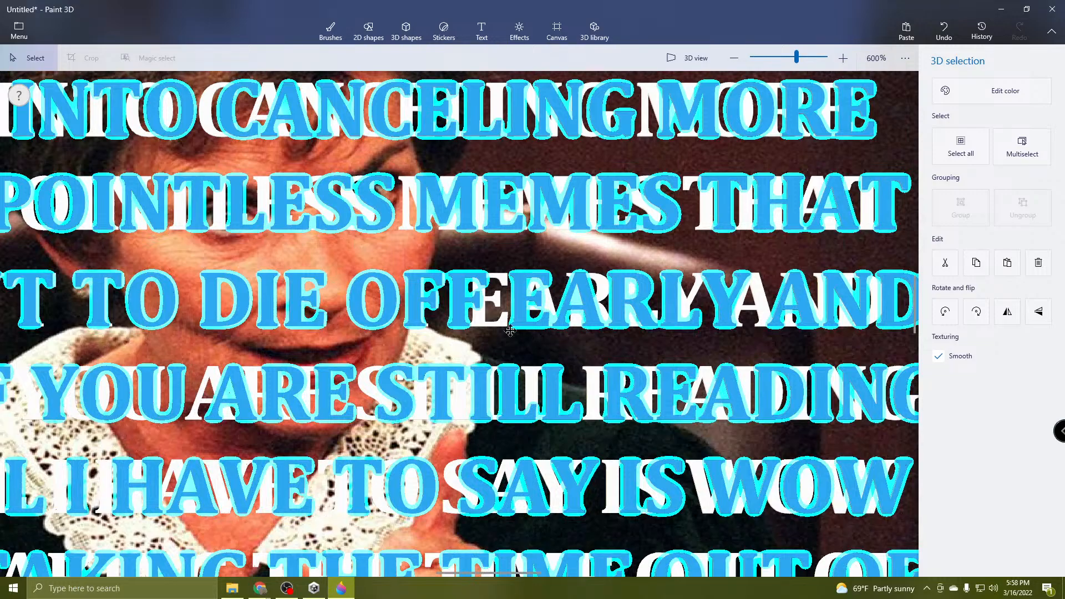
mouse_move(460, 297)
mouse_down()
mouse_move(533, 350)
mouse_move(477, 302)
mouse_move(456, 299)
mouse_move(486, 401)
mouse_move(500, 416)
mouse_move(465, 301)
mouse_up()
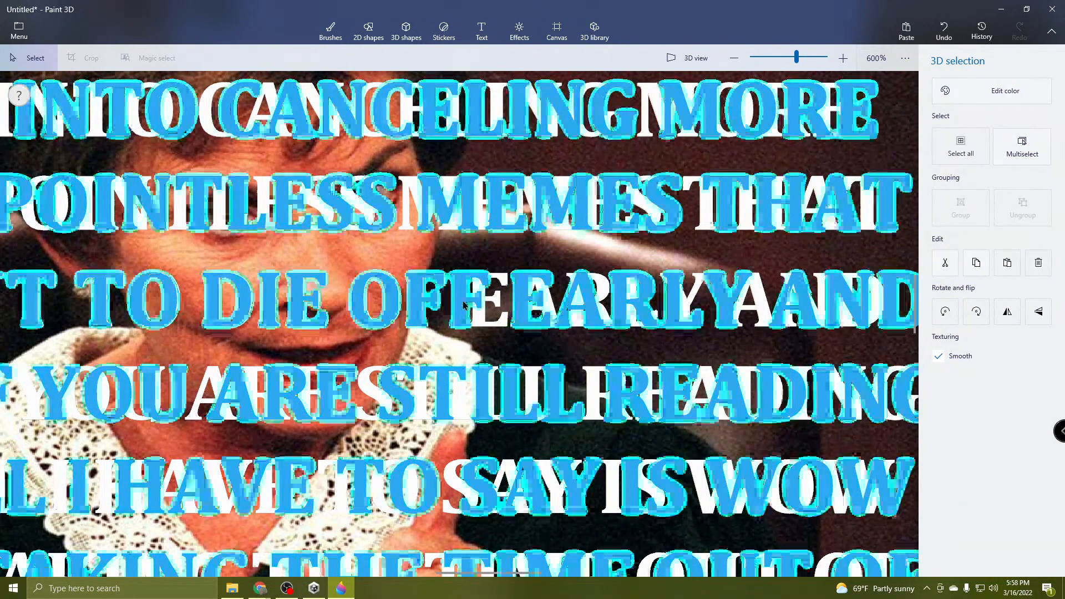
Move the blue paragraph aside, remove the mismatched white 3D text, and place the blue text back over the courtroom photo.
scroll(466, 307, down, 3)
scroll(466, 306, down, 3)
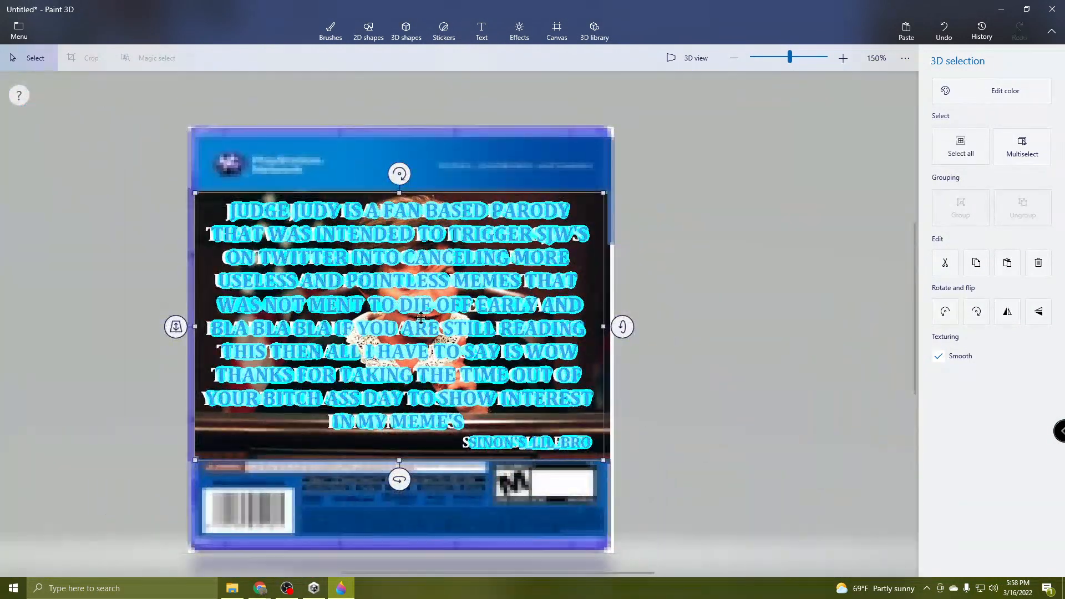
drag(466, 307, 119, 342)
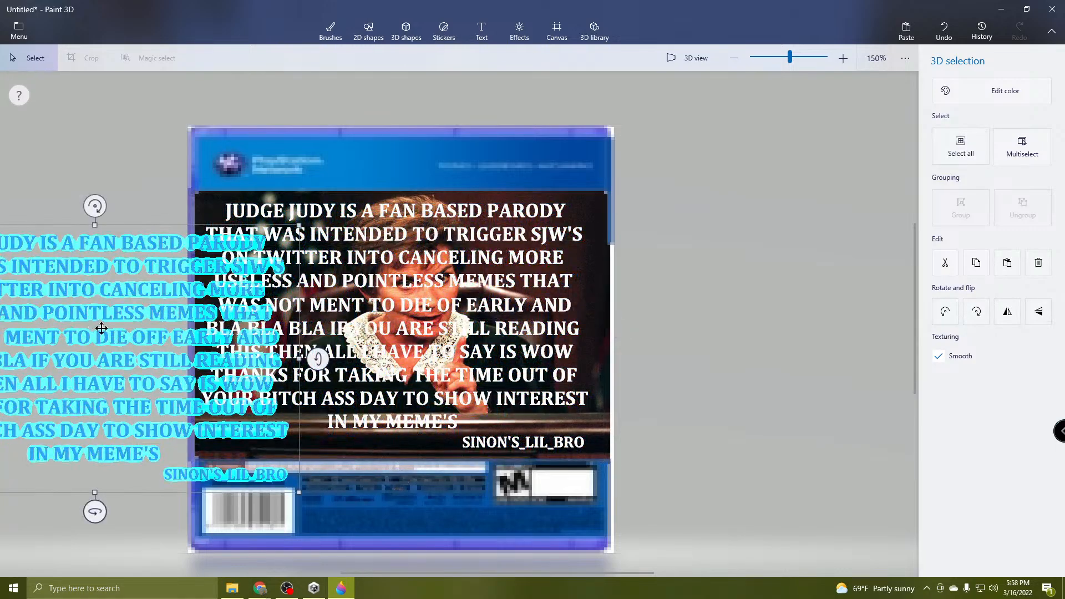
click(487, 312)
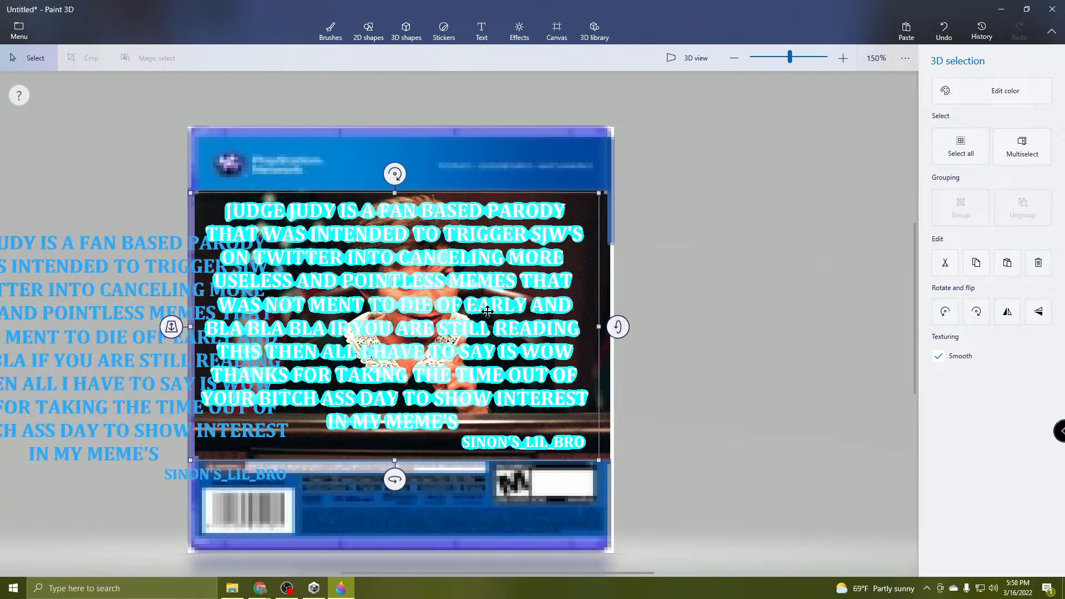
key(ctrl+z)
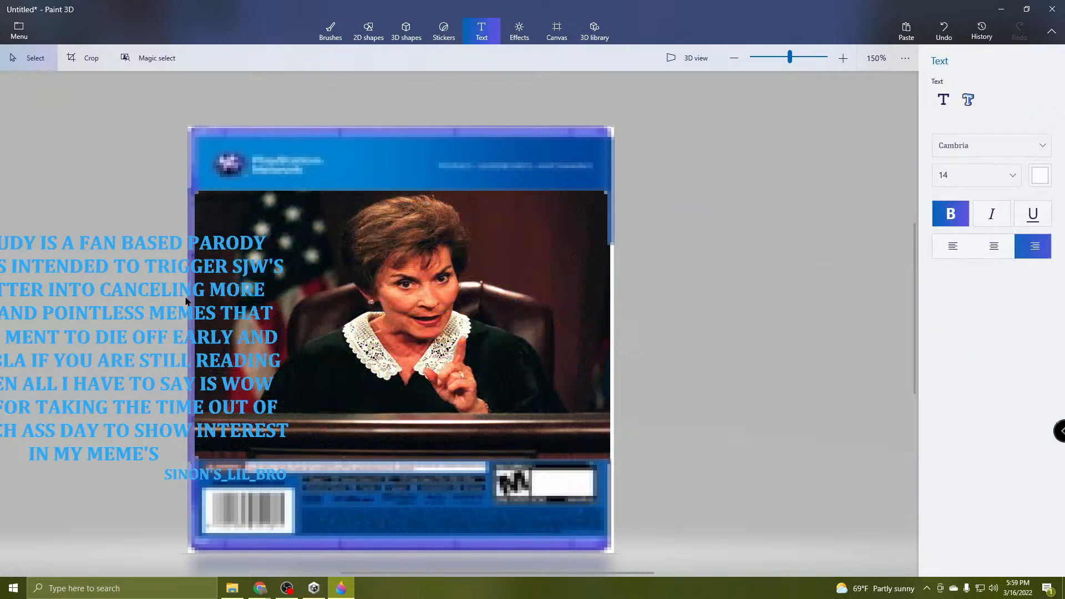
drag(87, 313, 395, 280)
click(777, 289)
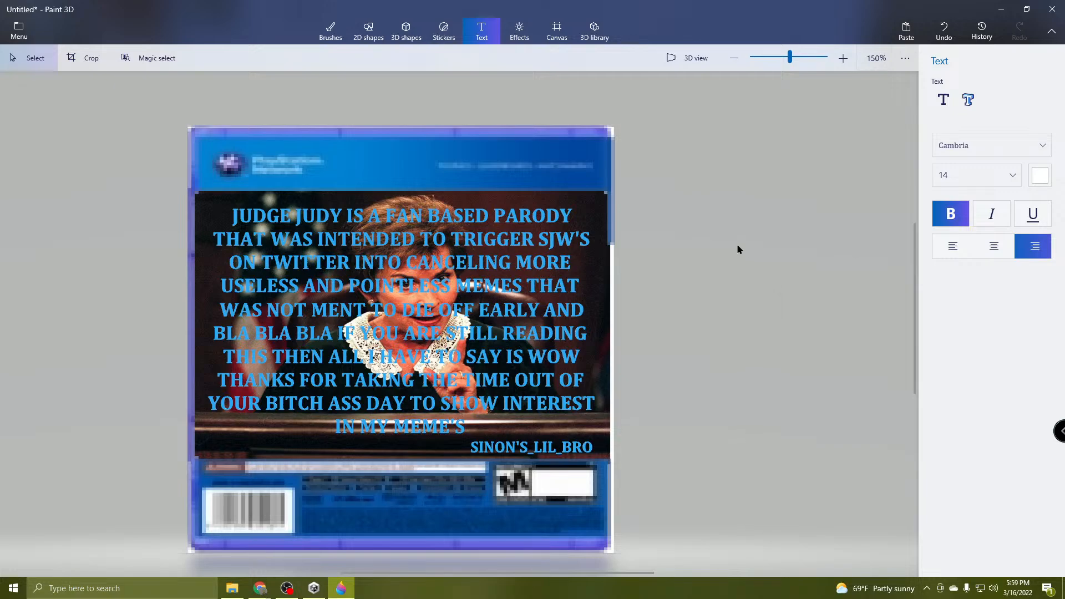
mouse_move(260, 588)
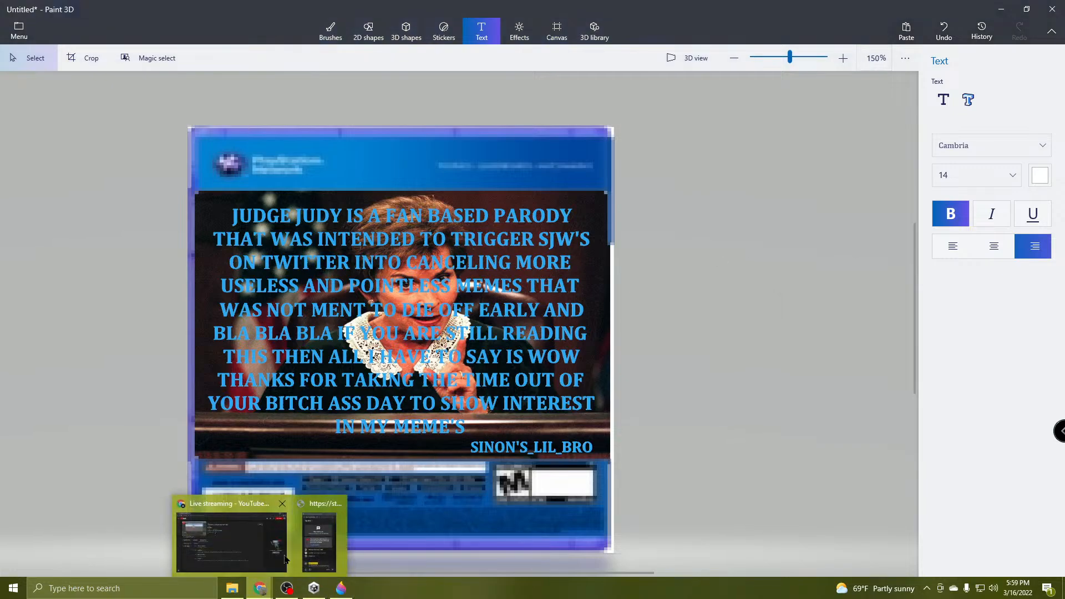
click(317, 539)
click(773, 324)
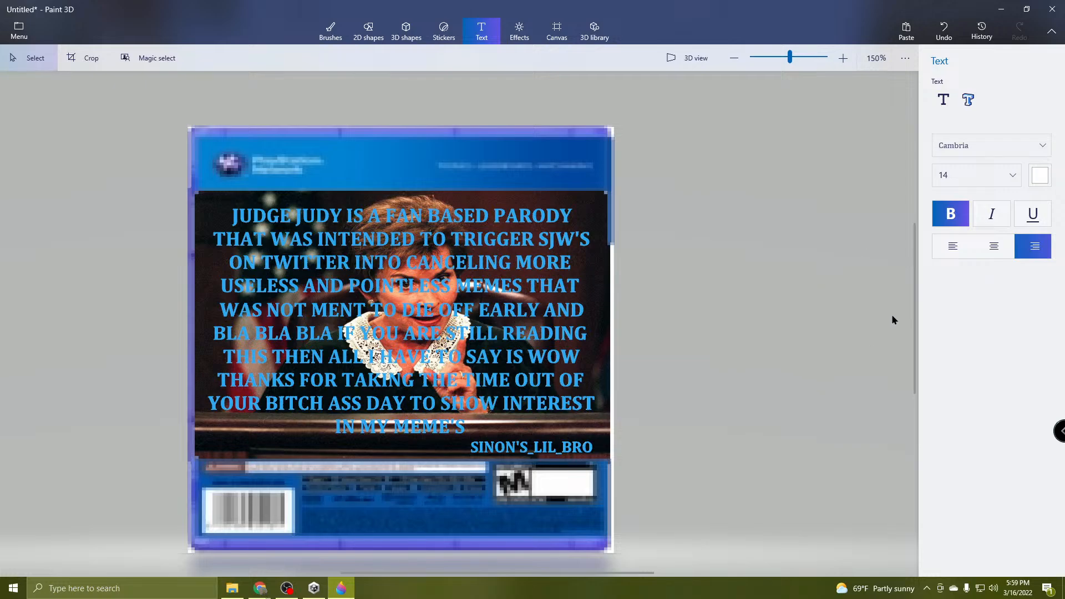
Set up the 3D text tool with centre alignment and font size 18.
click(993, 246)
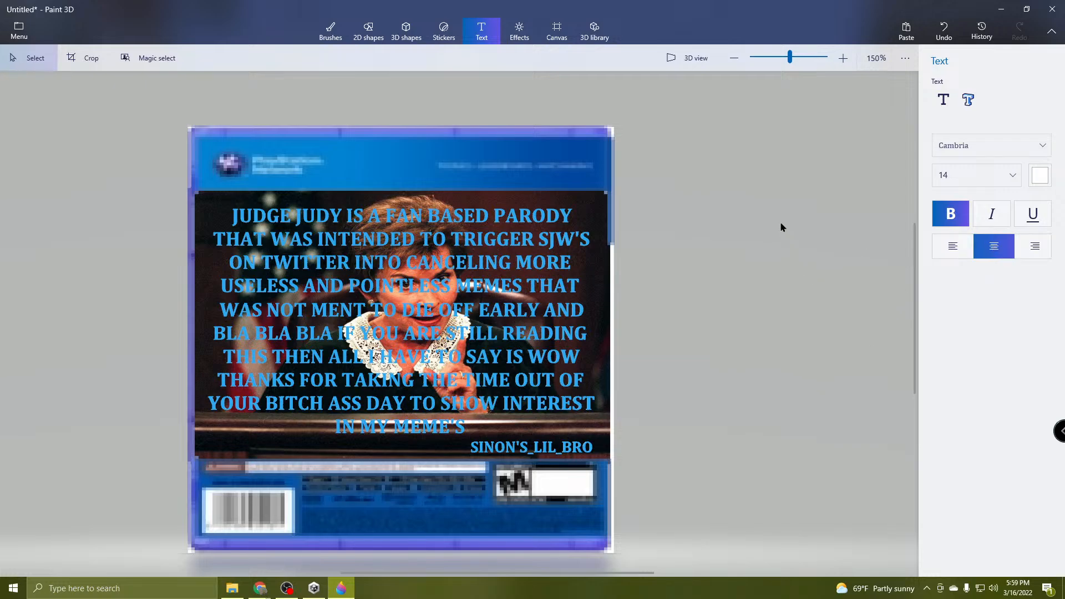
click(955, 175)
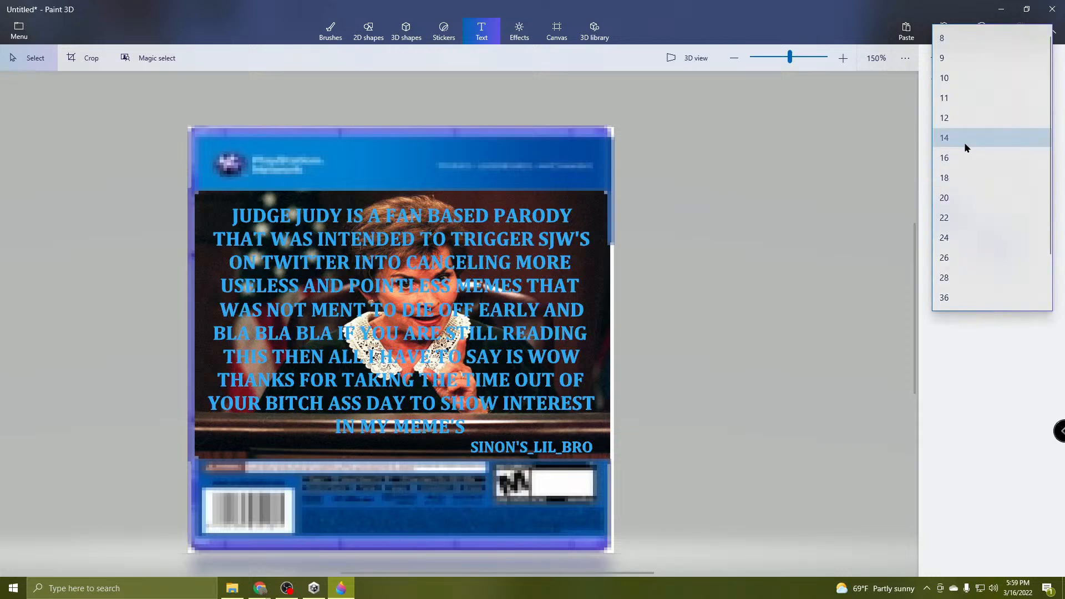
click(957, 177)
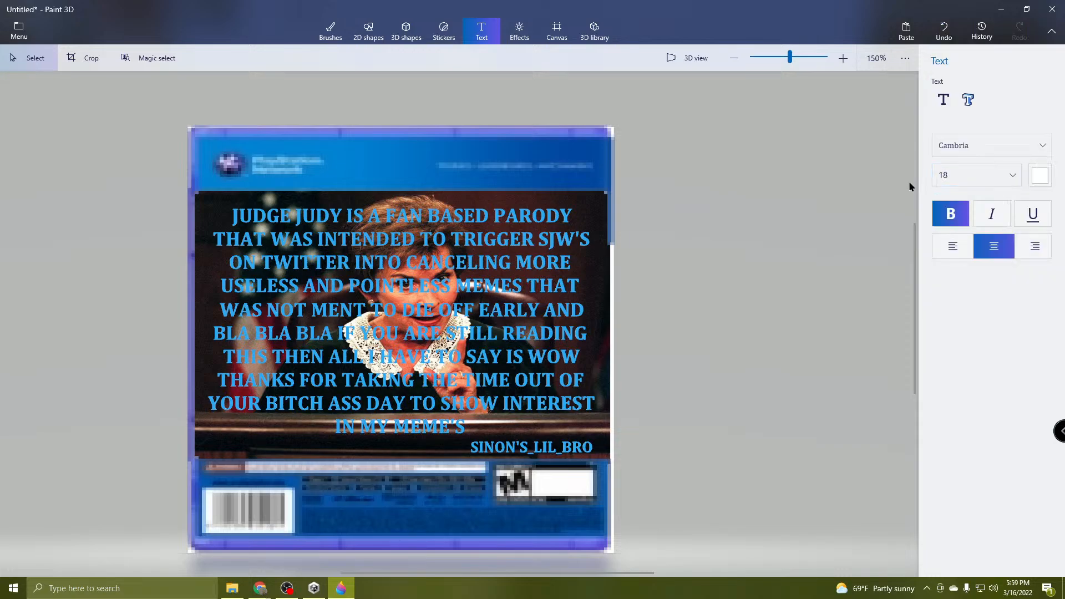
click(968, 101)
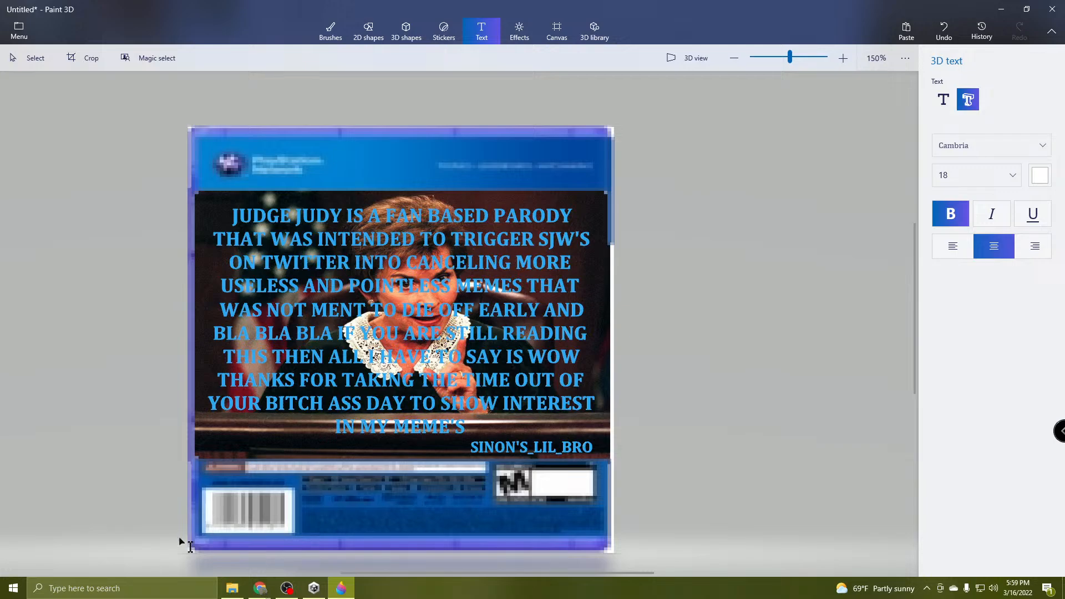
Try placing a 3D text box beside the cover's left edge, and undo the latest changes.
scroll(403, 300, up, 2)
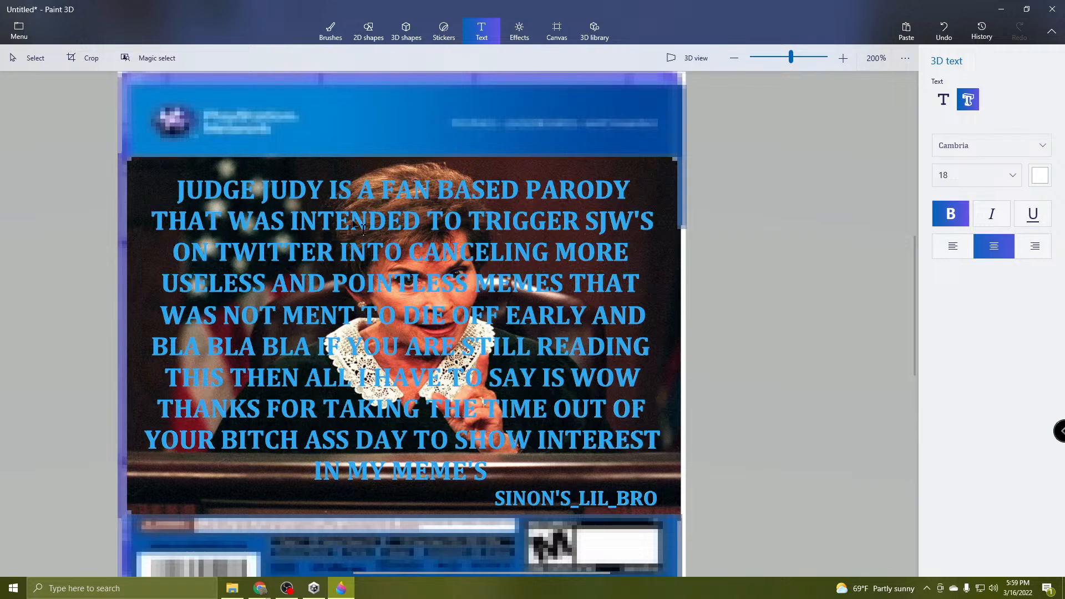
drag(149, 175, 27, 262)
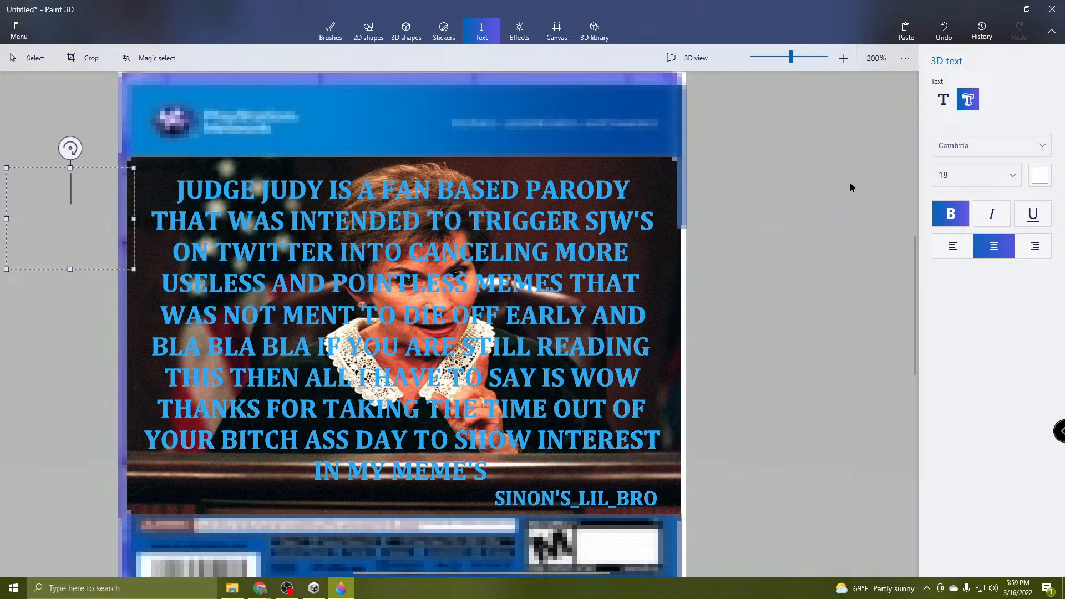
click(944, 34)
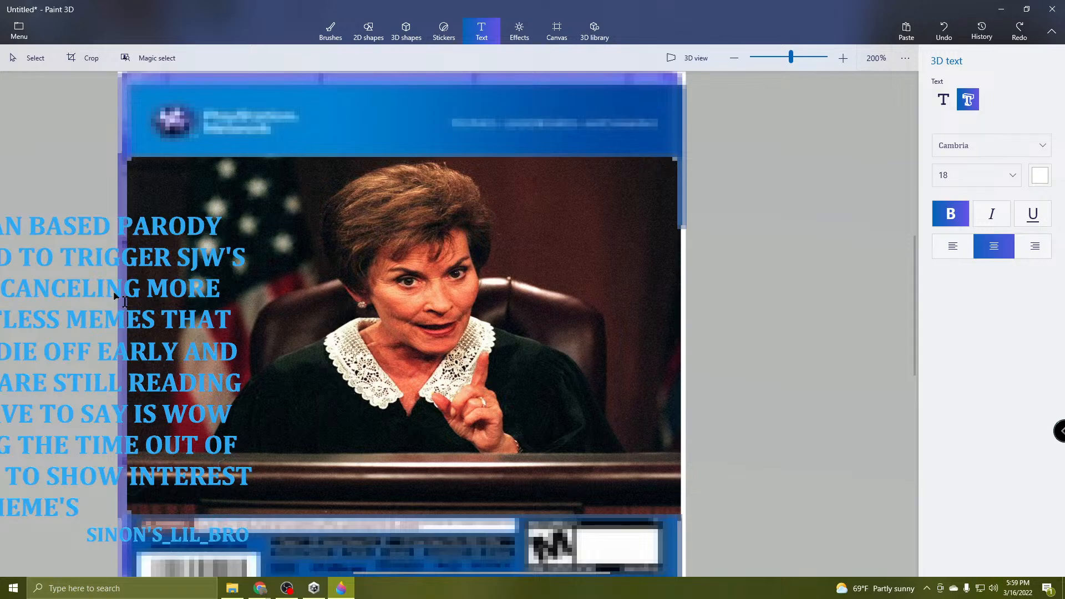
Move the blue 3D paragraph back over the courtroom photo, centred between the cover's edges.
click(17, 60)
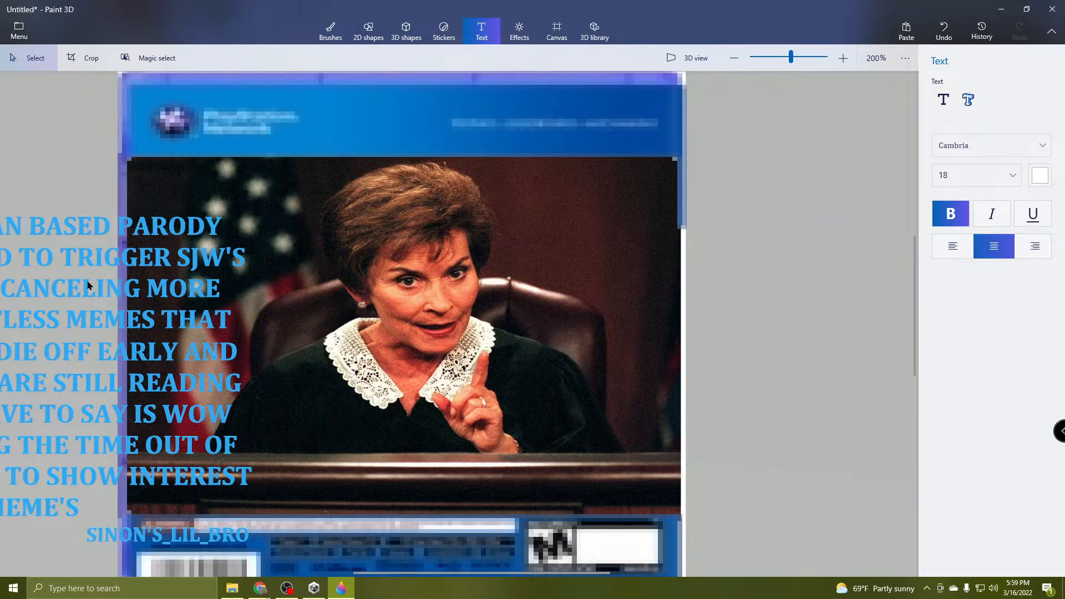
click(87, 285)
drag(88, 285, 498, 254)
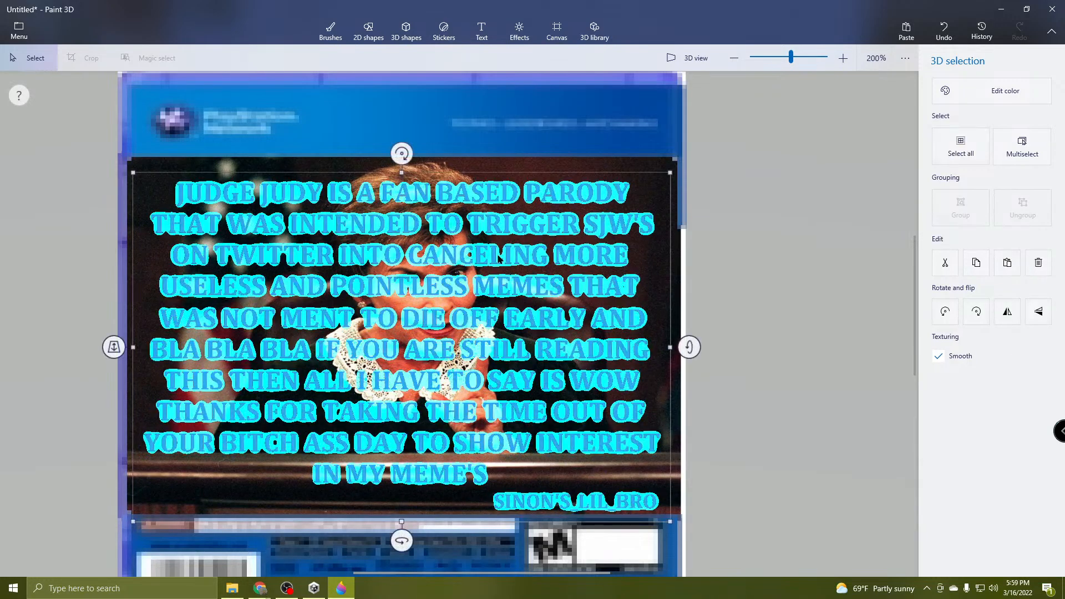
click(824, 299)
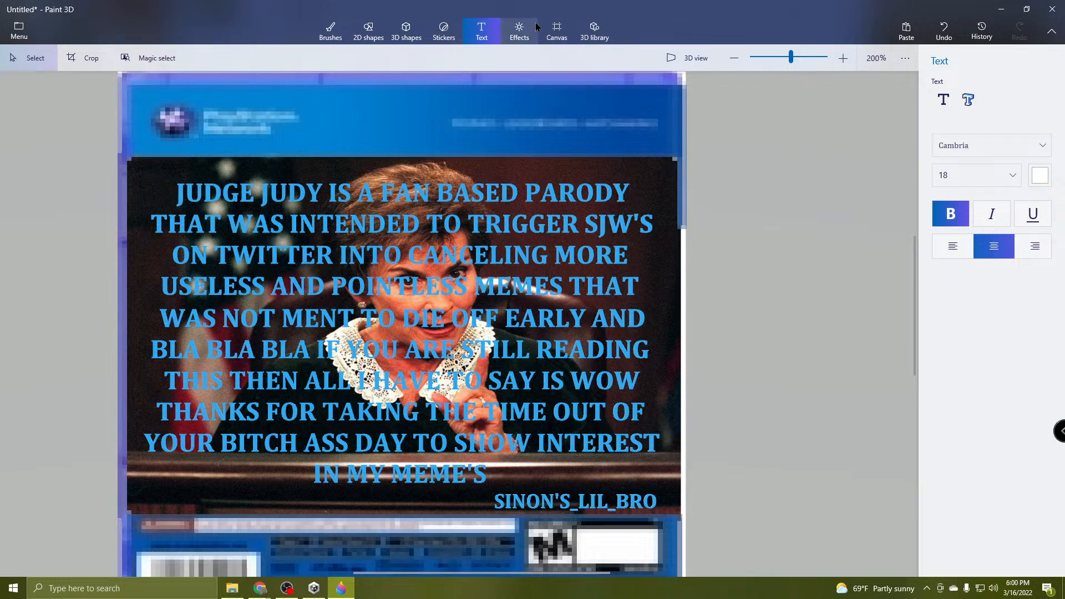
click(970, 100)
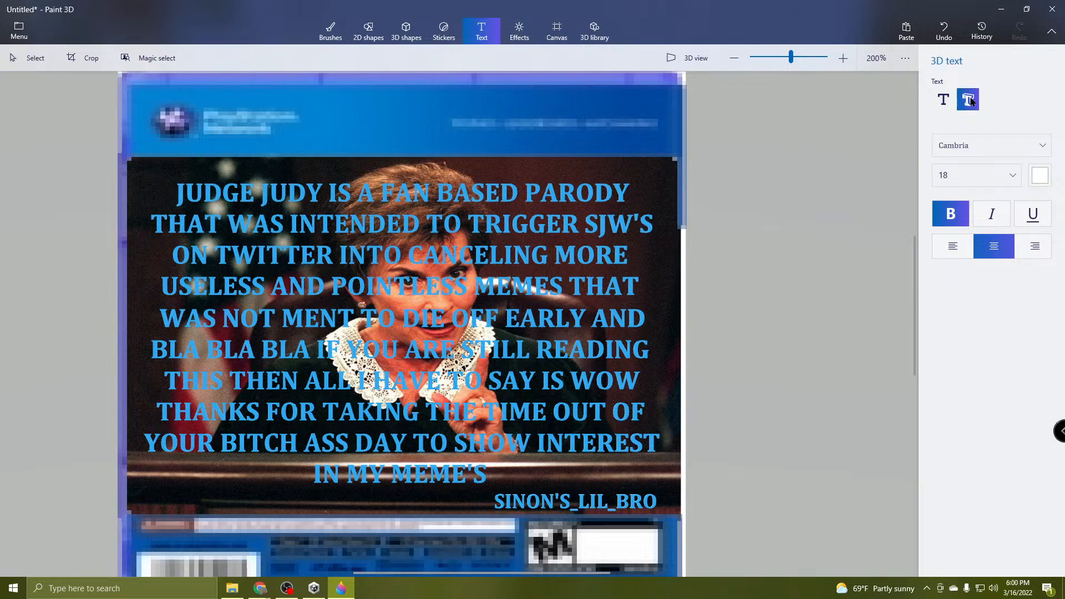
click(971, 174)
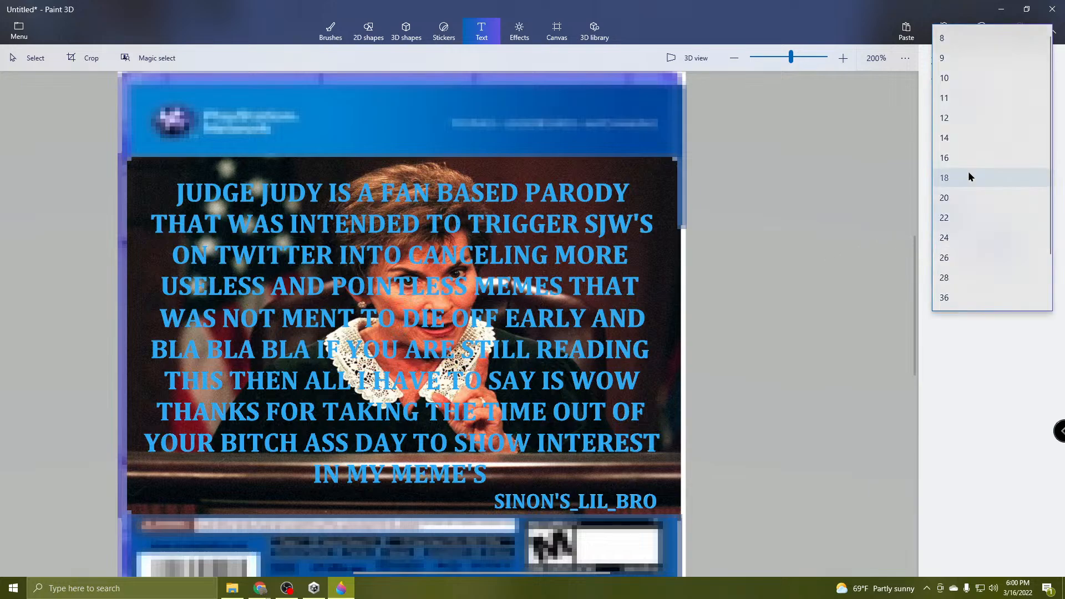
click(963, 177)
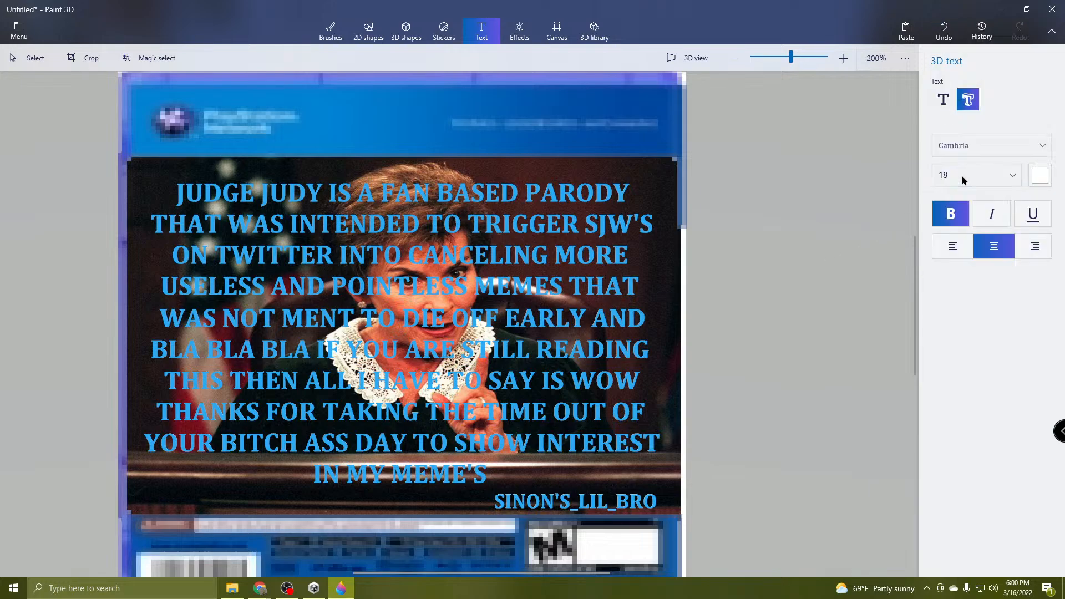
click(782, 245)
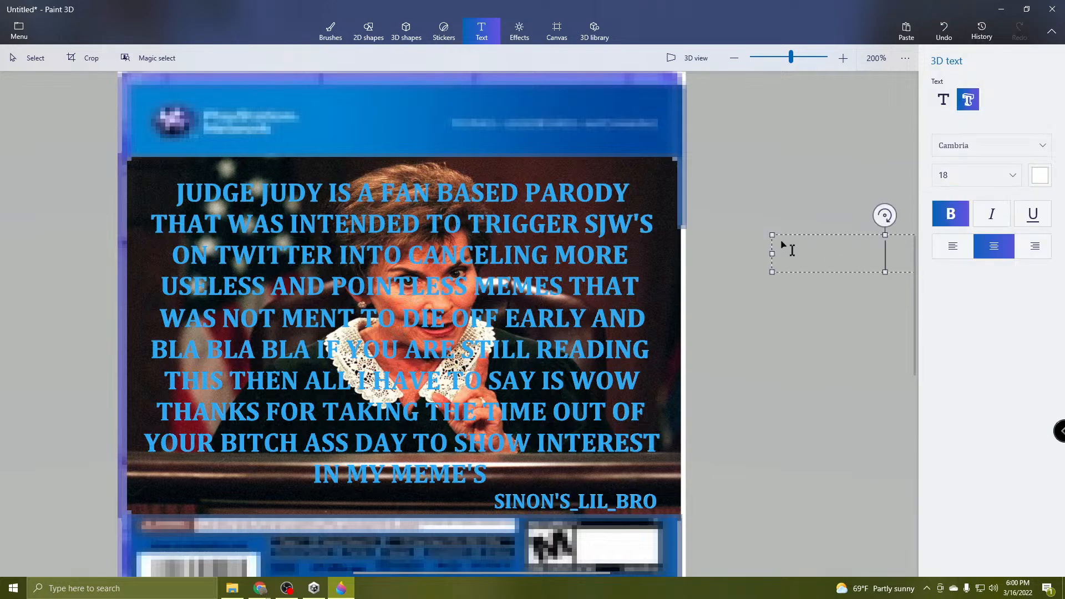
click(807, 157)
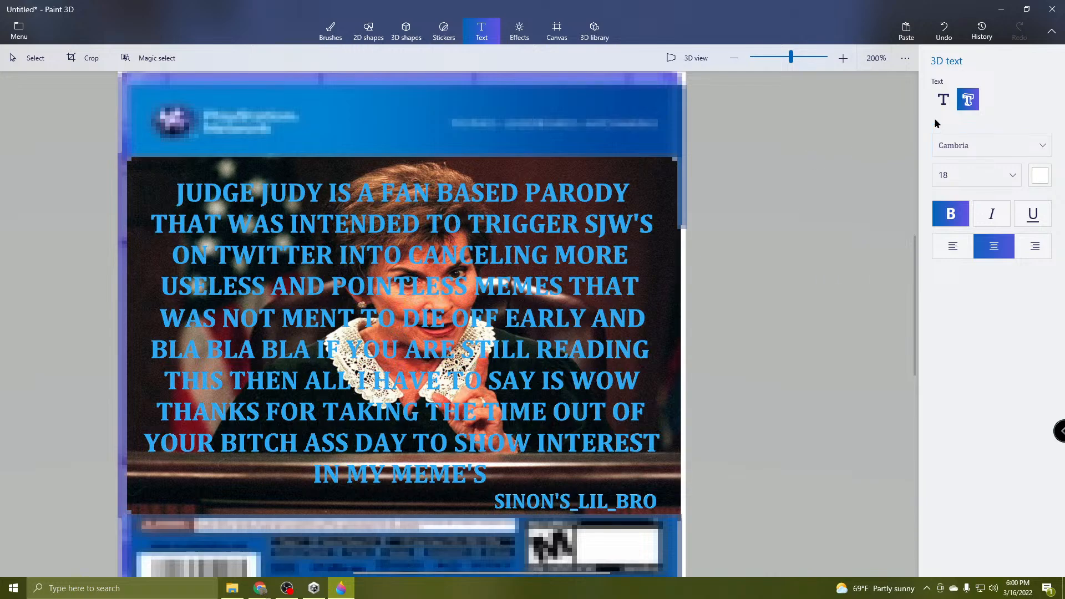
Add a white 18-point 3D text box over the courtroom photo and retype the blue paragraph's full wording, from "JUDGE JUDY" to "INTEREST IN MY MEME'S".
click(943, 99)
click(969, 100)
click(953, 173)
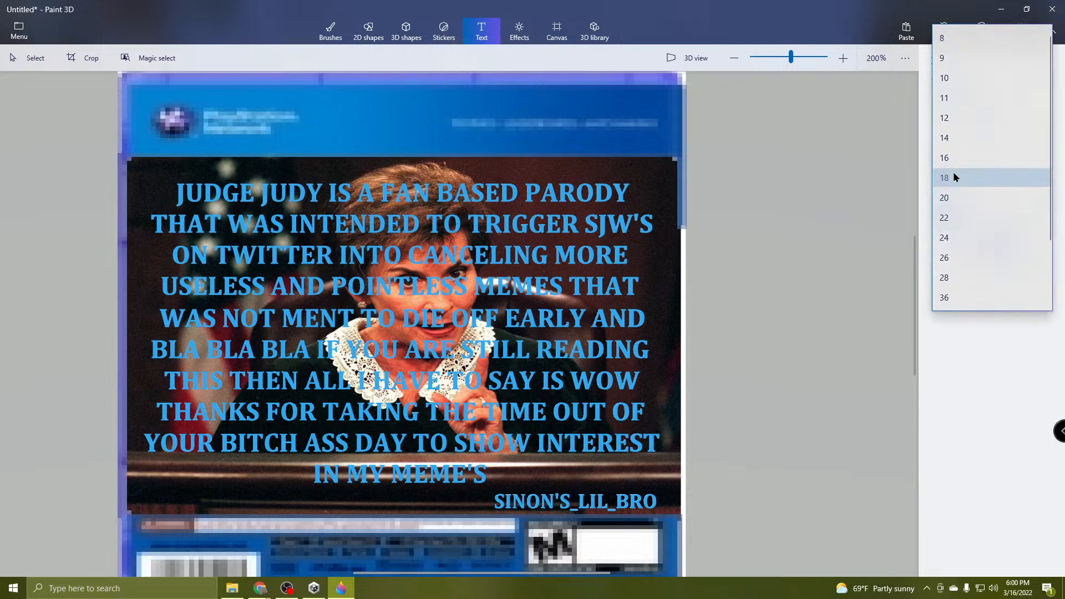
click(969, 177)
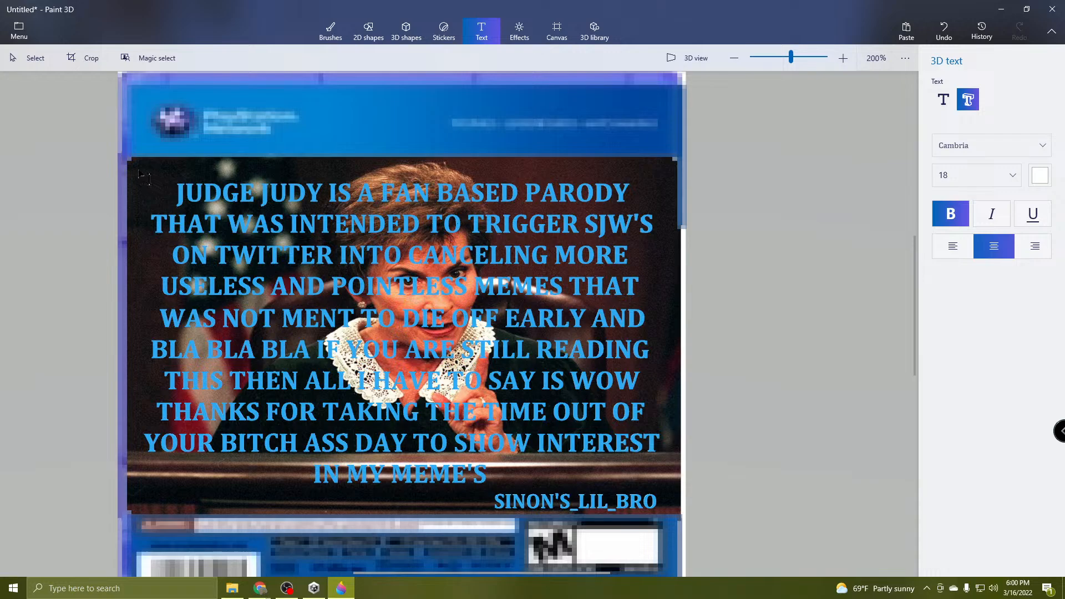
drag(139, 172, 664, 509)
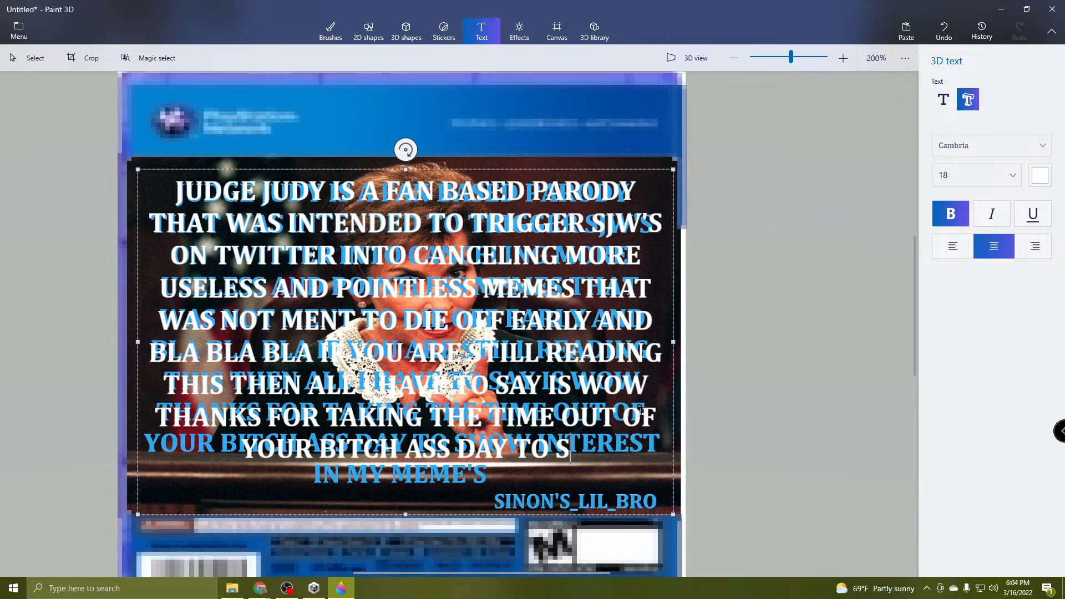
text(HOW INTE)
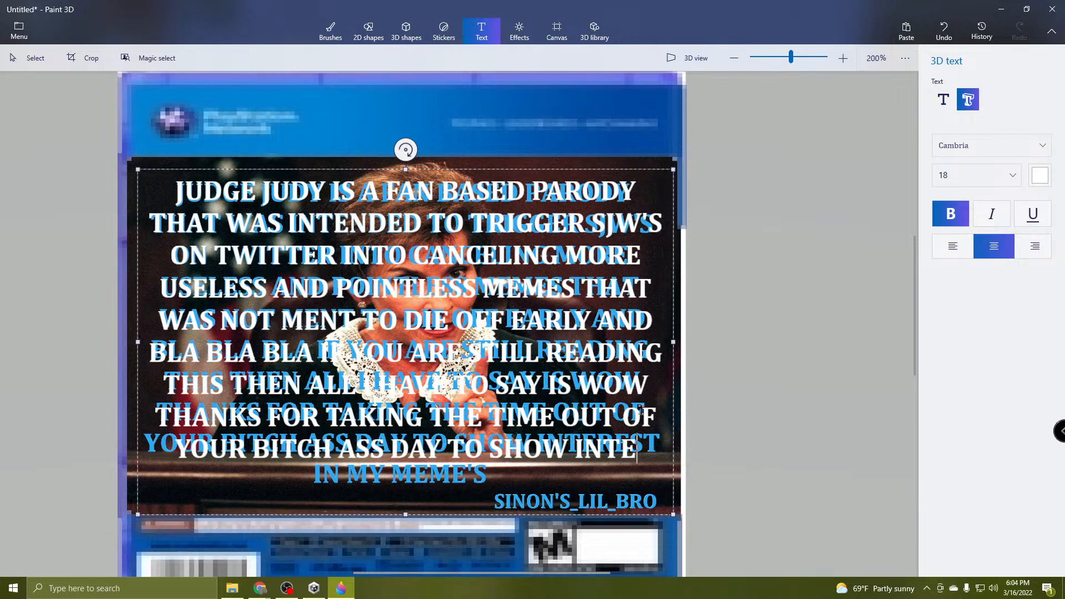
text(REST)
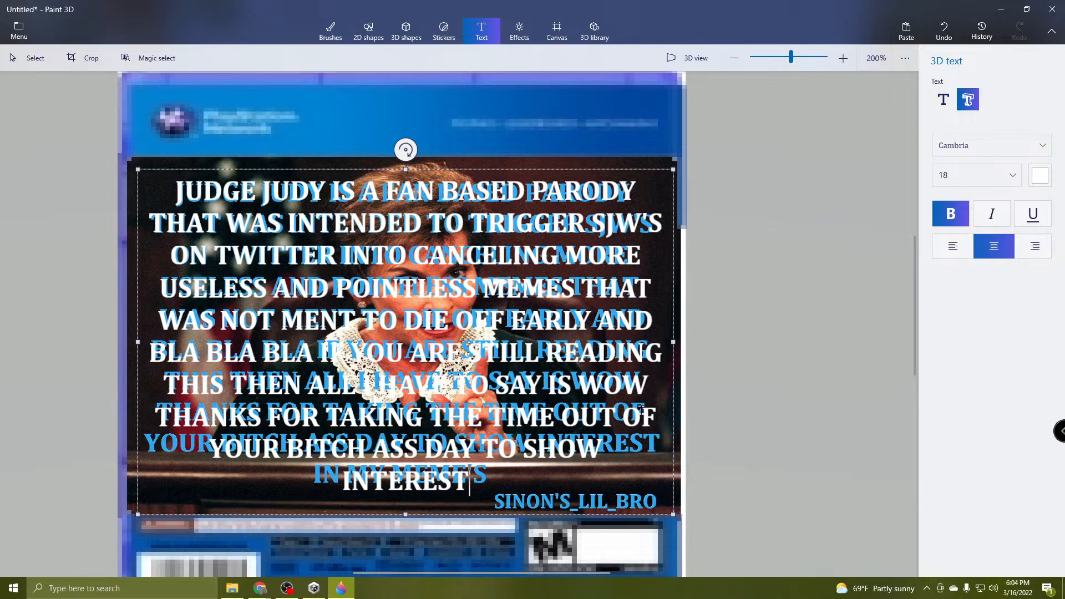
text( IN MY)
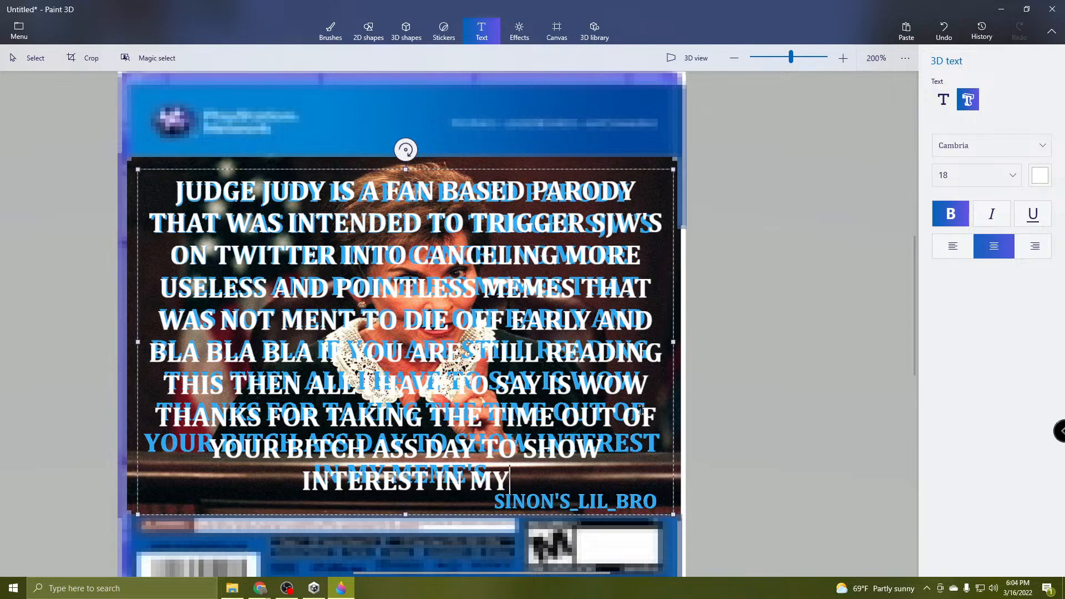
text( MEME)
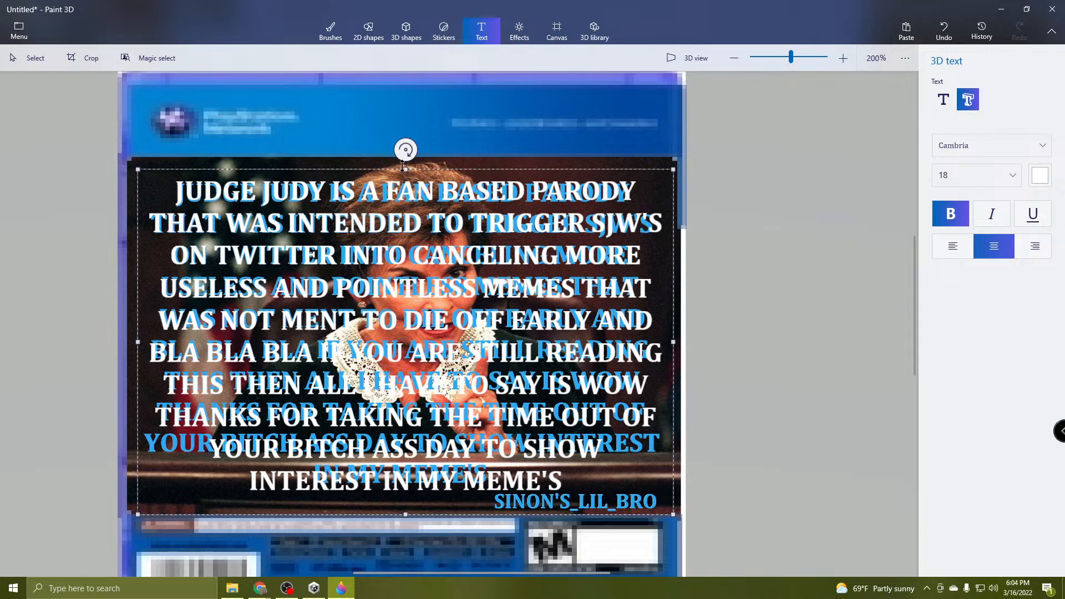
Enlarge the white text box slightly so its lines break like the blue paragraph, and shift it down over the blue text.
mouse_move(405, 171)
mouse_down()
mouse_move(406, 154)
mouse_move(405, 166)
mouse_up()
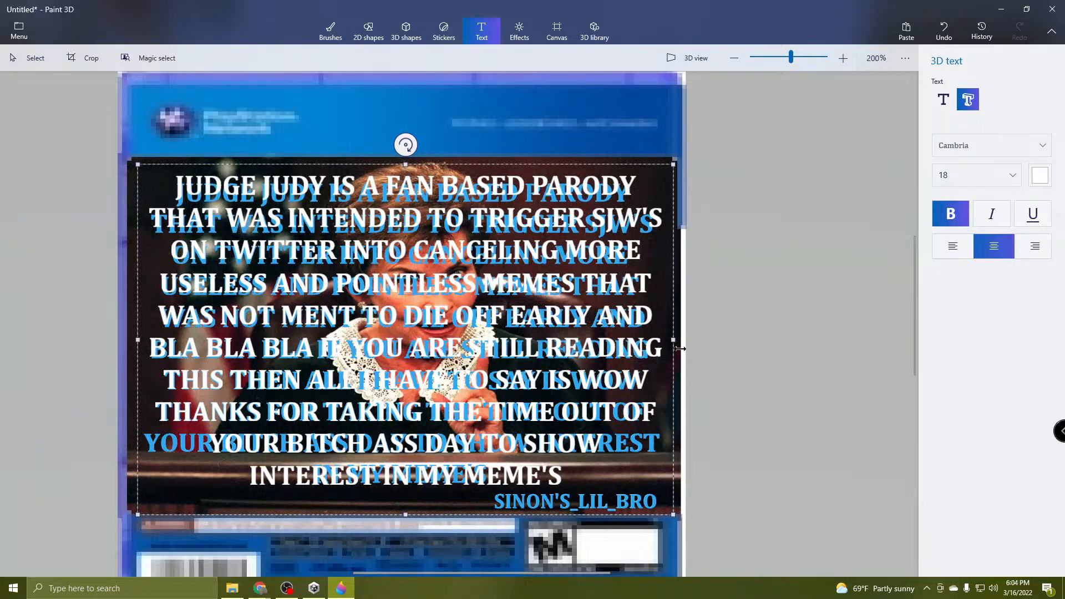
drag(674, 339, 676, 337)
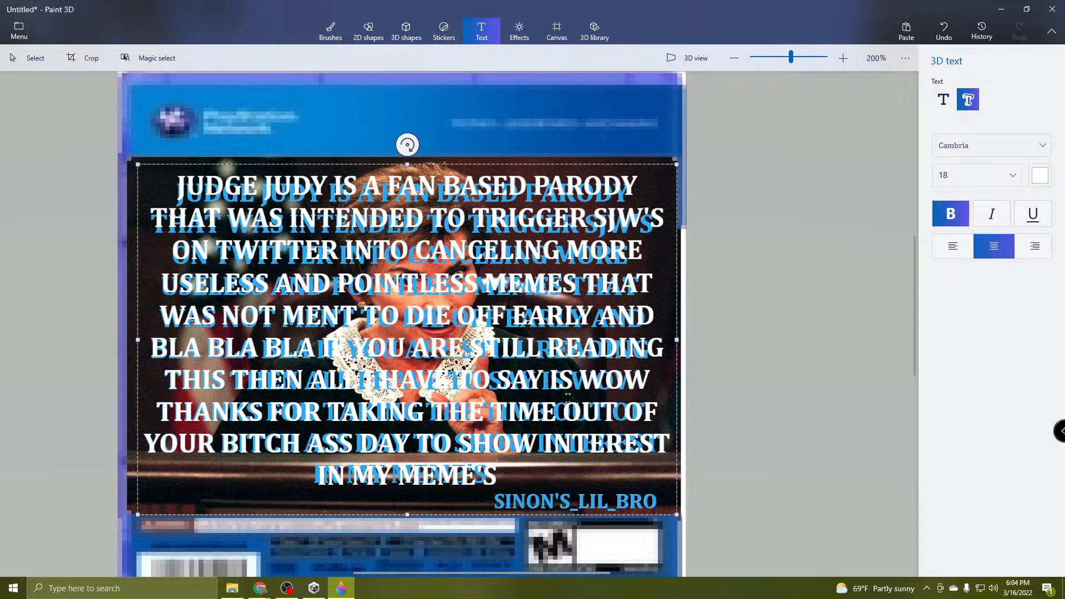
drag(468, 162, 464, 172)
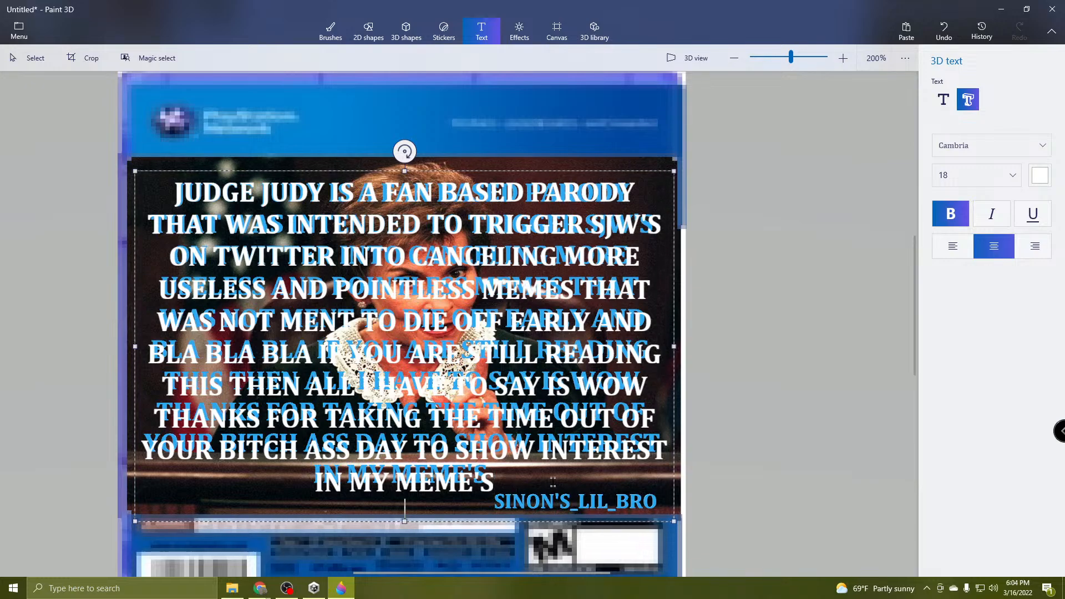
Add the author's handle as a right-aligned, size 14 signature line beneath the white paragraph.
click(1035, 248)
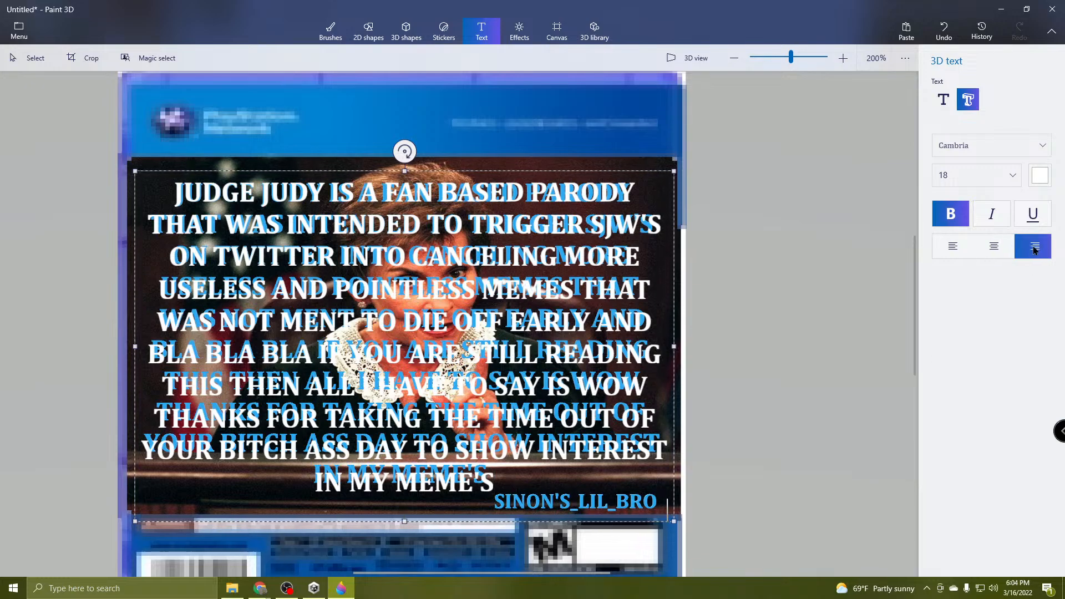
click(983, 172)
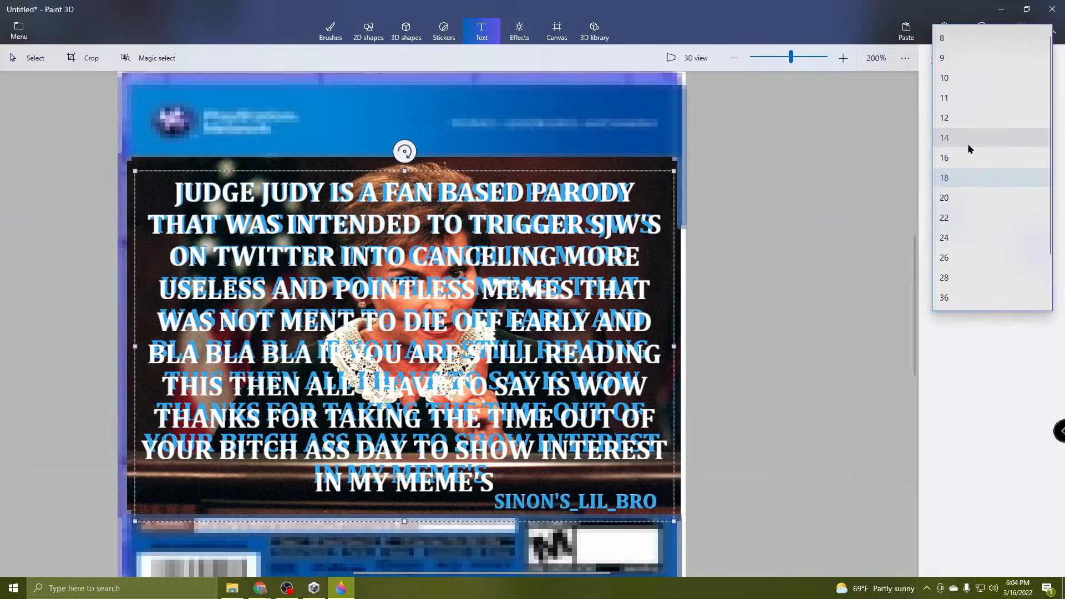
click(968, 143)
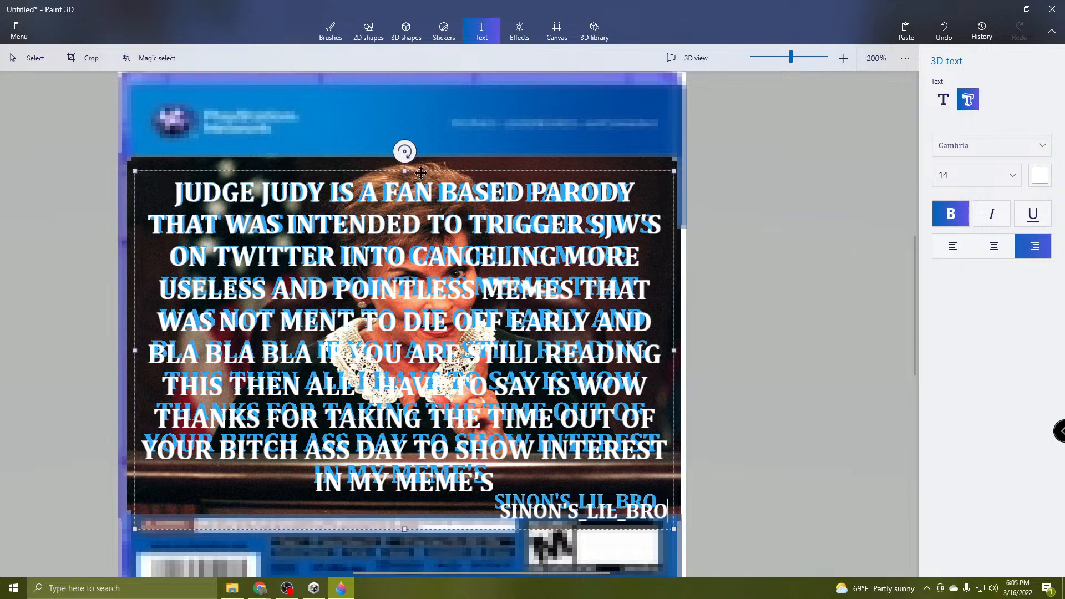
Reposition the white text box over the blue copy and finish editing the text.
mouse_move(421, 173)
mouse_down()
mouse_move(424, 195)
mouse_move(416, 192)
mouse_move(425, 187)
mouse_up()
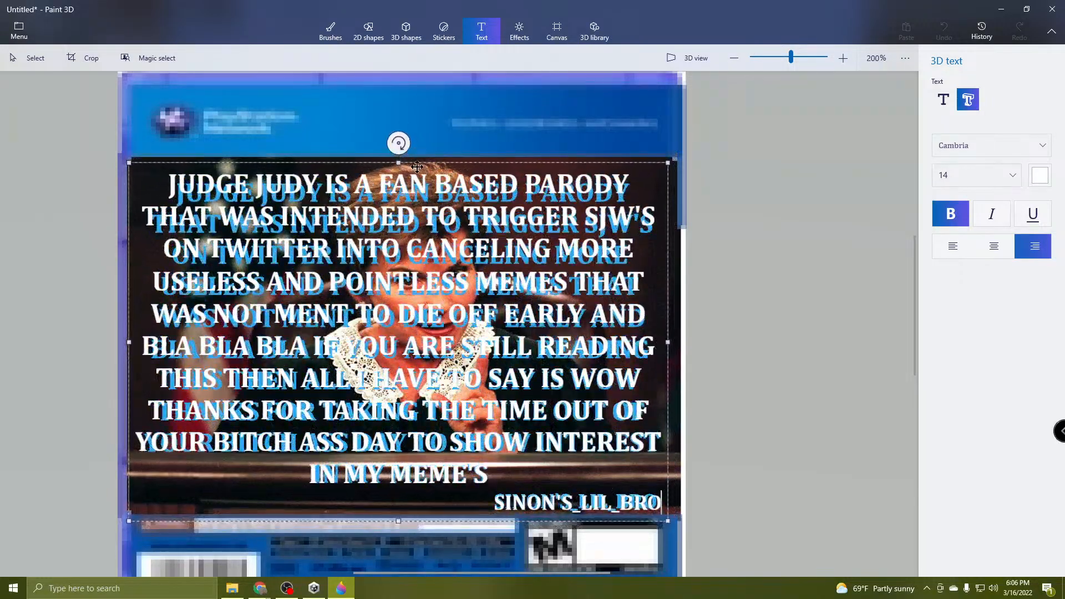
drag(421, 175, 413, 163)
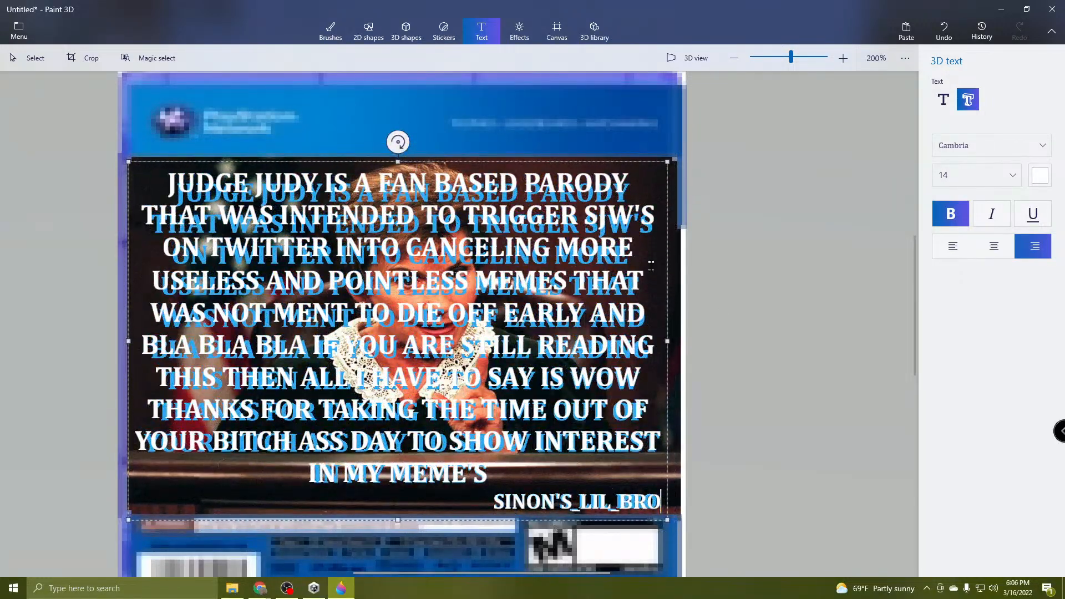
click(772, 288)
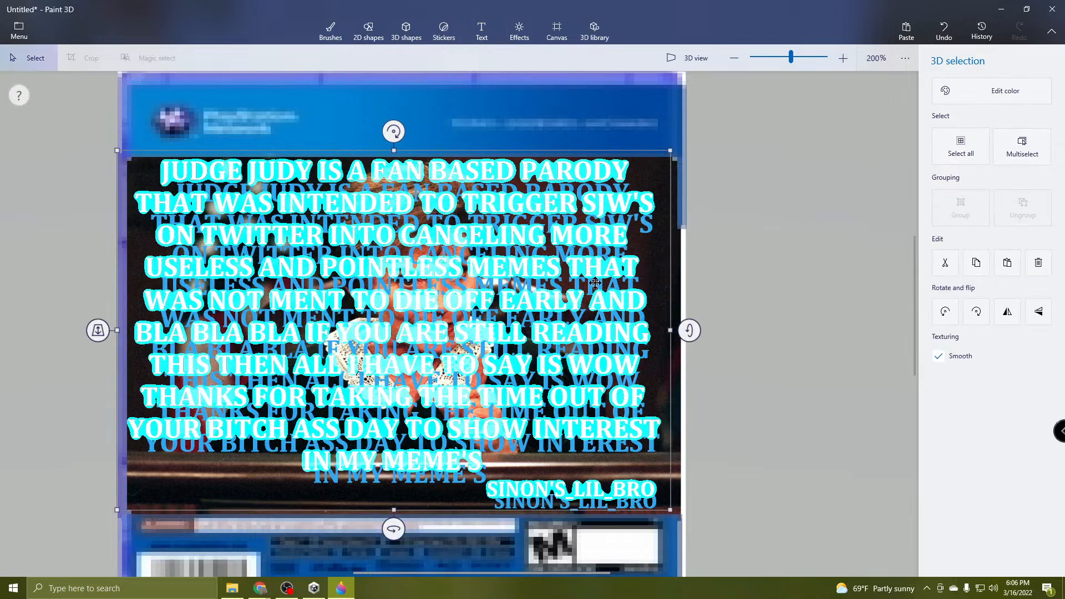
Adjust the white 3D text's depth and place it slightly offset over the blue copy as a layered lettering effect.
drag(97, 333, 132, 217)
mouse_move(138, 193)
mouse_down()
mouse_move(146, 170)
mouse_move(157, 188)
mouse_up()
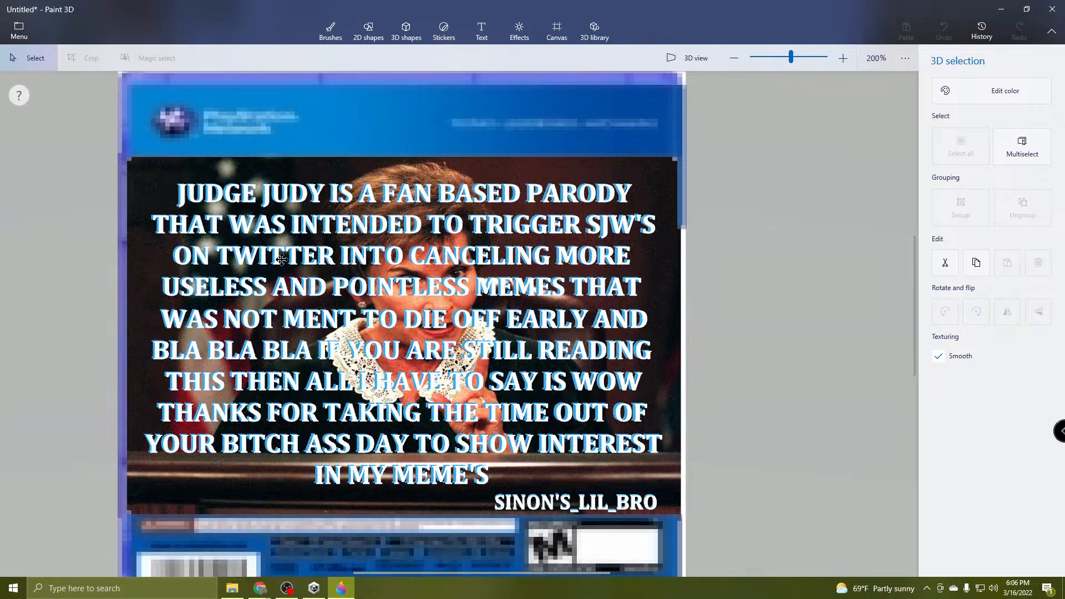
drag(281, 259, 283, 262)
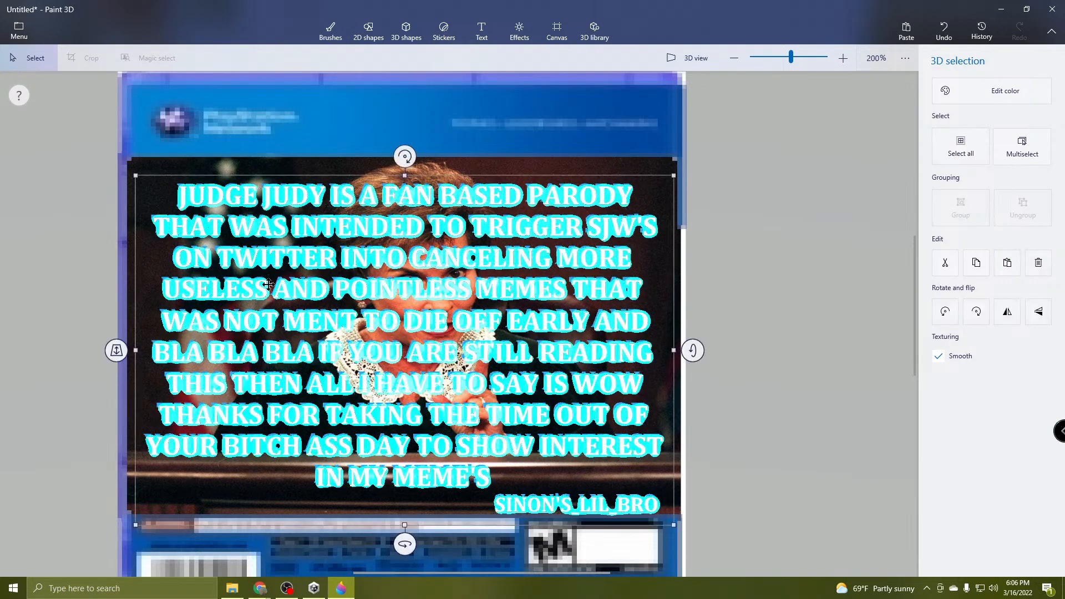
click(397, 307)
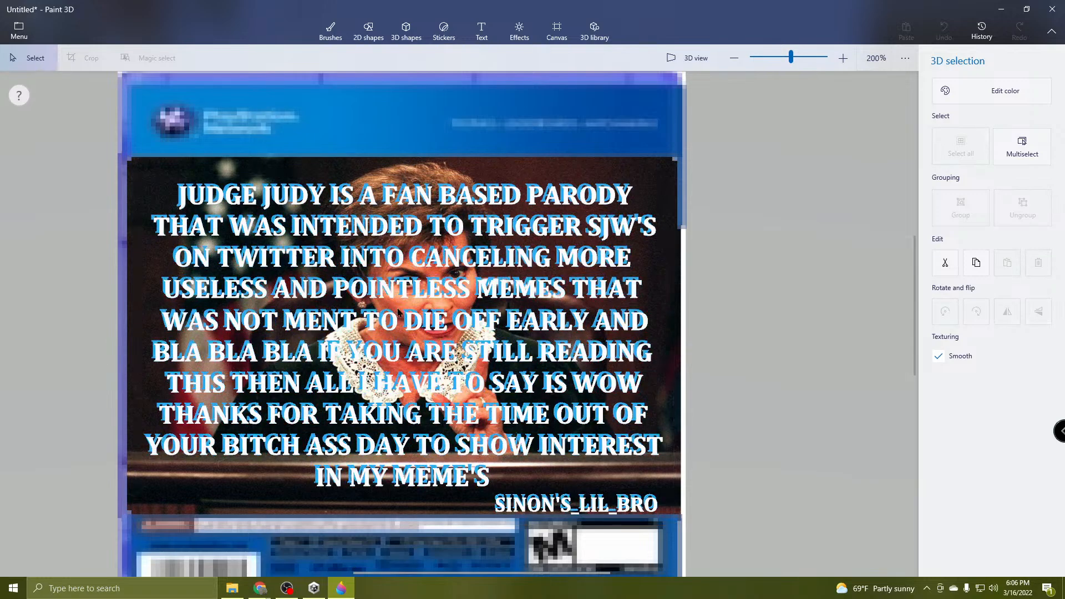
click(396, 307)
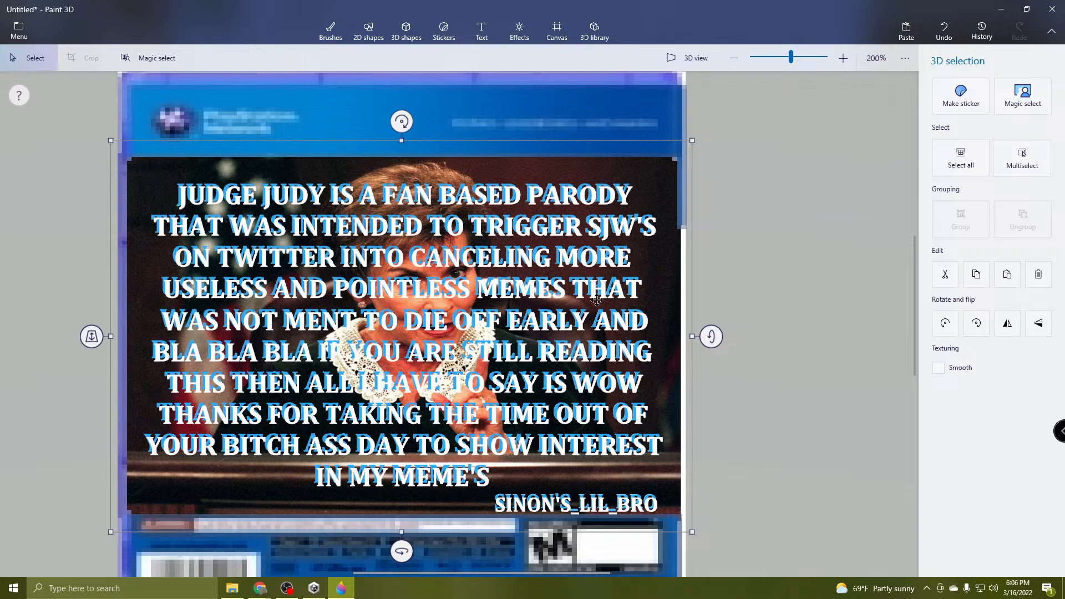
click(765, 270)
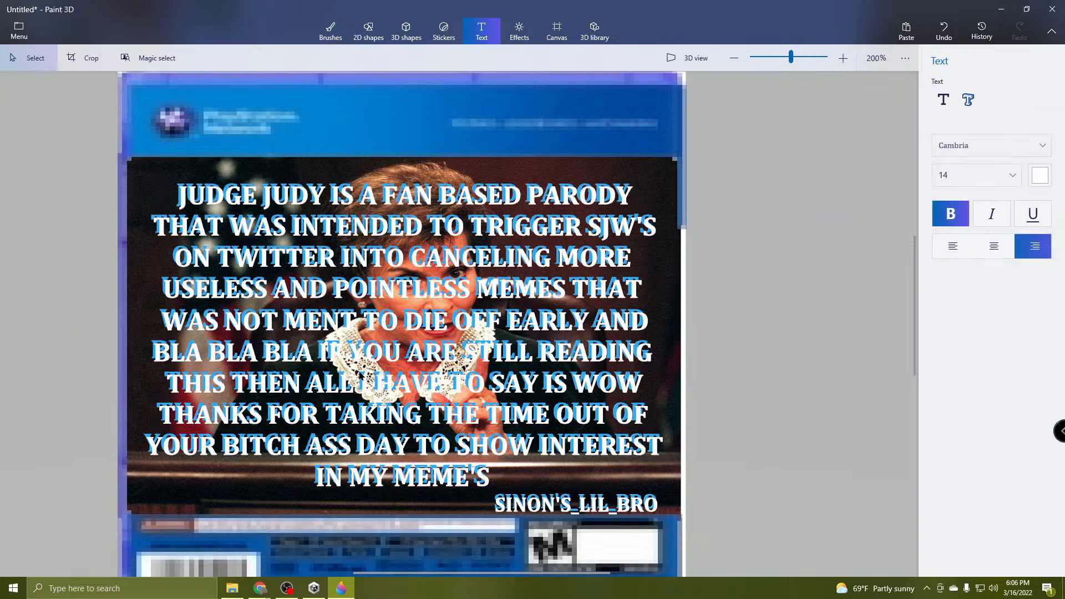
scroll(339, 336, down, 3)
scroll(350, 334, up, 3)
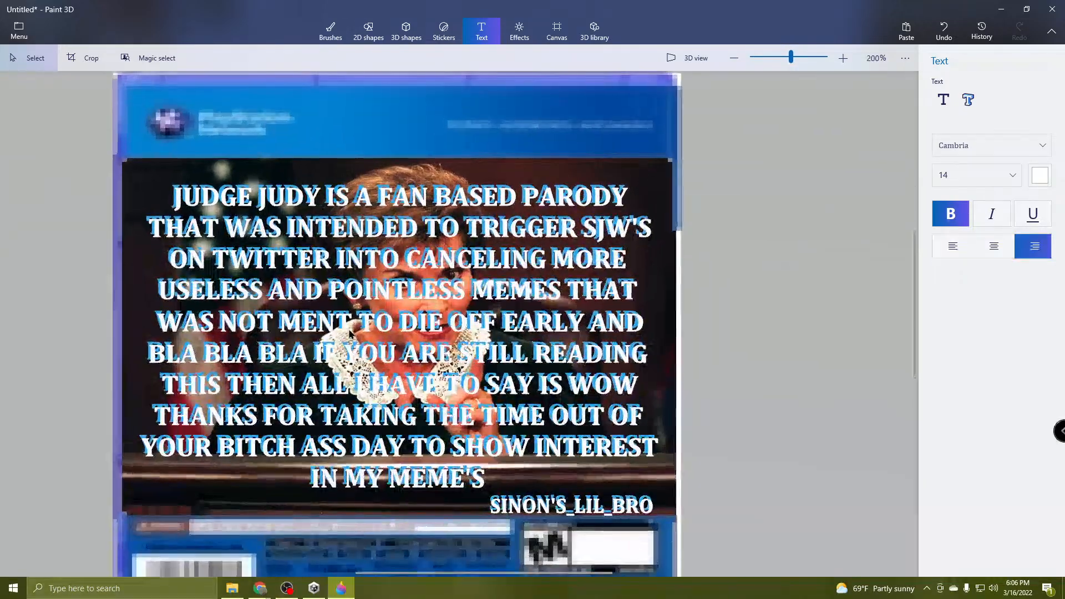
scroll(350, 333, up, 2)
scroll(350, 332, down, 4)
scroll(355, 329, up, 2)
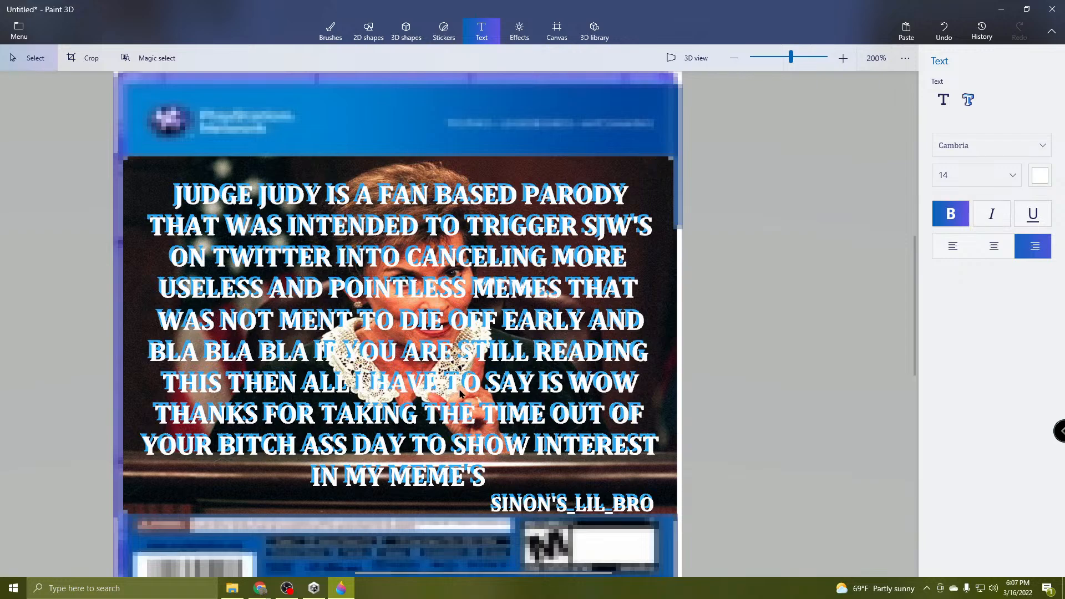
Fine-tune the white text's width and height against the blue copy and push it back in depth behind the blue lettering.
click(180, 204)
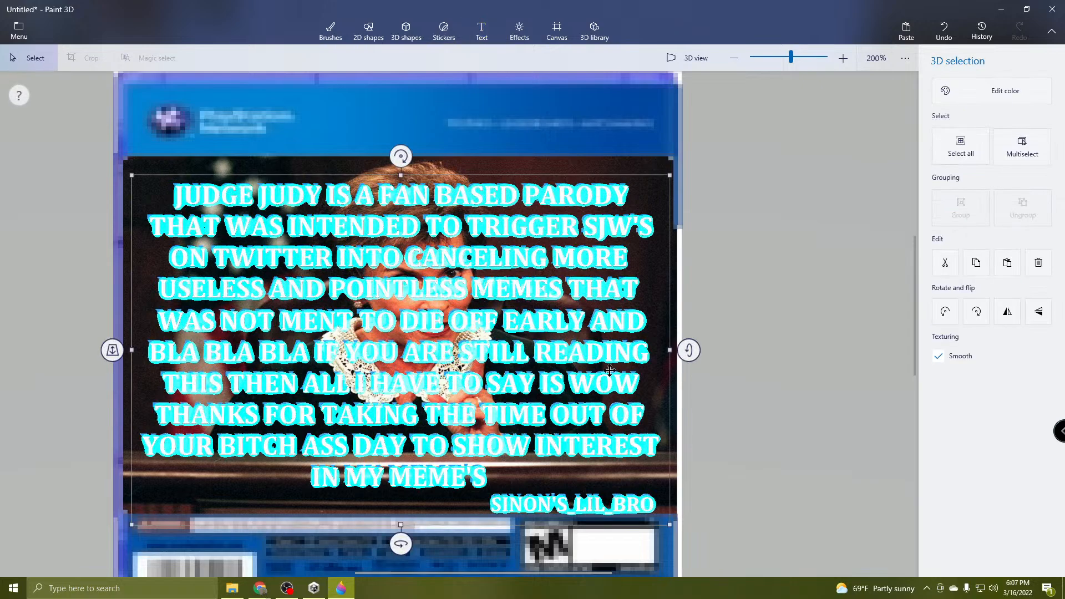
drag(669, 349, 669, 353)
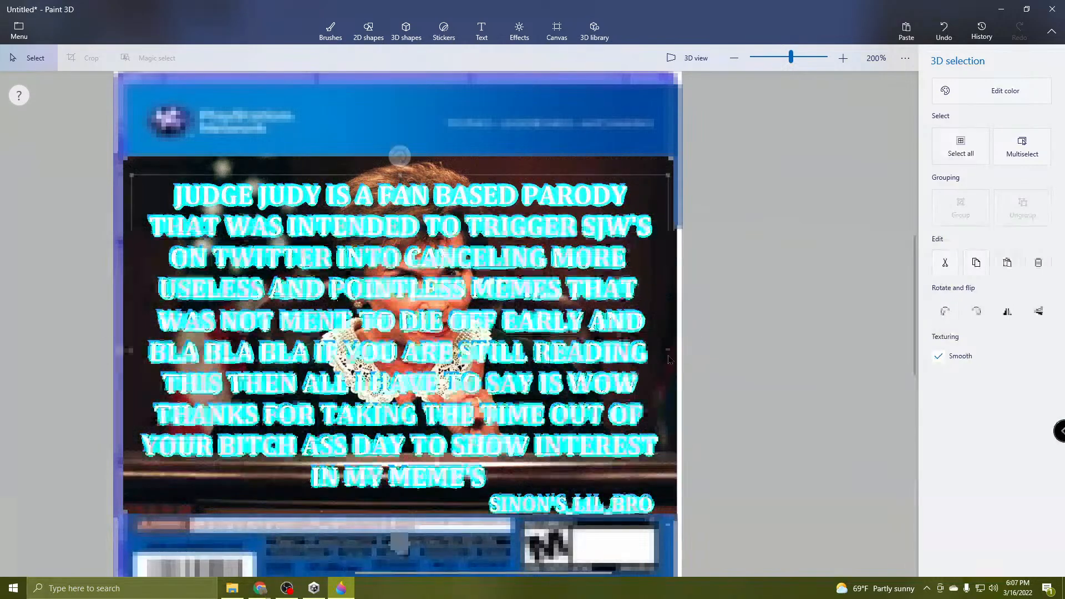
drag(405, 520, 408, 522)
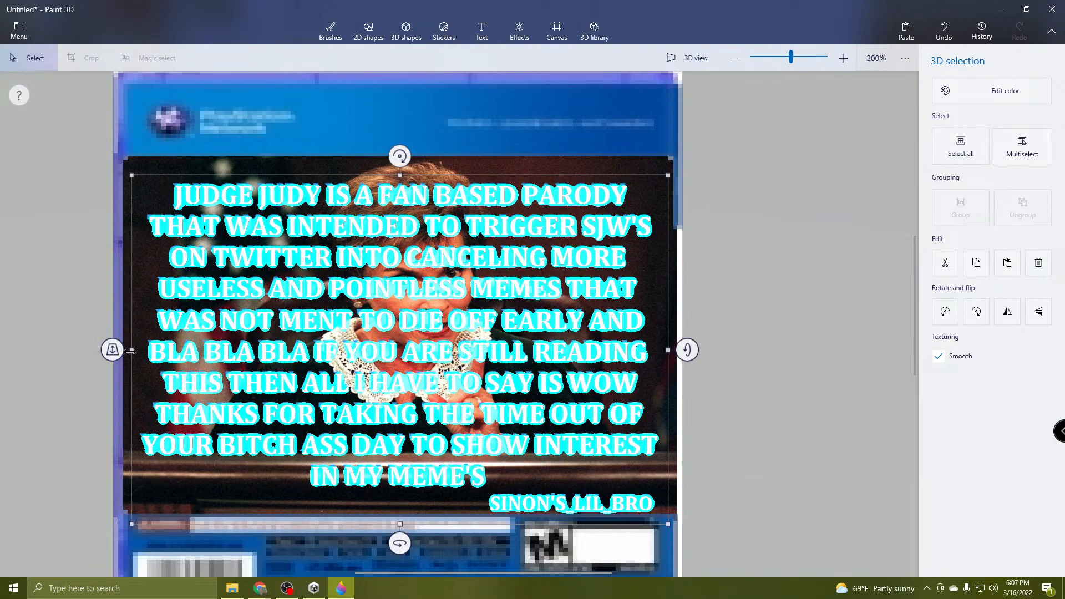
drag(130, 351, 130, 352)
click(400, 171)
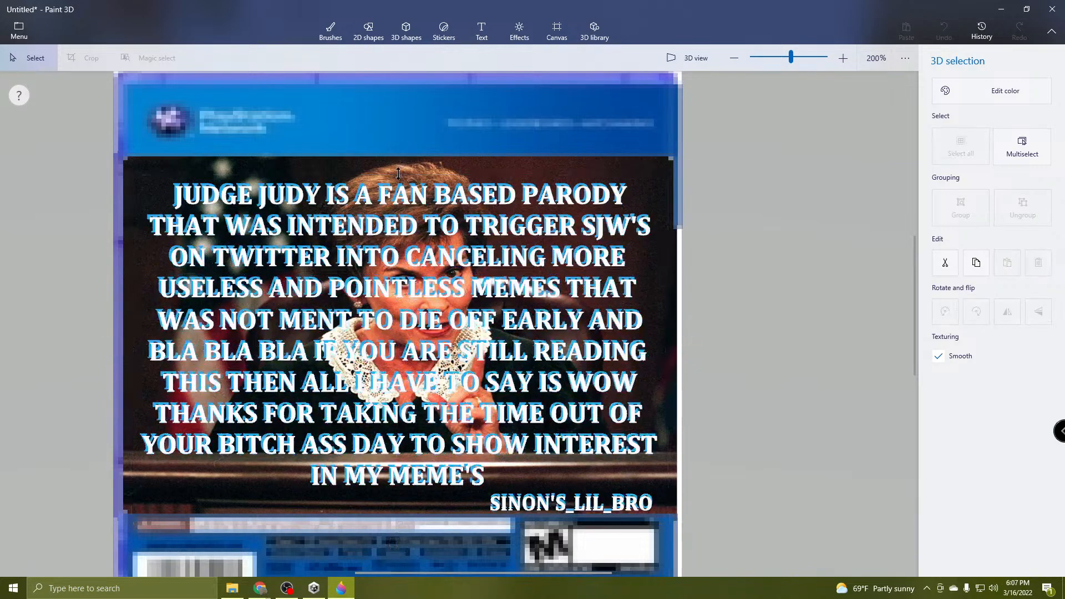
drag(402, 170, 403, 176)
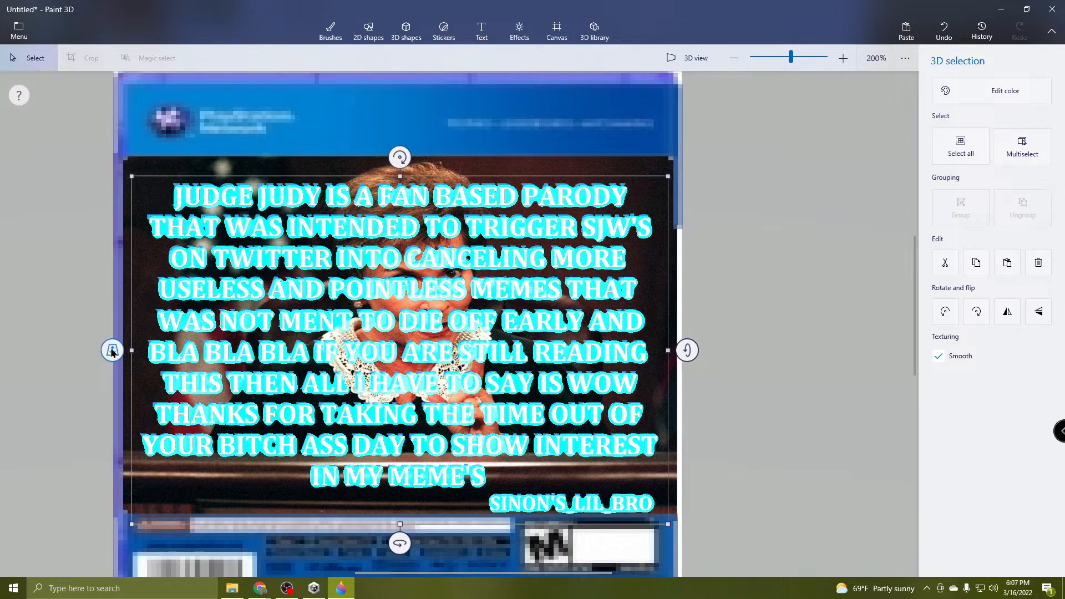
drag(112, 350, 125, 331)
click(757, 413)
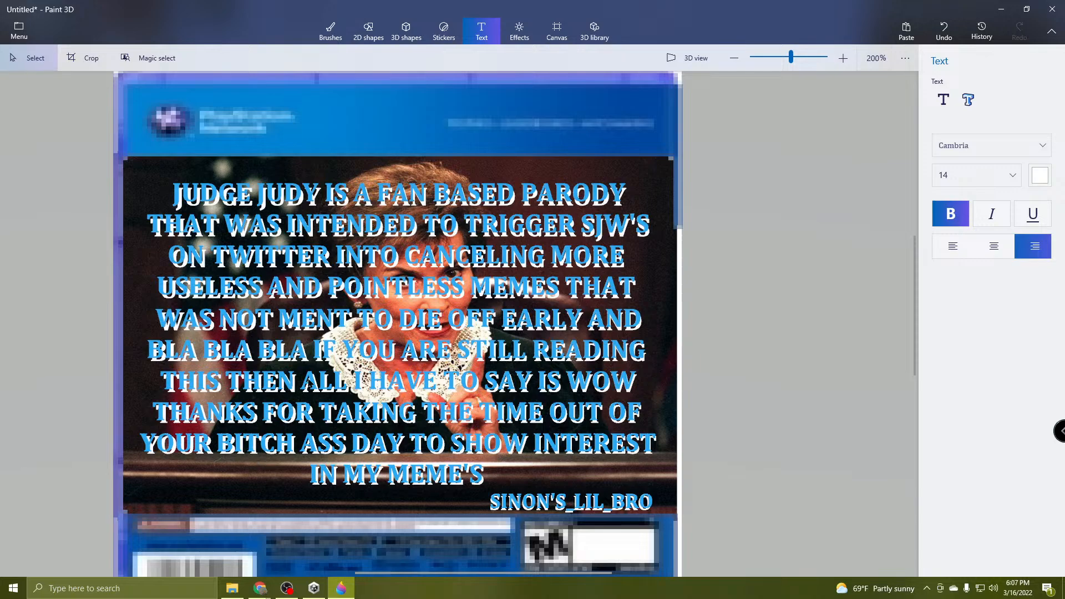
Resize the blue text from its sides, top and bottom so it sits slightly offset from the white lettering.
click(169, 350)
drag(117, 348, 135, 348)
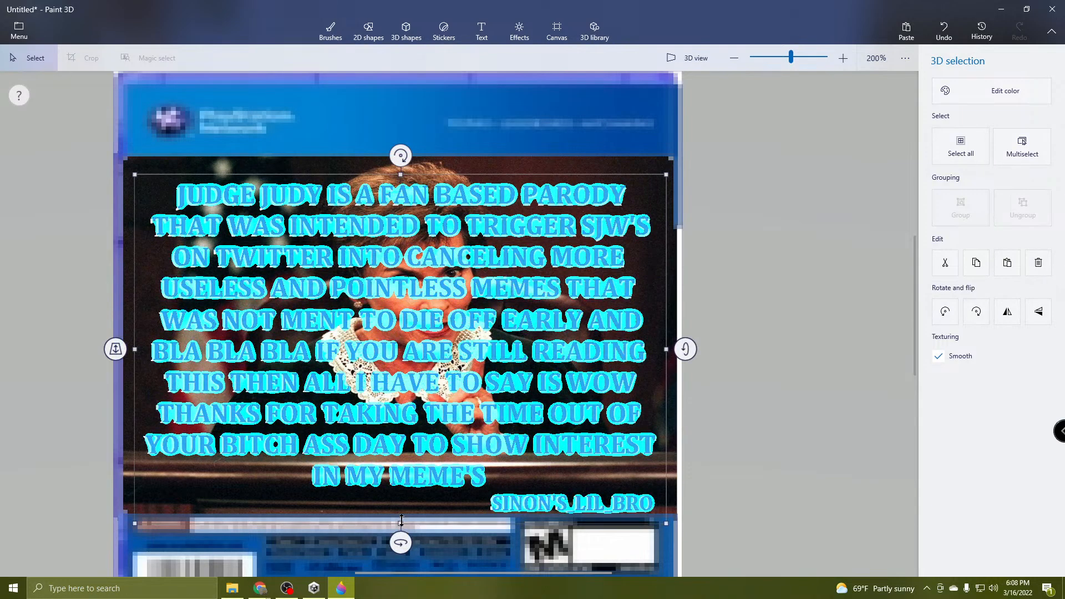
drag(401, 520, 405, 524)
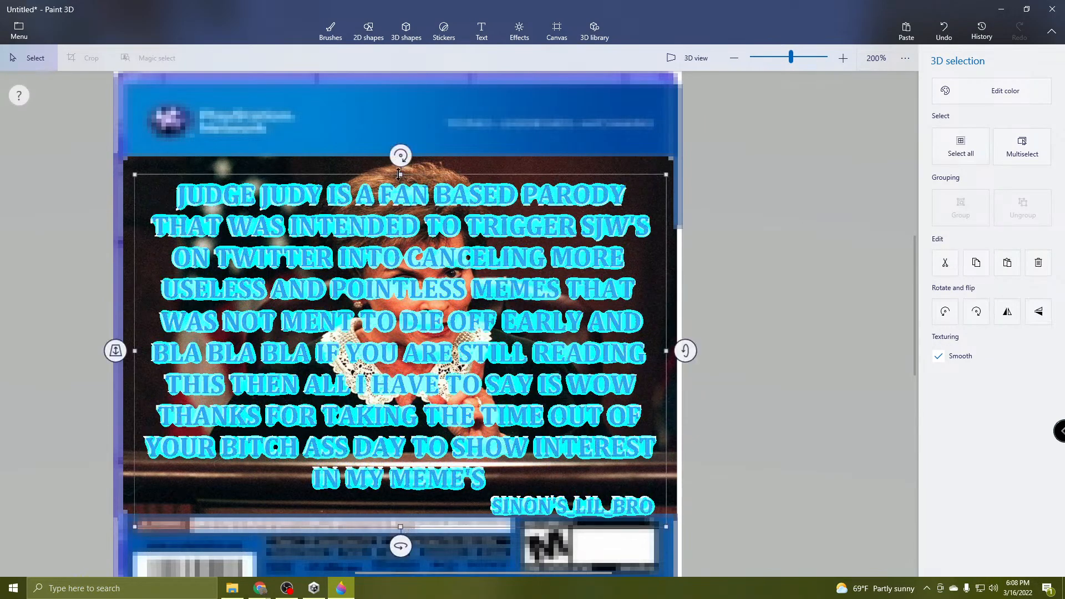
drag(399, 174, 410, 179)
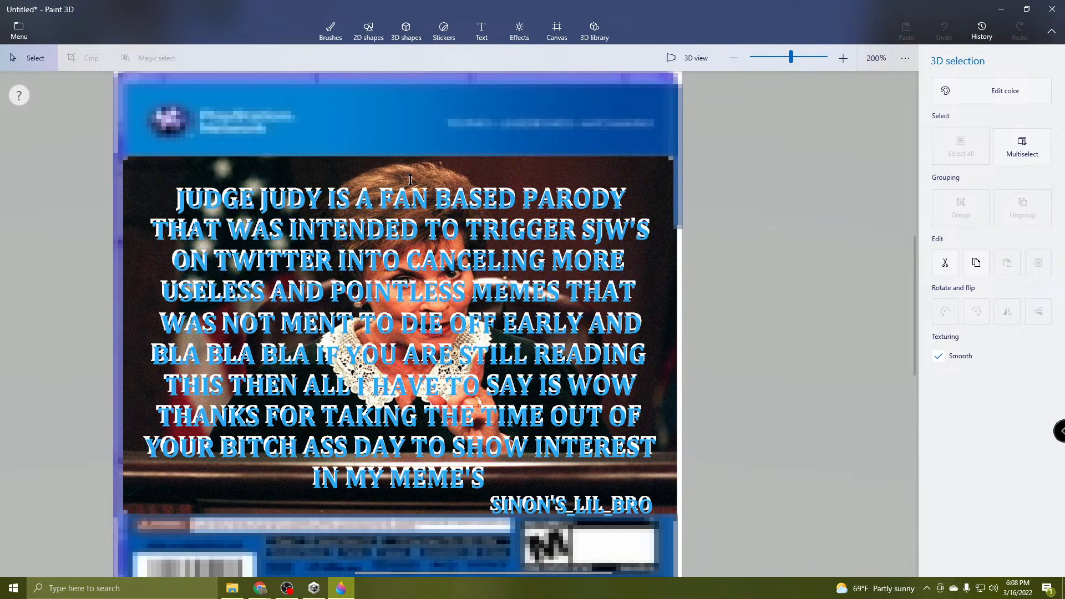
drag(411, 179, 411, 180)
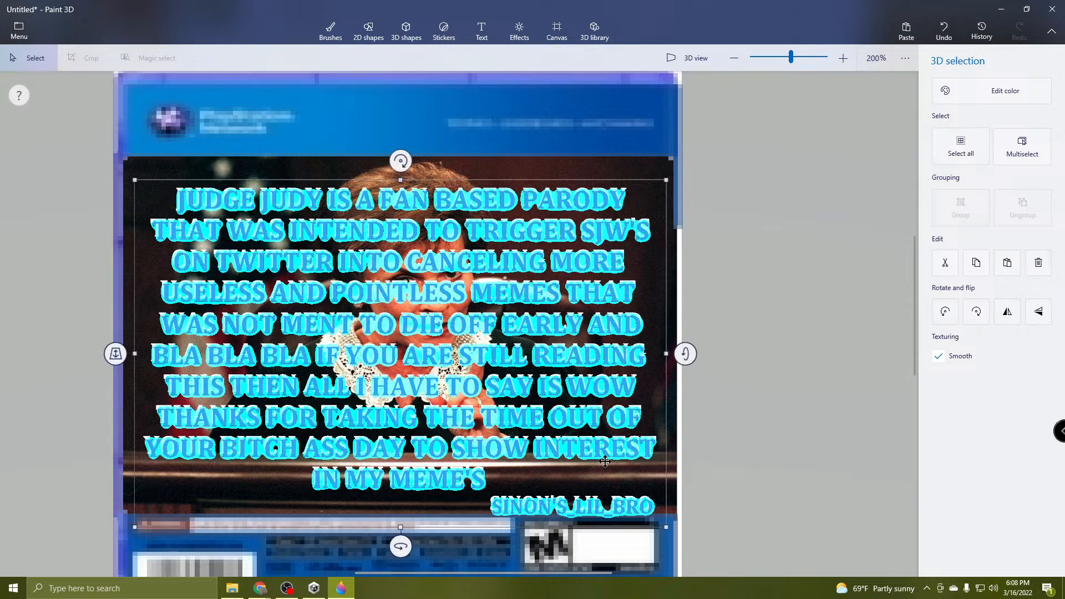
drag(667, 353, 668, 353)
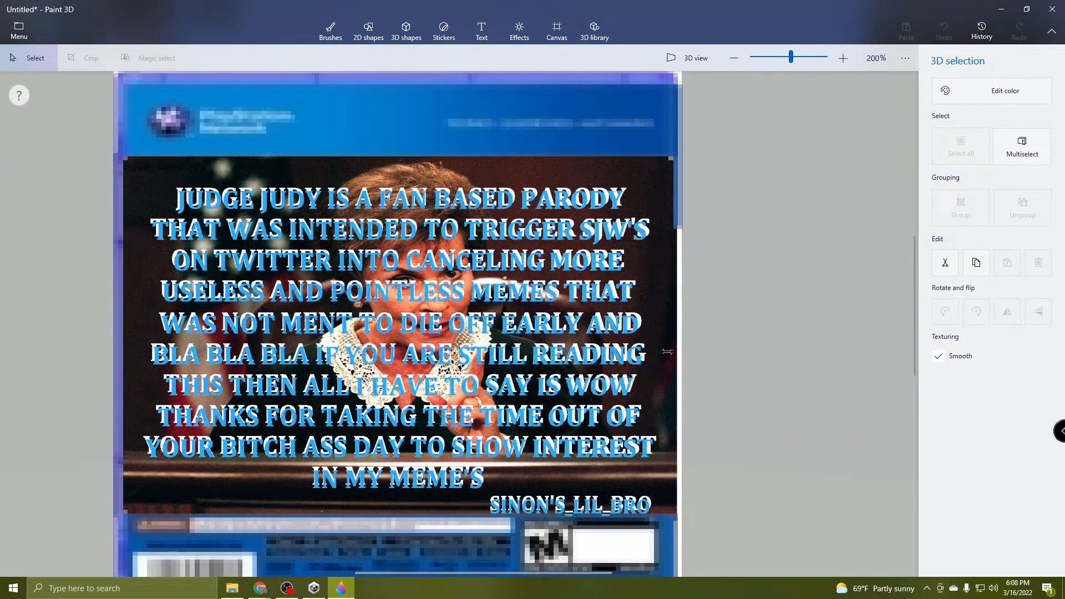
Stretch the blue text wider and move it off the case cover into the empty space to its left.
drag(680, 348, 883, 344)
scroll(677, 350, down, 2)
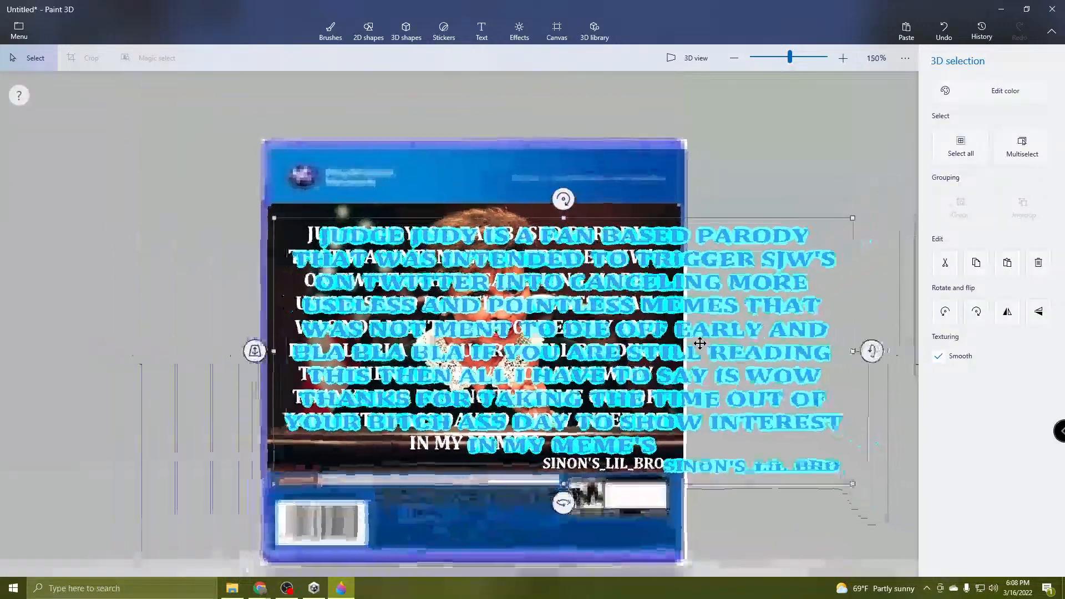
drag(536, 360, 119, 340)
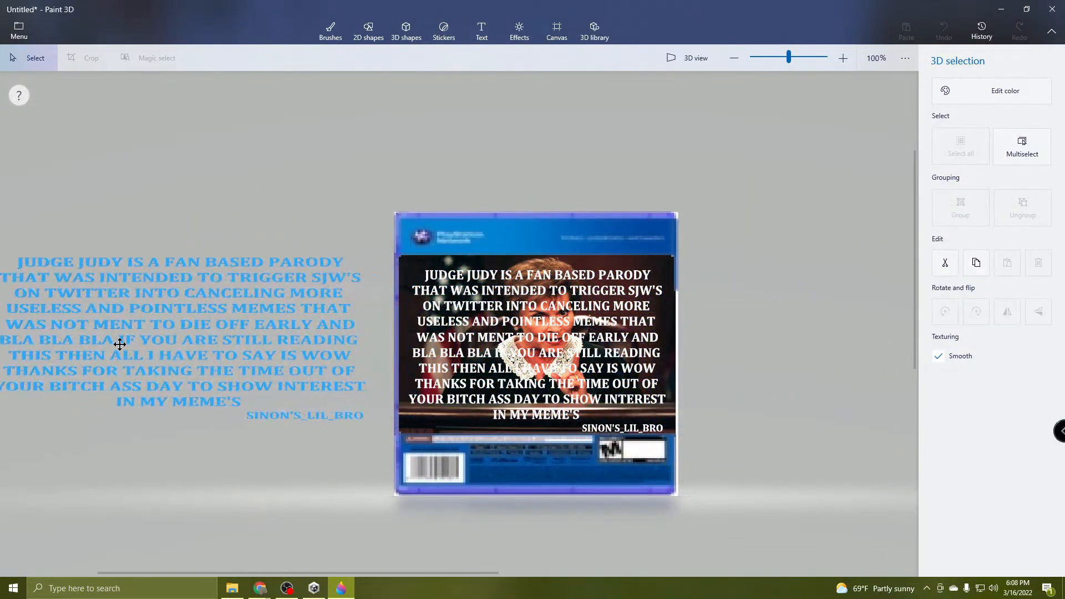
Move the white text off the cover into the empty space to the right of the case.
click(534, 355)
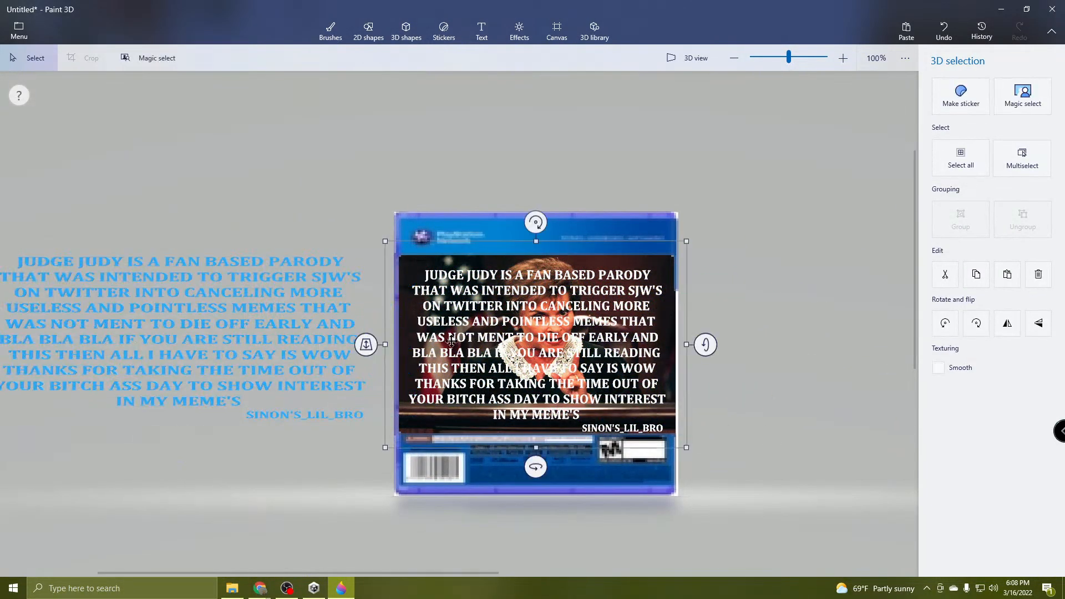
scroll(451, 341, up, 6)
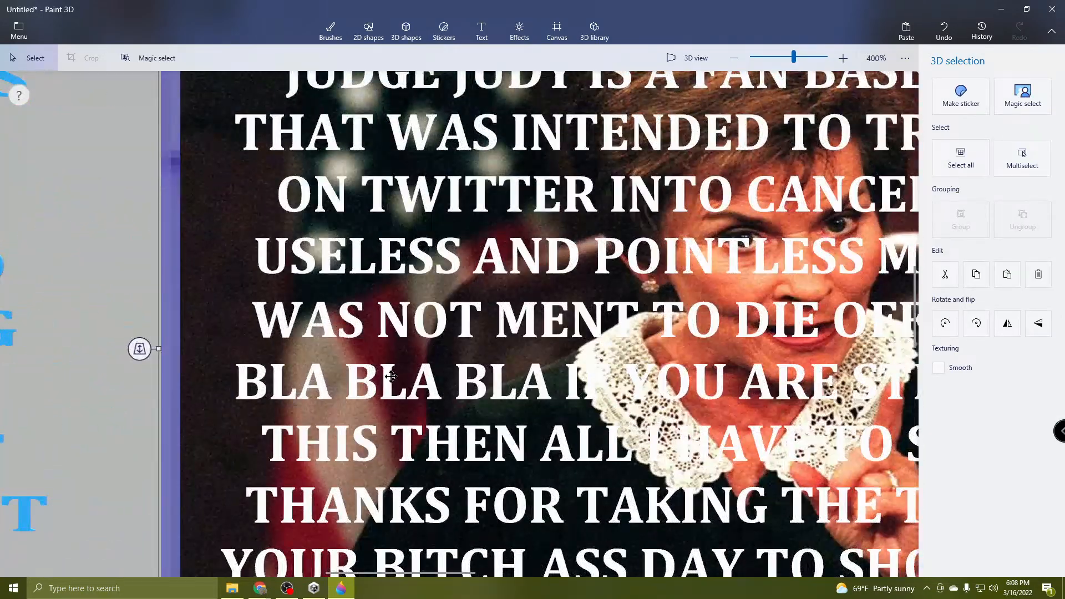
click(389, 381)
scroll(400, 383, down, 3)
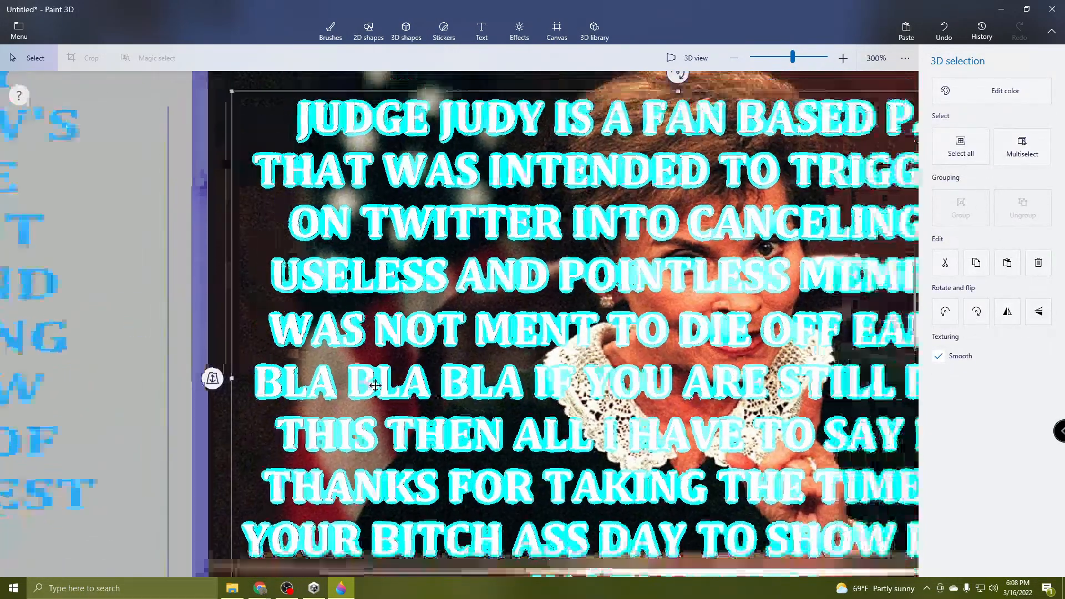
scroll(417, 390, down, 3)
drag(416, 390, 789, 362)
scroll(788, 362, down, 1)
double_click(704, 306)
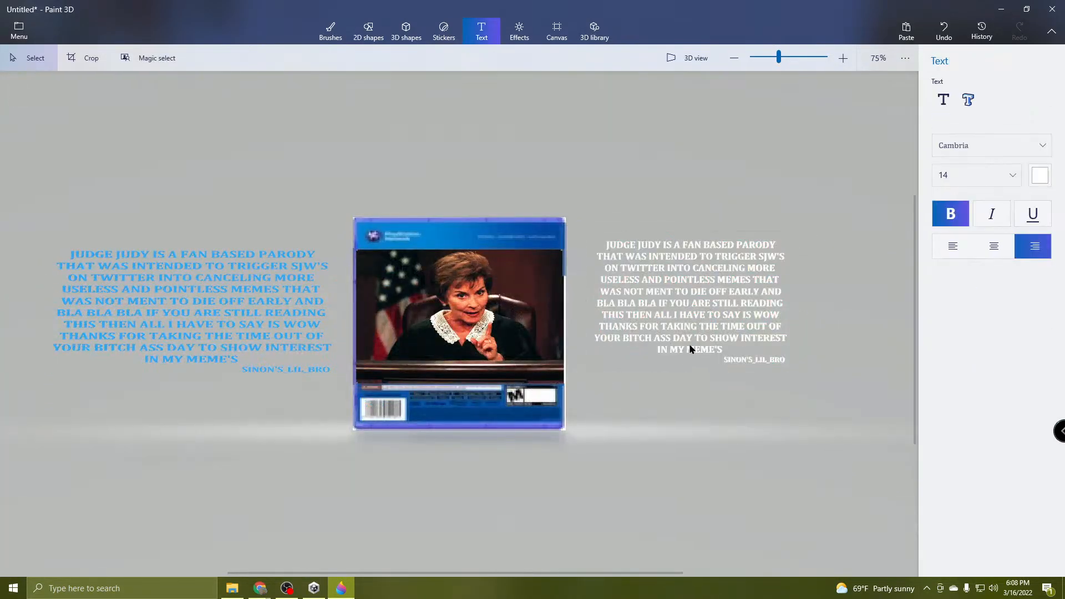
Move the white text from beside the case back over the judge picture.
click(664, 302)
scroll(663, 304, up, 1)
drag(660, 311, 369, 326)
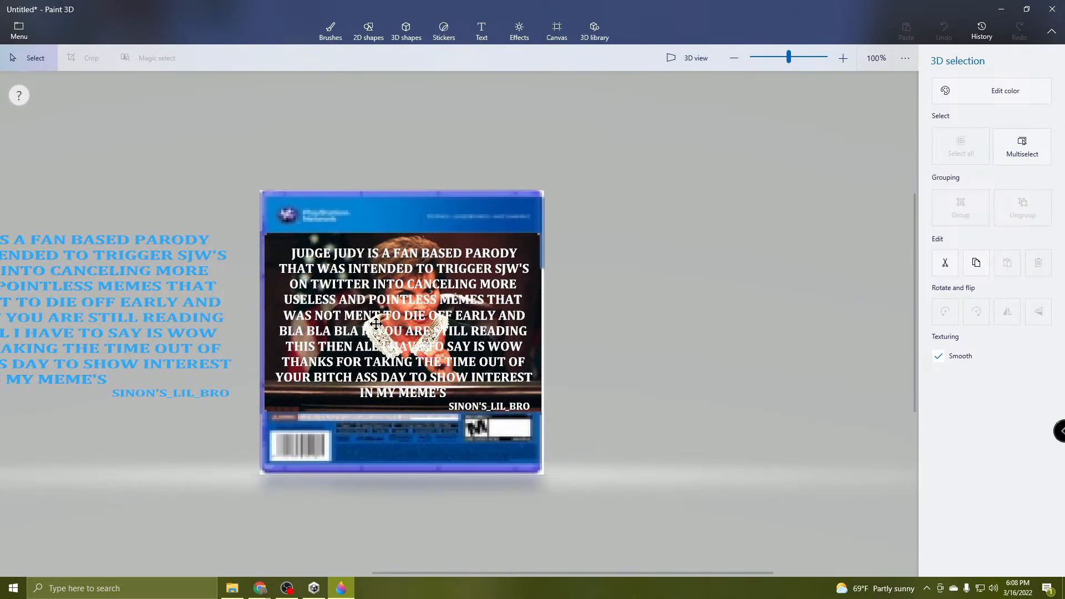
Adjust the white text's depth slightly and shift it toward the picture's upper-left corner.
click(339, 310)
scroll(354, 307, up, 2)
drag(206, 340, 215, 342)
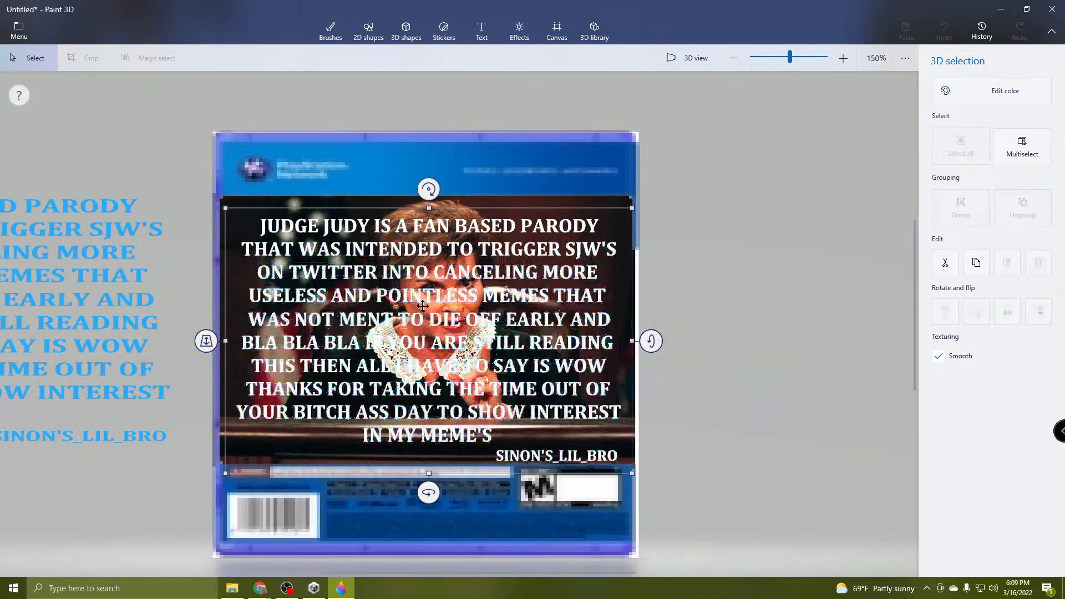
drag(412, 291, 412, 290)
Stretch the white text downward and out to both sides so it fills the judge picture.
mouse_move(420, 458)
mouse_down()
mouse_move(424, 477)
mouse_move(425, 465)
mouse_up()
scroll(434, 484, up, 3)
scroll(383, 428, down, 2)
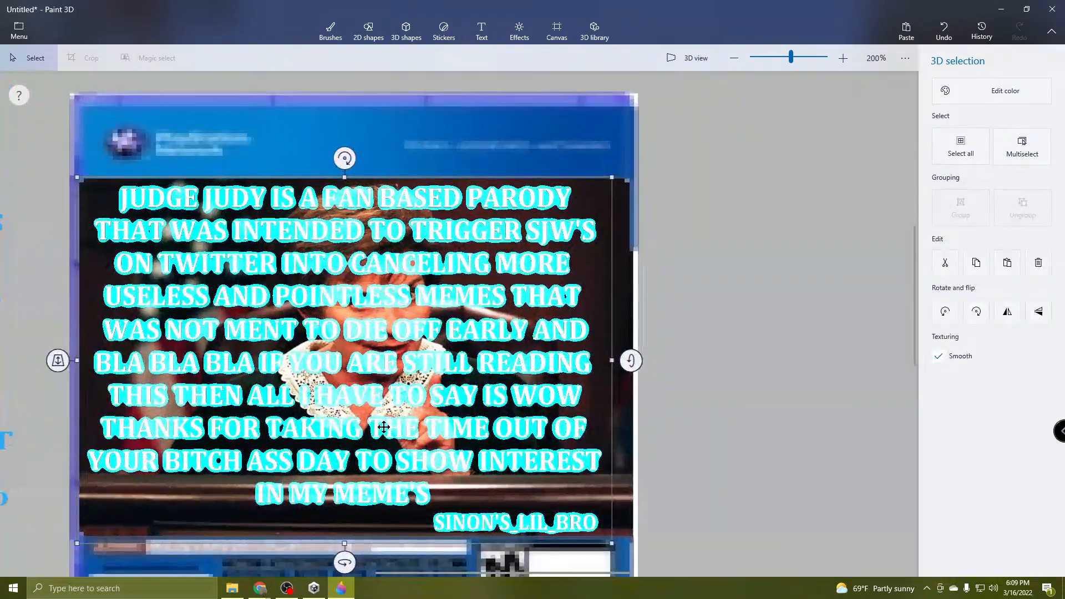
drag(613, 360, 641, 376)
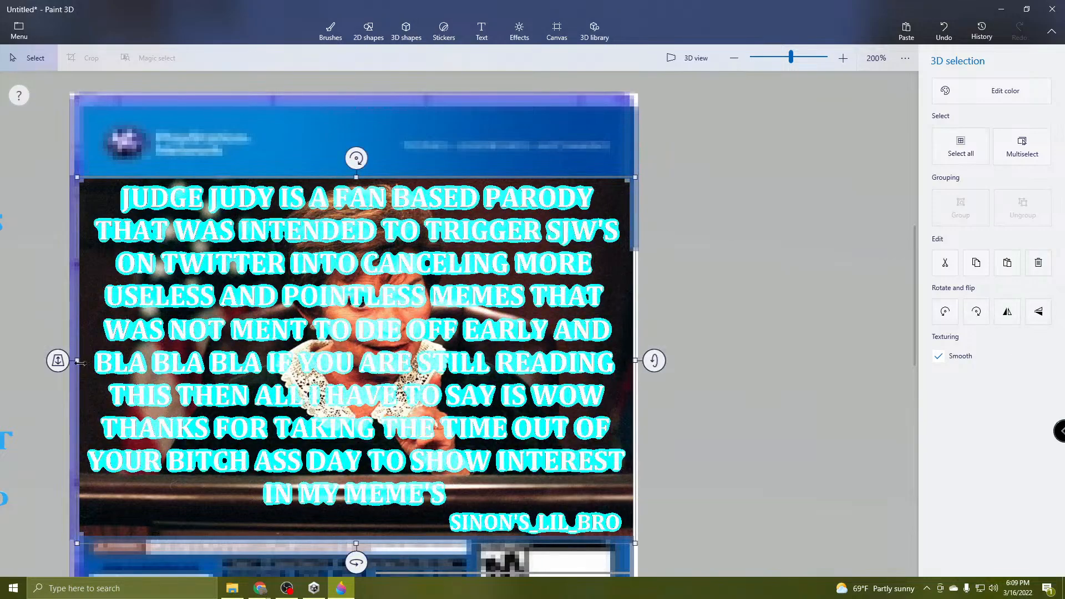
drag(80, 362, 77, 364)
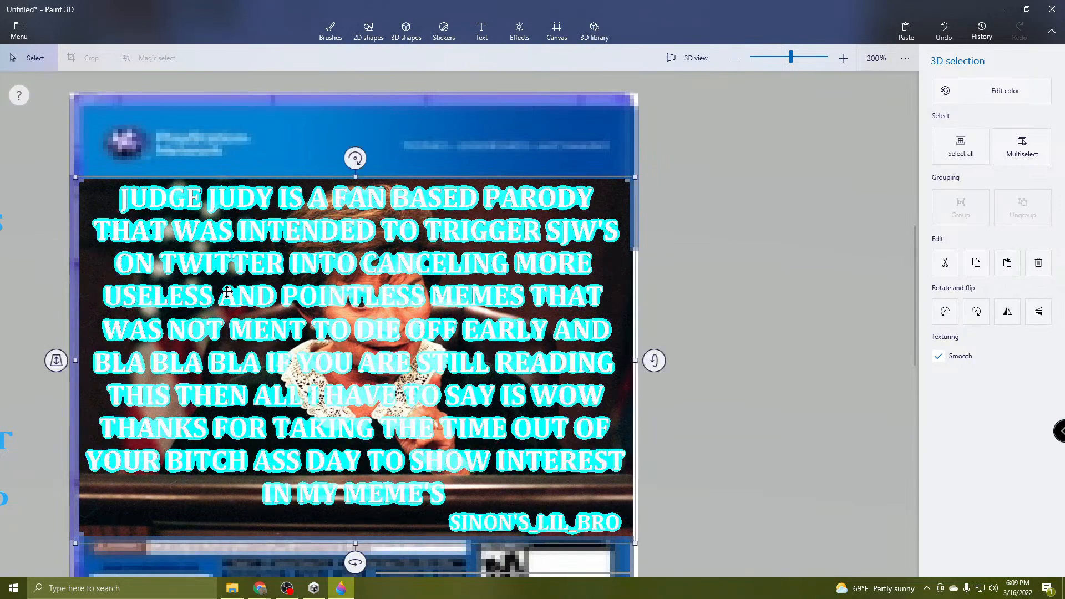
Lower the white text's upper edge slightly and deselect the text.
drag(350, 180, 351, 179)
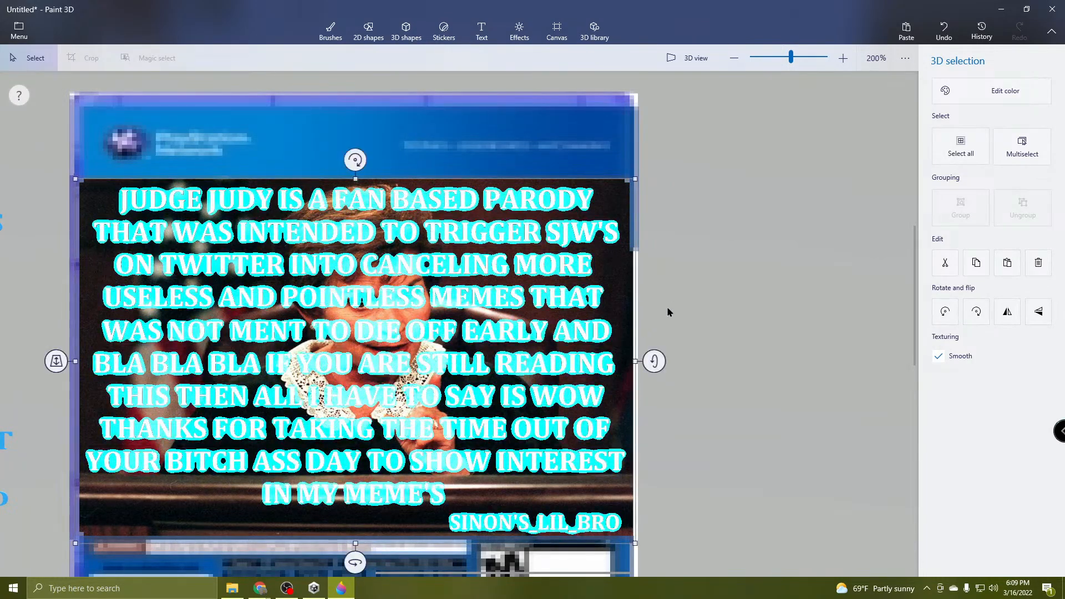
click(746, 276)
Move the blue text over the white text on the judge picture and narrow it to the picture's width.
scroll(746, 328, down, 4)
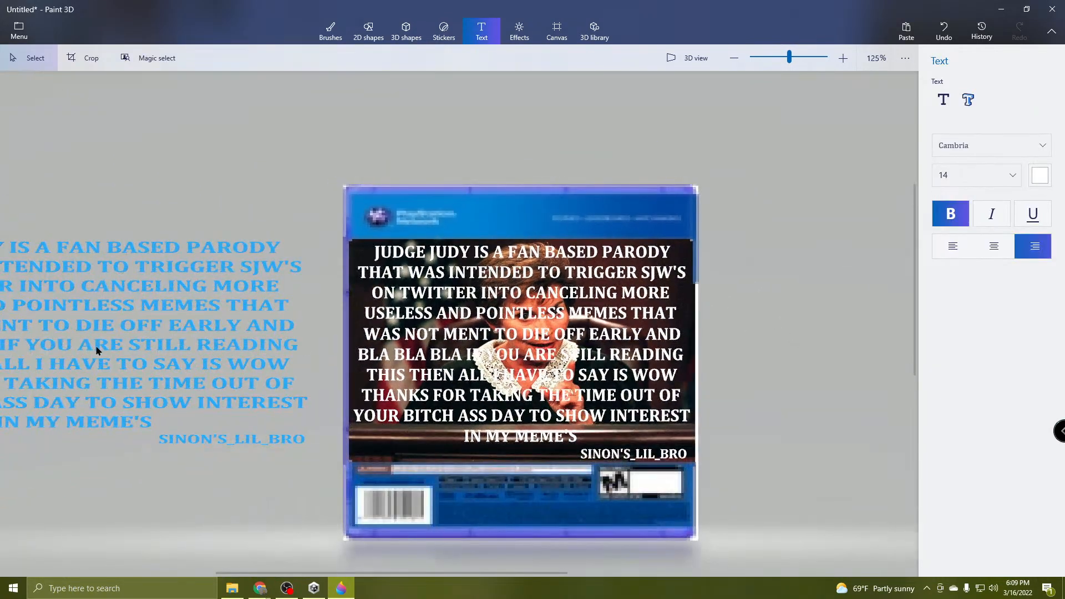
drag(96, 351, 613, 351)
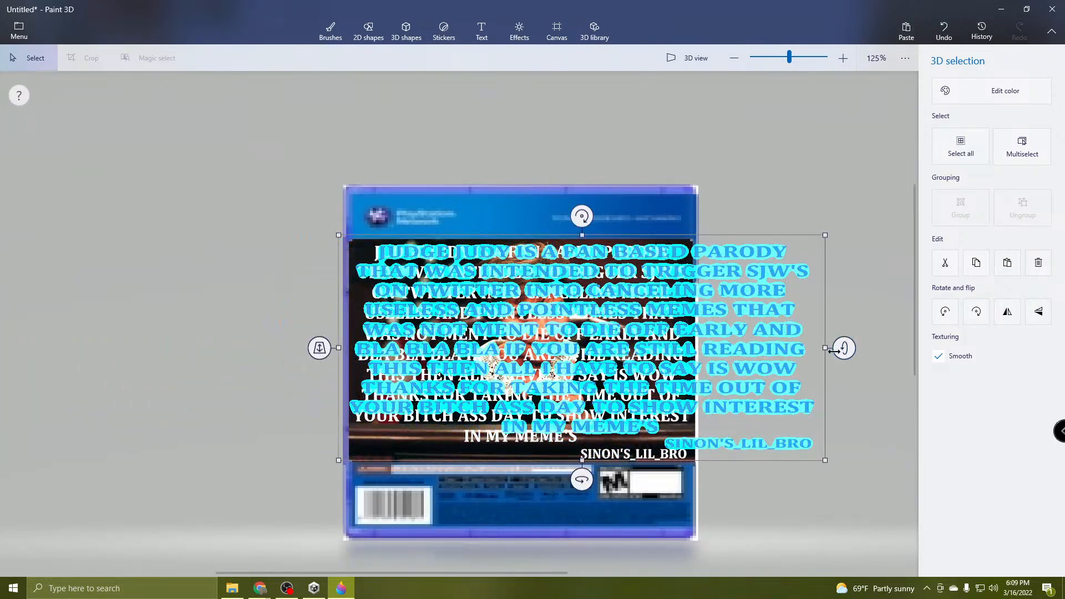
drag(828, 348, 700, 349)
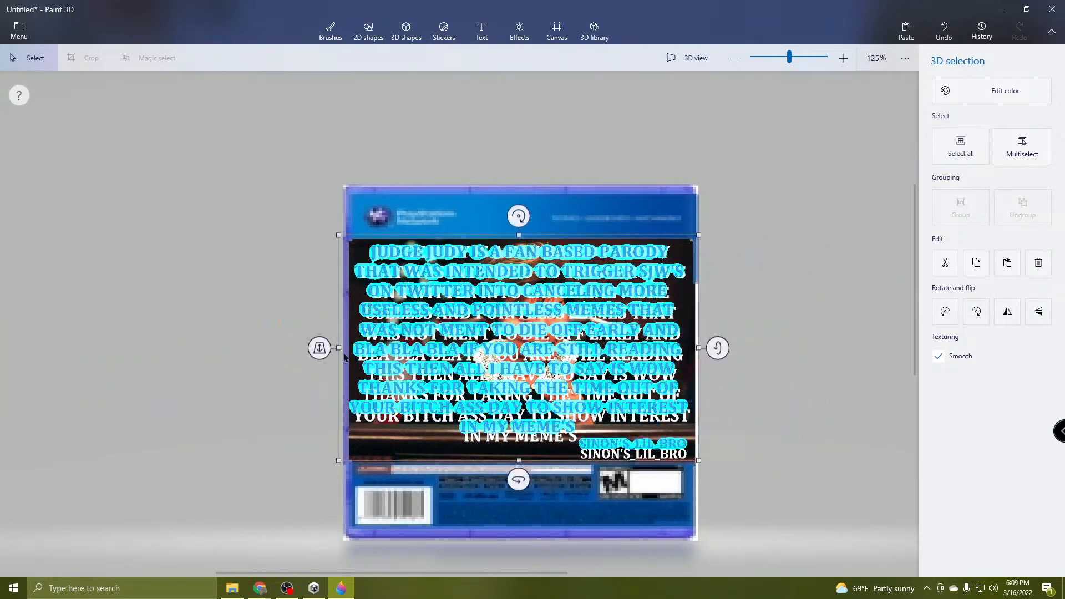
Adjust the blue text's depth so it sits just in front of the white text.
drag(314, 353, 309, 348)
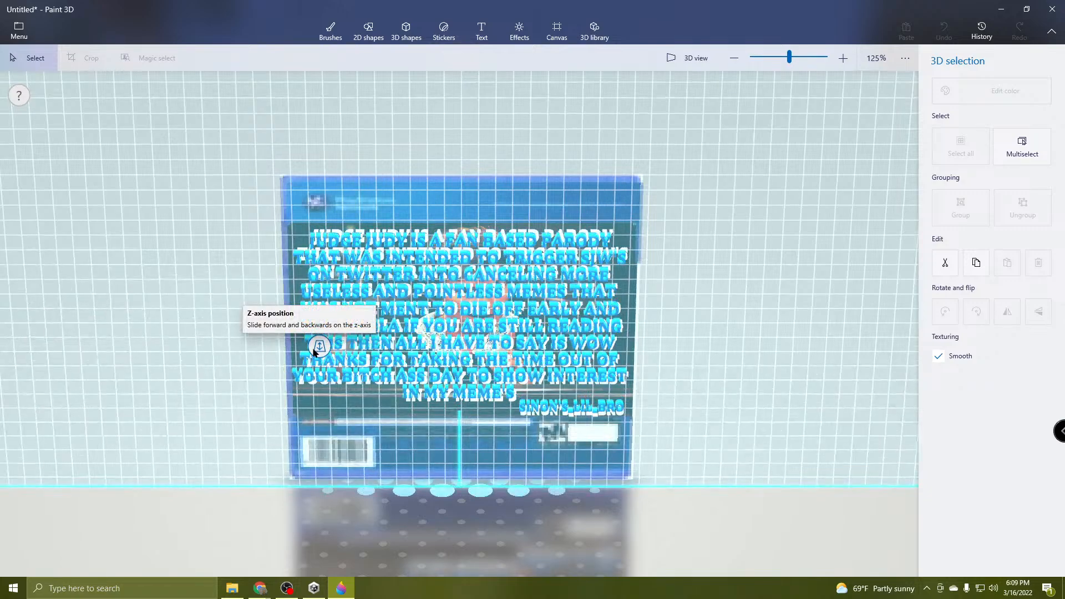
drag(318, 356, 320, 356)
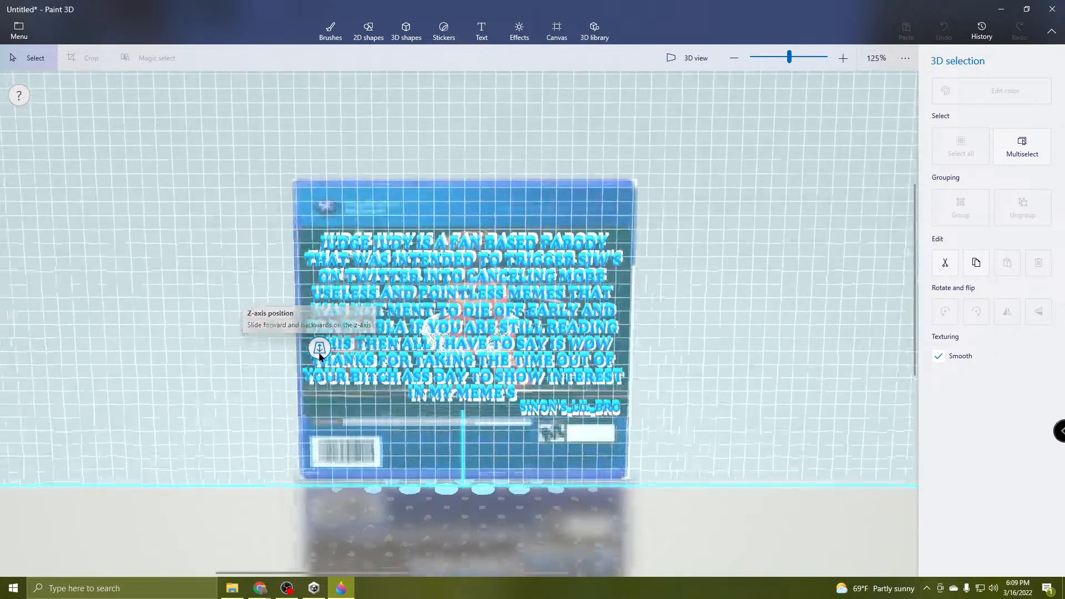
Adjust the blue text's upper and side edges and stretch it downward so its lines match the white text.
scroll(513, 353, up, 2)
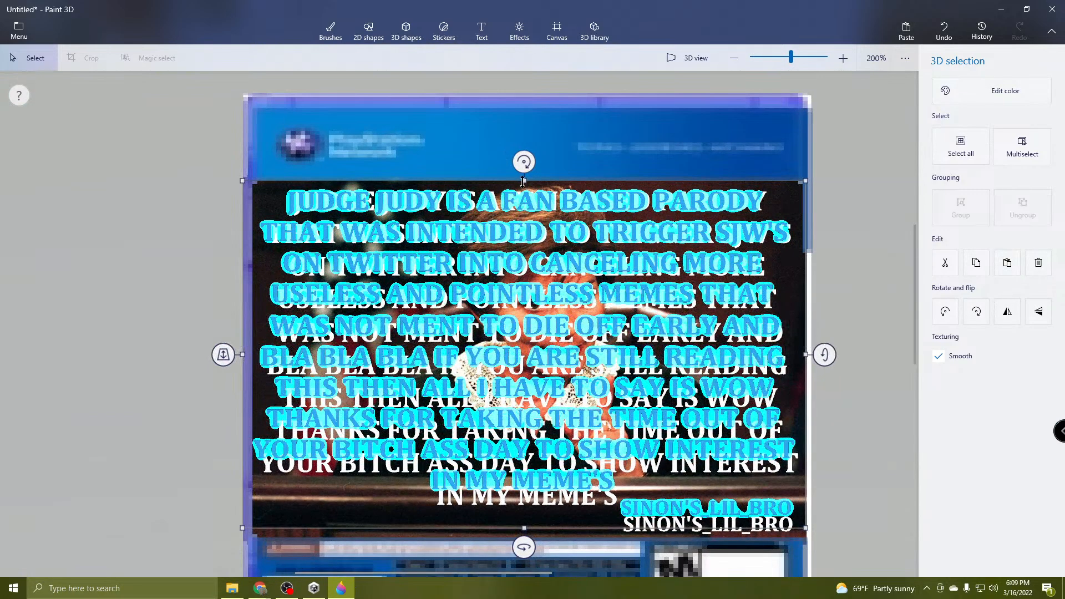
click(527, 183)
click(526, 186)
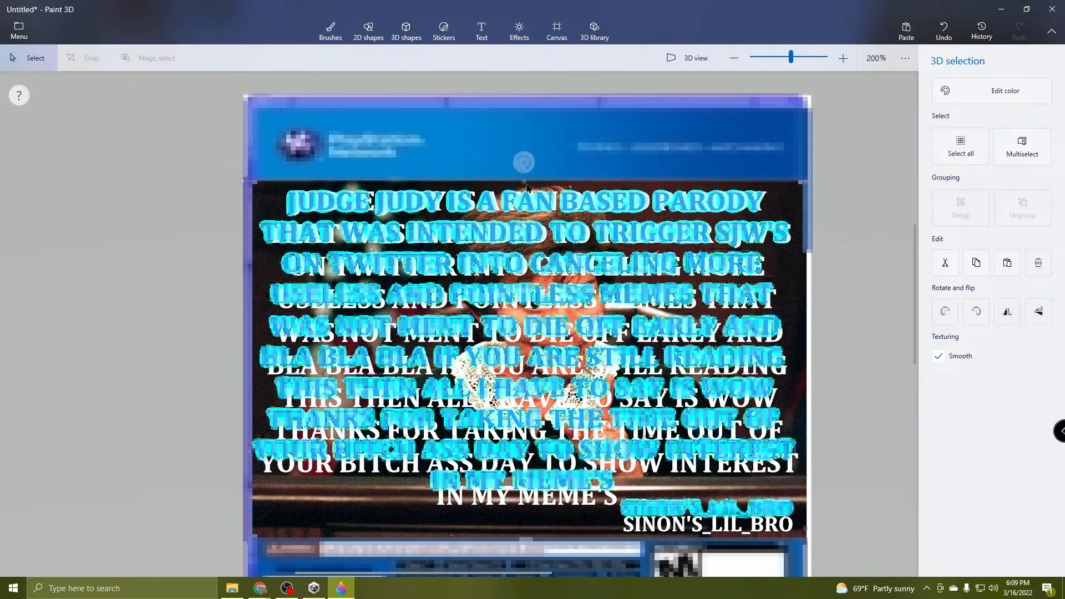
click(246, 351)
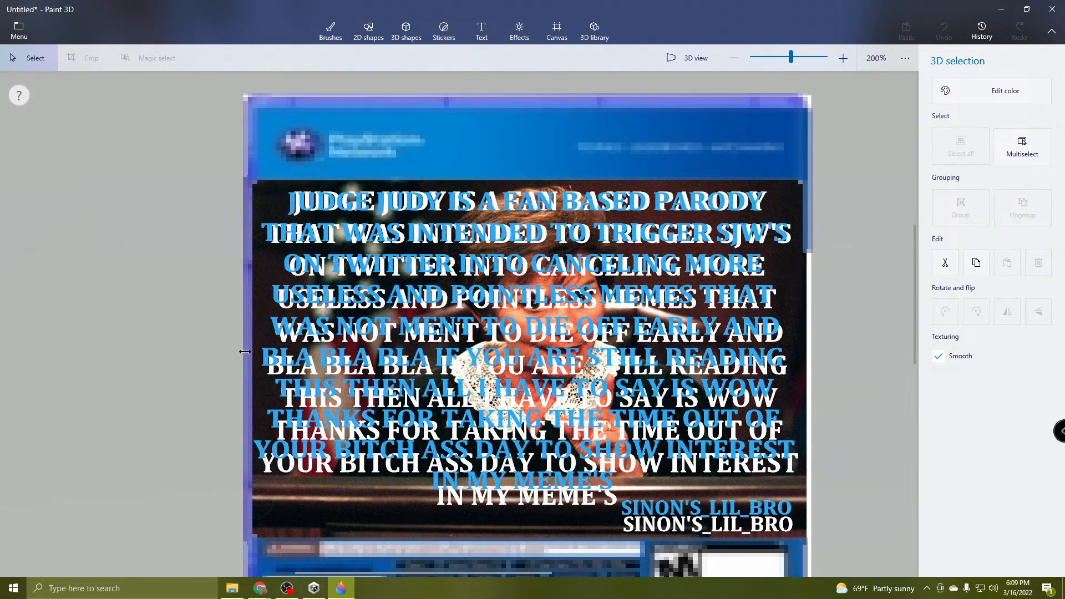
click(248, 351)
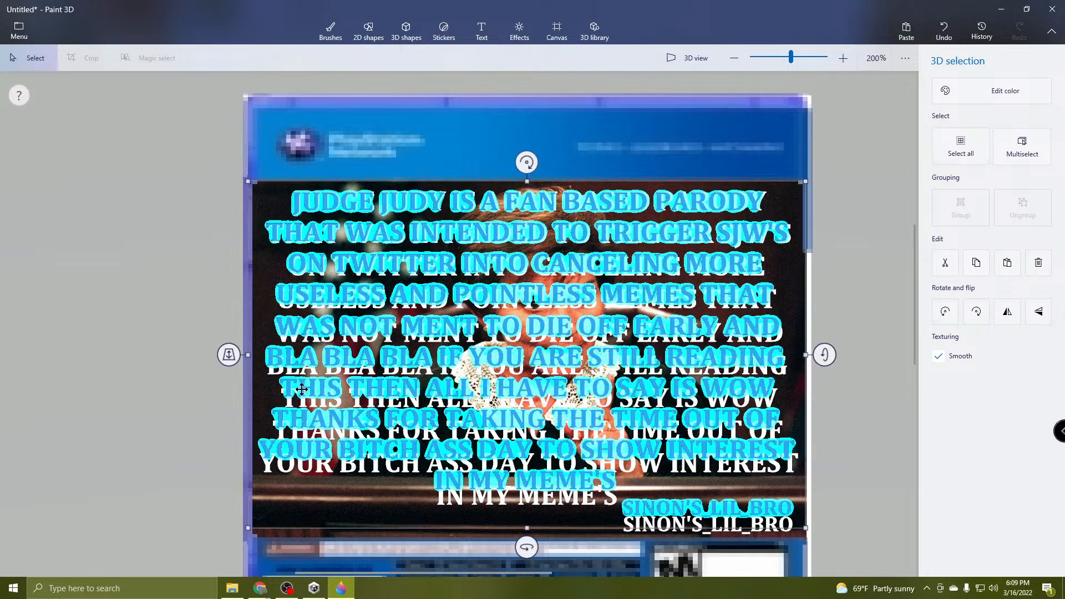
click(806, 358)
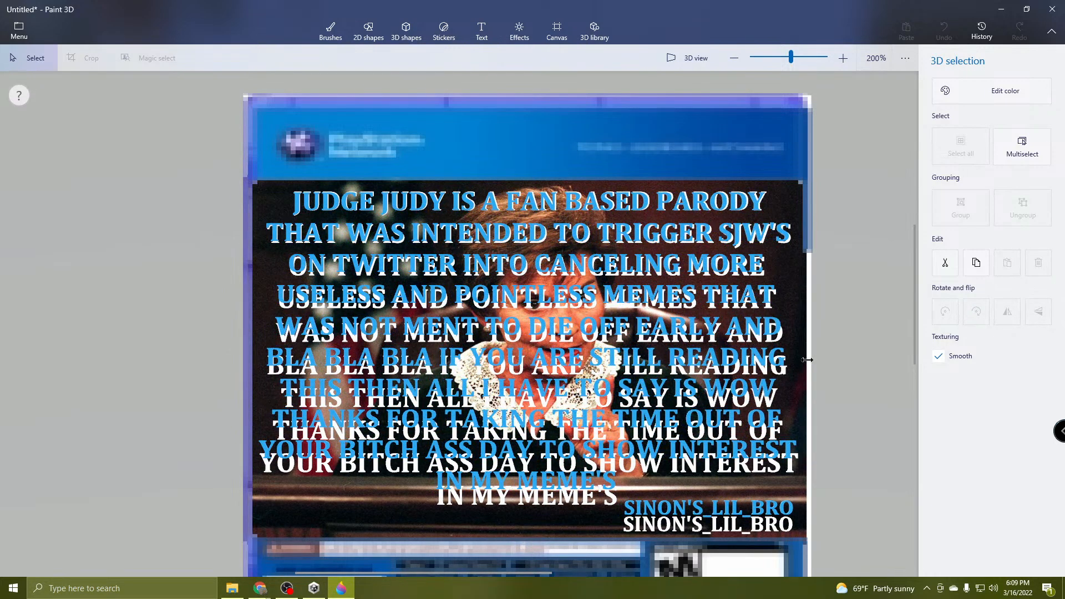
click(806, 358)
drag(527, 530, 535, 549)
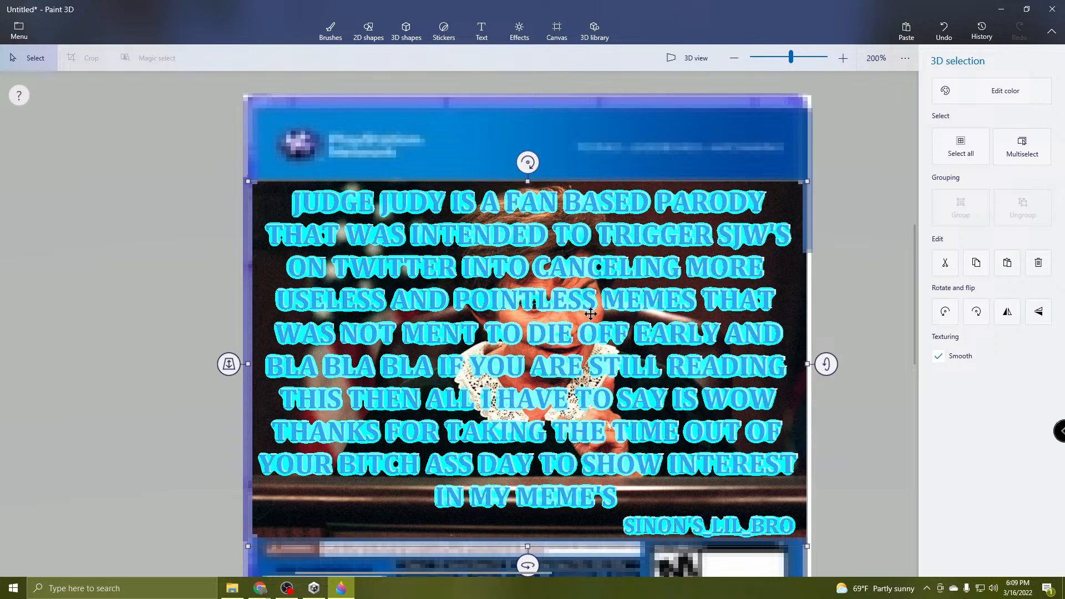
Nudge the blue text's upper, left and right edges so the white text shows as a thin outline behind it.
click(527, 181)
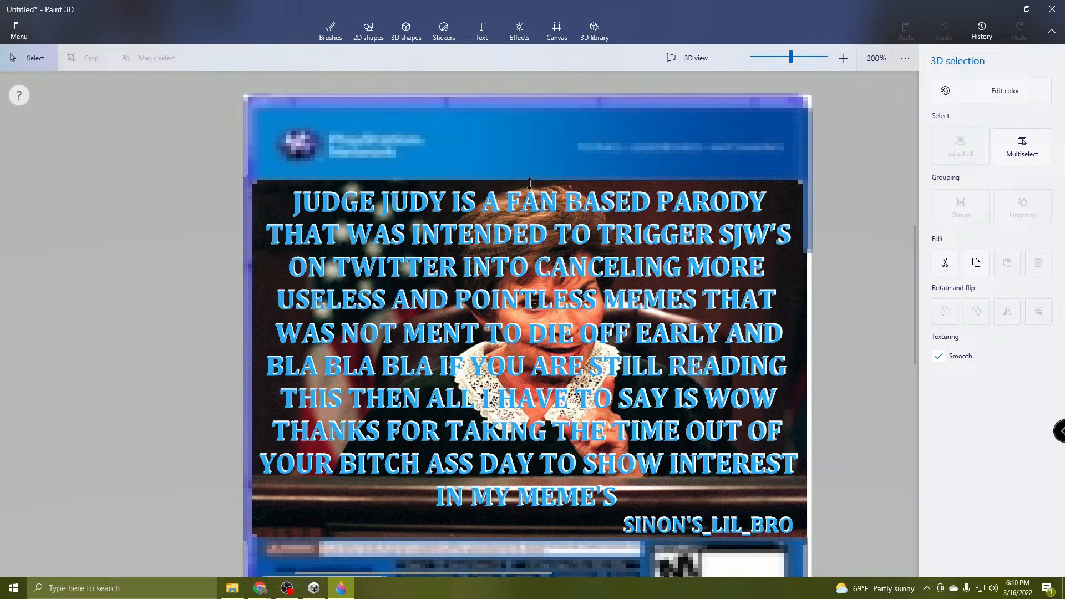
click(531, 189)
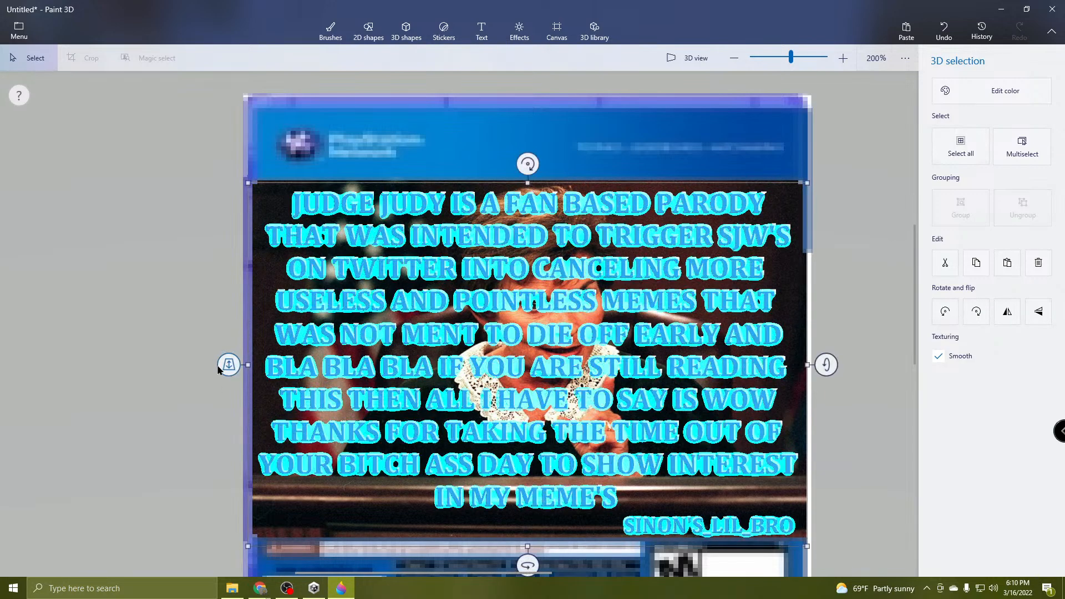
click(248, 368)
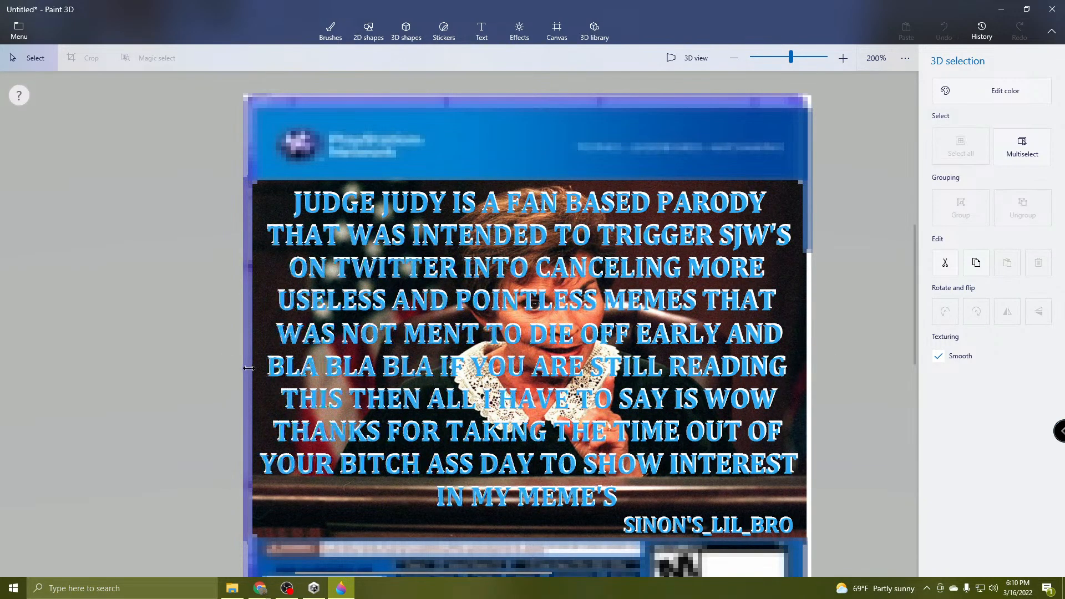
click(251, 368)
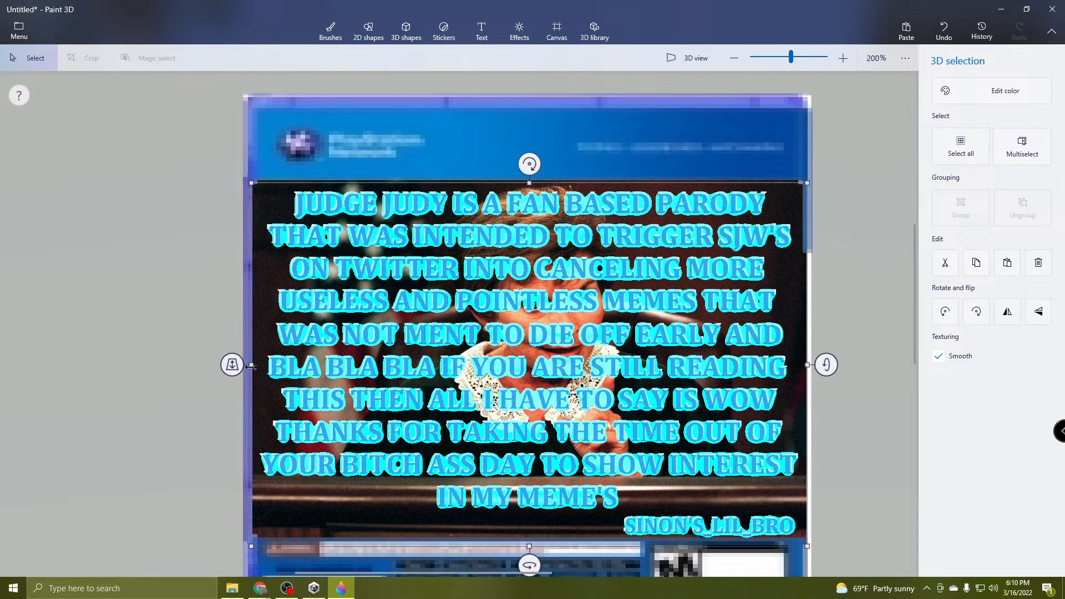
click(815, 364)
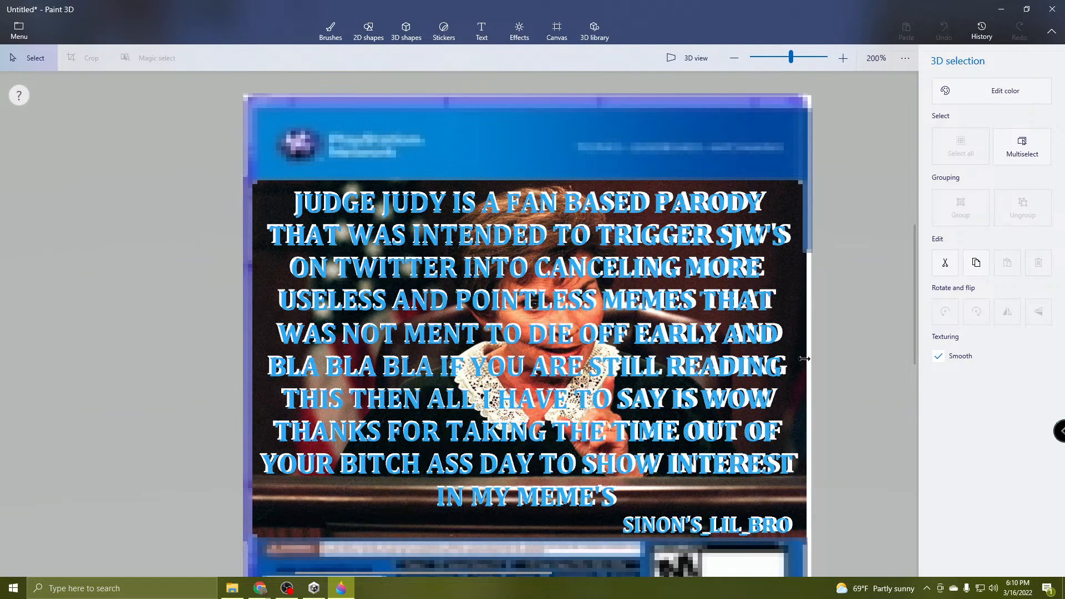
drag(805, 359, 812, 360)
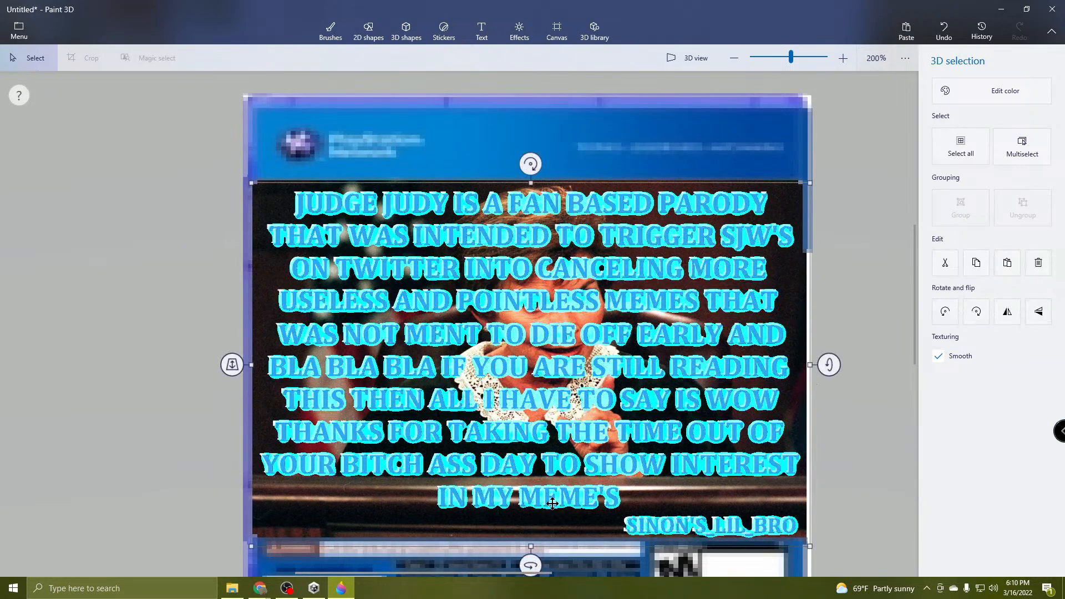
Fine-tune the blue text's height from its lower edge, narrow it slightly from the right, and deselect it.
drag(532, 547, 531, 542)
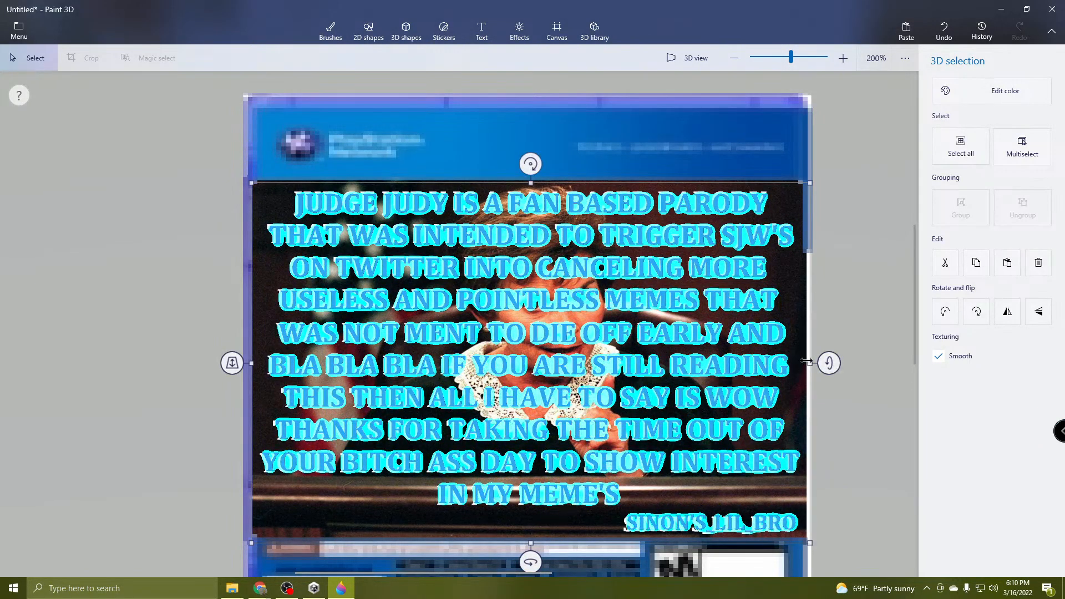
drag(806, 361, 801, 364)
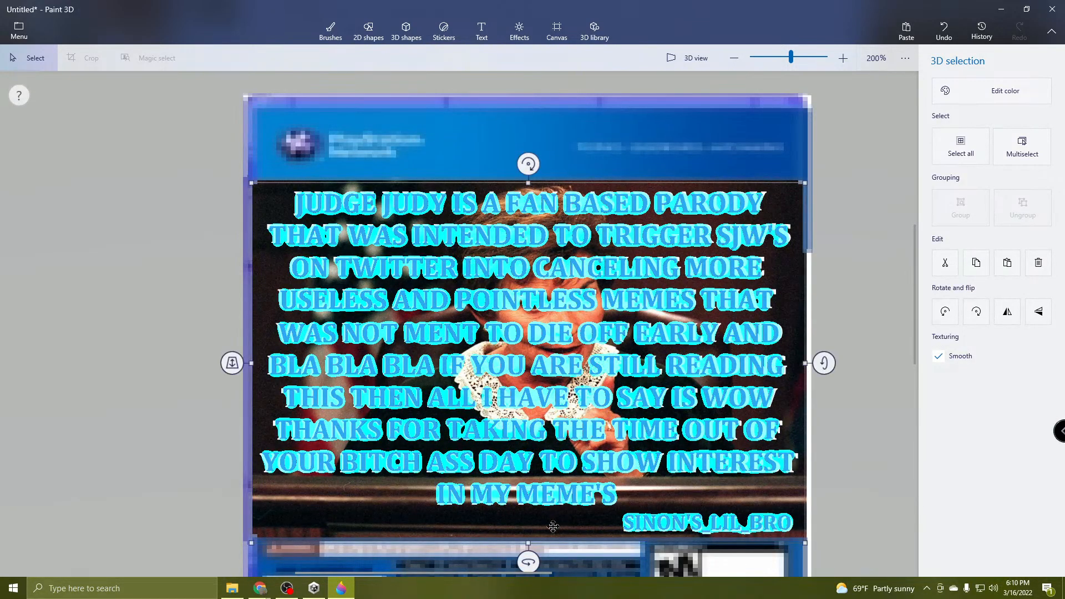
drag(532, 542, 539, 545)
click(871, 421)
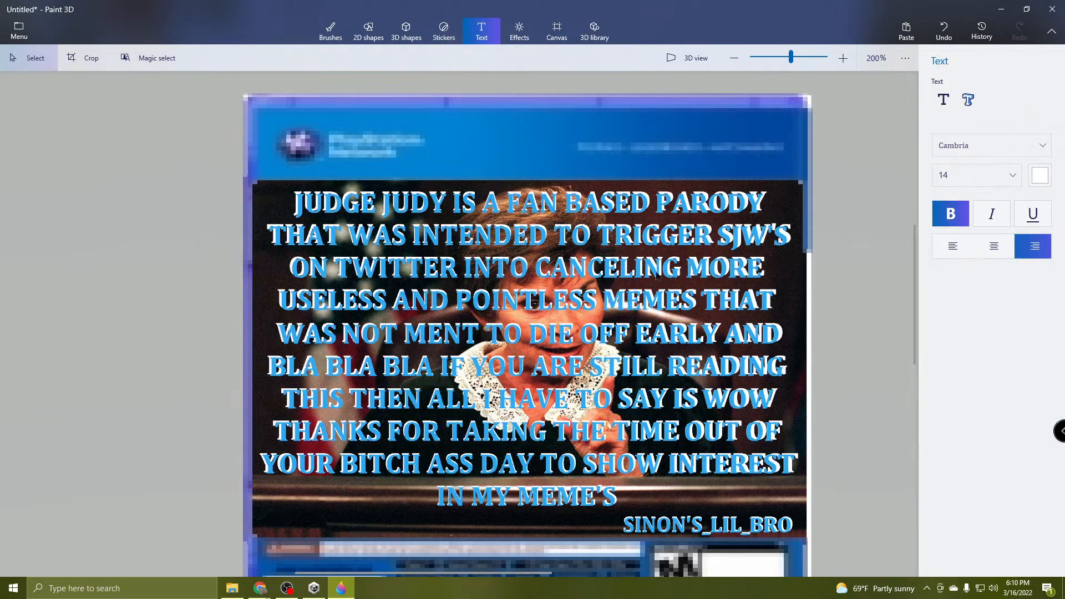
Reselect the blue text and widen it slightly on both sides to even out its offset from the white text.
scroll(321, 219, up, 3)
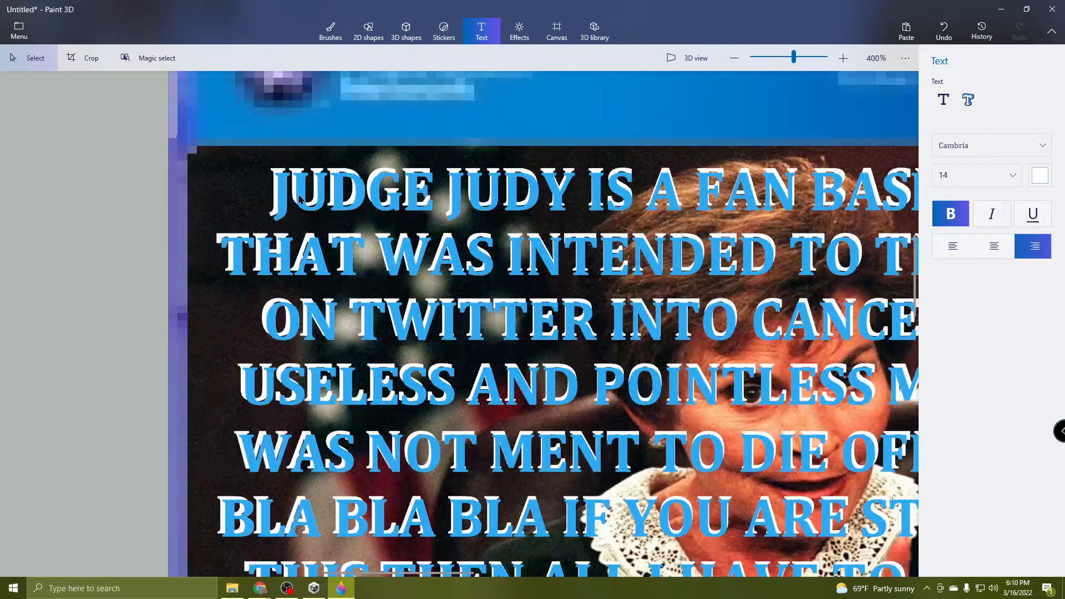
click(340, 178)
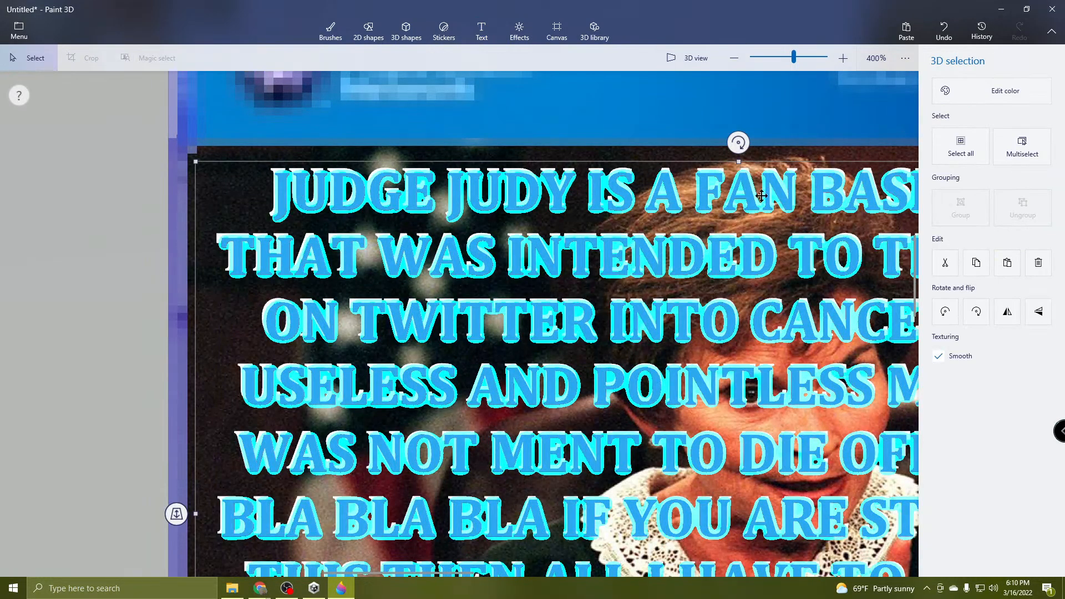
scroll(762, 196, down, 2)
scroll(517, 205, down, 3)
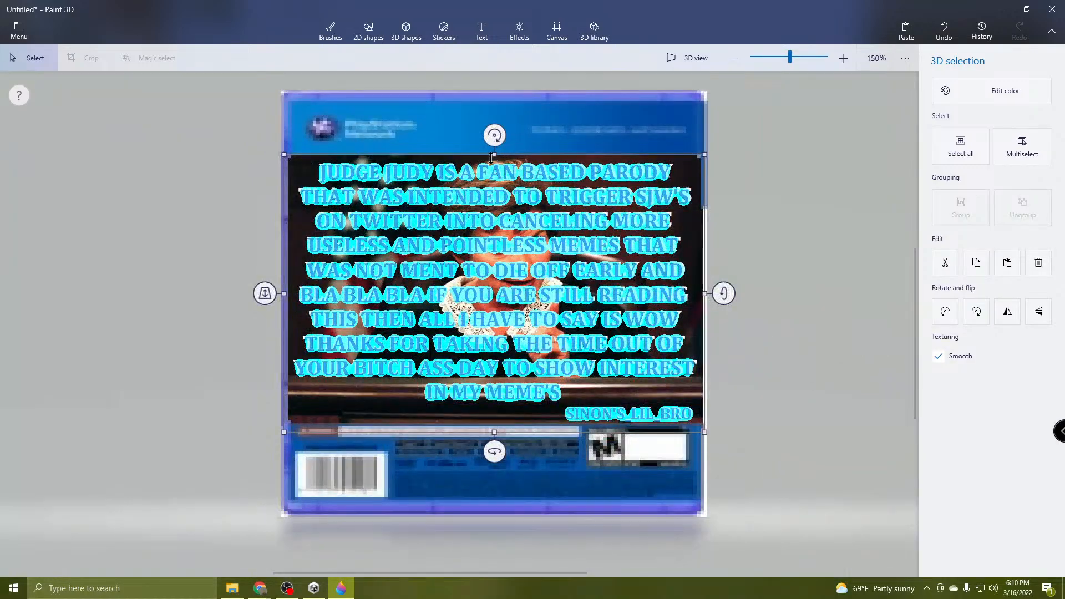
mouse_move(496, 150)
mouse_down()
mouse_move(497, 161)
mouse_move(504, 132)
mouse_move(506, 151)
mouse_up()
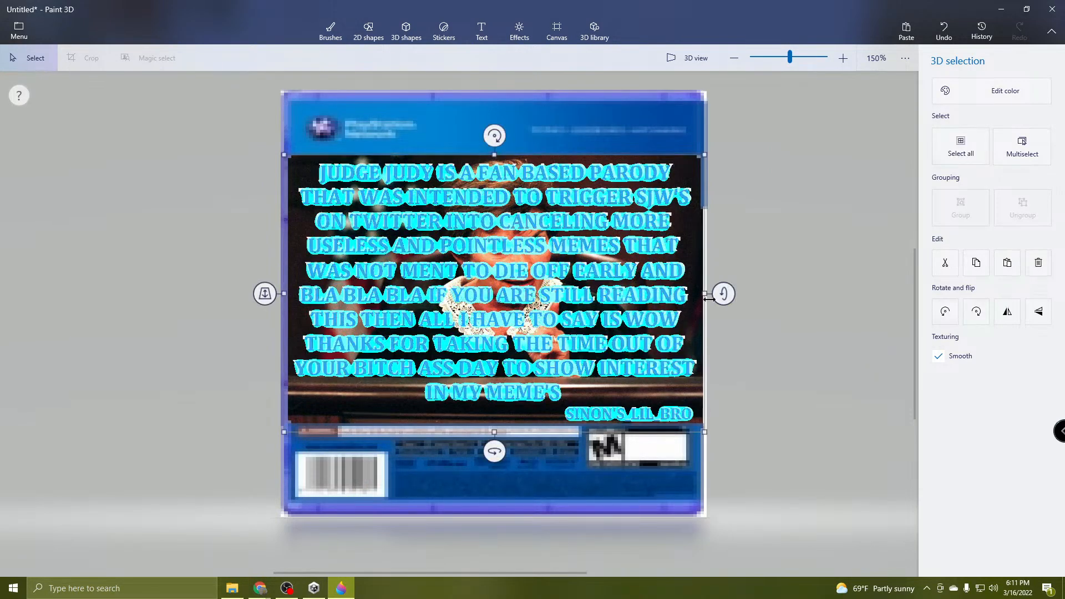
drag(705, 297, 708, 300)
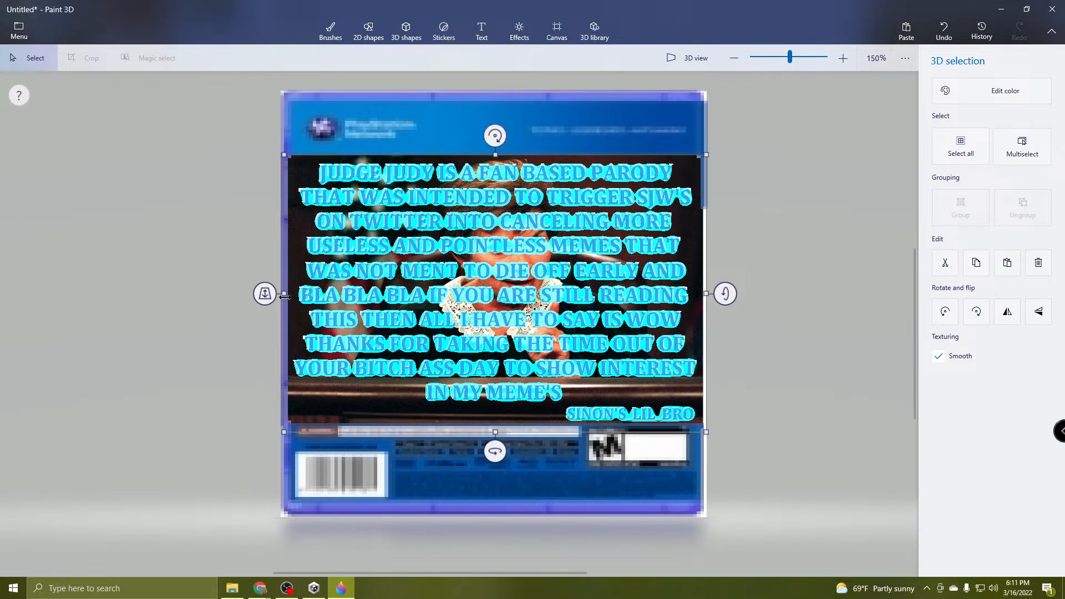
drag(285, 297, 283, 304)
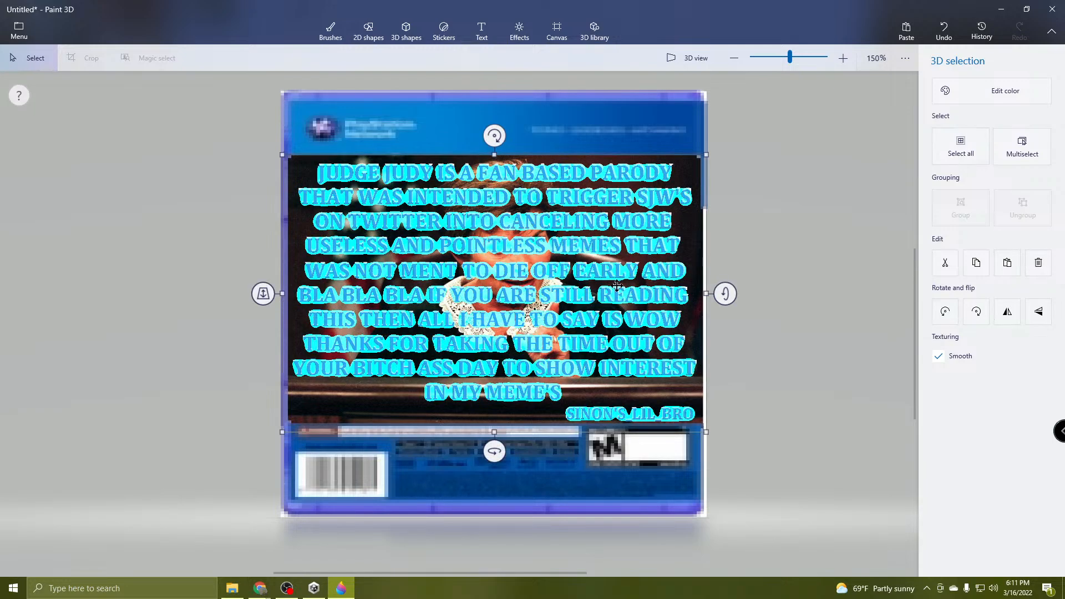
click(833, 254)
Check the overlap of the two text layers up close and fine-tune the blue text's upper edge.
scroll(546, 292, up, 4)
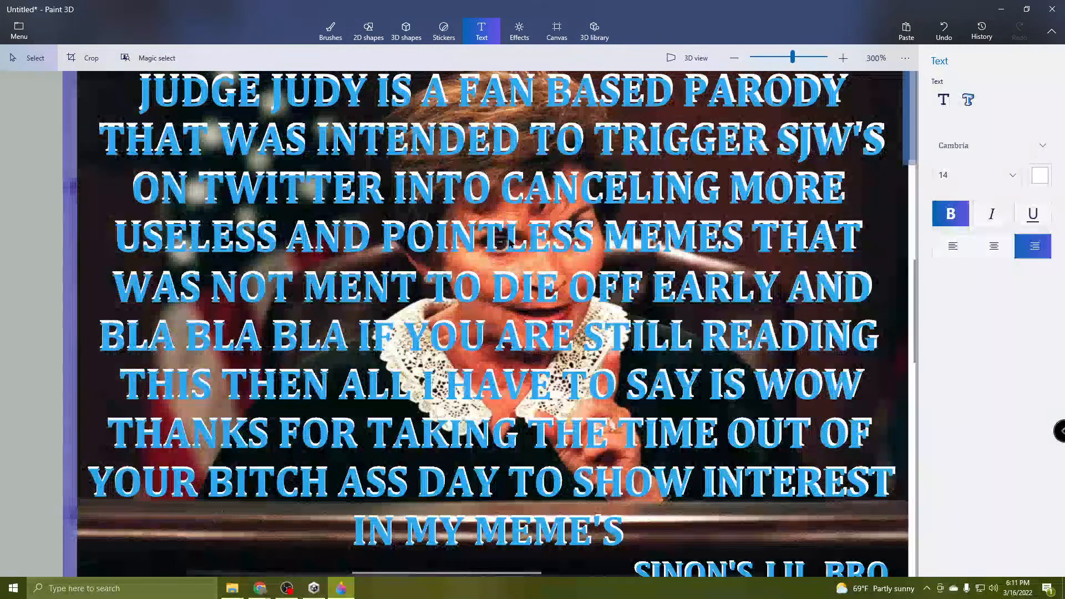
scroll(510, 244, down, 2)
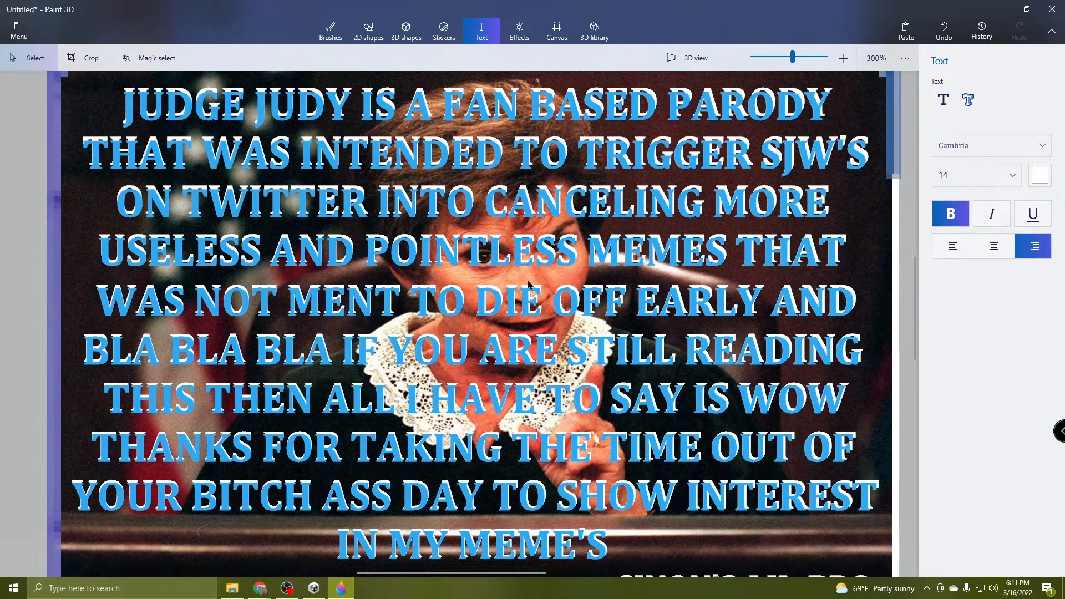
scroll(535, 252, down, 2)
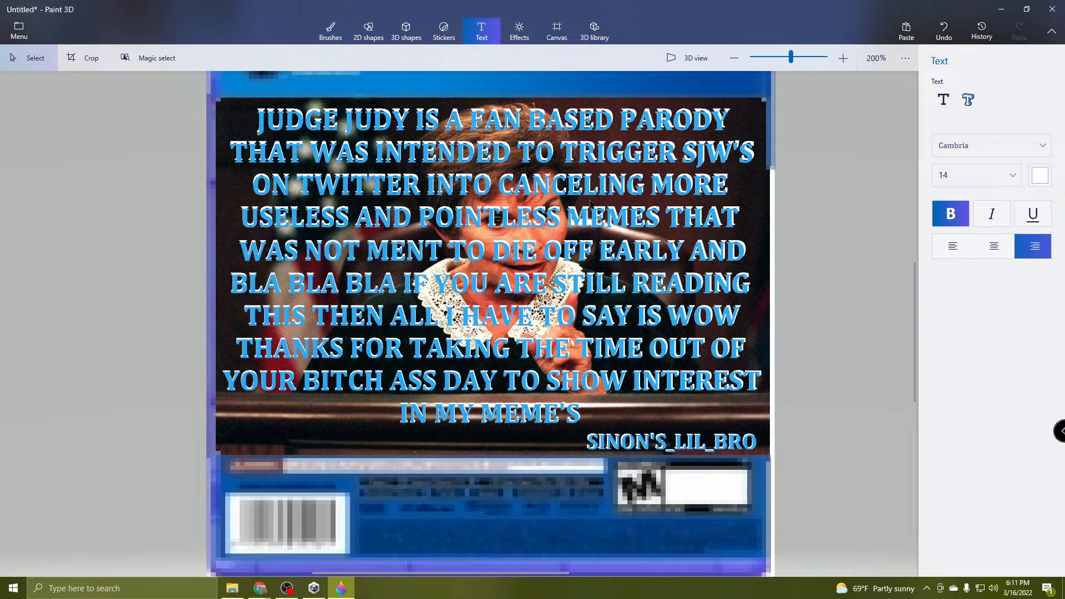
middle_drag(521, 150, 499, 212)
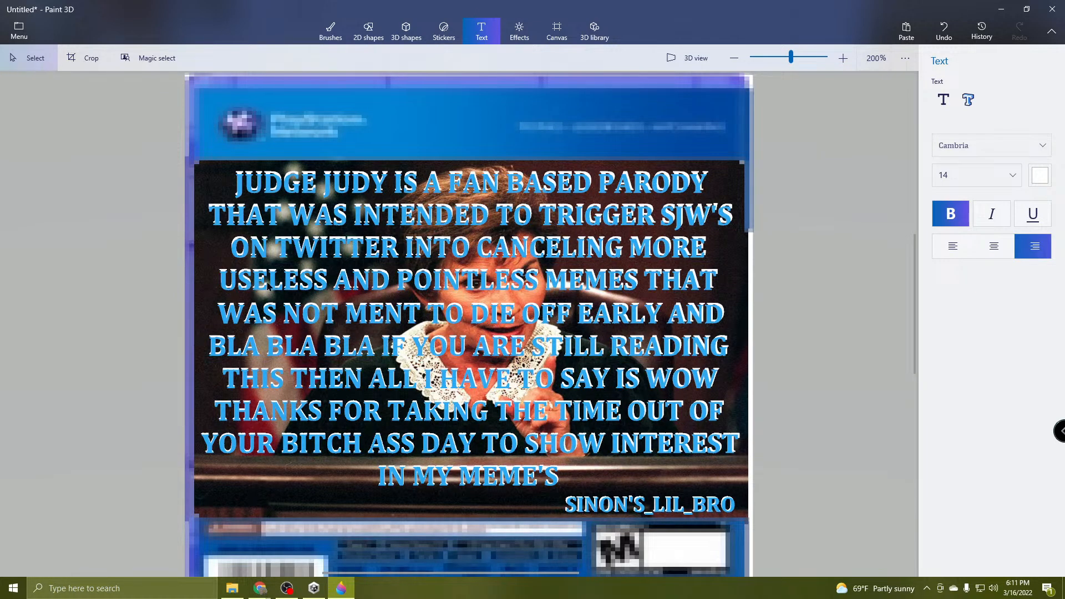
click(248, 251)
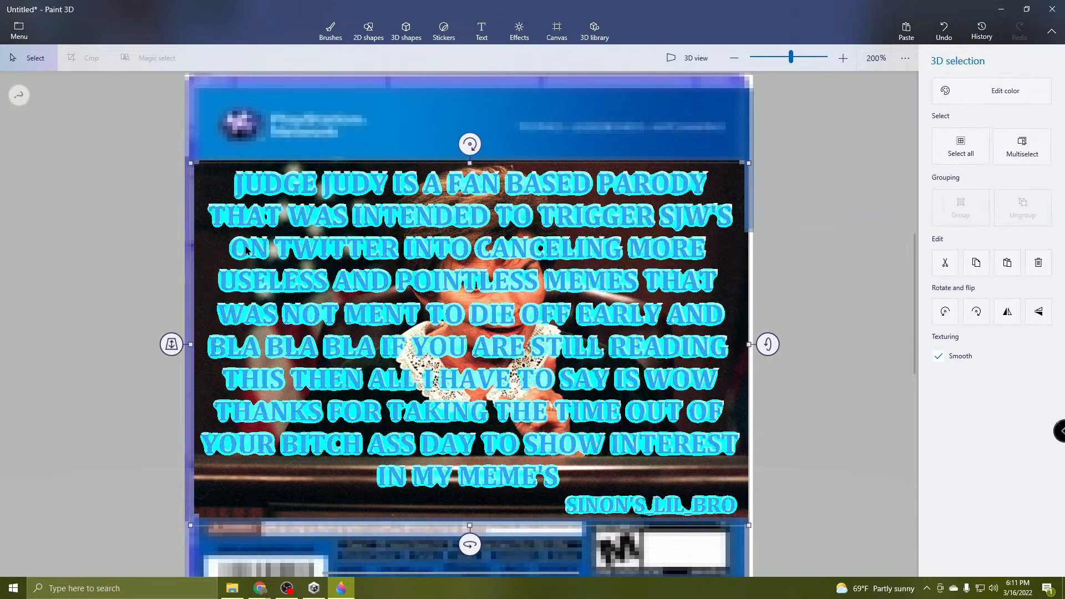
drag(471, 162, 473, 160)
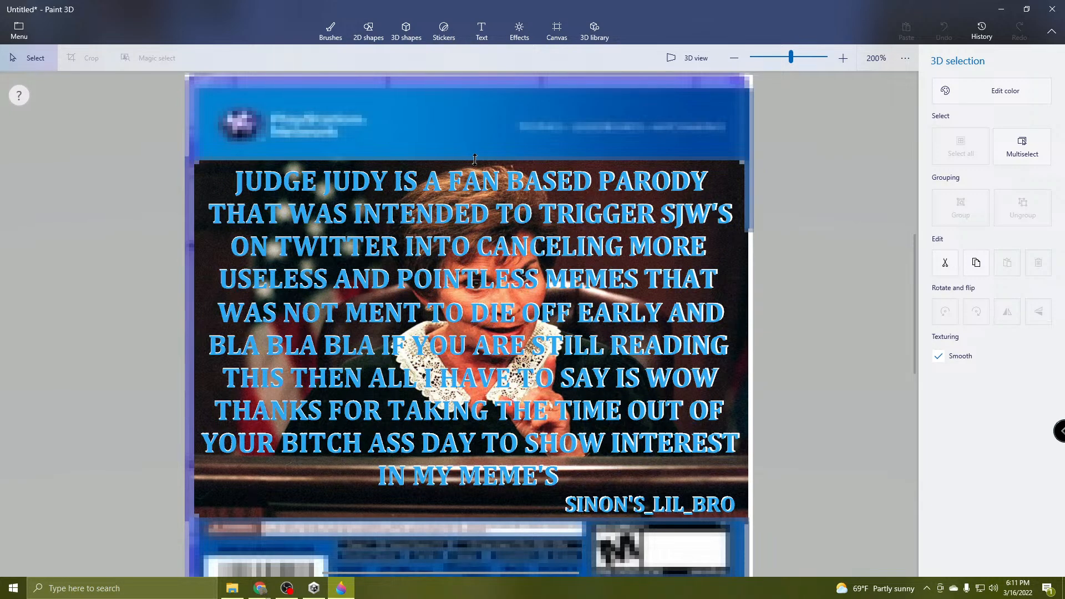
drag(475, 160, 478, 162)
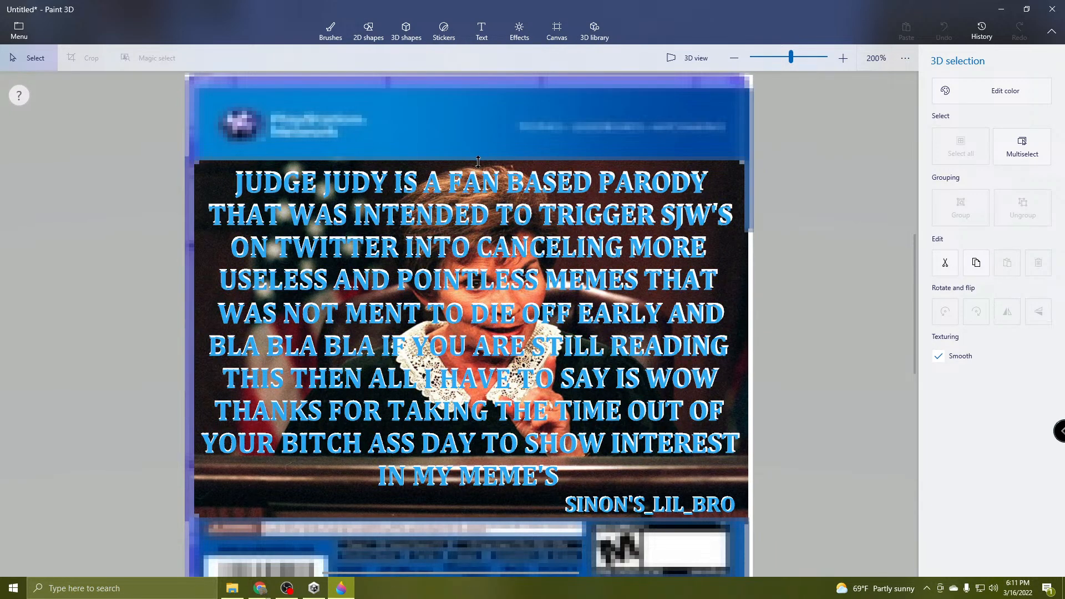
drag(478, 162, 479, 162)
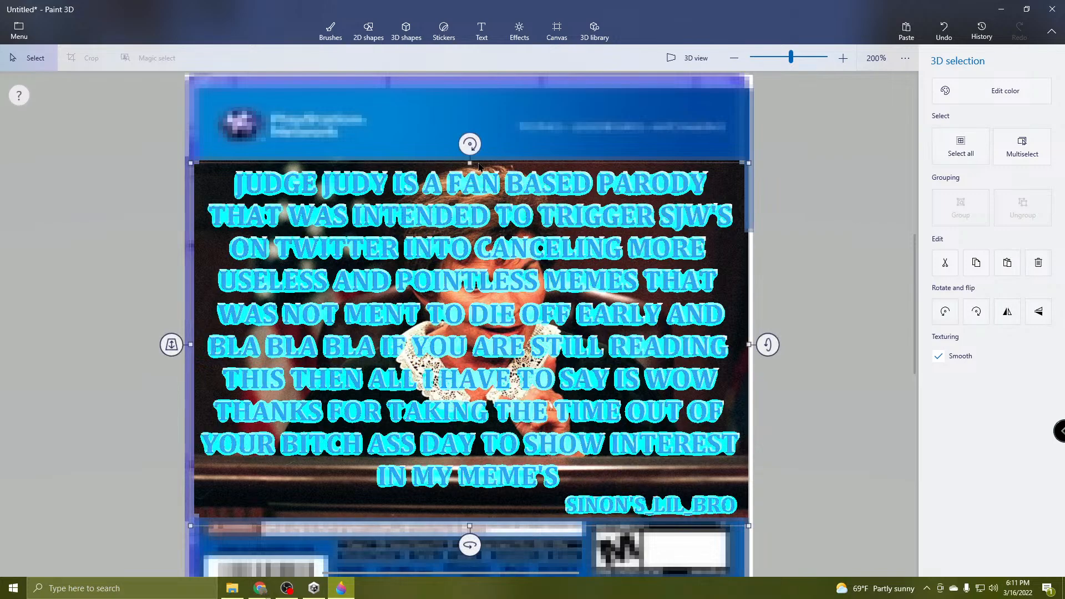
Deselect the blue text and view the whole case back.
click(822, 255)
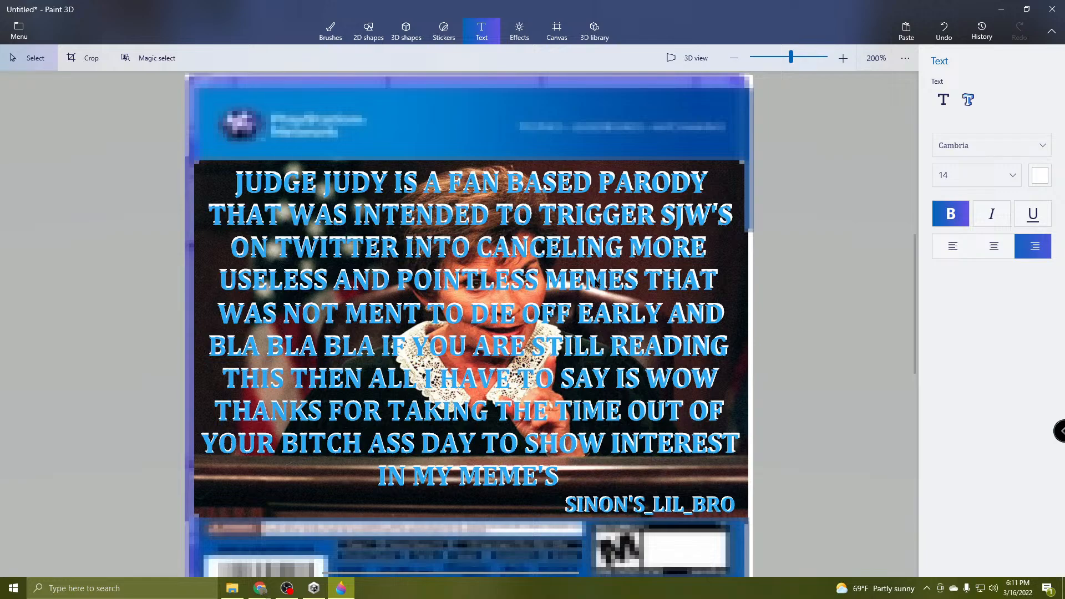
scroll(671, 358, down, 4)
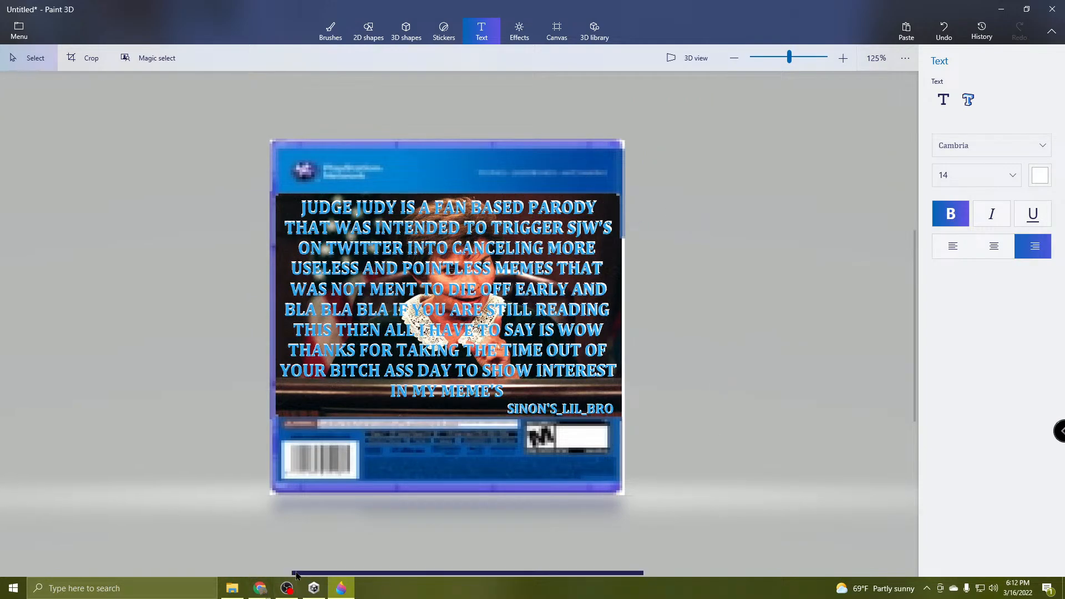
Check the YouTube live chat window and return to the case back design.
mouse_move(260, 588)
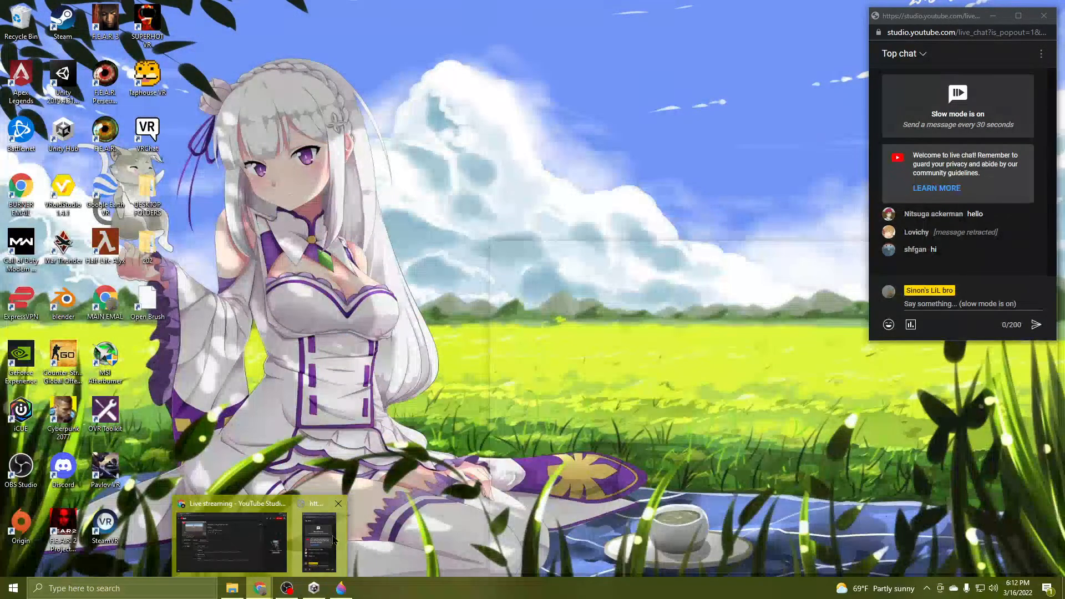
click(333, 536)
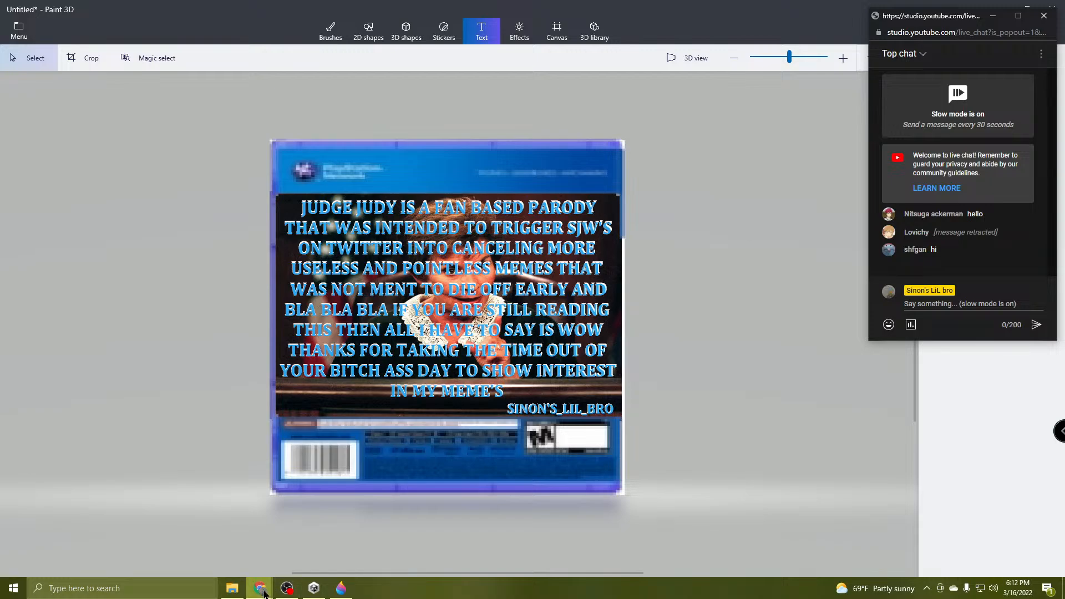
click(210, 507)
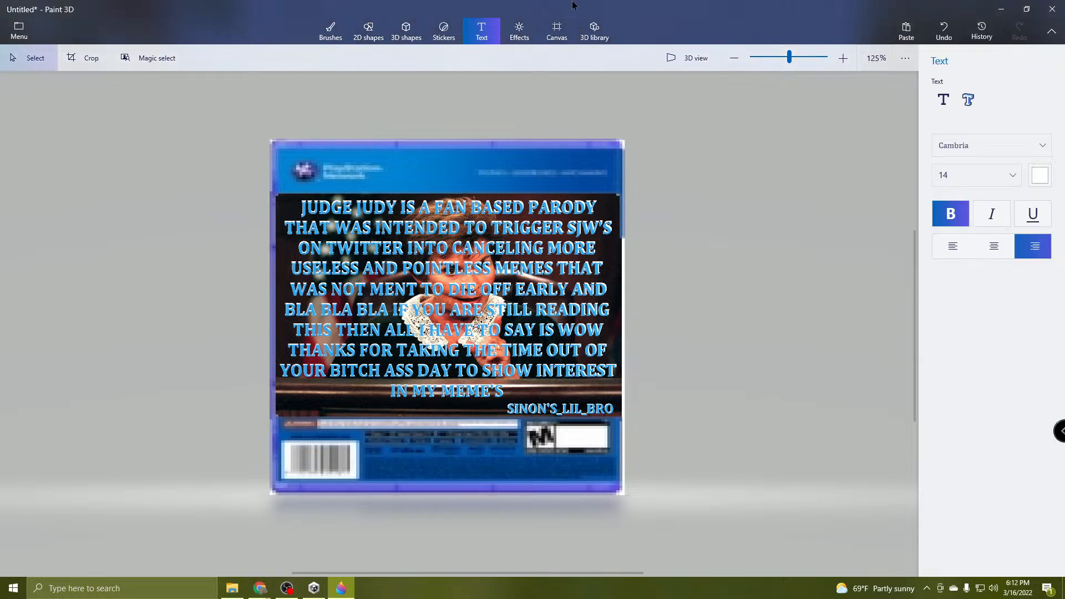
Turn on the transparent canvas option and inspect the layered text on the case back up close.
click(556, 31)
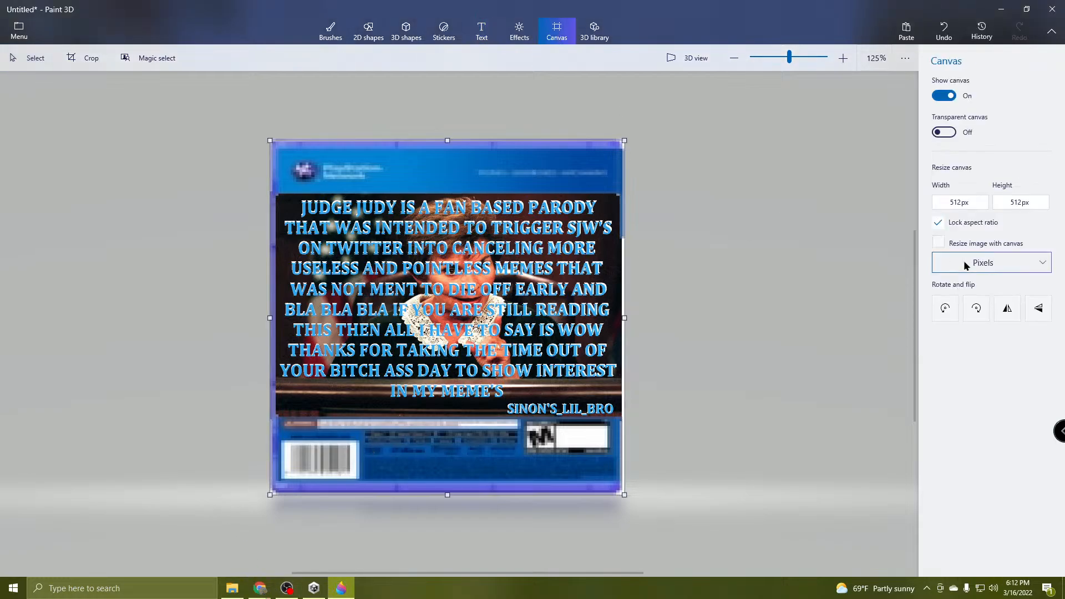
click(944, 133)
scroll(669, 258, up, 5)
scroll(668, 255, down, 2)
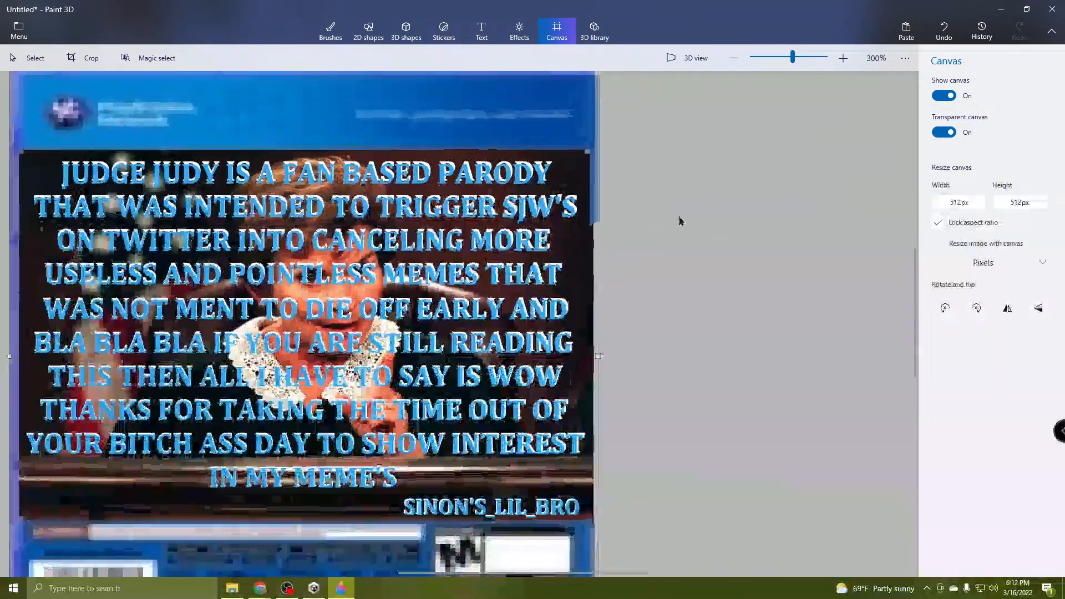
scroll(687, 195, up, 2)
scroll(687, 194, down, 3)
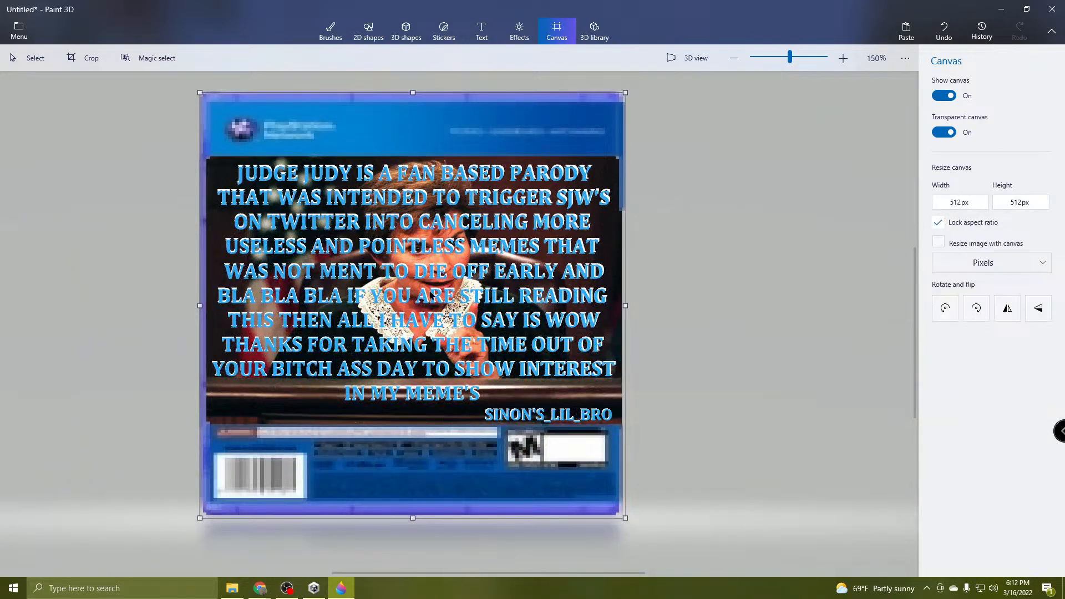
scroll(432, 294, up, 7)
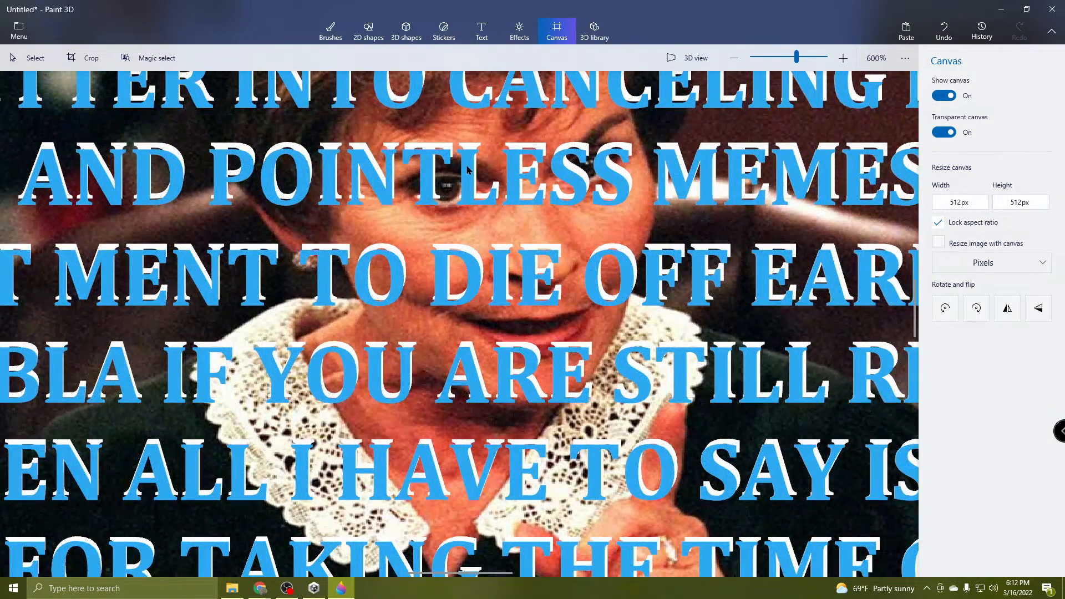
scroll(468, 169, down, 2)
scroll(472, 170, down, 5)
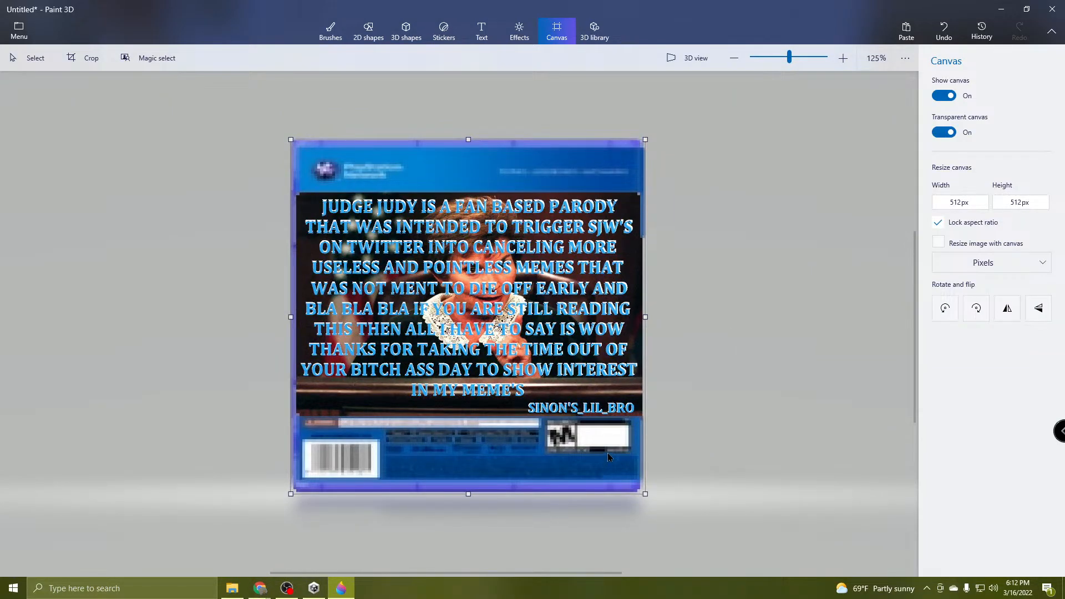
Draw a 2D text box across the blank white panel beside the M rating and set its font size to 18.
scroll(607, 453, up, 8)
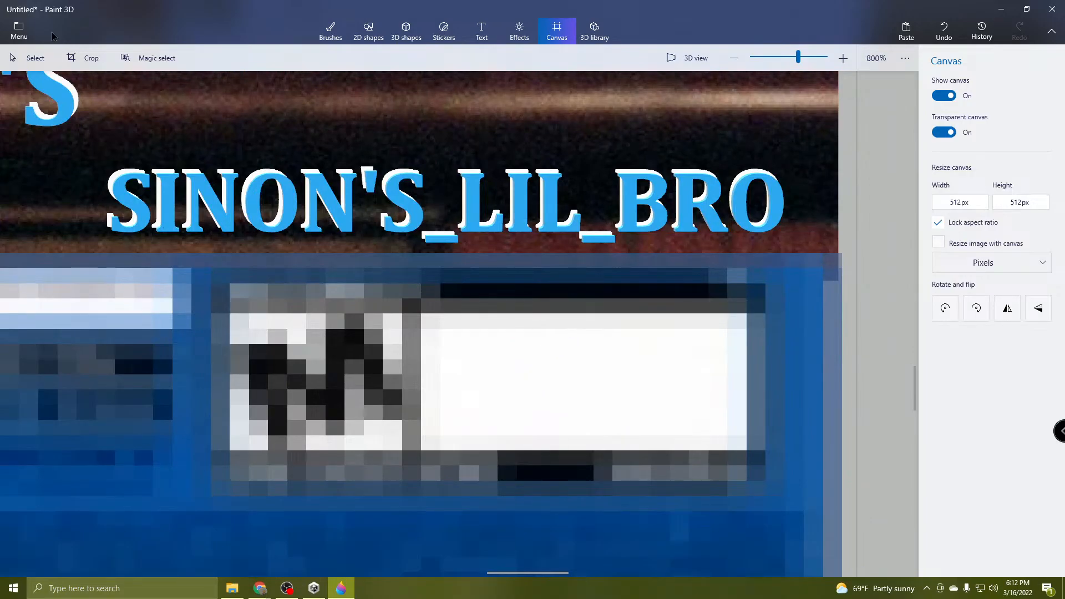
click(481, 32)
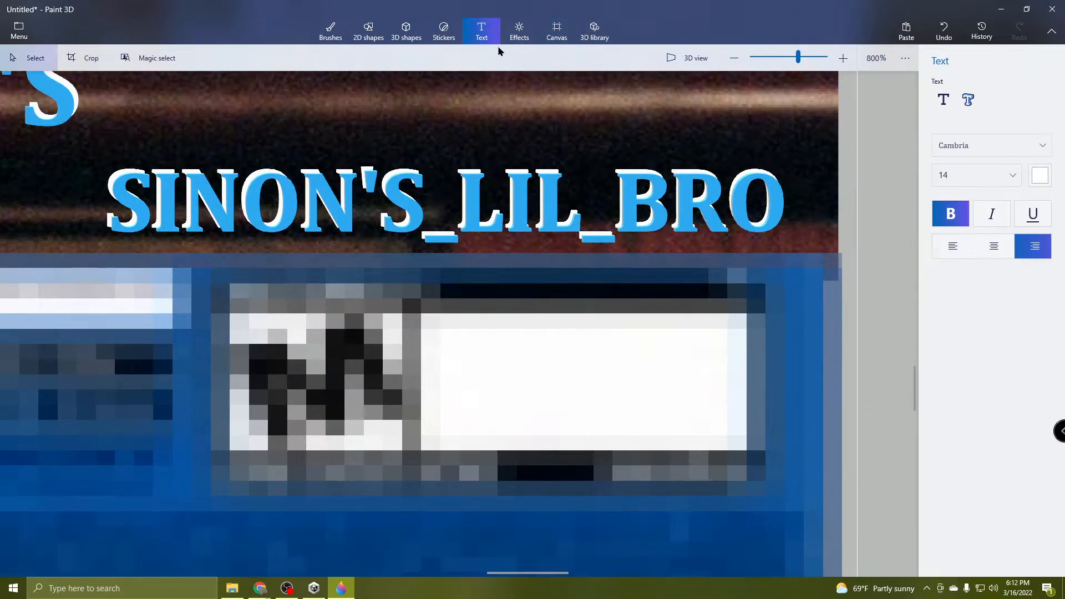
click(945, 100)
drag(442, 334, 728, 440)
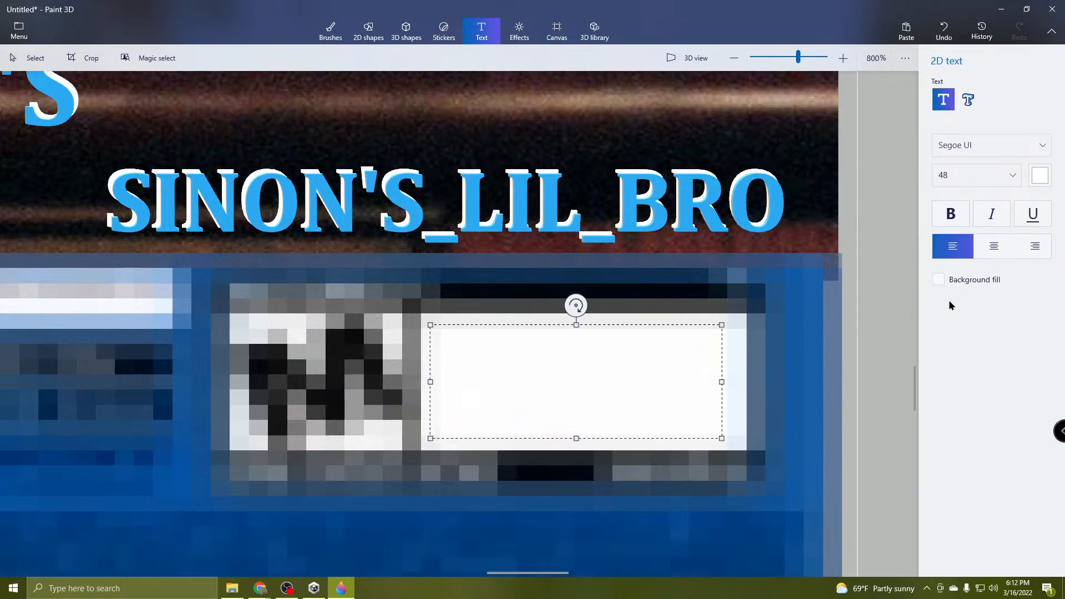
click(976, 175)
click(969, 79)
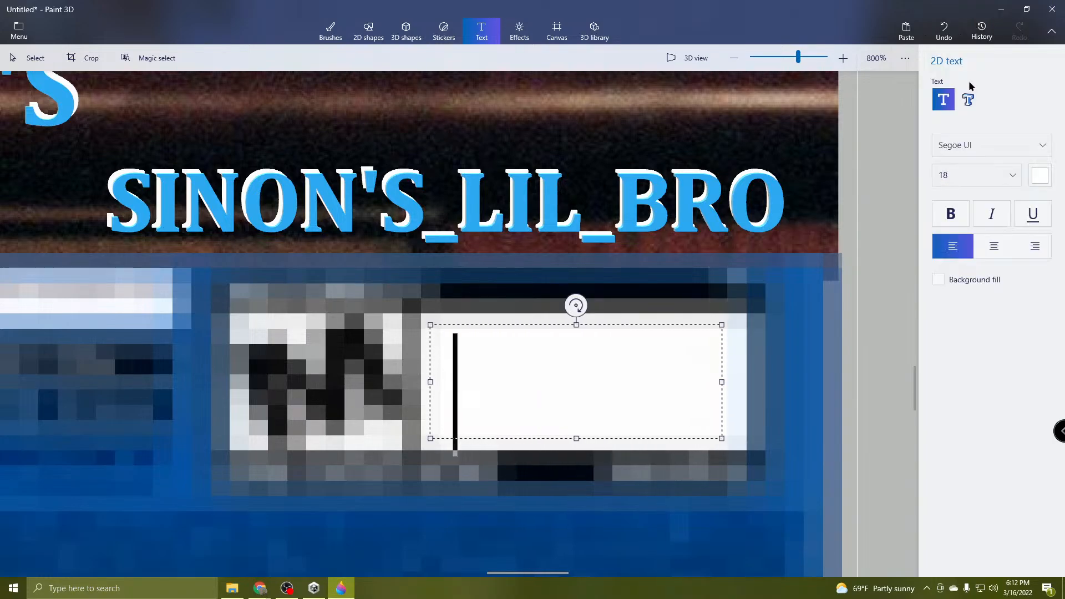
Format the rating panel's text as black, bold and centred, with a font size of 8.
click(1039, 176)
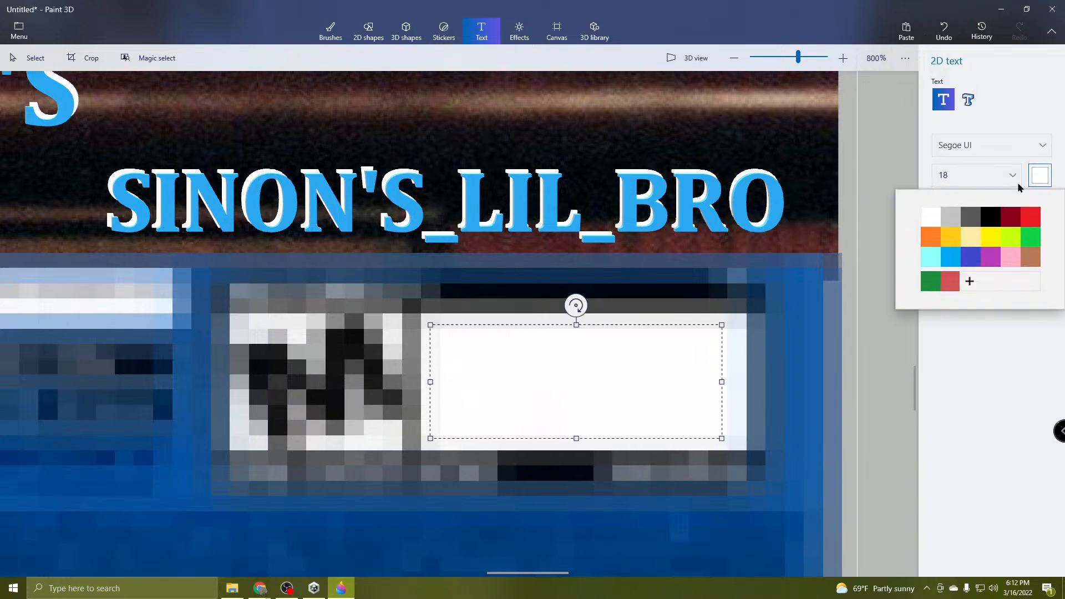
click(991, 216)
click(970, 175)
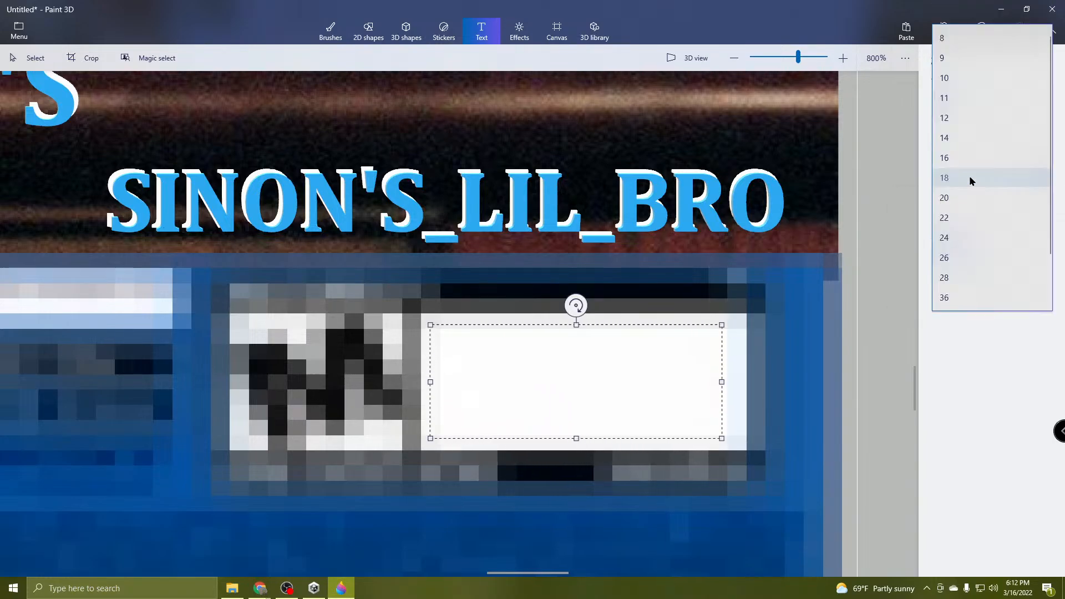
click(960, 76)
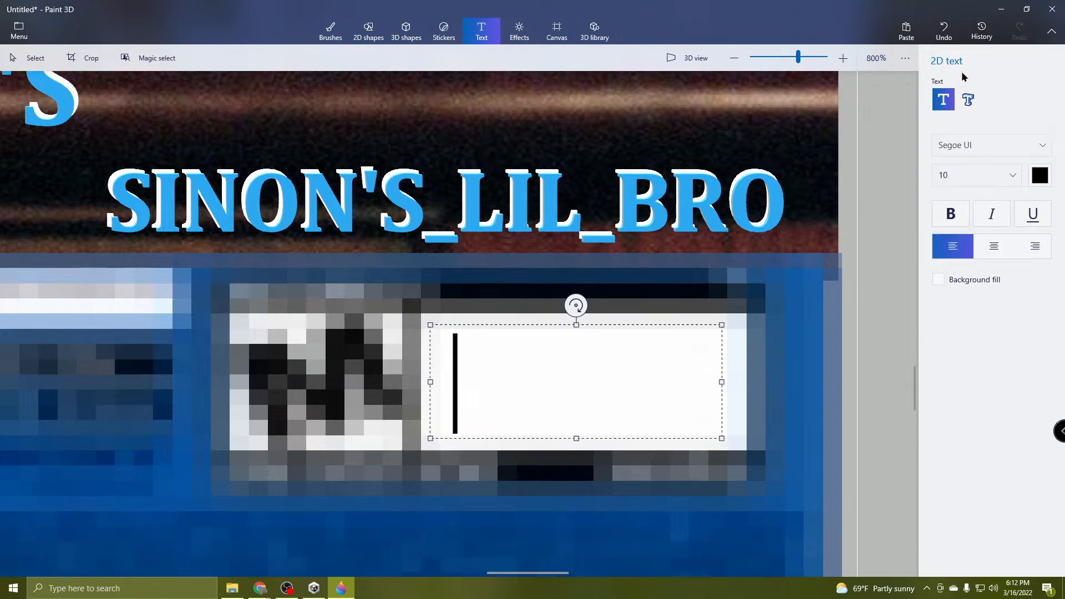
click(951, 214)
click(994, 246)
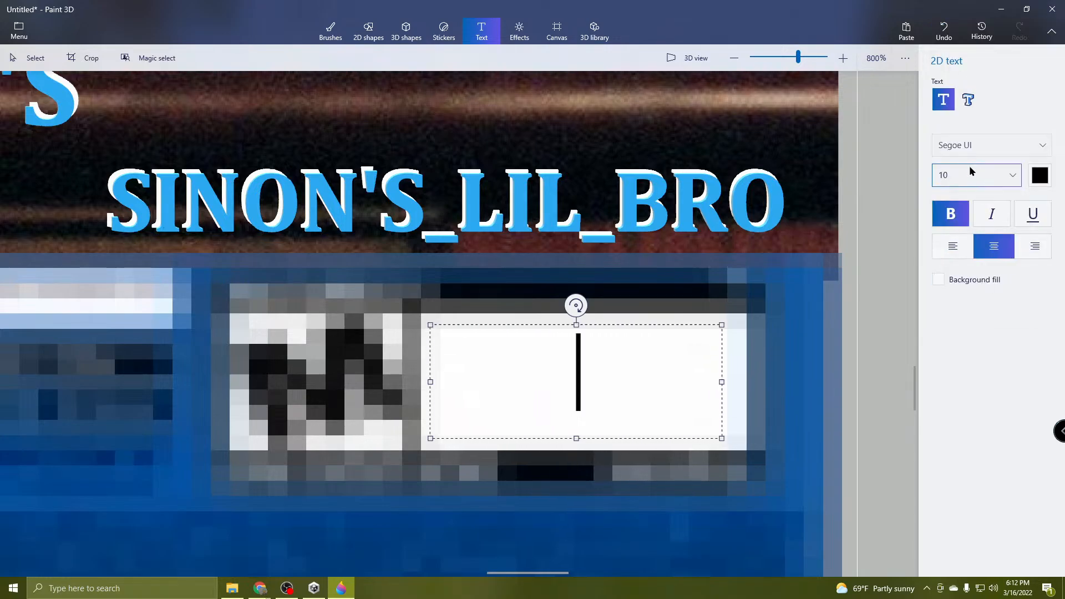
click(982, 173)
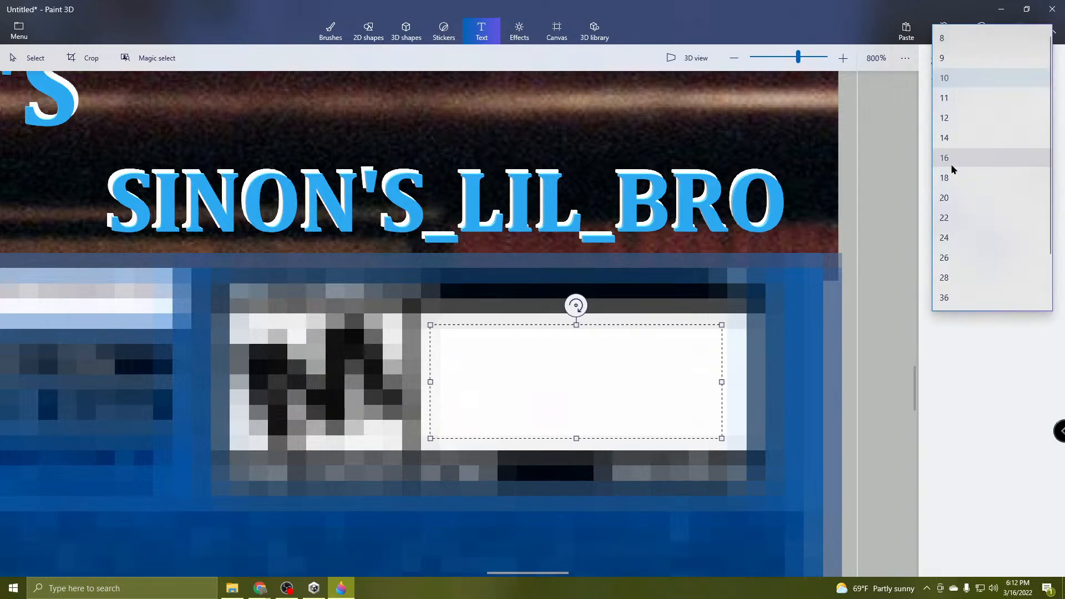
click(953, 38)
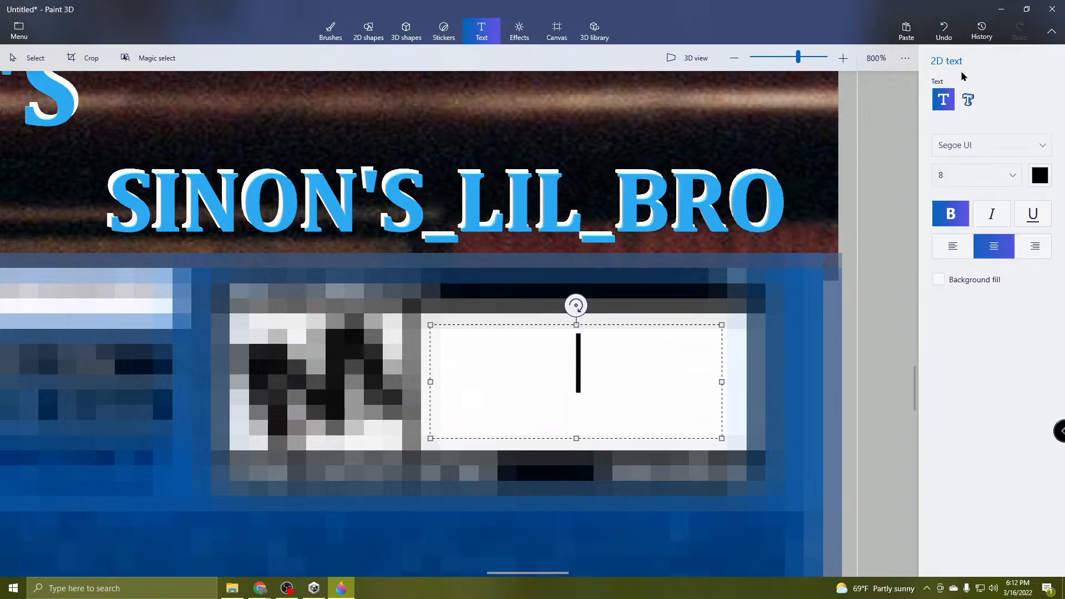
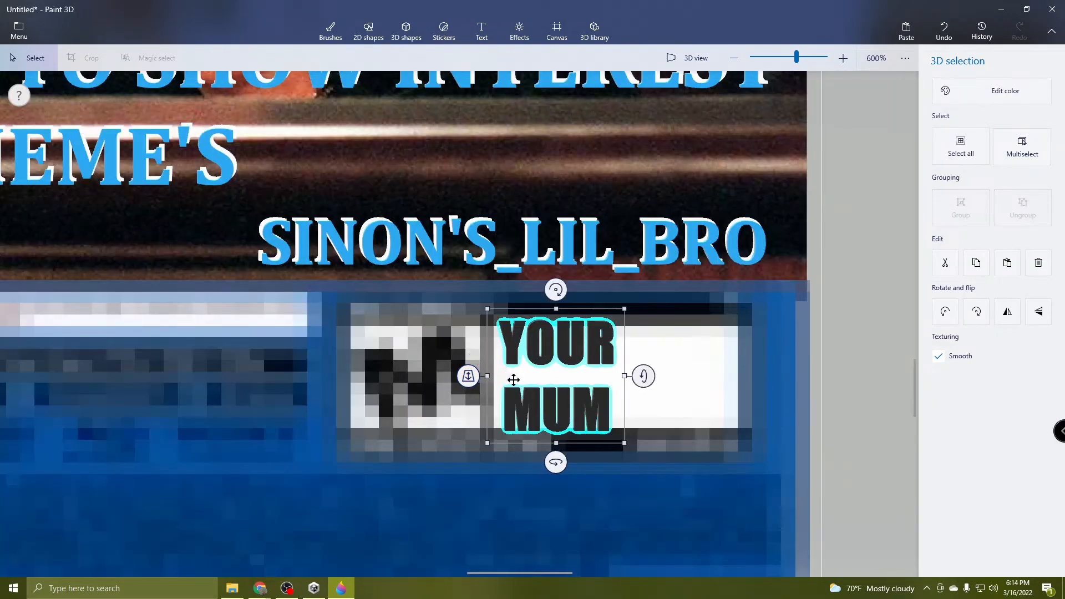
Shorten and widen the YOUR MUM text so it fills the white panel beside the M rating, then deselect it.
drag(559, 308, 559, 326)
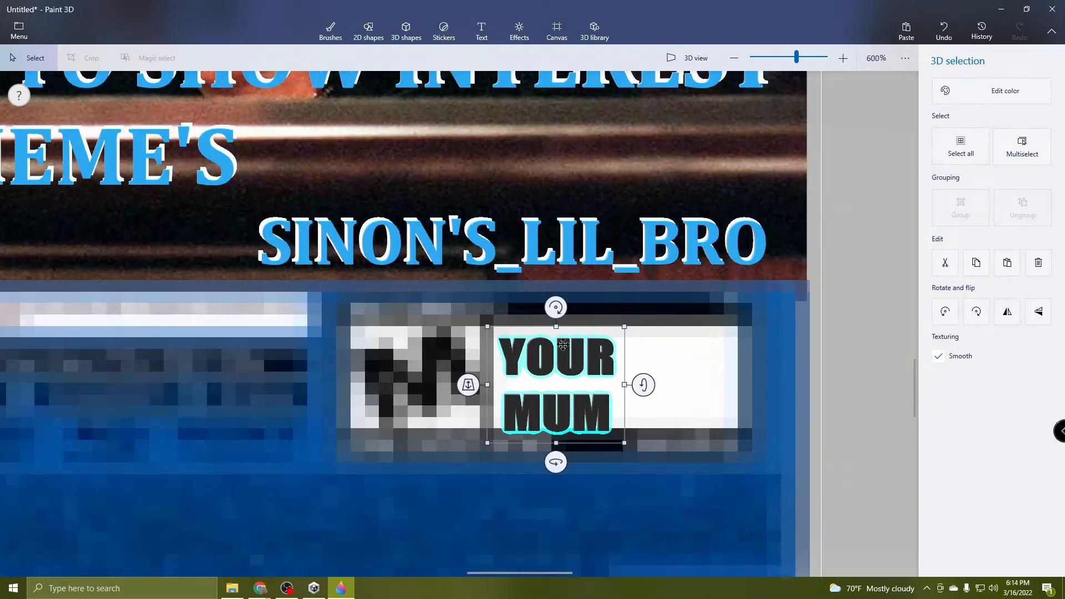
drag(554, 458, 554, 431)
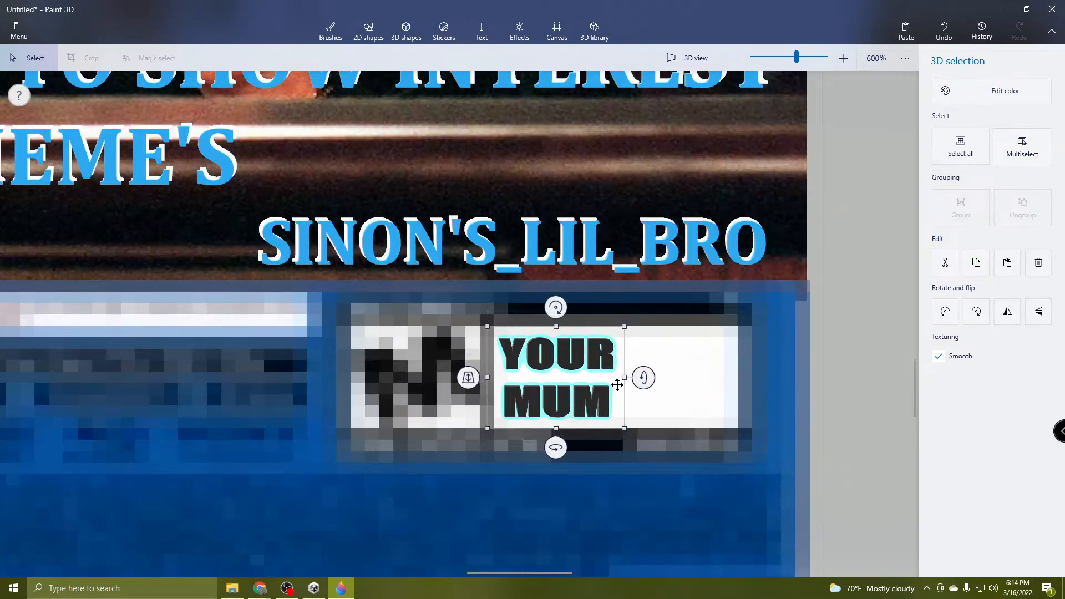
drag(638, 378, 728, 382)
drag(492, 377, 494, 376)
drag(728, 375, 725, 380)
scroll(724, 414, down, 1)
scroll(724, 417, down, 1)
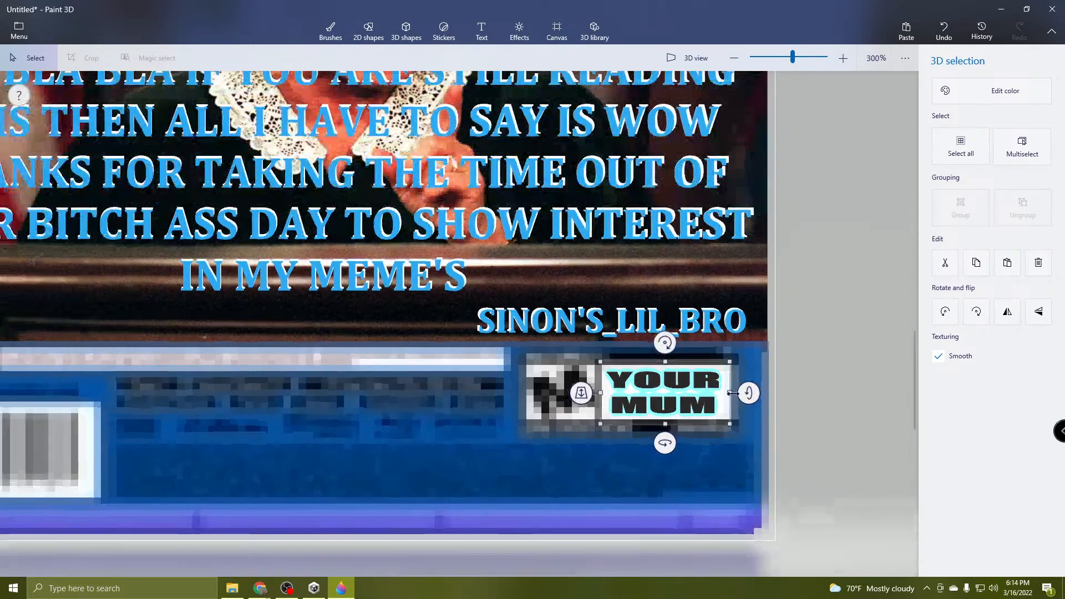
click(826, 385)
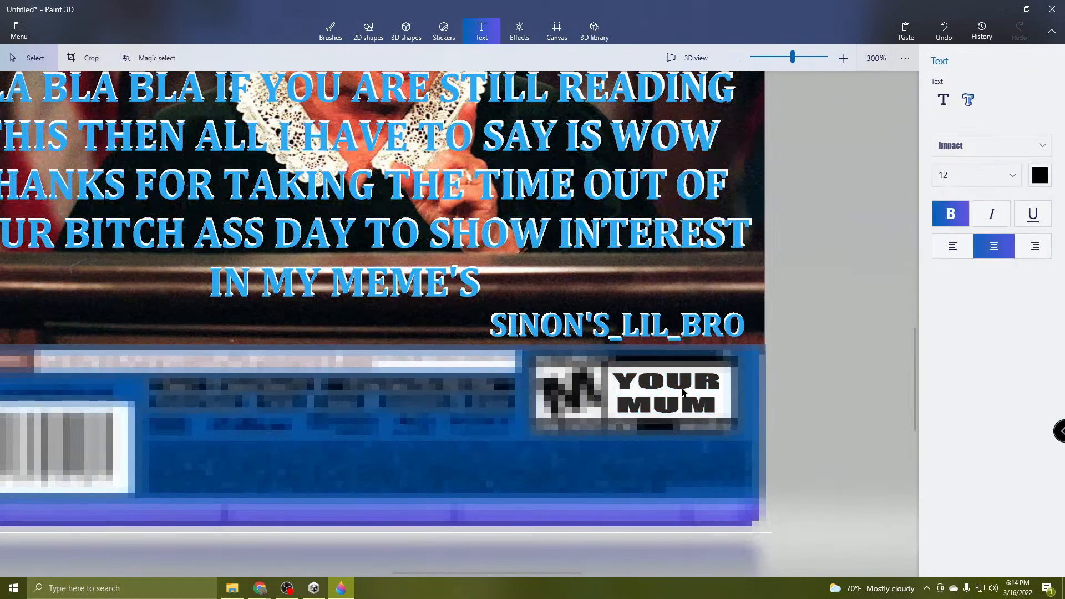
Save the finished case back as a PNG image named GAME BACK in the done folder.
scroll(713, 400, down, 2)
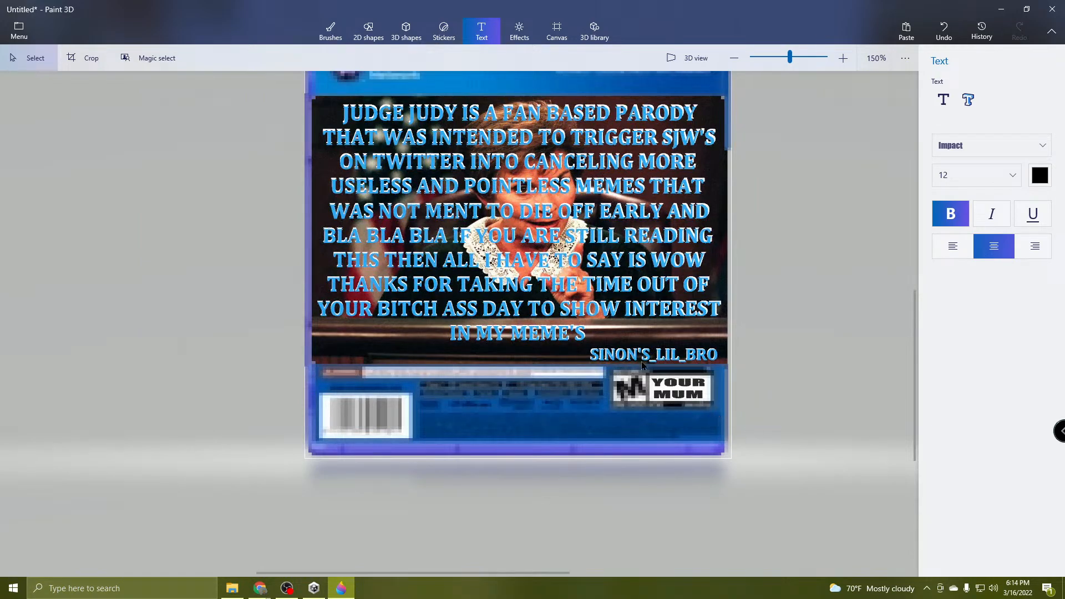
scroll(733, 340, down, 2)
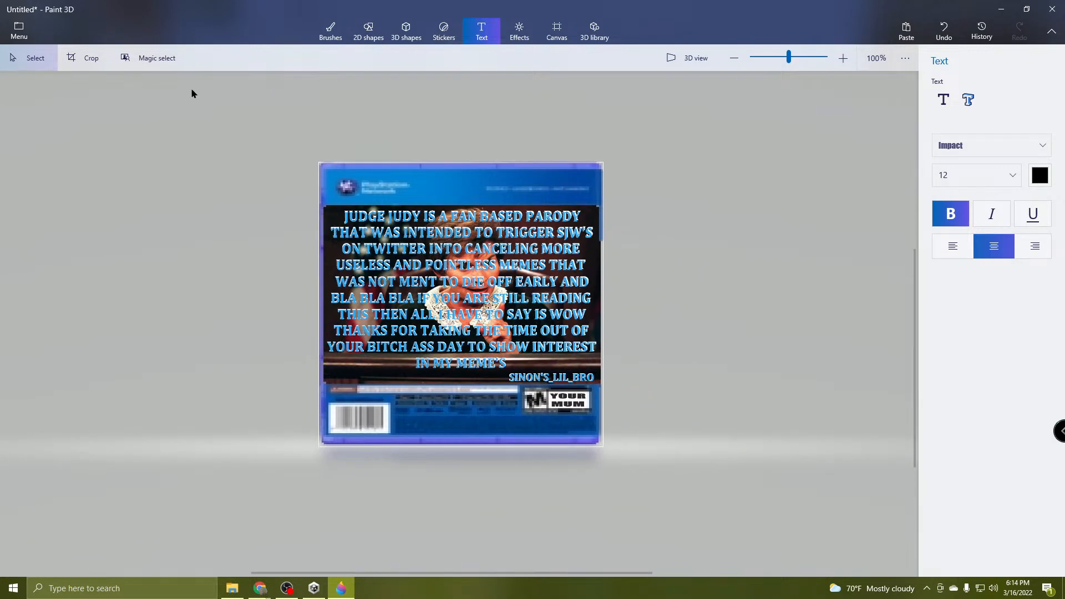
scroll(348, 176, down, 1)
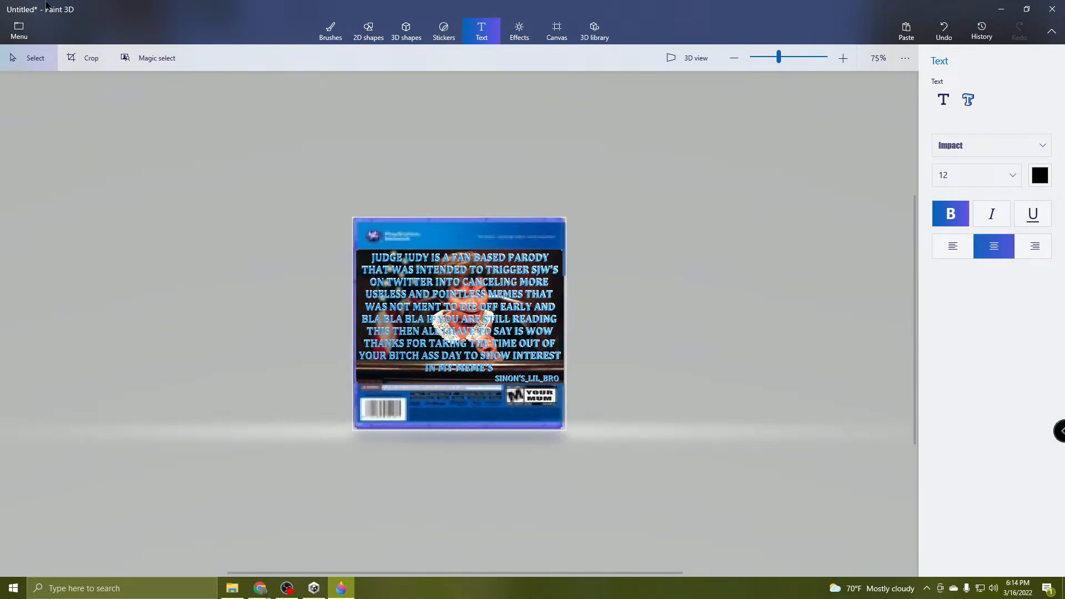
click(19, 33)
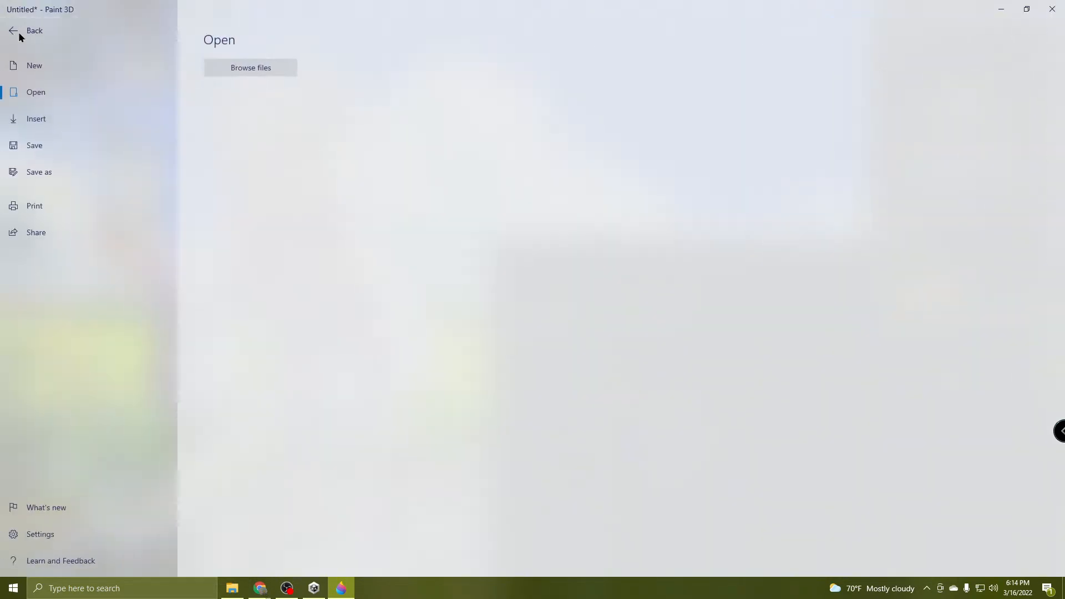
click(60, 181)
click(245, 115)
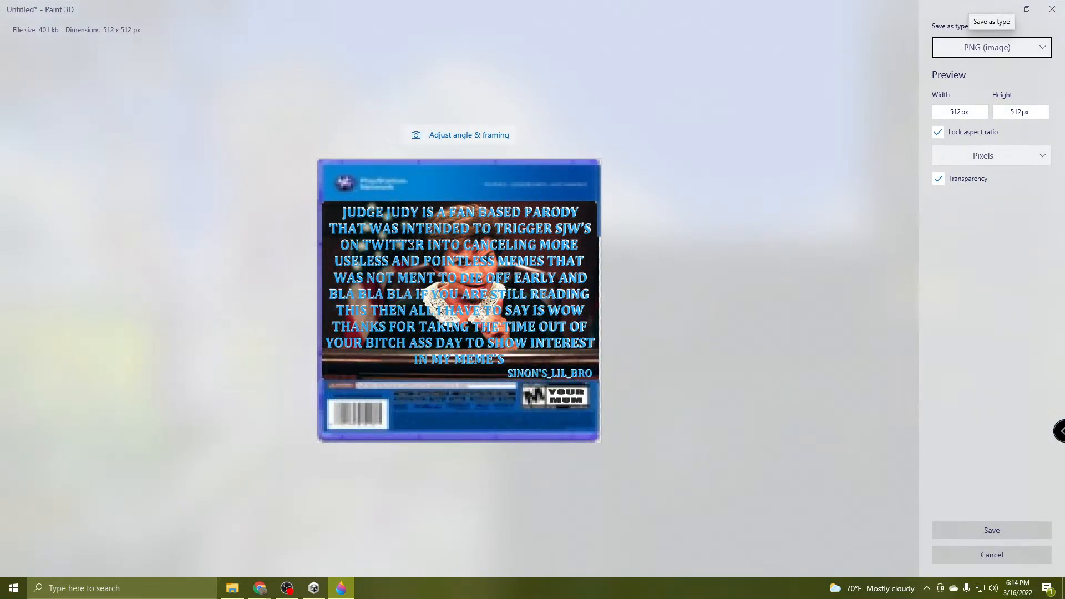
click(998, 531)
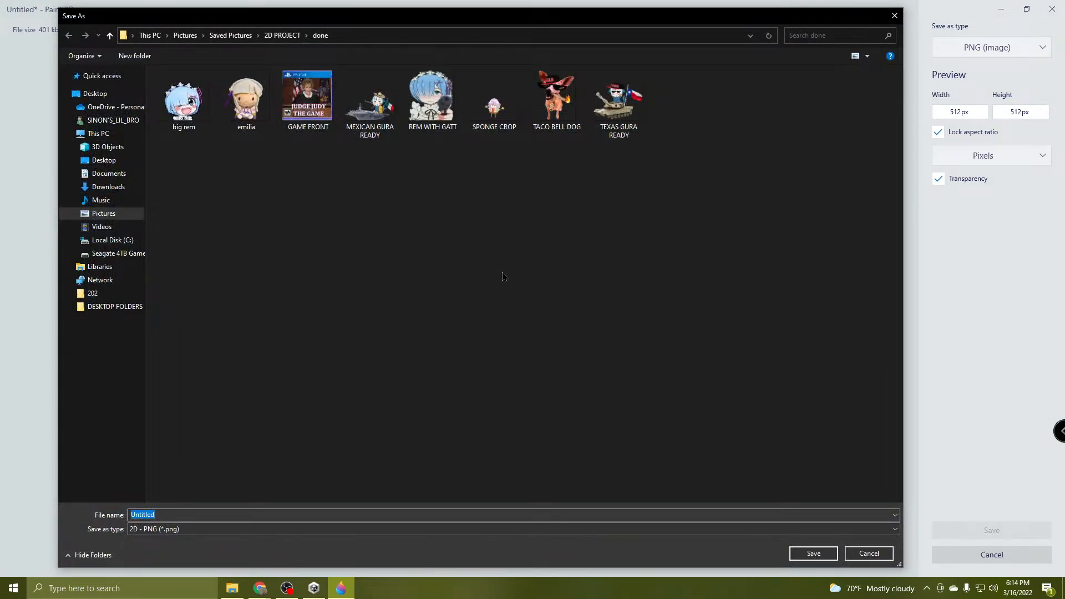
text(GAME)
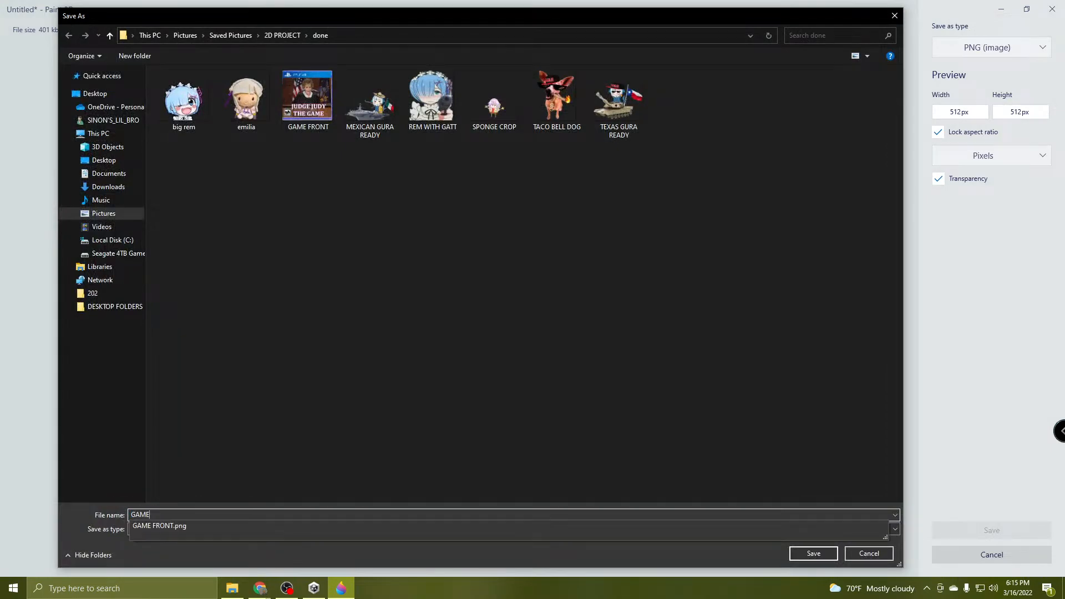
text( BACK)
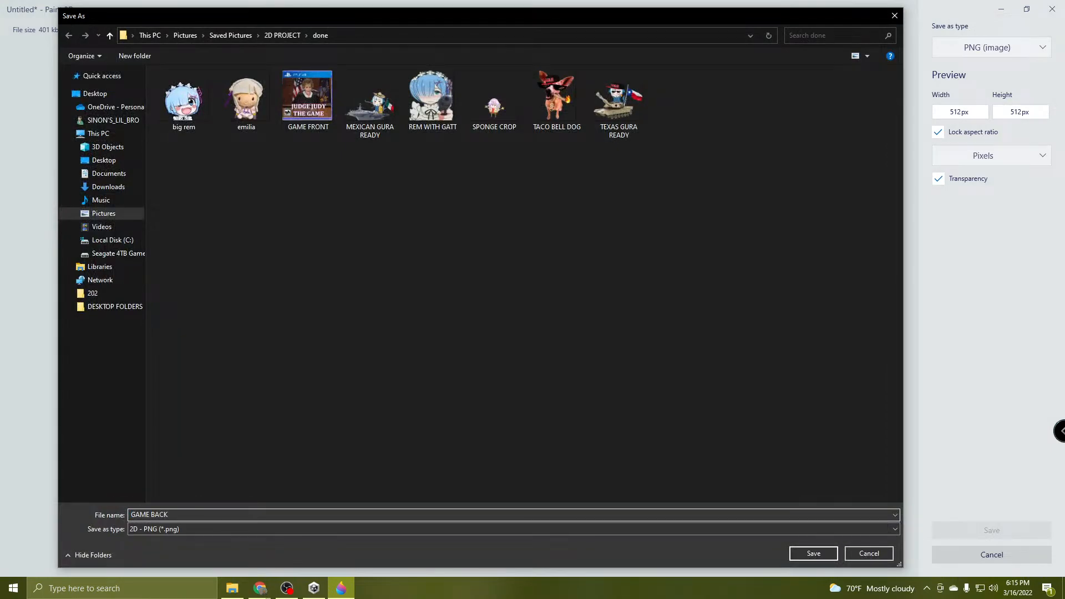
key(Return)
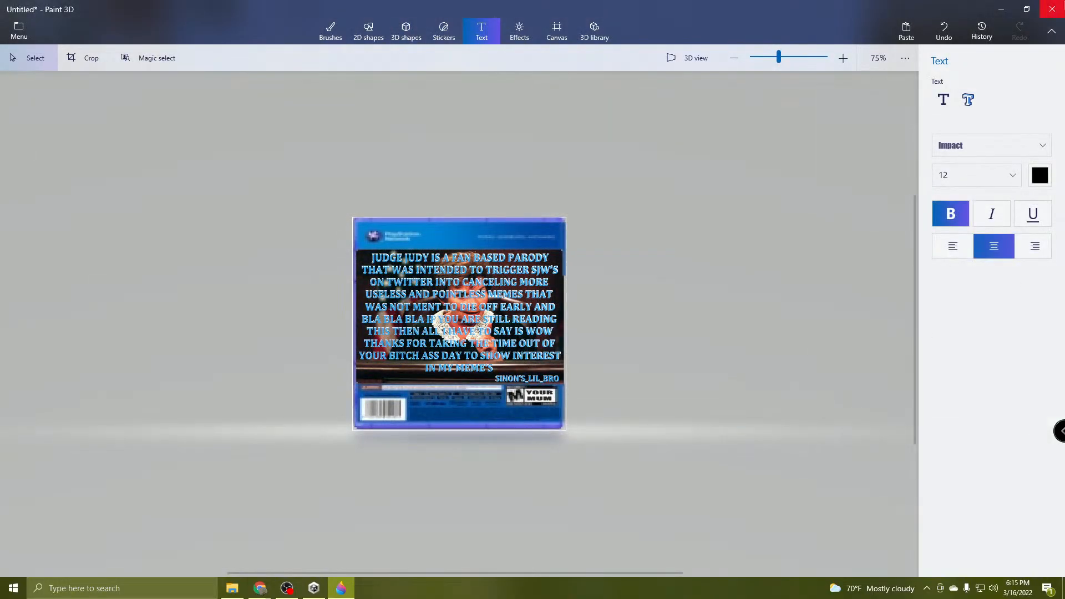
Close Paint 3D.
click(1053, 9)
click(535, 317)
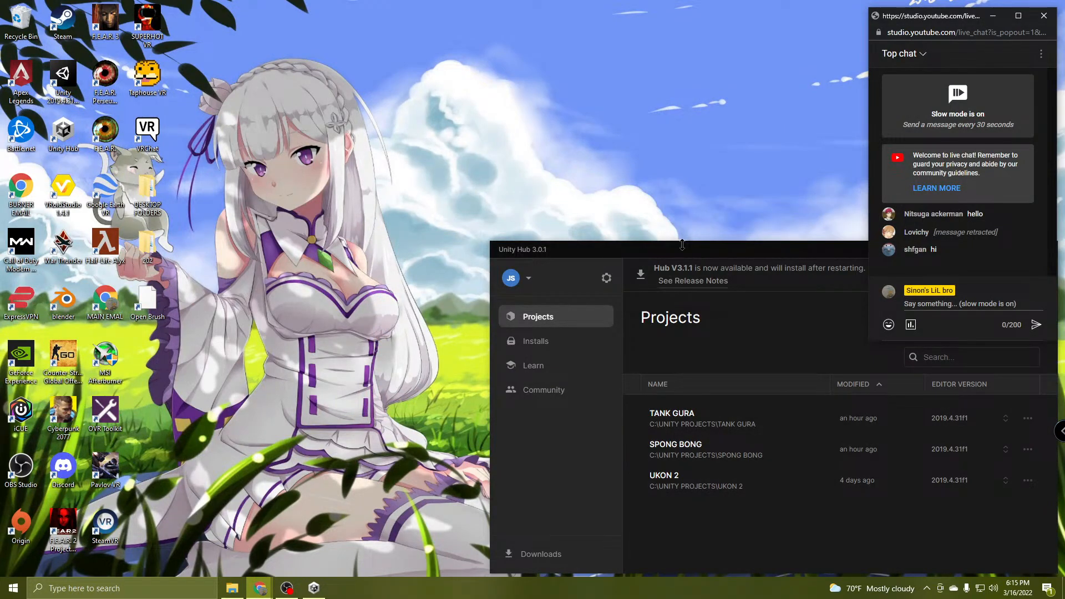
Bring the whole Unity Hub window into view on the desktop and check the live stream's status in YouTube Studio.
drag(681, 249, 414, 74)
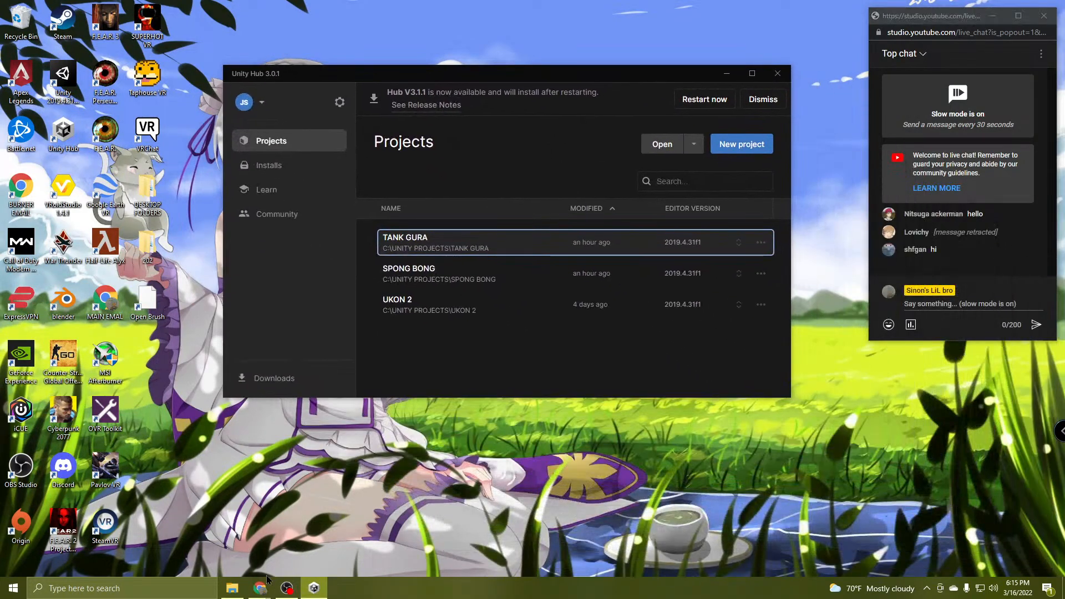
mouse_move(262, 587)
click(201, 533)
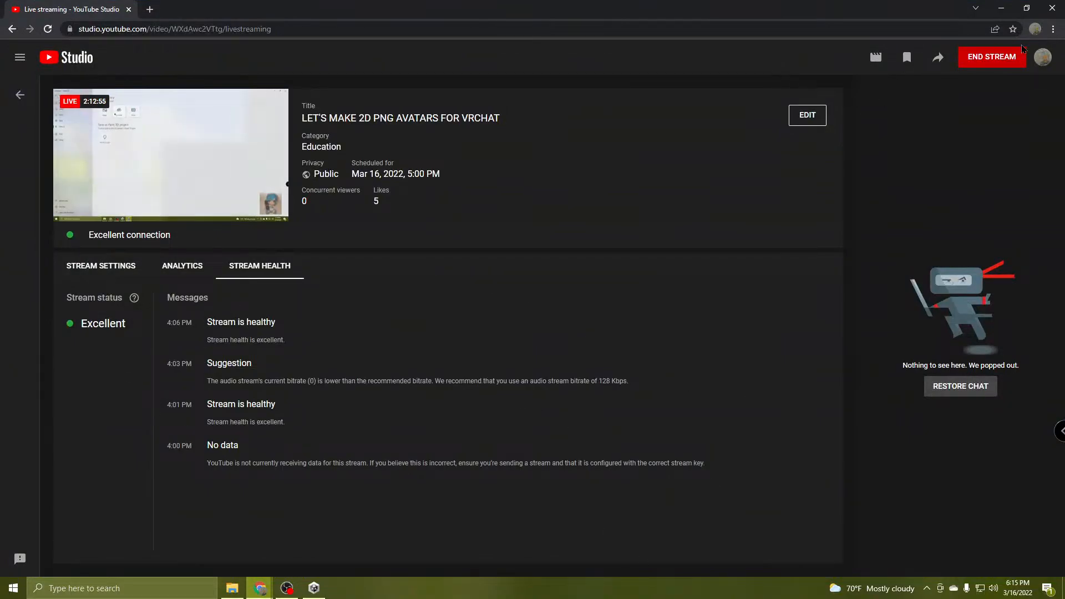
click(1001, 9)
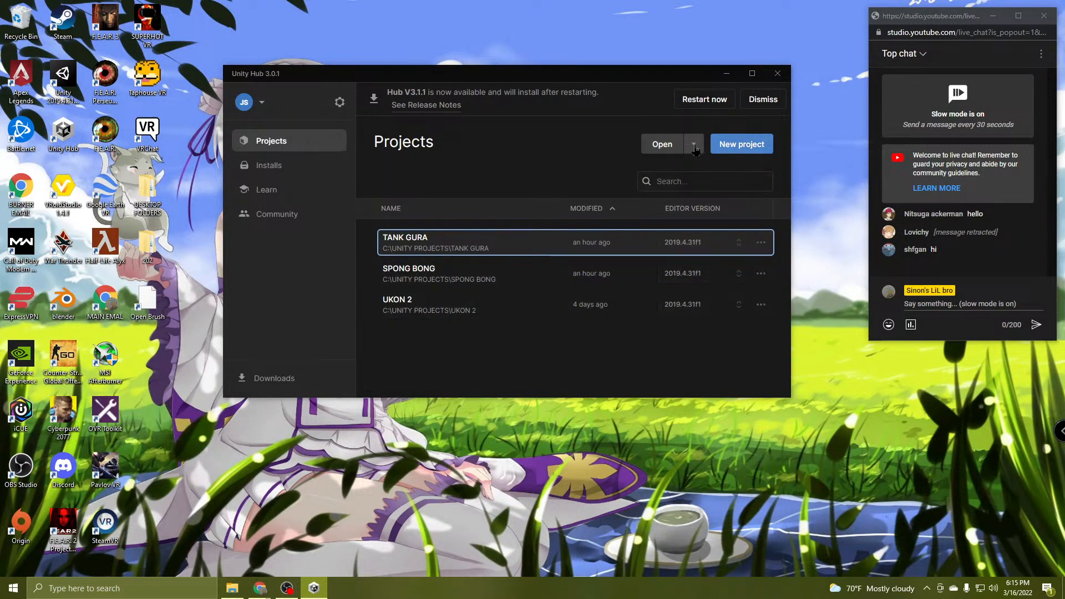
Create a new Unity project named PS4 GAME from the 3D template with editor version 2019.4.31f1.
click(742, 145)
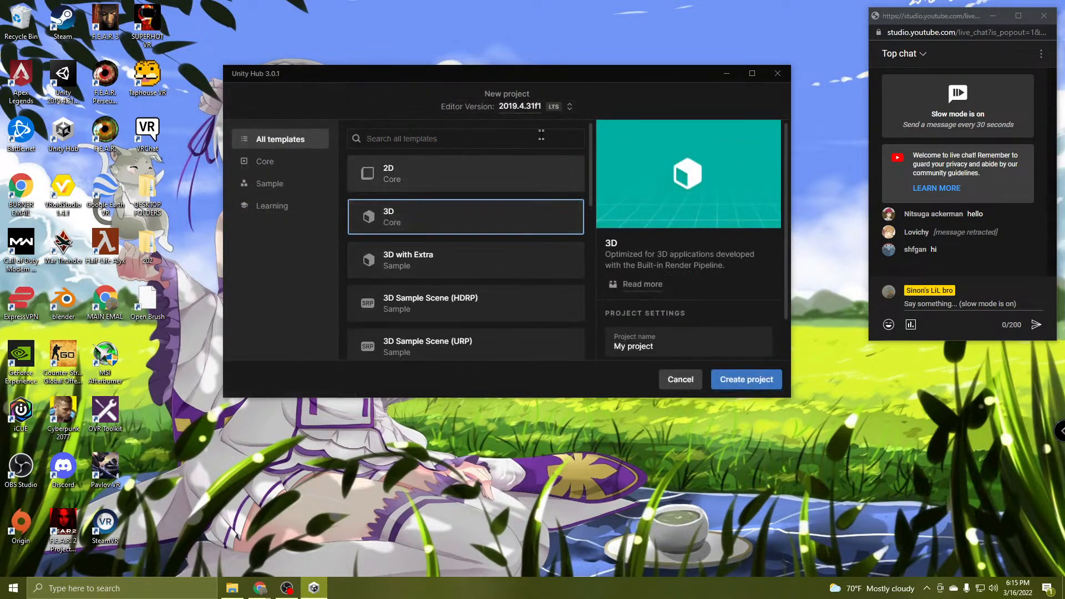
click(521, 106)
click(466, 169)
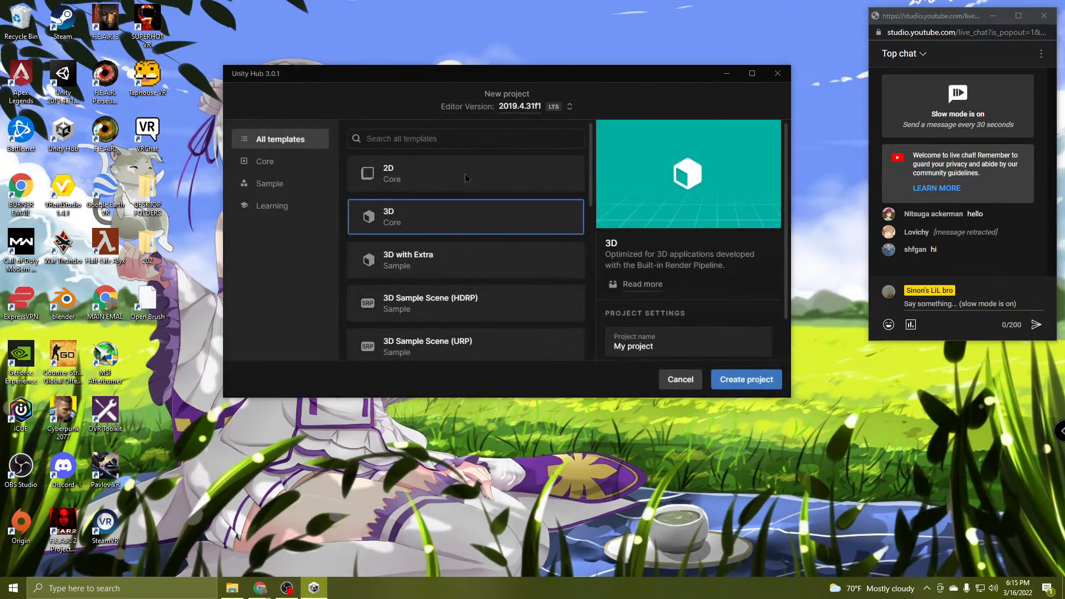
scroll(670, 338, down, 1)
scroll(670, 338, down, 1)
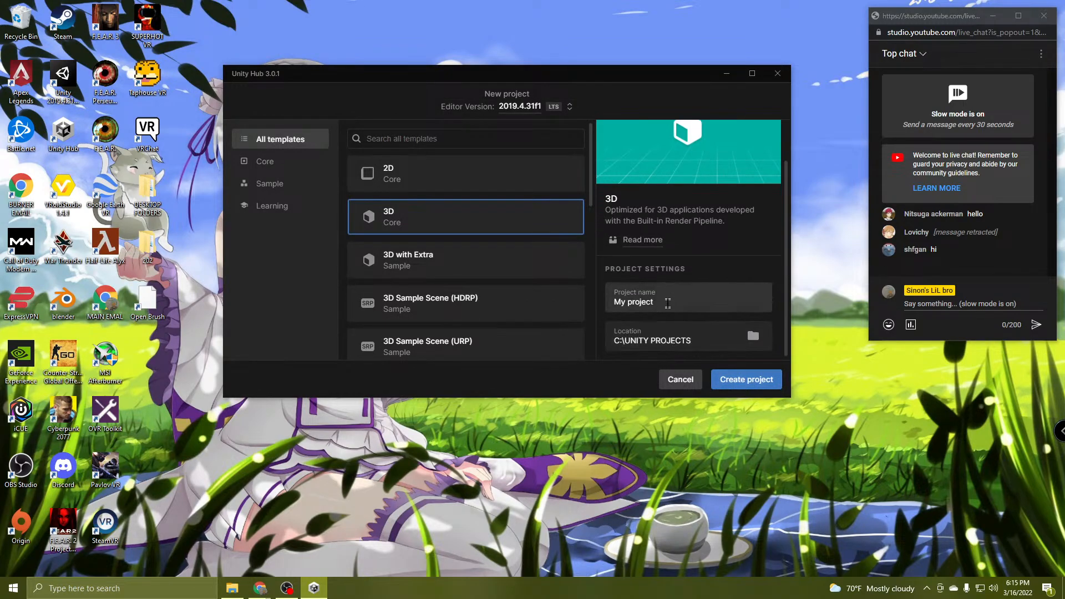
click(668, 302)
drag(675, 300, 515, 312)
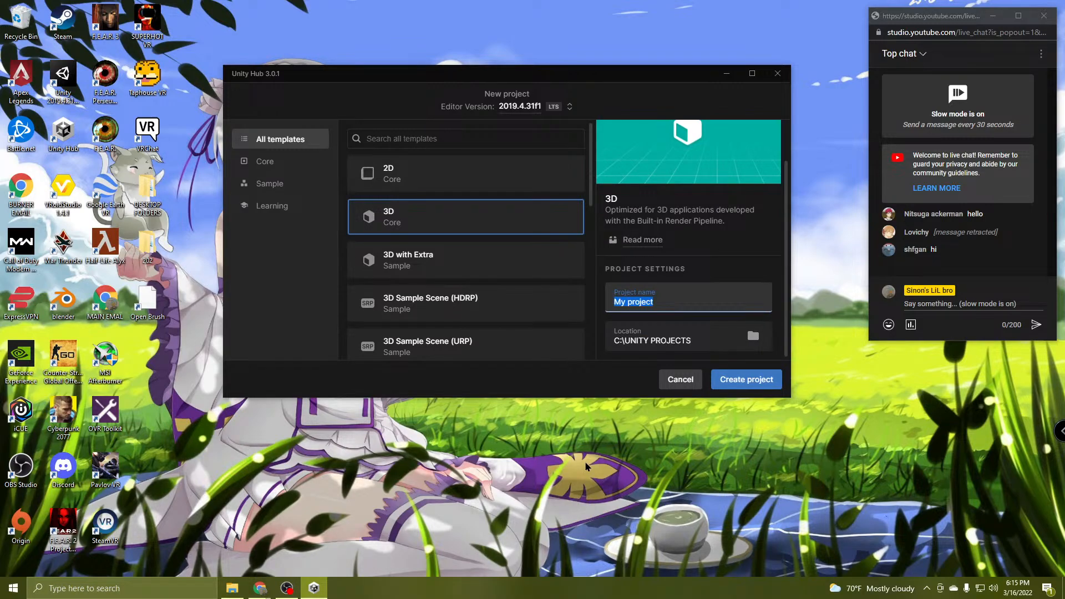
text(PS4 GAME)
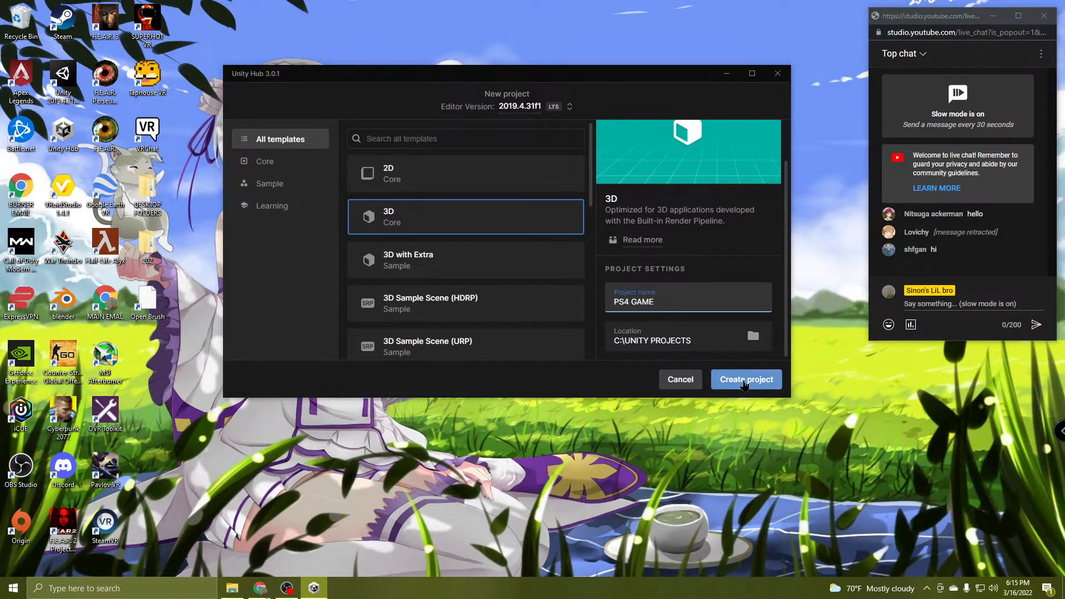
click(744, 380)
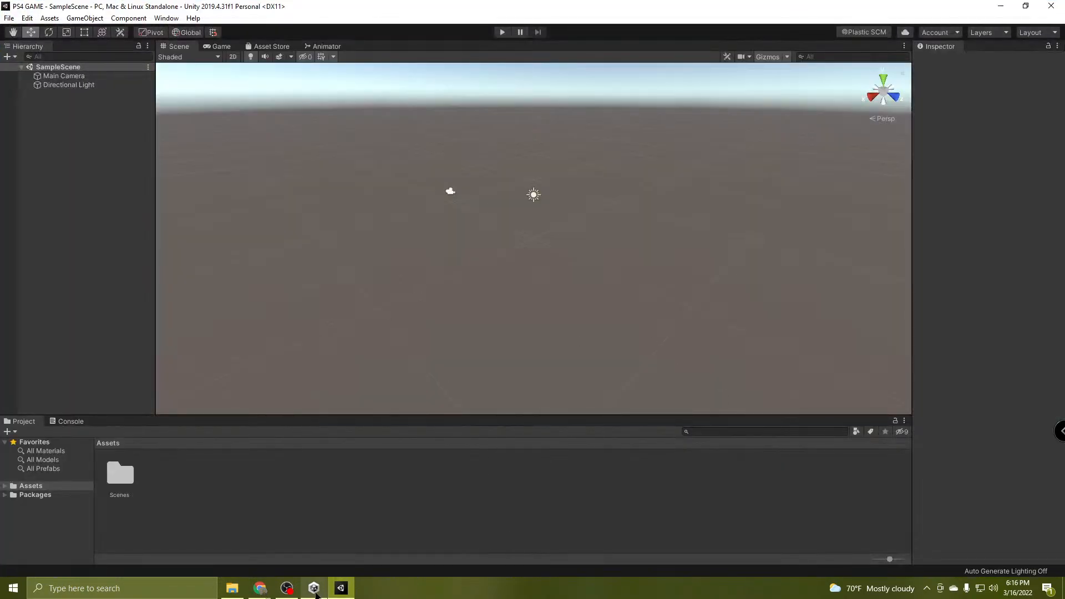
Check the live stream's status in YouTube Studio and the audio levels in OBS, then return to Unity.
mouse_move(266, 592)
click(260, 561)
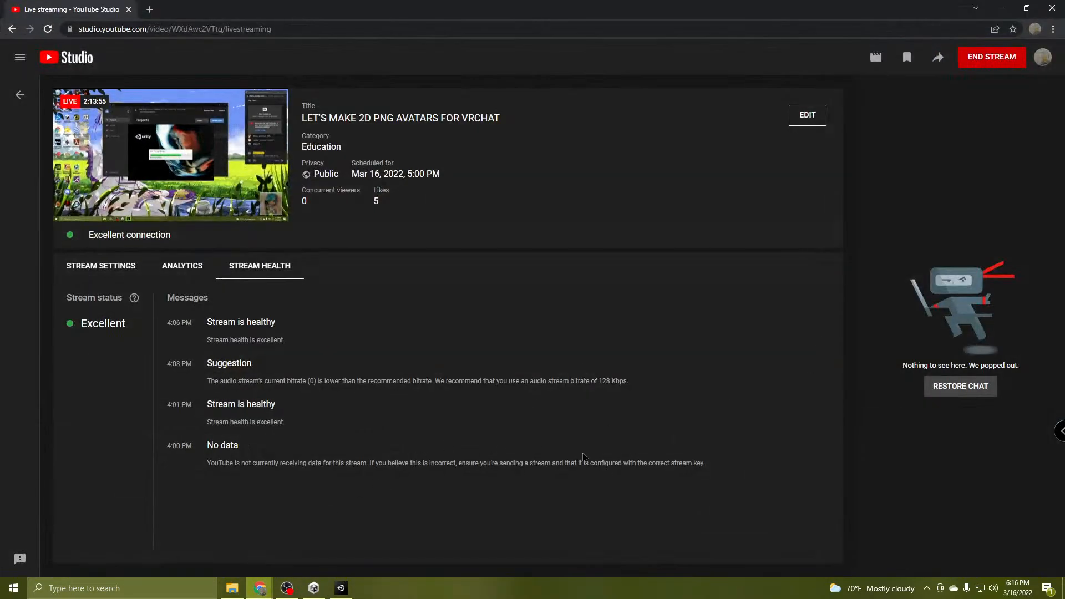
click(1001, 9)
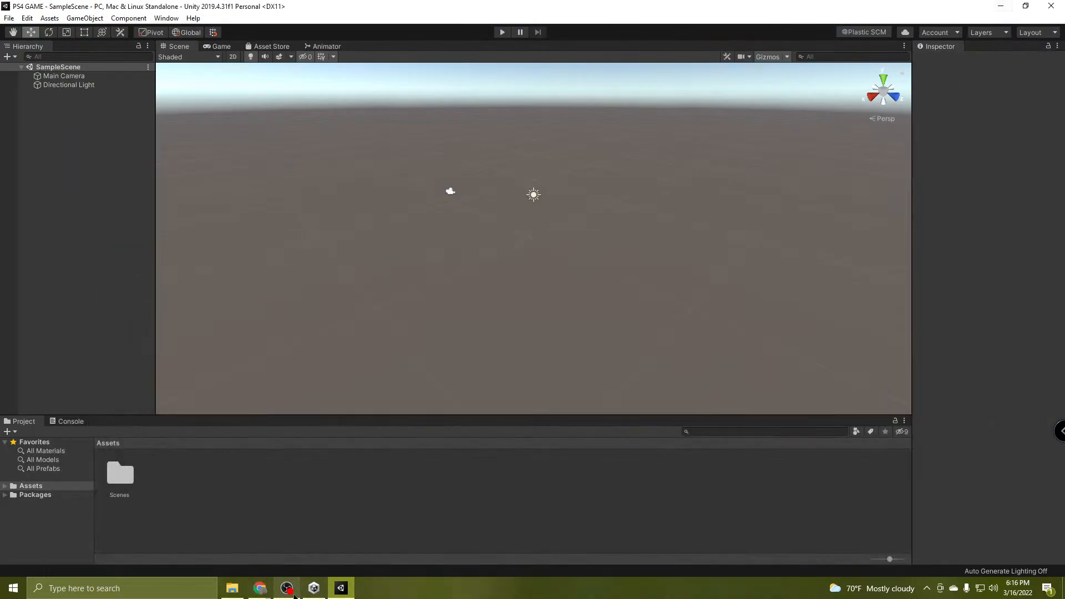
click(288, 590)
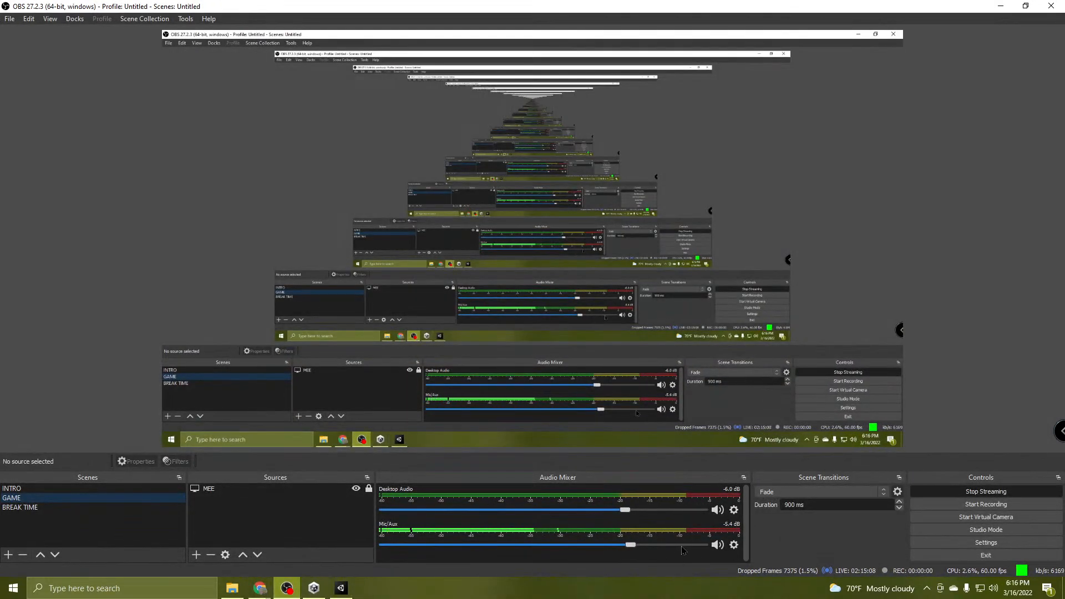
click(287, 589)
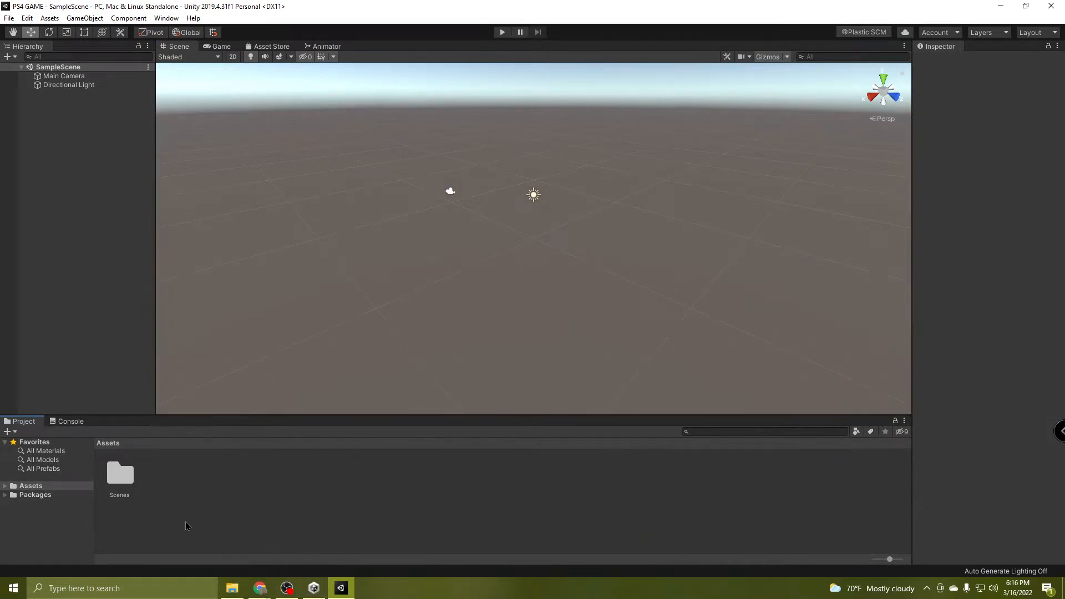
Start a custom package import into Assets and browse to the VRCHAT ASSETS folder inside DESKTOP FOLDERS.
right_click(36, 490)
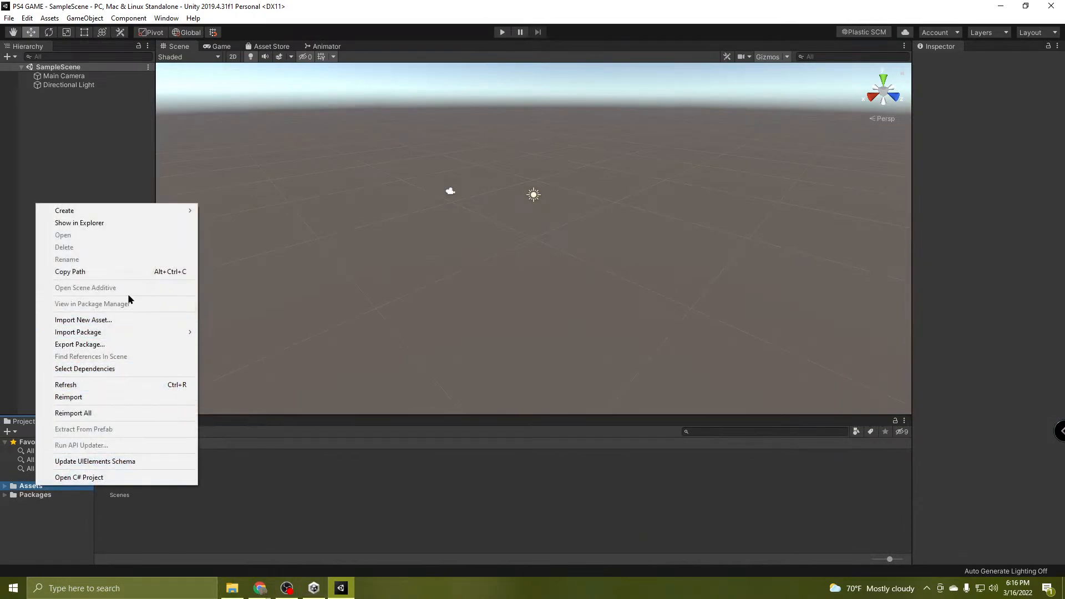
mouse_move(149, 335)
click(215, 333)
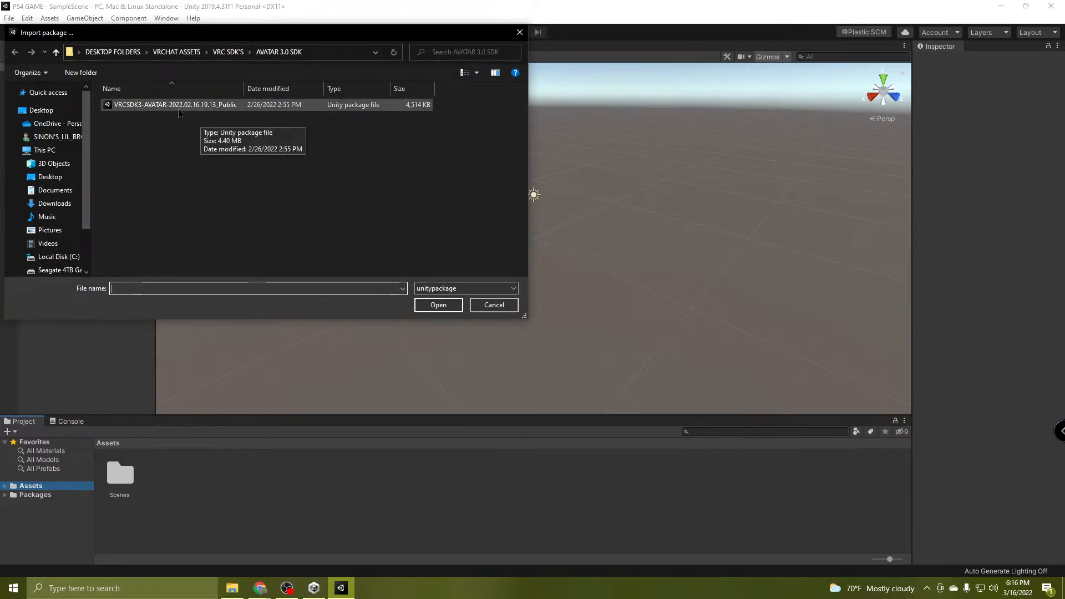
scroll(50, 244, down, 3)
click(61, 261)
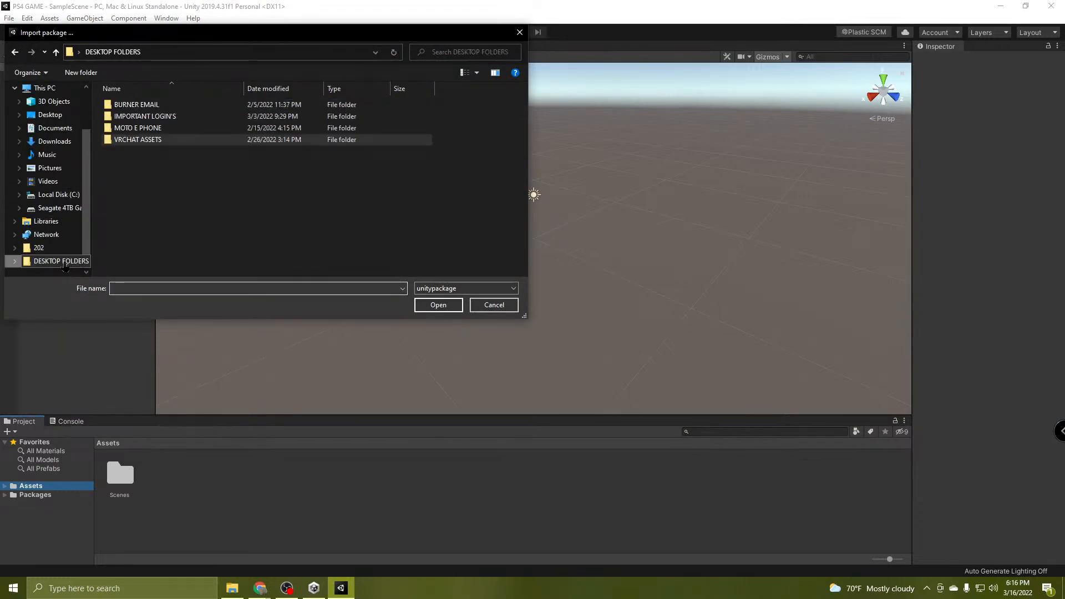
click(145, 141)
double_click(148, 142)
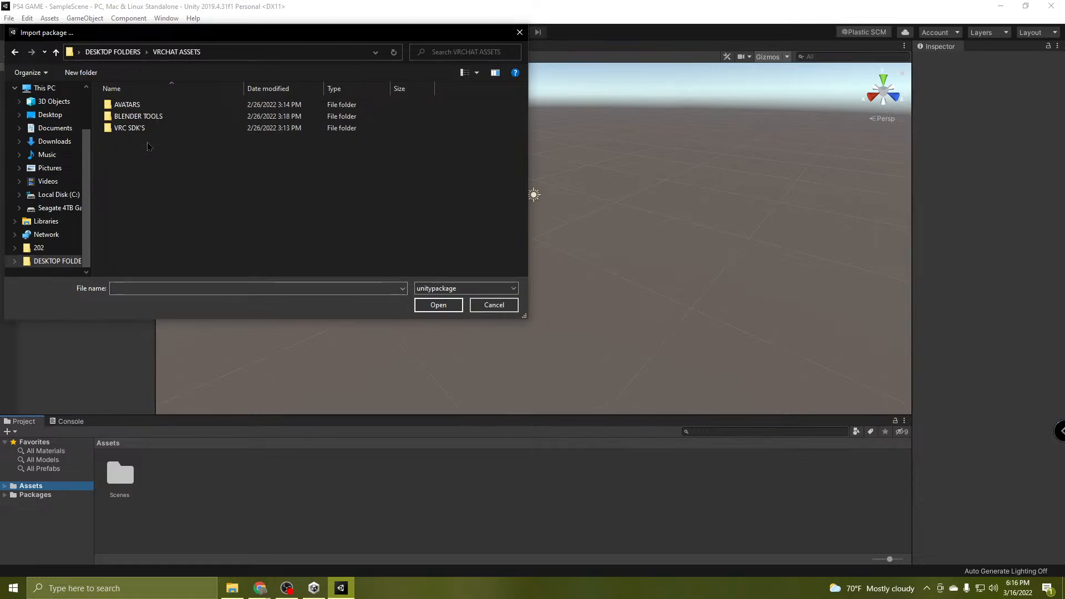
Import all items of the VRCSDK3-AVATAR-2022.02.16.19.13_Public package from the AVATAR 3.0 SDK folder under VRC SDK'S.
double_click(138, 128)
click(146, 105)
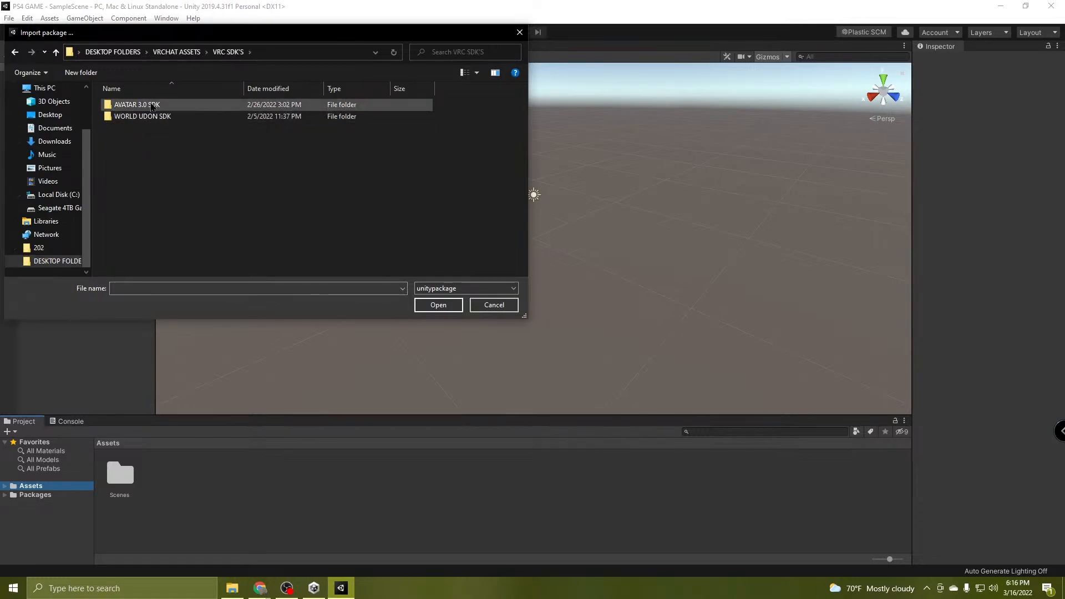
double_click(151, 105)
double_click(150, 106)
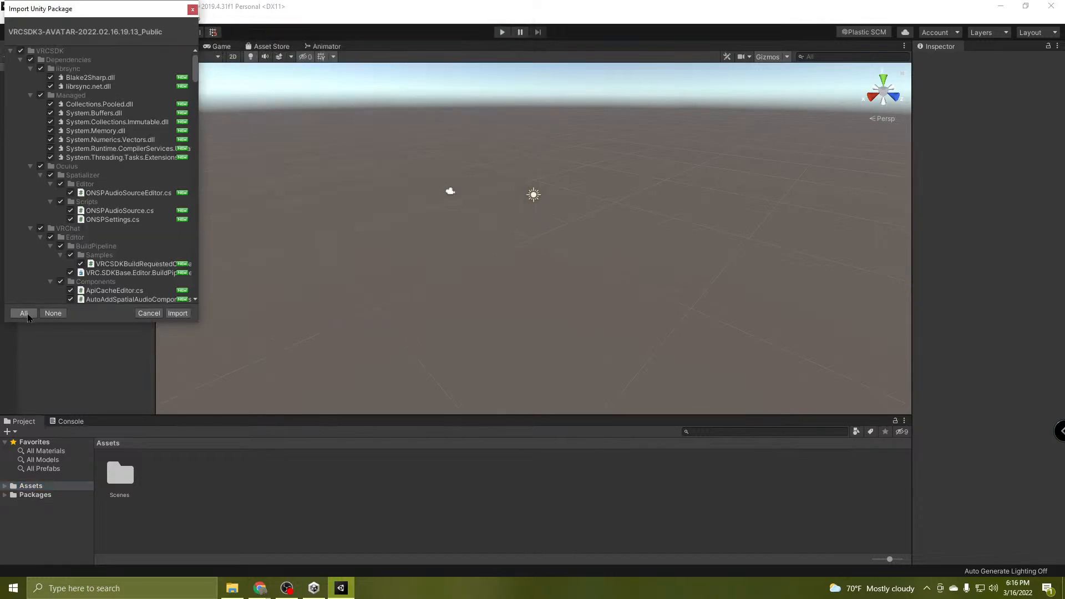
scroll(172, 296, down, 10)
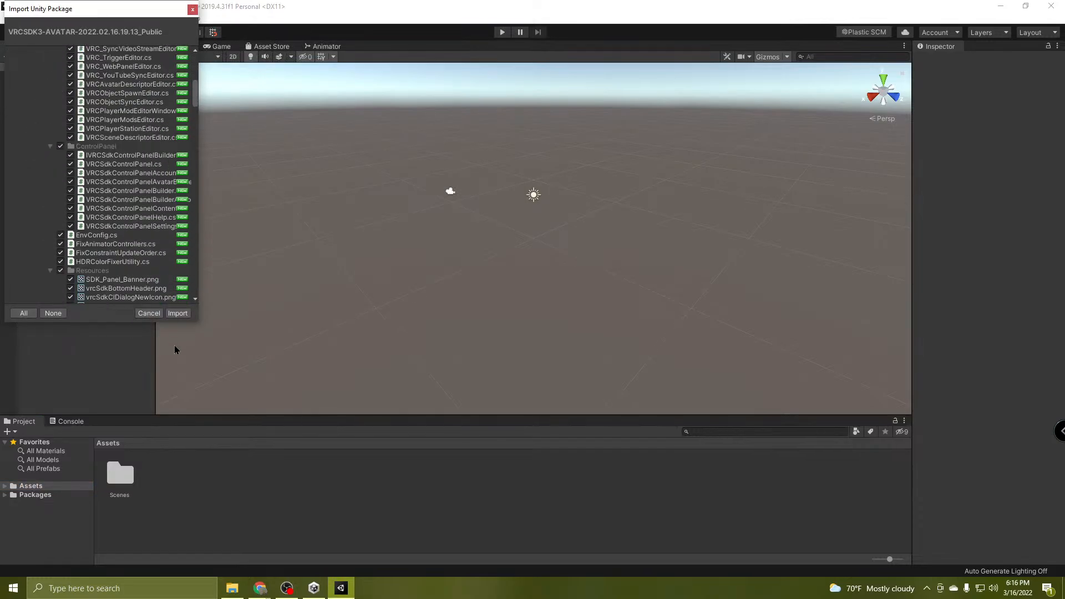
click(178, 314)
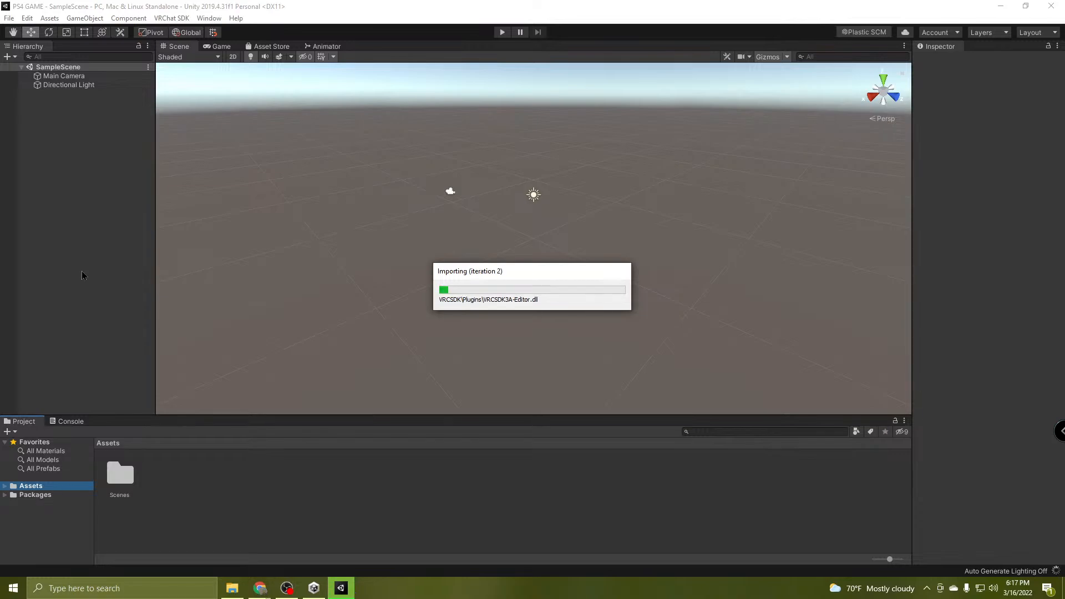
Open the UKON 2 project from Unity Hub and examine the avatar's front, head and hat in the scene.
click(306, 591)
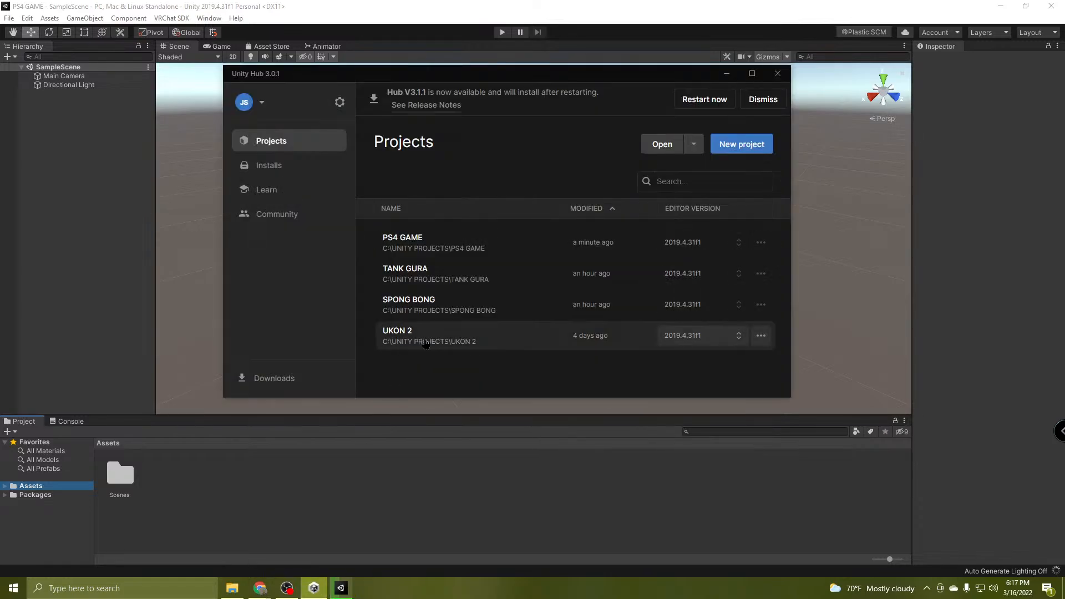
click(426, 343)
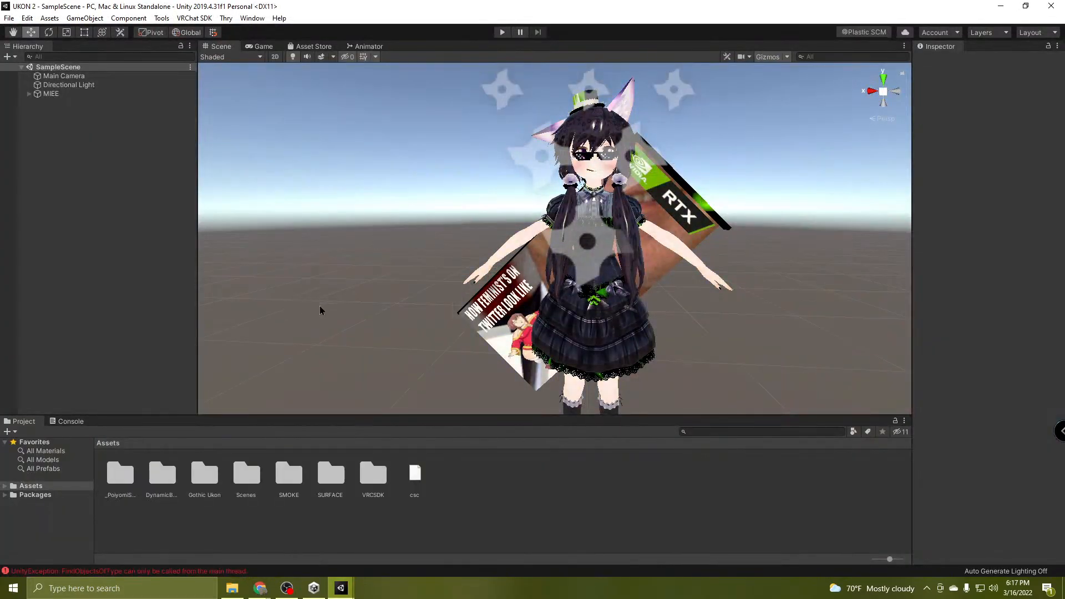
right_drag(364, 248, 537, 199)
key(s)
key(d)
key(w)
key(w)
key(s)
key(w)
key(s)
key(a)
key(s)
right_drag(540, 198, 510, 289)
right_drag(515, 343, 641, 221)
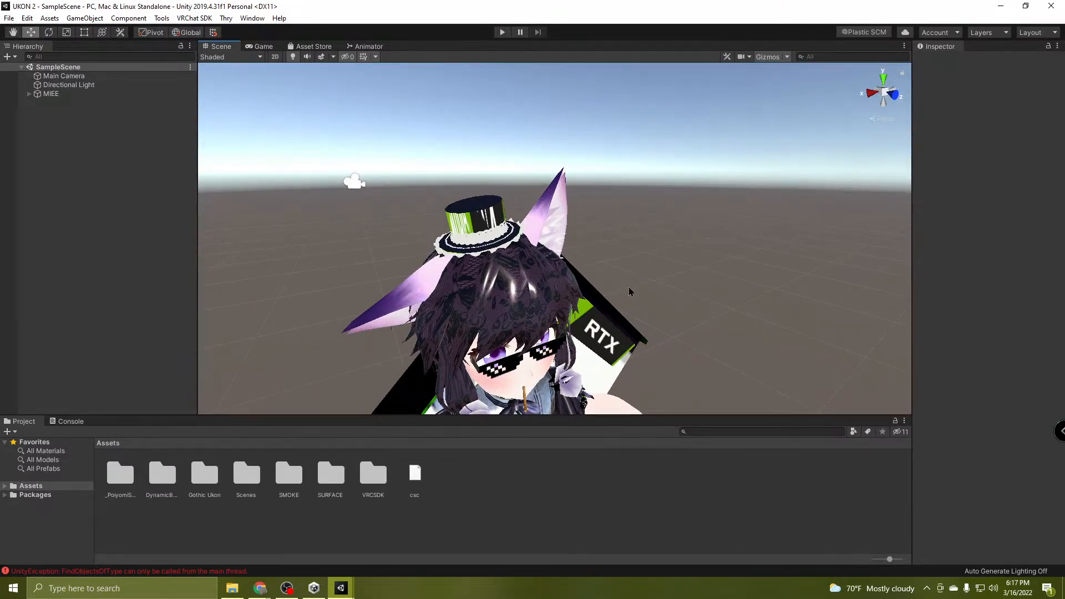
Examine the graphics card on the avatar's back, including its fan and the Zoom, Discord and VR Chat meme image.
drag(624, 260, 623, 235)
right_drag(634, 261, 854, 289)
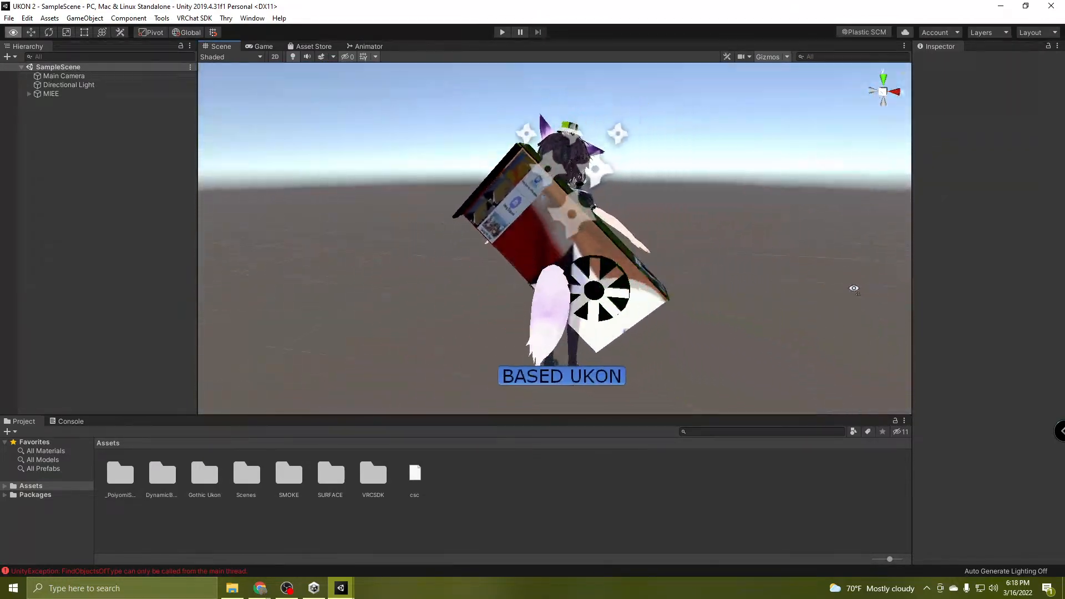
right_drag(680, 272, 793, 313)
right_drag(532, 270, 693, 276)
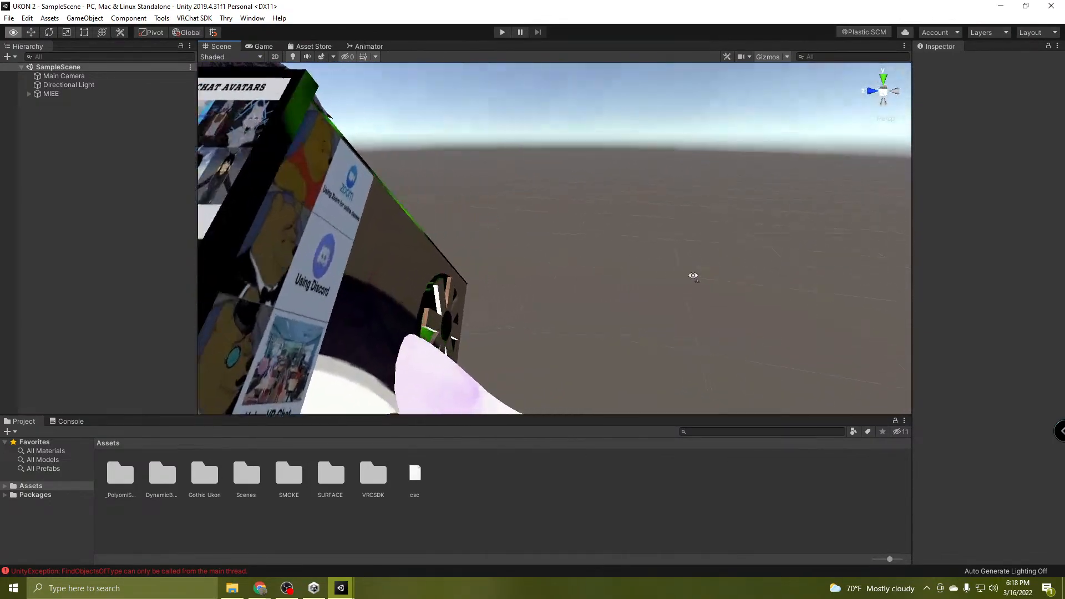
right_drag(659, 320, 617, 316)
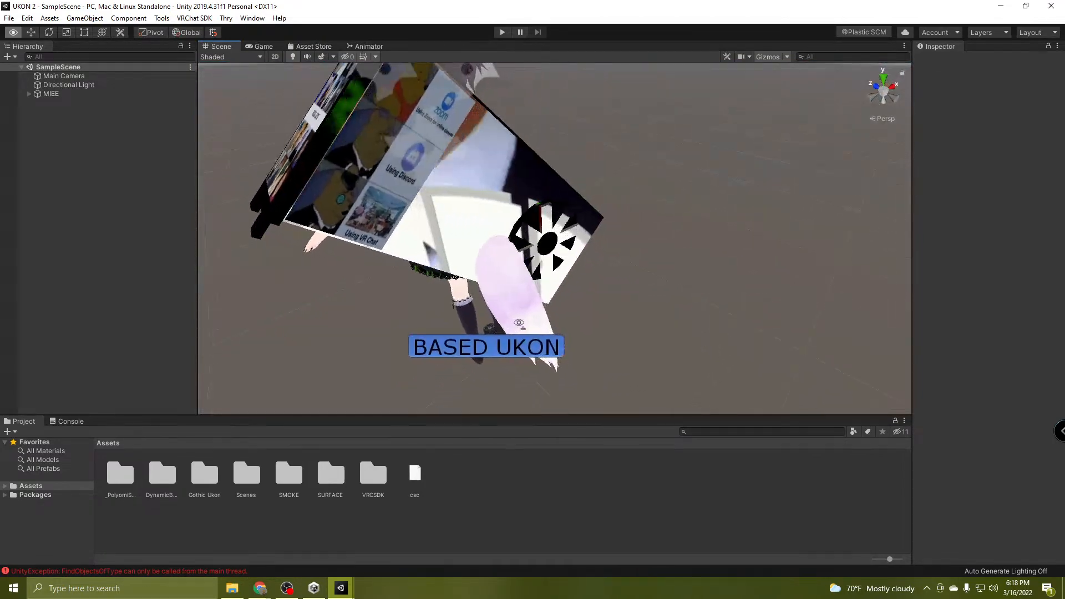
right_drag(453, 317, 495, 290)
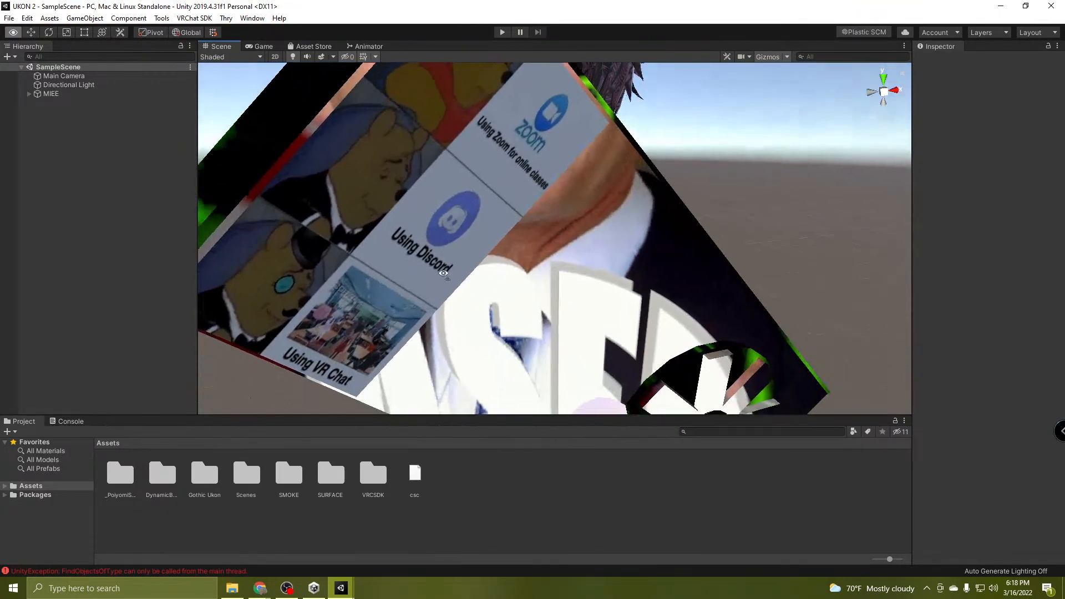
right_drag(443, 273, 398, 240)
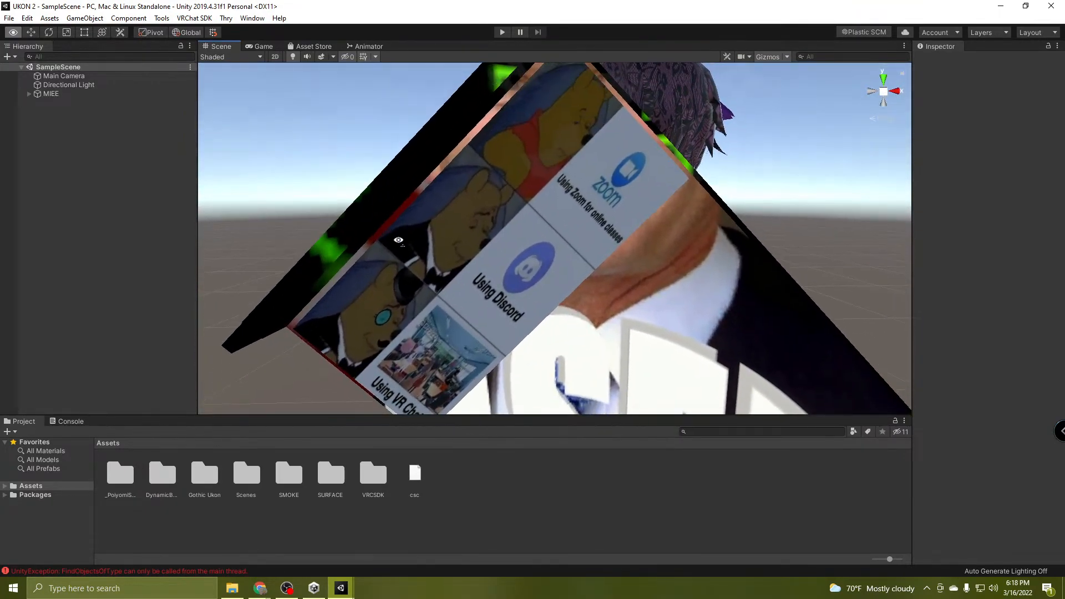
right_drag(541, 292, 623, 395)
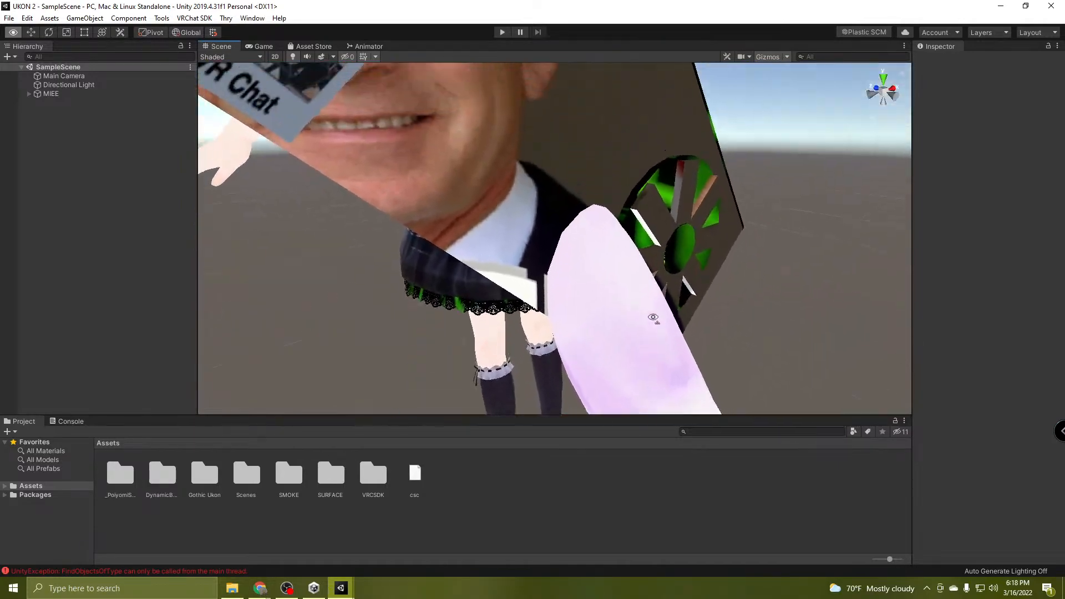
Examine the remaining images on the graphics card's edges and front, including the turtle, Twitter and VRCHAT AVATARS memes.
right_drag(653, 317, 243, 283)
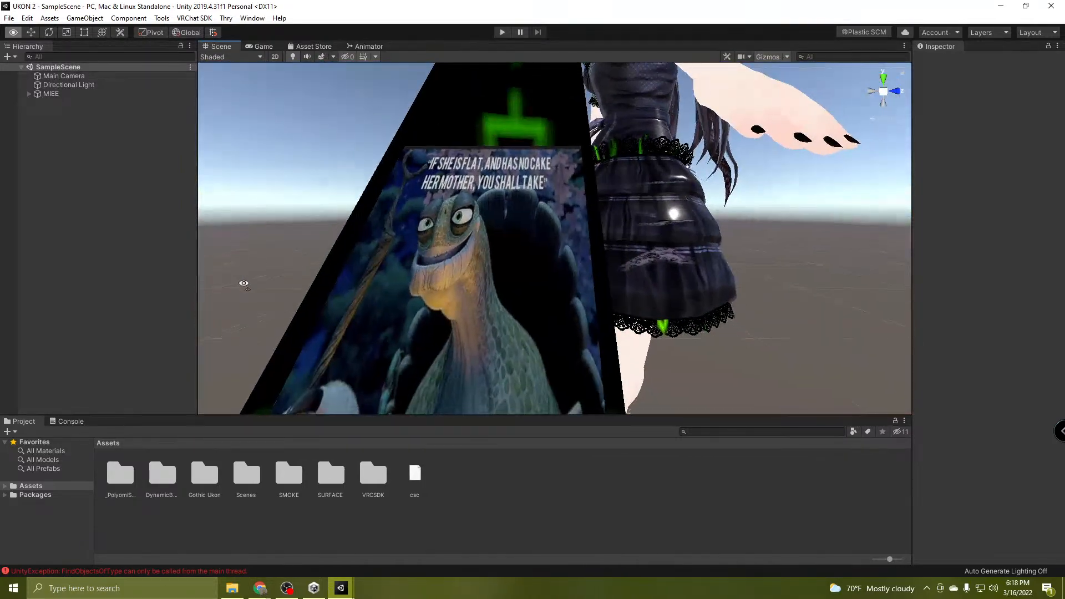
right_drag(233, 335, 241, 398)
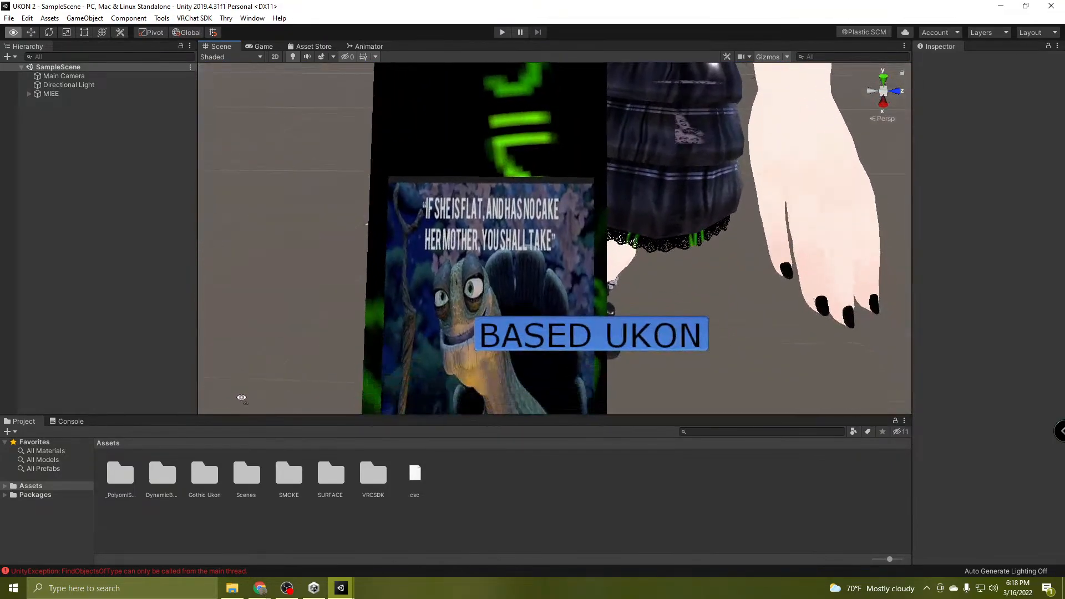
right_drag(309, 283, 132, 259)
right_drag(488, 236, 484, 183)
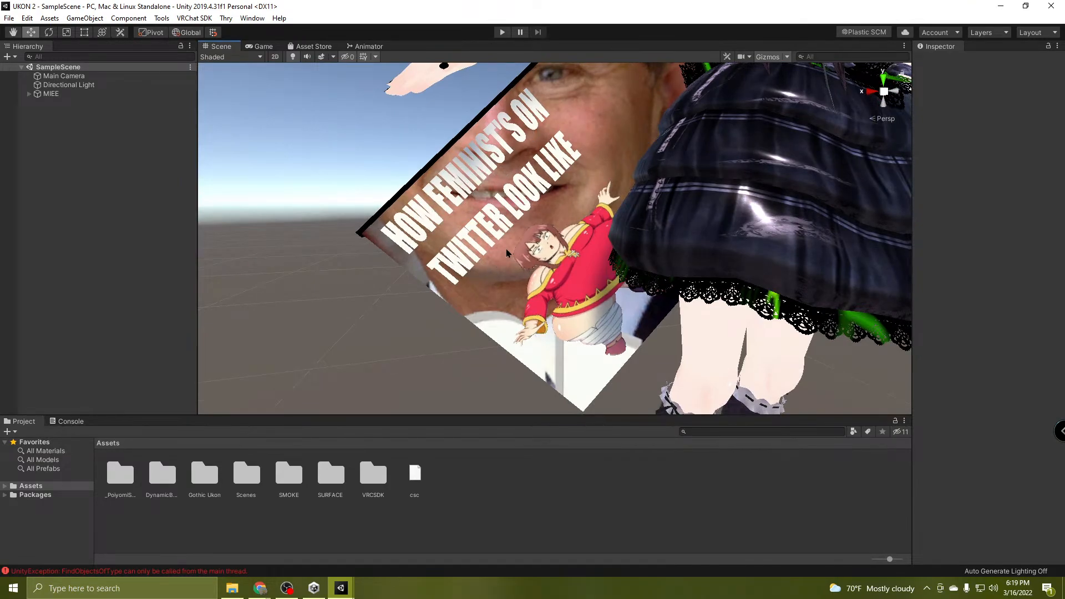
right_drag(570, 185, 448, 366)
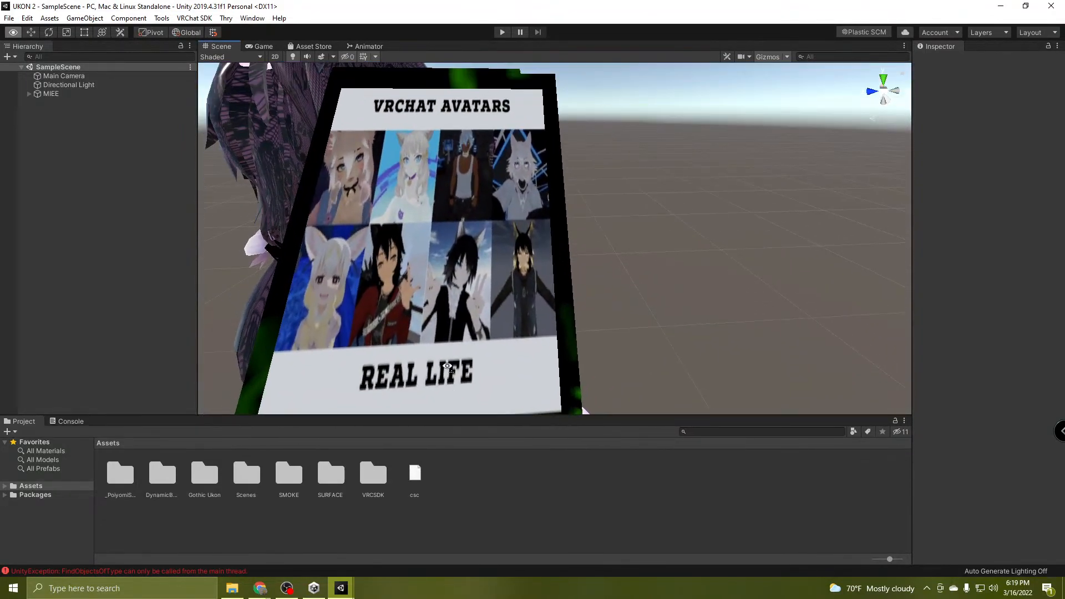
right_drag(529, 244, 756, 220)
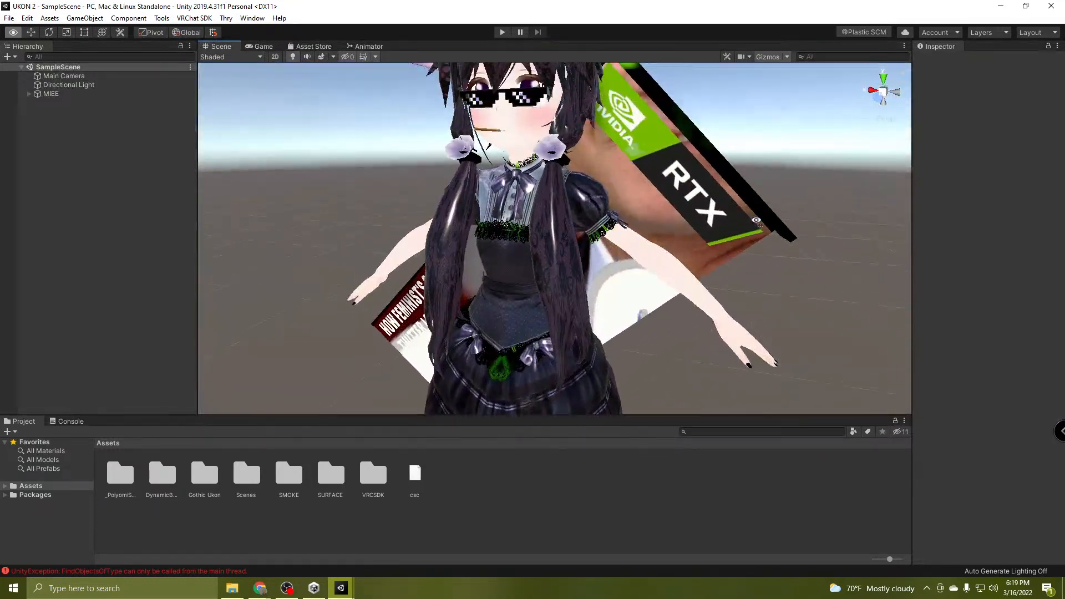
Examine the avatar's face, gothic dress and skirt from the front and from above in the scene.
right_drag(674, 287, 727, 270)
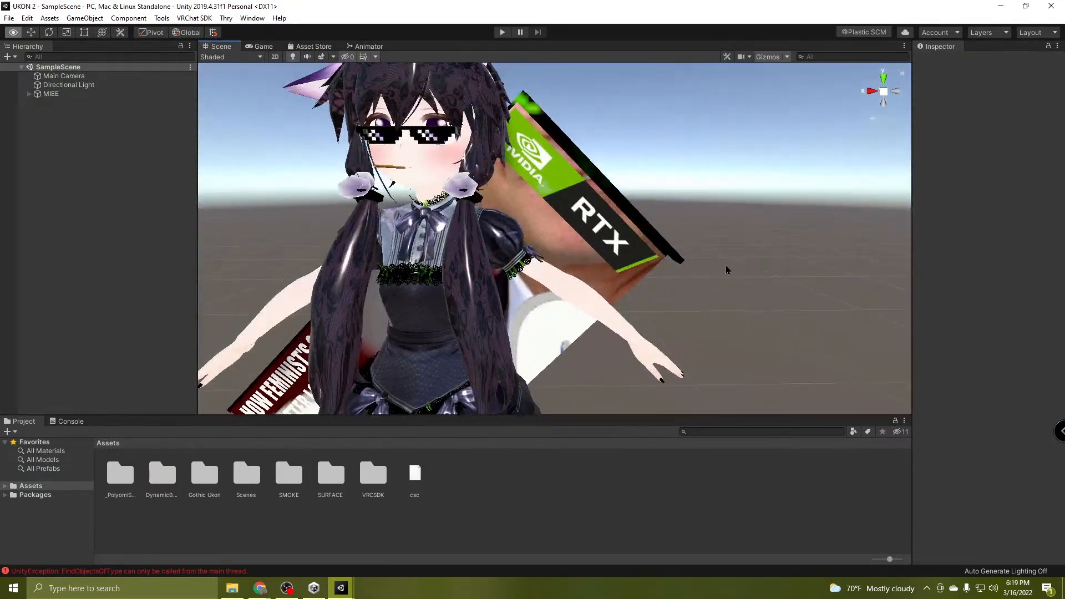
right_drag(530, 302, 599, 365)
right_drag(532, 321, 463, 292)
mouse_move(592, 334)
right_down()
mouse_move(426, 320)
mouse_move(590, 338)
right_up()
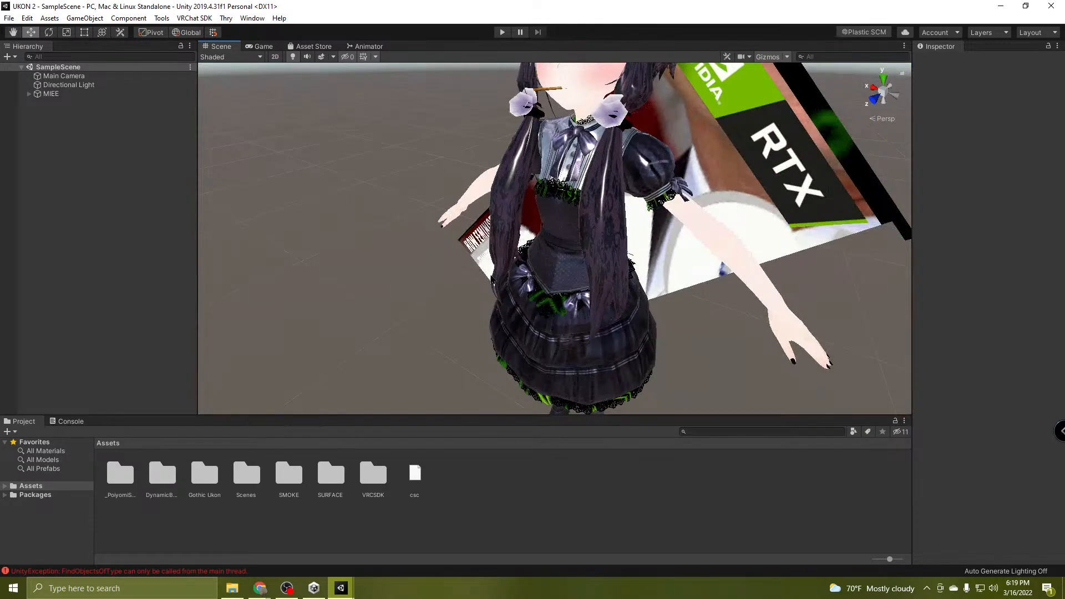
right_drag(492, 280, 556, 194)
key(w)
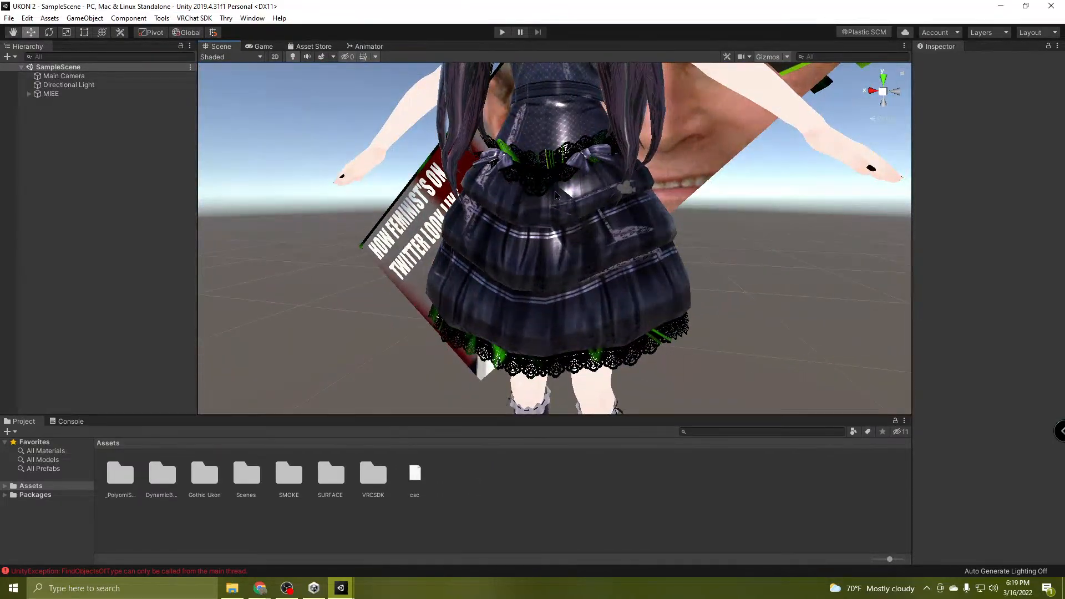
middle_drag(556, 195, 552, 229)
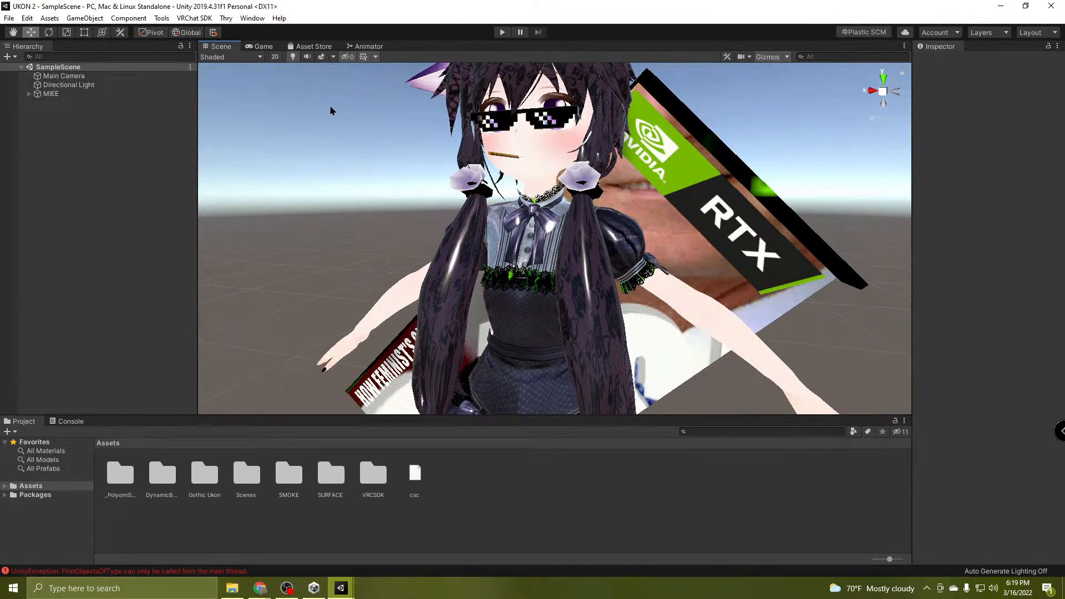
Run the scene in play mode, return to the Scene view and select the MIEE avatar.
click(503, 32)
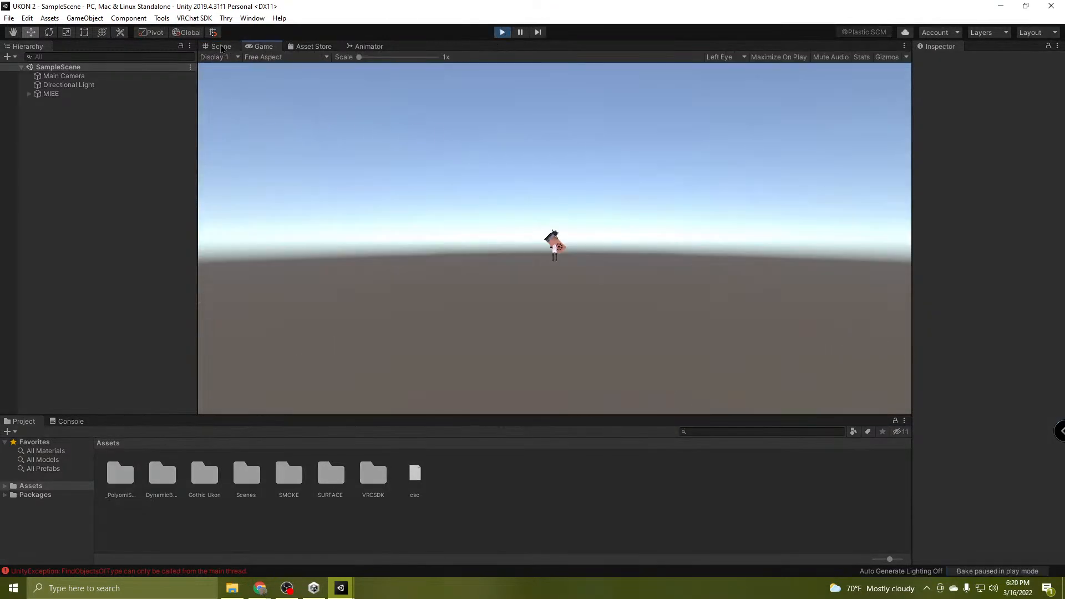
click(222, 49)
right_drag(555, 244, 544, 295)
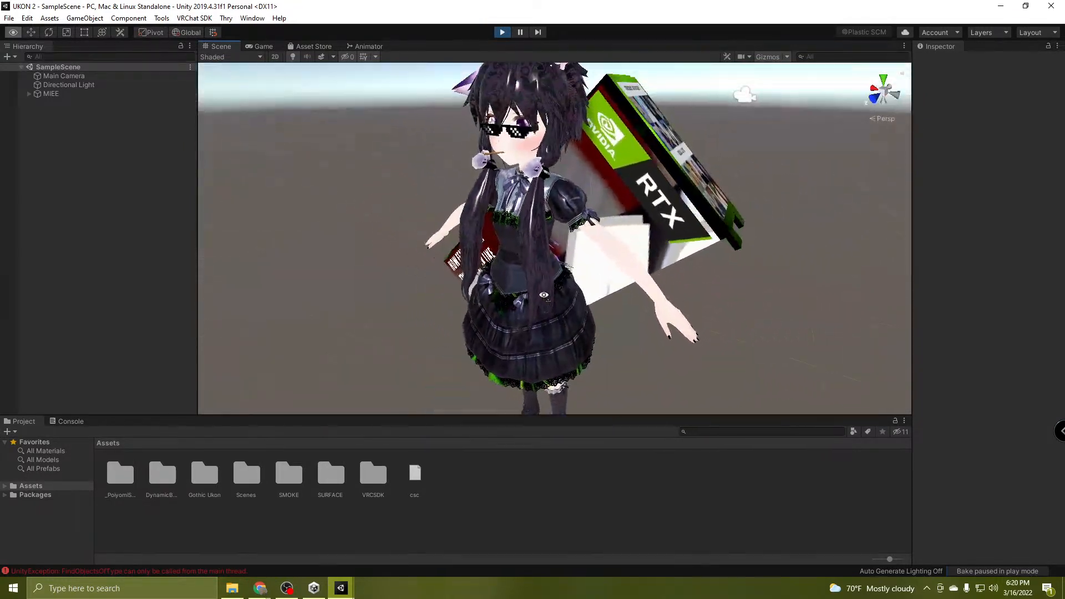
click(44, 95)
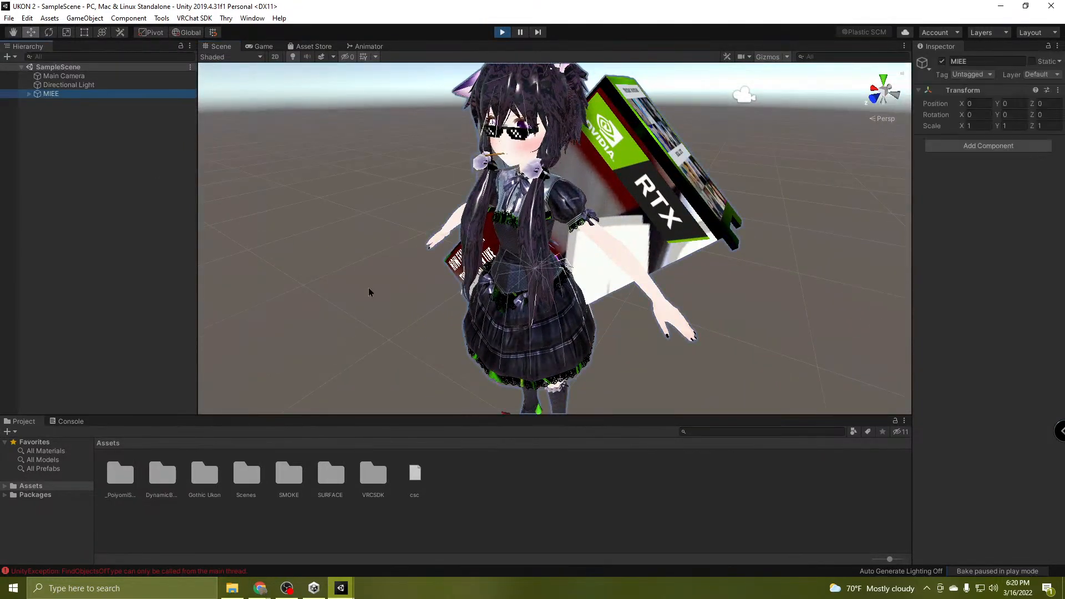
mouse_move(368, 288)
right_down()
mouse_move(380, 317)
mouse_move(355, 292)
right_up()
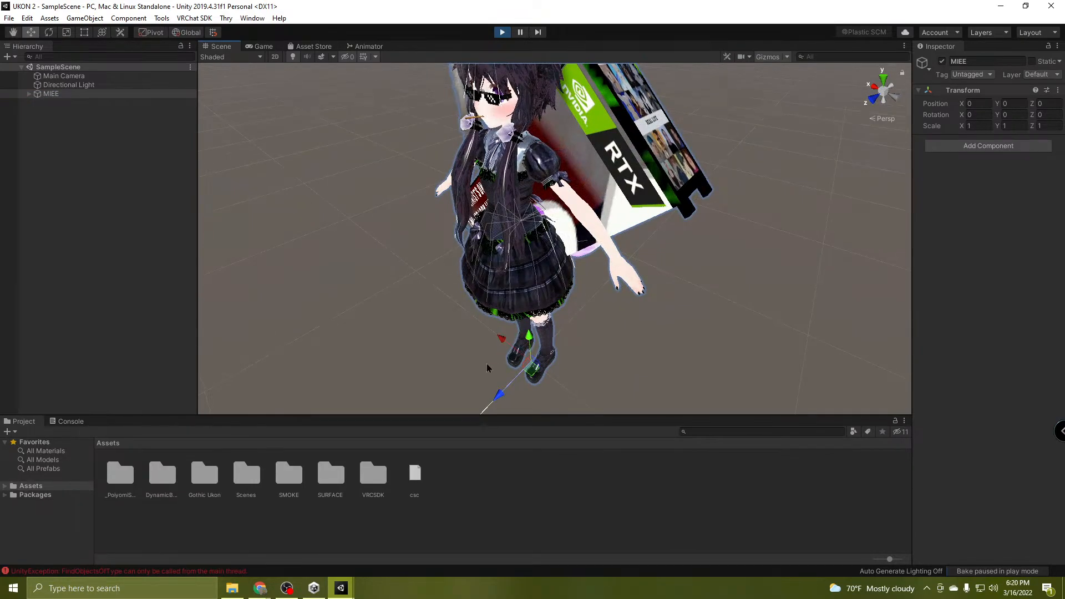
Move the MIEE avatar back and forth during play mode to test its hair and skirt physics.
mouse_move(511, 365)
mouse_down()
mouse_move(487, 351)
mouse_move(506, 362)
mouse_up()
right_drag(506, 372, 526, 346)
mouse_move(536, 378)
mouse_down()
mouse_move(536, 364)
mouse_move(535, 394)
mouse_move(536, 358)
mouse_move(536, 386)
mouse_up()
right_drag(536, 383, 472, 424)
key(w)
key(d)
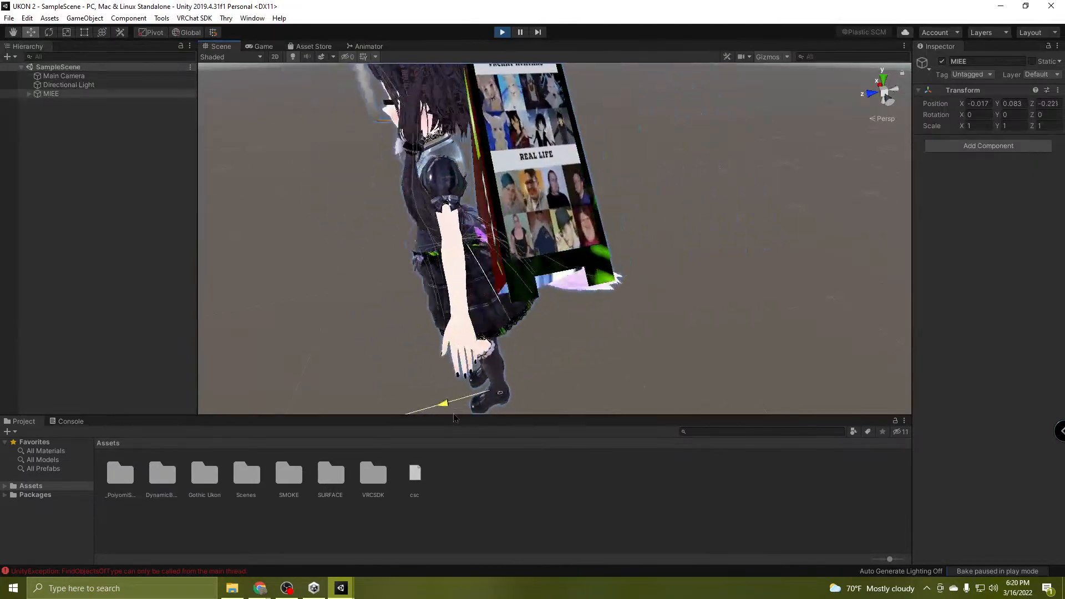
key(a)
Examine the avatar's face, hat, hair and dress from the front while the scene is playing.
right_drag(466, 345, 718, 252)
key(s)
key(w)
key(s)
key(w)
key(w)
key(s)
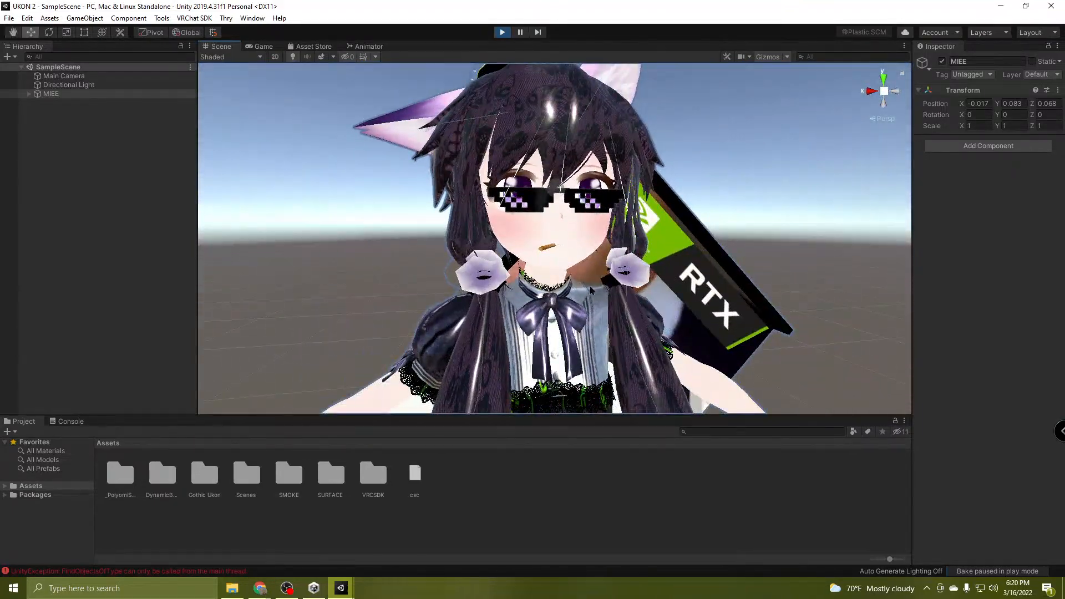
right_drag(591, 289, 597, 272)
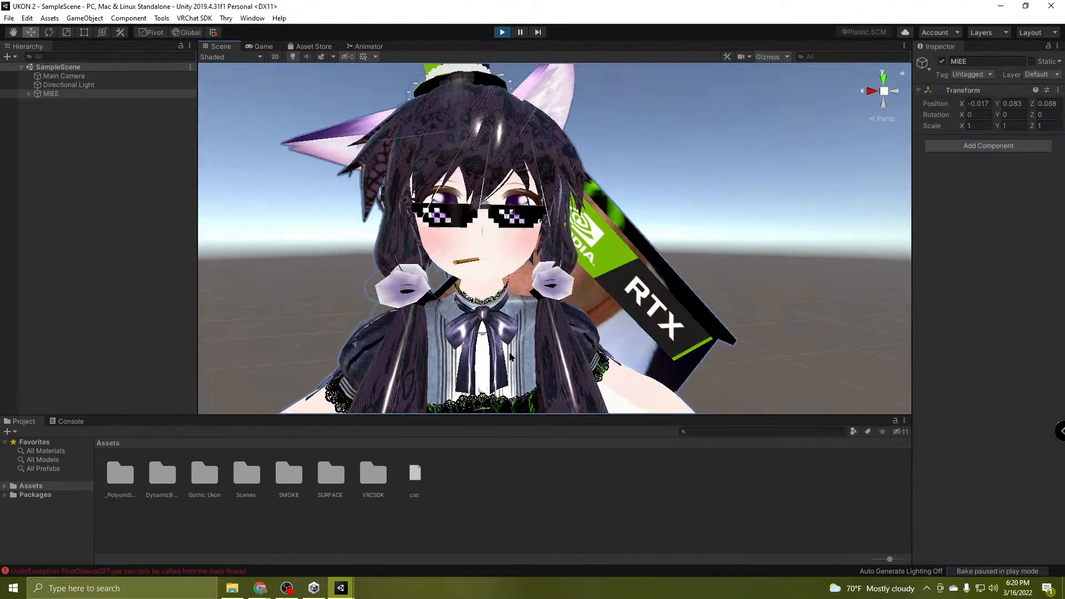
right_drag(510, 357, 539, 390)
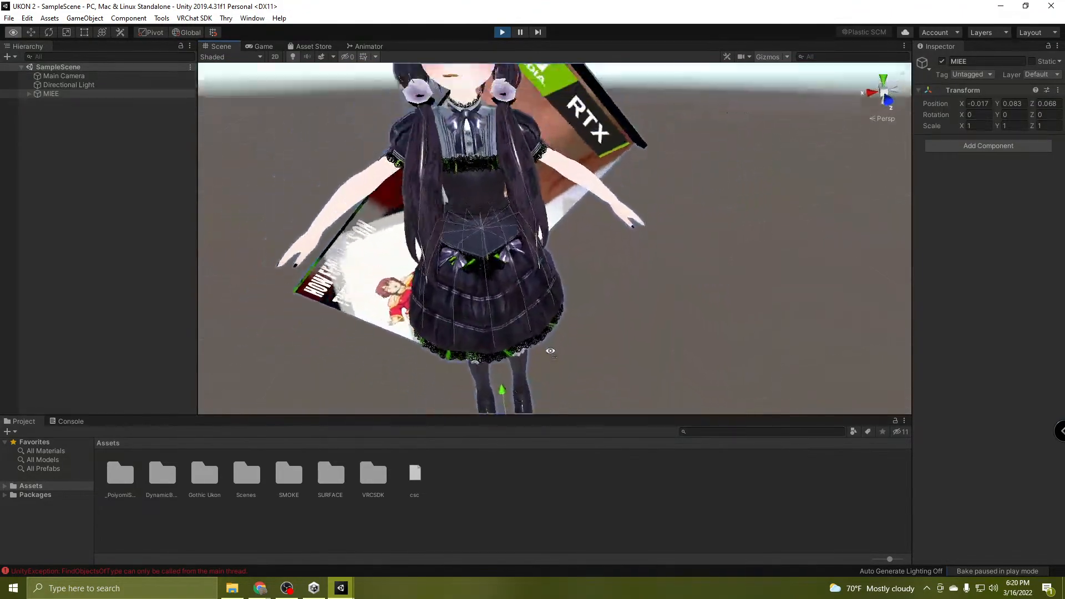
right_drag(543, 336, 526, 377)
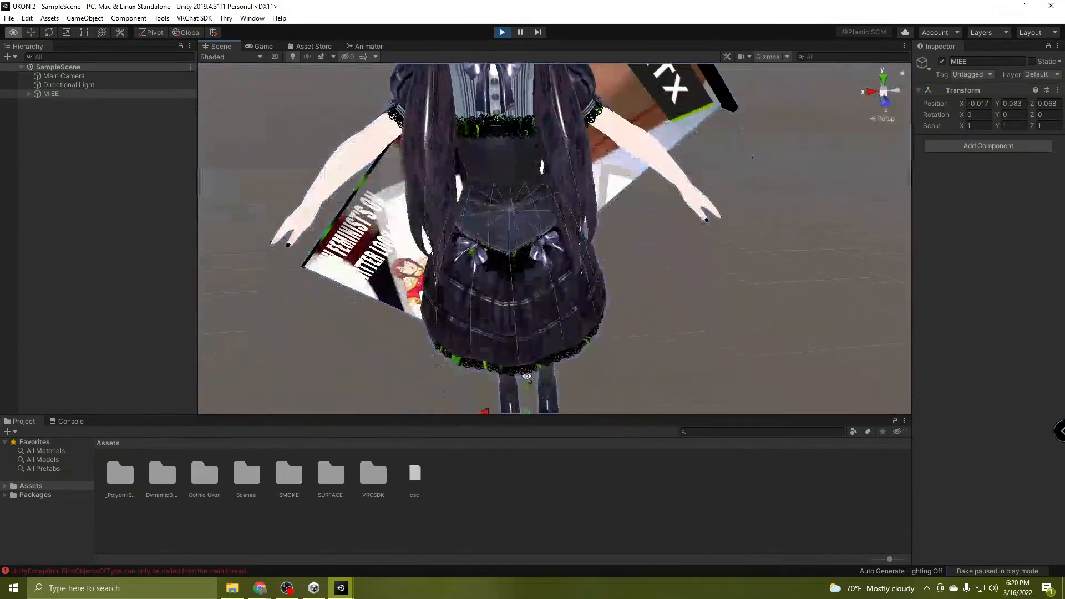
right_drag(530, 304, 580, 366)
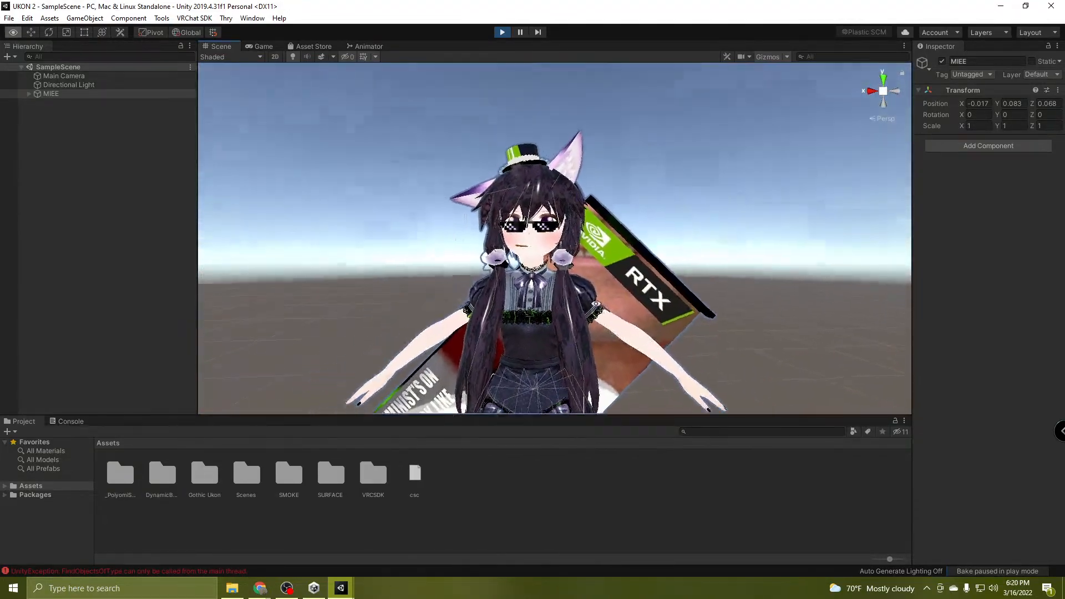
Examine the graphics card from the side, then the cigarette smoke and pixel sunglasses close up.
right_drag(596, 304, 428, 374)
key(d)
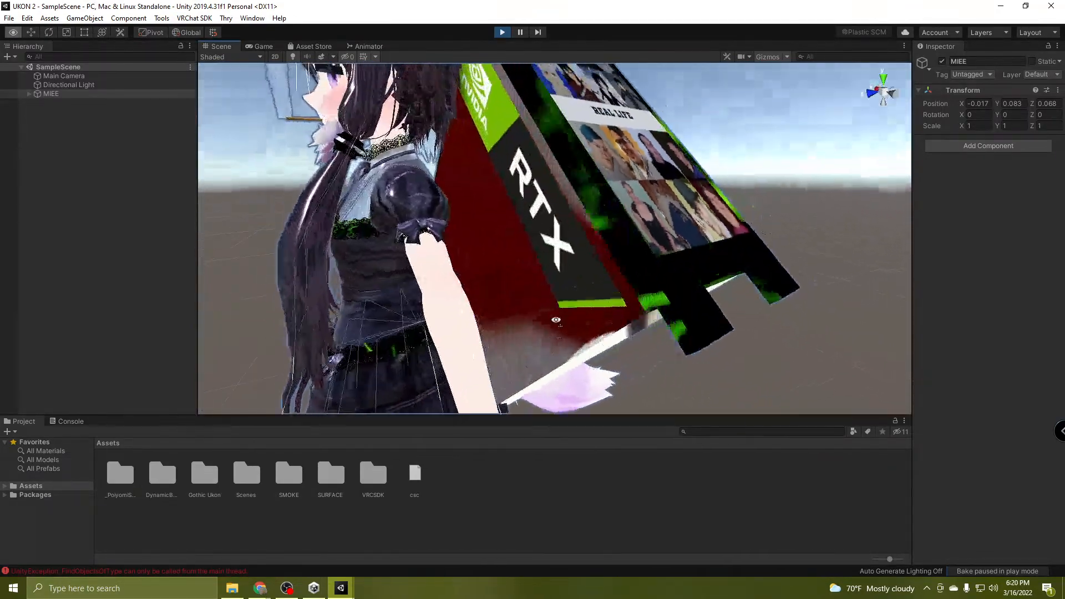
key(a)
right_drag(561, 339, 616, 394)
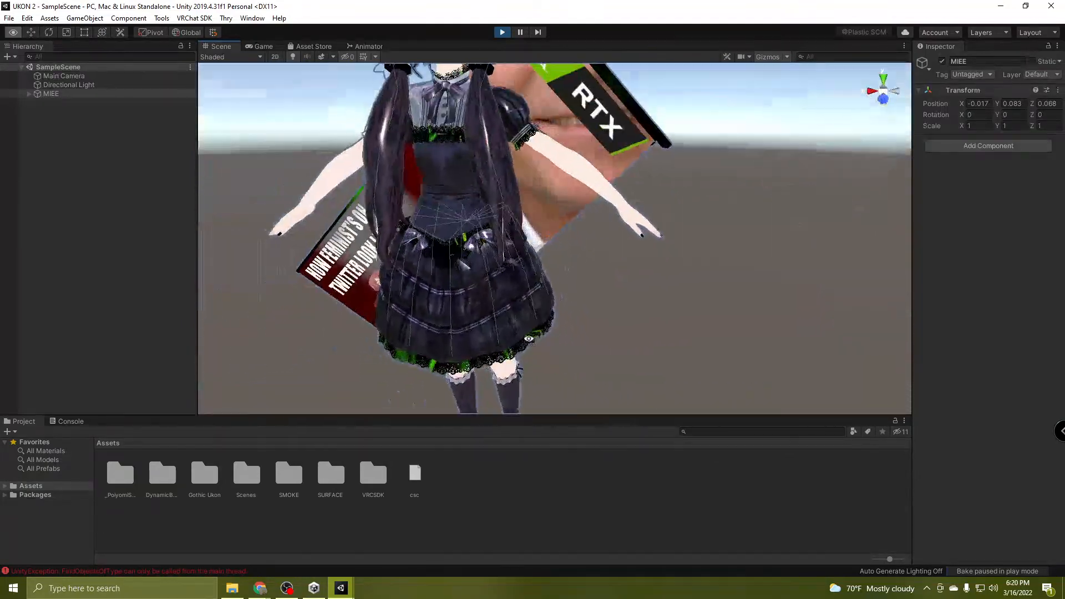
right_drag(537, 306, 388, 388)
key(w)
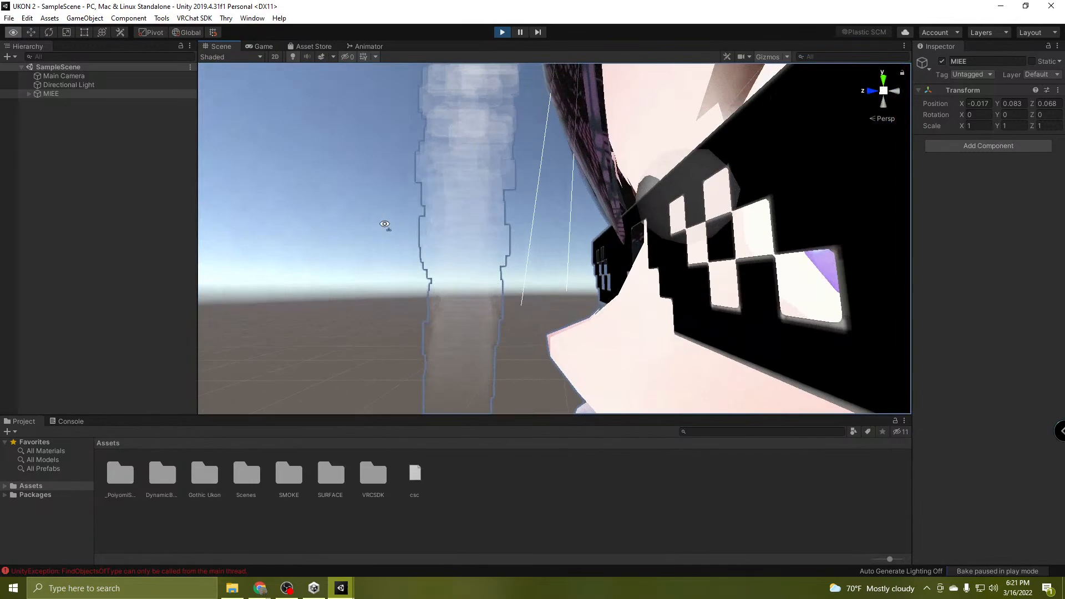
right_drag(385, 224, 667, 271)
key(s)
key(w)
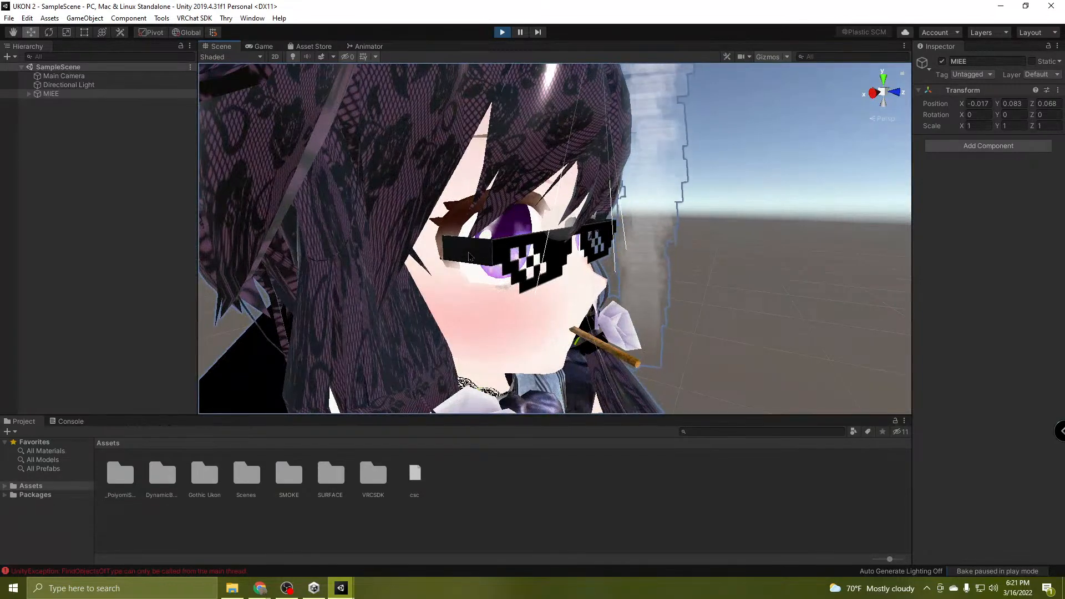
Select the side piece of the avatar's sunglasses, collapse the MIEE hierarchy and clear the selection.
click(471, 254)
right_drag(554, 294, 423, 290)
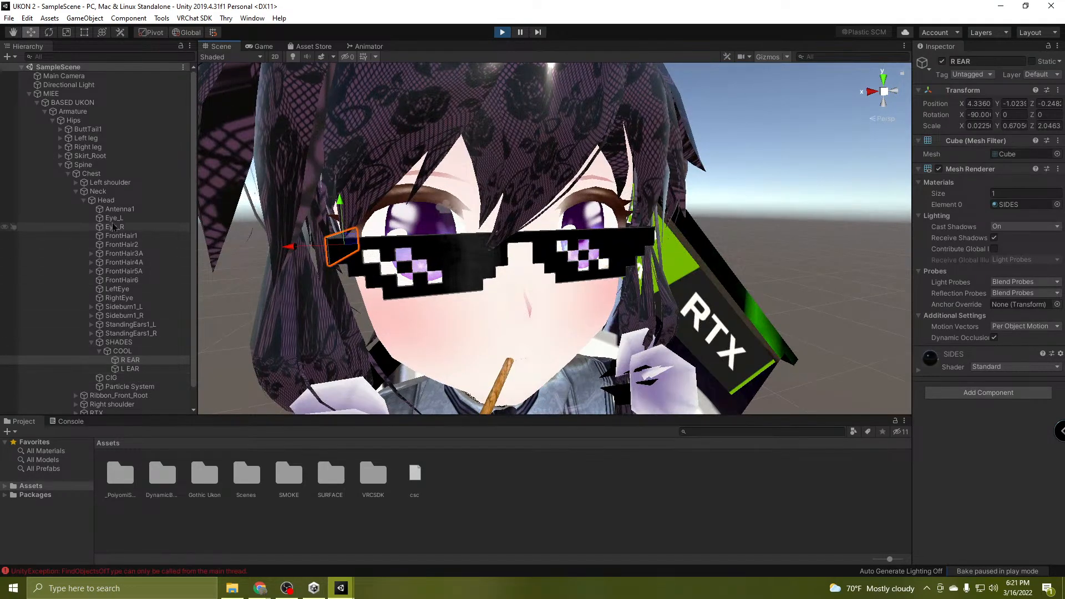
click(30, 94)
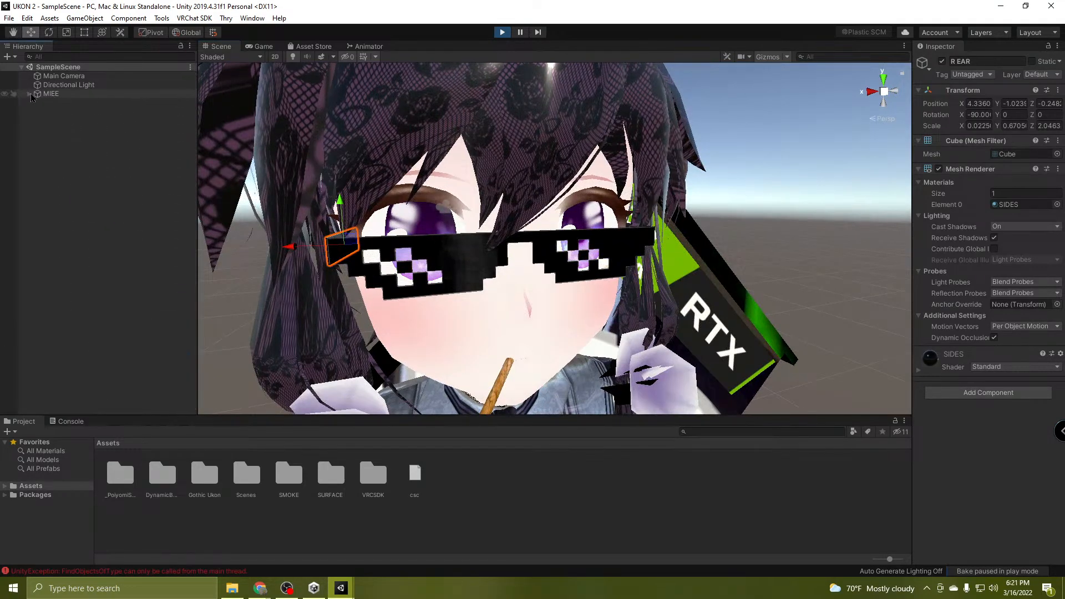
click(81, 224)
View the whole avatar with its name plate, close the UKON 2 project and return to the PS4 GAME project.
right_drag(513, 340, 546, 243)
key(s)
key(w)
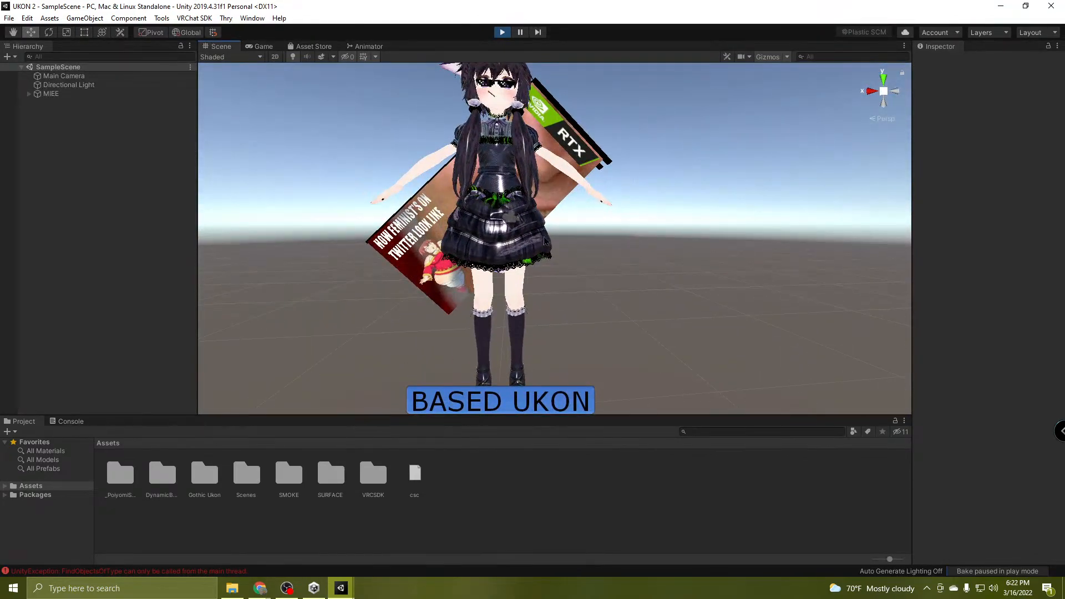
click(1051, 7)
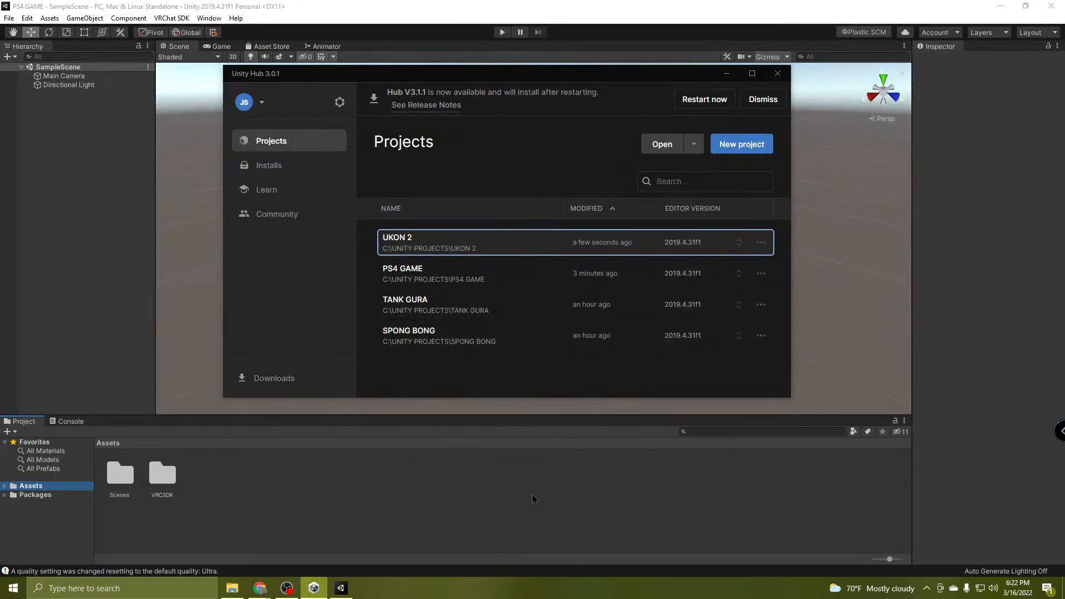
click(531, 494)
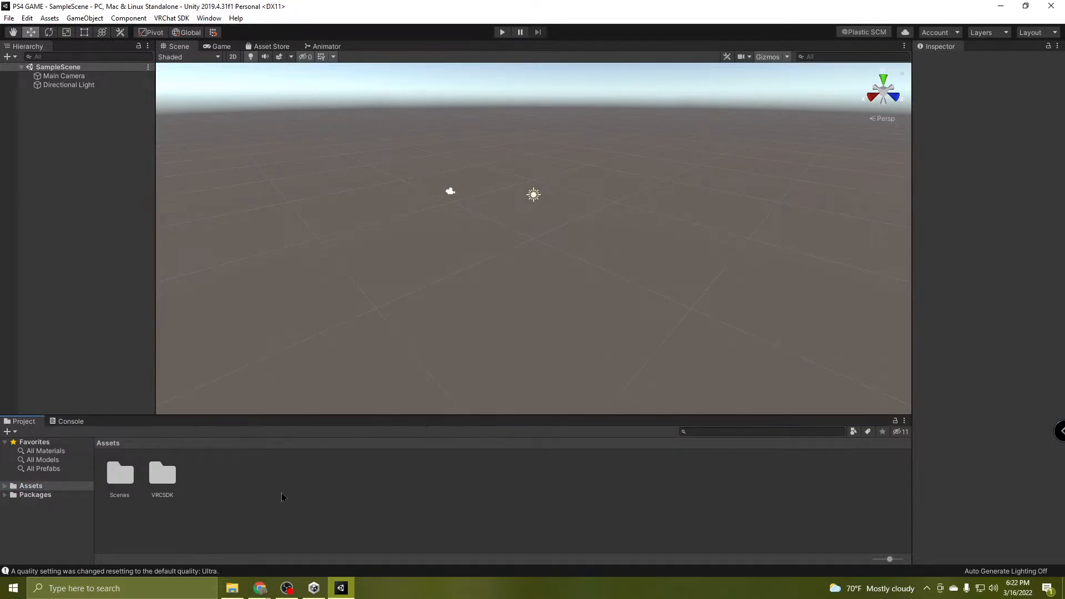
Clear the console messages in the PS4 GAME project and return to the project's assets.
click(68, 423)
click(9, 434)
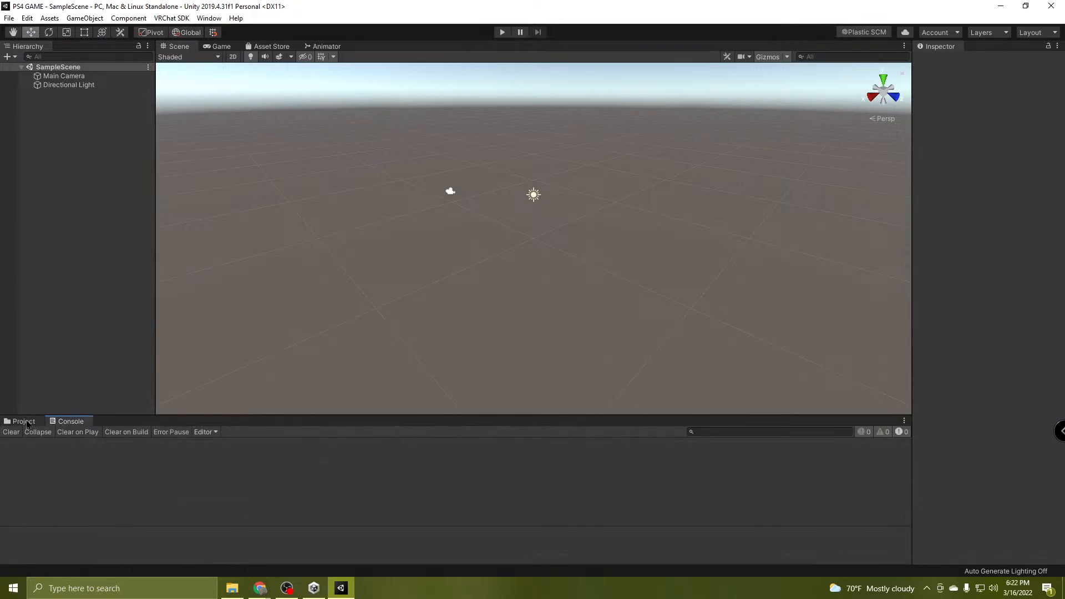
click(26, 423)
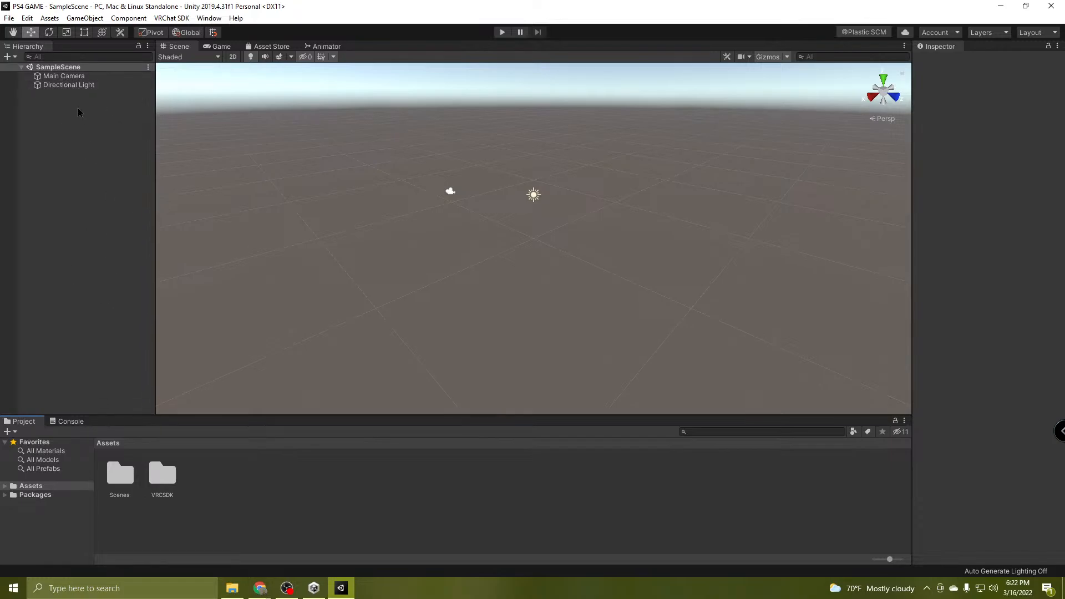
Reset the Directional Light's Transform component to its defaults.
click(65, 78)
click(73, 86)
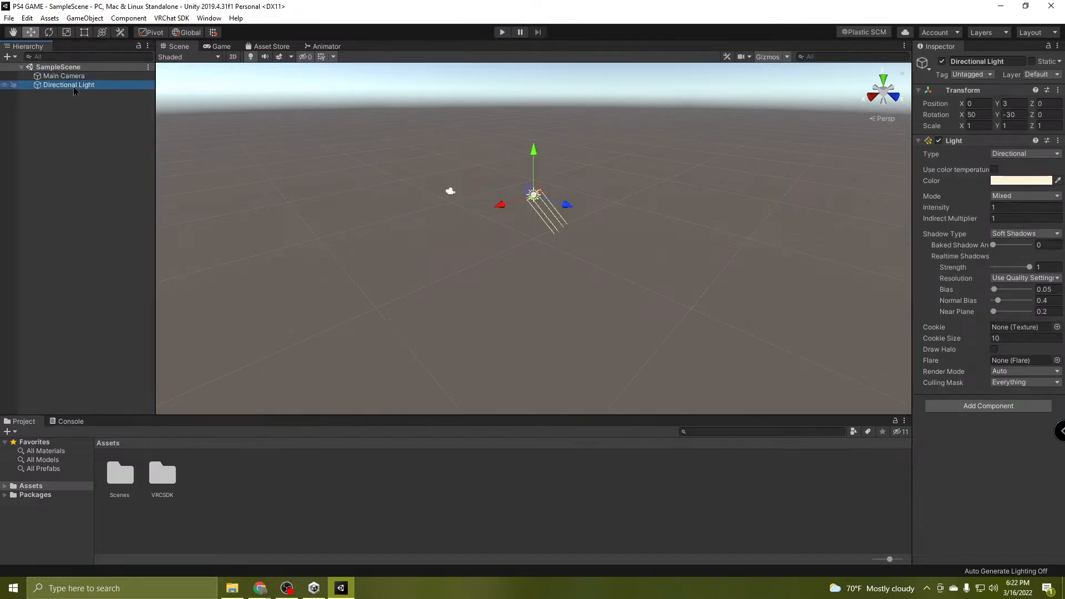
click(1058, 90)
click(965, 102)
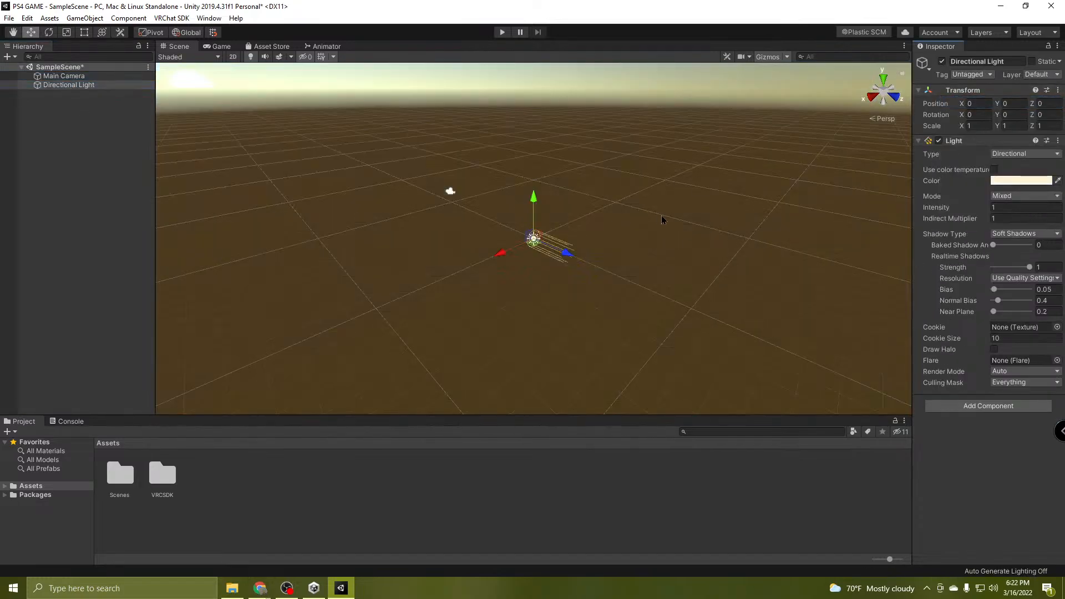
Raise the Directional Light high above the ground to a Y position of about 30.5.
right_drag(672, 404, 715, 300)
drag(463, 382, 484, 105)
key(f)
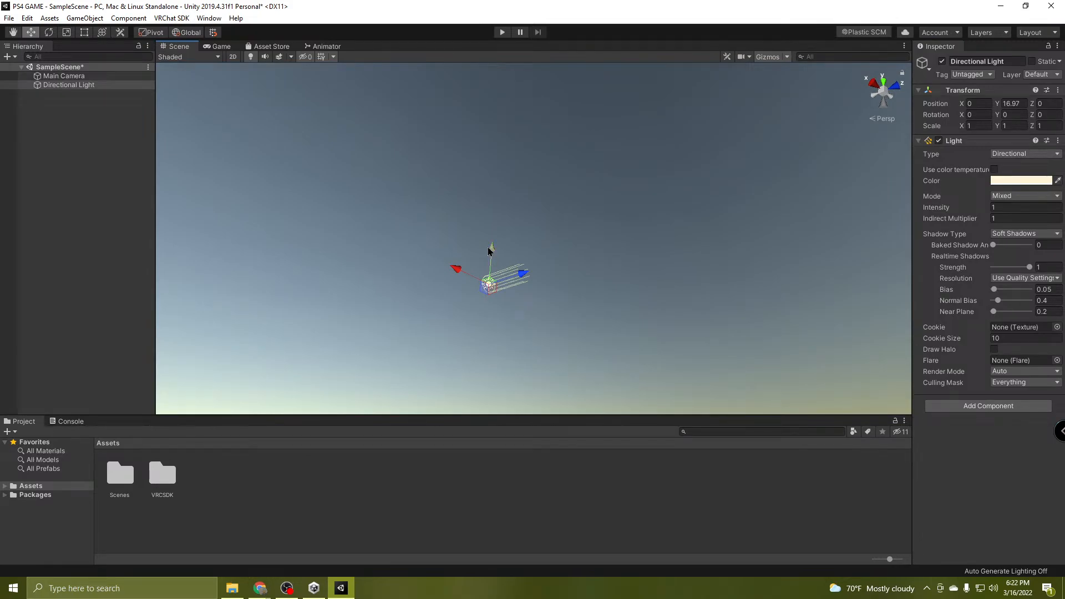
drag(488, 251, 518, 56)
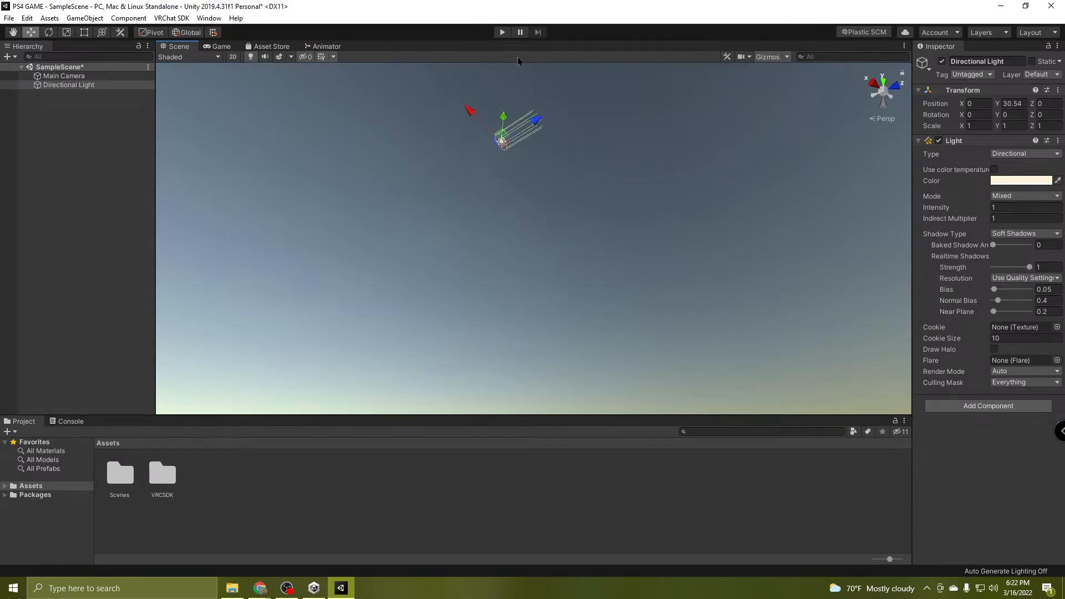
Rotate the Directional Light to shine downward, at an X rotation of about 114 degrees, and clear the selection.
click(49, 32)
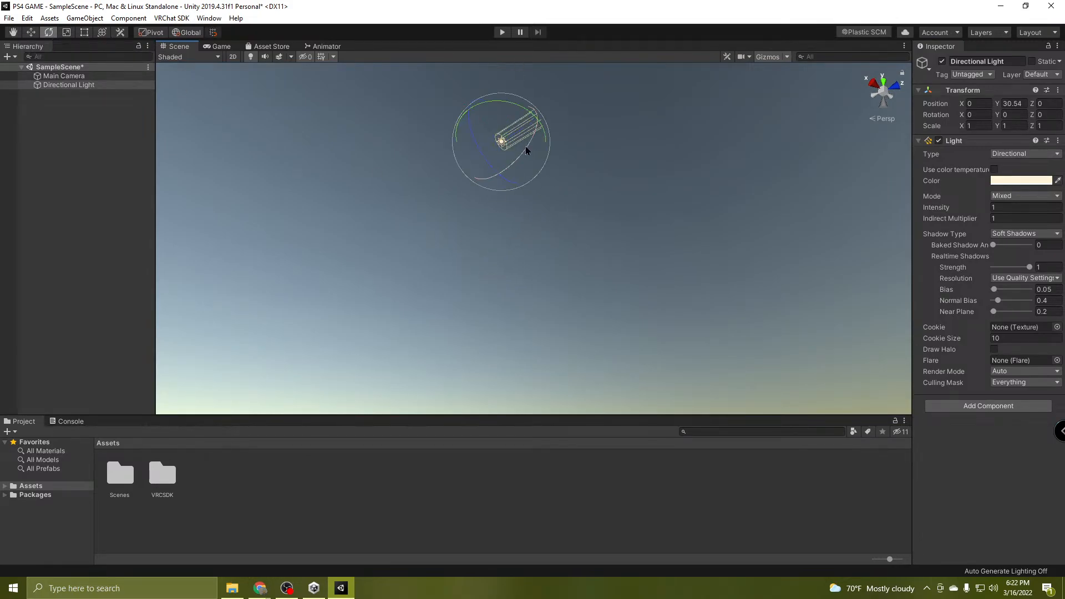
drag(527, 148, 409, 242)
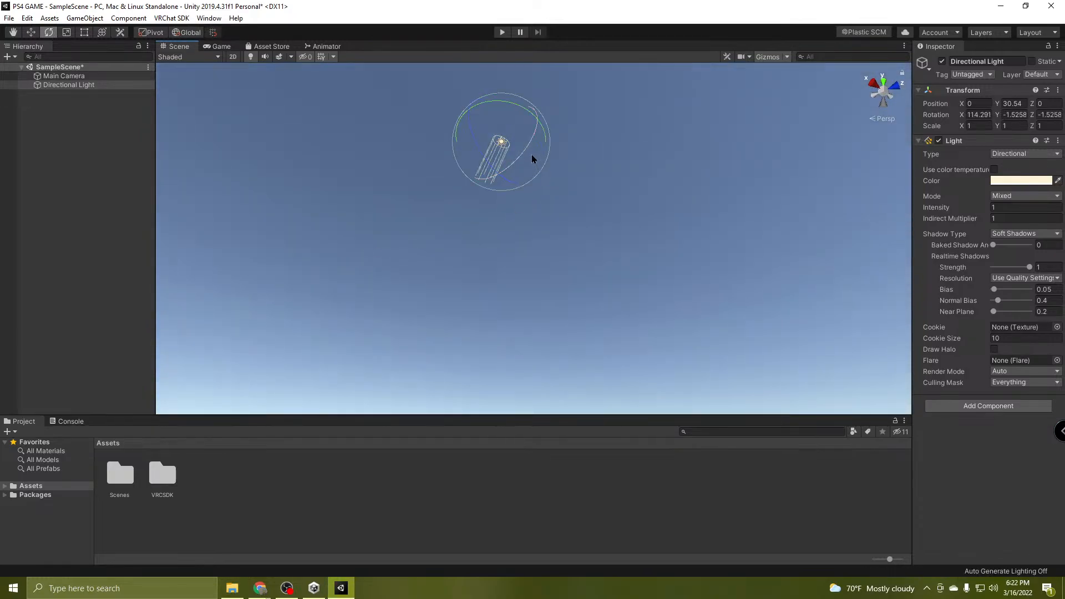
drag(532, 154, 526, 156)
click(78, 128)
Create an empty GameObject at the root of the scene and switch to the Move tool.
right_drag(530, 272, 528, 496)
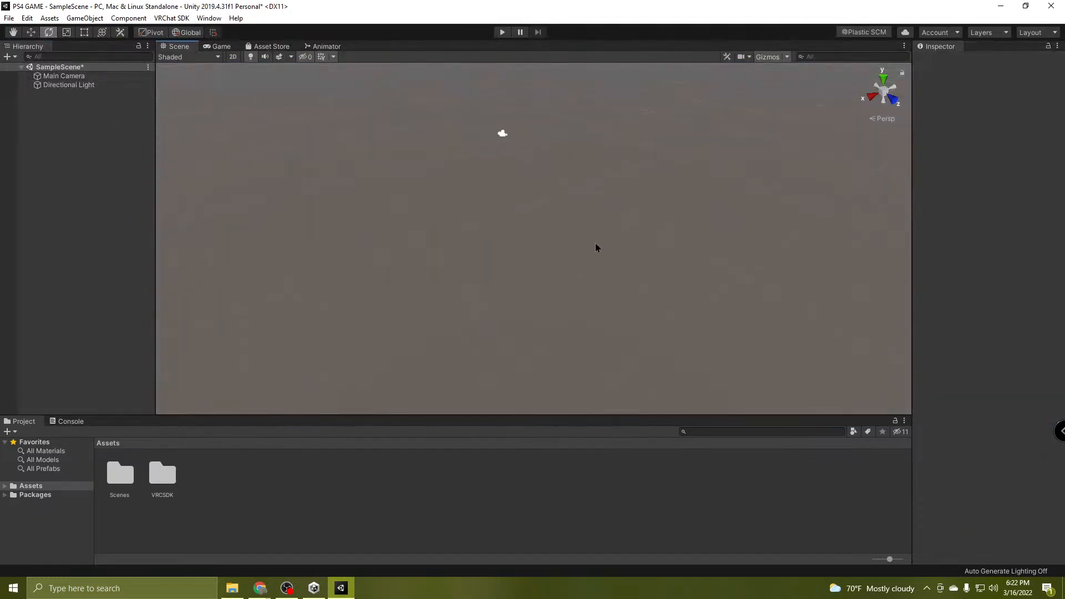
right_drag(597, 245, 624, 244)
right_click(77, 154)
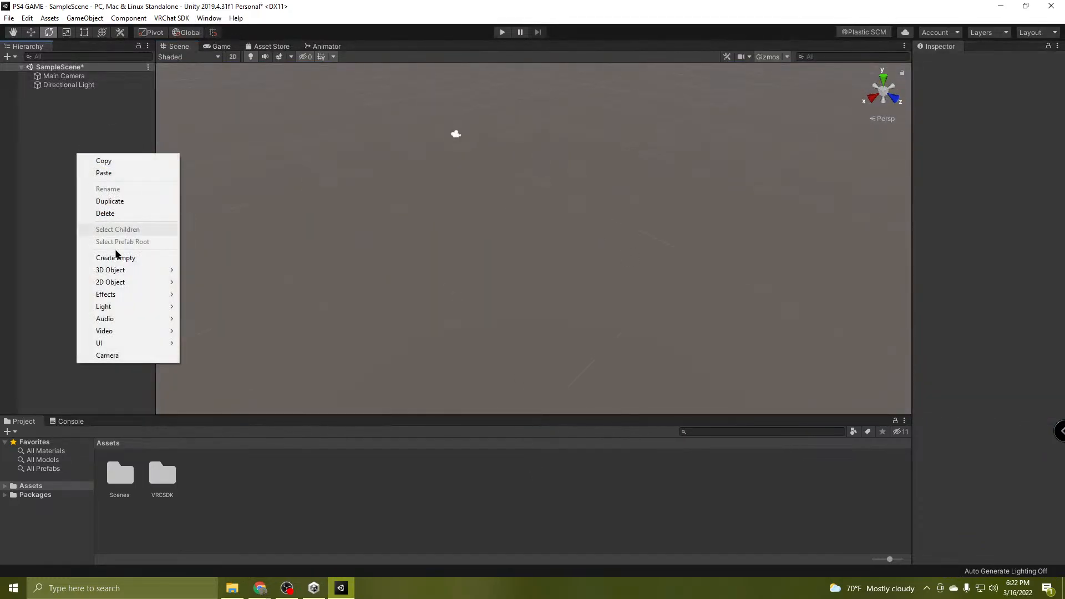
click(138, 257)
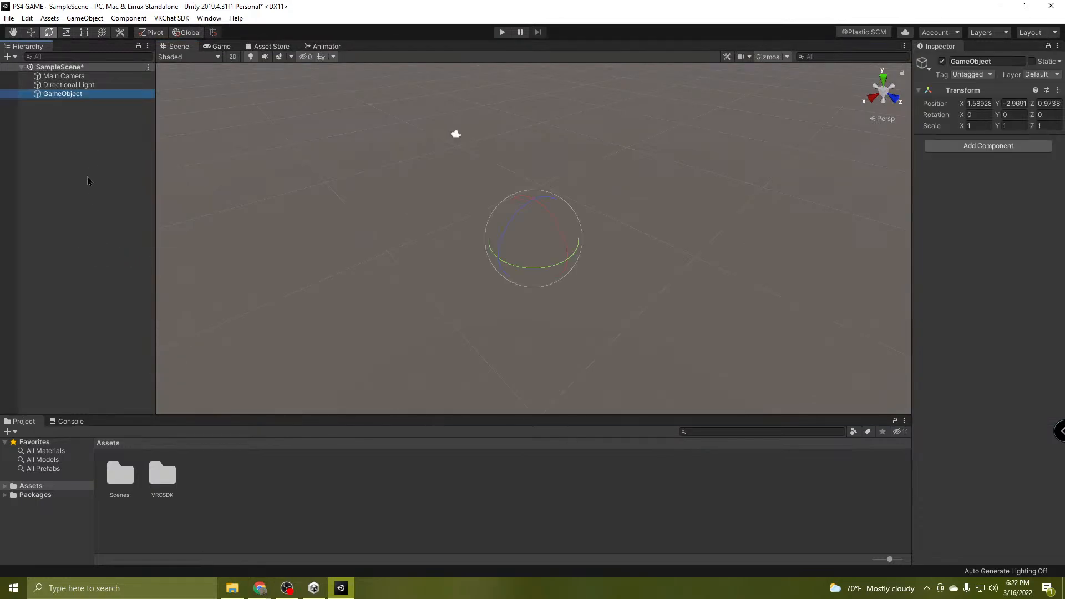
key(w)
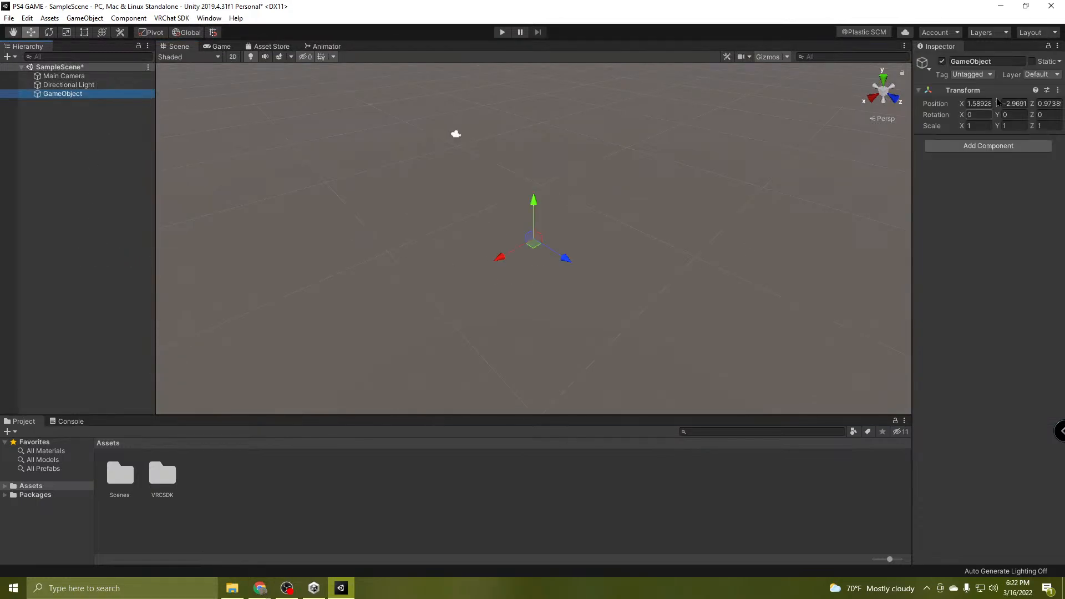
Reset the new empty GameObject's Transform component to its defaults and clear the selection.
click(1054, 91)
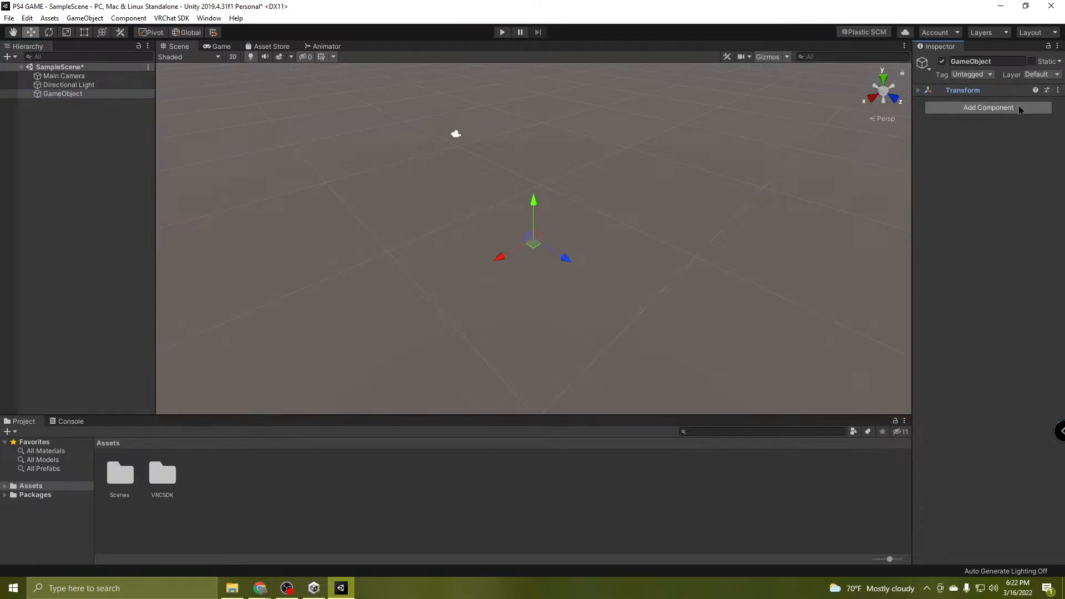
click(1058, 90)
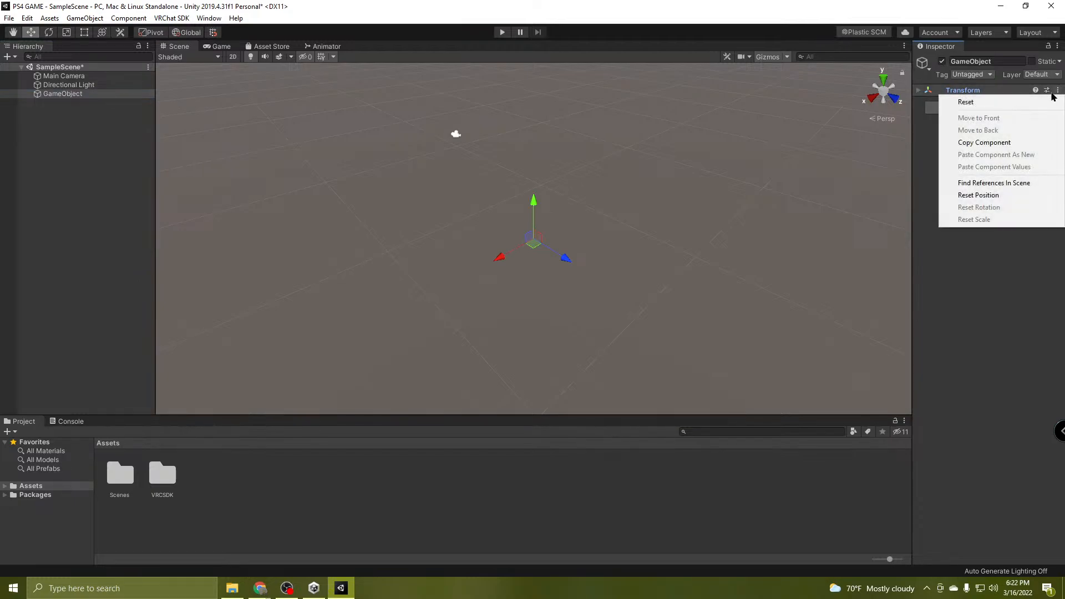
click(1008, 100)
click(978, 92)
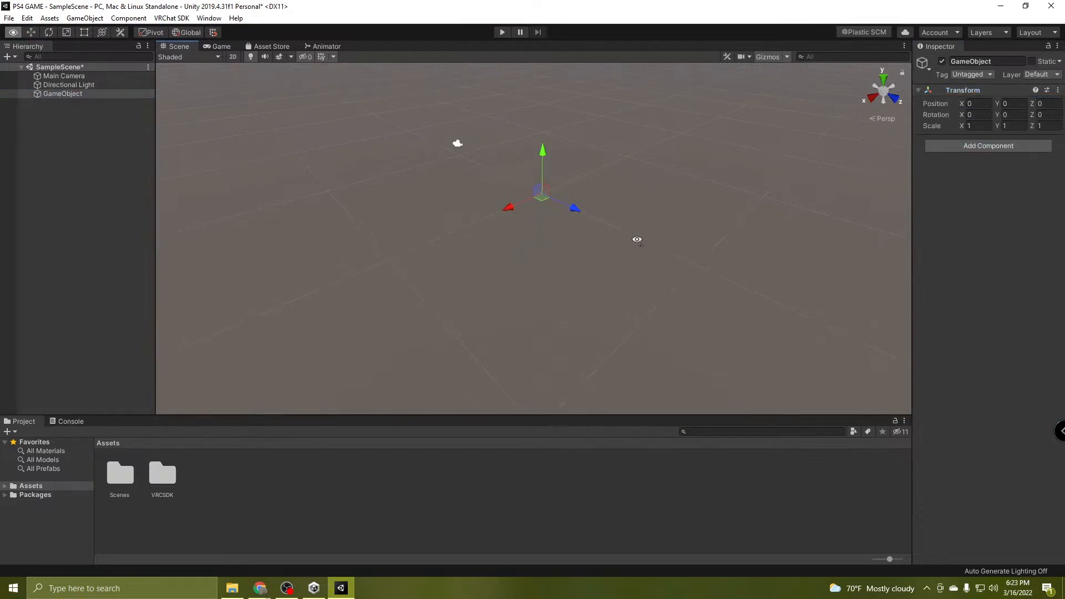
alt+drag(638, 238, 586, 176)
right_drag(586, 175, 598, 202)
scroll(581, 200, up, 2)
scroll(566, 186, up, 3)
key(q)
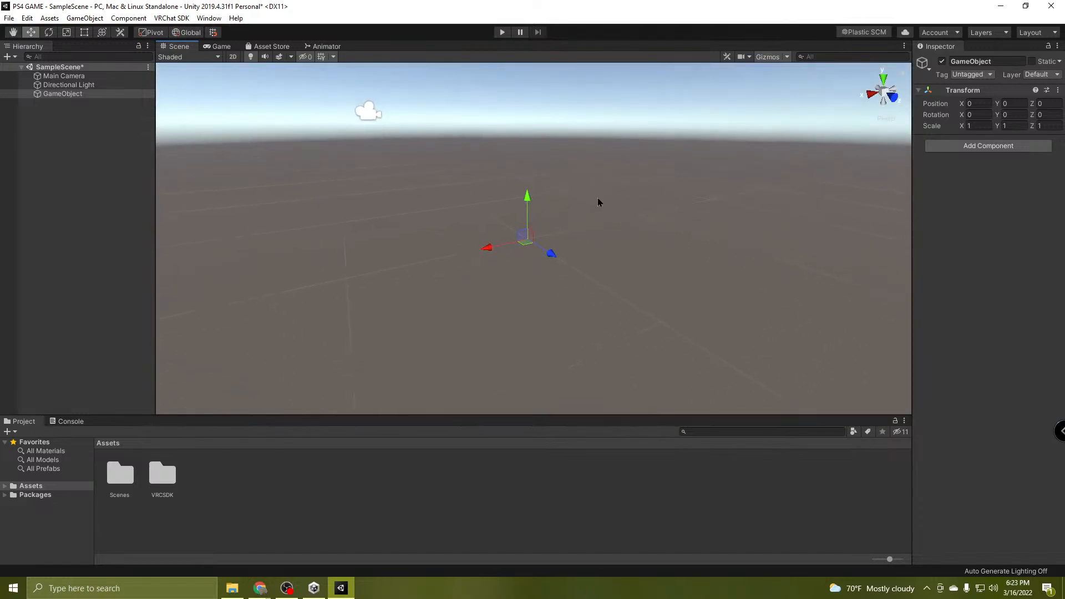
click(134, 157)
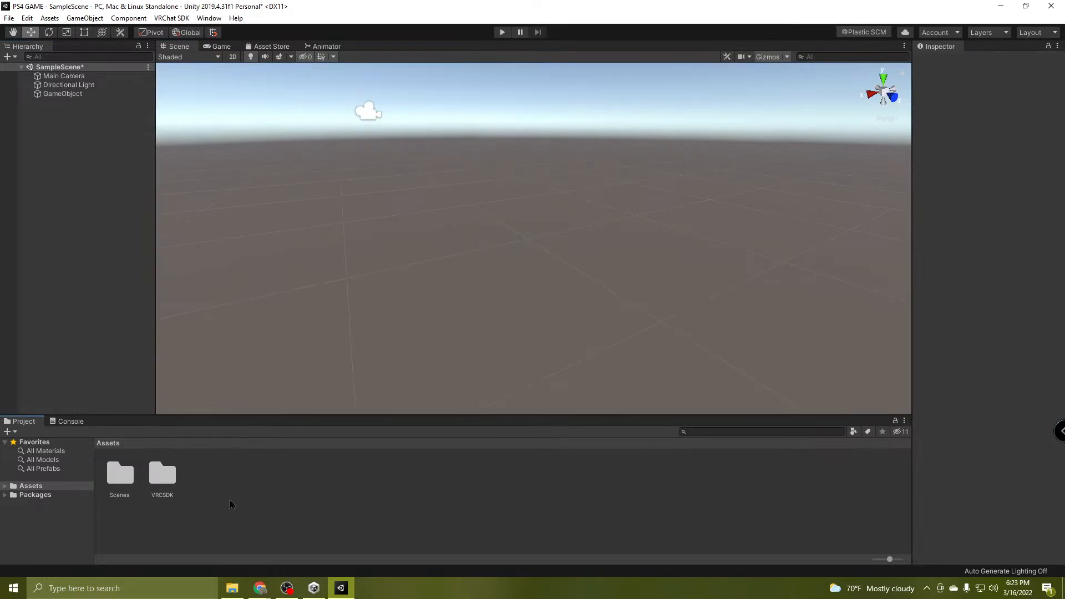
Import the GAME FRONT and GAME BACK images from the done folder in File Explorer into the project's Assets folder.
click(232, 594)
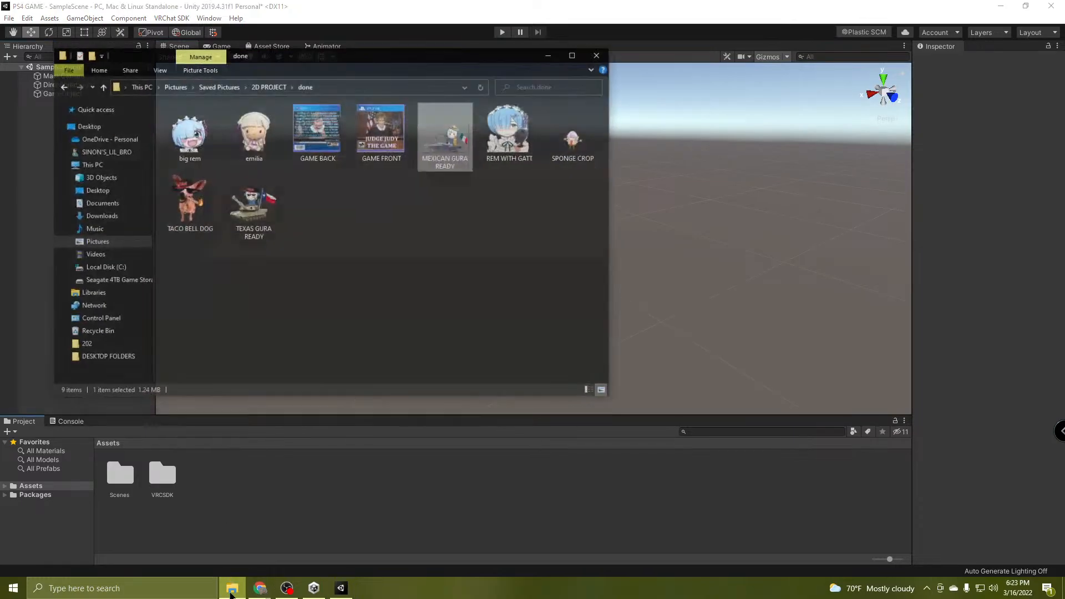
click(423, 275)
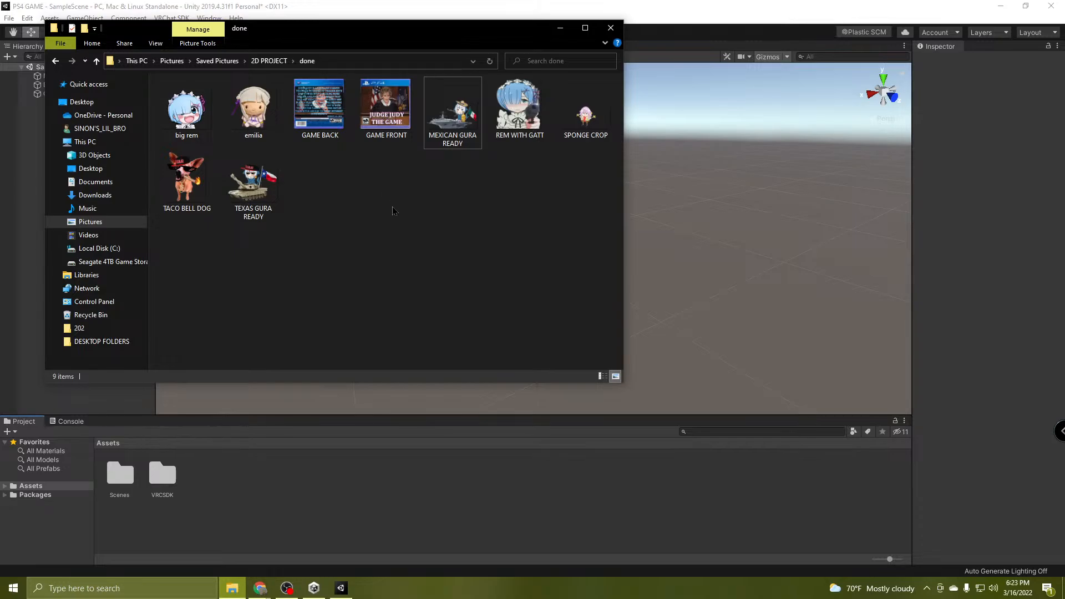
drag(380, 107, 309, 463)
drag(258, 503, 257, 503)
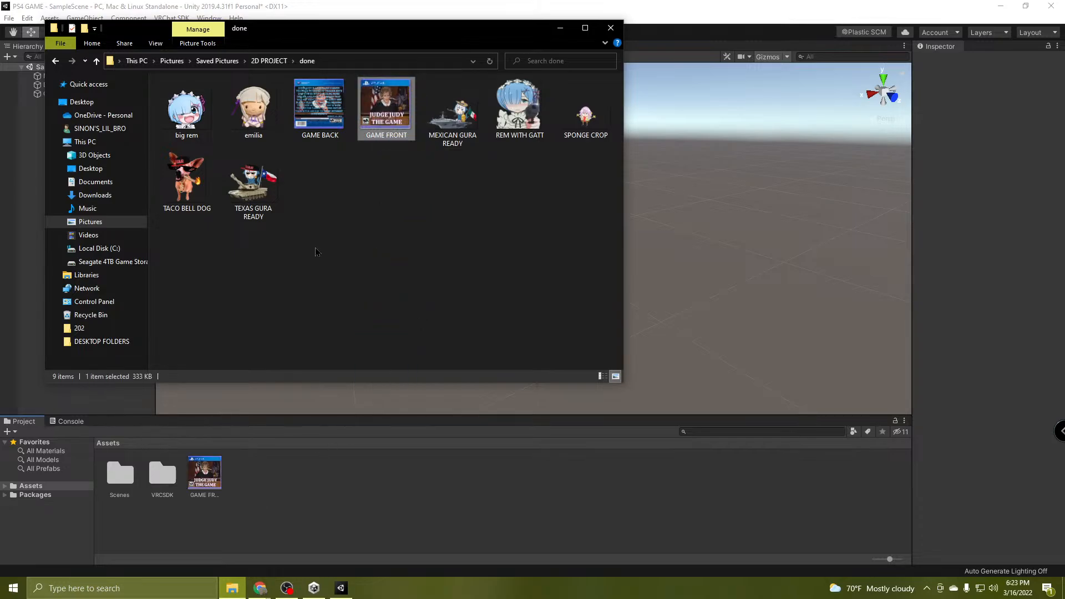
drag(320, 106, 325, 509)
click(436, 511)
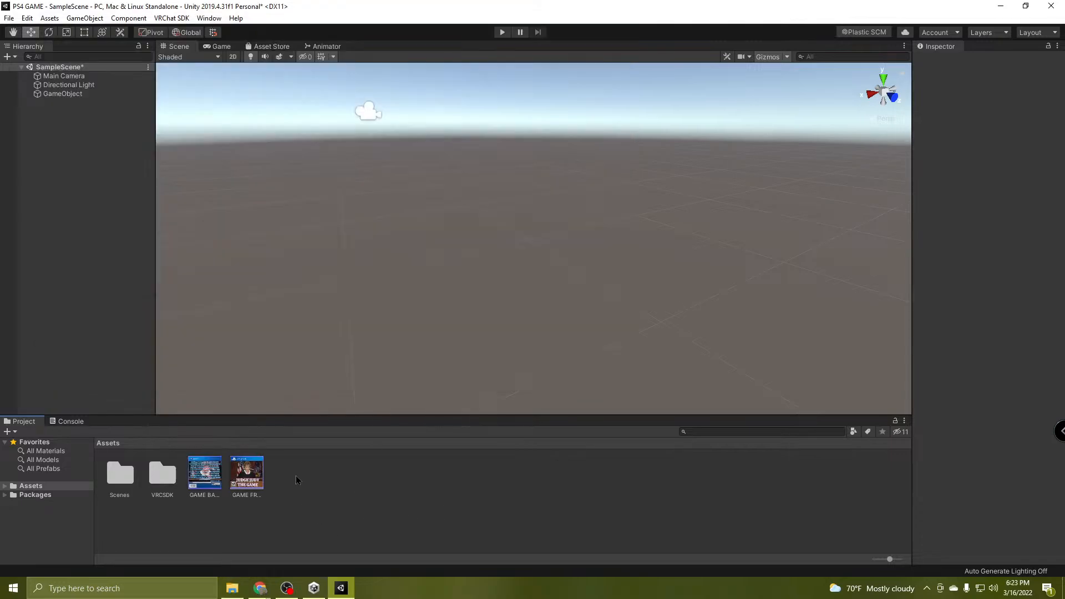
click(70, 108)
Set the GAME FRONT texture's wrap mode to Clamp and apply the import settings.
click(254, 477)
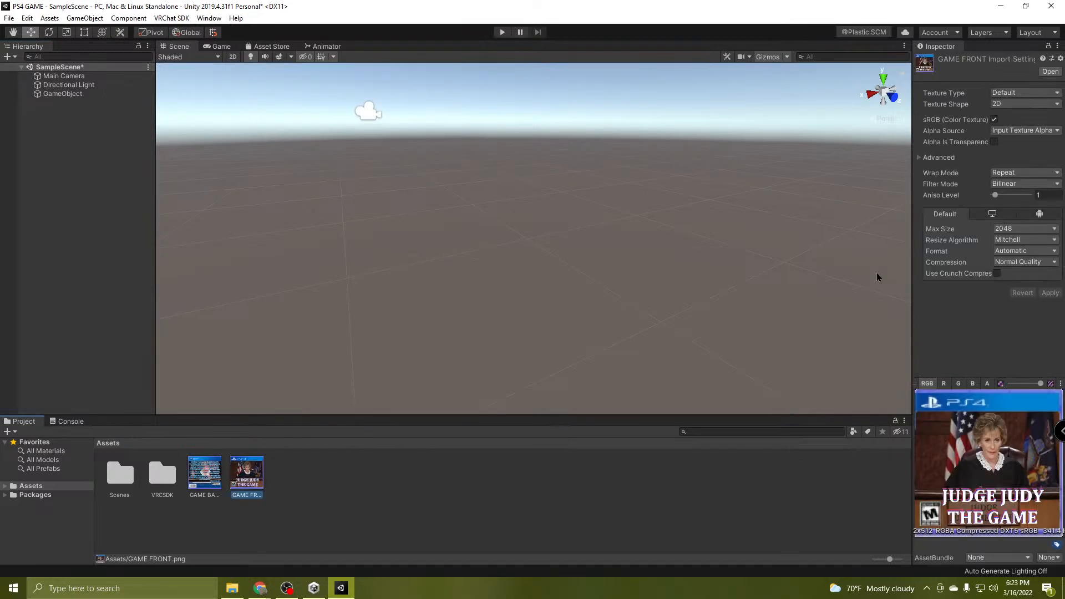
click(1013, 175)
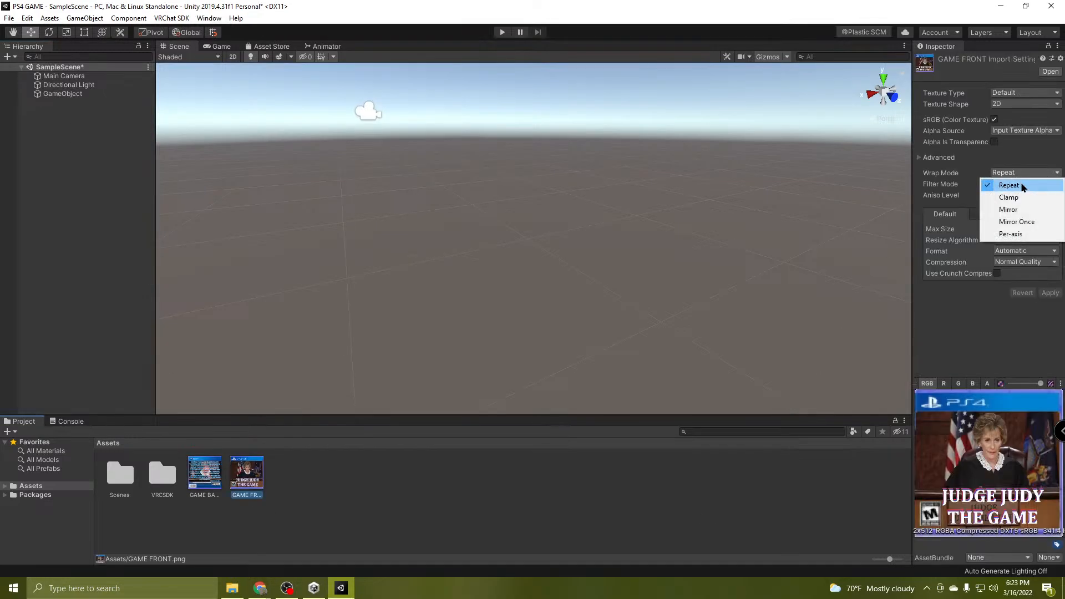
click(1029, 198)
click(1050, 293)
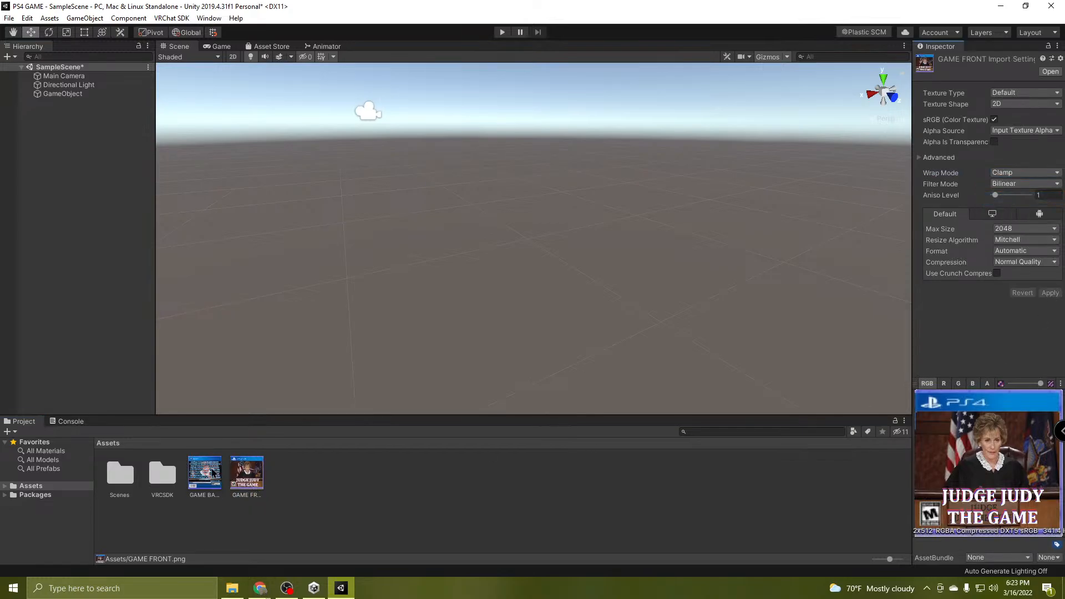
Set the GAME BACK texture's wrap mode to Clamp and apply the import settings.
click(213, 473)
click(1015, 172)
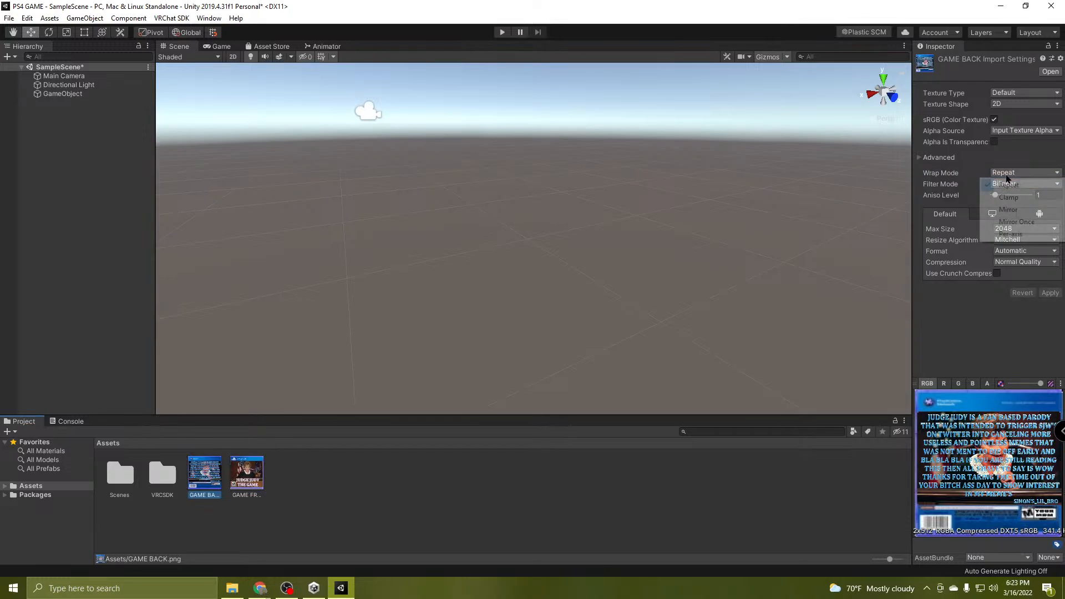
click(1024, 199)
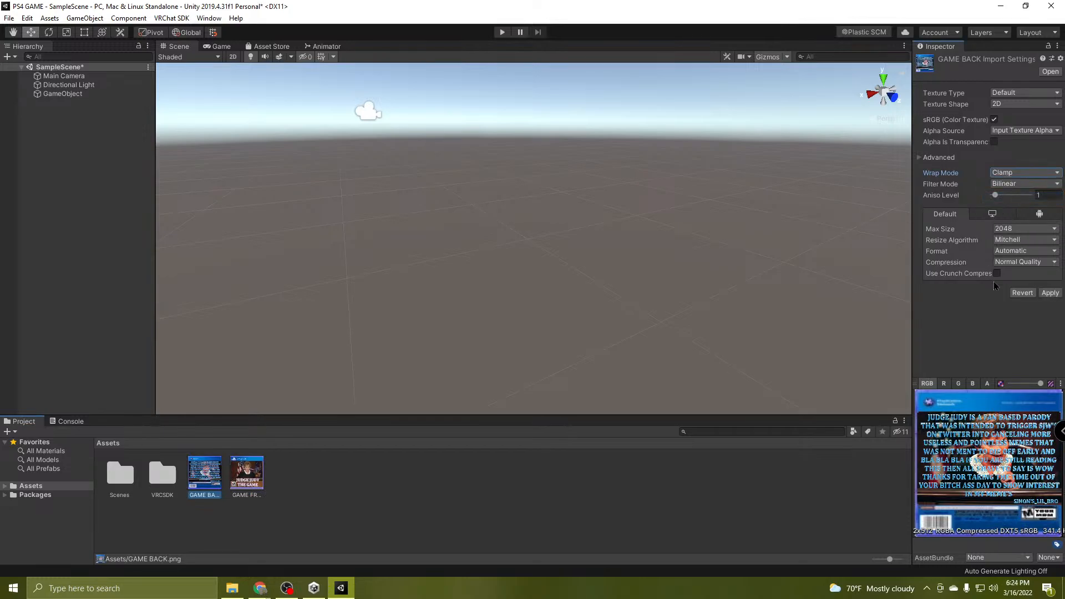
click(1050, 293)
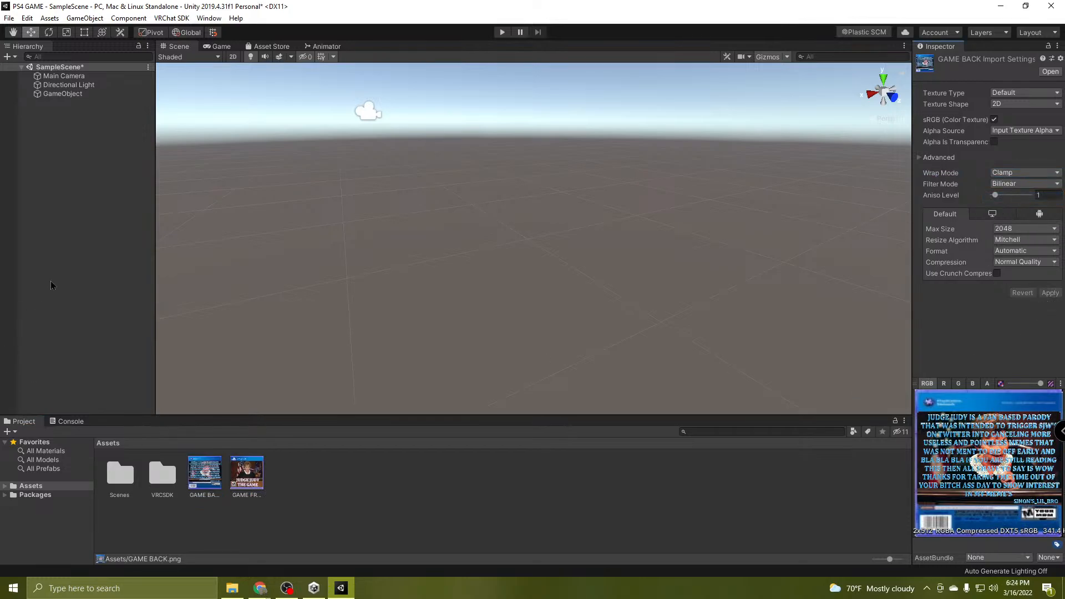
Create a new material named front in the Assets folder.
click(334, 489)
right_click(333, 489)
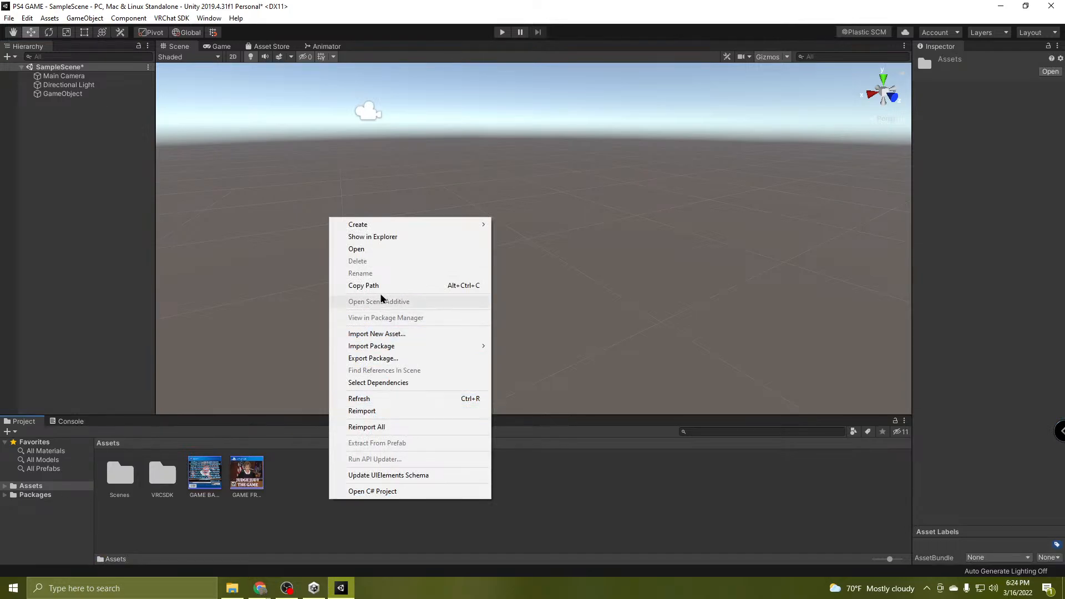
mouse_move(380, 226)
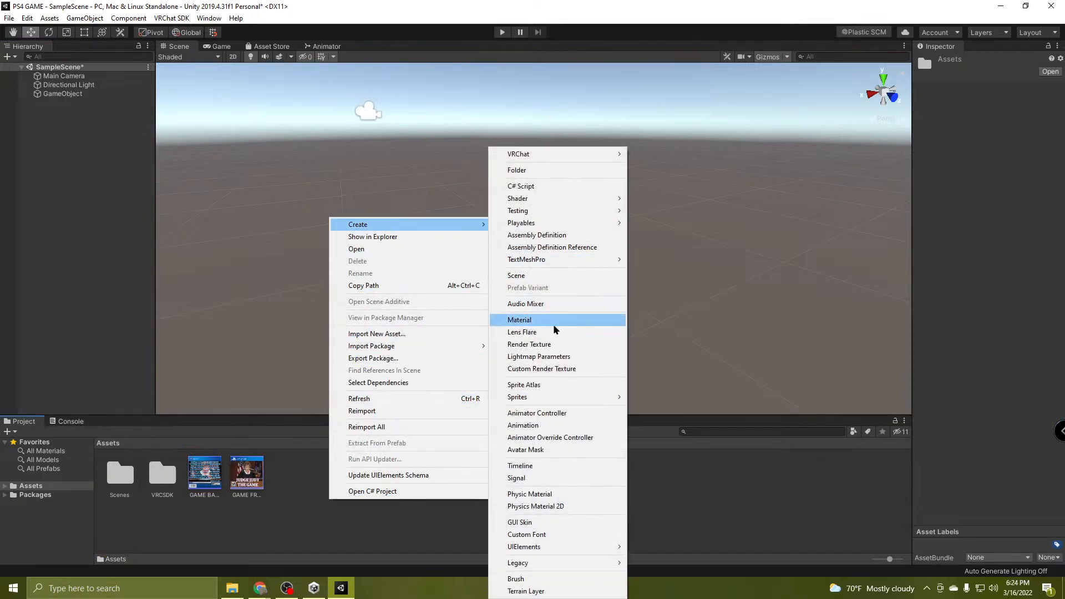
click(536, 322)
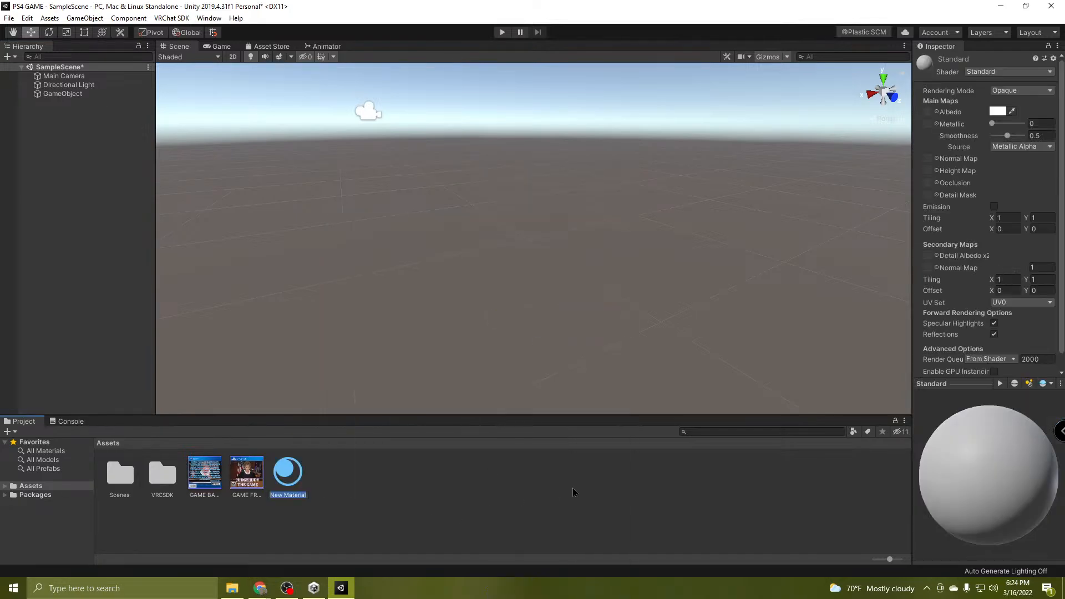
text(front)
key(Return)
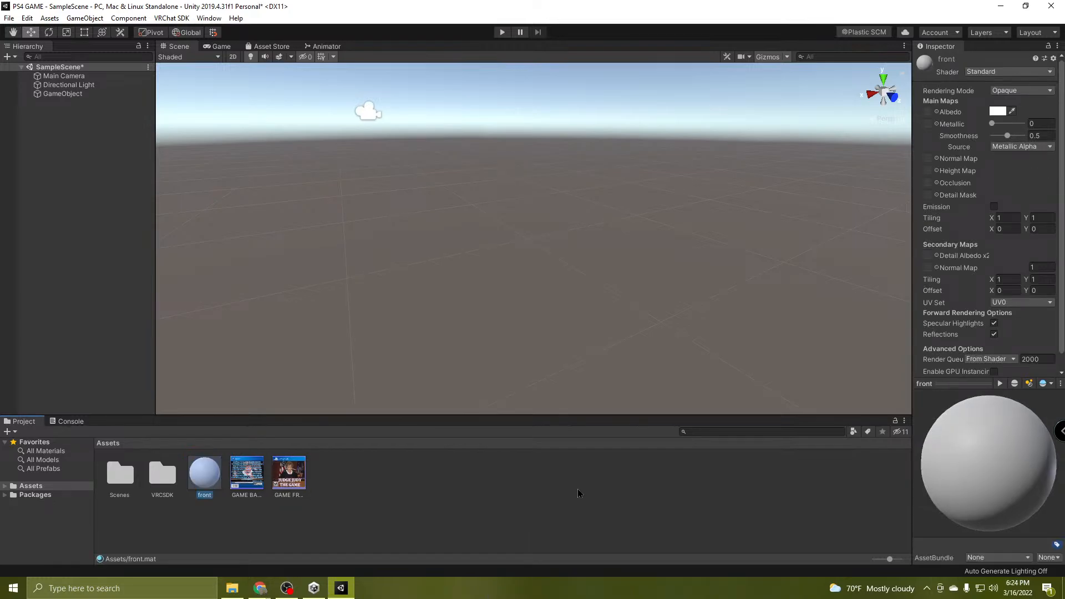
Create a second material named back in the Assets folder.
right_click(367, 487)
mouse_move(427, 214)
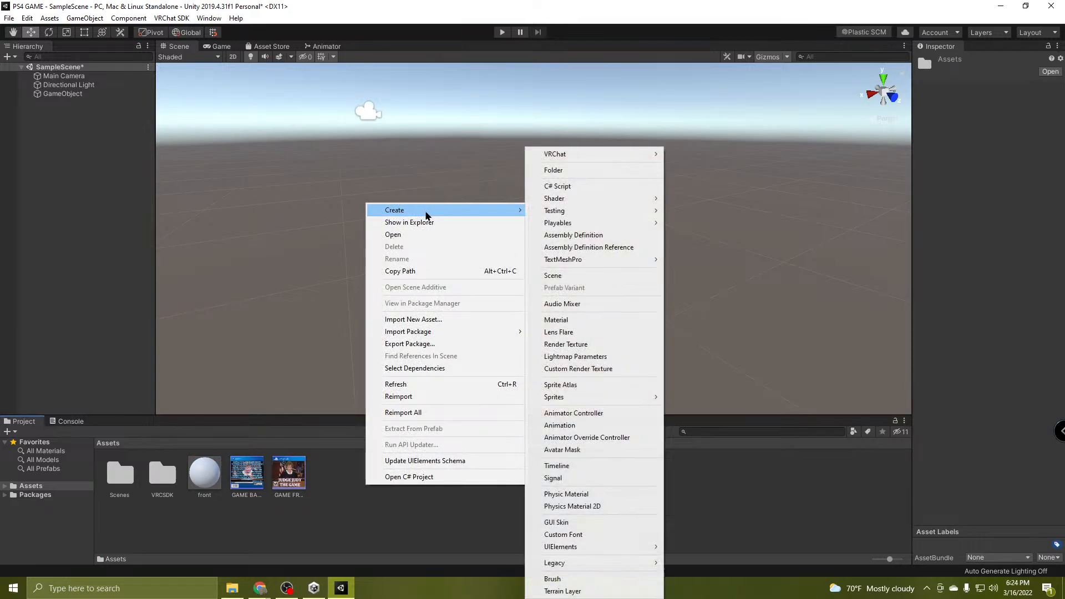
click(557, 320)
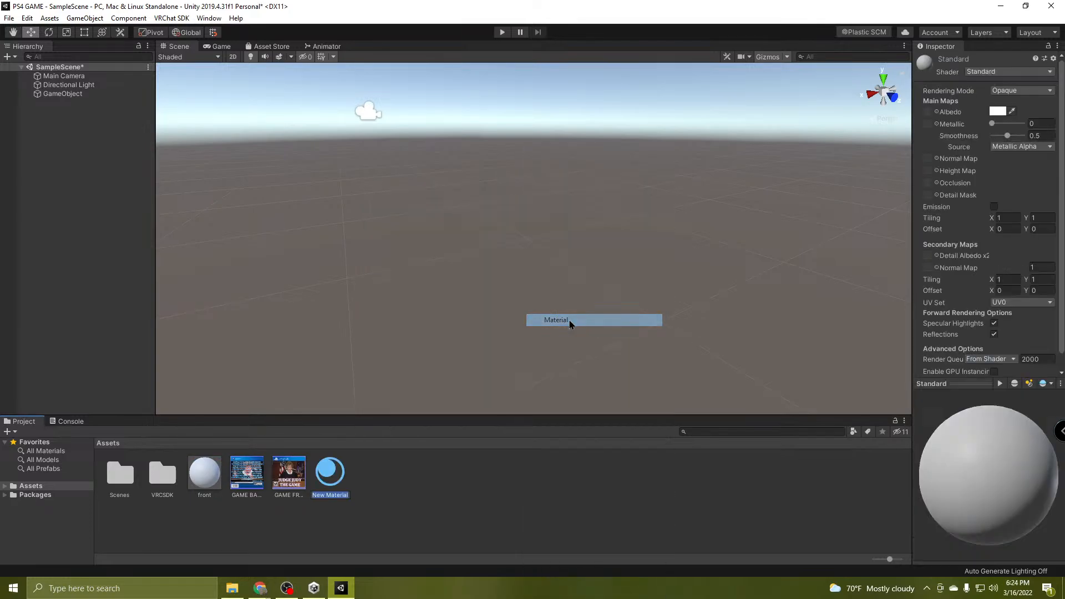
text(b)
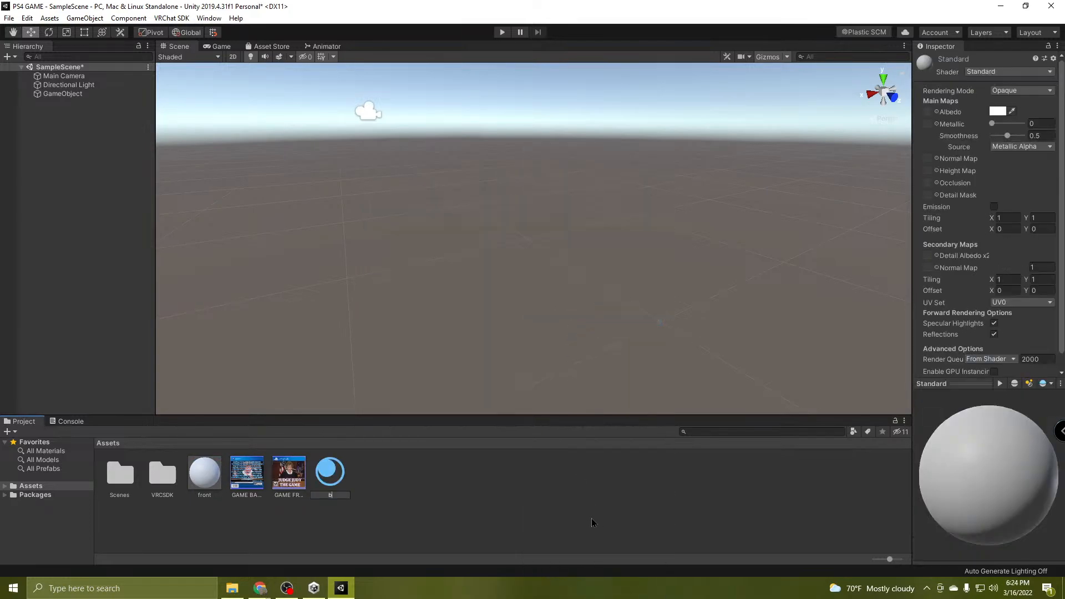
text(ack)
key(Return)
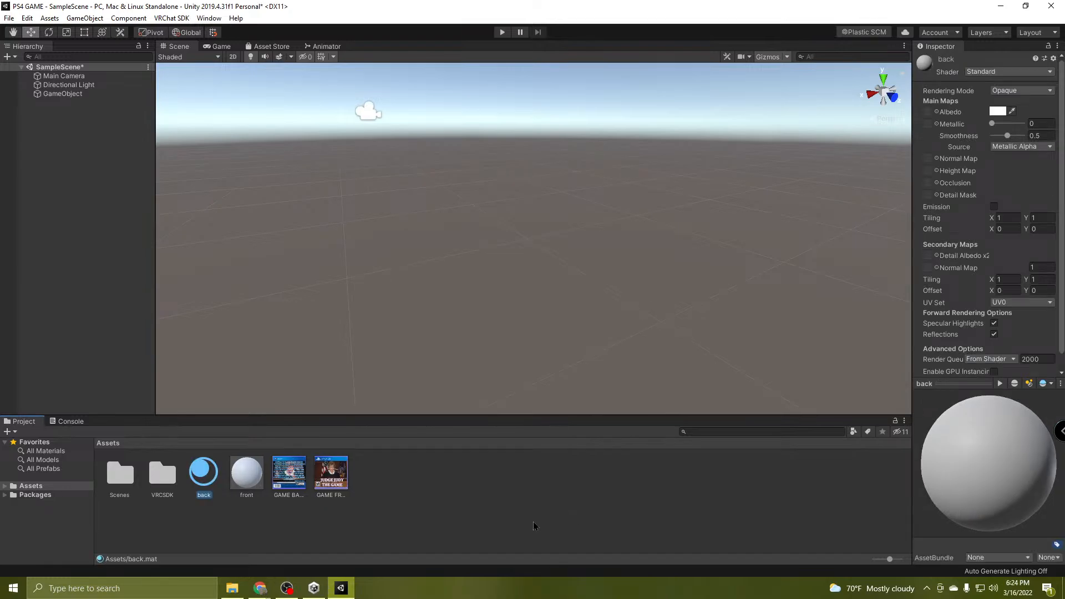
Add a 3D Plane object at the root of the scene.
click(253, 486)
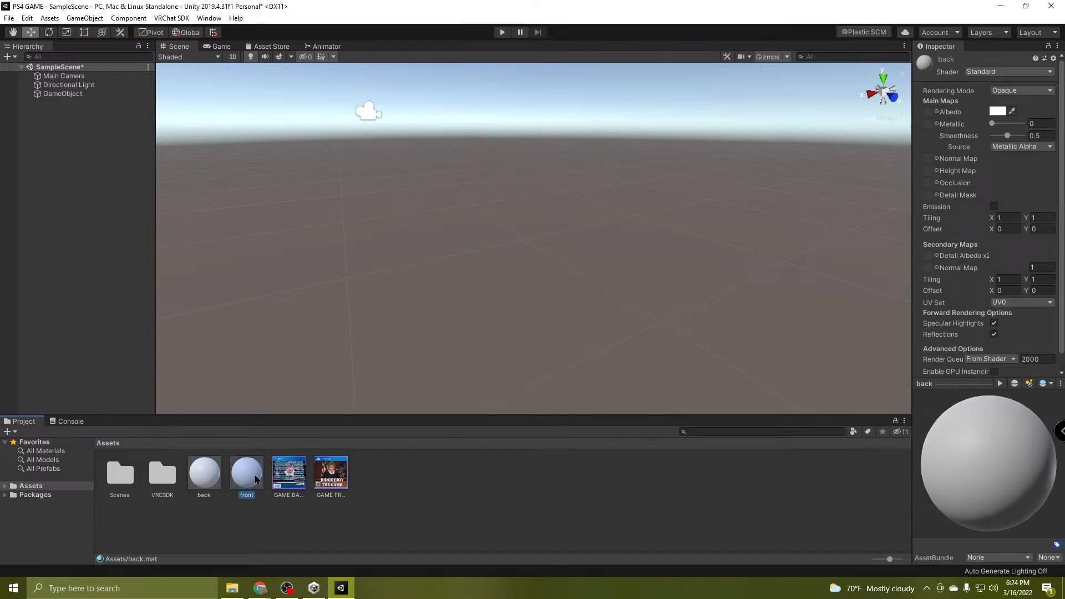
click(64, 134)
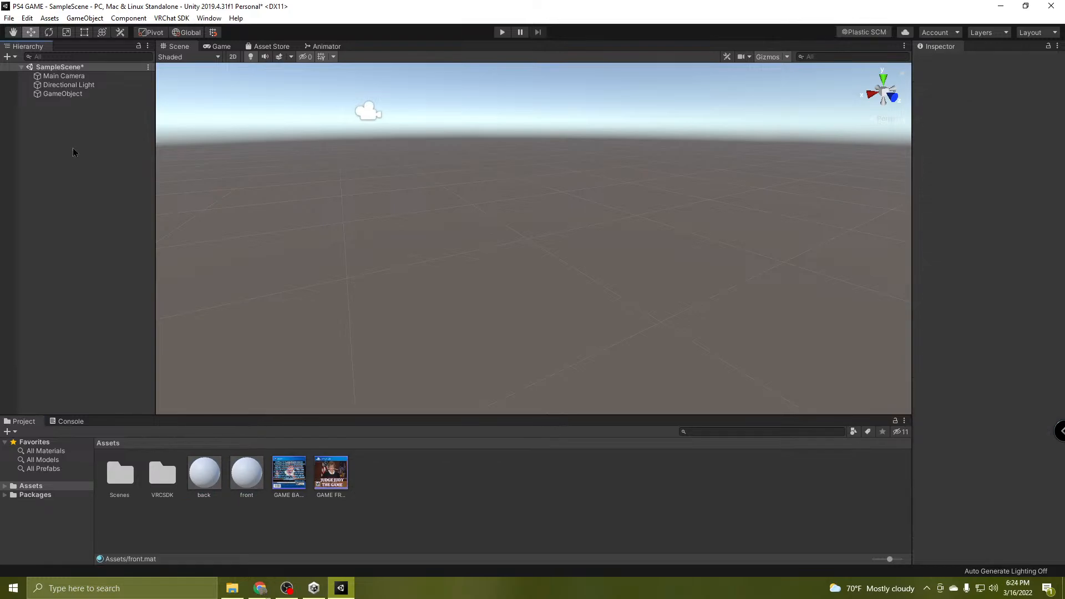
right_click(72, 149)
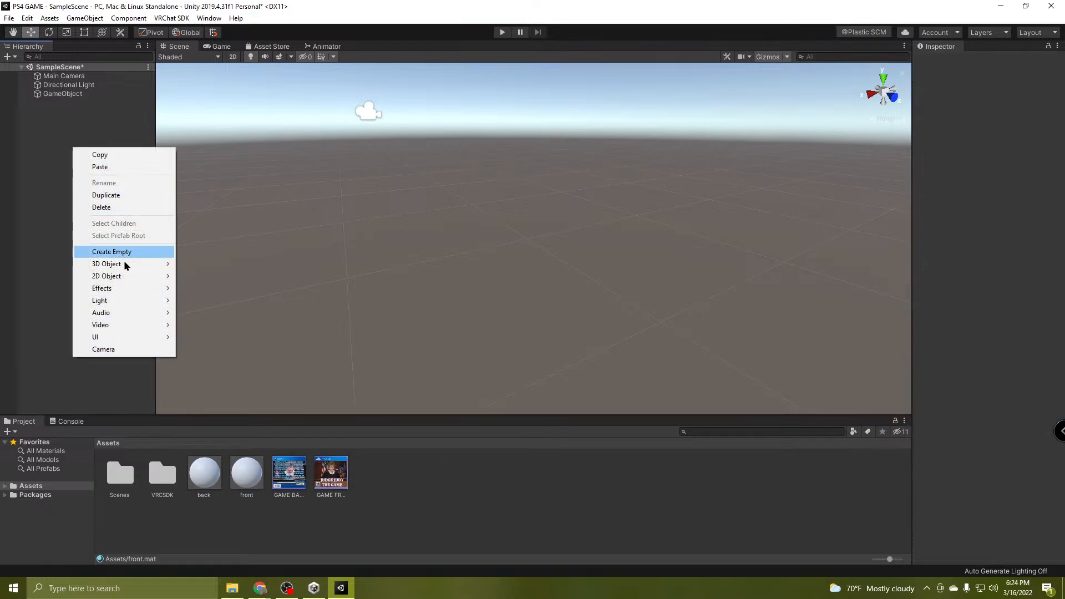
mouse_move(129, 265)
click(215, 314)
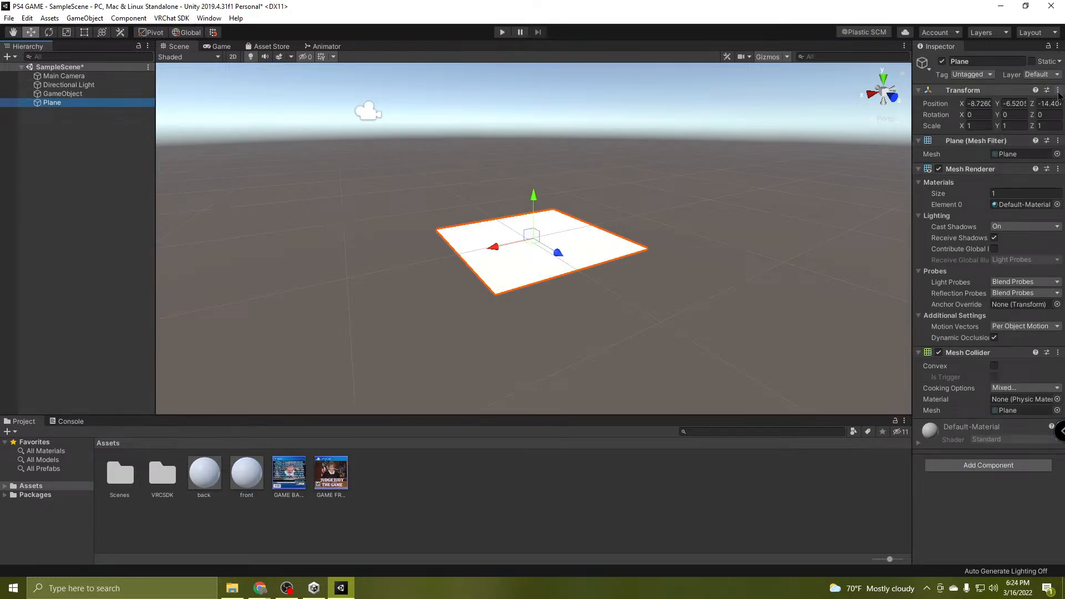
Remove the Mesh Collider component from the Plane and reset its Transform to the defaults.
click(1058, 353)
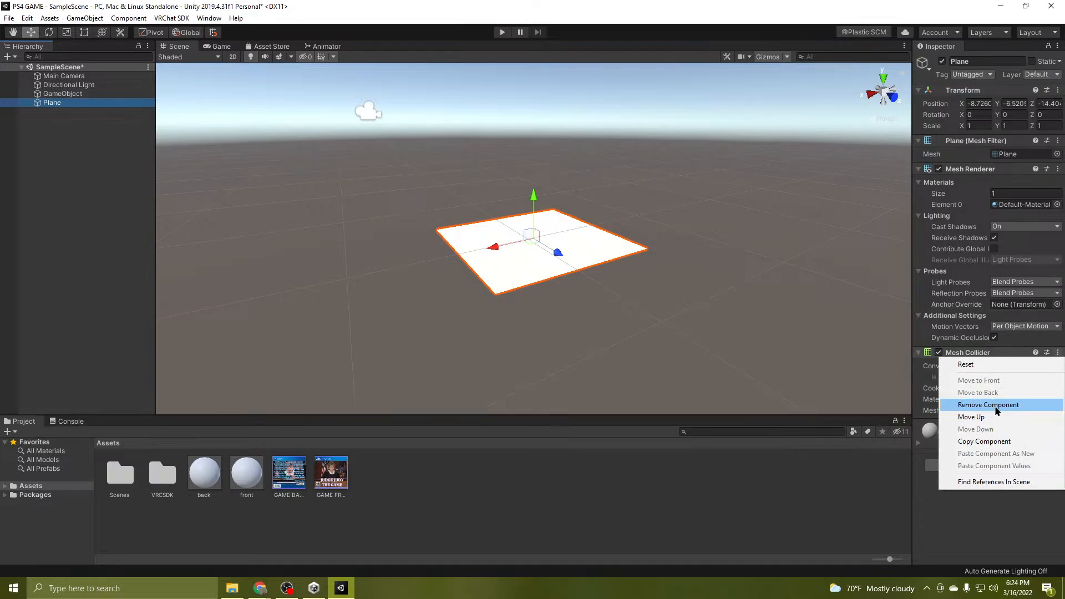
click(832, 495)
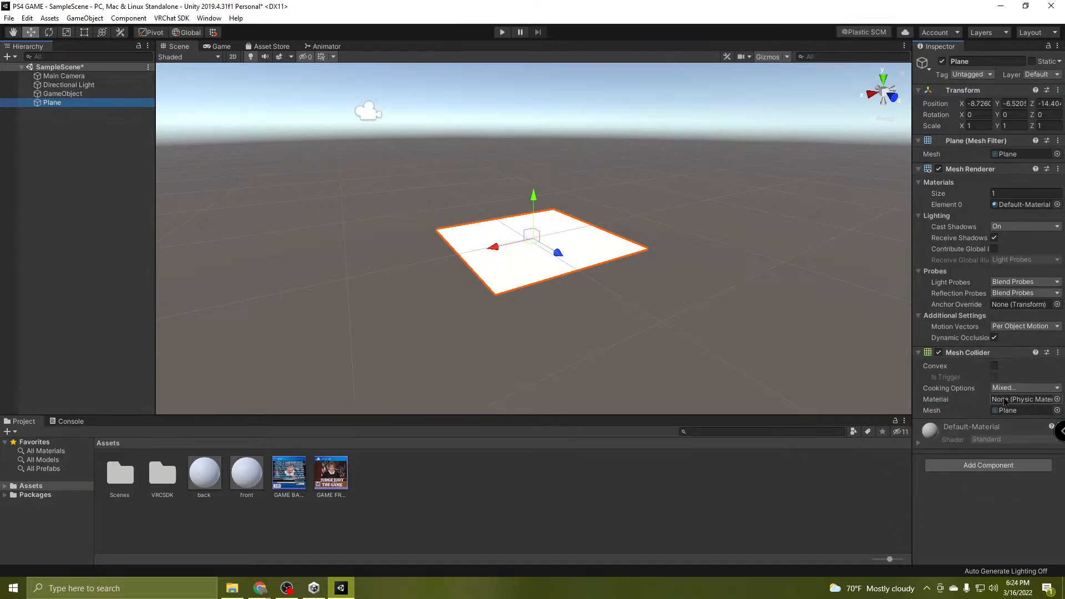
click(1058, 354)
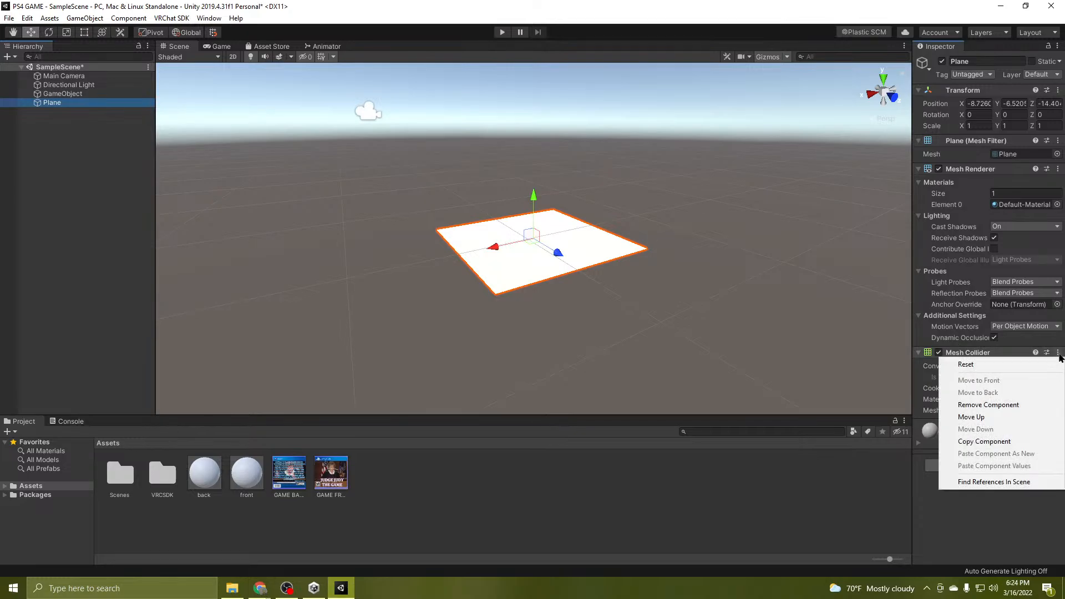
click(1004, 409)
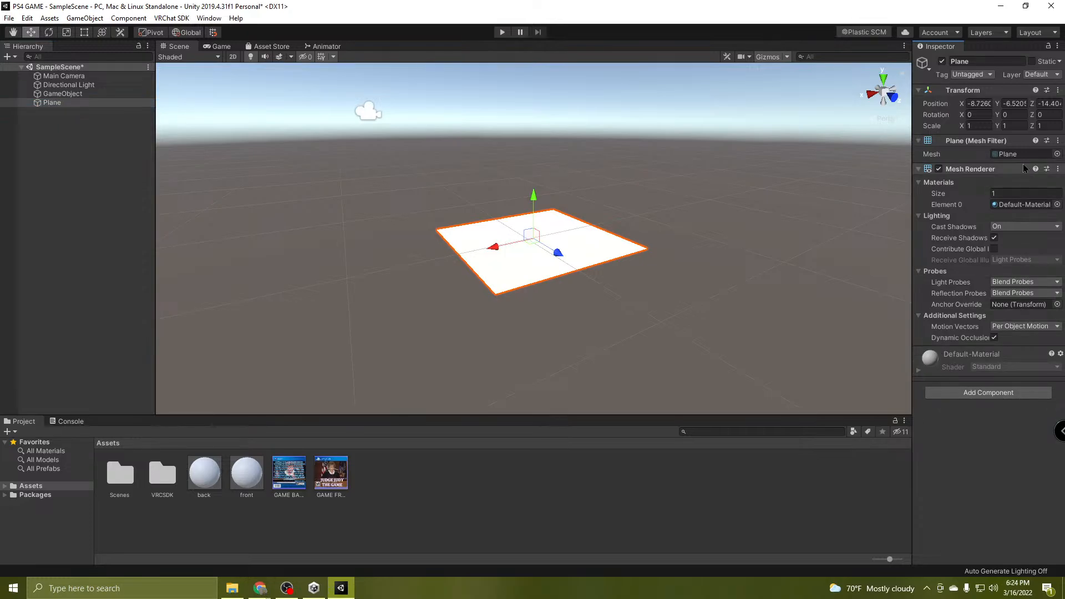
click(1060, 91)
click(983, 103)
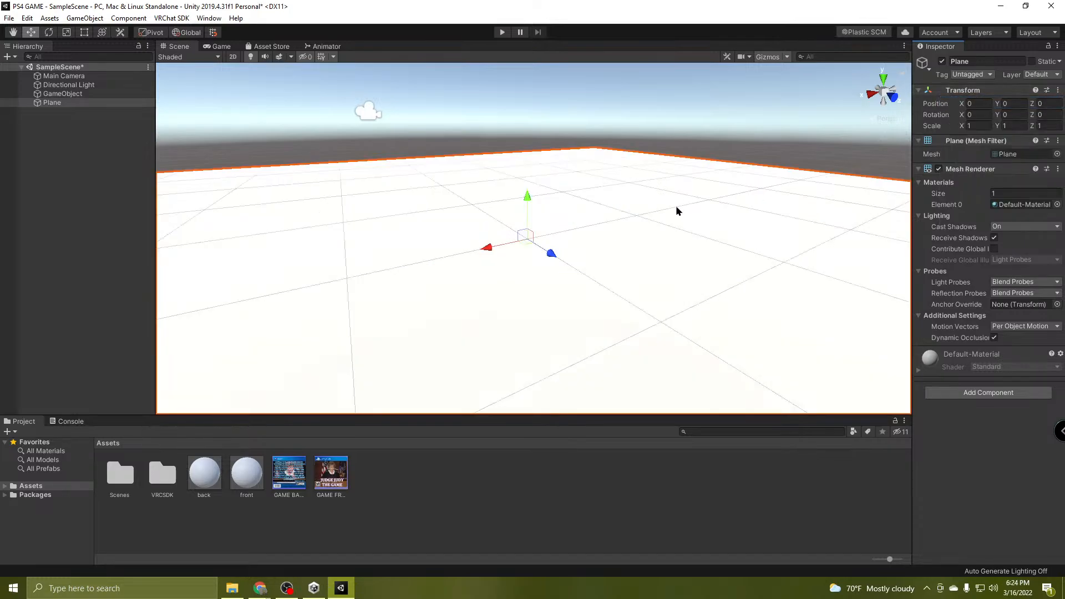
Change the front material's shader to Legacy Shaders/Transparent/Cutout/Diffuse.
right_drag(676, 211, 550, 347)
key(s)
scroll(568, 352, down, 3)
key(w)
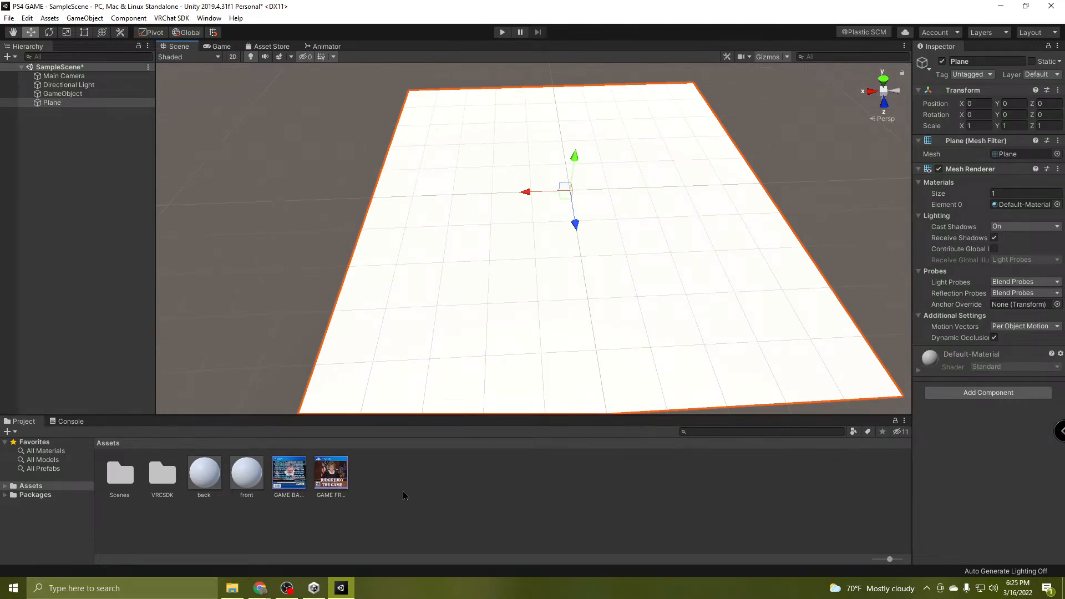
click(254, 478)
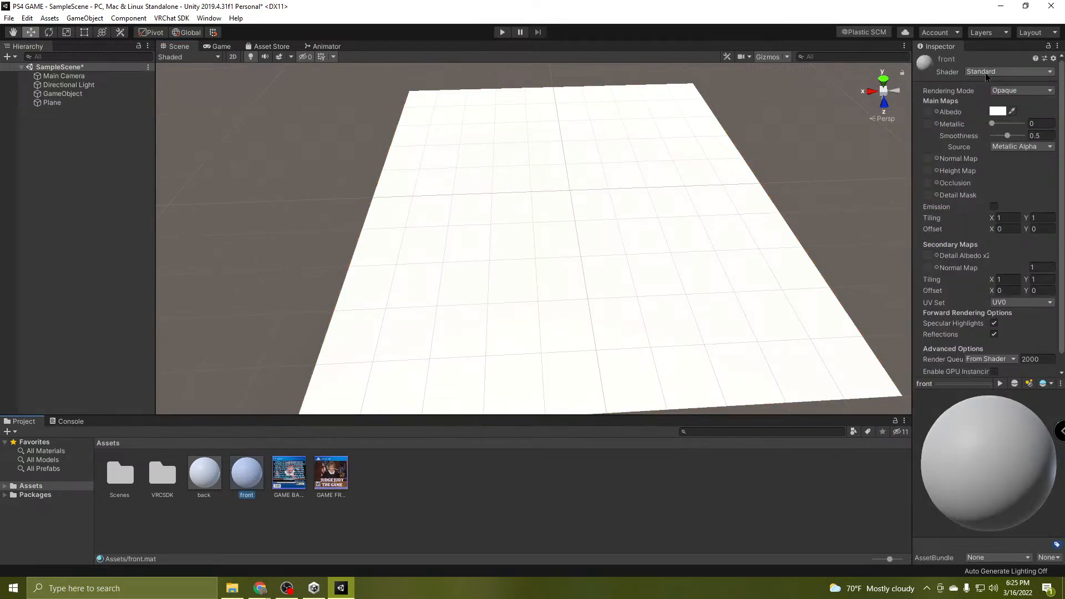
click(986, 73)
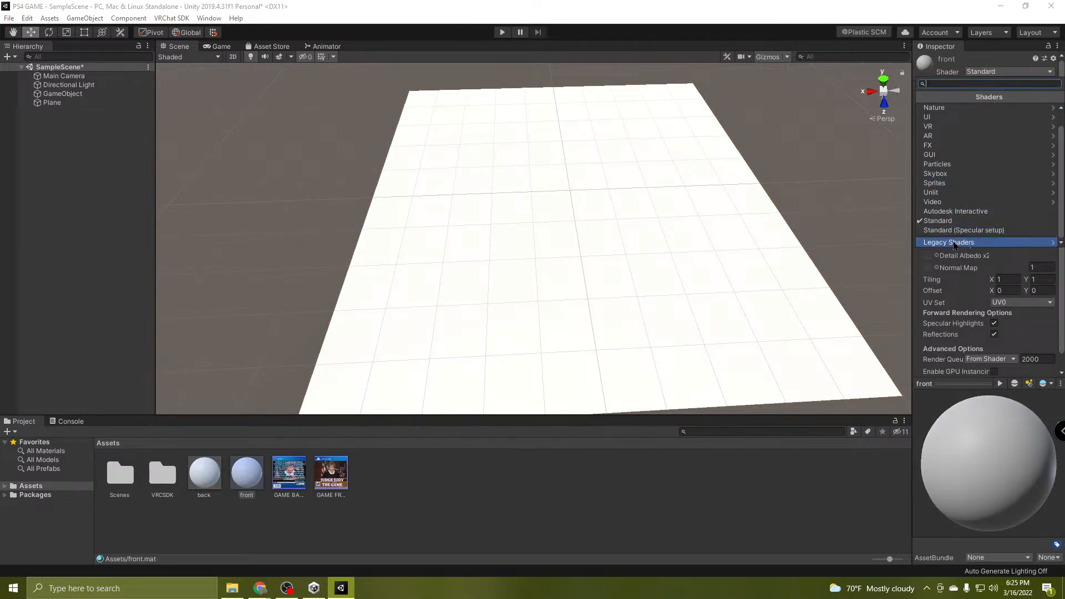
click(953, 243)
click(953, 233)
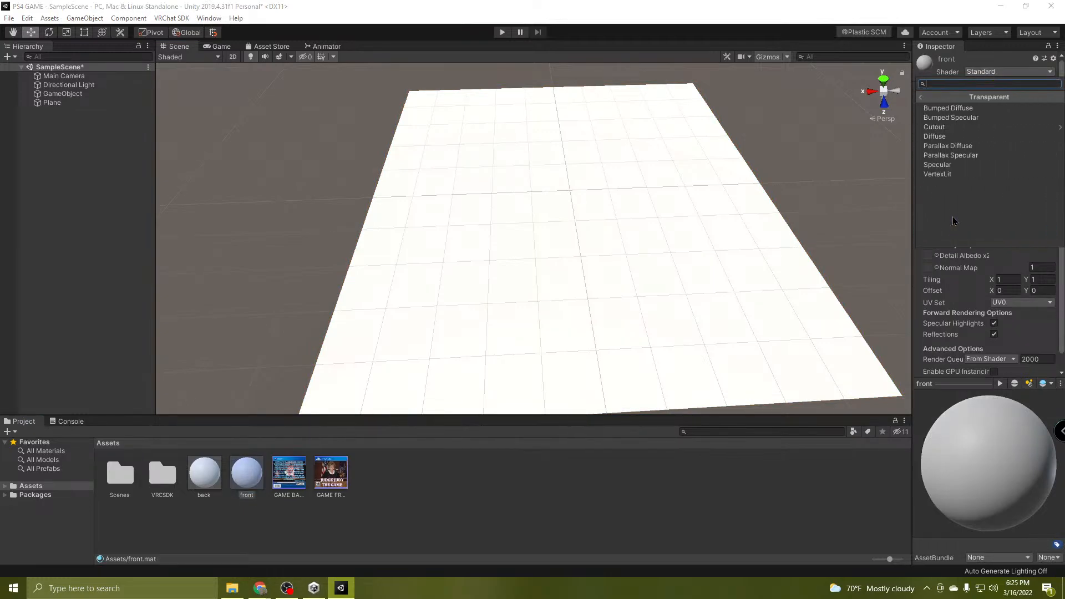
click(950, 127)
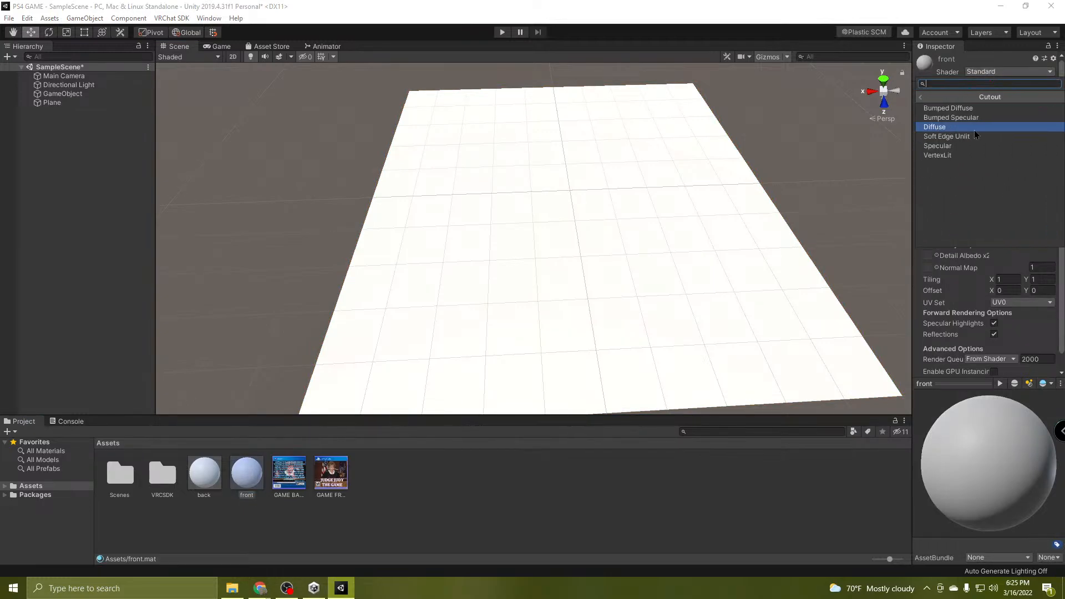
click(943, 128)
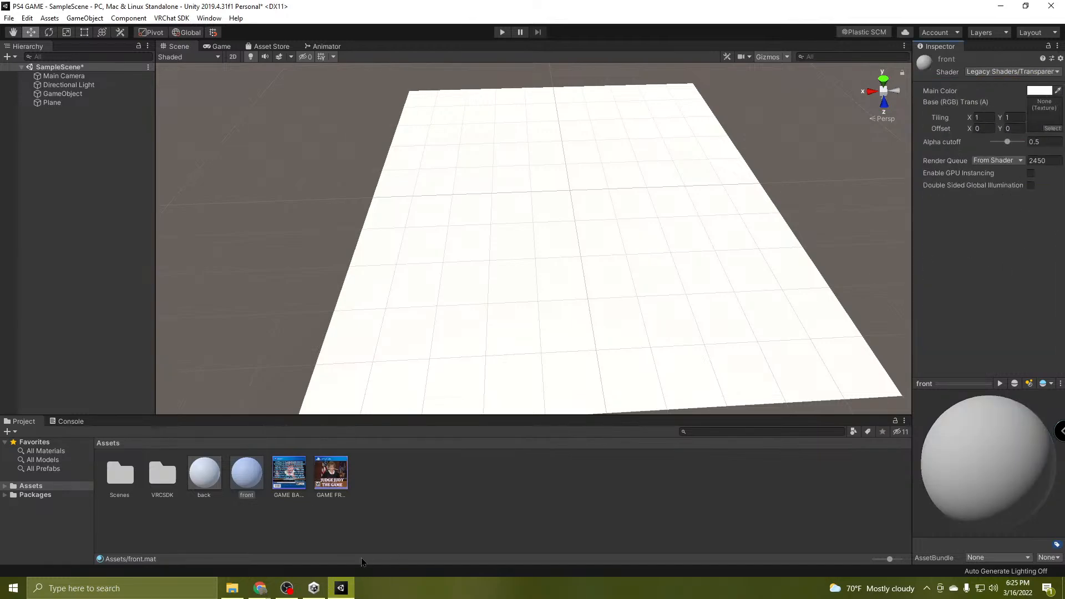
Assign the front cover image as the front material's base texture and apply the material to the Plane.
click(247, 474)
drag(333, 480, 1051, 128)
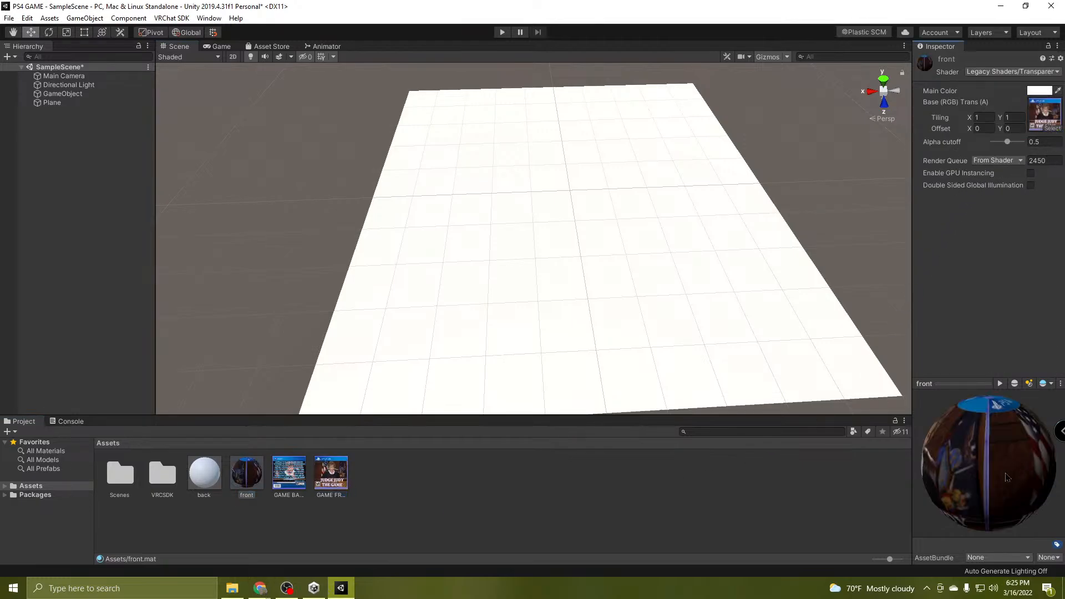
drag(1007, 478, 813, 517)
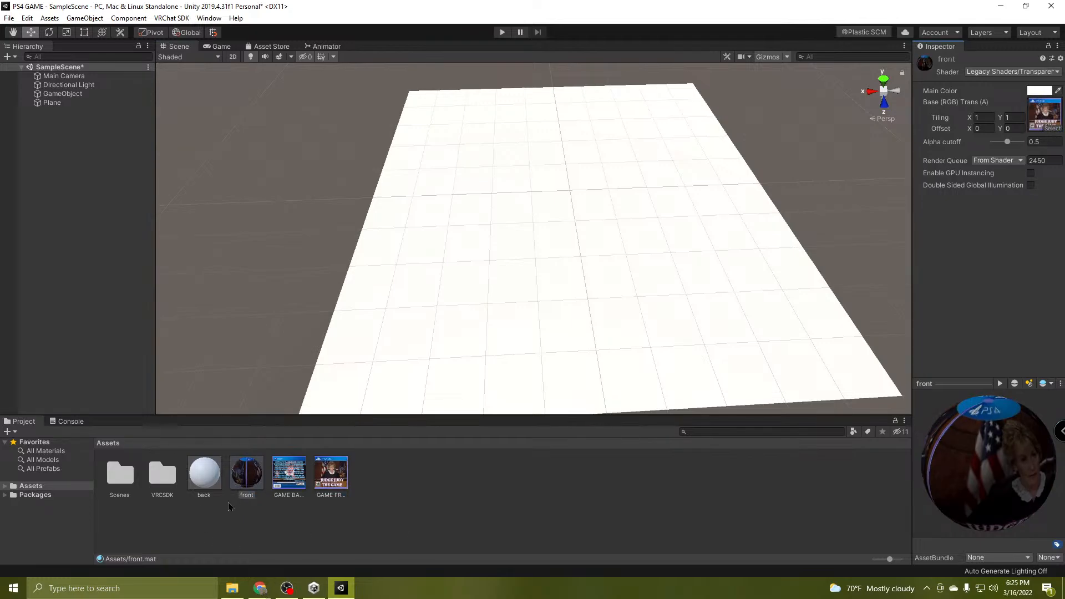
drag(249, 478, 497, 334)
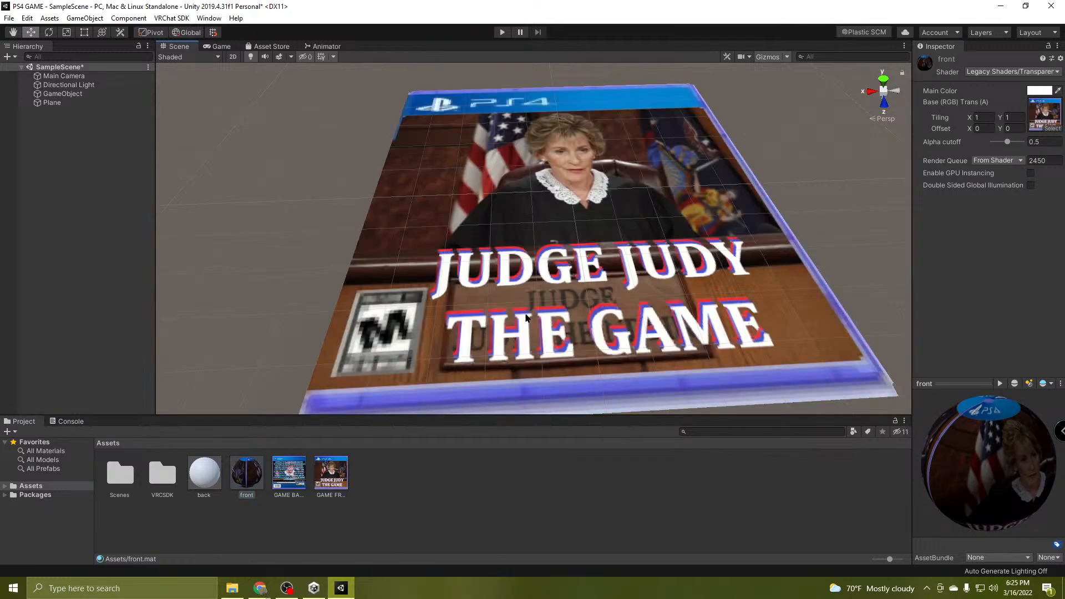
Raise the front material's alpha cutoff to 0.88.
right_drag(627, 255, 617, 348)
scroll(620, 221, down, 2)
key(w)
key(s)
key(w)
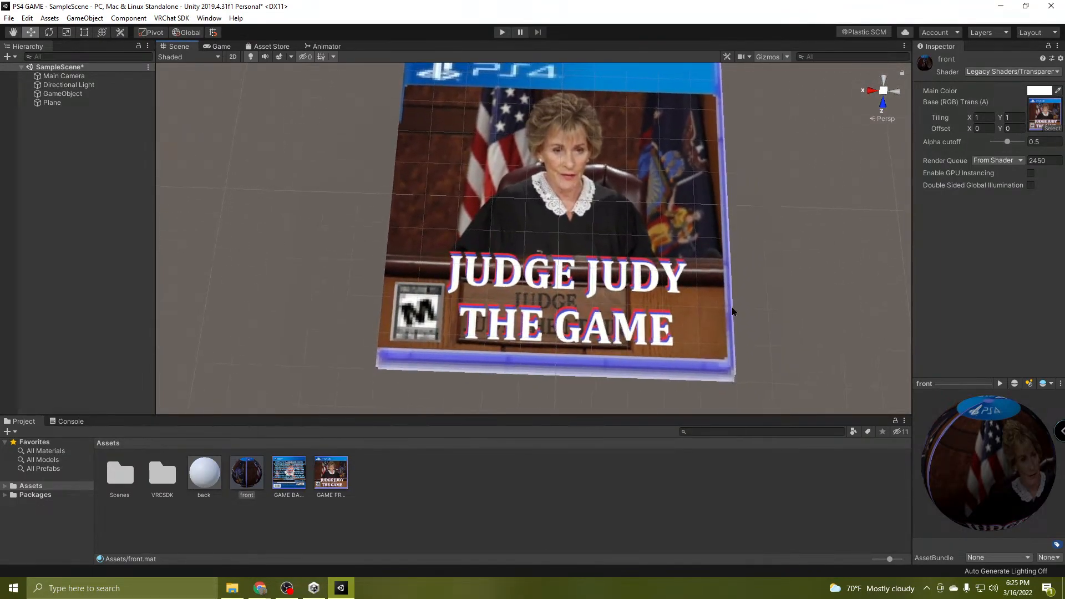
click(1008, 142)
drag(1002, 146, 1018, 165)
mouse_move(660, 247)
right_down()
mouse_move(706, 185)
mouse_move(669, 244)
right_up()
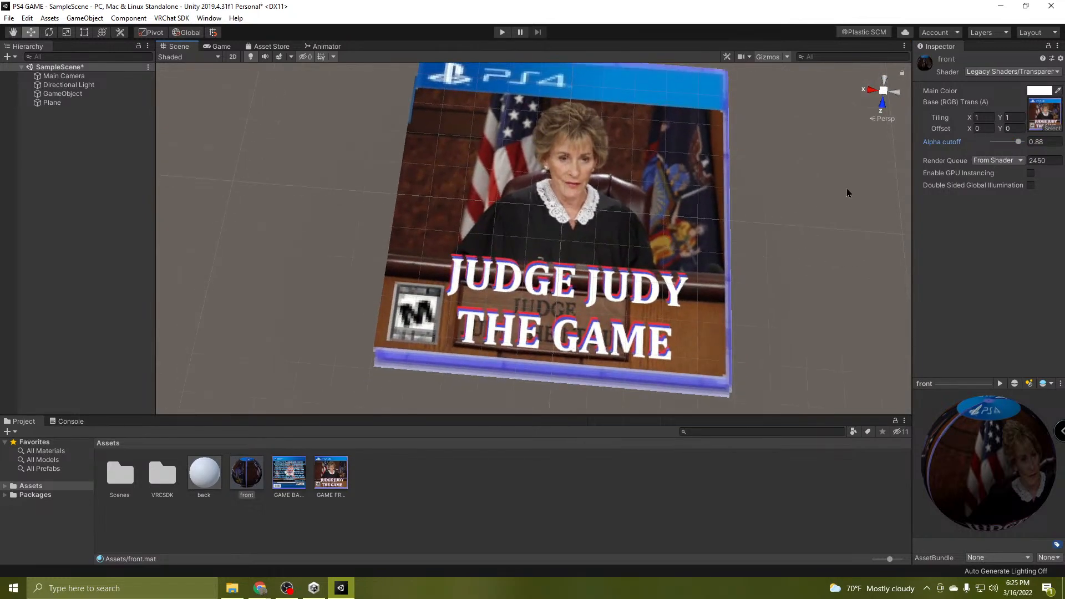
Stand the Plane upright by setting its X rotation to 90.
click(54, 104)
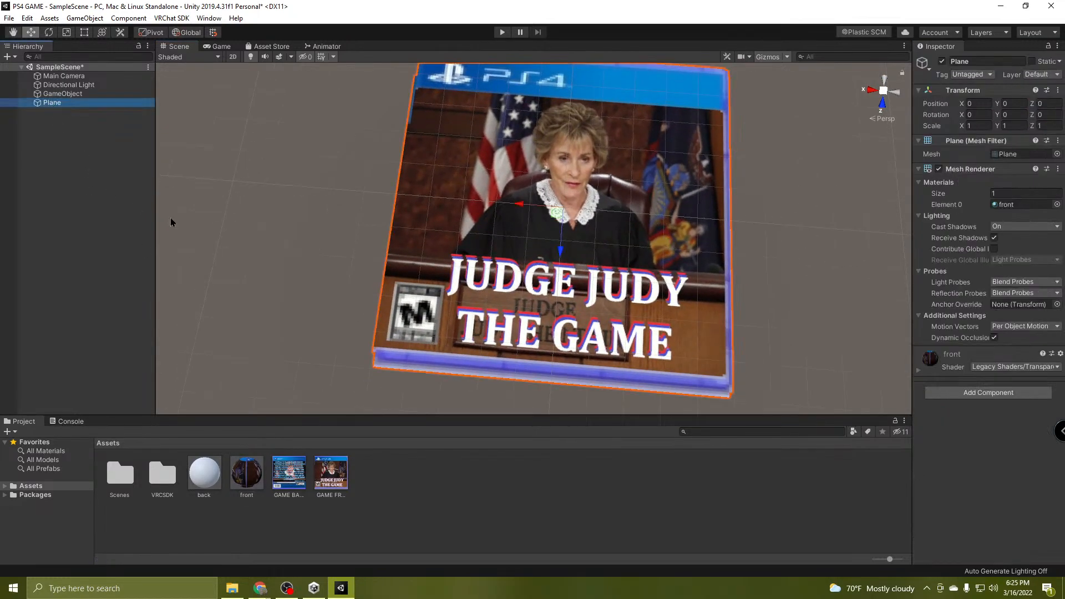
right_drag(570, 276, 607, 220)
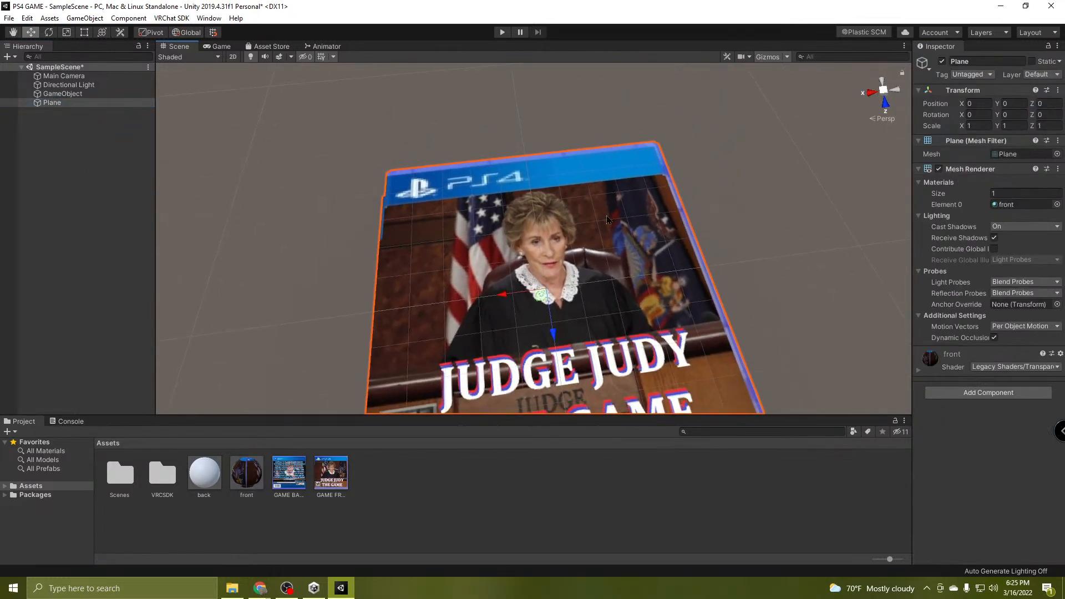
click(981, 113)
text(90)
right_drag(619, 344, 597, 169)
key(w)
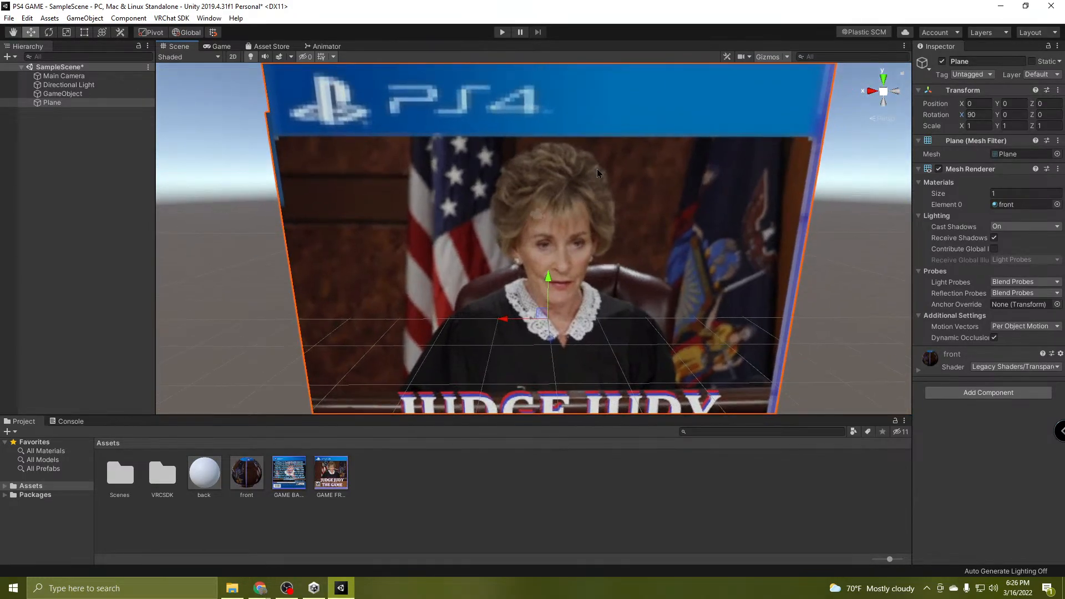
Shrink the Plane by setting its X and Z scale to 0.1.
click(981, 126)
text(0.1)
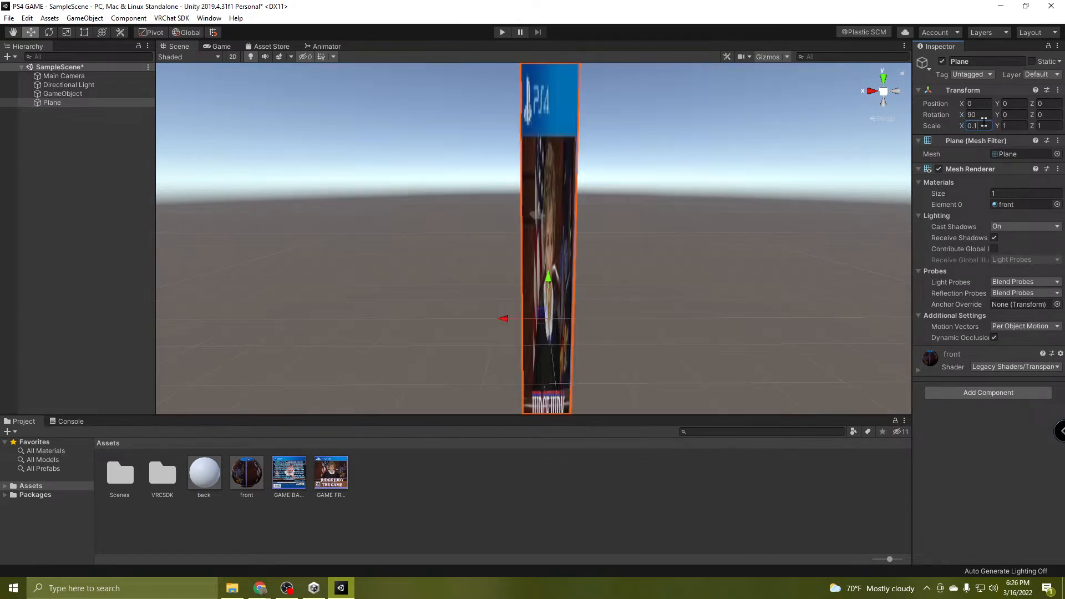
click(1042, 125)
text(0.1)
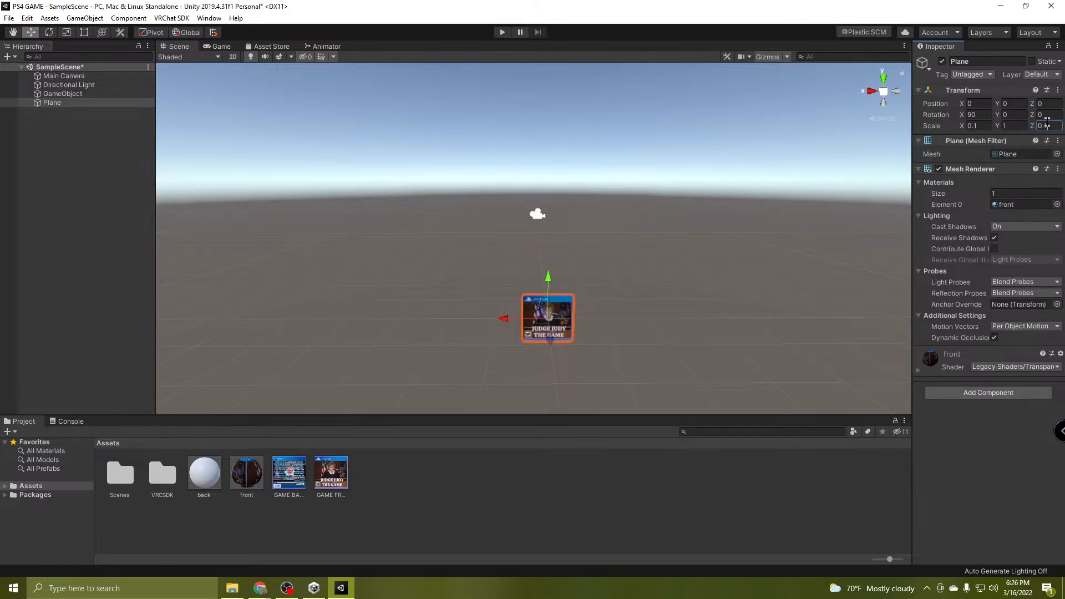
alt+drag(666, 236, 659, 304)
Try Y positions of 0.4, 0.44 and 0.45 to raise the Plane's lower edge to ground level.
click(1015, 104)
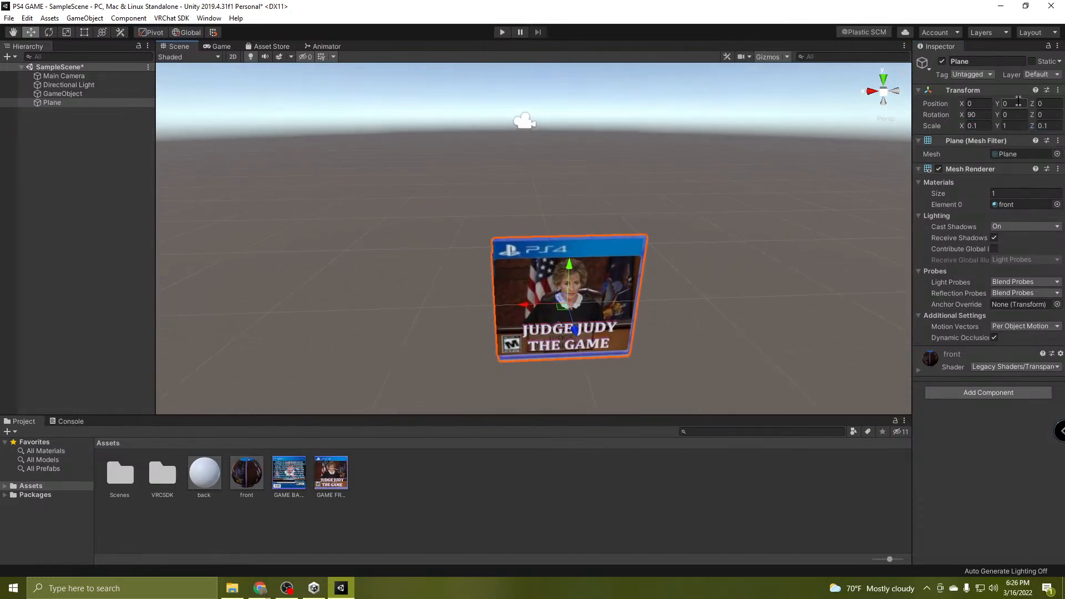
text(0.4)
right_drag(669, 261, 663, 316)
key(w)
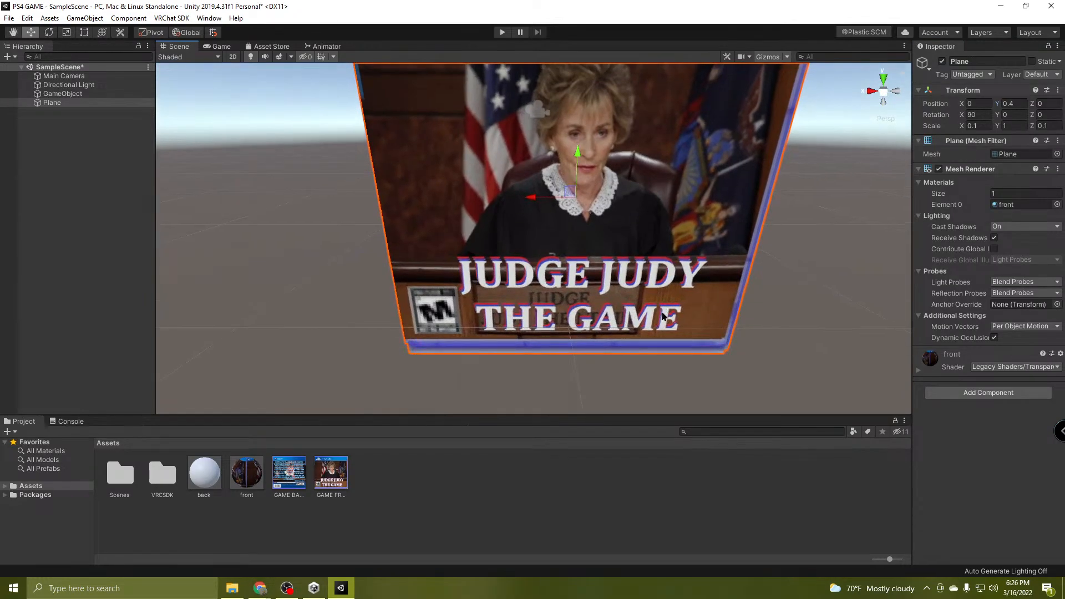
click(1018, 104)
text(0.)
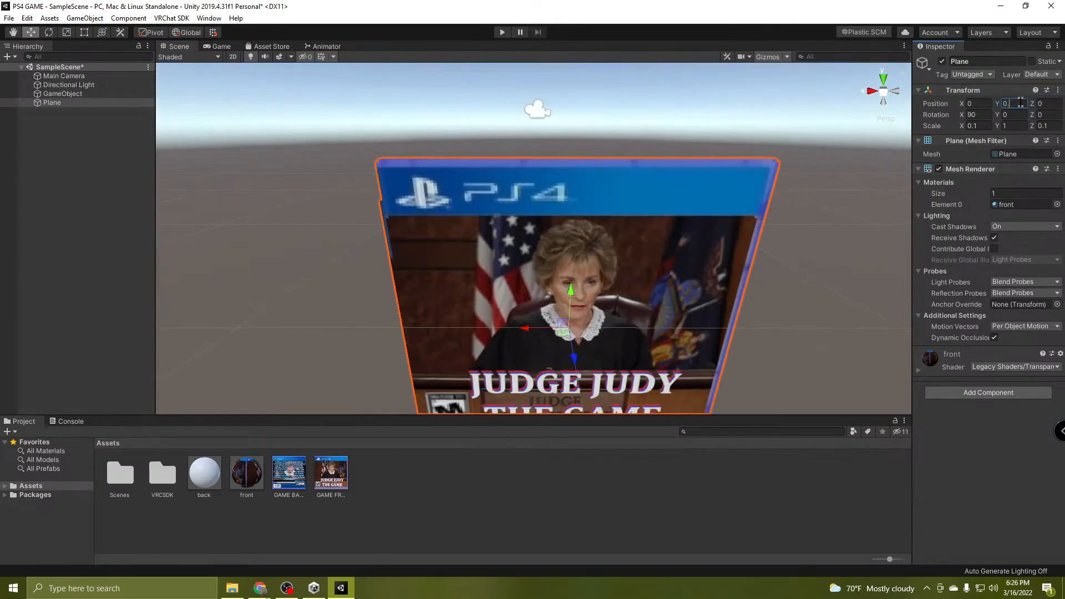
text(44)
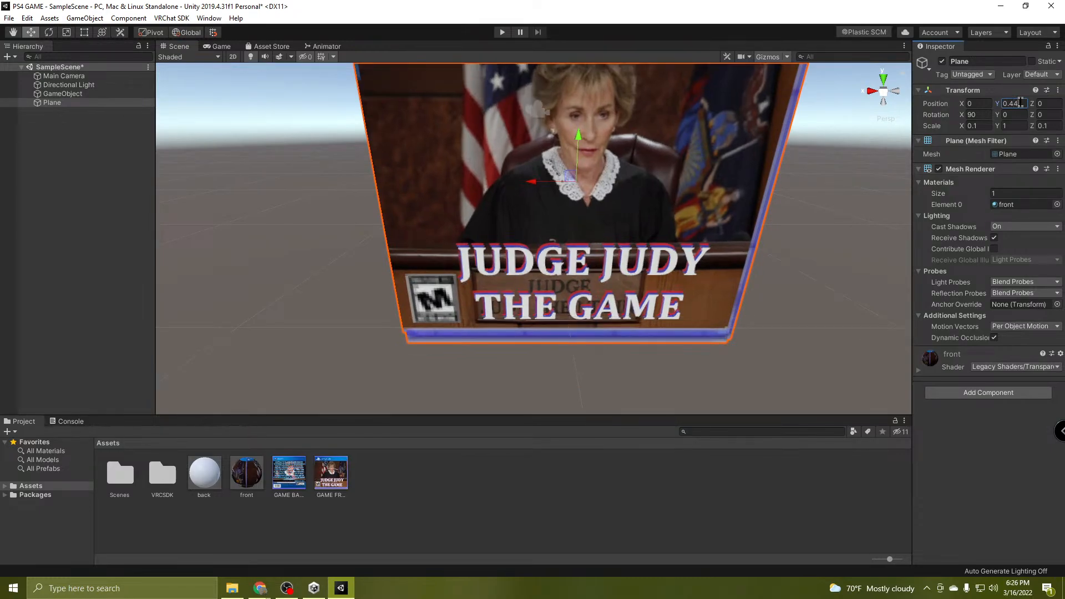
key(BackSpace)
text(5)
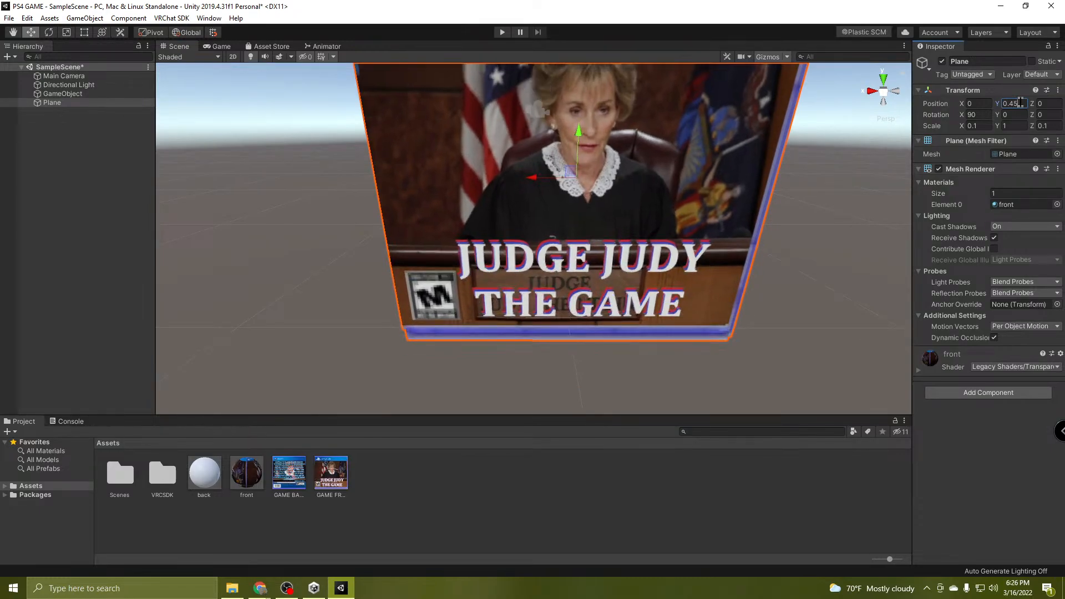
Set the Plane's Y position to 0.5.
key(BackSpace)
key(BackSpace)
text(5)
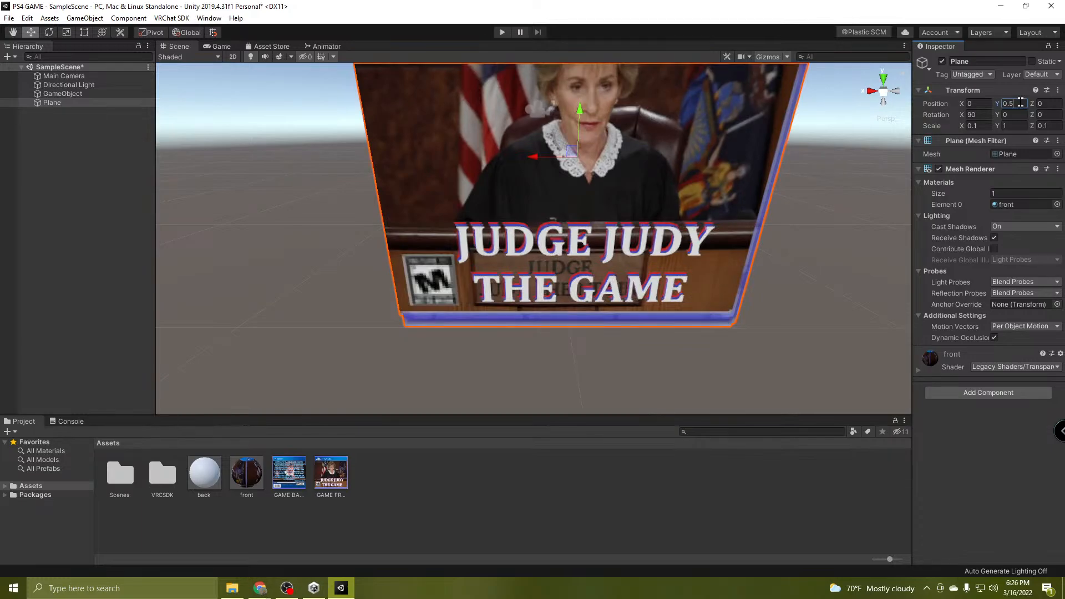
right_drag(656, 278, 631, 285)
key(w)
key(s)
key(s)
key(s)
key(w)
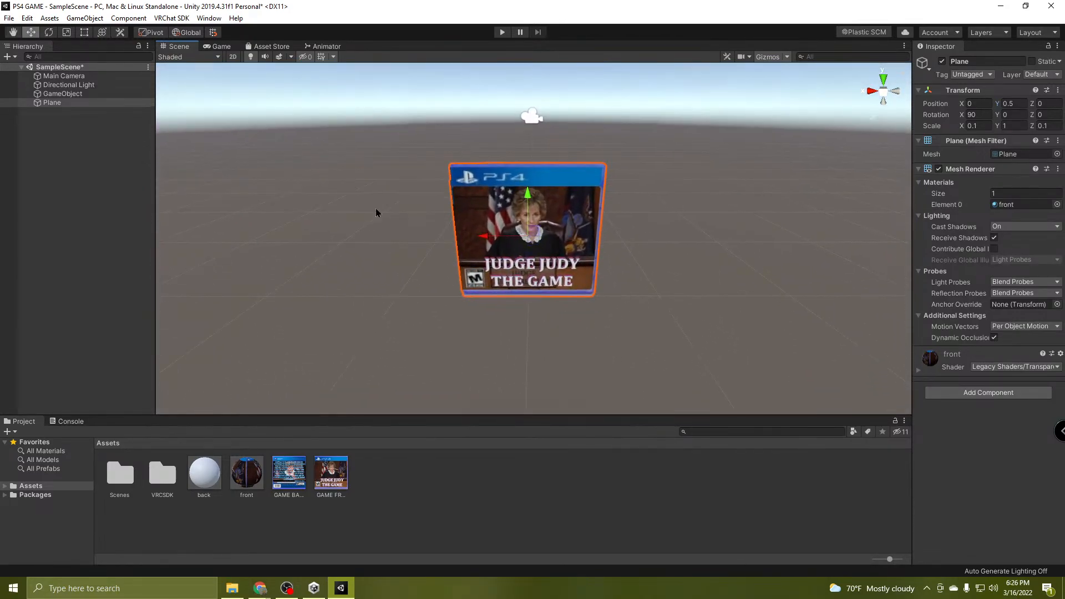
Rename the Plane object with the front cover as front.
click(52, 103)
click(52, 104)
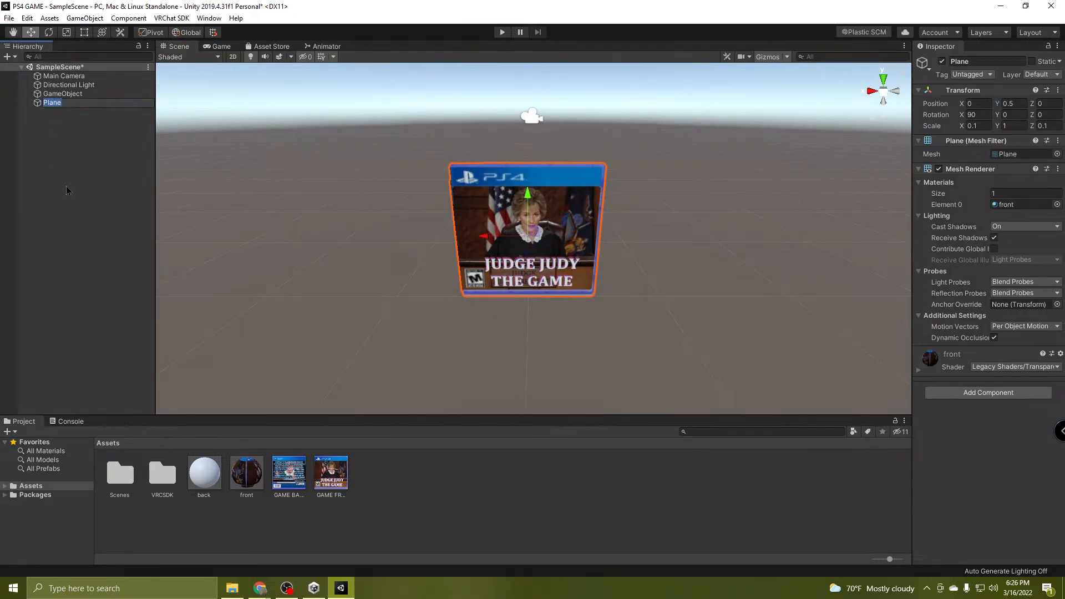
text(front)
click(66, 190)
Add another 3D Plane object at the root of the scene for the back cover.
right_click(69, 146)
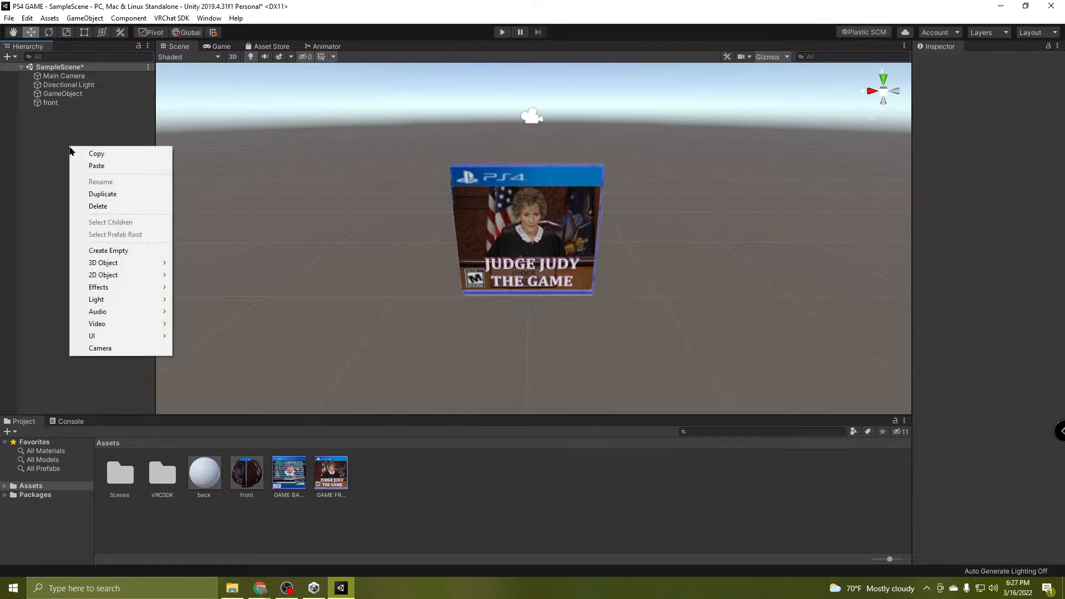
mouse_move(131, 264)
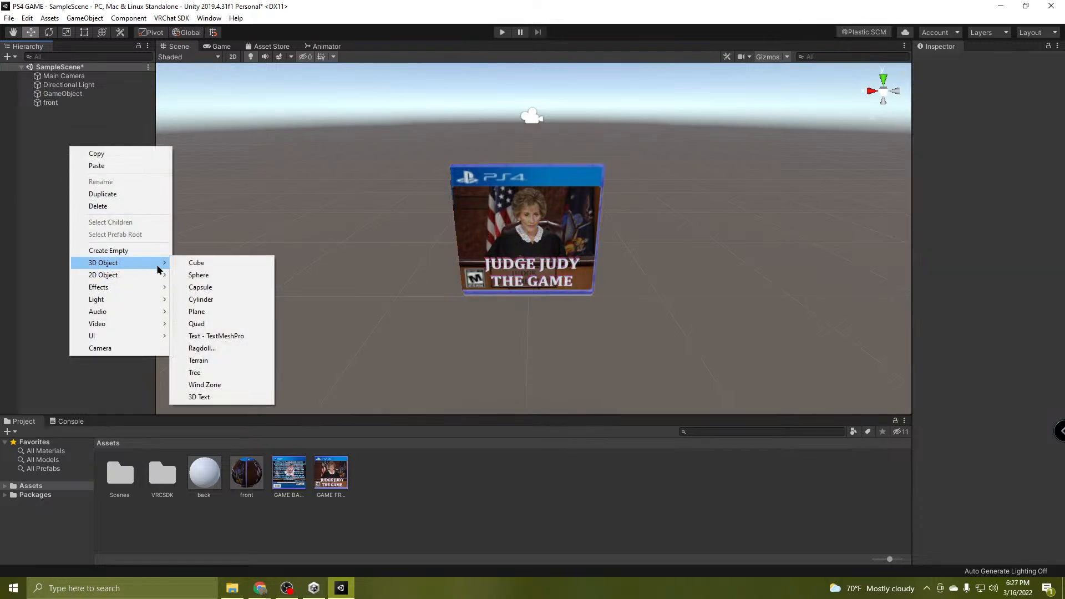
click(205, 315)
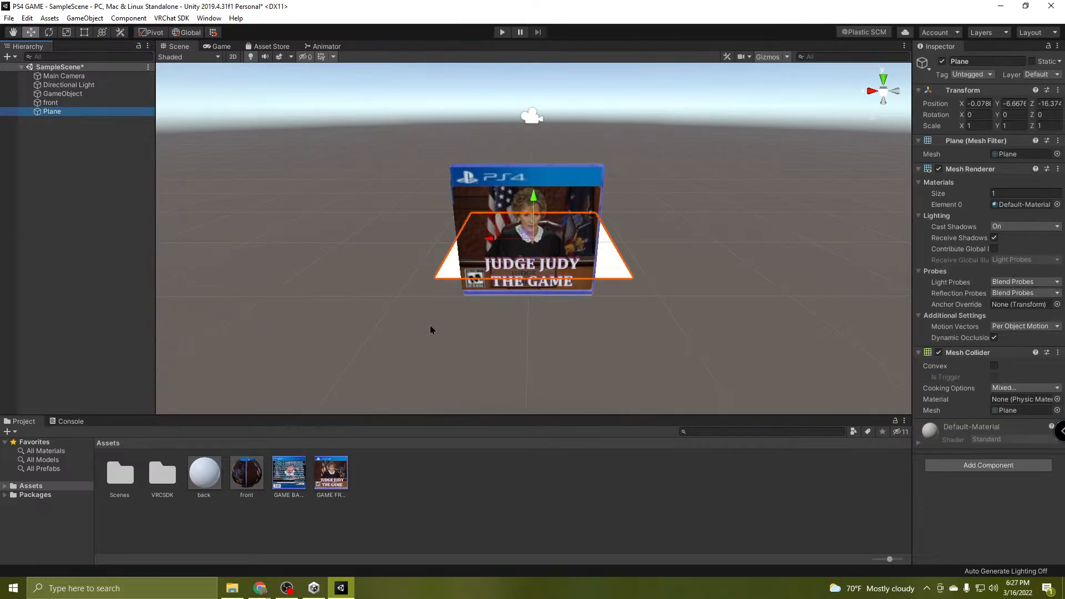
Remove the Mesh Collider component from the new Plane and reset its Transform to the defaults.
click(1058, 353)
click(997, 406)
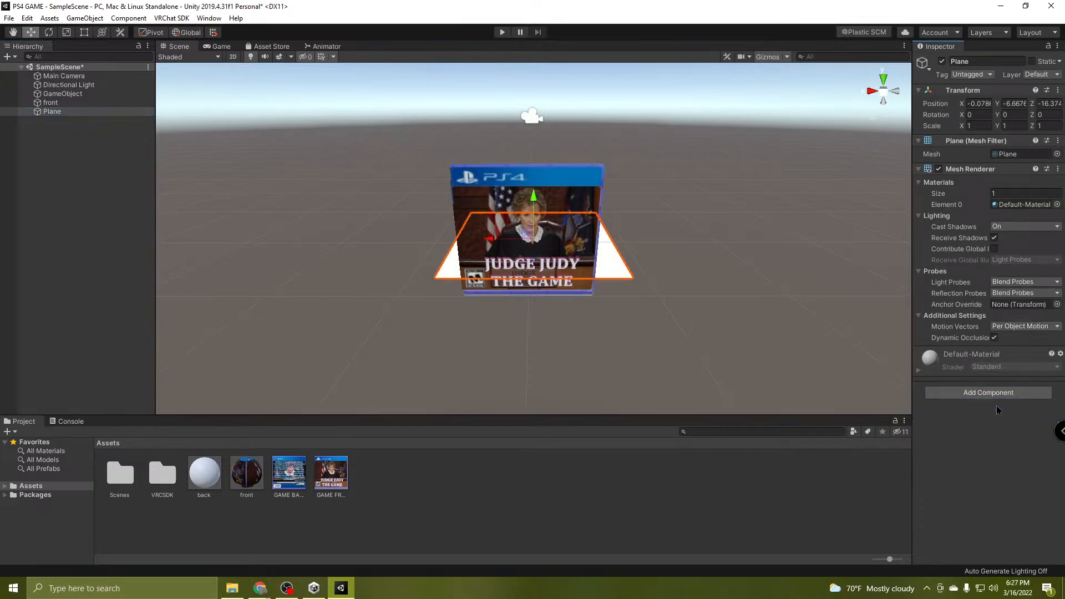
click(1058, 90)
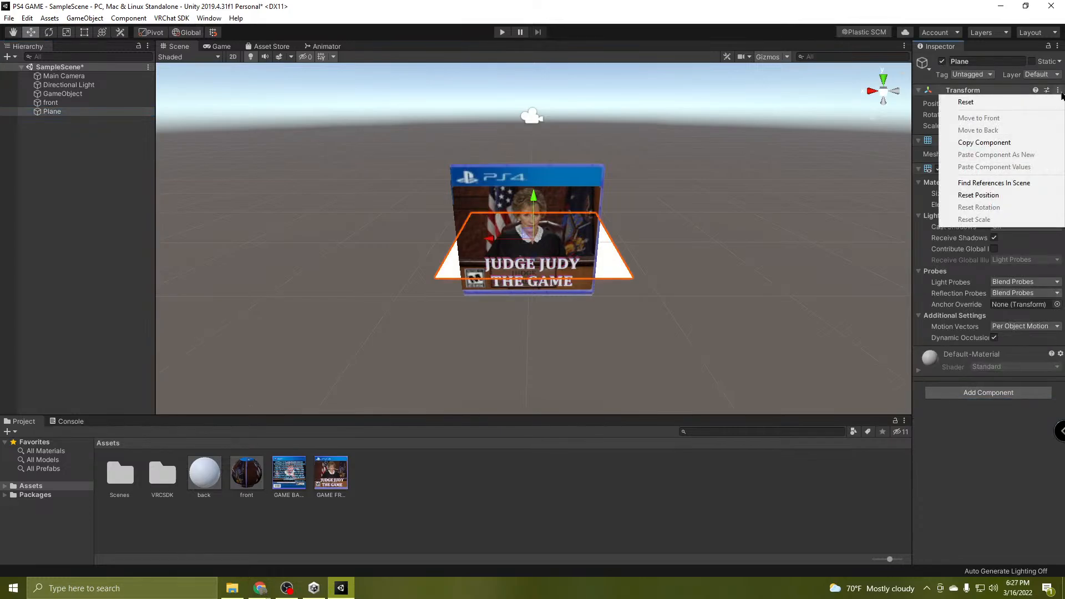
click(1000, 102)
Change the back material's shader to Legacy Shaders/Transparent/Cutout/Diffuse.
right_drag(565, 238, 572, 311)
key(d)
key(s)
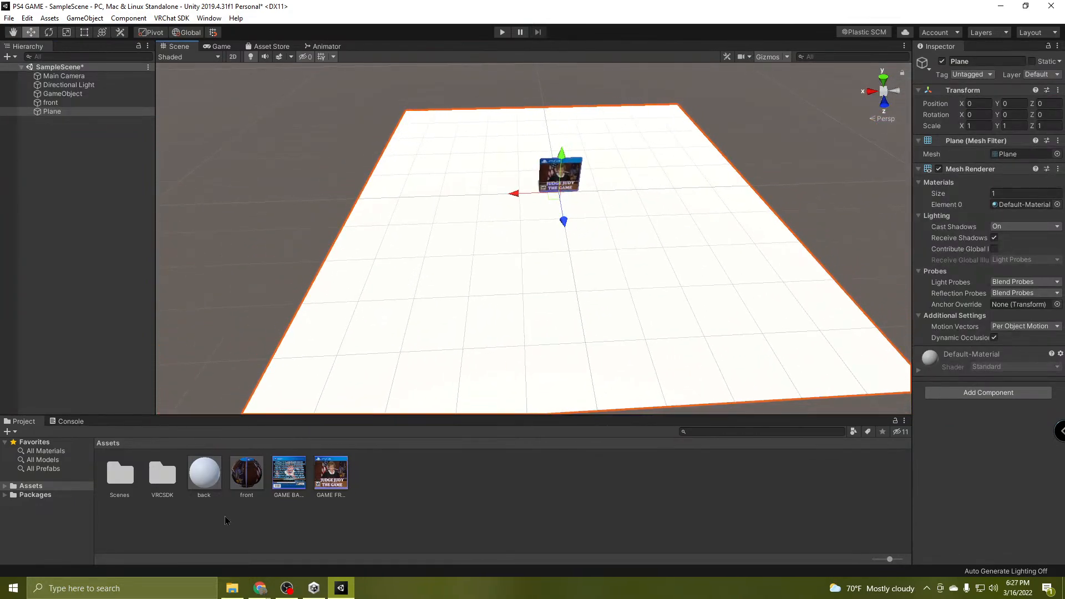
click(211, 484)
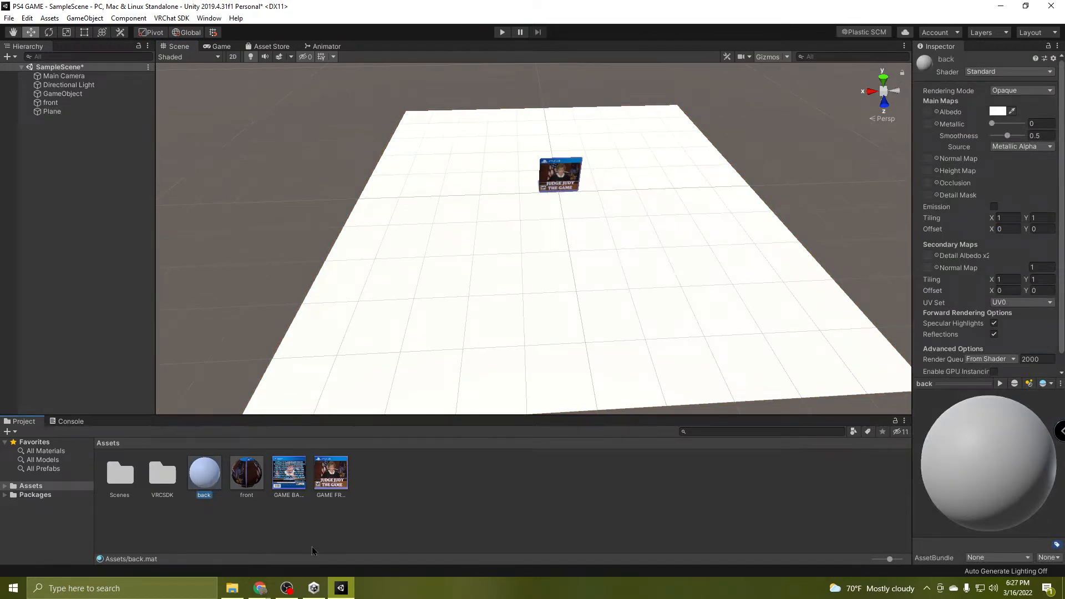
click(992, 72)
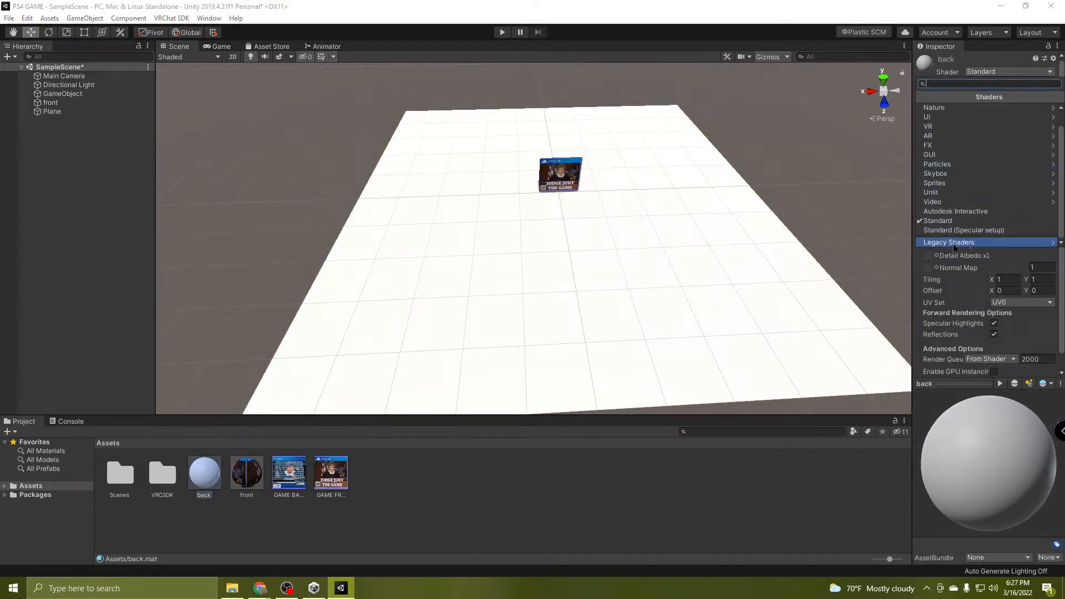
click(954, 245)
click(956, 231)
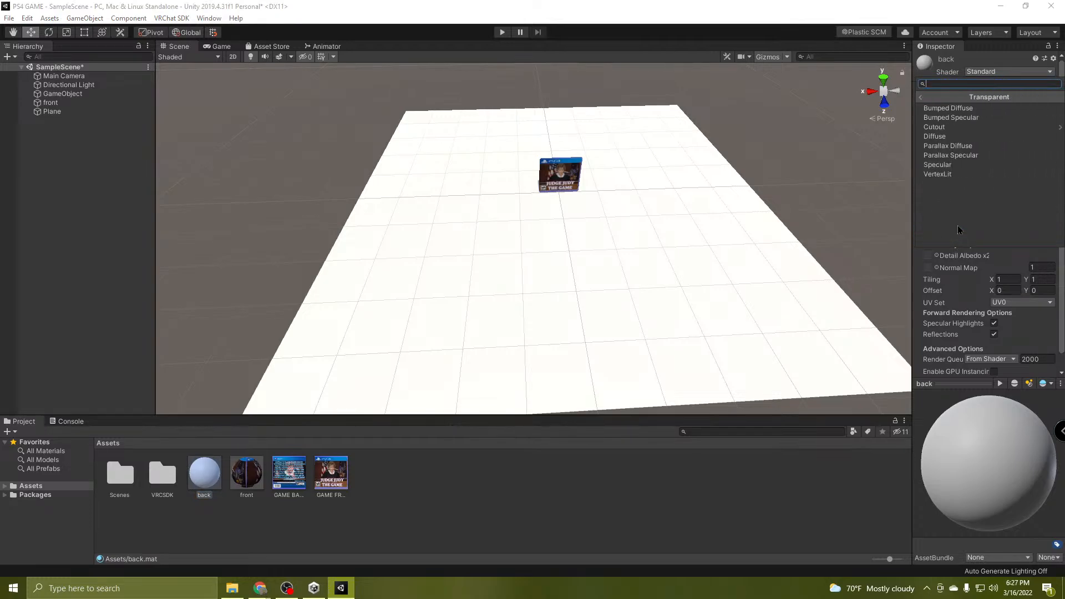
click(948, 128)
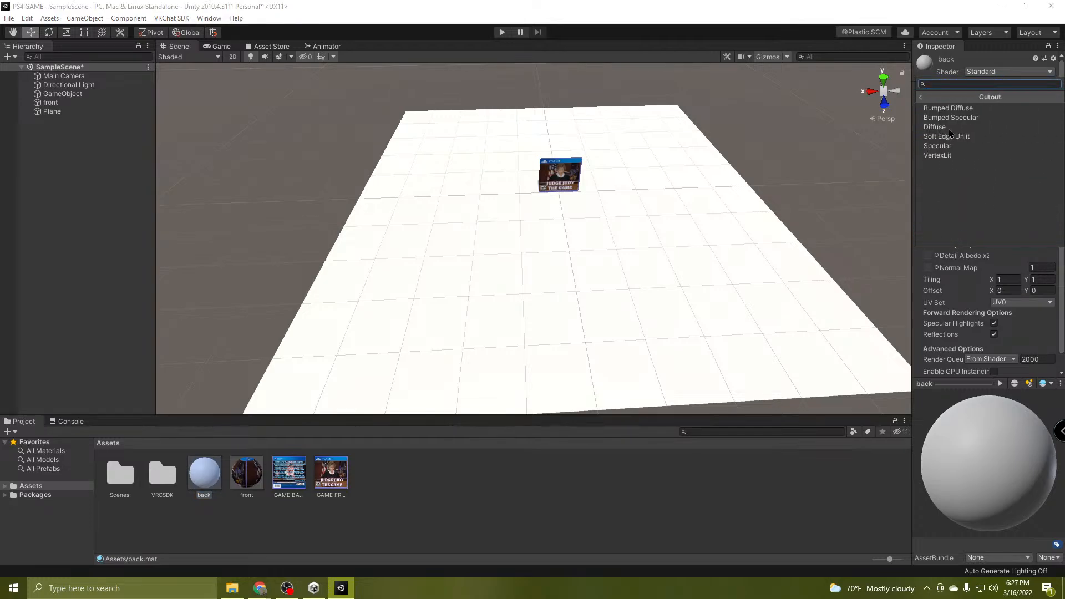
click(943, 127)
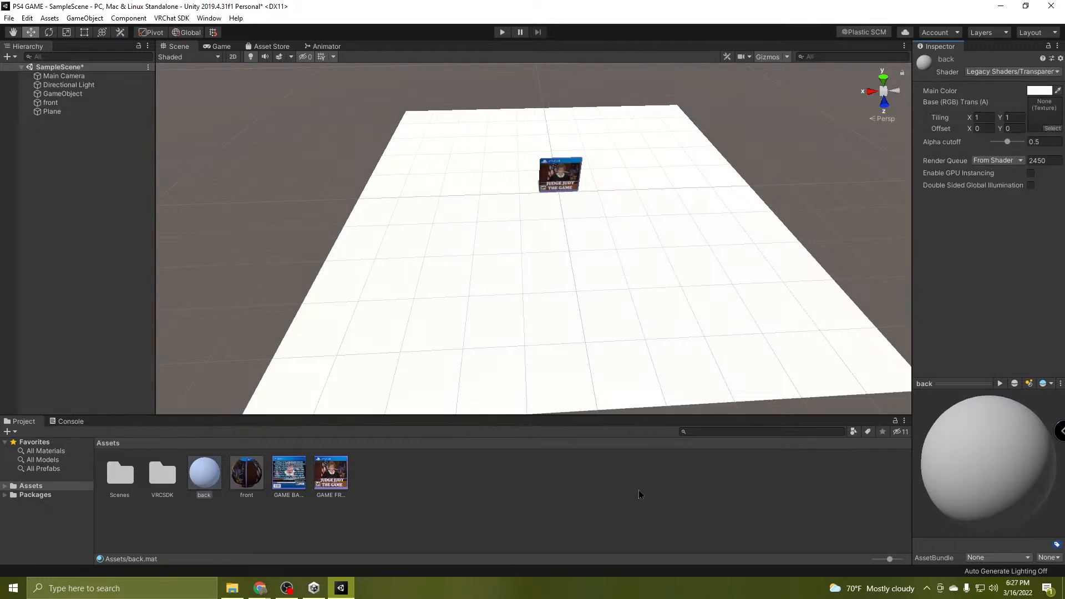
Assign the game back cover image as the back material's base texture and apply the material to the Plane.
click(202, 471)
drag(290, 478, 1041, 126)
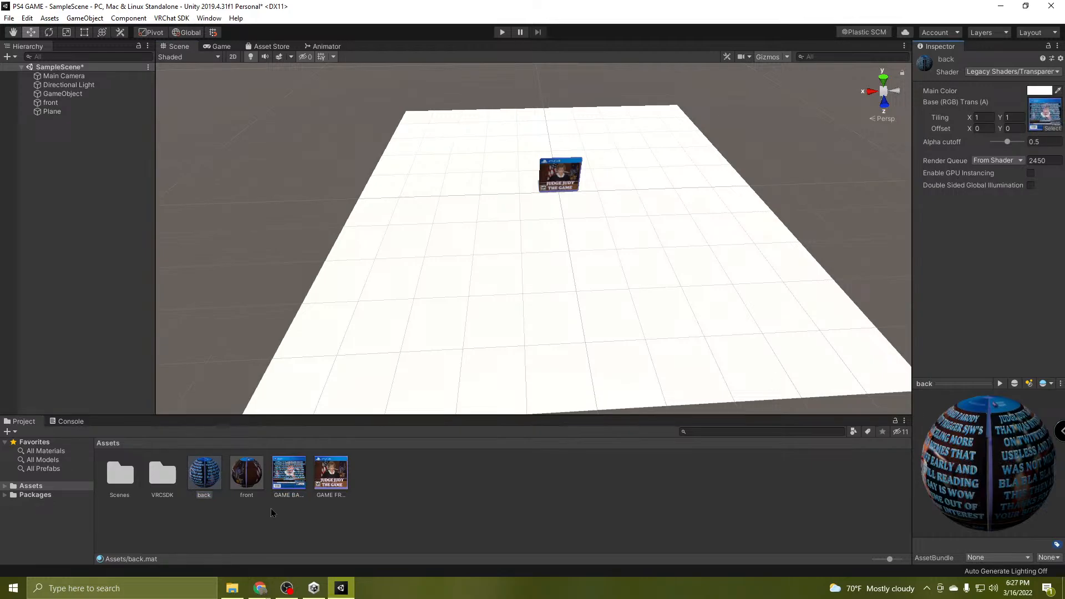
drag(205, 484, 410, 360)
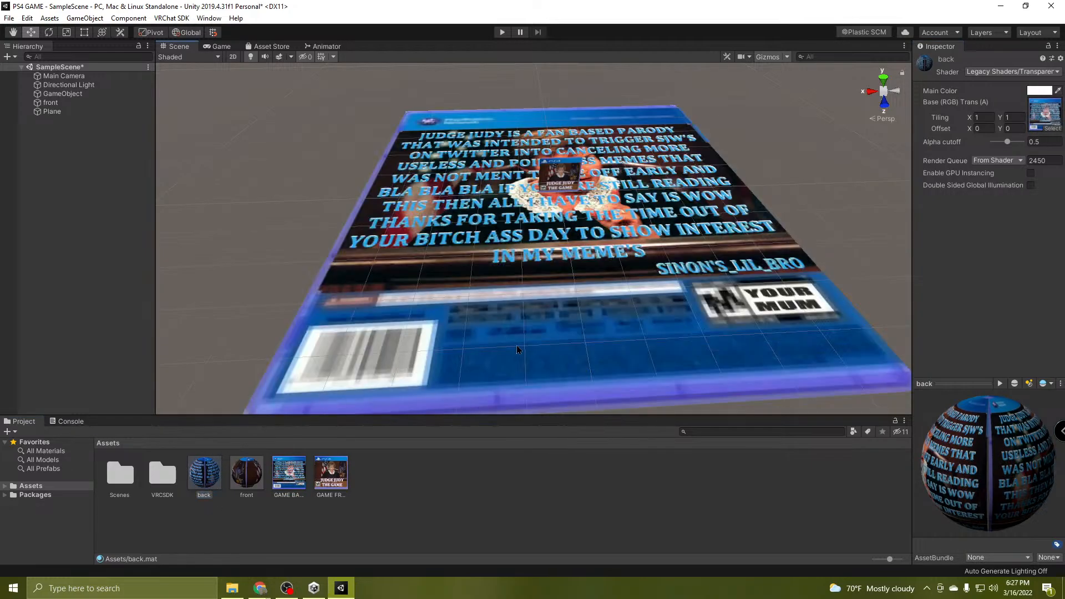
Set the back material's alpha cutoff to 0.42, checking the edges of the cover.
right_drag(517, 349, 634, 321)
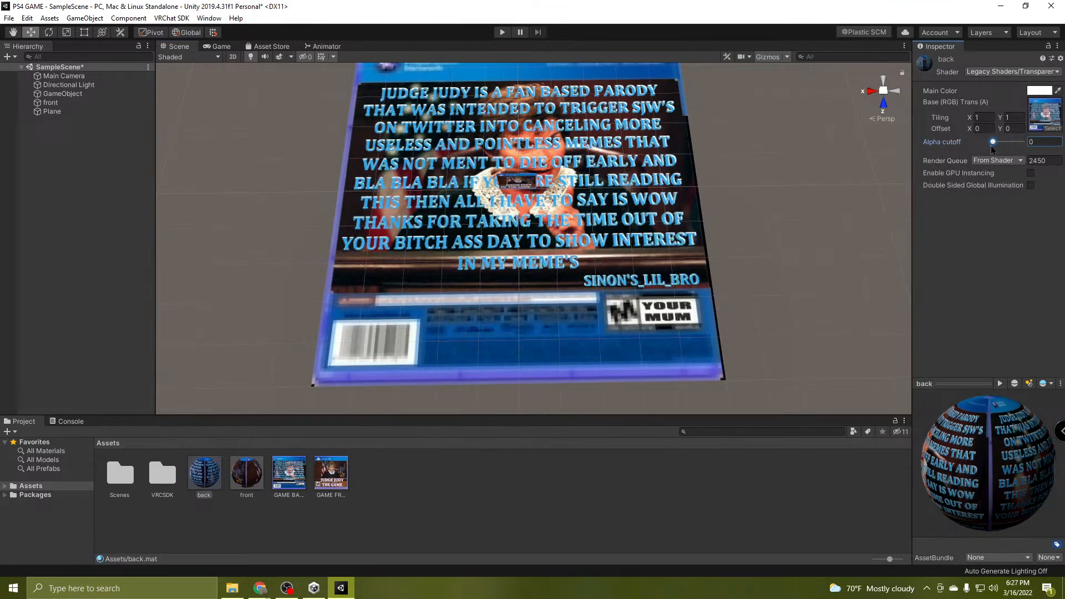
drag(1008, 152, 1024, 156)
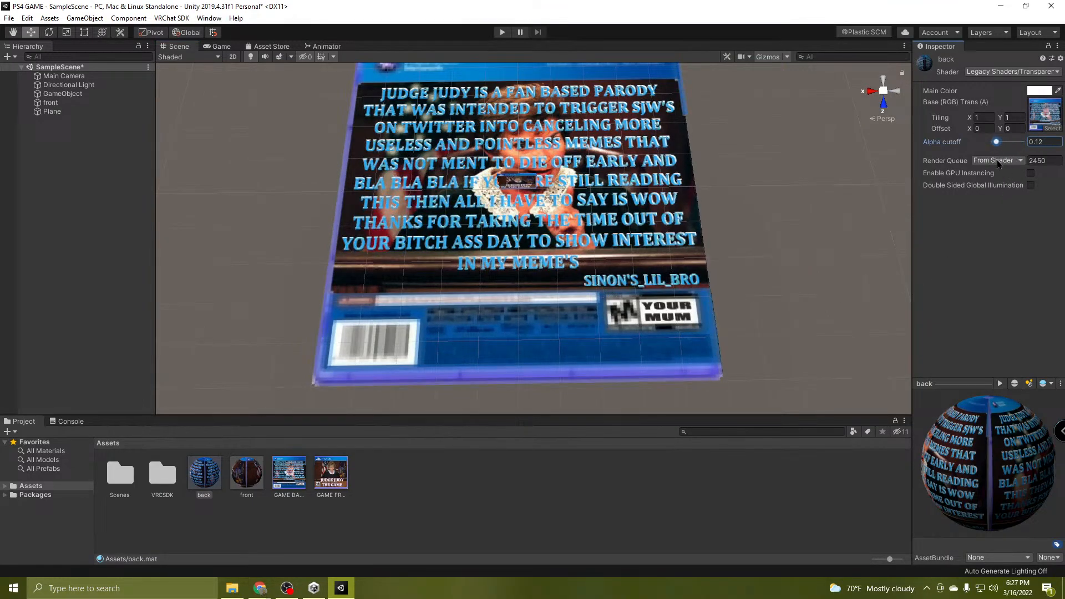
drag(1015, 142, 1001, 180)
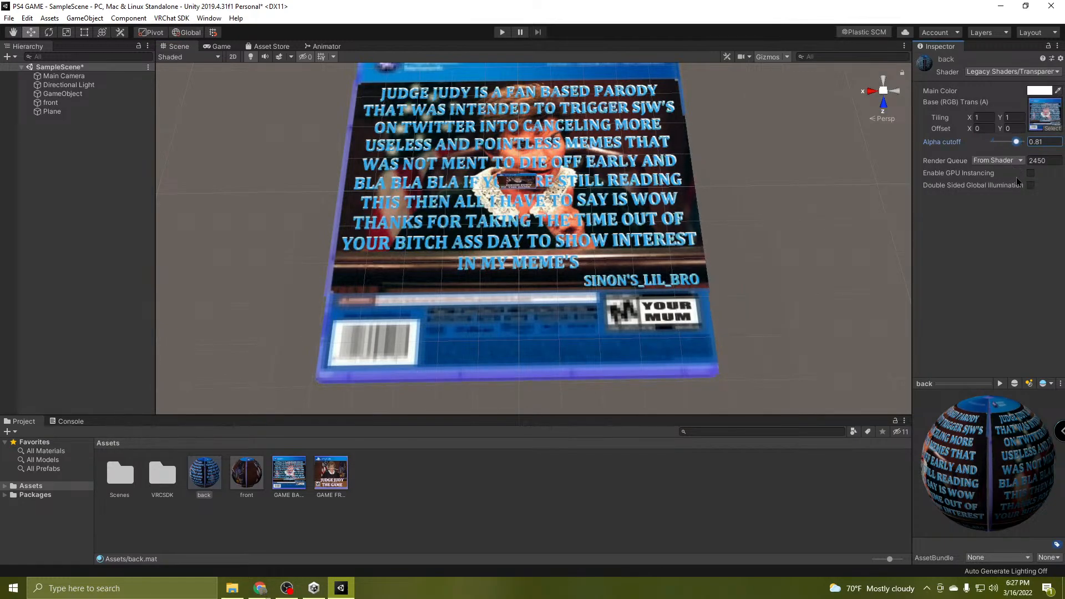
right_drag(675, 251, 629, 266)
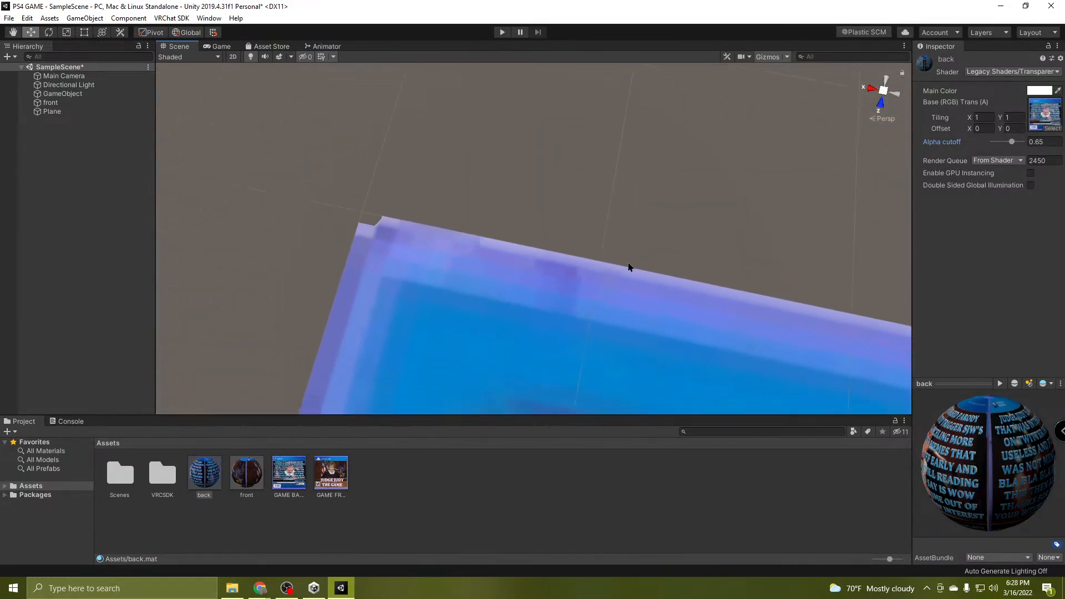
drag(1017, 145, 1012, 148)
right_drag(711, 279, 756, 279)
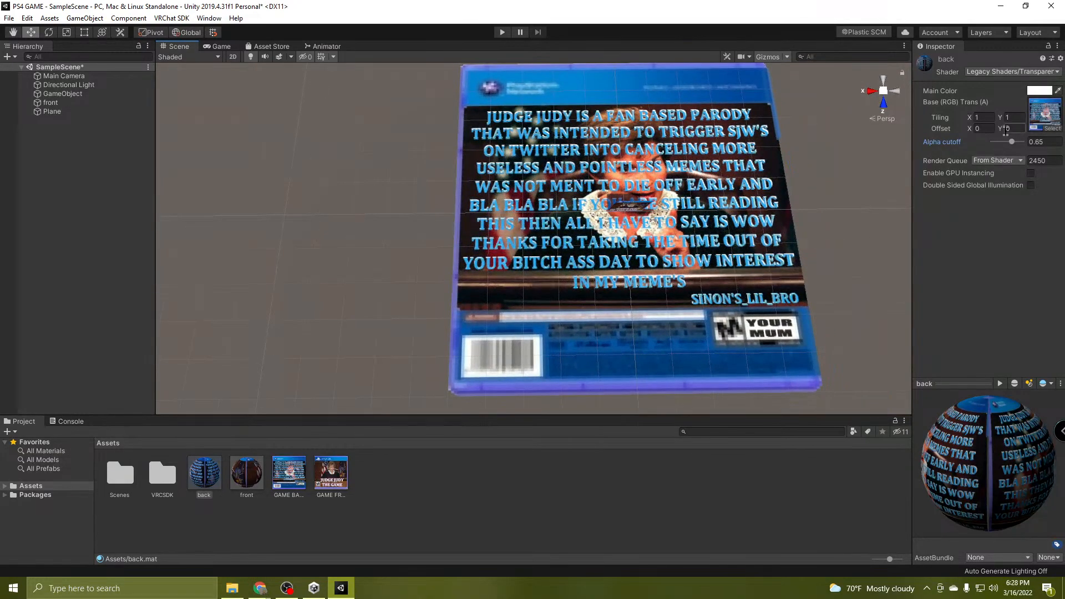
drag(1004, 143, 989, 174)
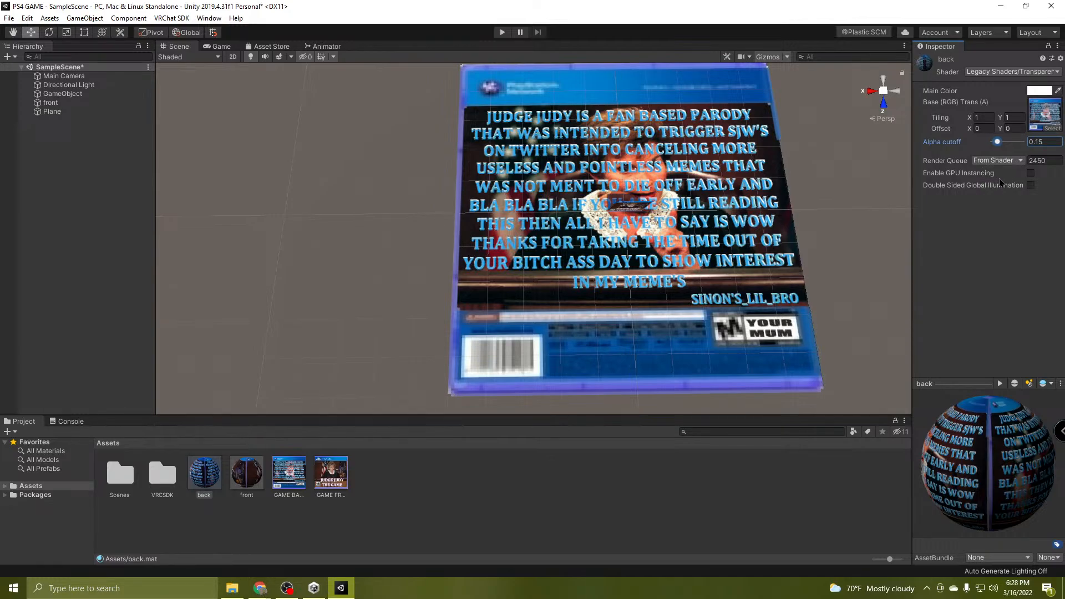
right_drag(872, 214, 737, 415)
key(w)
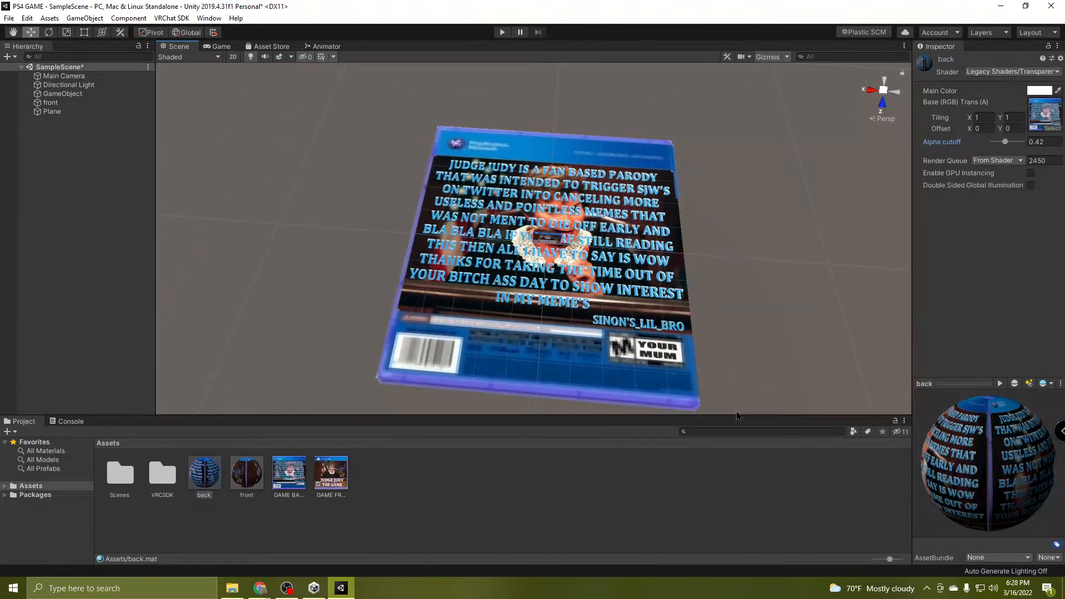
Set the Plane's X rotation to 90 so the back cover stands upright.
click(57, 111)
right_drag(488, 356, 543, 272)
key(w)
scroll(549, 387, up, 3)
key(w)
key(w)
key(s)
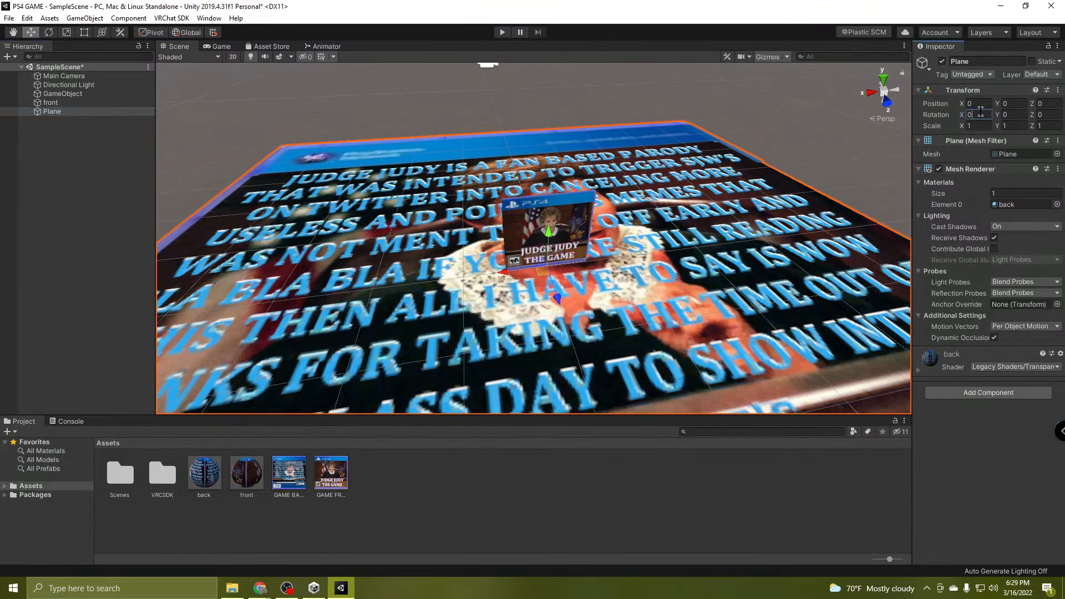
text(90)
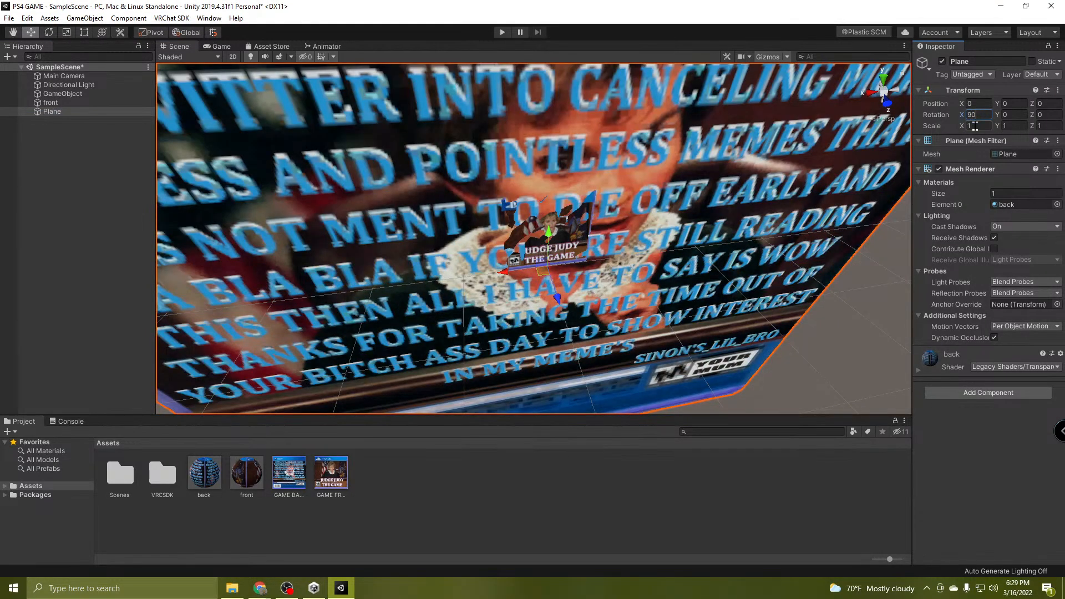
Scale the Plane to 0.1 on X and Z and set its Y position to 0.5.
text(0.1)
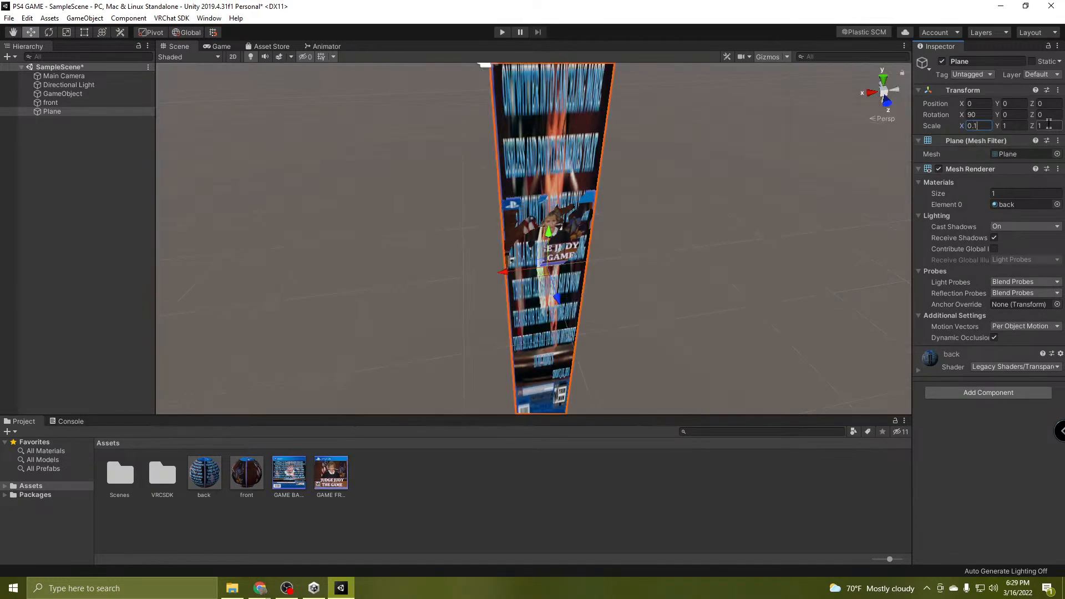
text(0.1)
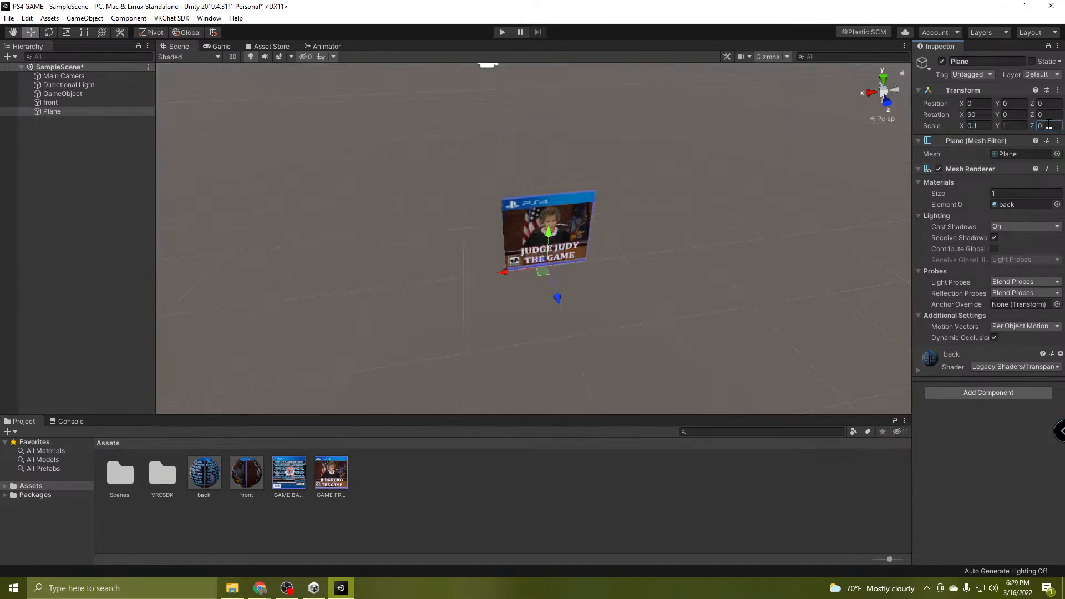
text(1)
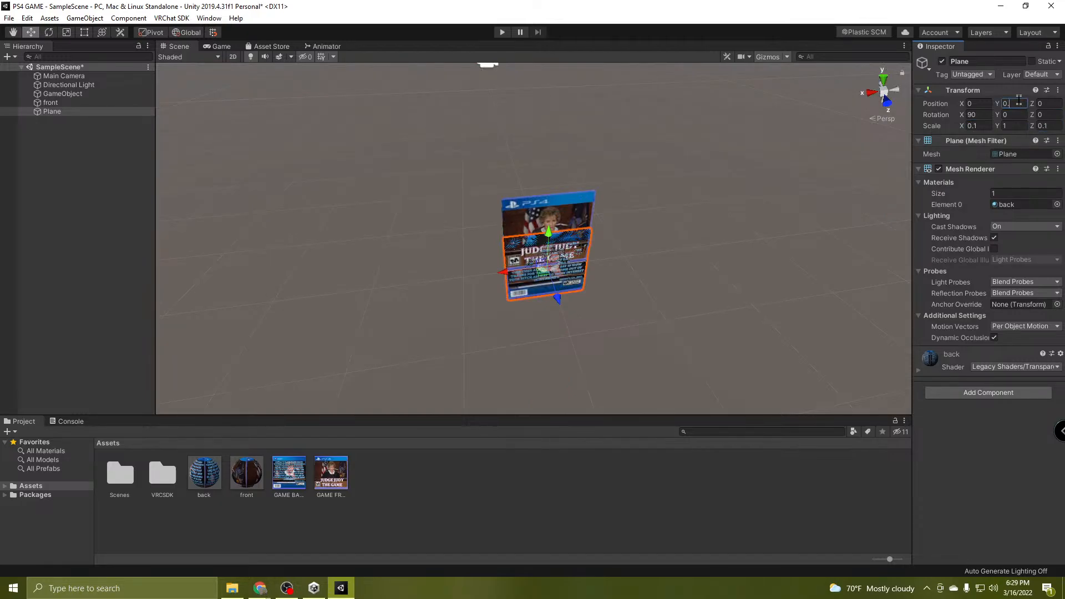
click(1019, 100)
text(0.5)
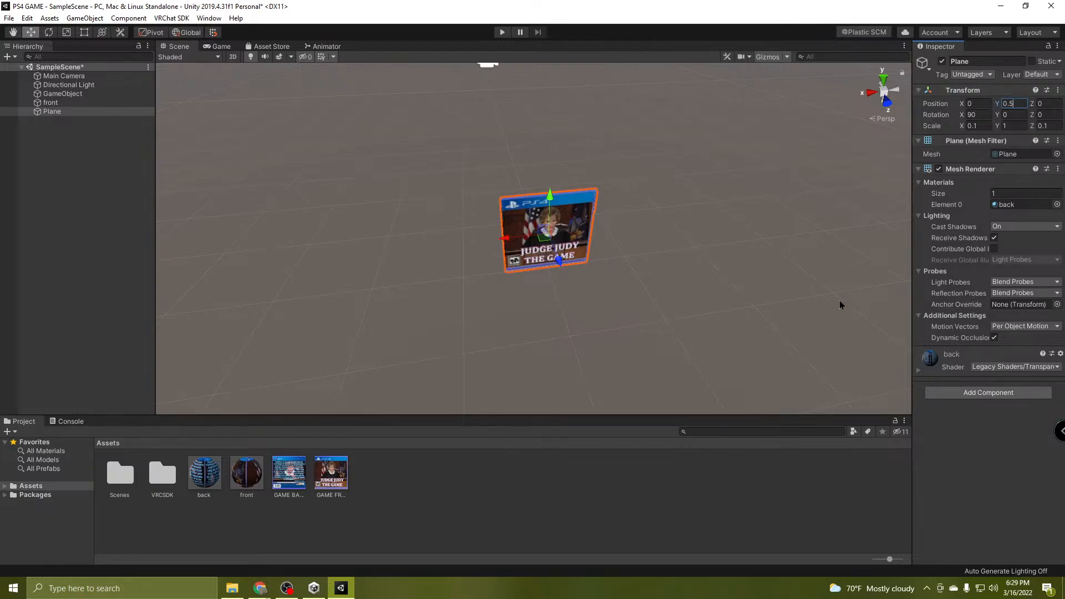
Set the Plane's Y rotation to 180 so the back cover faces away from the front cover.
right_drag(687, 314, 698, 277)
key(w)
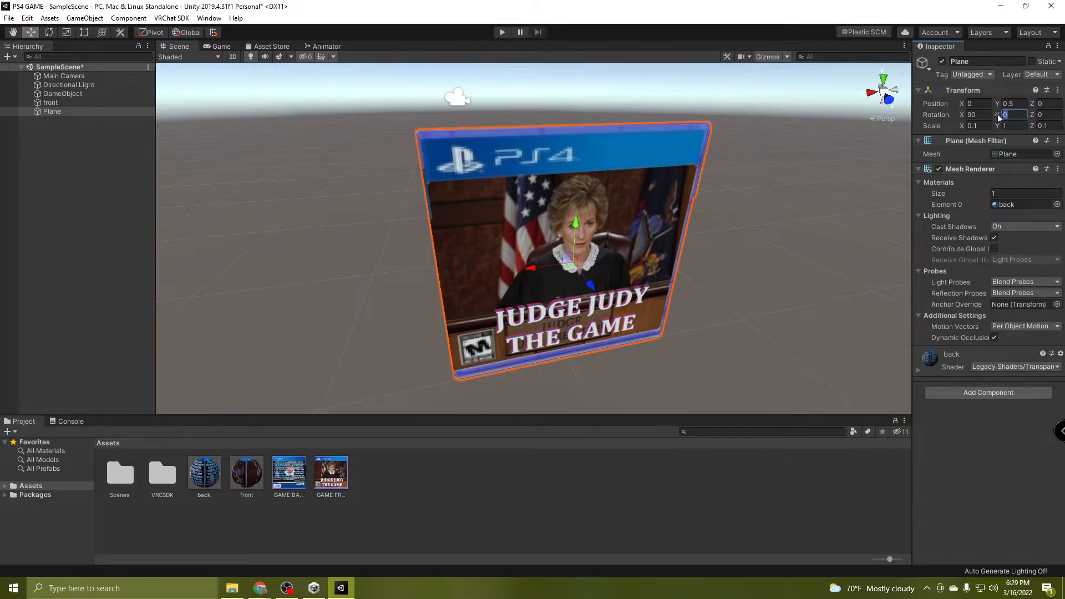
drag(1000, 113, 776, 277)
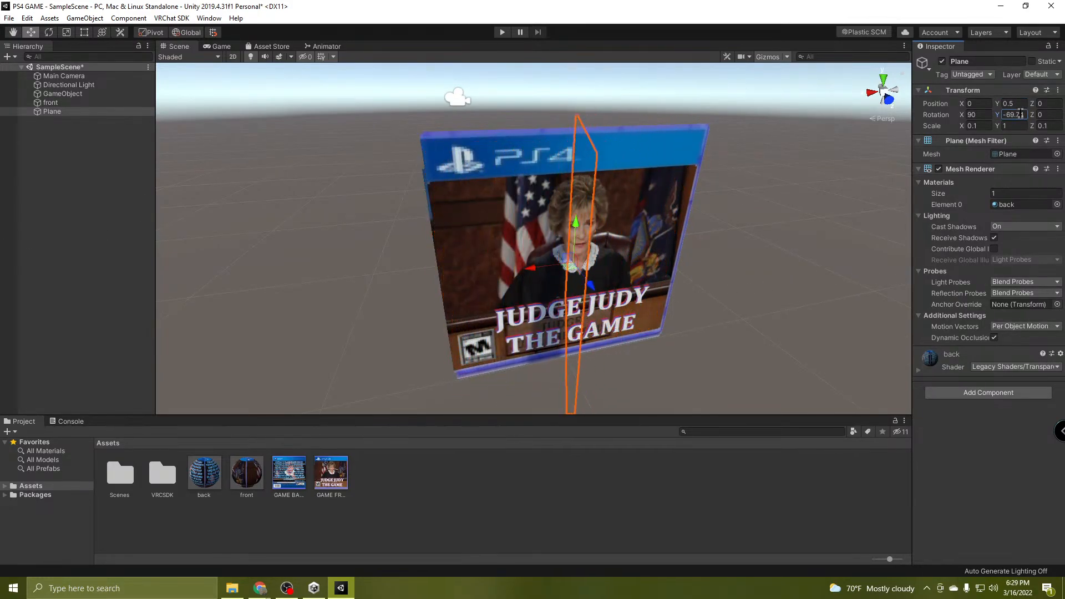
text(0)
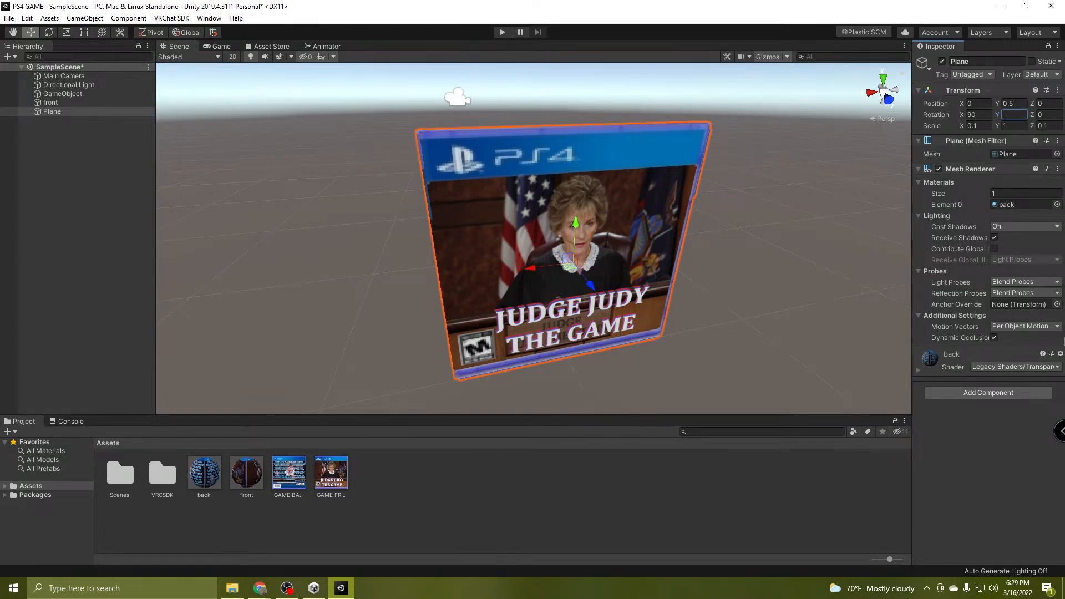
text(180)
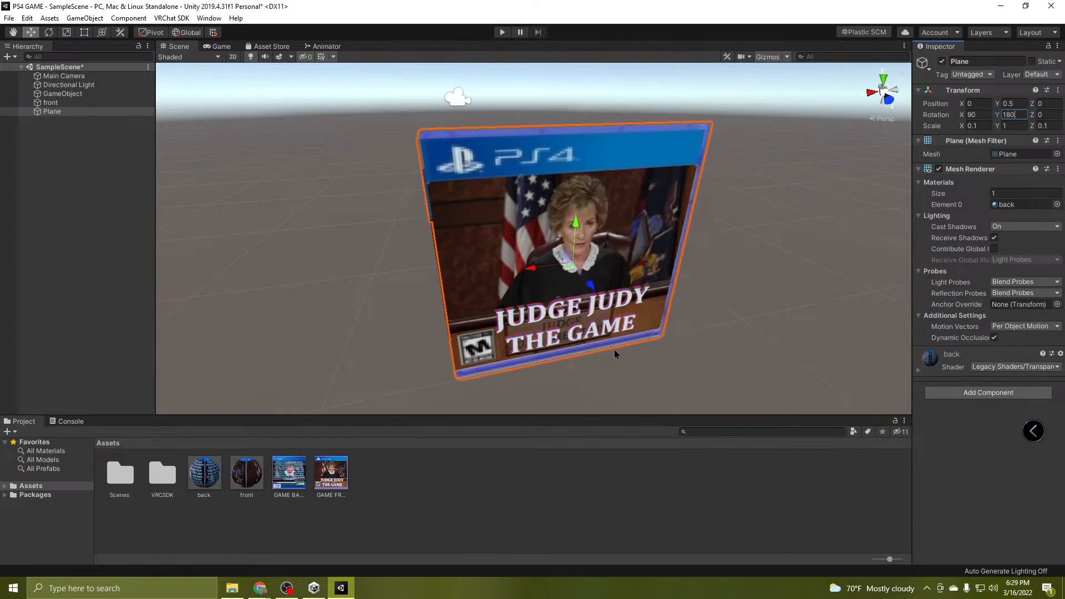
Examine the game case from several sides to check the alignment of the front and back covers.
right_drag(610, 358, 784, 289)
key(w)
key(s)
key(q)
key(a)
key(e)
key(a)
right_drag(580, 310, 794, 302)
key(w)
right_drag(654, 308, 589, 296)
key(w)
key(s)
key(w)
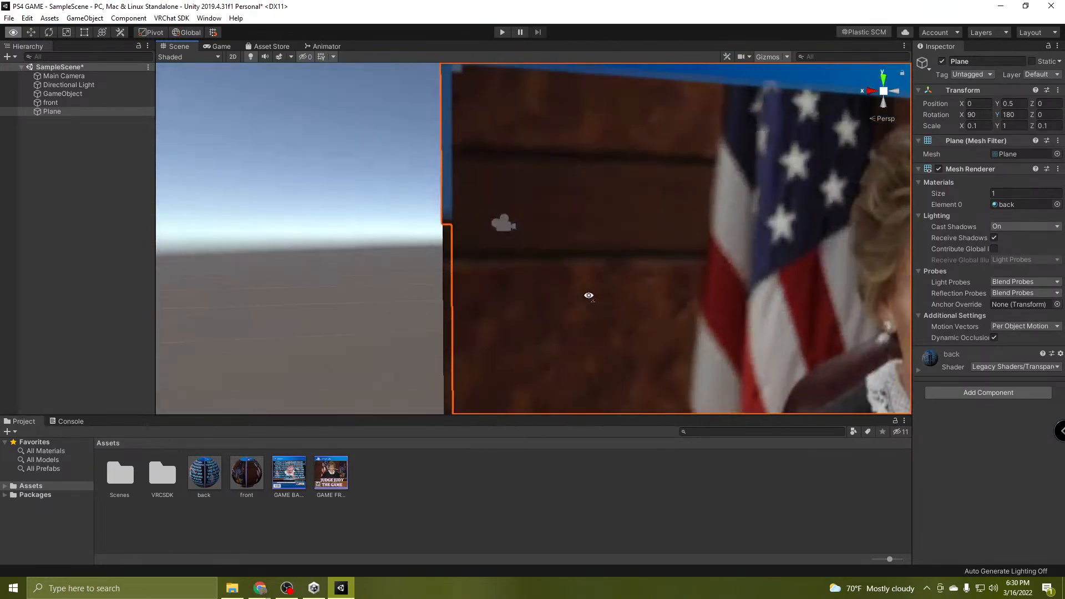
click(68, 257)
right_drag(564, 261, 778, 326)
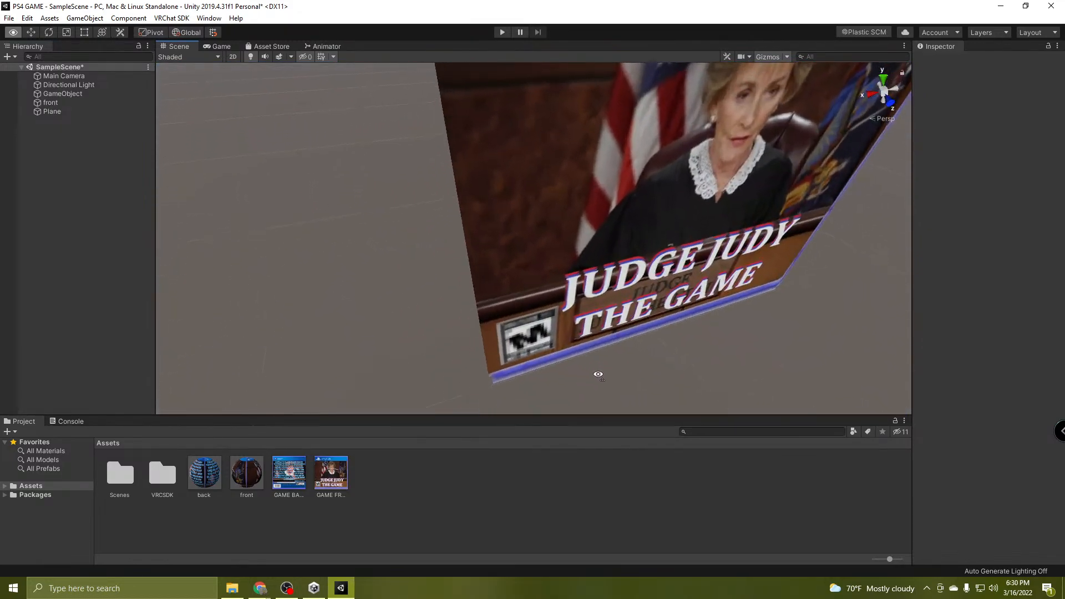
right_drag(598, 374, 820, 305)
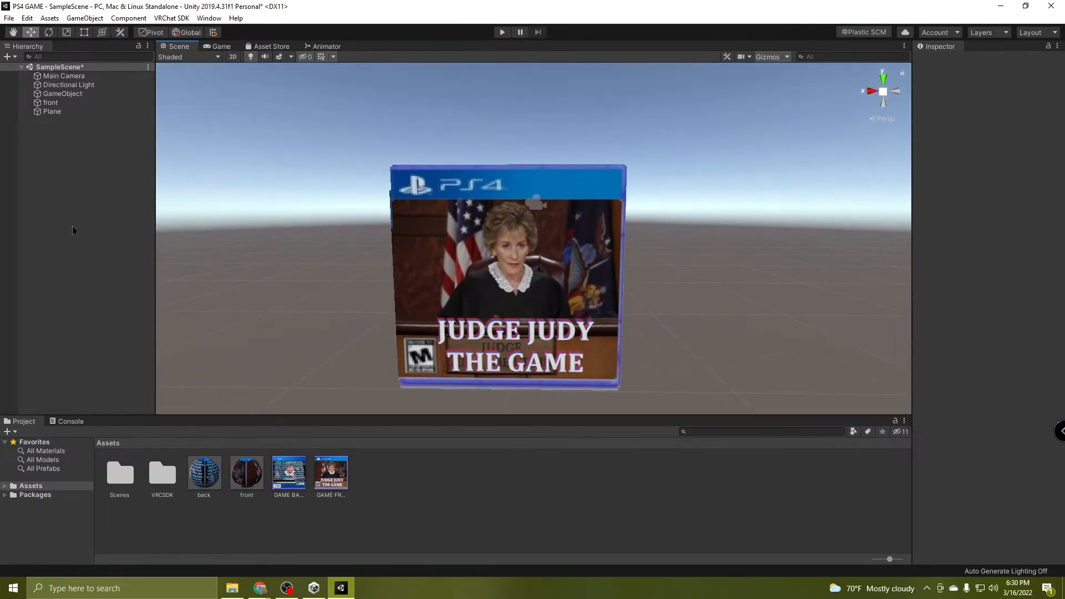
Rename the empty GameObject as meee.
click(58, 96)
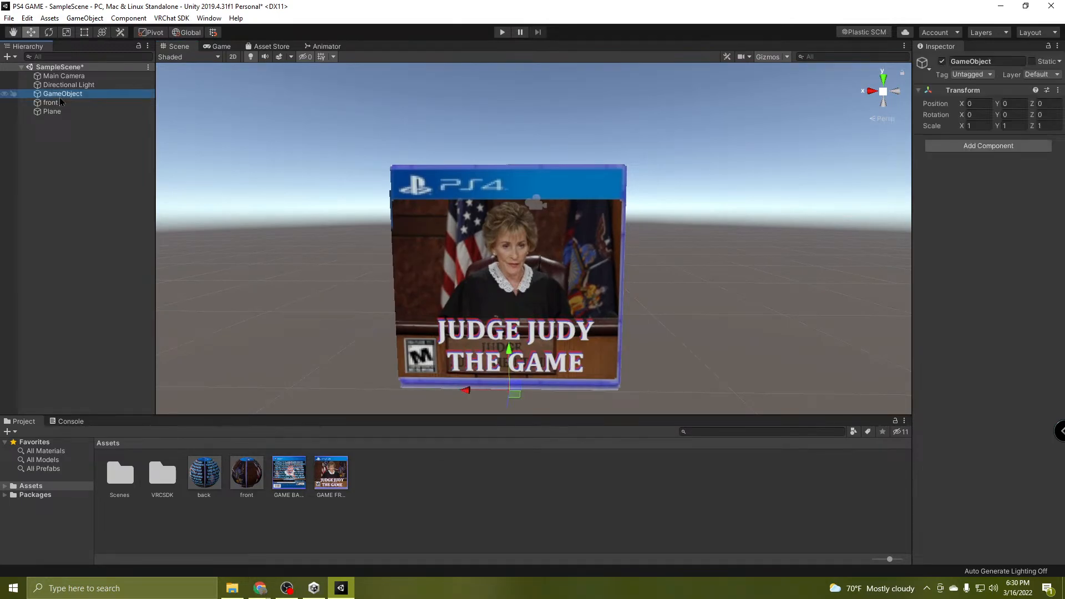
click(62, 98)
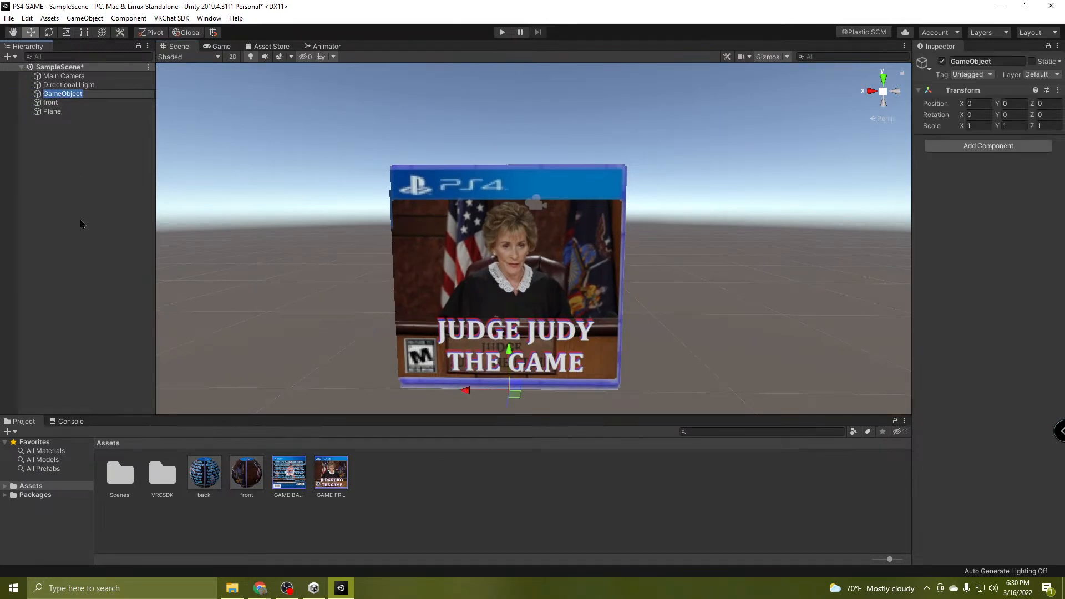
text(meee)
key(Return)
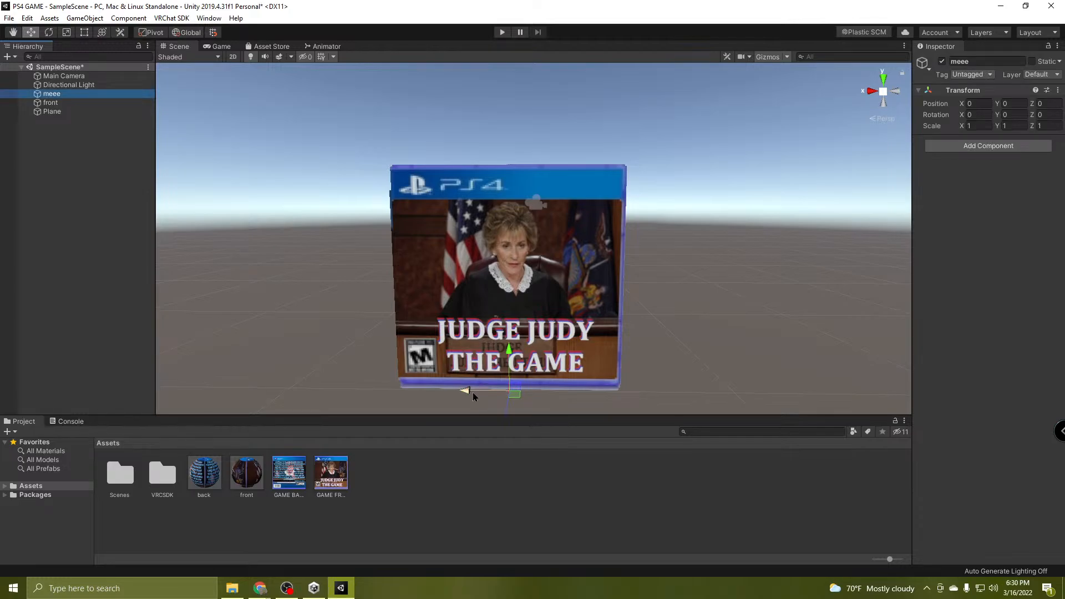
drag(473, 392, 678, 402)
ctrl+drag(699, 358, 729, 162)
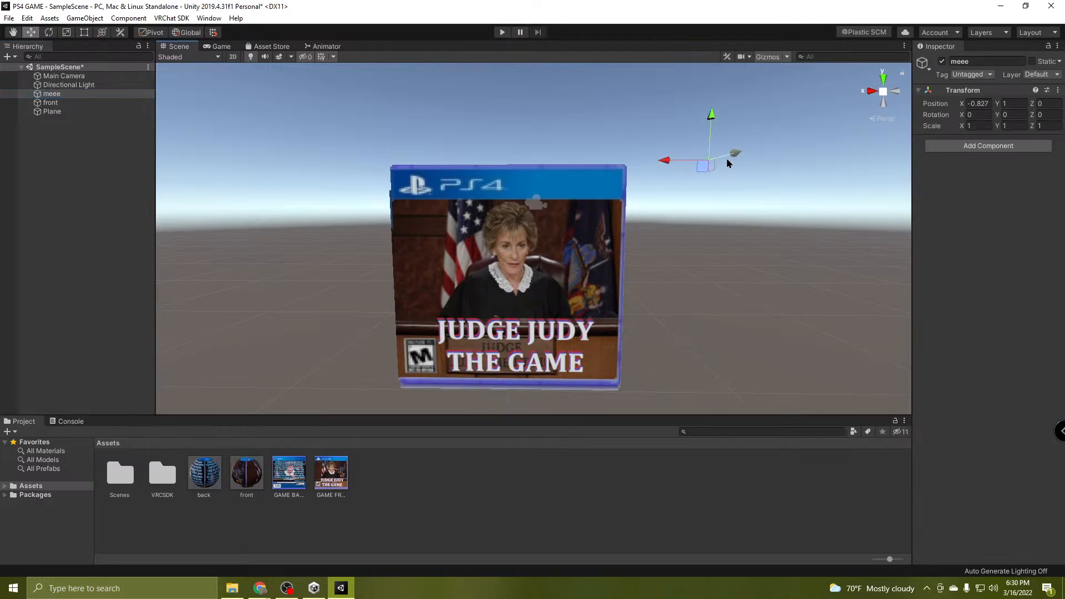
click(1058, 90)
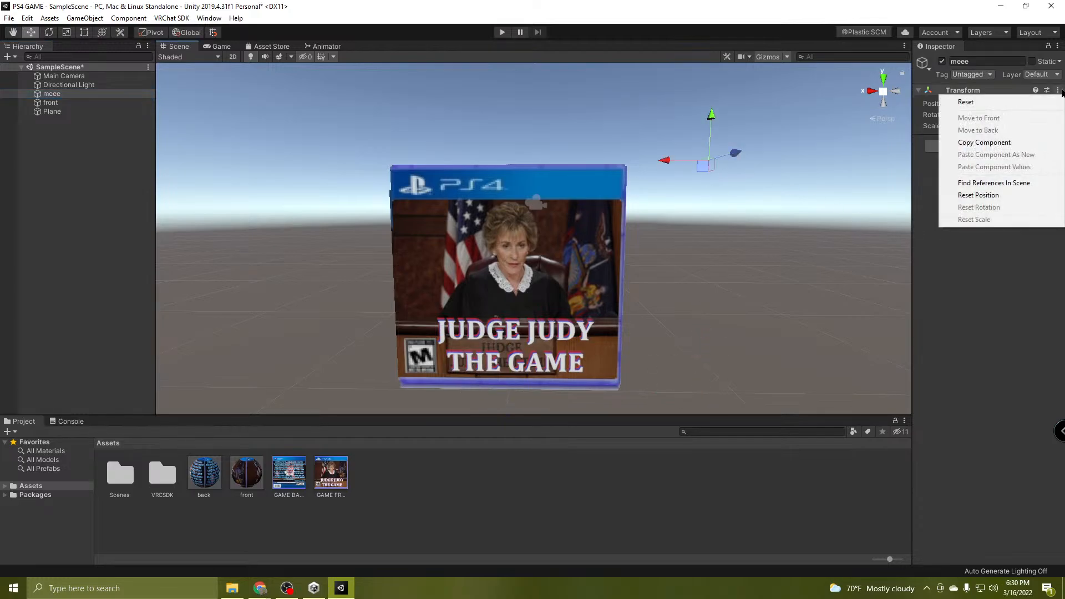
click(990, 102)
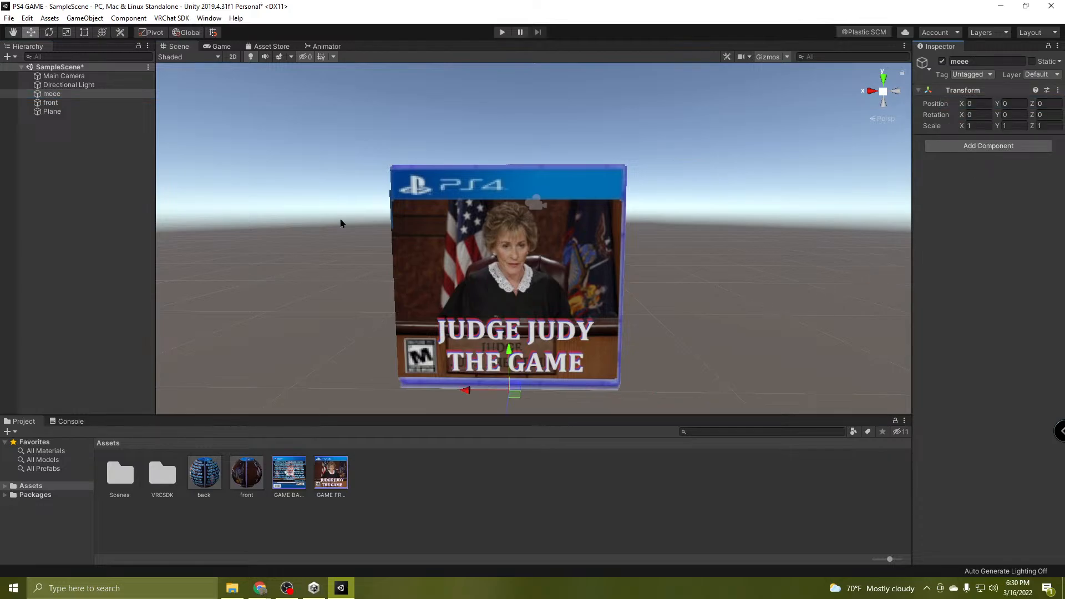
Make front a child of the meee object and rename the Plane as back.
click(51, 103)
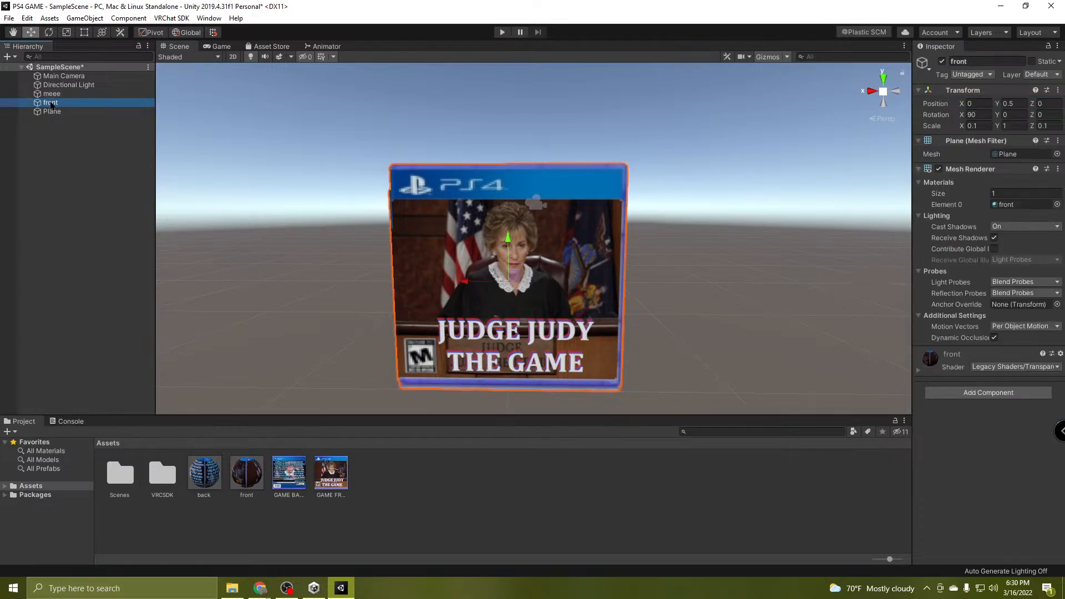
drag(53, 93, 55, 95)
click(55, 114)
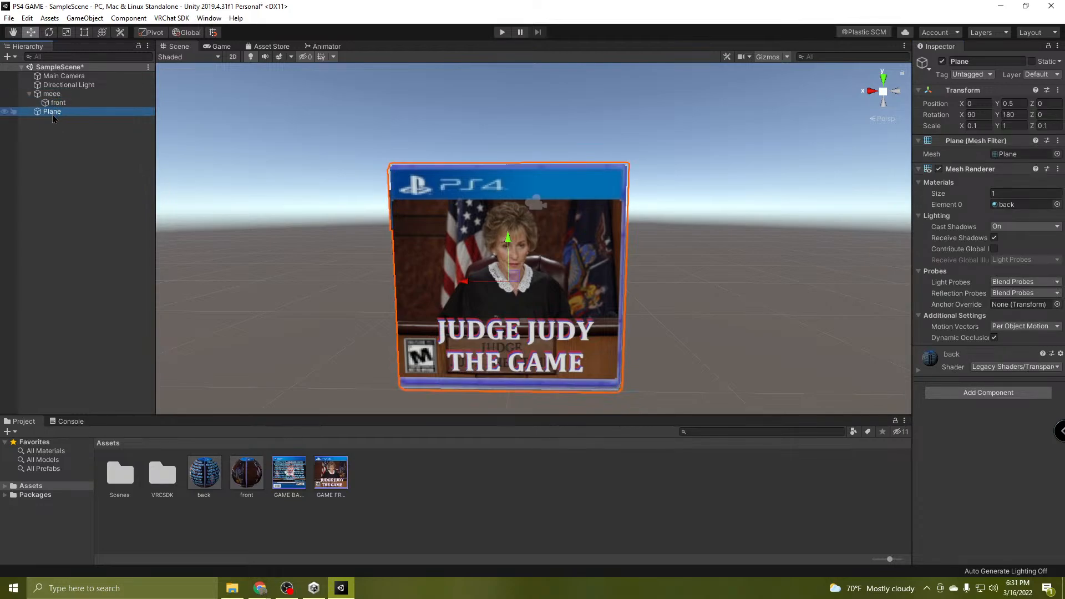
click(55, 113)
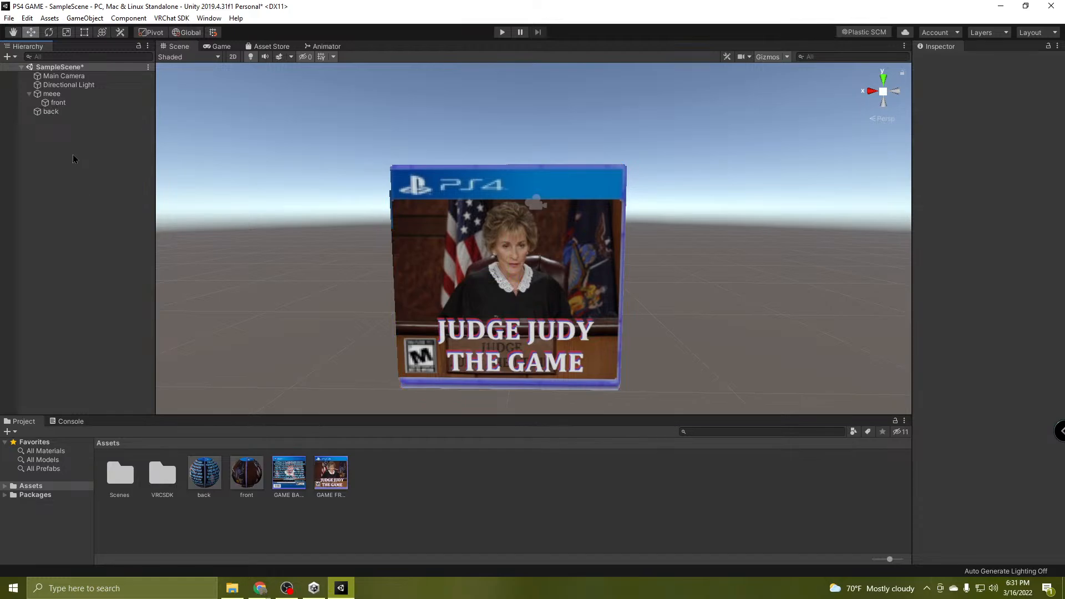
Make the back plane a child of the meee object.
click(62, 104)
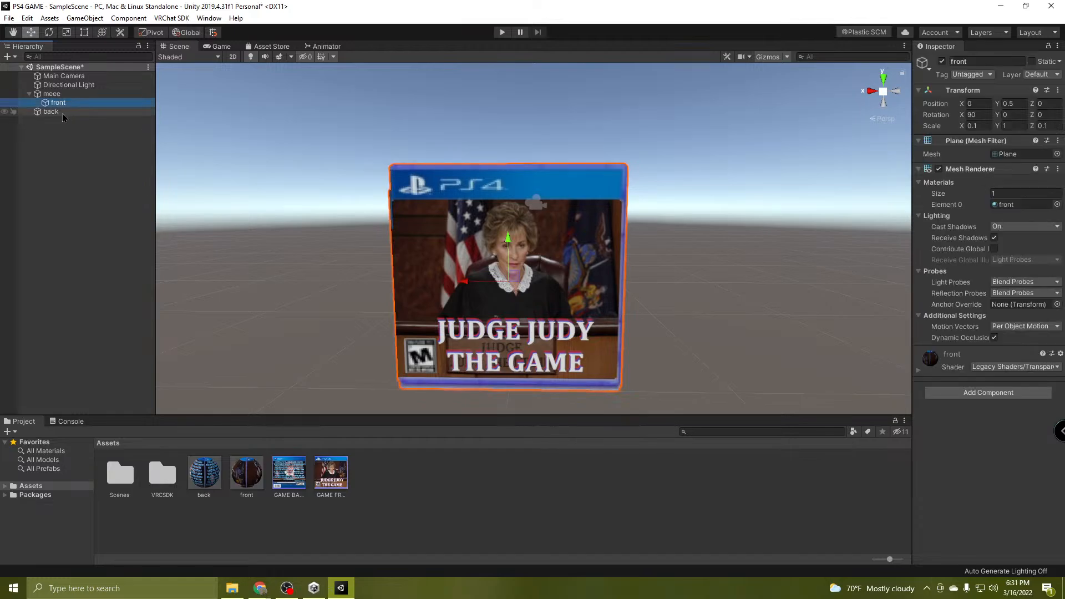
click(53, 113)
drag(52, 112, 55, 97)
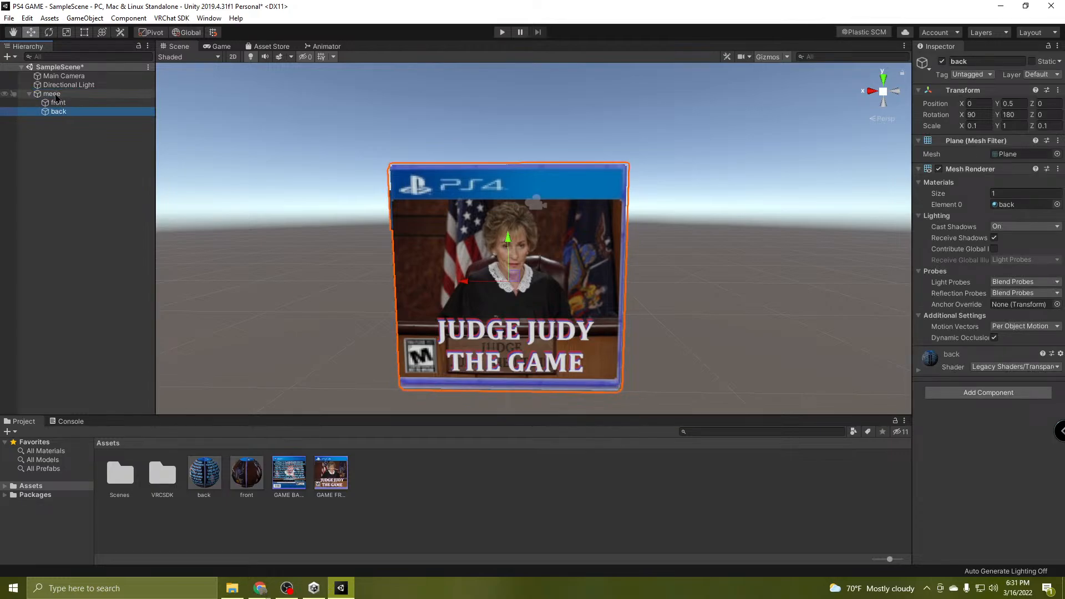
Examine the meee object, its front and back children, and the assembled game case in the scene.
click(51, 94)
click(29, 96)
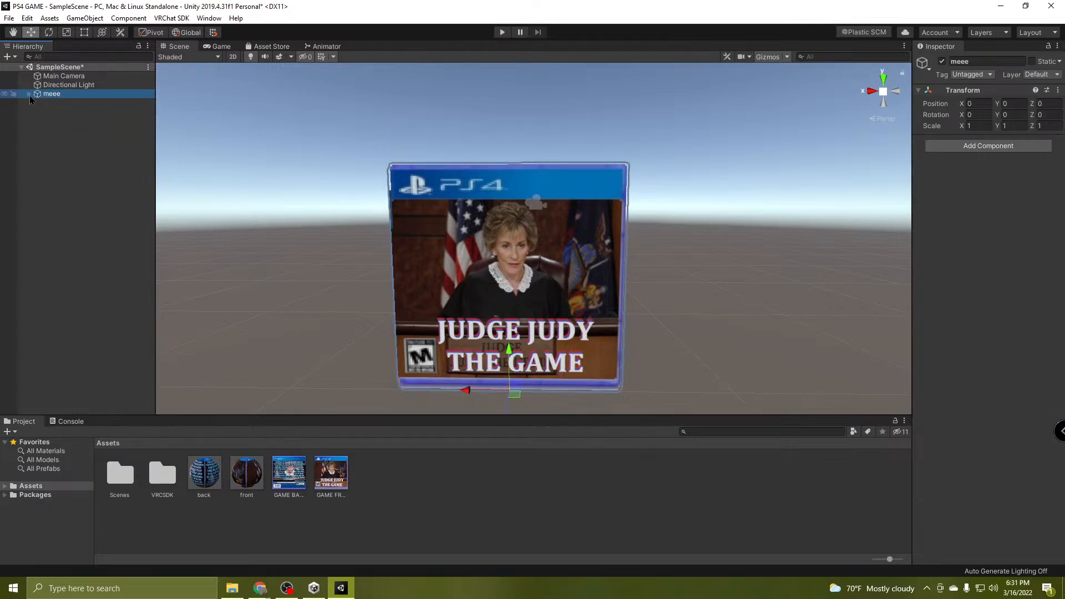
click(53, 94)
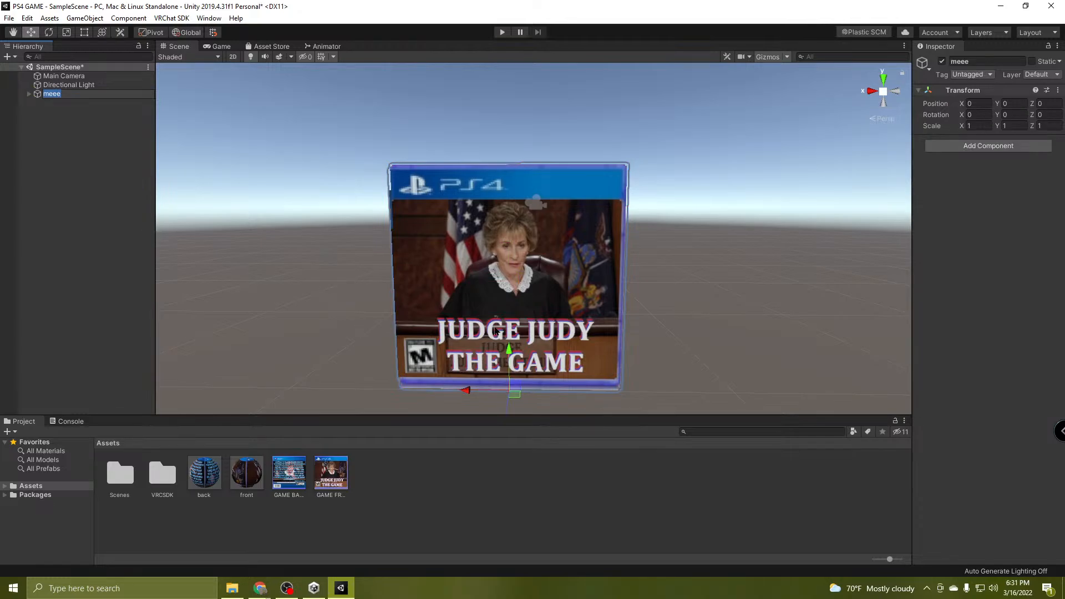
alt+drag(486, 321, 367, 312)
key(a)
right_drag(367, 311, 657, 326)
key(s)
key(w)
key(s)
key(d)
key(a)
key(d)
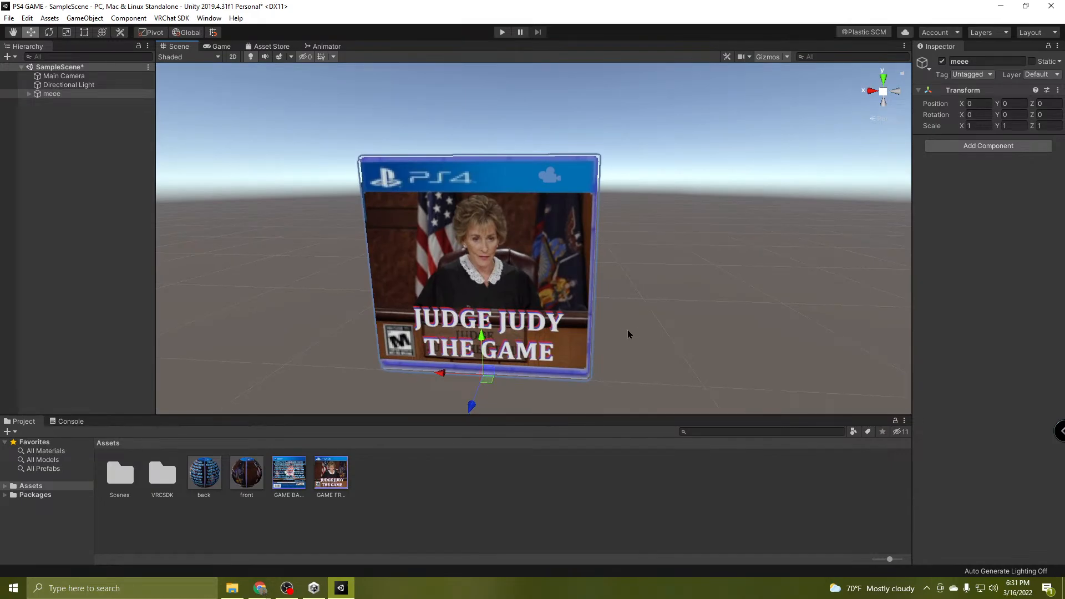
mouse_move(564, 293)
right_down()
mouse_move(571, 341)
mouse_move(565, 296)
right_up()
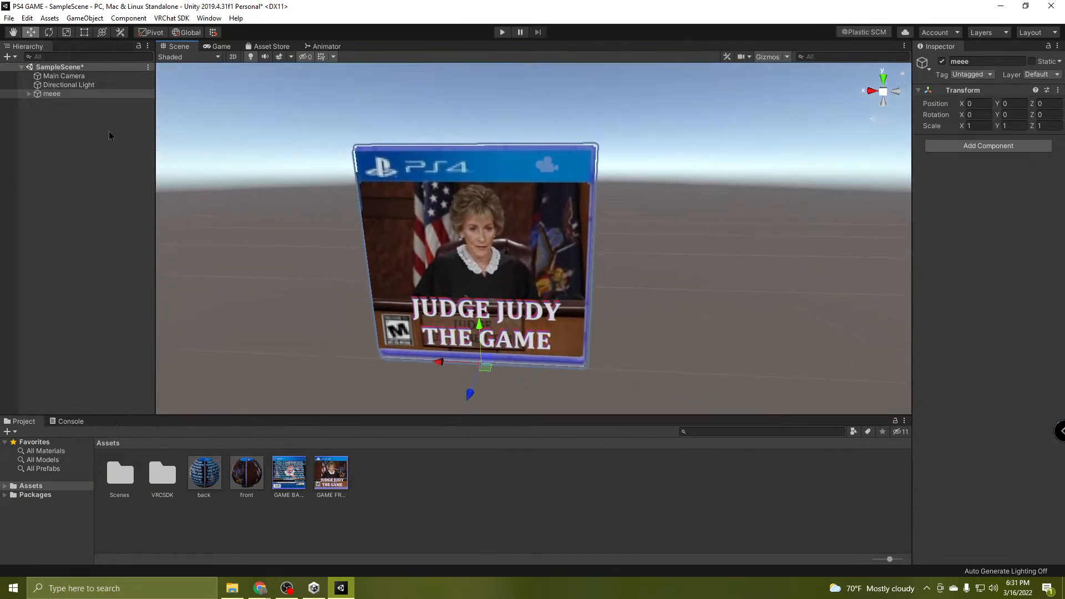
click(28, 88)
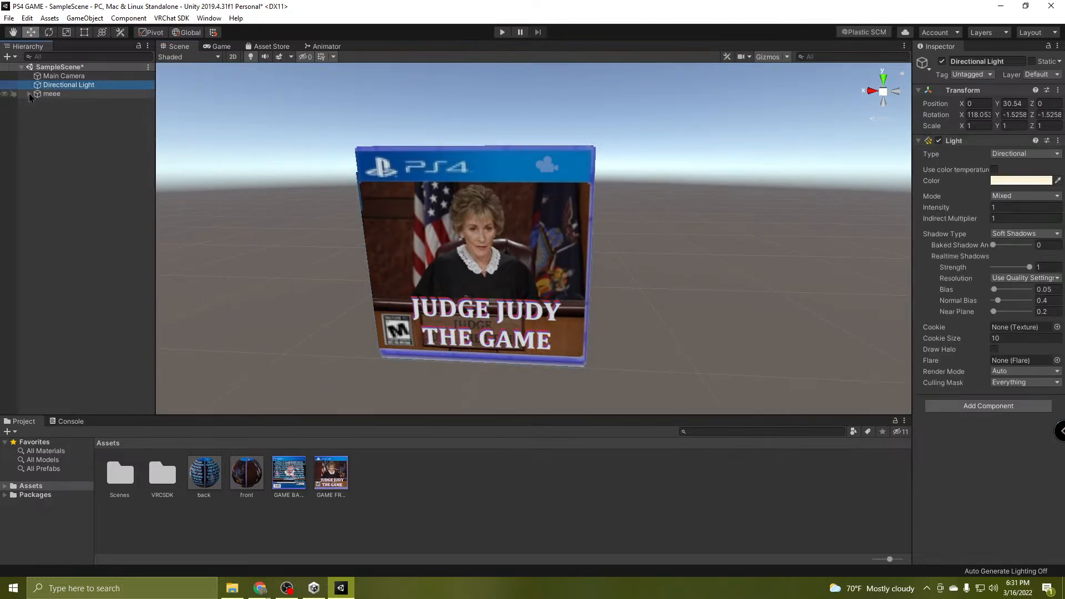
click(37, 96)
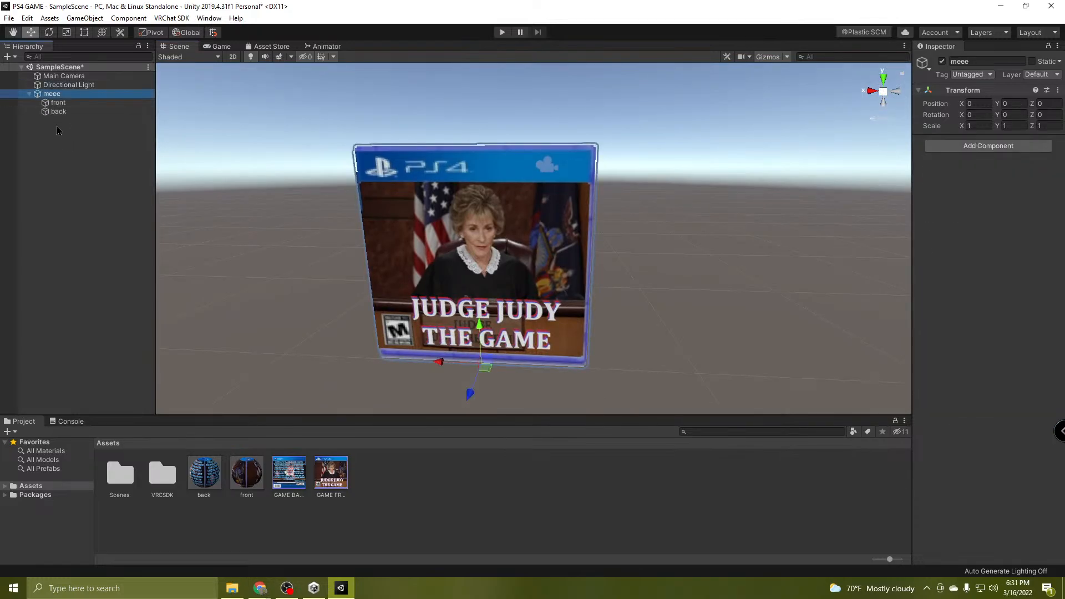
click(58, 104)
click(67, 113)
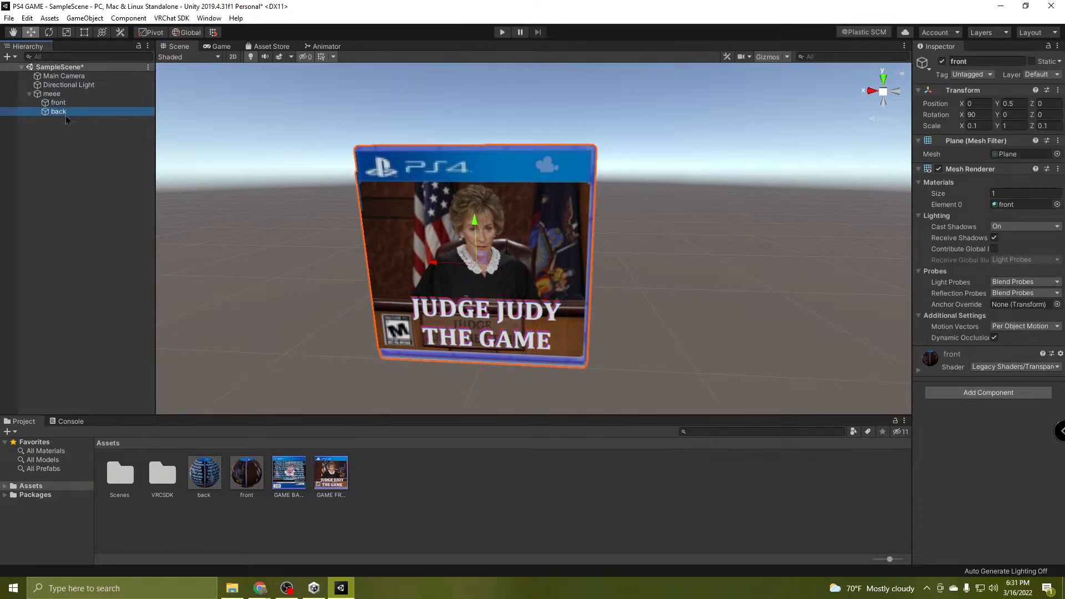
click(28, 94)
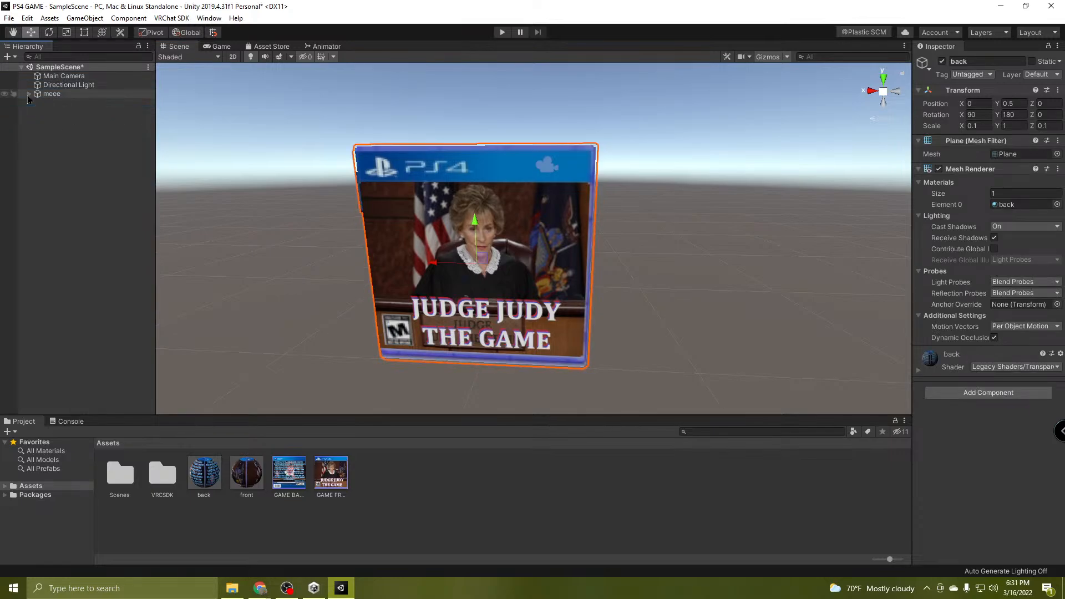
Add an Animator component to the meee object and collapse its Transform and Animator settings.
click(53, 95)
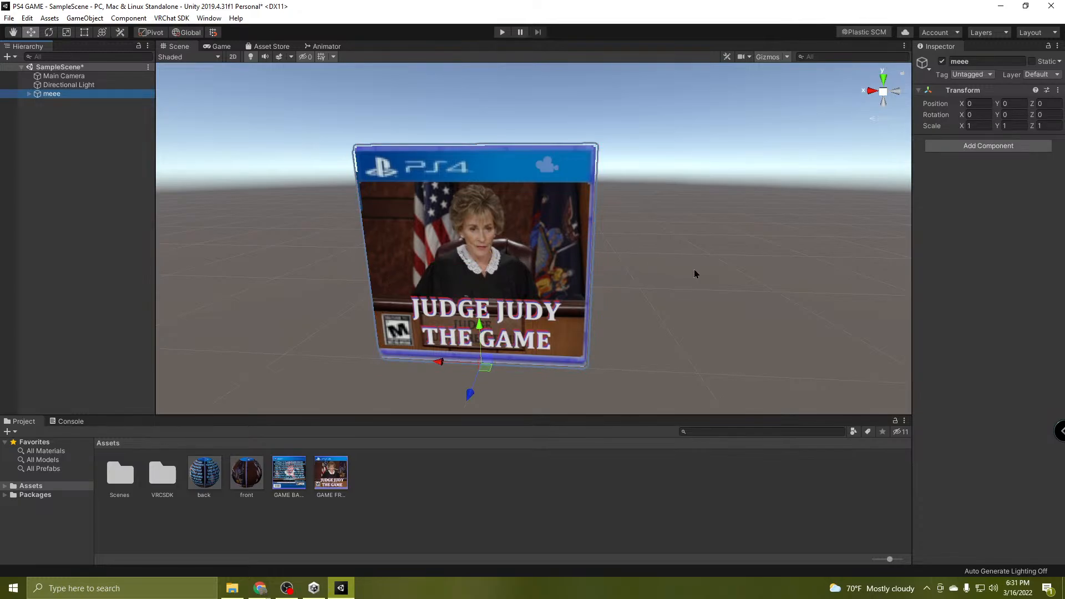
click(1015, 148)
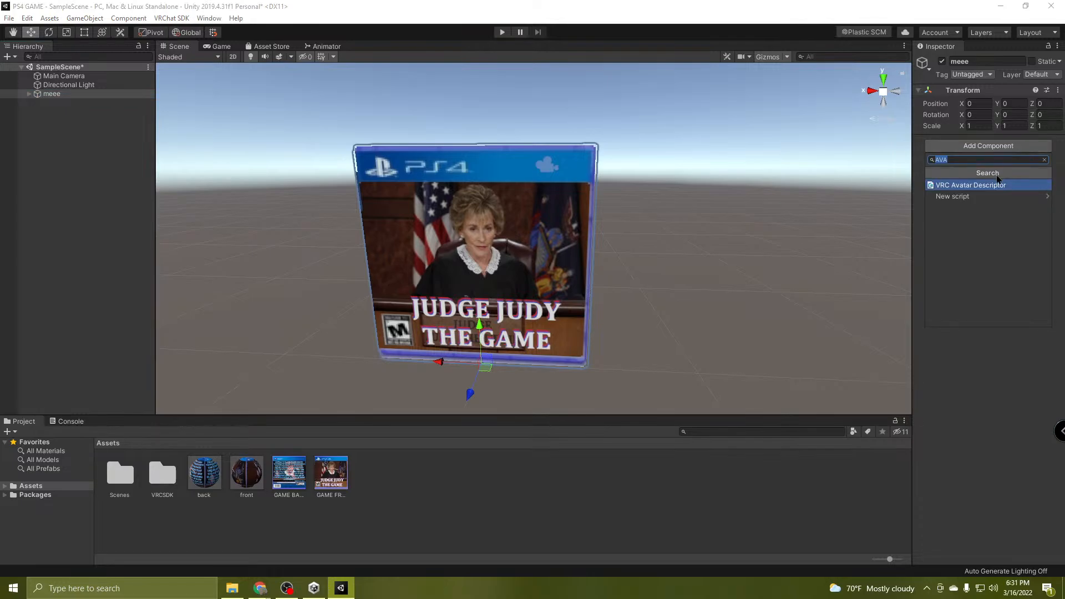
key(BackSpace)
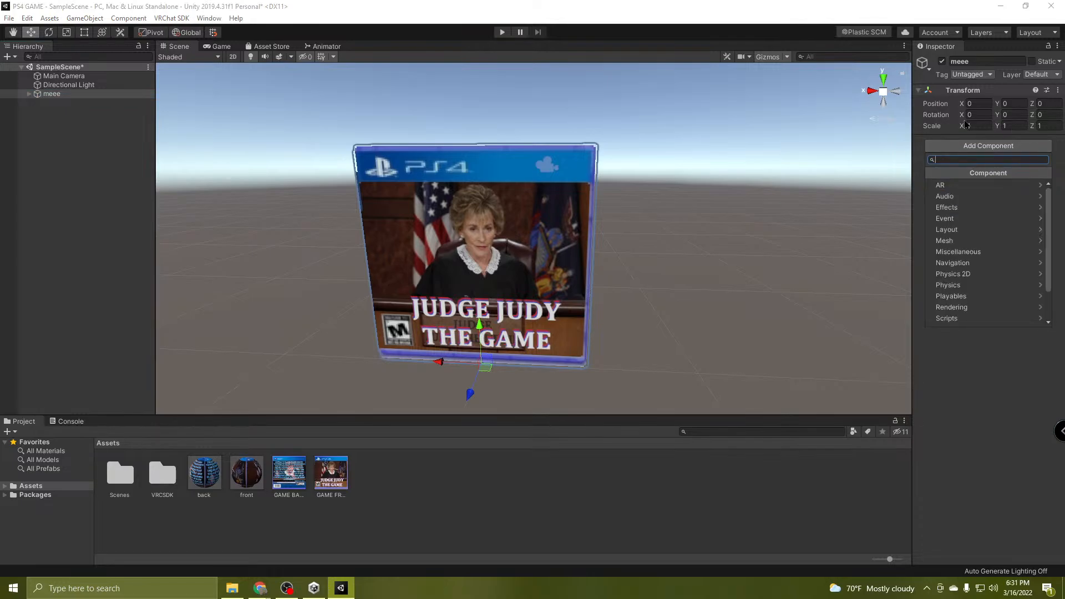
text(a)
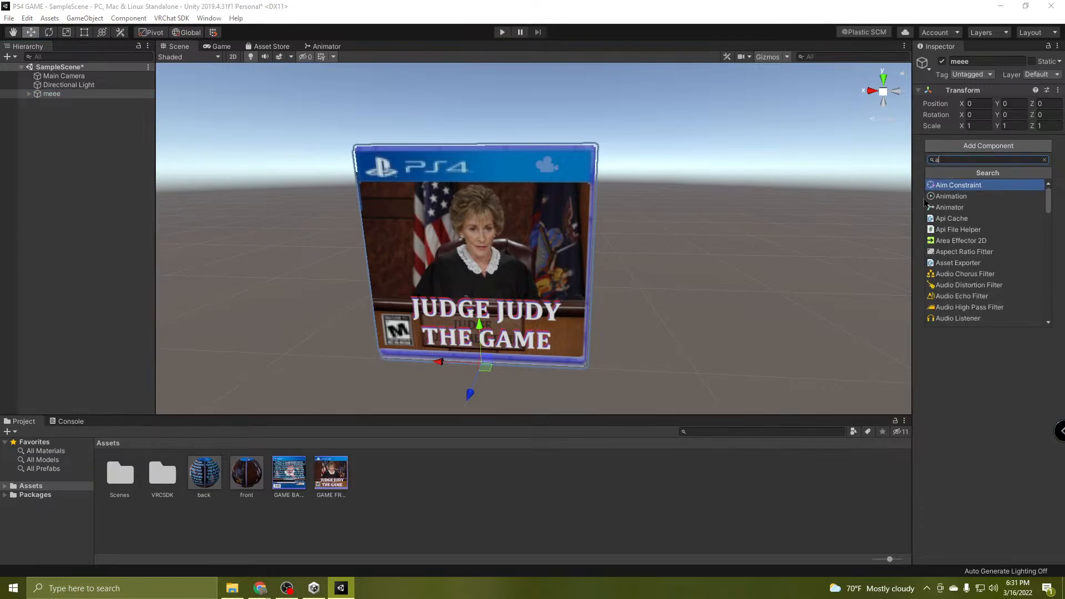
click(952, 208)
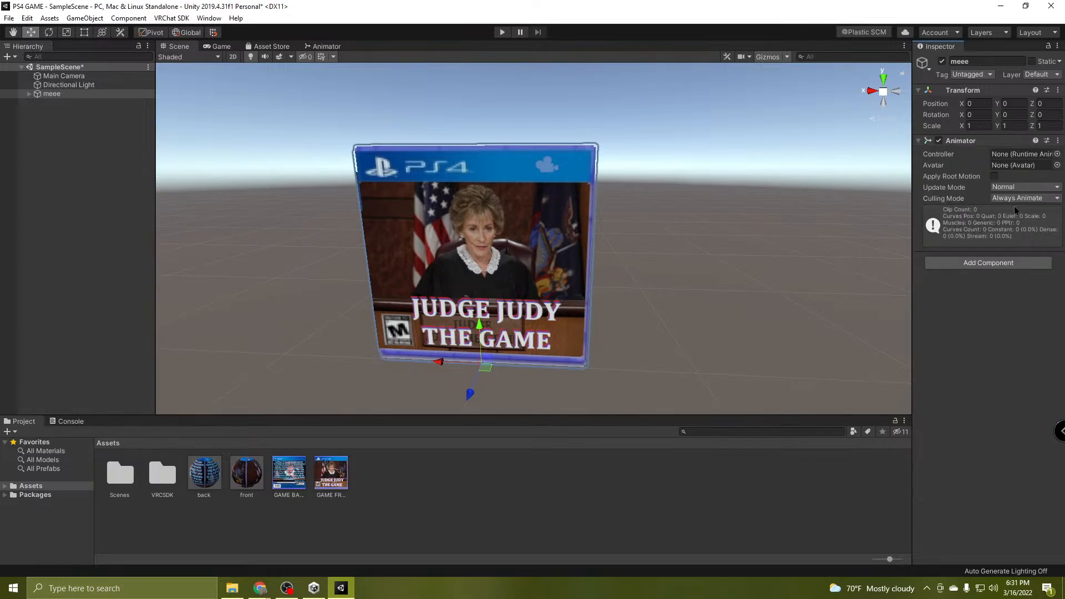
click(968, 91)
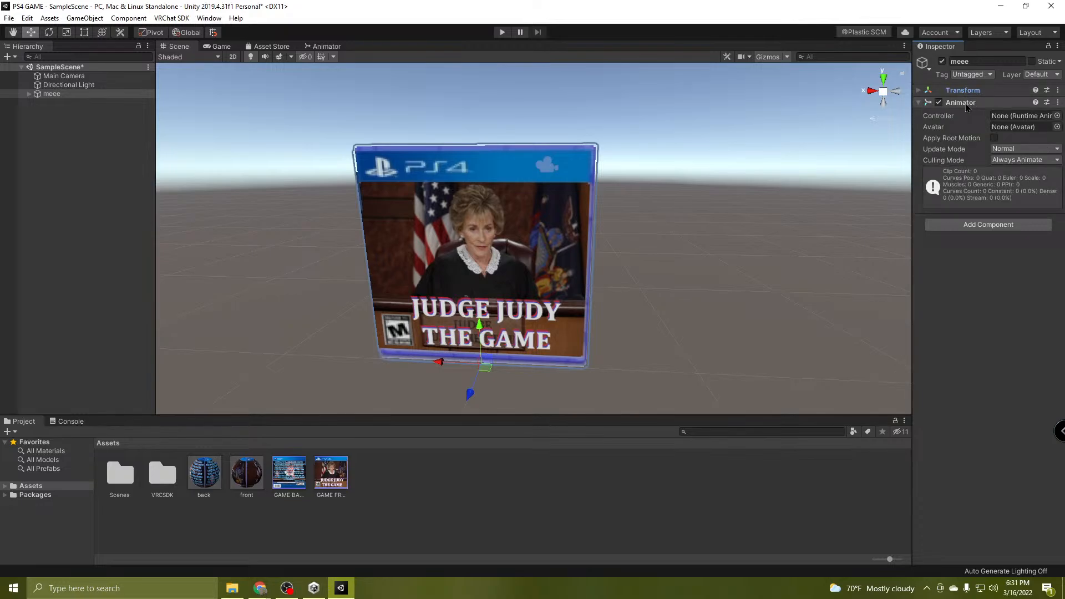
click(966, 105)
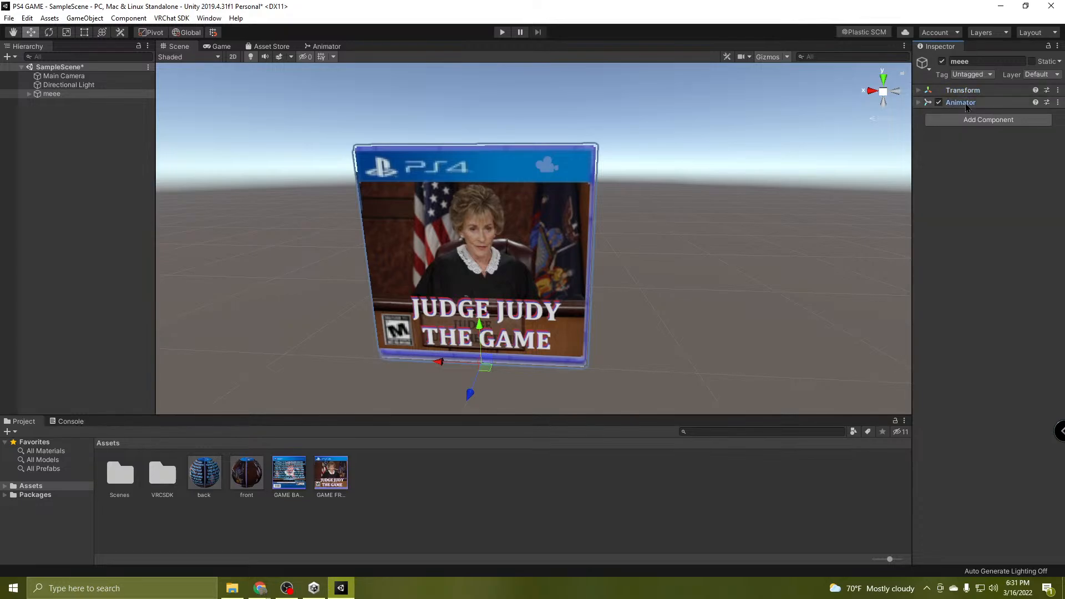
Search the components for "ava" and add a VRC Avatar Descriptor to the meee object.
click(993, 121)
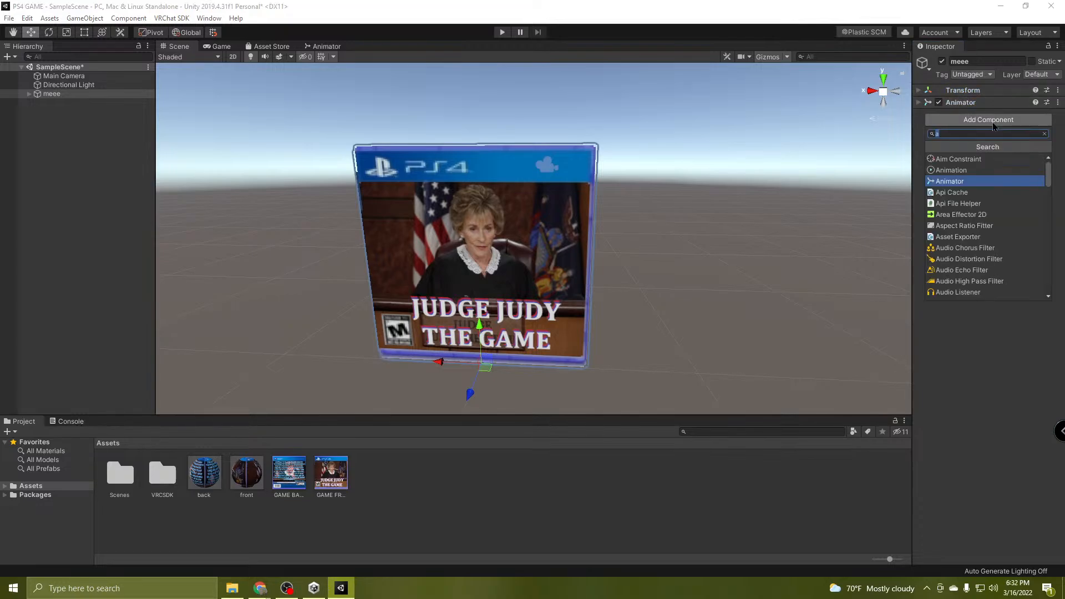
text(va)
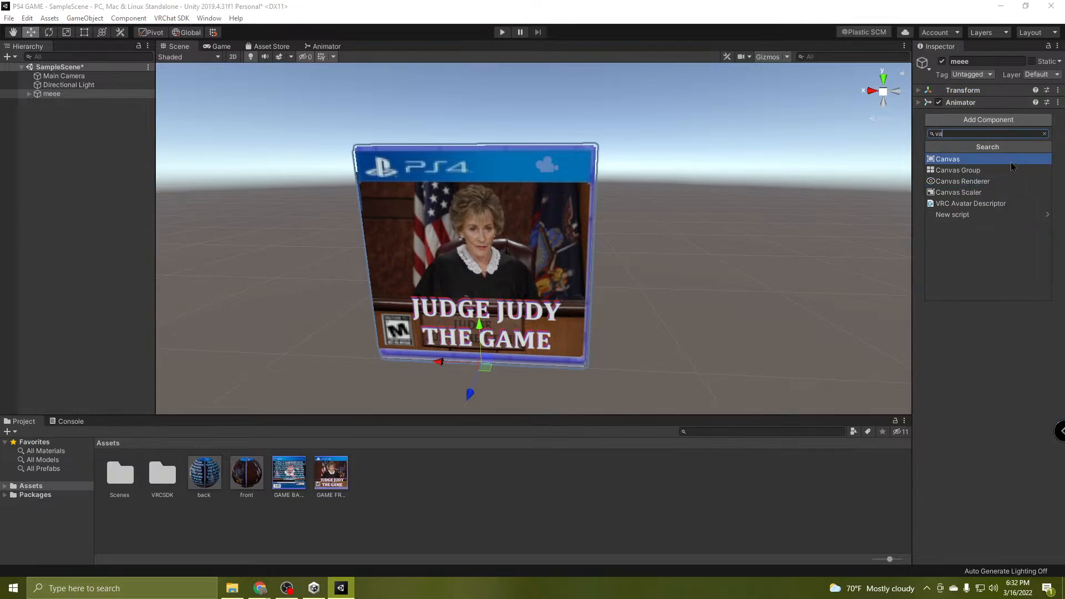
key(BackSpace)
key(BackSpace)
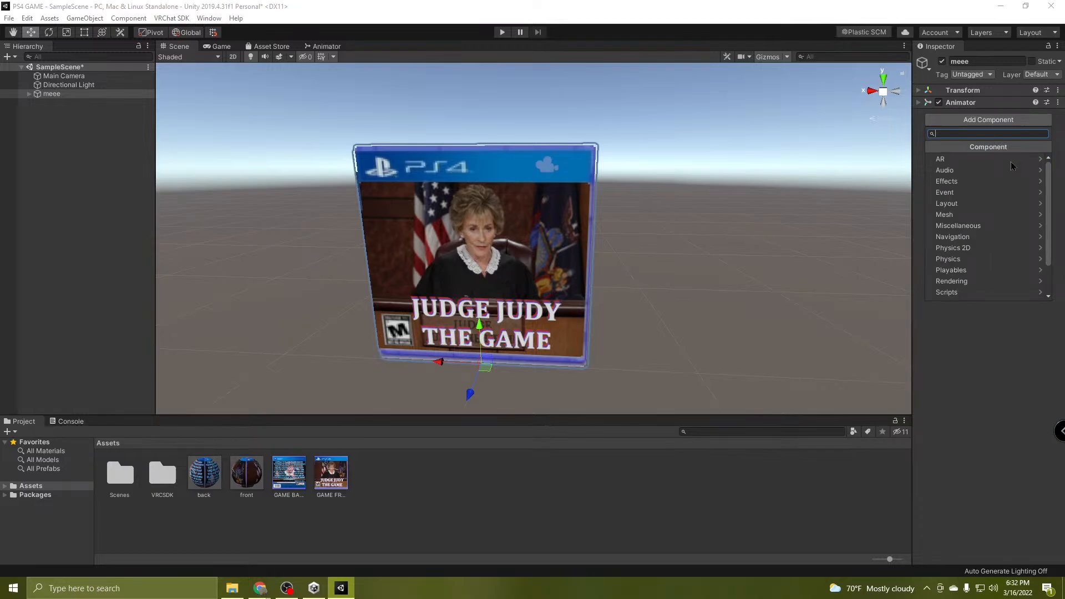
text(ava)
click(1008, 160)
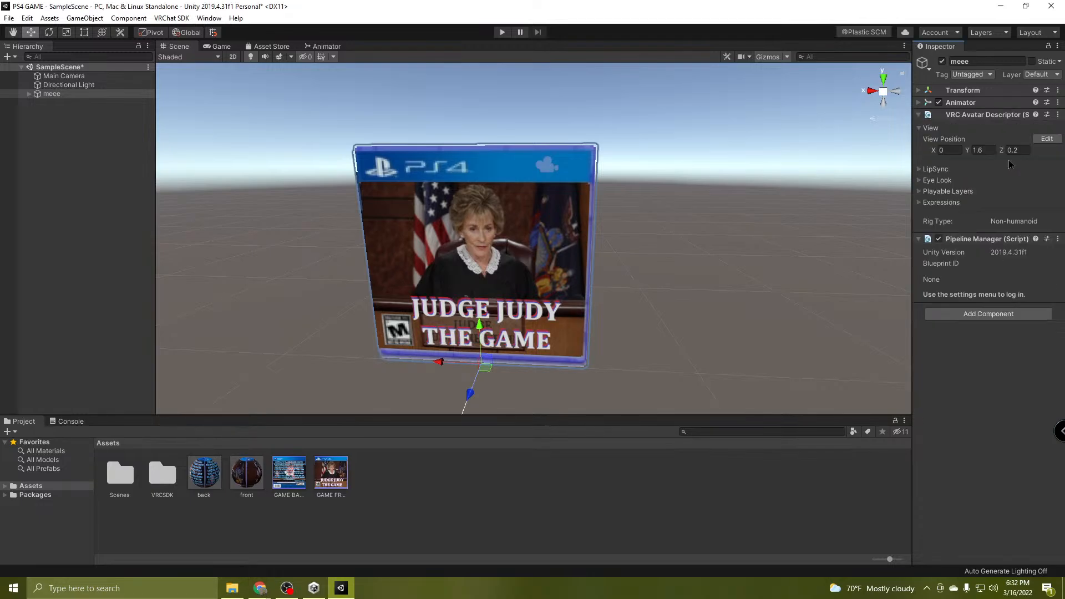
Set the avatar descriptor's view position to Y 0.05 and Z 0.01.
right_drag(665, 295, 628, 265)
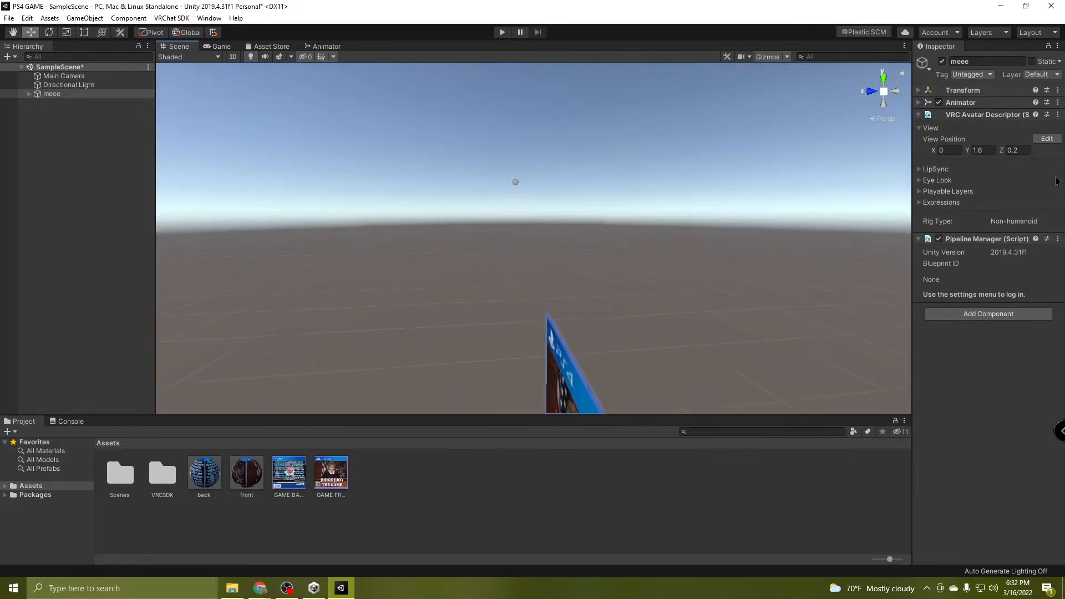
click(1013, 150)
text(01)
click(981, 150)
right_drag(756, 261, 708, 303)
key(w)
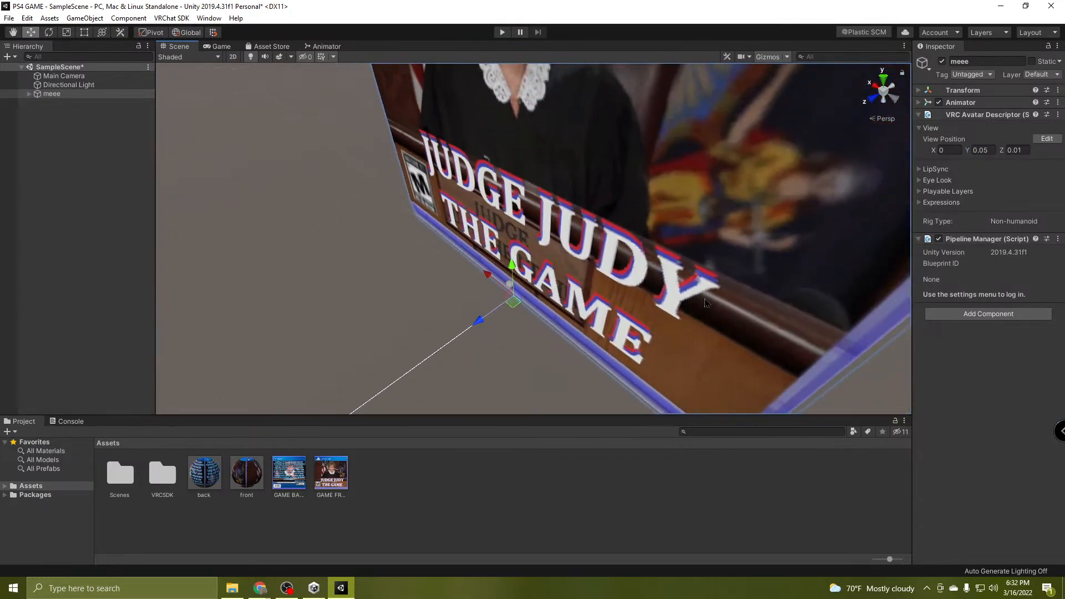
Try a view position Y of 0.5 and compare the marker's height with the face on the cover.
click(990, 151)
text(0.2)
key(BackSpace)
text(5)
alt+drag(730, 316, 702, 203)
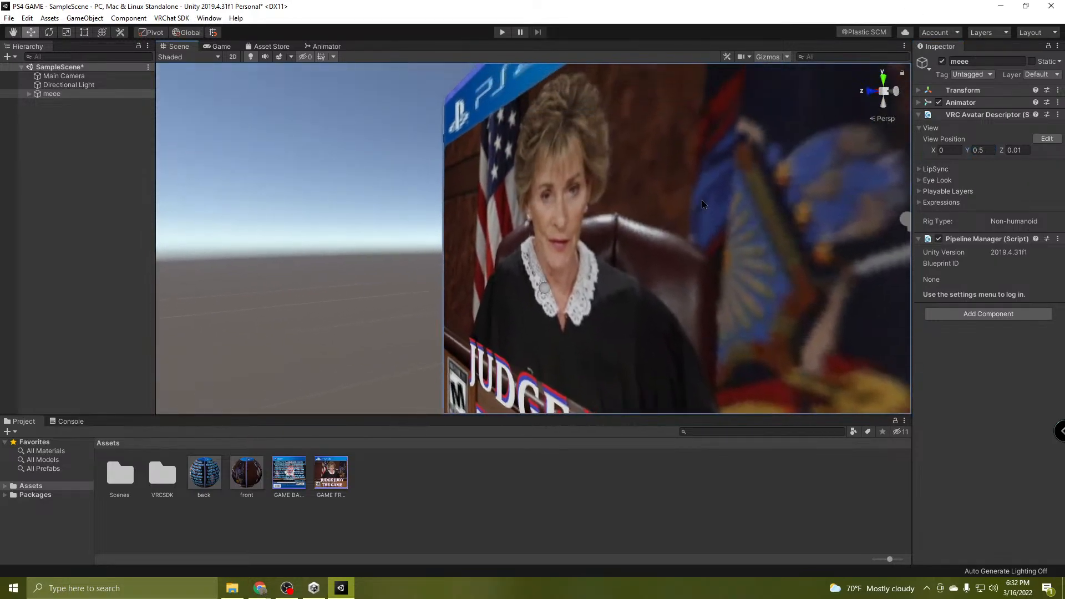
Raise the avatar's view position to Y 0.7, around forehead height on the front cover.
click(989, 149)
text(0.77)
right_drag(744, 241, 786, 294)
key(s)
key(w)
key(w)
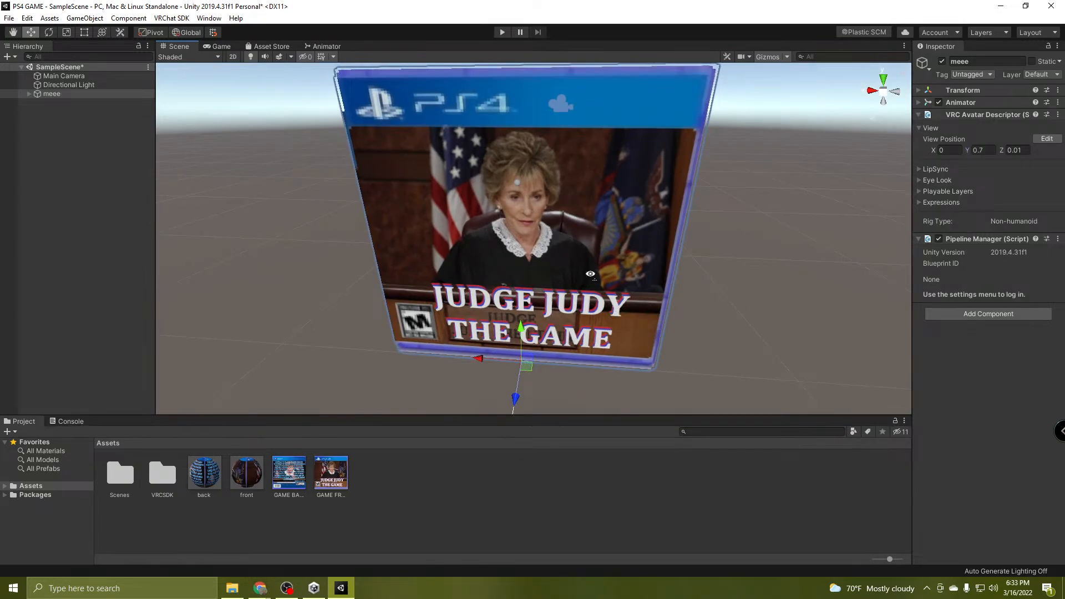
Examine the game case and the view position marker on the front cover from several angles.
mouse_move(590, 274)
right_down()
mouse_move(625, 255)
mouse_move(585, 256)
right_up()
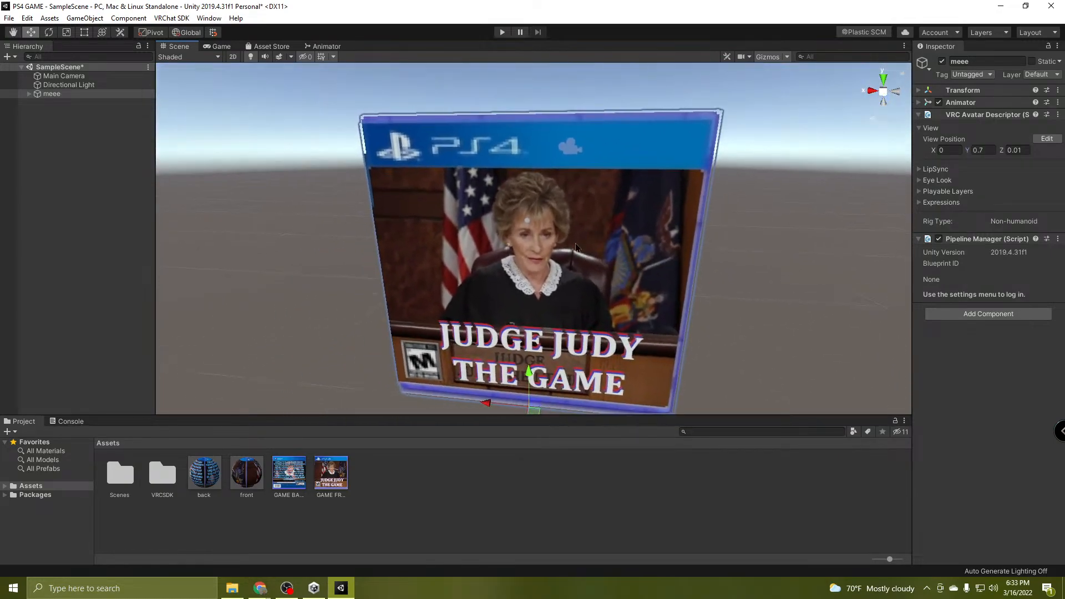
right_drag(648, 287, 722, 256)
click(80, 302)
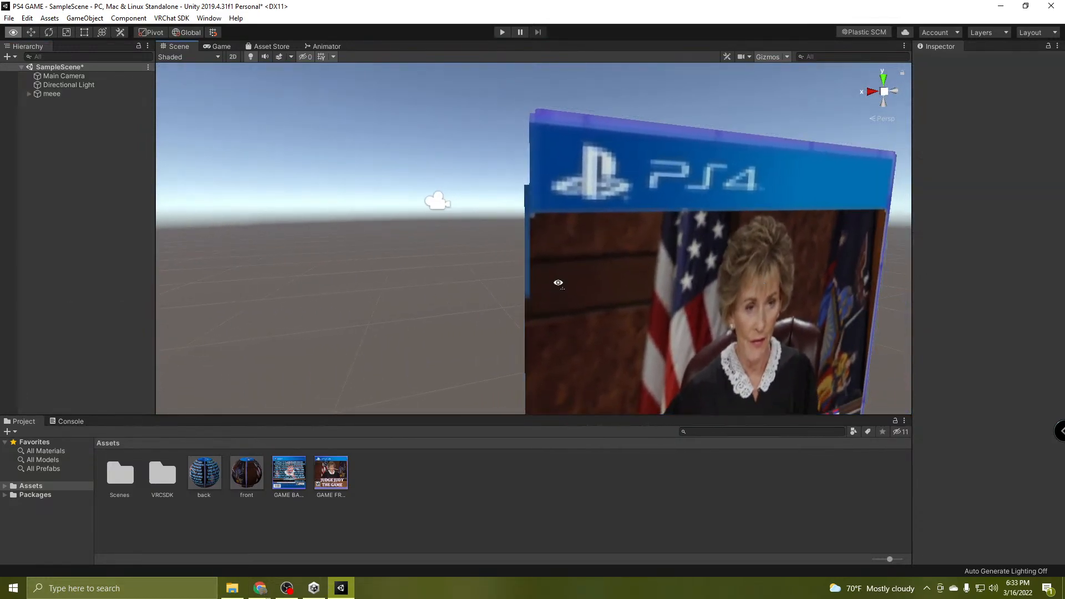
right_drag(557, 281, 404, 422)
right_drag(381, 472, 472, 378)
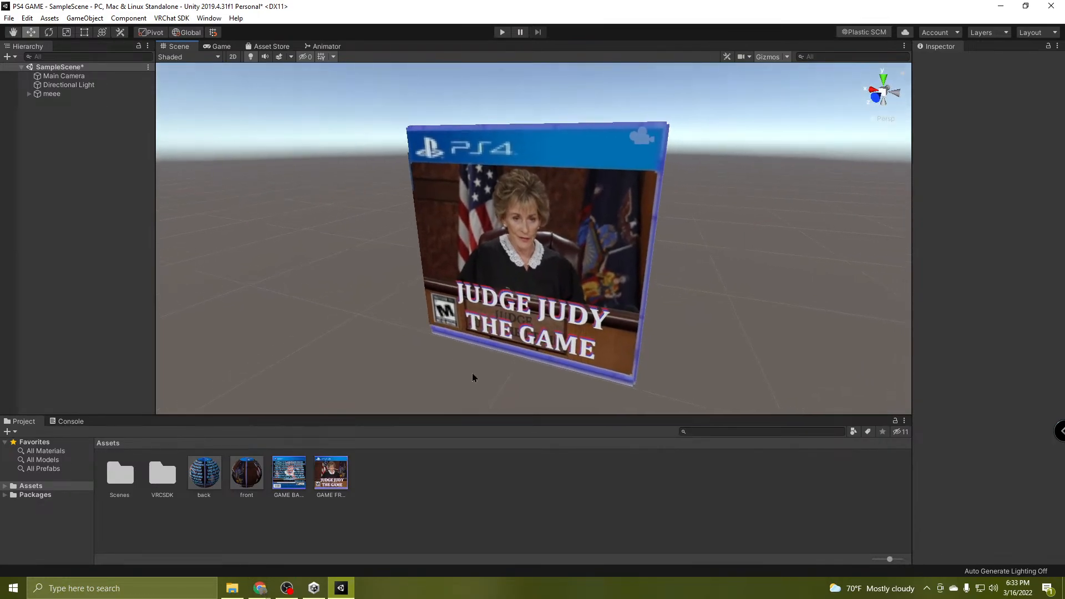
click(52, 94)
right_drag(494, 261, 426, 213)
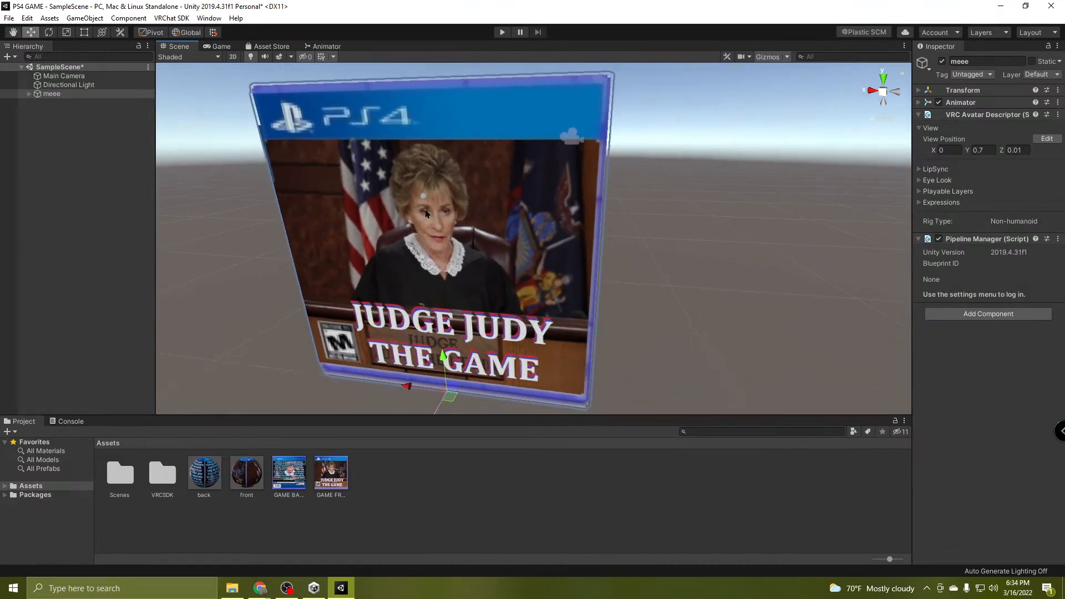
Save the current scene.
click(9, 17)
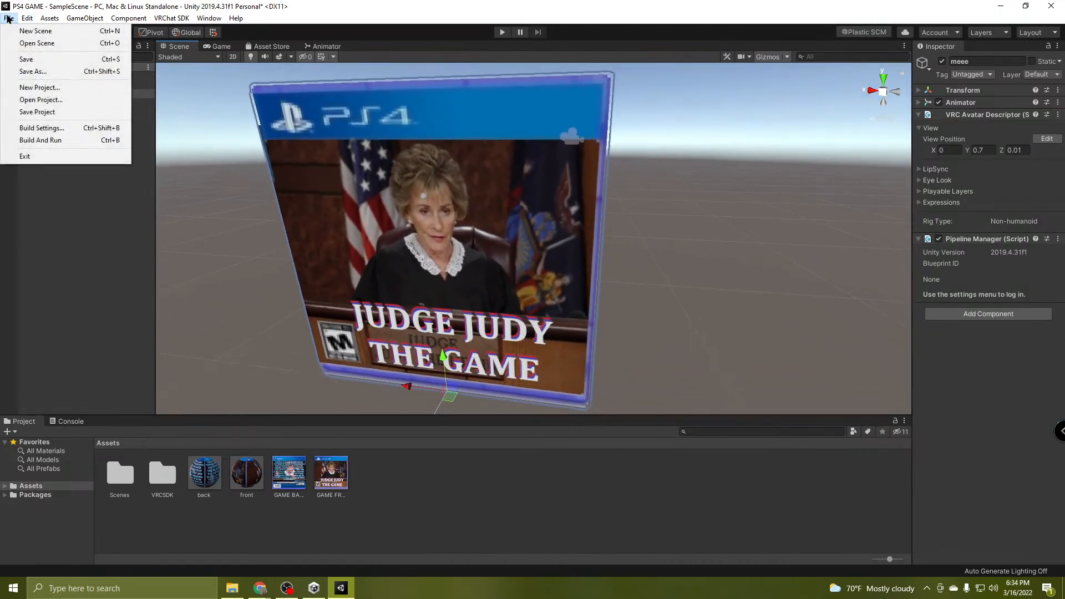
click(32, 60)
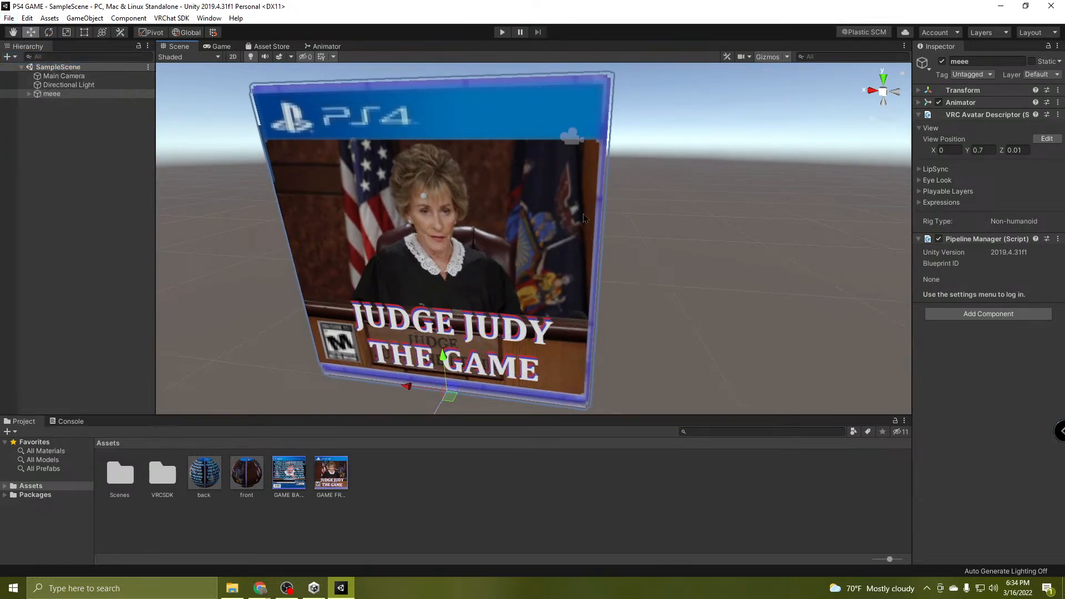
mouse_move(580, 217)
right_down()
mouse_move(577, 230)
mouse_move(618, 221)
mouse_move(572, 223)
right_up()
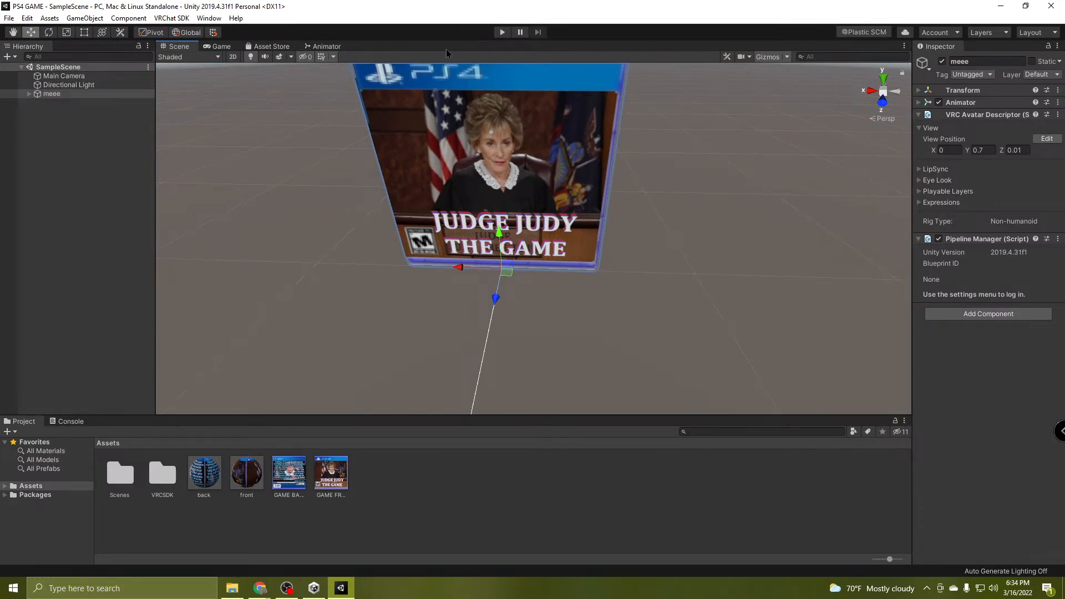
Open the VRChat SDK control panel and sign in with the account username and password.
click(167, 19)
click(197, 49)
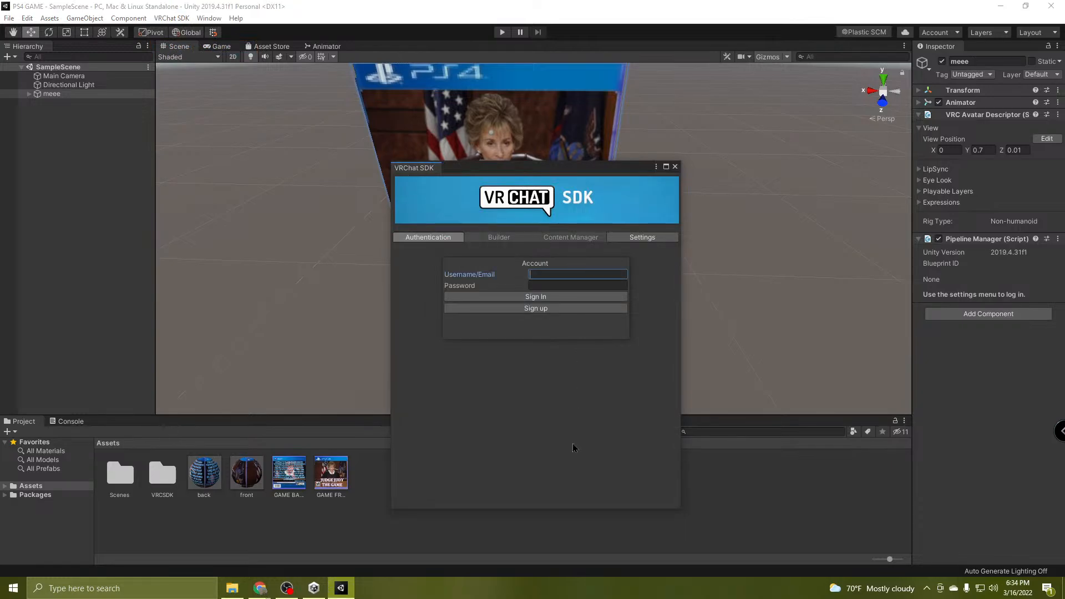
text(Sl)
text('S)
text(_)
text(LIL)
text(_)
text(BRO)
key(Tab)
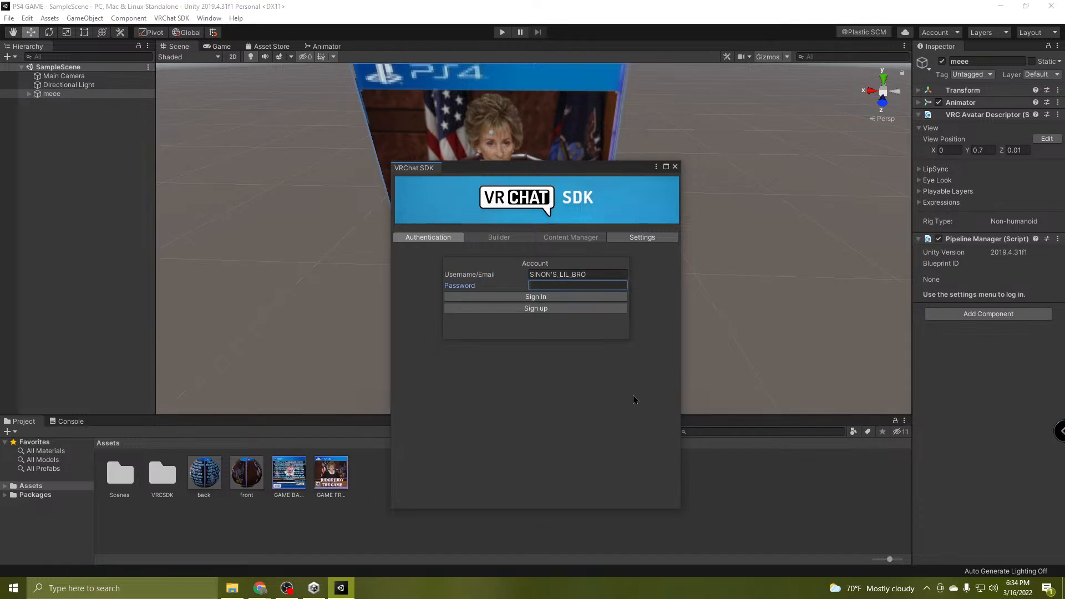
text(********)
click(539, 297)
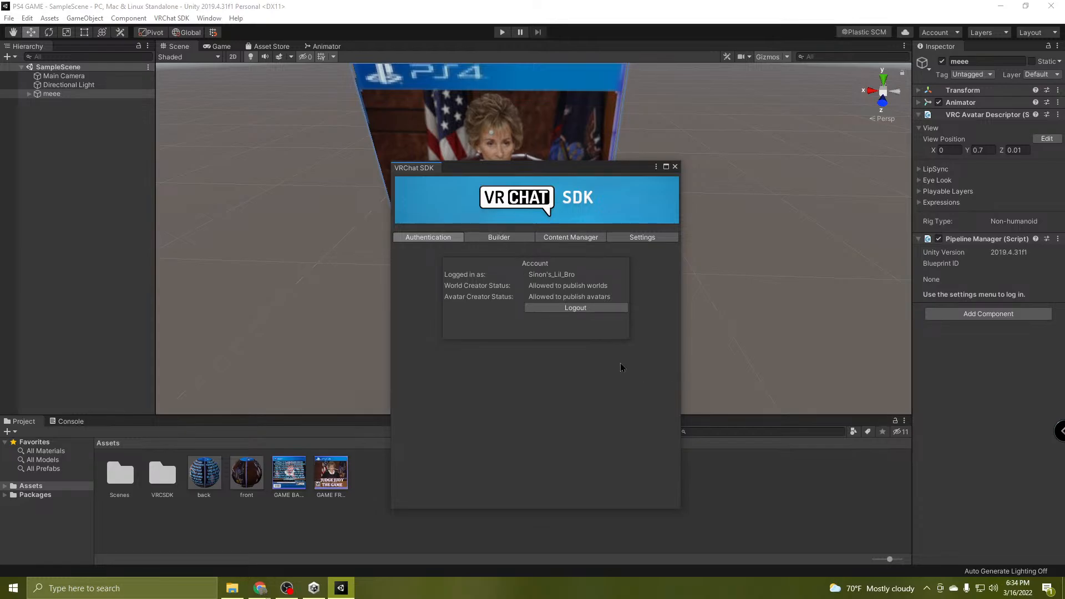
Review the avatar's build checks in the SDK Builder and auto-fix the textures missing Streaming Mip Maps.
click(509, 238)
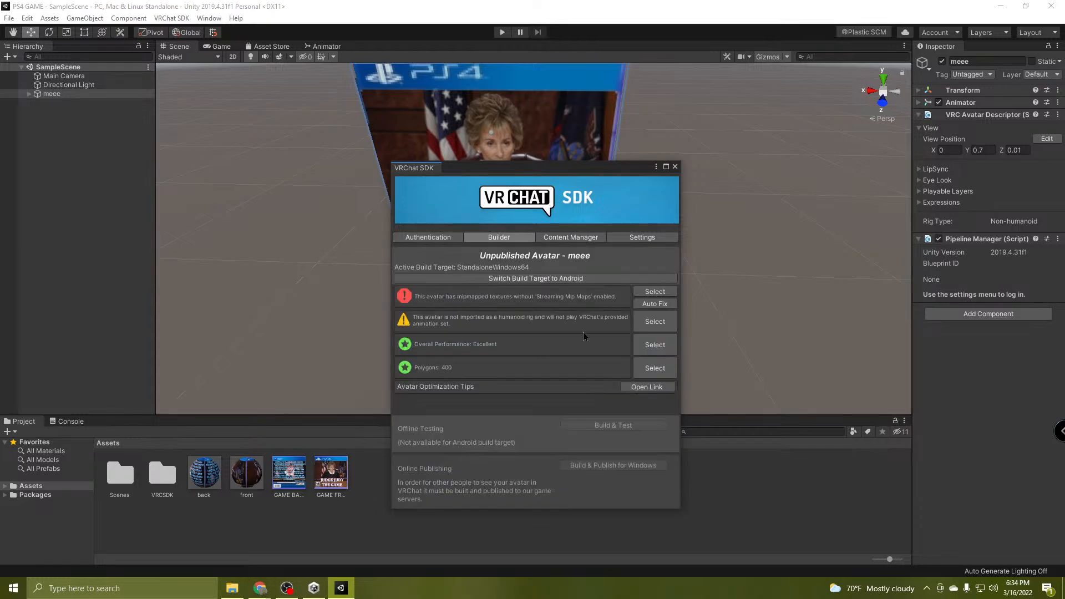
click(662, 304)
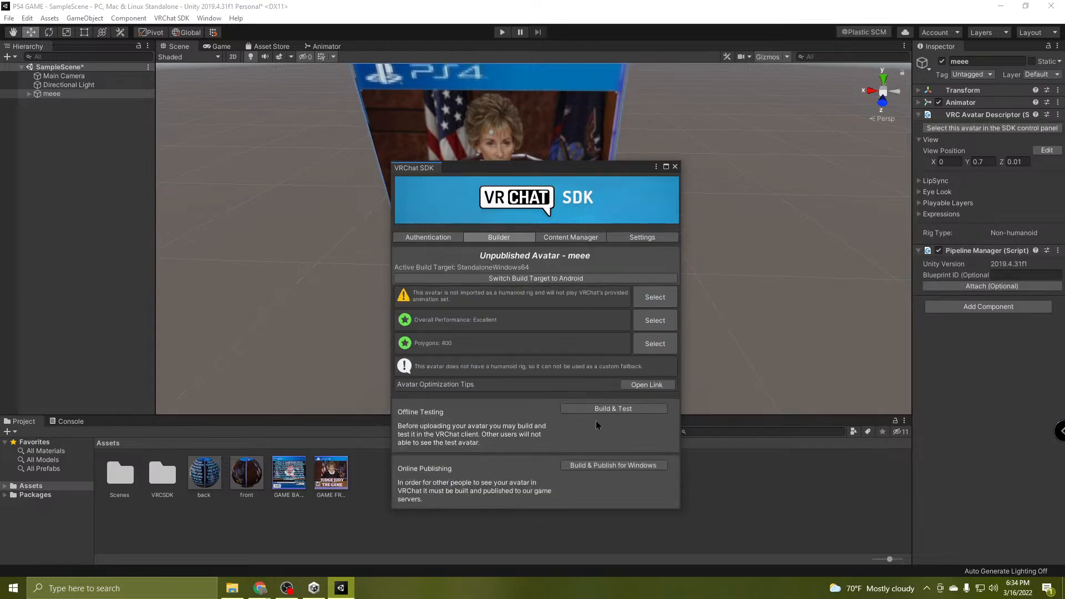
Build the avatar for online publishing on Windows and close the VRChat SDK control panel.
click(630, 467)
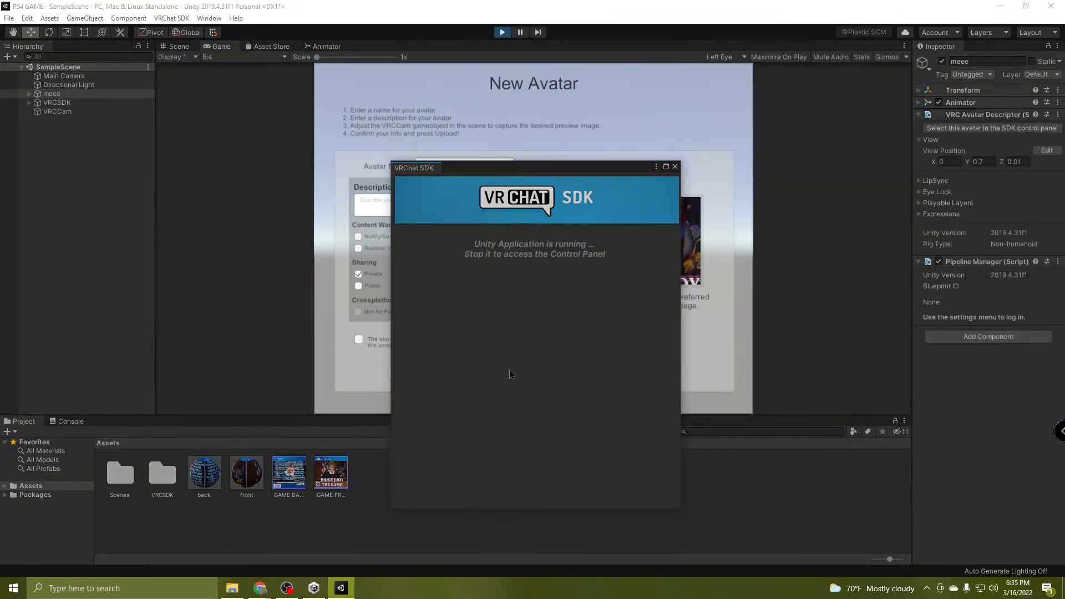
click(674, 166)
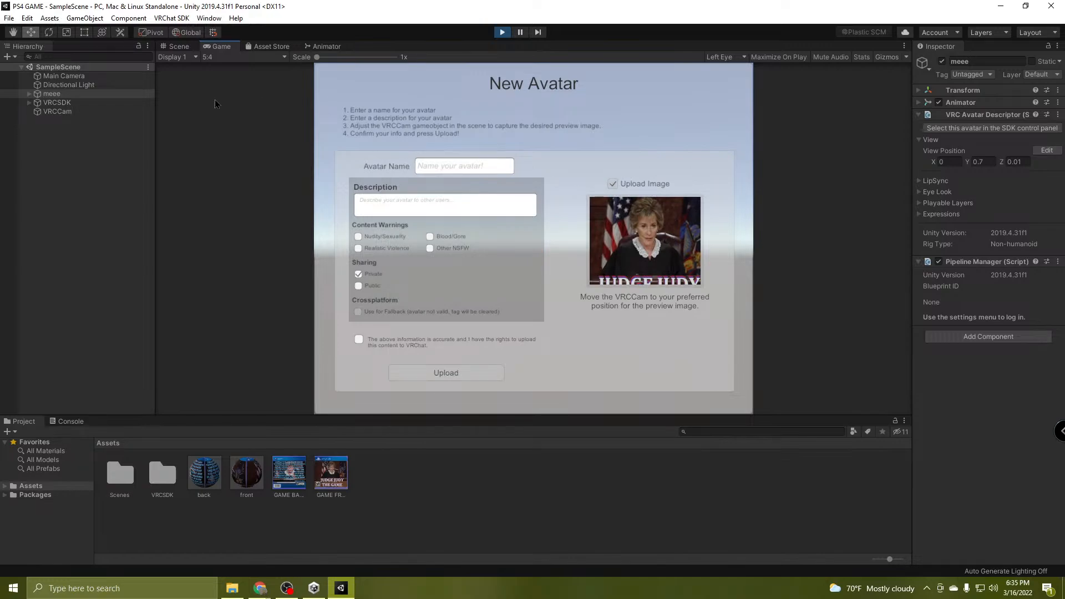
Reposition the VRCCam farther back and slightly higher so the preview image frames the PS4 banner and the Judge Judy cover title.
click(178, 46)
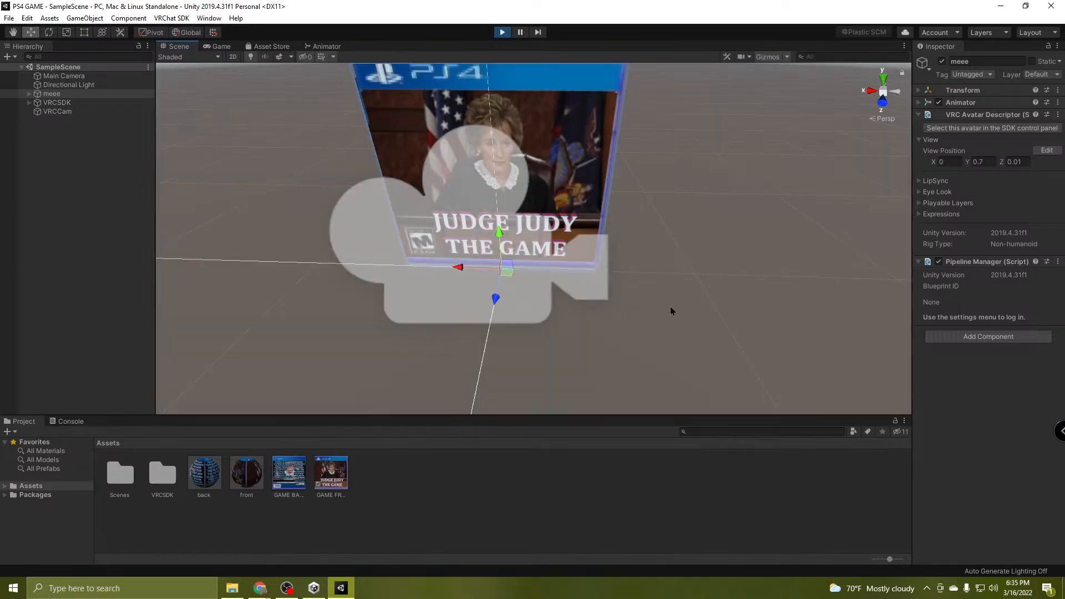
right_drag(670, 306, 537, 266)
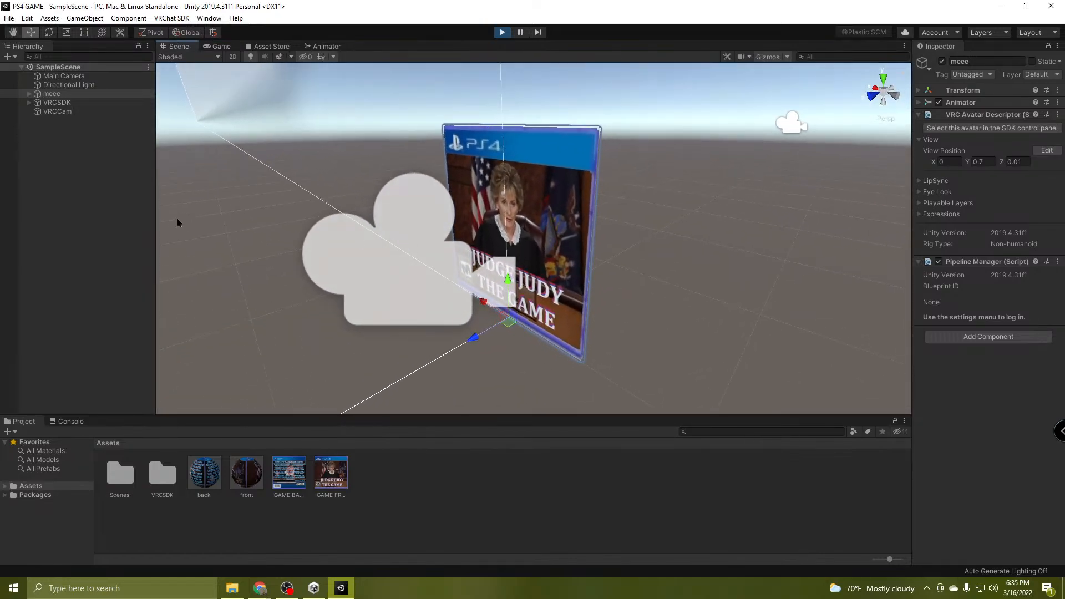
click(58, 111)
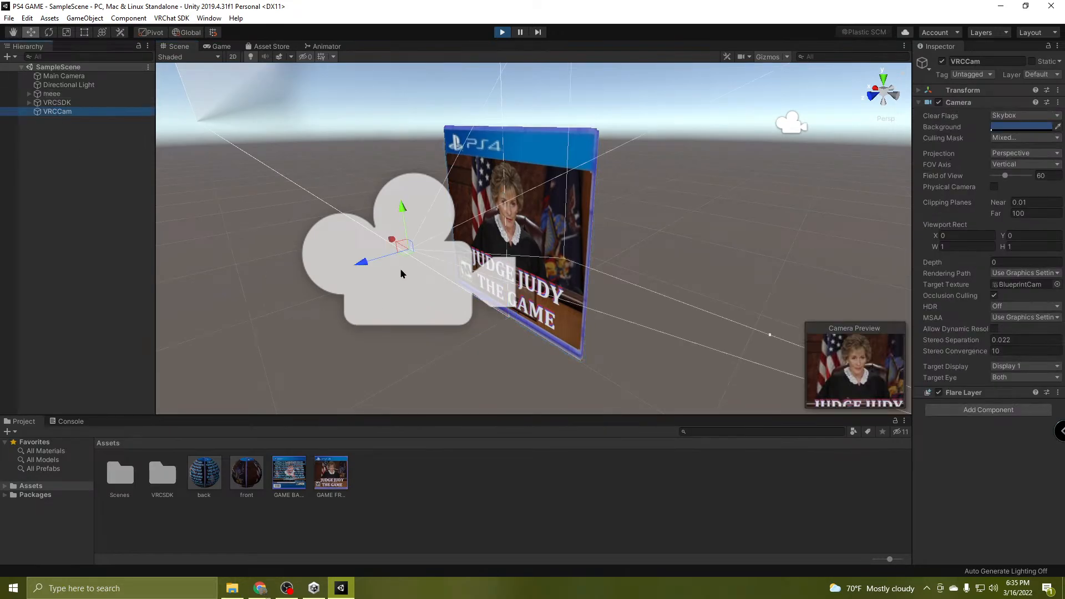
drag(361, 265, 343, 289)
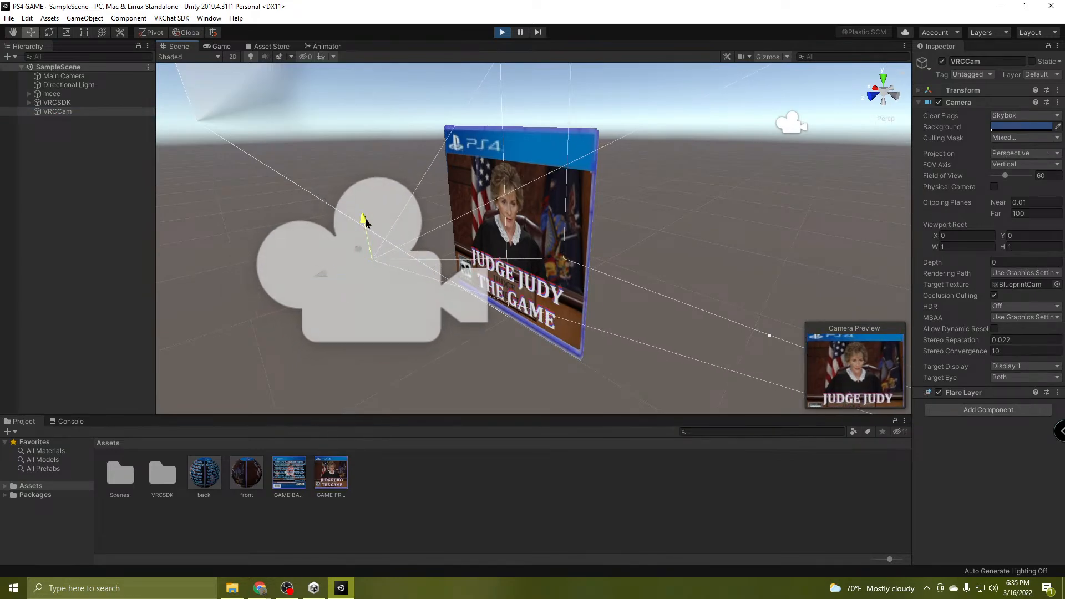
drag(364, 222, 390, 207)
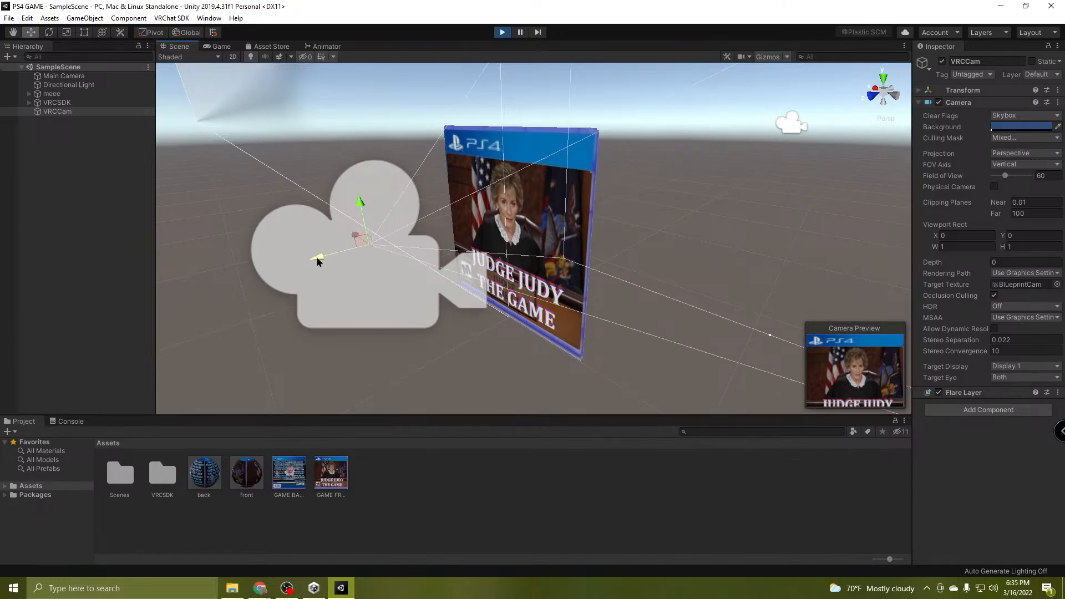
mouse_move(318, 261)
mouse_down()
mouse_move(310, 267)
mouse_move(316, 261)
mouse_up()
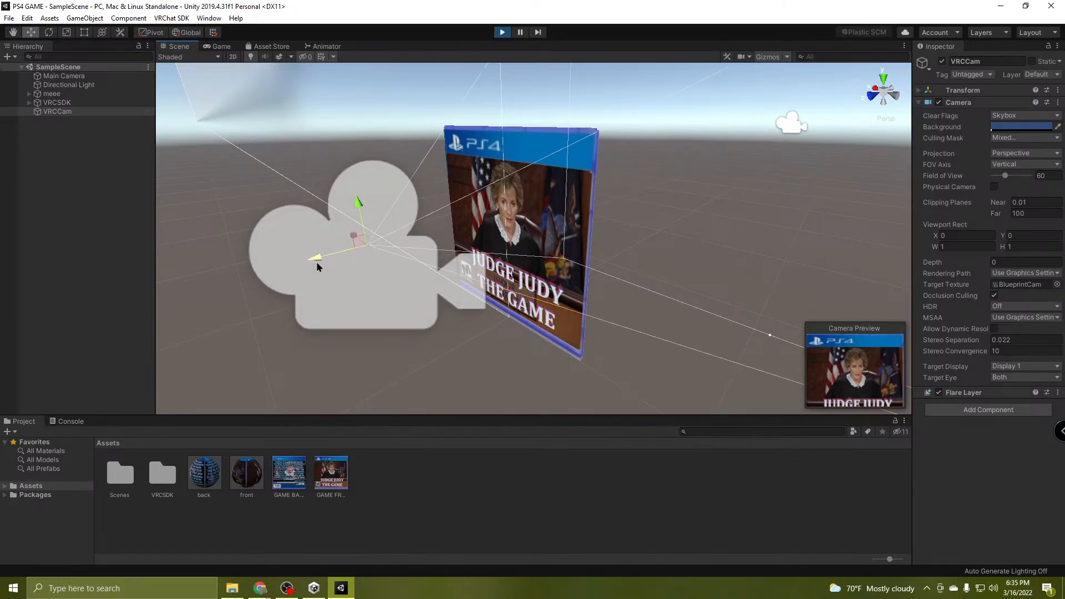
drag(357, 203, 379, 205)
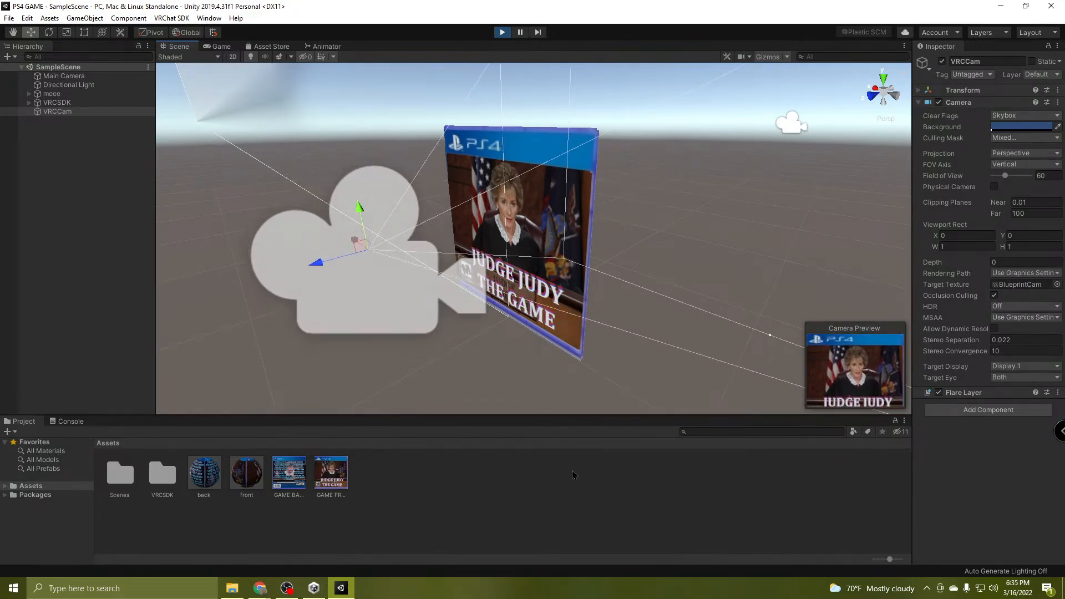
click(82, 261)
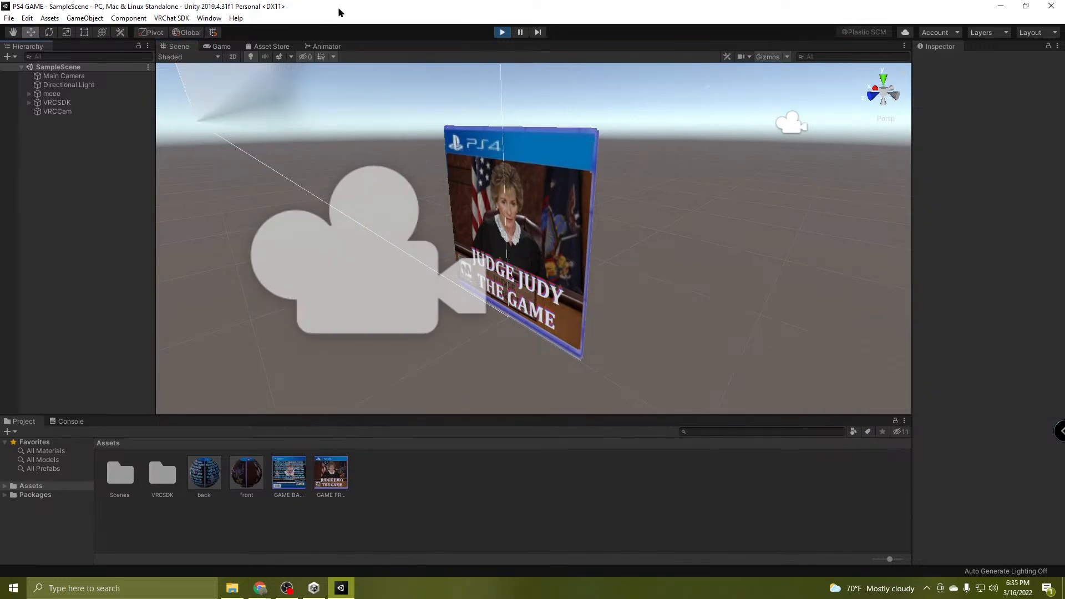
Name the new avatar JUDGE JUDY GAME and describe it as "just a 2D avatar of a judge judy ps4 game".
click(218, 49)
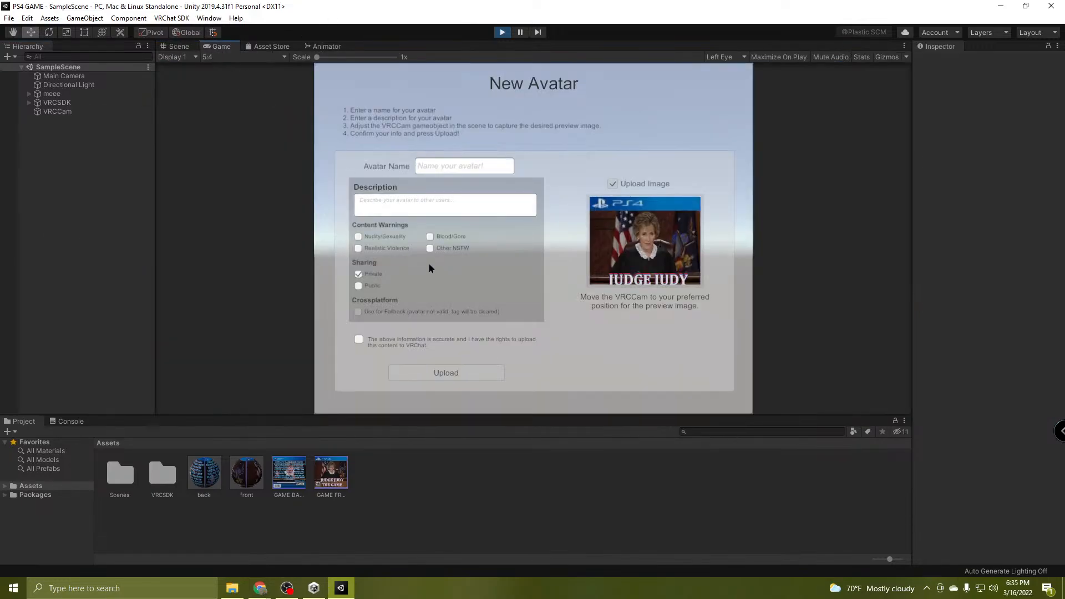
click(446, 166)
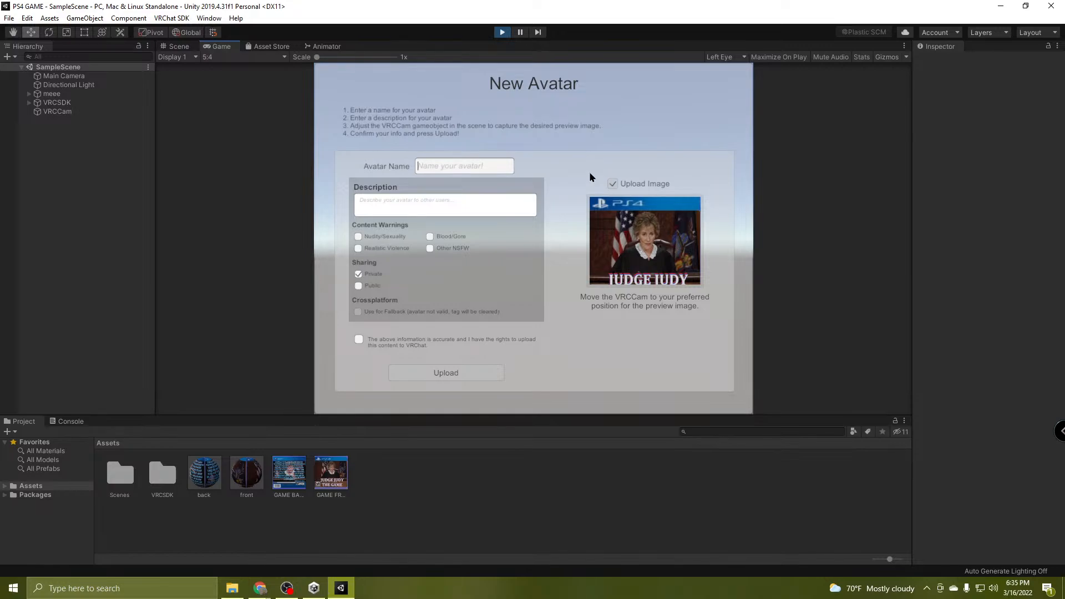
text(JUDGE JUDY GAME)
click(407, 200)
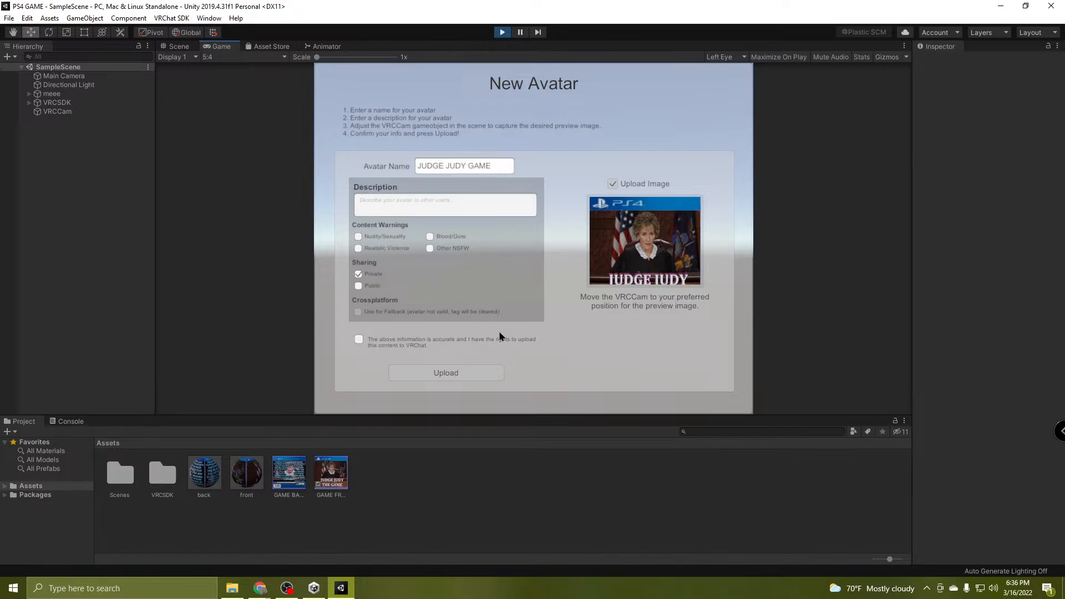
text(just)
text(a 2D avatar of a)
text(judge judy ps4 game)
Set the avatar's sharing to Public, agree to the content rights statement, upload it and acknowledge the completed upload.
click(359, 287)
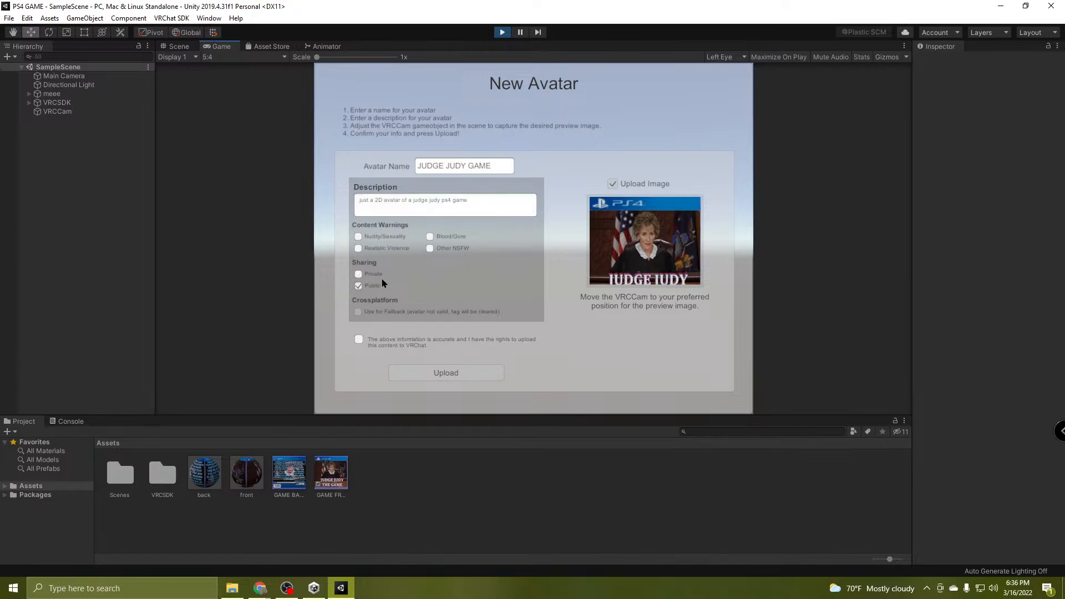
click(359, 340)
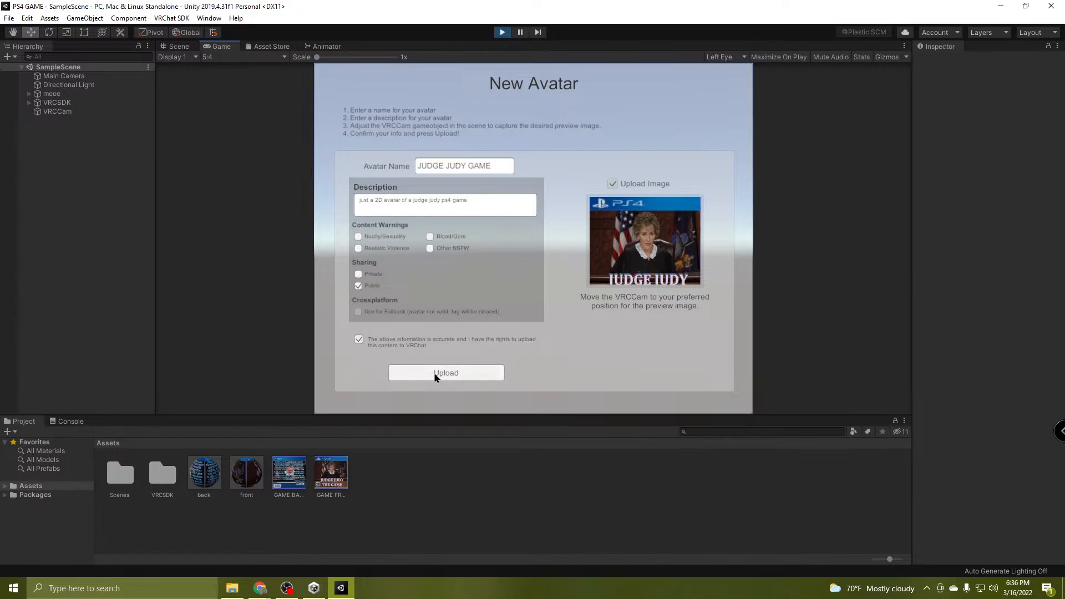
click(469, 374)
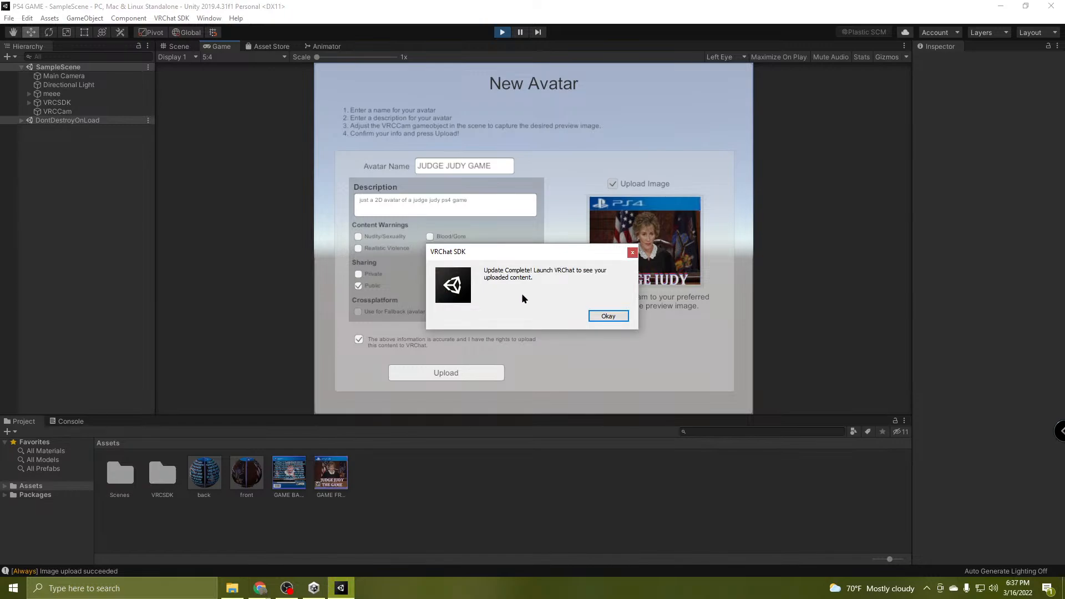
click(610, 314)
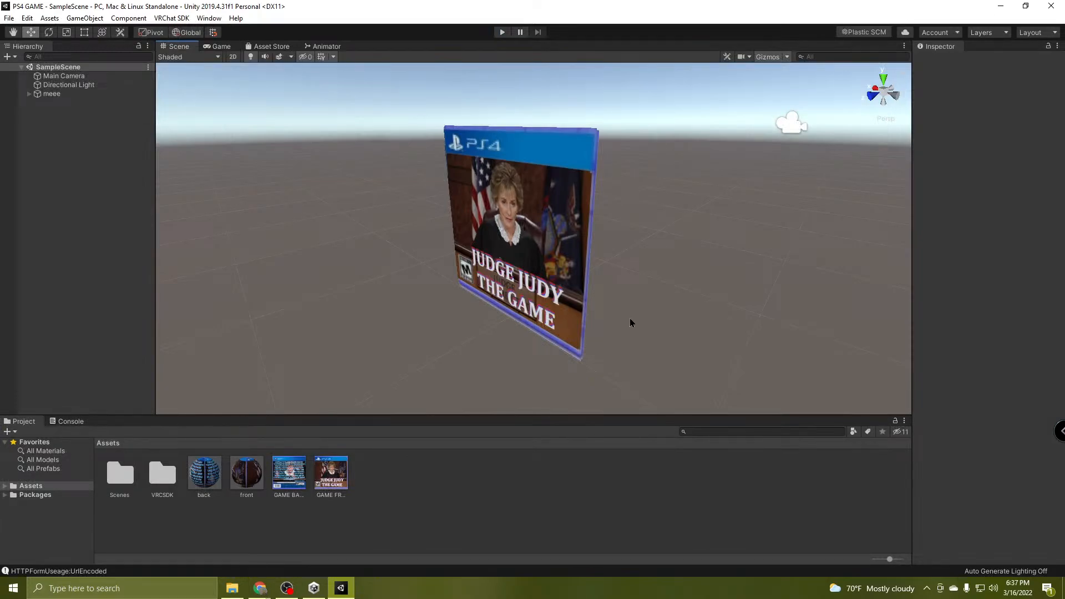
Save the game case scene and close the Unity editor.
alt+drag(630, 322, 809, 326)
click(9, 18)
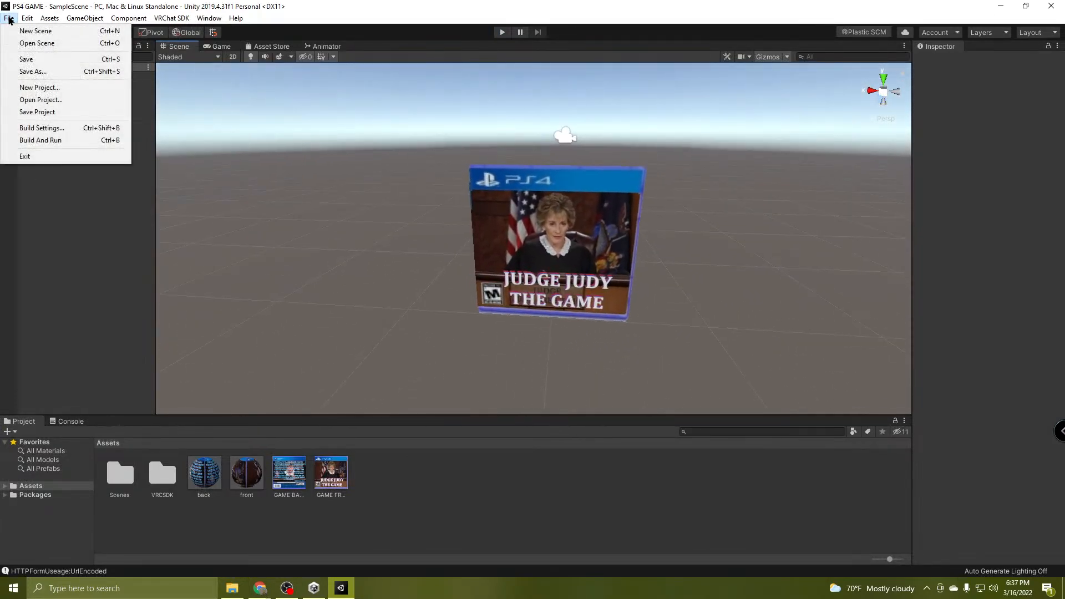
click(28, 60)
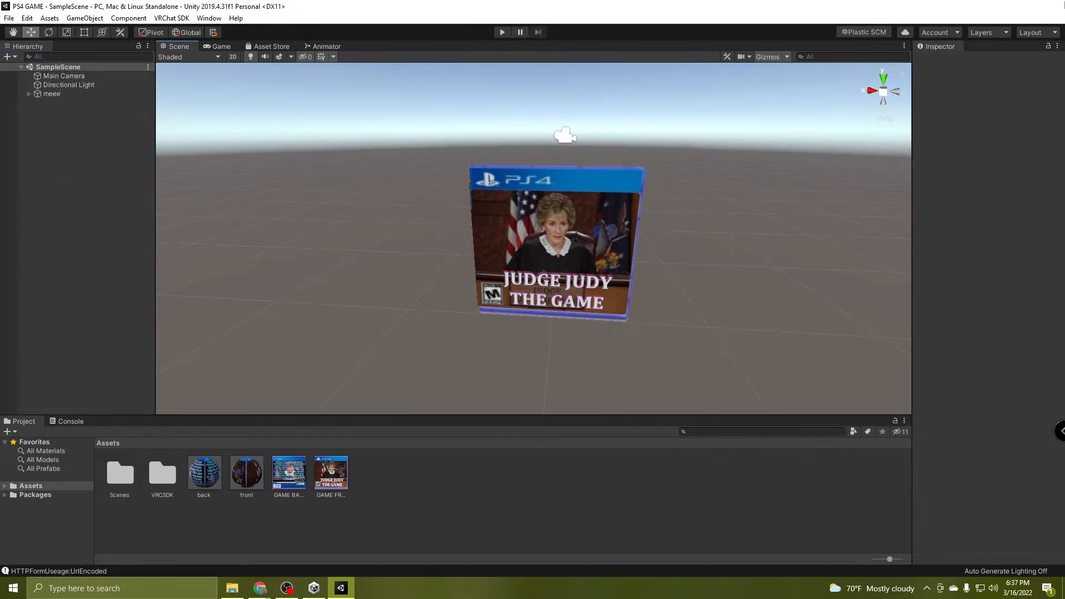
click(1052, 6)
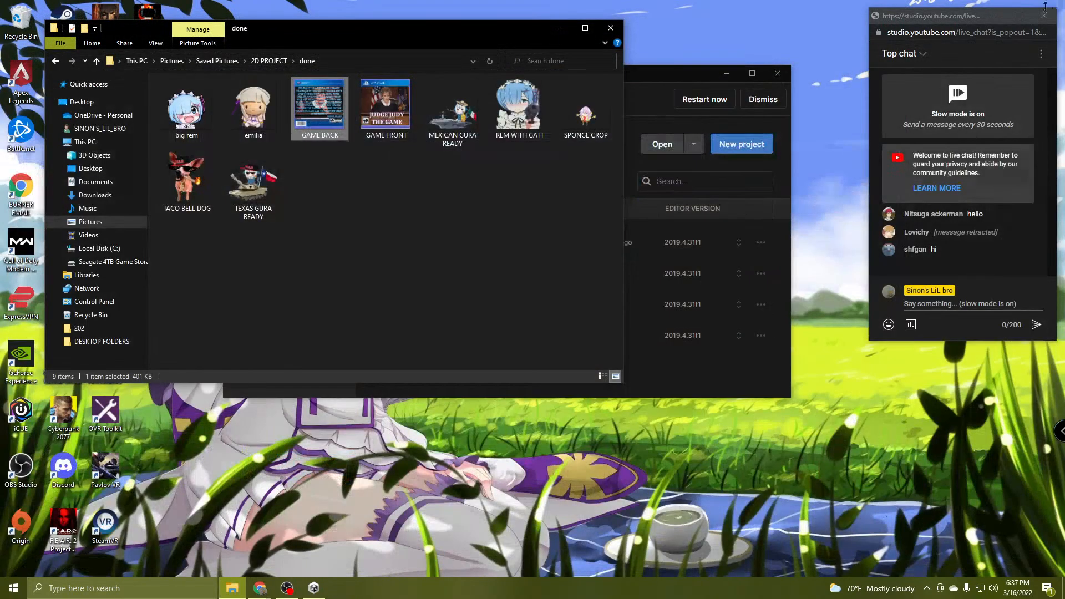
Close the done image folder, Unity Hub and the pop-out live chat window.
click(616, 28)
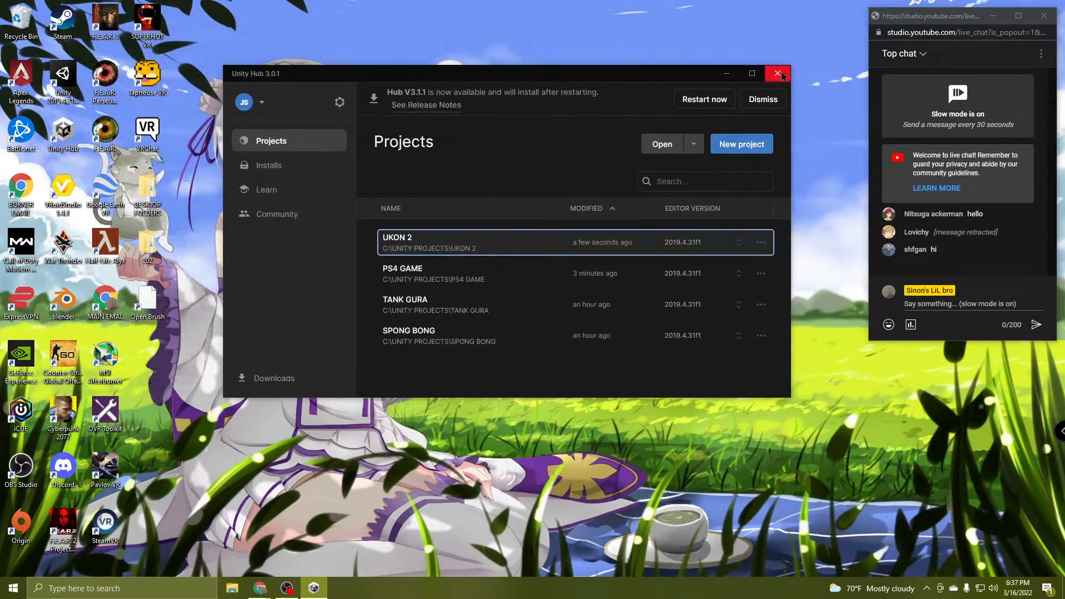
click(779, 74)
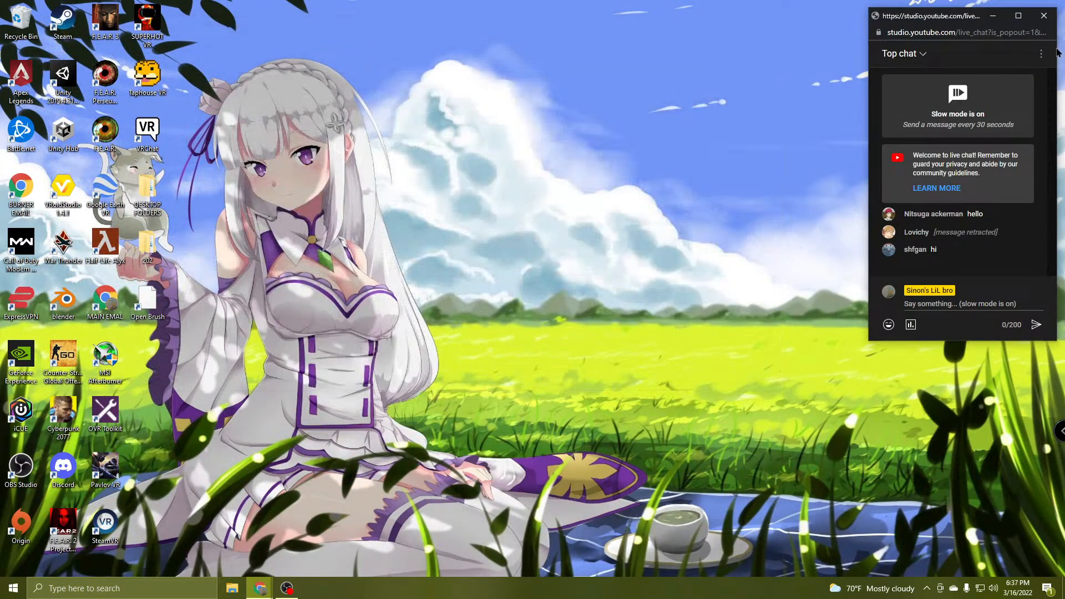
click(1043, 16)
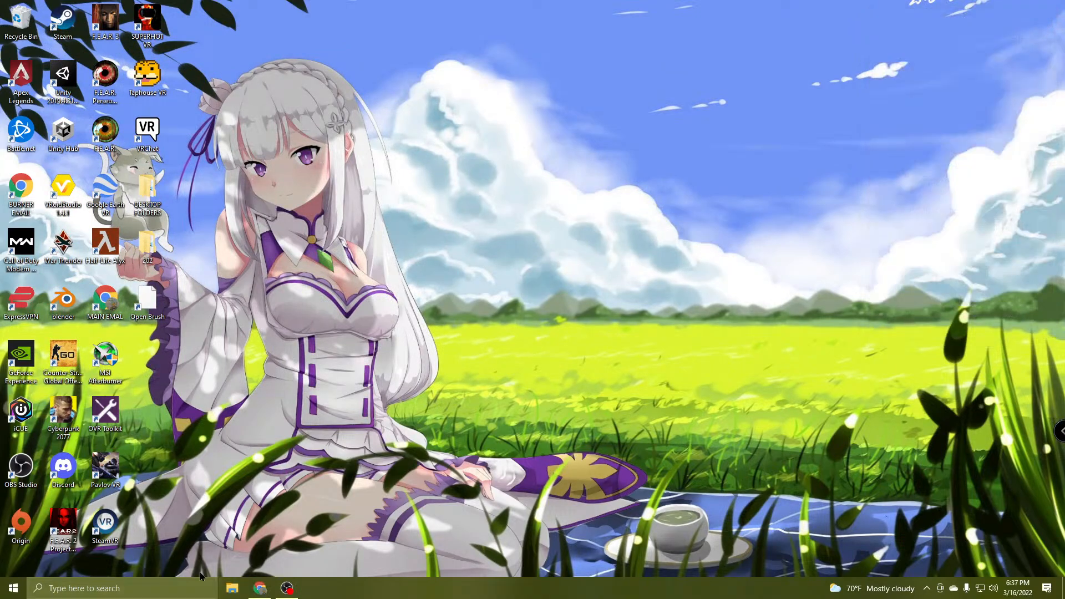
Check the livestream's status in YouTube Studio, minimize the browser and select the BREAK TIME scene in OBS.
click(259, 588)
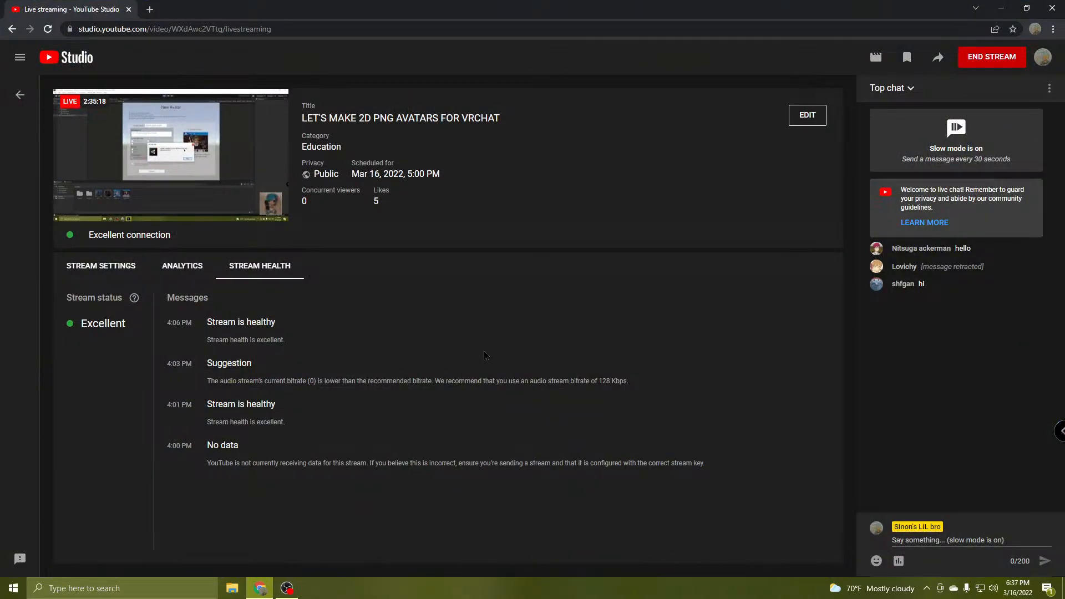
click(1001, 9)
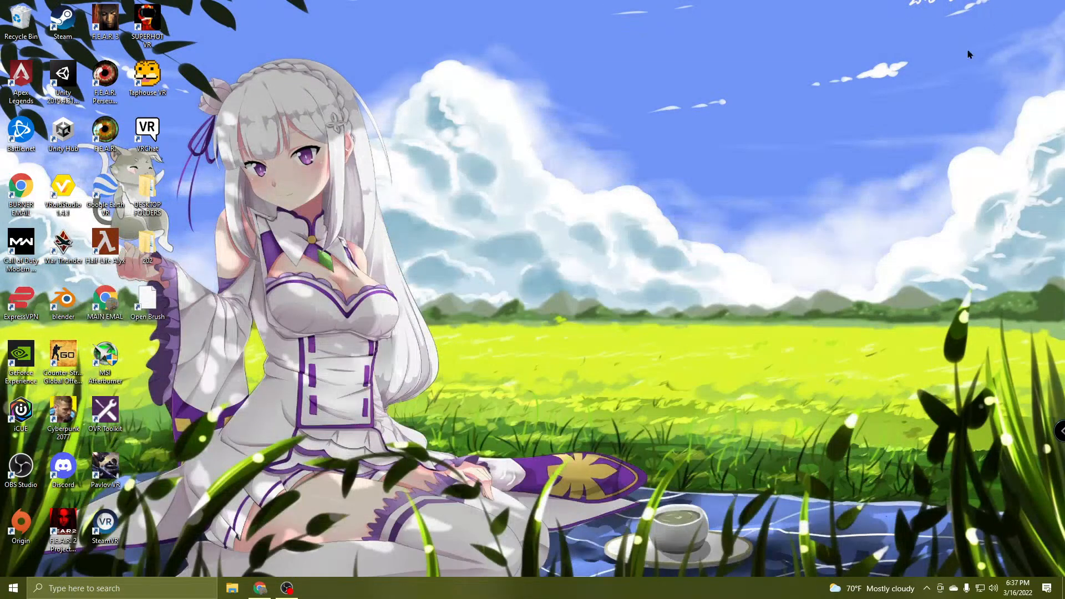
click(293, 594)
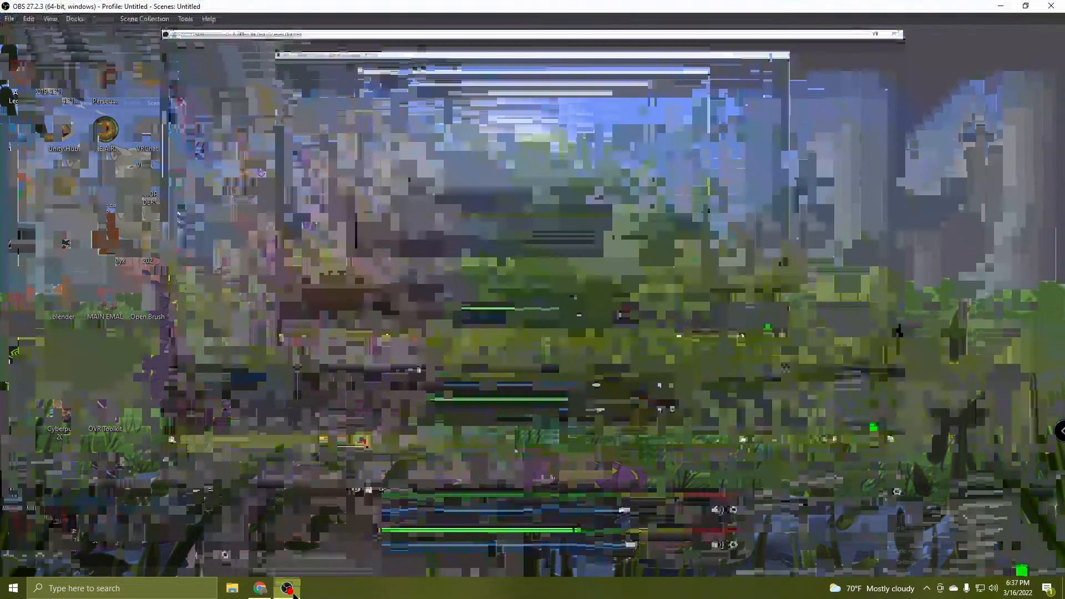
click(24, 508)
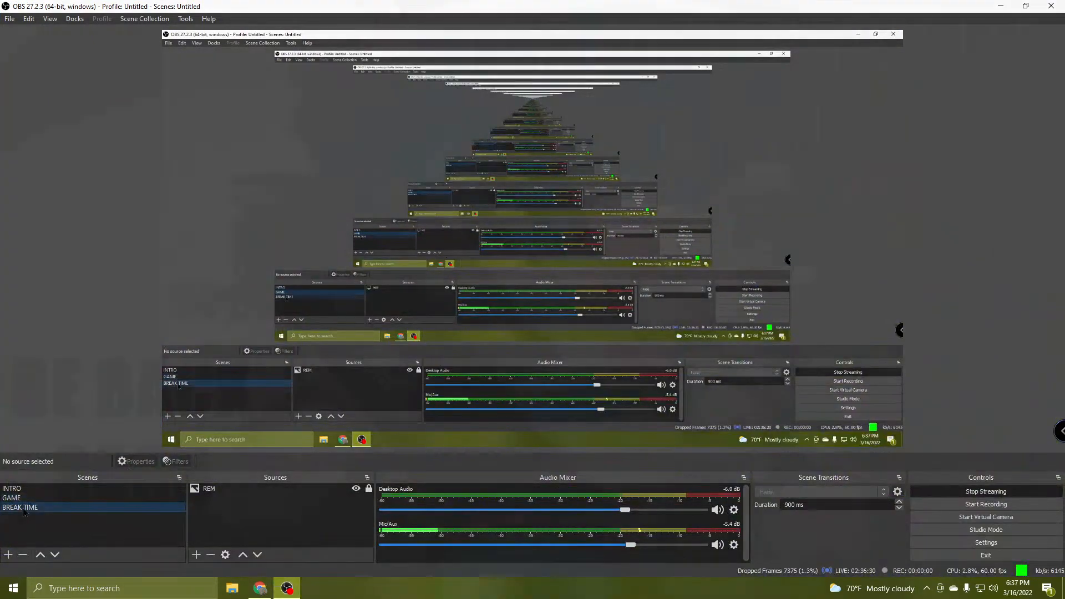